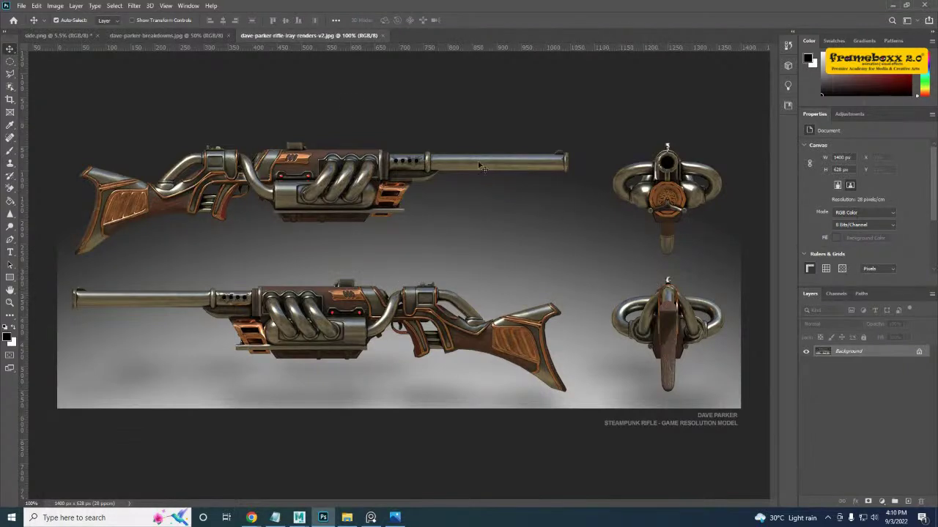
- Examine the side and Front layers of the side.png reference sheet, then switch to the Maya shotgun scene
click(58, 35)
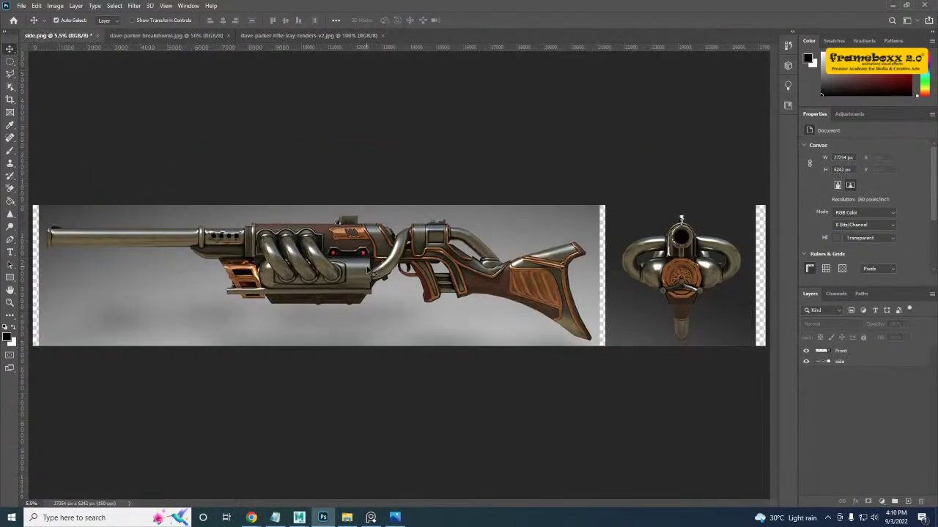
click(858, 362)
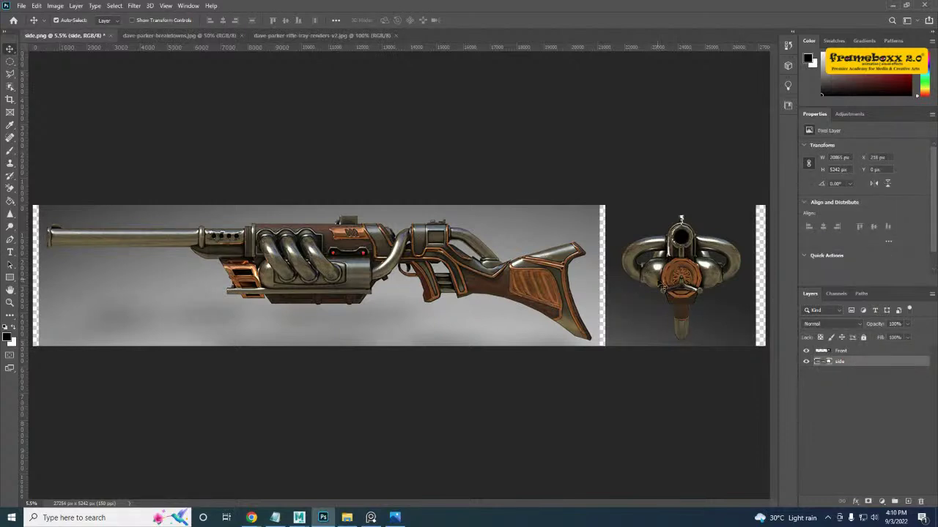
click(659, 284)
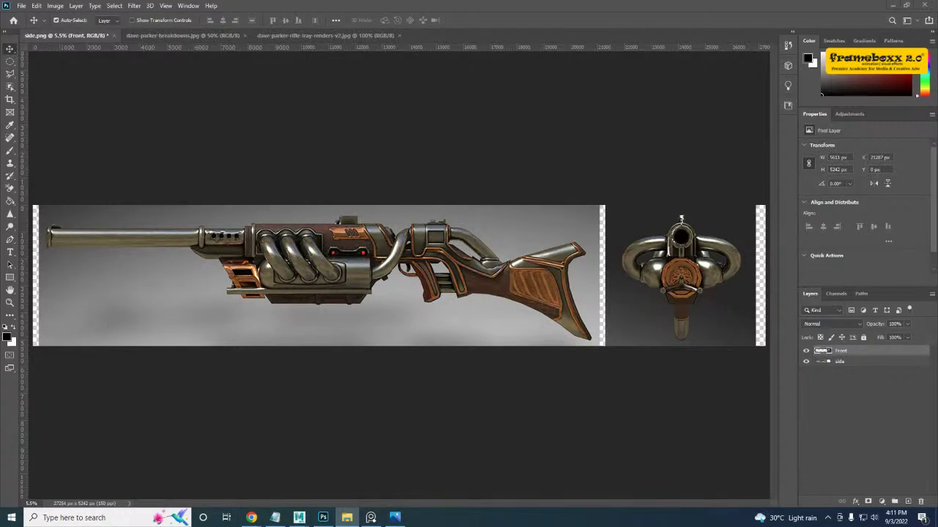
drag(937, 35, 375, 27)
double_click(375, 26)
click(893, 5)
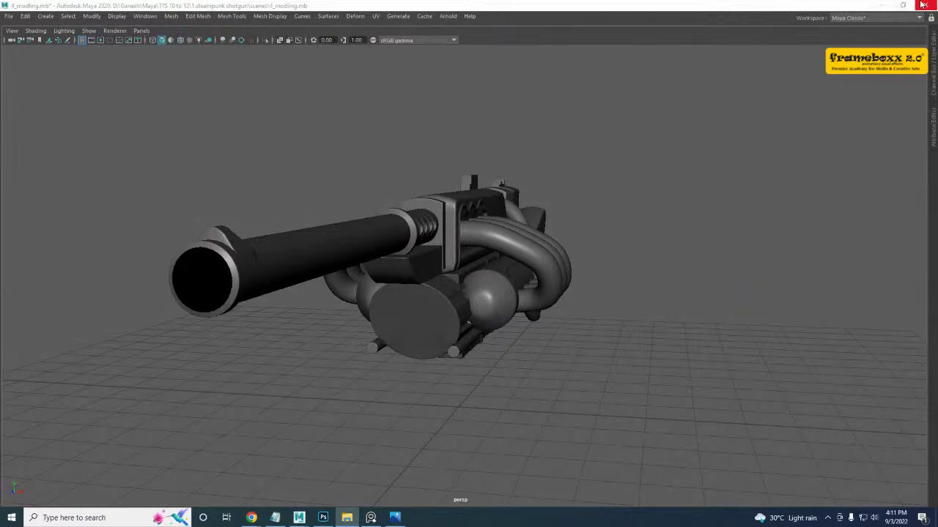
- Examine the finished steampunk shotgun model from all around, including its barrel, curved pipes, grip and stock
alt+drag(492, 286, 421, 302)
alt+right_drag(638, 322, 528, 270)
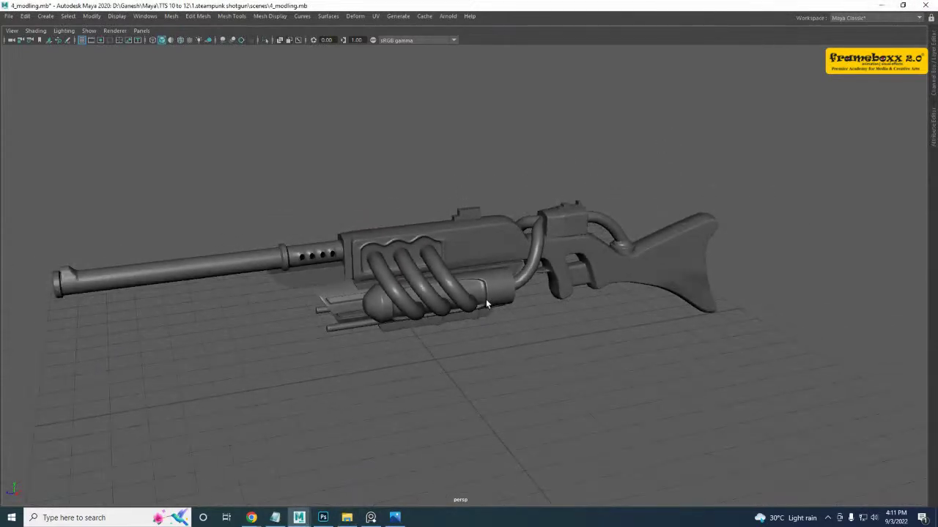
alt+drag(486, 304, 500, 299)
click(412, 285)
alt+drag(556, 285, 310, 274)
click(371, 258)
click(384, 262)
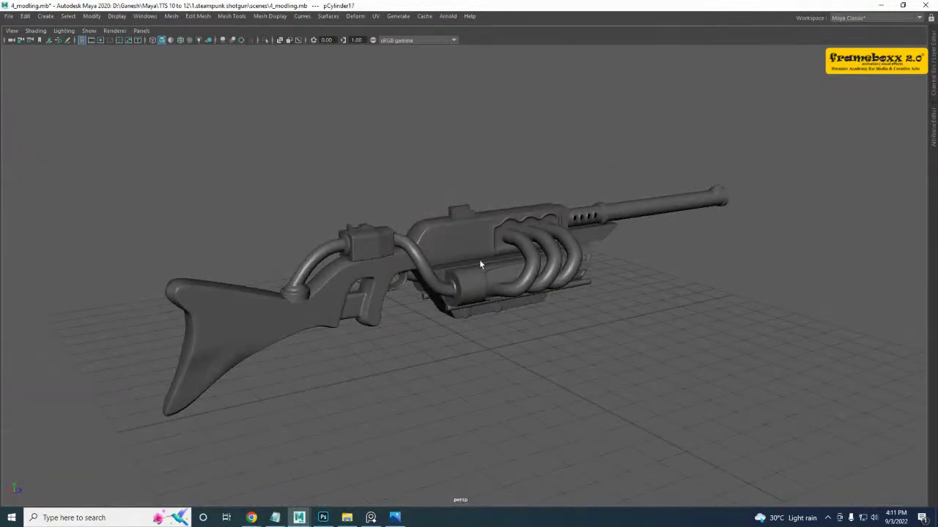
alt+drag(408, 258, 399, 259)
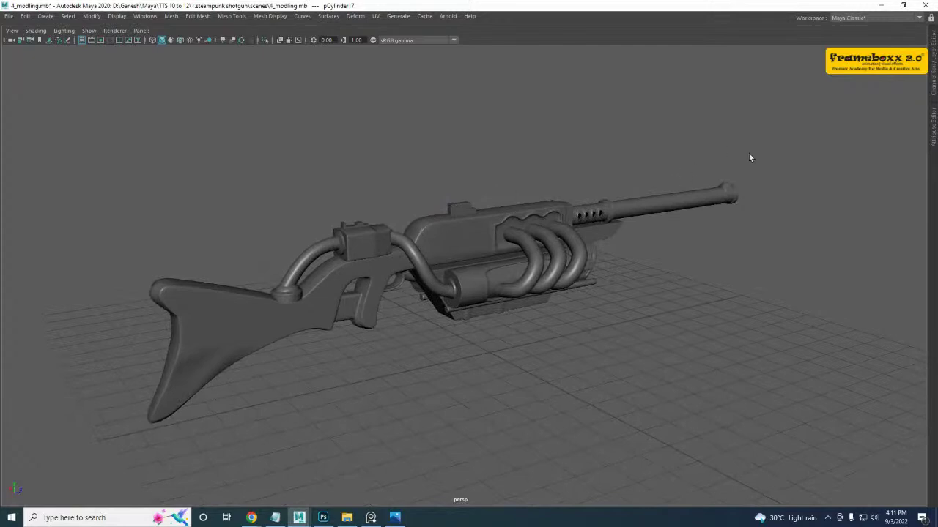
alt+drag(452, 287, 570, 290)
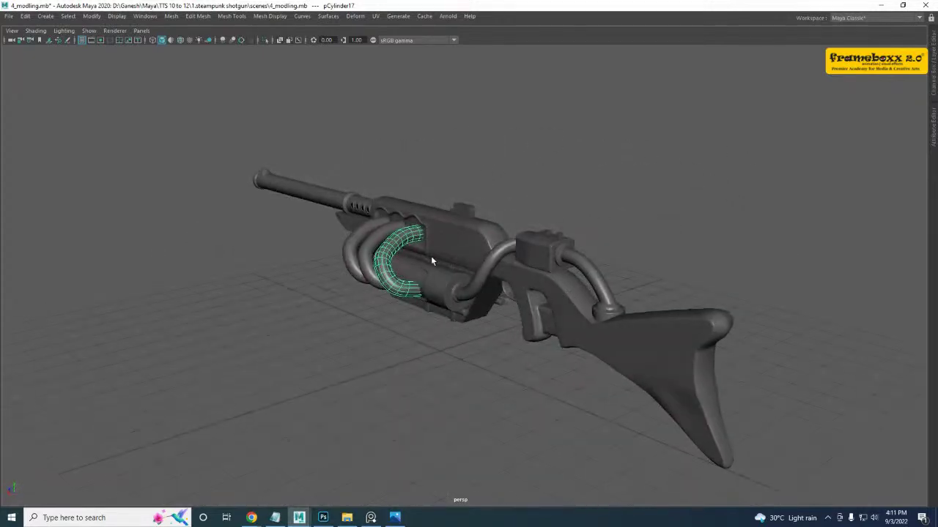
alt+right_drag(432, 263, 480, 295)
alt+middle_drag(500, 286, 377, 262)
alt+drag(370, 262, 415, 263)
alt+right_drag(478, 318, 412, 291)
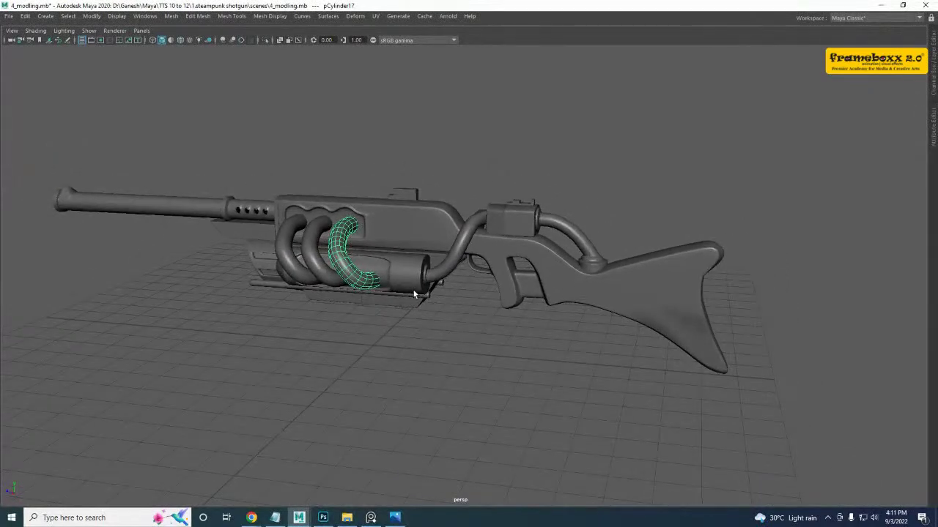
alt+drag(241, 246, 367, 239)
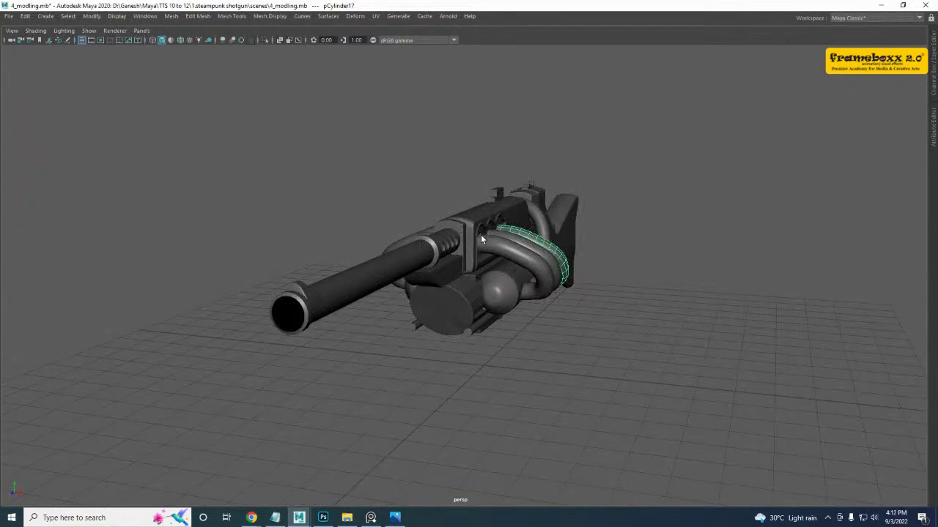
alt+drag(481, 237, 471, 238)
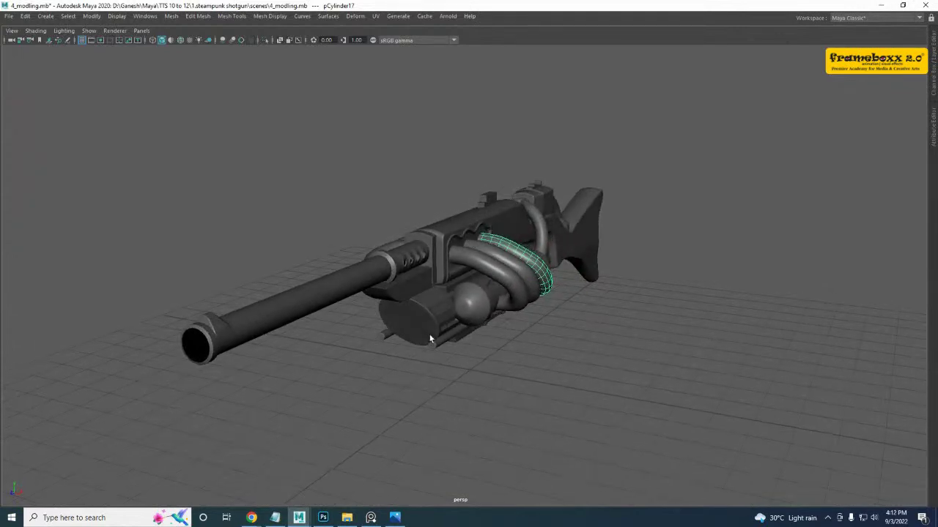
- Close the 4_modling.mb shotgun scene and bring up the 2_blocking.mb violin scene
click(925, 5)
click(469, 265)
mouse_move(299, 517)
click(315, 483)
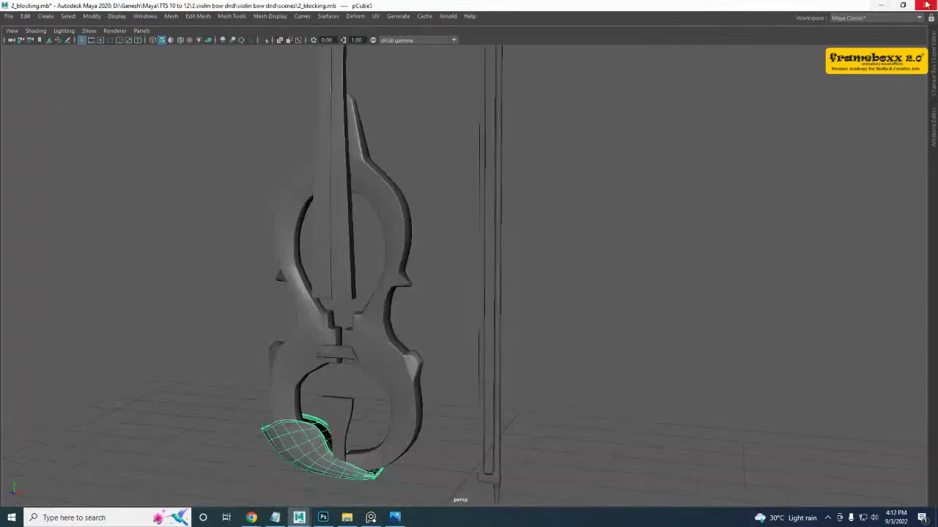
- Close the 2_blocking.mb violin scene and bring up the empty untitled Maya scene
click(925, 5)
click(474, 264)
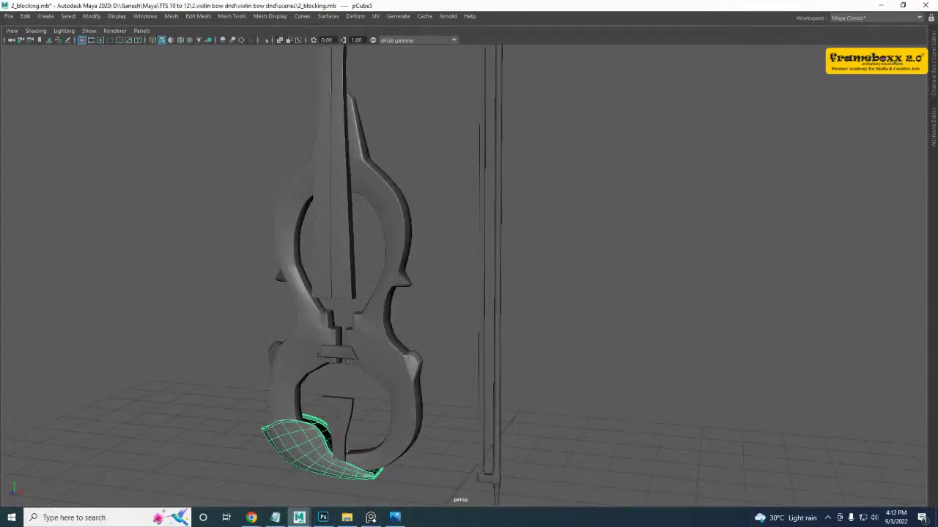
mouse_move(299, 518)
click(456, 482)
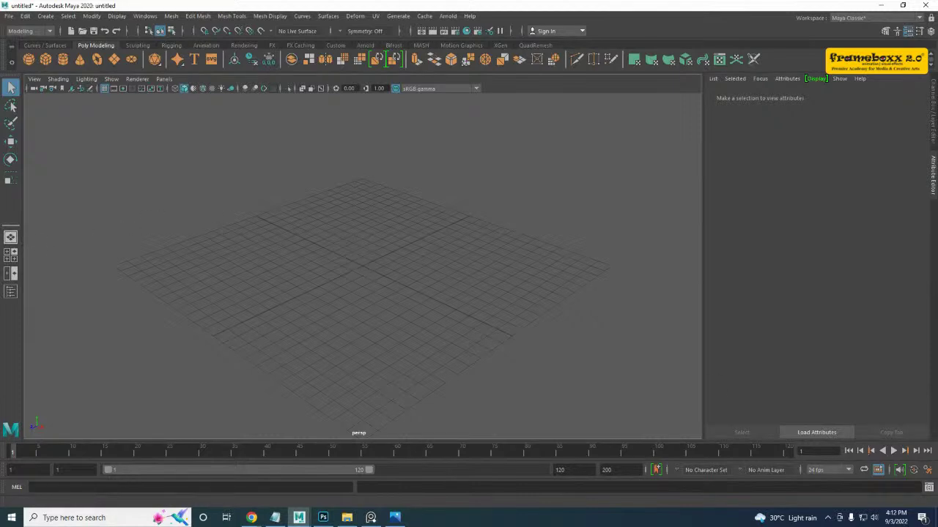
key(alt+Tab)
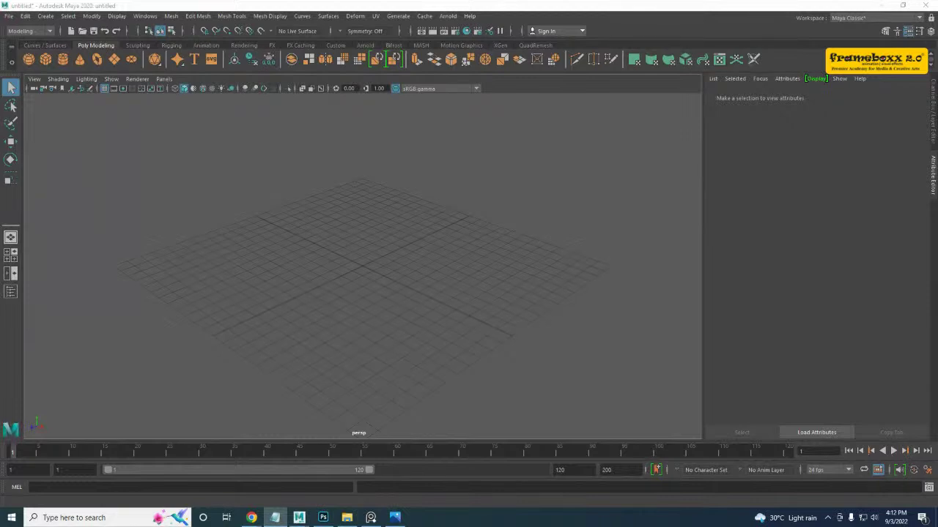
click(9, 16)
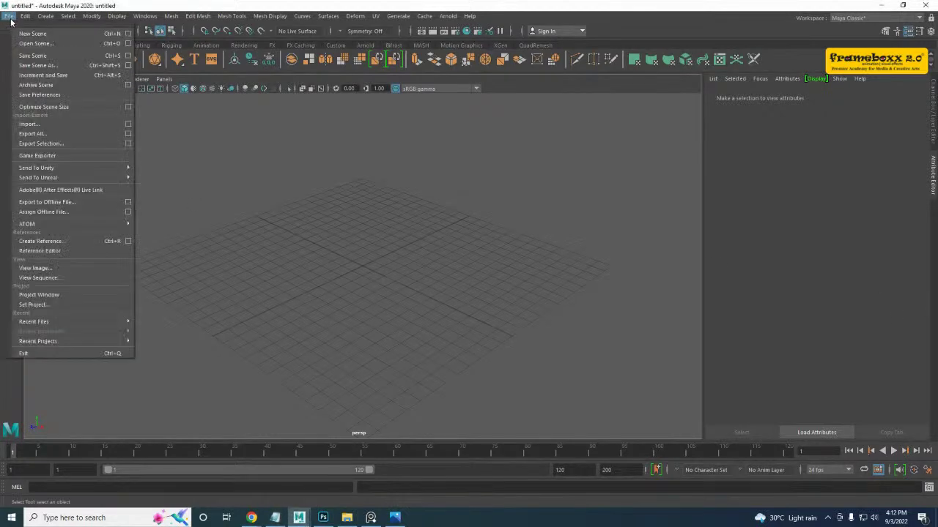
click(64, 296)
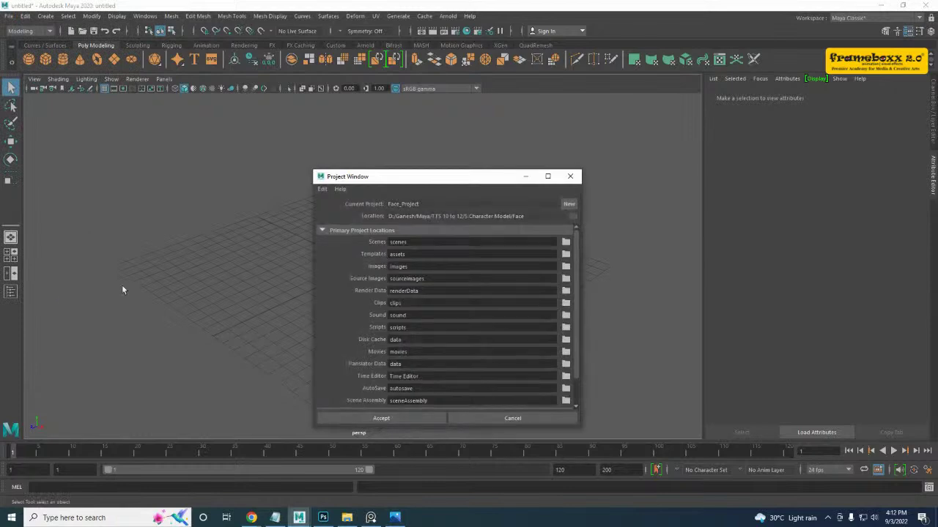
click(573, 176)
- Start a new Maya project and name it Stun Gun
click(8, 16)
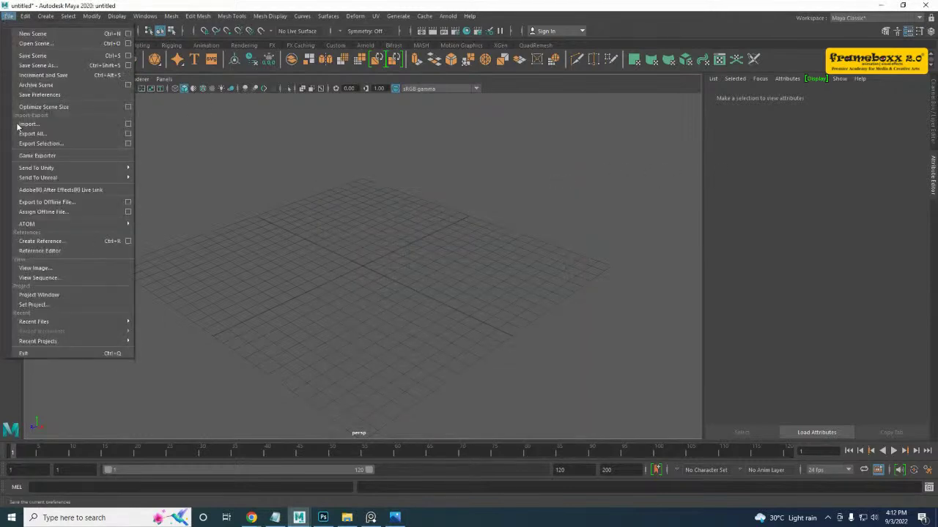
click(57, 294)
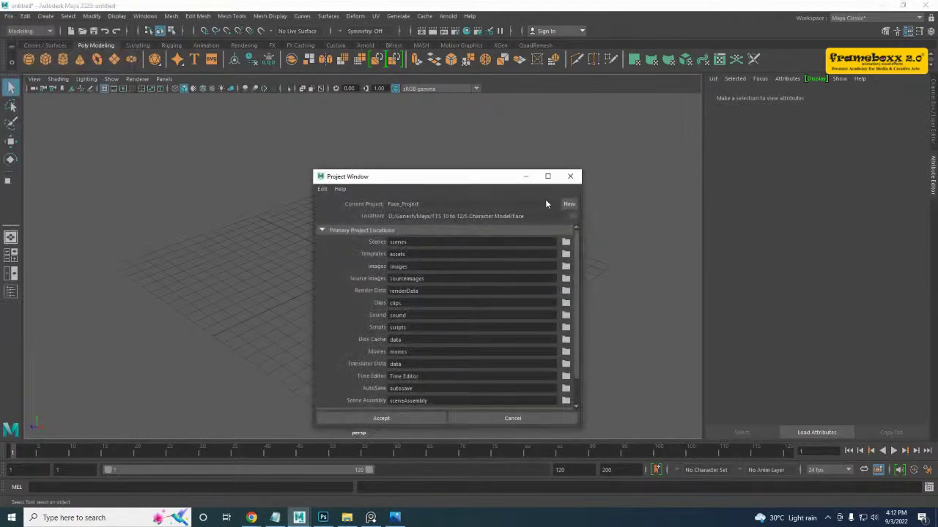
click(569, 204)
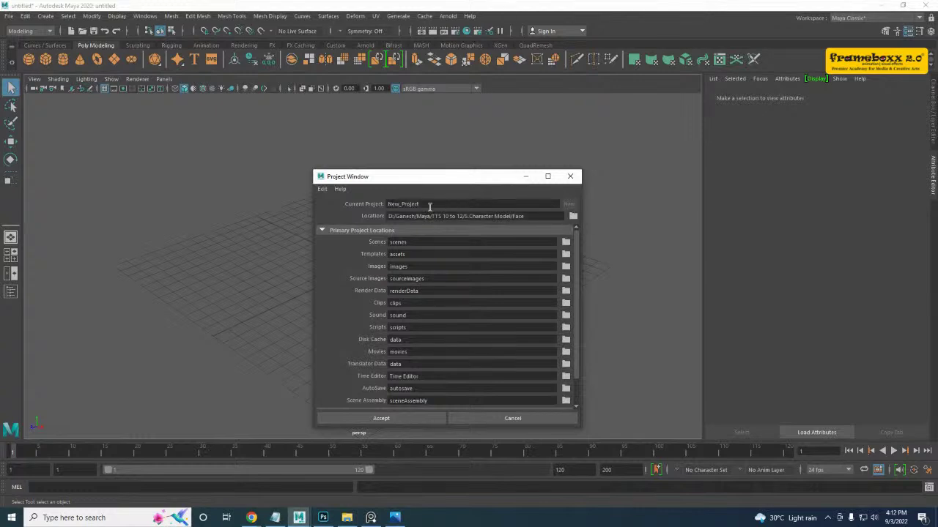
text(Stun Gun)
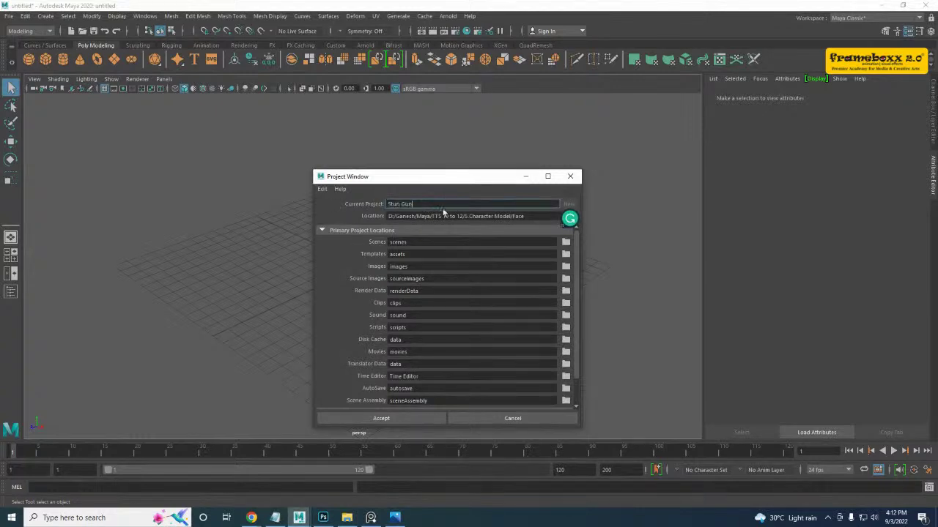
- Set the Stun Gun project's location to the Desktop folder and accept the default project folders
drag(452, 179, 323, 151)
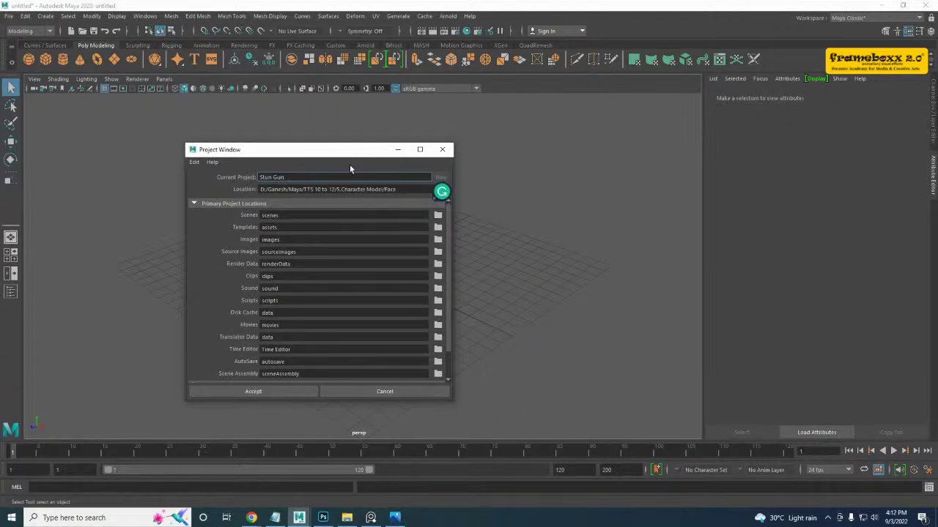
click(412, 205)
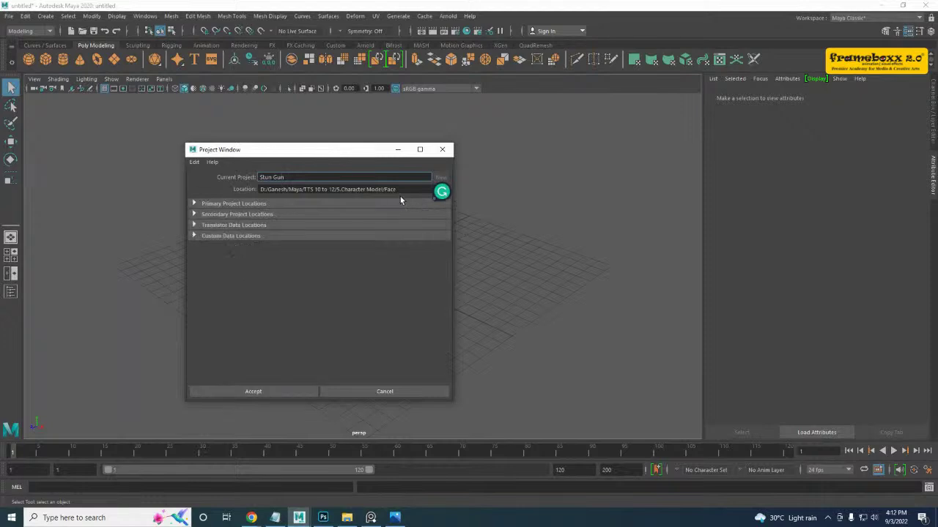
click(400, 202)
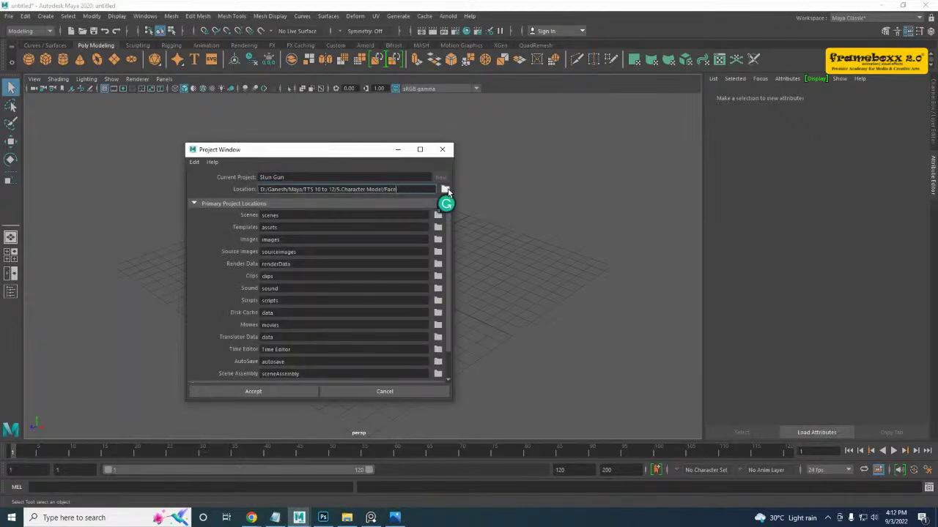
click(444, 189)
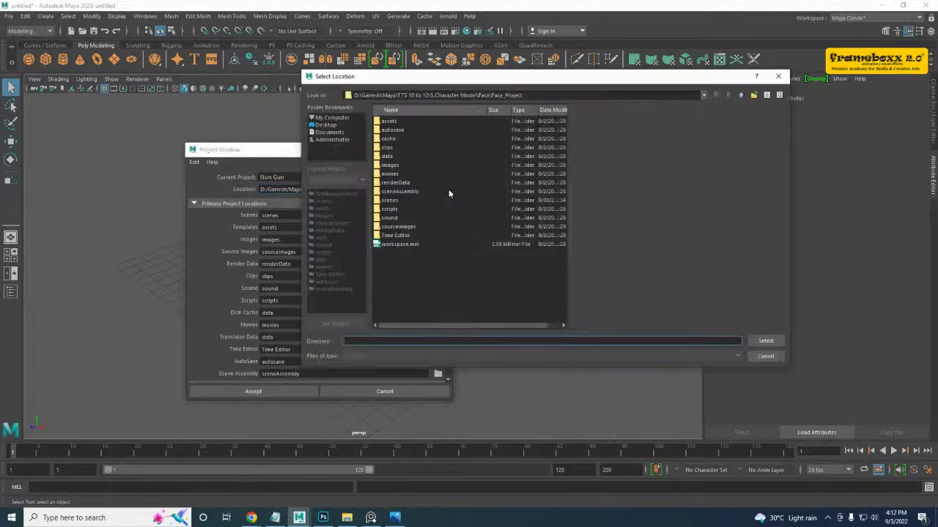
click(327, 125)
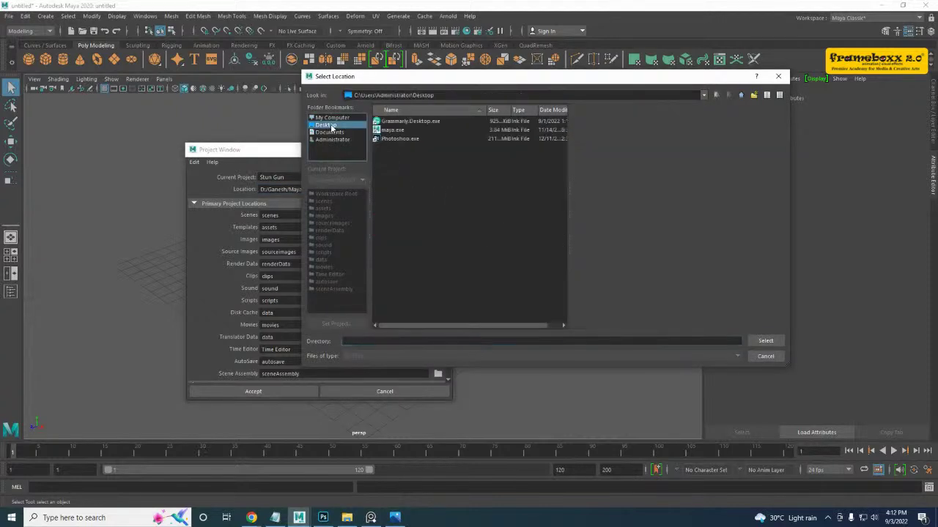
click(769, 341)
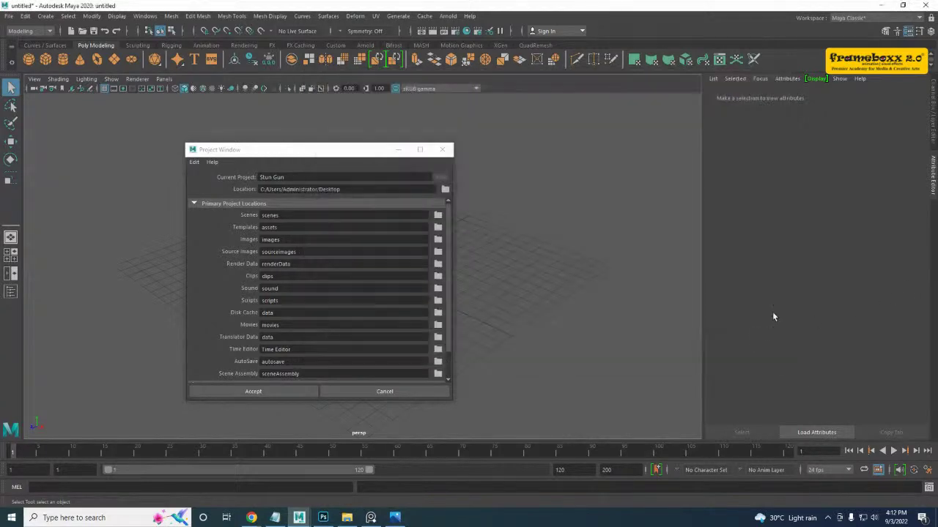
click(279, 393)
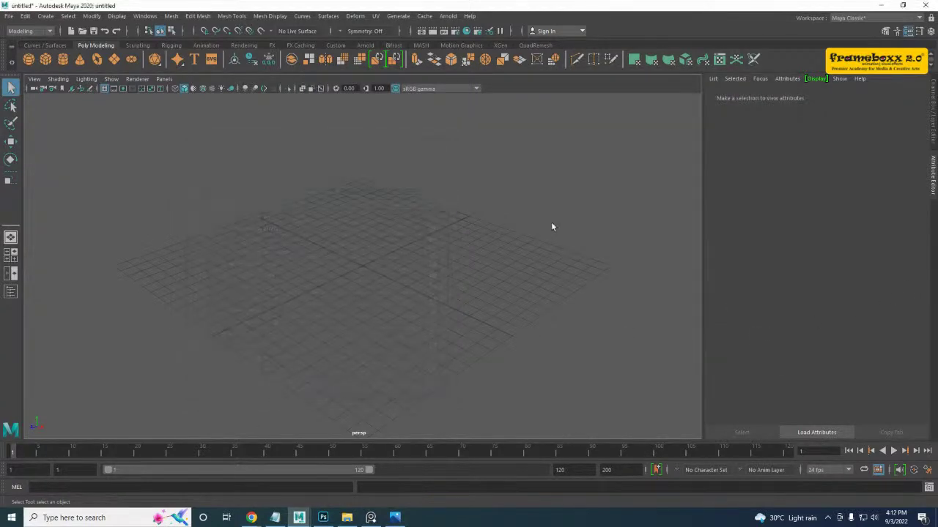
- Open the sourceimages folder inside the new Stun Gun project folder on the desktop, with the window maximized
click(883, 5)
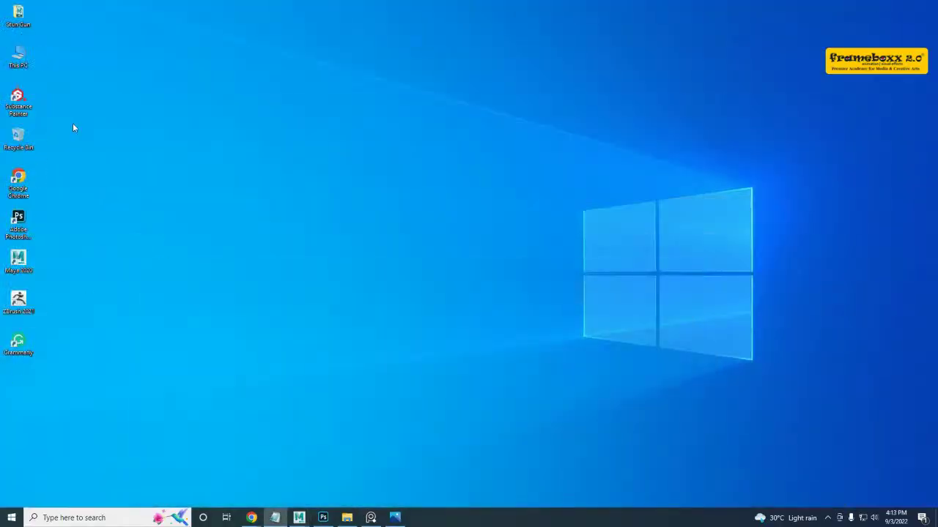
right_click(93, 99)
click(111, 126)
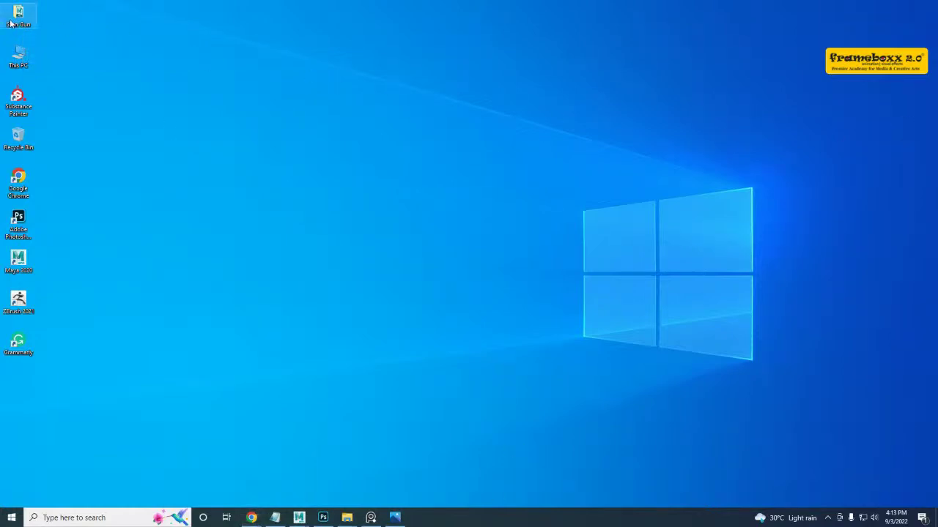
drag(432, 1, 306, 25)
double_click(317, 25)
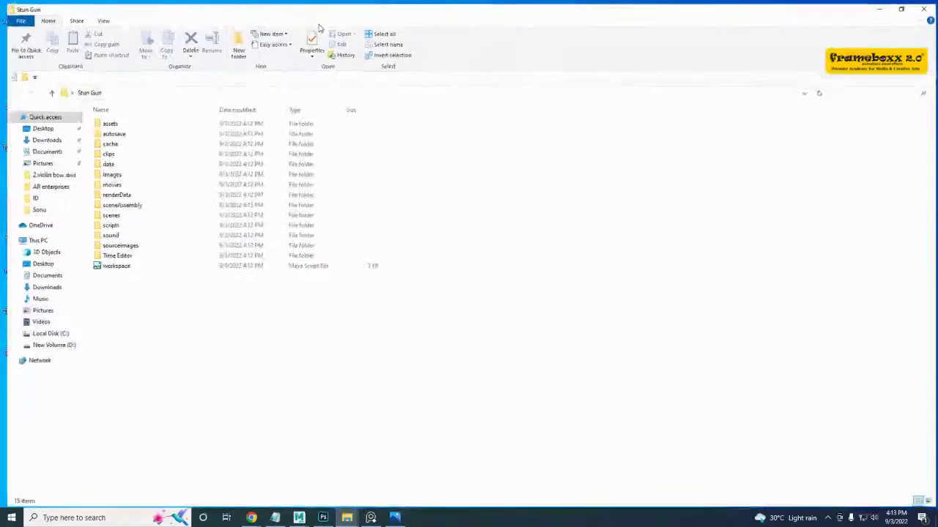
double_click(150, 248)
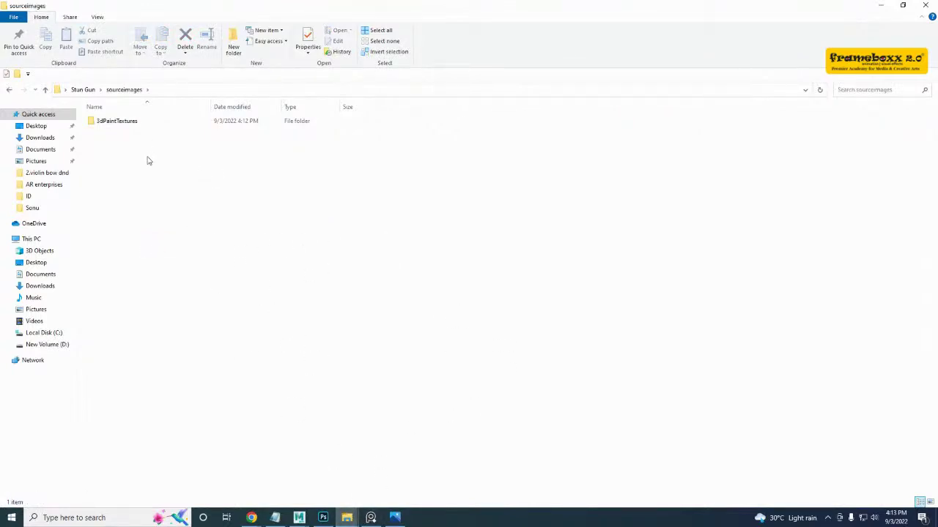
- Copy the rifle reference images, including Front and side, into the project's sourceimages folder and display them as large thumbnails
click(348, 522)
click(324, 477)
key(ctrl+c)
click(515, 257)
key(ctrl+v)
click(385, 258)
click(930, 503)
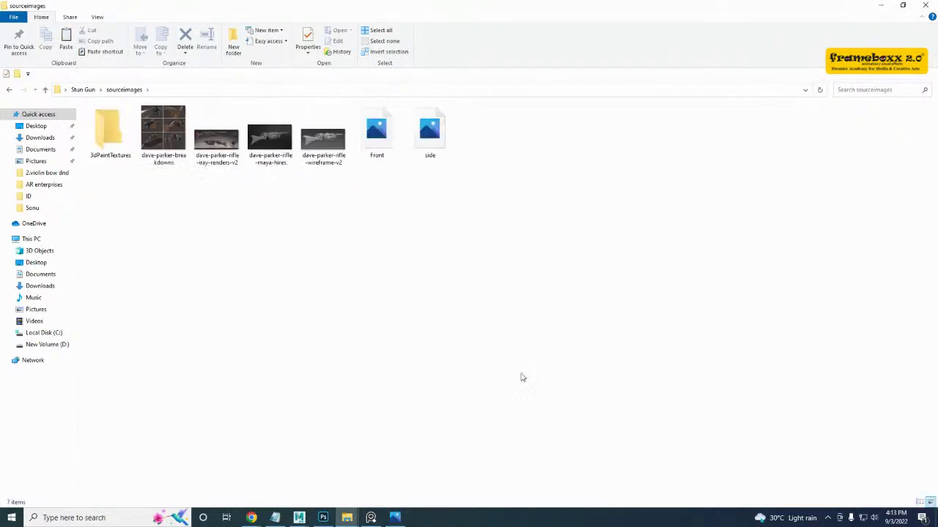
- View the copied Front.png and side.png reference images in the photo viewer
double_click(385, 142)
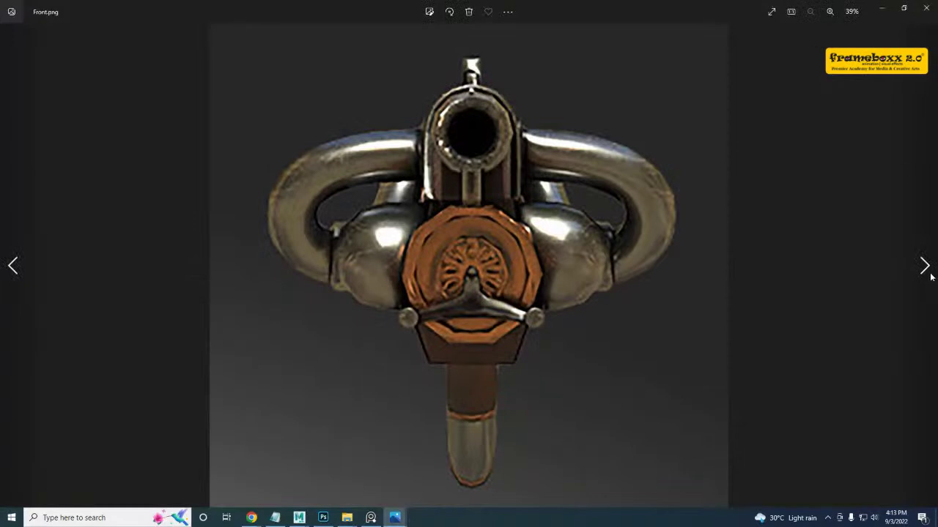
click(929, 273)
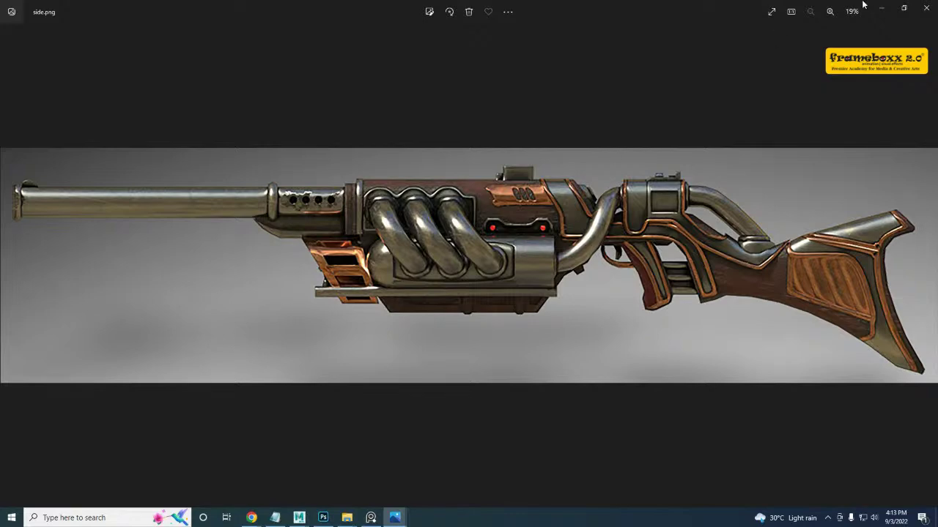
- Switch back to Maya and import side.png from sourceimages as an image plane in the side view
click(931, 5)
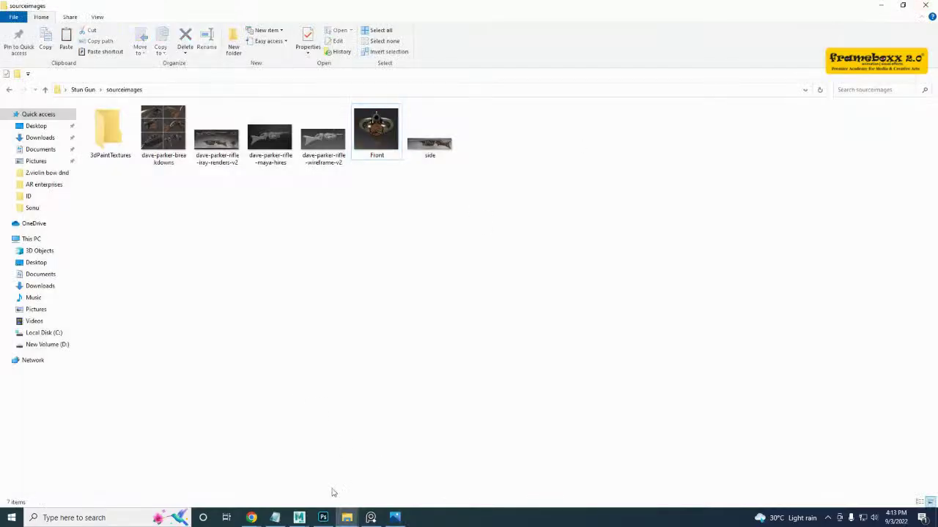
mouse_move(299, 518)
click(381, 492)
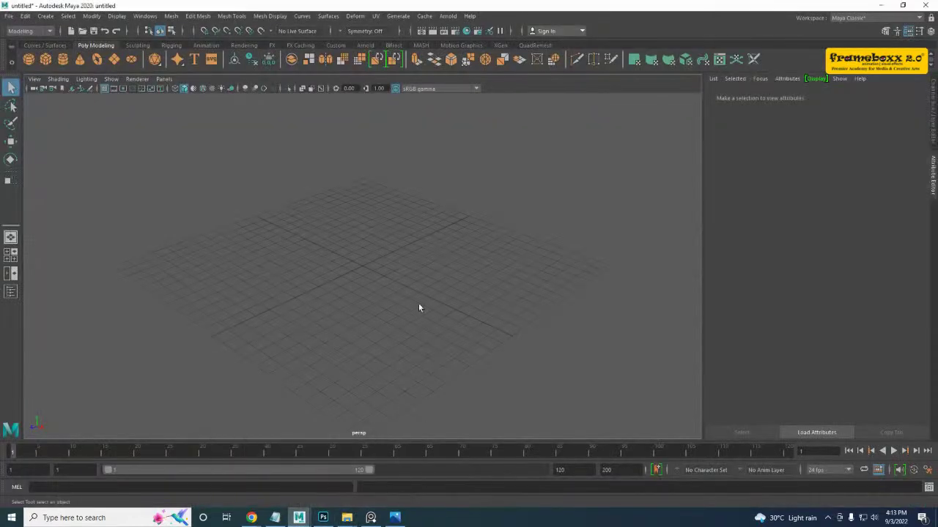
key(space)
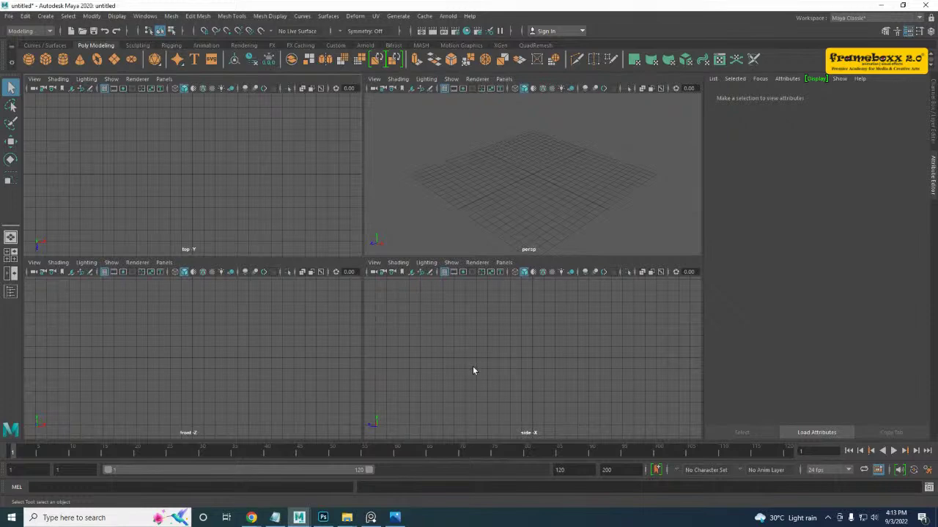
key(space)
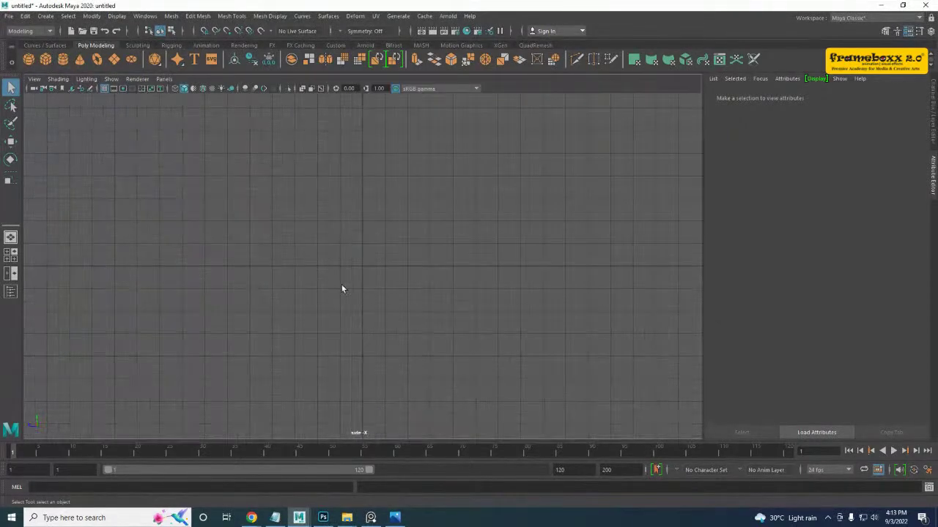
click(36, 80)
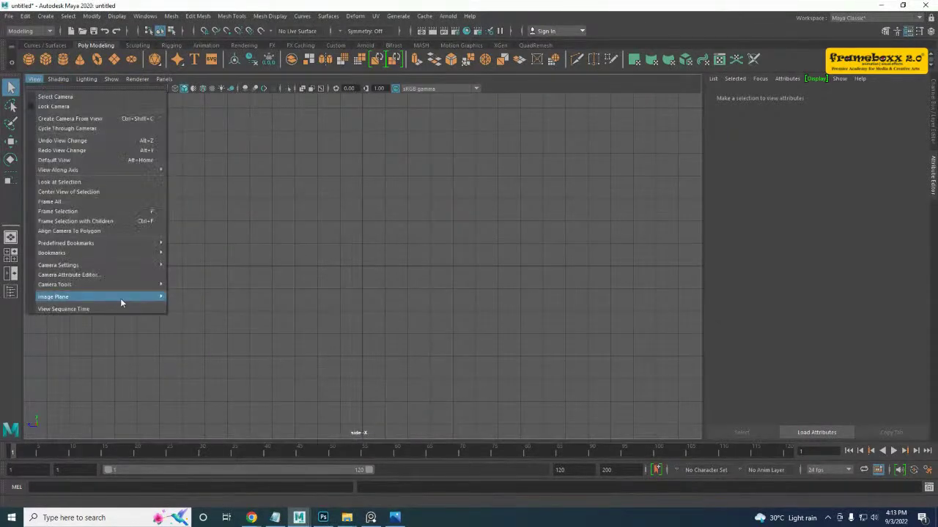
mouse_move(120, 298)
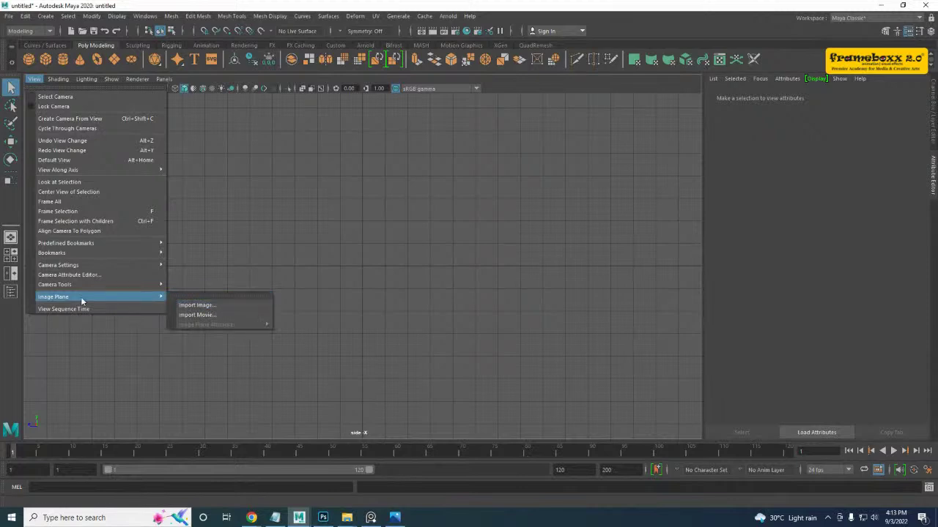
click(227, 310)
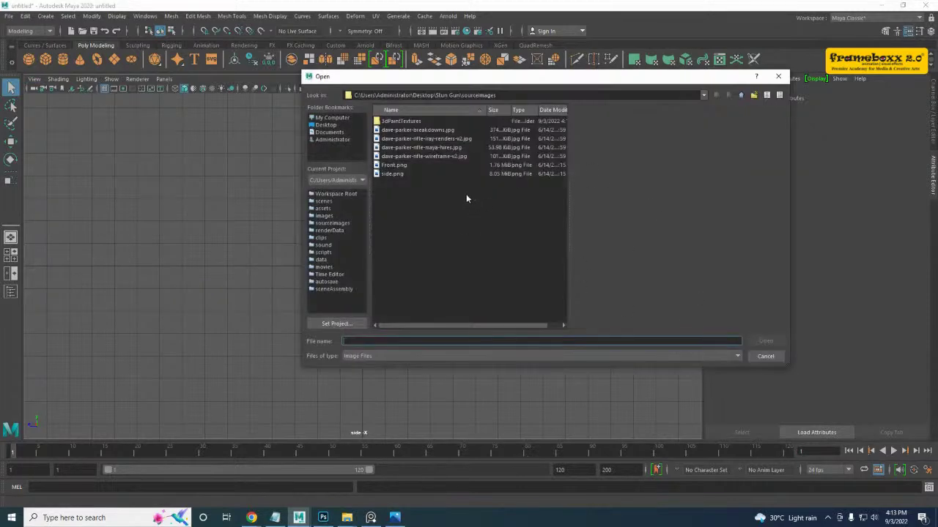
click(396, 175)
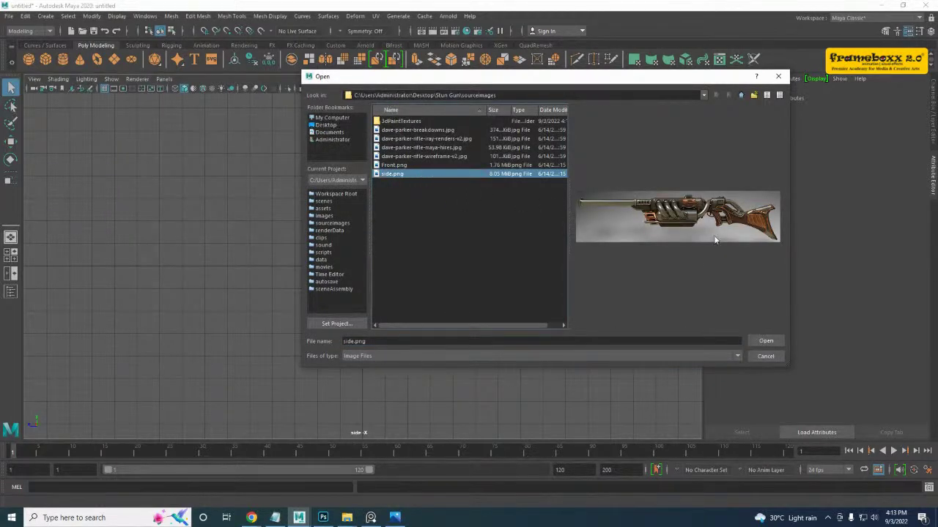
click(773, 341)
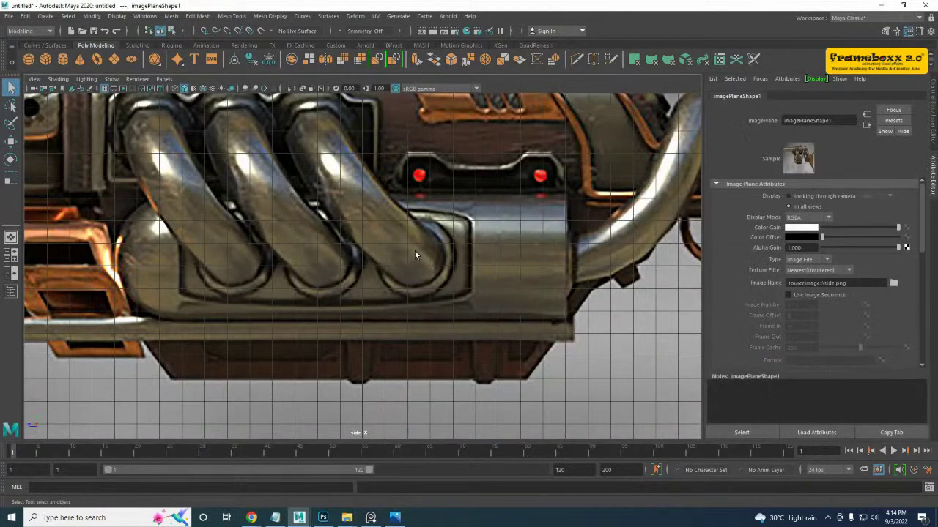
- Import Front.png from sourceimages as an image plane in the front view
key(space)
key(space)
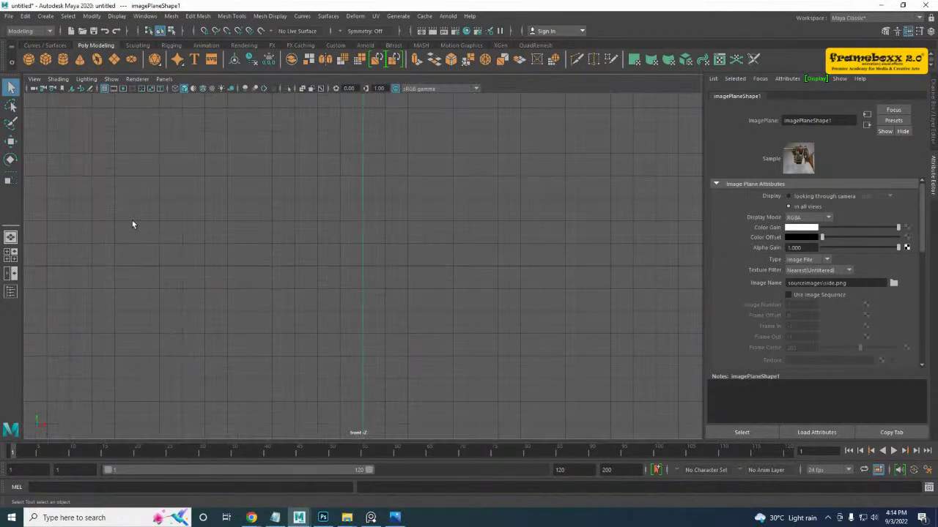
click(34, 78)
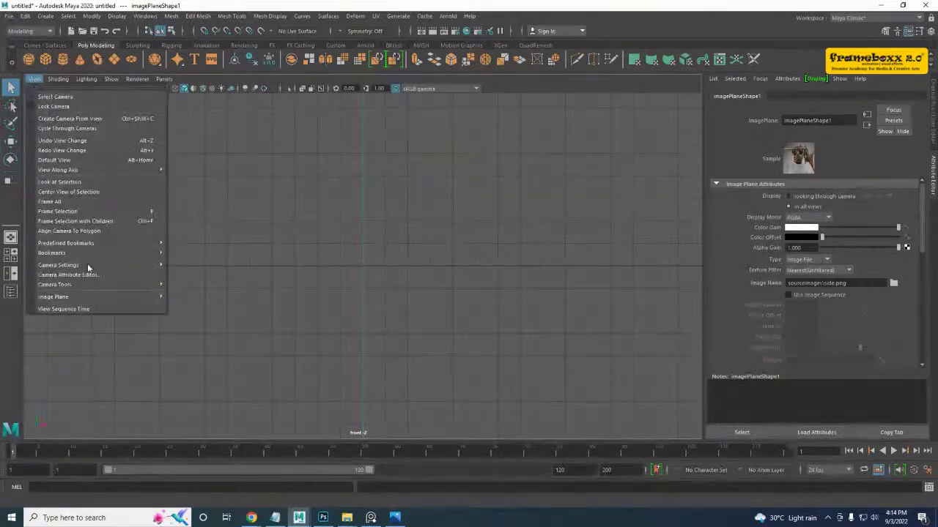
mouse_move(88, 297)
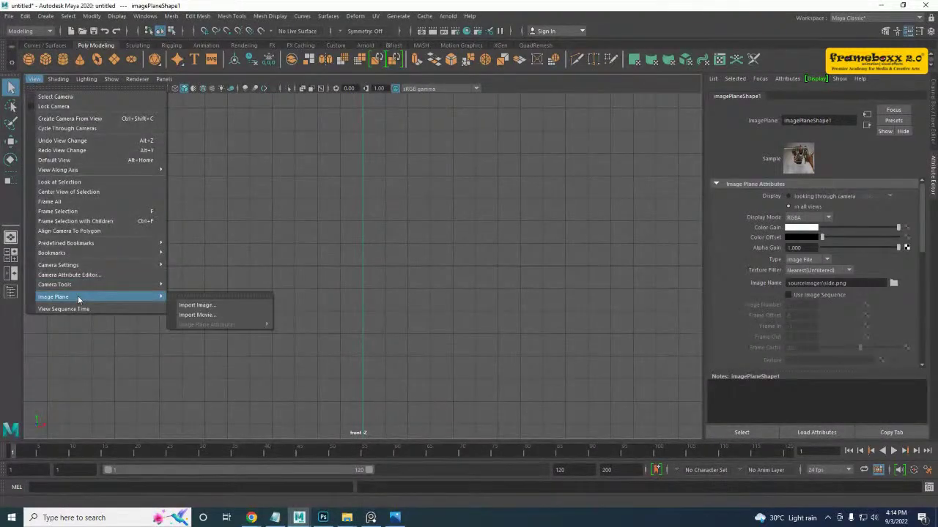
click(206, 308)
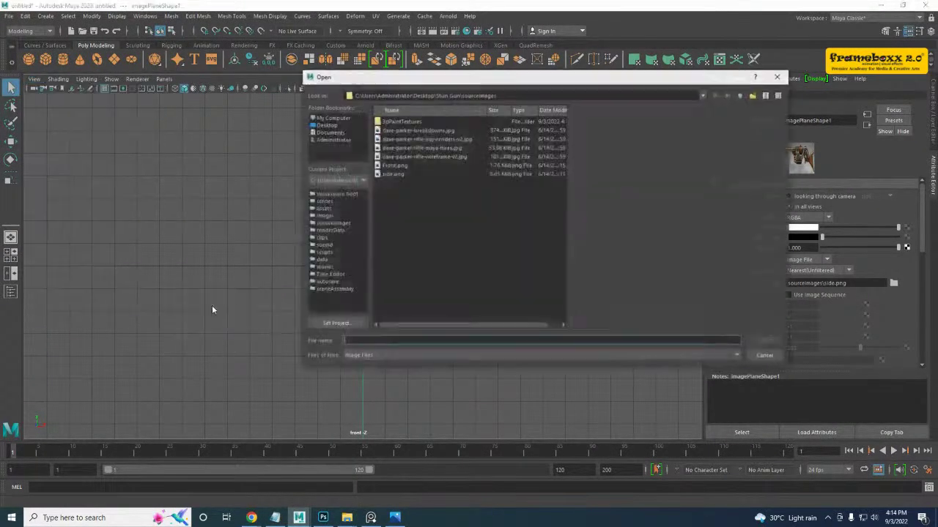
click(392, 166)
click(765, 341)
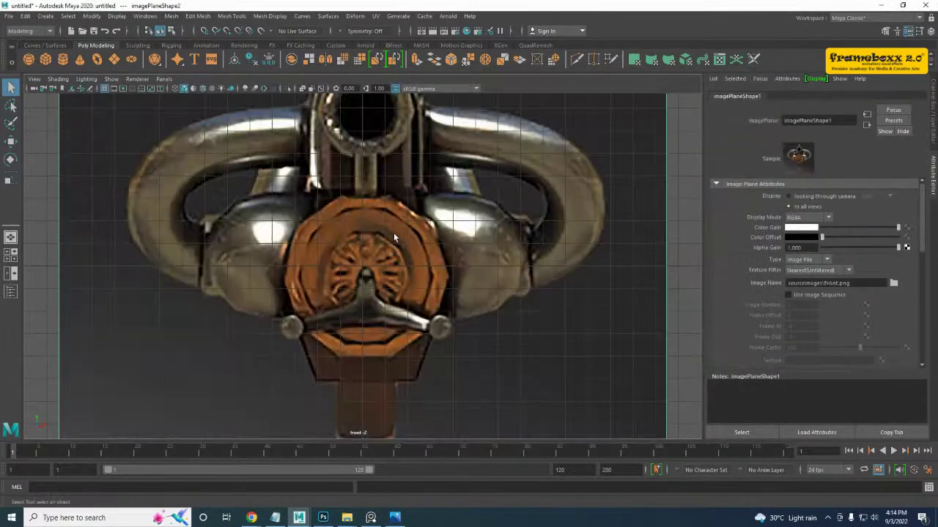
- Raise both image planes together along Y in the perspective view until their lower edges sit about at grid level
key(space)
key(space)
scroll(469, 220, down, 5)
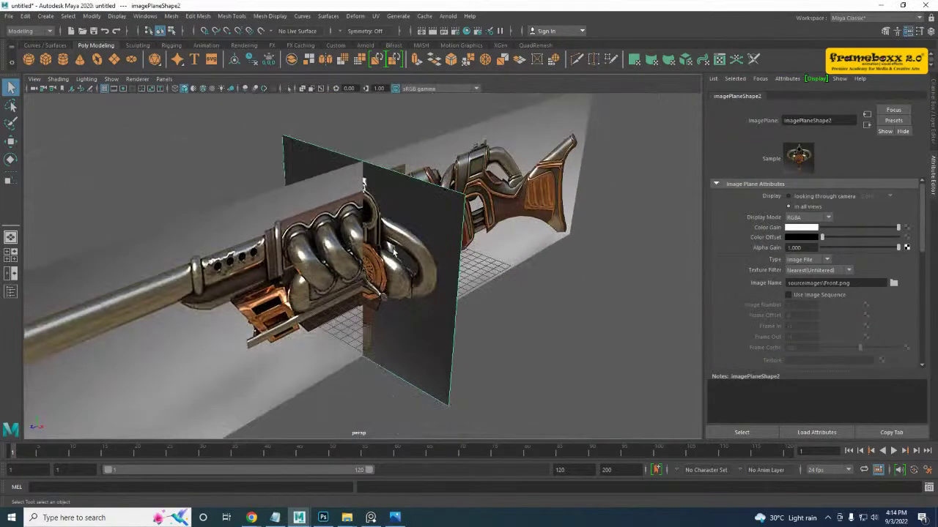
scroll(391, 252, down, 8)
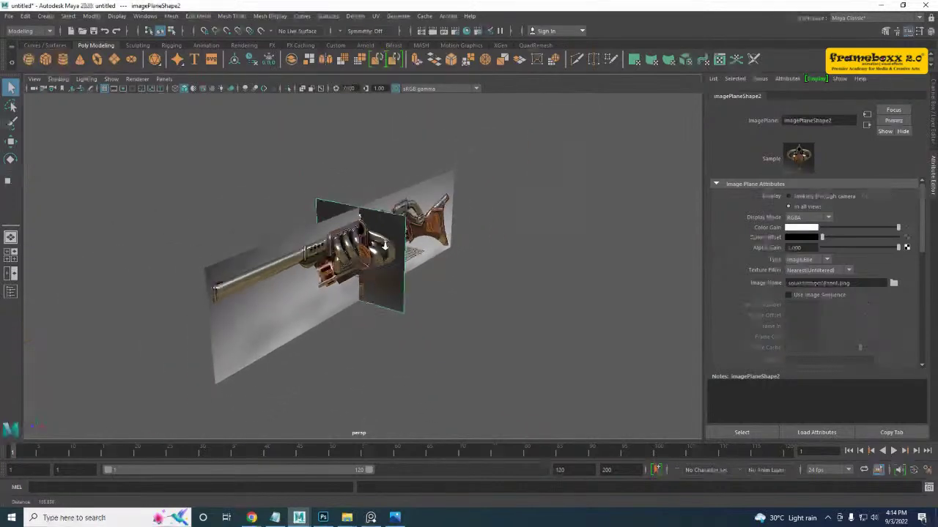
click(385, 268)
key(w)
alt+drag(383, 265, 340, 251)
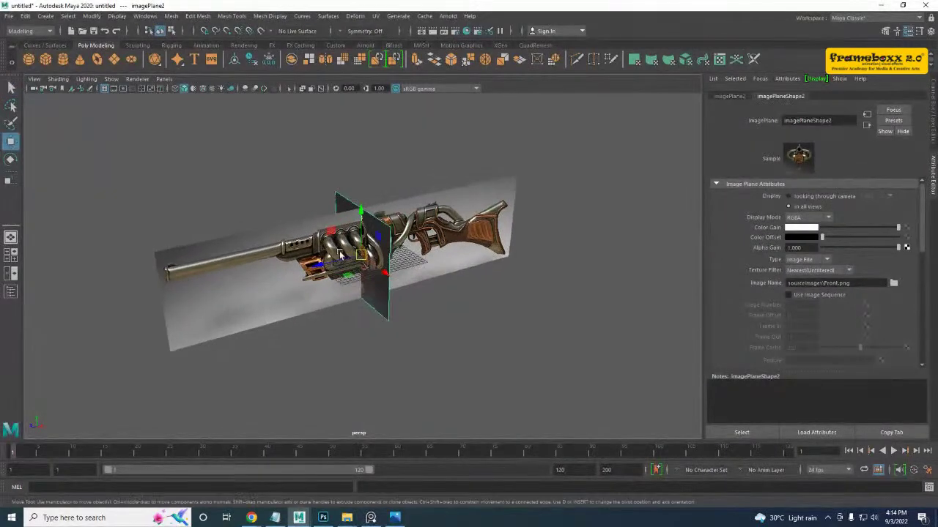
drag(282, 177, 540, 378)
alt+drag(469, 308, 495, 292)
drag(361, 208, 360, 161)
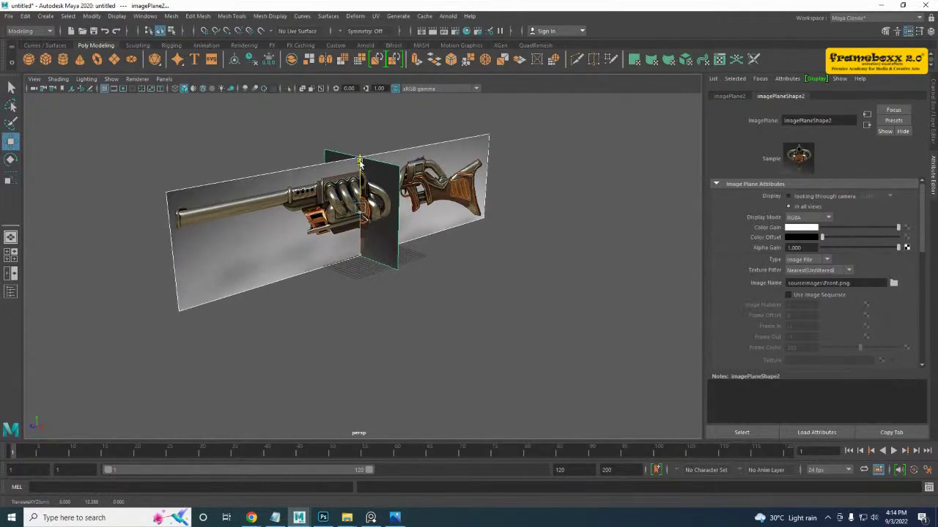
click(391, 306)
- Move the front image plane back along Z beyond the rifle's stock and the side image plane along negative X, clear of the grid
alt+drag(351, 274, 404, 321)
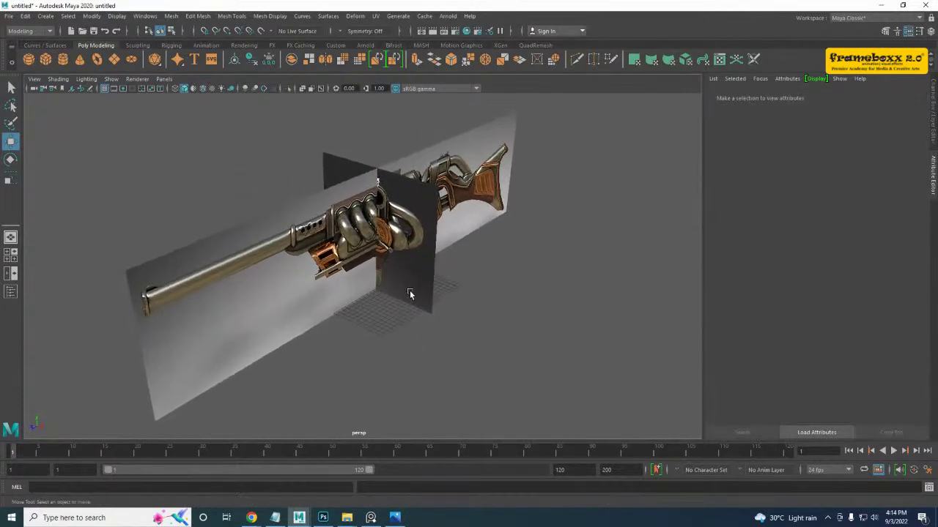
click(407, 296)
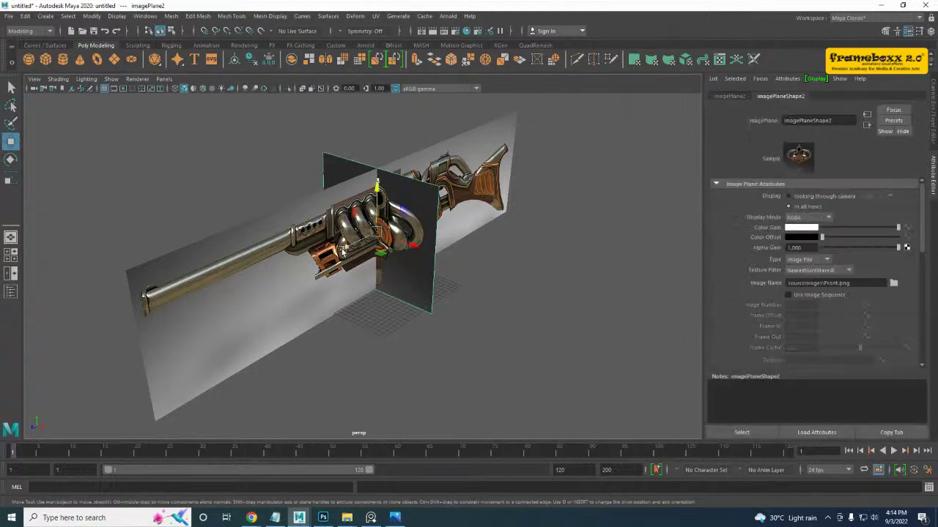
drag(345, 248, 516, 160)
click(422, 232)
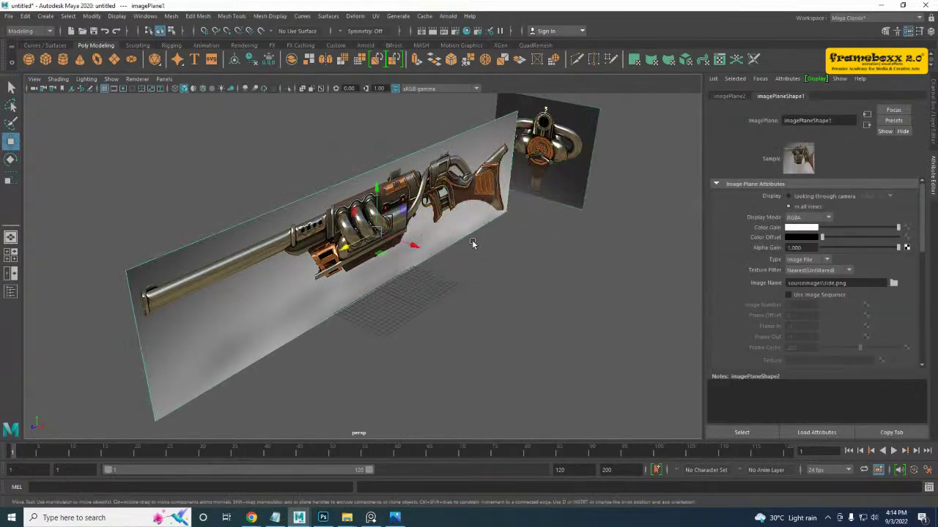
drag(414, 249, 300, 208)
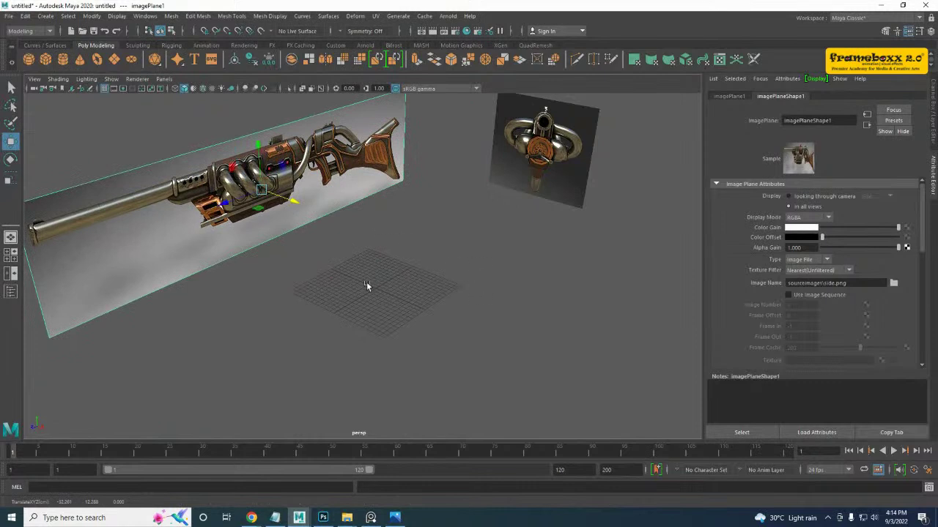
alt+drag(296, 252, 344, 254)
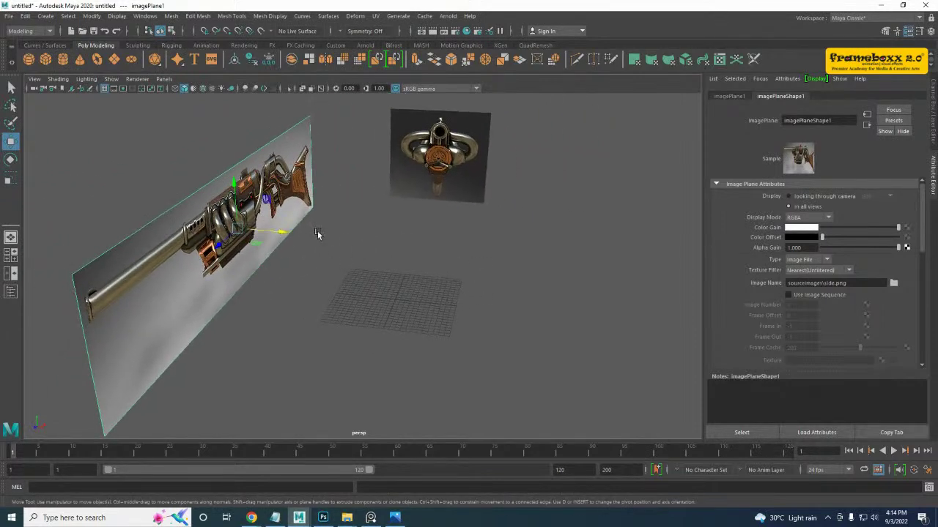
drag(238, 229, 283, 252)
key(ctrl+z)
key(ctrl+z)
- Hide the surrounding interface and shift the front image plane slightly along X in the front view to centre the gun on the grid's centre line
alt+drag(422, 263, 360, 269)
alt+middle_drag(432, 280, 390, 302)
scroll(323, 310, down, 1)
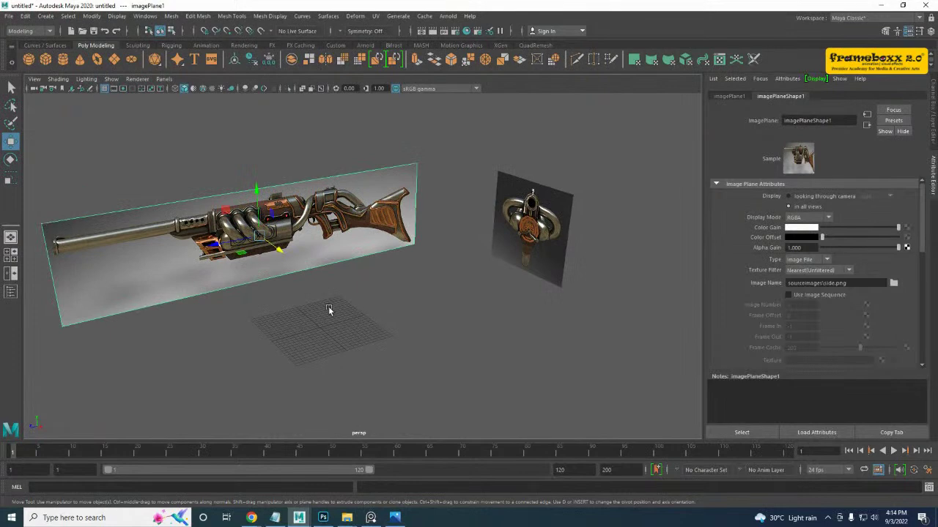
key(space)
alt+middle_drag(458, 339, 452, 375)
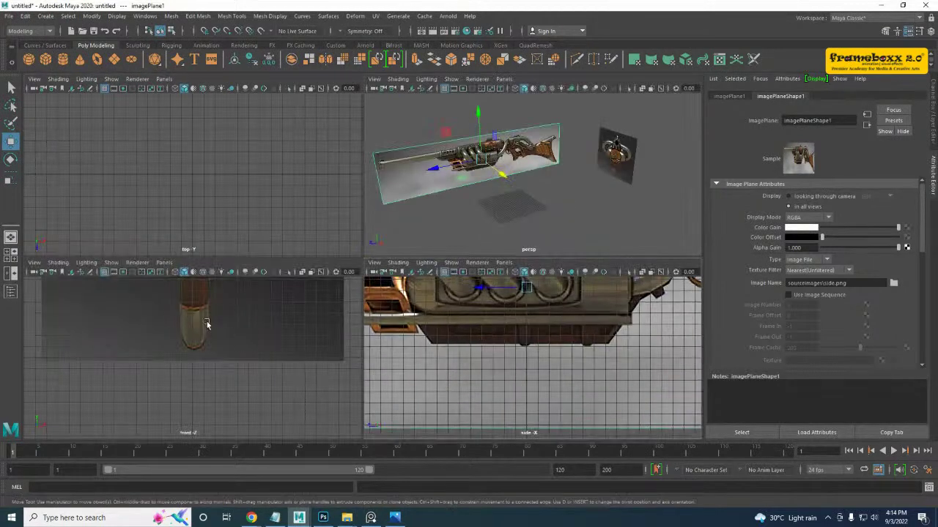
key(ctrl+space)
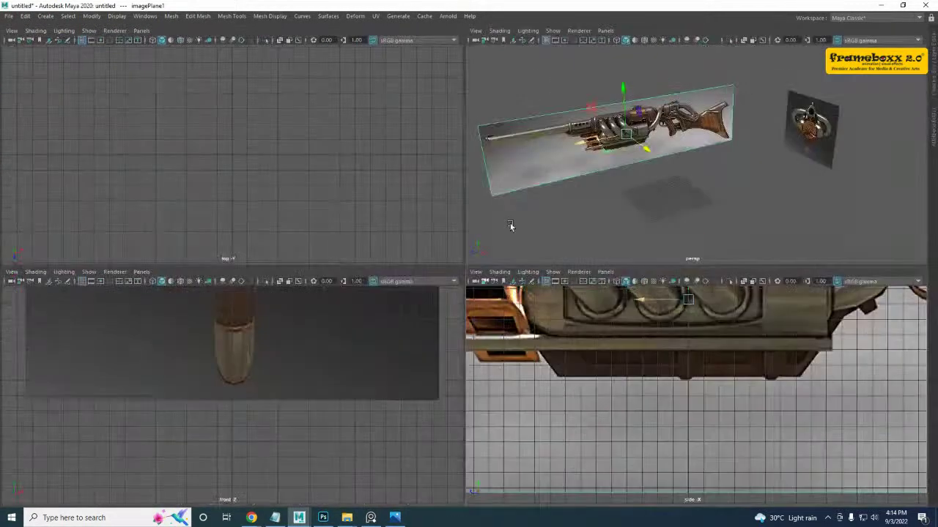
key(space)
scroll(304, 377, down, 2)
alt+middle_drag(484, 85, 331, 443)
drag(677, 183, 567, 229)
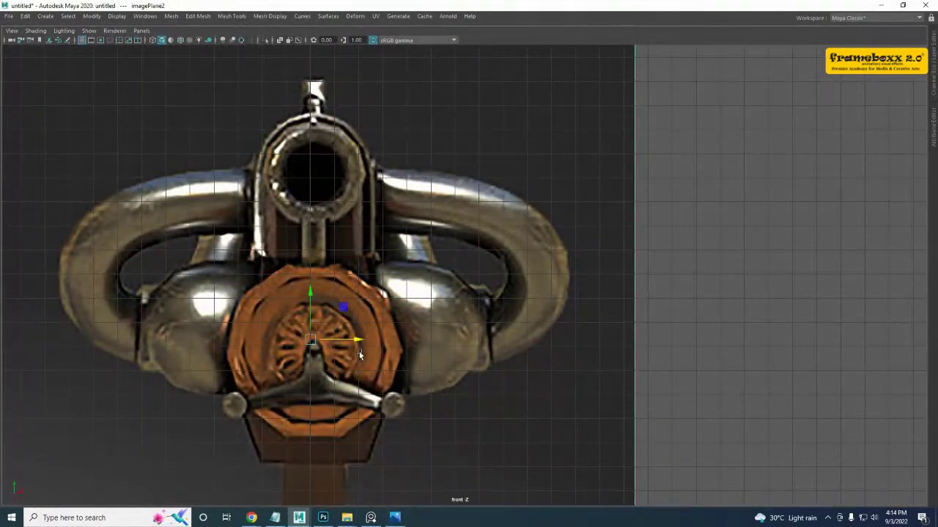
drag(355, 342, 351, 343)
- Create a large polygon plane centred on the grid and raise it along Y to about the top of the gun
key(space)
key(space)
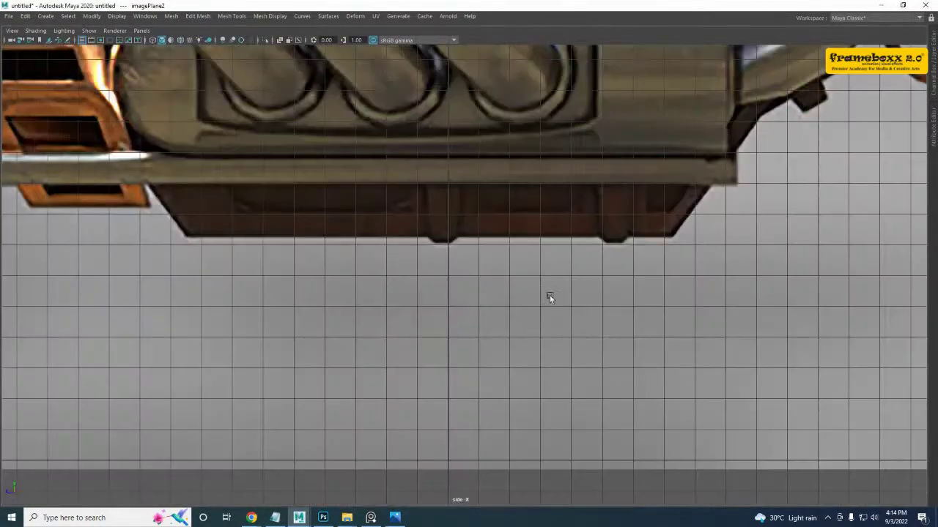
alt+middle_drag(495, 232, 469, 440)
scroll(457, 320, down, 5)
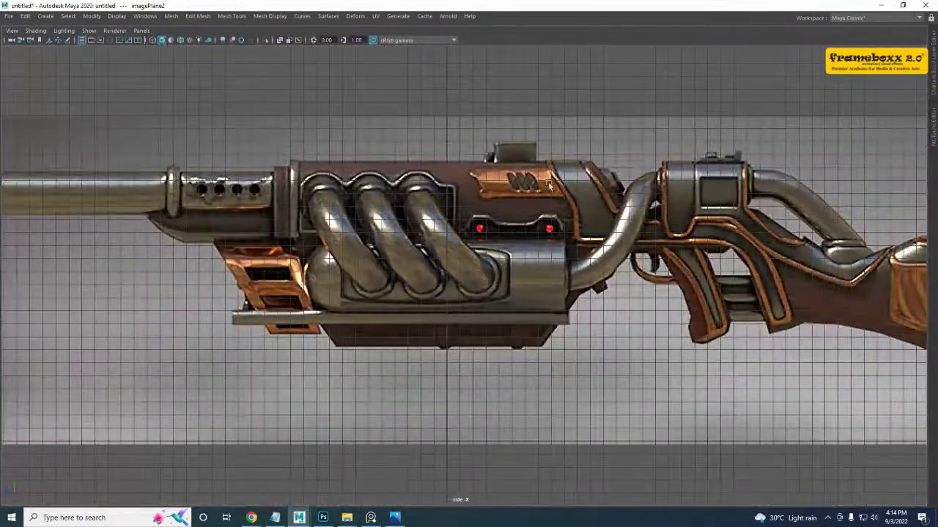
key(space)
key(space)
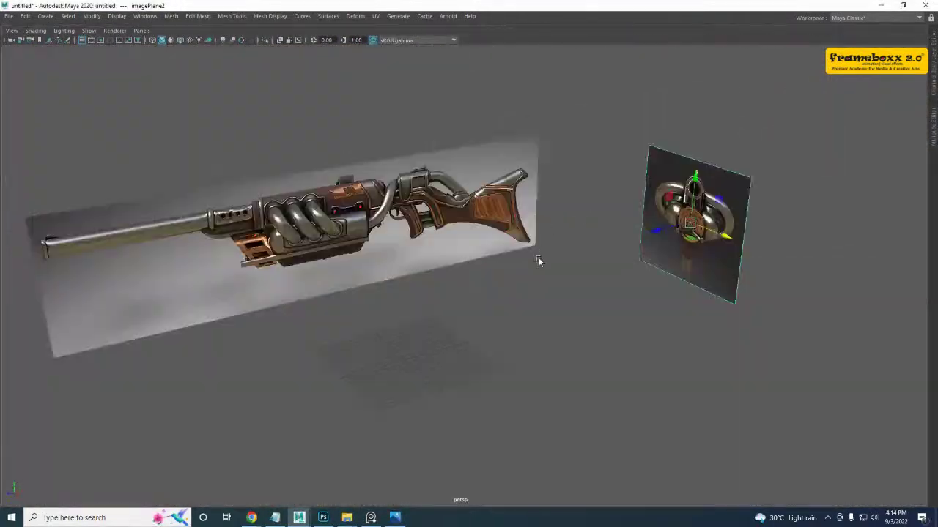
click(510, 307)
shift+right_click(510, 307)
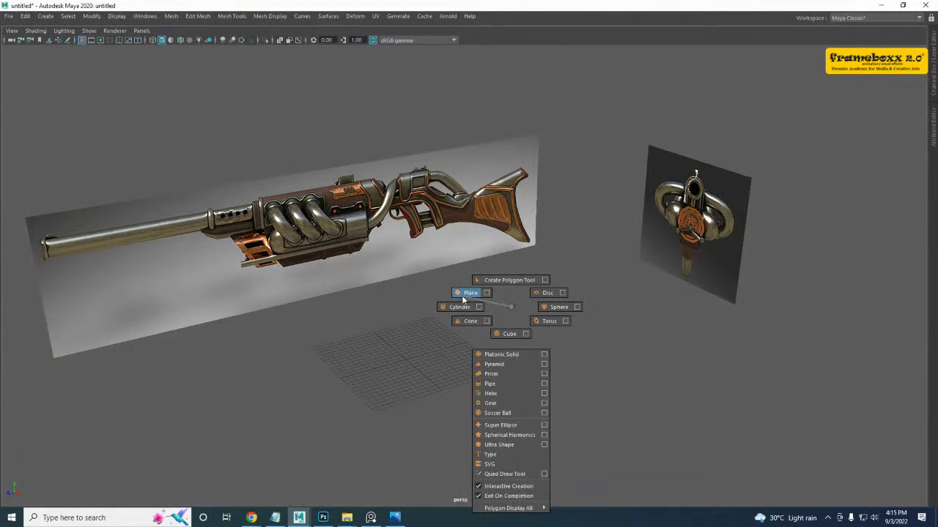
shift+right_drag(463, 298, 464, 300)
drag(408, 356, 601, 497)
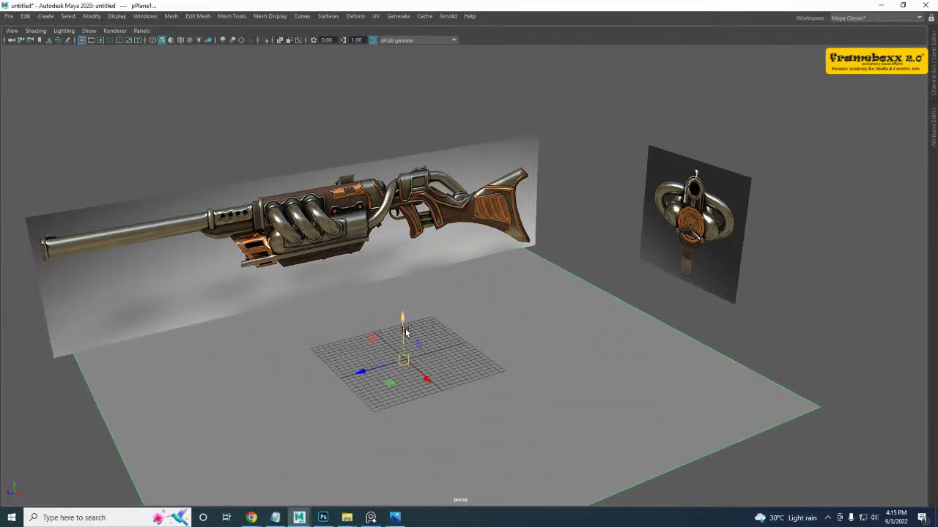
drag(405, 331, 389, 196)
- Lower the polygon plane slightly in the side view to line it up with the top of the raised block on the receiver
key(space)
key(space)
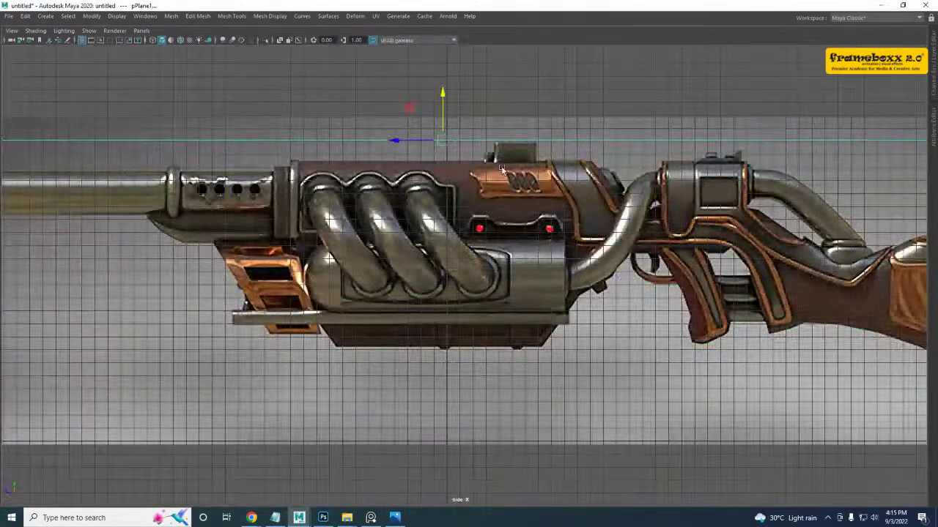
alt+middle_drag(489, 140, 429, 234)
alt+right_drag(430, 286, 499, 301)
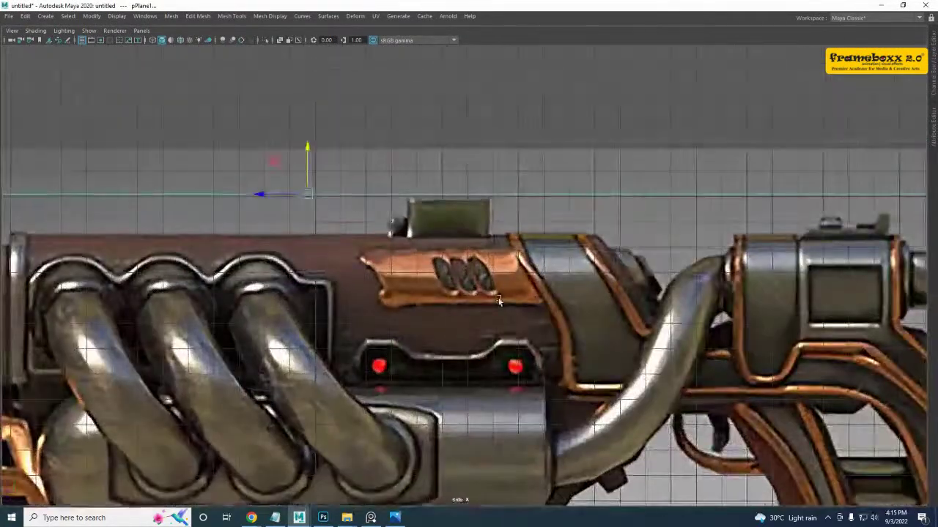
alt+middle_drag(499, 299, 488, 334)
drag(297, 178, 298, 181)
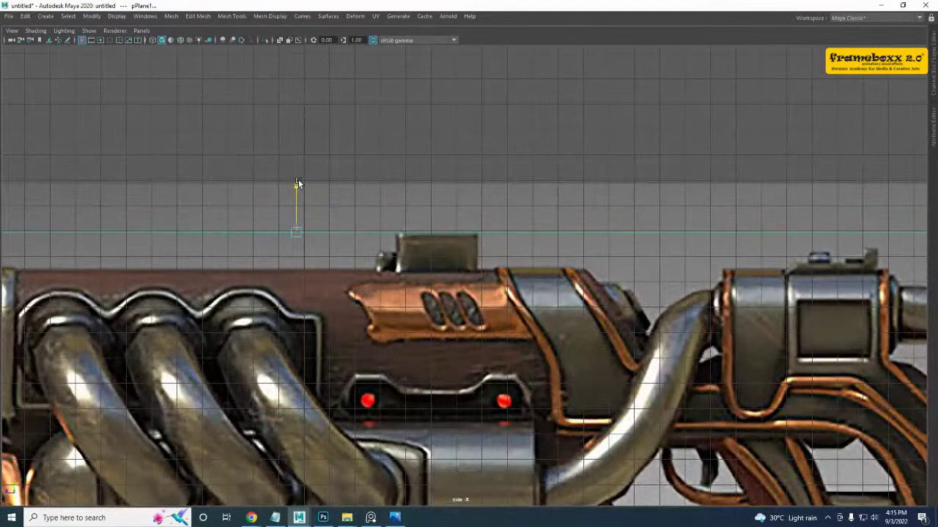
- Lower the front image plane slightly along Y in the front view to line up the gun's top sight with the polygon plane
key(space)
key(space)
alt+right_drag(335, 252, 356, 252)
alt+middle_drag(356, 252, 369, 449)
click(426, 181)
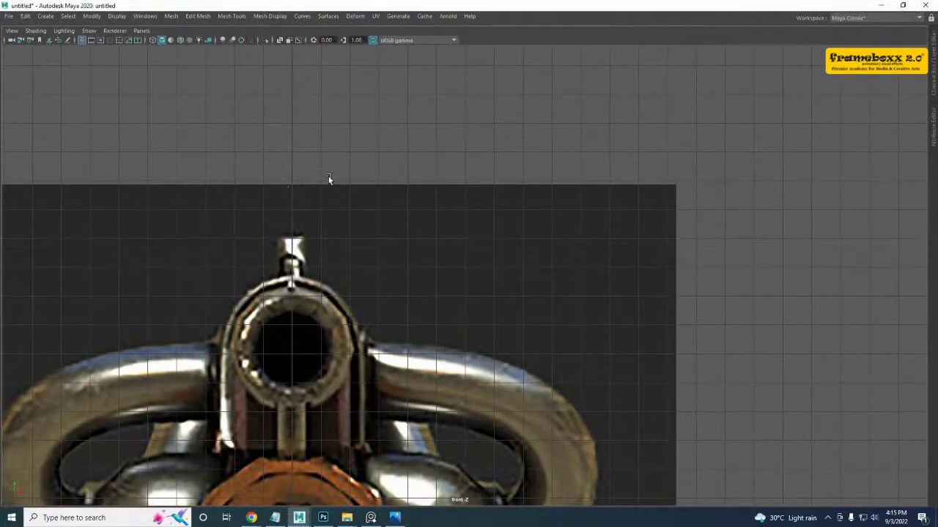
click(363, 205)
drag(288, 502, 288, 502)
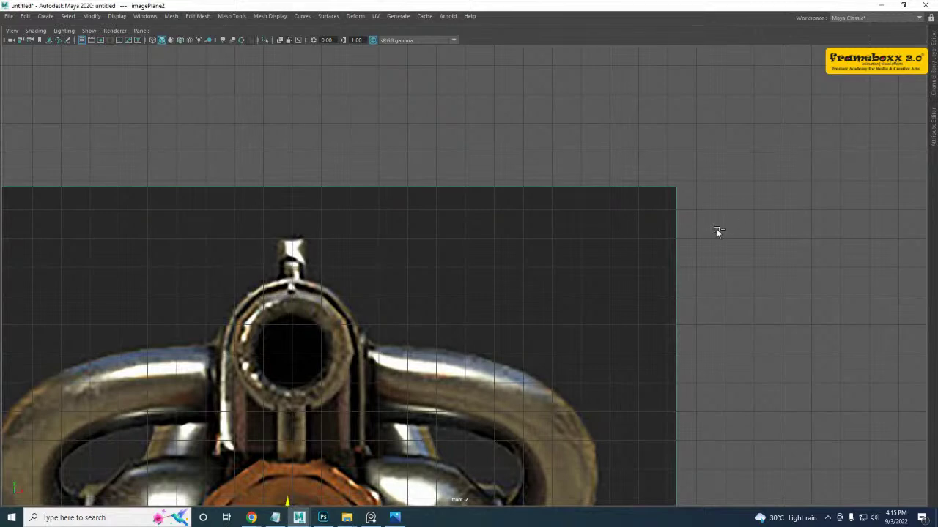
- Fine-tune the front image plane's Translate Y in the Channel Box and turn on wireframe on shaded in the front view
key(ctrl+a)
click(933, 84)
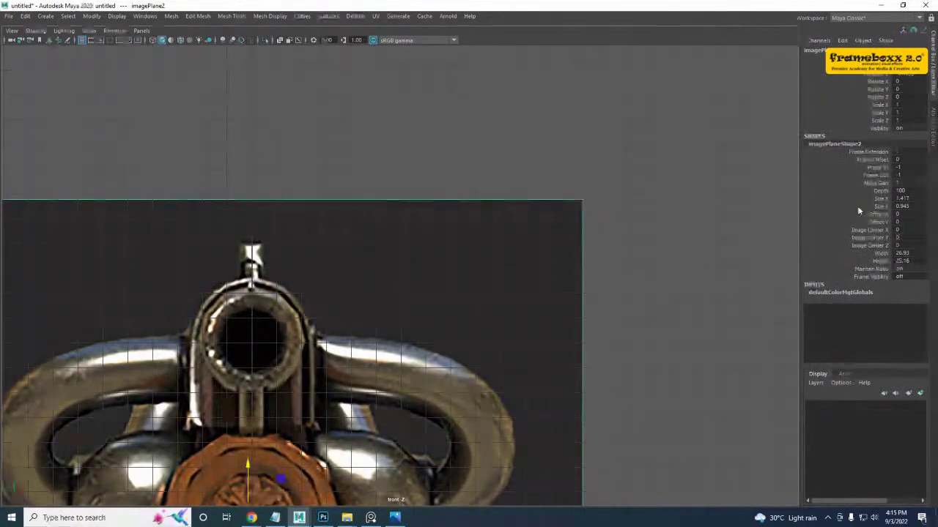
alt+middle_drag(365, 406, 438, 334)
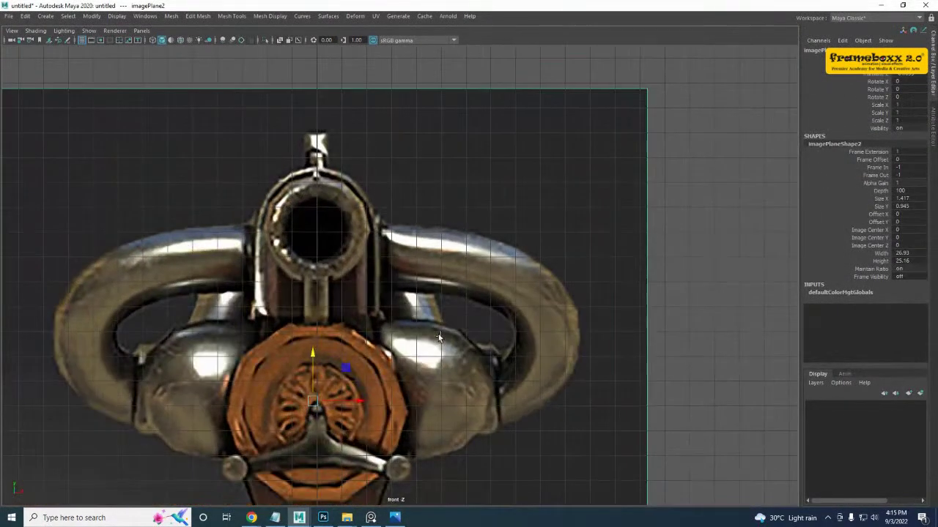
alt+right_drag(438, 334, 389, 332)
mouse_move(319, 355)
mouse_down()
mouse_move(320, 342)
mouse_move(319, 355)
mouse_up()
key(ctrl+z)
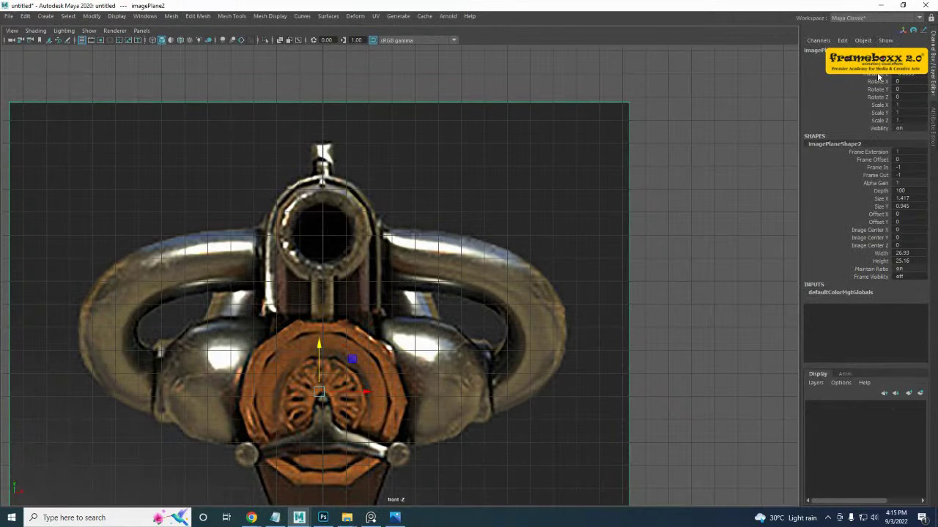
click(877, 66)
mouse_move(484, 182)
middle_down()
mouse_move(496, 187)
mouse_move(479, 182)
middle_up()
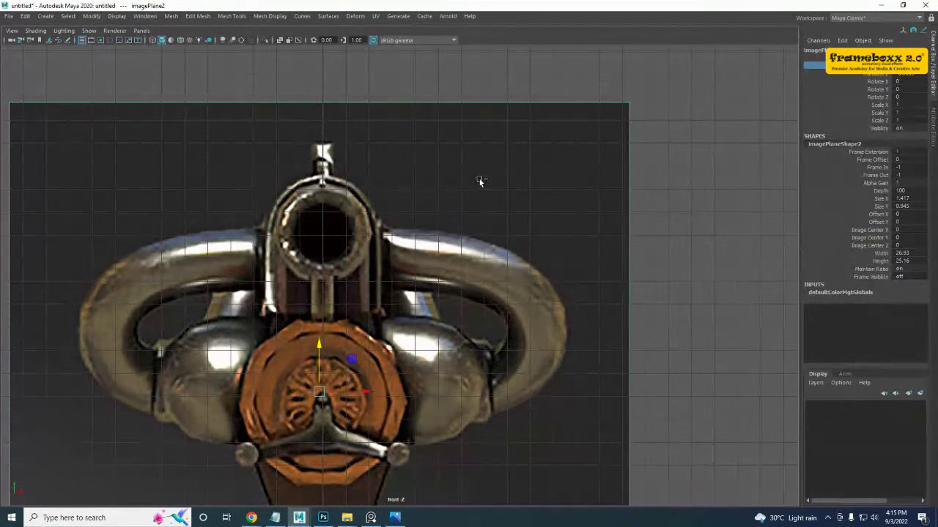
click(181, 42)
click(686, 298)
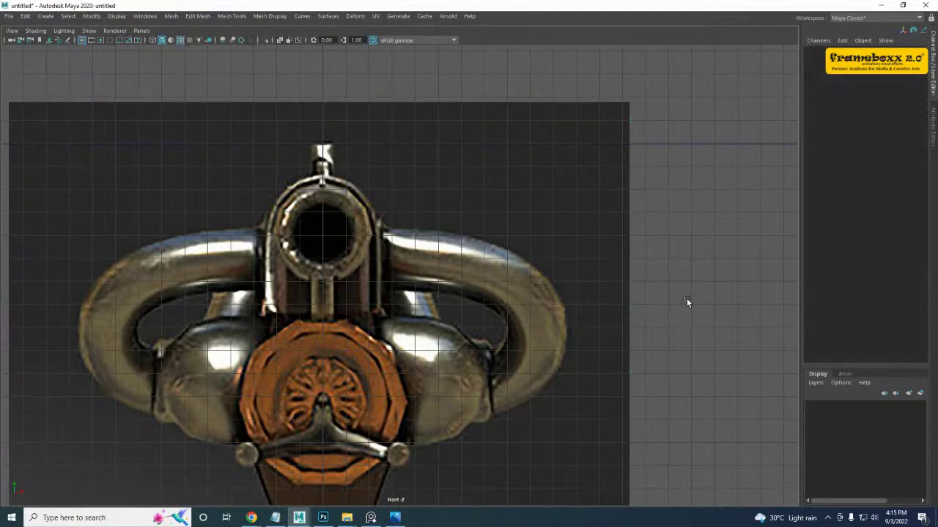
- Delete the polygon guide plane in the perspective view
key(space)
key(space)
click(490, 222)
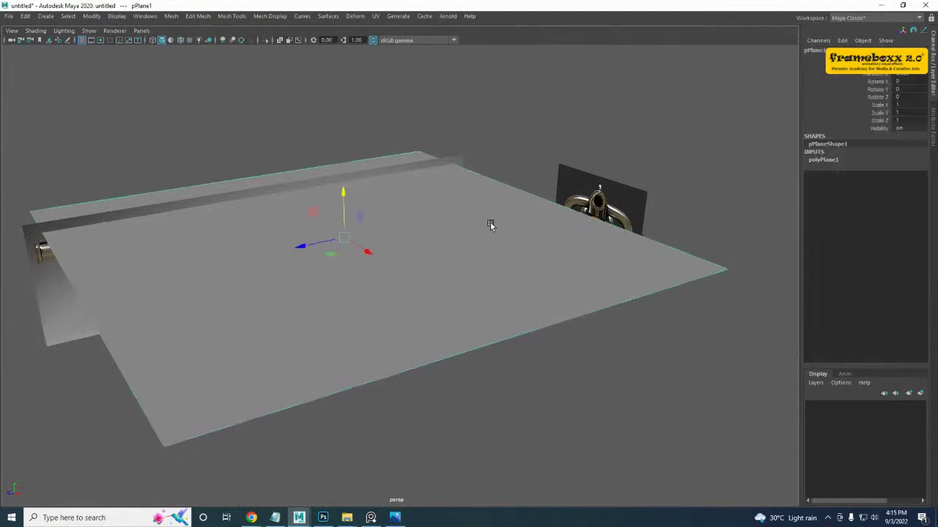
key(Delete)
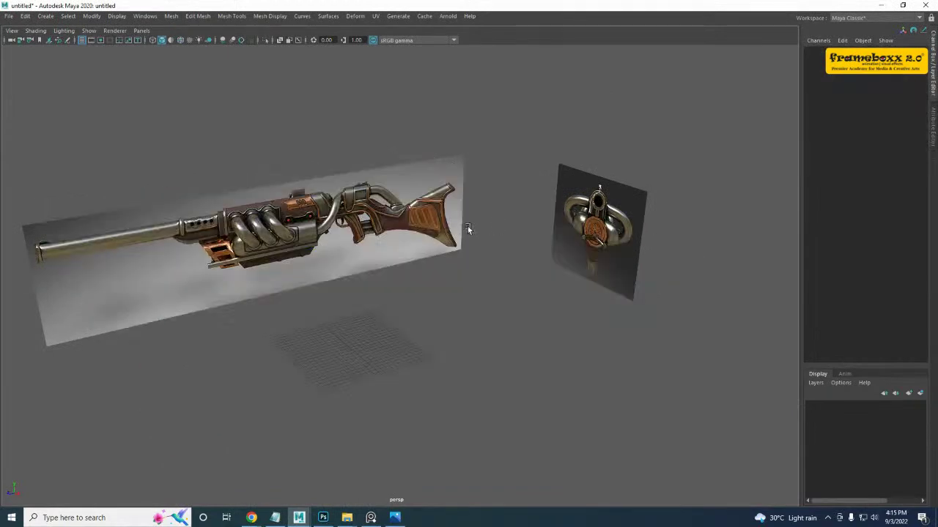
alt+drag(372, 258, 419, 264)
alt+middle_drag(430, 249, 438, 250)
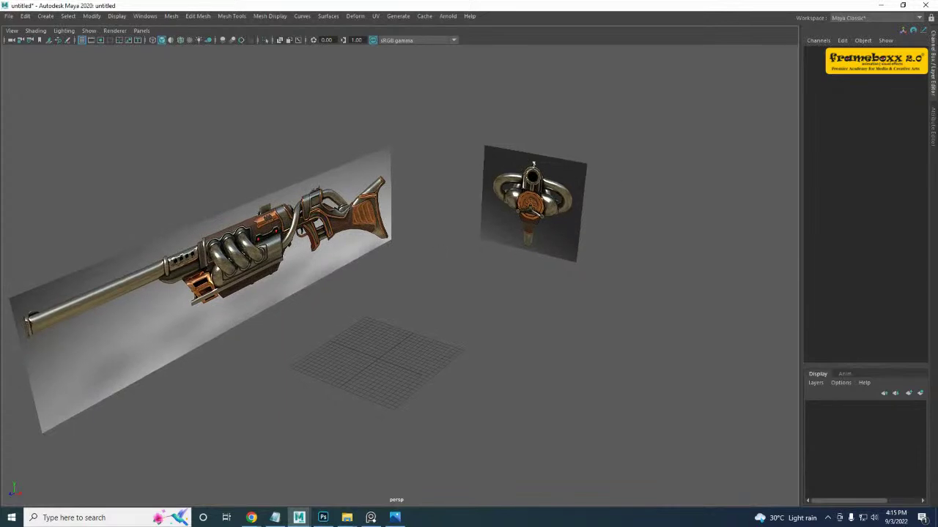
- Create a display layer from the selected front and side image planes and test its visibility by hiding and showing it
key(alt+Tab)
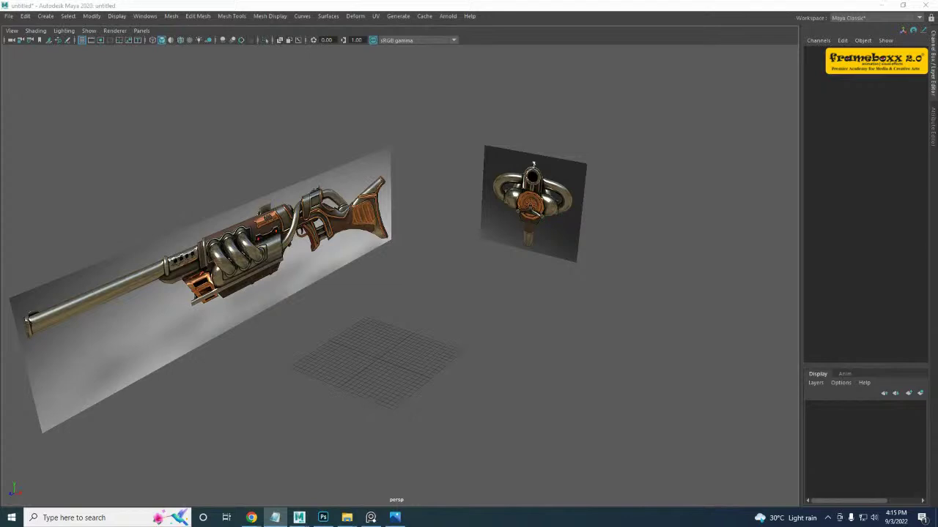
click(729, 314)
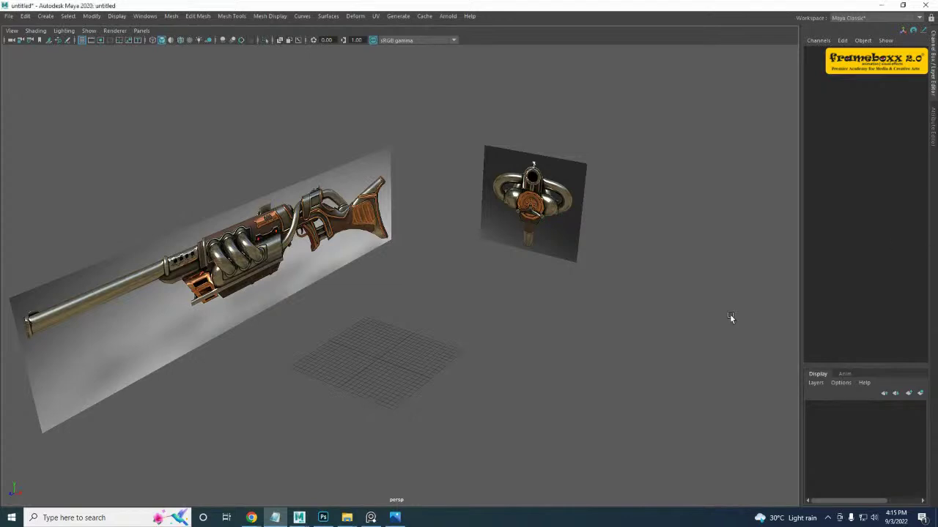
drag(625, 79, 212, 330)
drag(529, 93, 249, 334)
alt+middle_drag(439, 295, 433, 299)
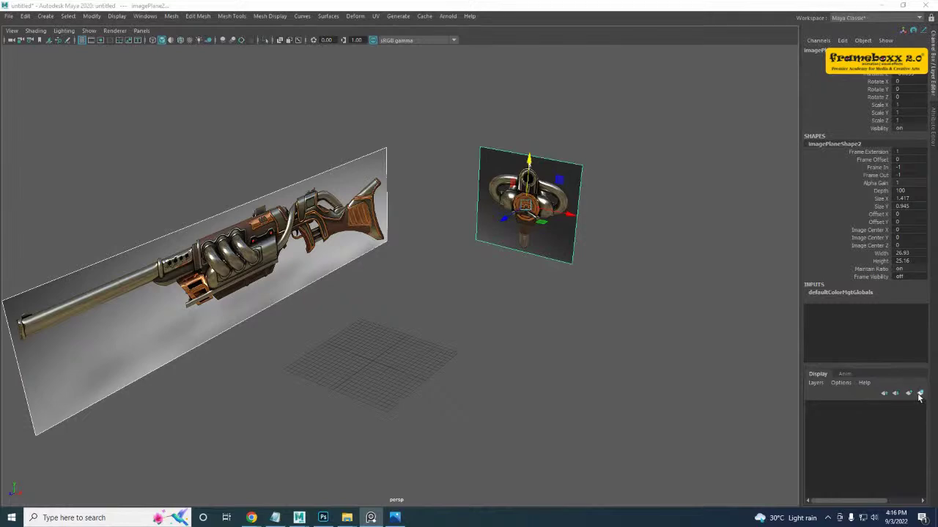
click(633, 366)
drag(561, 97, 107, 330)
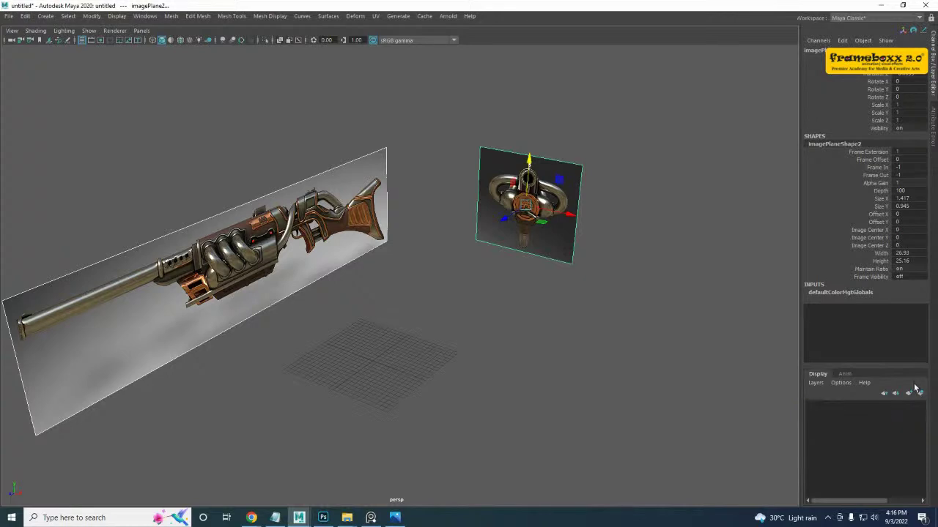
click(920, 394)
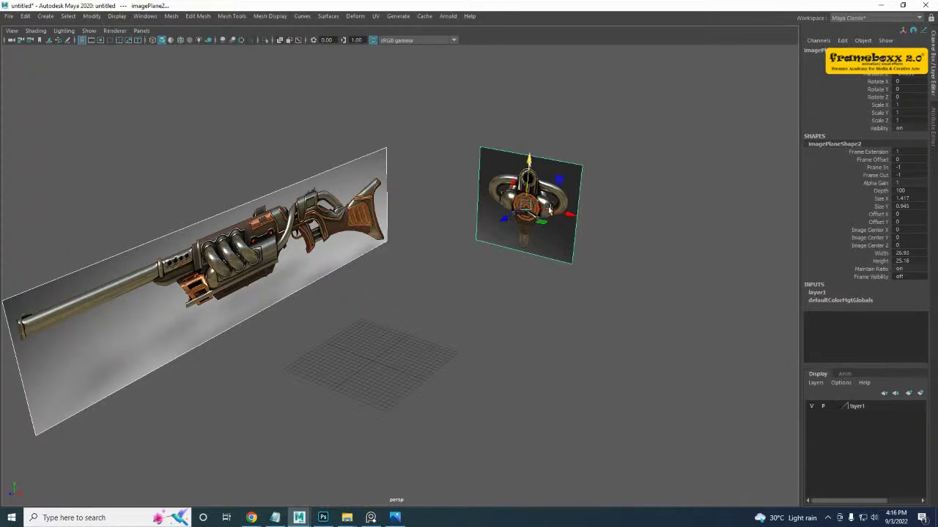
click(810, 408)
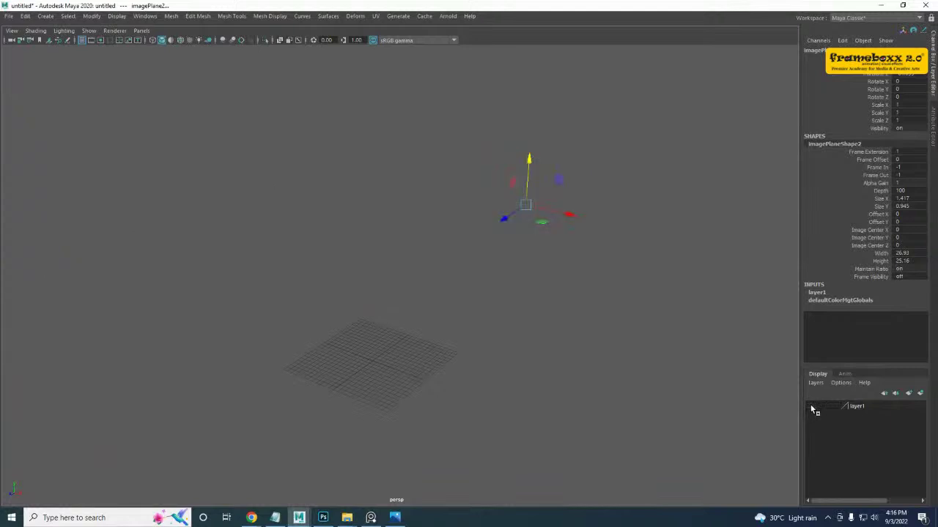
click(811, 407)
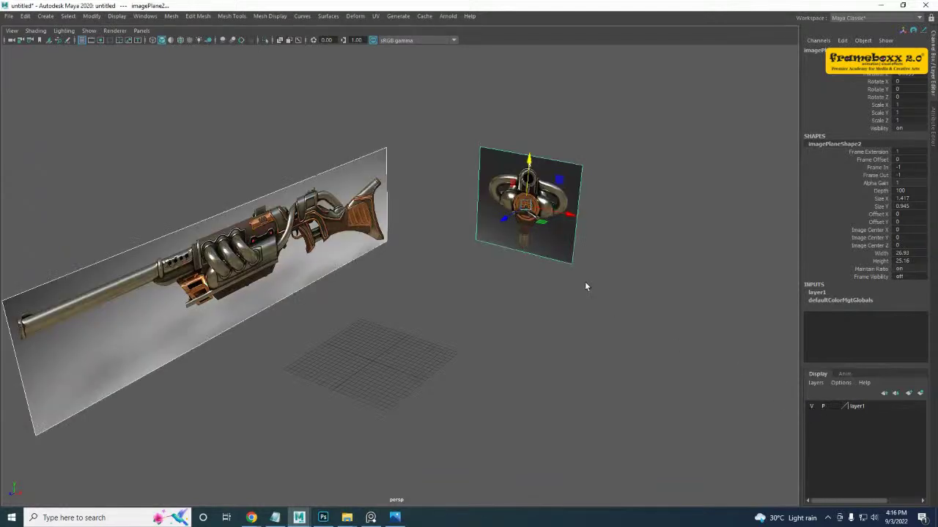
- Rename the new display layer as sourceimages
double_click(859, 405)
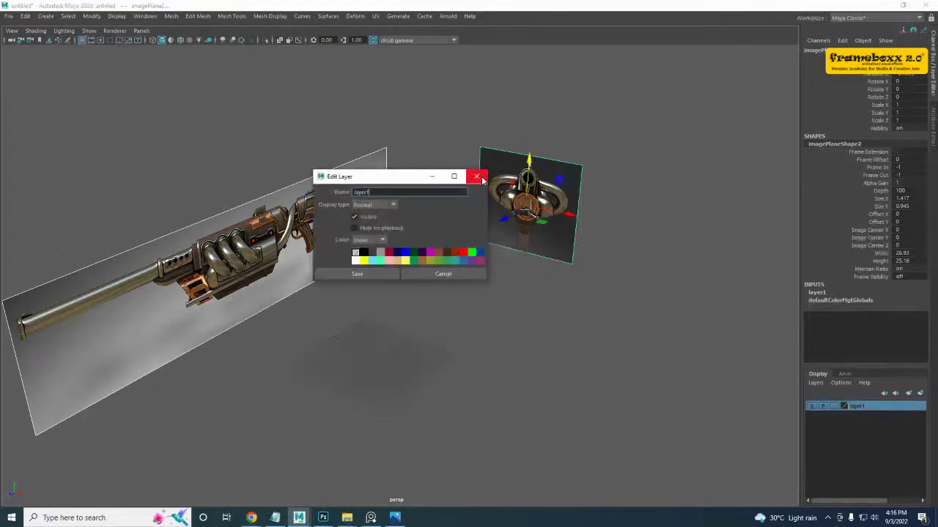
click(476, 176)
double_click(859, 406)
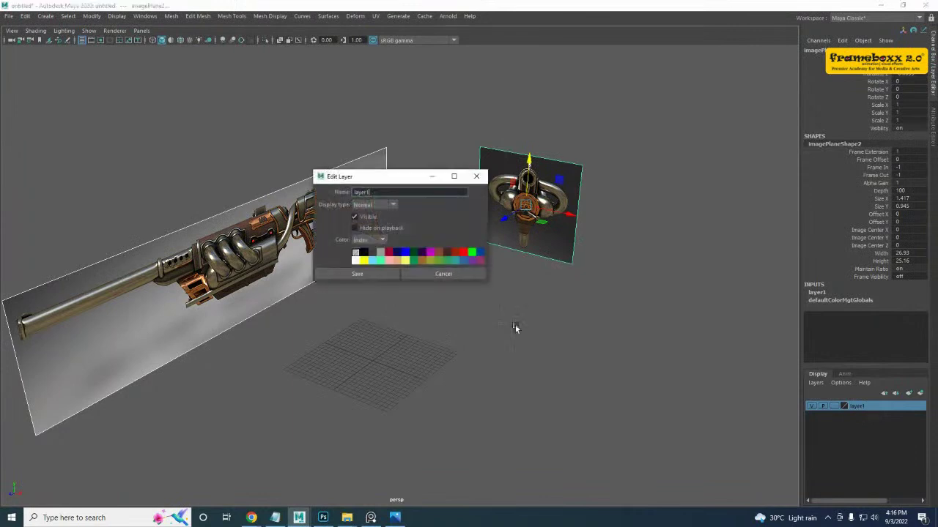
drag(379, 191, 309, 192)
text(sourceimages)
click(386, 273)
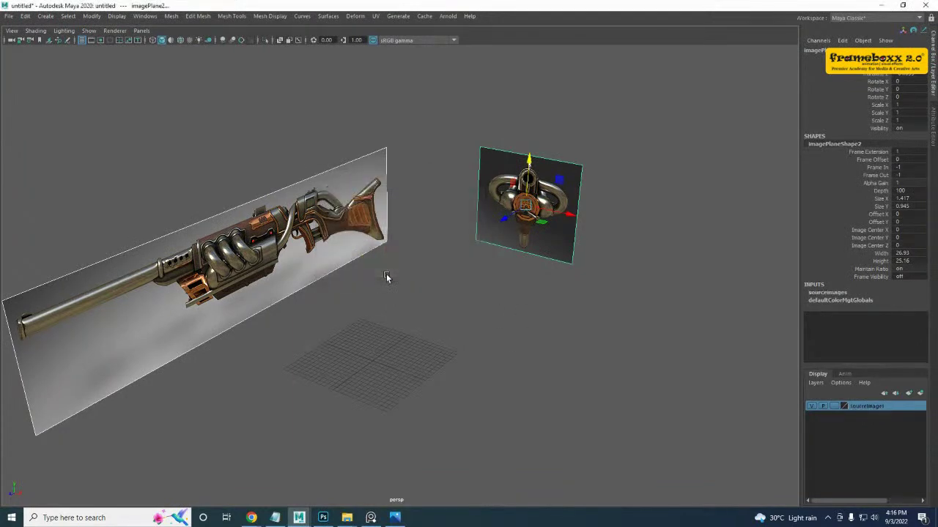
- Select the side image plane and the front image plane in turn to check whether both can be picked in the view
alt+drag(449, 218, 413, 214)
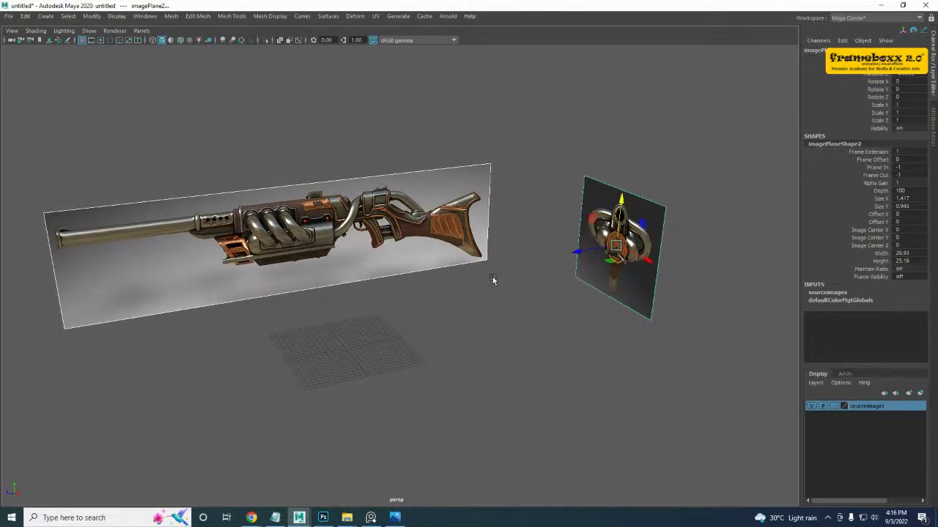
click(505, 308)
drag(449, 121, 488, 311)
drag(644, 163, 577, 306)
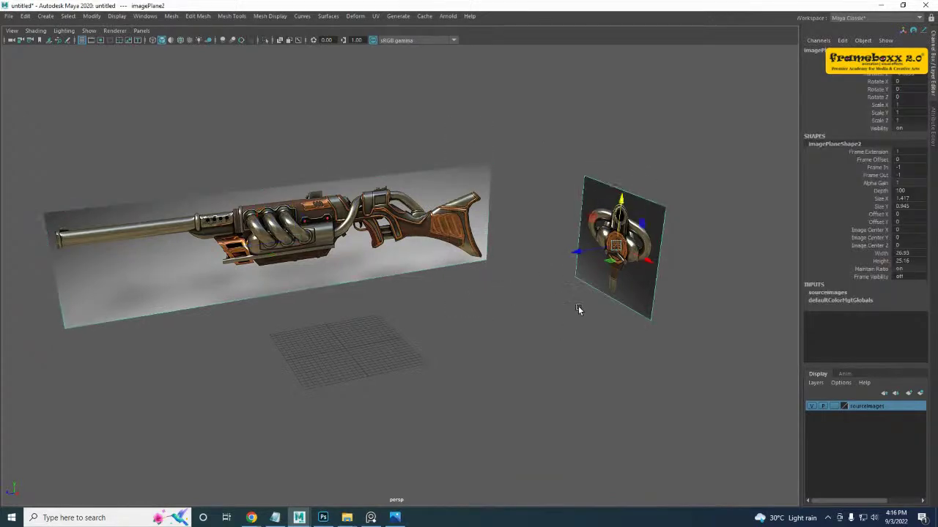
alt+drag(523, 348, 530, 339)
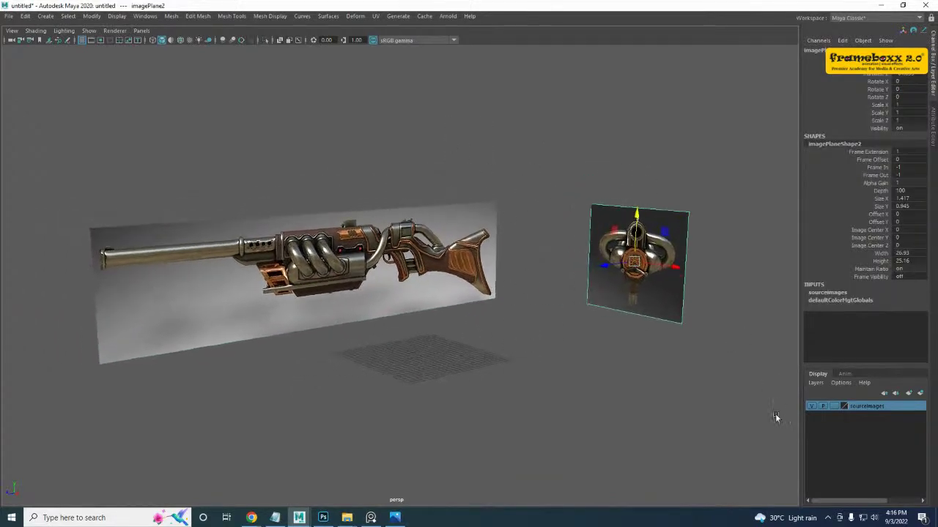
- Set the sourceimages layer's display type to Reference and test whether the image planes can be selected
click(835, 406)
click(834, 406)
click(565, 370)
drag(381, 136, 767, 434)
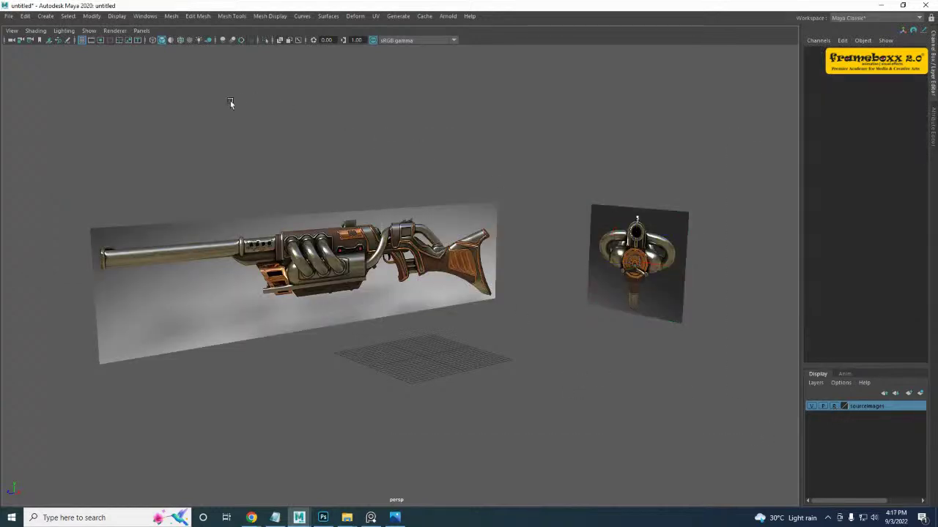
drag(230, 101, 736, 448)
- Create a polygon cube about 21 units on each side on the grid and view it against the image planes
alt+drag(577, 331, 543, 321)
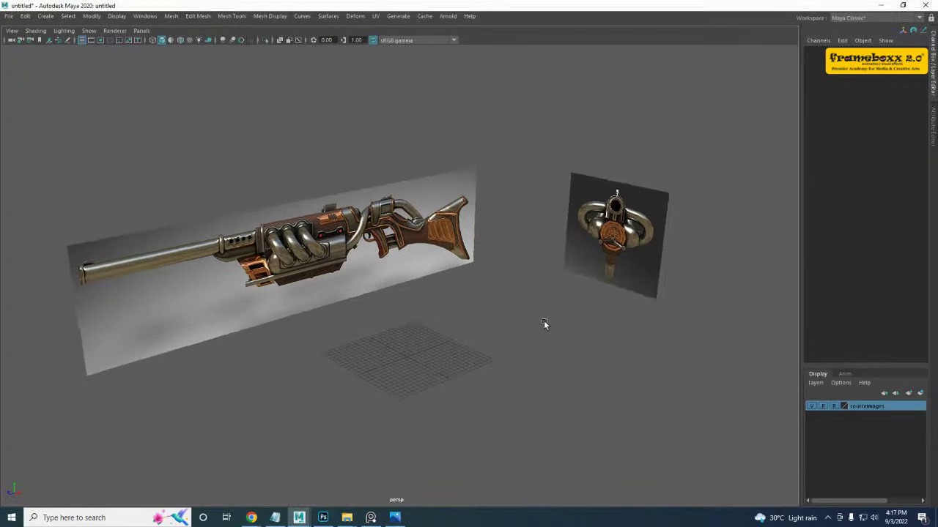
scroll(378, 290, up, 2)
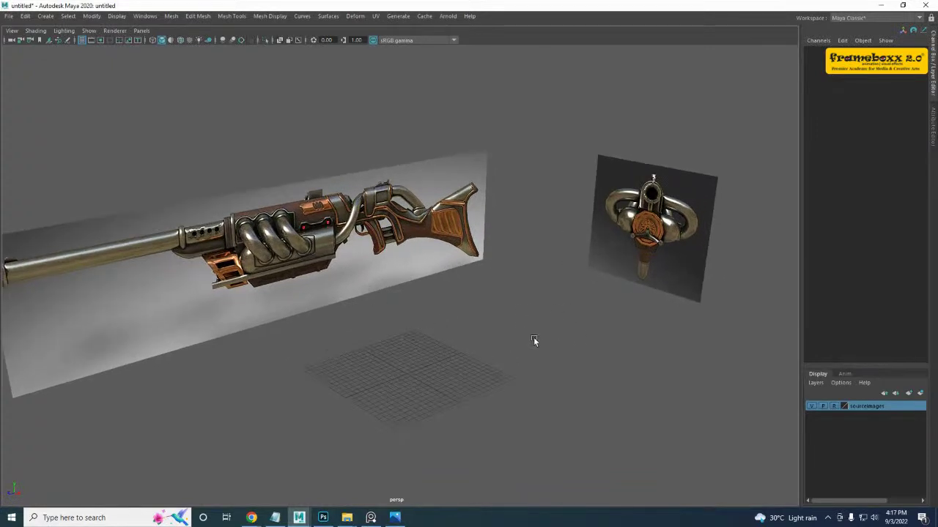
alt+drag(385, 354, 469, 349)
alt+middle_drag(474, 345, 493, 307)
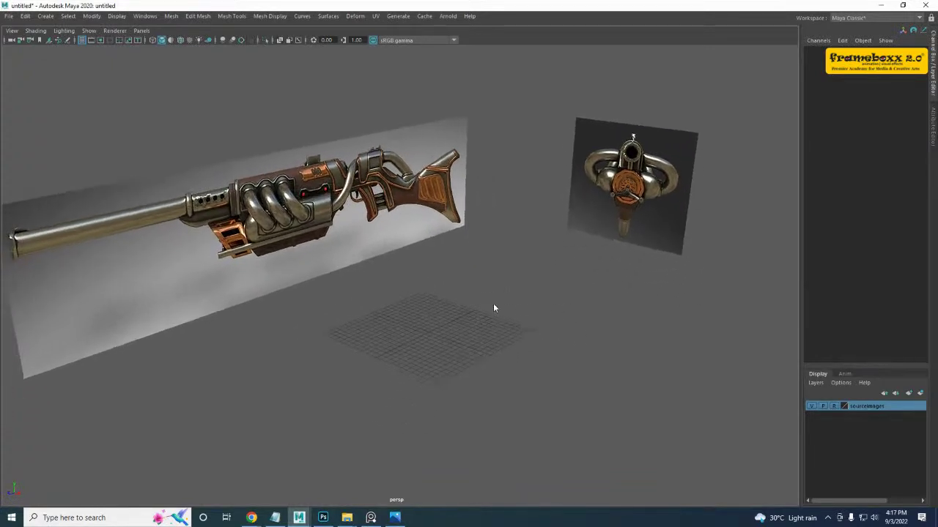
shift+right_drag(493, 307, 490, 334)
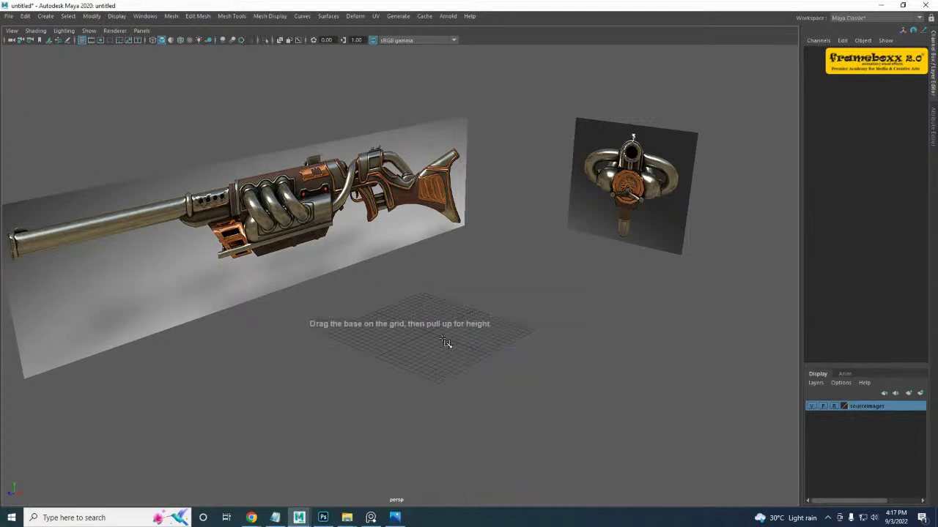
shift+drag(432, 333, 470, 363)
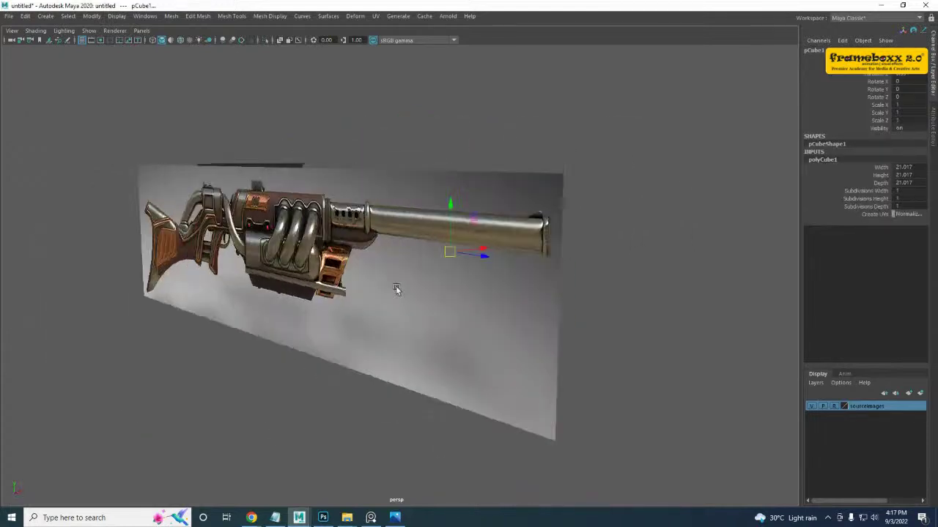
alt+drag(396, 289, 455, 290)
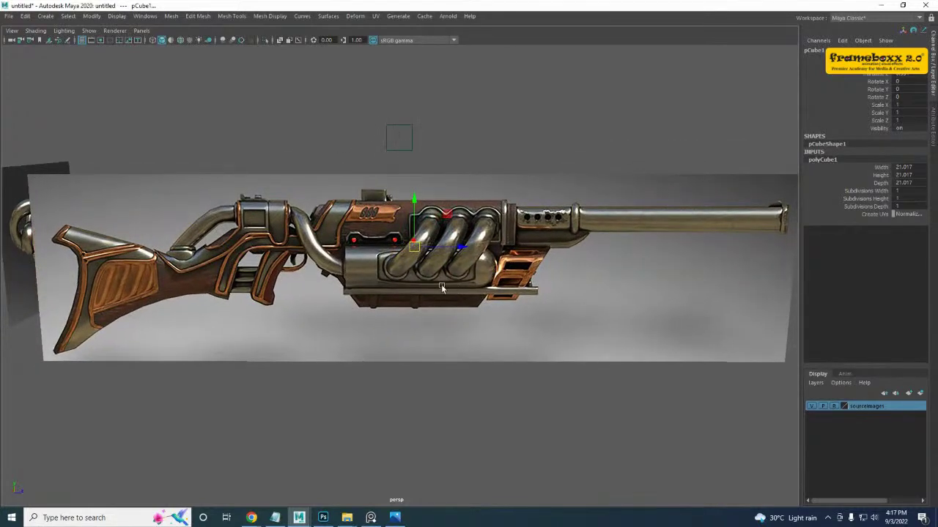
alt+drag(499, 231, 328, 212)
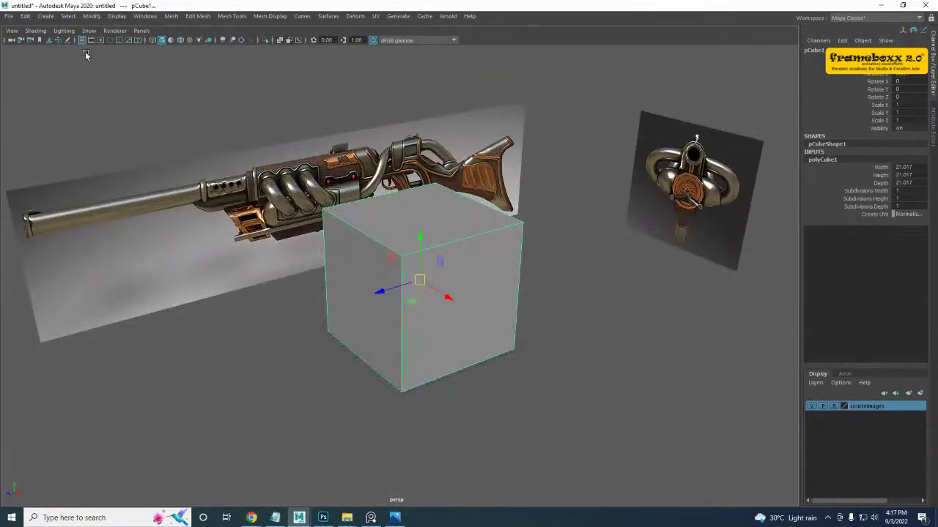
- Hide the image planes in the perspective view only and check the cube against the references in the four-view layout
click(89, 30)
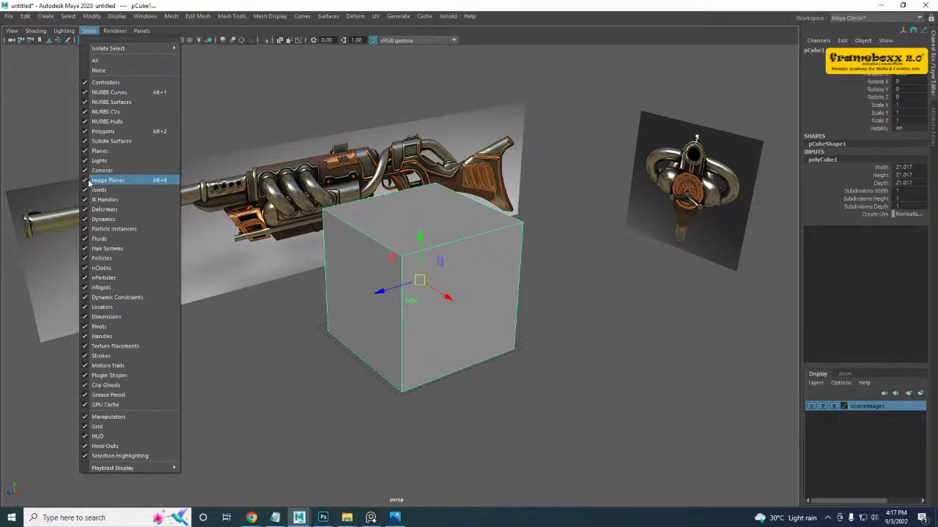
click(88, 183)
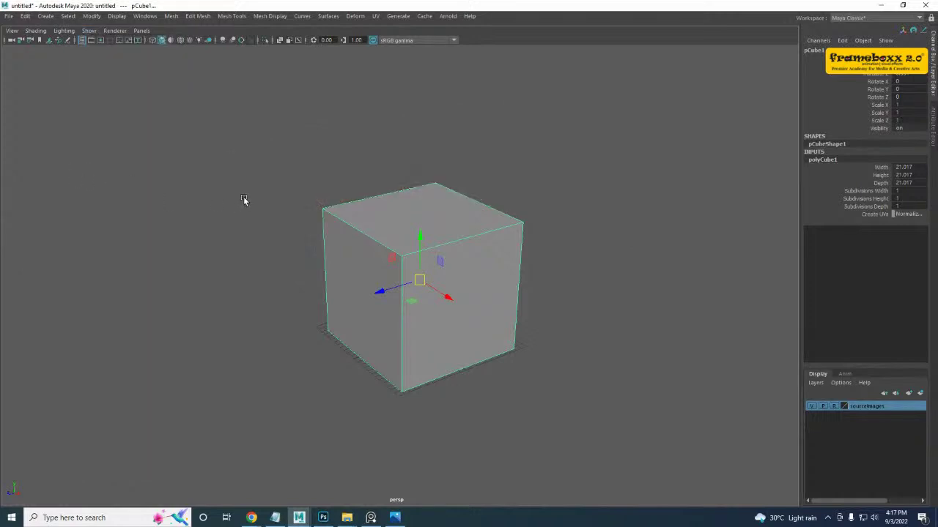
click(621, 255)
key(space)
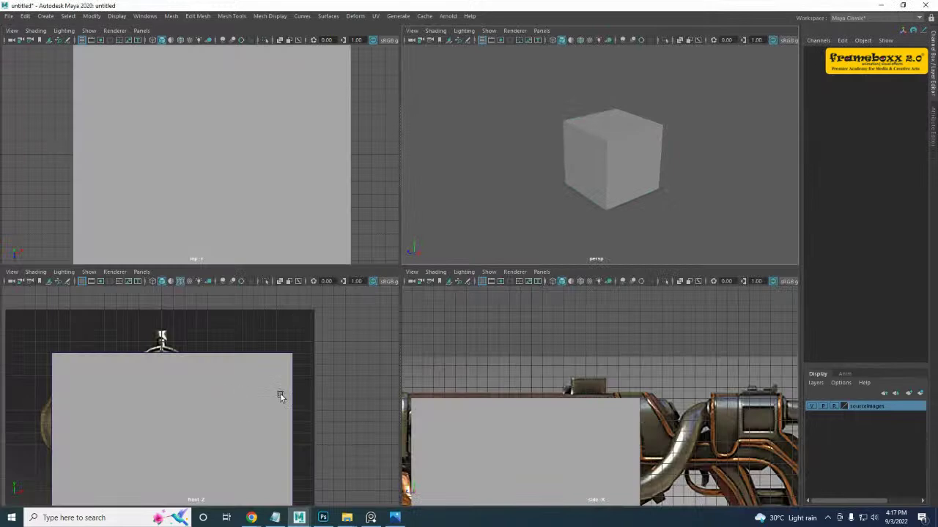
scroll(305, 376, down, 3)
alt+middle_drag(231, 399, 237, 349)
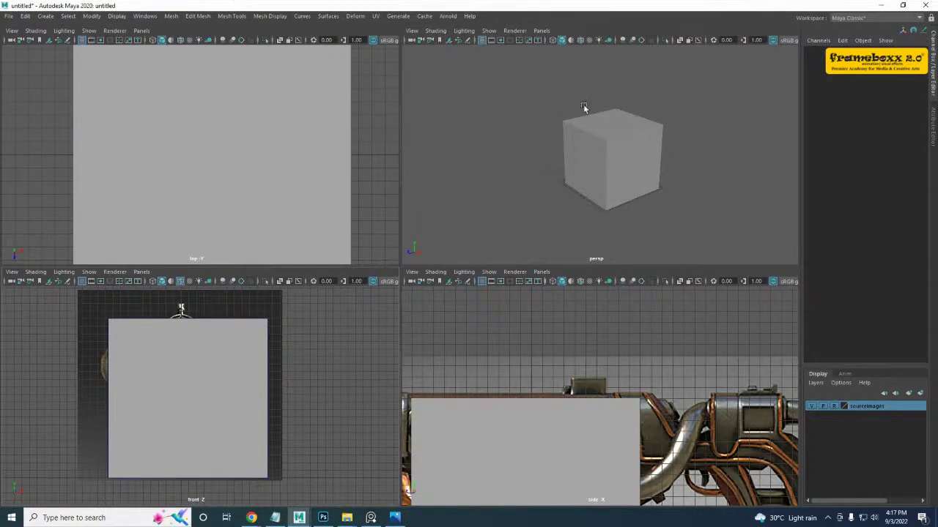
- Maximize the perspective view and show the image planes in it again
alt+middle_drag(484, 376, 492, 331)
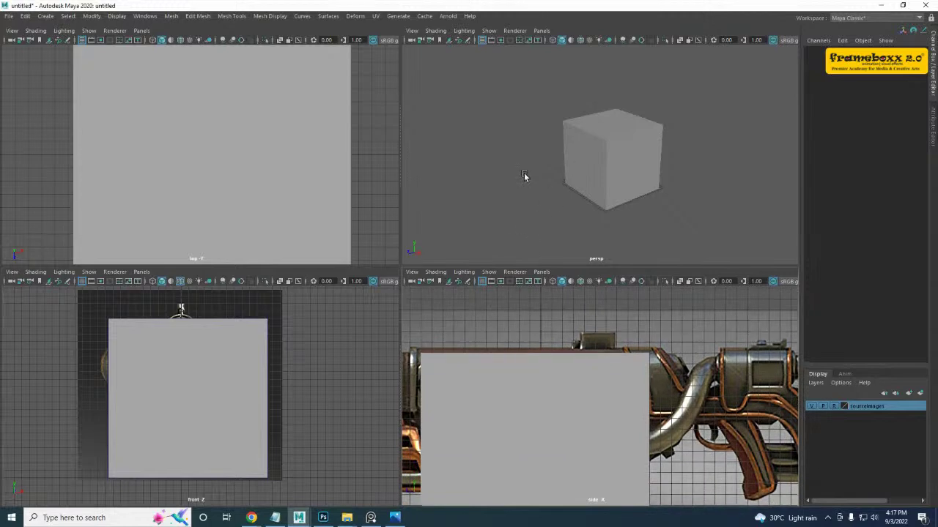
key(ctrl+a)
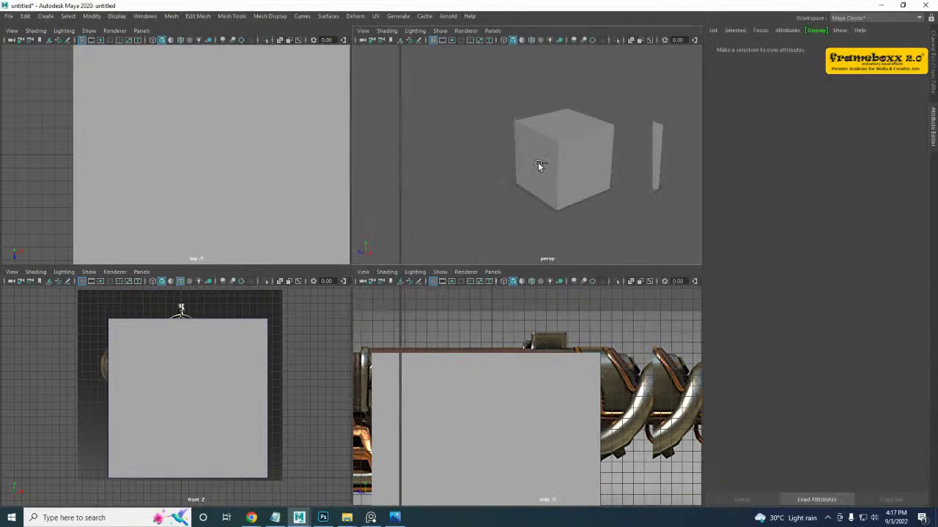
click(932, 75)
click(932, 75)
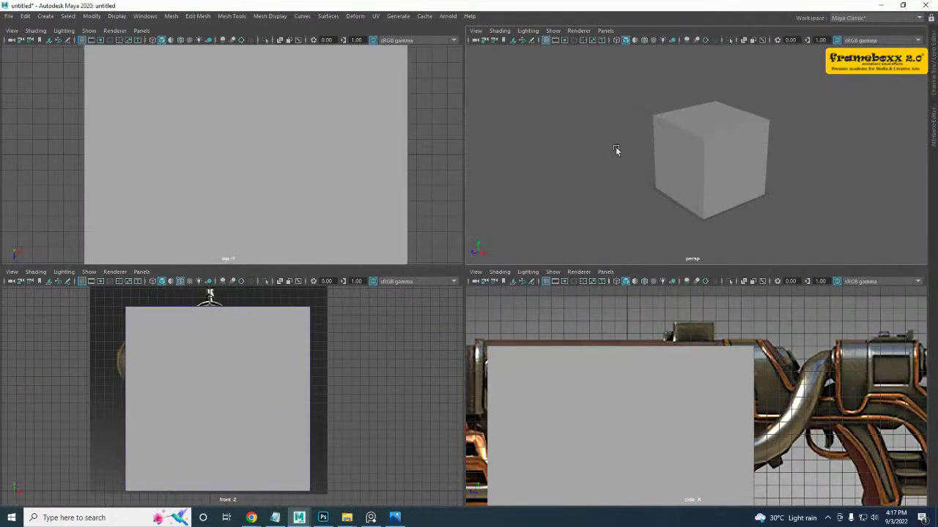
key(space)
click(60, 32)
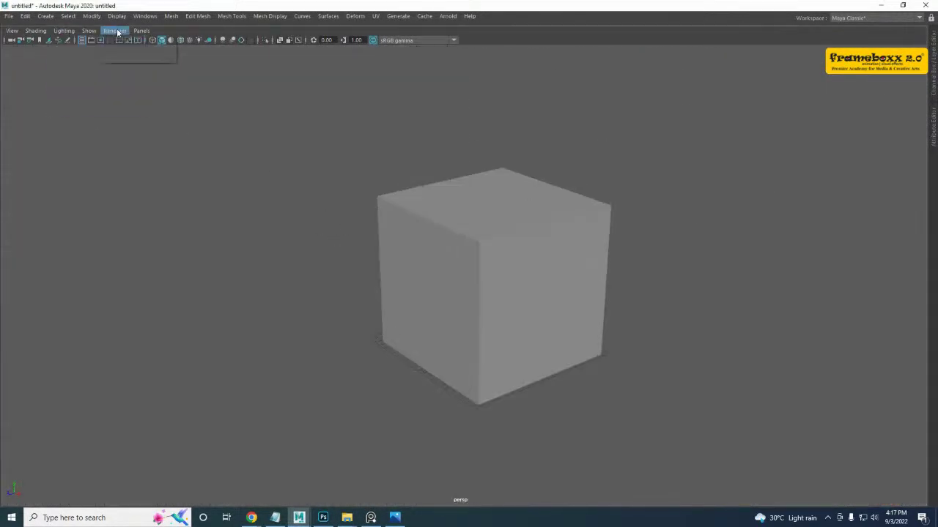
mouse_move(93, 32)
click(111, 181)
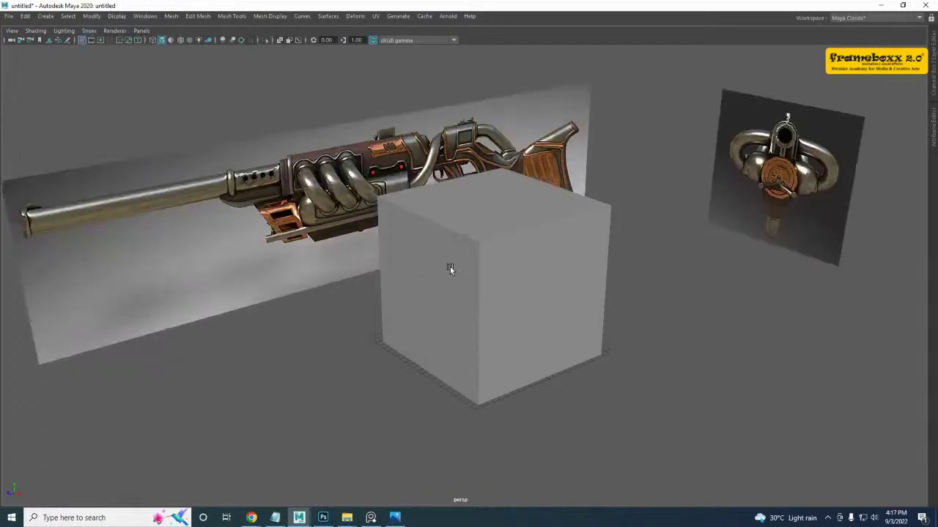
- Delete the polygon cube standing on the grid
alt+drag(449, 269, 496, 274)
click(497, 274)
key(Delete)
scroll(486, 254, down, 2)
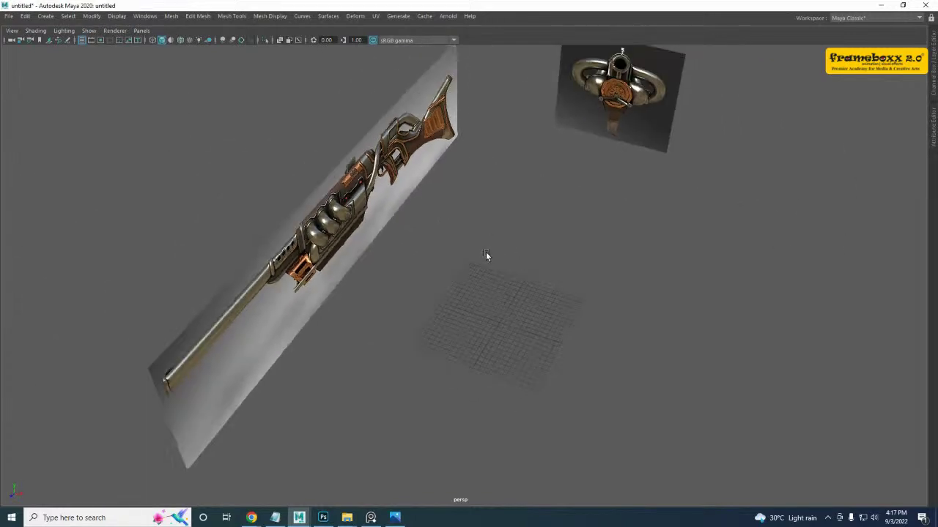
- Return the sourceimages layer from Reference to its normal display type and select both image planes in the perspective view
alt+middle_drag(486, 253, 440, 293)
scroll(574, 255, down, 1)
alt+drag(574, 256, 542, 240)
drag(685, 100, 590, 226)
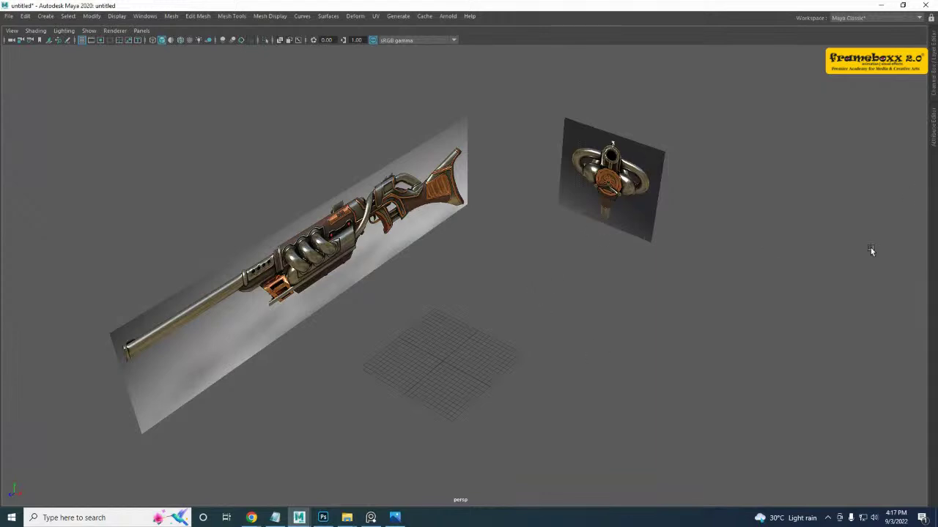
click(933, 84)
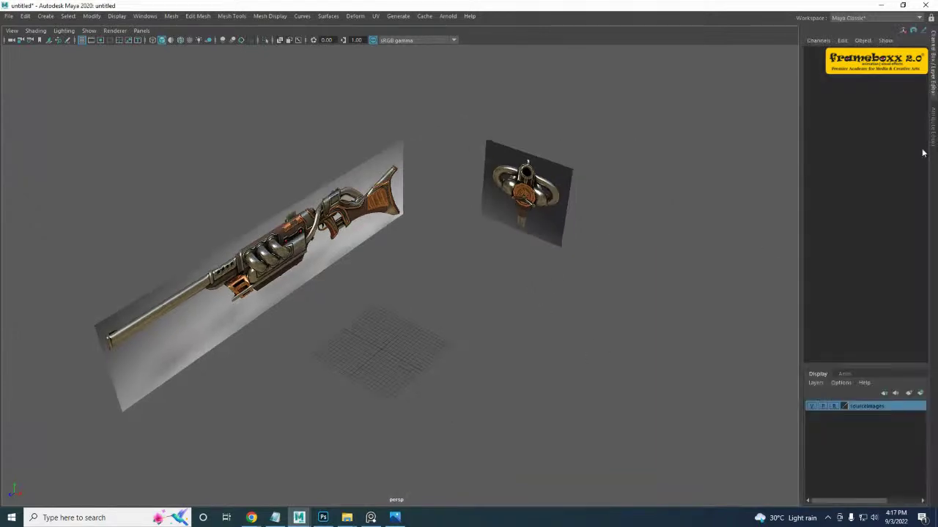
drag(649, 136, 358, 328)
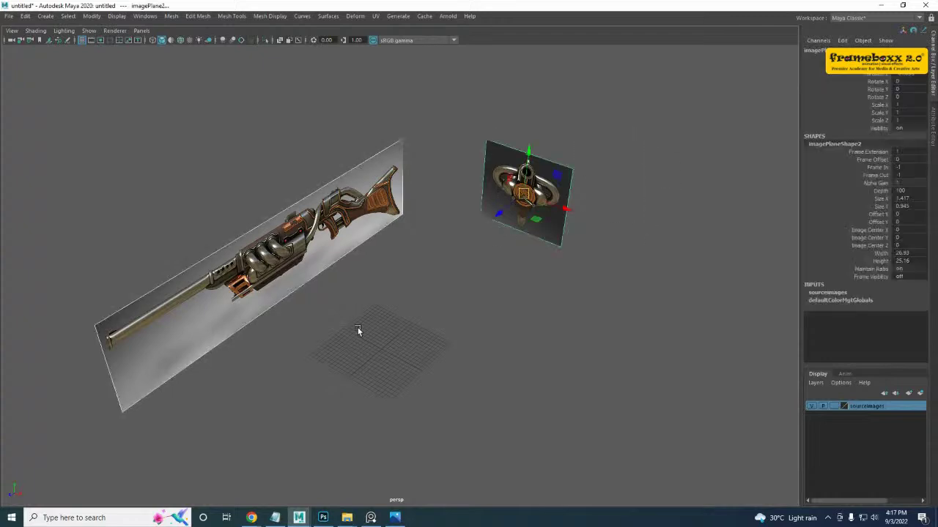
- Set the front image plane to display only when looking through the front camera
key(ctrl+a)
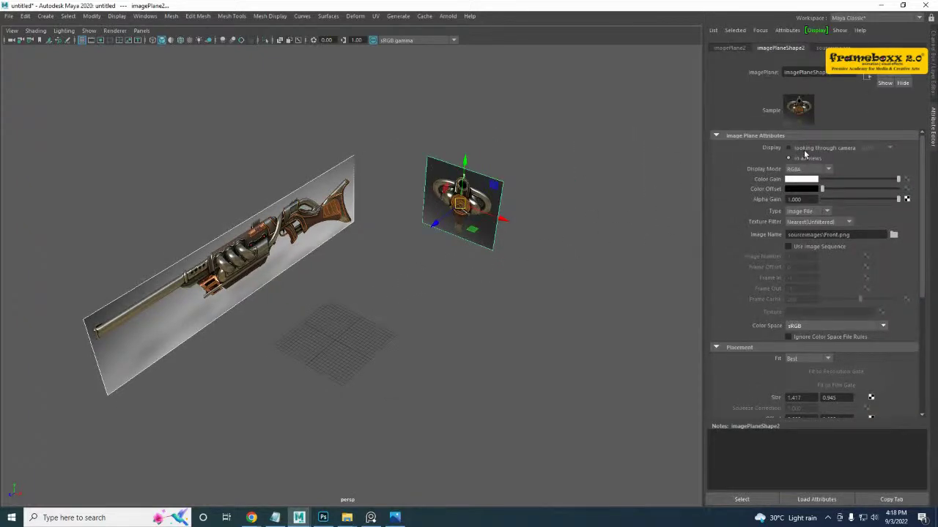
click(592, 180)
drag(554, 141, 432, 261)
click(802, 150)
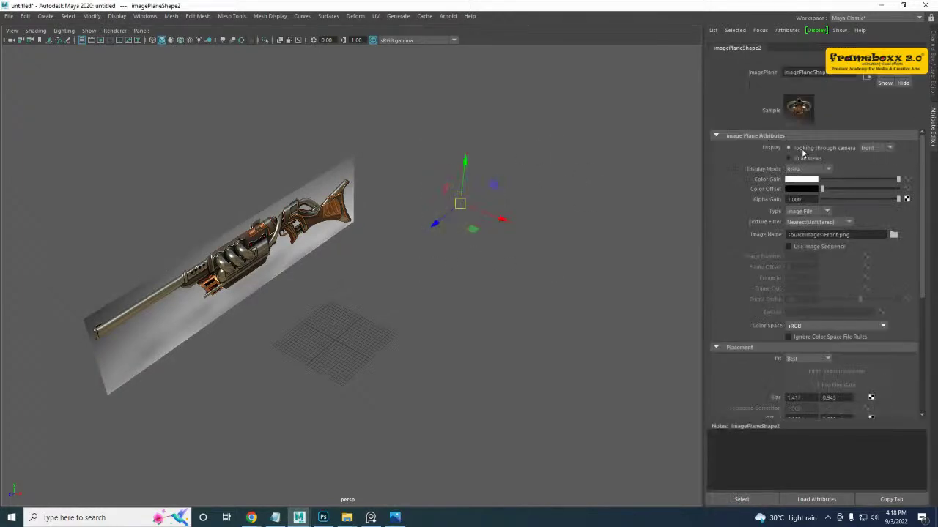
- Try persp as the front image plane's display camera and switch it back to front
click(874, 150)
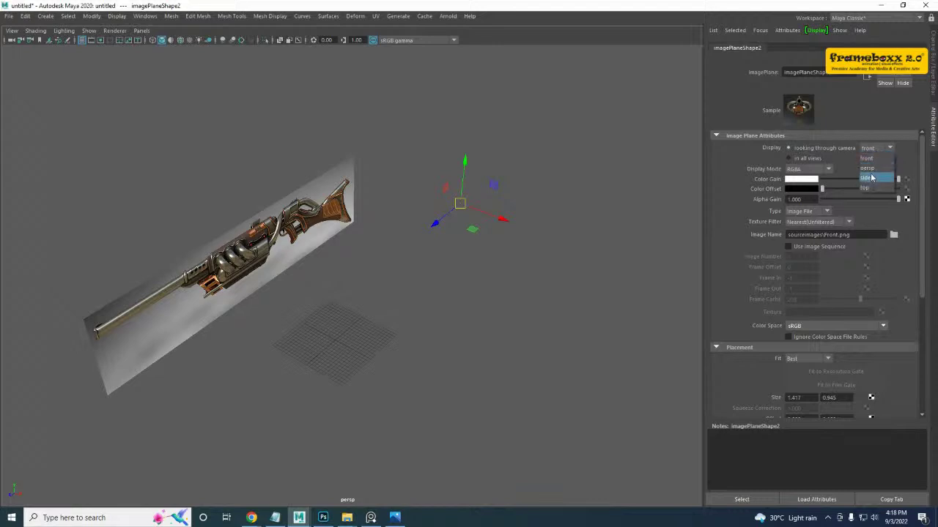
click(870, 169)
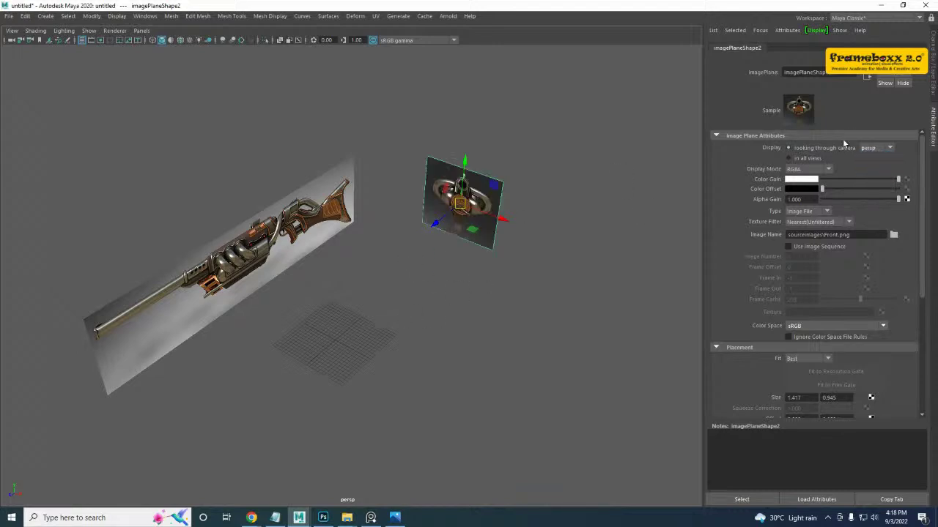
click(868, 149)
click(867, 158)
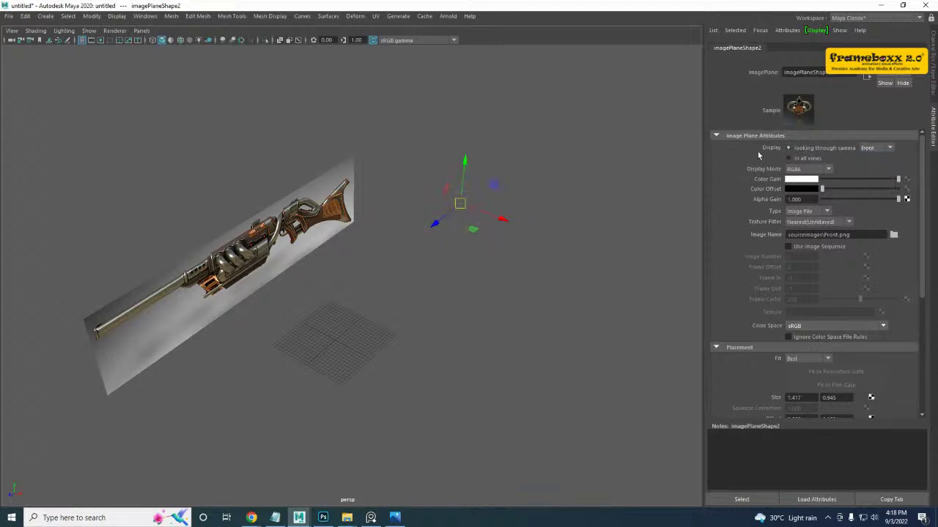
- Check the front image plane in the maximized front view and in the four-view layout
click(303, 362)
key(space)
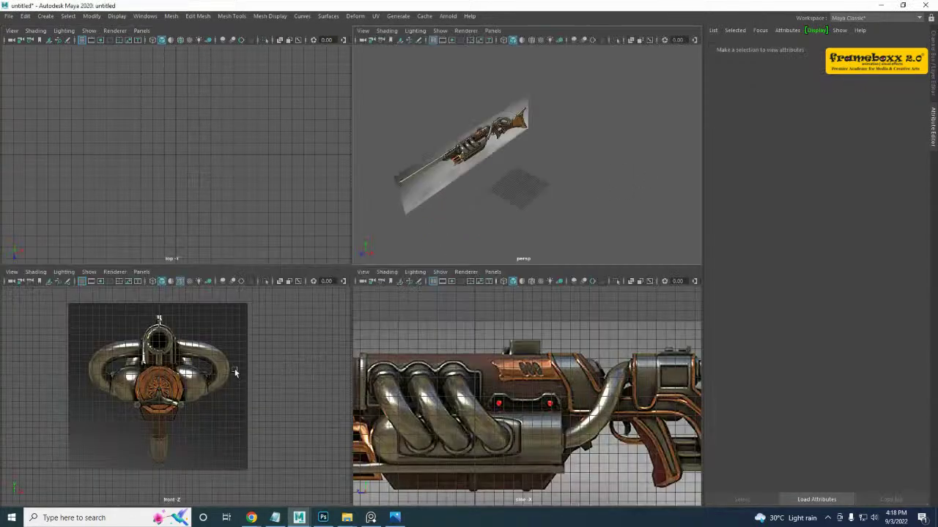
key(space)
alt+middle_drag(275, 349, 195, 424)
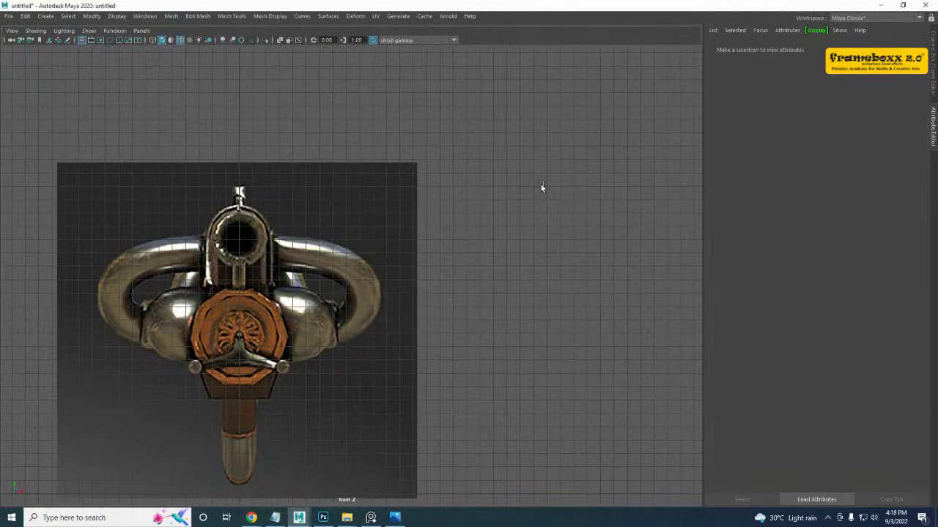
key(space)
alt+middle_drag(500, 190, 514, 179)
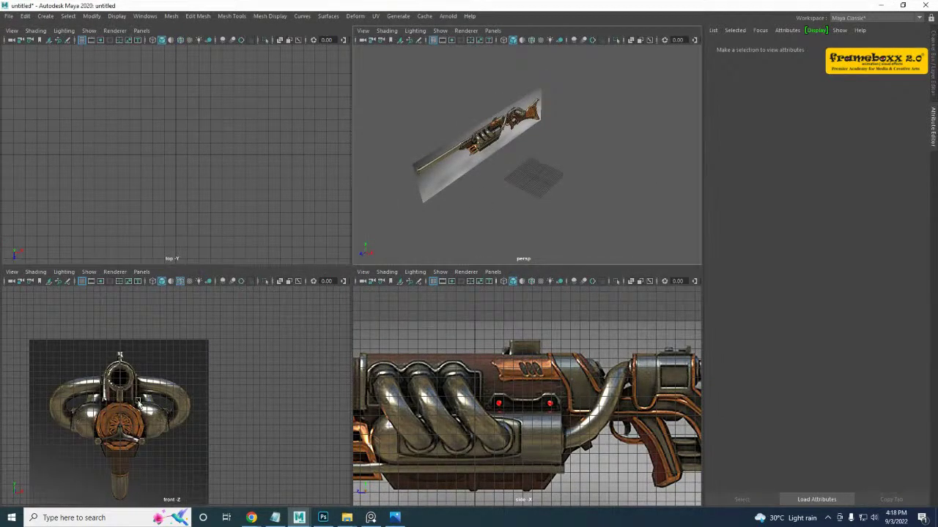
alt+middle_drag(137, 400, 150, 392)
- Set the side image plane to display only when looking through the side camera
drag(561, 82, 474, 151)
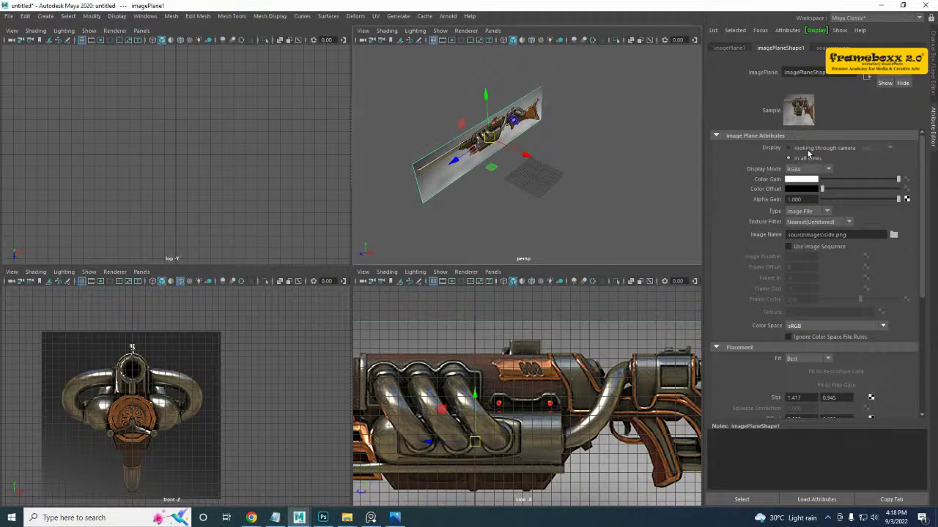
click(808, 149)
click(877, 149)
click(868, 168)
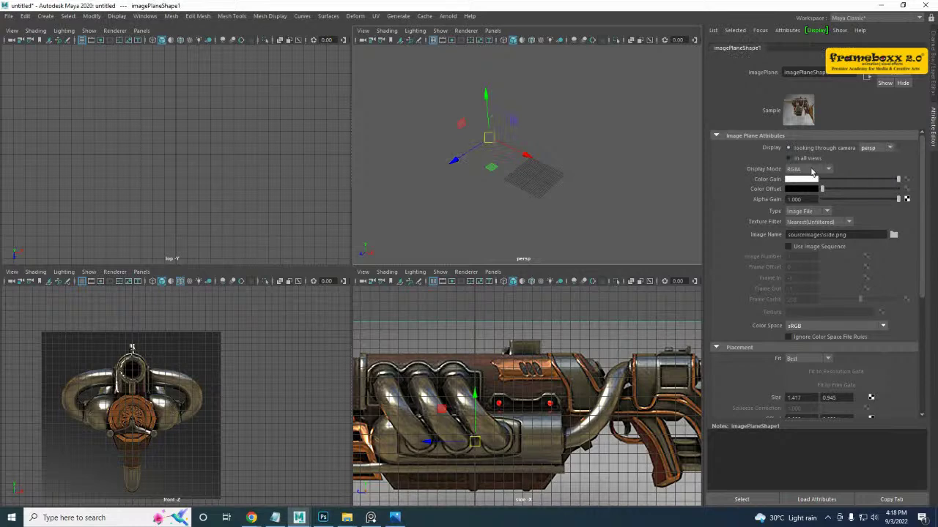
click(873, 148)
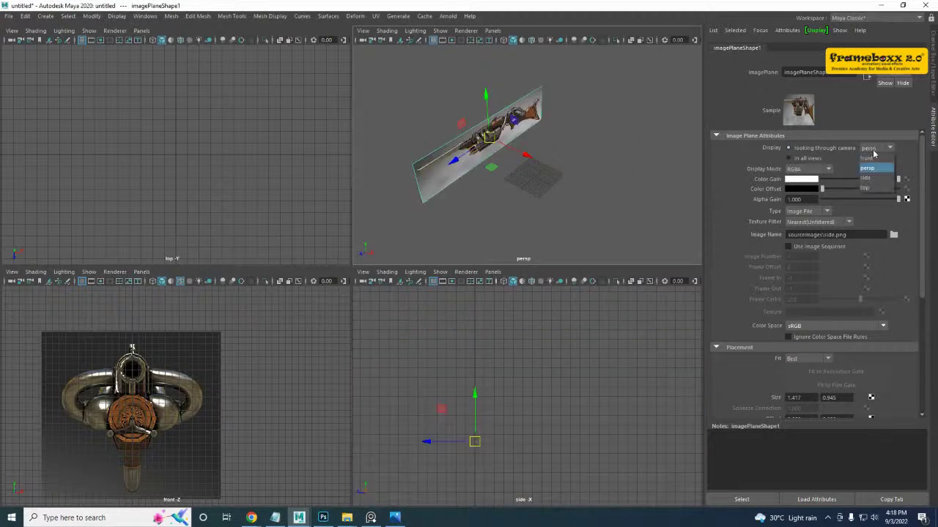
click(626, 147)
click(438, 162)
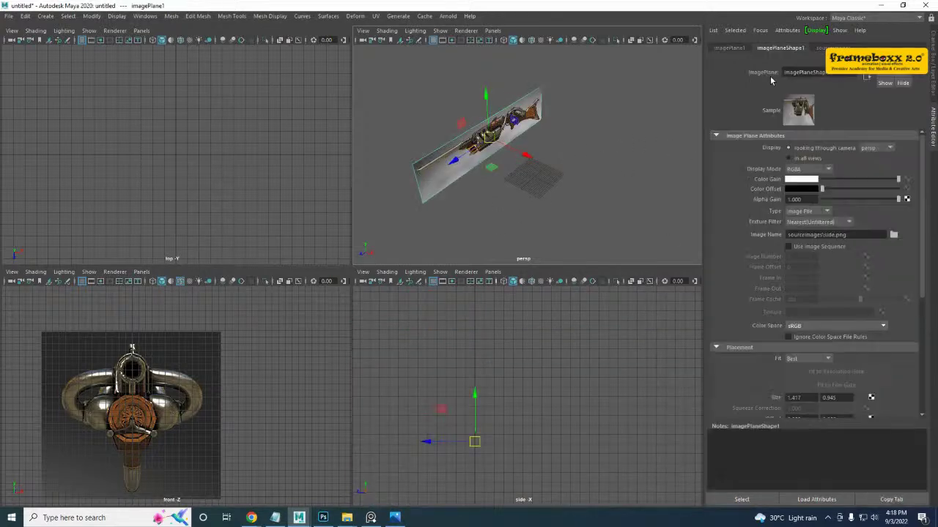
click(869, 150)
click(871, 178)
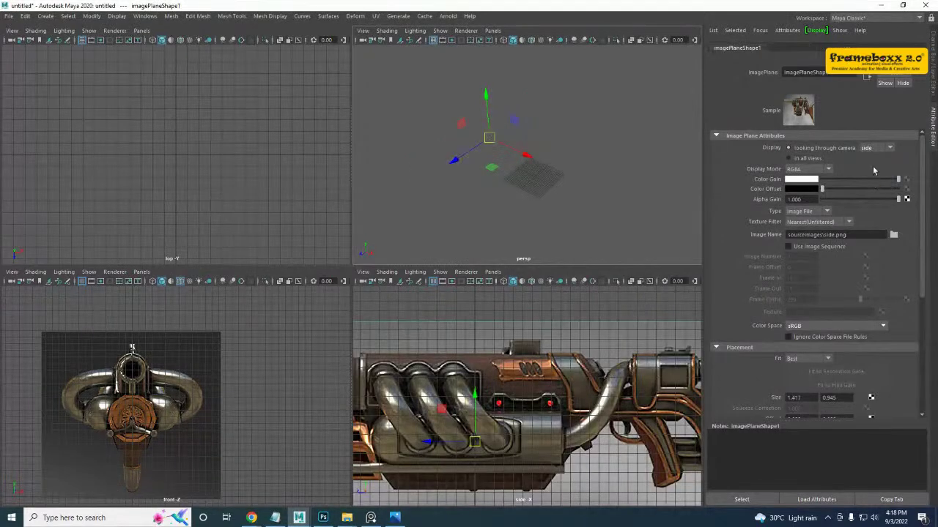
- Check that the side image plane can be picked in the side view and set the sourceimages layer back to Reference
click(596, 121)
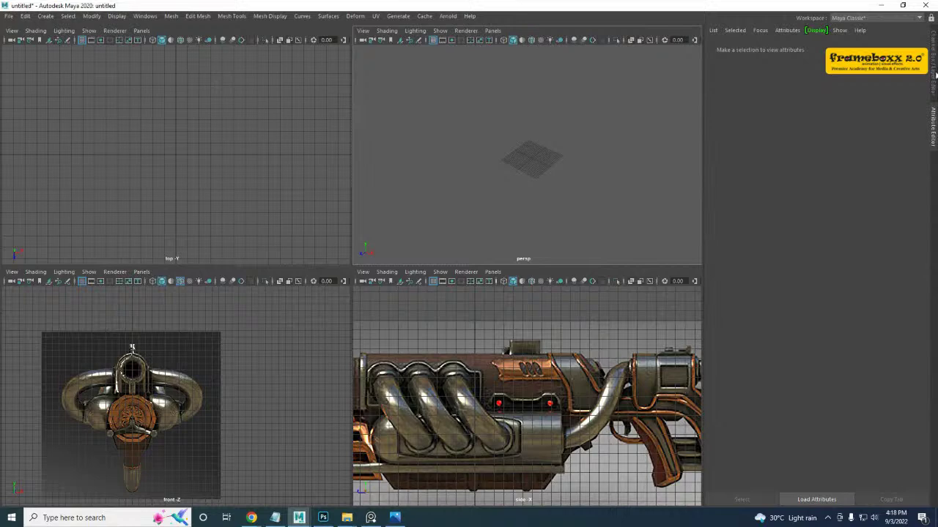
click(505, 334)
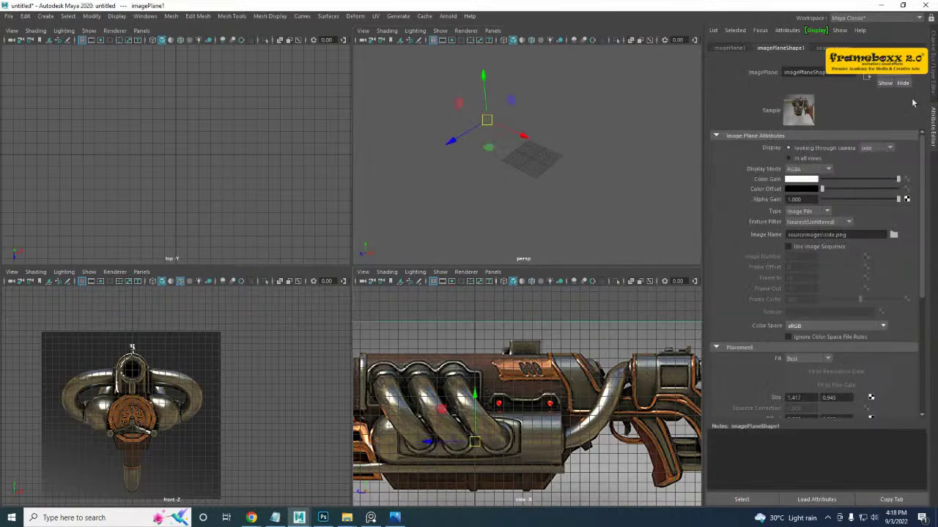
click(933, 83)
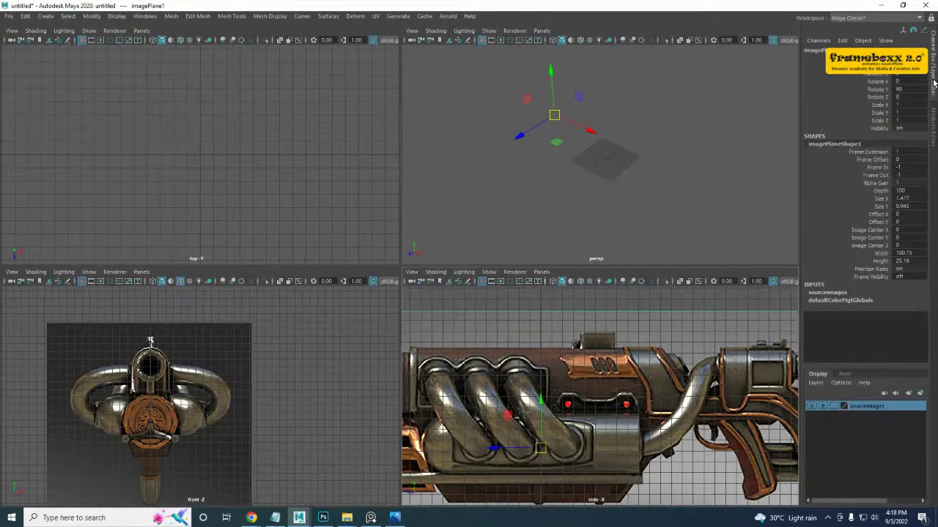
click(835, 407)
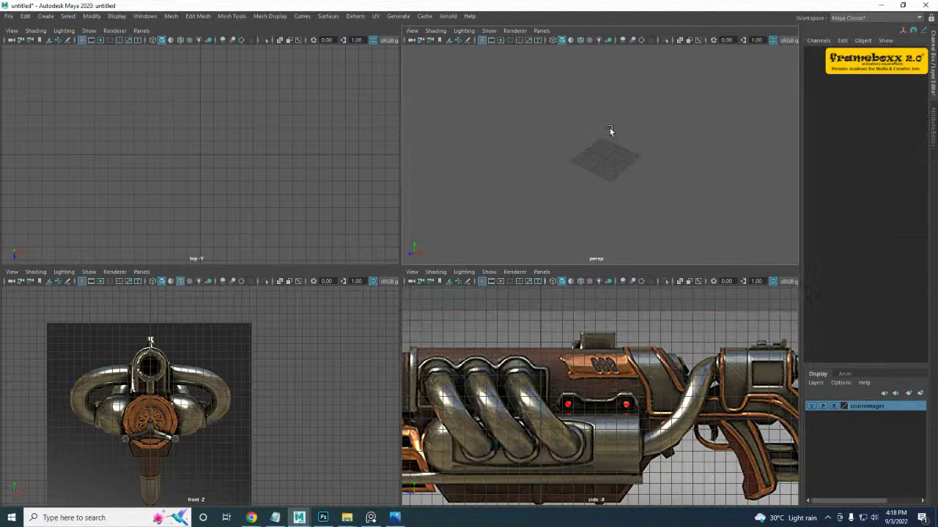
click(487, 34)
click(577, 181)
- Maximize the side view and frame the whole shotgun reference against the grid
key(space)
alt+right_drag(430, 331, 8, 265)
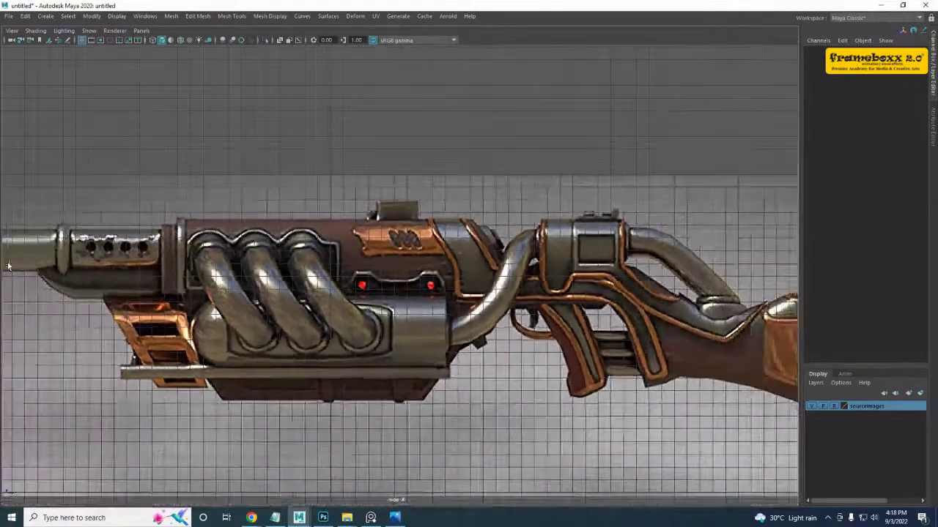
alt+right_drag(505, 358, 113, 331)
alt+middle_drag(584, 374, 555, 349)
alt+right_drag(554, 349, 401, 333)
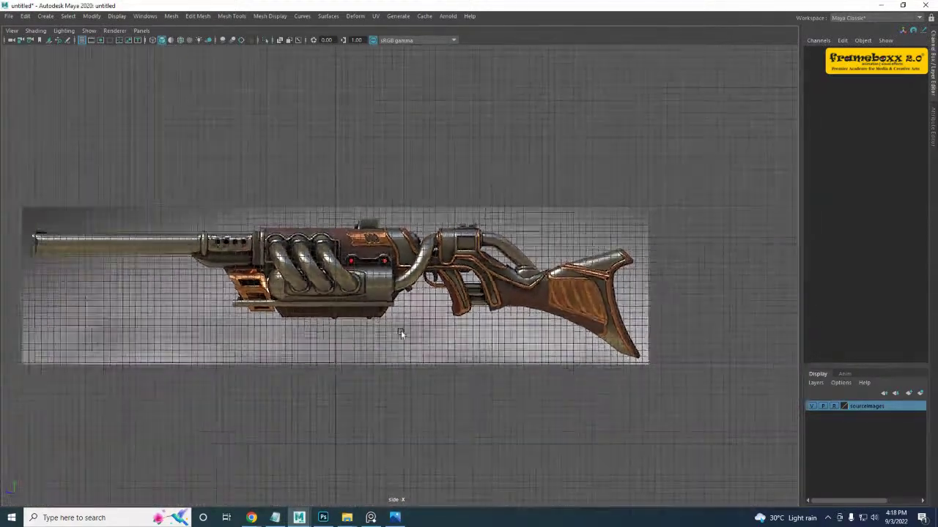
scroll(400, 334, down, 1)
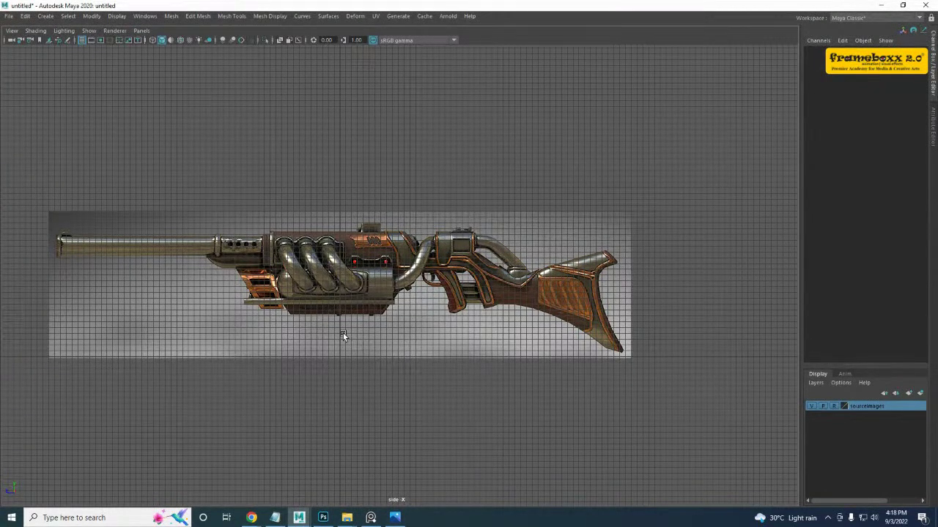
- Switch to the PureRef board, enlarge its window, examine the shotgun's side reference up close and minimize the board
click(372, 518)
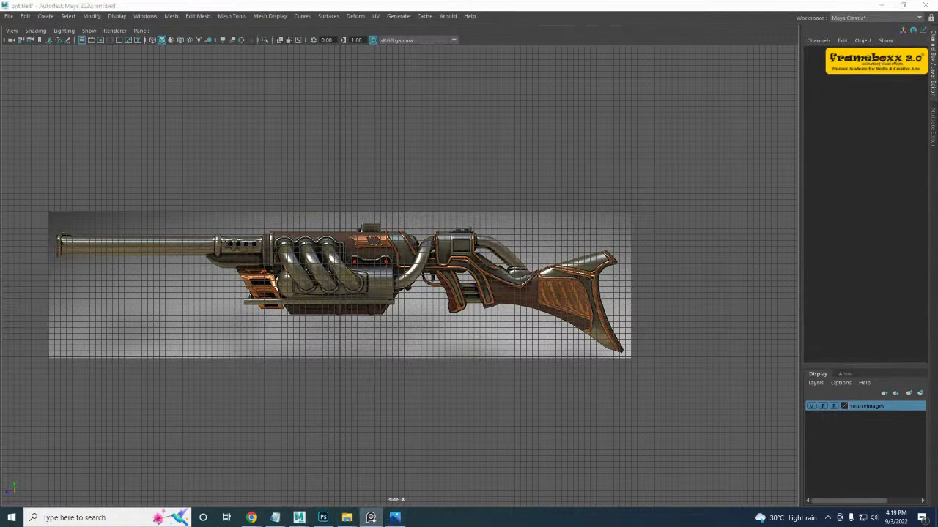
right_drag(472, 212, 186, 150)
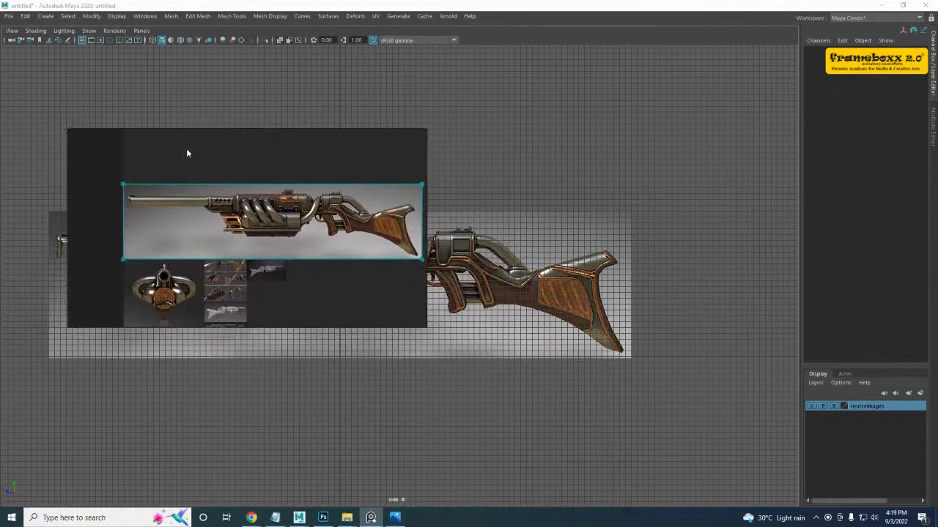
scroll(245, 204, up, 3)
scroll(332, 176, down, 4)
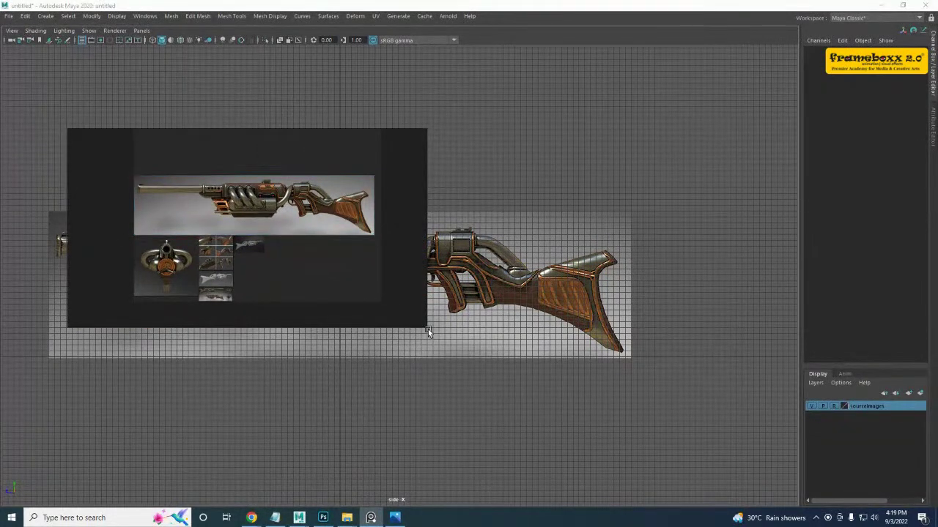
drag(425, 326, 869, 526)
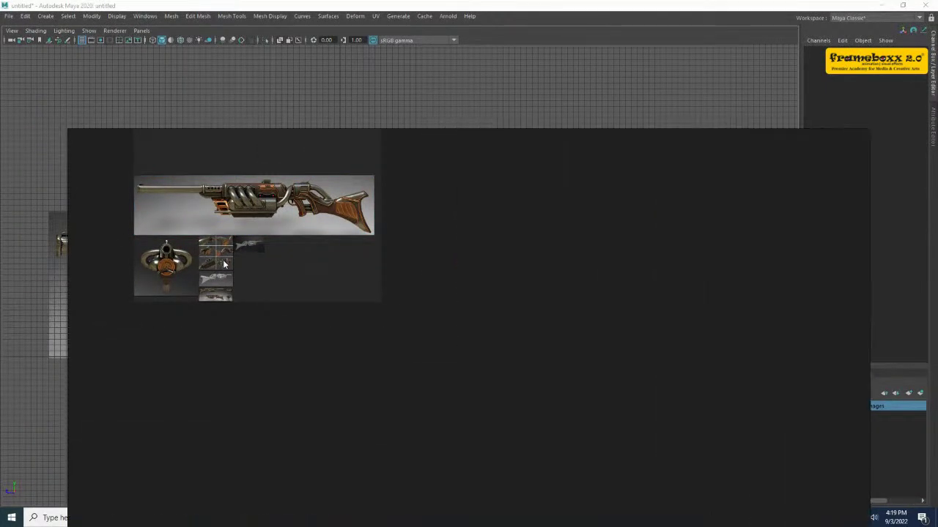
scroll(225, 264, up, 4)
middle_drag(266, 245, 446, 351)
double_click(483, 255)
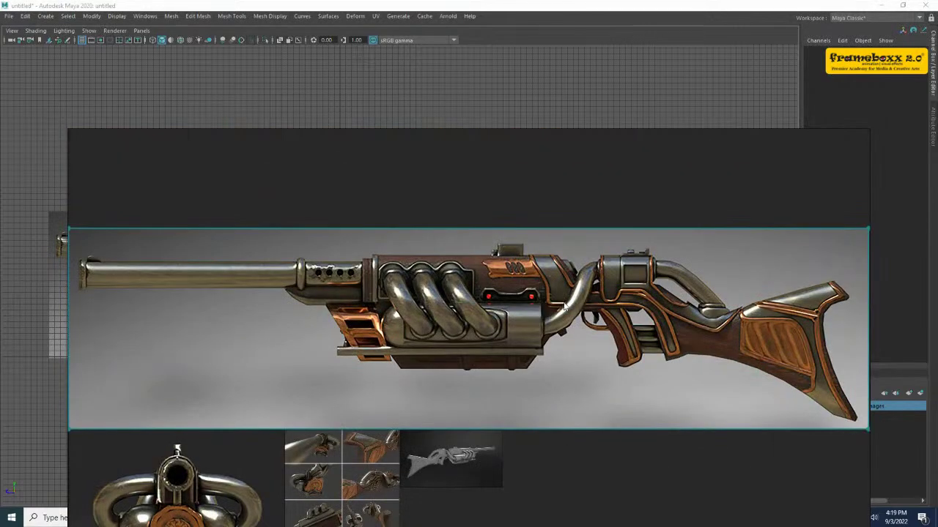
scroll(564, 302, down, 2)
scroll(563, 292, up, 2)
key(ctrl+m)
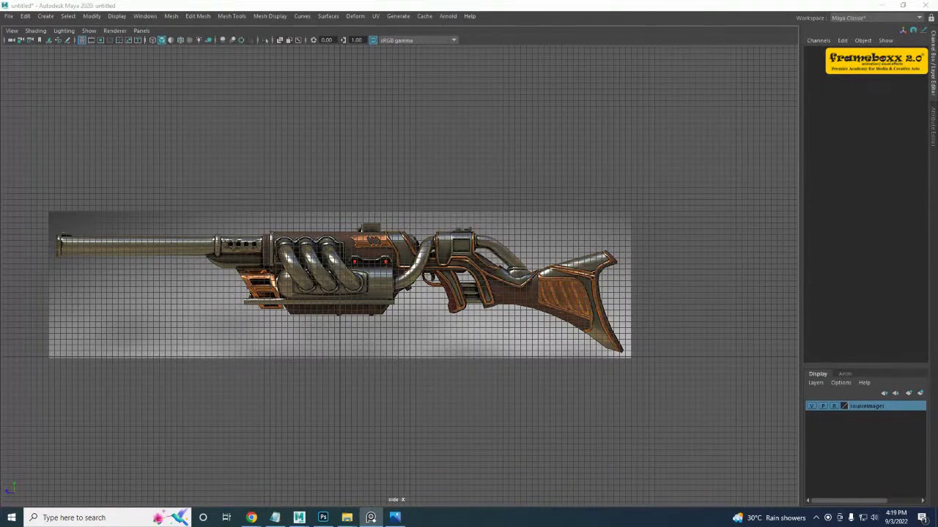
click(530, 235)
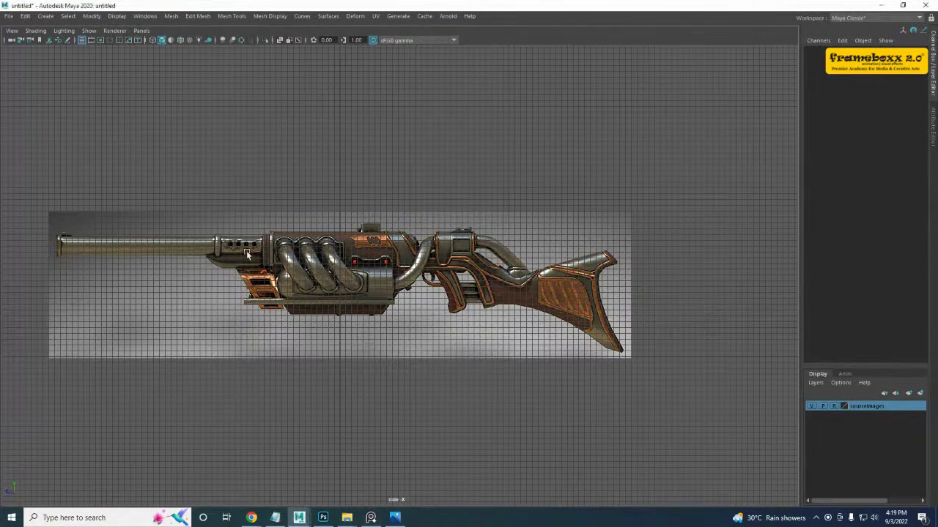
alt+middle_drag(446, 420, 442, 415)
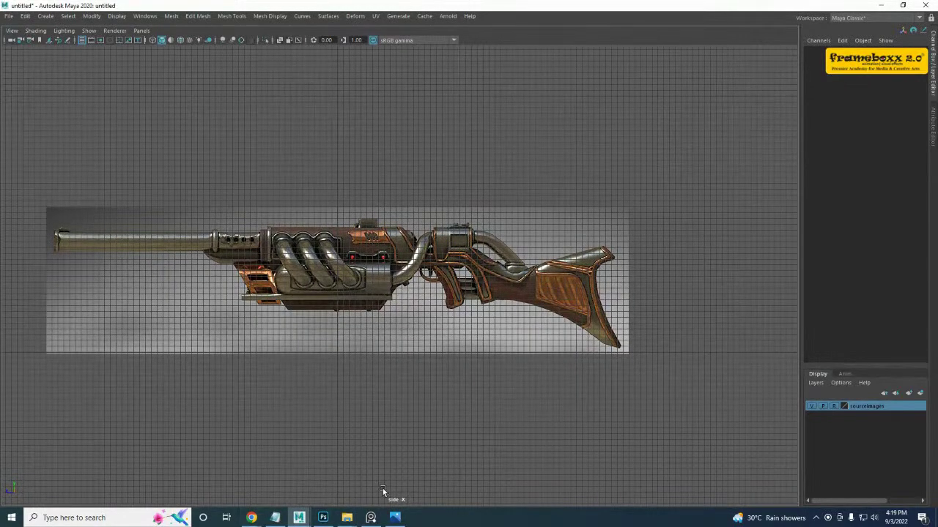
click(27, 17)
mouse_move(63, 18)
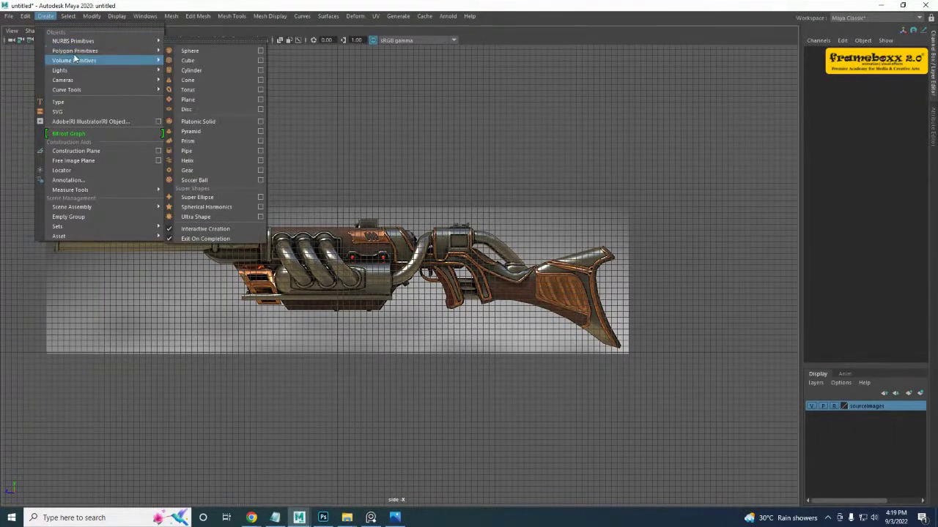
mouse_move(104, 51)
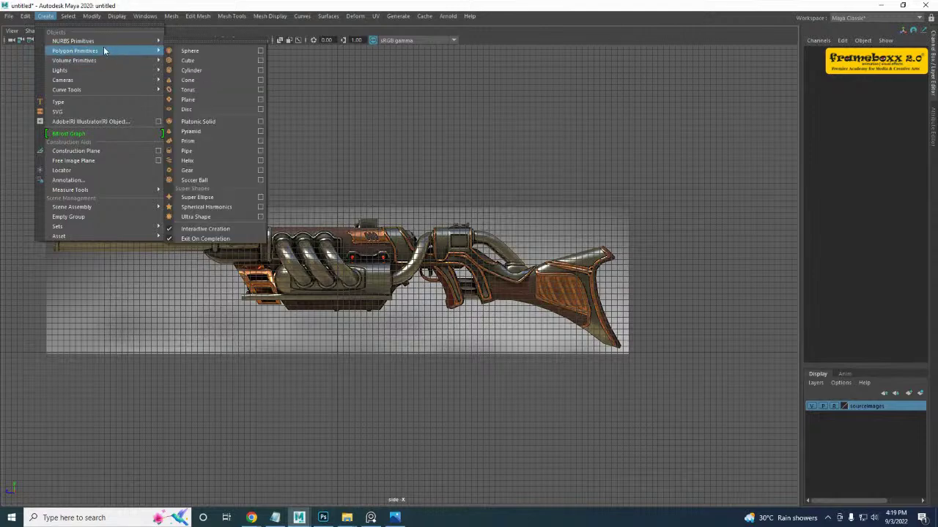
click(196, 69)
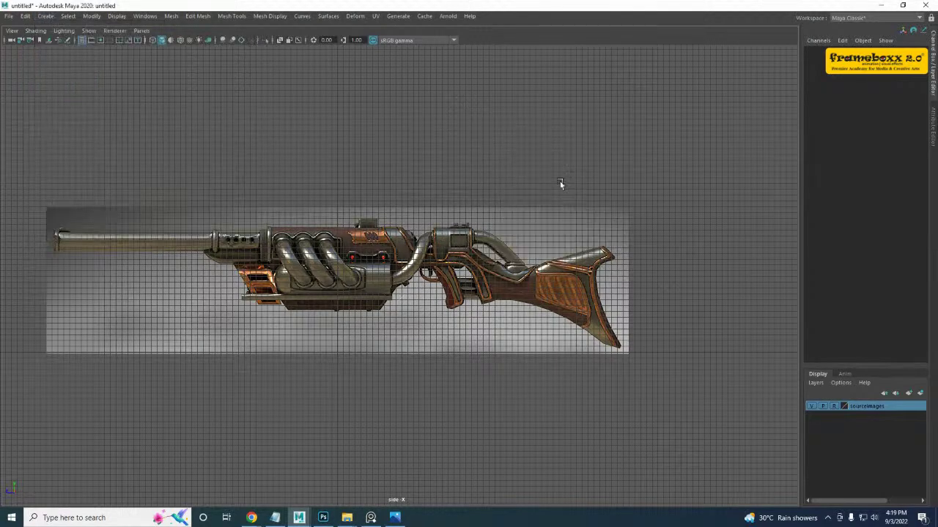
- Create a polygon cube about 2.65 units wide, sitting at the centre of the grid in the perspective view
key(space)
key(space)
scroll(427, 310, up, 8)
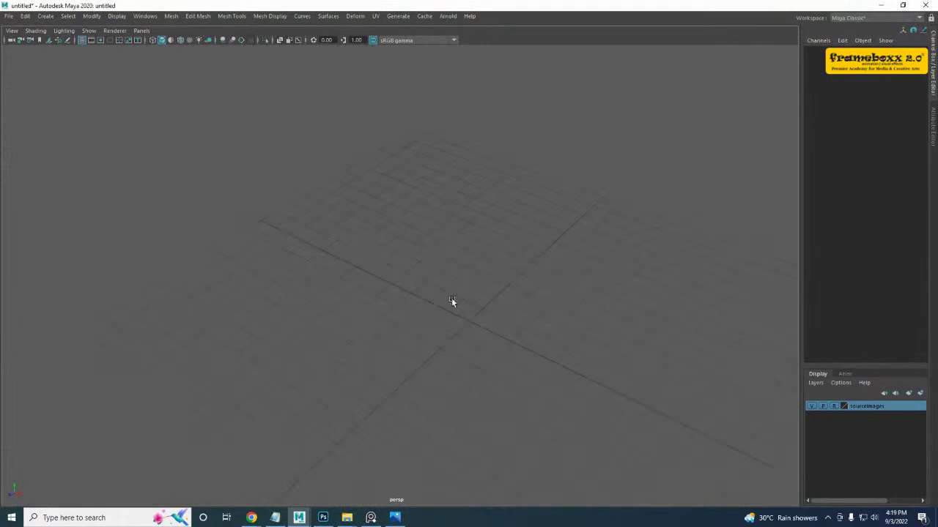
scroll(452, 298, up, 1)
alt+middle_drag(451, 297, 393, 269)
shift+right_click(408, 277)
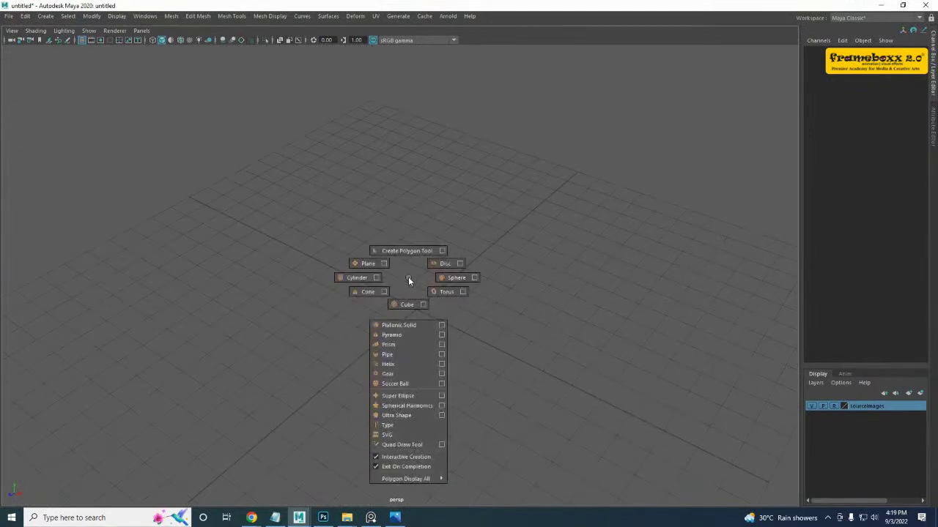
shift+right_drag(408, 304, 408, 305)
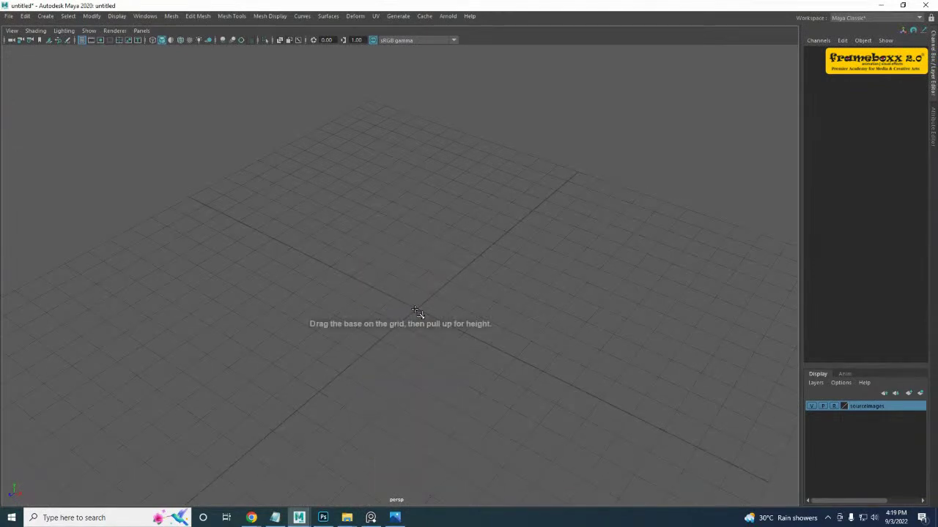
click(418, 310)
shift+drag(428, 321, 443, 332)
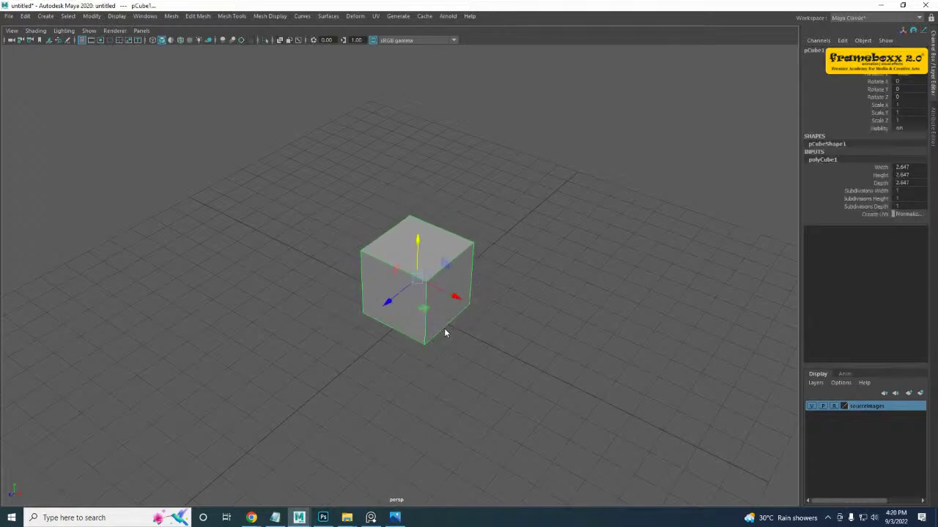
- Move the cube in the side view onto the shotgun's stock, just in front of the ribbed wooden panel
key(space)
key(space)
scroll(410, 391, up, 5)
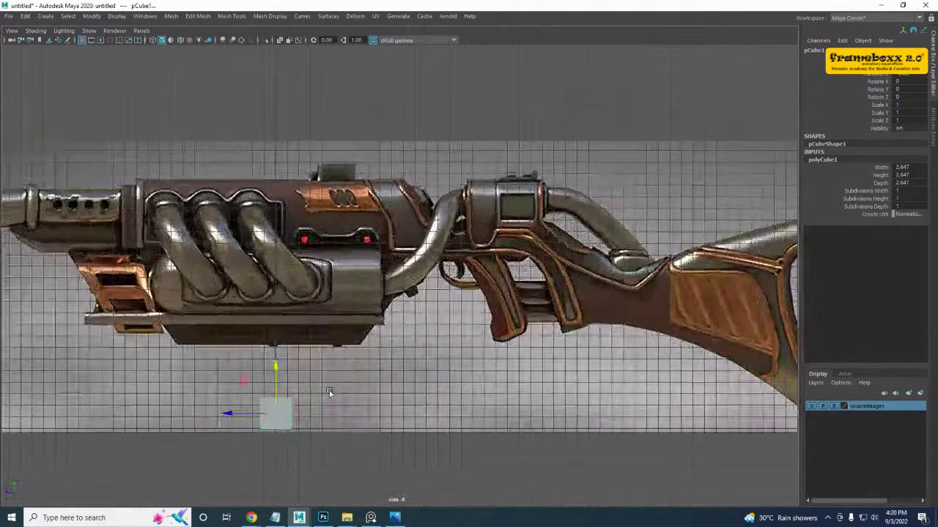
scroll(329, 389, down, 1)
alt+middle_drag(273, 374, 227, 341)
drag(207, 336, 579, 213)
scroll(652, 286, up, 2)
scroll(481, 297, up, 4)
alt+middle_drag(652, 290, 368, 254)
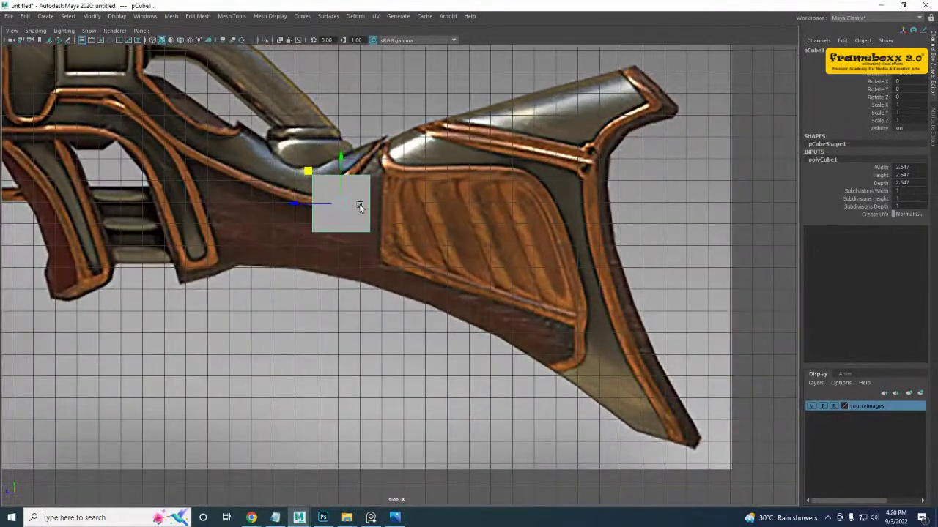
right_drag(365, 193, 419, 179)
- Lower the cube in the front view to the upper end of the narrow stock and compare their widths up close
key(space)
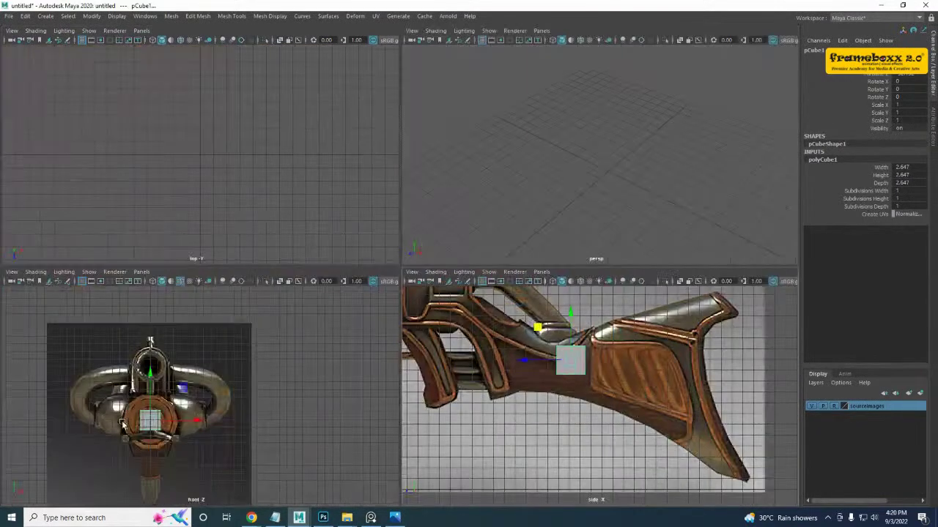
key(space)
alt+middle_drag(313, 368, 307, 301)
drag(293, 213, 307, 287)
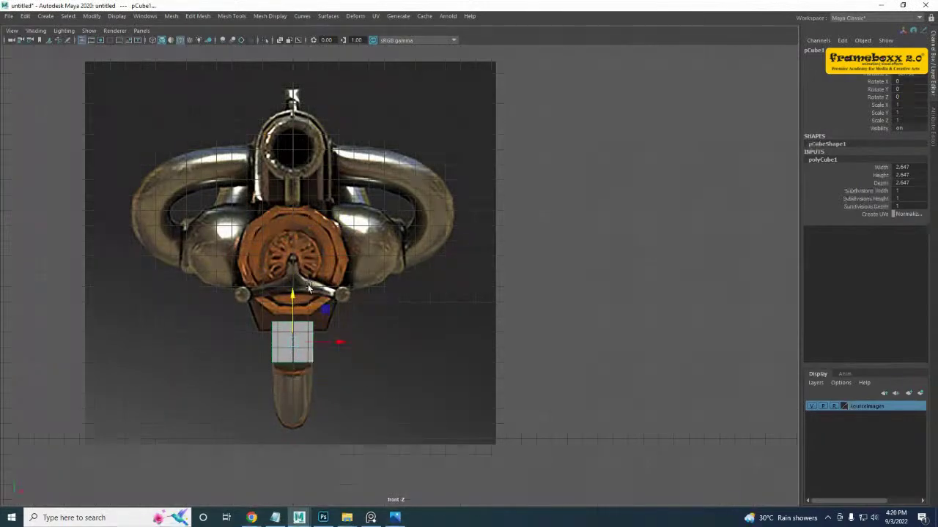
scroll(310, 342, up, 4)
alt+middle_drag(239, 351, 279, 273)
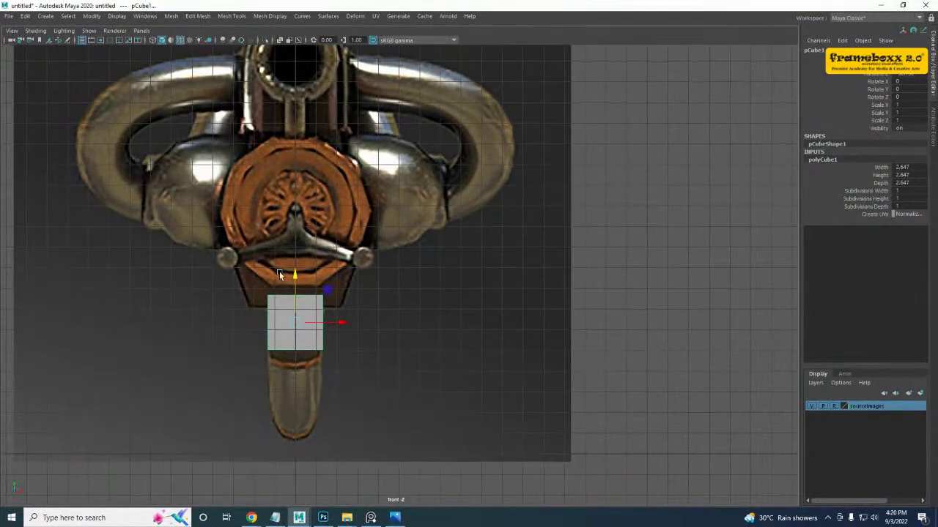
scroll(325, 356, up, 2)
alt+middle_drag(284, 346, 306, 337)
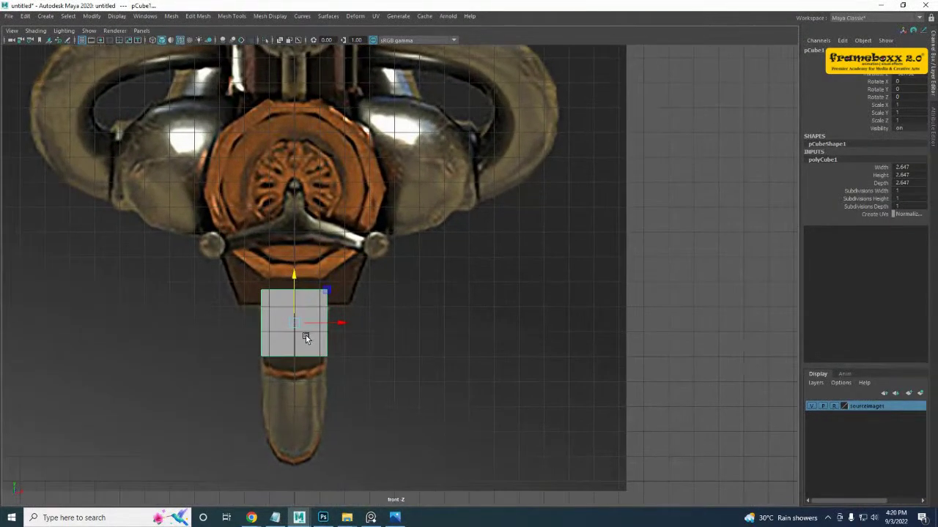
- Turn on X-ray display in the front view so the reference can be seen through the cube
click(313, 296)
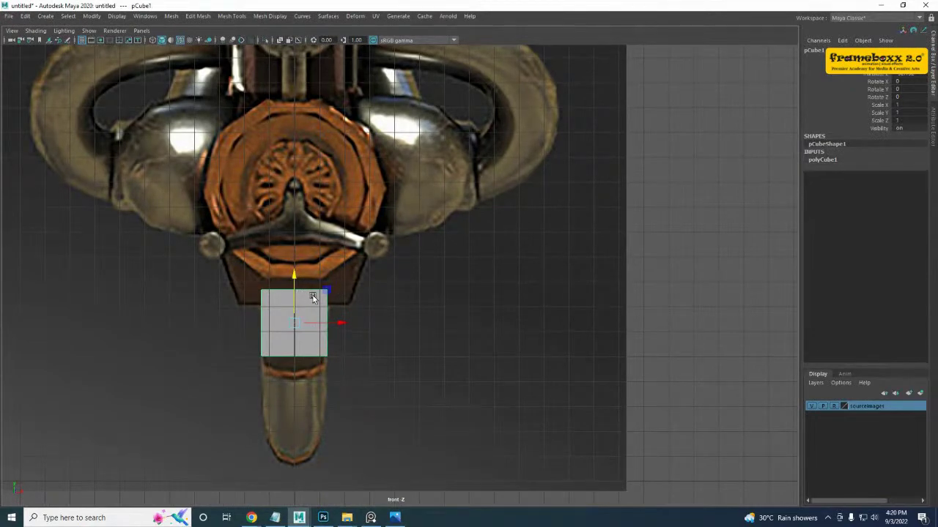
click(280, 41)
scroll(375, 382, up, 1)
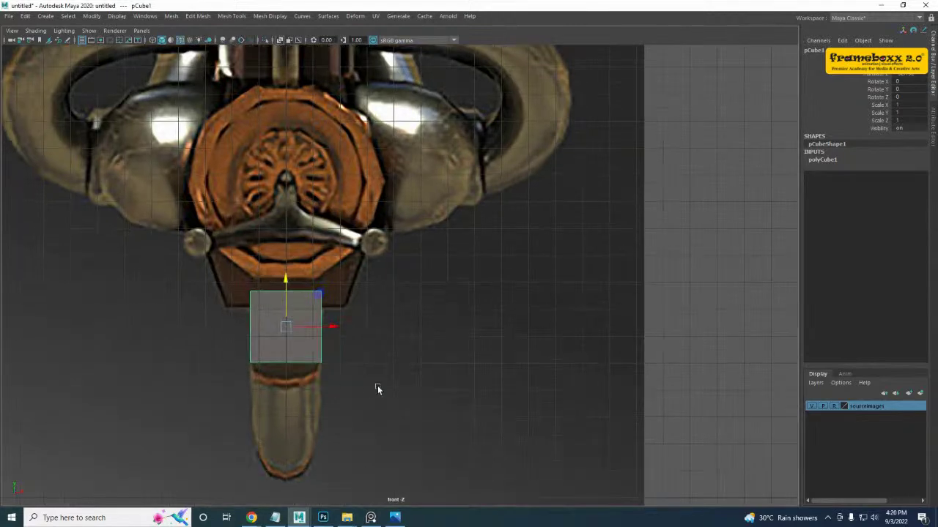
click(375, 381)
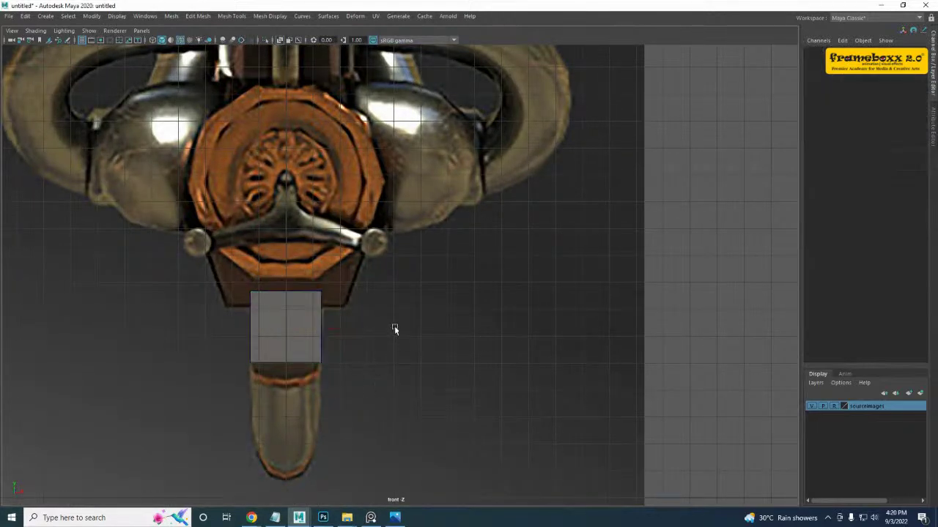
- Turn off wireframe on shaded and hide the grid in the front view, keeping the cube selected
click(183, 40)
alt+middle_drag(339, 272, 386, 250)
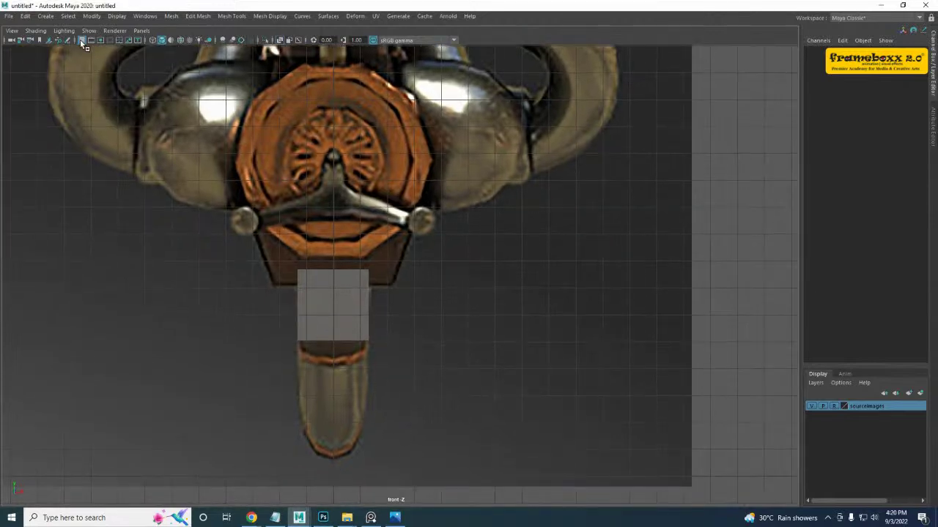
click(81, 40)
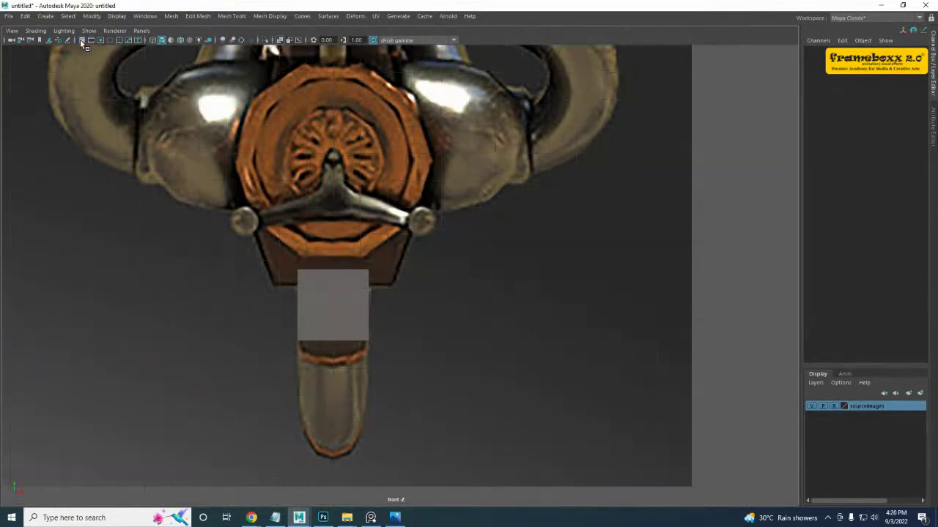
alt+middle_drag(333, 296, 333, 270)
click(333, 271)
- Turn on X-ray display and hide the grid in the side view
key(space)
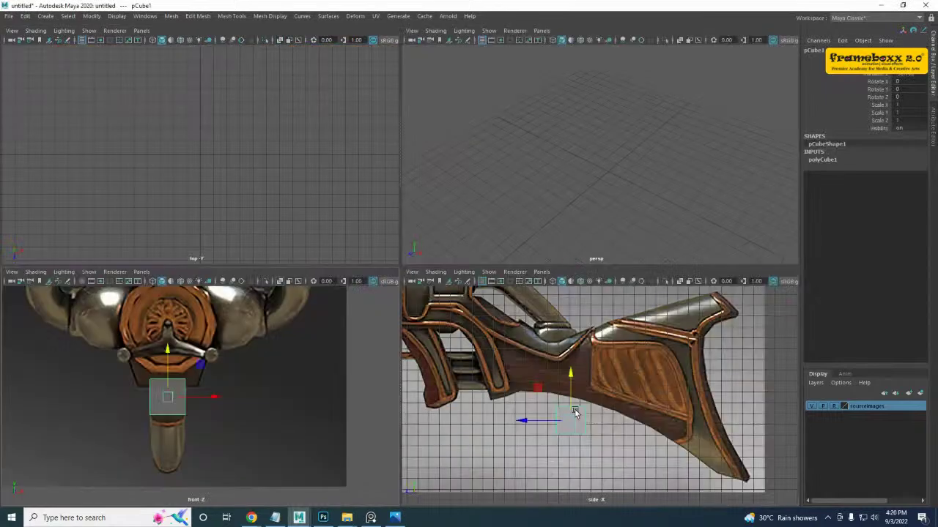
key(space)
alt+middle_drag(429, 358, 383, 345)
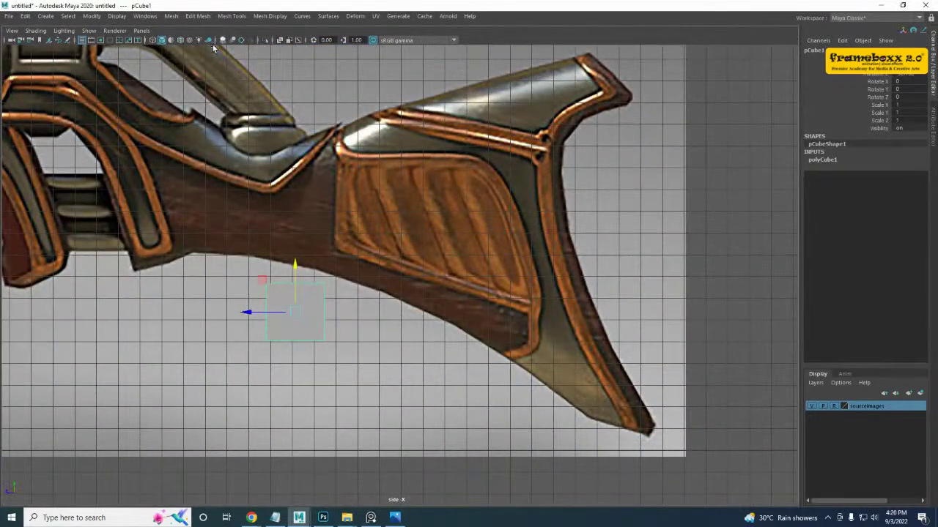
click(279, 41)
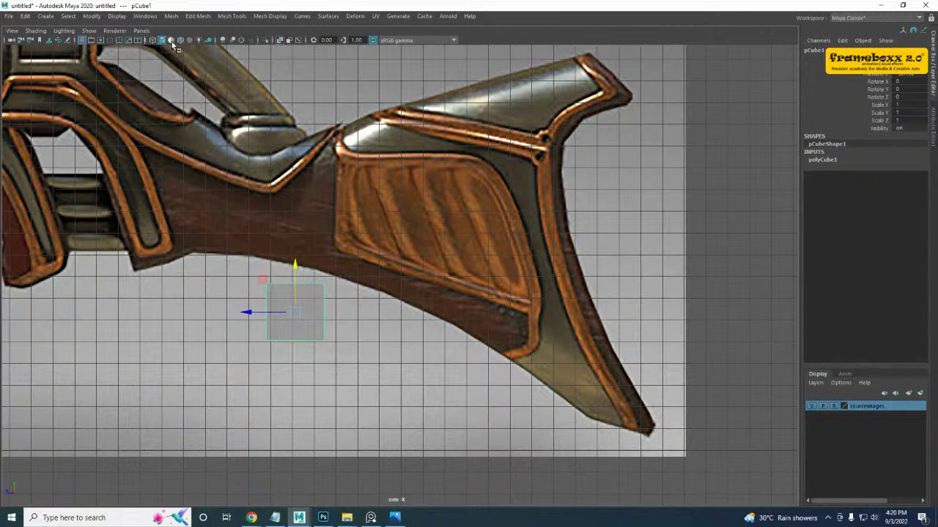
click(82, 41)
- Move the cube over the rear edge of the stock's wooden panel and scale it vertically to about 4.378
drag(296, 267, 467, 185)
alt+middle_drag(478, 189, 308, 231)
alt+right_drag(381, 249, 444, 320)
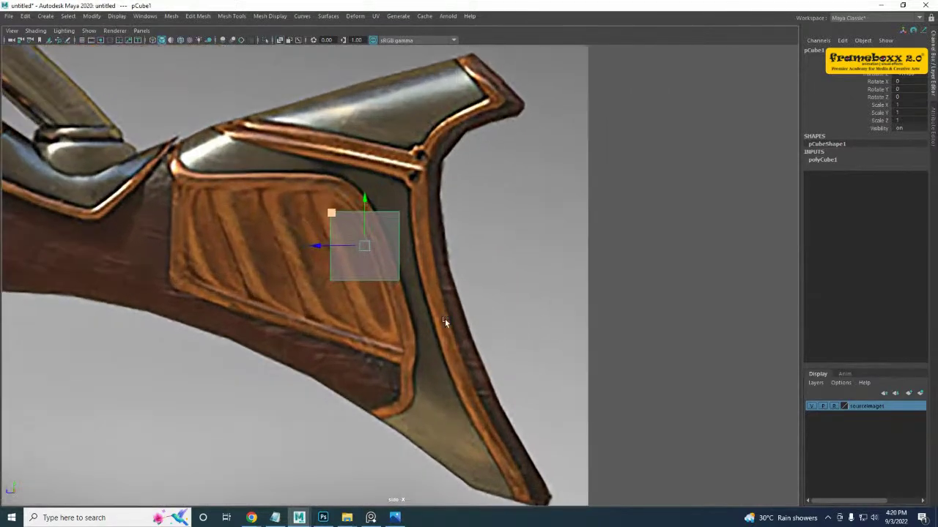
key(r)
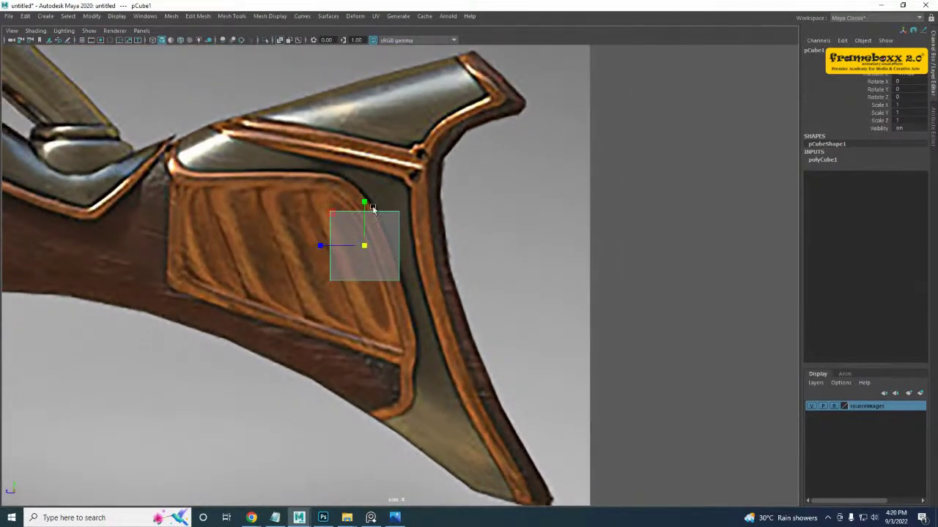
drag(364, 202, 364, 54)
- Switch the cube to vertex editing and align its bottom vertices with the slanted lower edge of the stock
alt+middle_drag(366, 277, 308, 229)
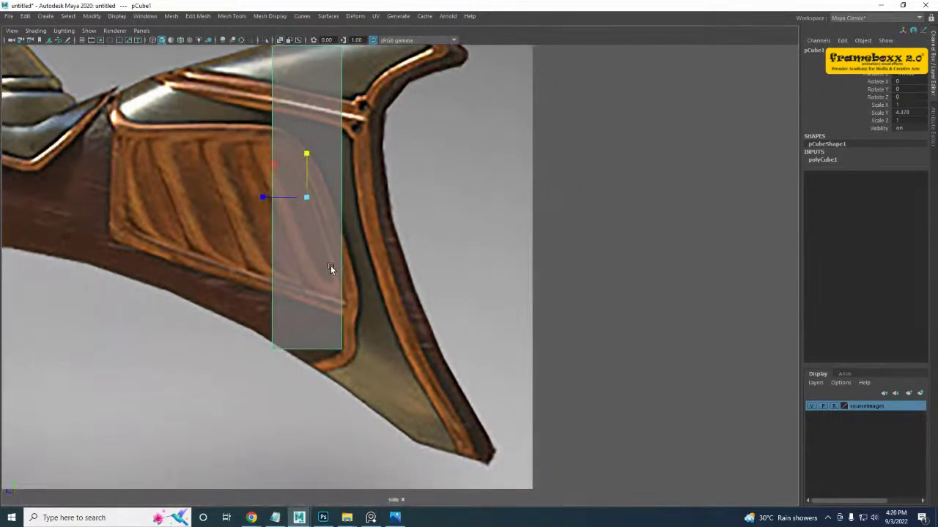
right_click(333, 249)
right_drag(333, 250, 276, 239)
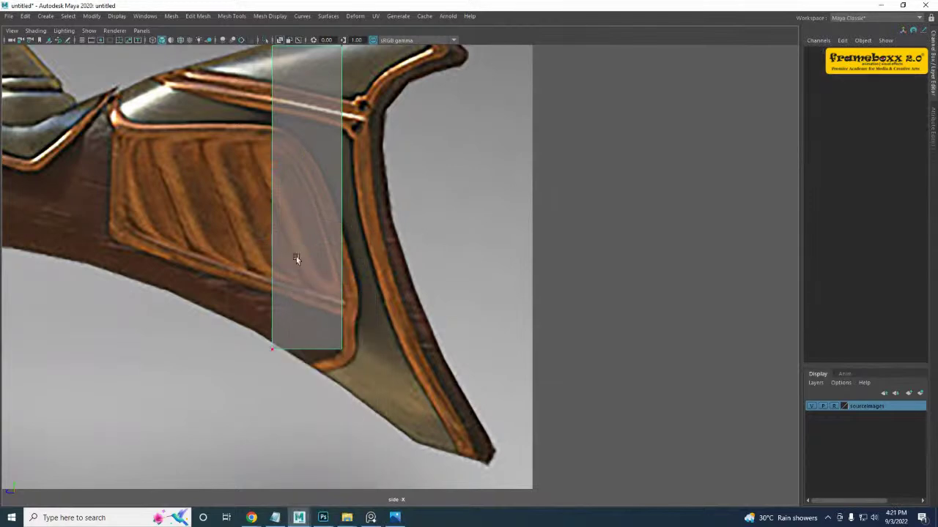
drag(334, 331, 362, 387)
key(w)
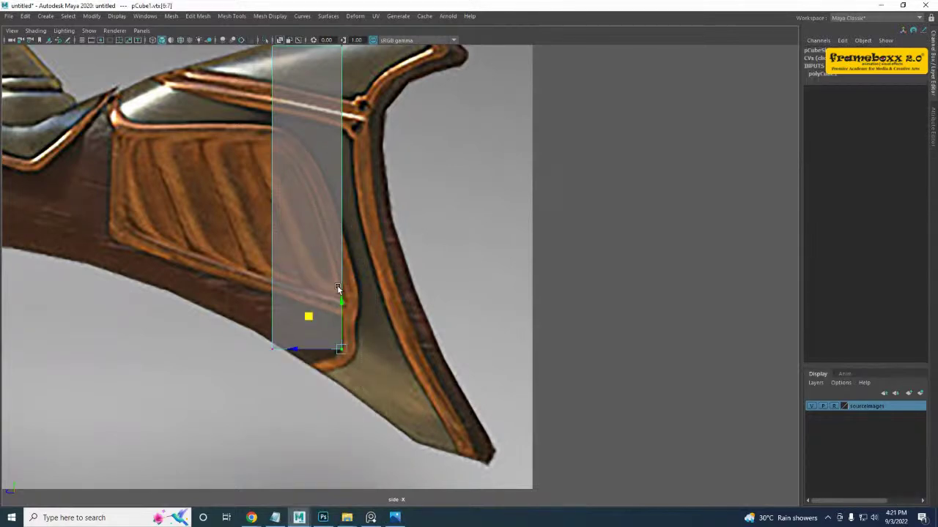
drag(340, 298, 340, 331)
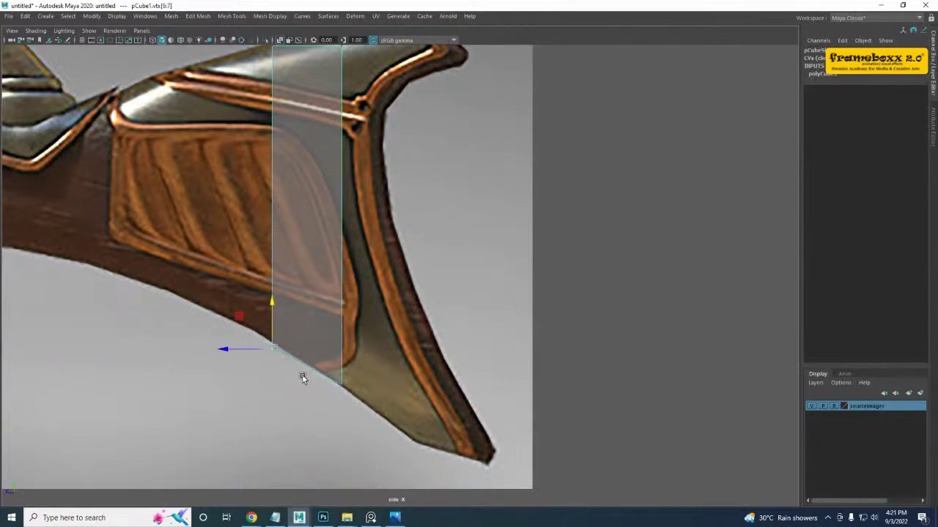
drag(274, 304, 274, 298)
- Raise the cube's front and rear top vertices to follow the slanted upper edge of the stock
alt+middle_drag(293, 295, 289, 427)
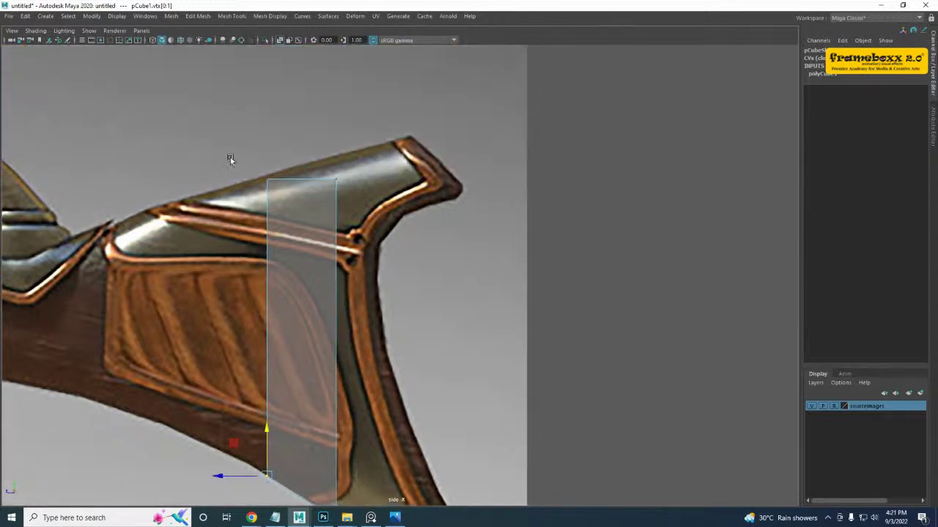
drag(230, 159, 279, 212)
drag(267, 150, 266, 148)
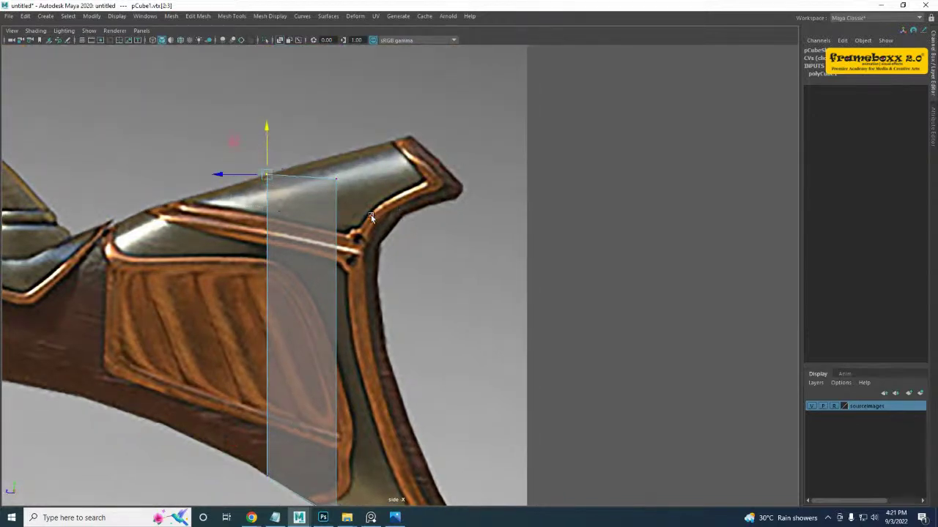
drag(370, 216, 336, 115)
- Move all the cube's rear vertices backward to stretch the block to the butt end of the stock
alt+middle_drag(366, 257, 343, 181)
scroll(343, 181, down, 1)
drag(305, 66, 424, 459)
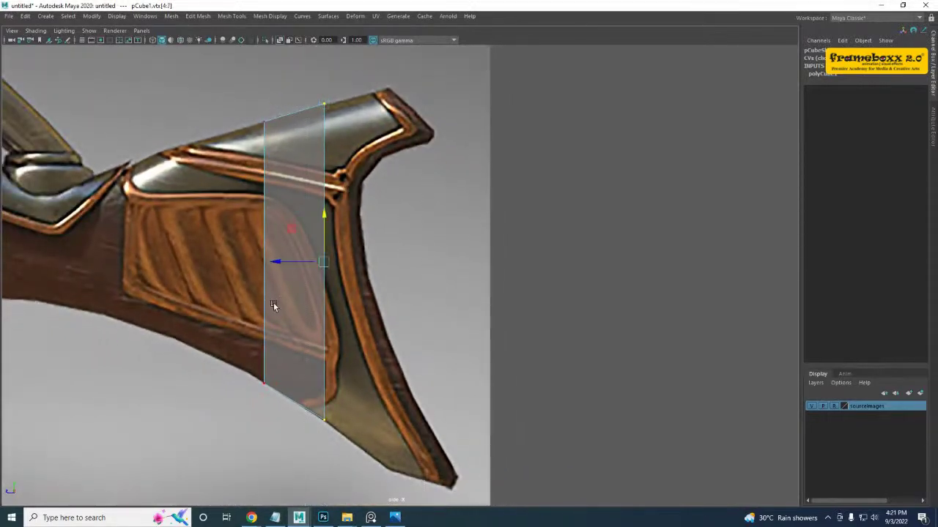
drag(276, 262, 392, 295)
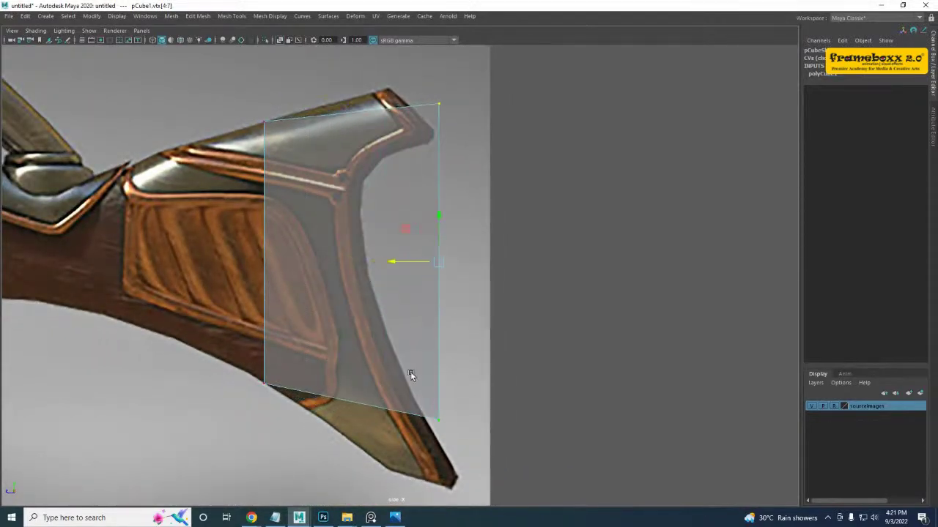
- Lower the block's rear bottom vertices to the height of the butt's pointed lower tip
alt+middle_drag(410, 373, 363, 287)
drag(343, 273, 449, 459)
drag(392, 294, 394, 359)
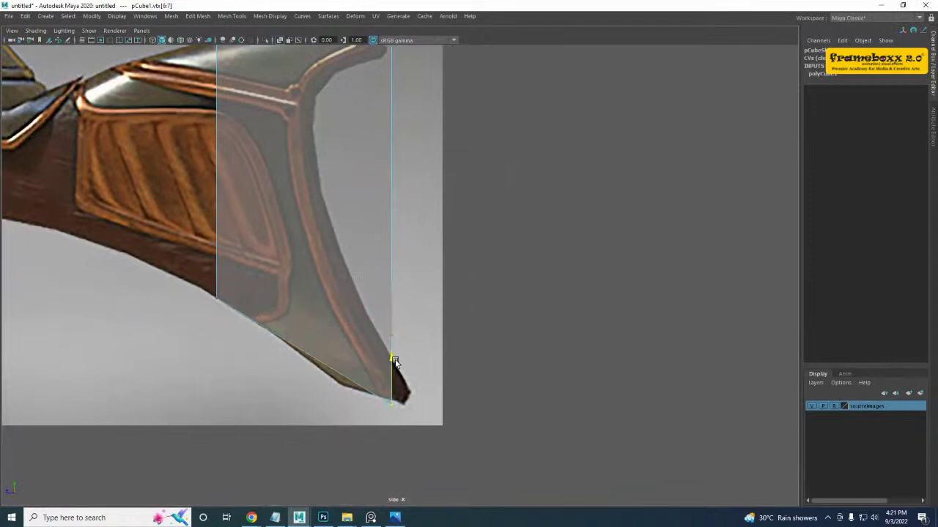
- Move the block's rear top vertices forward and up onto the upper corner of the butt
alt+middle_drag(394, 163, 382, 345)
drag(346, 150, 394, 223)
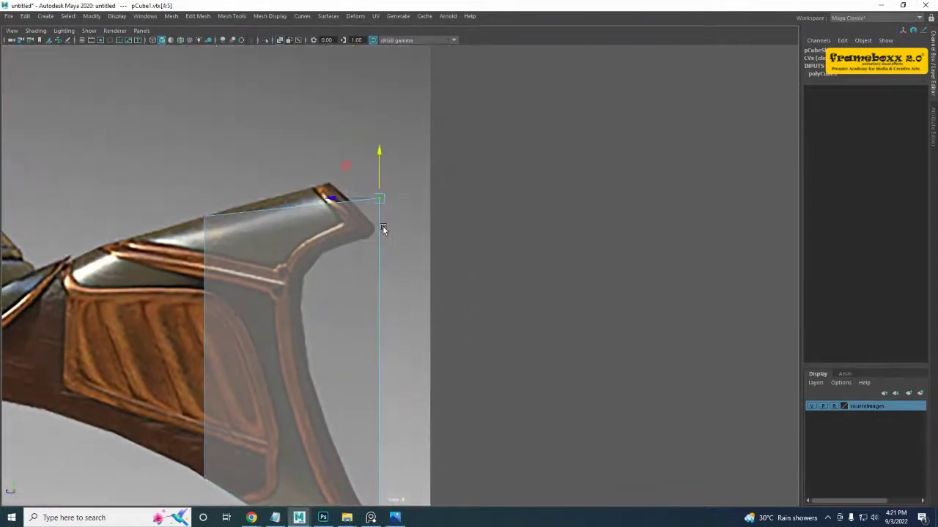
middle_drag(345, 167, 298, 151)
- Shift the rear bottom vertices backward so they sit on the lower tip of the butt
alt+middle_drag(318, 251, 304, 97)
drag(324, 332, 455, 505)
scroll(345, 455, up, 2)
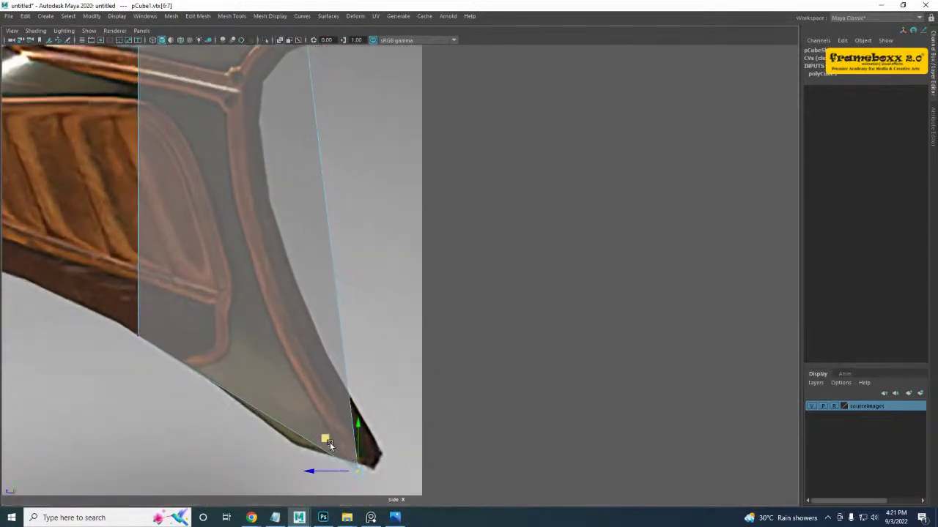
drag(328, 442, 354, 433)
middle_drag(355, 435, 345, 442)
- Return the block to object mode and inspect its shape in the perspective view against the side reference
key(space)
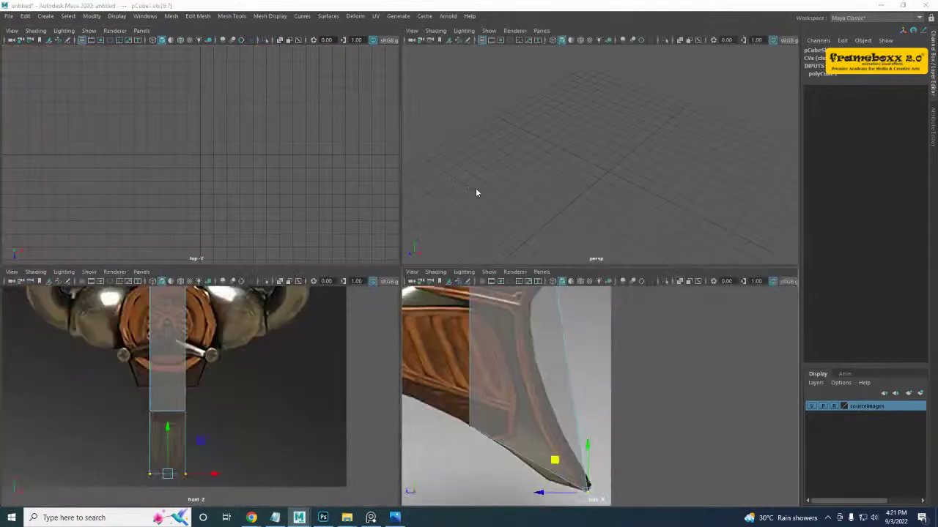
key(space)
scroll(475, 275, down, 6)
alt+middle_drag(474, 275, 339, 356)
right_drag(393, 205, 434, 191)
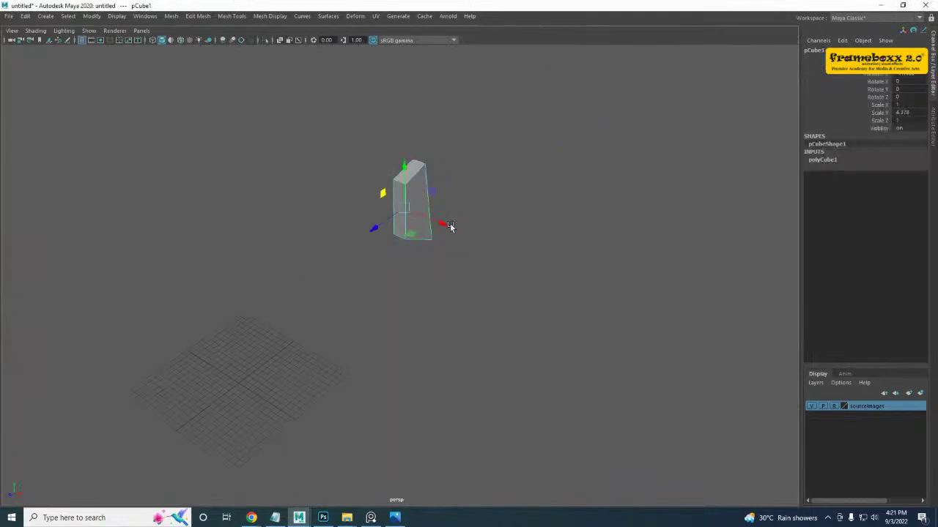
click(487, 182)
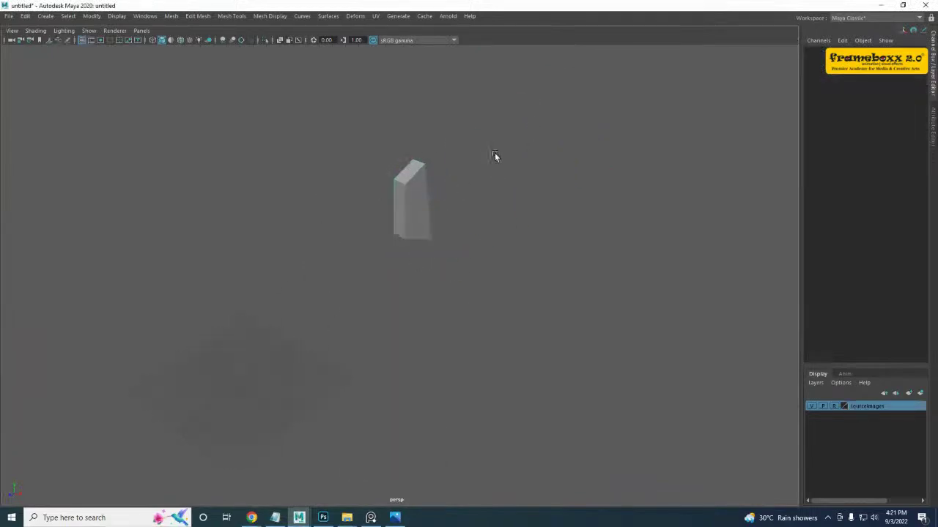
click(417, 176)
key(f)
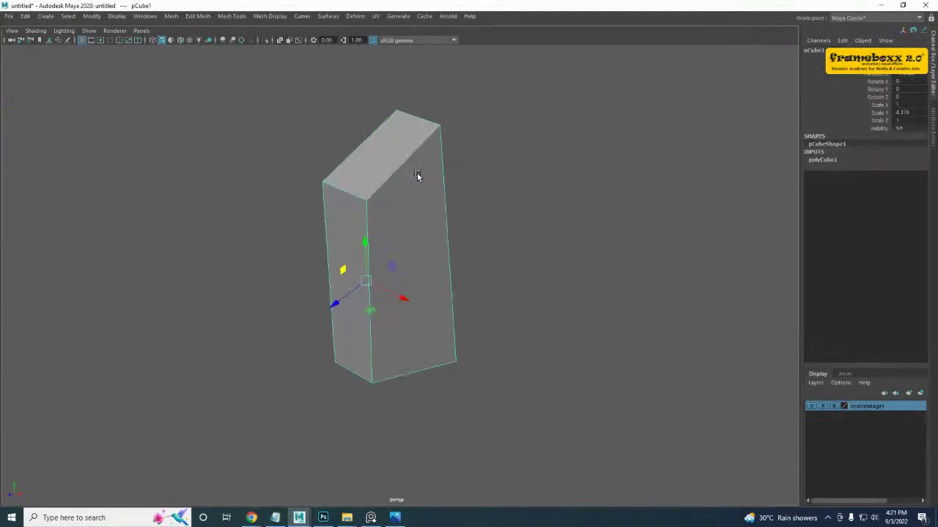
alt+drag(356, 217, 312, 232)
key(space)
key(space)
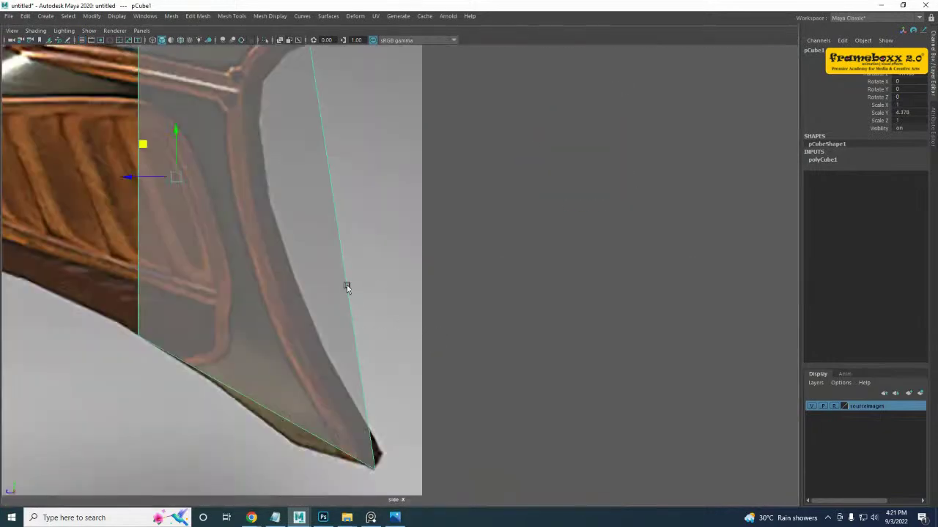
alt+middle_drag(256, 201, 368, 280)
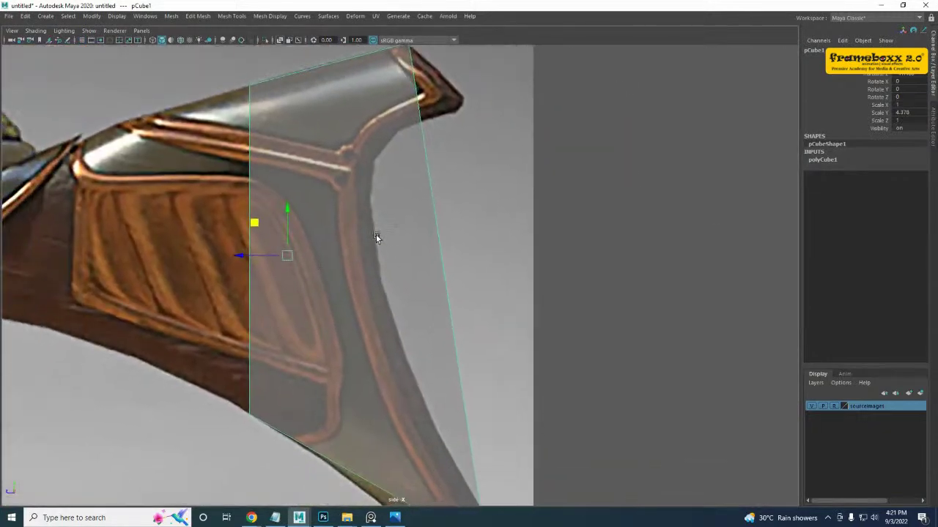
key(space)
key(space)
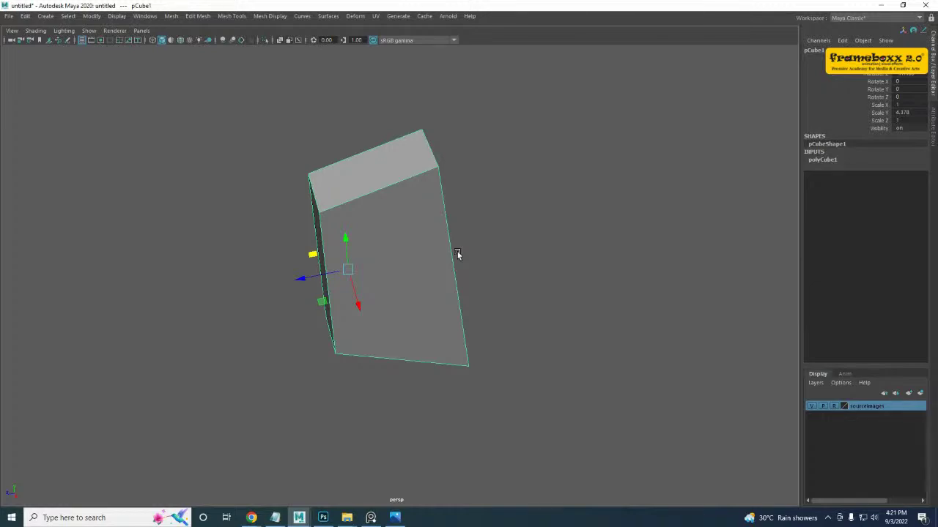
- Split the block lengthwise with a centered edge loop running around its front, top, rear and bottom faces
click(542, 230)
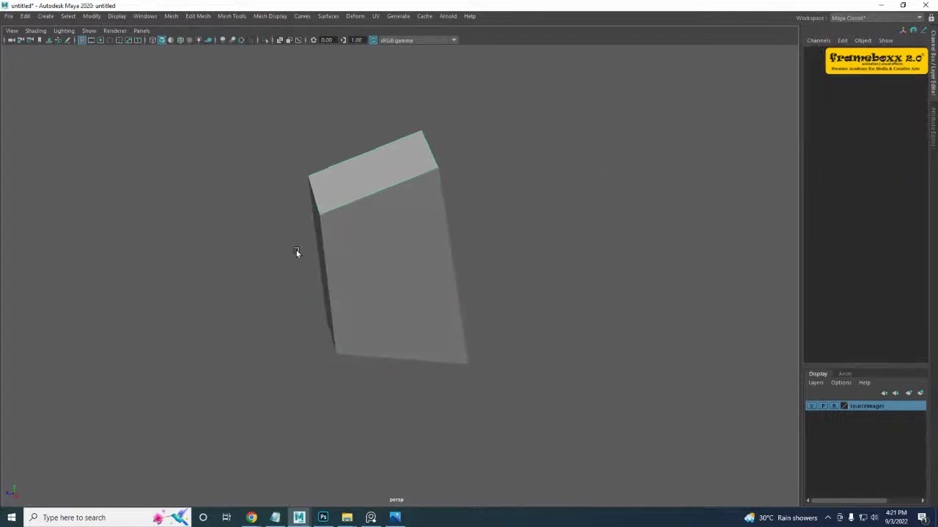
alt+drag(296, 251, 356, 245)
click(356, 245)
scroll(356, 245, up, 4)
right_click(345, 235)
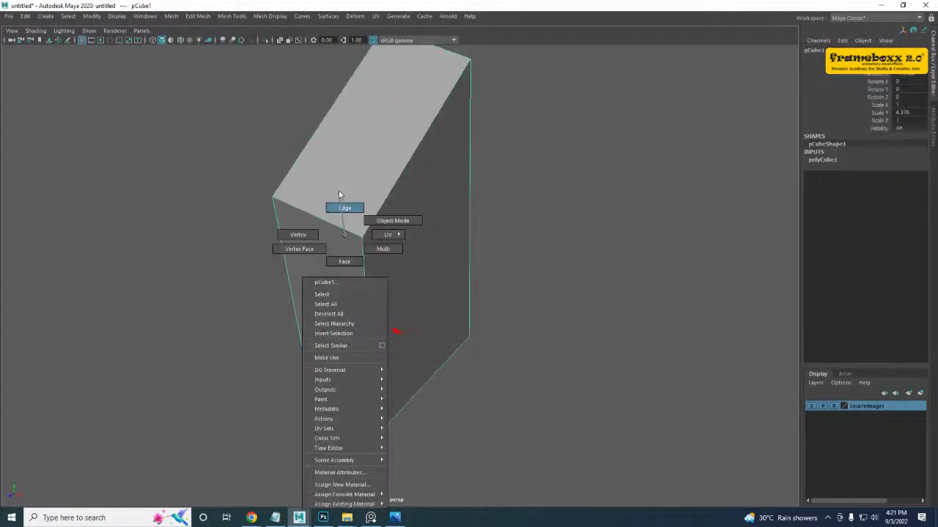
click(344, 208)
click(339, 217)
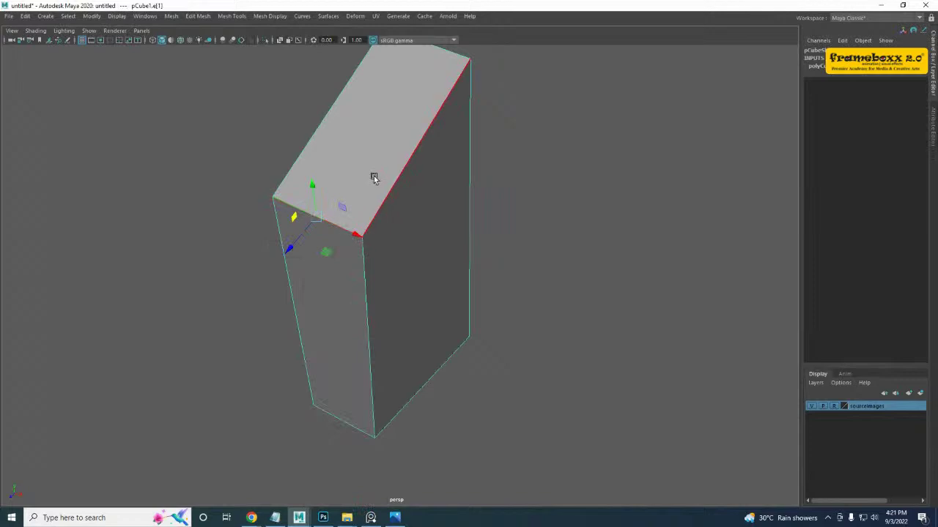
ctrl+right_drag(377, 157, 378, 192)
alt+drag(379, 199, 408, 235)
click(386, 225)
shift+click(315, 193)
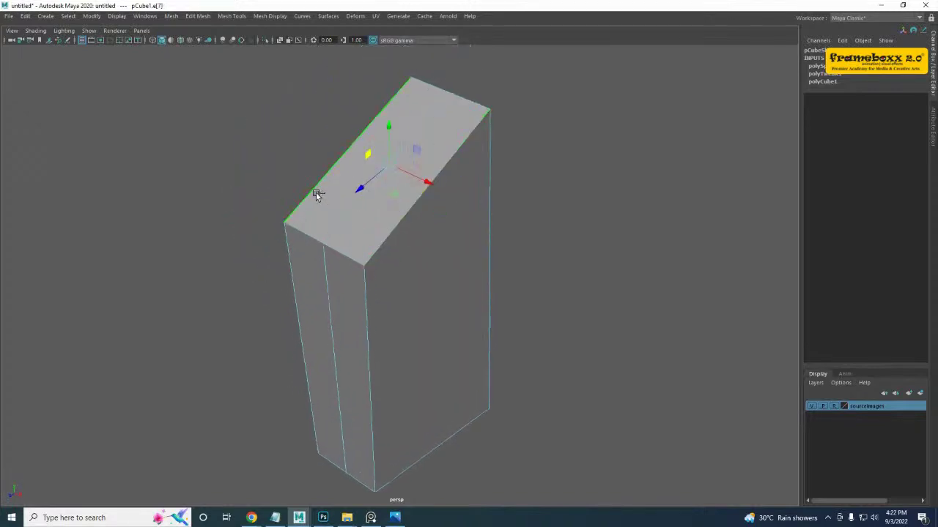
alt+middle_drag(485, 327, 433, 247)
shift+click(402, 382)
alt+drag(291, 335, 329, 330)
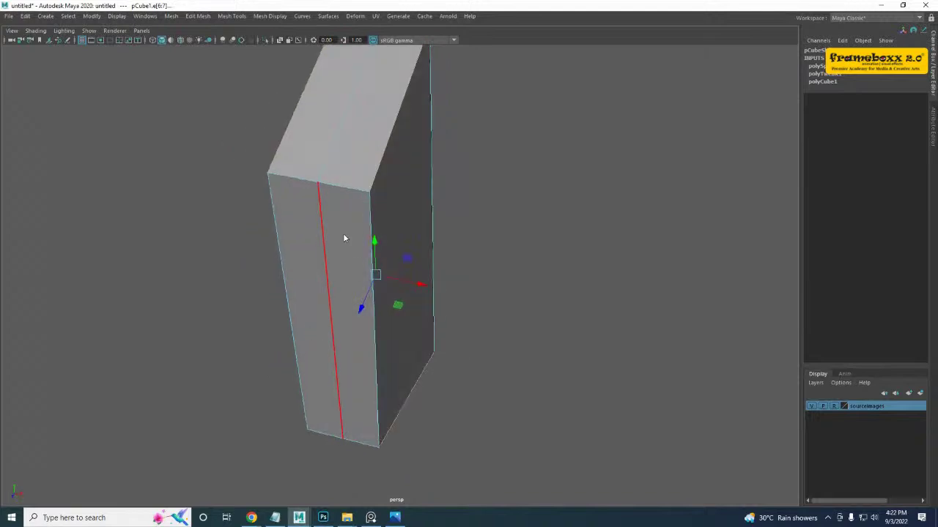
right_drag(343, 233, 464, 174)
alt+drag(261, 348, 554, 262)
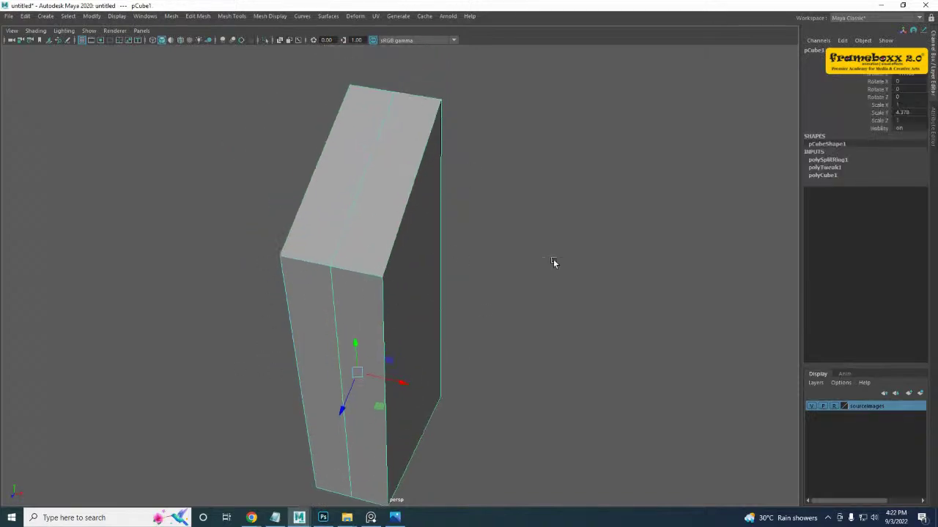
key(space)
key(space)
alt+middle_drag(371, 328, 401, 389)
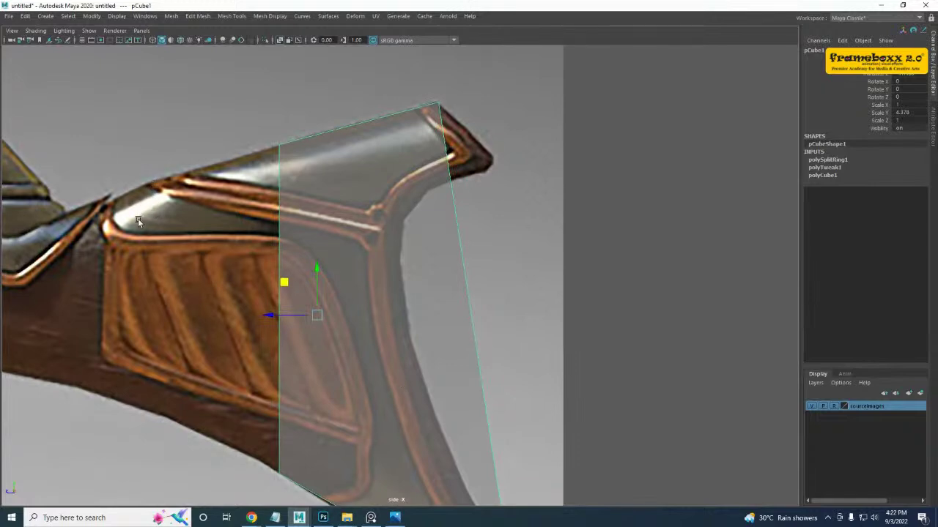
key(space)
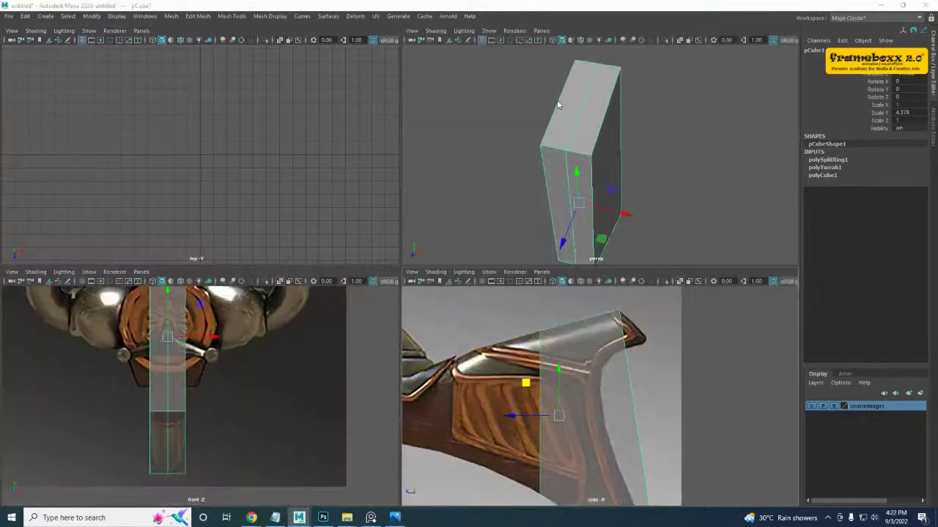
key(space)
alt+drag(313, 210, 360, 270)
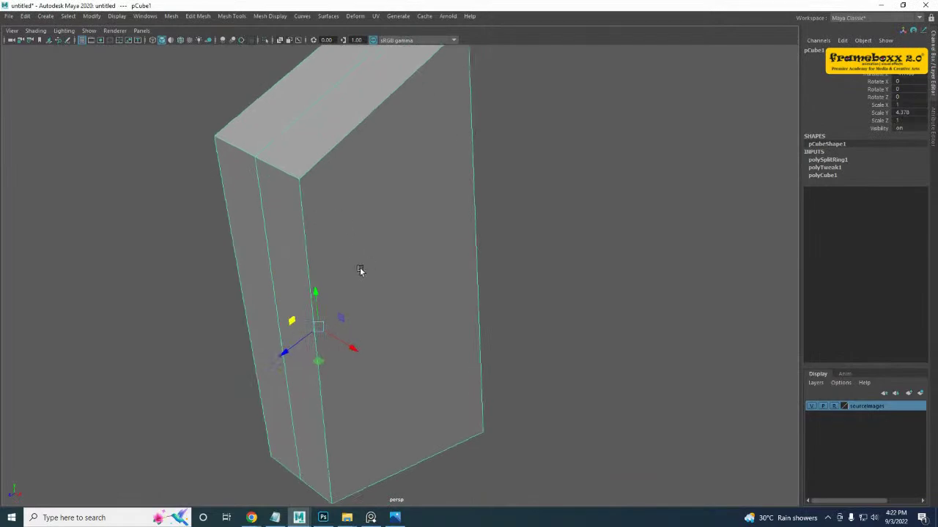
- Lower the two outer top edges of the block slightly so its upper face forms a central ridge
right_drag(341, 170, 334, 123)
click(346, 156)
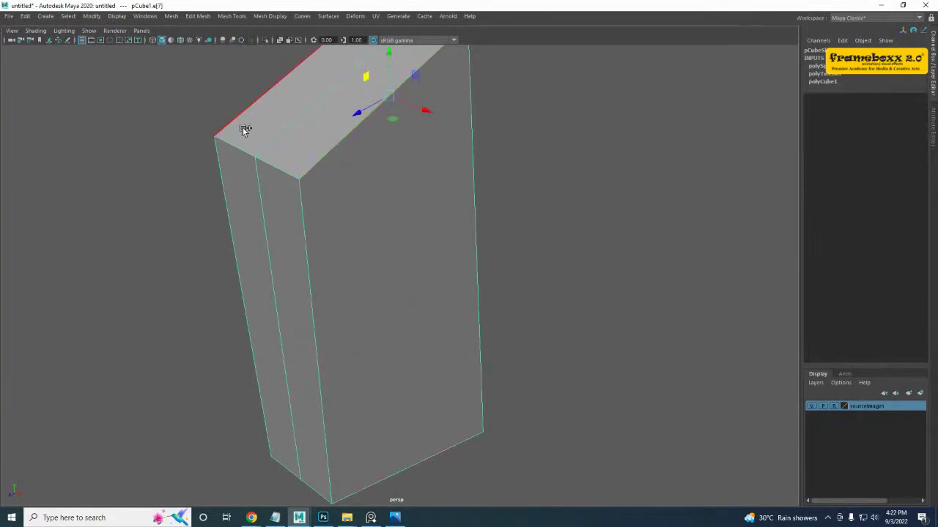
shift+click(242, 127)
alt+middle_drag(345, 199, 365, 281)
key(space)
key(space)
alt+middle_drag(249, 301, 241, 454)
alt+middle_drag(320, 178, 315, 295)
drag(326, 204, 327, 209)
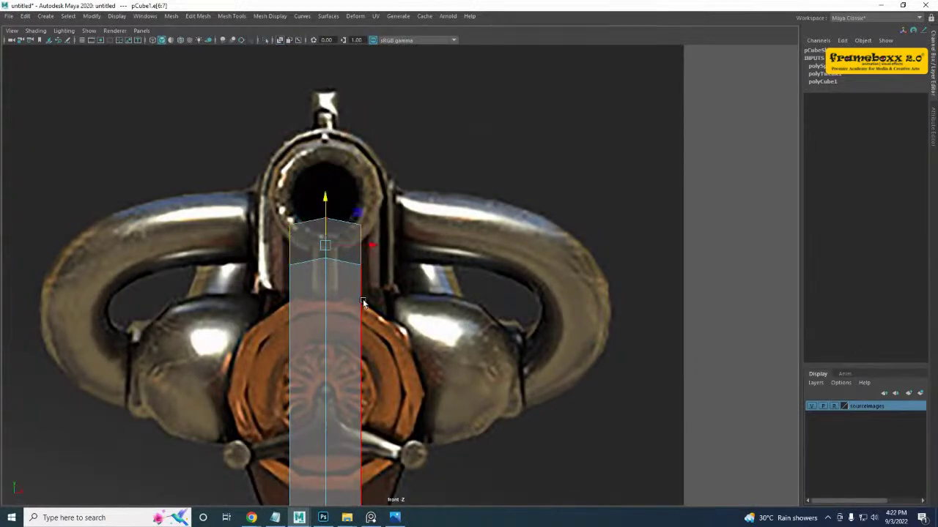
- Raise the two outer bottom edges of the block so its underside slopes up from the center line
alt+middle_drag(335, 407, 329, 188)
key(space)
key(space)
alt+middle_drag(406, 466, 359, 393)
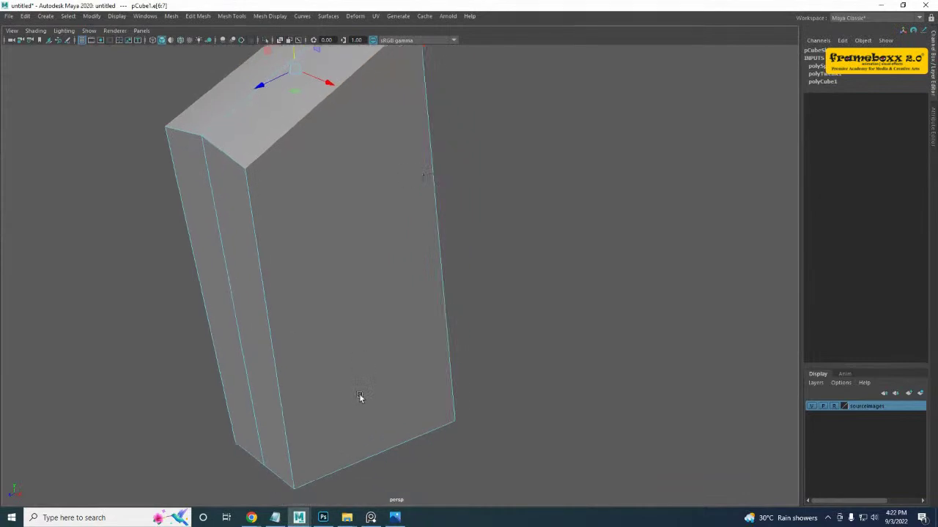
alt+drag(348, 454, 371, 428)
alt+middle_drag(371, 428, 377, 387)
click(377, 388)
alt+drag(337, 429, 391, 372)
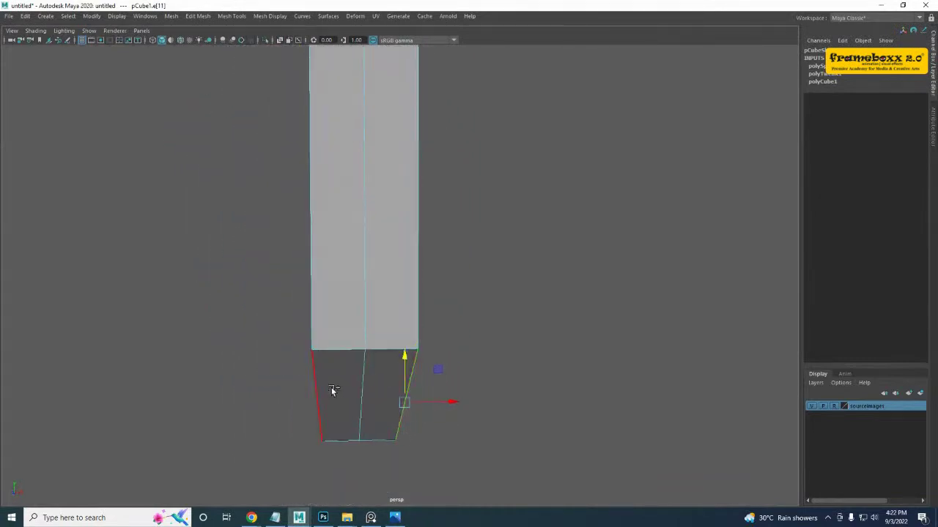
shift+click(315, 397)
alt+drag(320, 385, 293, 384)
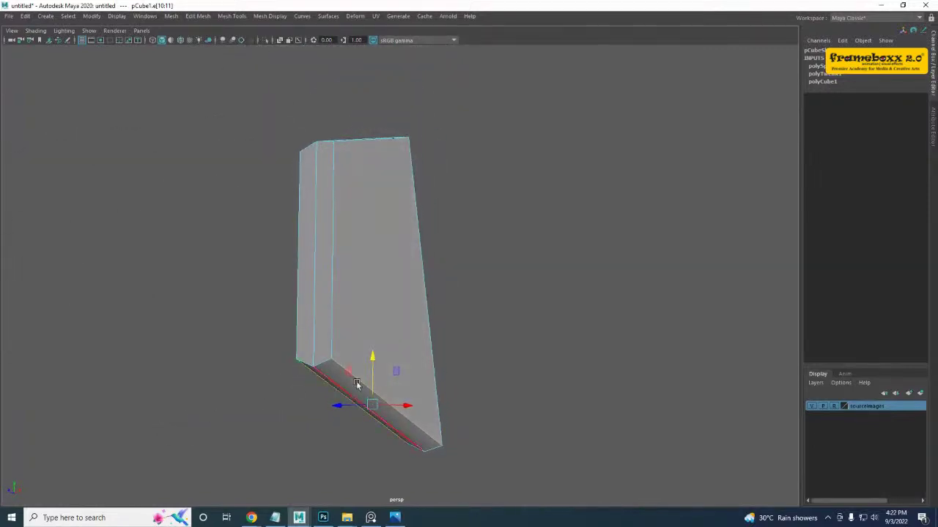
- Insert a horizontal edge loop around the middle of the block by splitting its vertical edge ring
key(space)
key(space)
scroll(448, 286, up, 1)
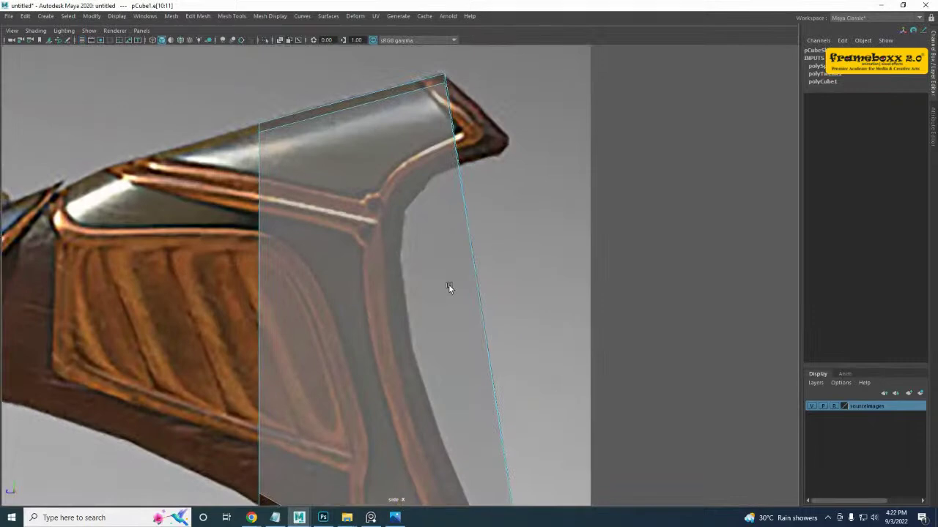
alt+middle_drag(448, 284, 460, 321)
alt+middle_drag(336, 324, 348, 234)
click(288, 284)
key(space)
key(space)
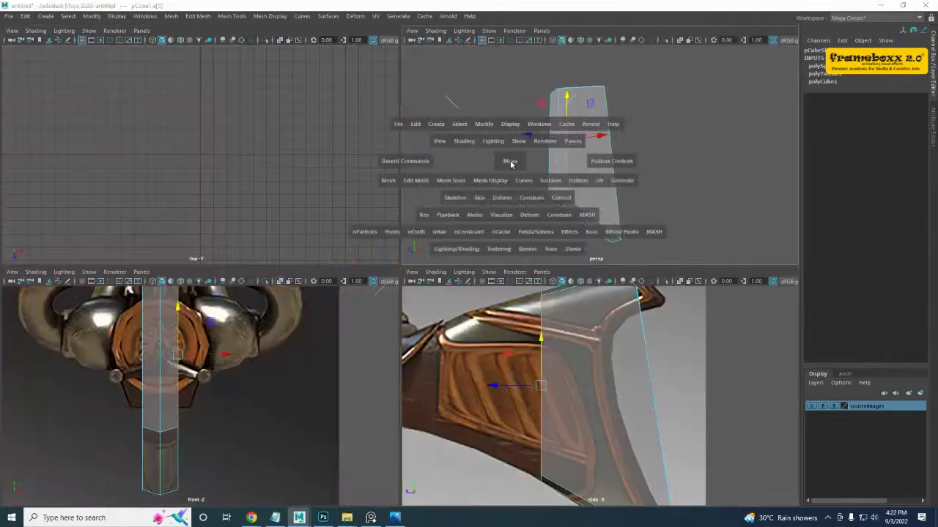
alt+drag(425, 271, 480, 274)
alt+drag(428, 246, 441, 226)
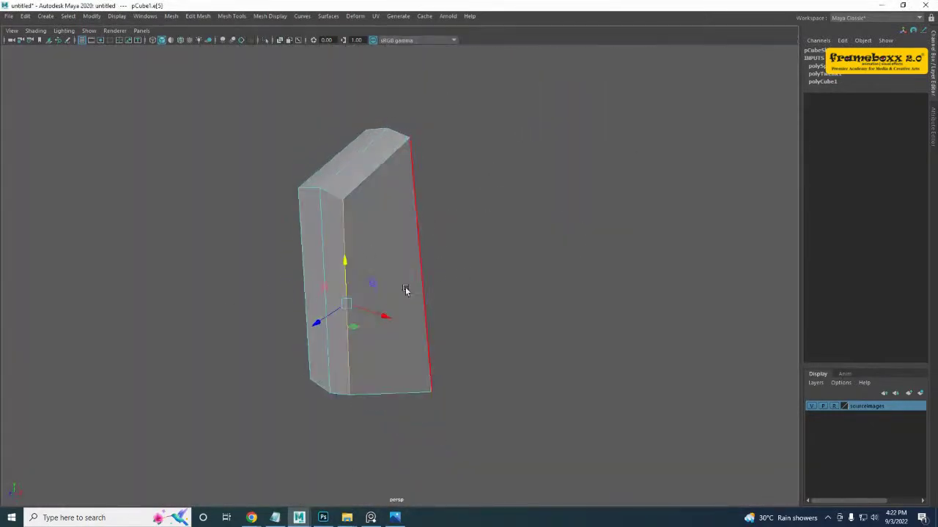
mouse_move(406, 289)
alt+mouse_down()
mouse_move(389, 278)
mouse_move(400, 294)
alt+mouse_up()
ctrl+right_drag(404, 235, 394, 274)
alt+drag(544, 377, 510, 365)
- Move the middle loop's rear vertices forward onto the concave rear edge of the stock
key(space)
key(space)
alt+middle_drag(514, 326, 444, 279)
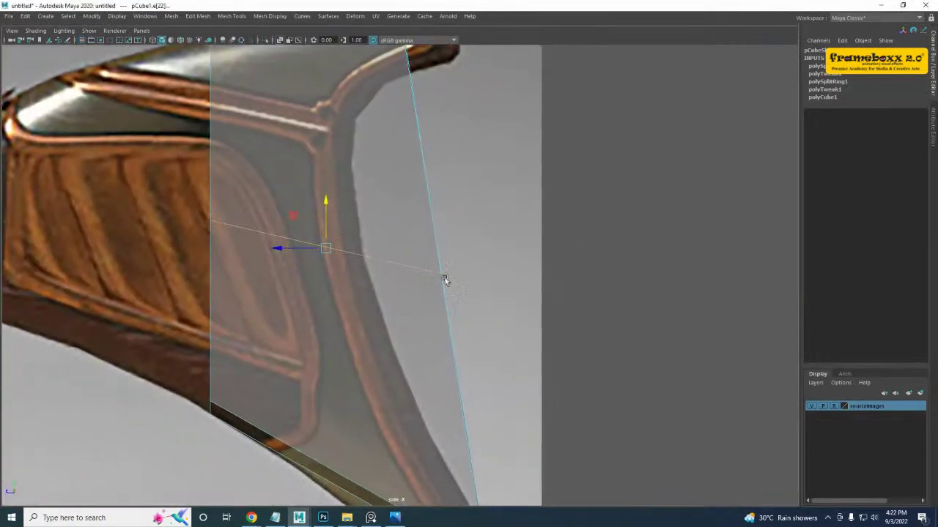
right_drag(400, 244, 368, 230)
drag(366, 229, 519, 335)
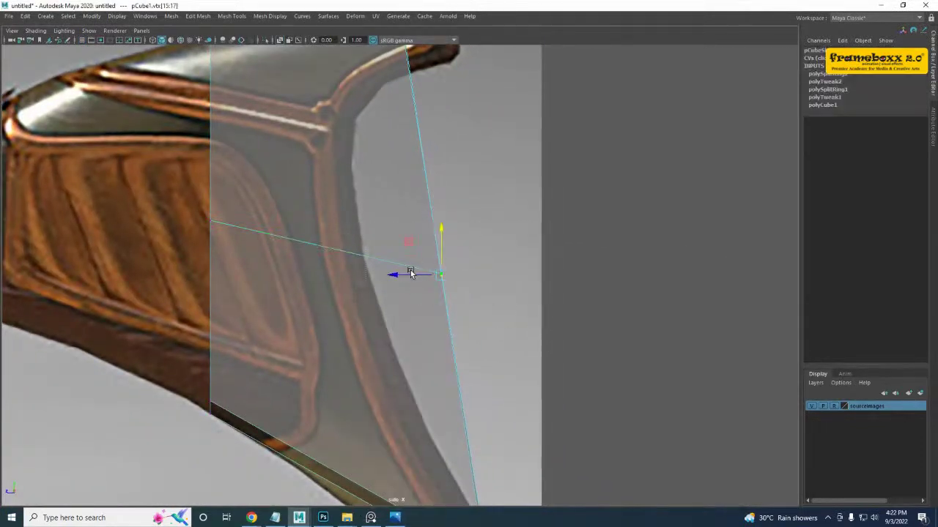
drag(398, 273, 323, 273)
- Fine-tune the rear top and rear bottom vertices against the corners of the butt
alt+middle_drag(386, 51, 386, 220)
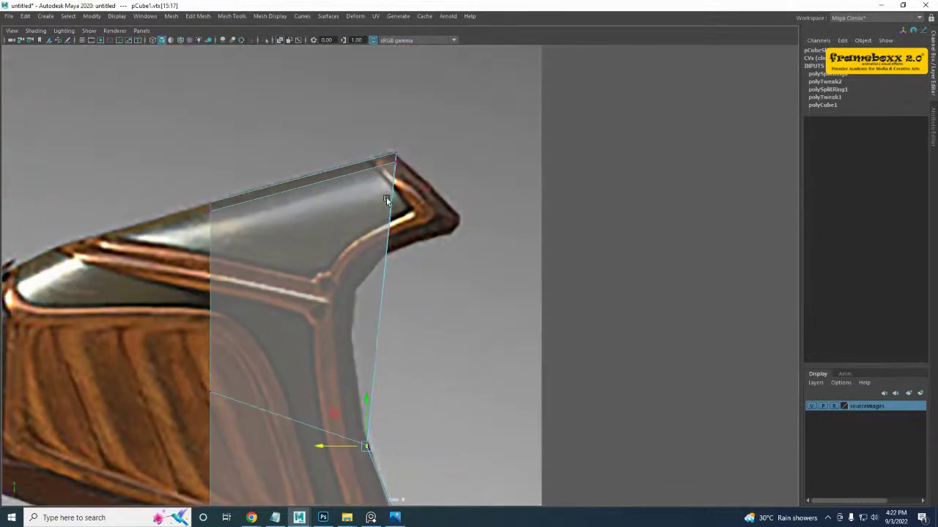
drag(434, 221, 434, 221)
mouse_move(366, 159)
mouse_down()
mouse_move(404, 170)
mouse_move(368, 164)
mouse_up()
alt+middle_drag(344, 317, 375, 283)
mouse_move(345, 494)
alt+middle_down()
mouse_move(367, 410)
mouse_move(346, 335)
alt+middle_up()
alt+middle_drag(437, 419, 427, 388)
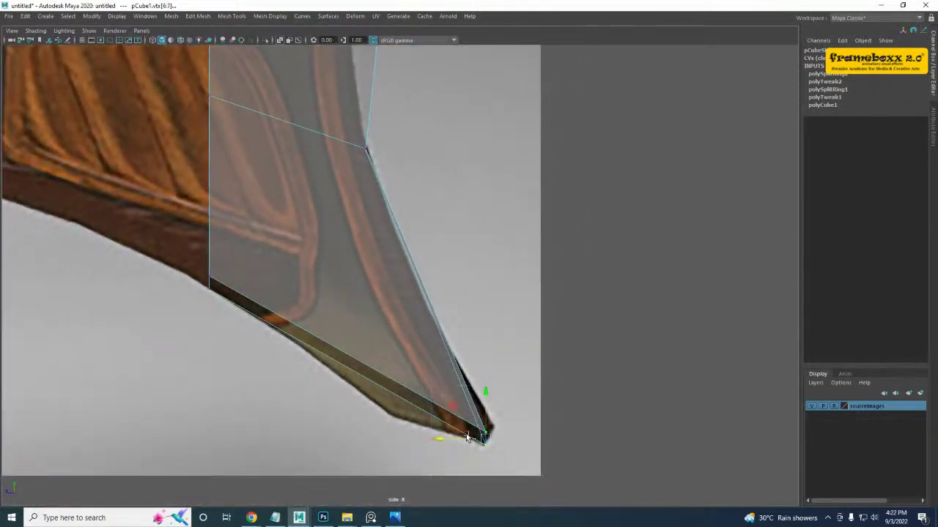
drag(466, 436, 466, 439)
- Examine the reshaped block from the side and in perspective
mouse_move(304, 287)
alt+middle_down()
mouse_move(316, 388)
mouse_move(288, 325)
mouse_move(304, 416)
alt+middle_up()
alt+middle_drag(262, 196, 276, 294)
alt+middle_drag(311, 238, 302, 195)
key(space)
key(space)
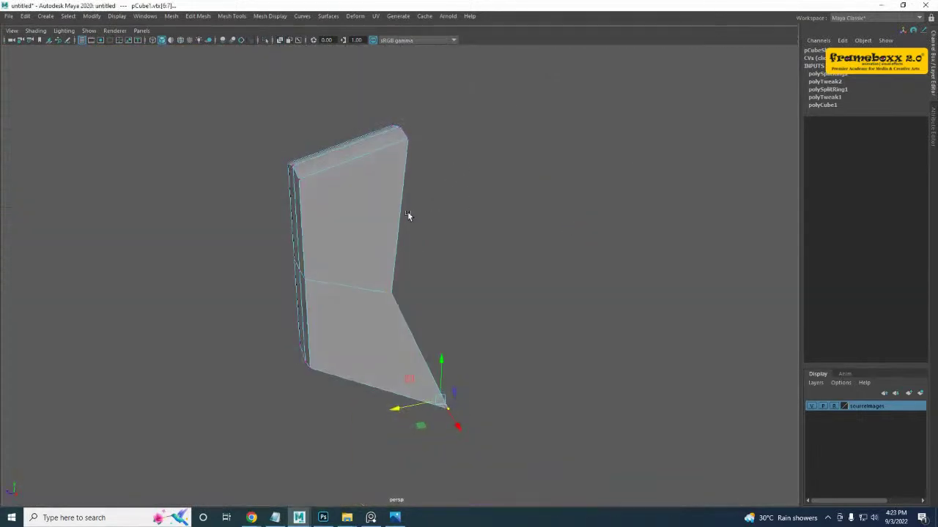
alt+drag(407, 214, 365, 264)
key(space)
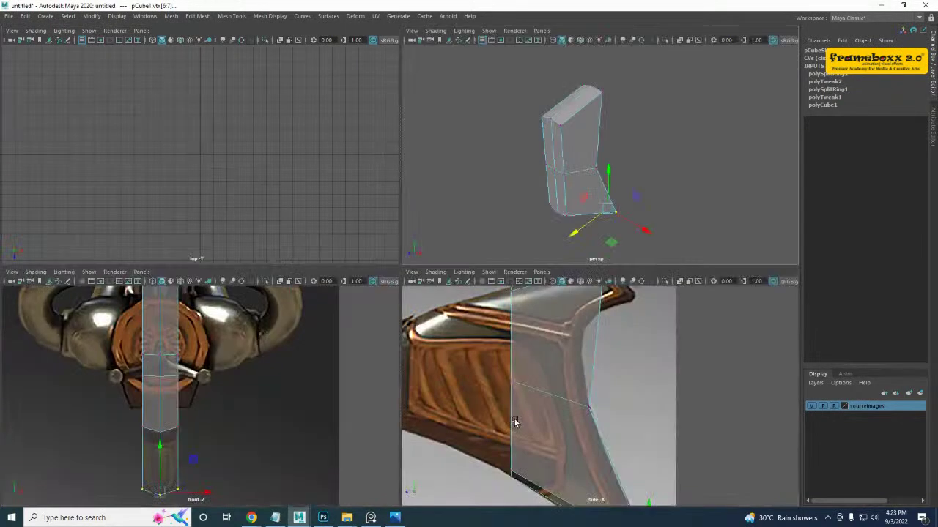
key(space)
- Insert one edge loop across the block's upper half and another across its lower half by splitting their edge rings
alt+middle_drag(382, 256, 375, 290)
right_drag(287, 219, 284, 188)
click(219, 205)
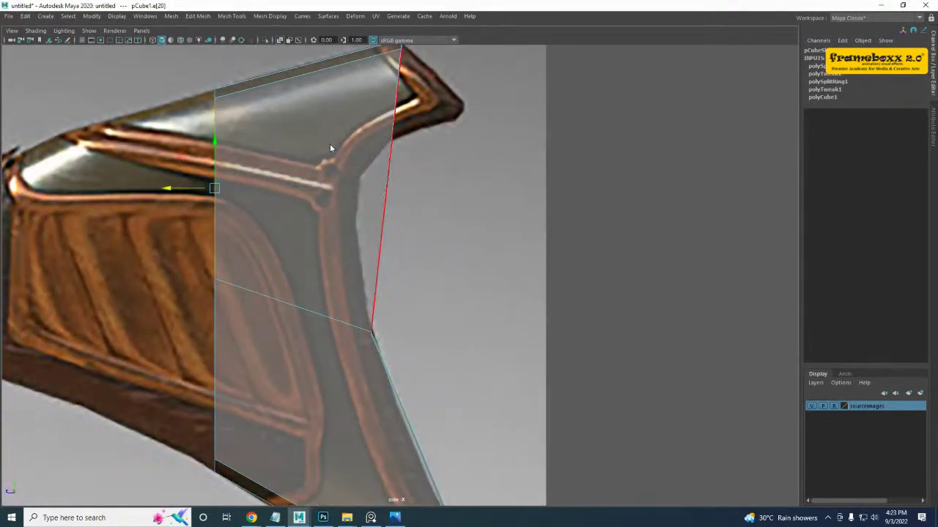
ctrl+right_drag(329, 145, 326, 188)
alt+middle_drag(322, 265, 293, 167)
click(194, 313)
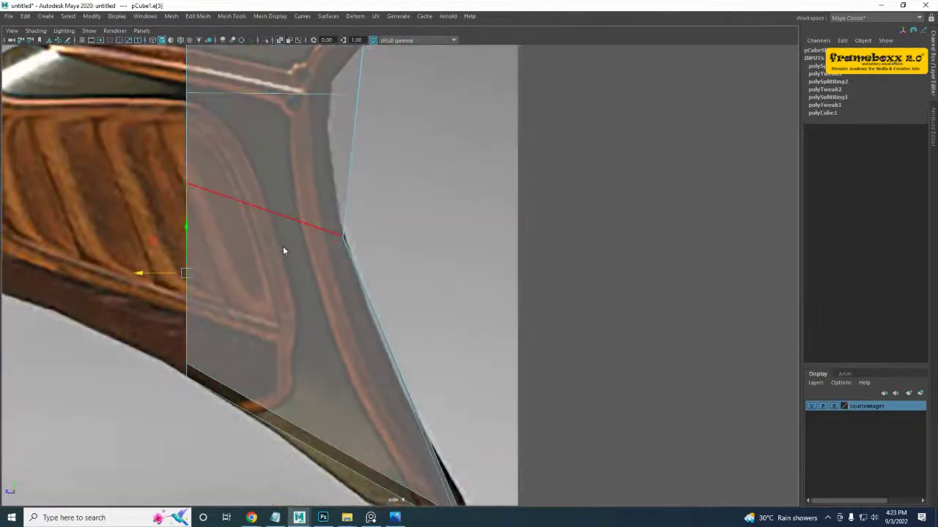
ctrl+right_drag(283, 248, 273, 290)
- Move the rear vertices of the two new loops onto the concave rear edge of the stock
alt+middle_drag(299, 251, 265, 203)
right_drag(327, 248, 254, 223)
drag(328, 289, 398, 375)
drag(327, 336, 320, 336)
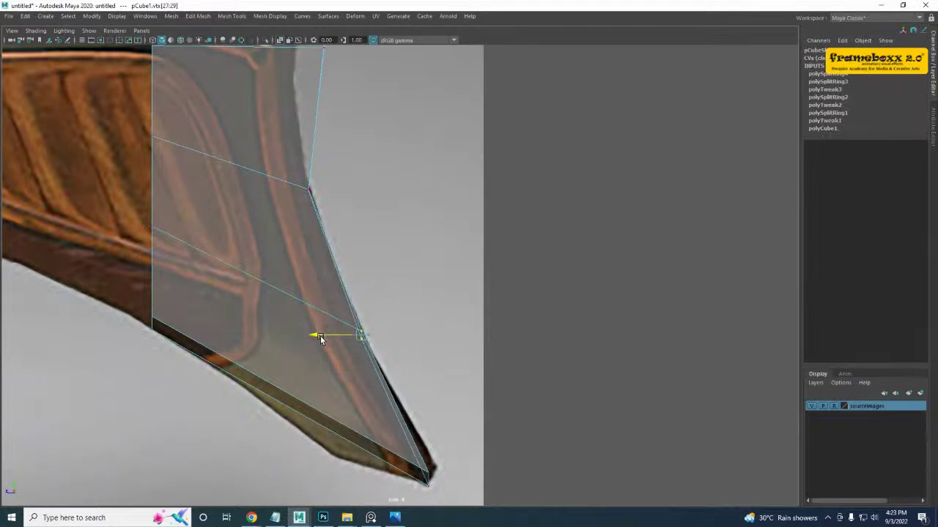
alt+middle_drag(310, 222, 321, 388)
drag(378, 238, 378, 239)
drag(300, 212, 269, 212)
- Insert an edge loop across the topmost section and pull its rear vertices back to the butt's upper rear tip
alt+middle_drag(305, 193, 319, 241)
right_drag(270, 207, 272, 139)
click(334, 204)
ctrl+right_drag(361, 174, 260, 188)
drag(319, 175, 427, 183)
- Nudge the rear bottom vertices against the lower tip of the butt
alt+middle_drag(362, 314, 325, 169)
alt+middle_drag(327, 366, 301, 274)
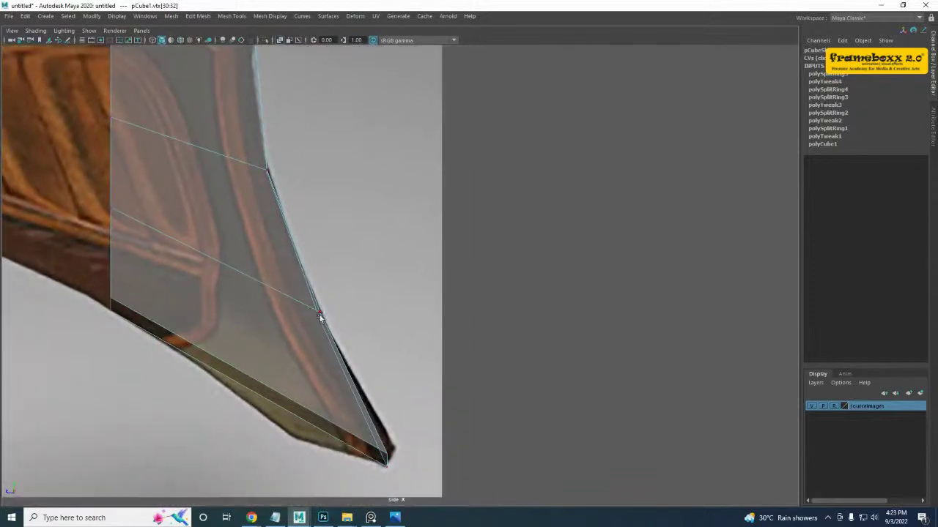
drag(394, 472, 395, 474)
drag(389, 457, 393, 445)
- Raise the top loop's front vertices slightly and lift the rear vertices of the loop below it
alt+middle_drag(222, 138, 233, 358)
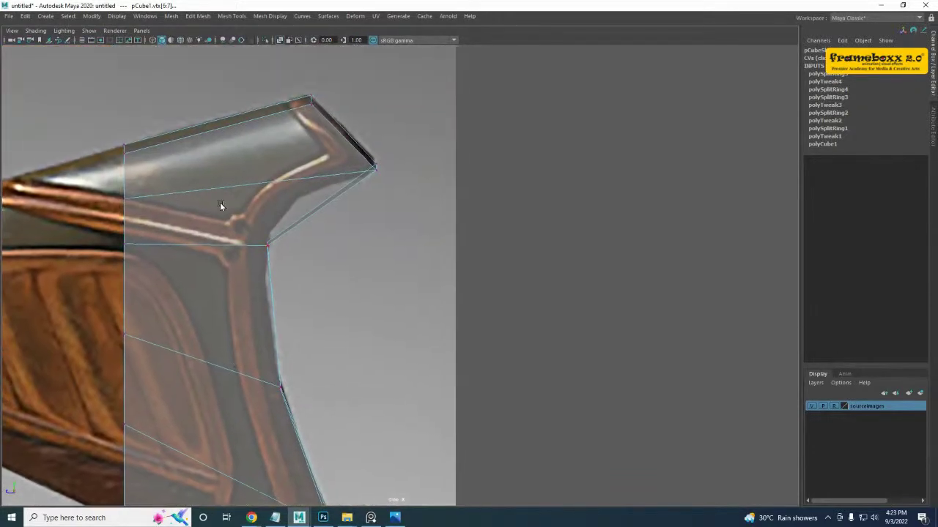
drag(122, 200, 131, 202)
drag(121, 148, 122, 145)
mouse_move(243, 229)
mouse_down()
mouse_move(276, 251)
mouse_move(259, 236)
mouse_up()
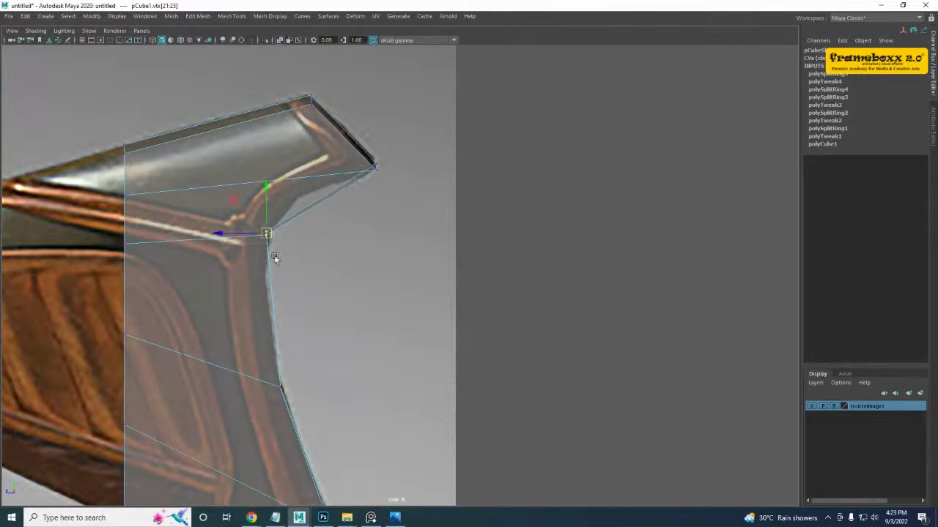
- Raise the middle loop's rear vertices along the curved edge and lower the front vertices of the loop beneath it
alt+middle_drag(274, 257, 268, 237)
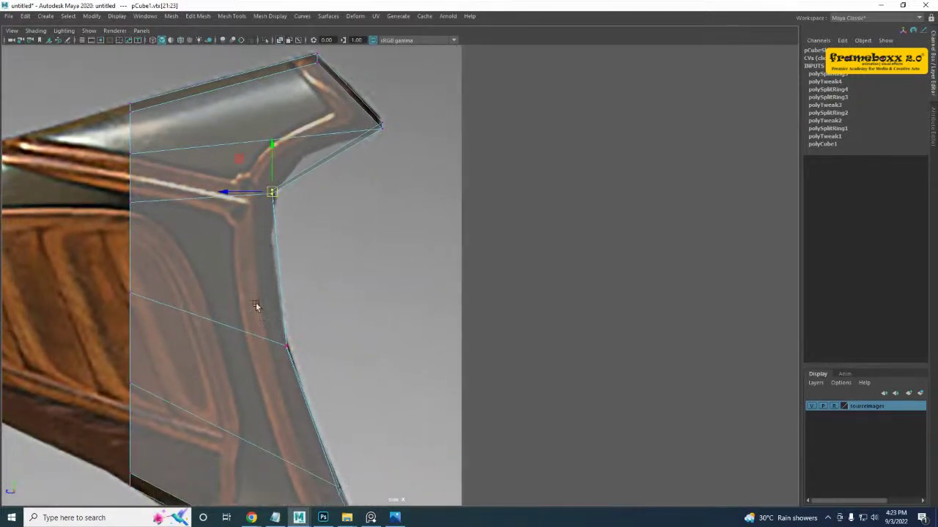
drag(256, 303, 279, 308)
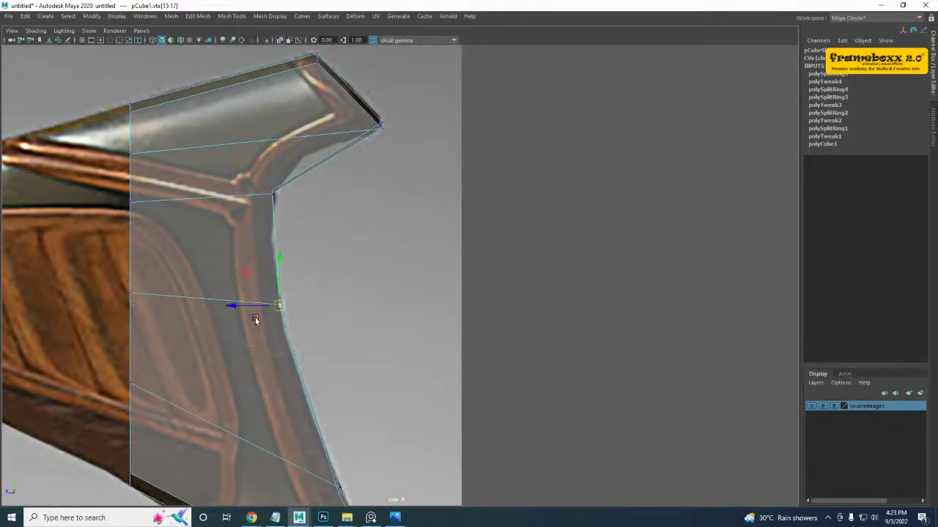
alt+middle_drag(253, 368, 261, 299)
drag(105, 308, 163, 336)
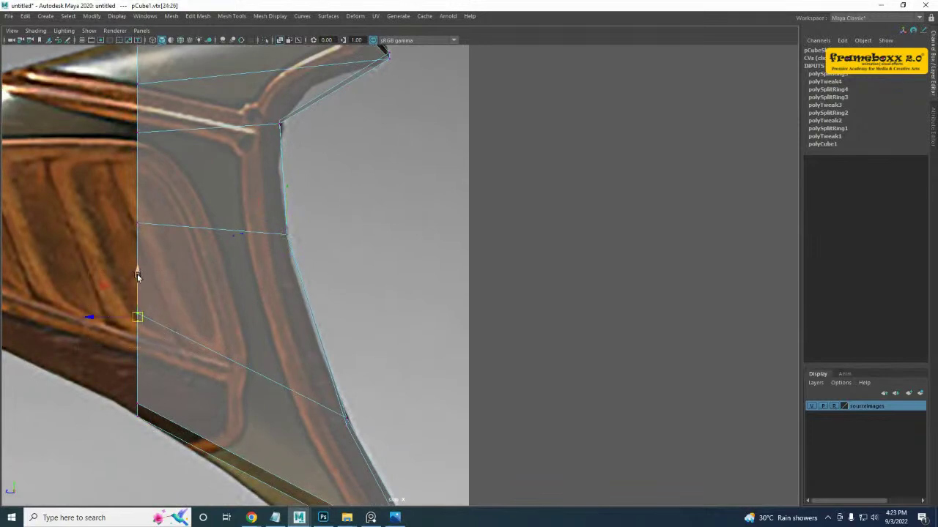
drag(138, 277, 138, 299)
- Insert an edge loop between the middle and lower loops and align its rear vertices with the stock's rear edge
alt+middle_drag(226, 328, 228, 318)
right_drag(251, 293, 251, 253)
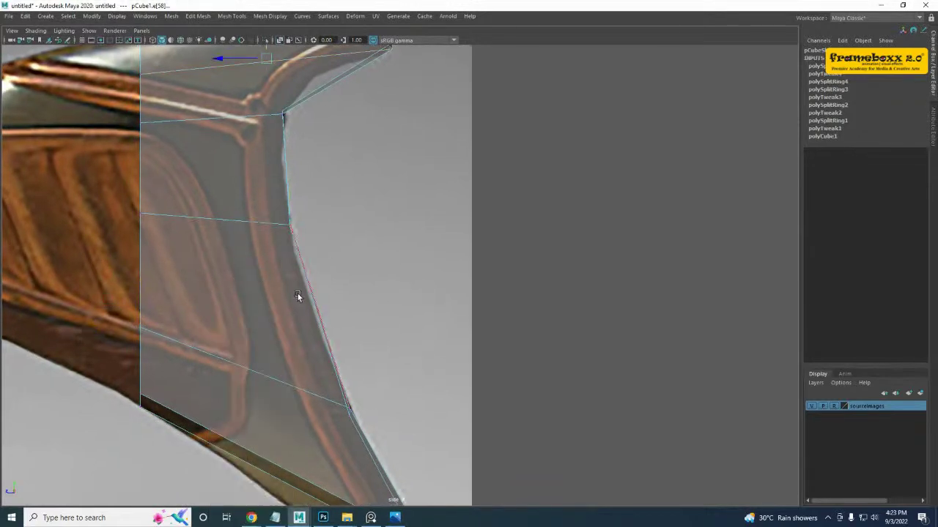
click(327, 343)
click(307, 291)
ctrl+right_drag(390, 250, 253, 275)
alt+middle_drag(295, 309, 296, 306)
right_drag(305, 247, 234, 258)
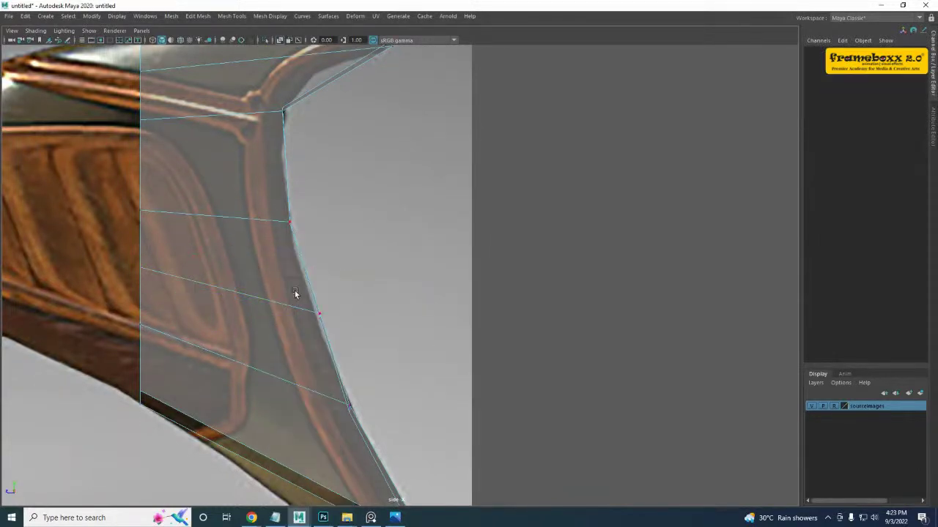
drag(295, 290, 359, 348)
drag(293, 317, 290, 317)
- Lower both the rear and front vertices of the loop at the inner corner beneath the upper tip
alt+middle_drag(287, 191, 284, 303)
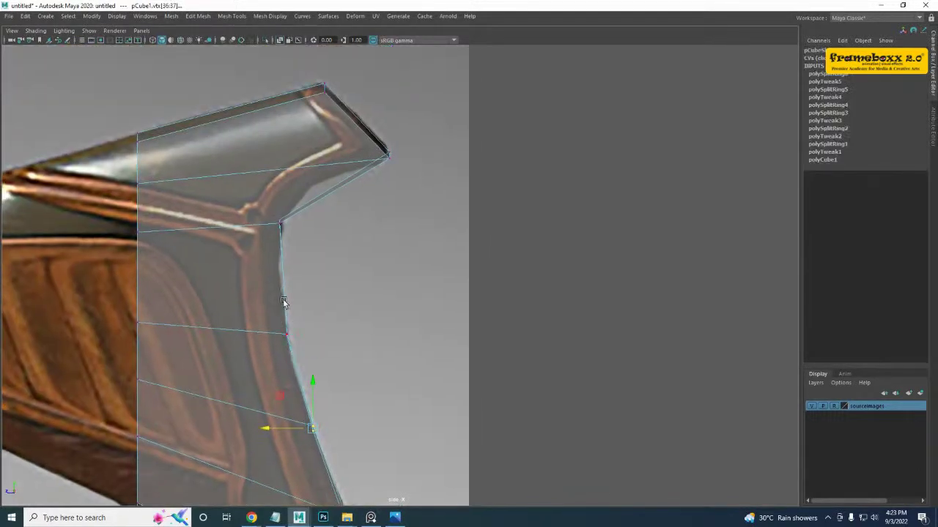
drag(299, 244, 299, 246)
drag(280, 224, 281, 254)
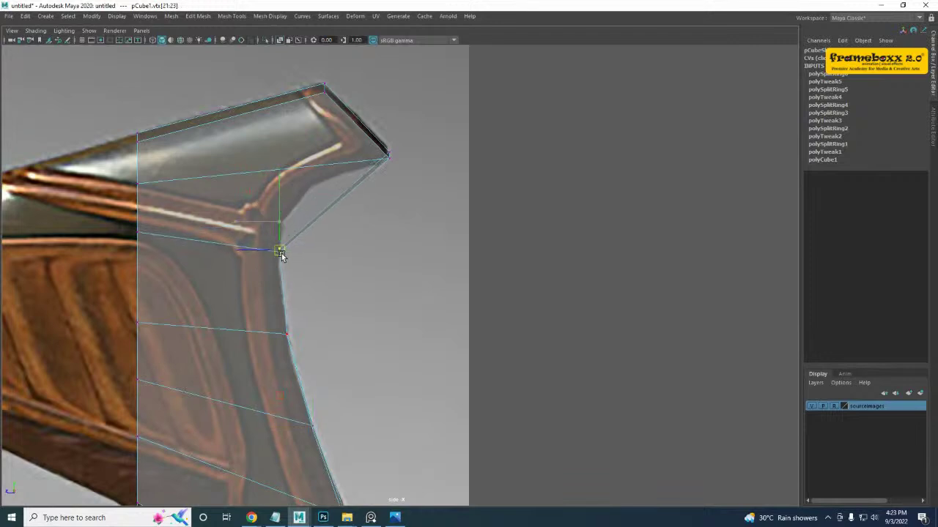
drag(91, 215, 172, 259)
drag(139, 185, 138, 194)
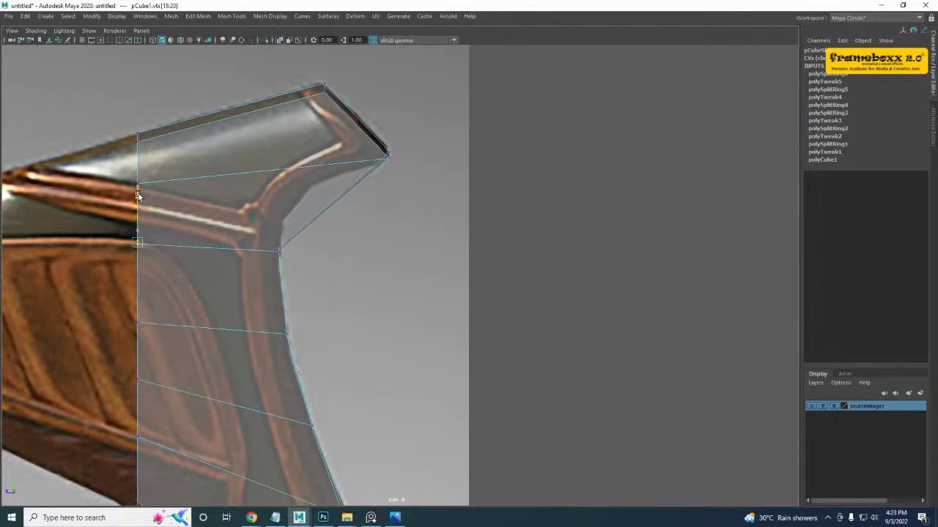
- Return to object mode and examine the side reference from the butt along the body to the barrel
scroll(316, 198, down, 2)
alt+middle_drag(222, 266, 325, 239)
right_drag(325, 238, 397, 154)
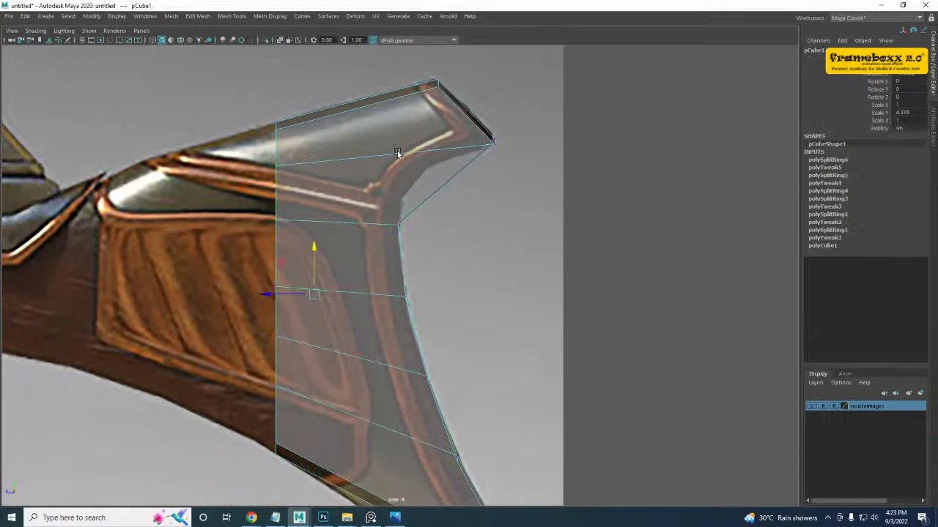
scroll(347, 289, down, 5)
alt+middle_drag(347, 289, 394, 246)
alt+middle_drag(336, 229, 583, 295)
scroll(504, 271, down, 2)
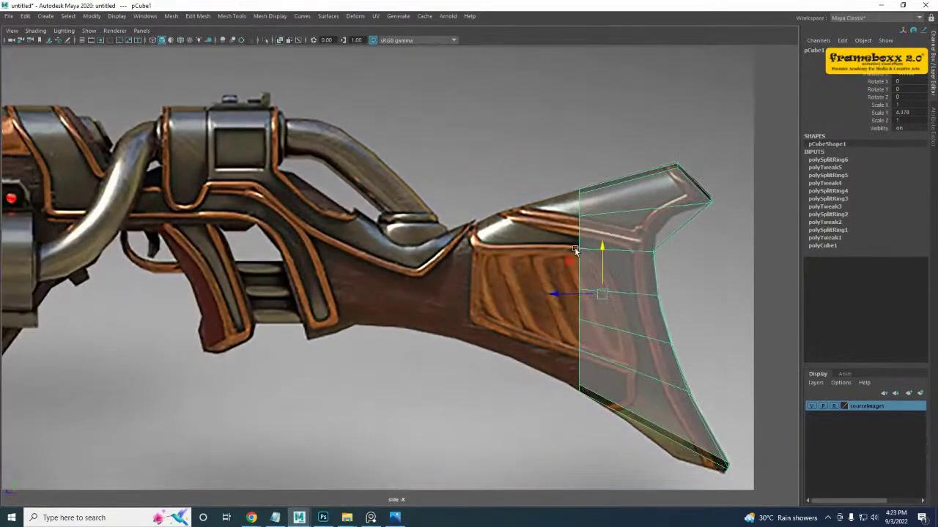
alt+middle_drag(325, 277, 392, 286)
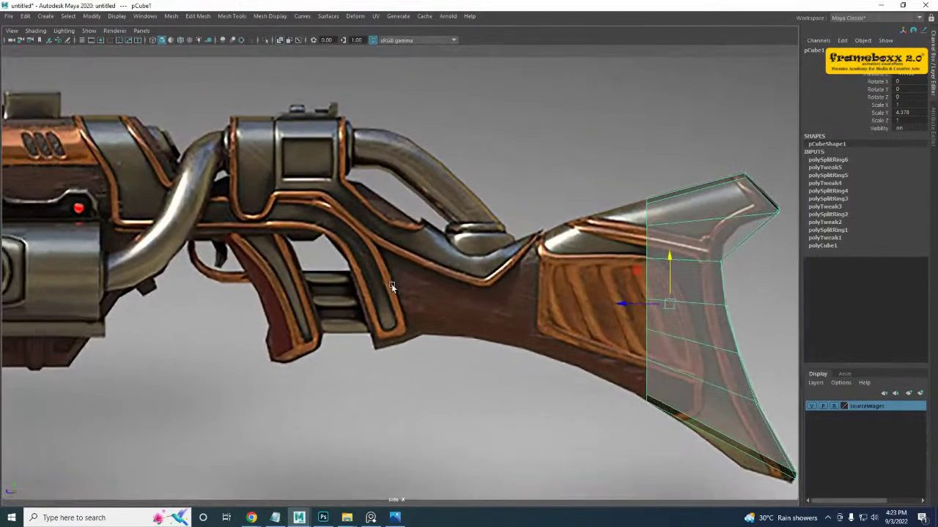
alt+middle_drag(503, 268, 760, 310)
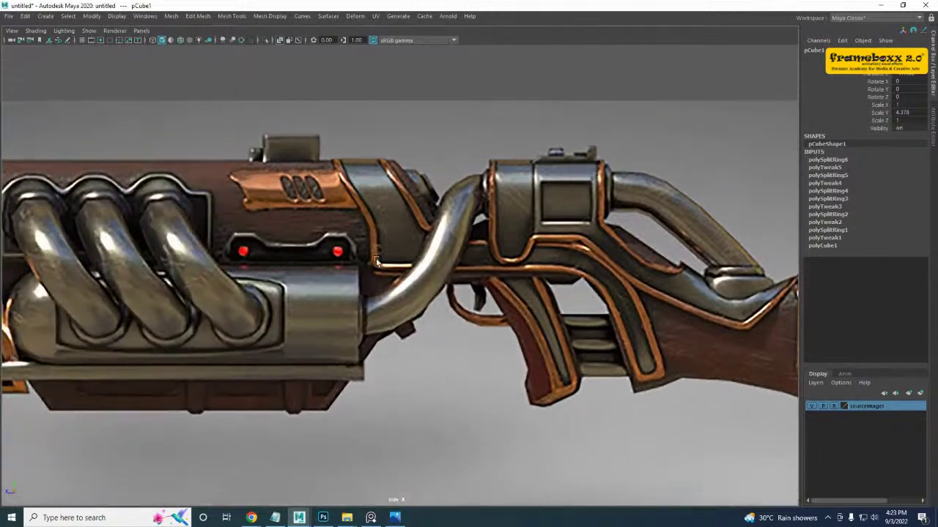
scroll(373, 256, down, 3)
alt+middle_drag(162, 236, 207, 232)
scroll(109, 217, down, 1)
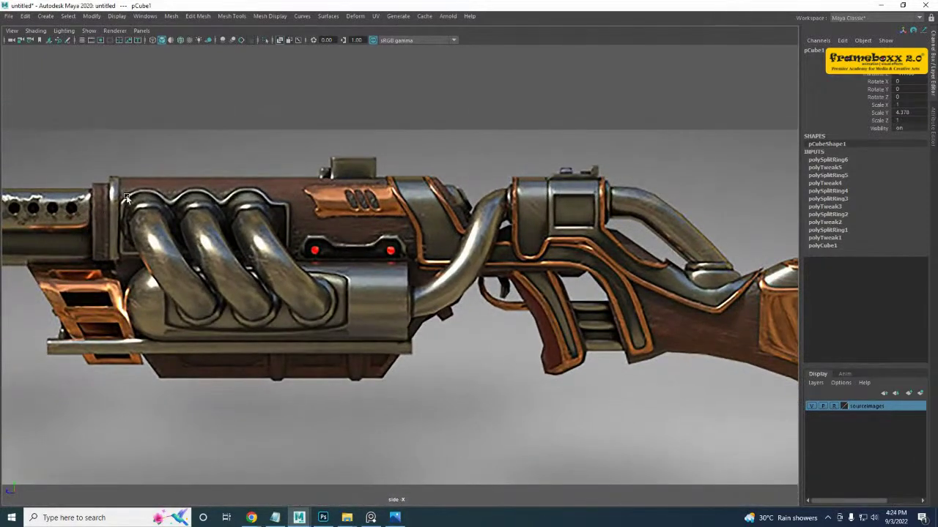
alt+middle_drag(116, 207, 149, 218)
scroll(747, 330, down, 2)
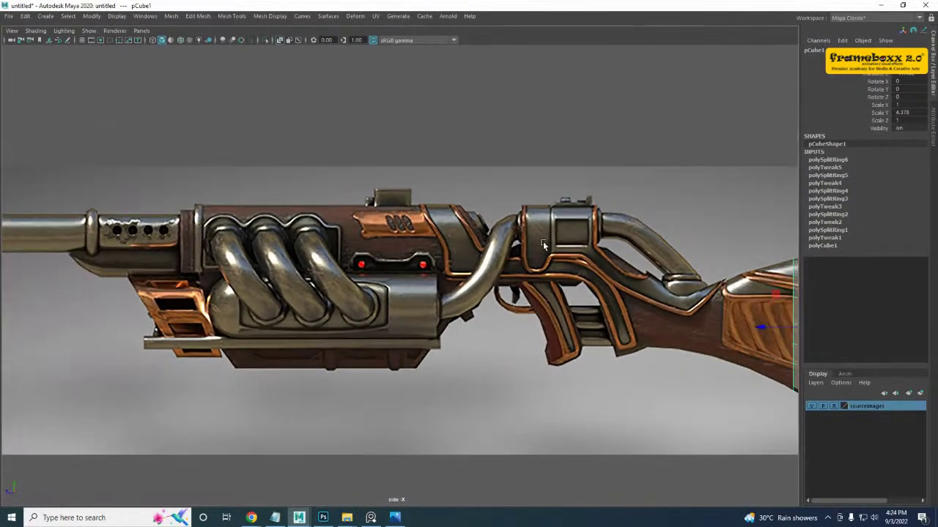
alt+middle_drag(776, 354, 444, 331)
scroll(513, 300, up, 3)
alt+middle_drag(572, 266, 349, 193)
right_drag(349, 194, 336, 219)
drag(304, 92, 384, 459)
key(space)
key(space)
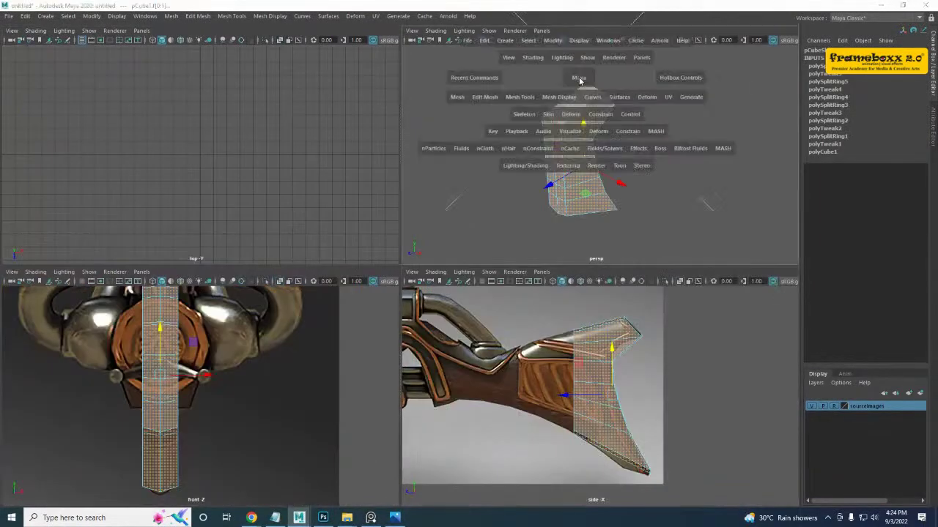
alt+drag(426, 233, 388, 235)
key(space)
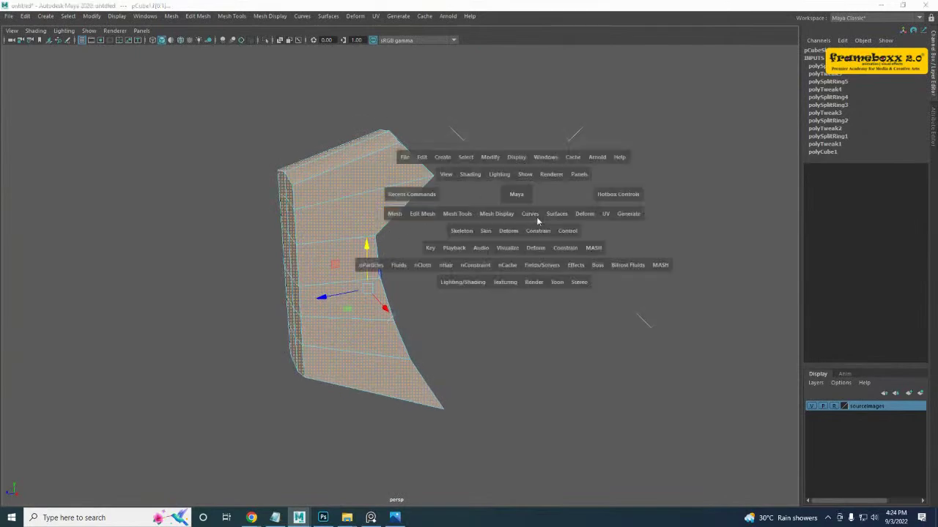
key(space)
alt+middle_drag(429, 314, 438, 322)
drag(319, 65, 383, 408)
ctrl+drag(535, 460, 394, 84)
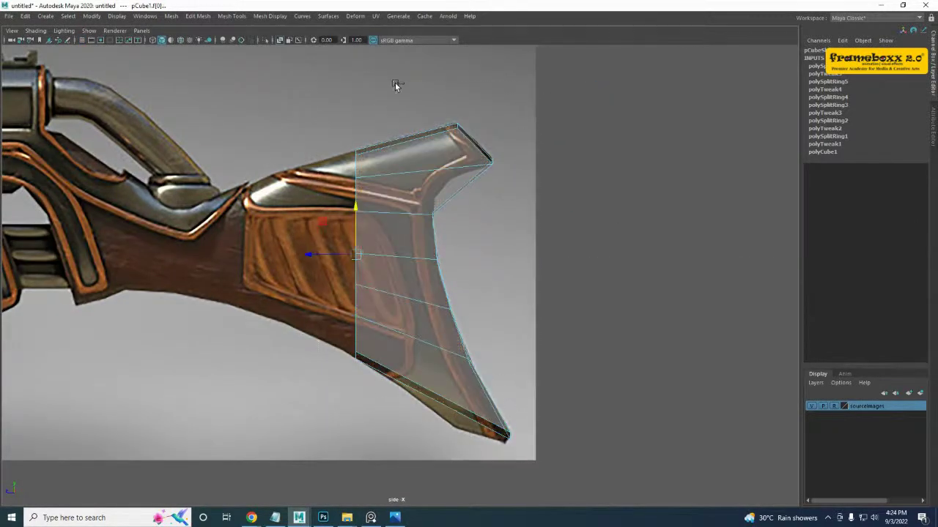
key(space)
key(space)
alt+drag(478, 190, 506, 200)
click(506, 200)
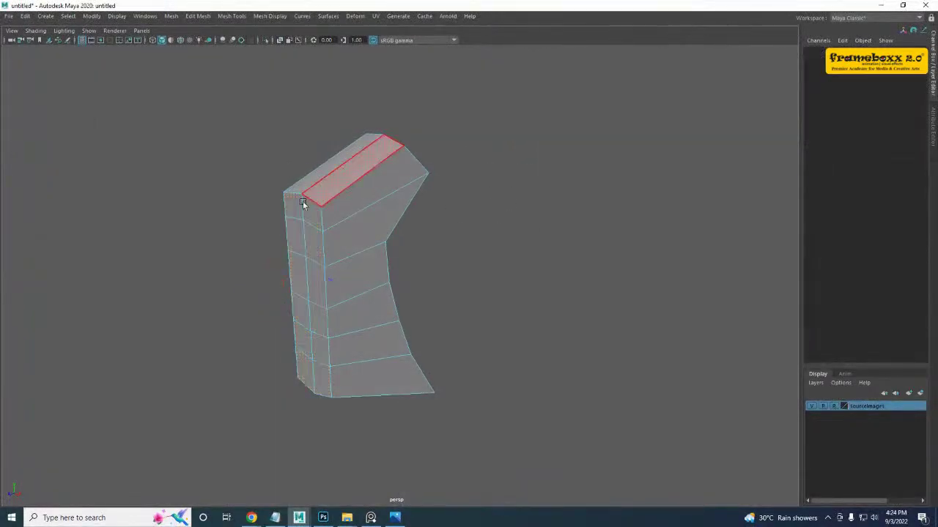
- Extrude all faces on the block's front end forward along the stock, past the ribbed wooden panel
click(291, 210)
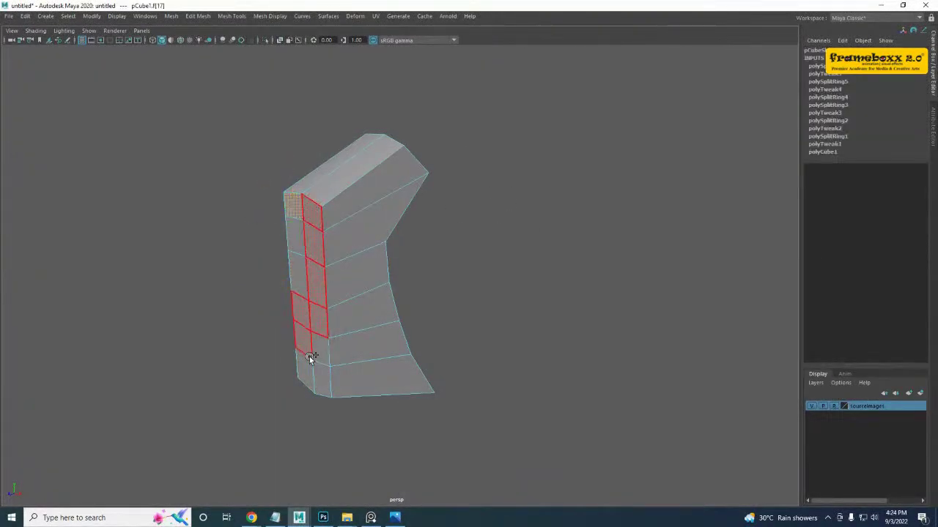
shift+double_click(293, 280)
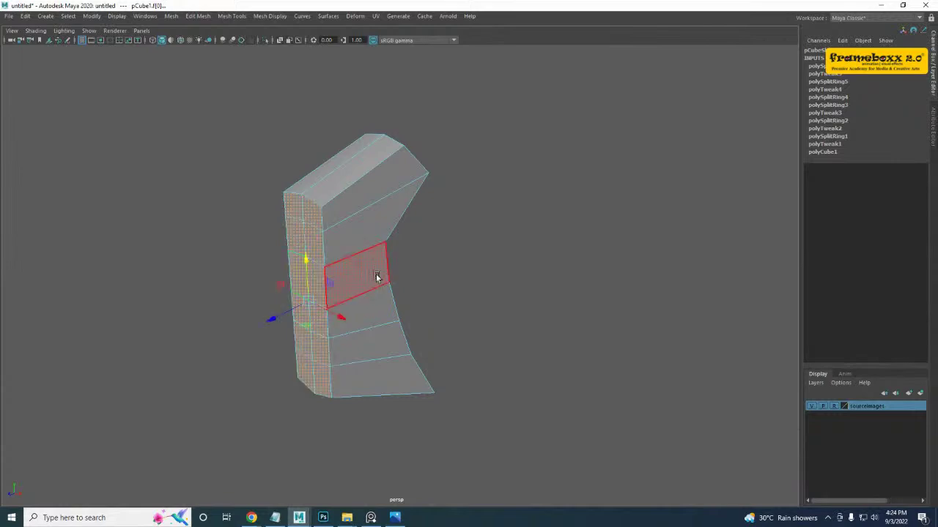
alt+drag(424, 264, 406, 256)
key(space)
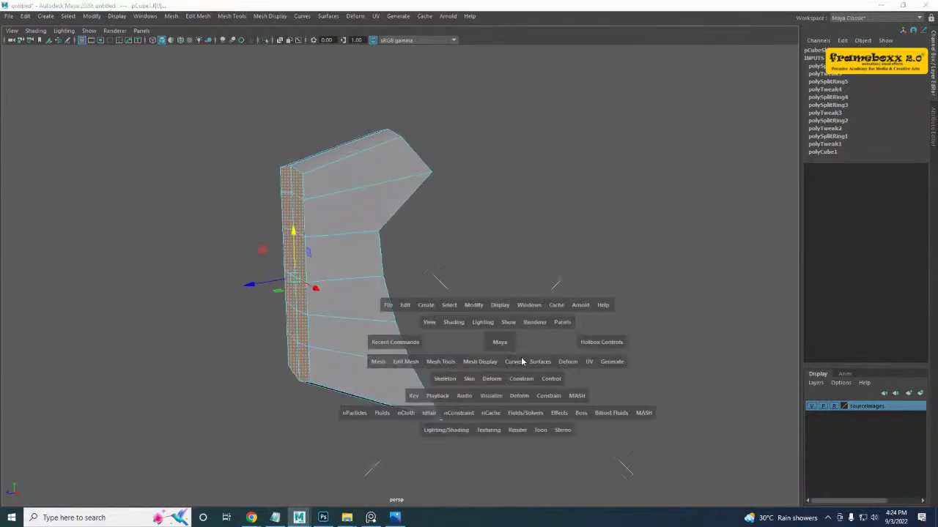
key(space)
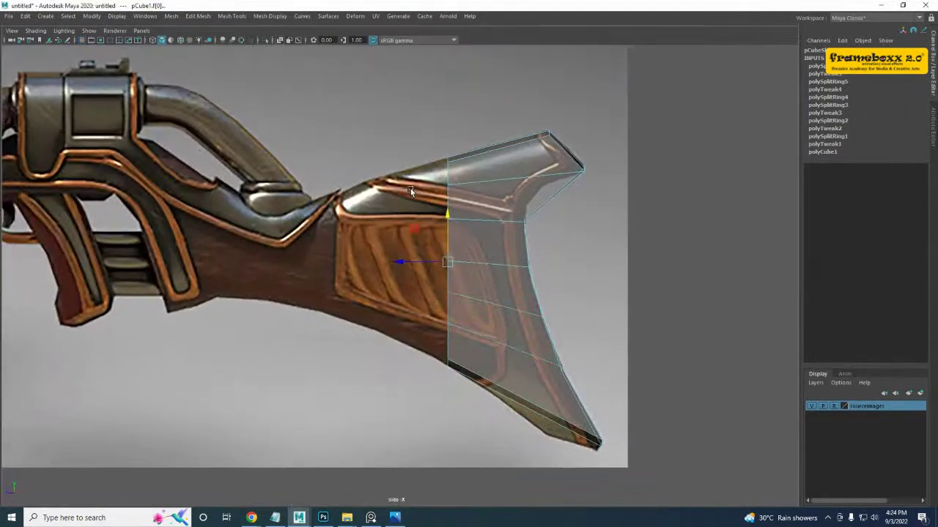
shift+right_click(410, 188)
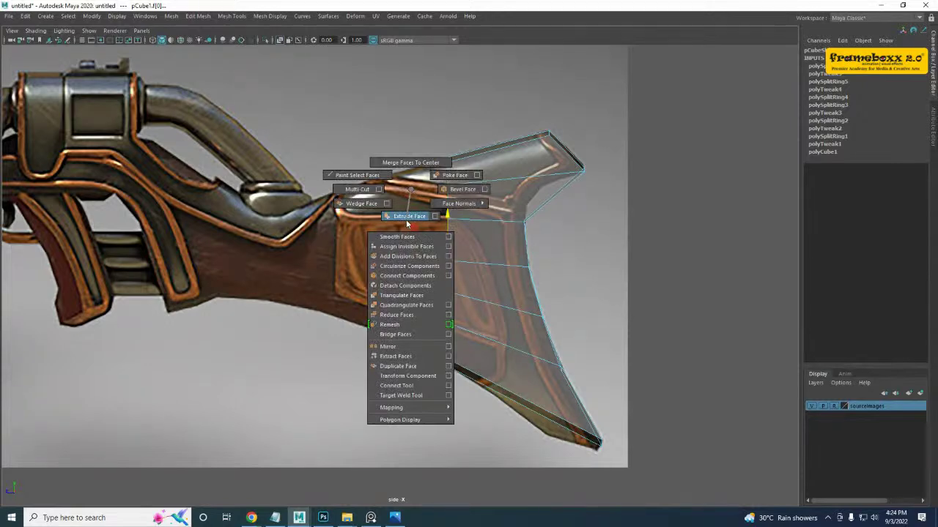
click(406, 217)
key(w)
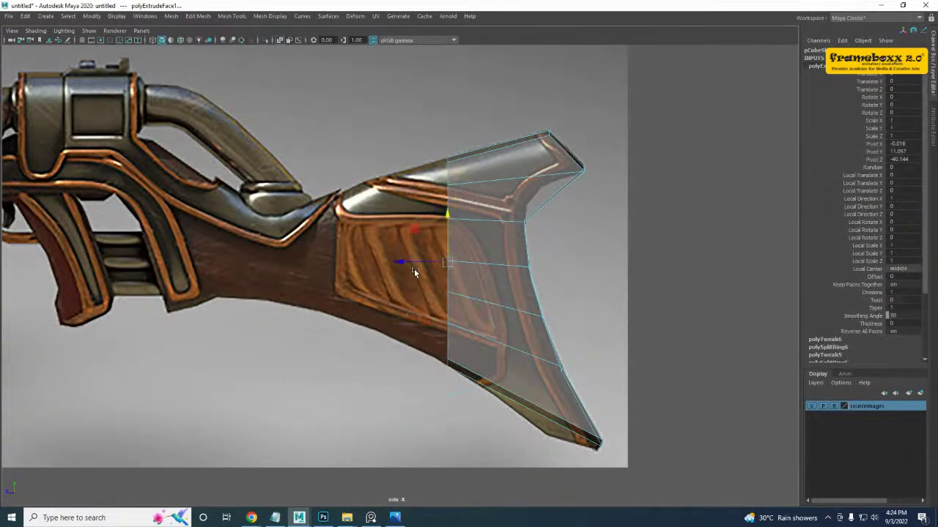
drag(408, 263, 235, 244)
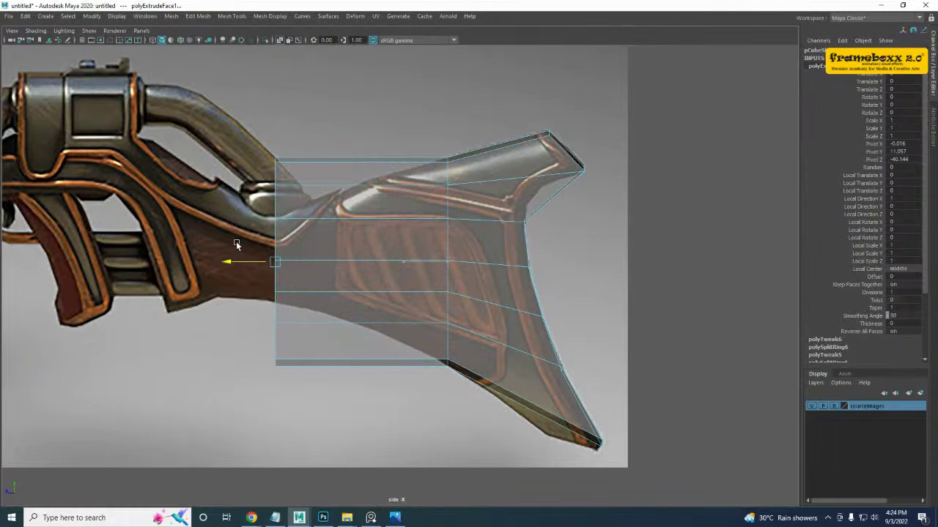
- Lower the upper rows of vertices at the extrusion's front end toward the narrower neck of the stock
scroll(272, 206, up, 3)
alt+middle_drag(262, 234, 320, 251)
right_drag(334, 214, 283, 210)
drag(258, 95, 321, 243)
drag(288, 131, 287, 164)
- Raise the lower rows of vertices at the extrusion's front end together toward the underside of the neck
alt+middle_drag(272, 324, 264, 286)
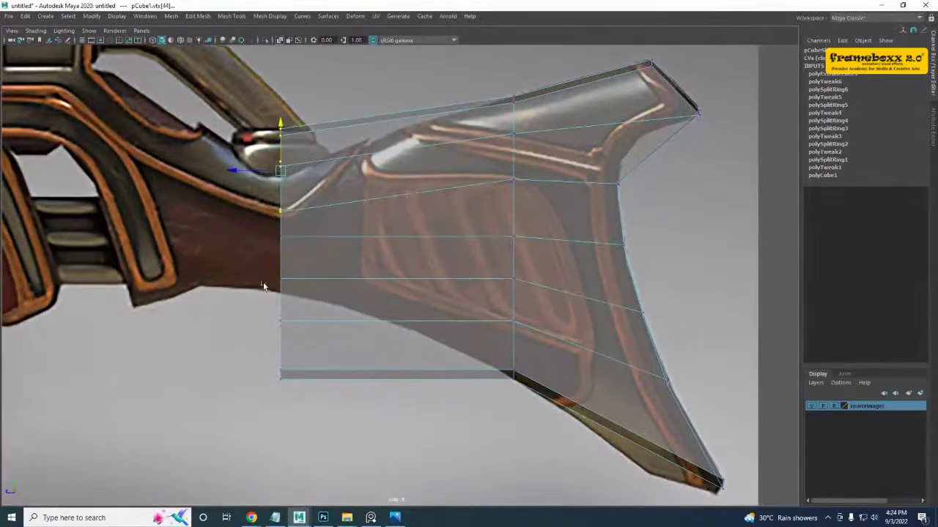
drag(345, 428, 345, 427)
mouse_move(279, 284)
mouse_down()
mouse_move(277, 249)
mouse_move(284, 267)
mouse_up()
- Raise the lowest vertex rows at the extrusion's front end until the bottom edge meets the underside of the neck
drag(255, 323, 339, 385)
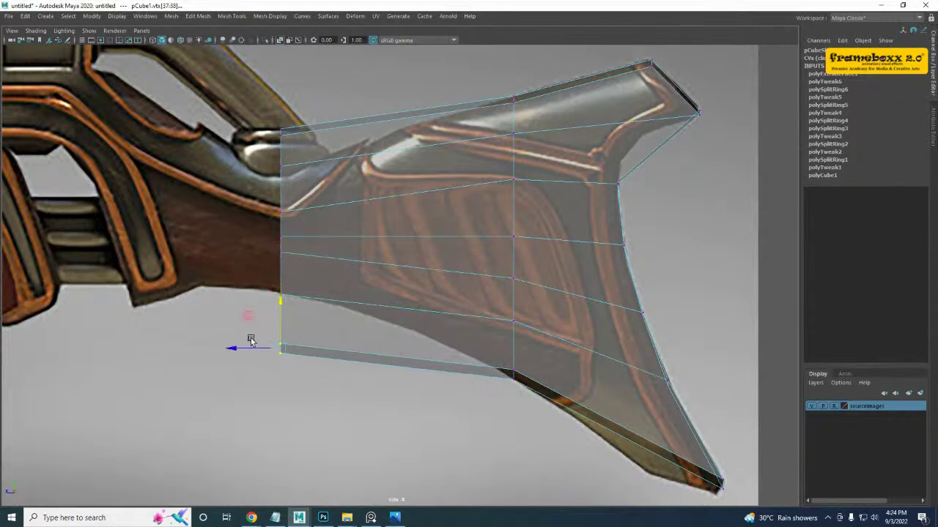
scroll(247, 342, up, 3)
drag(223, 337, 221, 290)
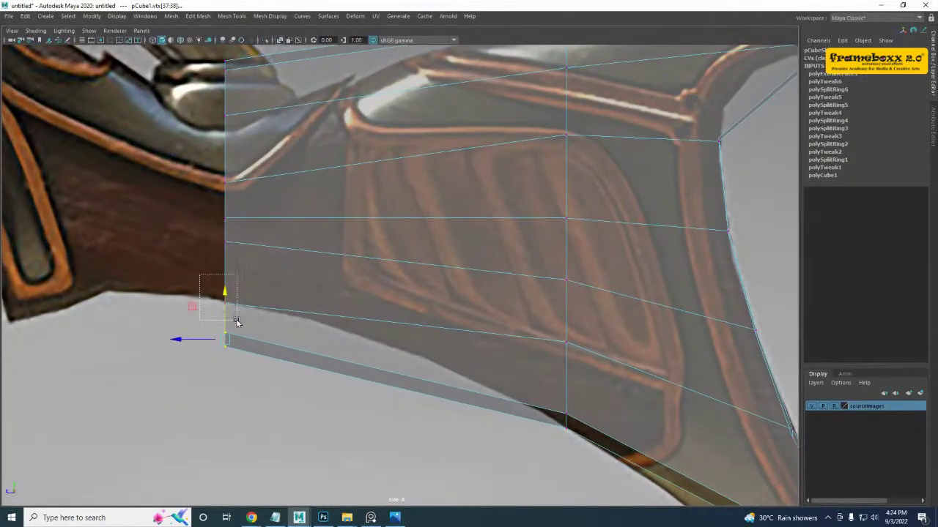
drag(236, 321, 237, 322)
drag(224, 272, 223, 245)
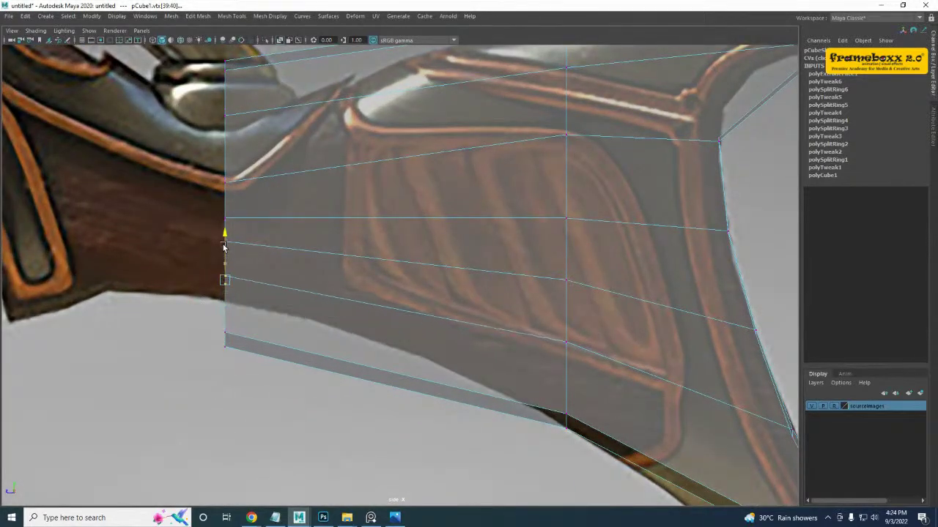
drag(265, 390, 266, 392)
drag(225, 297, 226, 259)
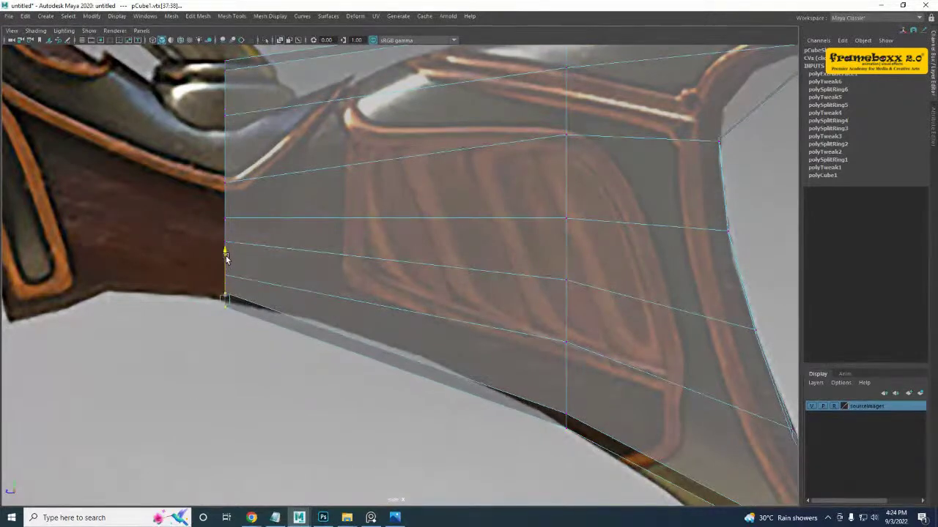
- Lower the top three vertex rows at the extrusion's front end to the upper contour of the neck
scroll(231, 260, up, 5)
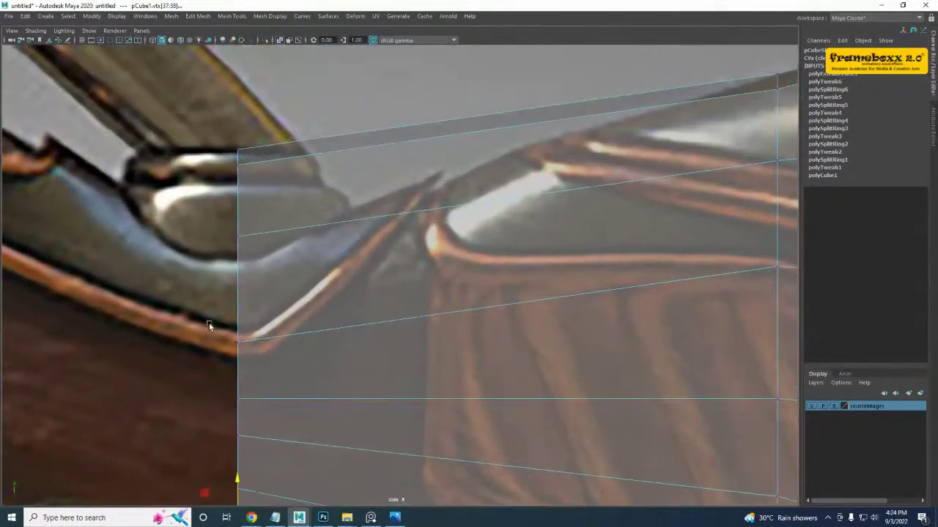
drag(237, 292, 238, 313)
alt+middle_drag(195, 216, 200, 288)
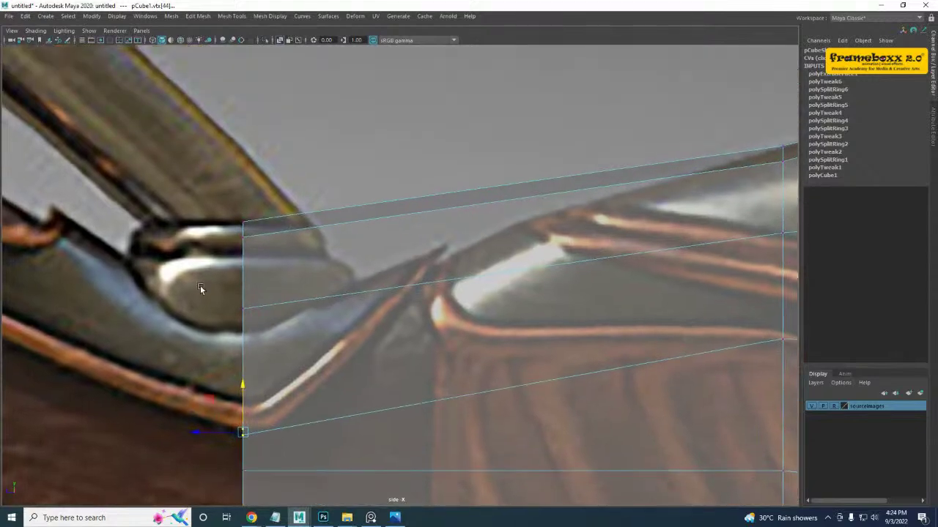
drag(243, 260, 244, 341)
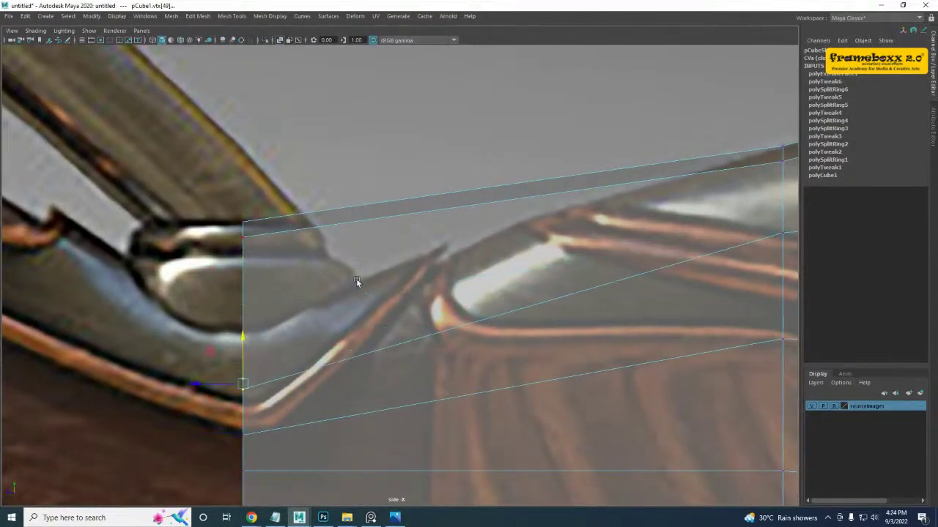
drag(284, 293, 285, 295)
drag(243, 196, 241, 304)
- Insert a vertical edge loop midway along the extruded section, across the ribbed wooden panel
scroll(362, 358, down, 8)
mouse_move(374, 365)
alt+middle_down()
mouse_move(326, 261)
mouse_move(322, 319)
mouse_move(359, 361)
alt+middle_up()
scroll(359, 362, up, 3)
right_drag(344, 249, 345, 241)
click(344, 221)
click(348, 207)
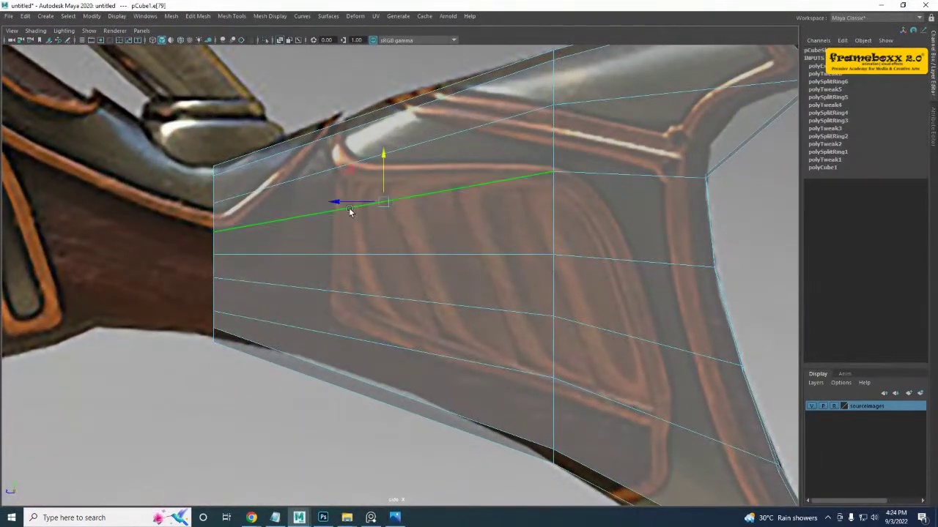
alt+middle_drag(339, 370, 318, 342)
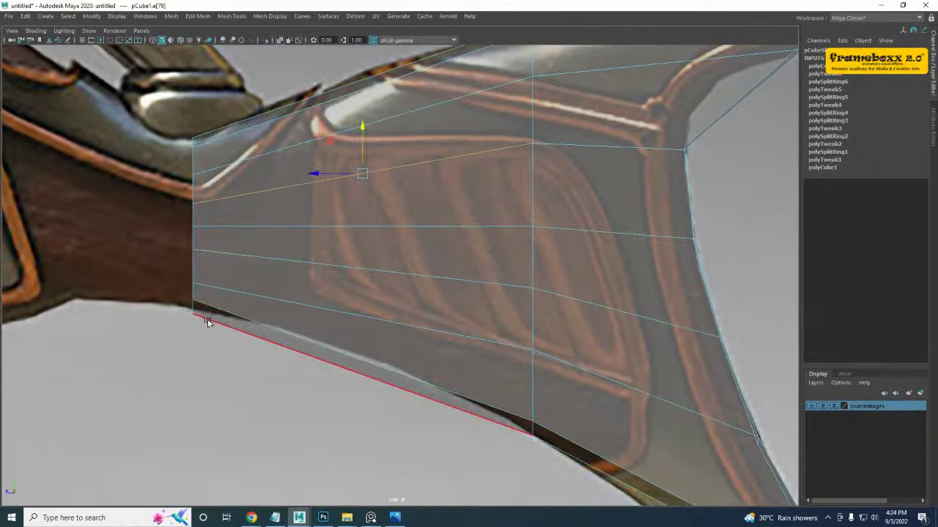
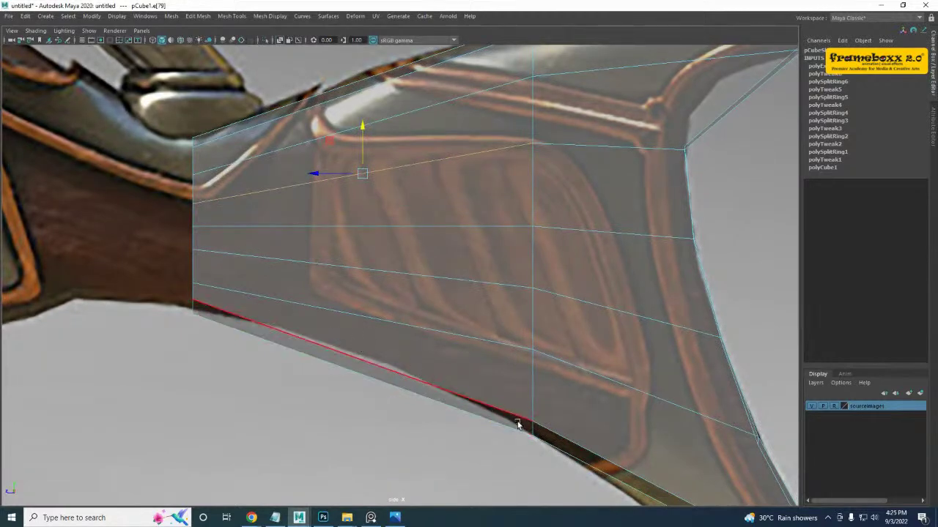
click(373, 366)
ctrl+right_drag(413, 223, 440, 260)
right_drag(360, 247, 294, 232)
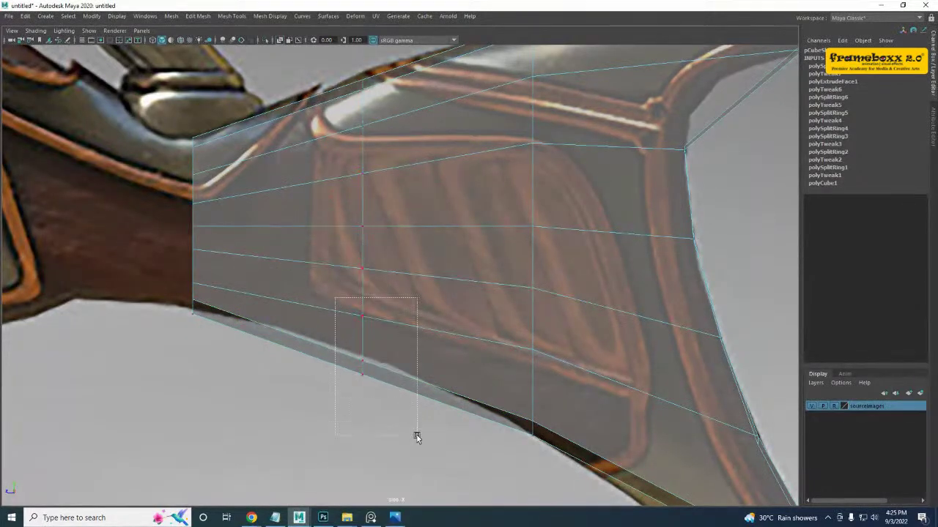
- Raise the new loop's lower vertices to the stock's curved underside and even out the neighbouring rows' spacing
drag(416, 435, 417, 436)
mouse_move(362, 310)
mouse_down()
mouse_move(363, 295)
mouse_move(378, 311)
mouse_up()
drag(362, 256, 362, 265)
alt+middle_drag(527, 324, 429, 285)
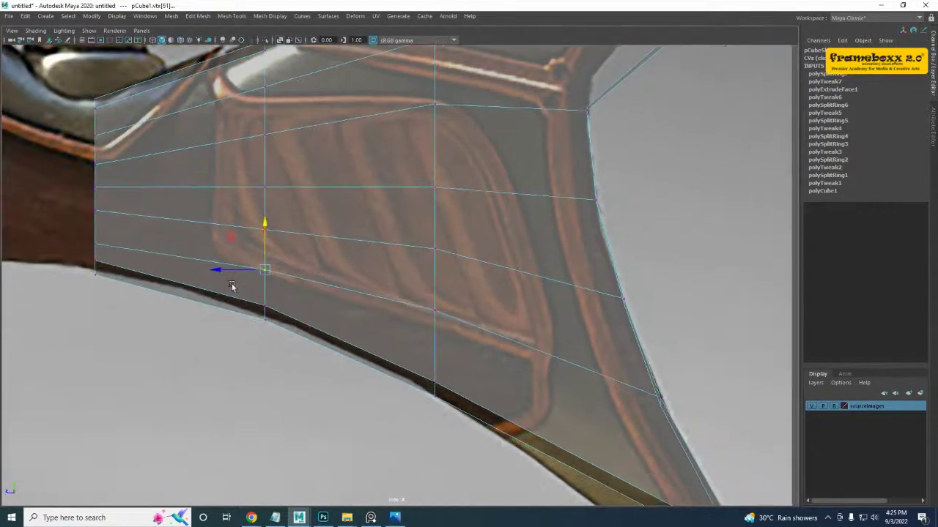
drag(464, 277, 464, 277)
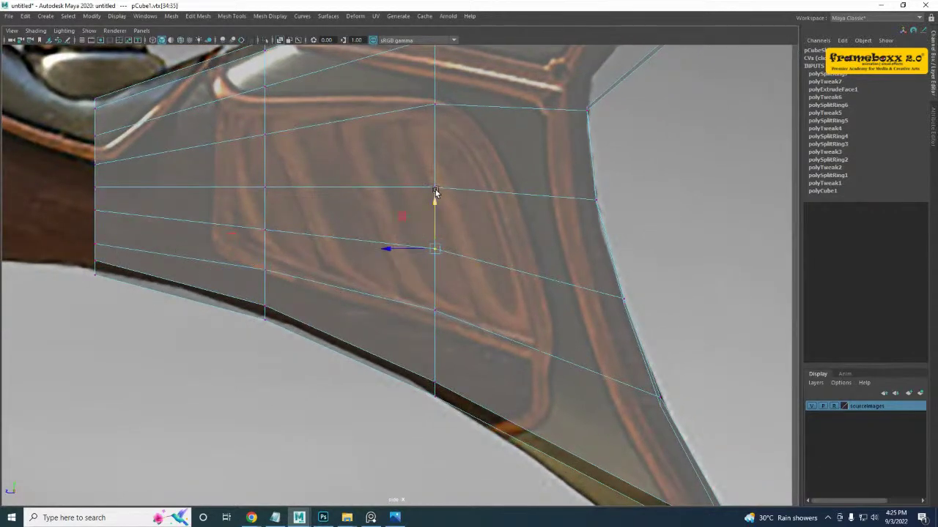
drag(435, 195, 435, 201)
- Try to shift a lower vertex of the new loop forward toward the ribbed panel's front corner
alt+middle_drag(413, 238, 420, 265)
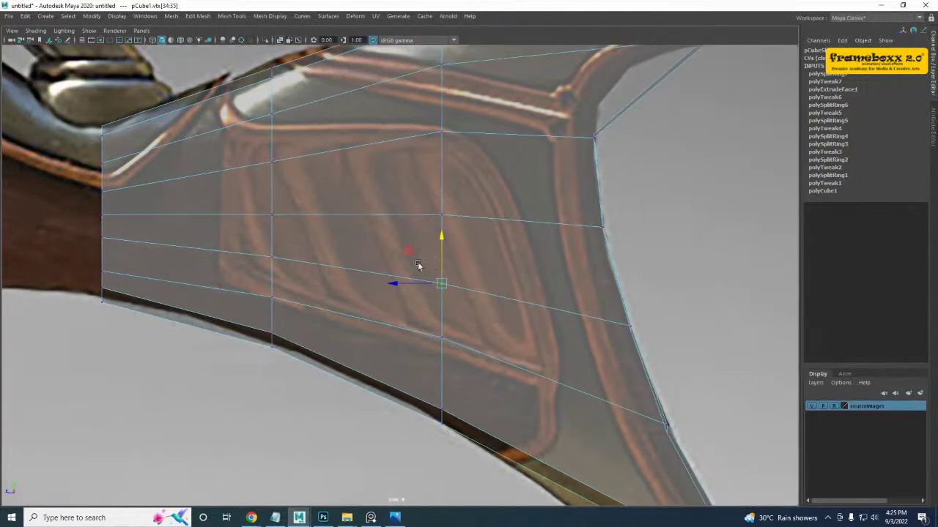
scroll(286, 340, up, 1)
alt+middle_drag(222, 329, 293, 348)
click(324, 315)
drag(290, 319, 242, 318)
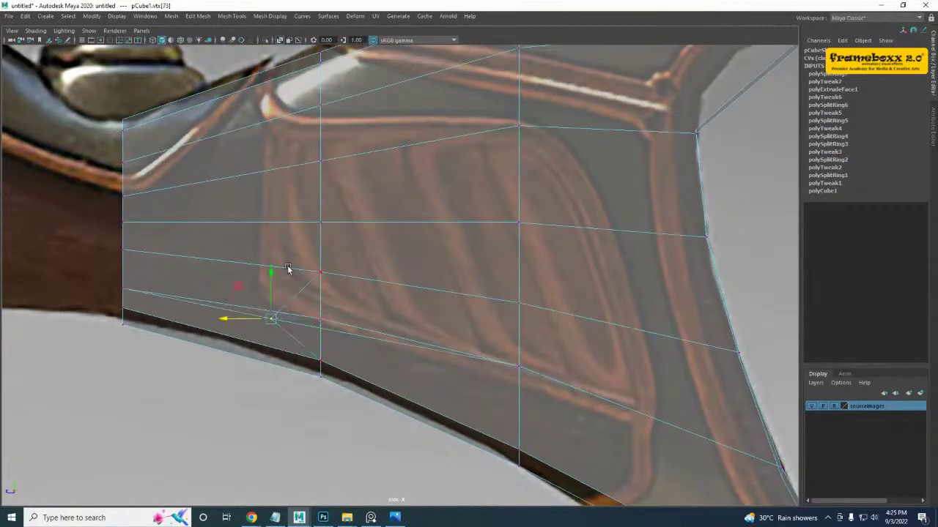
key(ctrl+z)
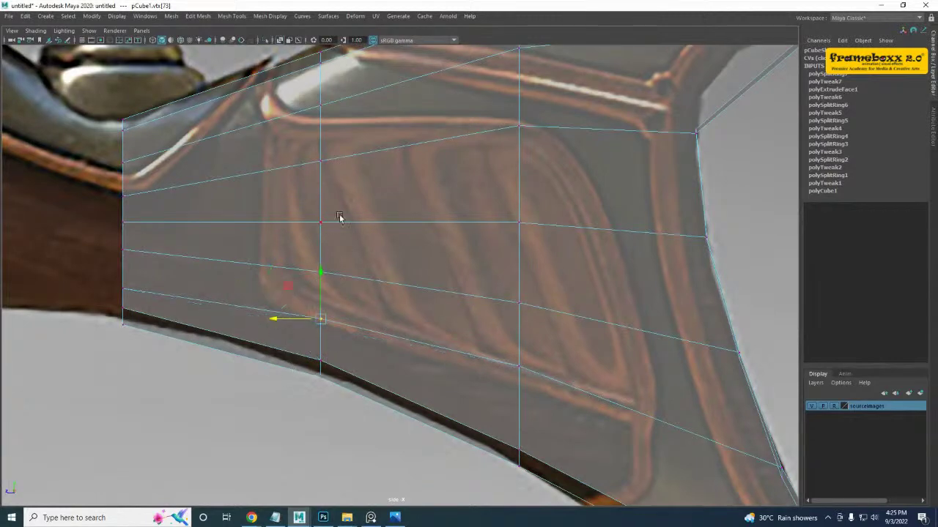
- Raise the lower vertex rows at the block's front end slightly to fit the neck's underside
alt+middle_drag(307, 190, 403, 194)
drag(199, 282, 235, 308)
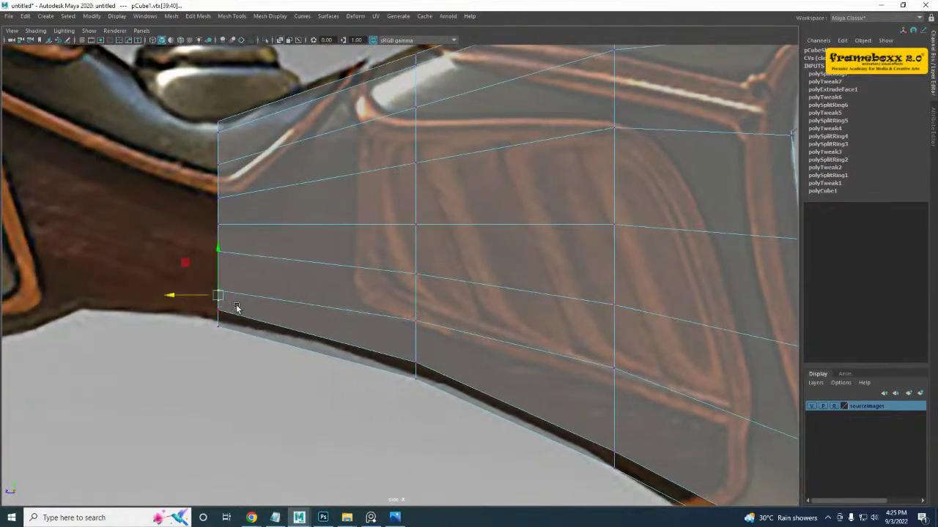
drag(216, 268, 217, 262)
drag(236, 344, 217, 285)
alt+middle_drag(316, 316, 342, 309)
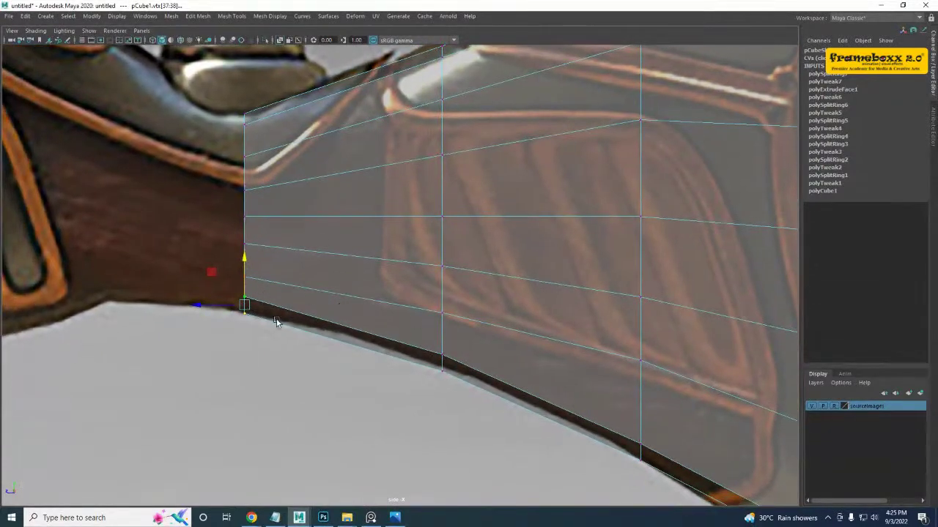
- Switch to face selection and examine the block's front end in the perspective view
alt+middle_drag(276, 322, 353, 369)
scroll(329, 242, up, 1)
alt+middle_drag(329, 243, 412, 244)
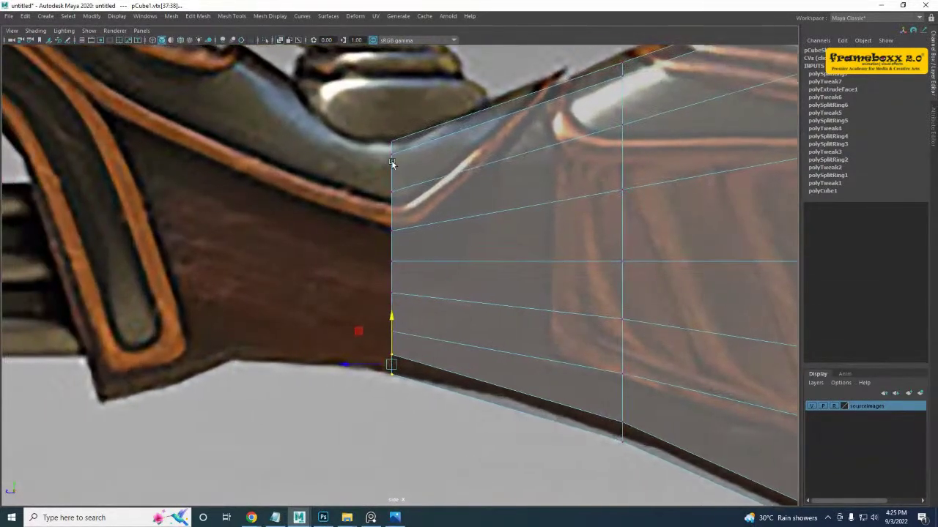
right_drag(402, 155, 402, 182)
key(space)
key(space)
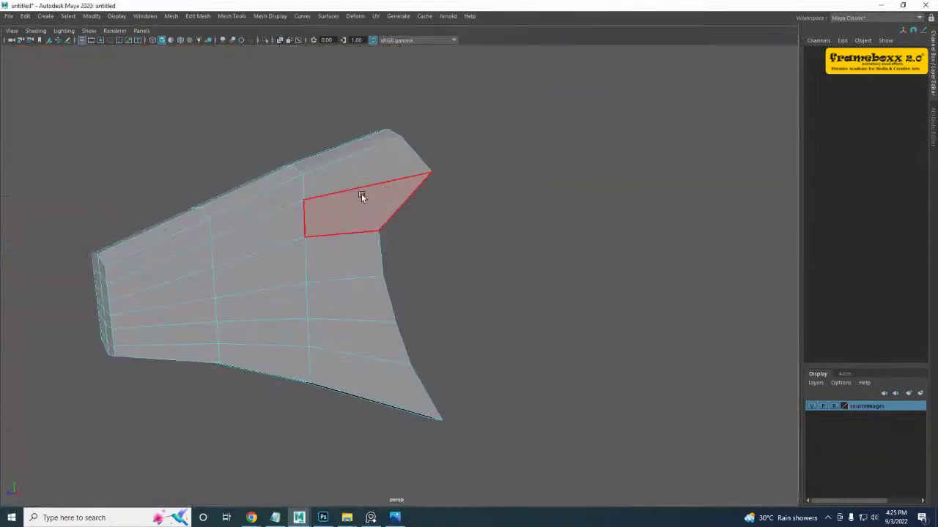
alt+drag(256, 187, 308, 220)
alt+middle_drag(307, 221, 315, 176)
alt+drag(319, 212, 295, 225)
scroll(253, 257, up, 1)
alt+middle_drag(221, 283, 344, 242)
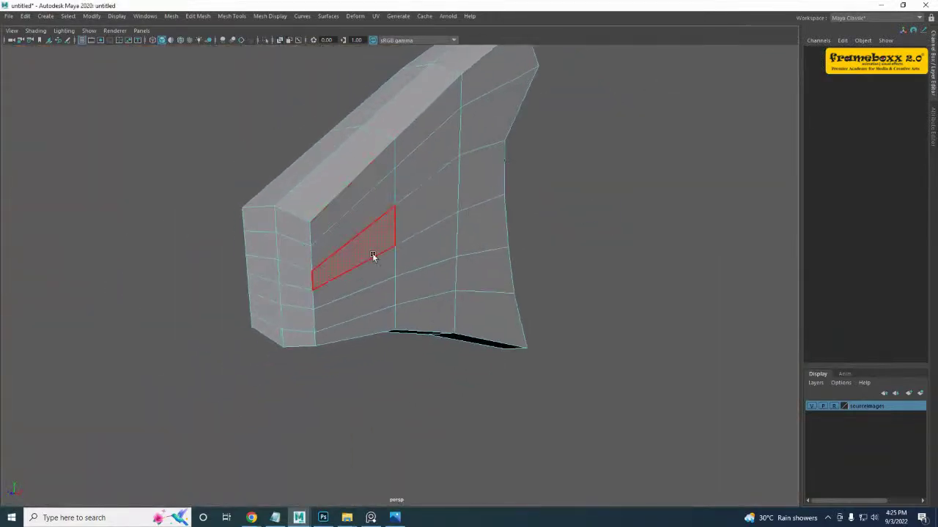
key(space)
key(space)
drag(339, 89, 559, 522)
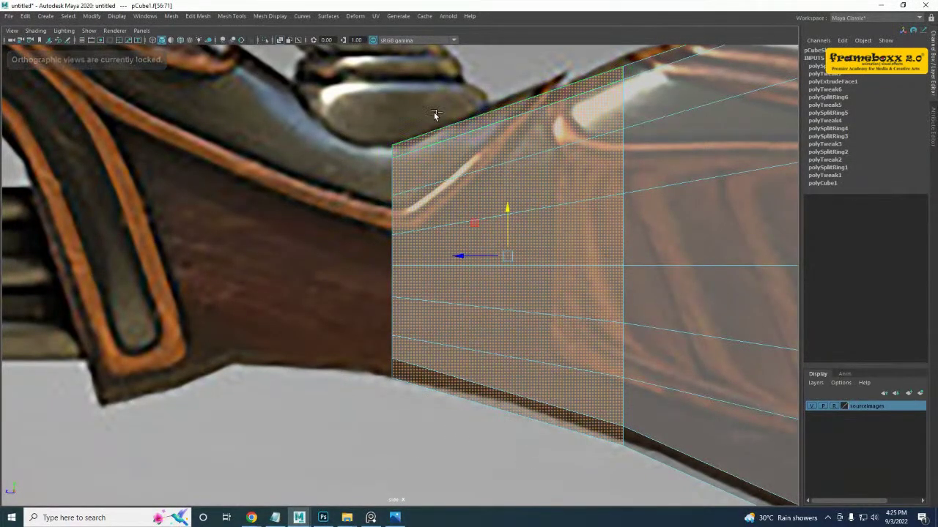
click(544, 485)
mouse_move(311, 205)
shift+right_down()
mouse_move(309, 236)
mouse_move(311, 205)
shift+right_up()
key(space)
key(space)
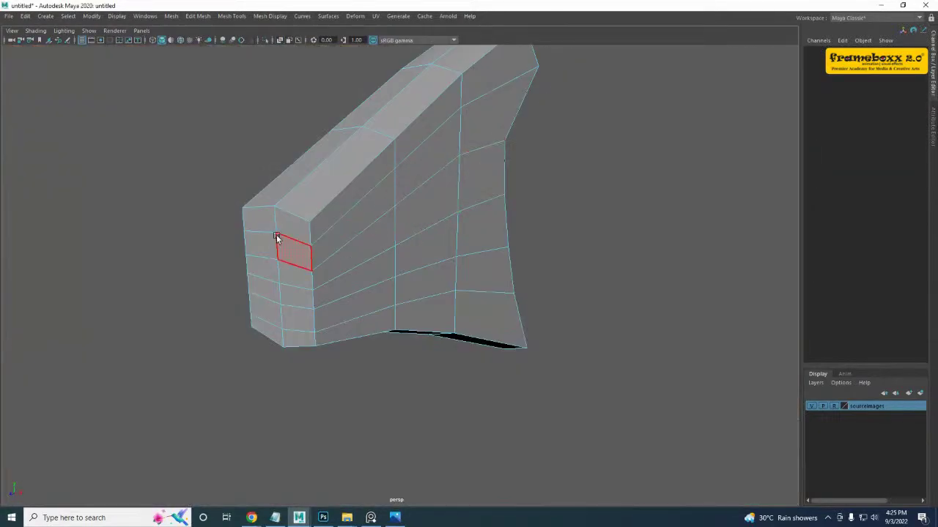
key(space)
key(space)
scroll(401, 278, down, 1)
key(space)
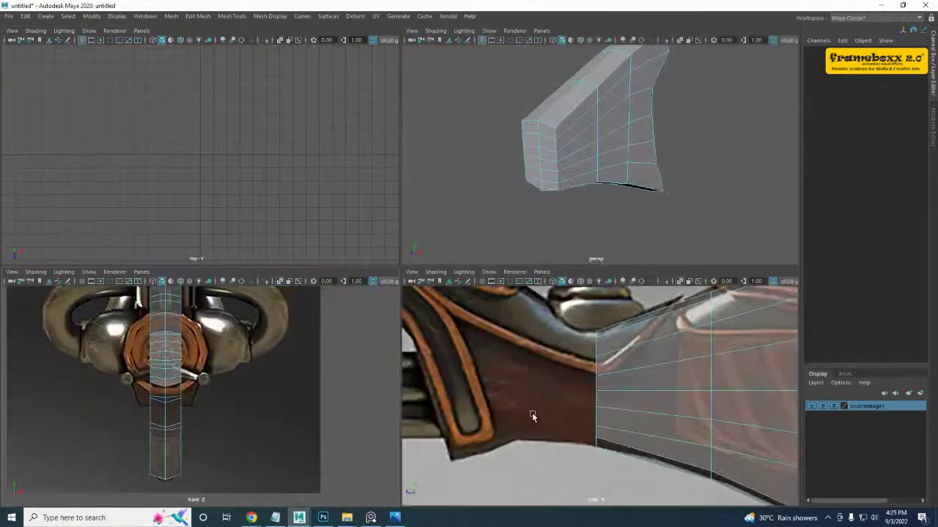
key(space)
- Select only the faces capping the block's front end and extrude them forward along the neck
drag(346, 128, 453, 414)
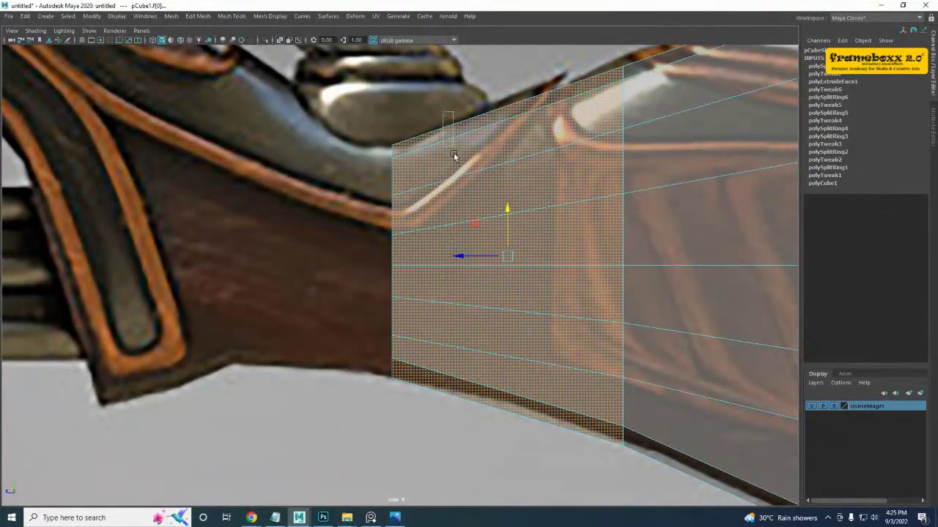
ctrl+drag(453, 155, 512, 455)
key(space)
key(space)
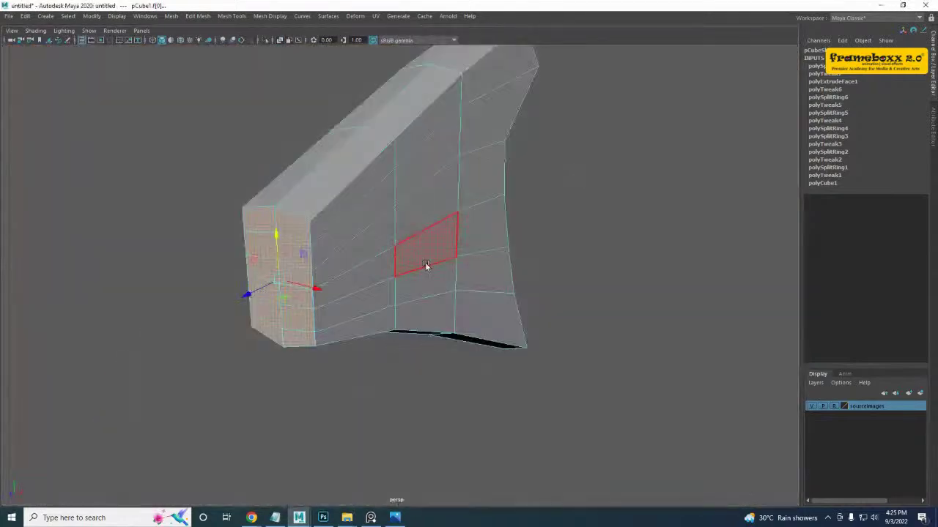
alt+drag(427, 265, 363, 292)
key(space)
key(space)
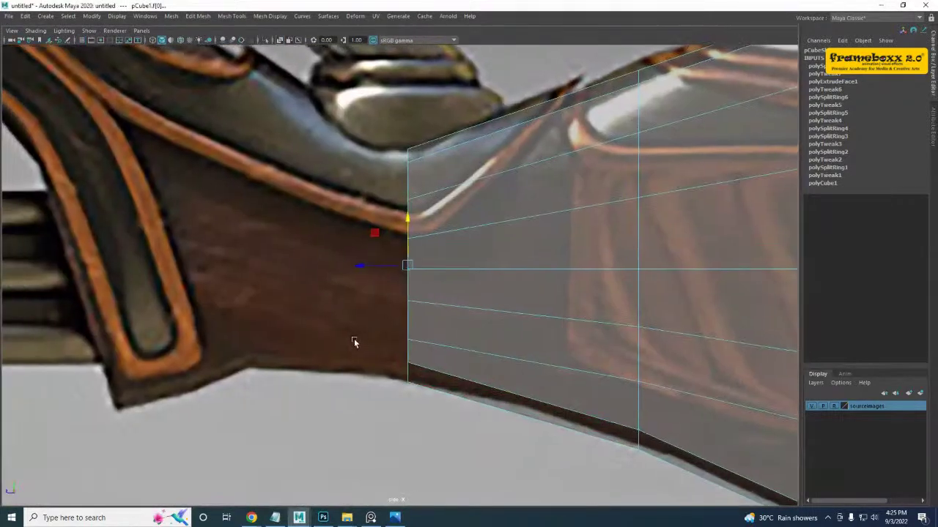
shift+right_drag(336, 235, 337, 265)
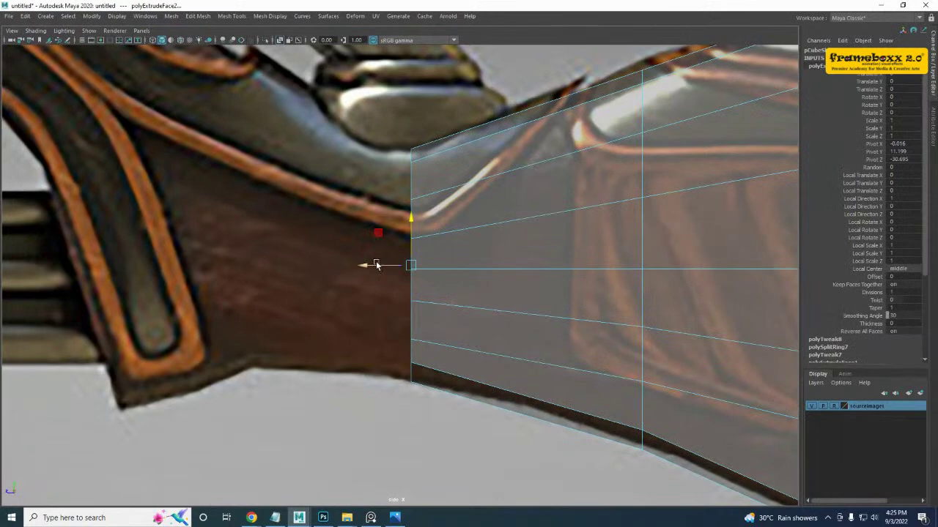
drag(371, 265, 267, 266)
alt+middle_drag(320, 221, 321, 252)
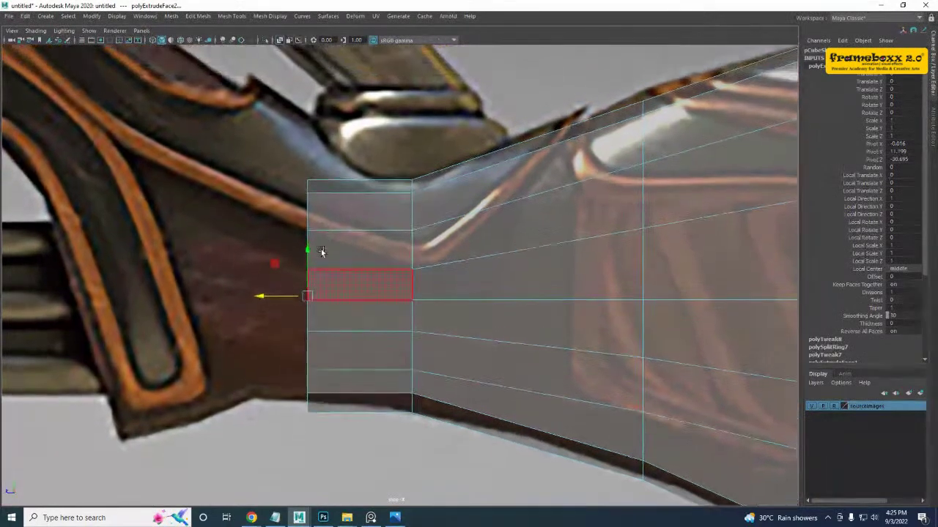
- Raise the upper vertex rows at the new extrusion's front end to follow the neck's rising upper contour
right_drag(345, 218, 304, 217)
drag(283, 130, 336, 249)
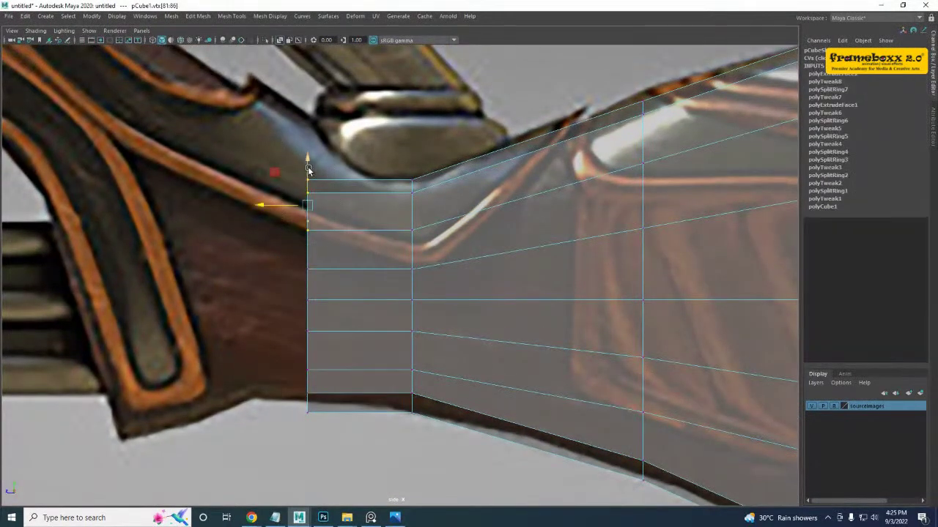
drag(308, 170, 307, 110)
- Raise the lower vertex rows at the new front end to the neck's underside and nudge the middle rows up
alt+middle_drag(299, 386, 301, 350)
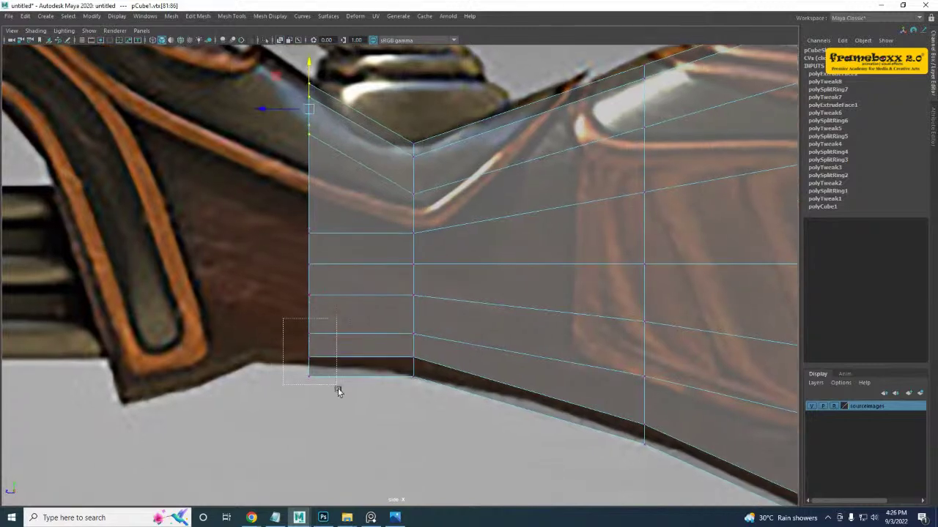
drag(336, 389, 337, 387)
drag(309, 311, 308, 297)
alt+middle_drag(319, 286, 332, 299)
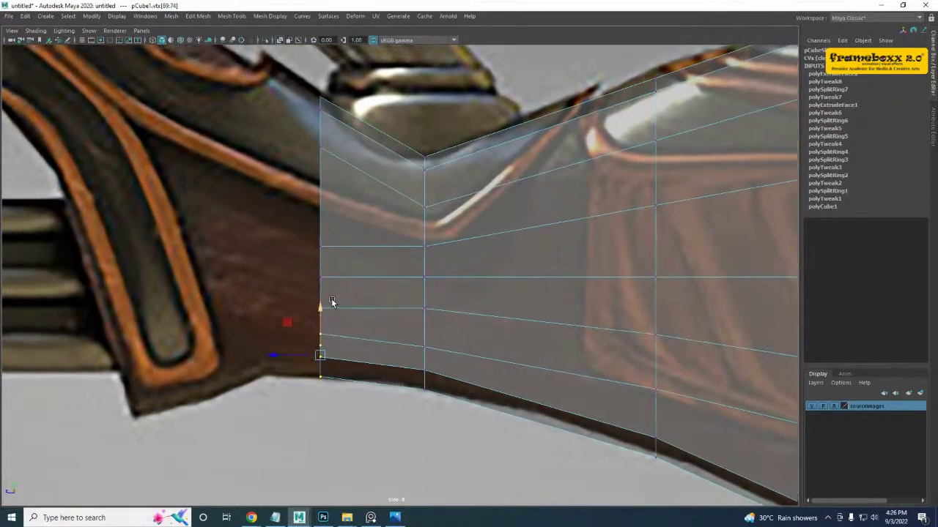
drag(345, 286, 344, 284)
drag(318, 218, 318, 214)
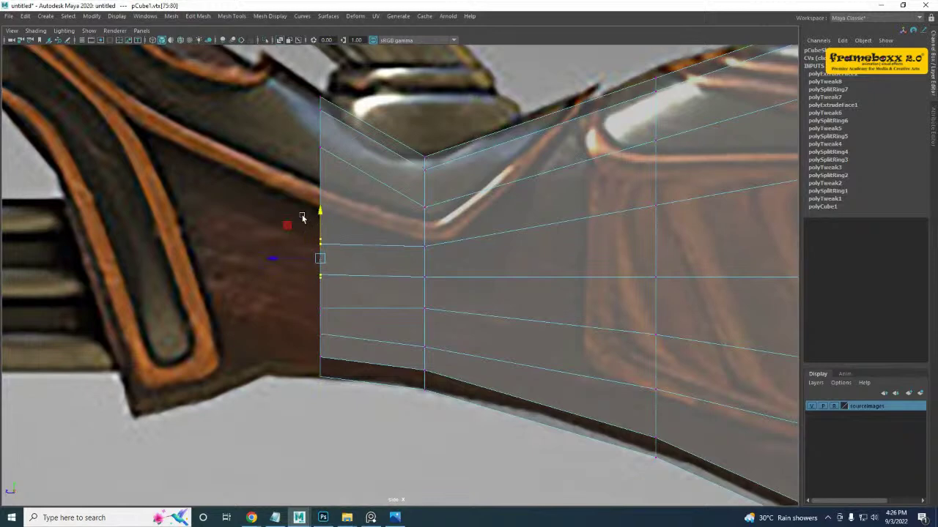
- In the perspective view, move the centre-column vertices on the block's front face vertically to line up with their neighbouring rows
key(space)
key(space)
alt+drag(563, 143, 432, 225)
scroll(378, 325, up, 4)
alt+middle_drag(377, 325, 381, 302)
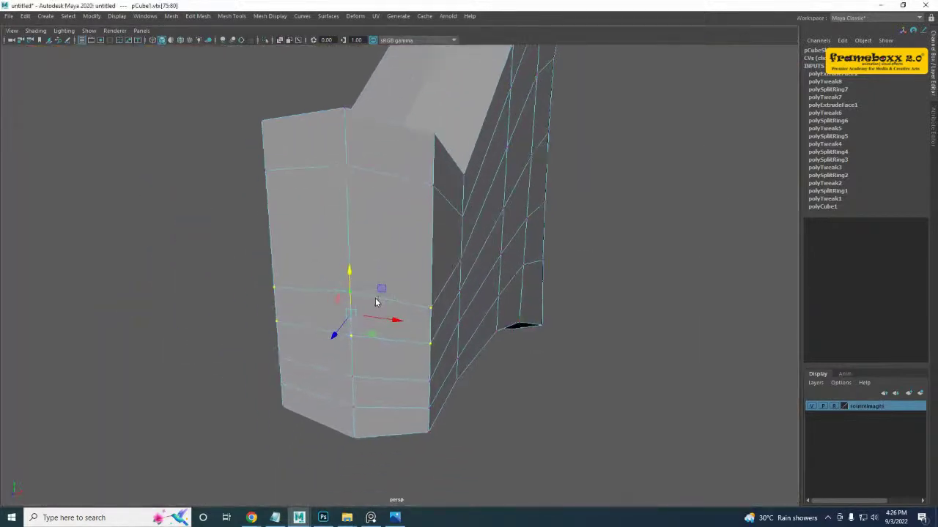
right_drag(375, 301, 299, 231)
click(352, 290)
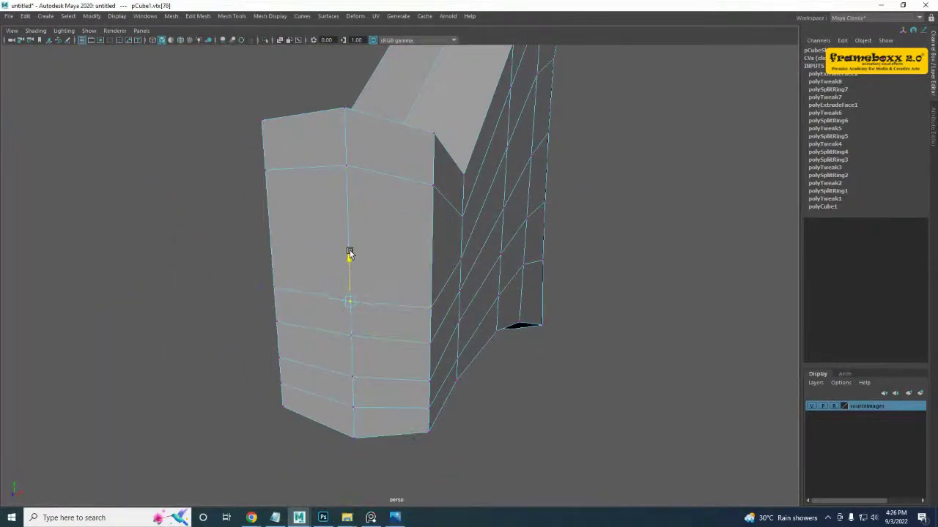
click(350, 165)
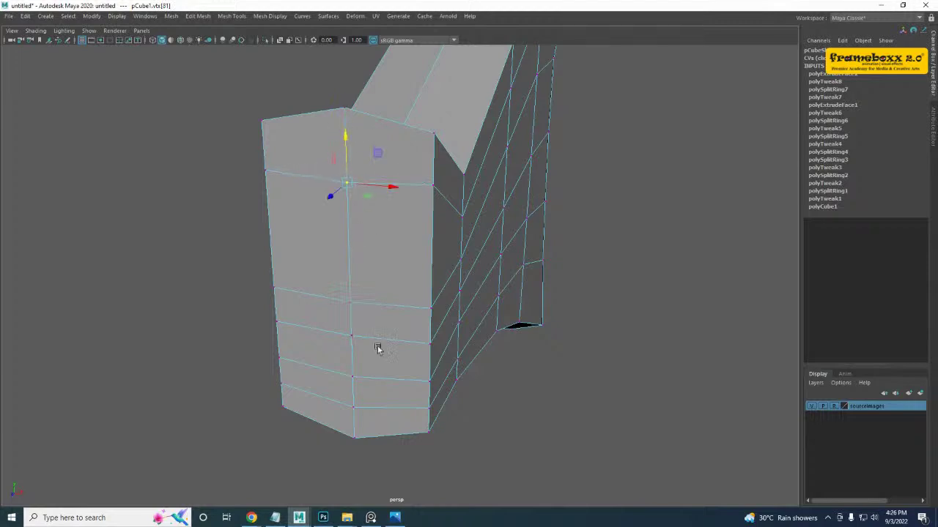
click(353, 382)
shift+click(357, 409)
click(358, 337)
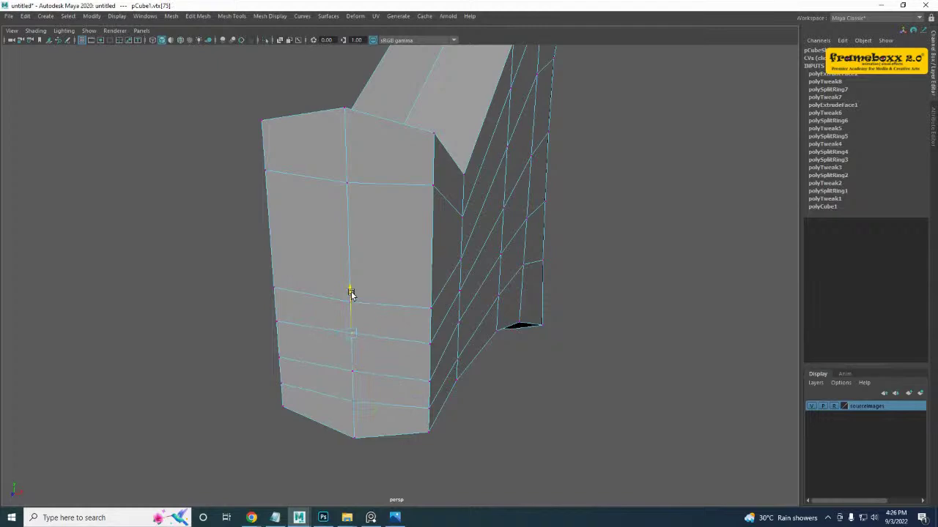
- In the side view, extrude the block's front-end faces forward across the orange-trimmed panel to just behind the magazine
key(space)
key(space)
alt+middle_drag(441, 375, 469, 390)
right_click(414, 241)
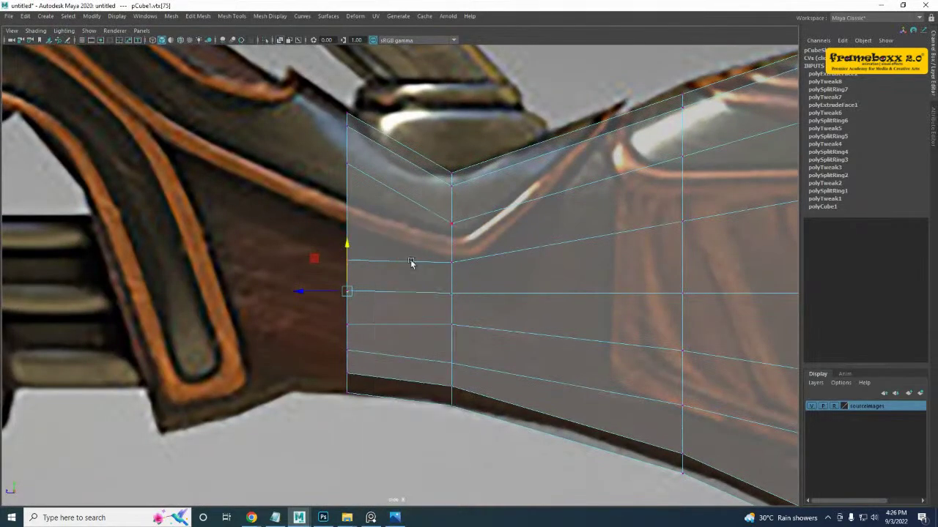
shift+right_drag(377, 173, 376, 203)
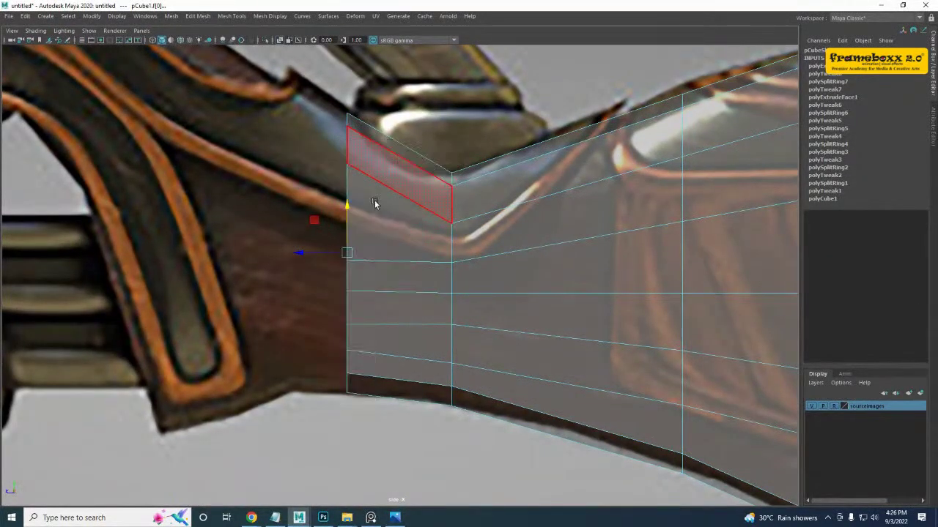
key(w)
scroll(342, 249, down, 3)
alt+middle_drag(345, 253, 387, 272)
drag(373, 282, 238, 281)
alt+middle_drag(259, 198, 326, 221)
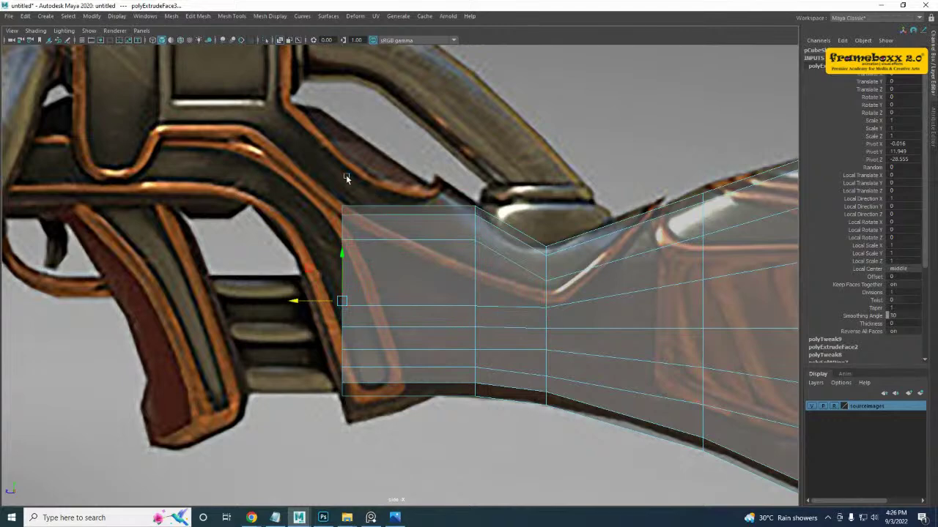
- Pull the upper vertex rows at the new front end forward so they follow the panel's slanted front edge
alt+middle_drag(396, 279, 381, 263)
right_click(370, 205)
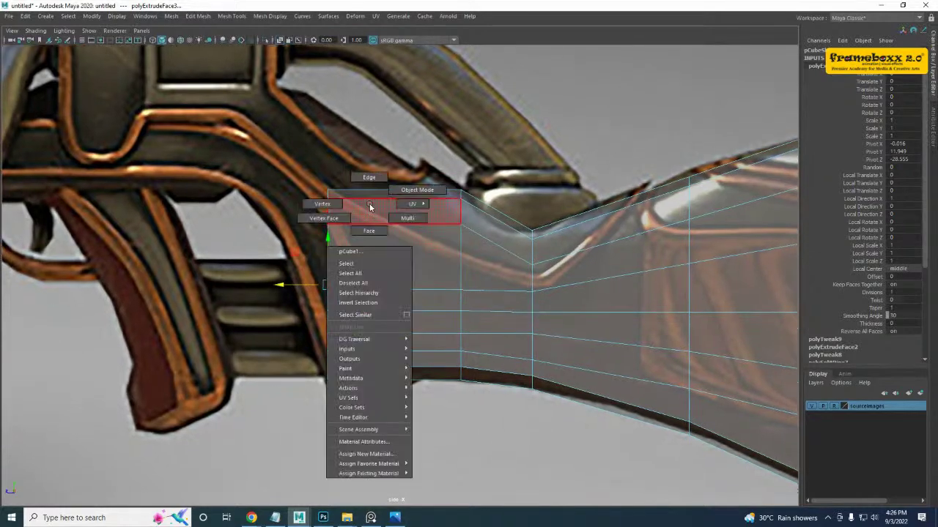
right_drag(332, 204, 327, 205)
drag(307, 175, 360, 244)
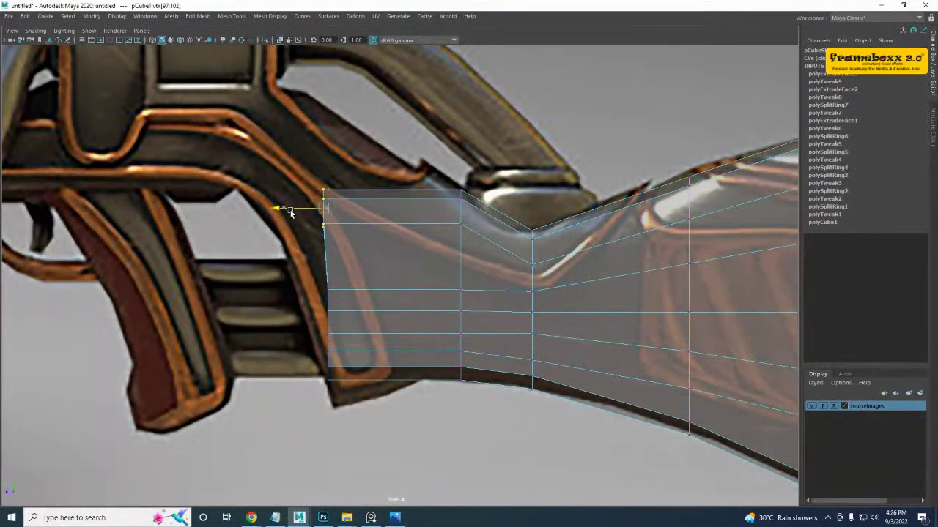
drag(290, 212, 246, 213)
drag(313, 206, 313, 205)
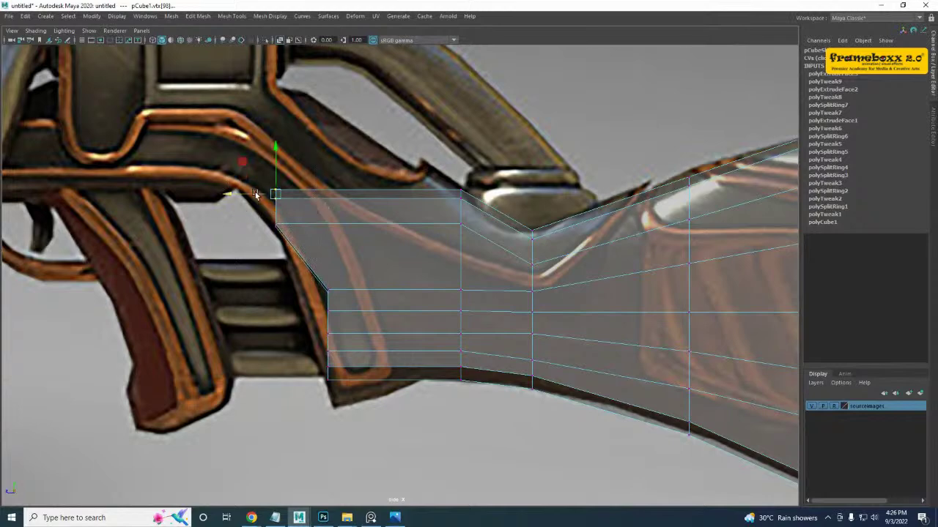
drag(254, 195, 233, 195)
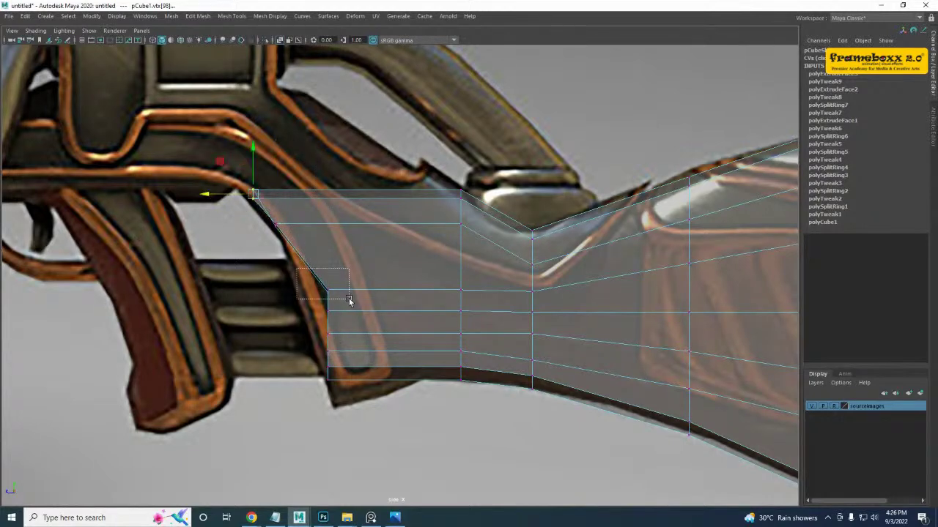
- Shift the middle vertex rows forward onto the panel's front contour and pull the row just below the top slightly back
drag(349, 300, 279, 293)
scroll(288, 275, up, 2)
alt+middle_drag(288, 275, 376, 349)
scroll(413, 383, up, 1)
alt+middle_drag(413, 383, 416, 360)
drag(310, 254, 310, 254)
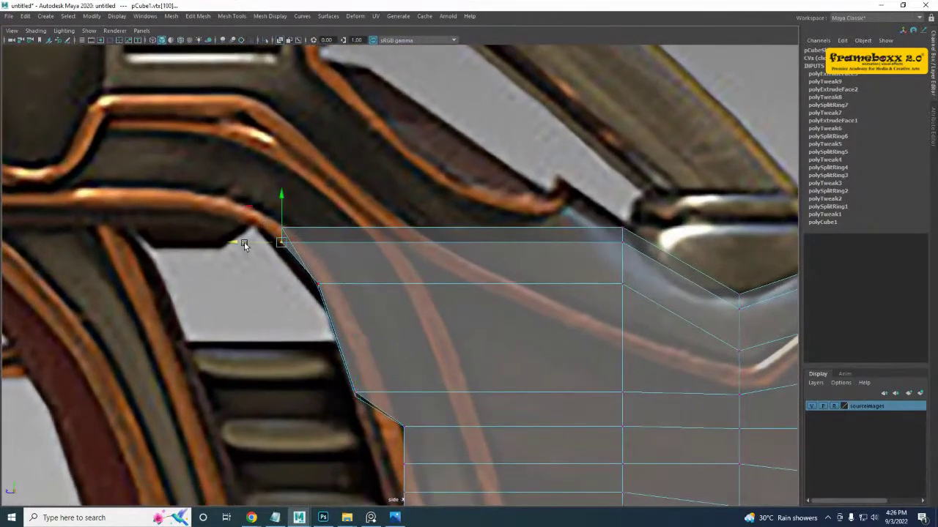
drag(243, 242, 255, 243)
alt+middle_drag(408, 438, 390, 330)
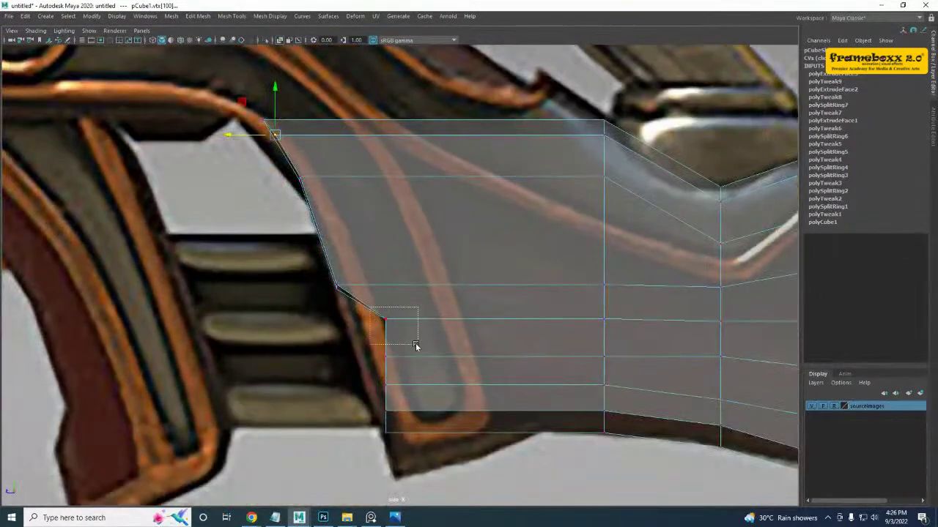
drag(416, 346, 418, 345)
drag(349, 320, 311, 323)
- Lower the bottom vertices of the front end to the panel's lower tip and align them with its corner
alt+middle_drag(430, 421, 408, 355)
drag(348, 351, 413, 398)
drag(366, 327, 376, 380)
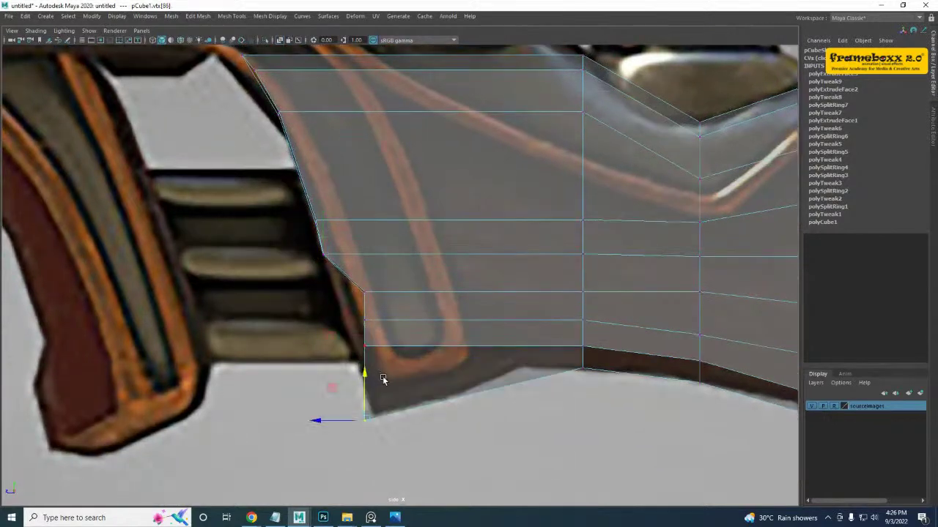
alt+middle_drag(382, 380, 360, 337)
drag(298, 381, 311, 381)
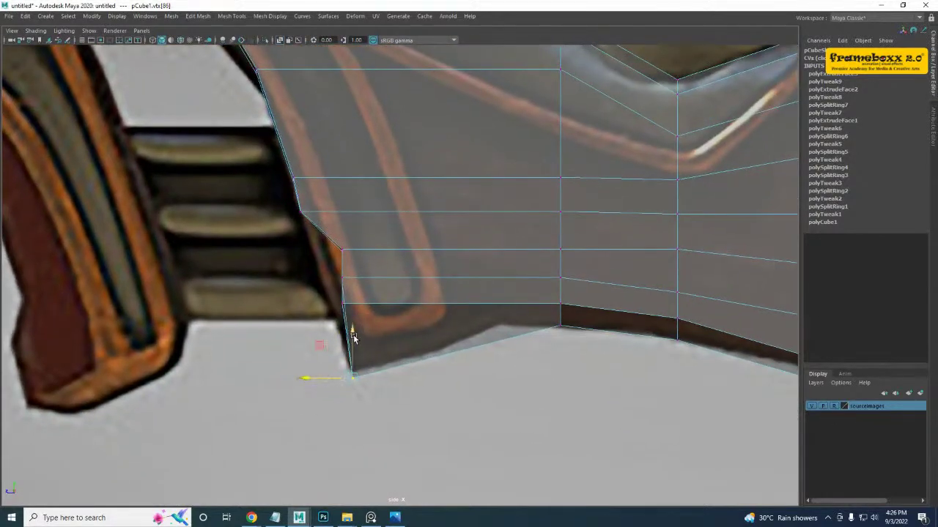
drag(354, 336, 353, 334)
- Move the remaining lower front vertices forward onto the panel's slanted edge and lower the row just above the tip
drag(318, 291, 390, 322)
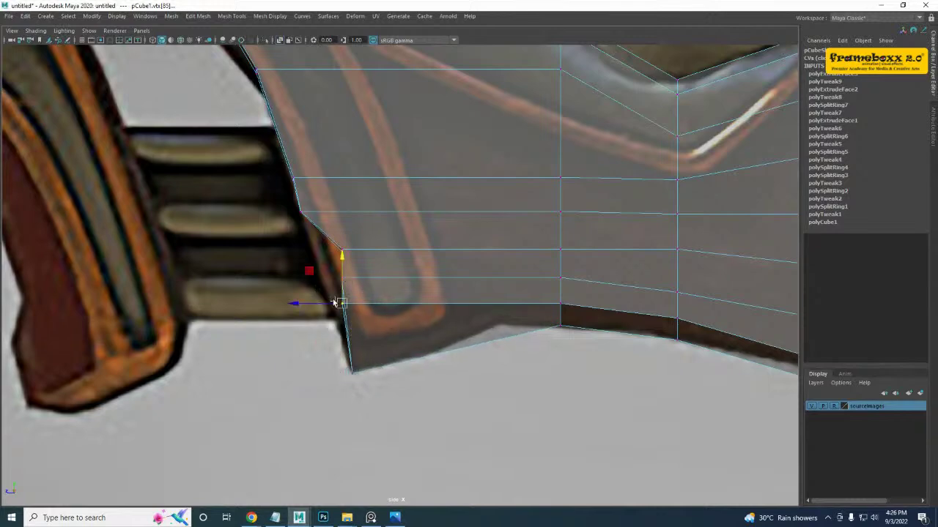
scroll(341, 300, up, 5)
alt+middle_drag(299, 339, 393, 355)
drag(355, 284, 298, 300)
key(ctrl+z)
drag(299, 174, 400, 254)
drag(326, 234, 256, 235)
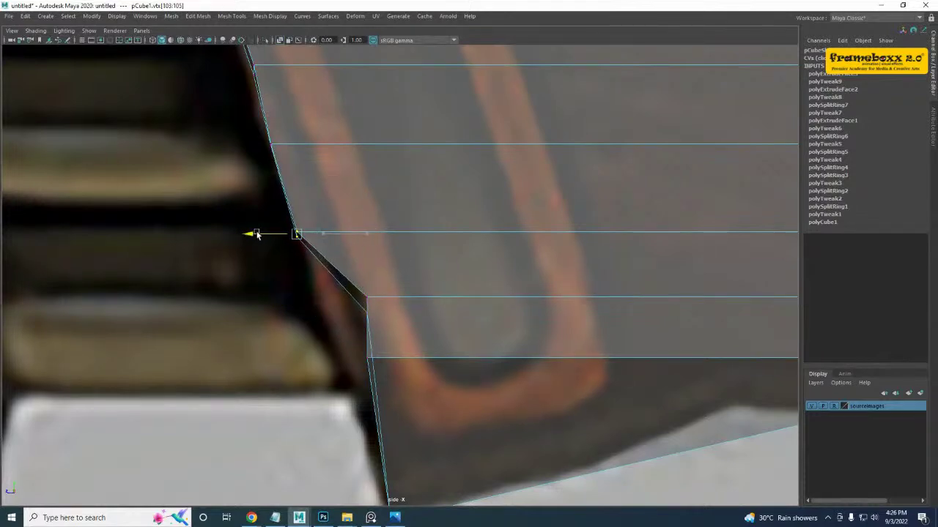
drag(345, 276, 405, 332)
drag(342, 307, 289, 308)
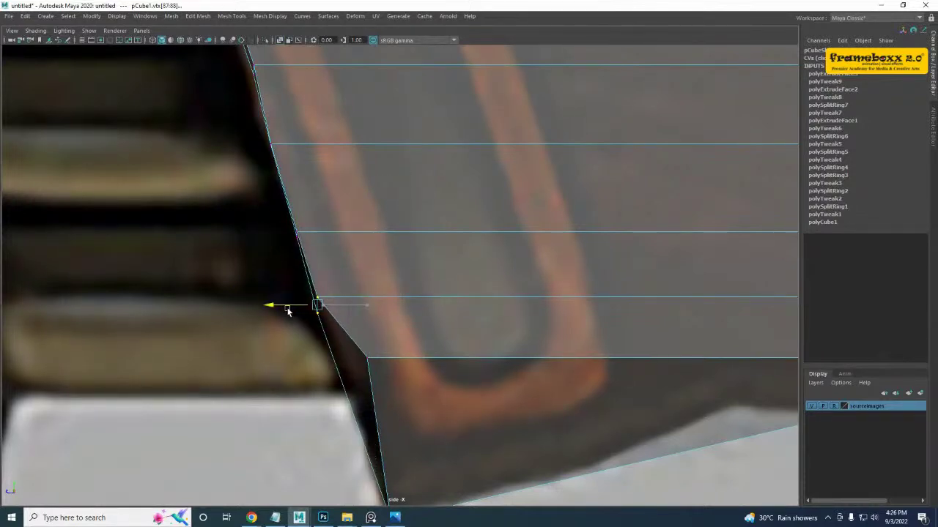
alt+middle_drag(365, 315, 366, 241)
drag(341, 266, 400, 325)
alt+middle_drag(376, 283, 374, 289)
drag(367, 292, 357, 349)
scroll(491, 349, down, 7)
alt+middle_drag(492, 349, 371, 342)
scroll(412, 293, up, 1)
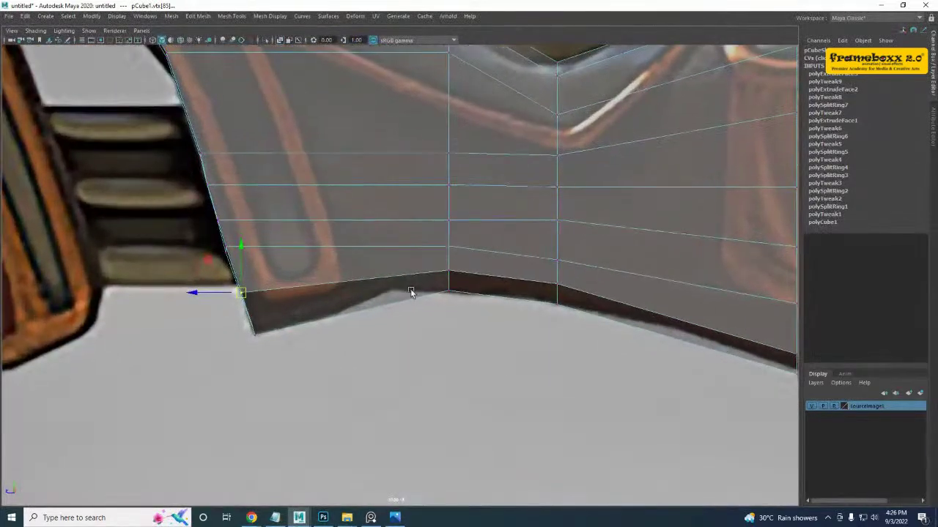
- Fine-tune the upper front vertices along the panel's curved front edge and check the new section in the perspective view
alt+middle_drag(377, 249, 454, 322)
drag(167, 140, 297, 262)
drag(220, 210, 227, 233)
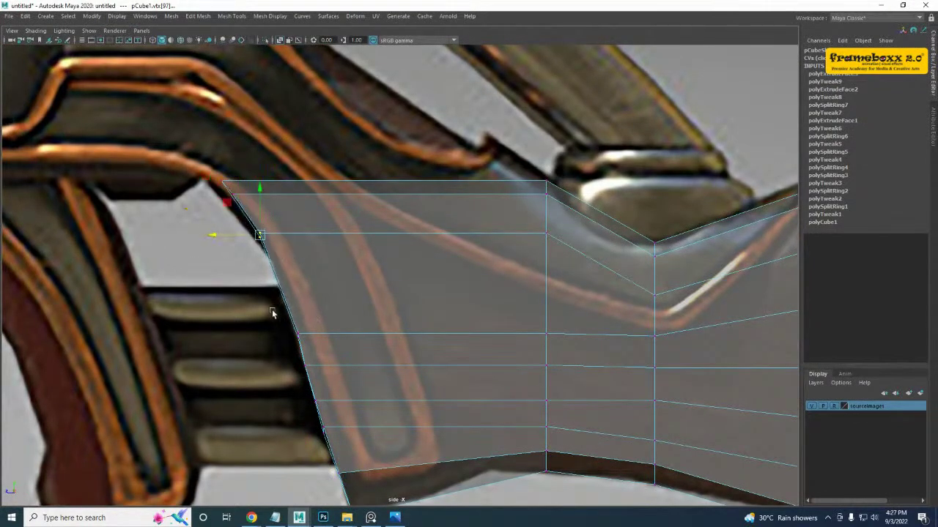
drag(286, 339, 282, 340)
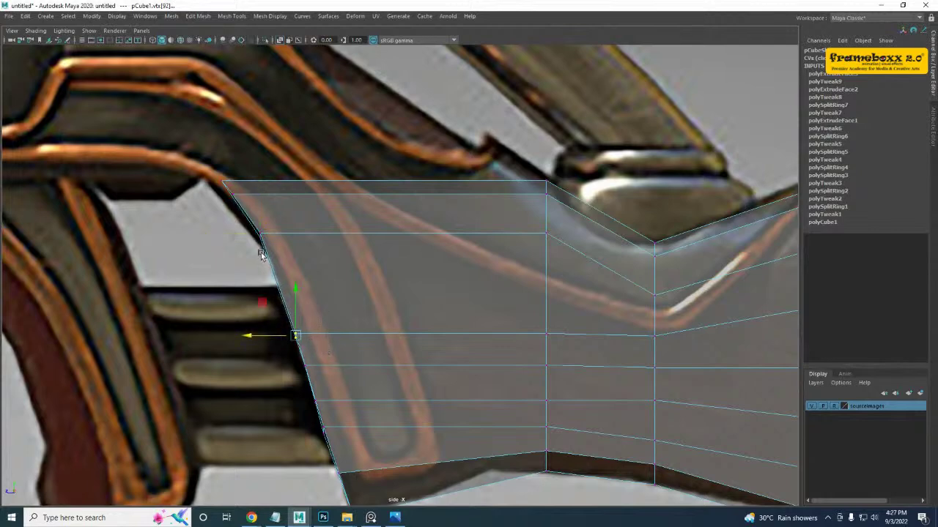
drag(233, 239, 265, 213)
alt+middle_drag(404, 209, 435, 297)
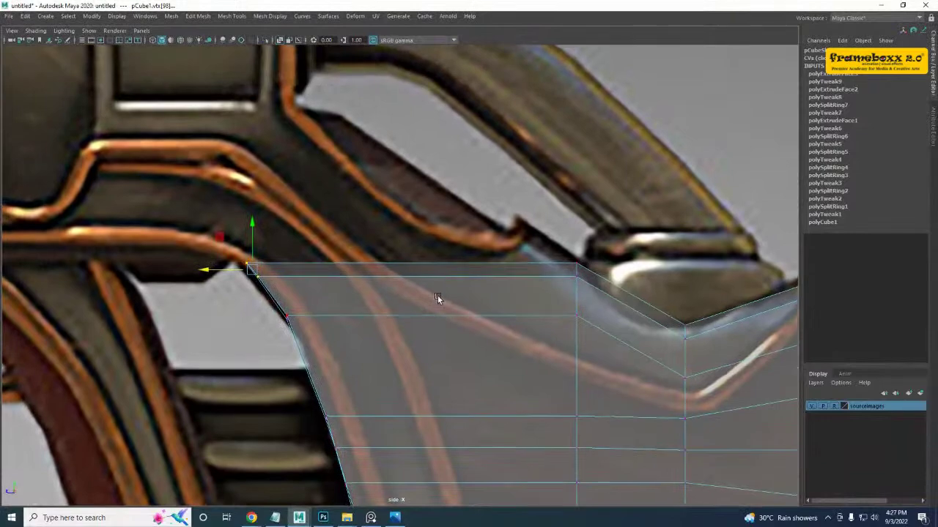
alt+middle_drag(457, 338, 506, 313)
alt+middle_drag(415, 267, 446, 359)
key(space)
key(space)
mouse_move(454, 224)
alt+mouse_down()
mouse_move(508, 220)
mouse_move(412, 249)
mouse_move(440, 230)
alt+mouse_up()
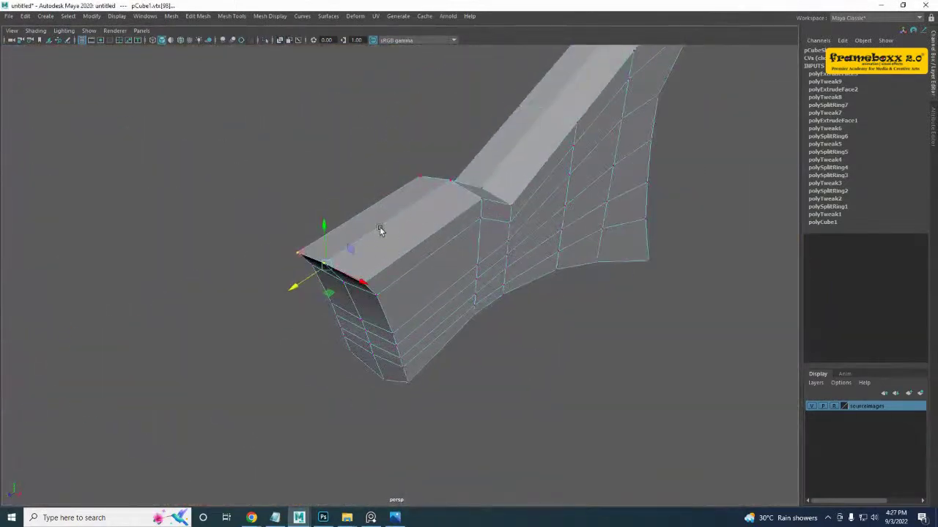
key(space)
key(space)
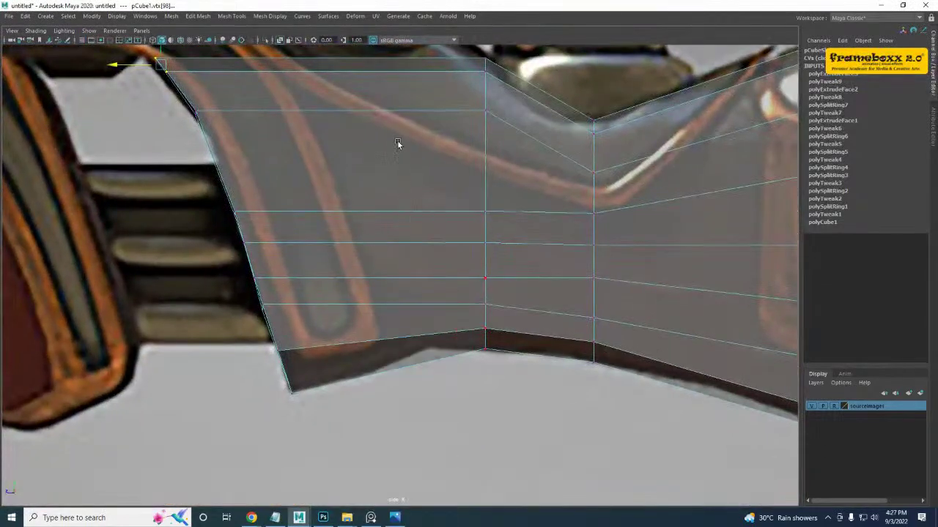
- Try an edge loop across the middle of the newest front section, and undo it
right_drag(397, 156, 403, 174)
click(406, 211)
alt+middle_drag(420, 275, 413, 259)
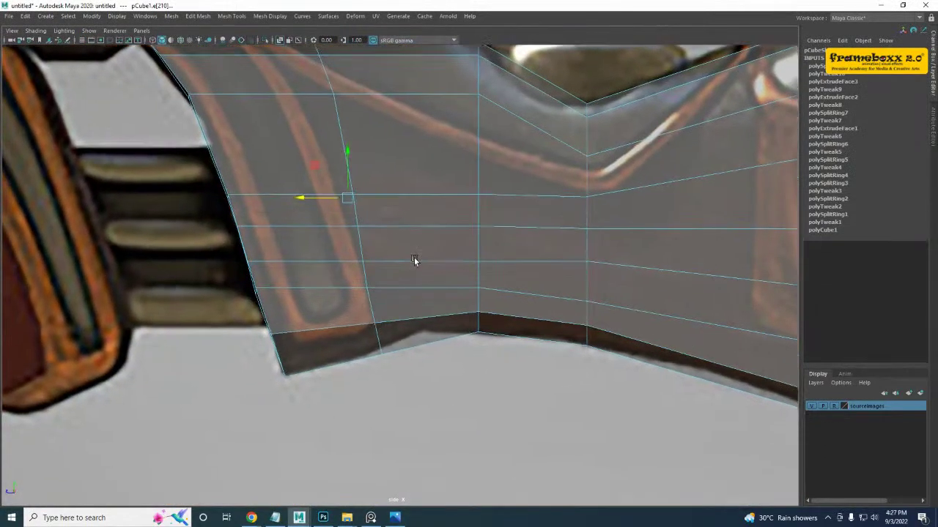
alt+middle_drag(386, 224, 389, 276)
click(340, 192)
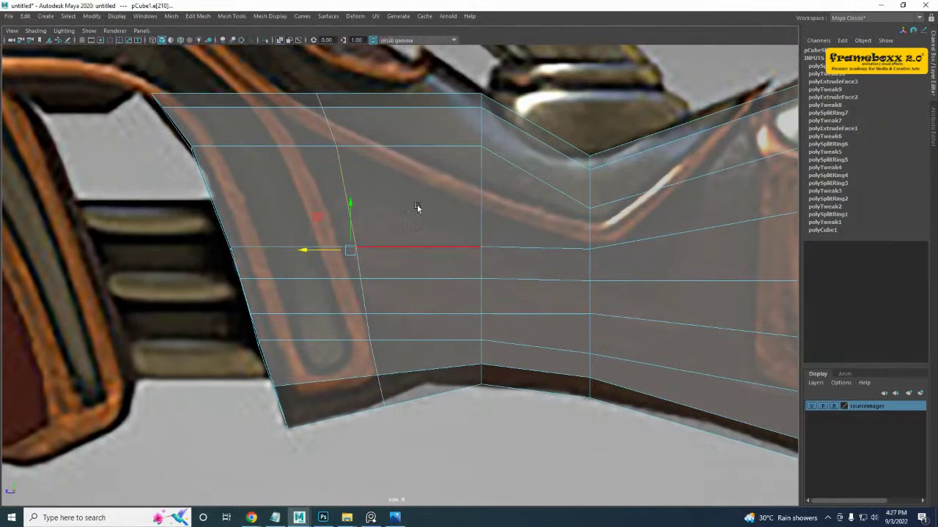
key(ctrl+z)
key(ctrl+z)
- Insert an edge loop across the newest section, level with the bend in the reference's underside
right_drag(426, 209, 405, 211)
shift+right_click(451, 197)
click(405, 212)
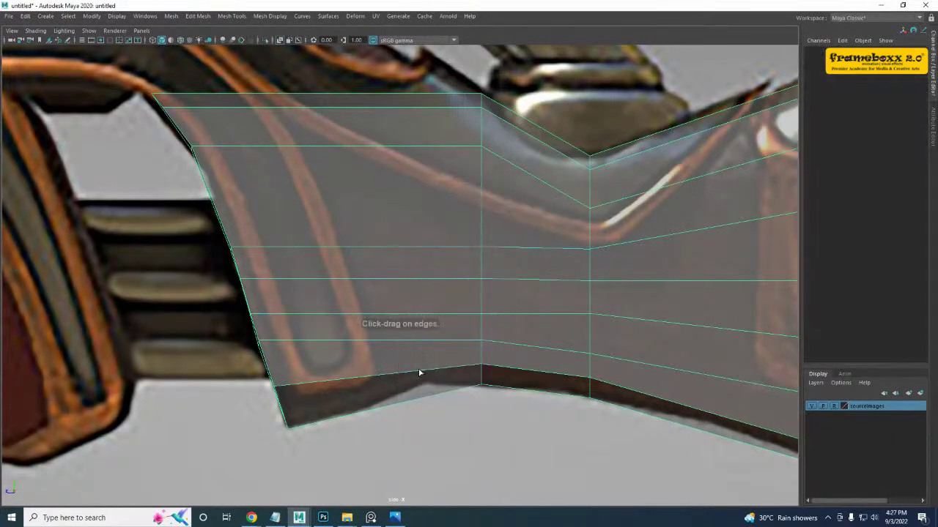
drag(419, 373, 423, 373)
key(w)
- Raise the lower vertices of the new edge loop so the underside follows the bend in the reference
right_drag(444, 371, 397, 248)
scroll(419, 370, up, 2)
drag(416, 375, 460, 415)
scroll(447, 430, up, 2)
scroll(439, 395, up, 2)
alt+middle_drag(454, 393, 419, 354)
drag(411, 322, 410, 313)
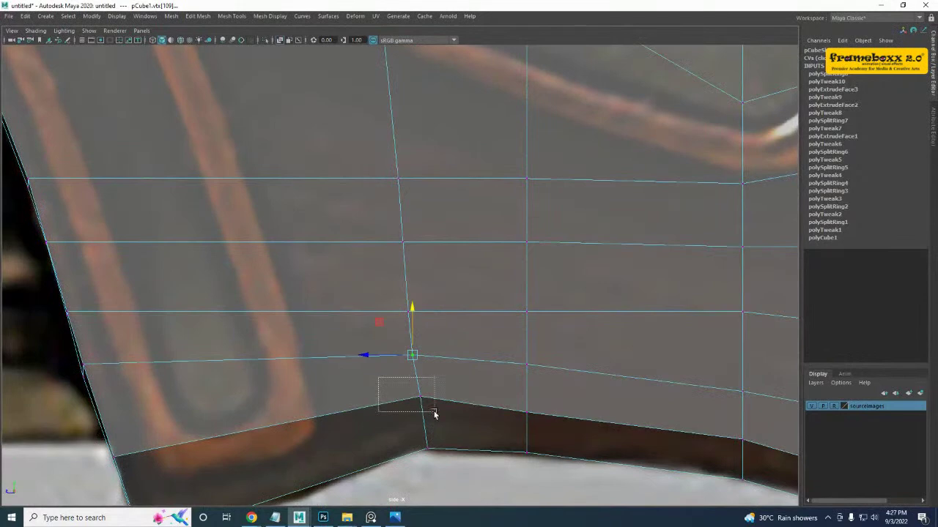
- Nudge the new loop's lower and middle vertices lengthwise to even out the slope of its column
drag(434, 412, 435, 412)
drag(440, 341, 400, 364)
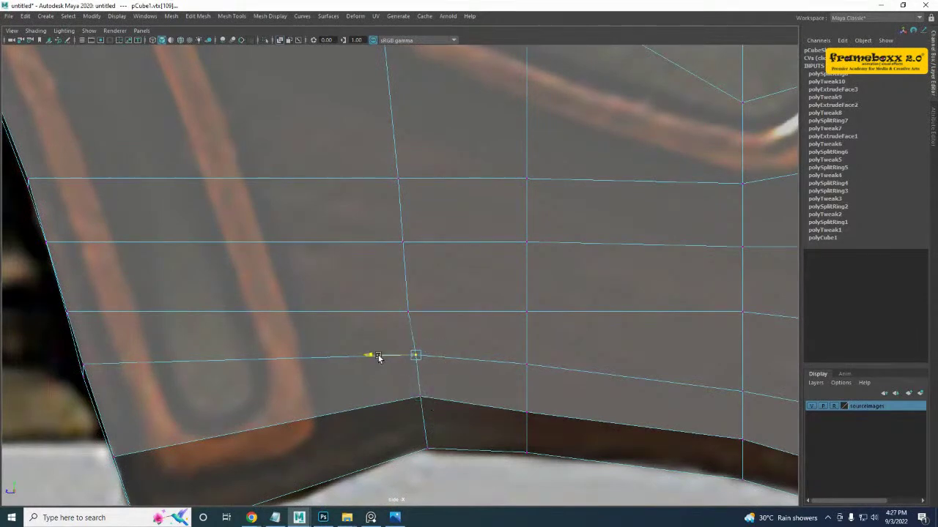
drag(439, 299, 403, 329)
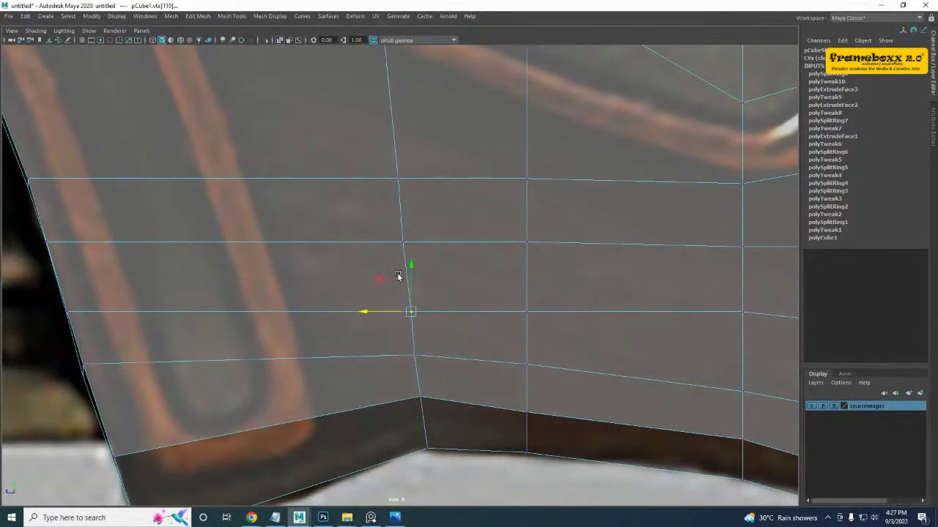
alt+middle_drag(398, 275, 398, 287)
drag(387, 357, 402, 366)
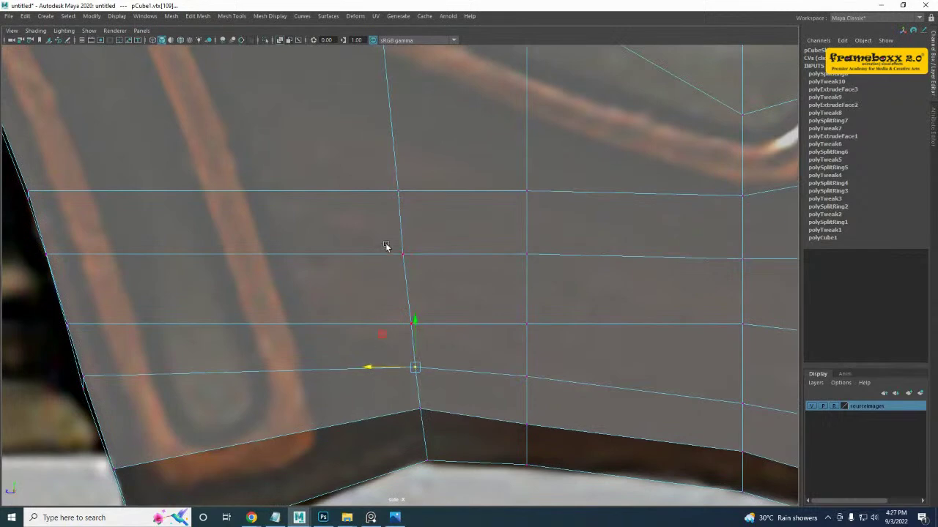
drag(386, 245, 422, 273)
- Raise the new loop's upper vertex rows to the neck's top contour and nudge the front end's upper vertices forward
alt+middle_drag(370, 226, 347, 462)
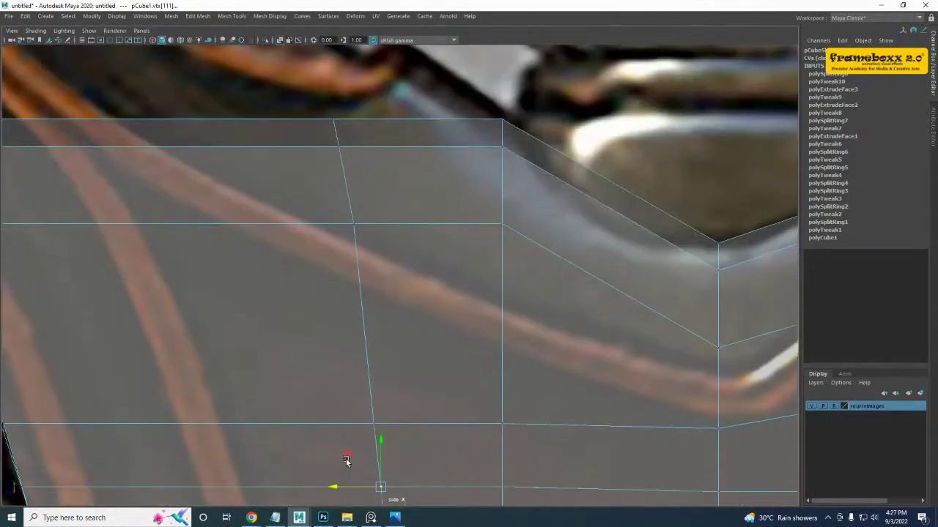
alt+middle_drag(308, 271, 322, 356)
drag(310, 126, 385, 346)
alt+middle_drag(346, 287, 358, 353)
drag(368, 282, 342, 176)
alt+middle_drag(308, 251, 634, 233)
drag(60, 189, 294, 396)
drag(234, 310, 214, 302)
alt+middle_drag(358, 330, 137, 313)
alt+middle_drag(263, 245, 204, 205)
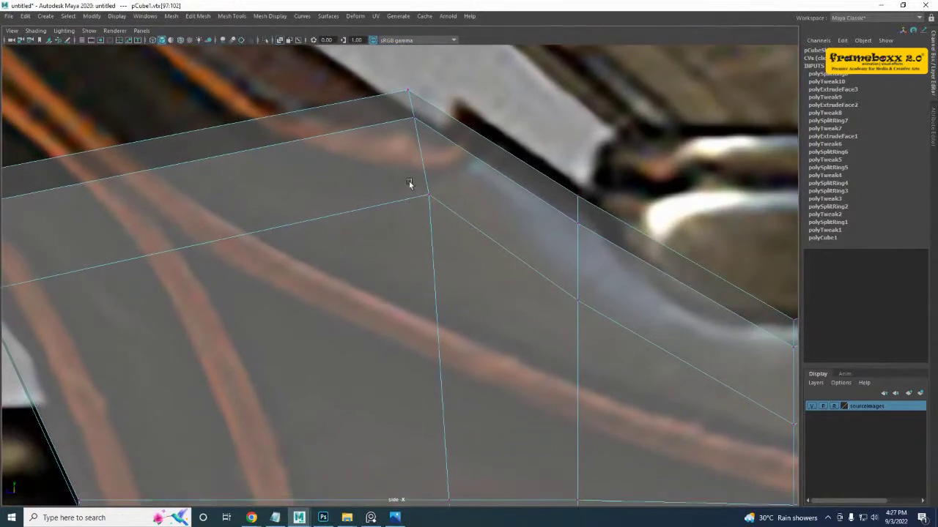
- Lower the third vertex row of the loop and bring its topmost vertices down onto the neck's upper outline
drag(399, 166, 464, 227)
alt+middle_drag(427, 236, 490, 231)
drag(491, 145, 490, 245)
alt+middle_drag(489, 244, 501, 323)
drag(462, 130, 499, 217)
drag(483, 144, 484, 165)
alt+middle_drag(307, 260, 524, 261)
scroll(278, 306, down, 5)
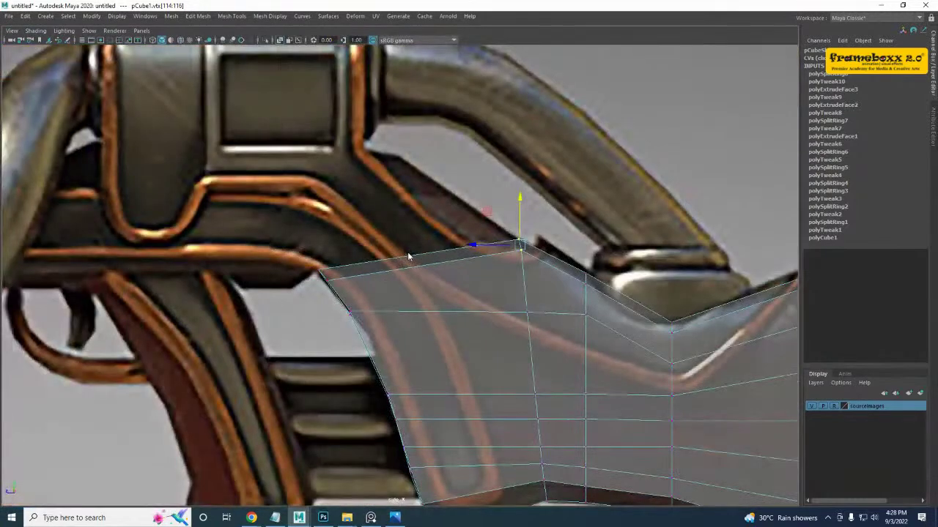
- Extrude the two top faces at the stock's front end upward and forward toward the receiver in the side view
right_drag(407, 251, 408, 274)
drag(385, 224, 401, 261)
key(space)
key(space)
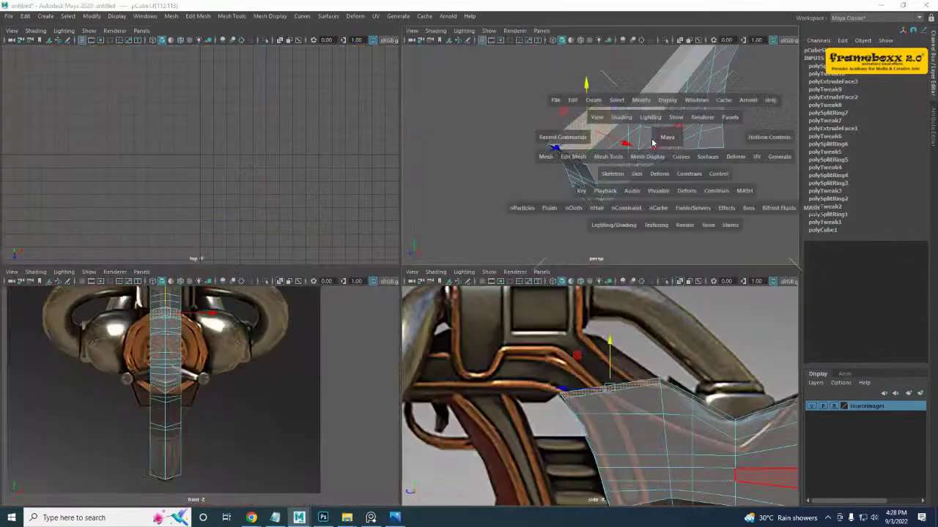
alt+drag(410, 205, 469, 256)
key(space)
key(space)
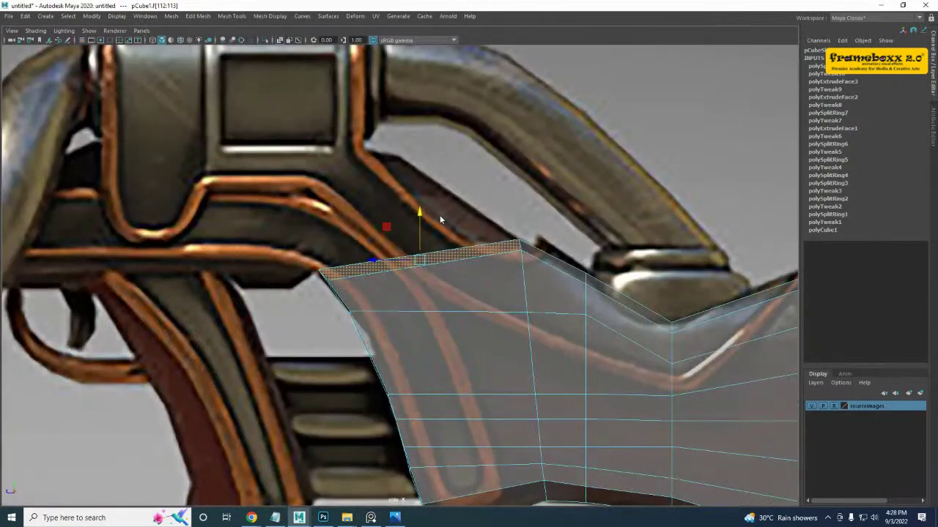
shift+right_drag(440, 216, 440, 244)
key(w)
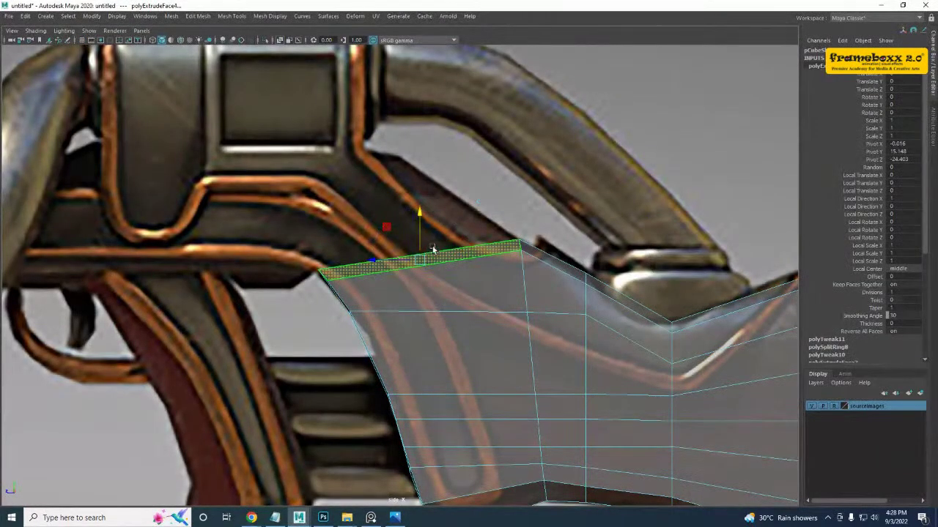
drag(422, 259, 301, 172)
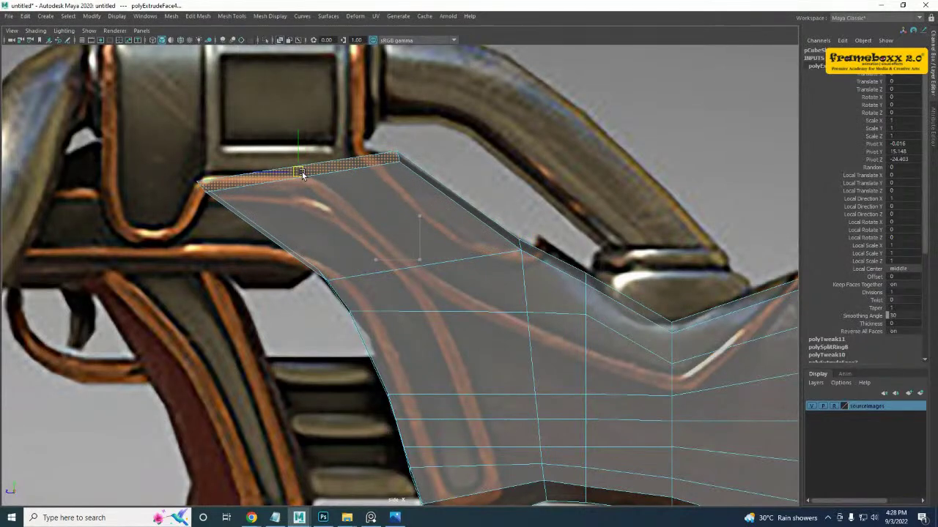
- Raise the new block's front upper vertices and shift them back, and lower its rear upper vertices slightly to level the top
alt+middle_drag(284, 226, 326, 235)
click(193, 158)
drag(192, 158, 299, 241)
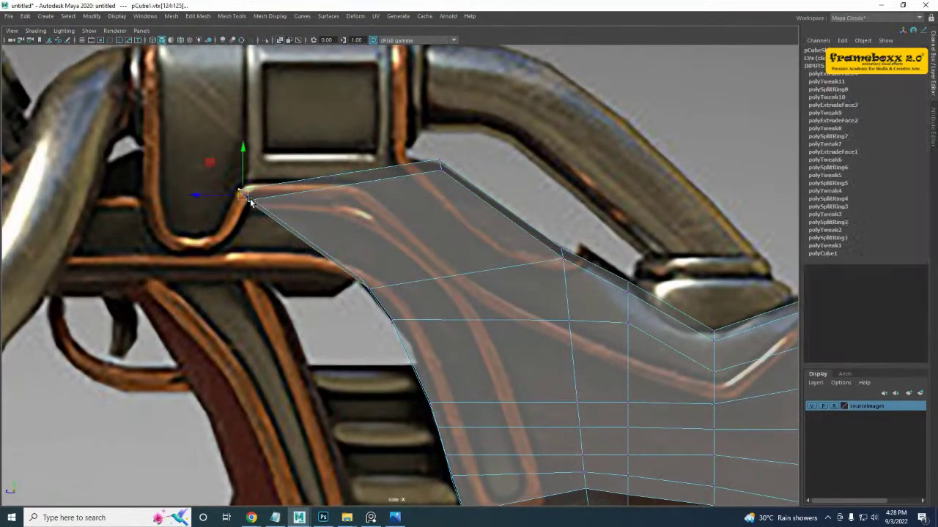
drag(244, 196, 301, 166)
alt+middle_drag(358, 215, 491, 256)
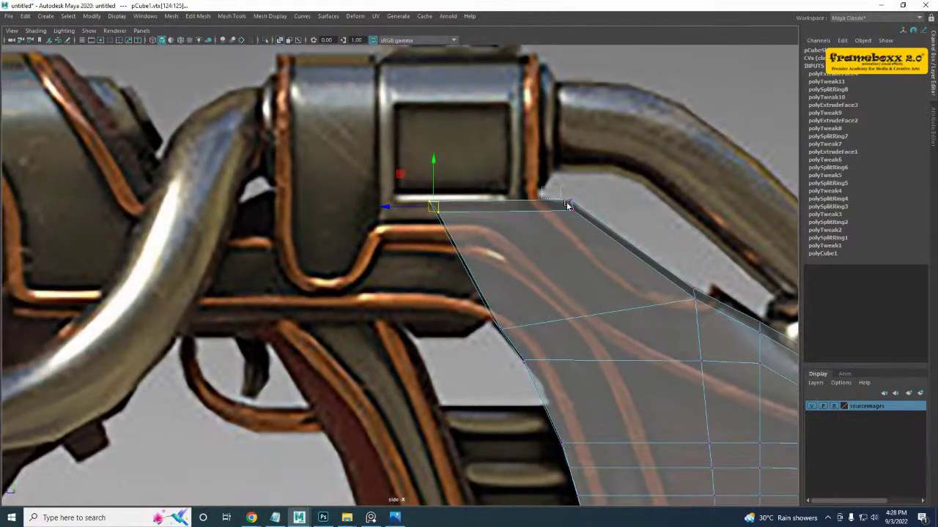
drag(567, 205, 603, 234)
drag(572, 157, 571, 163)
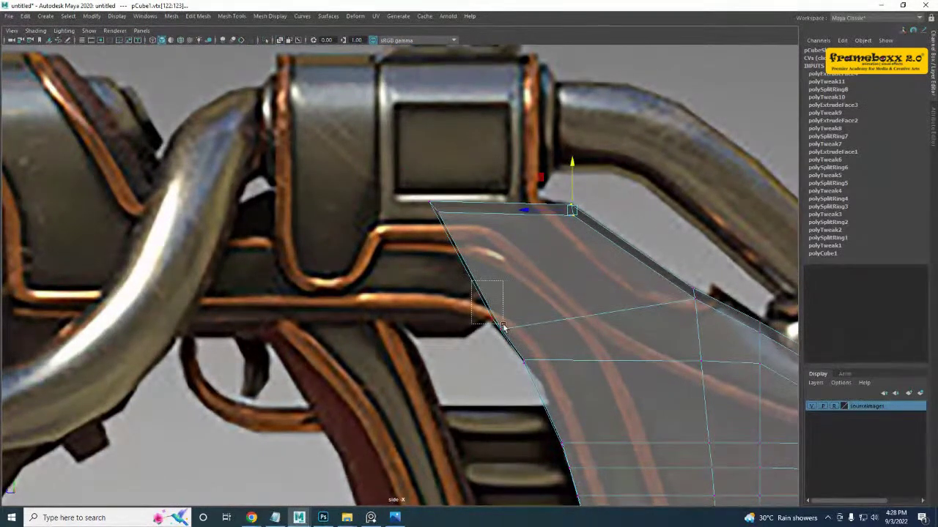
- Reposition the vertices along the front edge below the new block so they follow the reference outline
mouse_move(503, 326)
mouse_down()
mouse_move(507, 335)
mouse_move(486, 303)
mouse_move(463, 295)
mouse_move(459, 313)
mouse_move(489, 320)
mouse_up()
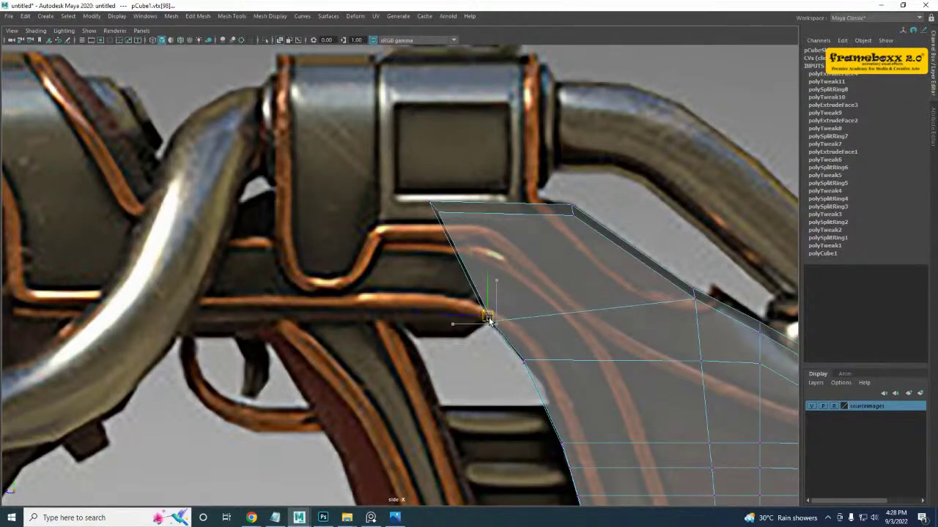
drag(520, 366, 526, 363)
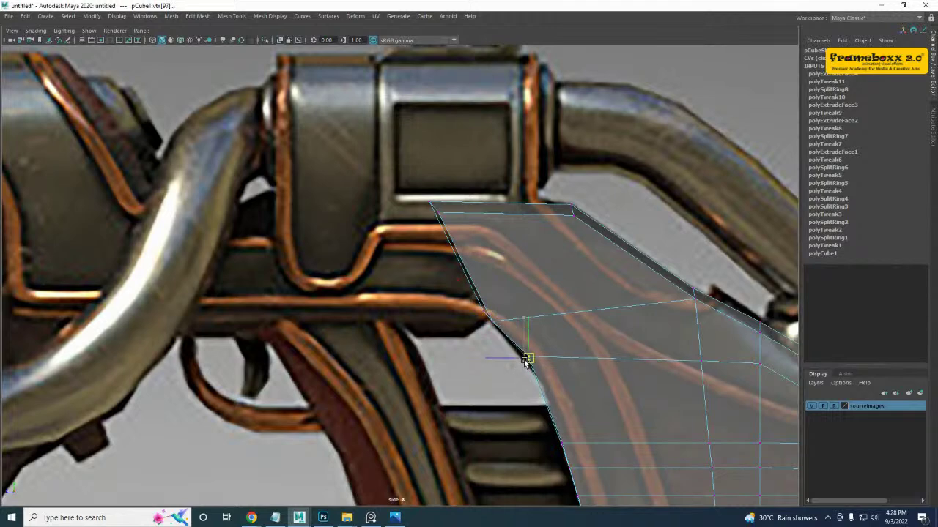
alt+middle_drag(560, 416, 460, 337)
drag(469, 369, 456, 336)
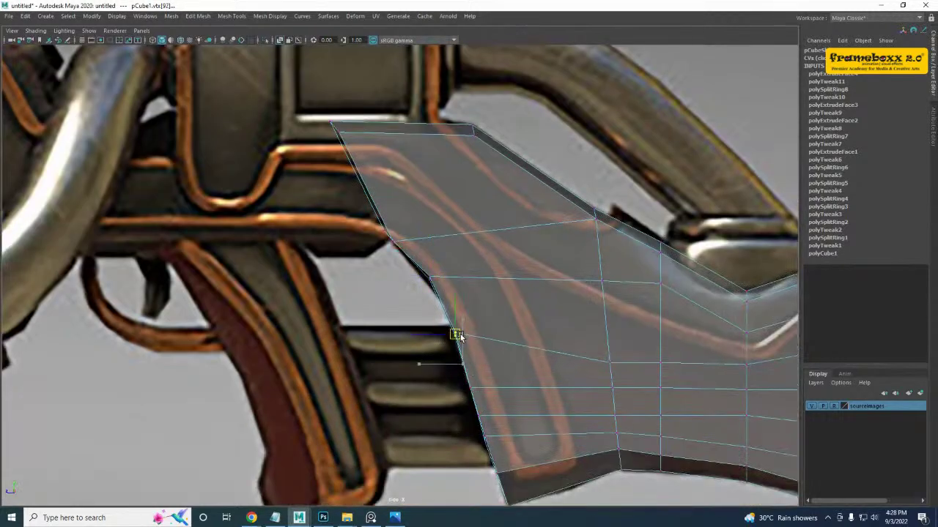
- Lower the second-row vertices just ahead of the neck dip and respace the inner vertices of the dip's column
alt+middle_drag(601, 370, 453, 335)
drag(453, 210, 524, 260)
drag(512, 206, 515, 238)
alt+middle_drag(545, 278, 443, 269)
drag(483, 274, 511, 306)
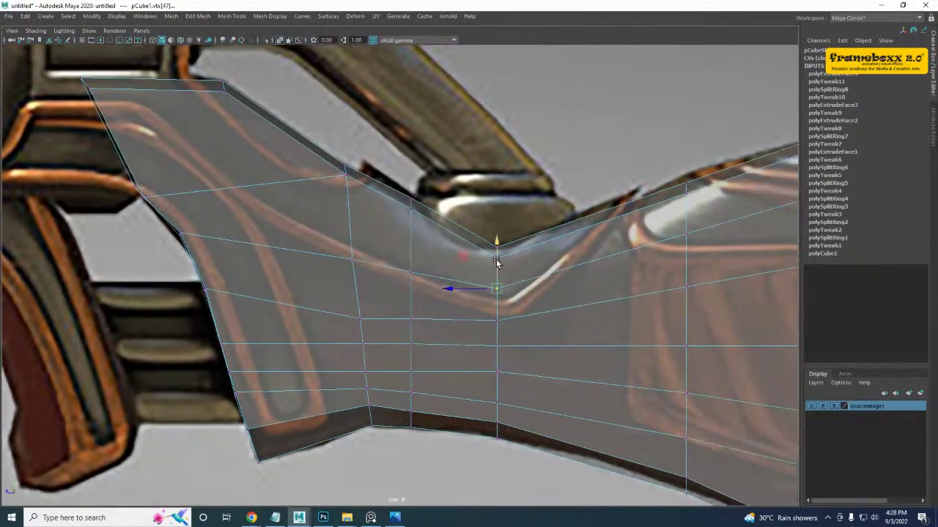
drag(496, 258, 497, 250)
click(497, 317)
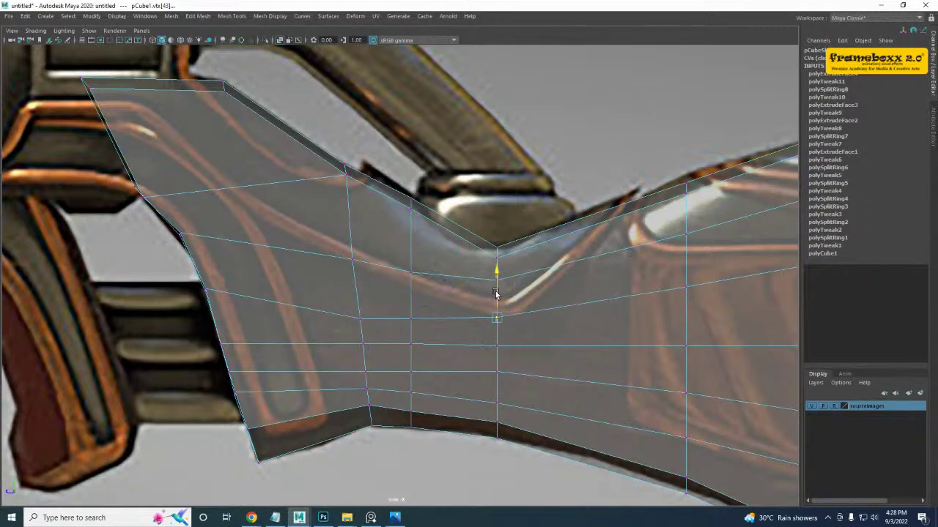
drag(489, 362, 506, 382)
mouse_move(496, 332)
mouse_down()
mouse_move(497, 342)
mouse_move(492, 334)
mouse_up()
alt+middle_drag(348, 310, 365, 326)
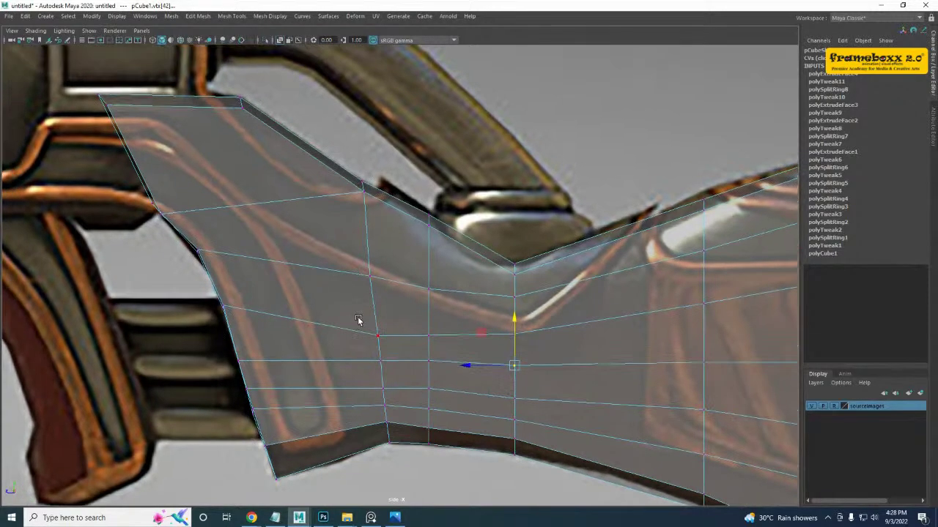
- Lower two front-edge vertices and raise the inner vertices of the two columns behind them to even out the horizontal rows
drag(360, 320, 392, 349)
drag(215, 290, 230, 327)
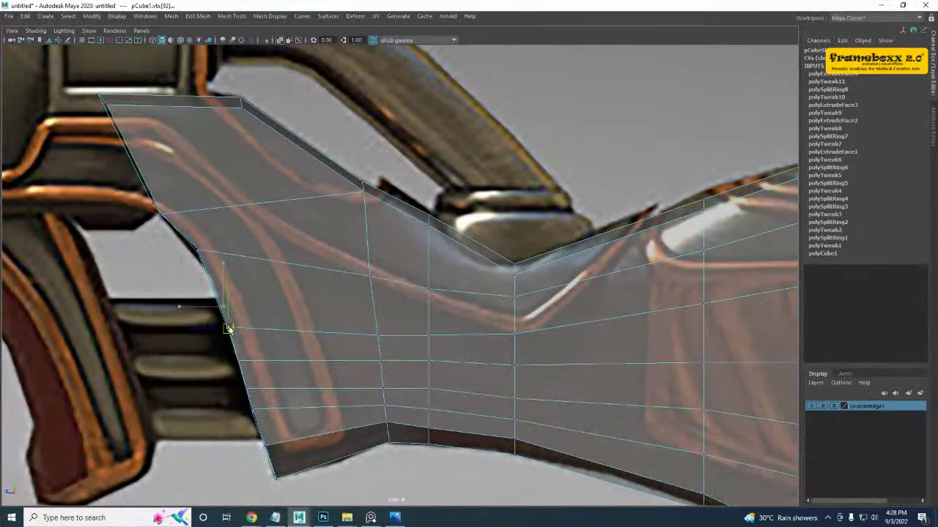
drag(192, 241, 201, 266)
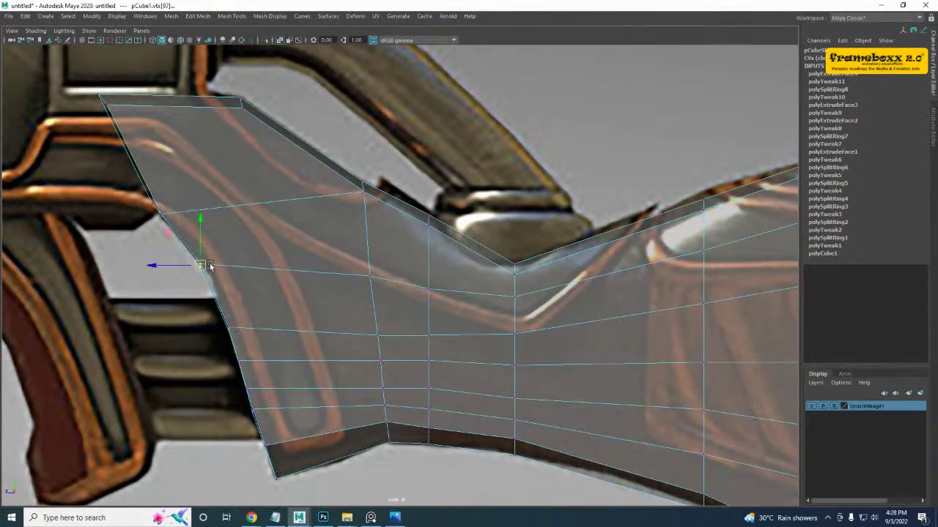
drag(379, 345, 382, 349)
drag(378, 303, 378, 294)
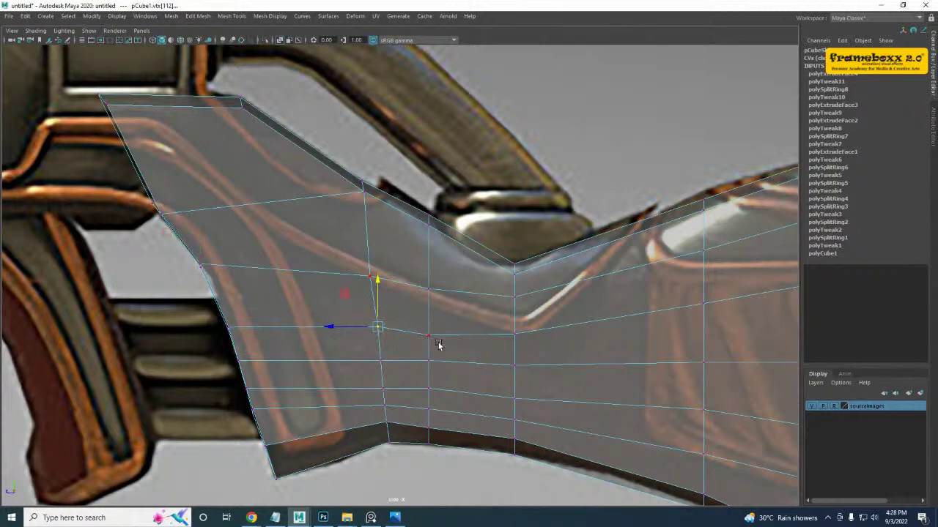
drag(438, 342, 430, 297)
alt+middle_drag(375, 303, 390, 321)
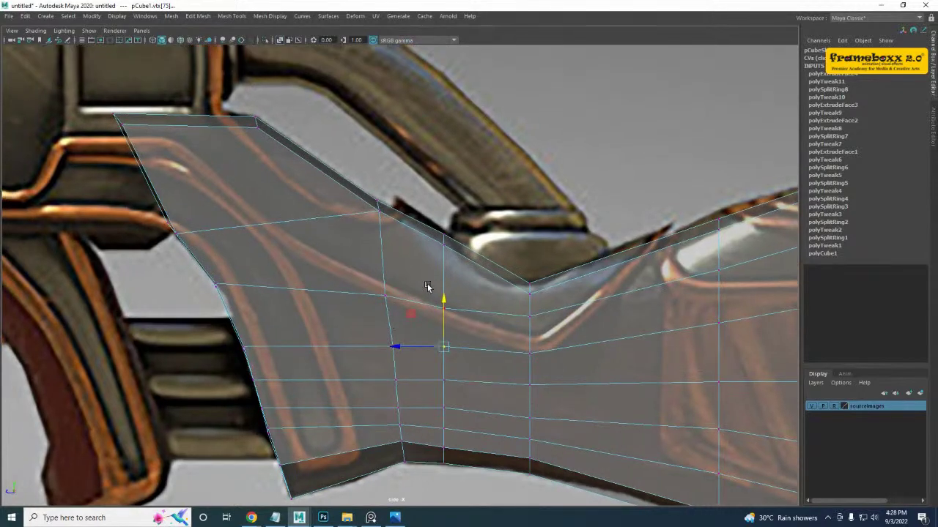
drag(428, 286, 452, 321)
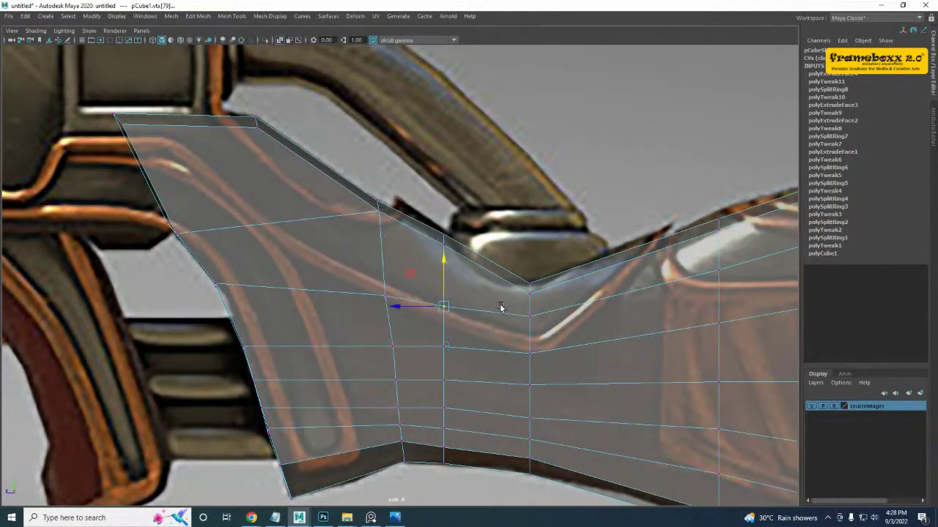
- Extrude only the forward-facing end faces of the upper block lengthwise to the front end of the reference receiver
alt+middle_drag(480, 376, 460, 297)
alt+middle_drag(263, 222, 393, 297)
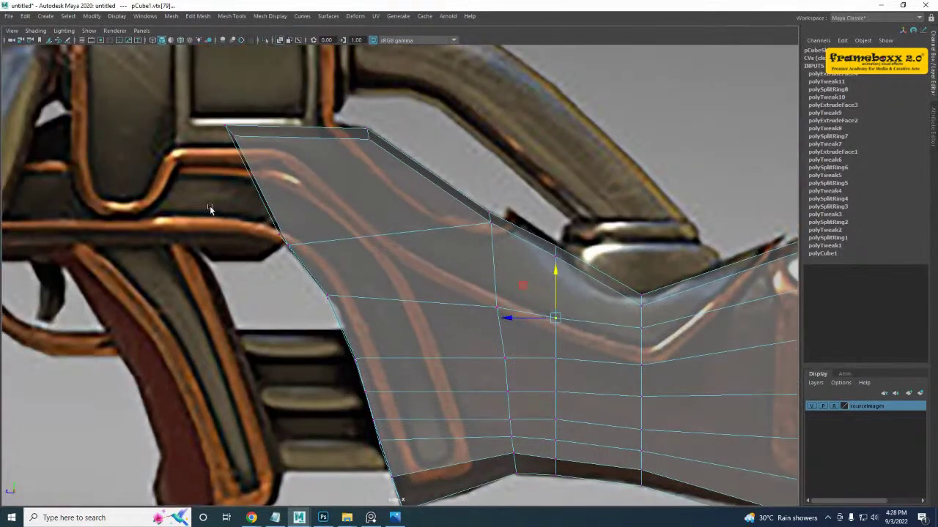
drag(208, 206, 289, 245)
alt+middle_drag(289, 245, 366, 258)
right_drag(341, 156, 340, 181)
drag(328, 198, 327, 198)
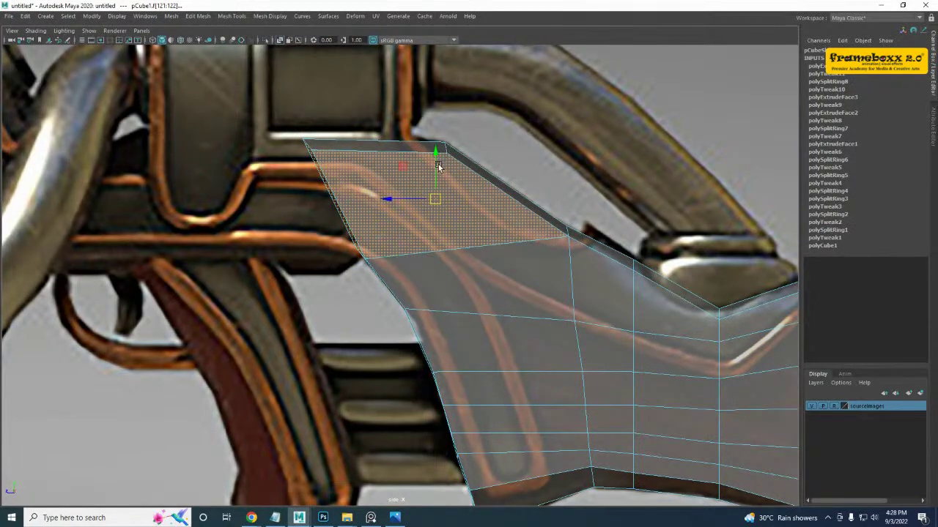
ctrl+drag(445, 212, 465, 220)
key(space)
key(space)
key(space)
key(space)
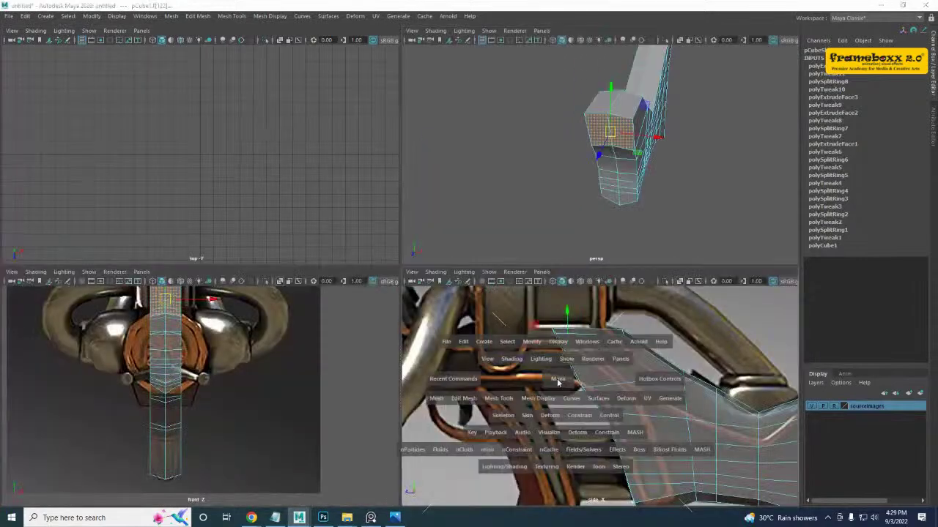
alt+middle_drag(424, 302, 436, 307)
shift+right_drag(411, 196, 408, 225)
alt+middle_drag(358, 228, 561, 239)
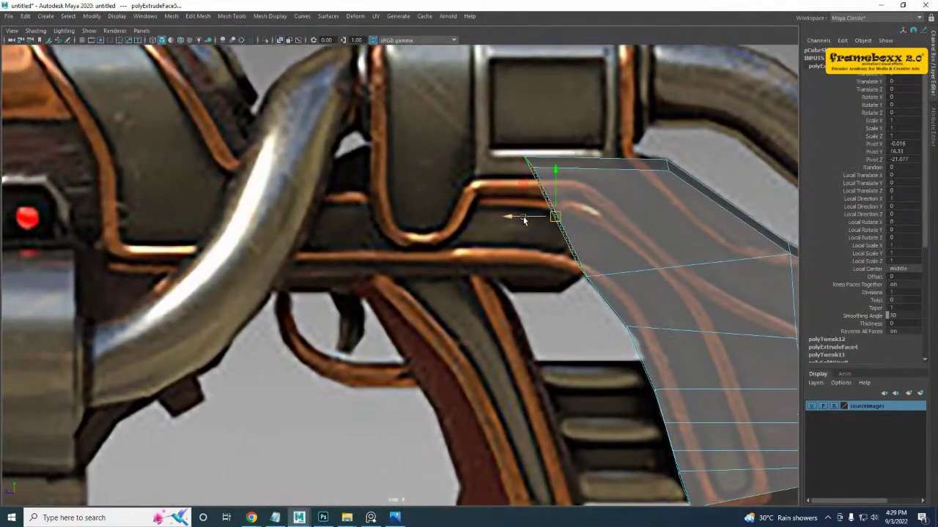
drag(524, 218, 65, 222)
alt+middle_drag(106, 222, 283, 227)
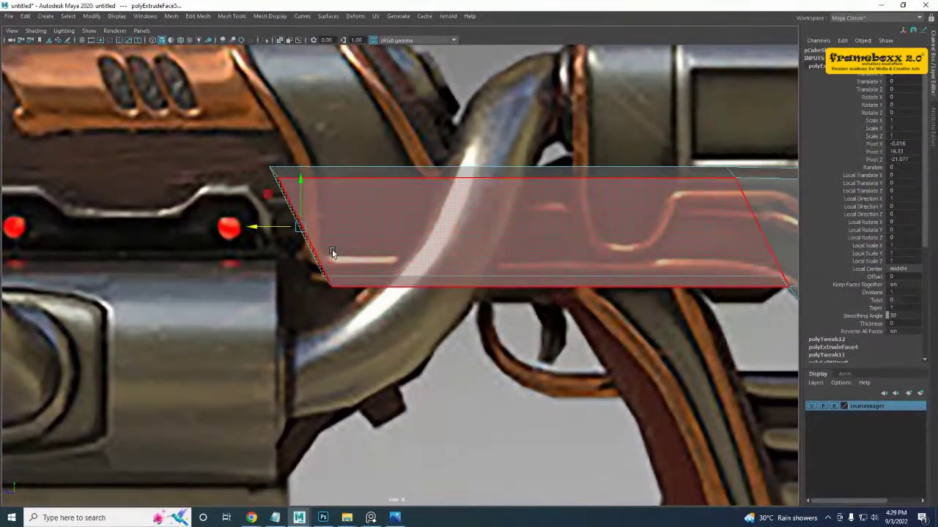
- Flatten the slanted end of the extrusion along its length so that the front face stands vertical
key(r)
drag(255, 229, 467, 270)
key(ctrl+z)
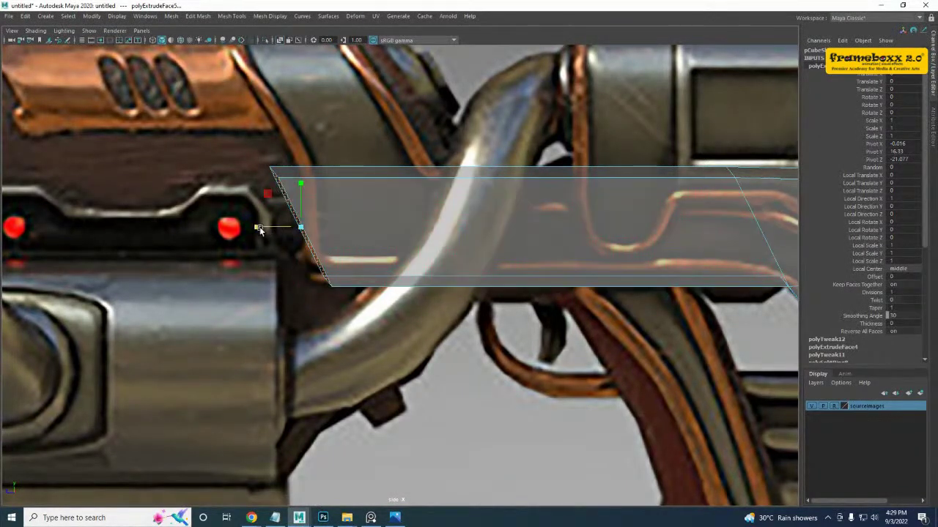
drag(260, 228, 454, 256)
alt+middle_drag(552, 256, 375, 250)
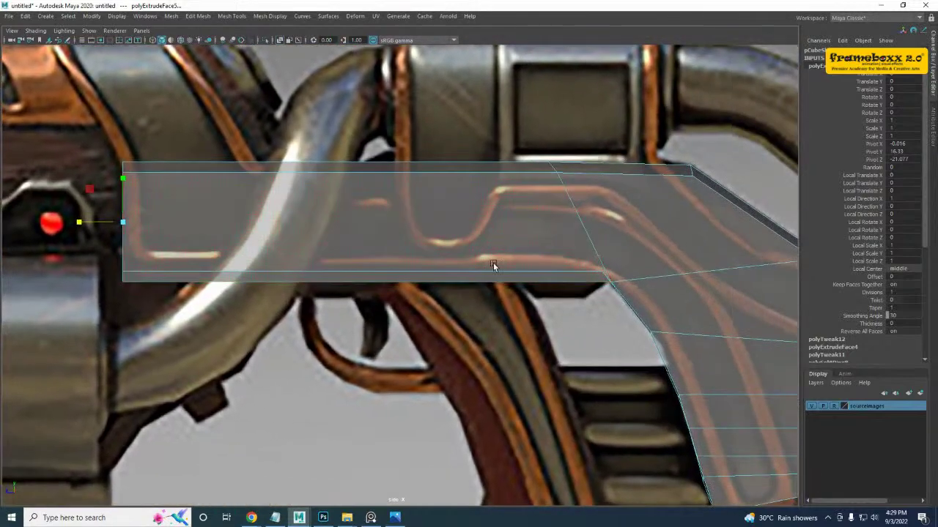
- Lower the front and rear centreline vertices of the long block's underside to give it a central ridge
alt+drag(493, 262, 492, 238)
right_drag(484, 250, 367, 236)
click(556, 260)
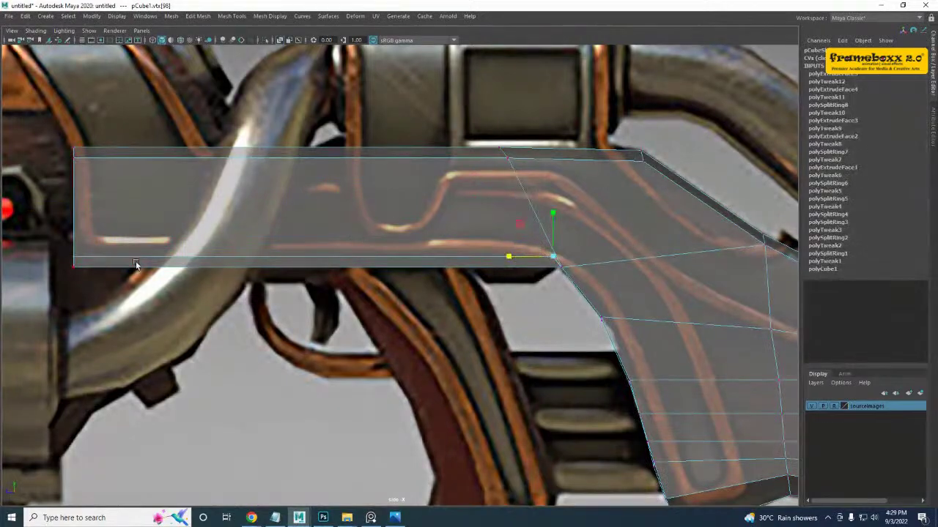
key(space)
key(space)
alt+drag(519, 317, 467, 244)
click(302, 193)
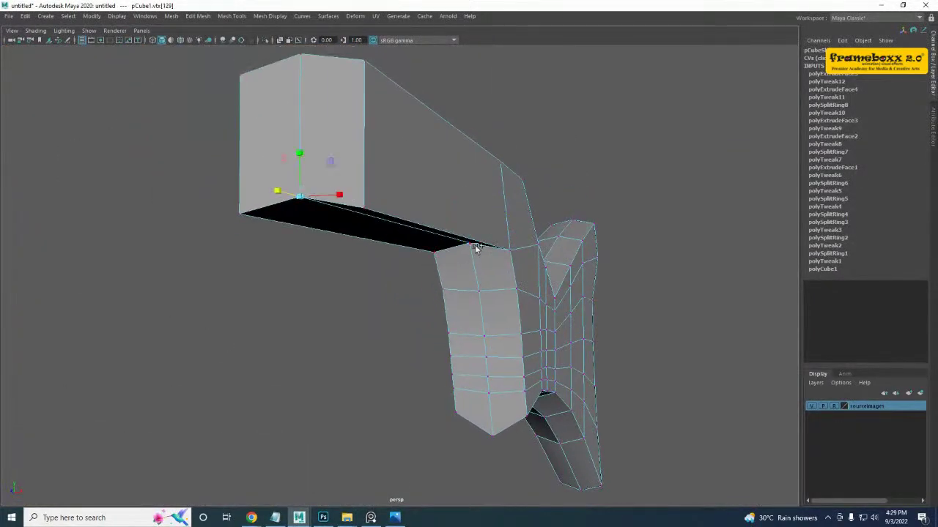
shift+click(471, 243)
alt+middle_drag(472, 246, 498, 260)
alt+drag(432, 263, 475, 256)
alt+drag(640, 207, 593, 238)
drag(522, 212, 475, 222)
alt+drag(491, 323, 441, 208)
key(space)
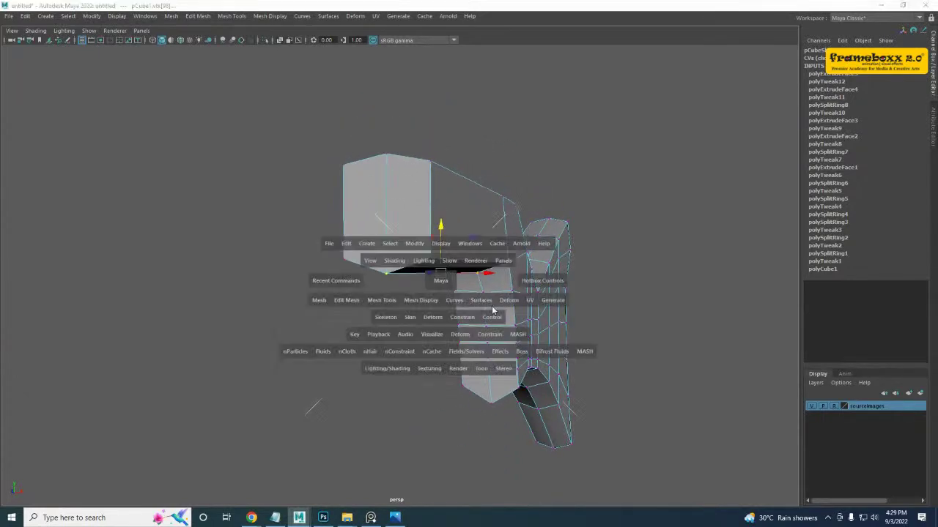
key(space)
alt+middle_drag(422, 290, 436, 286)
drag(65, 249, 149, 294)
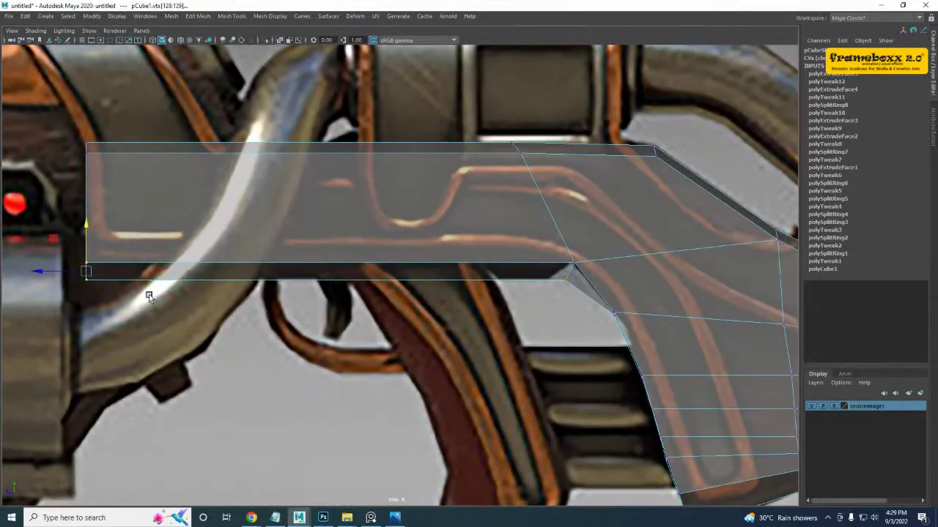
drag(86, 225, 105, 219)
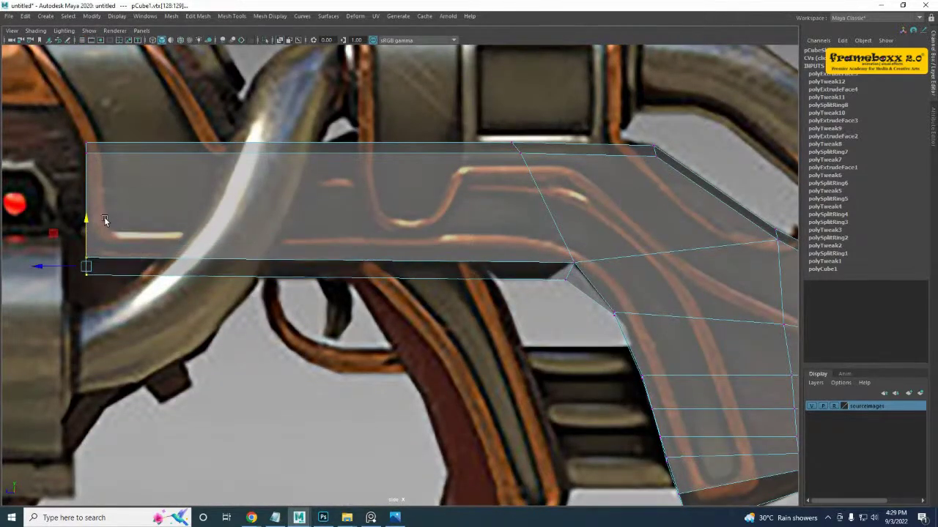
key(ctrl+z)
- Raise the lower vertices at the rear of the long block, and raise its front lower vertices slightly
drag(600, 298, 601, 300)
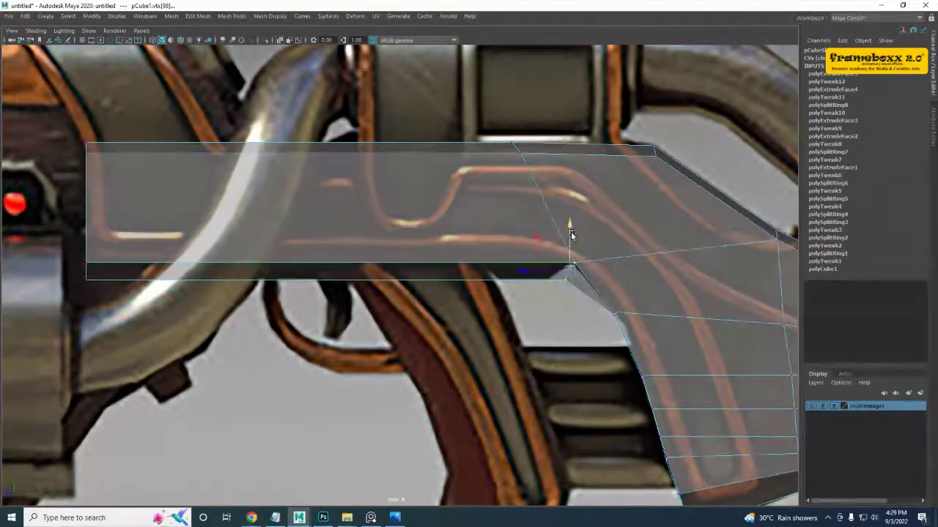
drag(570, 230, 570, 206)
alt+middle_drag(65, 238, 123, 254)
drag(55, 246, 191, 324)
mouse_move(143, 249)
mouse_down()
mouse_move(144, 229)
mouse_move(146, 249)
mouse_up()
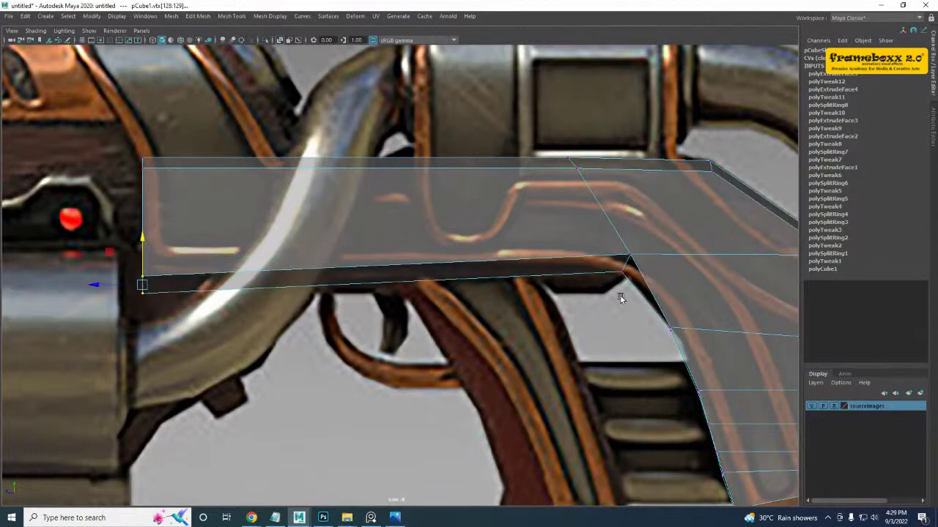
- Shift the upper vertices at the long block's rear joint backward to make the joint edge steeper
alt+middle_drag(557, 234, 591, 315)
drag(572, 184, 624, 252)
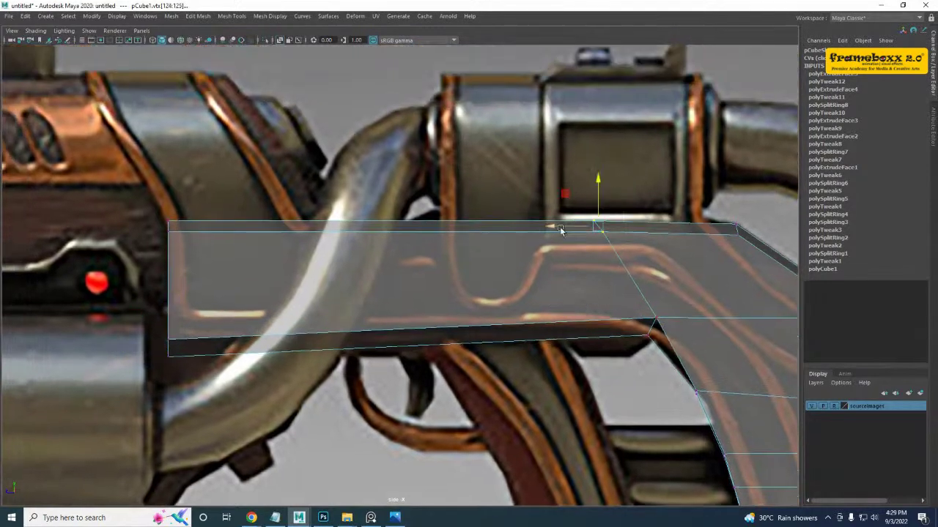
drag(554, 228, 584, 230)
alt+middle_drag(590, 232, 634, 246)
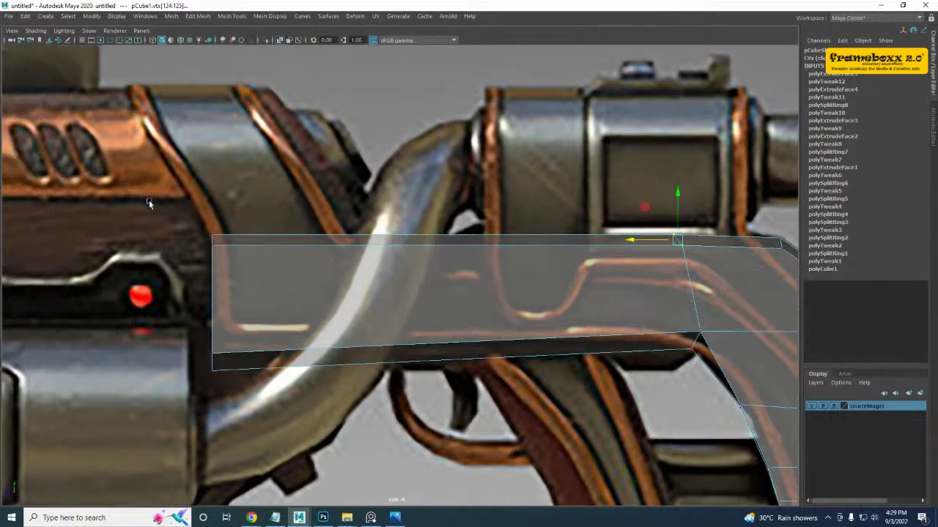
- Return the mesh to object mode and check the extended block against the side reference
drag(141, 196, 238, 270)
alt+middle_drag(356, 246, 418, 223)
key(F8)
alt+middle_drag(271, 268, 597, 270)
alt+middle_drag(515, 275, 491, 281)
alt+middle_drag(287, 264, 408, 286)
alt+middle_drag(551, 247, 27, 239)
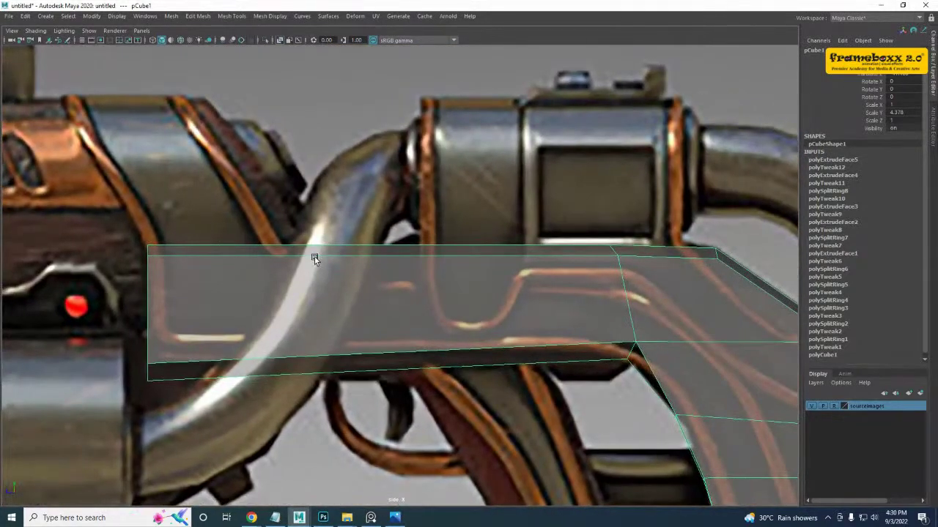
- Move the front-end vertices of the long block backward so the block ends at the curved pipe
alt+middle_drag(198, 283, 452, 254)
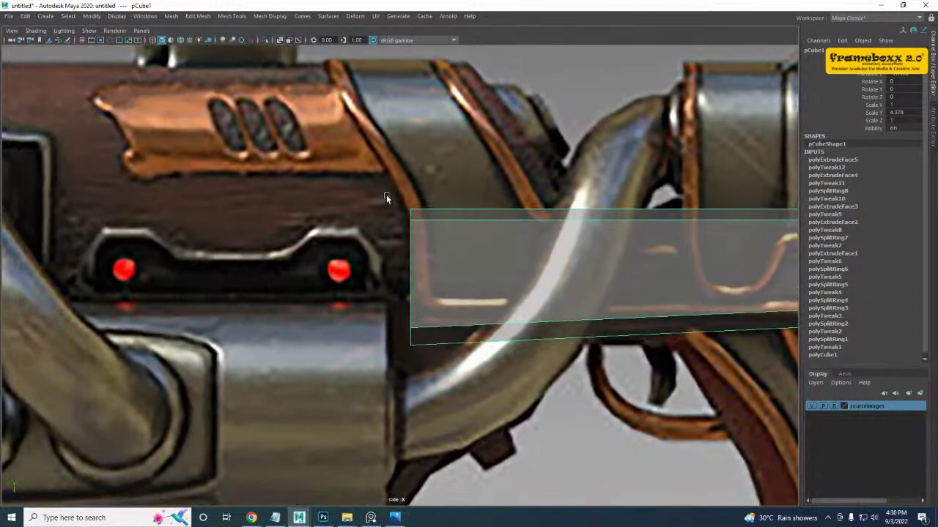
right_drag(435, 219, 389, 224)
drag(373, 174, 447, 410)
drag(399, 280, 537, 276)
alt+middle_drag(554, 277, 486, 268)
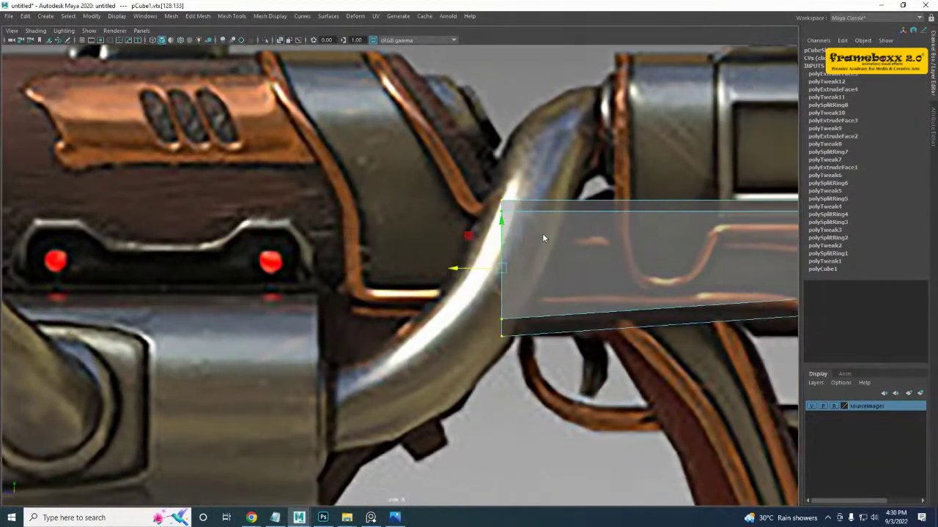
- Extrude the block's front end faces forward to the rear edge of the lower cylinder in the side reference
right_drag(542, 234, 542, 262)
drag(430, 177, 516, 413)
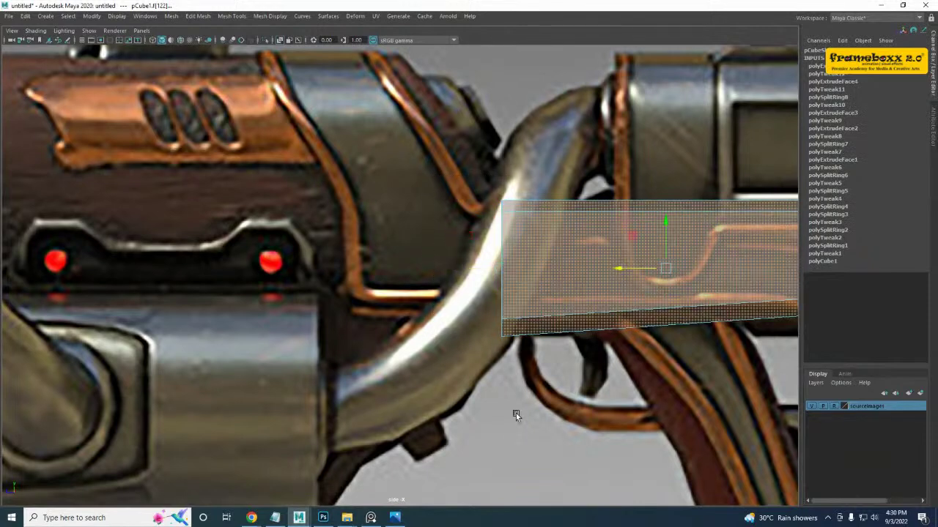
ctrl+drag(561, 153, 632, 392)
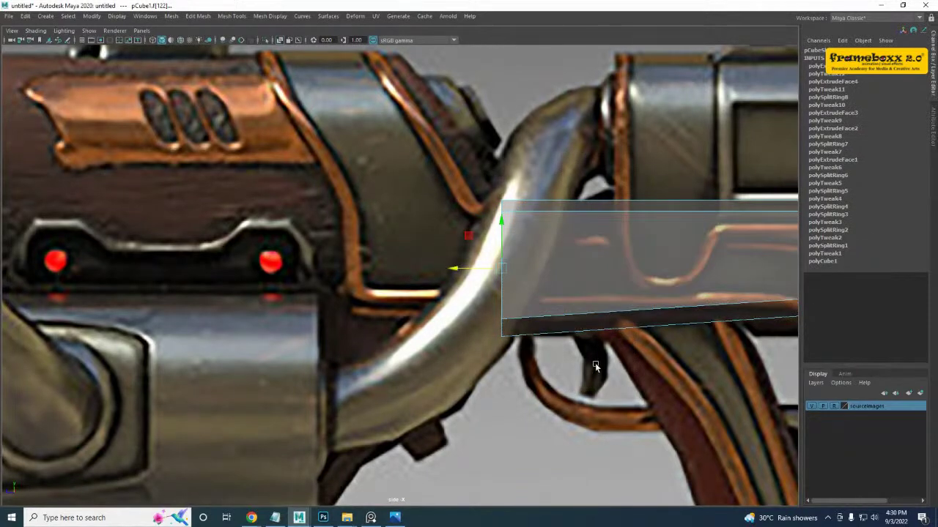
shift+right_drag(381, 169, 380, 200)
key(w)
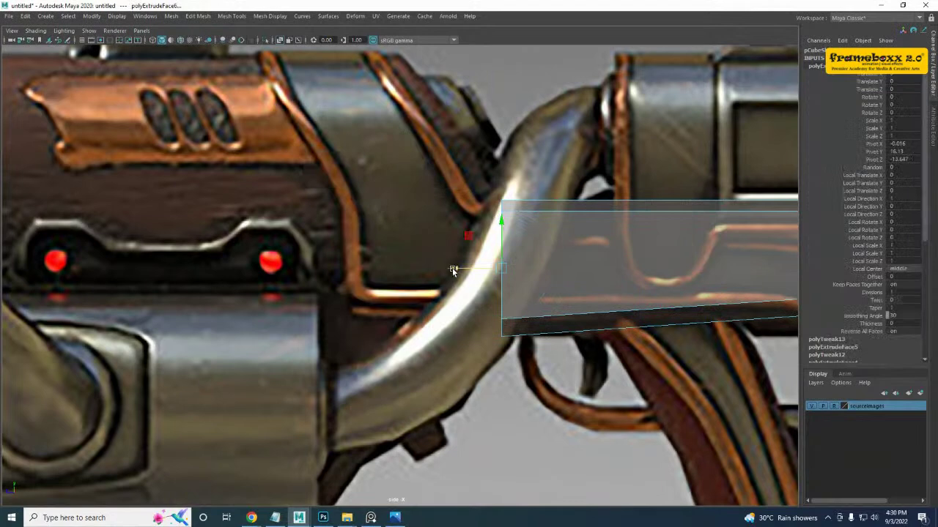
drag(452, 270, 268, 268)
- Raise the upper front vertices of the extruded section to the top edge of the receiver in the side reference
right_drag(469, 229, 354, 209)
alt+middle_drag(441, 177, 455, 218)
drag(230, 191, 353, 286)
alt+middle_drag(348, 233, 348, 284)
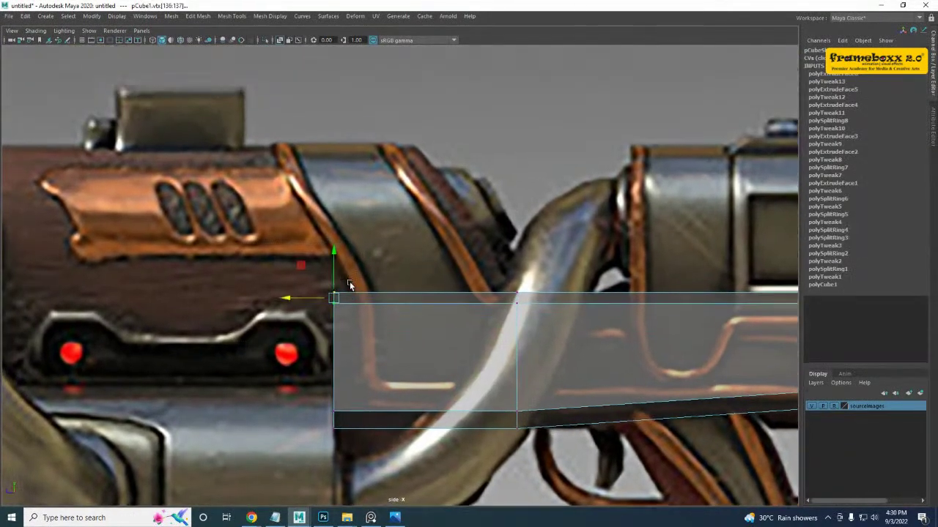
drag(334, 256, 313, 111)
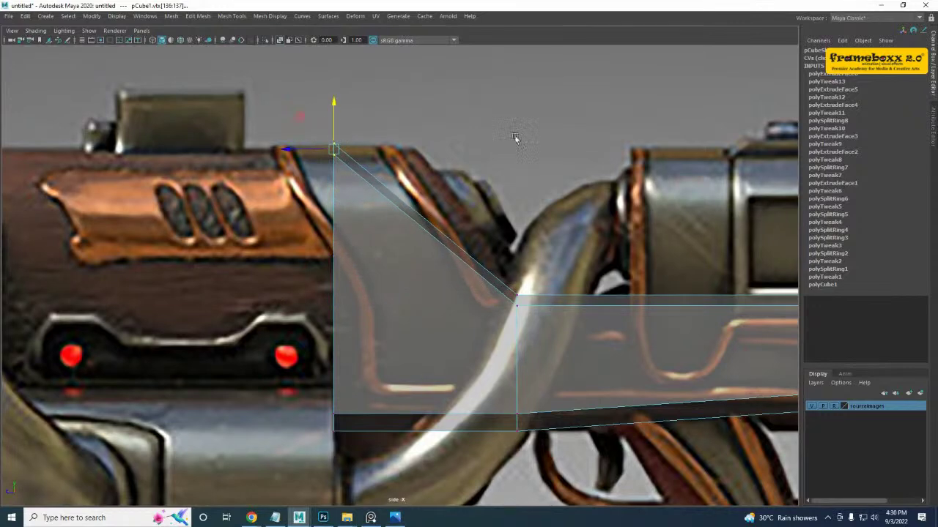
- Return the mesh to object mode and examine the raised front section in perspective and against the side reference
key(space)
key(space)
scroll(539, 159, down, 4)
alt+drag(477, 207, 404, 244)
scroll(421, 248, up, 4)
alt+drag(469, 260, 420, 292)
right_drag(329, 248, 377, 235)
alt+drag(432, 183, 456, 188)
key(space)
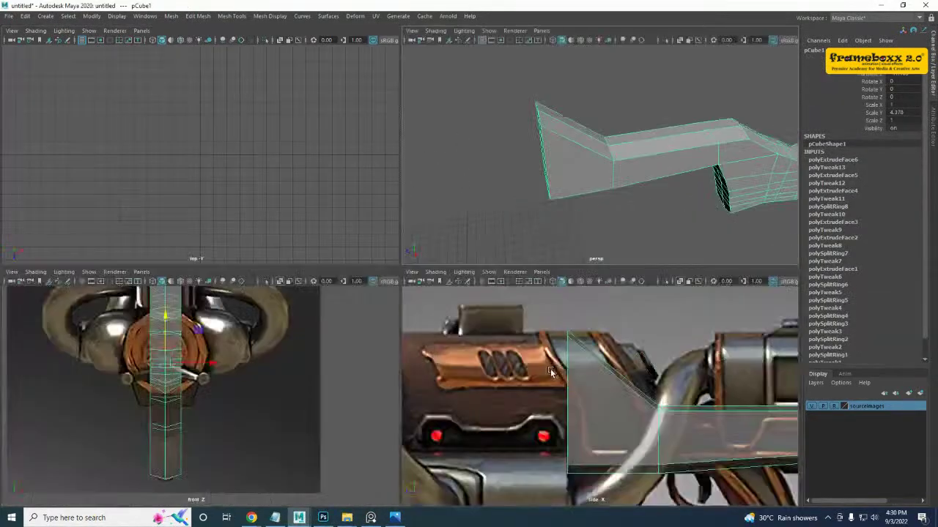
key(space)
- Insert an edge loop across the sloped section and raise its upper vertices to the receiver's top edge
right_drag(358, 241, 309, 212)
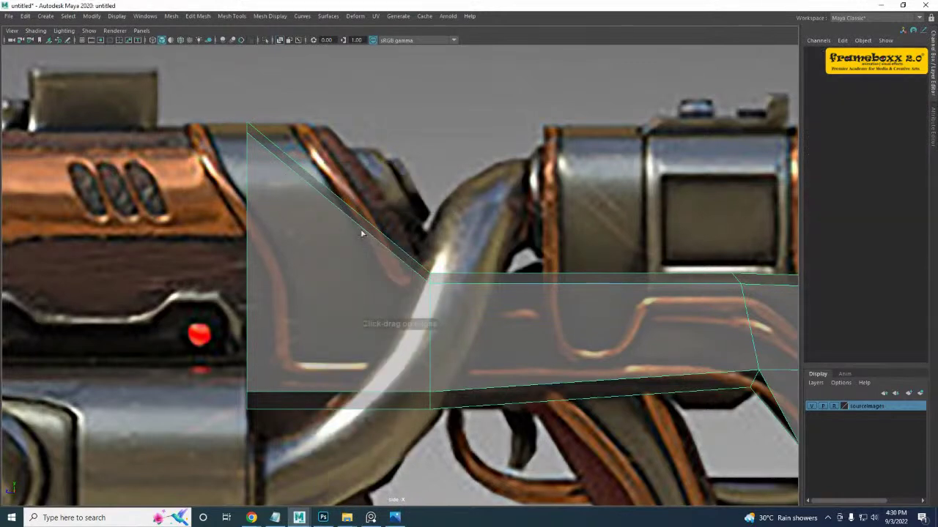
drag(362, 231, 371, 232)
key(w)
right_drag(378, 235, 333, 235)
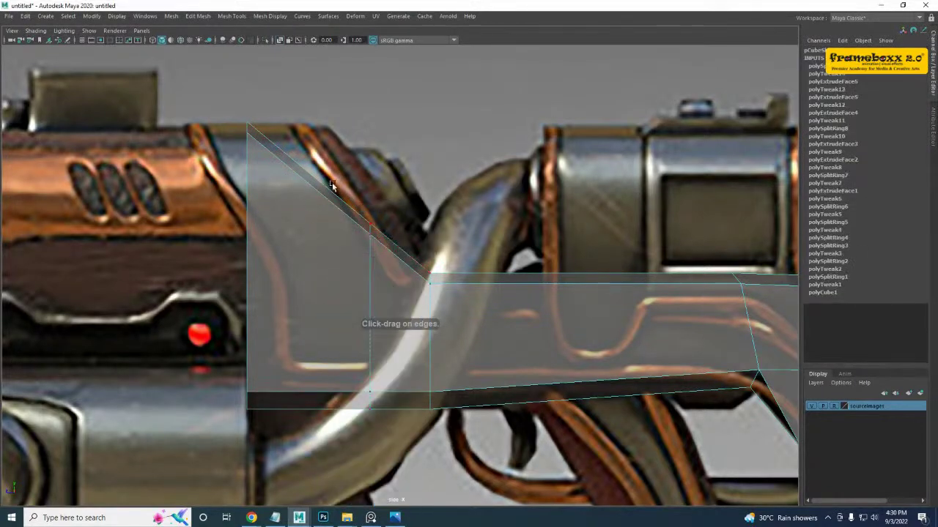
drag(331, 186, 329, 132)
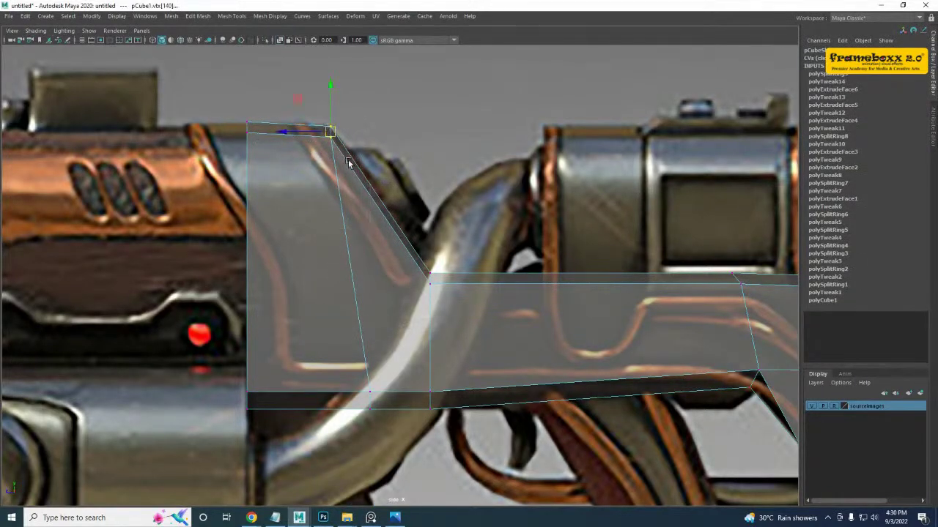
- Move the new loop's lower vertices forward under its top, then flatten the loop's edges into a vertical line
drag(377, 400, 393, 438)
drag(336, 402, 305, 402)
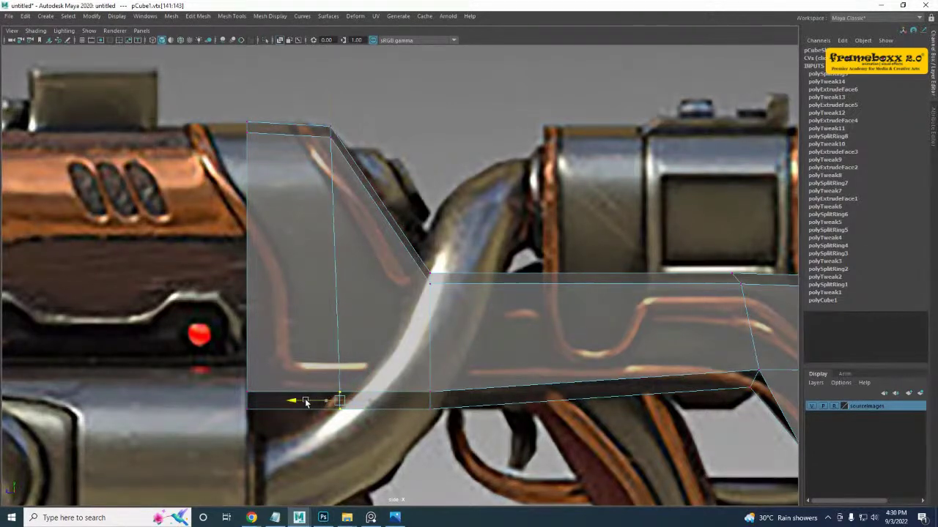
mouse_move(307, 90)
mouse_down()
mouse_move(372, 425)
mouse_move(363, 511)
mouse_up()
right_drag(330, 362, 325, 199)
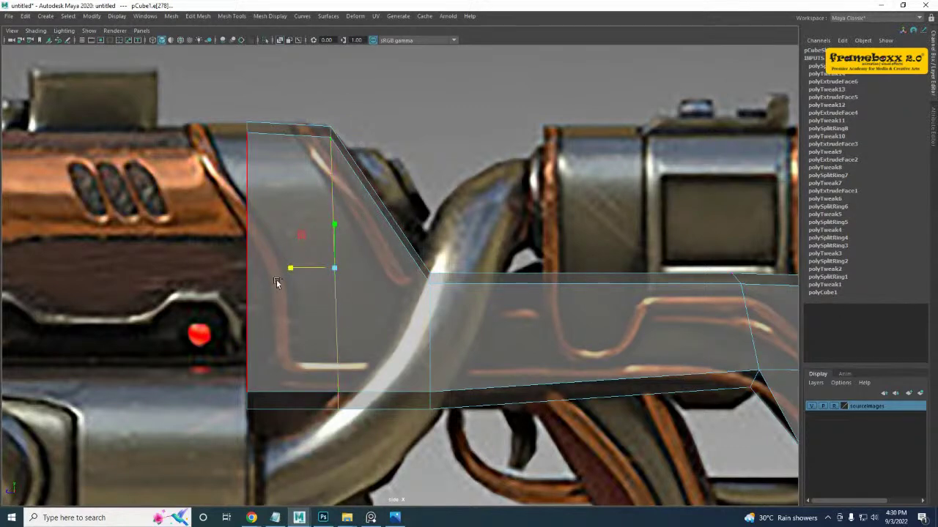
drag(291, 268, 446, 299)
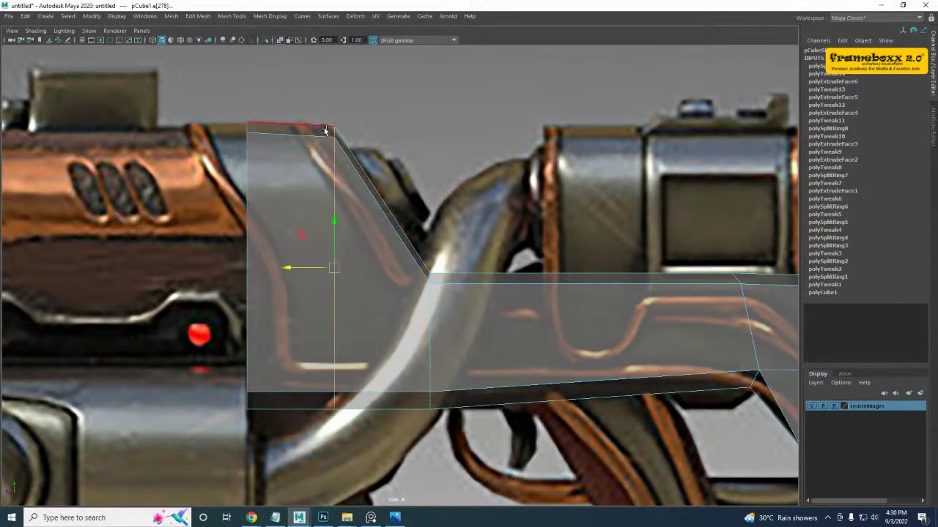
- Level the front top vertices with the top of the edge loop, and shift the whole loop slightly forward
right_drag(251, 127, 217, 127)
drag(215, 92, 290, 174)
drag(246, 83, 246, 85)
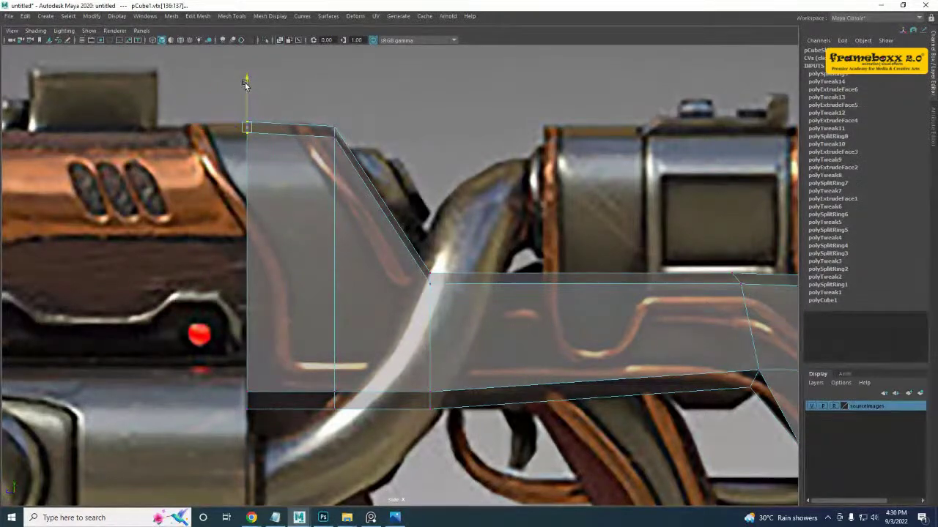
drag(312, 95, 373, 452)
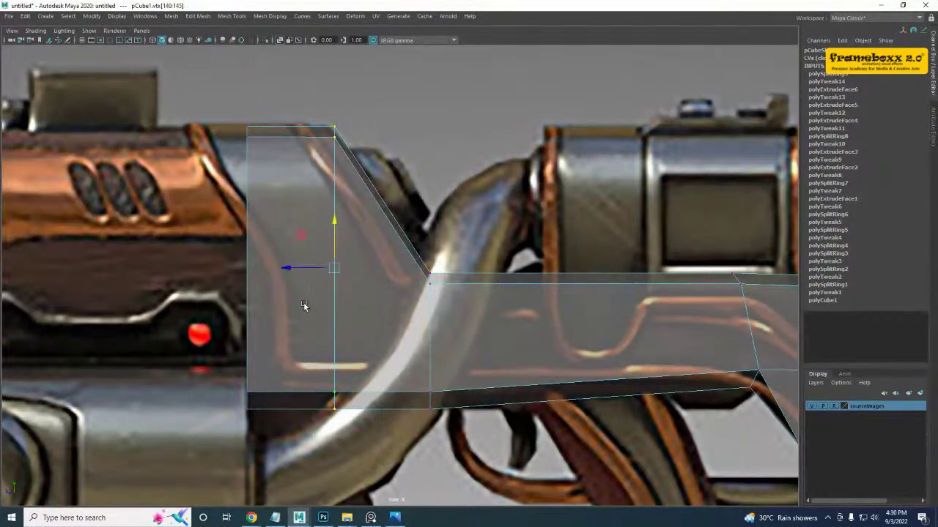
drag(288, 268, 280, 267)
- Select only the end faces at the front of the raised section, leaving its side faces out
alt+middle_drag(367, 290, 351, 292)
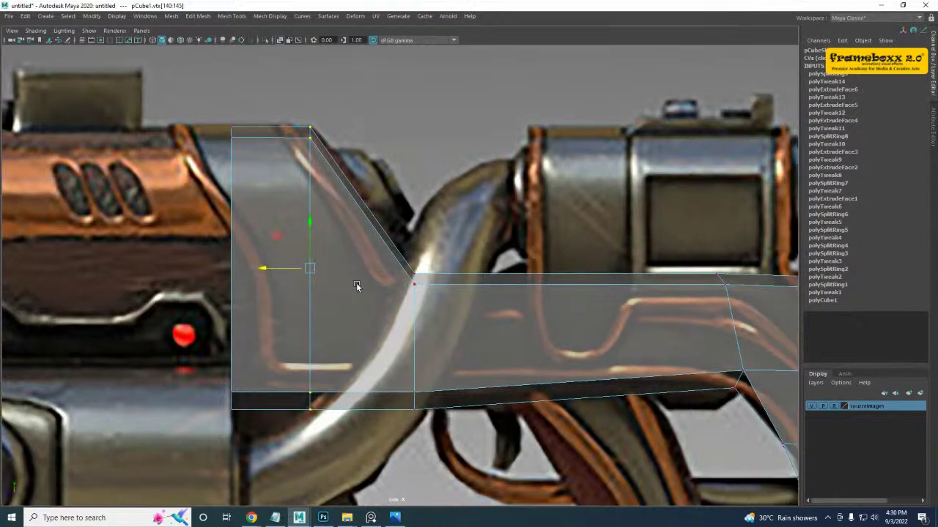
right_drag(357, 287, 345, 150)
drag(331, 178, 274, 217)
alt+middle_drag(333, 307, 394, 314)
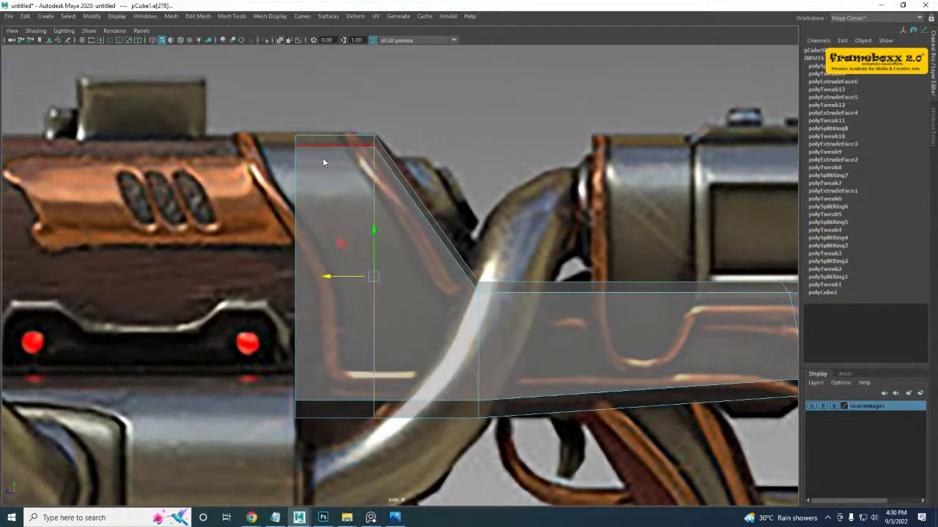
right_drag(324, 162, 320, 219)
drag(249, 87, 350, 508)
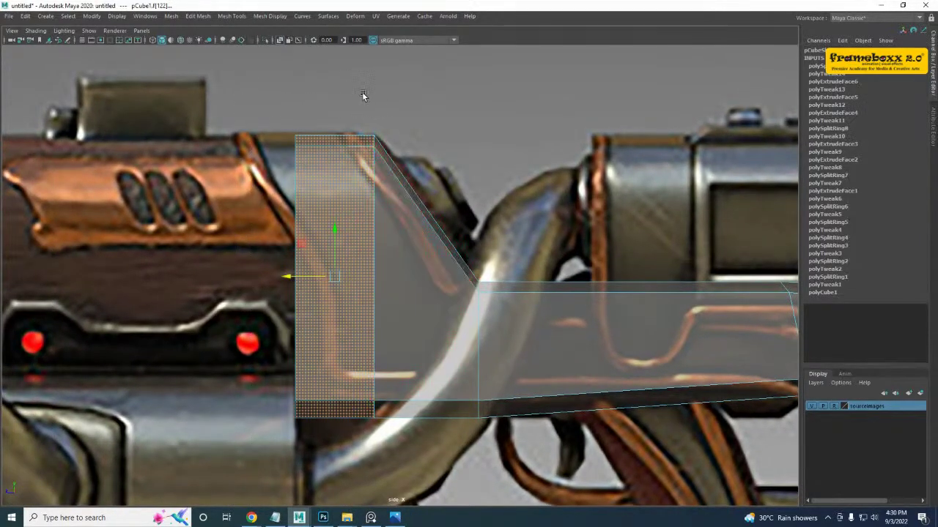
drag(360, 93, 470, 434)
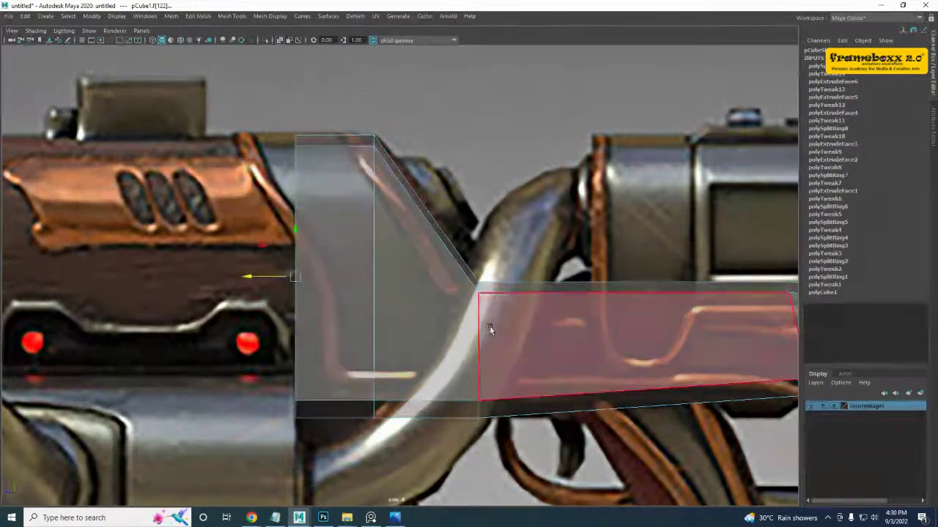
- Examine the selected front end faces in the perspective view
key(space)
key(space)
alt+drag(392, 258, 491, 285)
alt+right_drag(492, 285, 538, 313)
alt+middle_drag(539, 313, 333, 245)
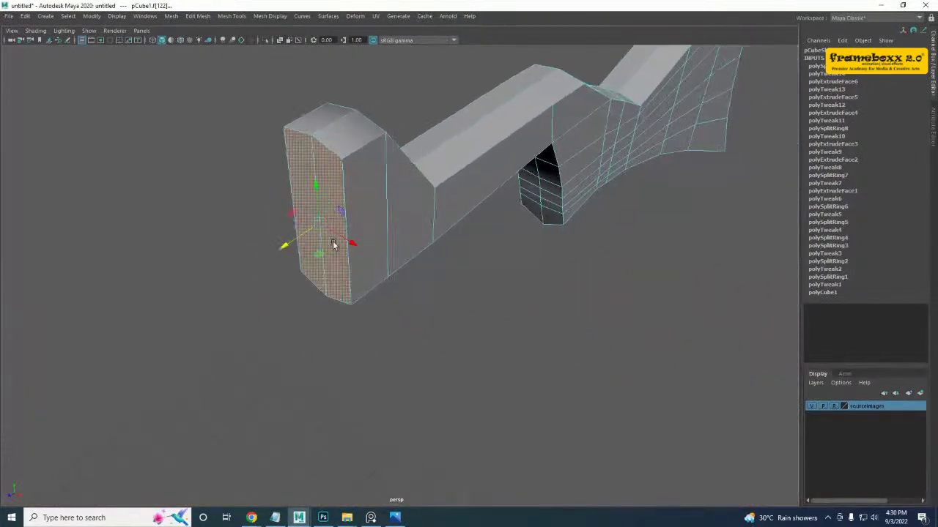
alt+right_drag(332, 244, 315, 264)
alt+drag(316, 263, 323, 262)
alt+right_drag(452, 342, 443, 321)
alt+middle_drag(442, 321, 411, 383)
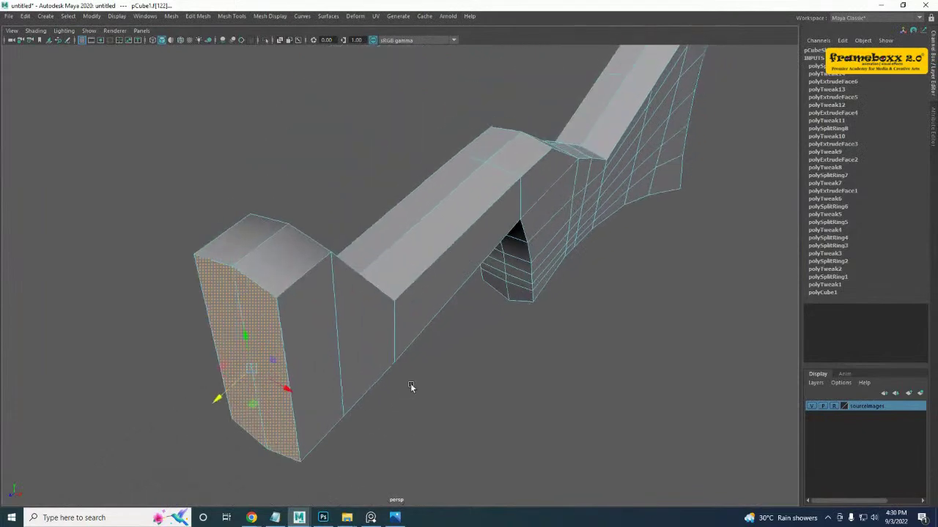
alt+right_drag(410, 384, 394, 318)
key(space)
key(space)
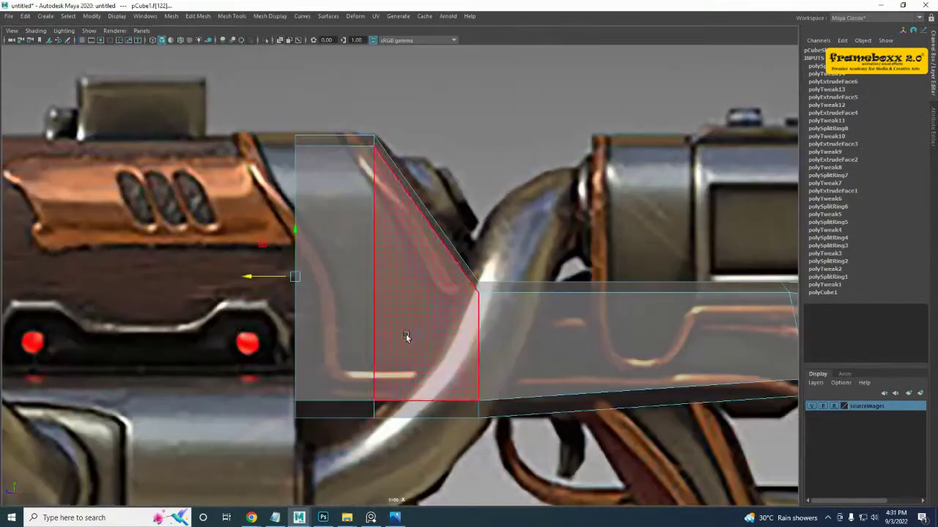
- Extrude the selected front faces forward along the receiver to the collar behind the perforated barrel
alt+middle_drag(405, 336, 416, 312)
shift+right_click(324, 181)
shift+right_drag(318, 206, 318, 208)
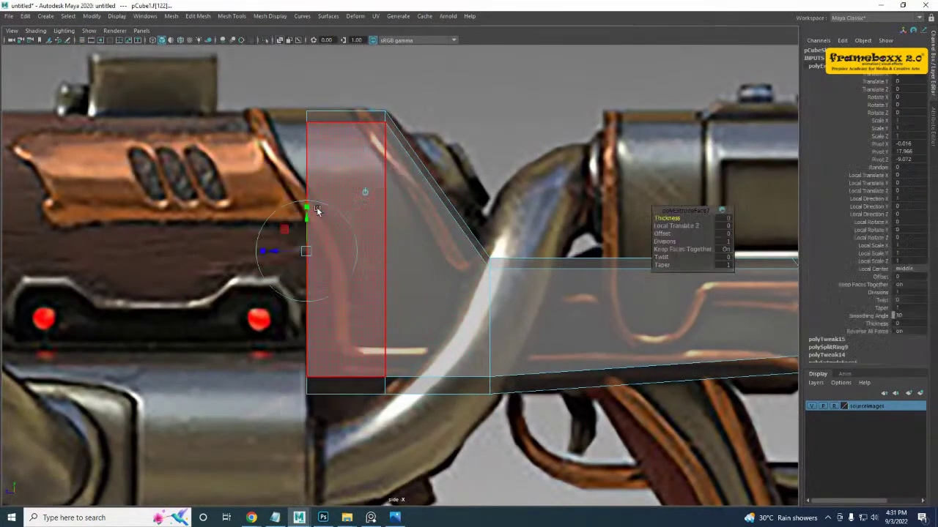
key(w)
alt+middle_drag(363, 236, 515, 233)
alt+right_drag(515, 234, 427, 277)
alt+middle_drag(427, 277, 675, 273)
alt+right_drag(675, 272, 642, 280)
drag(625, 258, 163, 258)
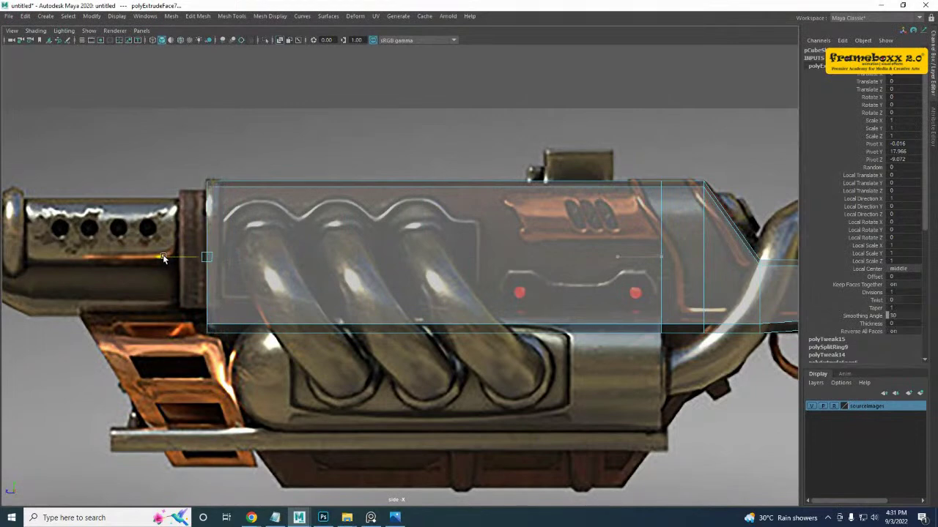
- Return the mesh to object mode and examine the full receiver and stock in perspective
right_drag(247, 247, 295, 233)
key(space)
key(space)
key(f)
alt+drag(467, 240, 555, 240)
scroll(505, 227, up, 5)
alt+drag(498, 227, 436, 194)
alt+drag(561, 137, 422, 225)
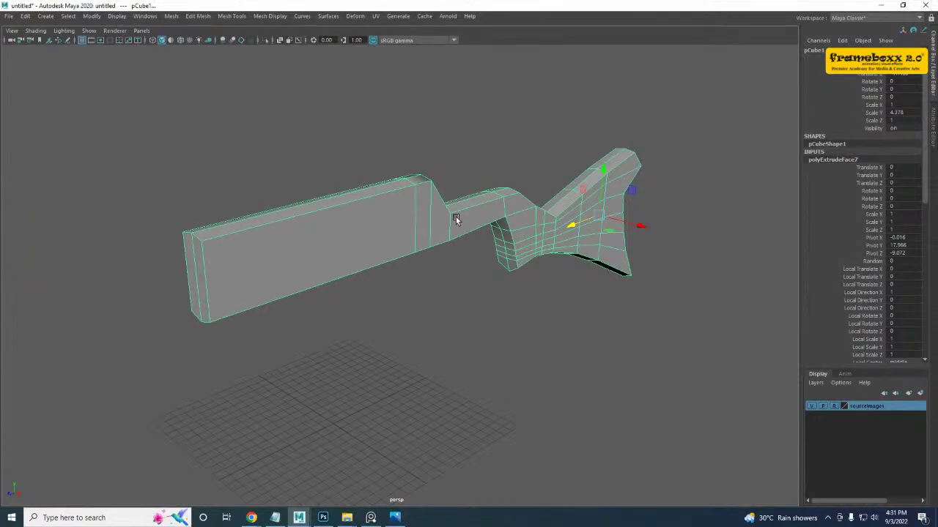
- Assign a Blinn material to the mesh and hide the side panel to enlarge the viewport
right_click(412, 212)
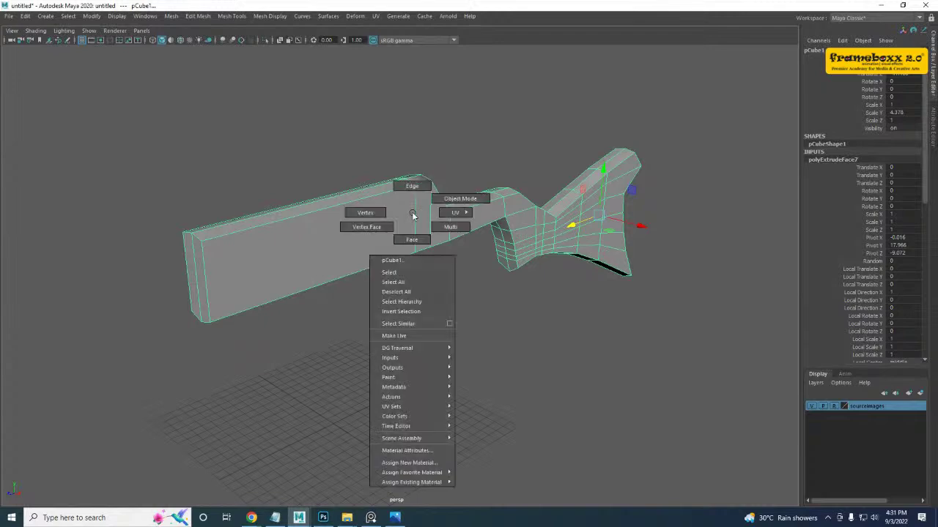
right_click(415, 209)
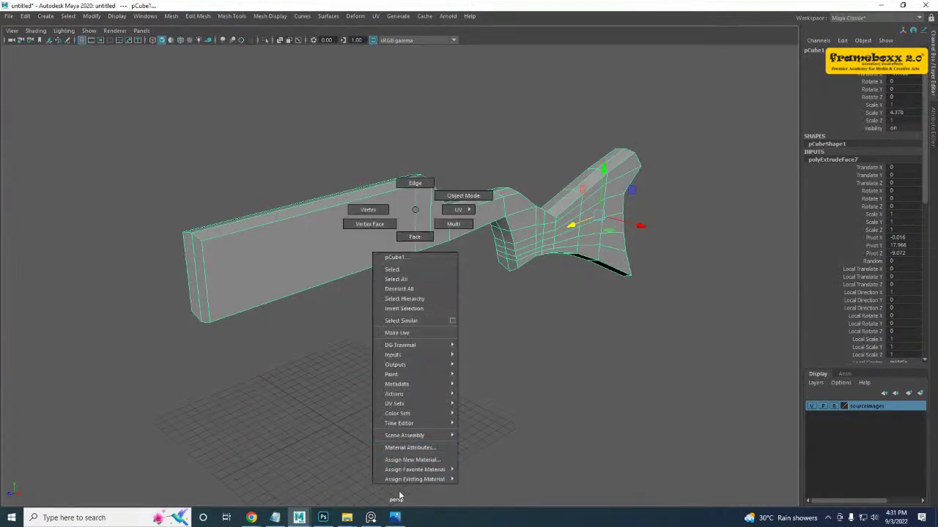
mouse_move(419, 470)
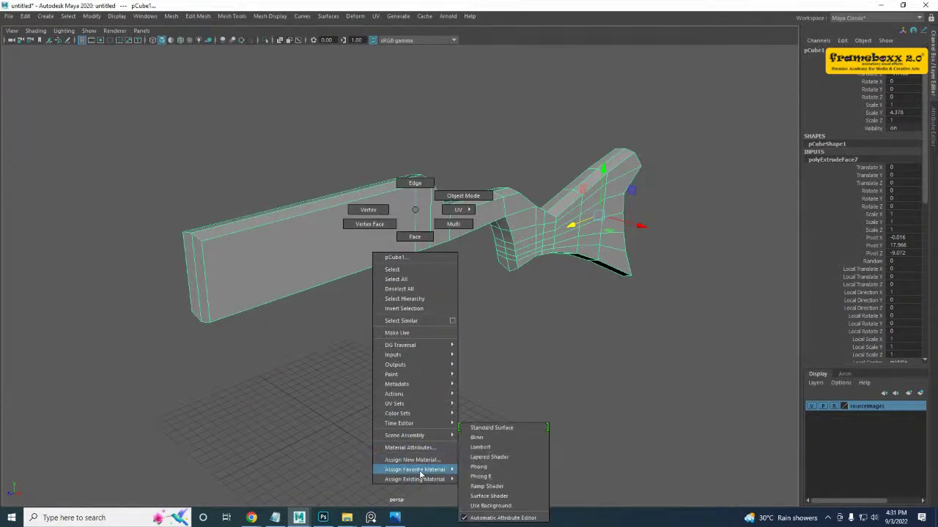
click(487, 439)
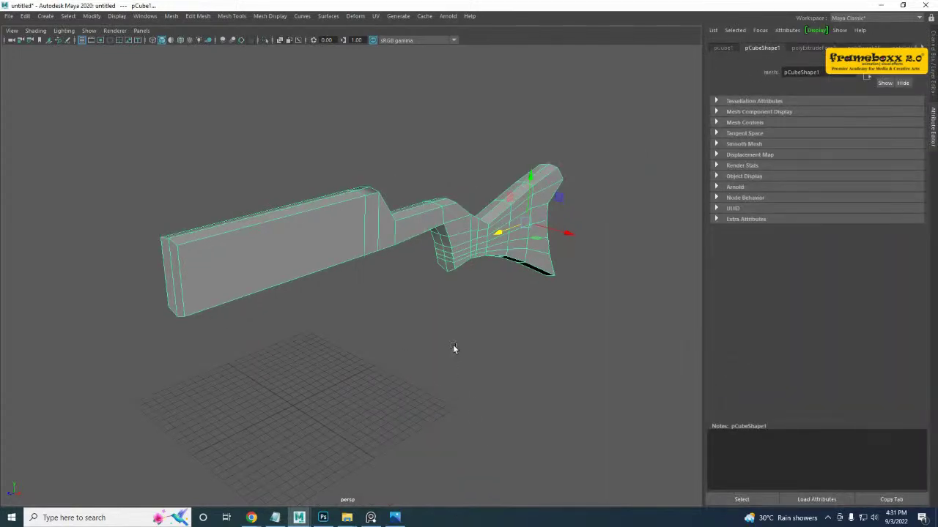
click(929, 56)
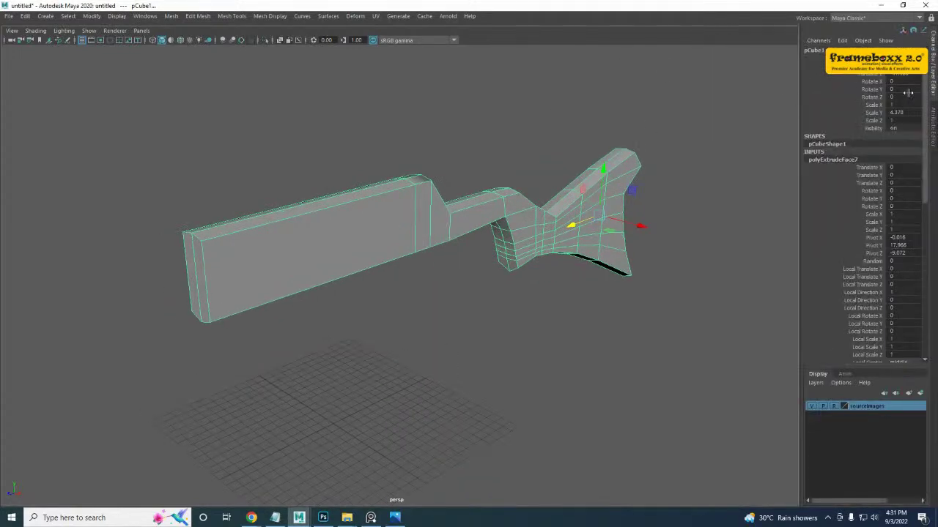
click(935, 65)
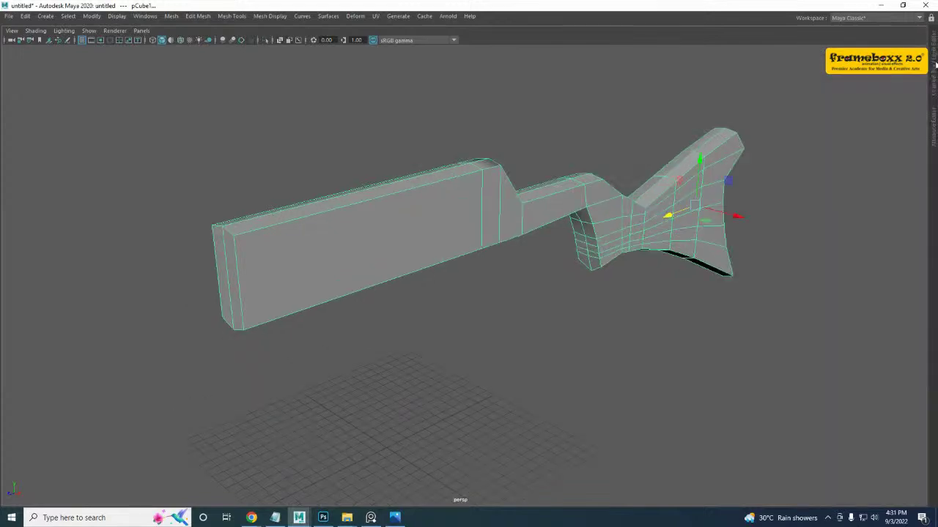
- Turn off the viewport's color management and assign a favorite material to the mesh again
click(375, 41)
scroll(357, 231, up, 3)
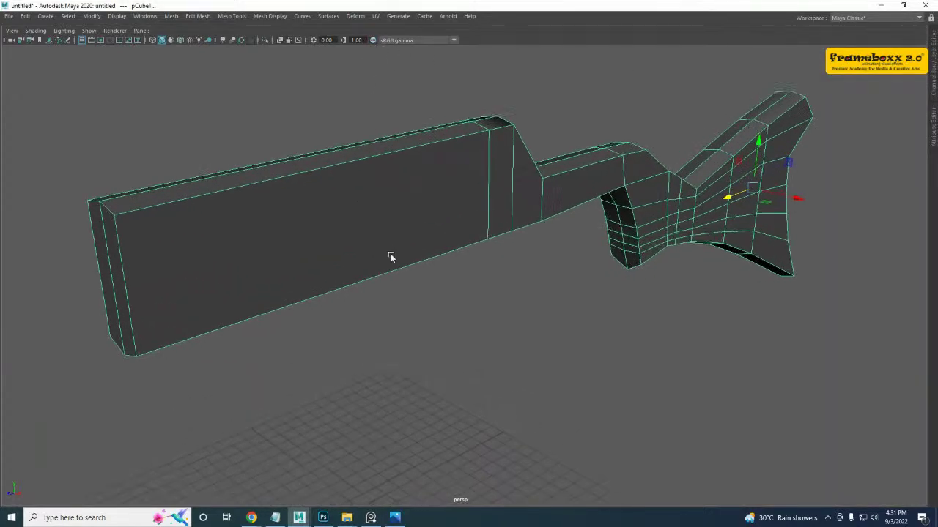
alt+drag(391, 258, 506, 248)
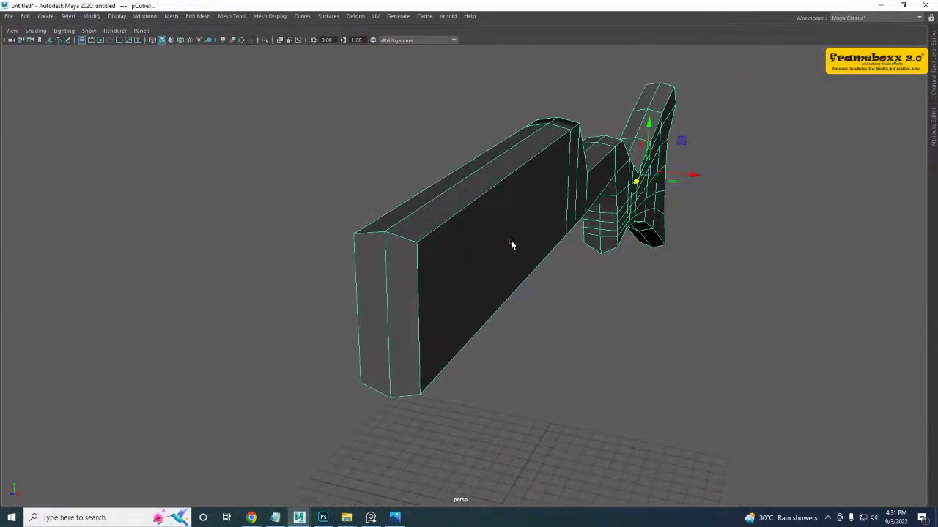
right_drag(512, 242, 579, 446)
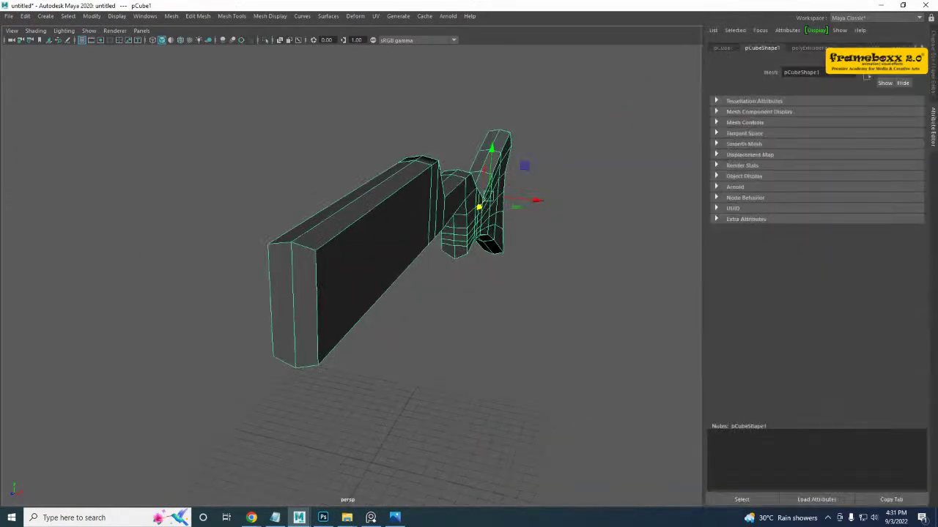
- Show the Channel Box, preview the gun mesh smoothed from several angles, and restore its unsmoothed display
click(933, 50)
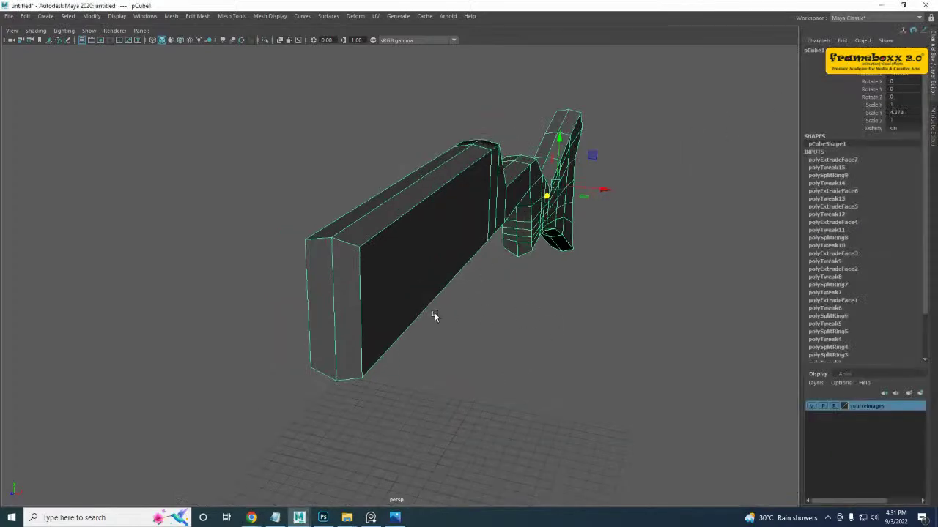
key(3)
alt+drag(435, 314, 399, 326)
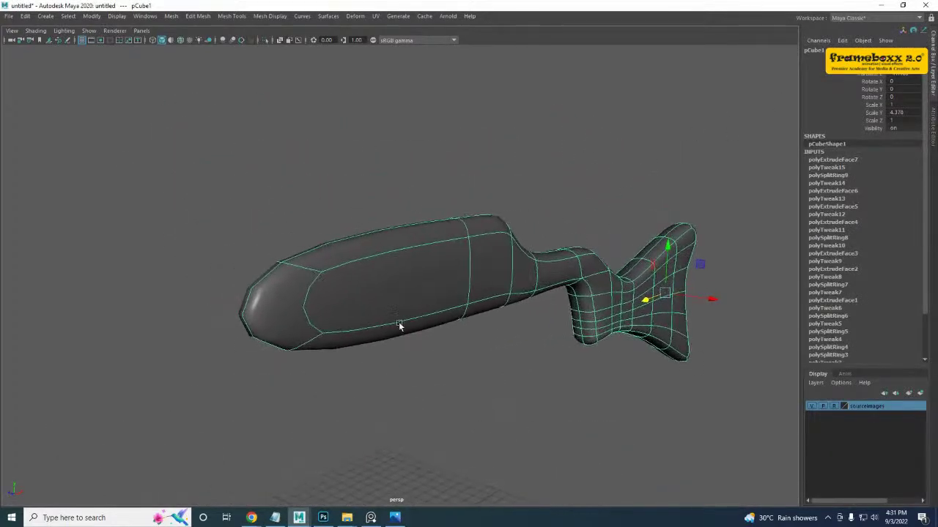
alt+drag(482, 309, 442, 287)
key(1)
alt+drag(558, 280, 439, 261)
- Compare the receiver mesh with the side reference from the perforated barrel collar back to the grip
key(space)
key(space)
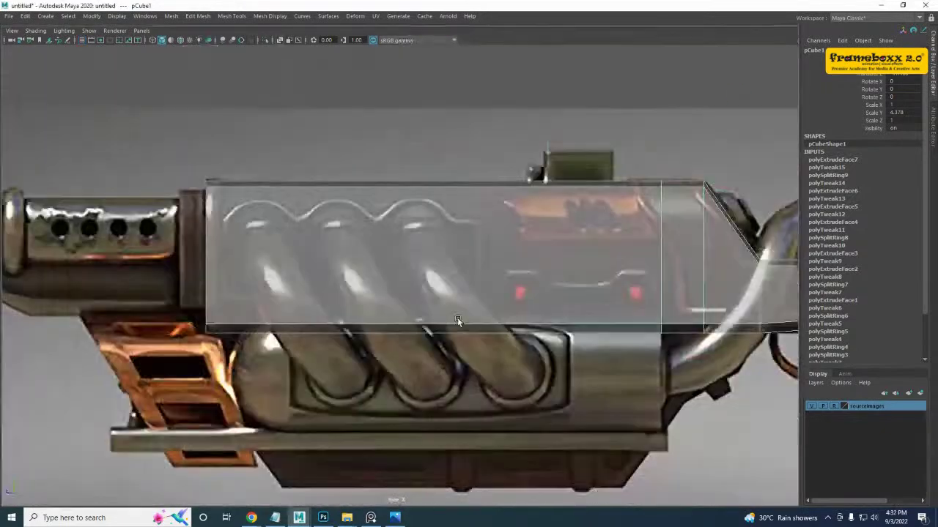
alt+middle_drag(536, 309, 399, 290)
scroll(597, 246, up, 1)
alt+middle_drag(351, 250, 604, 265)
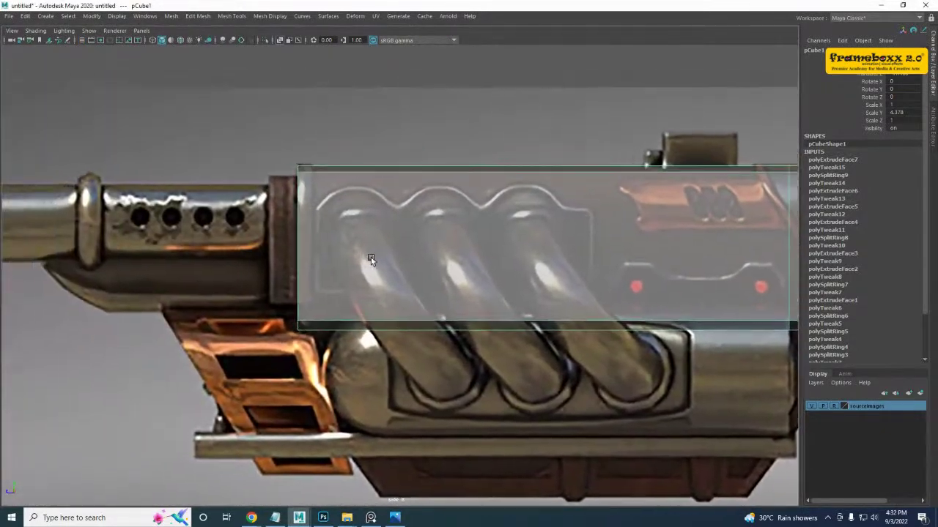
alt+middle_drag(544, 237, 264, 213)
alt+middle_drag(386, 228, 228, 226)
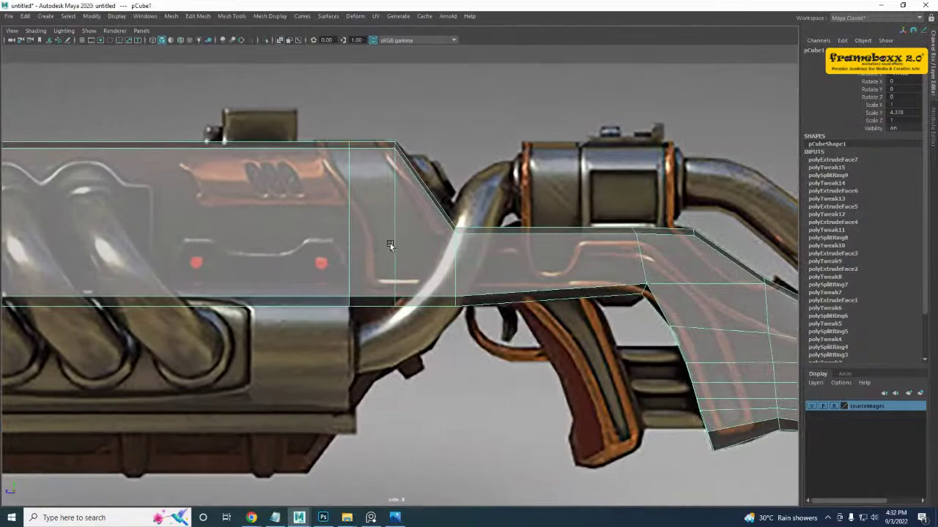
alt+middle_drag(320, 246, 619, 244)
- Return to the full perspective view around the receiver's front end and switch the mesh to edge selection
key(space)
alt+drag(592, 132, 586, 137)
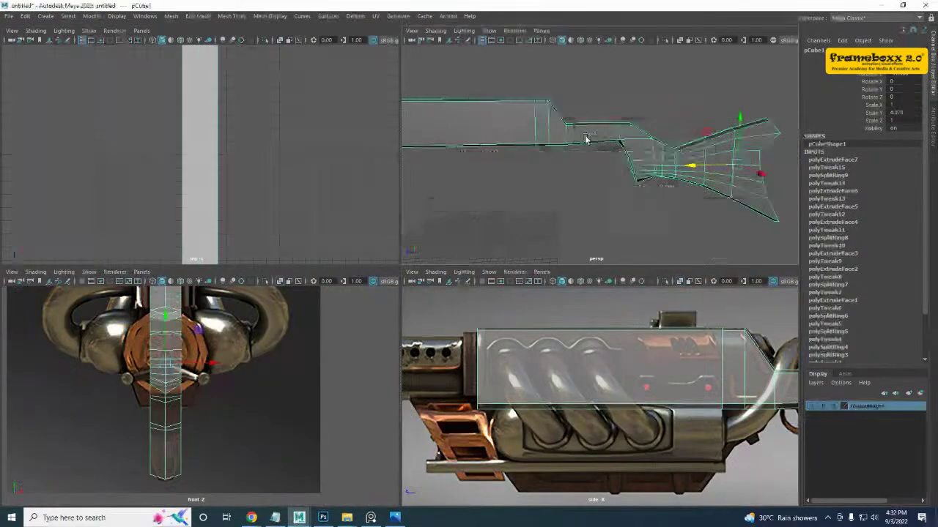
key(space)
alt+drag(337, 196, 446, 220)
right_drag(273, 302, 274, 157)
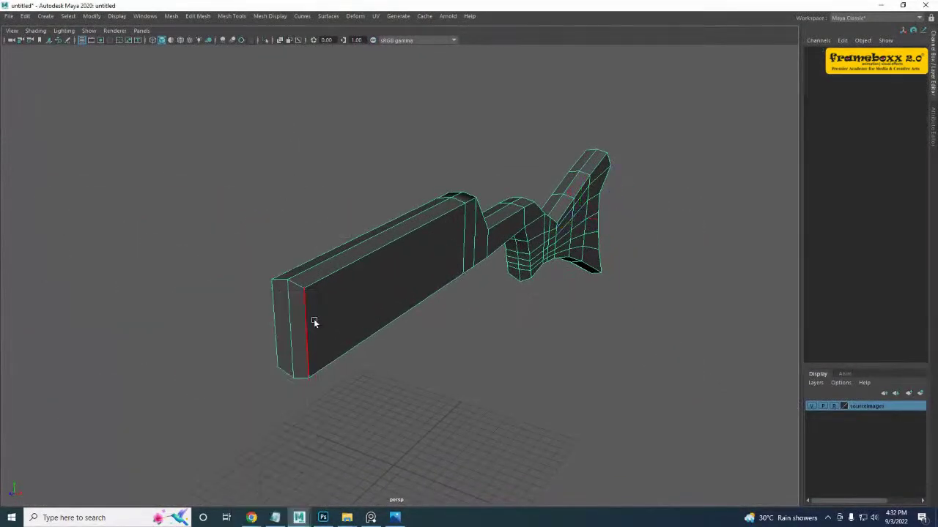
- Split the edge ring through the front vertical edge to add a horizontal edge loop along the gun body
click(313, 320)
ctrl+right_drag(368, 255, 373, 286)
alt+drag(469, 302, 445, 299)
- In the side view, insert an edge loop across the narrow neck just ahead of the bend into the stock
key(space)
key(space)
alt+middle_drag(338, 317, 352, 320)
alt+middle_drag(546, 217, 293, 214)
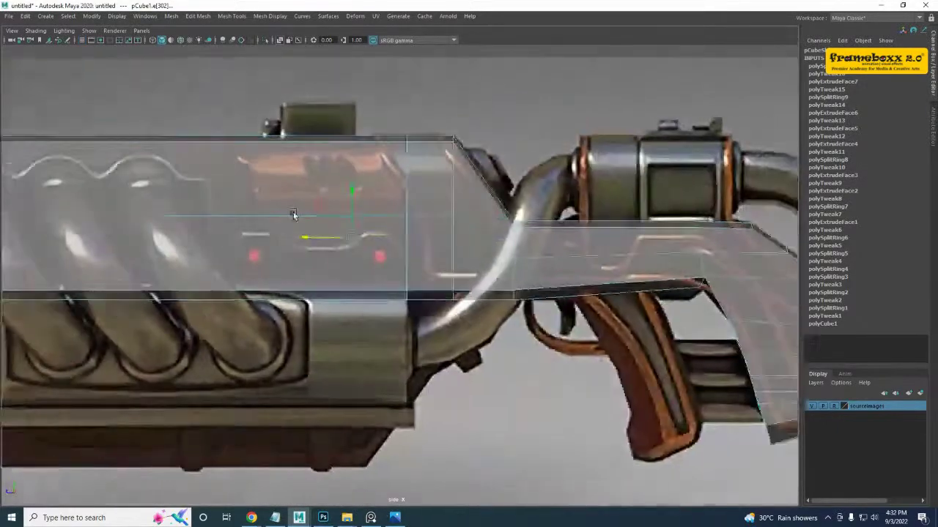
alt+middle_drag(433, 212, 294, 210)
alt+right_drag(386, 224, 557, 240)
alt+middle_drag(652, 240, 425, 201)
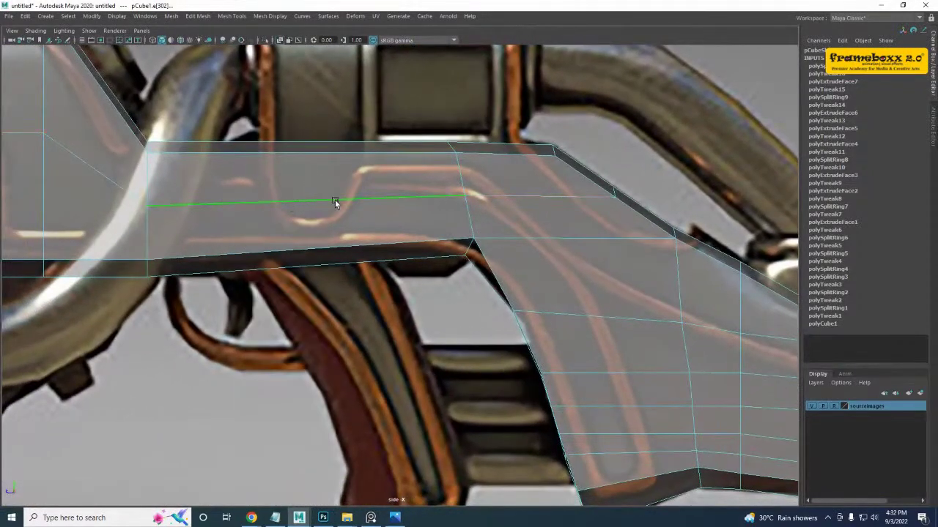
right_drag(335, 199, 486, 149)
shift+right_drag(423, 164, 371, 185)
drag(407, 198, 382, 198)
- Move the lower corner vertices at the neck-to-stock bend down to follow the reference image
key(w)
right_drag(403, 232, 357, 232)
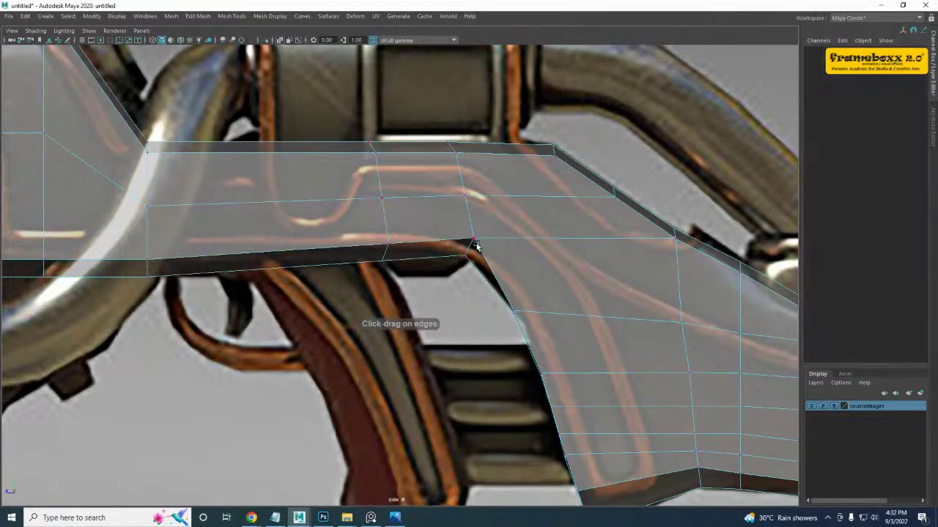
drag(439, 223, 469, 256)
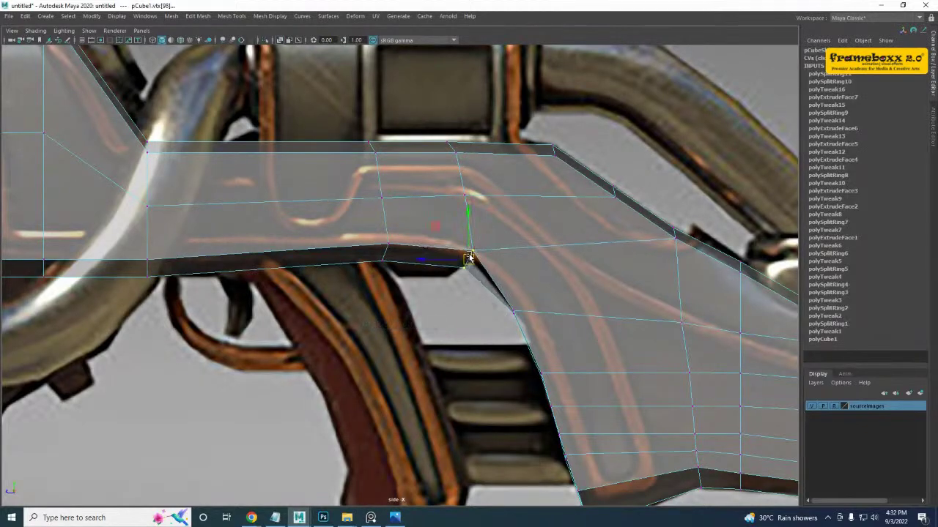
scroll(505, 305, up, 2)
alt+middle_drag(515, 314, 481, 291)
scroll(481, 290, up, 2)
- In the perspective view, select the two side edge loops running down the front face of the stock below the neck
key(space)
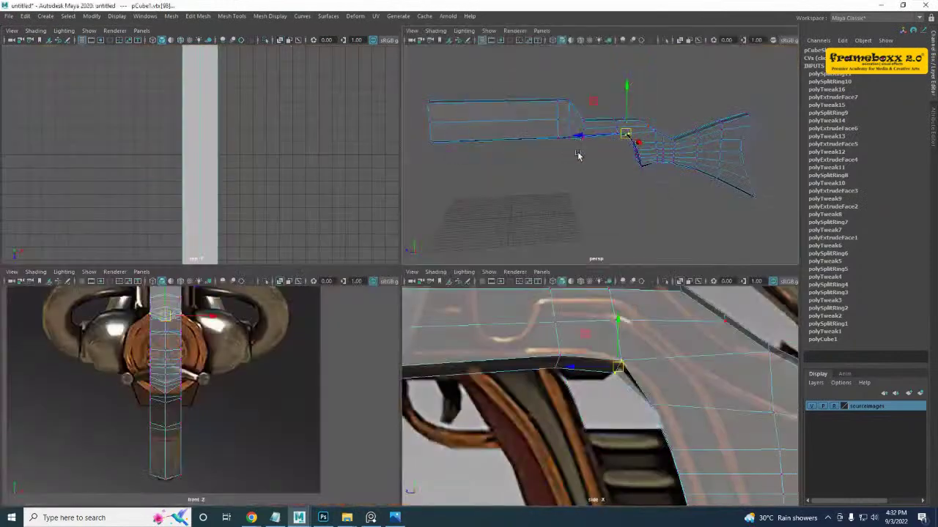
key(space)
scroll(520, 252, up, 6)
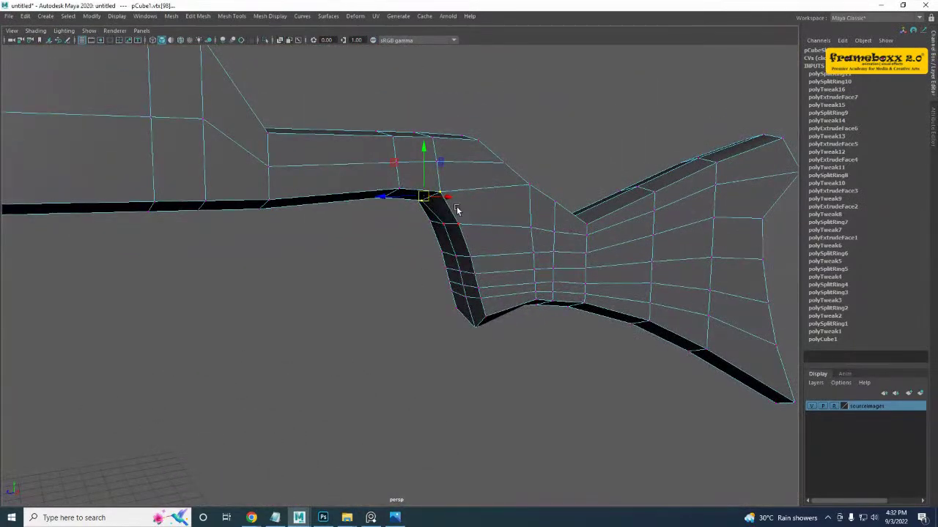
alt+drag(437, 219, 426, 245)
alt+drag(357, 255, 467, 194)
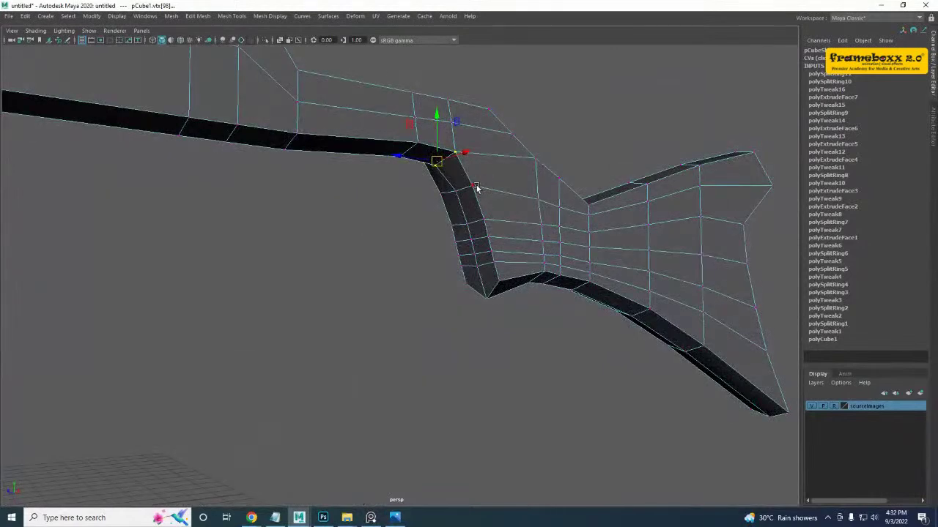
right_drag(476, 188, 476, 152)
click(469, 179)
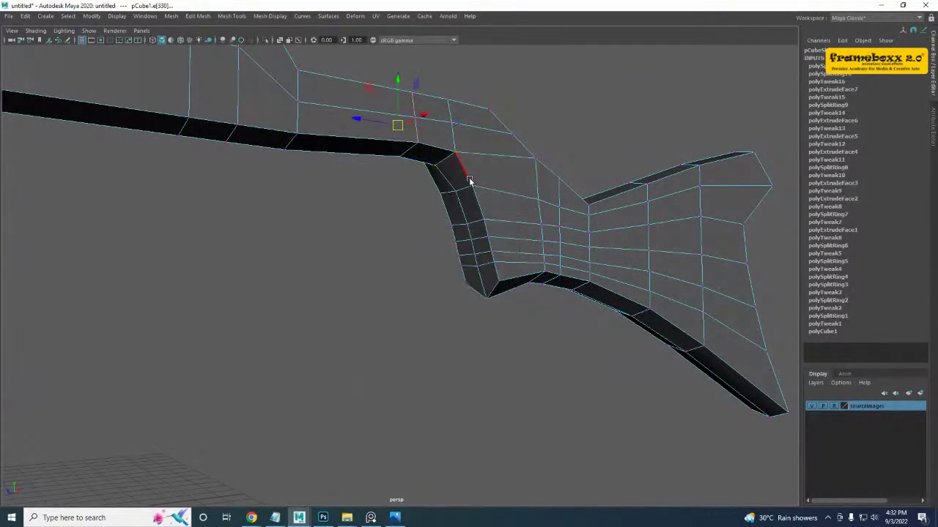
shift+double_click(440, 187)
alt+drag(451, 223, 470, 241)
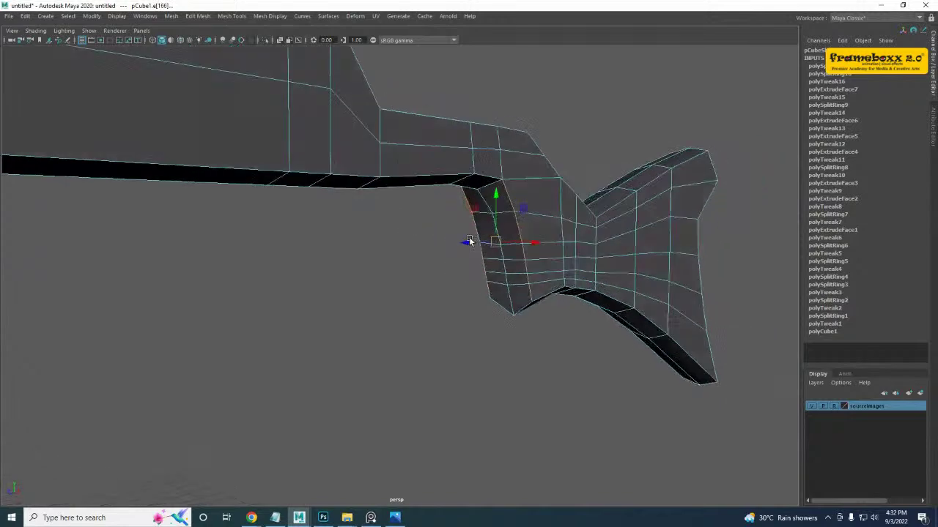
alt+right_drag(470, 241, 529, 253)
alt+middle_drag(529, 253, 403, 258)
- Convert the two edge loops on the stock's front face to vertices and shift them slightly toward the rear
right_drag(480, 183, 481, 185)
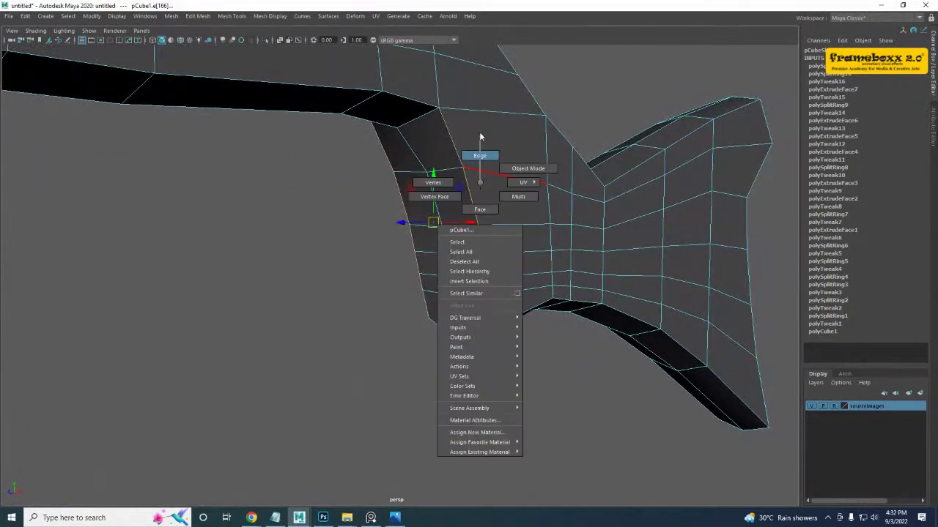
right_drag(480, 134, 480, 133)
double_click(463, 147)
shift+double_click(396, 161)
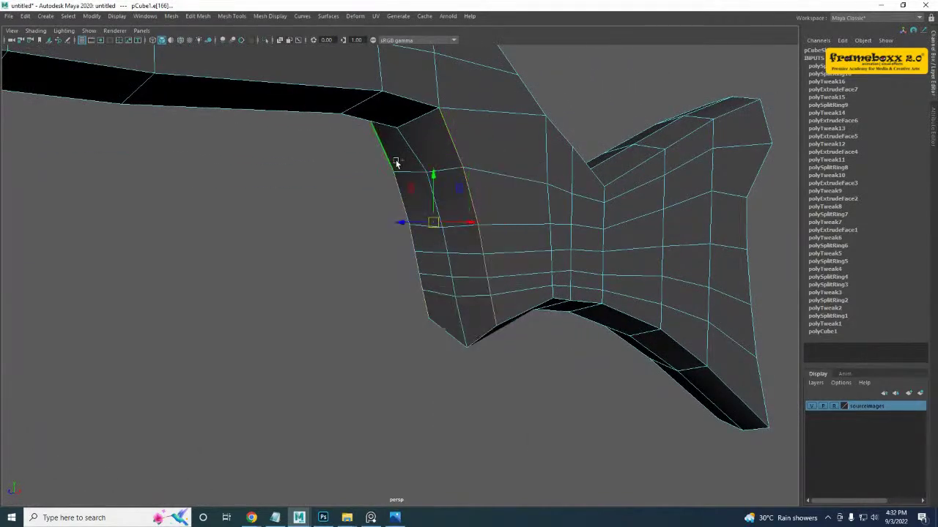
ctrl+right_drag(471, 150, 471, 150)
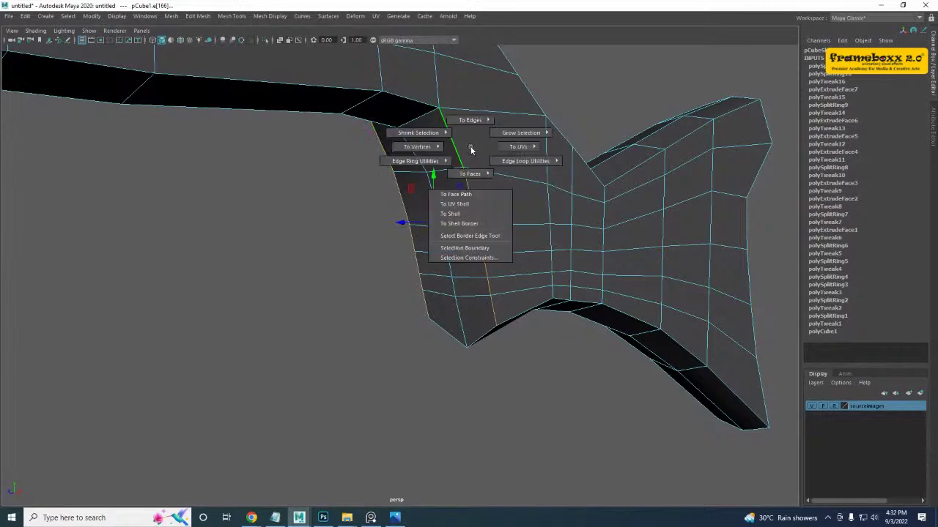
ctrl+right_drag(414, 151, 375, 153)
alt+drag(431, 213, 408, 220)
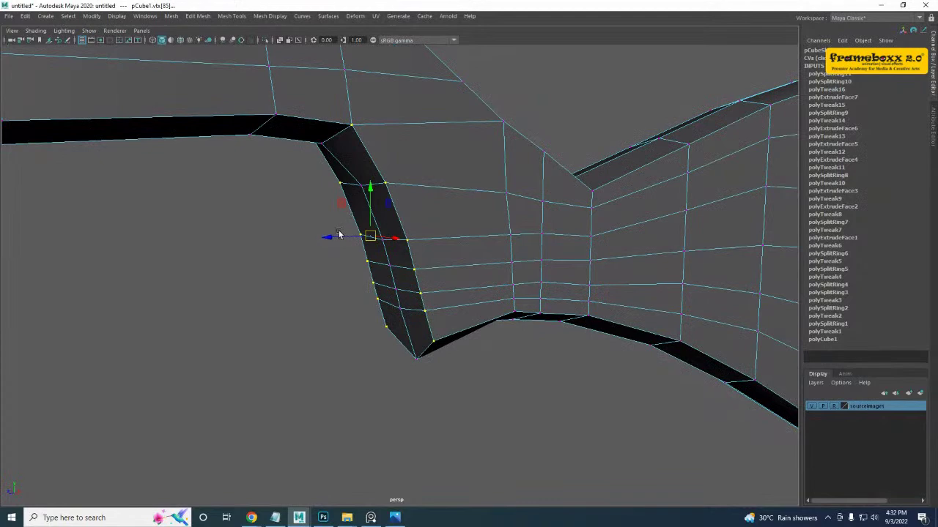
drag(334, 237, 343, 239)
- In the side view, move the vertices just below the inner bend rearward to match the reference curve
key(space)
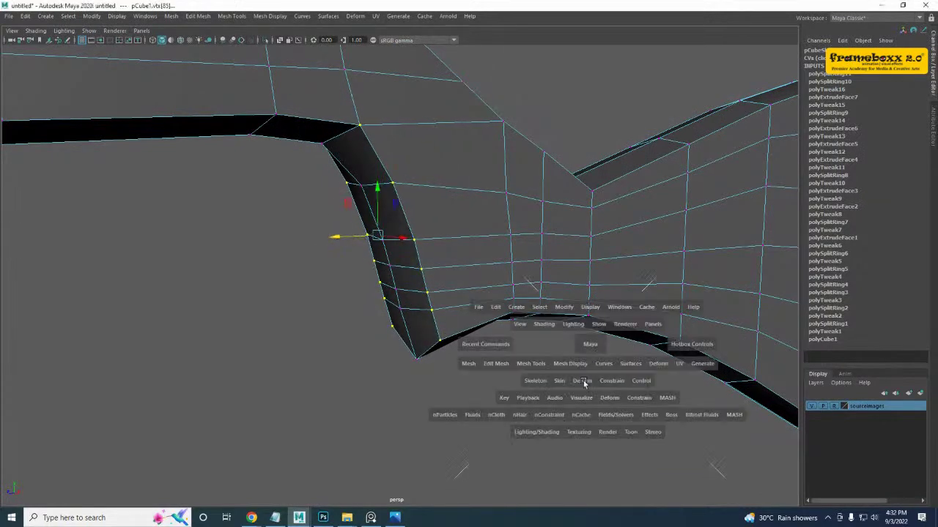
key(space)
alt+middle_drag(544, 354, 475, 309)
drag(426, 334, 430, 334)
alt+middle_drag(458, 261, 451, 271)
drag(390, 234, 453, 272)
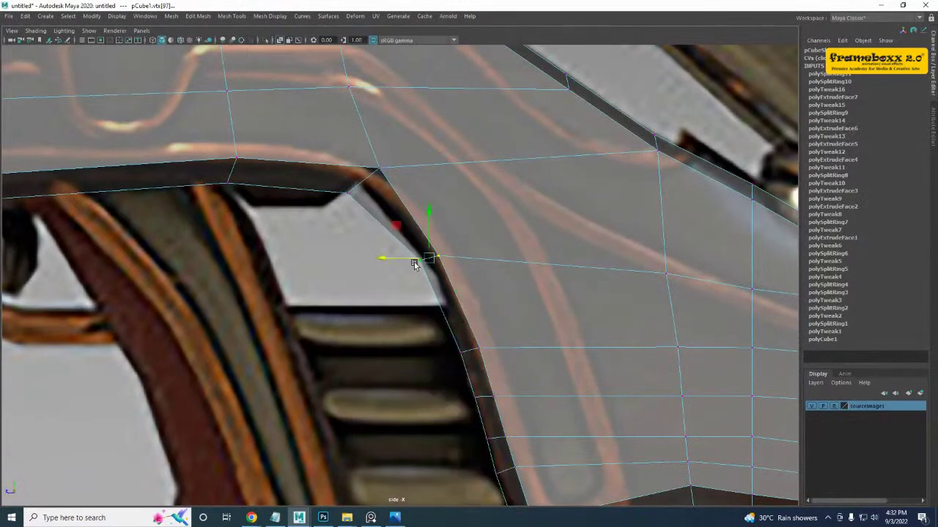
drag(385, 258, 395, 260)
- Nudge the next vertices down the stock's front edge and its lower corner vertex onto the reference outline
alt+middle_drag(461, 312, 348, 262)
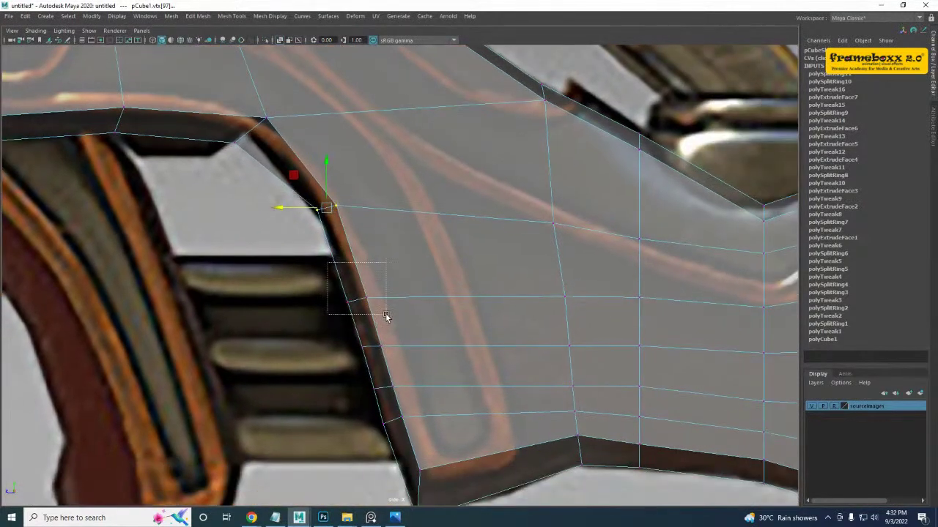
drag(386, 315, 387, 316)
drag(327, 300, 329, 300)
alt+middle_drag(434, 491, 393, 411)
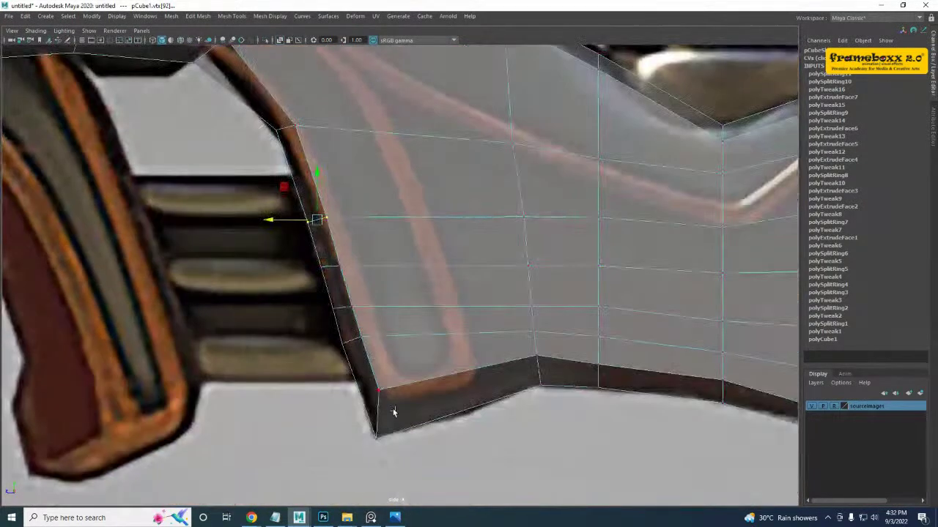
drag(381, 390, 383, 394)
- Lower the two side vertices behind the corner on the stock's bottom edge to narrow its bevel
alt+middle_drag(487, 372, 299, 369)
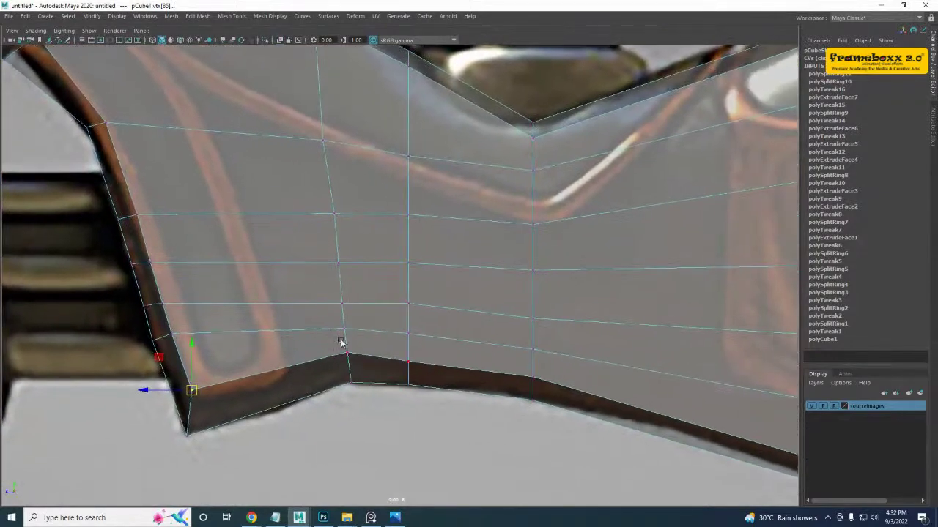
drag(348, 310, 349, 321)
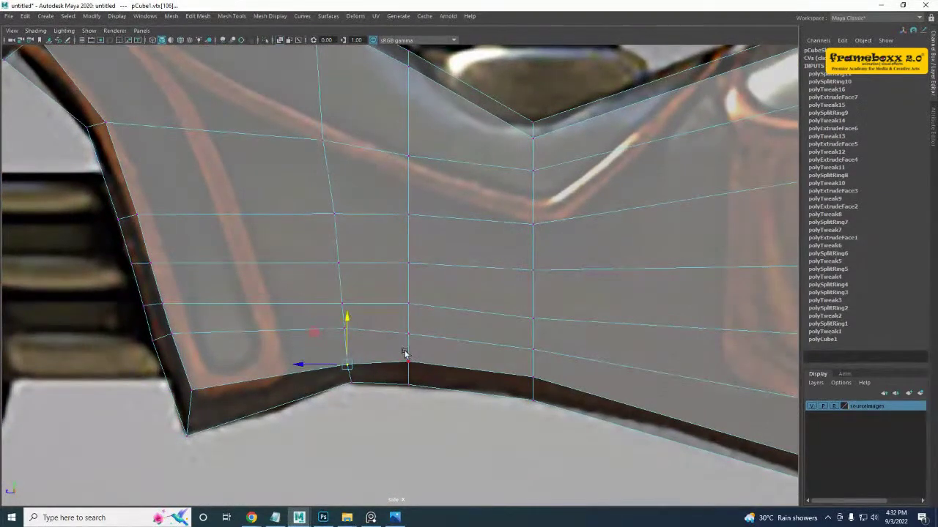
alt+drag(408, 326, 173, 329)
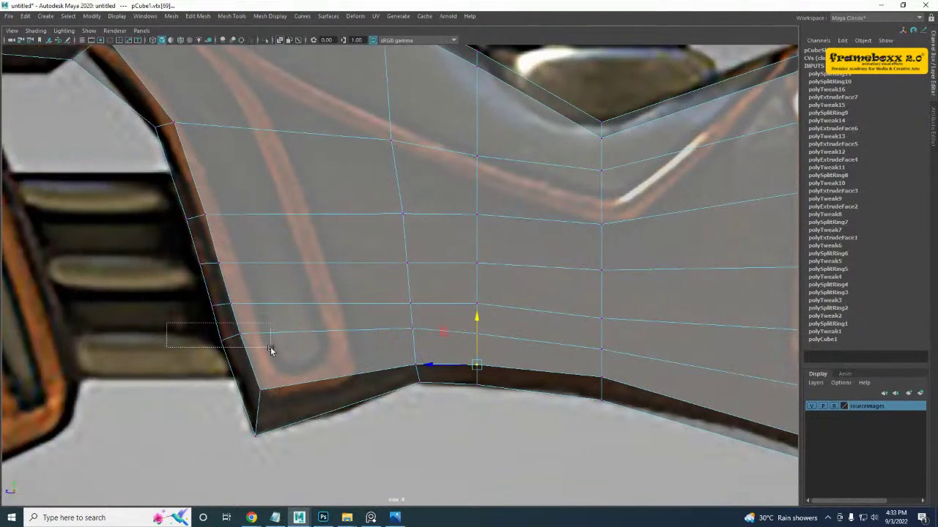
- Reposition the vertices along the stock's front edge downward so the rows are spaced more evenly along the reference
drag(270, 350, 271, 349)
drag(196, 293, 229, 311)
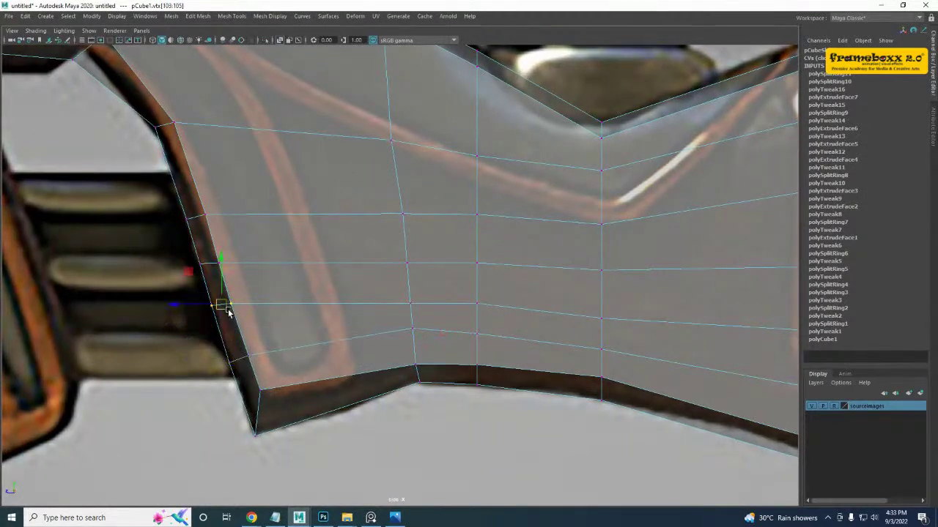
alt+middle_drag(225, 297, 259, 391)
drag(186, 325, 244, 361)
drag(230, 310, 229, 309)
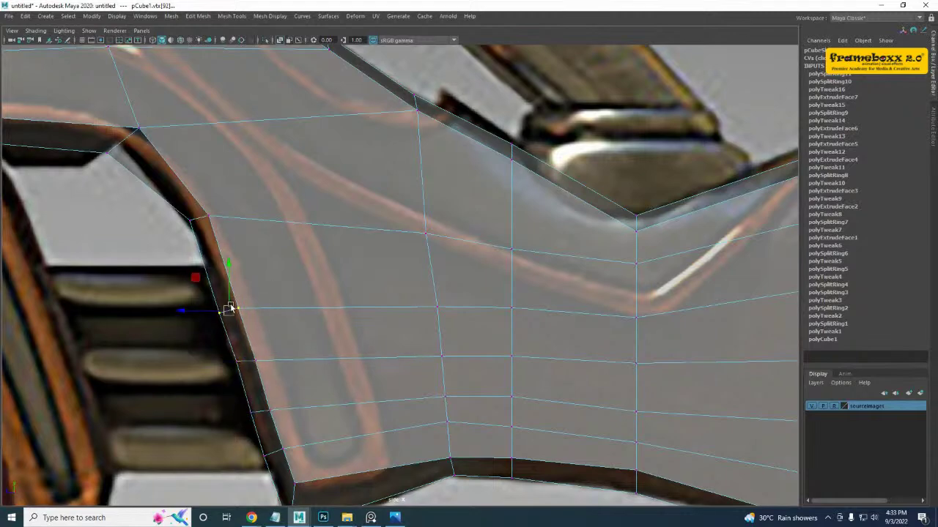
- Adjust the vertices on the stock's sloping top edge and those at the inner neck bend to follow the reference
alt+middle_drag(228, 310, 230, 371)
alt+middle_drag(213, 248, 290, 292)
drag(517, 231, 516, 230)
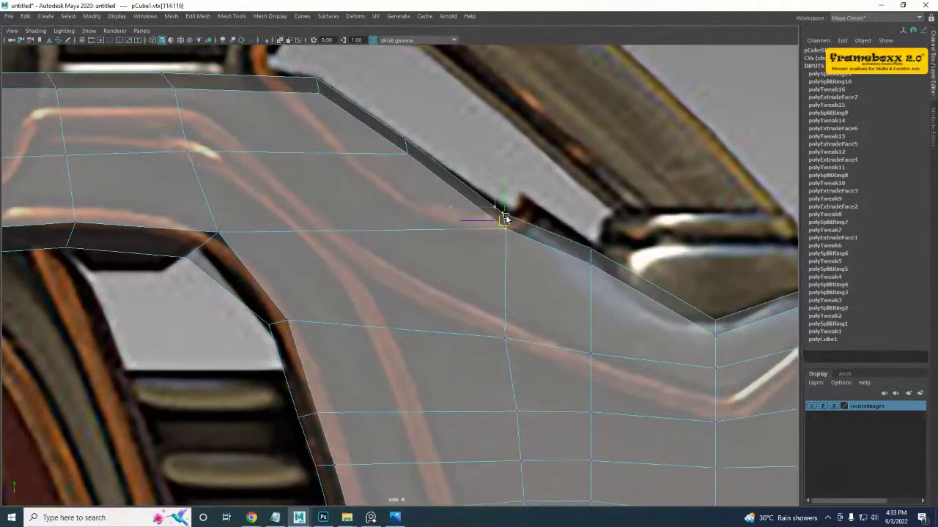
alt+middle_drag(132, 253, 203, 255)
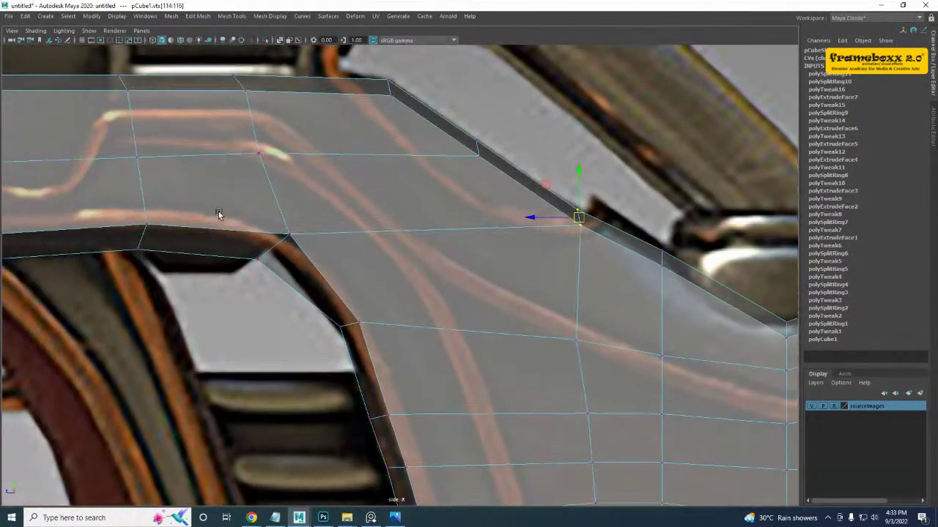
drag(217, 212, 317, 272)
drag(272, 248, 288, 228)
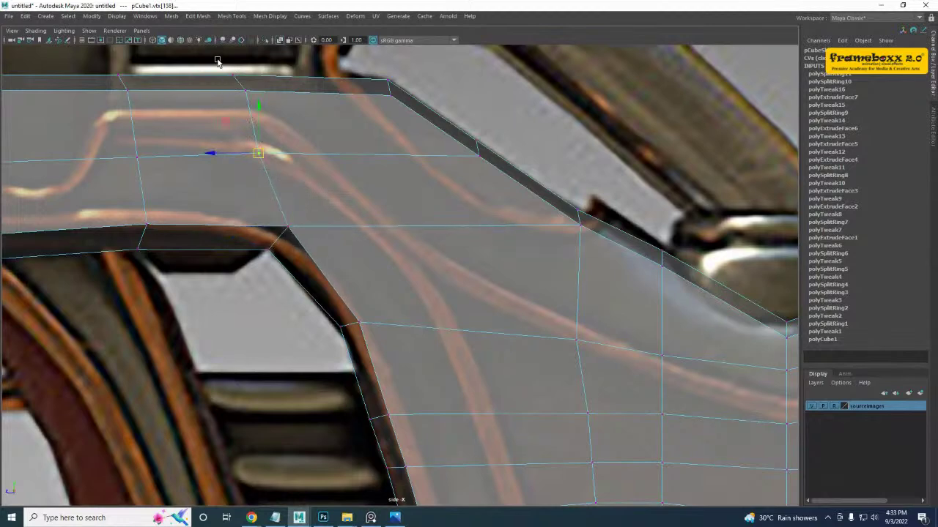
- Shift the upper vertices of the edge loop at the neck bend slightly toward the stock
drag(218, 59, 309, 210)
alt+middle_drag(276, 174, 279, 248)
drag(205, 186, 225, 191)
alt+middle_drag(227, 201, 349, 219)
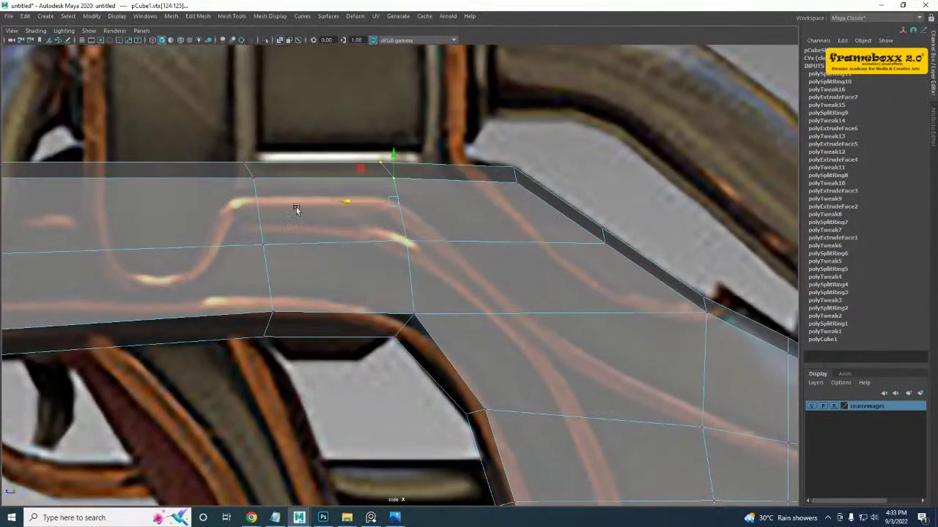
- Select the added edge loop across the neck and scale it flat into a straight vertical line
drag(190, 132, 329, 376)
alt+middle_drag(276, 328, 353, 338)
scroll(353, 337, down, 2)
right_drag(356, 315, 356, 256)
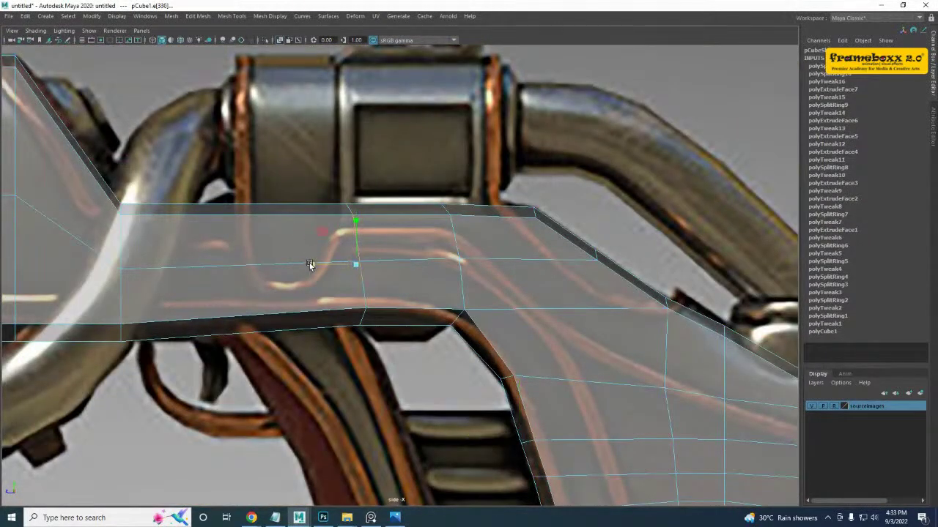
drag(562, 299, 559, 299)
scroll(194, 312, up, 1)
alt+middle_drag(193, 312, 335, 312)
alt+middle_drag(457, 295, 315, 274)
- Insert another edge loop across the neck between the straightened loop and the bend, and scale it flat vertically
right_drag(398, 248, 446, 235)
alt+middle_drag(337, 299, 351, 286)
shift+right_drag(228, 253, 161, 267)
drag(412, 283, 444, 285)
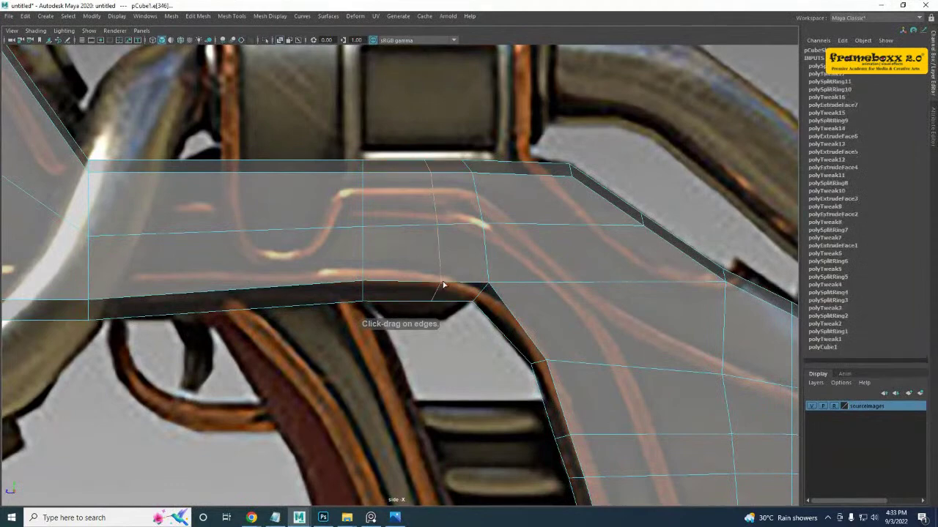
drag(386, 235, 520, 258)
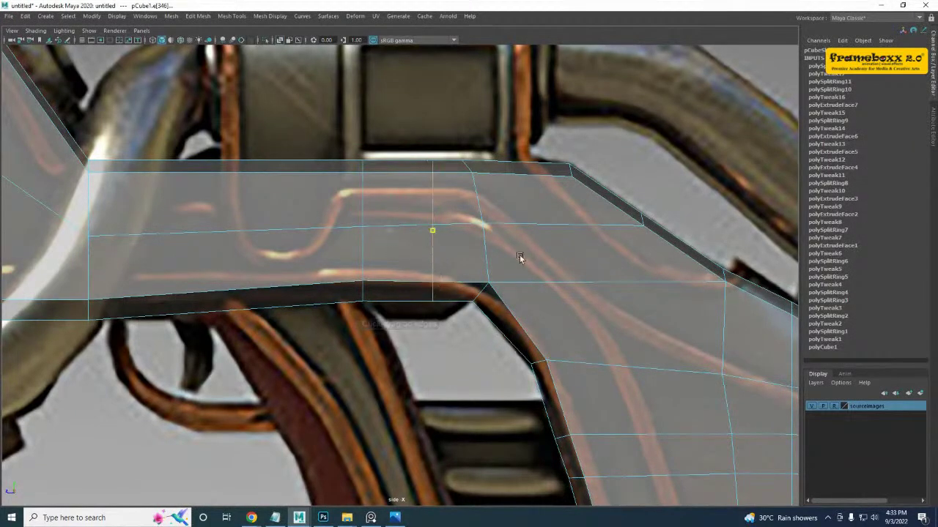
alt+middle_drag(325, 266, 357, 257)
right_drag(404, 234, 484, 216)
- Adjust the lower vertices where the neck meets the gun body vertically, and return to object mode
scroll(489, 293, up, 1)
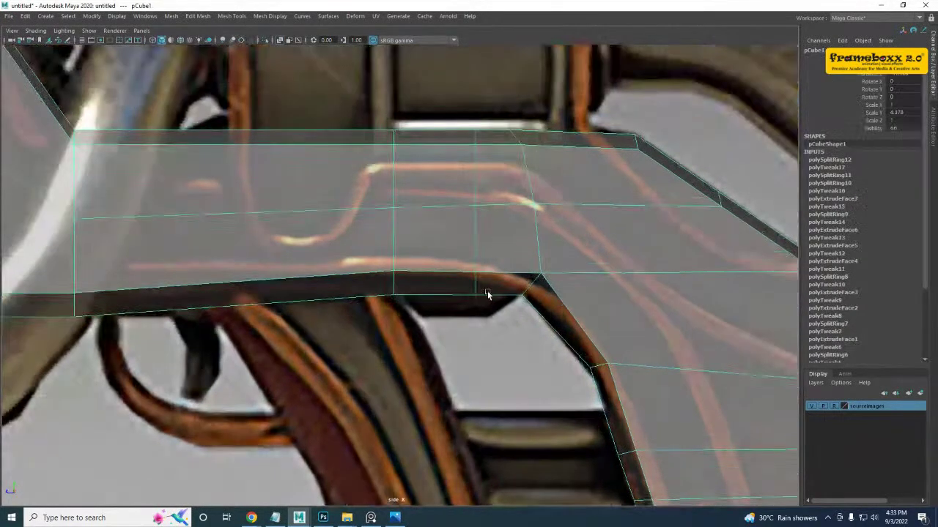
alt+middle_drag(488, 295, 487, 329)
alt+middle_drag(205, 299, 274, 298)
right_drag(267, 305, 198, 243)
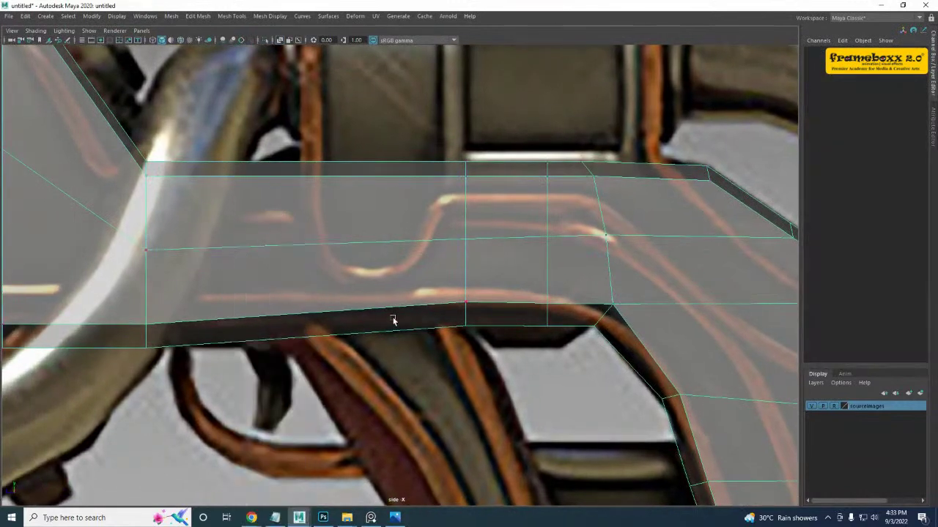
alt+middle_drag(171, 329, 186, 326)
drag(145, 299, 178, 335)
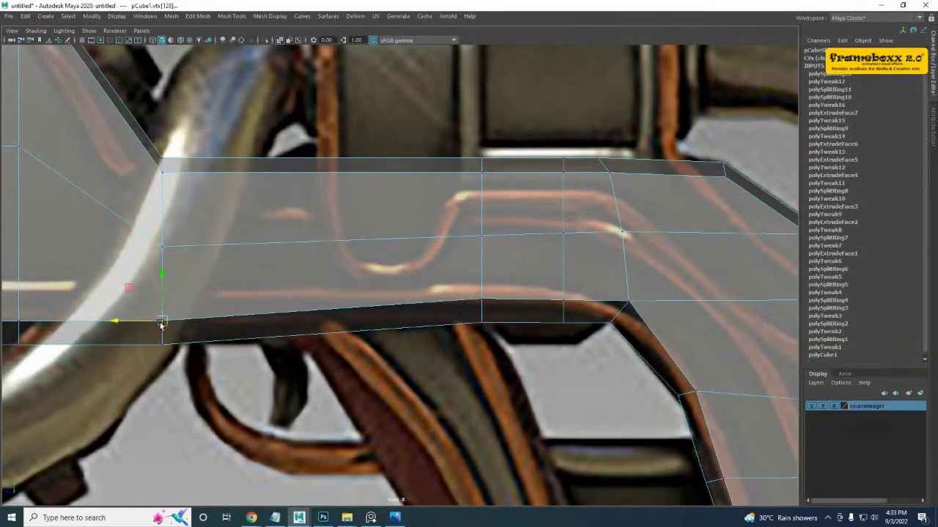
drag(129, 288, 196, 384)
key(ctrl+z)
drag(145, 302, 161, 283)
alt+middle_drag(297, 346, 265, 305)
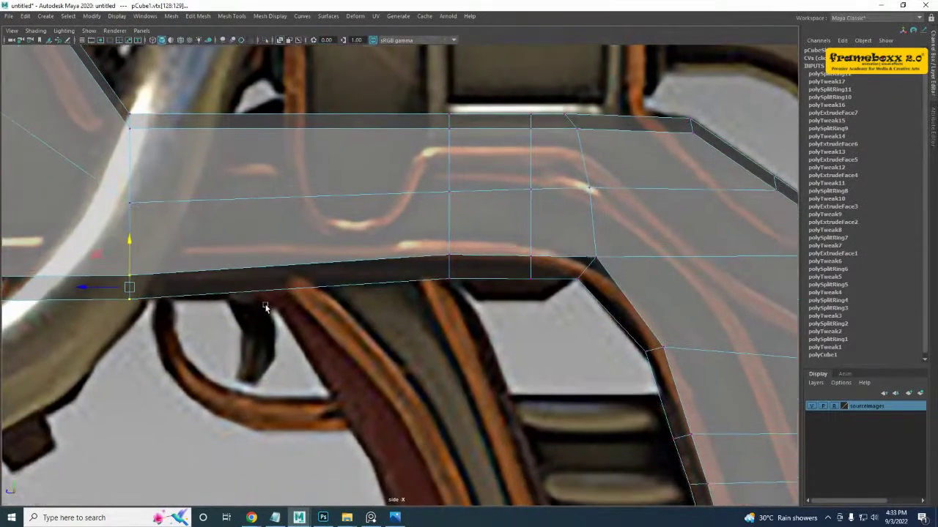
scroll(424, 363, down, 3)
alt+middle_drag(424, 364, 360, 319)
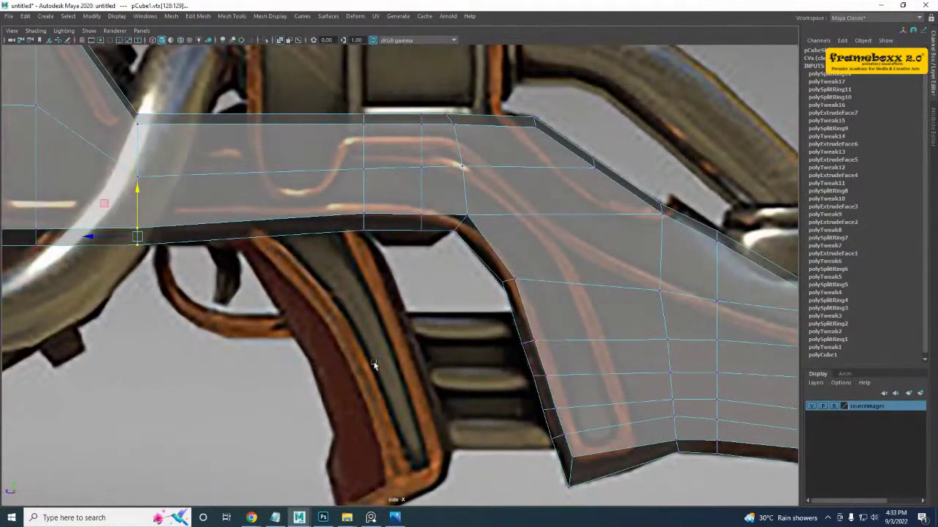
right_drag(279, 210, 326, 196)
alt+middle_drag(254, 273, 296, 279)
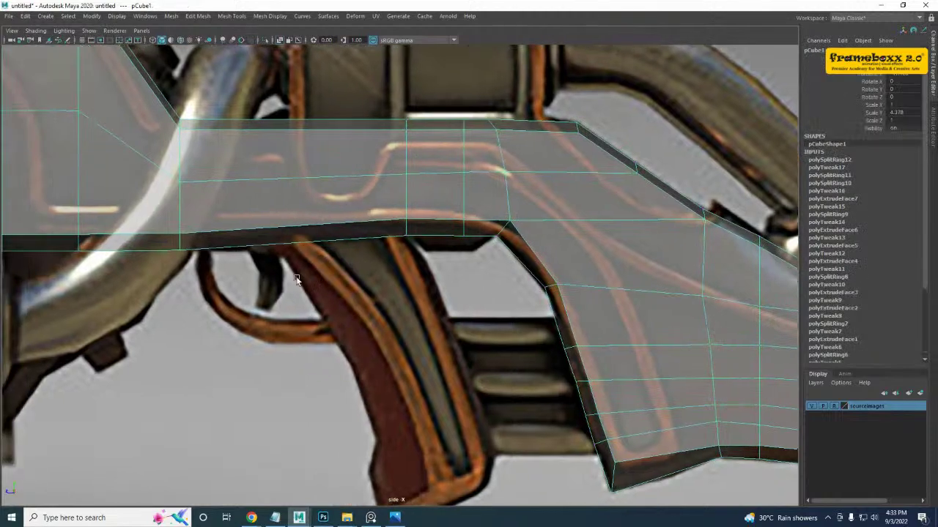
- Insert a vertical edge loop across the gun body in line with the front of the pistol grip
alt+middle_drag(341, 238, 355, 249)
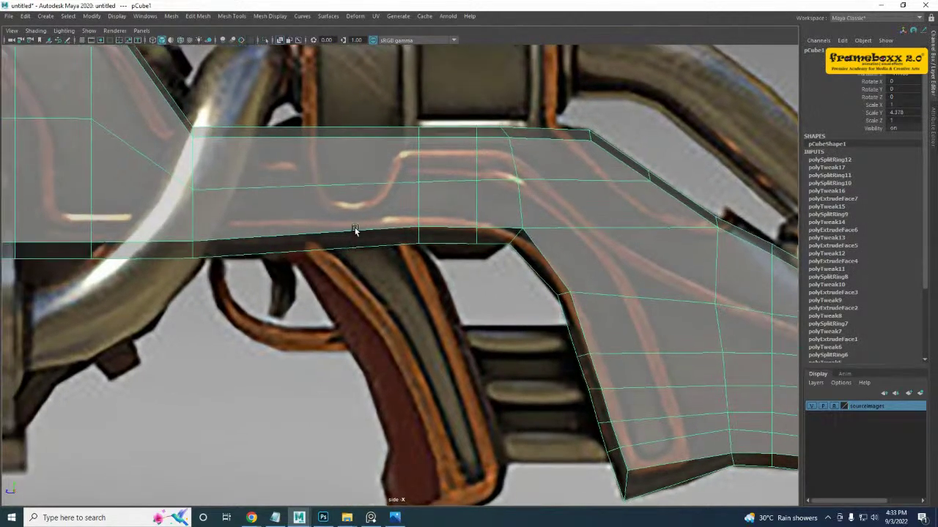
shift+right_drag(355, 218, 316, 230)
drag(345, 232, 345, 233)
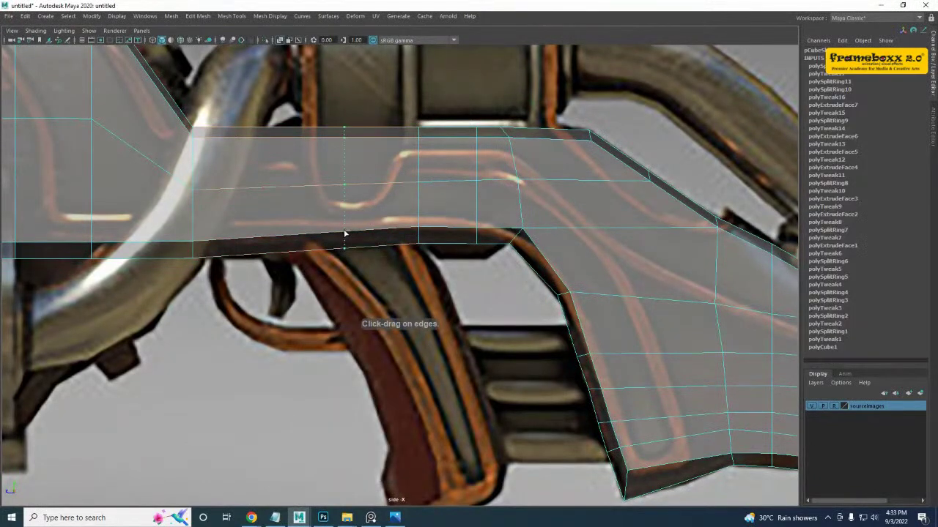
click(291, 240)
key(w)
- Extrude the body's underside faces above the pistol grip down to the grip's base and shift them back toward the stock
right_drag(376, 226, 371, 248)
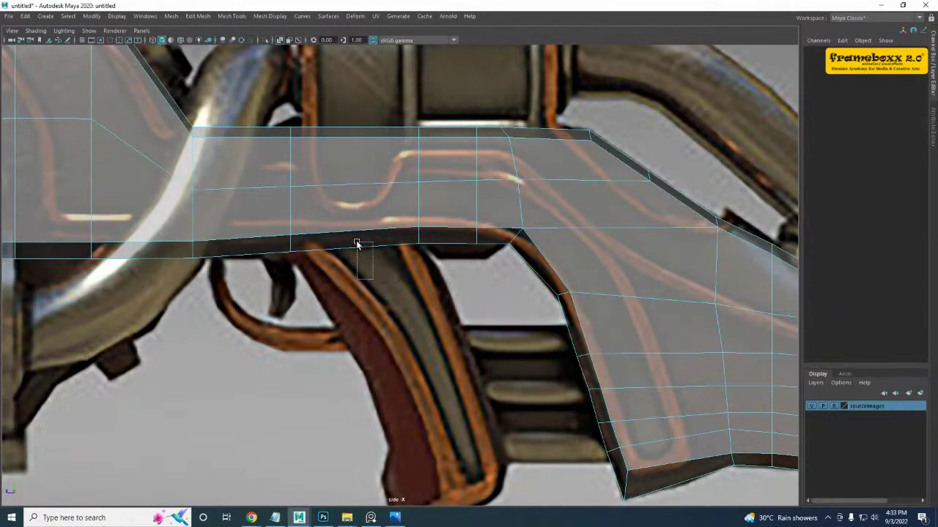
drag(357, 243, 356, 242)
key(space)
key(space)
alt+drag(513, 232, 257, 282)
alt+middle_drag(417, 168, 422, 224)
key(space)
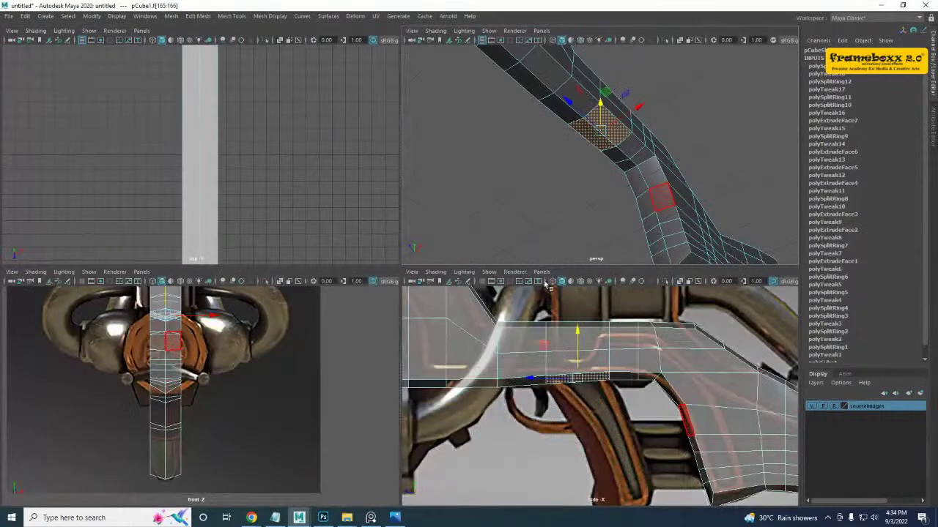
key(space)
shift+right_click(340, 180)
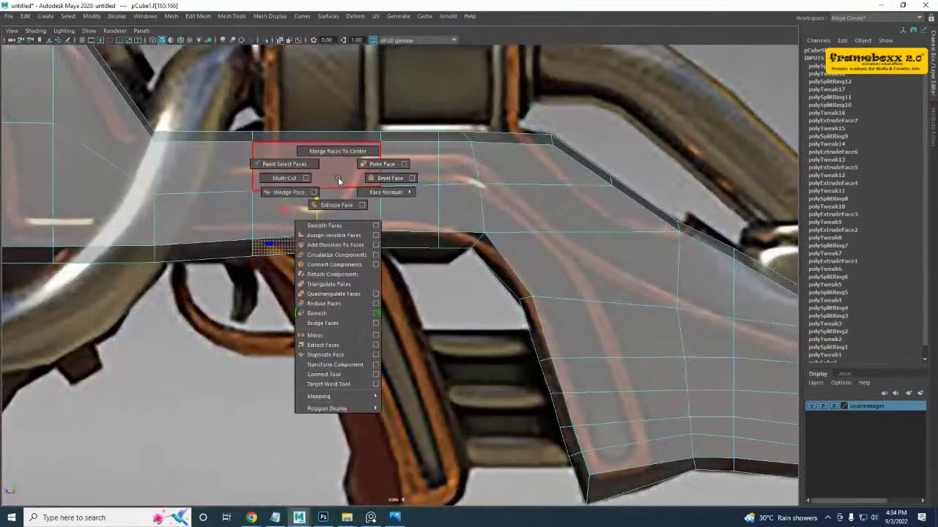
click(339, 209)
alt+middle_drag(339, 245, 339, 187)
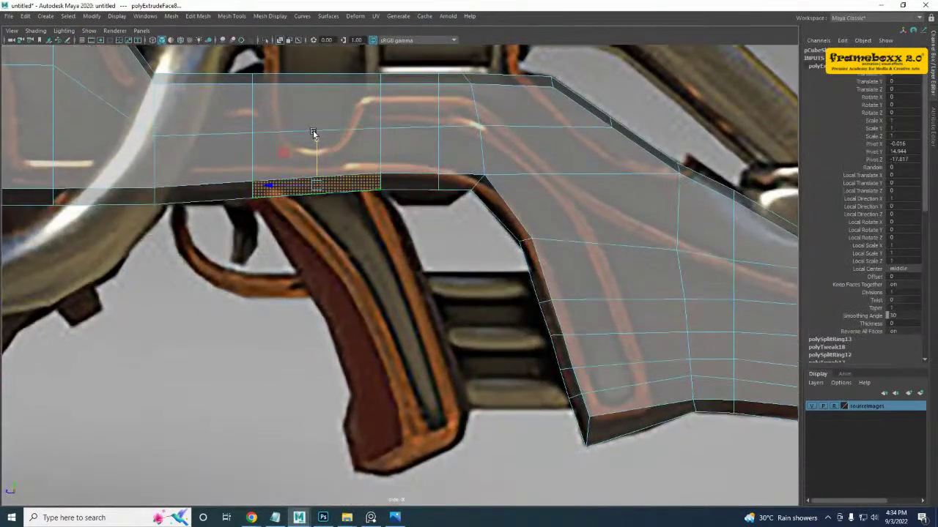
drag(316, 143, 319, 395)
alt+middle_drag(337, 383, 335, 363)
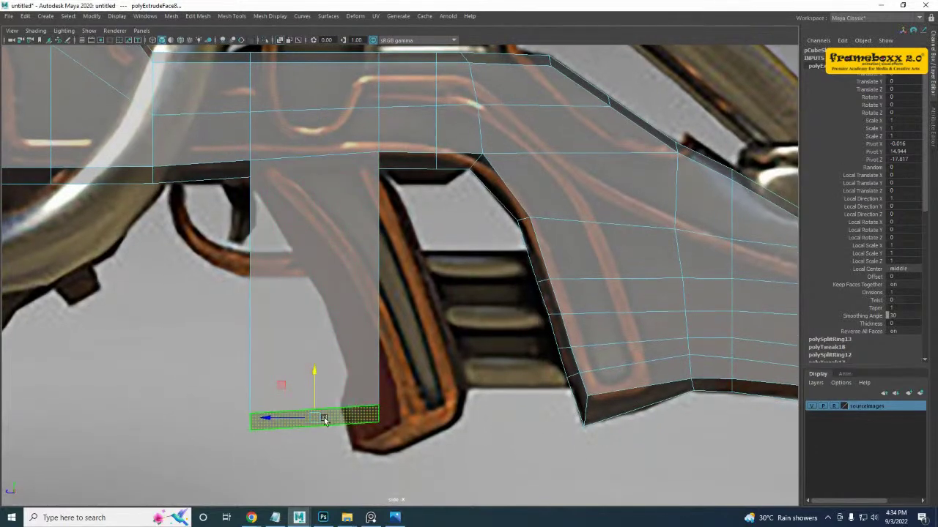
drag(323, 421, 421, 411)
alt+middle_drag(388, 396, 384, 362)
- Move the front and rear vertices at the grip's lower end to match the slanted base in the reference
right_drag(365, 248, 318, 250)
drag(327, 344, 381, 420)
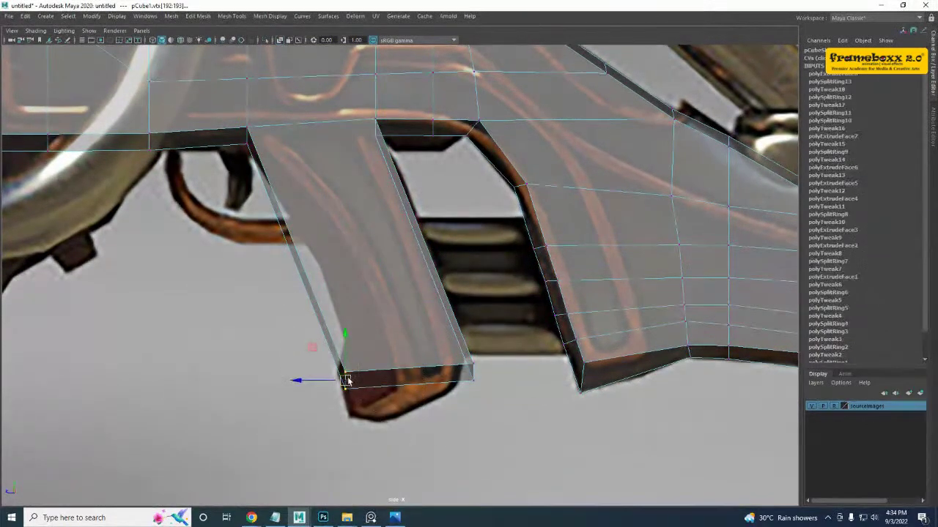
drag(346, 380, 351, 406)
drag(473, 371, 462, 373)
alt+middle_drag(332, 341, 339, 356)
scroll(279, 224, up, 2)
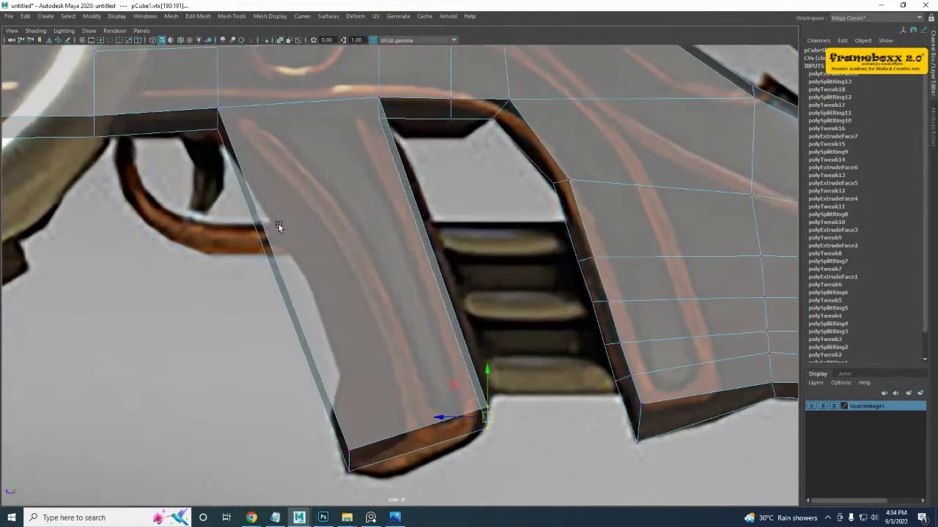
- Select the rear side edges on both sides of the grip and shift them slightly toward the front
alt+middle_drag(278, 224, 329, 250)
key(space)
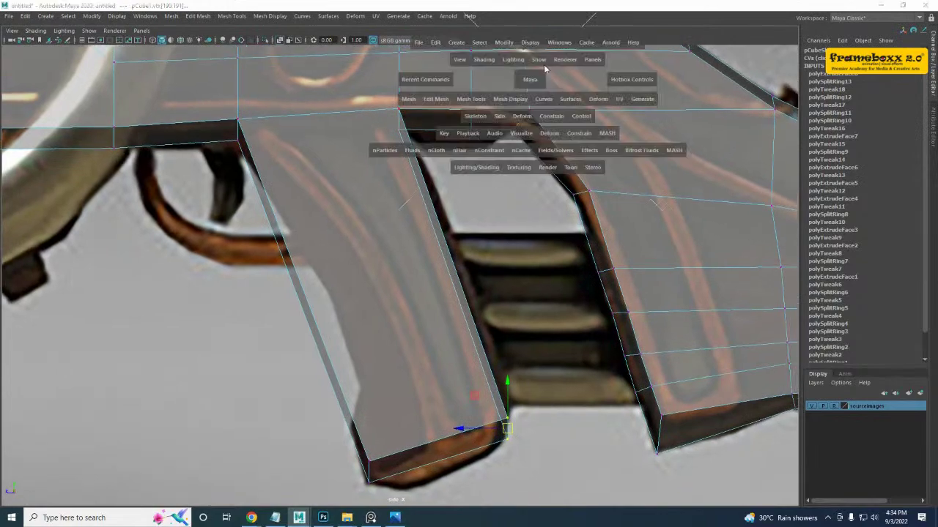
key(space)
alt+drag(569, 94, 328, 244)
right_drag(327, 244, 323, 210)
click(328, 239)
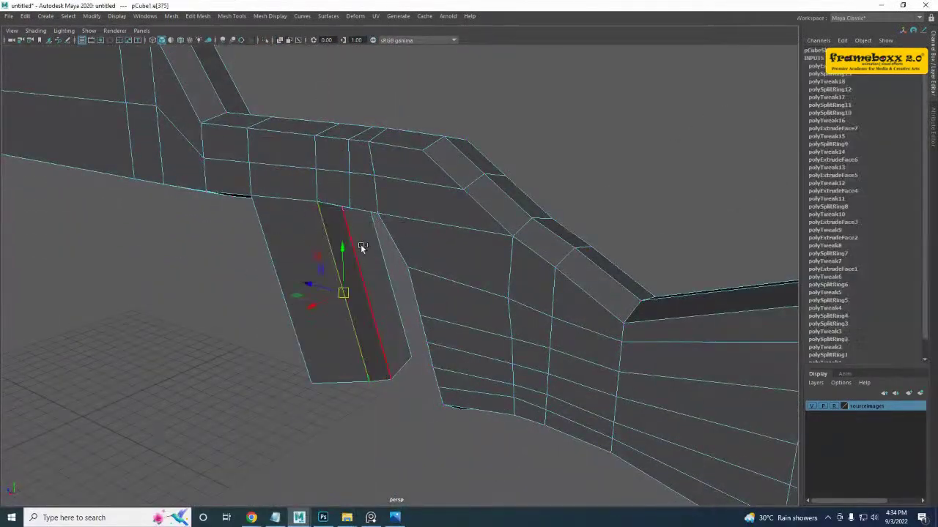
shift+click(380, 251)
alt+drag(380, 251, 343, 312)
scroll(389, 301, up, 3)
scroll(379, 284, up, 3)
alt+drag(348, 313, 476, 375)
key(space)
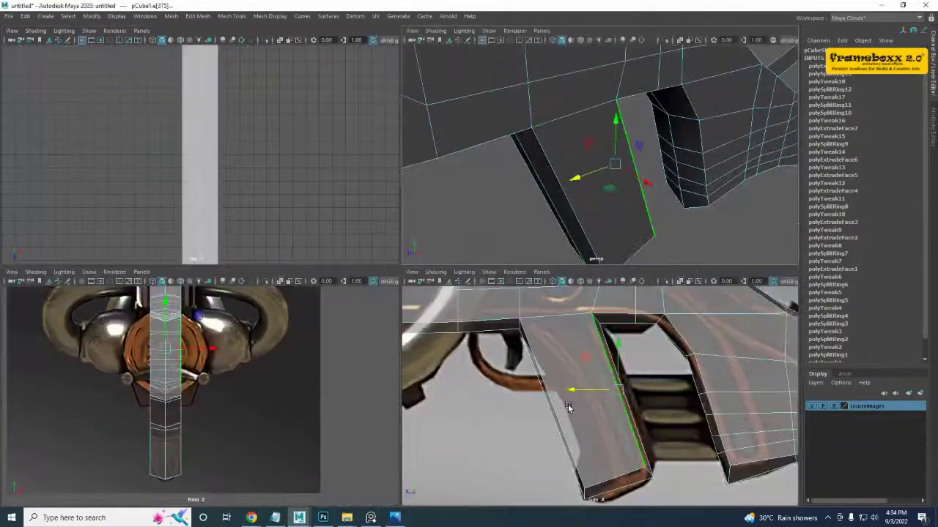
- Raise the vertices at the grip's lower rear corner and shift them slightly toward the stock
key(space)
scroll(535, 386, up, 1)
alt+middle_drag(534, 384, 504, 273)
right_drag(476, 247, 431, 248)
drag(524, 388, 461, 297)
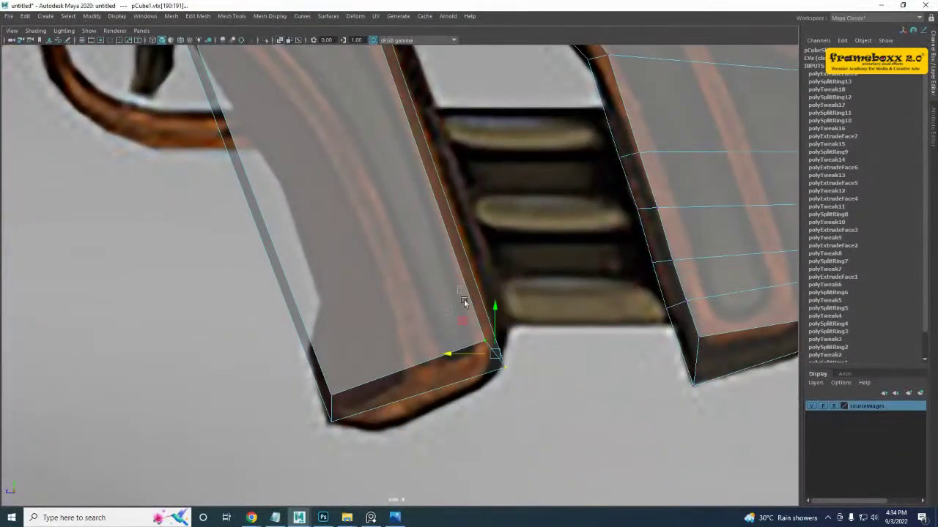
drag(496, 354, 501, 329)
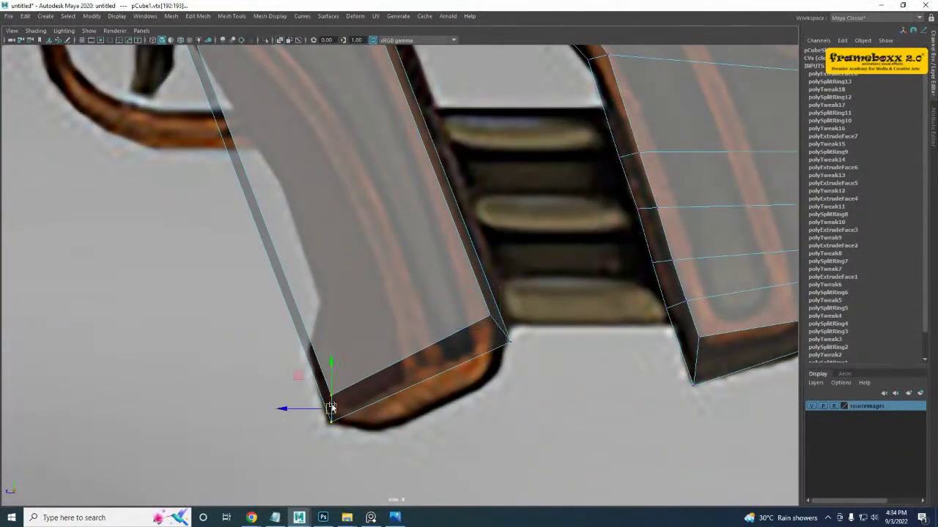
alt+middle_drag(284, 240, 318, 444)
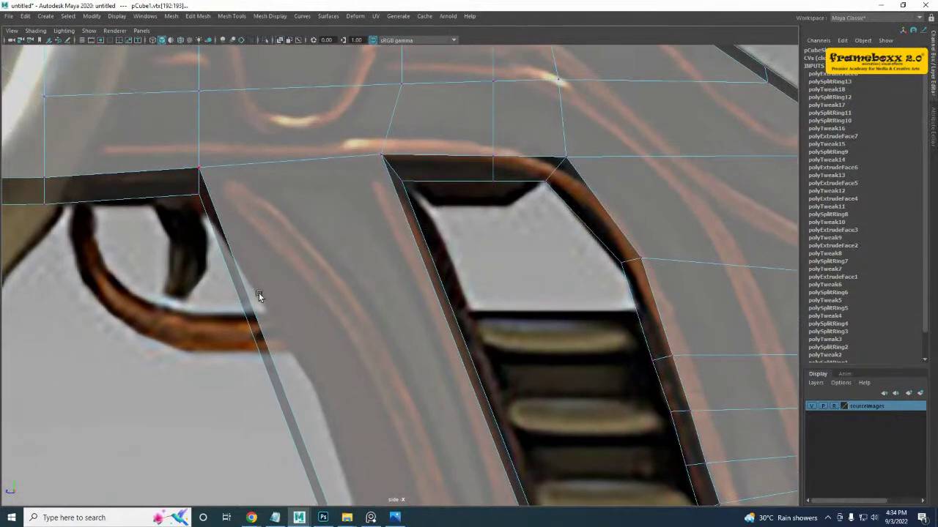
- Split the grip's lengthwise edges with an edge loop across its middle
alt+middle_drag(259, 296, 257, 230)
right_drag(259, 237, 258, 215)
click(266, 253)
ctrl+right_drag(365, 198, 389, 225)
alt+middle_drag(315, 285, 322, 250)
right_drag(322, 250, 273, 249)
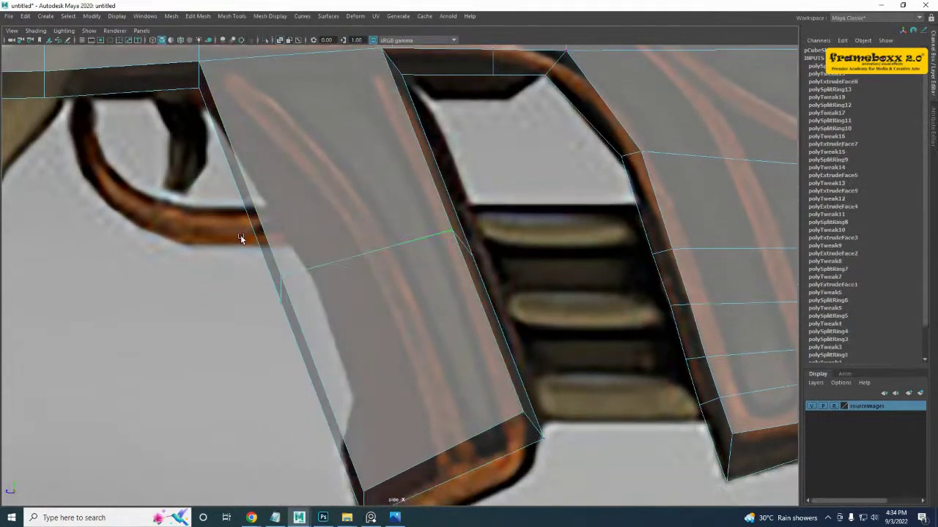
- Fit the middle loop's front and rear vertices and the lower rear corner to the grip's curved outline
drag(240, 237, 333, 332)
drag(284, 291, 317, 285)
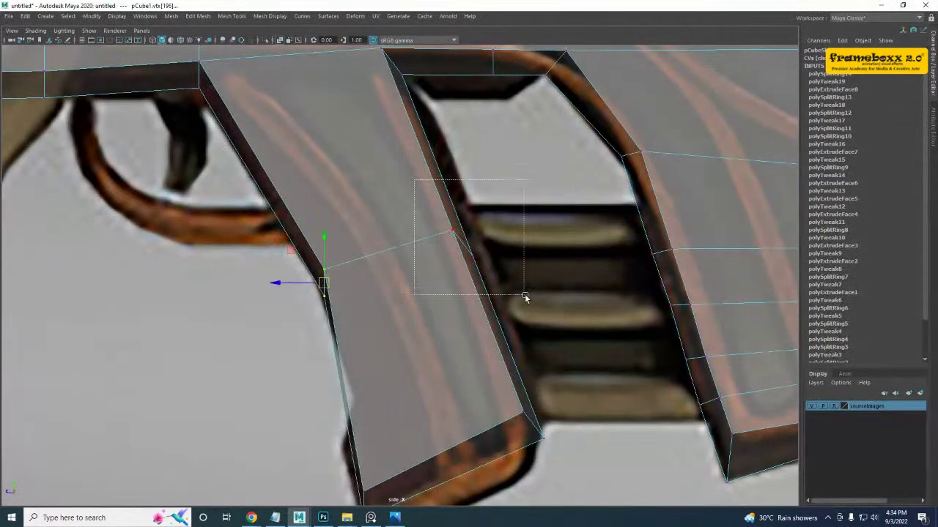
drag(524, 294, 525, 296)
drag(463, 244, 487, 260)
alt+middle_drag(498, 383, 475, 295)
drag(476, 299, 506, 347)
alt+middle_drag(433, 271, 455, 383)
drag(239, 249, 375, 365)
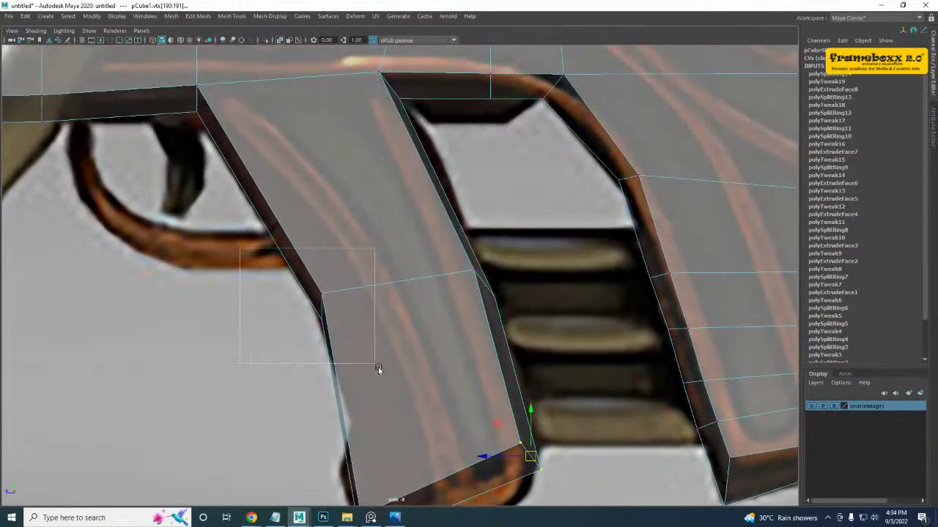
drag(318, 313, 319, 313)
- Add another edge loop across the upper half of the grip and fit its front vertices to the reference
alt+middle_drag(292, 257, 314, 307)
right_drag(297, 249, 290, 211)
click(286, 234)
ctrl+right_drag(334, 182, 234, 216)
drag(234, 215, 337, 291)
mouse_move(282, 254)
mouse_down()
mouse_move(316, 254)
mouse_move(293, 263)
mouse_up()
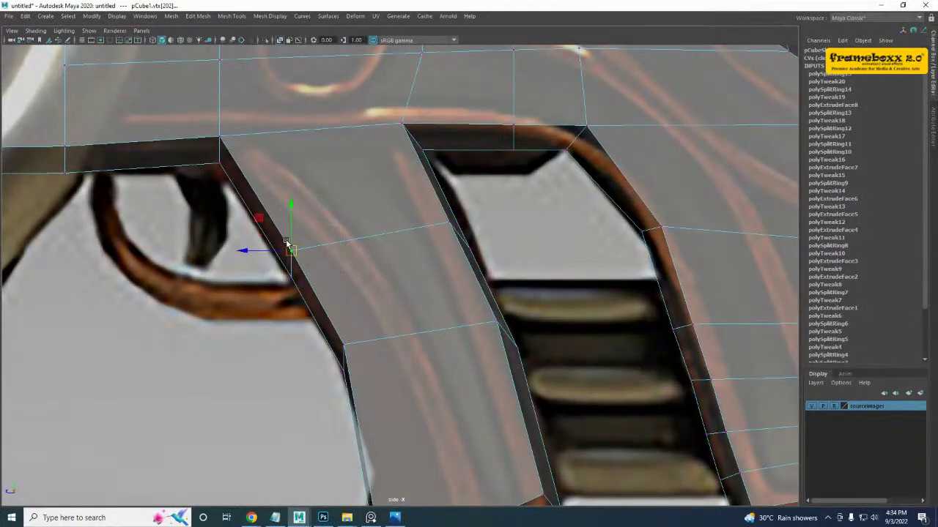
- Lower the front and rear side vertices of the grip's upper and middle loops to follow the outline
alt+right_drag(286, 243, 276, 321)
alt+middle_drag(276, 321, 337, 341)
drag(301, 257, 315, 289)
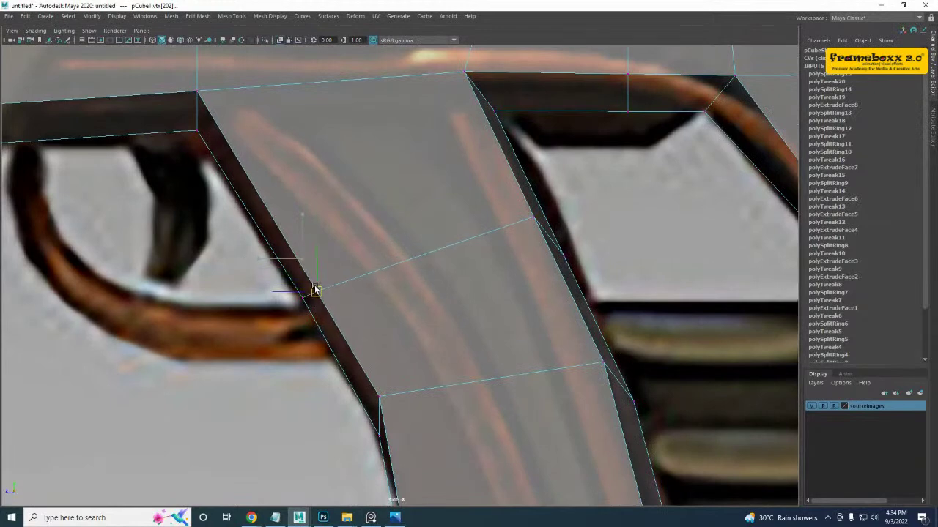
click(534, 230)
drag(533, 218, 542, 252)
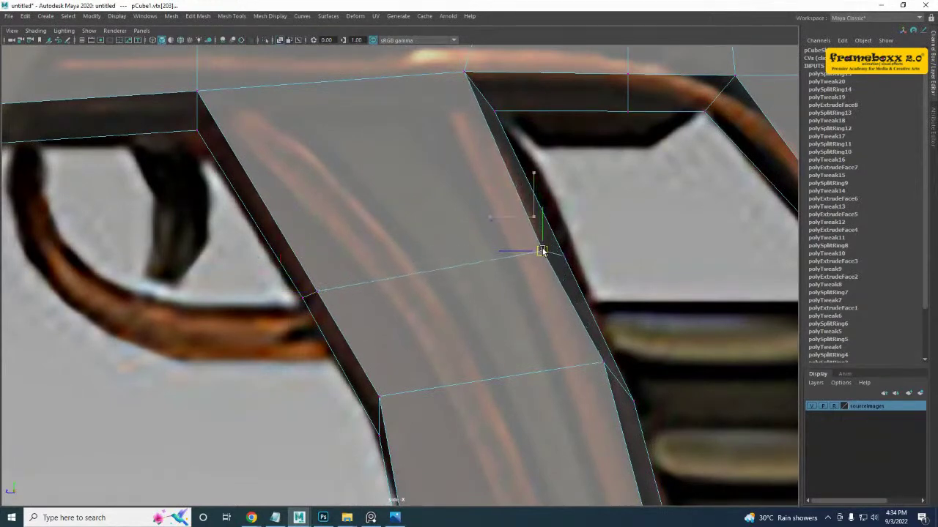
alt+middle_drag(397, 391, 383, 304)
drag(369, 313, 377, 341)
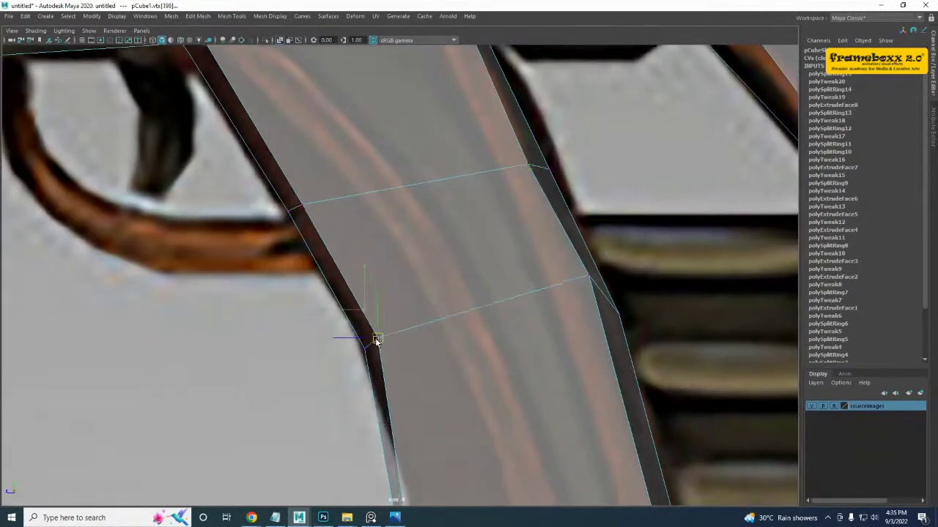
alt+middle_drag(524, 307, 443, 281)
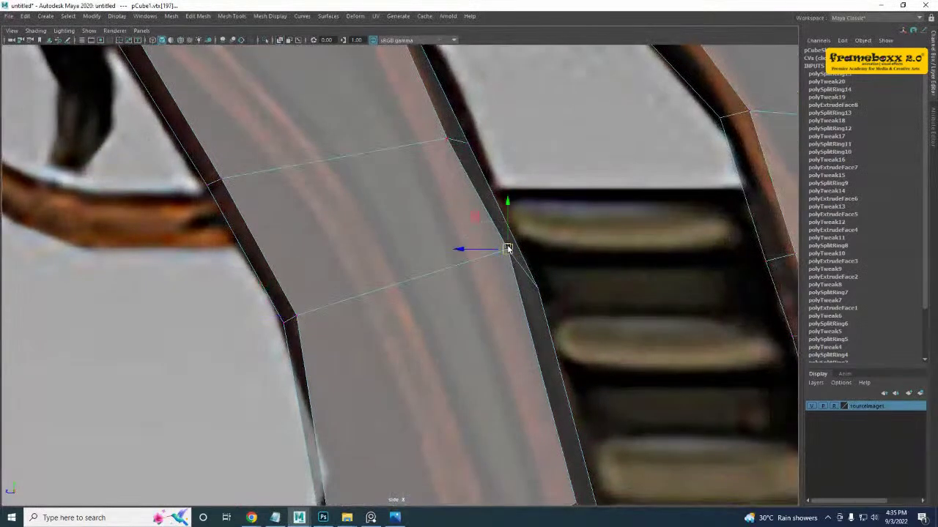
drag(507, 249, 511, 279)
- Insert an edge loop across the lower part of the grip, just above its base
alt+middle_drag(481, 372, 444, 178)
alt+middle_drag(372, 325, 437, 421)
alt+middle_drag(249, 108, 342, 360)
alt+middle_drag(375, 311, 268, 258)
scroll(269, 259, down, 3)
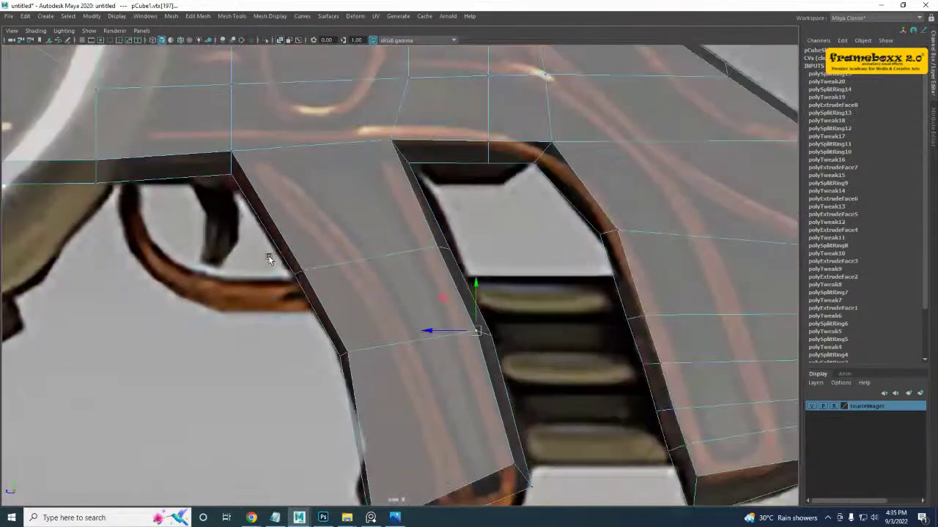
scroll(372, 260, down, 2)
alt+middle_drag(405, 388, 369, 300)
scroll(349, 305, up, 1)
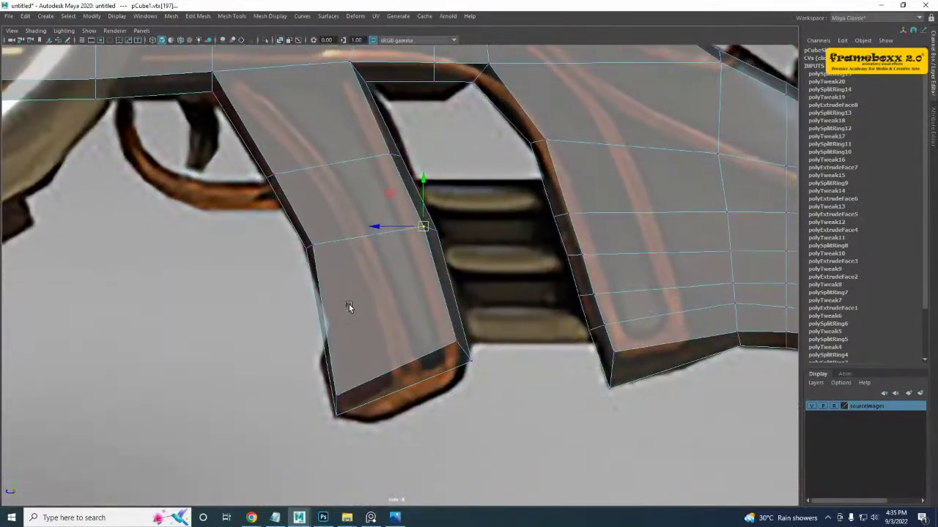
right_click(334, 315)
right_drag(333, 317, 381, 235)
alt+middle_drag(374, 287, 390, 254)
shift+right_click(391, 255)
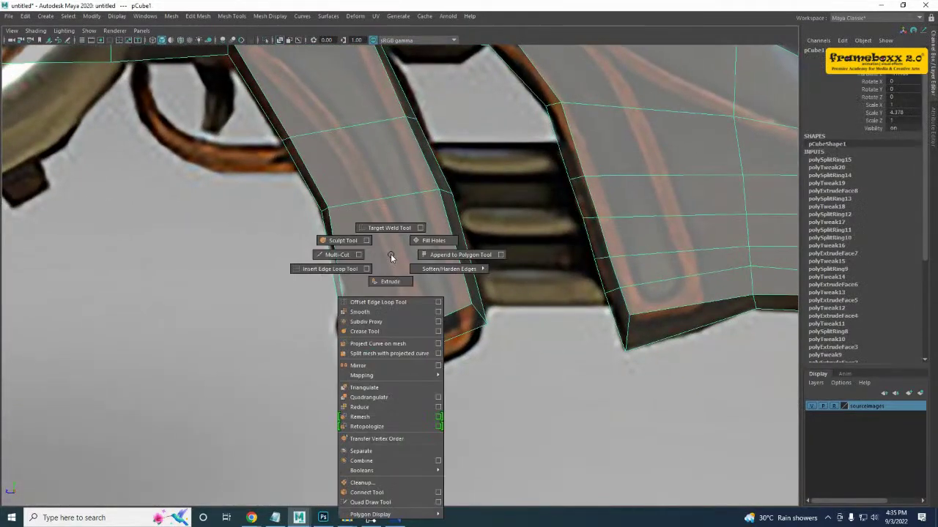
click(342, 271)
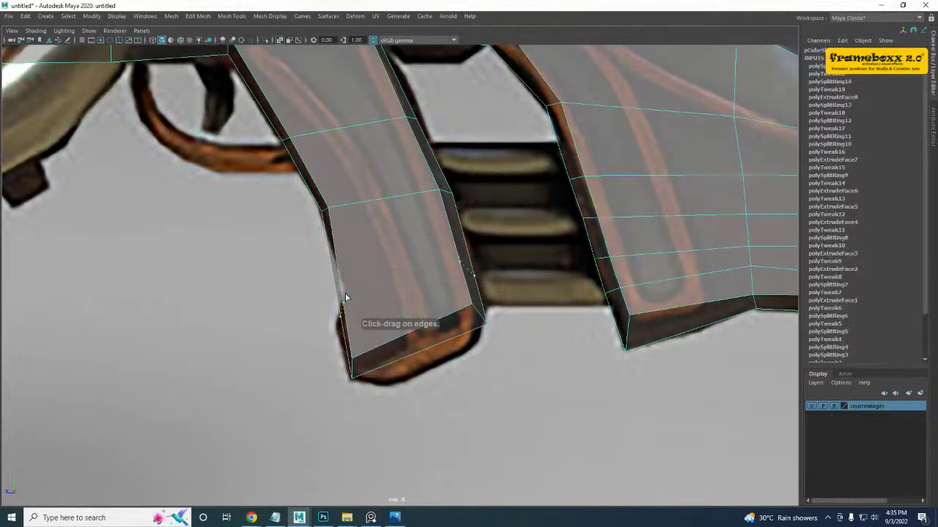
click(346, 295)
scroll(358, 302, up, 6)
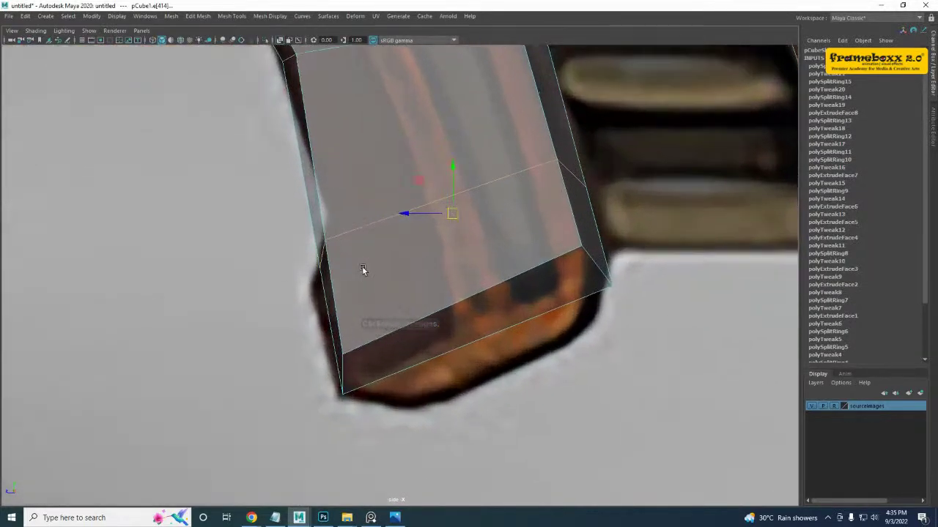
- Inset the side vertices at the front of the lowest loop and at the base's front and rear corners
key(F9)
drag(285, 201, 332, 250)
drag(319, 237, 331, 232)
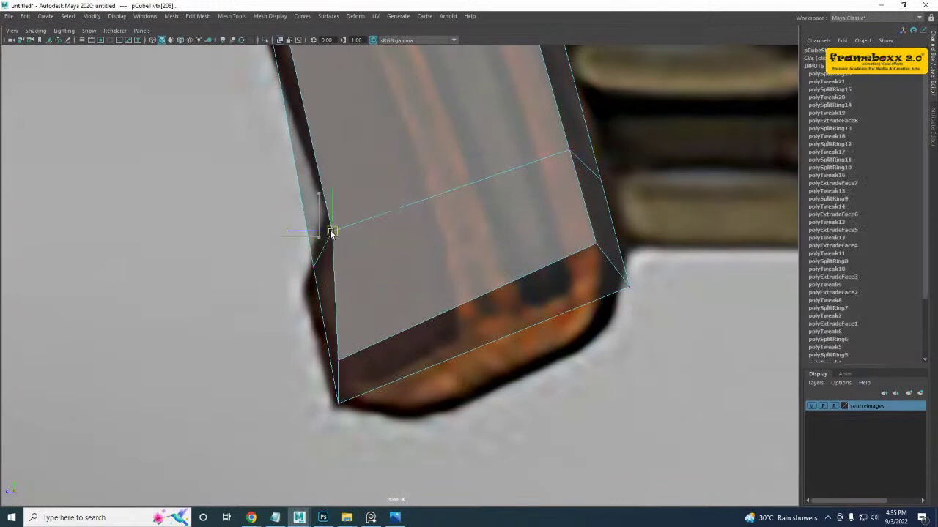
drag(350, 357, 355, 363)
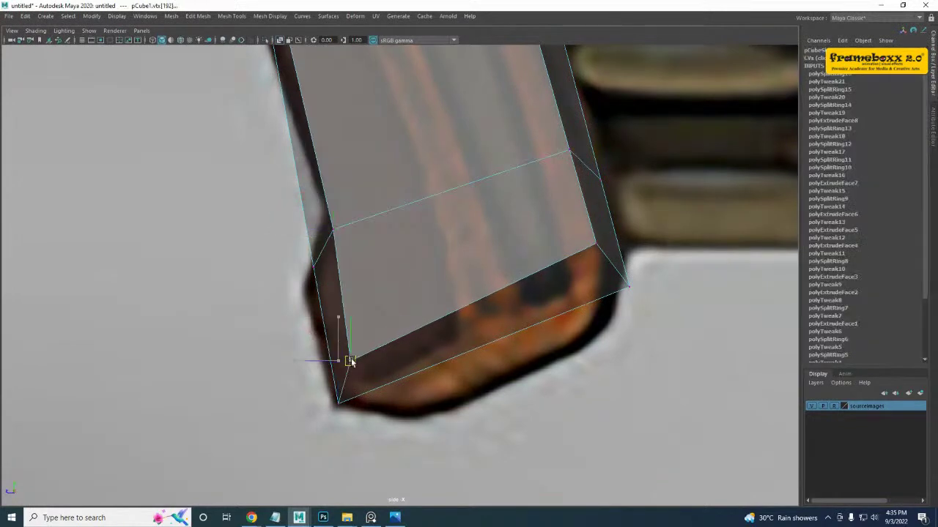
drag(595, 243, 594, 248)
alt+middle_drag(275, 188, 295, 207)
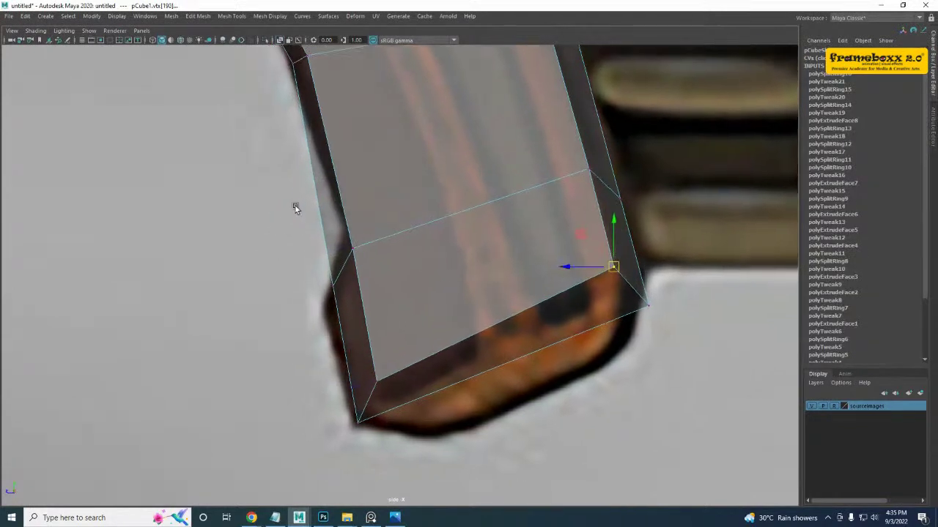
- Raise the lowest loop's front vertices to the notch in the grip outline, then even out their side vertex
drag(342, 271, 352, 221)
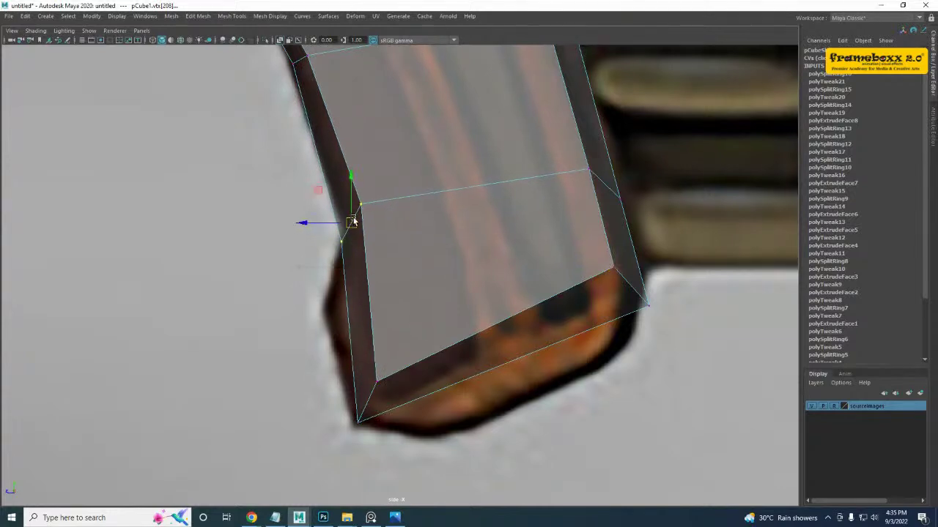
drag(348, 186, 348, 184)
drag(364, 201, 367, 220)
alt+middle_drag(367, 247, 352, 175)
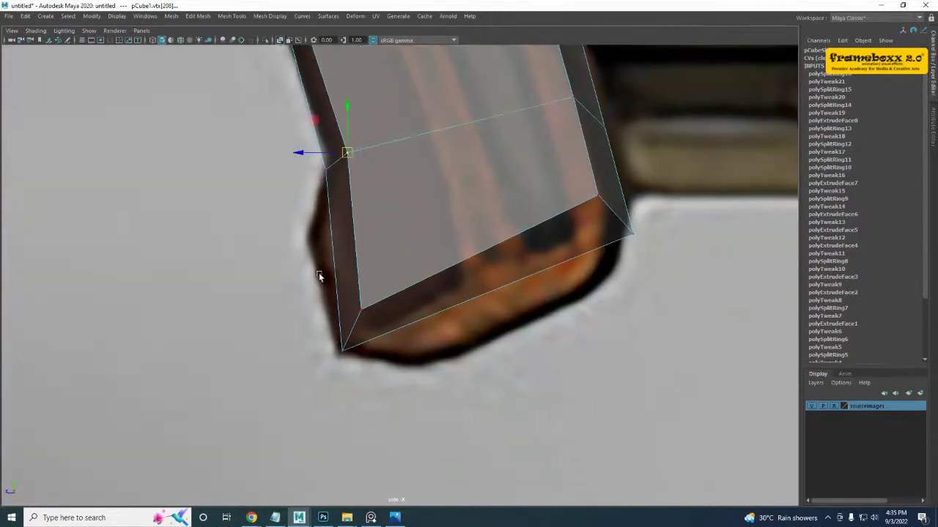
- Shift the base's front vertices rearward, its rear vertices forward and down, and fit the lowest loop's rear vertices
drag(351, 346, 402, 336)
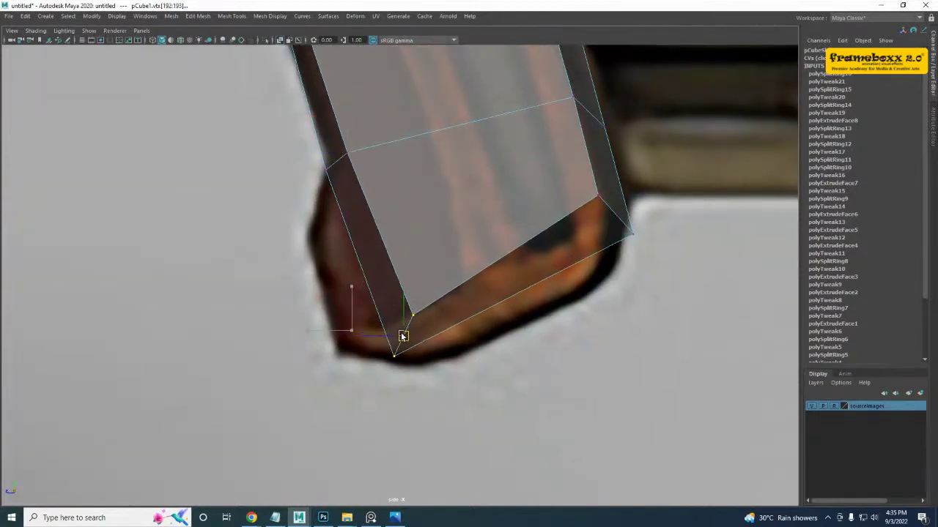
mouse_move(619, 220)
mouse_down()
mouse_move(599, 225)
mouse_move(593, 245)
mouse_up()
alt+middle_drag(511, 241, 334, 385)
drag(343, 205, 355, 219)
drag(396, 242, 400, 262)
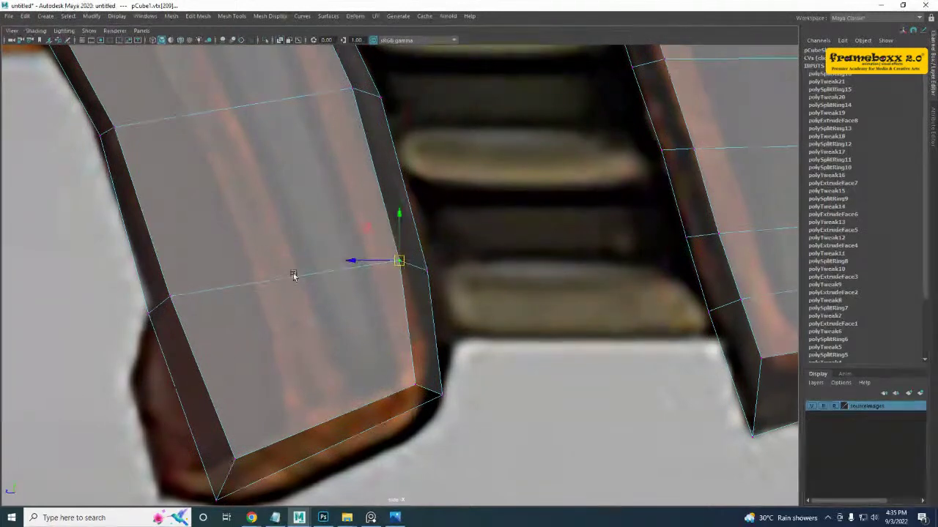
- Nudge the lowest loop's front side vertex on the grip so its inset is even
alt+middle_drag(244, 274, 285, 243)
drag(218, 279, 219, 280)
drag(213, 269, 215, 271)
alt+middle_drag(228, 293, 254, 241)
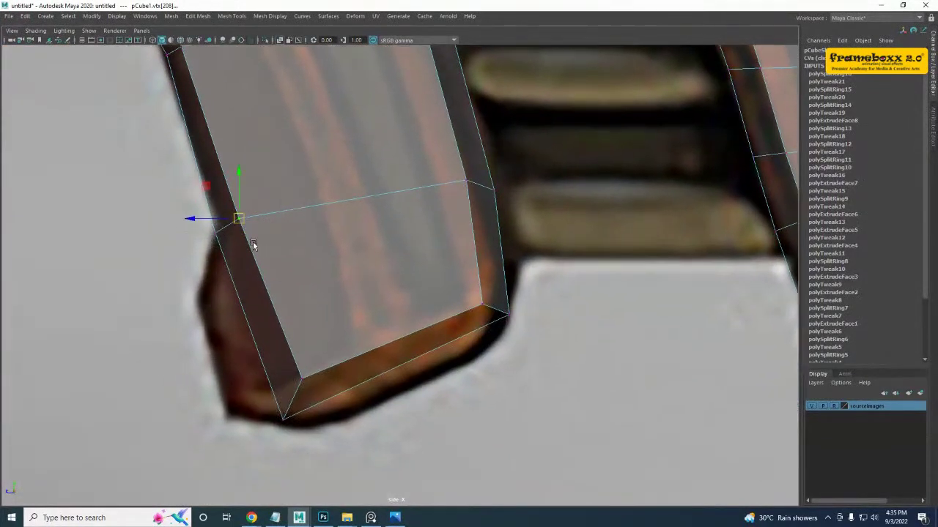
- Extrude the two front faces between the grip's lowest loop and its base forward, past the reference outline
right_drag(253, 243, 254, 271)
drag(207, 277, 258, 316)
key(space)
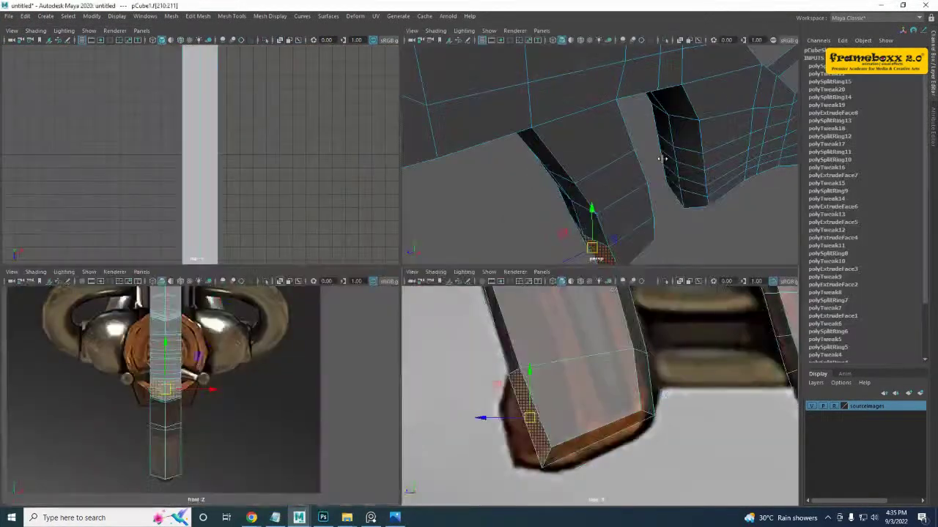
key(space)
alt+drag(501, 224, 491, 138)
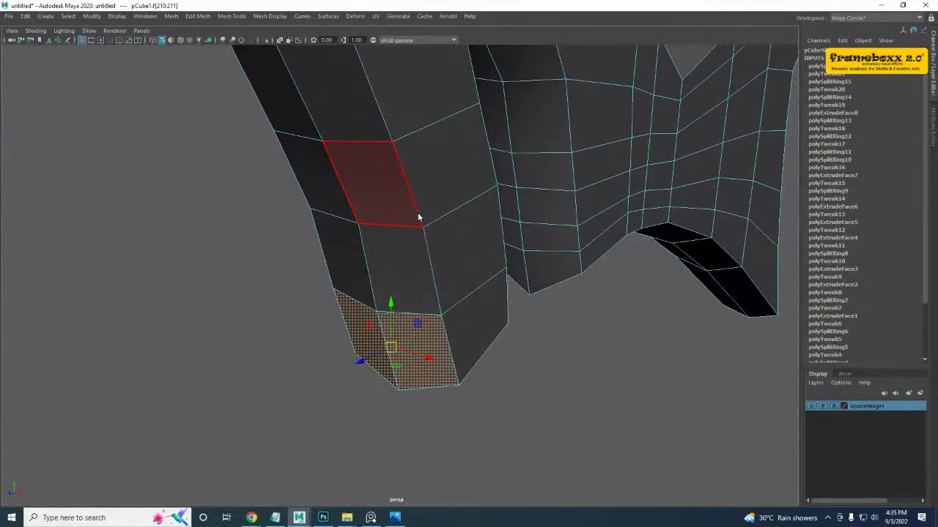
shift+right_drag(418, 218, 418, 239)
key(space)
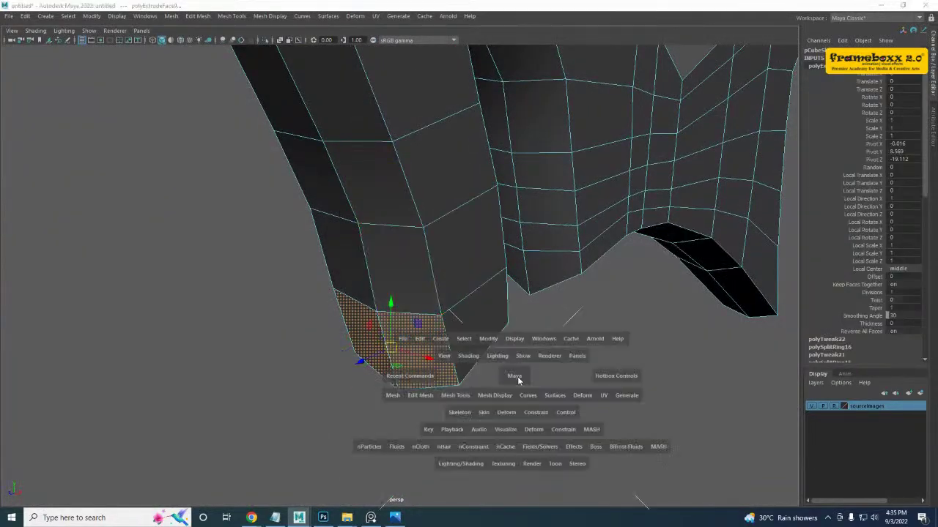
key(space)
drag(234, 260, 182, 273)
- Move the extrusion's upper front vertices down and rearward to match the notch in the grip outline
alt+middle_drag(201, 263, 209, 289)
right_drag(243, 211, 182, 201)
drag(145, 134, 156, 149)
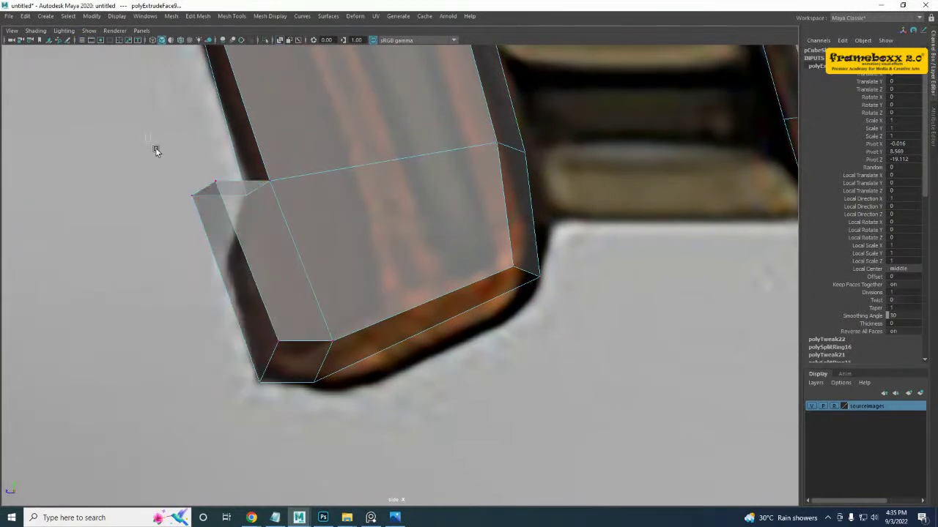
drag(220, 205, 232, 257)
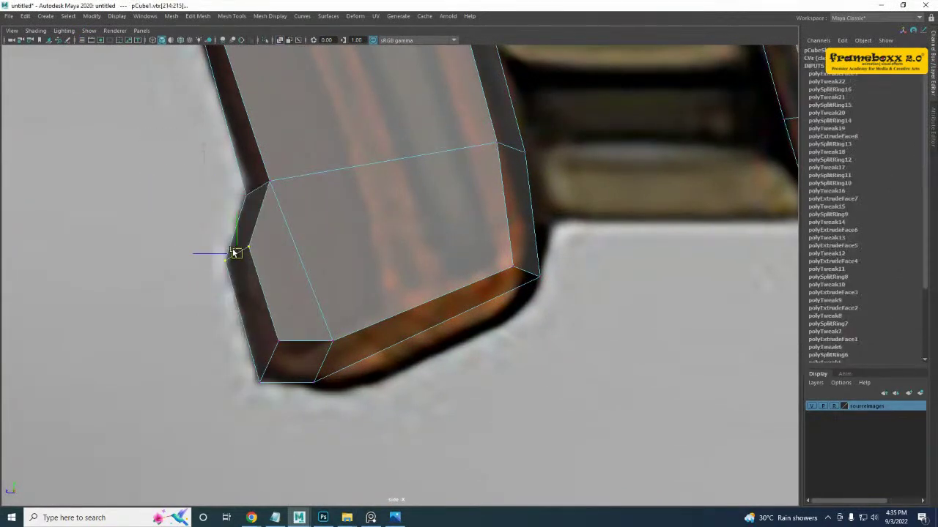
- Insert an edge loop running lengthwise down the middle of the grip's side and across the body above it
alt+middle_drag(302, 218, 331, 461)
scroll(324, 349, down, 3)
scroll(326, 293, down, 3)
alt+middle_drag(323, 260, 305, 296)
alt+middle_drag(378, 342, 312, 296)
right_drag(321, 248, 289, 154)
click(316, 285)
ctrl+right_drag(355, 222, 376, 255)
- Shift the new loop's vertex where the grip meets the body slightly rearward and down
scroll(310, 284, up, 2)
alt+middle_drag(248, 140, 274, 213)
right_drag(273, 212, 214, 185)
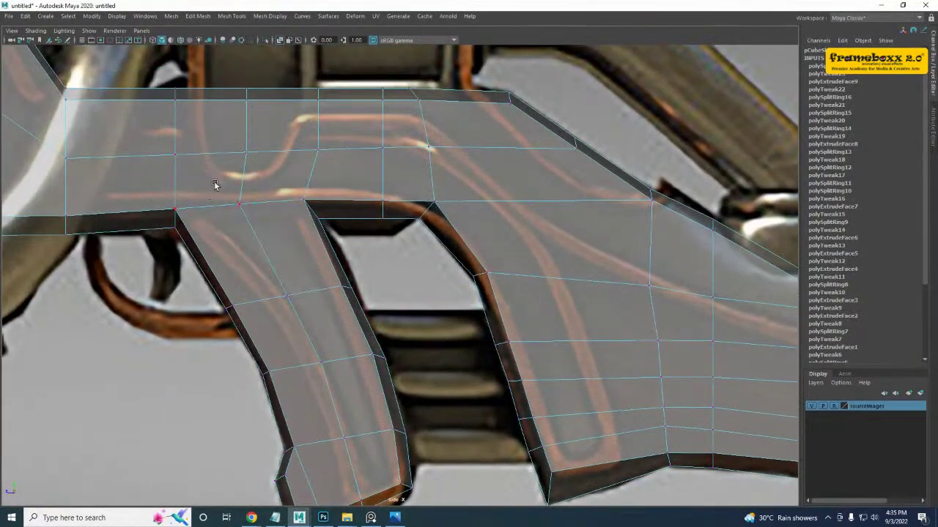
click(239, 205)
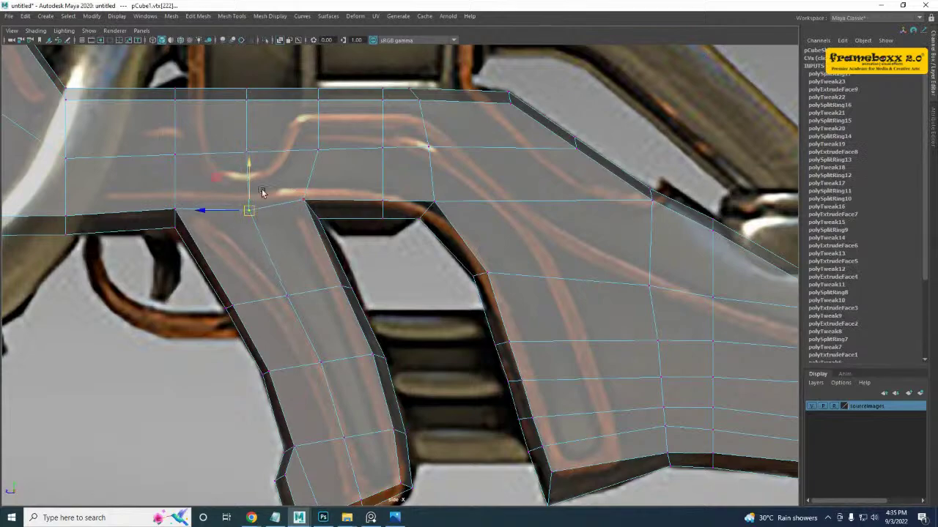
alt+middle_drag(292, 211, 305, 219)
- Lower the new loop's vertices at the grip's base to the rounded outline and adjust the base's rear corner
alt+middle_drag(282, 273, 203, 115)
scroll(299, 418, up, 2)
scroll(299, 416, up, 2)
alt+middle_drag(260, 405, 306, 330)
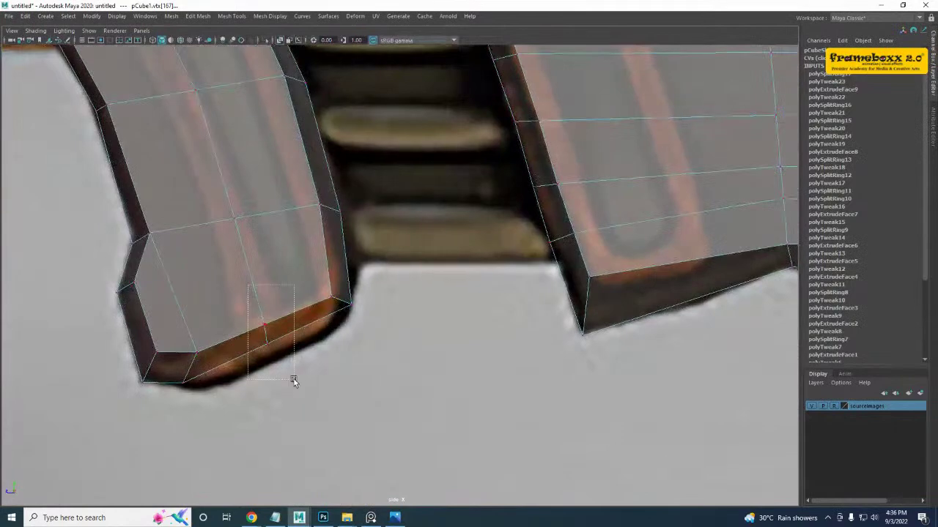
drag(262, 286, 266, 305)
alt+middle_drag(299, 269, 316, 328)
drag(305, 321, 438, 422)
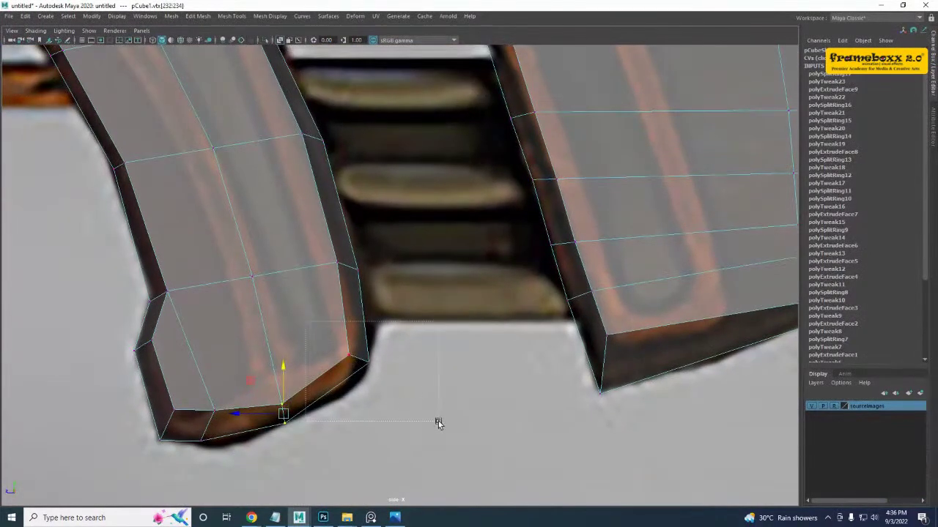
drag(359, 361, 357, 364)
- Inspect the whole rifle mesh in perspective, preview it smoothed and return to the unsmoothed display
alt+middle_drag(303, 332, 345, 460)
alt+middle_drag(203, 210, 260, 310)
alt+middle_drag(214, 195, 248, 279)
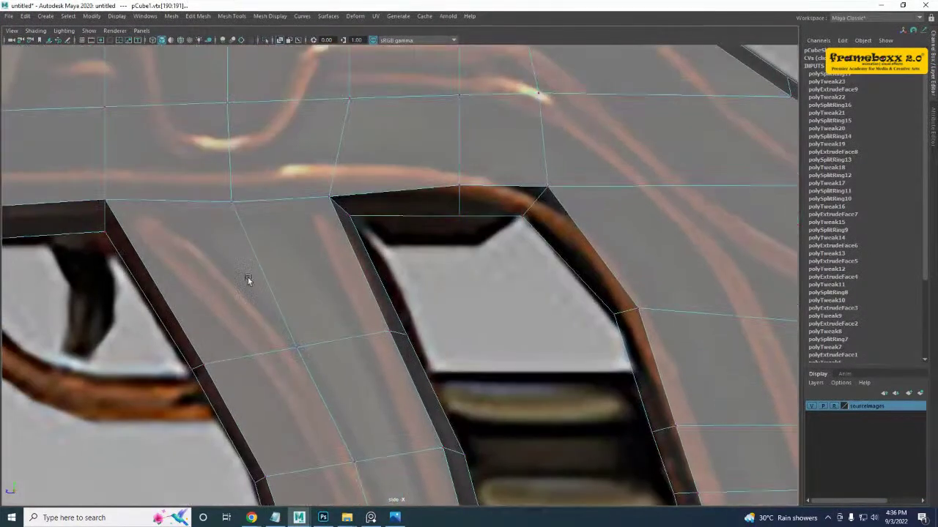
key(space)
key(space)
scroll(525, 166, down, 7)
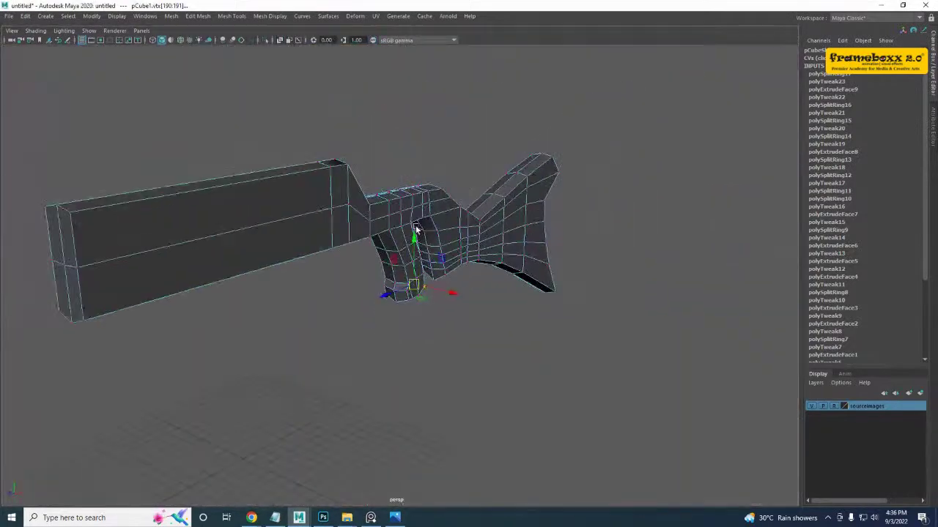
alt+drag(415, 230, 326, 217)
right_drag(326, 217, 378, 199)
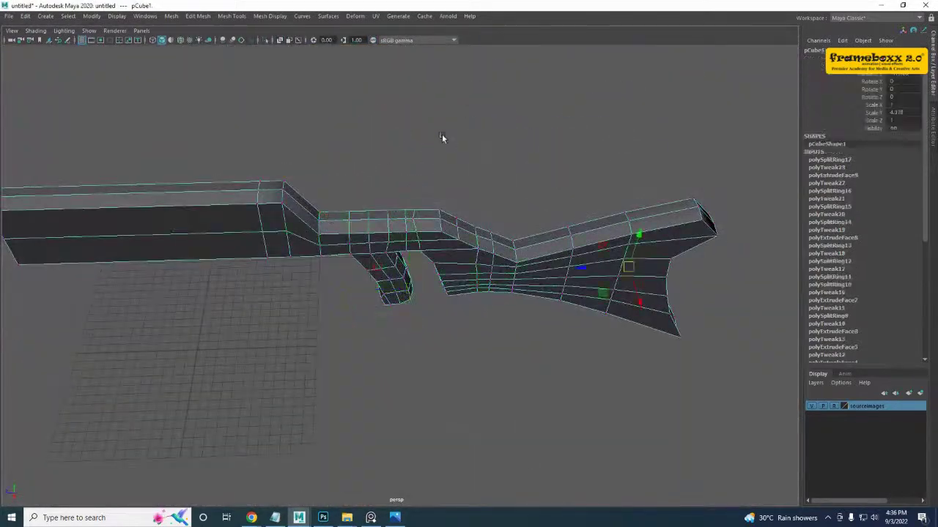
alt+drag(442, 134, 598, 249)
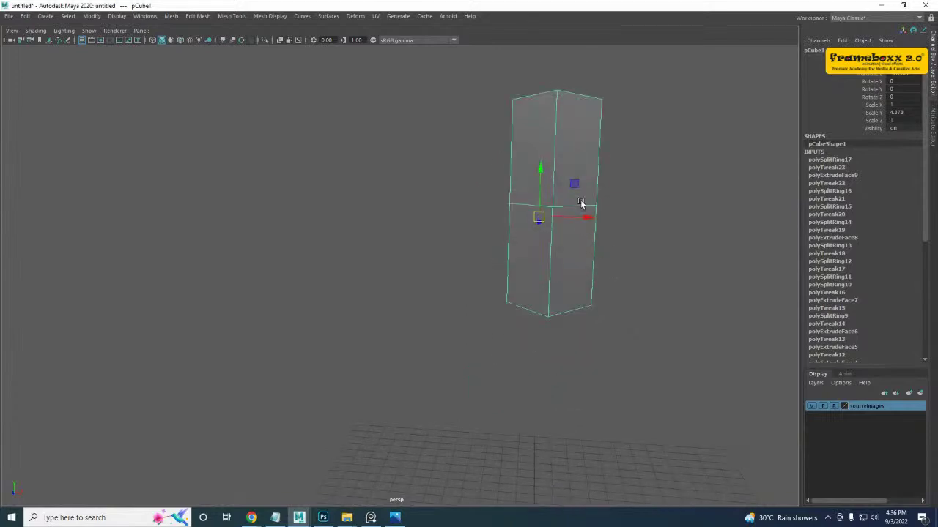
key(3)
alt+drag(580, 189, 535, 175)
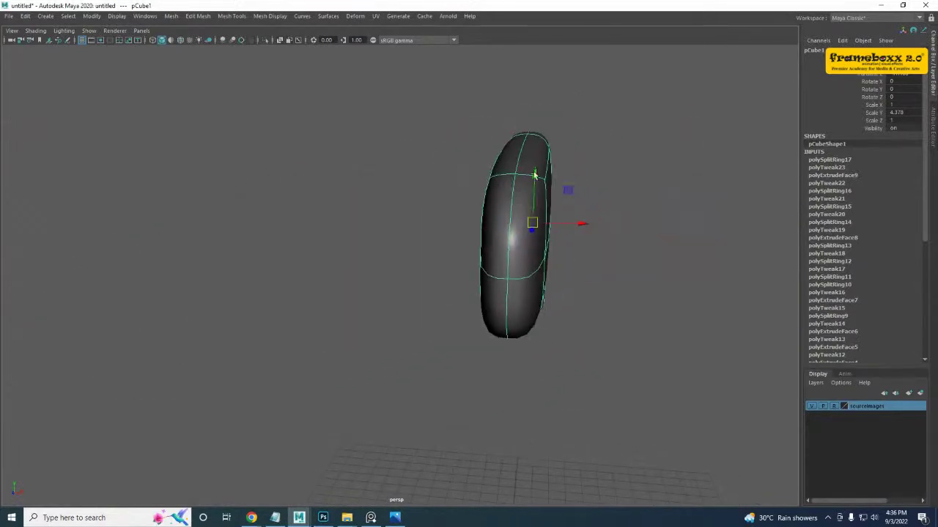
alt+drag(701, 203, 554, 188)
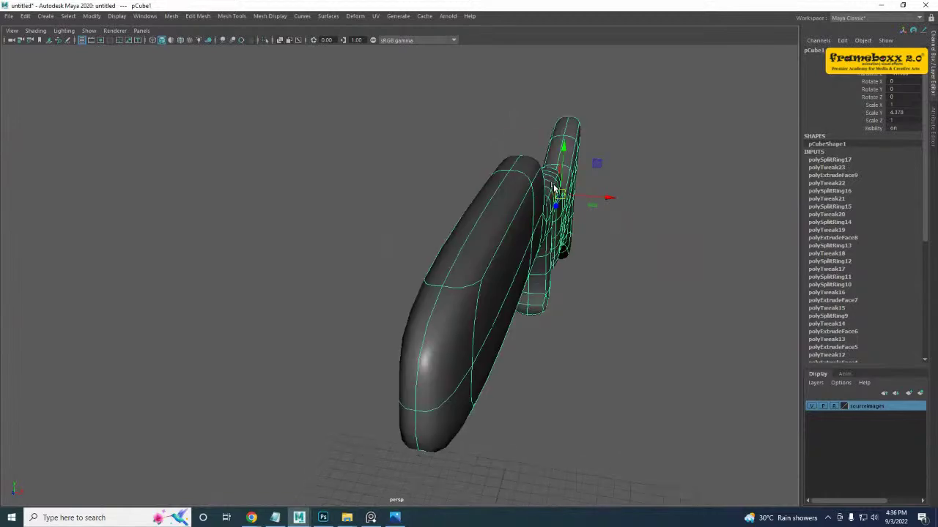
key(1)
alt+drag(504, 254, 455, 256)
- In the front view, scale the mesh's lowest side vertices inward to the reference's tapered tip
key(space)
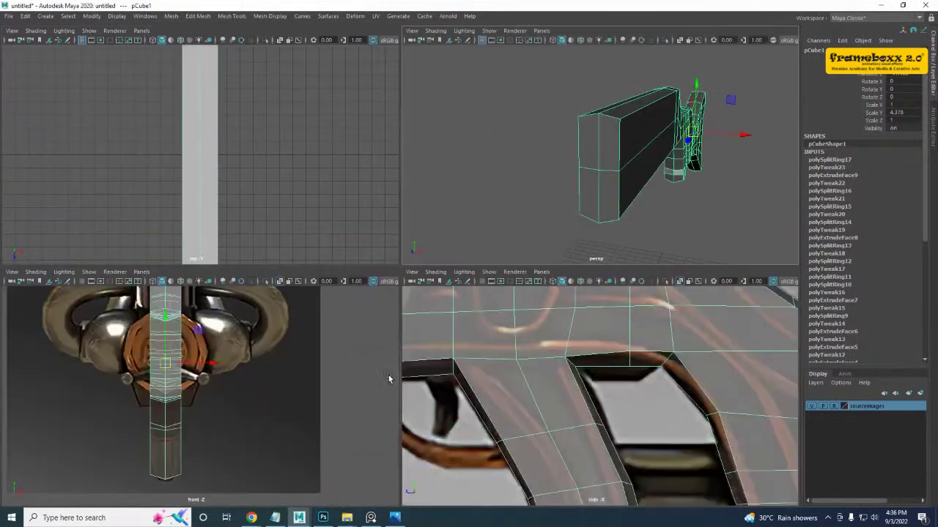
key(space)
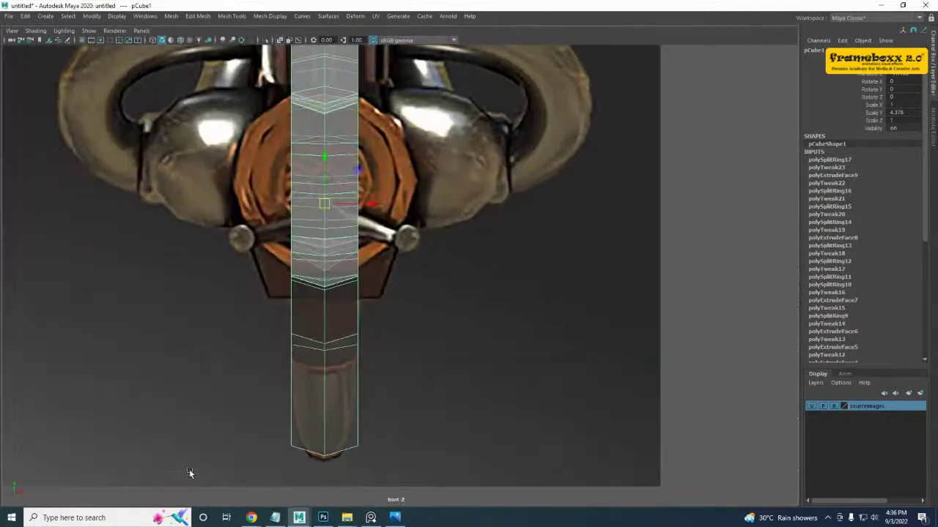
scroll(270, 449, up, 2)
alt+middle_drag(271, 449, 262, 340)
right_drag(298, 331, 224, 256)
drag(216, 316, 272, 387)
key(r)
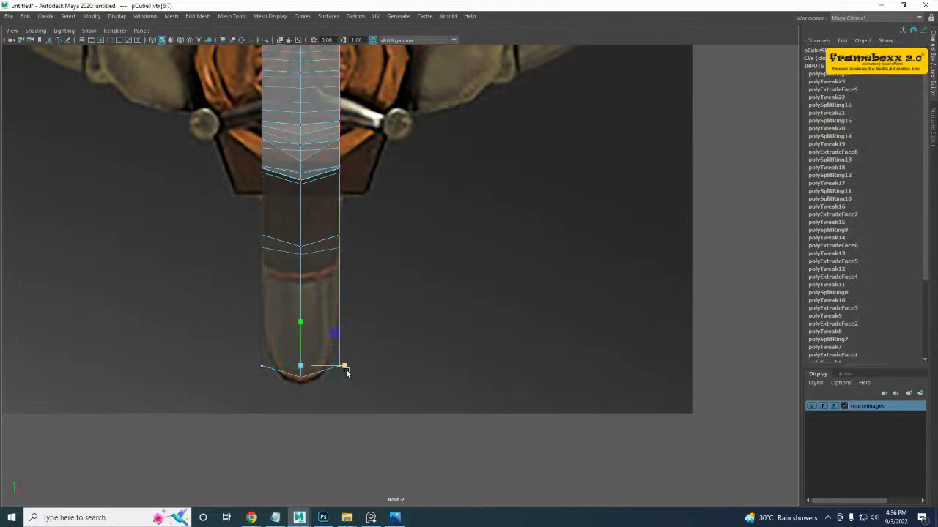
drag(346, 365, 343, 366)
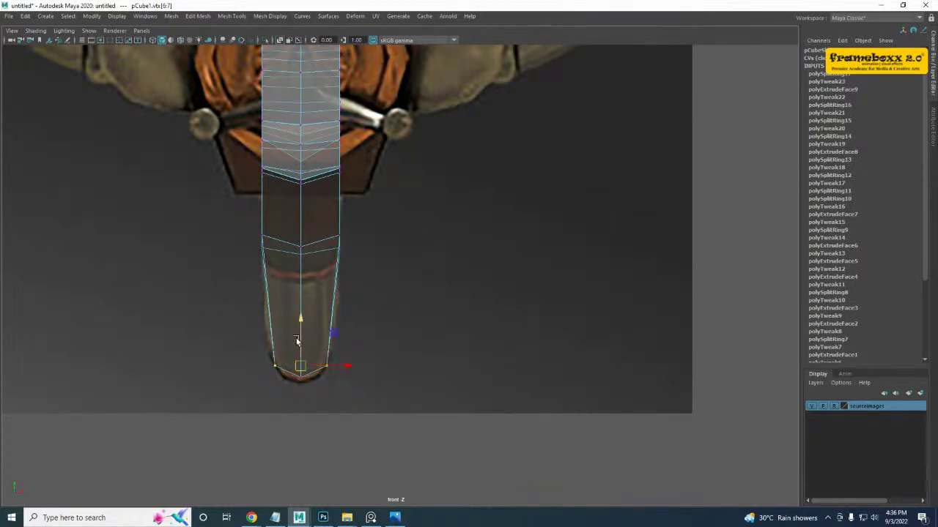
- Scale the side vertices of the rows above the tip slightly inward to continue the taper
alt+middle_drag(290, 310, 289, 335)
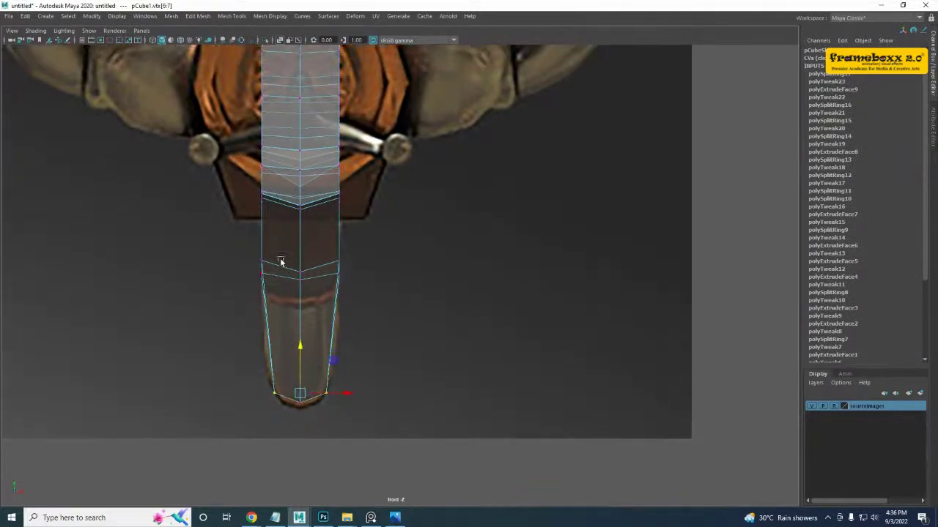
alt+middle_drag(281, 262, 280, 295)
drag(236, 276, 260, 306)
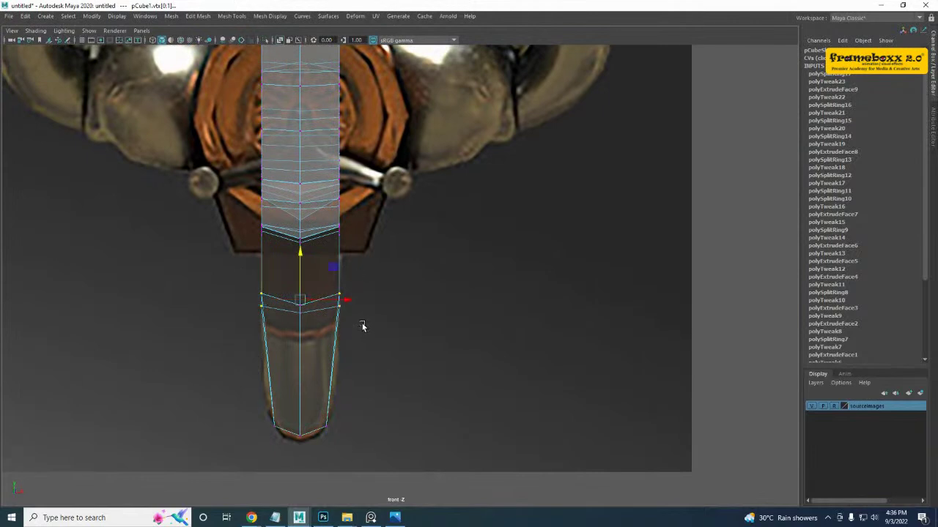
drag(354, 302, 340, 301)
- Insert a lengthwise edge loop around the rifle on each side of its centre line
alt+middle_drag(326, 234, 327, 379)
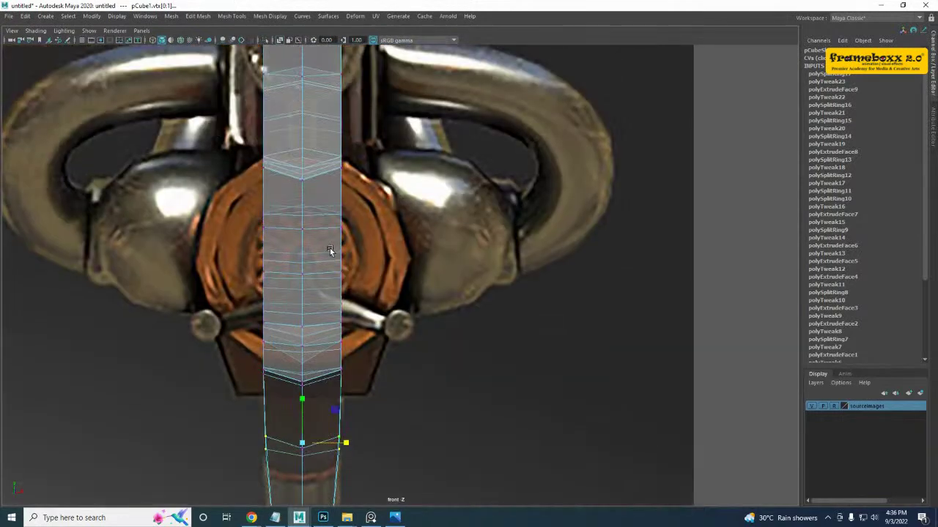
alt+middle_drag(329, 262, 329, 379)
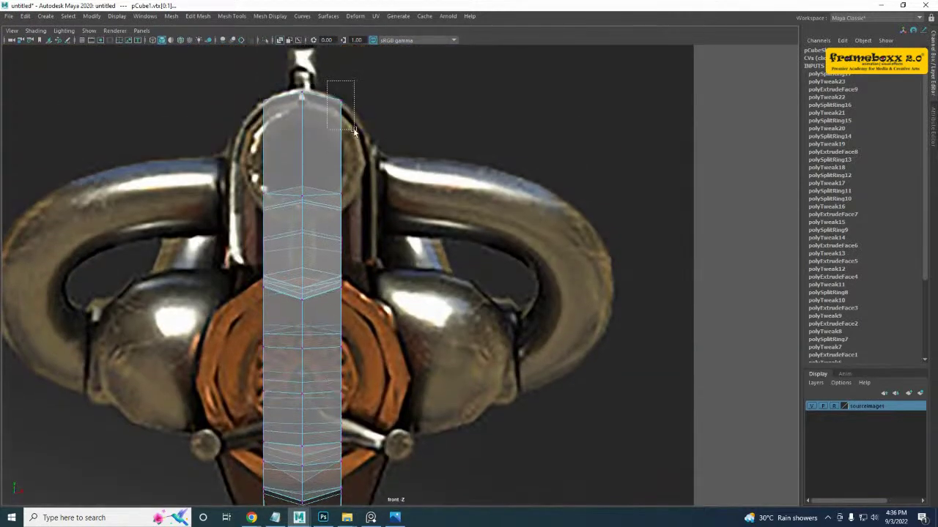
key(space)
key(space)
alt+drag(592, 169, 343, 212)
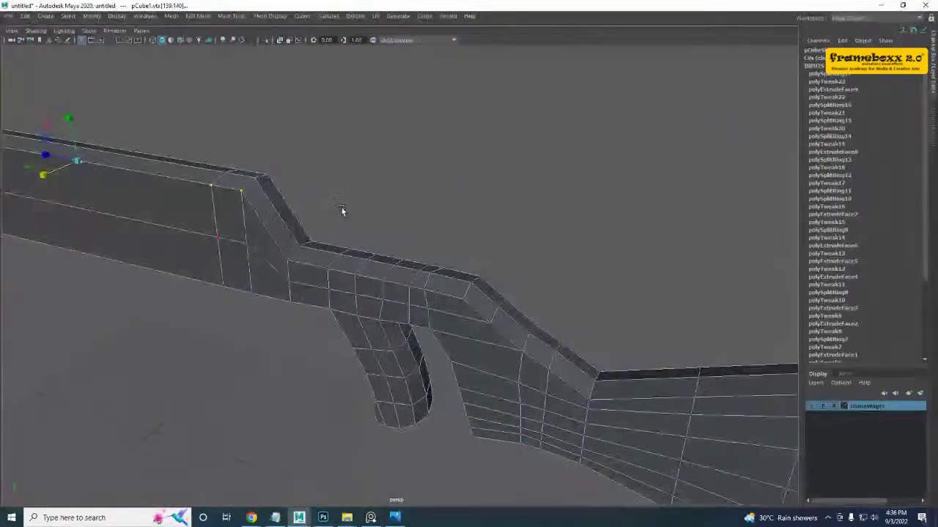
alt+middle_drag(344, 212, 342, 169)
alt+drag(297, 230, 359, 257)
right_drag(360, 256, 408, 234)
alt+drag(487, 286, 502, 195)
right_drag(502, 195, 439, 119)
click(493, 162)
key(g)
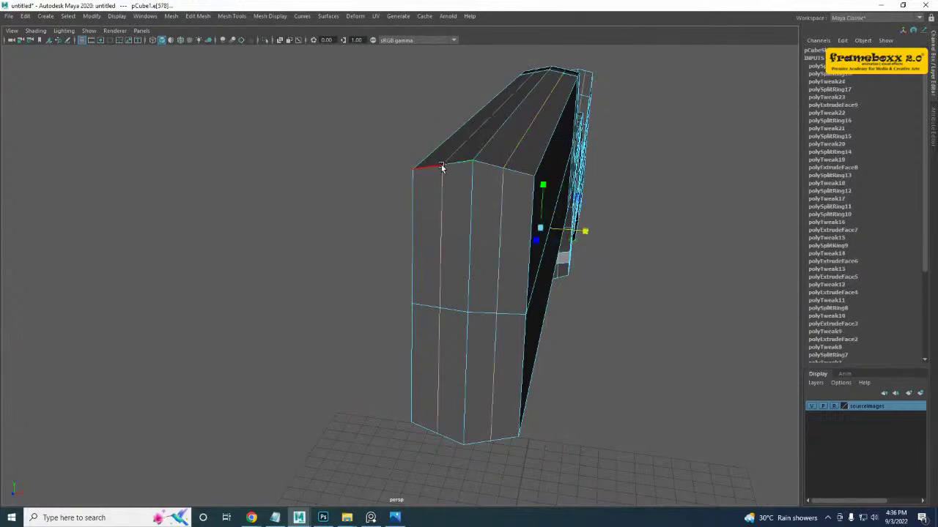
- Select the upper stretches of both new lengthwise loops and raise them slightly to round the rifle's top
alt+drag(500, 158, 355, 259)
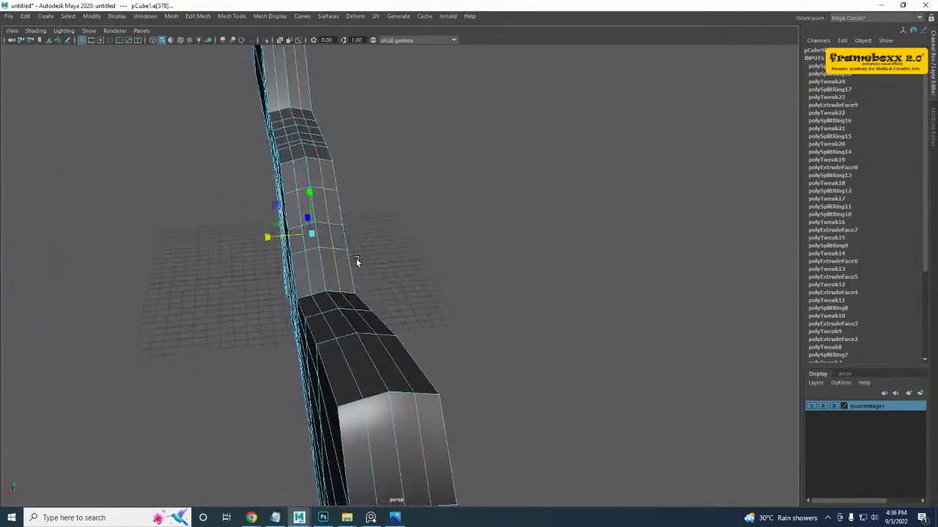
click(347, 371)
alt+drag(214, 258, 441, 281)
alt+drag(218, 385, 347, 312)
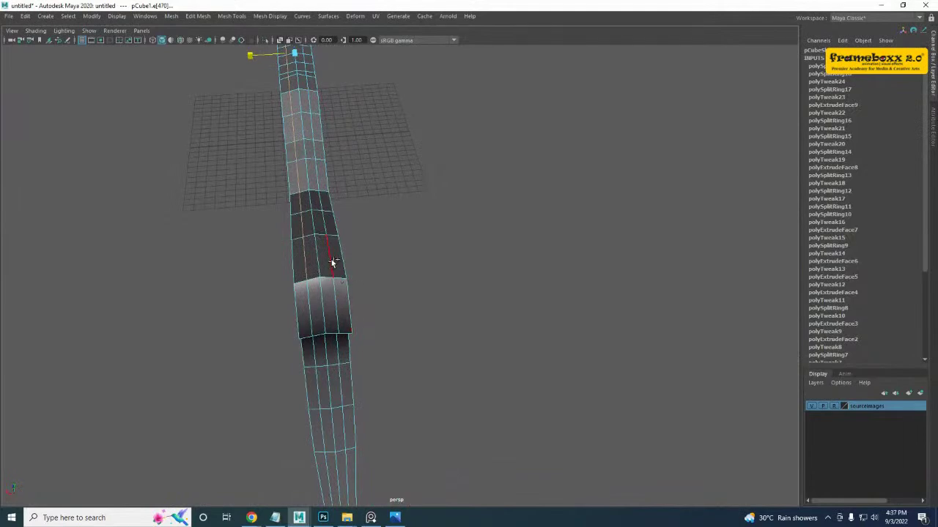
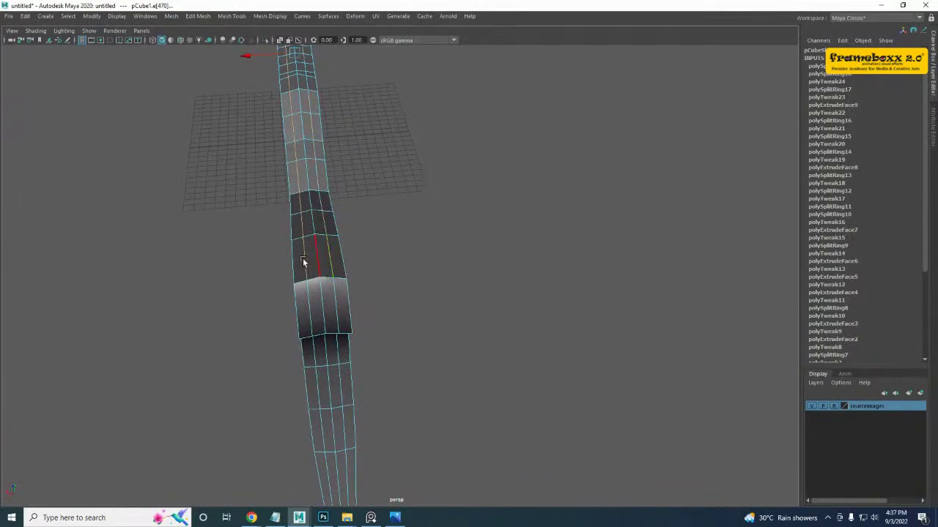
alt+drag(304, 262, 423, 218)
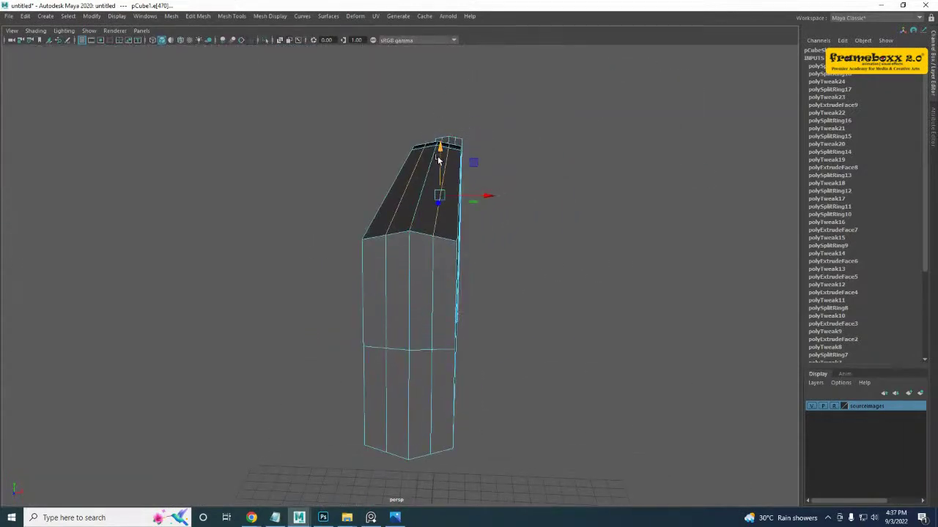
drag(438, 160, 440, 152)
key(space)
key(space)
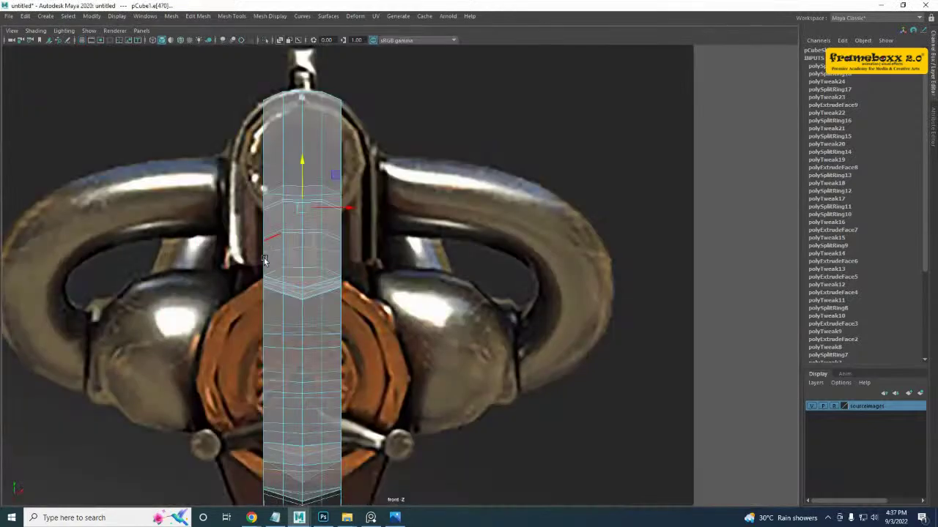
alt+middle_drag(264, 258, 257, 317)
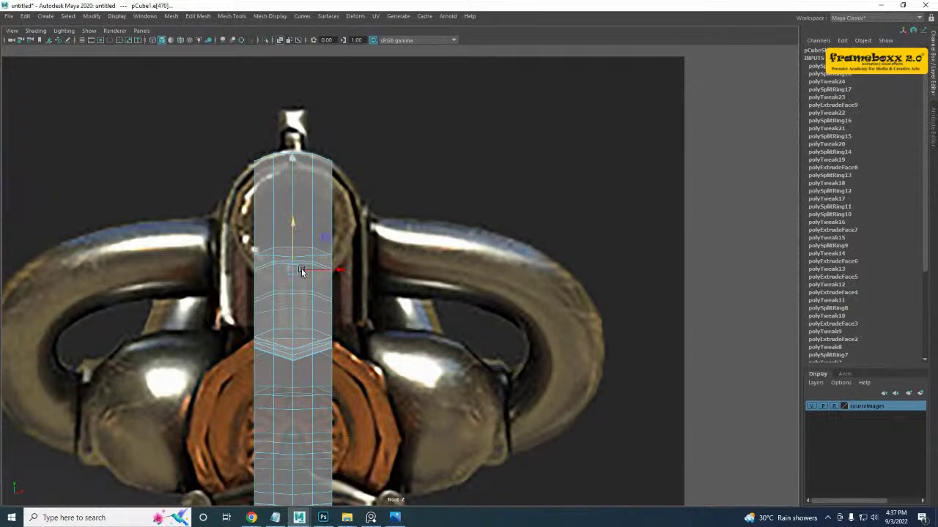
- Select the underside stretches of the two lengthwise loops beside the centre line and lower them slightly in the front view to round the bottom
alt+middle_drag(301, 271, 286, 142)
alt+middle_drag(298, 421, 277, 244)
key(space)
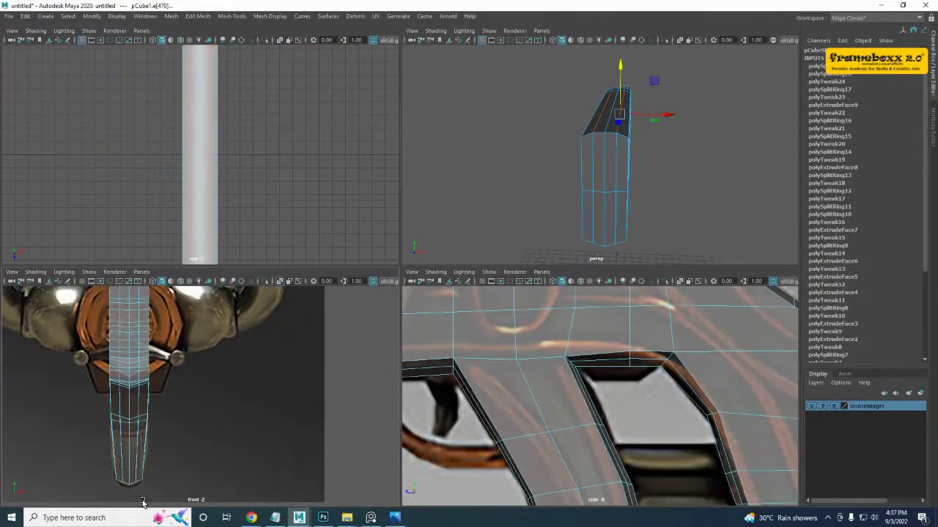
key(space)
scroll(194, 410, up, 2)
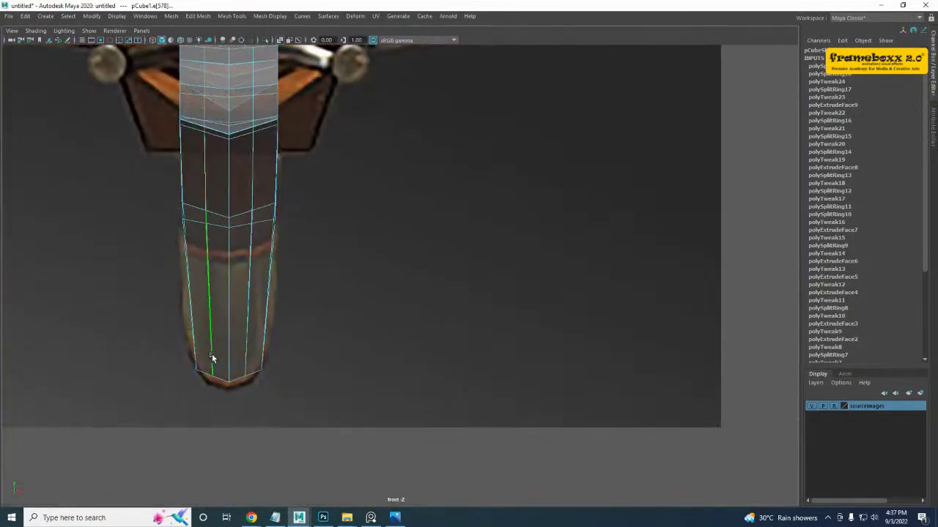
key(space)
key(space)
alt+drag(539, 212, 473, 261)
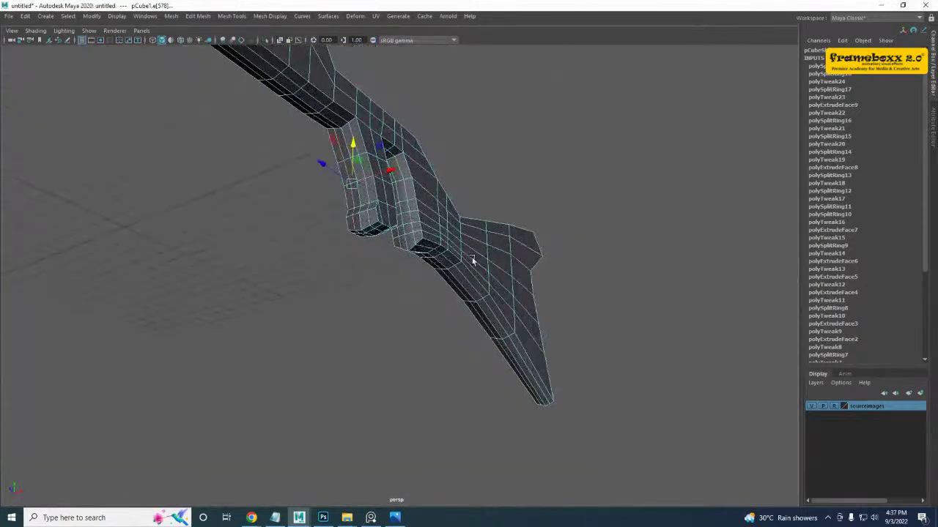
alt+middle_drag(473, 261, 397, 245)
alt+right_drag(398, 245, 423, 305)
alt+middle_drag(422, 305, 374, 290)
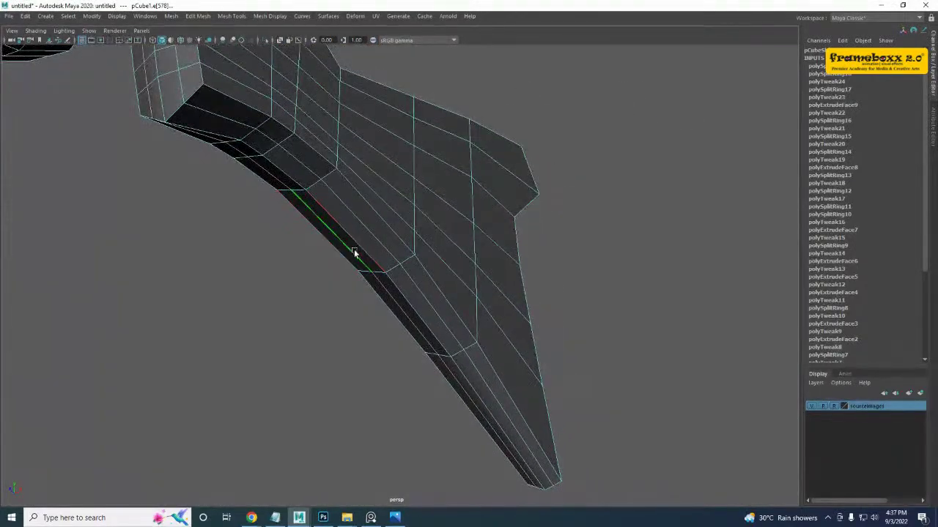
alt+drag(319, 239, 375, 232)
alt+drag(339, 134, 341, 162)
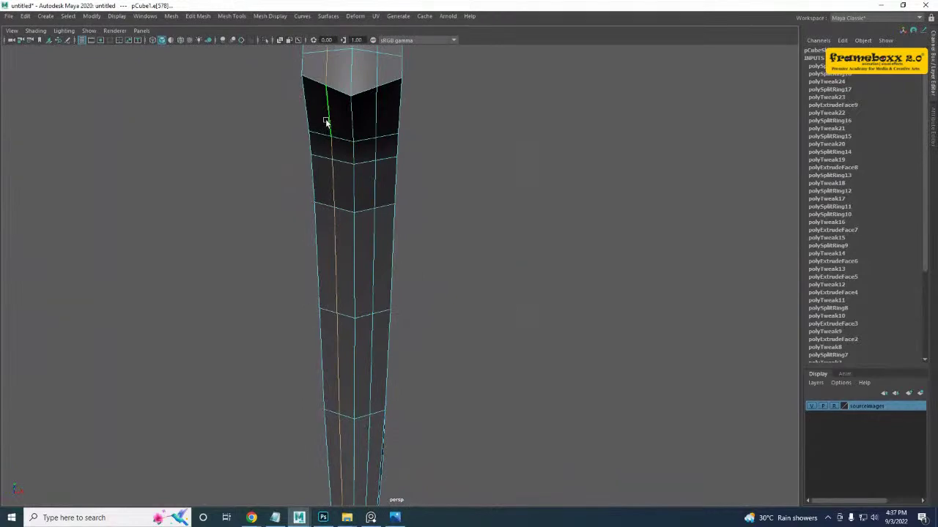
alt+drag(369, 392, 305, 411)
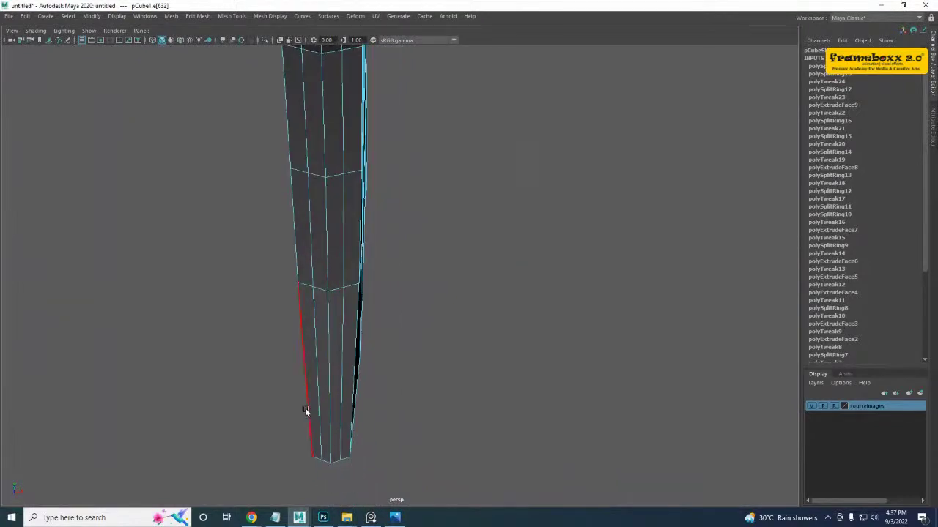
shift+click(345, 422)
alt+middle_drag(329, 247, 337, 415)
shift+click(350, 141)
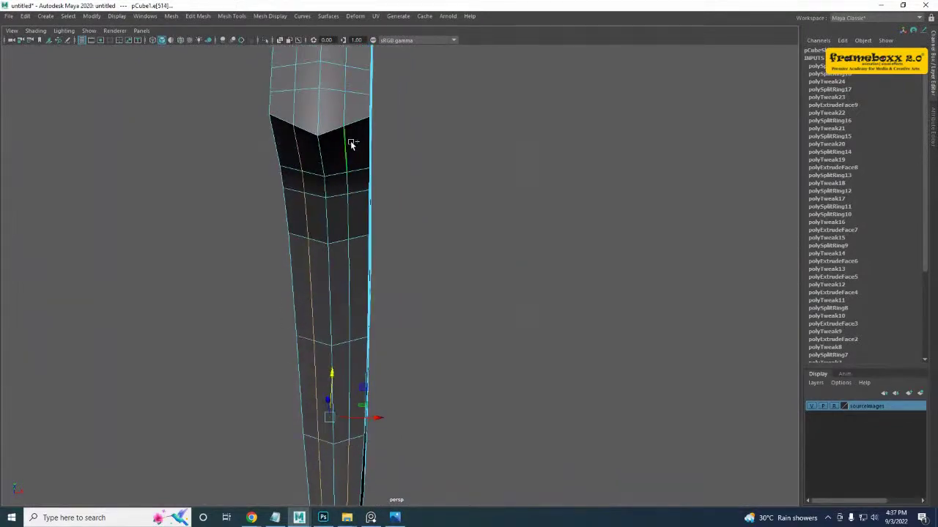
shift+double_click(350, 141)
key(space)
key(space)
alt+middle_drag(245, 357, 246, 381)
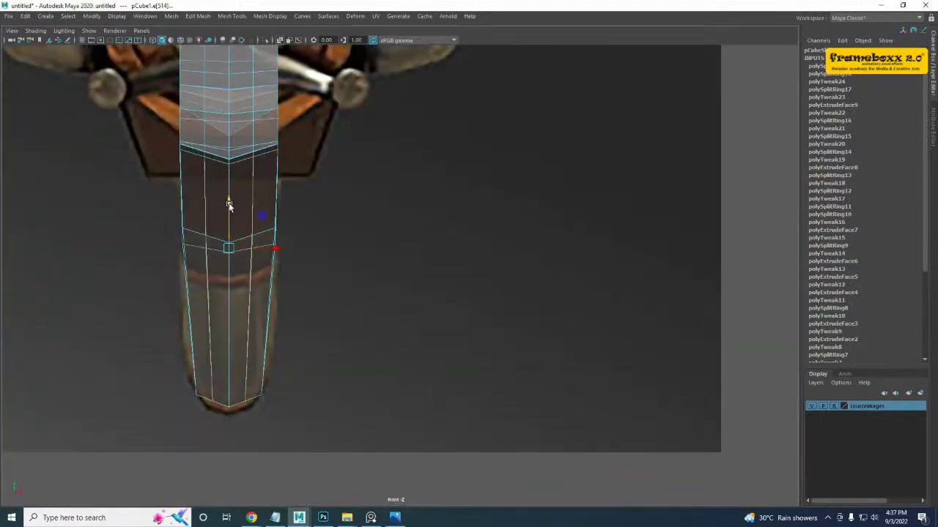
drag(228, 208, 229, 211)
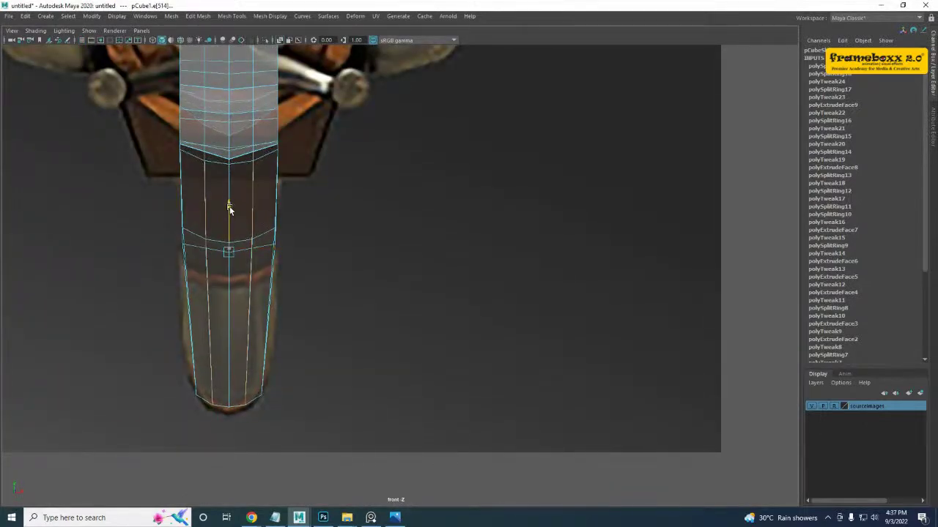
- Lower the mesh's bottom tip vertices to the front reference's rounded end and scale the two outer corner vertices slightly inward
scroll(222, 418, up, 5)
alt+middle_drag(178, 408, 235, 327)
right_drag(235, 328, 164, 301)
drag(124, 314, 307, 423)
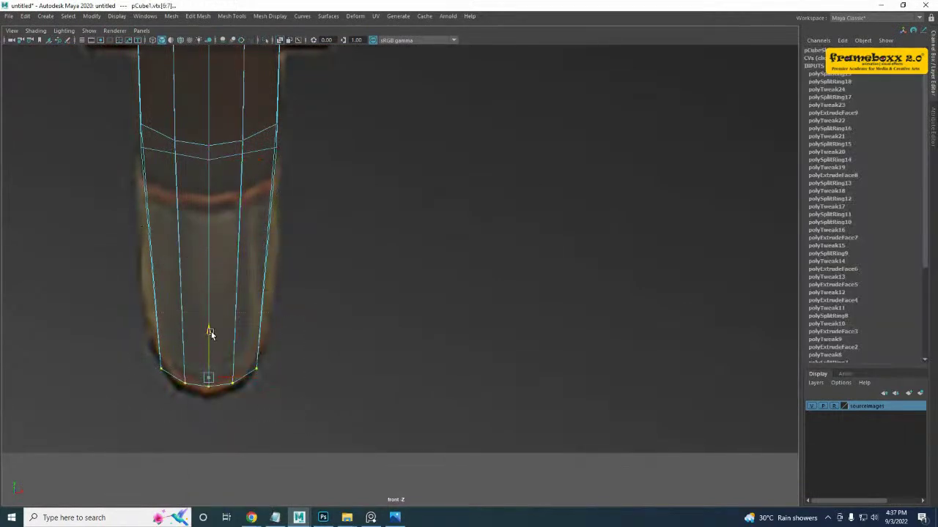
drag(210, 333, 211, 339)
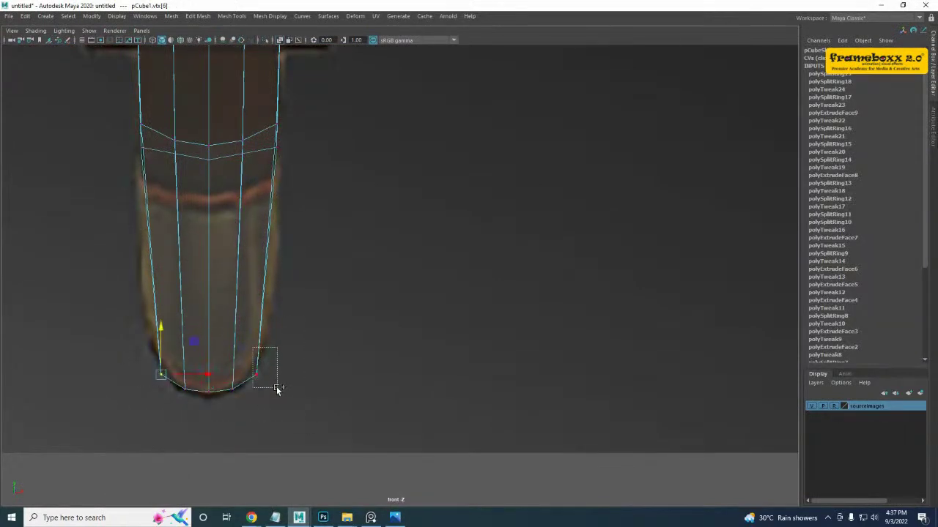
drag(251, 375, 252, 375)
- Insert an edge loop across the lower tapered part of the mesh, between the tip and the row above it
alt+middle_drag(202, 304, 212, 358)
right_drag(212, 359, 292, 193)
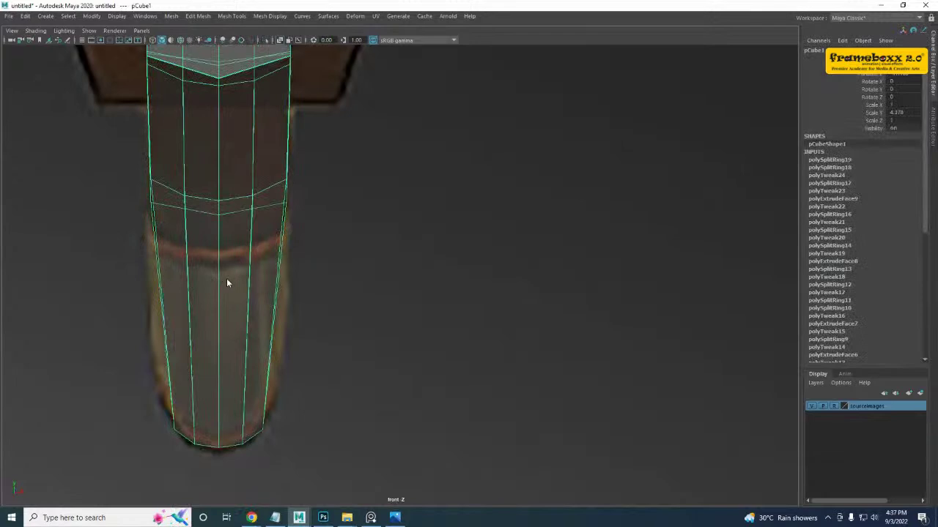
right_drag(226, 279, 173, 282)
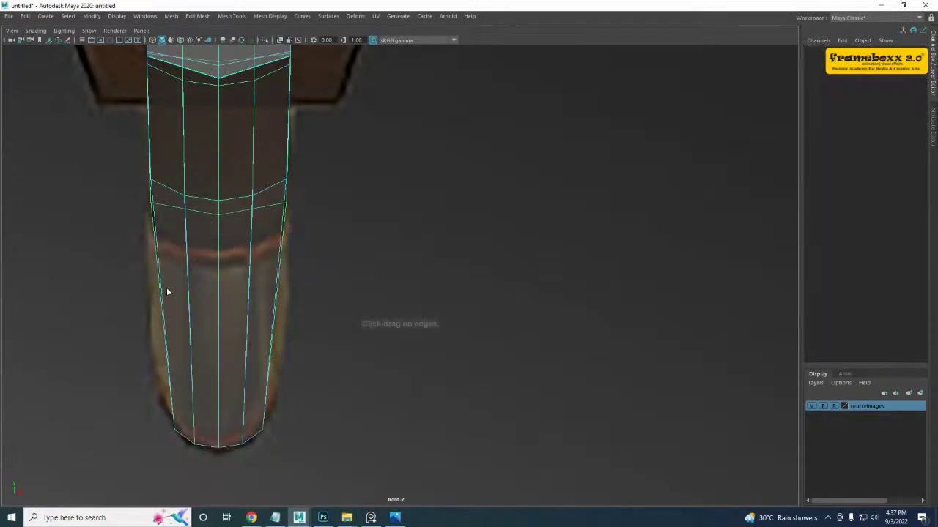
drag(164, 315, 164, 315)
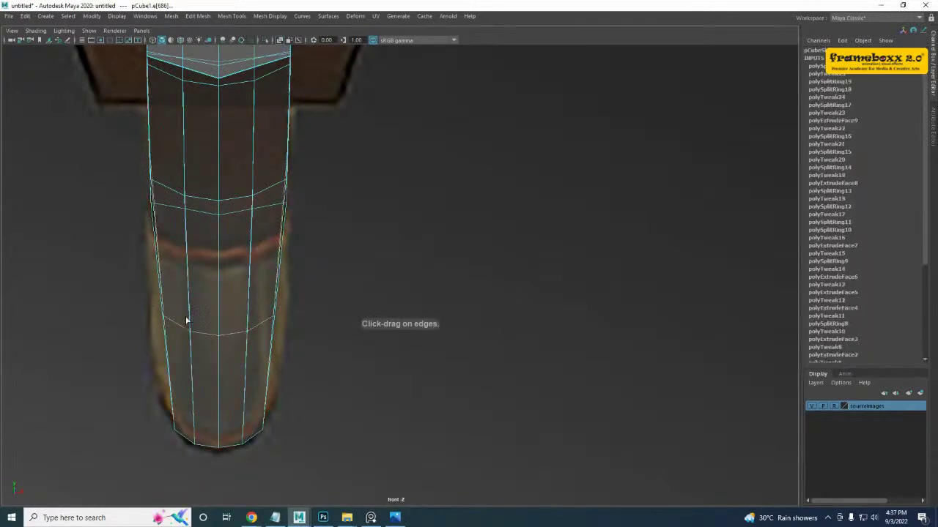
- In the side view, move the new loop's lowest vertices down to the reference's curved underside of the stock
key(space)
key(space)
scroll(607, 385, down, 3)
alt+middle_drag(607, 385, 490, 345)
scroll(393, 327, down, 3)
scroll(490, 345, down, 2)
alt+middle_drag(601, 351, 357, 319)
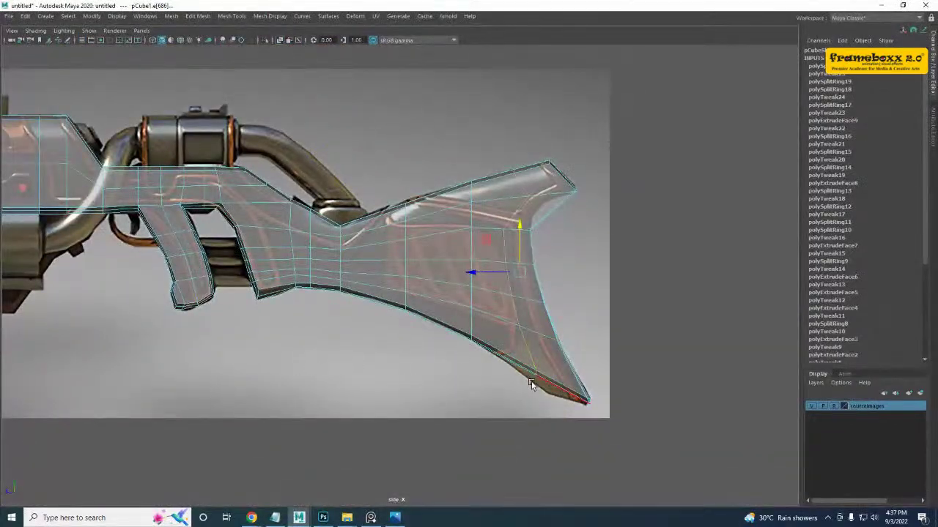
scroll(532, 387, up, 3)
alt+middle_drag(532, 388, 357, 308)
right_drag(403, 248, 288, 208)
drag(367, 279, 405, 334)
alt+middle_drag(372, 267, 370, 326)
scroll(364, 267, up, 3)
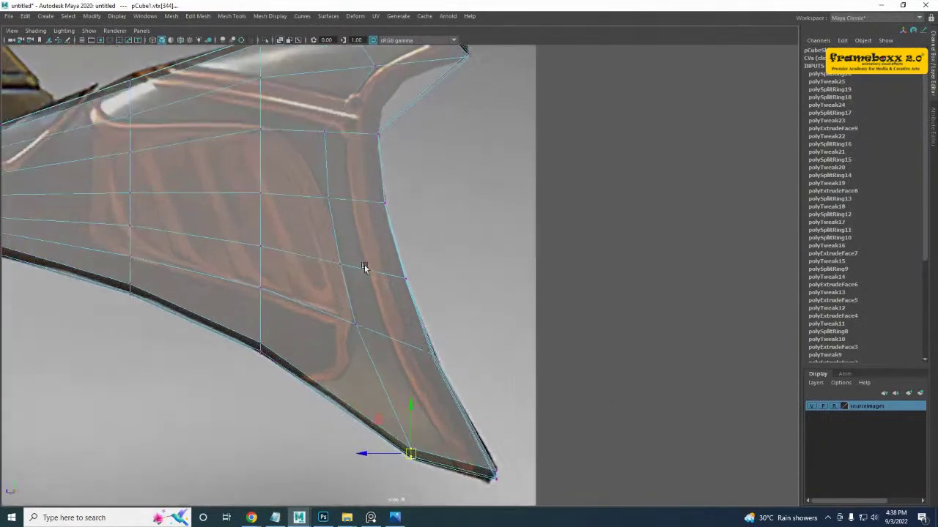
- Reposition the new loop's upper vertices and the vertices at the butt's notch and upper tip to follow the side reference
scroll(365, 268, up, 1)
alt+middle_drag(319, 190, 314, 362)
drag(366, 208, 320, 210)
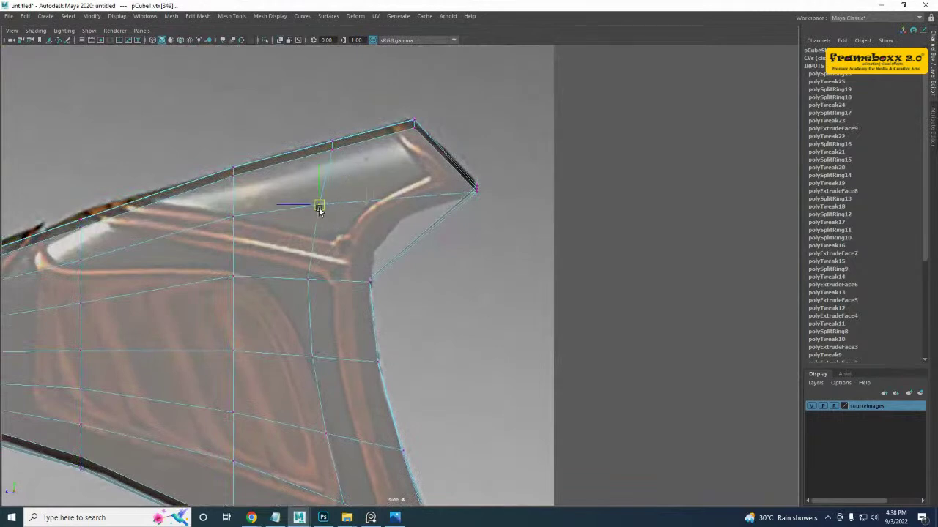
drag(370, 274, 374, 258)
alt+middle_drag(275, 290, 298, 296)
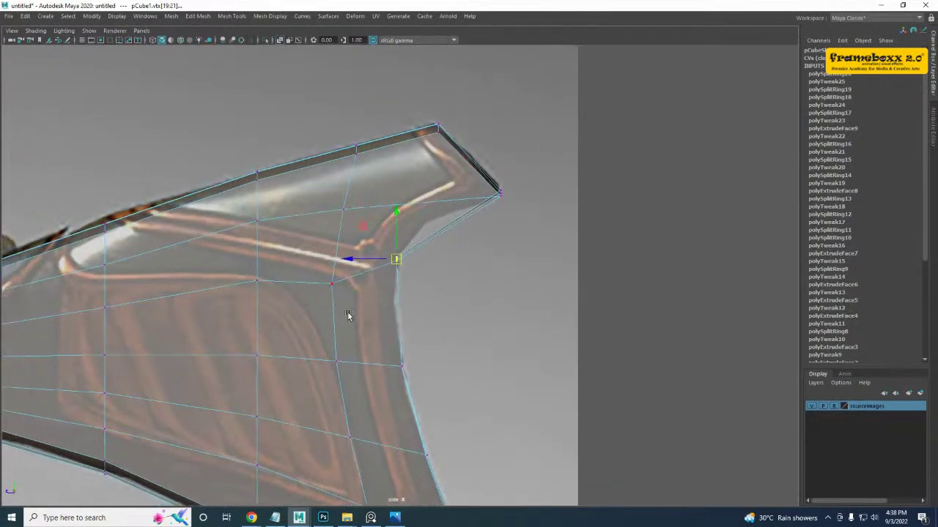
drag(350, 314, 286, 262)
drag(330, 285, 326, 275)
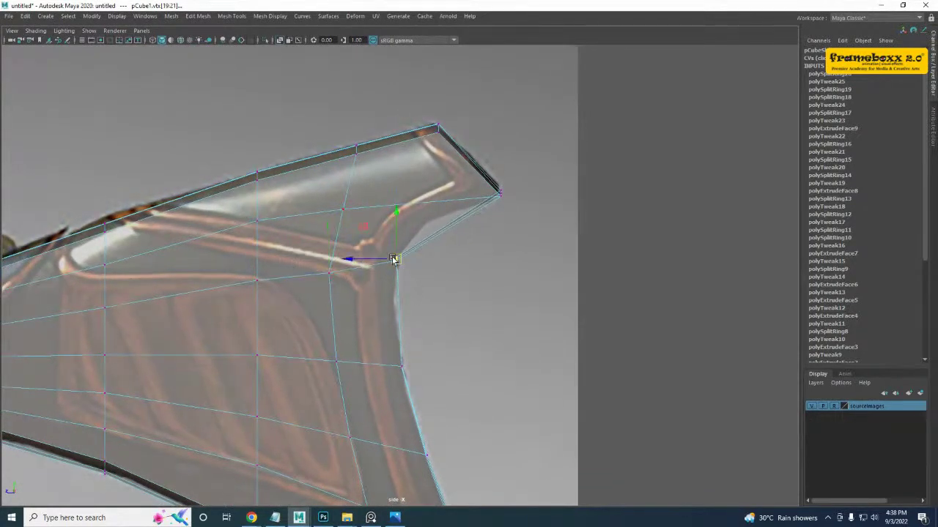
alt+middle_drag(531, 180, 503, 200)
drag(493, 236, 493, 234)
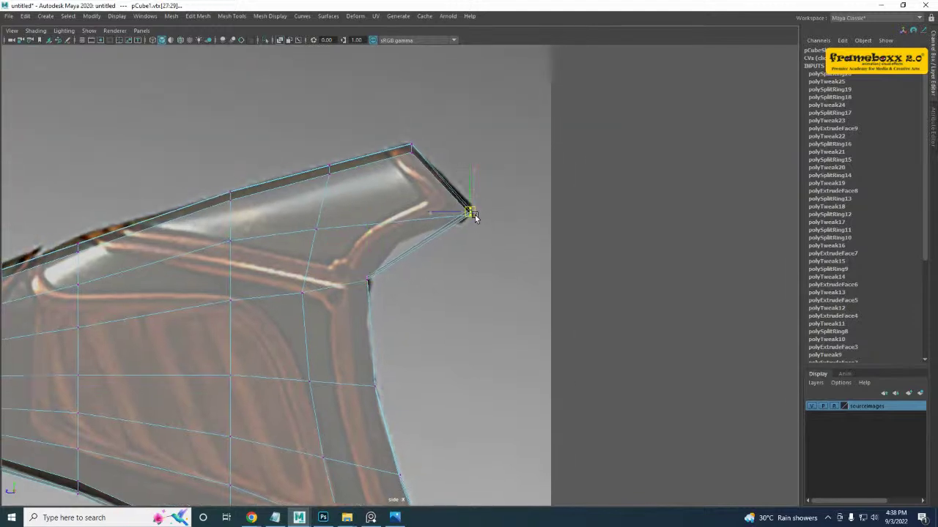
- Examine the stock's butt end and notch up close in the side and perspective views
scroll(407, 254, up, 3)
alt+middle_drag(370, 279, 356, 271)
scroll(356, 270, up, 3)
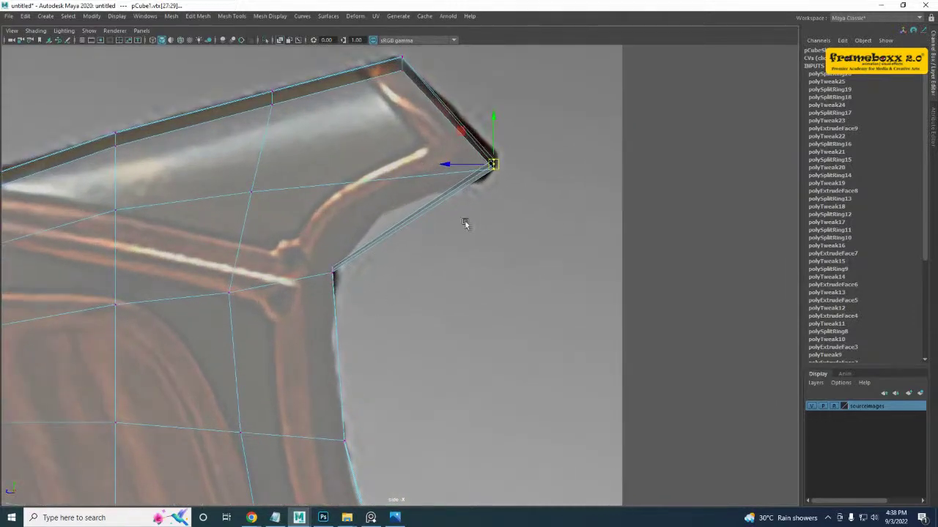
key(space)
key(space)
alt+drag(506, 199, 364, 281)
alt+drag(311, 231, 398, 249)
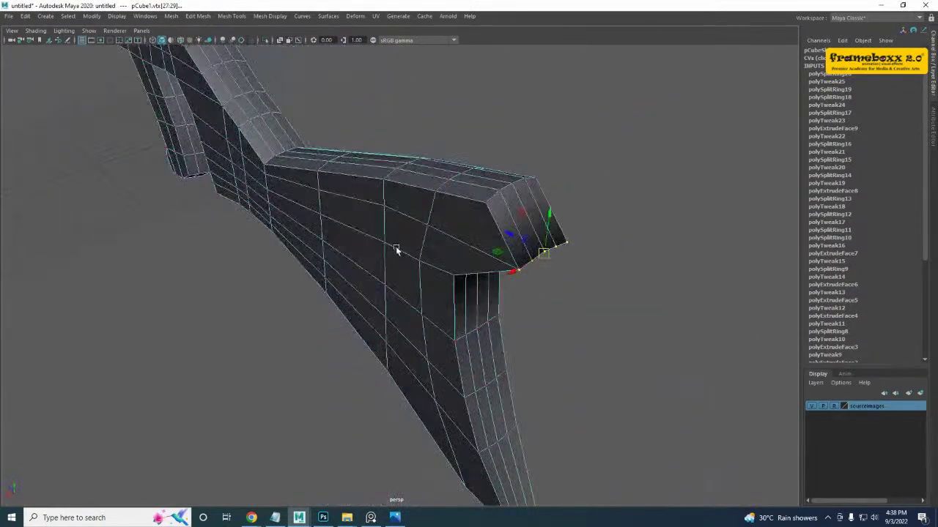
alt+right_drag(397, 249, 533, 286)
alt+middle_drag(571, 289, 477, 275)
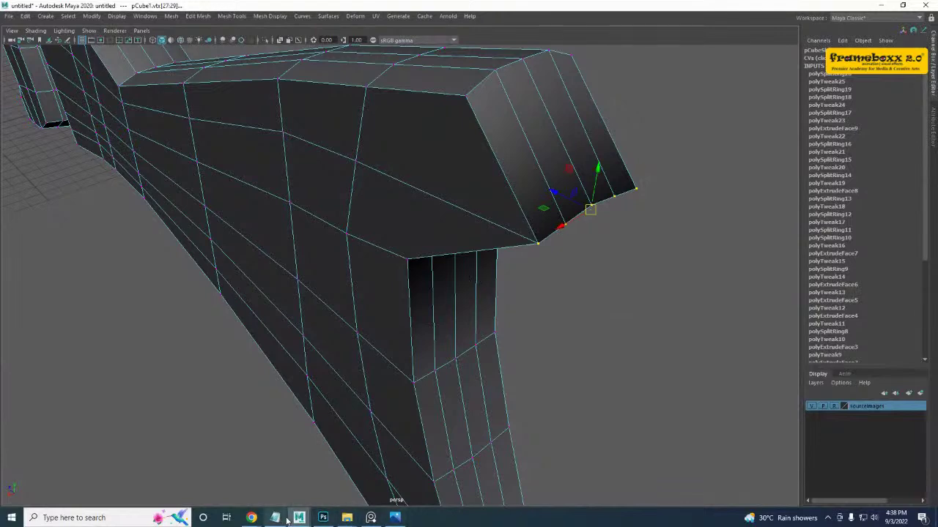
- Switch to the reference image board and examine the shape of the wooden butt end on the stock close-up
click(375, 521)
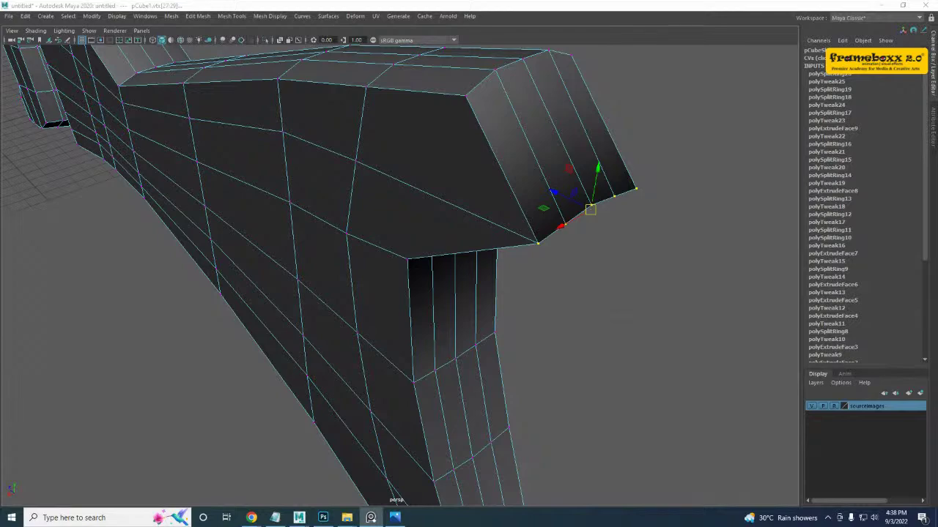
right_drag(936, 212, 538, 194)
scroll(347, 239, down, 2)
scroll(346, 235, down, 2)
middle_drag(347, 211, 368, 265)
scroll(354, 262, up, 3)
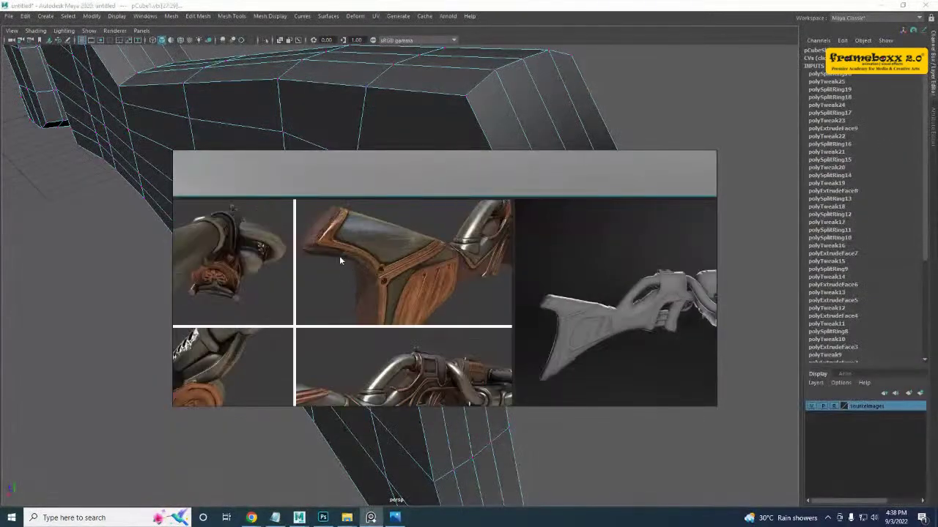
scroll(353, 241, up, 2)
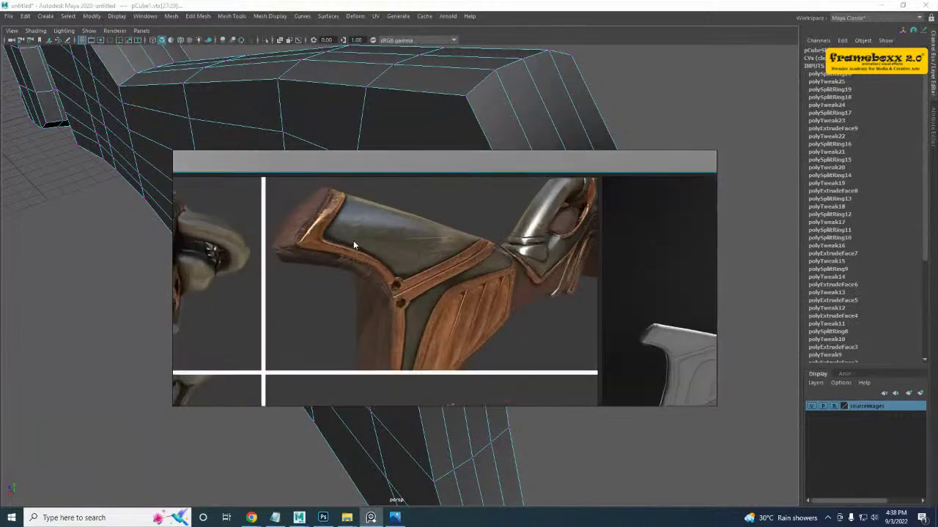
scroll(353, 243, down, 1)
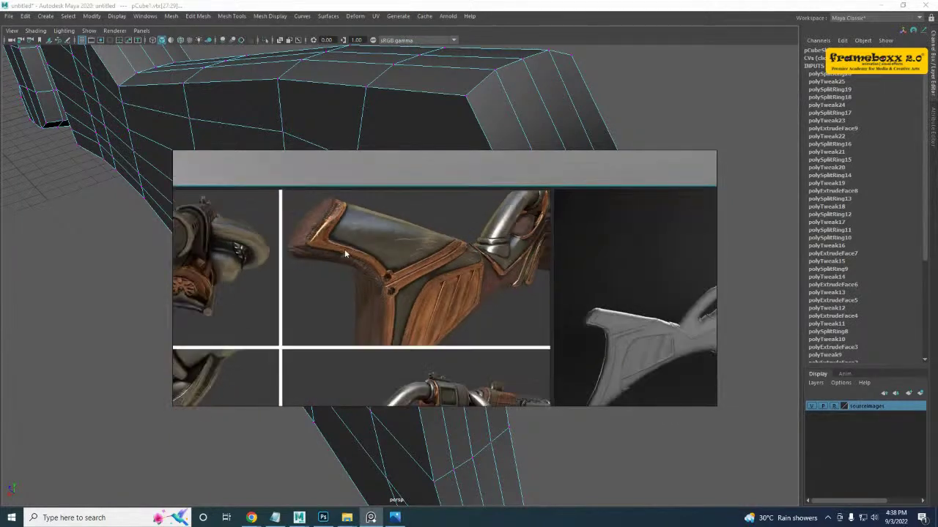
scroll(345, 255, up, 2)
scroll(400, 253, down, 4)
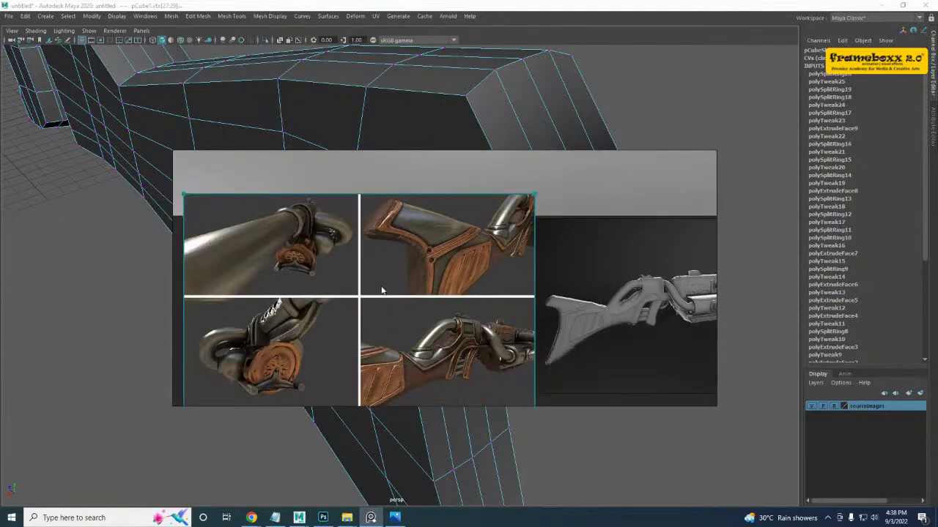
middle_drag(381, 290, 410, 321)
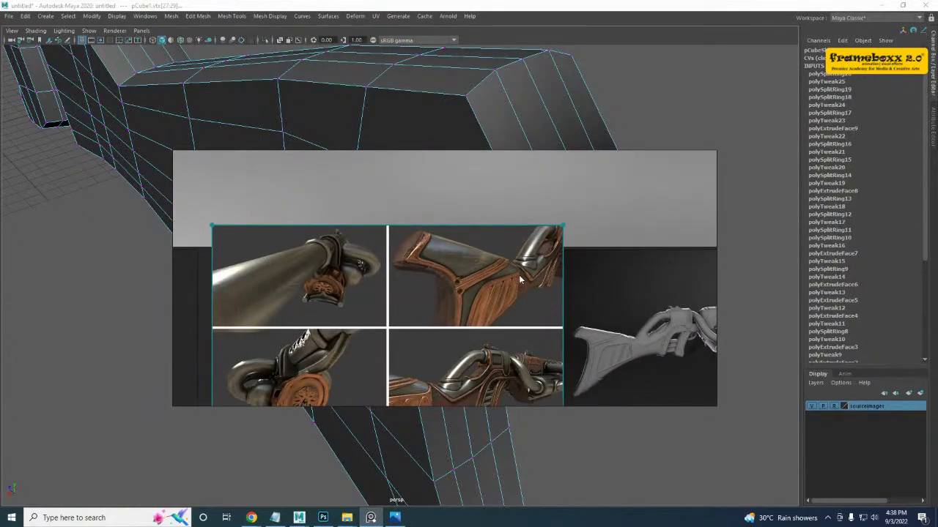
middle_drag(531, 275, 468, 265)
scroll(467, 265, down, 1)
scroll(408, 282, up, 2)
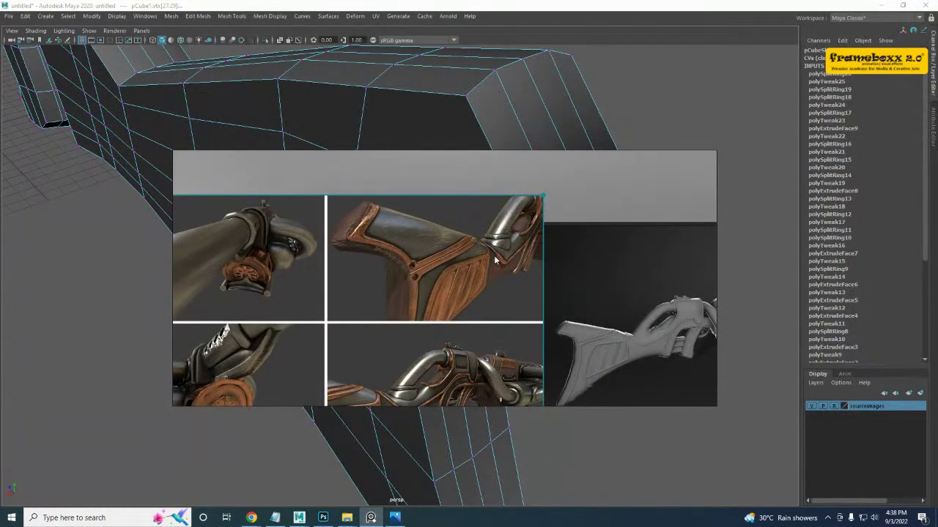
scroll(388, 261, up, 2)
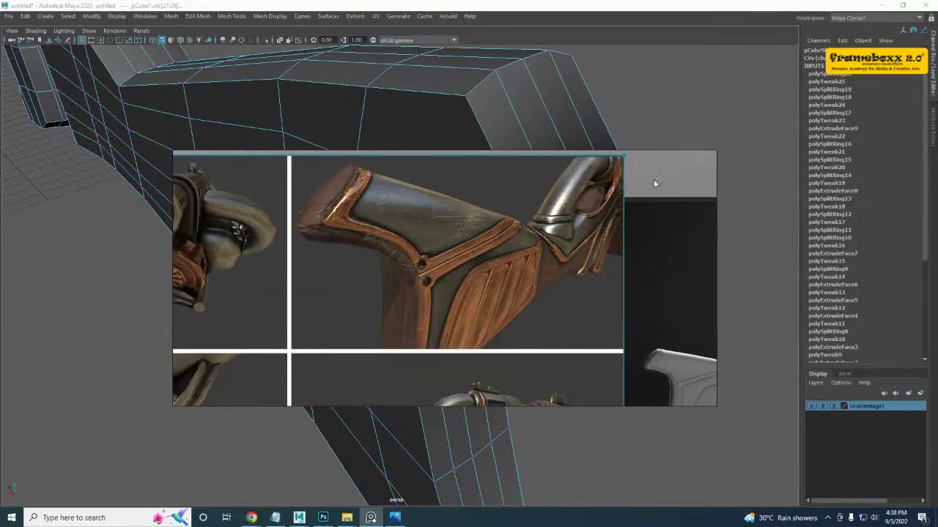
right_drag(646, 181, 937, 193)
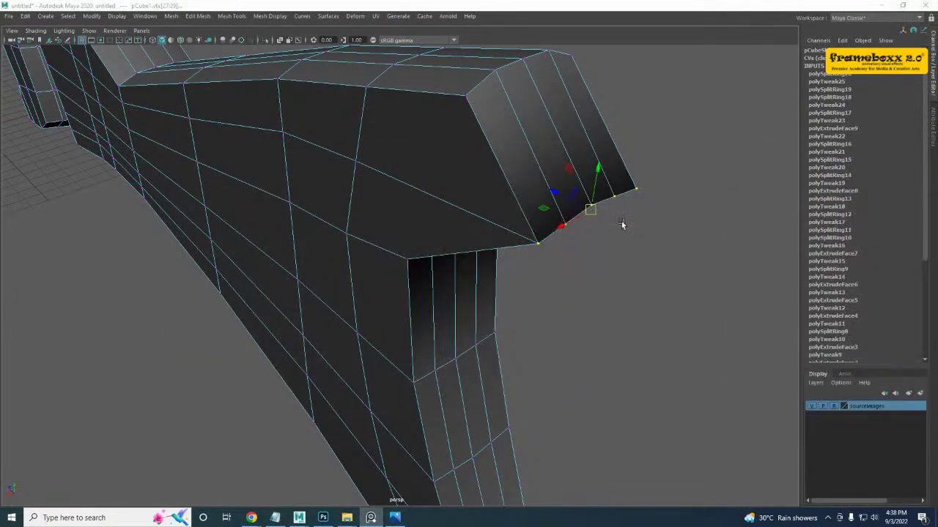
- Select the edge loops along both outer sides of the butt's rear face and move them slightly forward to round it
right_drag(425, 299, 411, 258)
double_click(406, 283)
alt+drag(483, 294, 419, 284)
shift+double_click(433, 285)
alt+drag(326, 289, 391, 298)
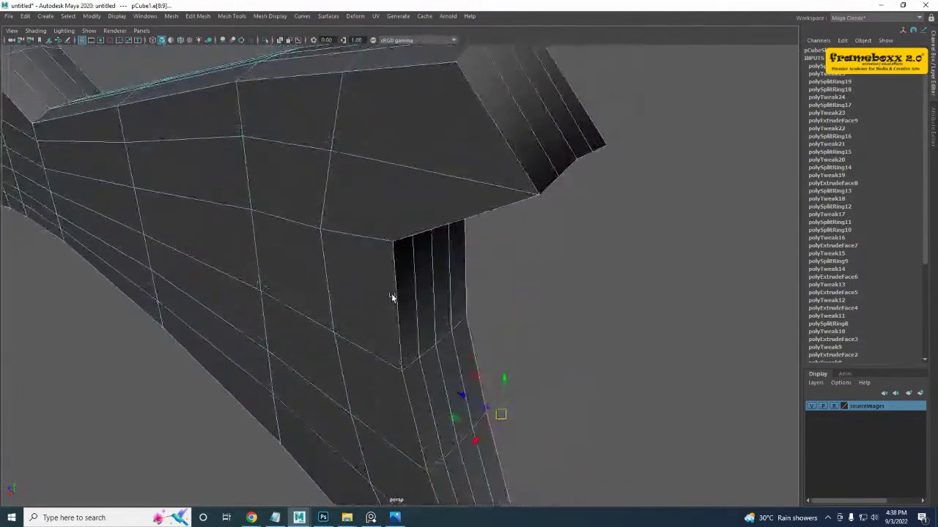
scroll(488, 238, down, 4)
alt+drag(475, 287, 414, 245)
alt+middle_drag(414, 245, 427, 348)
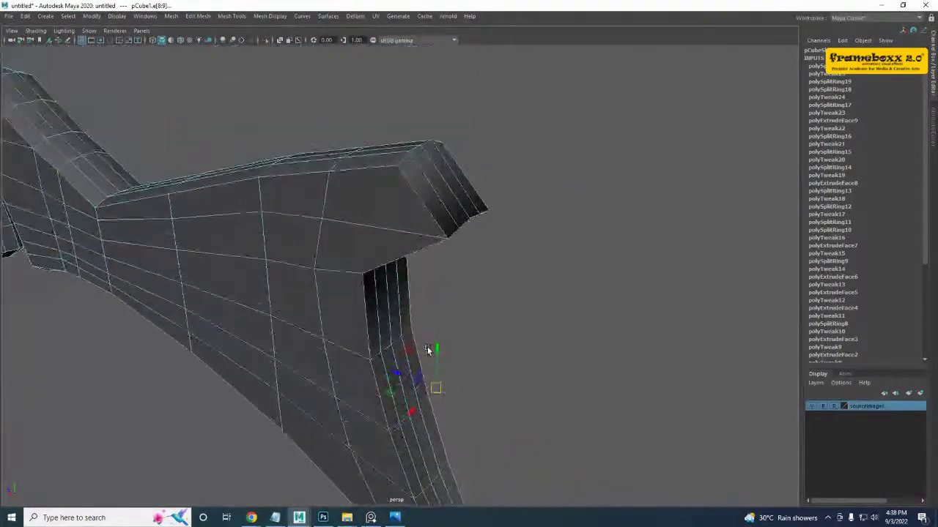
alt+drag(398, 283, 412, 249)
drag(409, 346, 401, 344)
key(space)
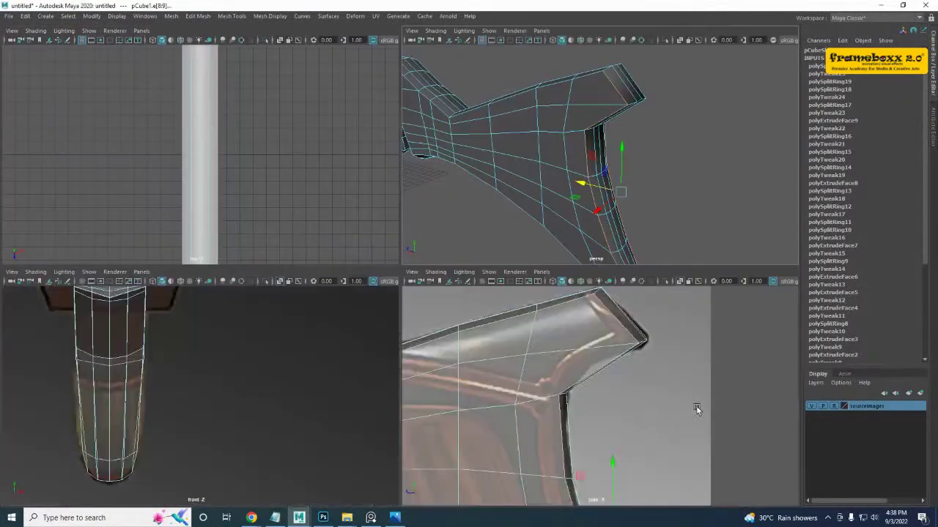
- Nudge the selected edge loops on the butt's rear face slightly further forward against the side reference
key(space)
alt+middle_drag(413, 404, 377, 389)
alt+middle_drag(370, 503, 362, 413)
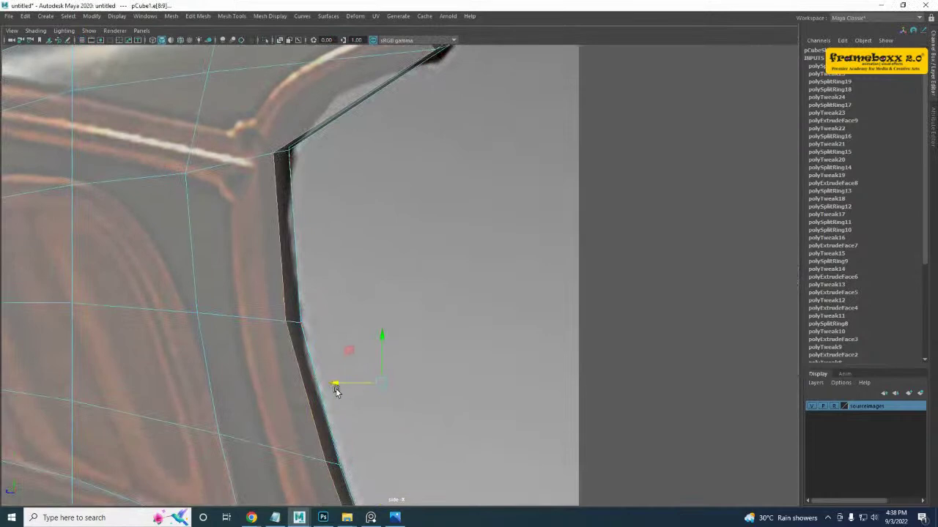
drag(336, 390, 331, 388)
alt+middle_drag(331, 276, 335, 400)
scroll(485, 203, up, 2)
alt+middle_drag(449, 149, 449, 207)
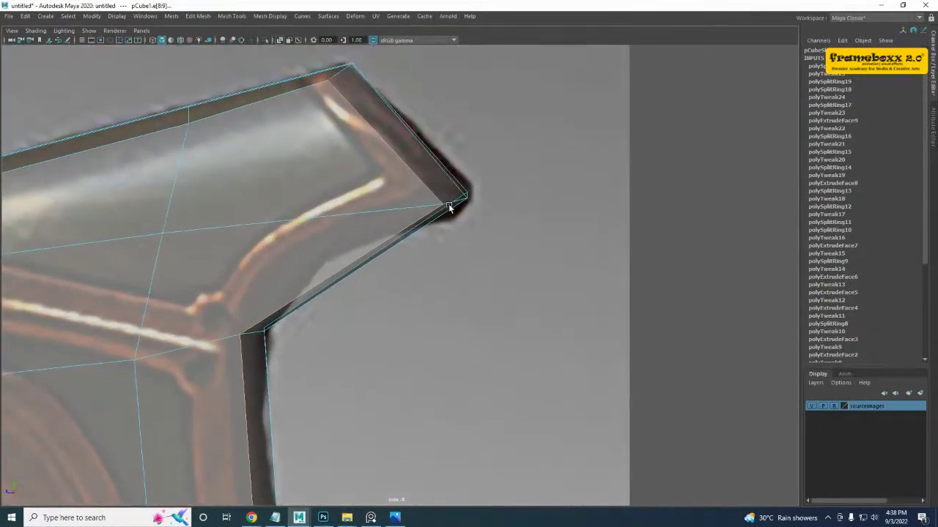
- Try to move the side vertex at the butt's upper rear tip and the notch vertices forward in the side view
right_drag(438, 197, 405, 195)
drag(419, 185, 405, 204)
alt+middle_drag(368, 250, 380, 229)
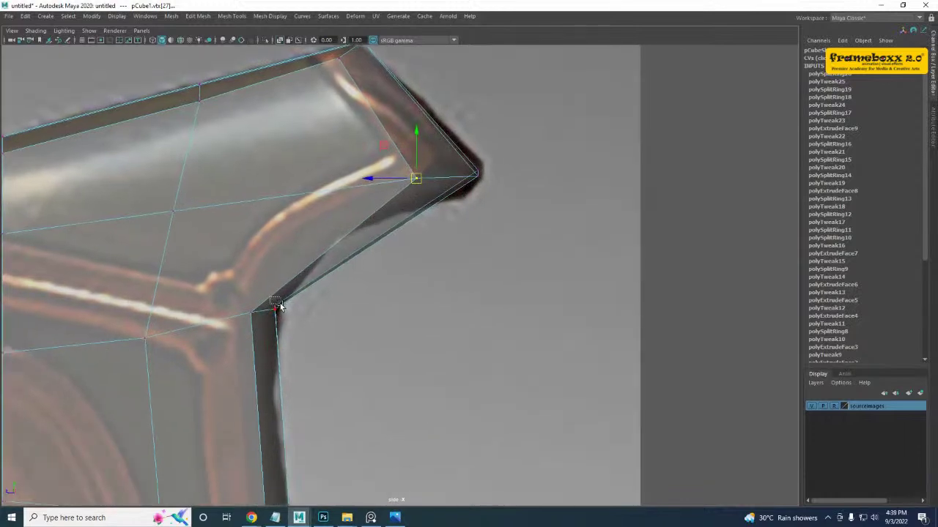
drag(283, 309, 282, 315)
scroll(278, 314, up, 3)
alt+middle_drag(280, 323, 372, 283)
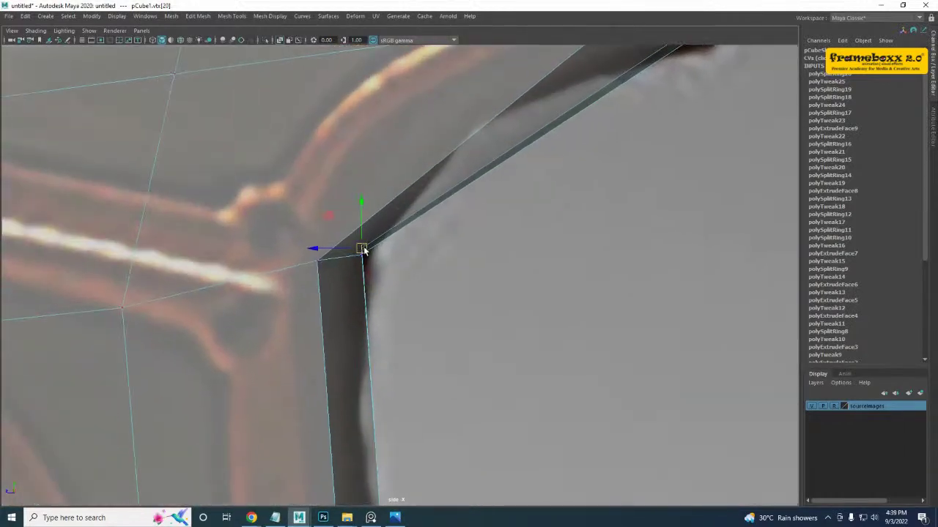
mouse_move(364, 250)
mouse_down()
mouse_move(364, 262)
mouse_move(353, 257)
mouse_up()
- Try to shift the inner-loop vertices at the rear point of the butt's upper tip forward
alt+middle_drag(479, 176, 251, 358)
drag(352, 140, 384, 196)
drag(514, 189, 468, 185)
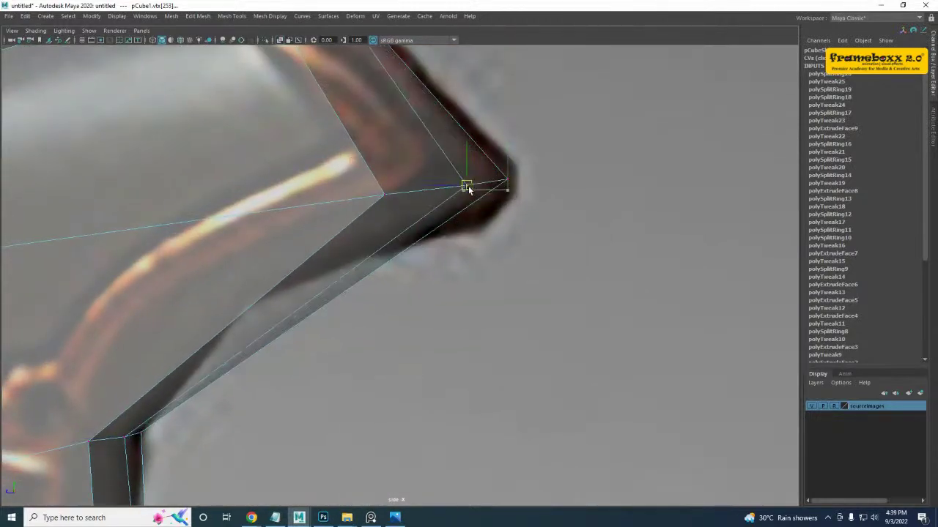
alt+middle_drag(452, 236, 455, 391)
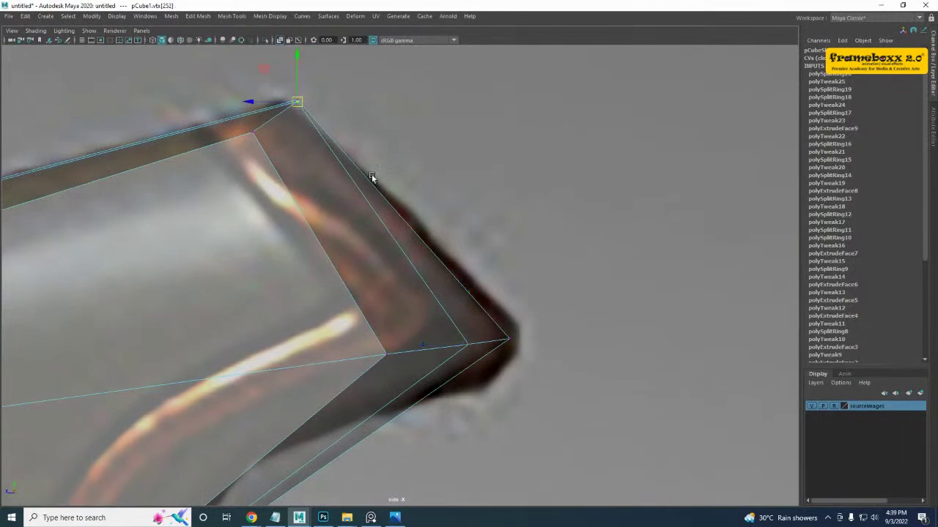
alt+middle_drag(479, 350, 395, 109)
alt+middle_drag(395, 432, 285, 188)
scroll(389, 257, up, 2)
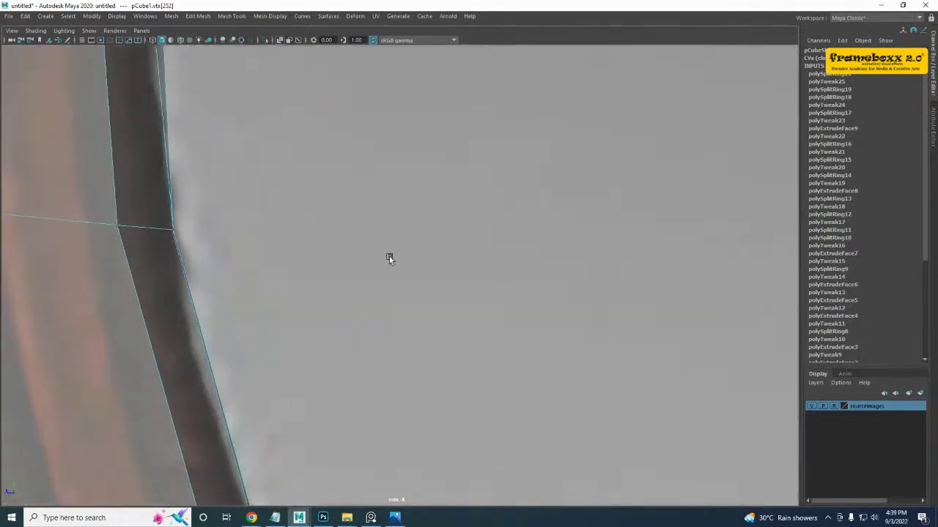
- Undo the vertex moves at the butt's upper tip and notch while checking the shape in the perspective view
key(space)
key(space)
alt+drag(517, 249, 341, 232)
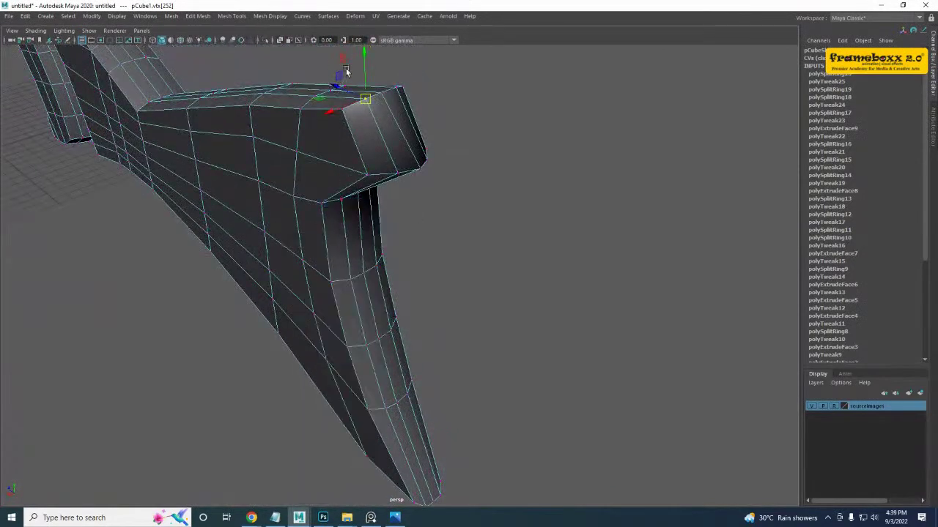
key(ctrl+z)
key(ctrl+z)
key(ctrl+z)
key(ctrl+z)
key(ctrl+z)
key(ctrl+z)
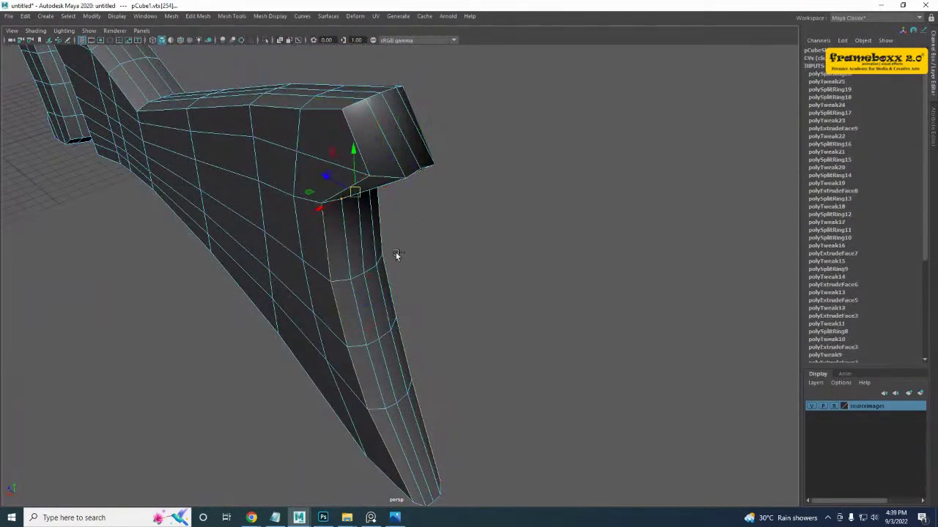
key(ctrl+z)
key(ctrl+z)
key(ctrl+z)
alt+drag(396, 254, 380, 307)
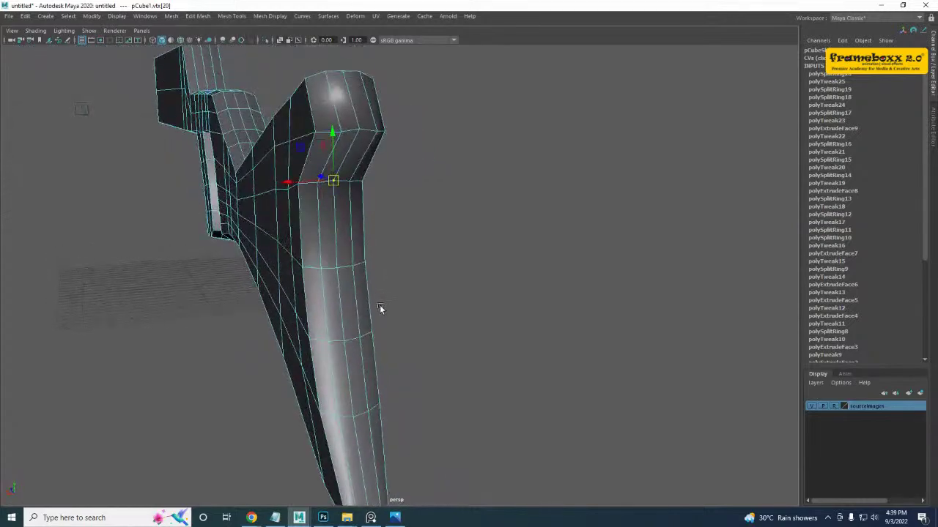
key(ctrl+z)
- Reselect the edge loops running down the butt's rear face and move them slightly forward in the side view
alt+drag(322, 183, 329, 202)
right_drag(329, 201, 325, 174)
alt+drag(327, 192, 396, 396)
click(385, 128)
shift+click(370, 108)
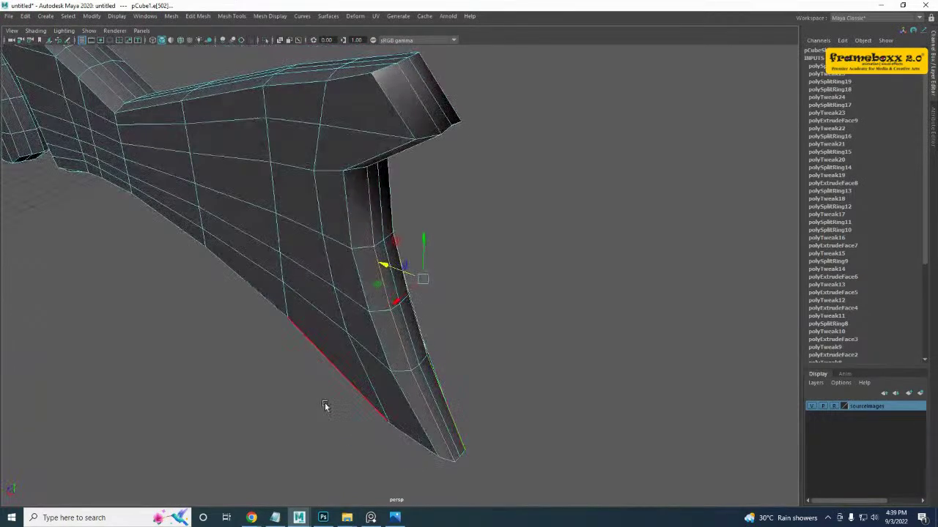
key(space)
key(space)
key(space)
key(space)
scroll(550, 359, down, 9)
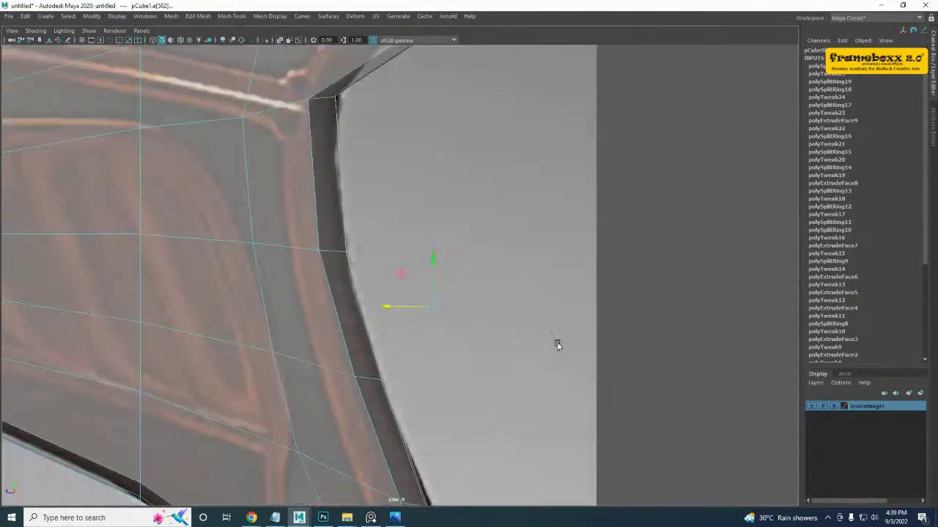
drag(391, 298, 386, 297)
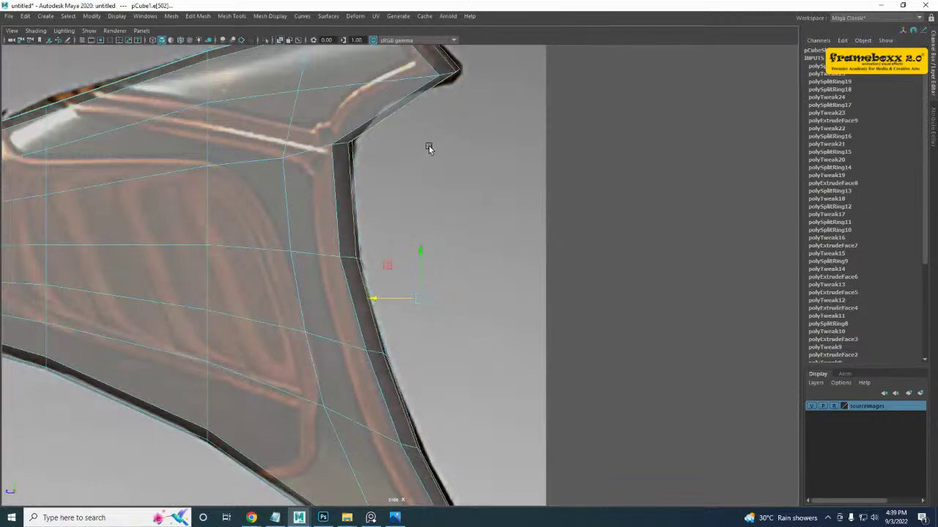
- Move the outer side vertex at the butt's notch slightly forward in the side view
scroll(440, 361, up, 2)
alt+middle_drag(430, 231, 439, 388)
scroll(376, 328, up, 5)
alt+middle_drag(388, 330, 412, 328)
right_drag(353, 296, 290, 287)
drag(288, 335, 281, 335)
alt+middle_drag(472, 223, 423, 286)
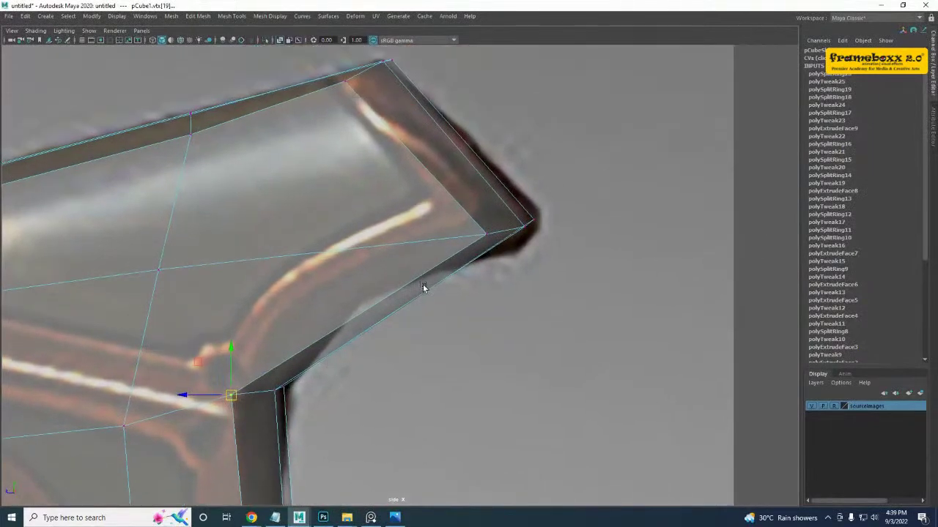
- Reposition the vertices at the rear point of the butt's upper tip and at the notch to even out their spacing
drag(491, 239, 511, 226)
alt+middle_drag(374, 347, 385, 309)
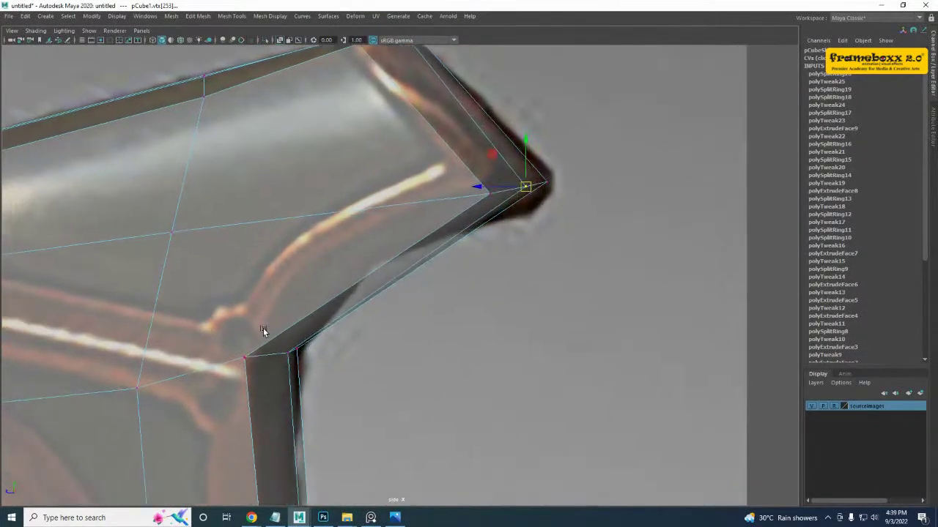
drag(290, 372, 297, 347)
alt+middle_drag(341, 321, 408, 302)
drag(296, 303, 325, 369)
drag(311, 336, 313, 343)
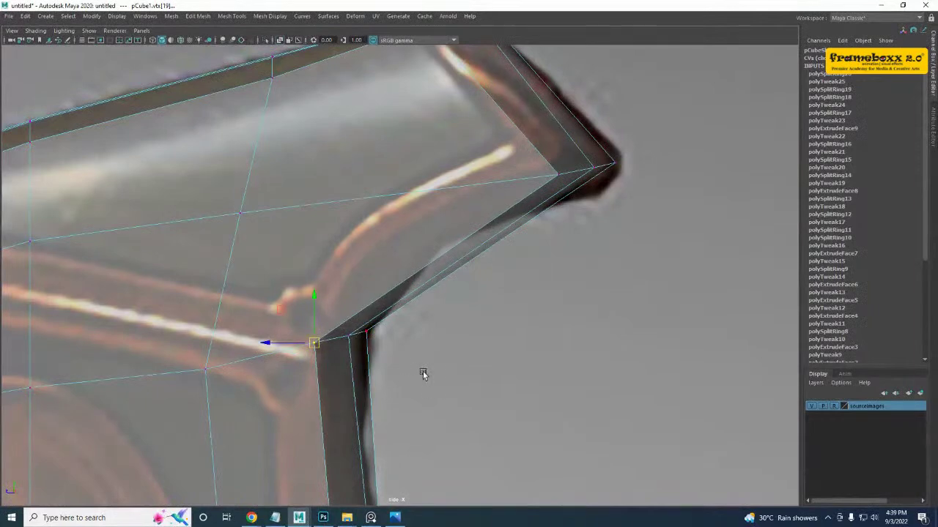
- Move the row of vertices low on the butt's rear edge down and backward along the side reference
alt+middle_drag(423, 374, 380, 202)
scroll(521, 338, down, 5)
scroll(511, 296, up, 1)
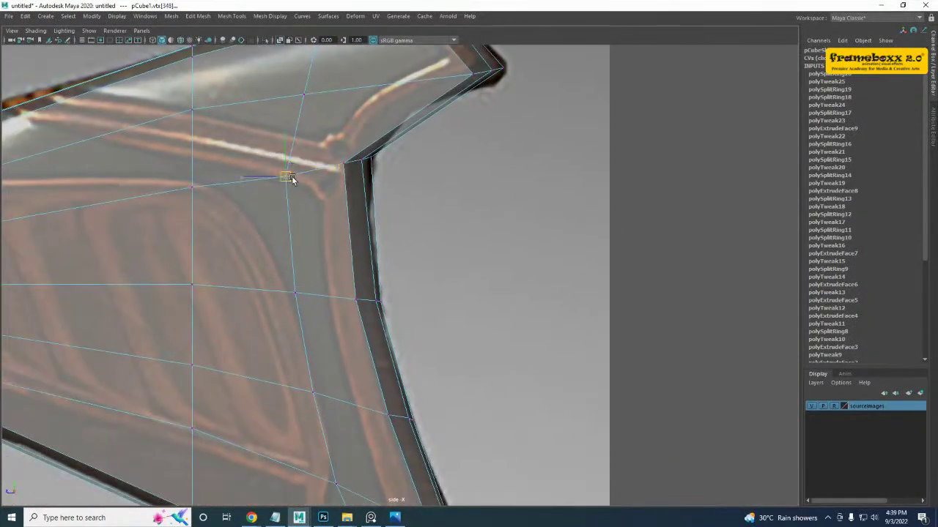
alt+middle_drag(433, 229, 380, 75)
scroll(406, 369, up, 4)
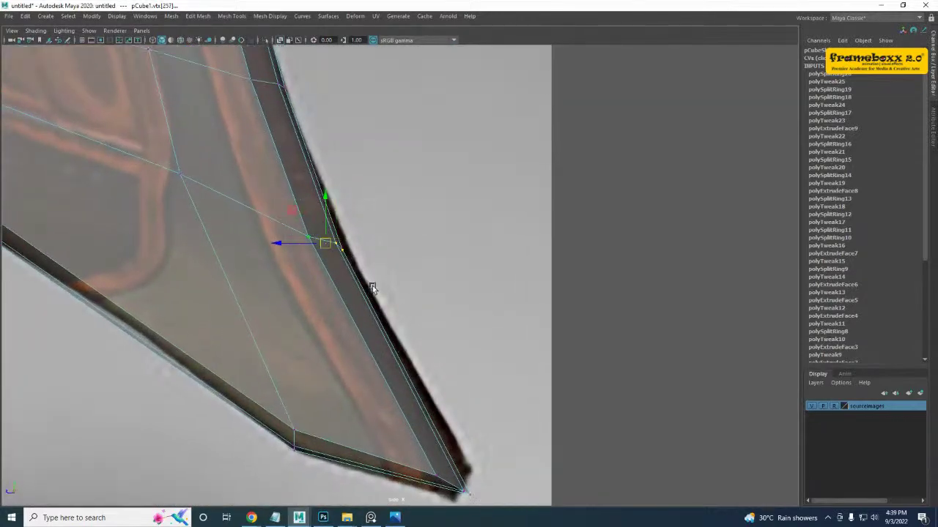
drag(327, 246, 345, 268)
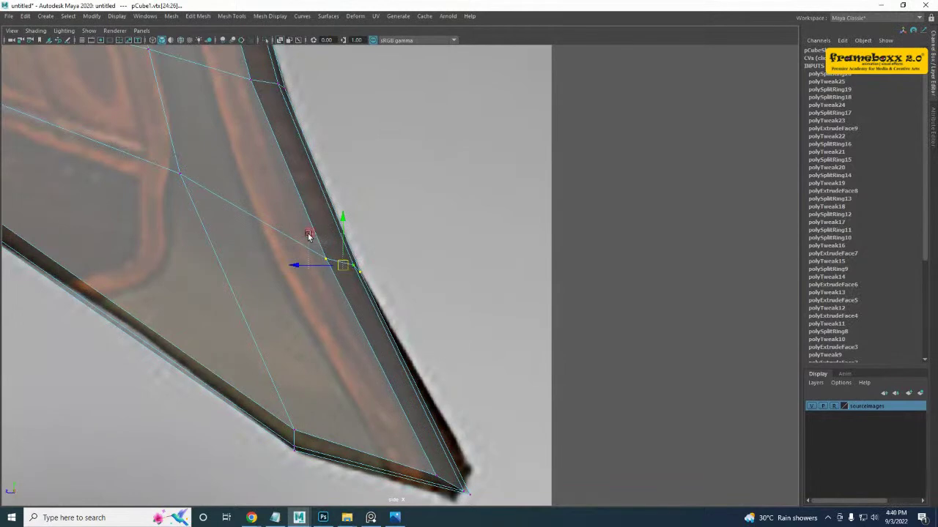
scroll(300, 233, up, 3)
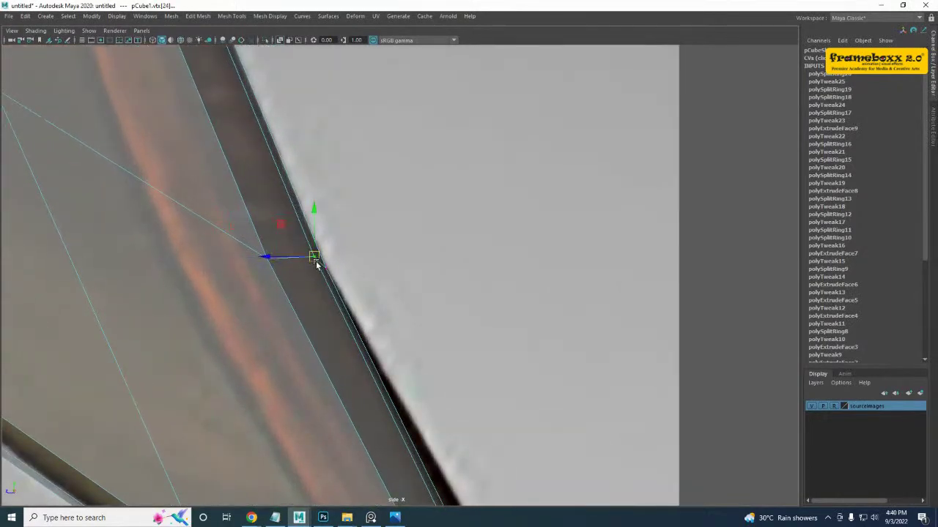
click(316, 264)
- Adjust the vertices at the butt's pointed lower tip to fit the side reference
alt+middle_drag(406, 337, 331, 121)
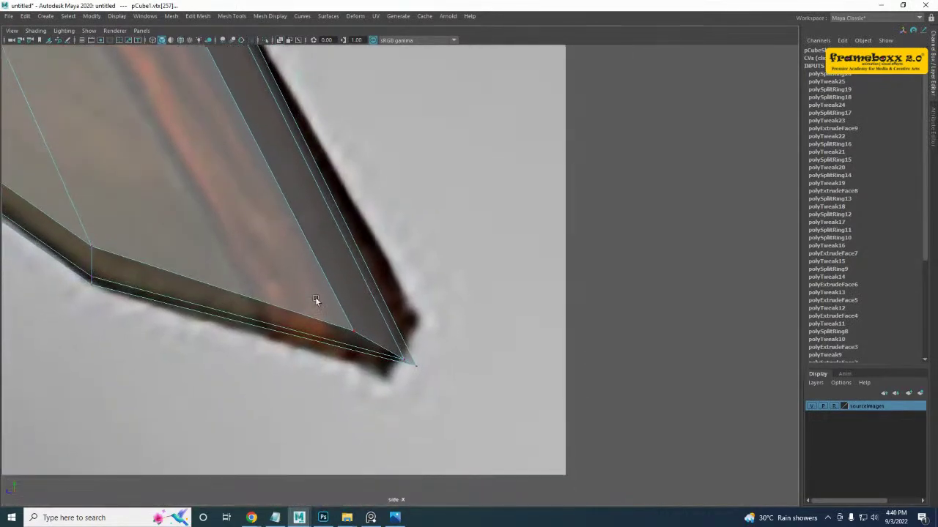
click(350, 345)
drag(371, 348, 398, 344)
scroll(347, 302, down, 8)
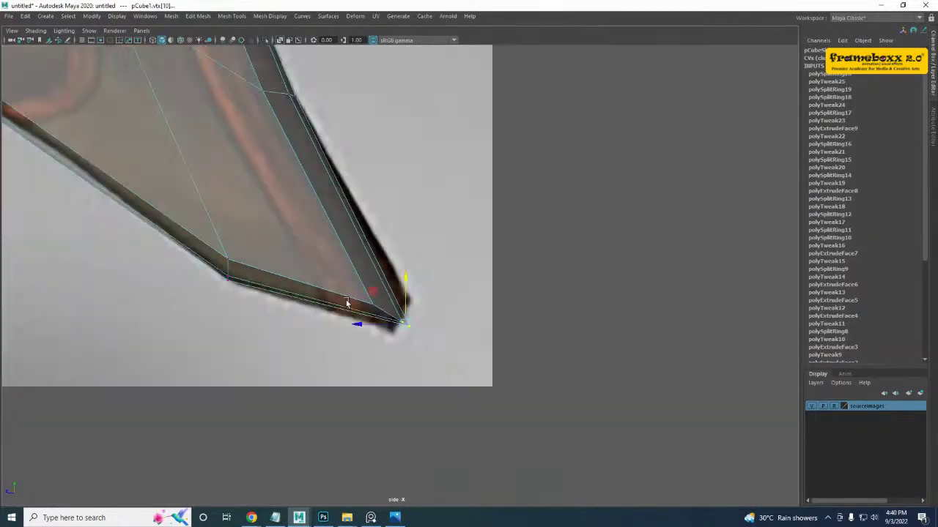
- Examine the outline of the stock's neck against the side reference
alt+middle_drag(170, 135, 440, 430)
scroll(279, 236, down, 3)
alt+middle_drag(170, 192, 355, 280)
scroll(356, 280, up, 4)
alt+middle_drag(244, 212, 292, 207)
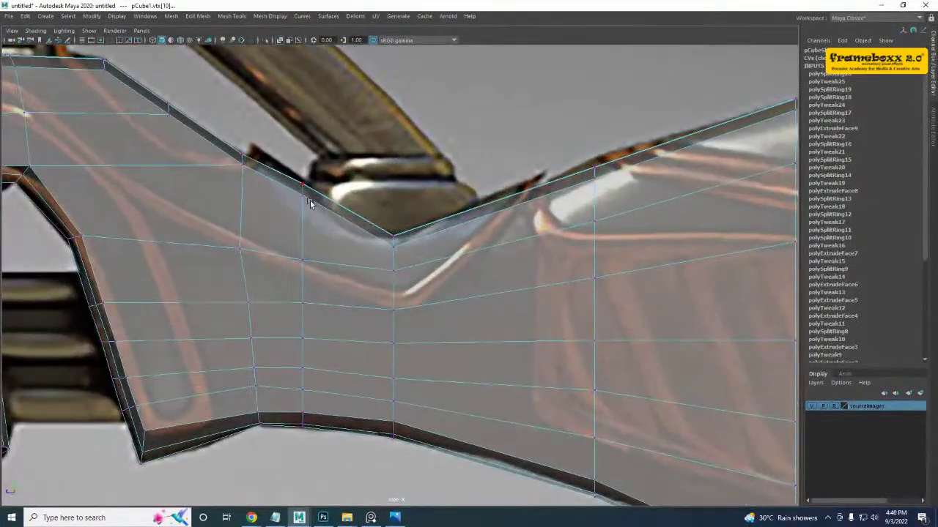
alt+middle_drag(251, 333, 331, 337)
scroll(330, 337, down, 5)
- Deselect the mesh and examine the shaded form of the body, grip and stock in the perspective view
key(space)
key(space)
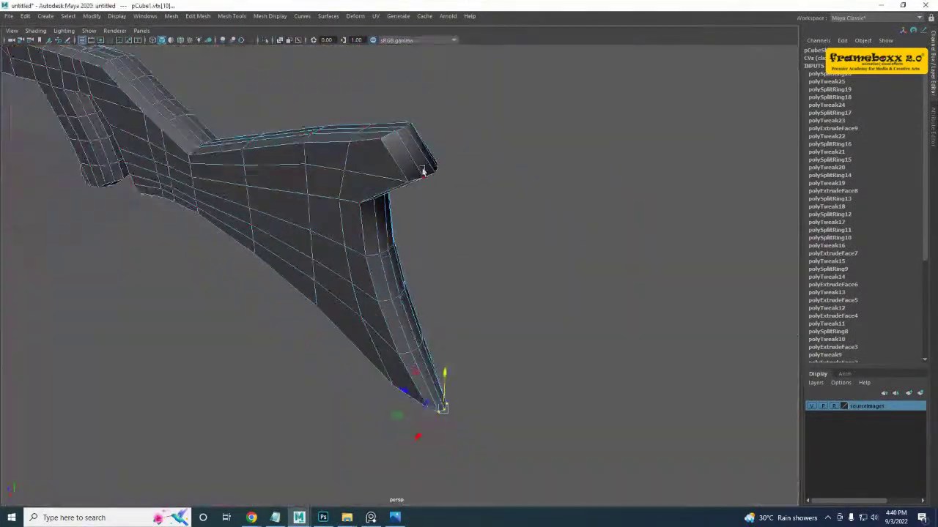
alt+drag(422, 171, 415, 277)
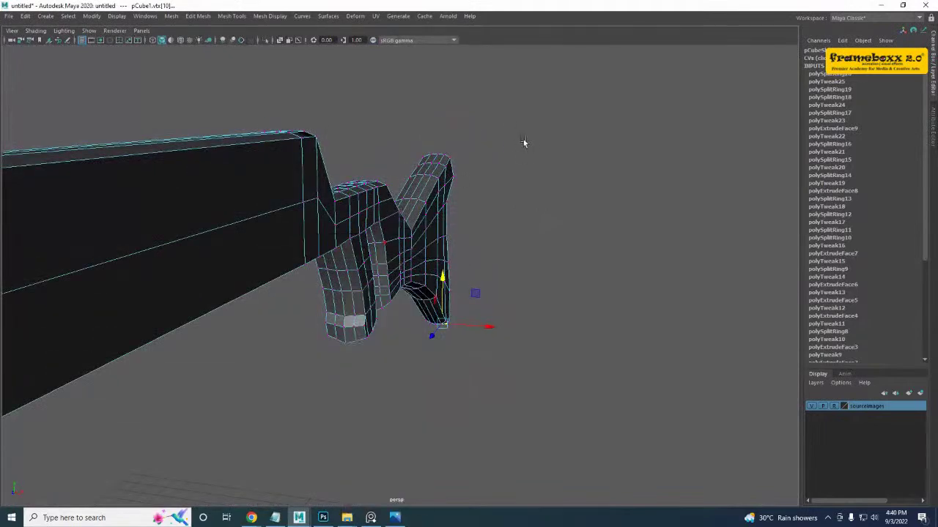
click(524, 143)
alt+drag(472, 226, 345, 276)
alt+middle_drag(345, 276, 408, 288)
alt+drag(408, 289, 463, 306)
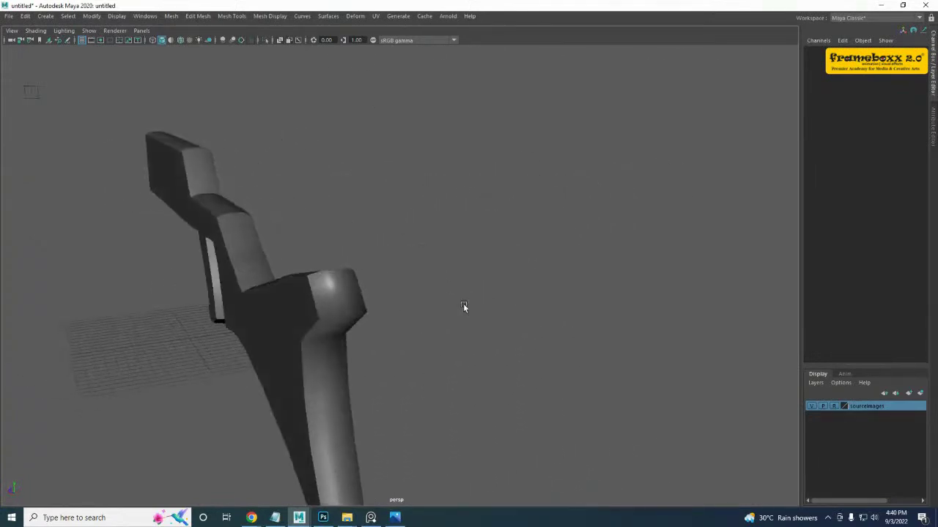
scroll(463, 305, up, 3)
- Select the lower vertices on both sides of the butt's upper tip and move them forward to round it
click(331, 340)
alt+drag(327, 350, 412, 321)
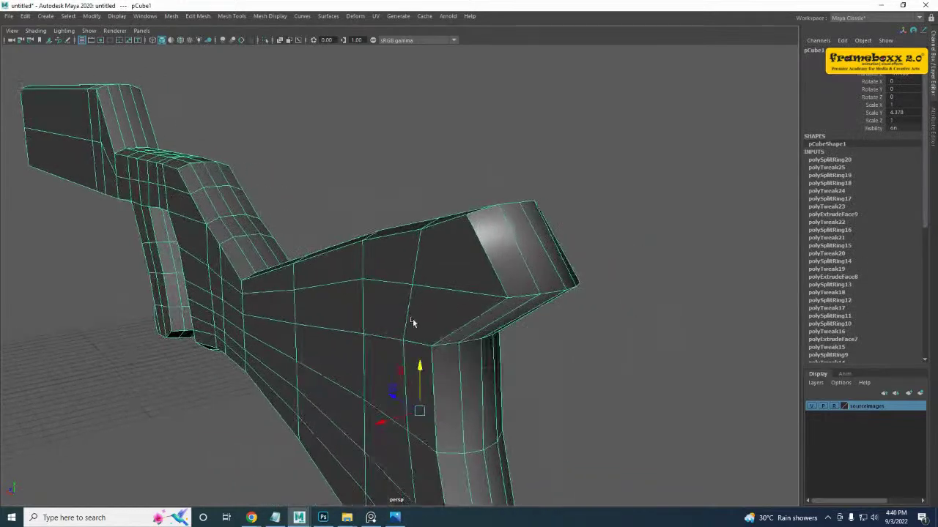
right_drag(472, 248, 385, 248)
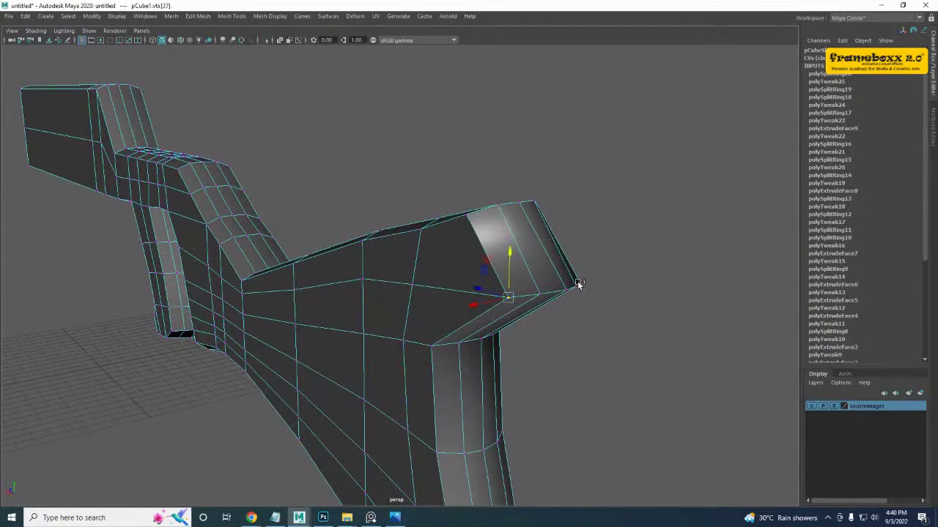
alt+drag(577, 281, 387, 287)
alt+drag(383, 330, 377, 325)
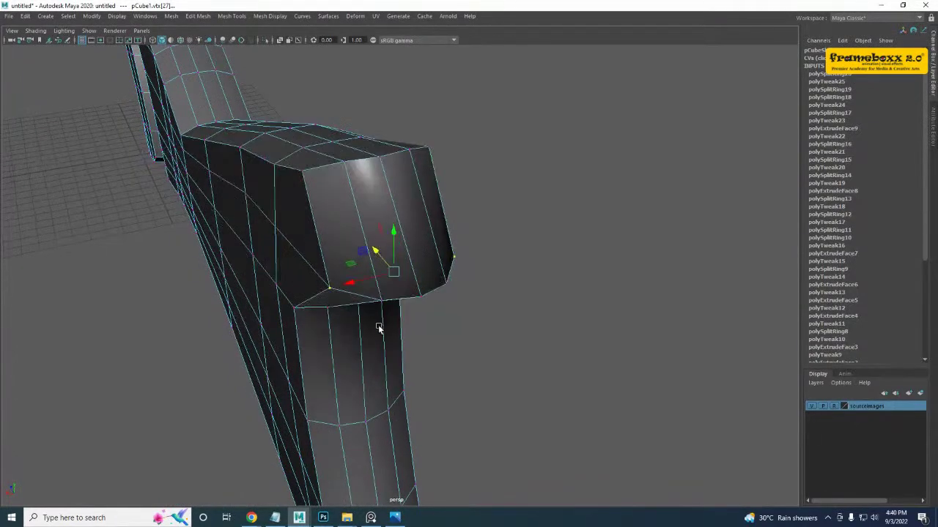
click(382, 300)
alt+drag(452, 288, 489, 349)
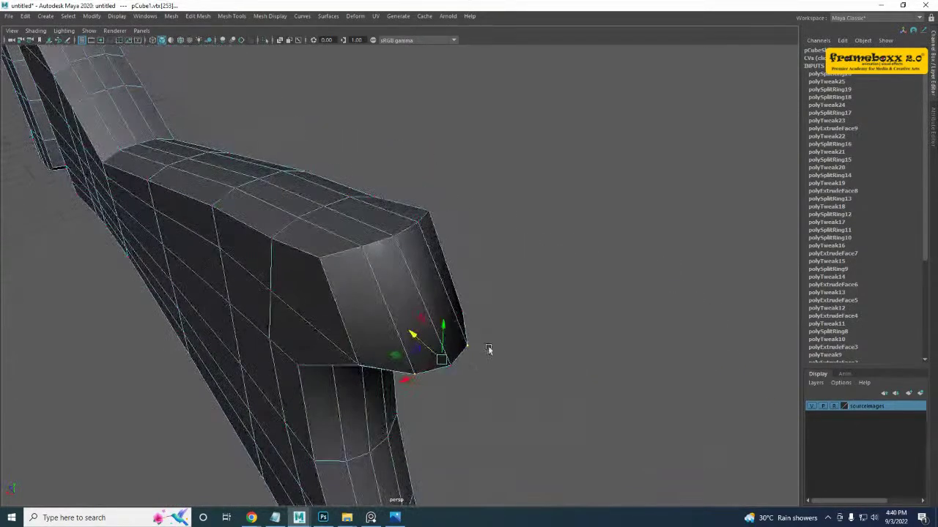
drag(413, 339, 361, 390)
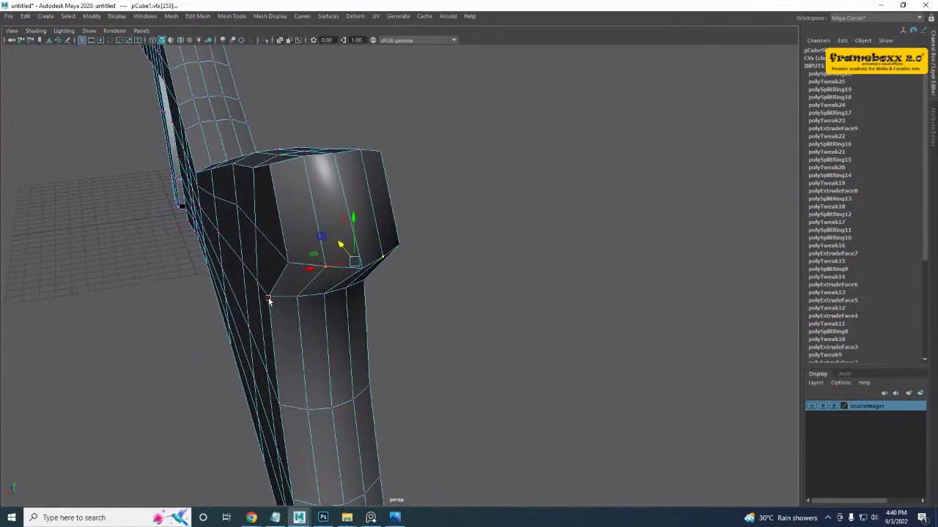
- Select the outer vertices on both sides of the rear face just below the notch and move them slightly forward
shift+click(365, 287)
alt+drag(365, 287, 464, 324)
click(435, 315)
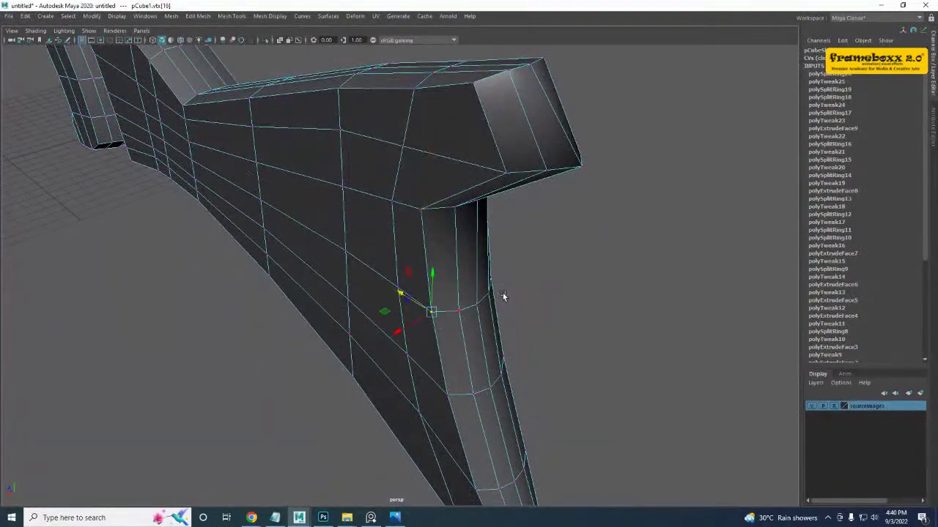
shift+click(494, 281)
alt+drag(499, 314, 493, 328)
drag(414, 293, 410, 291)
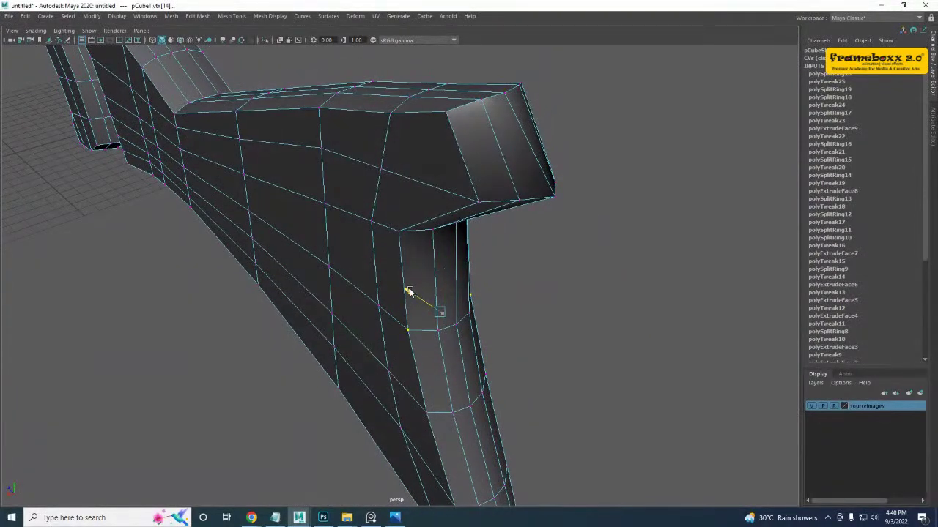
- Move the next two pairs of outer vertices down the butt's rear face slightly forward
alt+middle_drag(457, 456, 425, 339)
click(400, 301)
shift+click(460, 271)
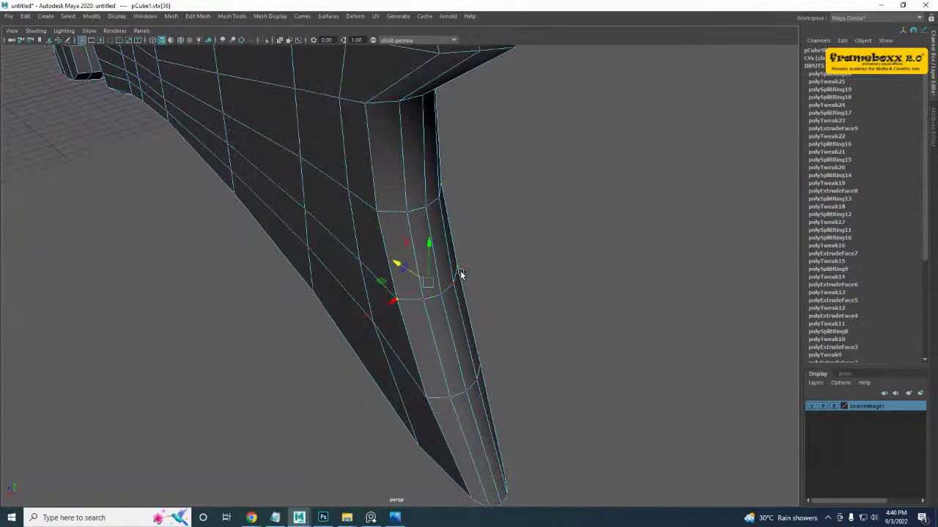
shift+click(429, 393)
drag(416, 316, 411, 313)
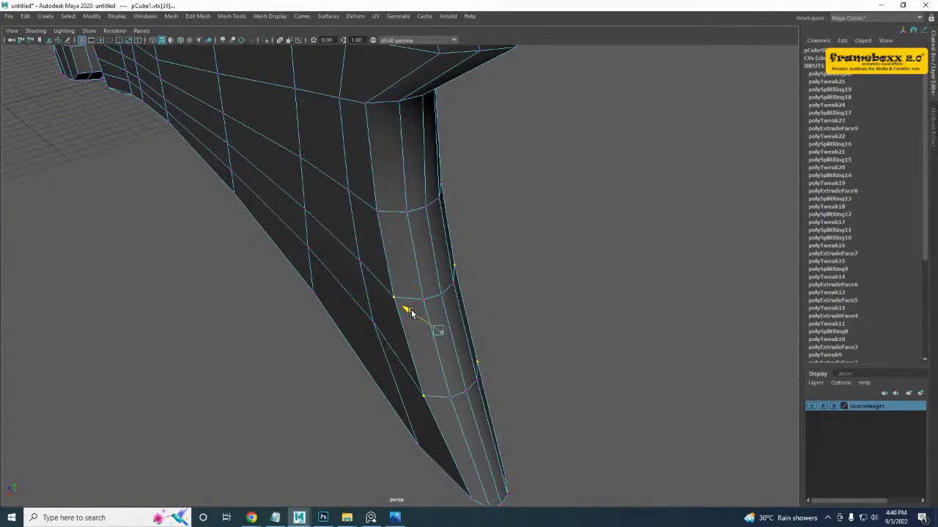
- Examine the butt's rear face and the whole rifle mesh in the perspective view, and return to object mode
alt+drag(485, 418, 465, 422)
alt+middle_drag(445, 493, 433, 381)
scroll(448, 401, down, 4)
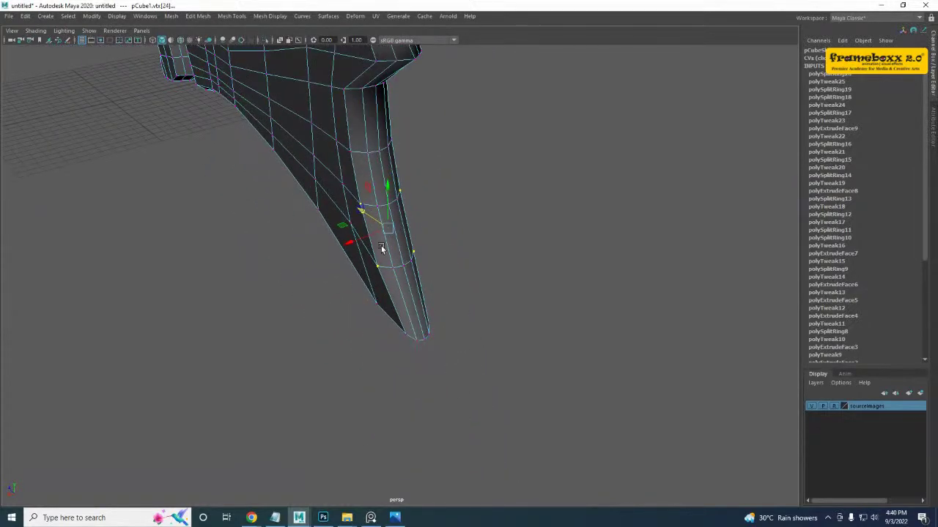
alt+drag(381, 250, 444, 400)
scroll(462, 356, down, 3)
alt+middle_drag(463, 356, 474, 359)
right_click(423, 229)
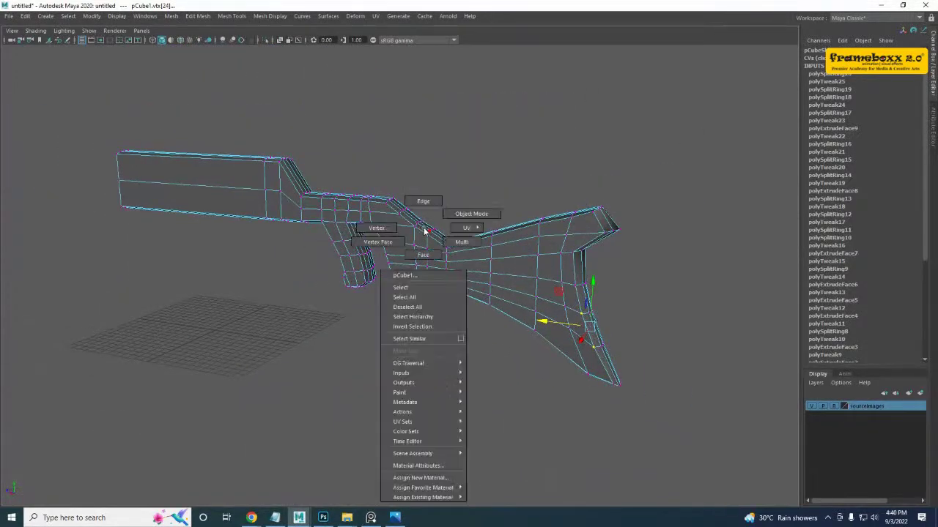
right_drag(425, 232, 471, 195)
- Compare the neck's upper edge above the trigger and grip with the reference in the side view
key(space)
key(space)
alt+middle_drag(454, 318, 567, 358)
scroll(390, 268, up, 1)
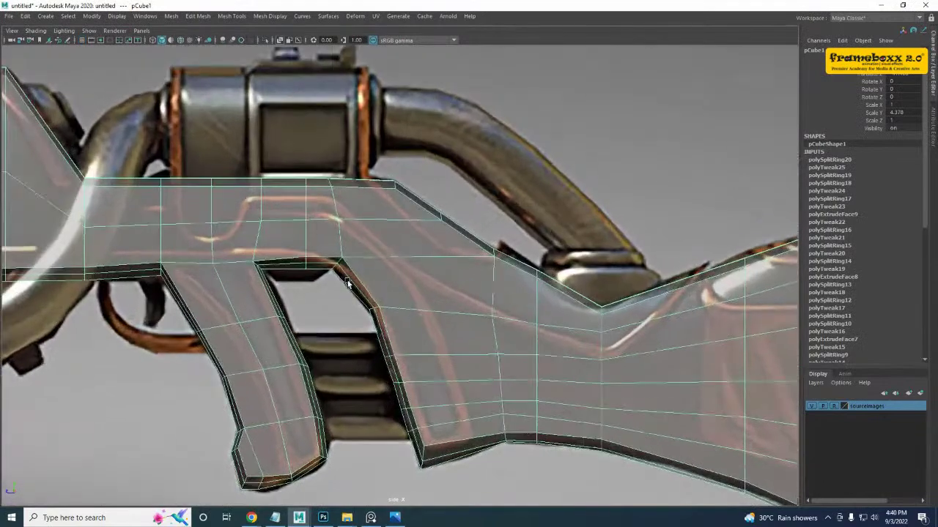
scroll(347, 284, up, 1)
alt+middle_drag(167, 257, 302, 305)
scroll(324, 222, up, 2)
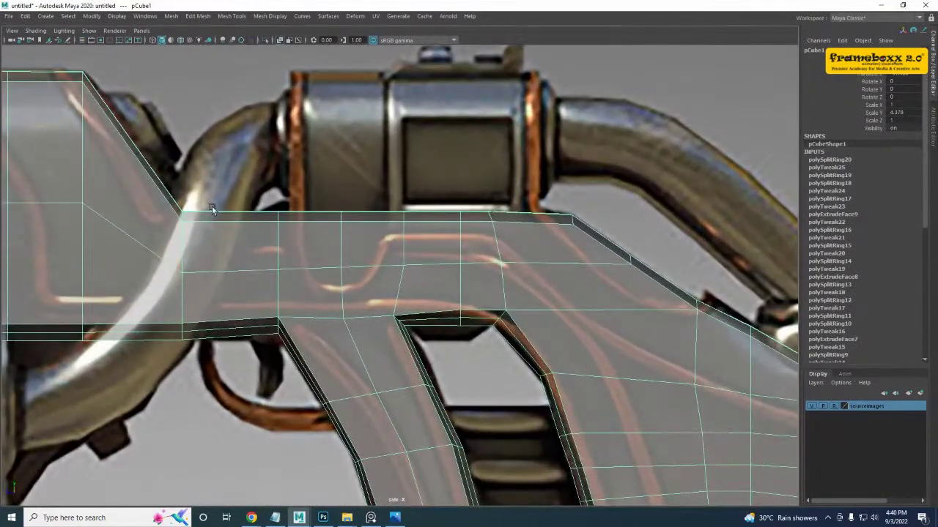
alt+middle_drag(211, 206, 291, 214)
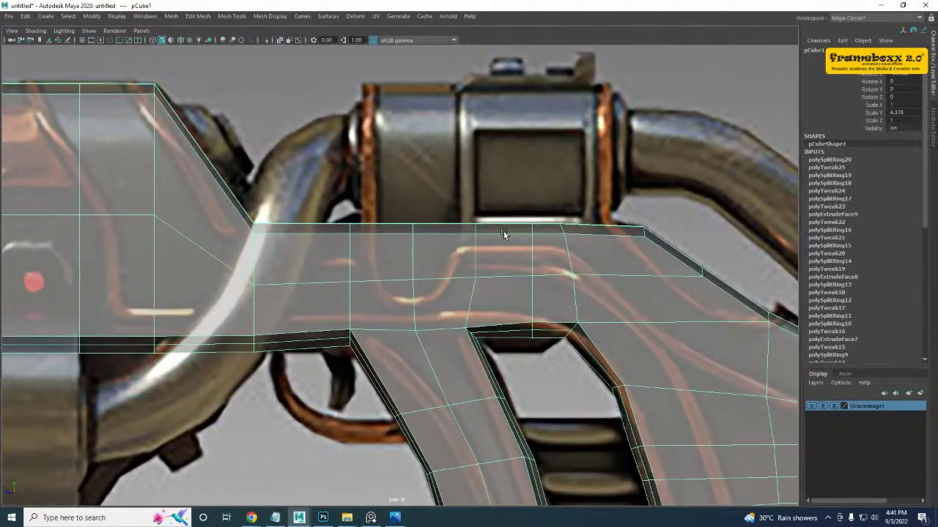
alt+middle_drag(503, 231, 545, 251)
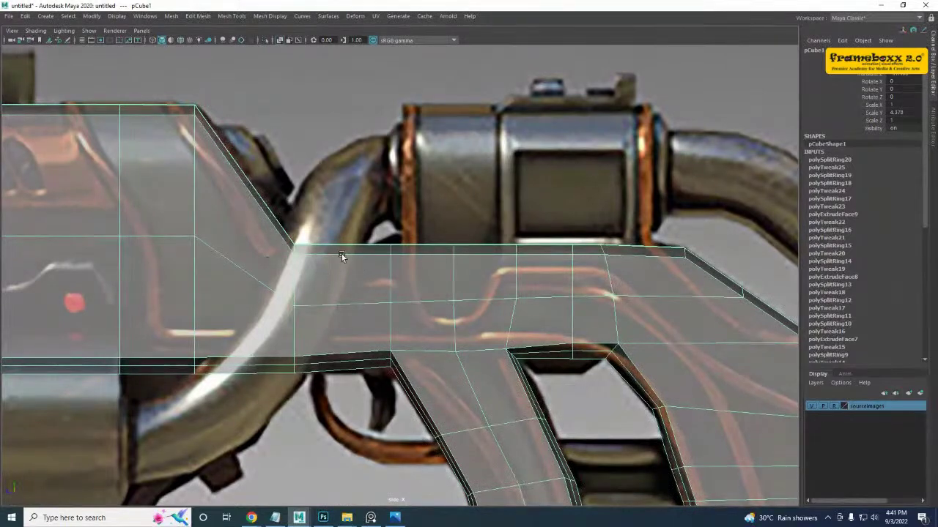
alt+middle_drag(341, 256, 293, 248)
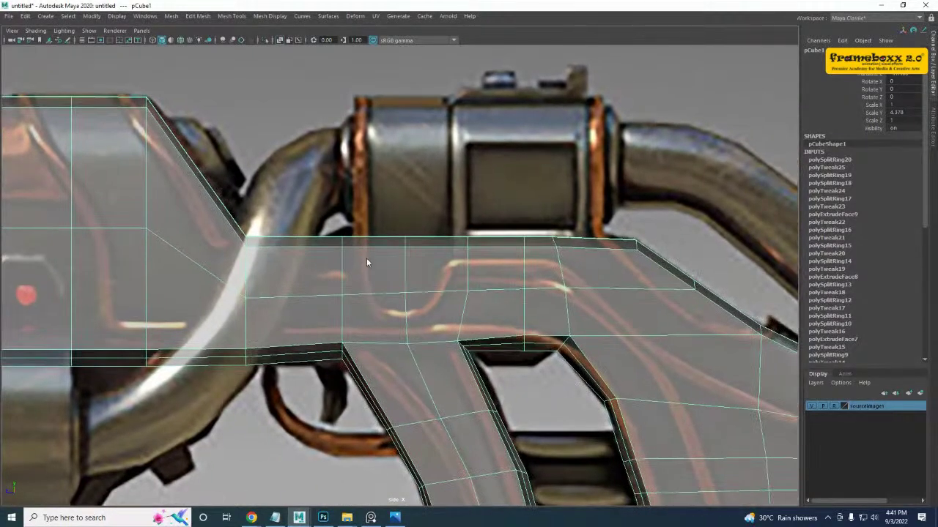
- Select the neck's top vertices above the grip's front corner and raise them slightly
right_drag(367, 259, 322, 257)
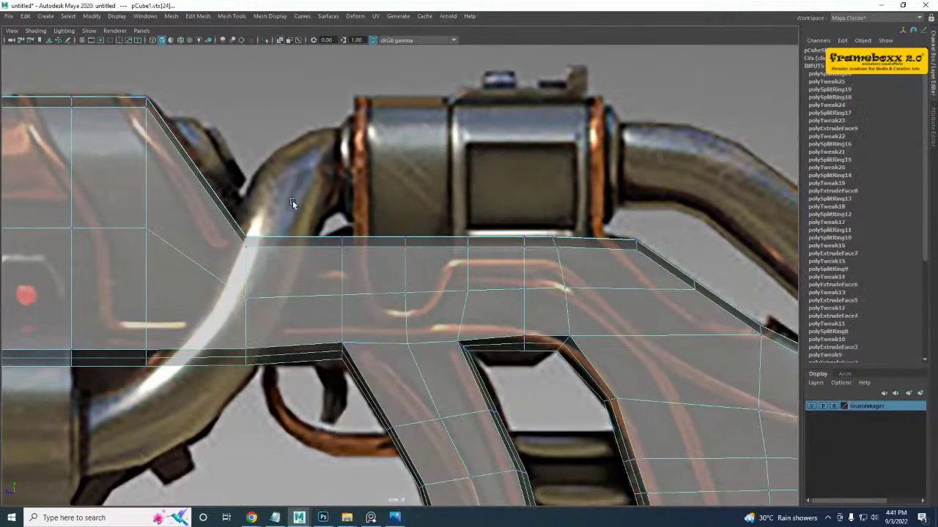
drag(295, 201, 376, 286)
click(377, 287)
drag(316, 205, 367, 269)
drag(340, 221, 340, 213)
- Raise the neck's remaining top vertices behind them, up to the start of the rear slope, to the same height
drag(442, 274, 376, 217)
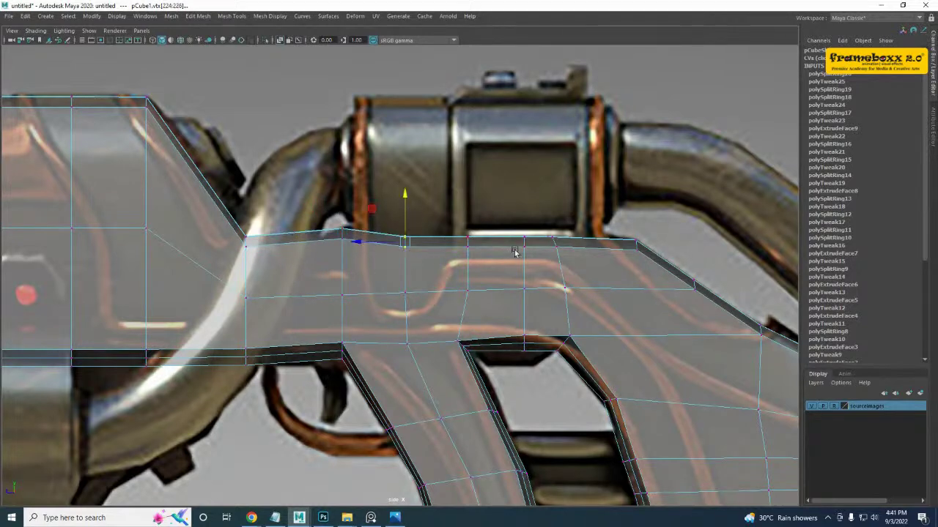
drag(549, 264, 386, 218)
drag(481, 204, 481, 198)
drag(317, 211, 342, 209)
- Insert a vertical edge loop through the neck just ahead of the grip's front corner
alt+middle_drag(312, 256, 335, 240)
right_drag(320, 261, 321, 228)
right_drag(320, 276, 502, 144)
shift+right_drag(353, 227, 299, 252)
drag(325, 228, 342, 228)
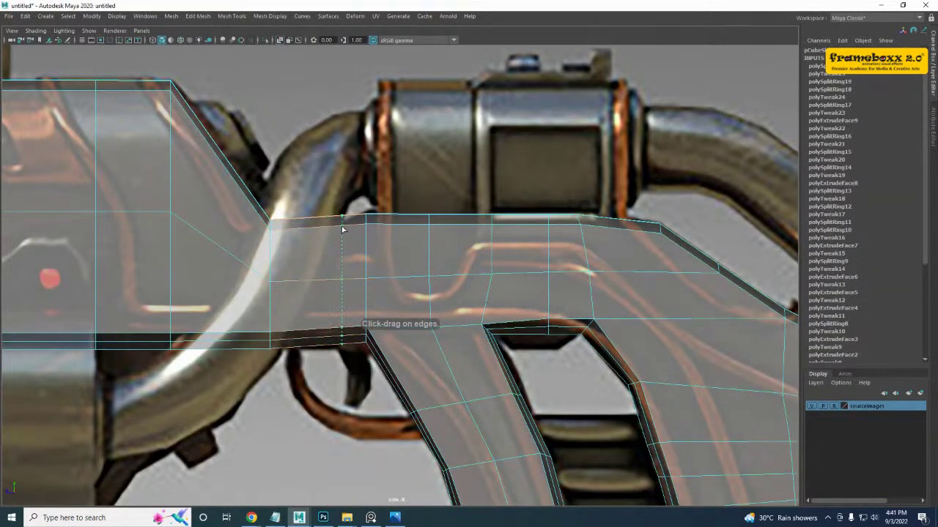
- Select the new loop's top vertices and lower them to form a small step in the neck's upper edge
key(w)
right_drag(351, 231, 289, 212)
drag(320, 188, 342, 197)
alt+middle_drag(313, 238, 358, 314)
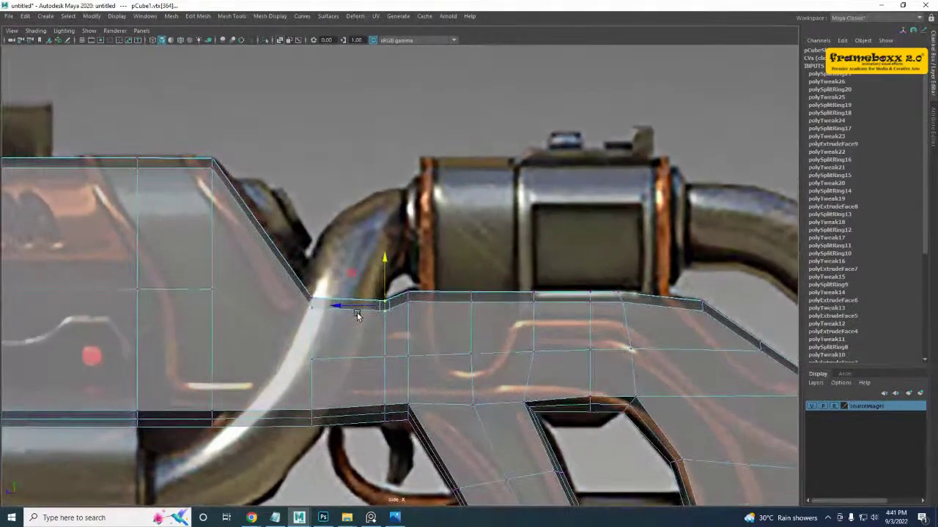
- Select the new loop's bottom vertices and lower them level with the body's underside
alt+middle_drag(572, 321, 443, 224)
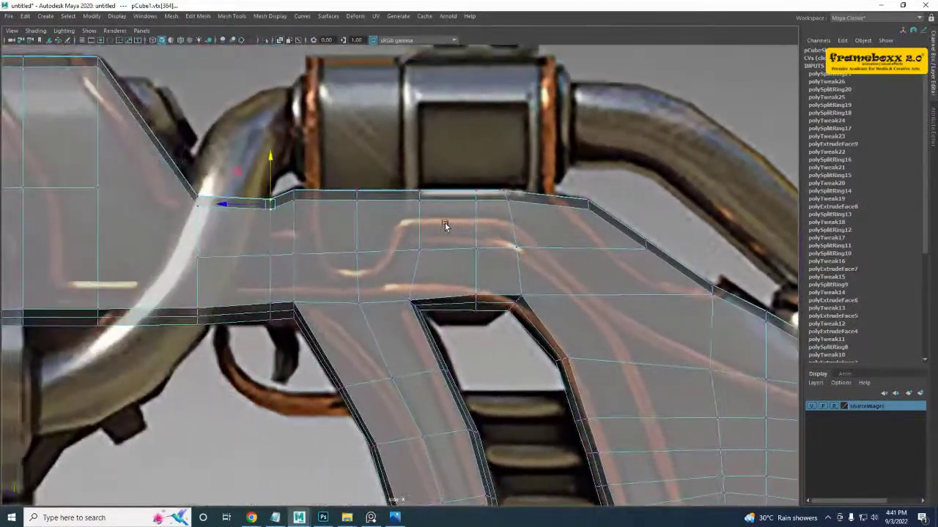
alt+right_drag(213, 215, 232, 272)
alt+middle_drag(232, 272, 248, 252)
drag(222, 258, 257, 331)
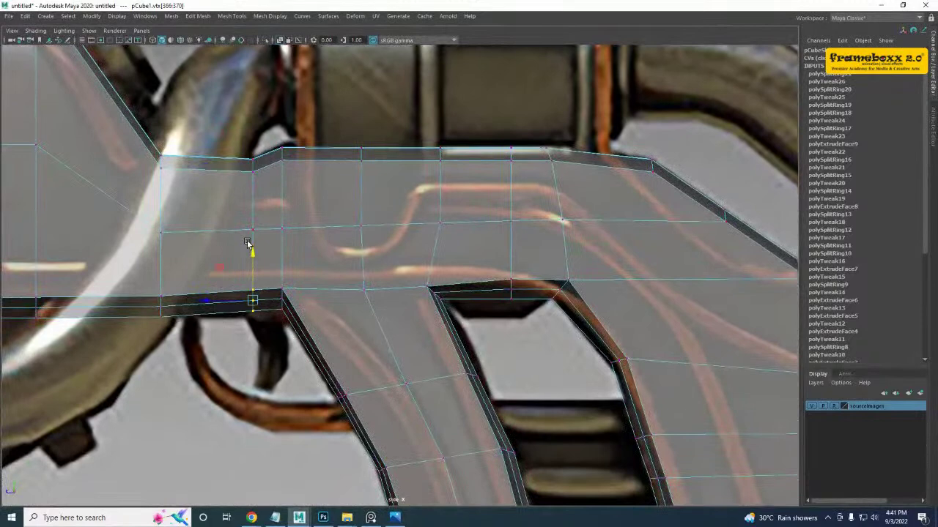
drag(249, 260, 249, 266)
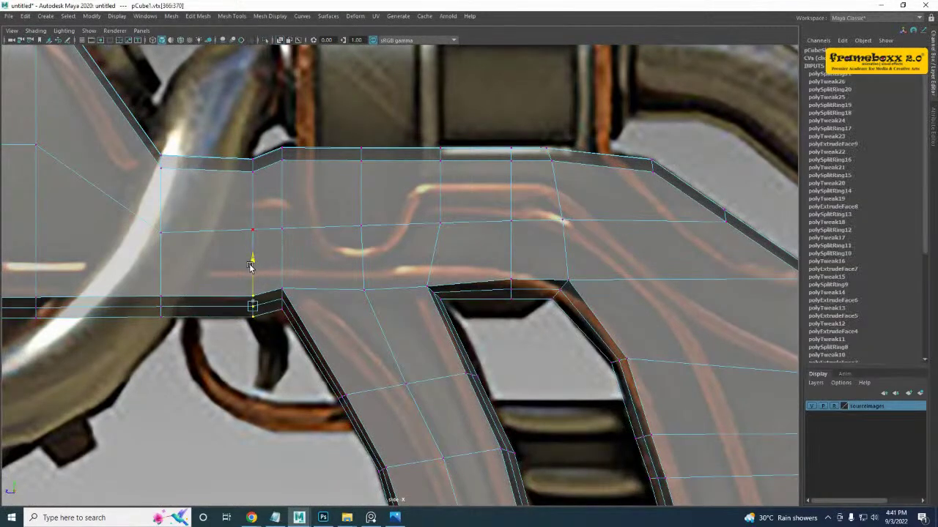
- Move the grip's front corner vertices down and back, and shift the upper vertices of that column slightly rearward in line with them
mouse_move(298, 327)
mouse_down()
mouse_move(273, 281)
mouse_move(289, 312)
mouse_up()
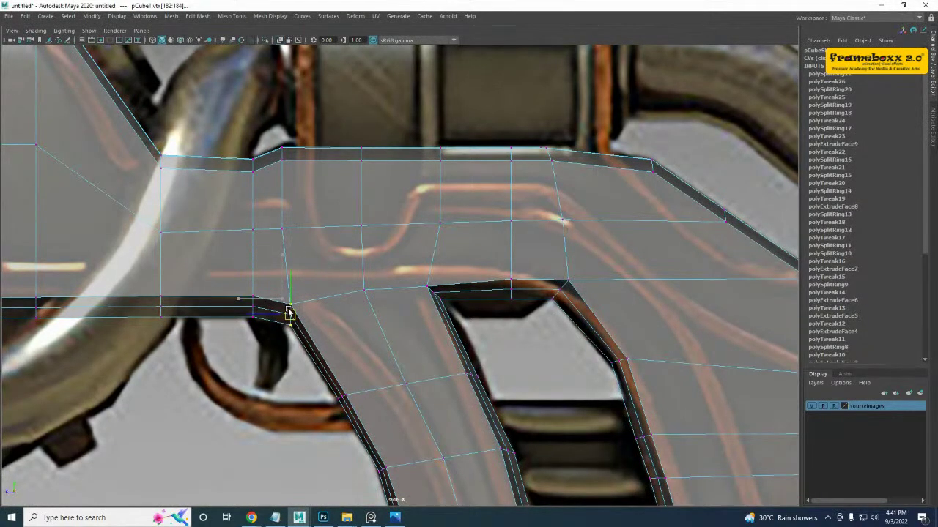
drag(273, 134, 301, 240)
drag(247, 185, 253, 186)
alt+middle_drag(310, 205, 329, 224)
drag(322, 205, 307, 154)
- Select the upper and middle neck vertices above the grip's rear corner and move them forward in line with that corner
alt+middle_drag(242, 236, 358, 270)
scroll(359, 271, down, 2)
alt+middle_drag(610, 277, 480, 251)
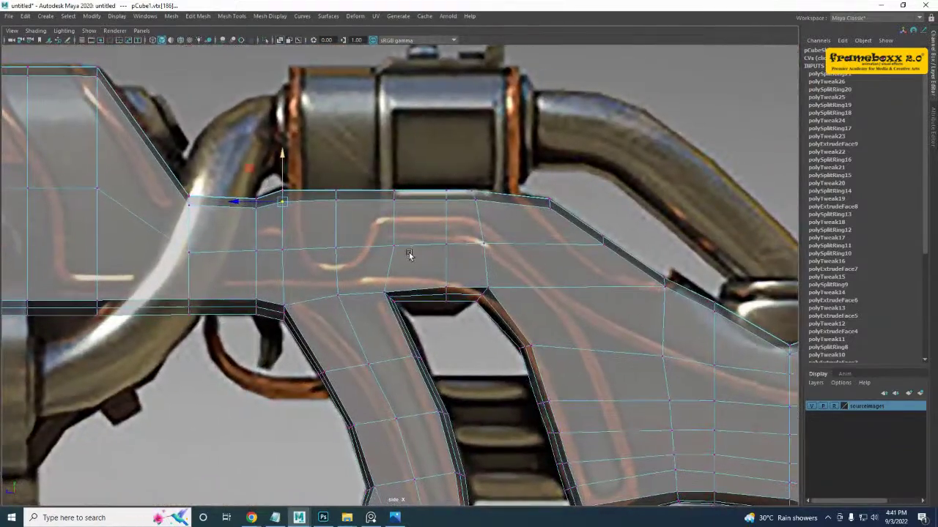
scroll(408, 256, up, 1)
drag(388, 230, 408, 254)
drag(371, 152, 408, 257)
drag(364, 208, 351, 207)
- Select the vertical edge loop above the opening behind the grip and move it slightly forward
scroll(482, 248, up, 2)
alt+middle_drag(481, 248, 467, 249)
click(428, 127)
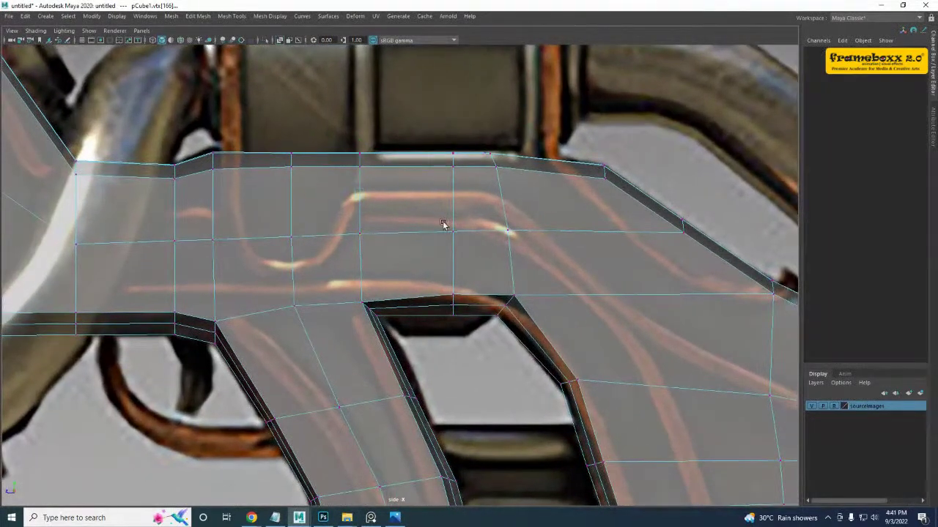
right_drag(448, 227, 444, 125)
click(455, 217)
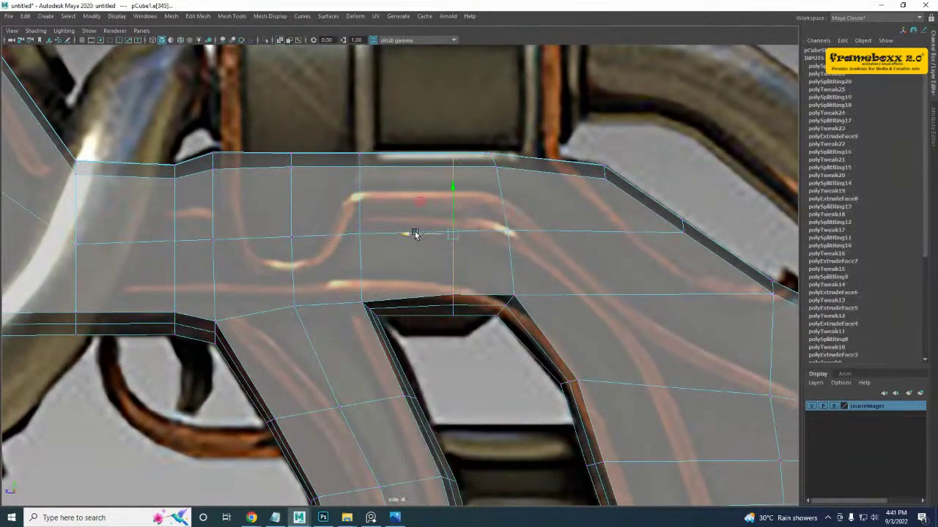
drag(415, 234, 389, 239)
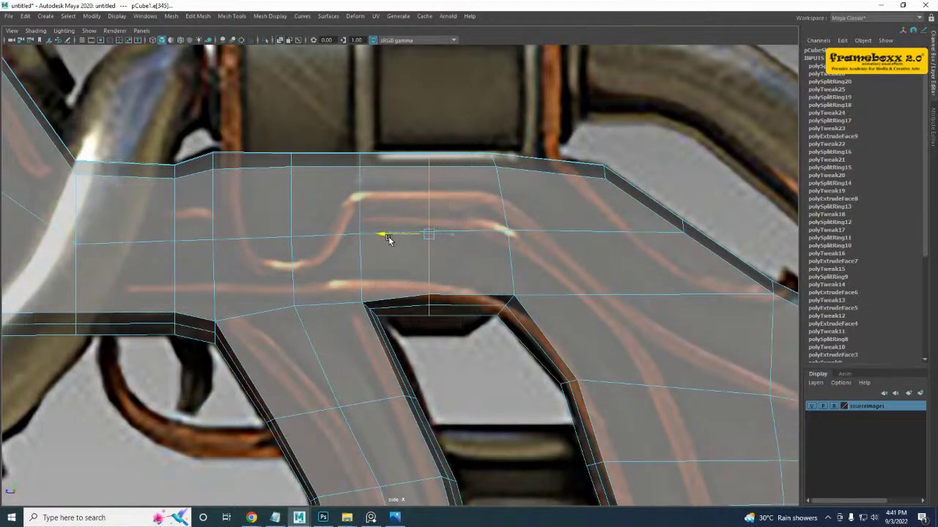
- Preview the mesh smoothed in object mode, compare the stock's upper dip with the reference, and restore the unsmoothed display
alt+middle_drag(468, 257, 549, 246)
alt+middle_drag(366, 277, 365, 271)
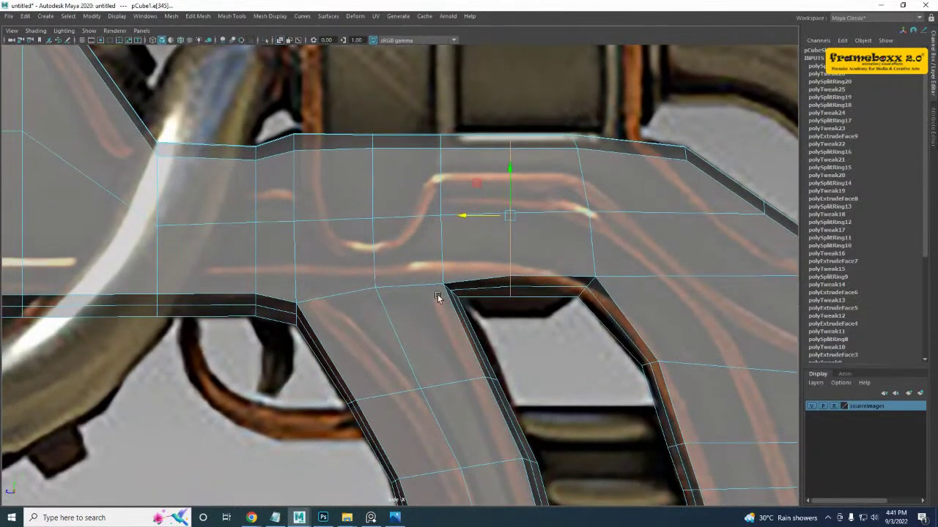
alt+drag(437, 297, 318, 254)
alt+middle_drag(318, 253, 367, 255)
alt+middle_drag(498, 284, 385, 268)
scroll(385, 268, up, 1)
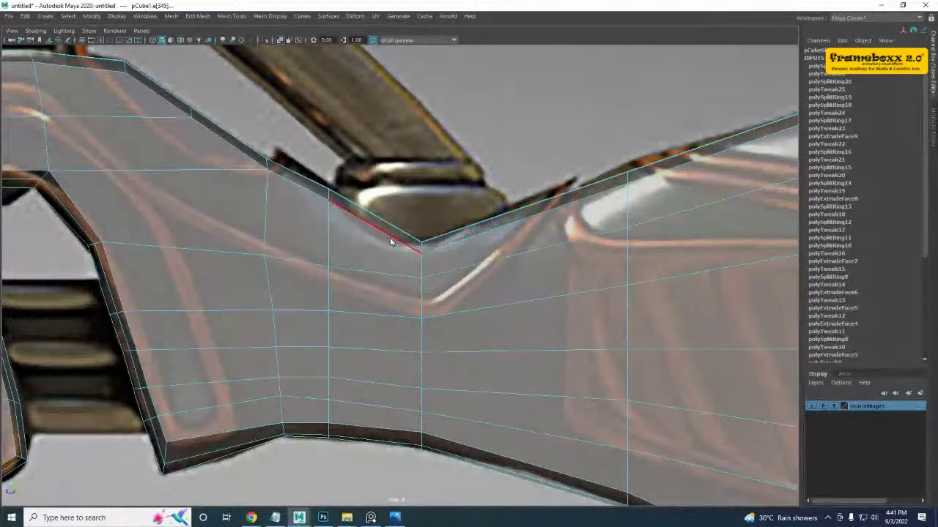
right_drag(391, 242, 486, 172)
key(3)
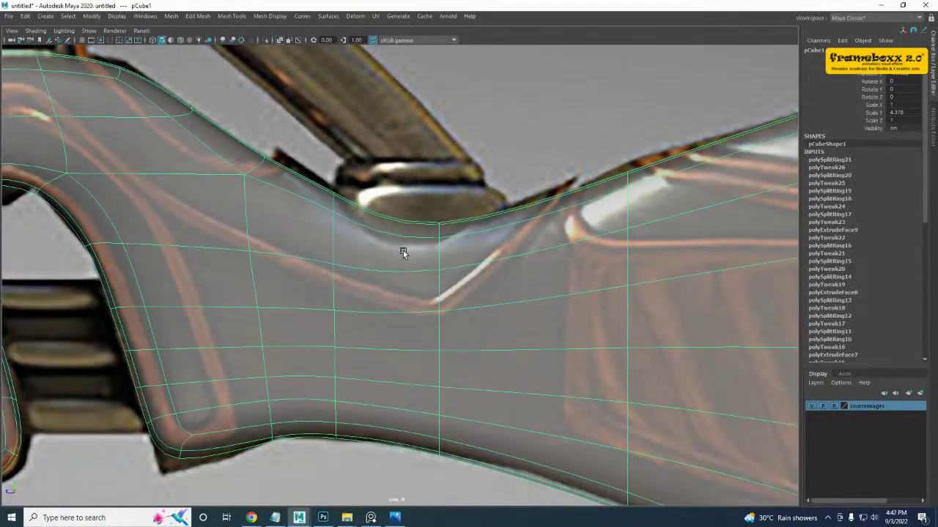
key(2)
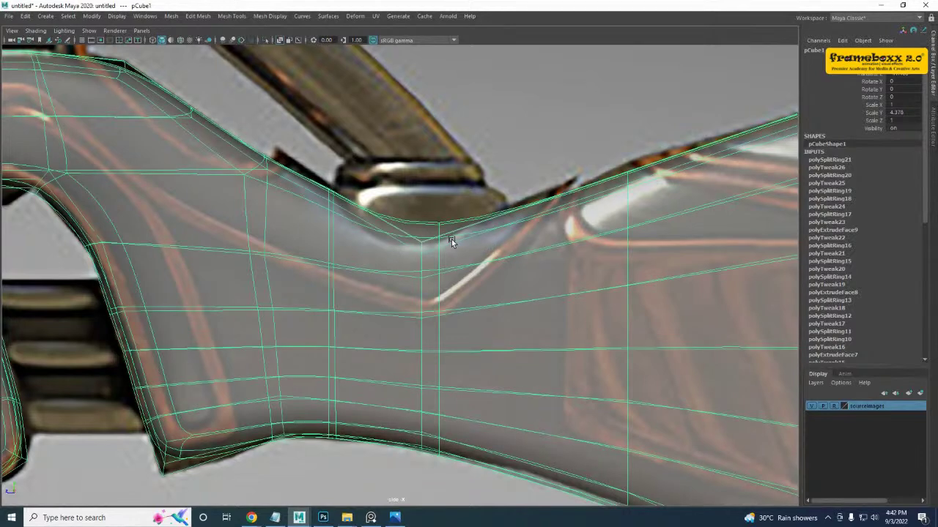
key(1)
- Insert two vertical edge loops through the stock, one ahead of the upper dip and one behind it
scroll(424, 252, up, 2)
alt+middle_drag(374, 260, 431, 211)
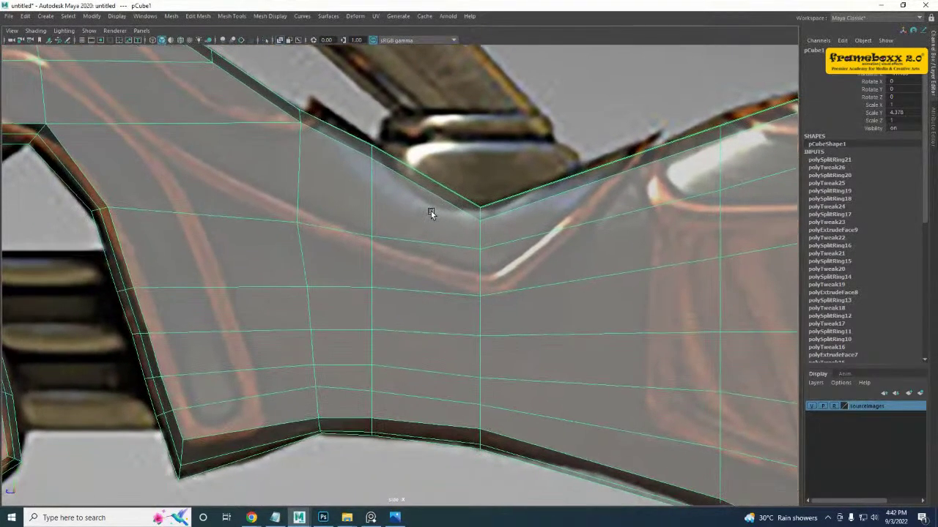
right_drag(312, 207, 362, 192)
shift+right_drag(430, 196, 384, 207)
drag(430, 195, 422, 195)
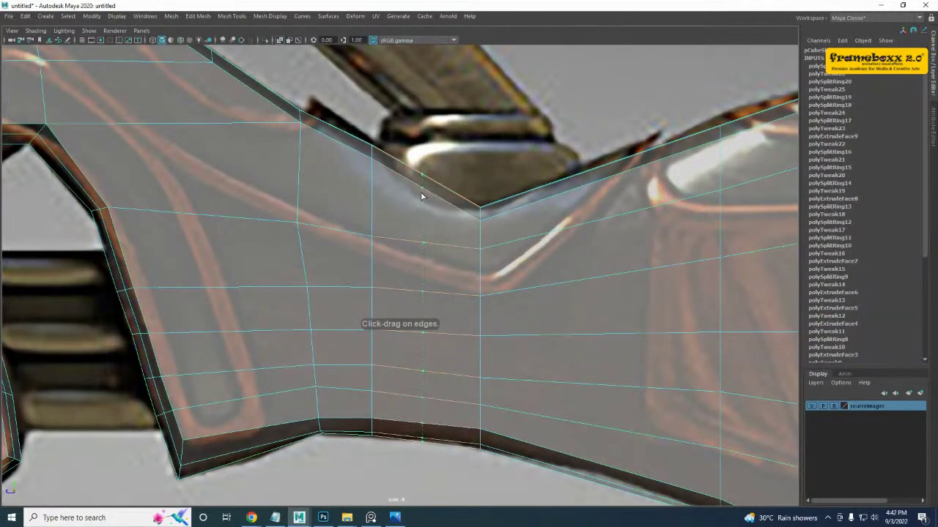
click(421, 196)
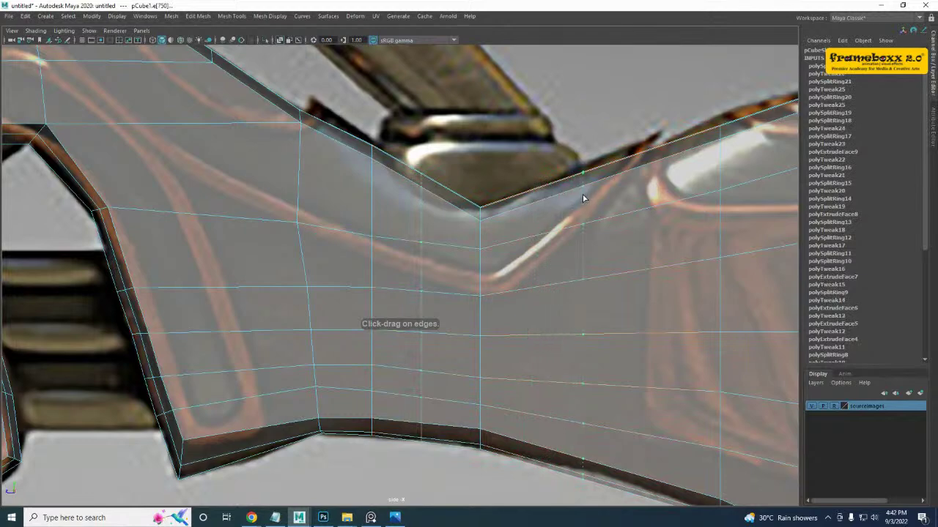
drag(583, 198, 583, 198)
- Select the top vertices of the new loop ahead of the dip and lower them to the reference outline
key(w)
right_drag(440, 198, 380, 192)
drag(402, 158, 433, 208)
click(425, 155)
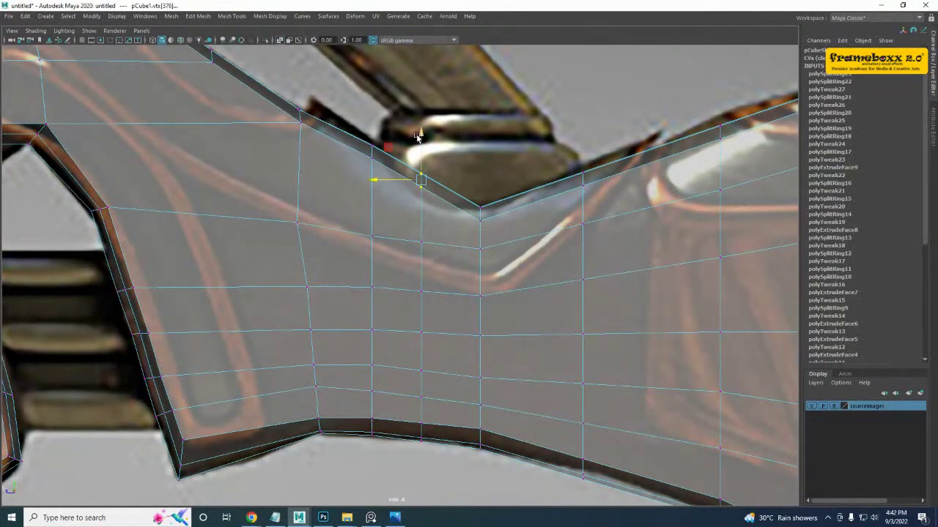
drag(421, 138, 422, 157)
- Raise the top vertices of the loop behind the dip to the reference outline and fine-tune the front loop's top vertices
drag(529, 150, 592, 200)
drag(582, 140, 583, 131)
alt+middle_drag(593, 165, 326, 235)
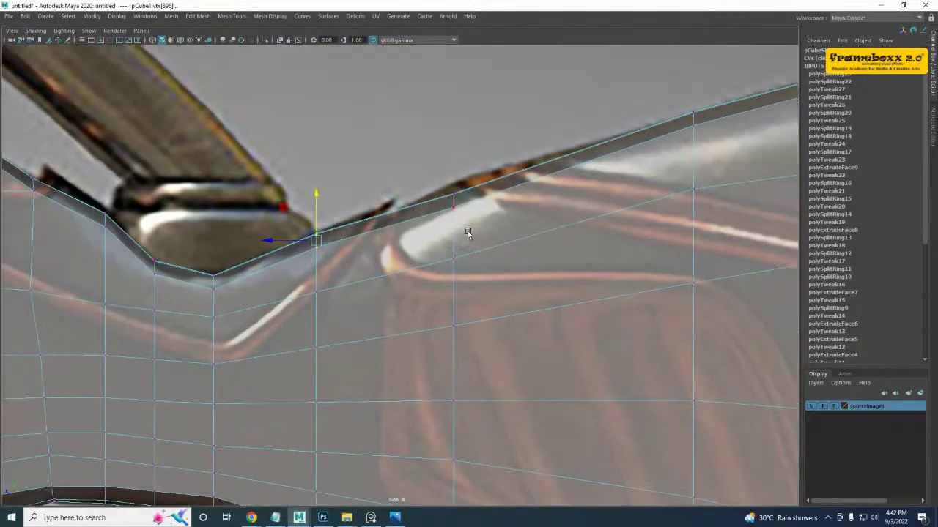
drag(467, 229, 447, 151)
alt+middle_drag(297, 229, 384, 211)
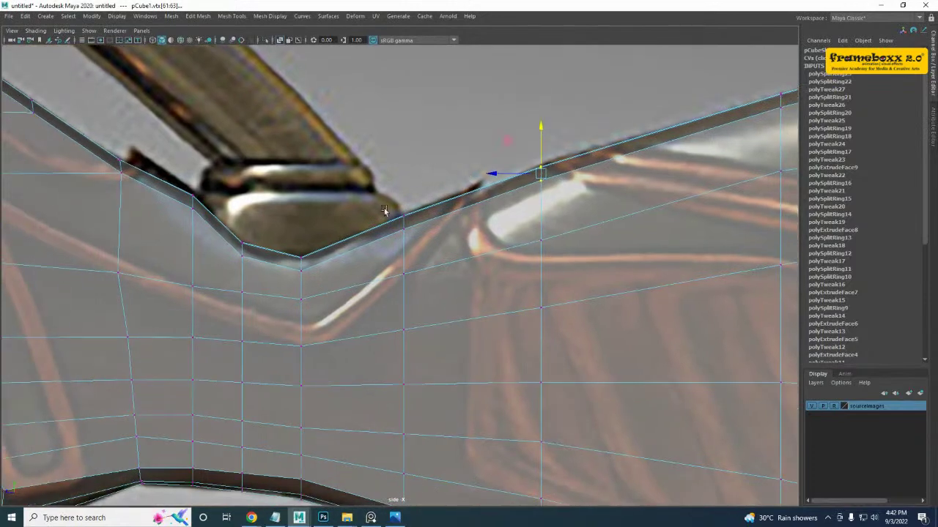
drag(437, 242, 438, 243)
drag(403, 188, 404, 187)
alt+middle_drag(317, 236, 331, 225)
mouse_move(243, 201)
mouse_down()
mouse_move(274, 250)
mouse_move(258, 195)
mouse_up()
- Select the vertical edge loop at the lowest point of the dip, move it slightly forward, and return to object mode
alt+middle_drag(301, 241, 295, 149)
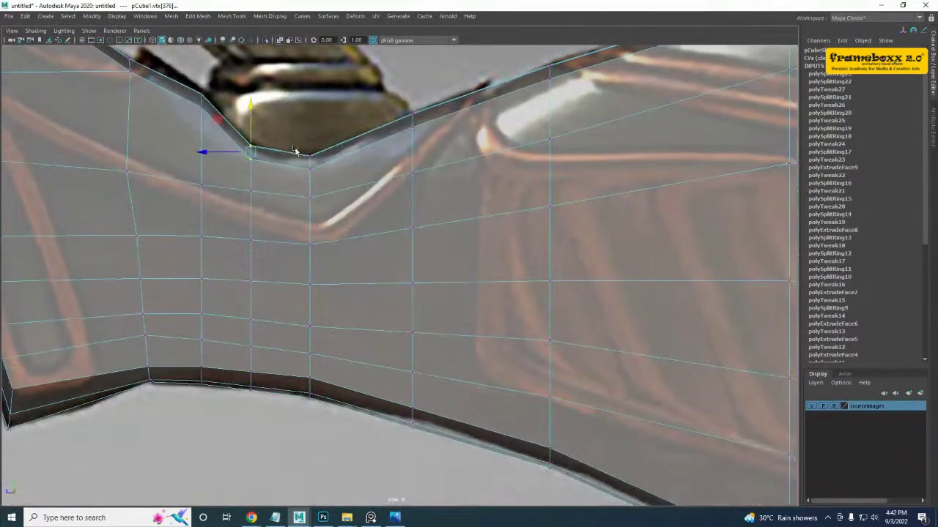
drag(289, 130, 345, 444)
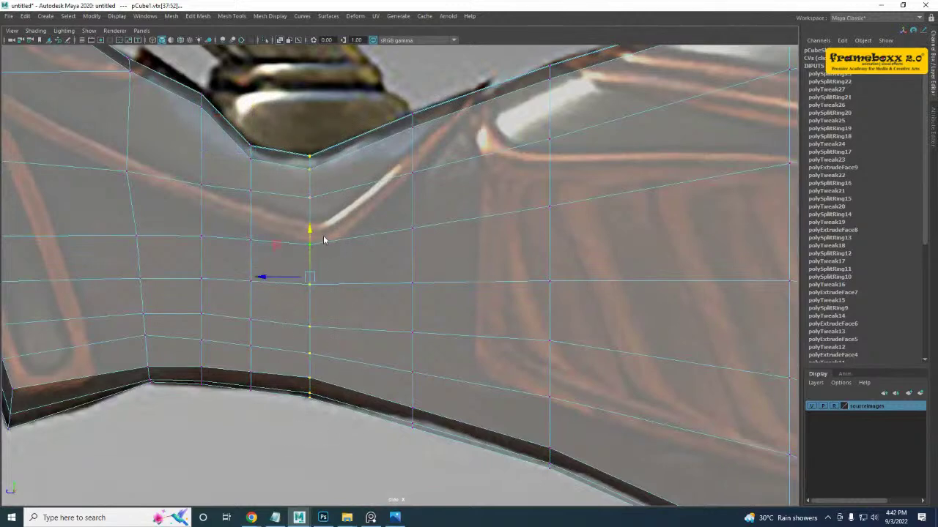
right_drag(324, 240, 321, 205)
click(316, 195)
double_click(307, 176)
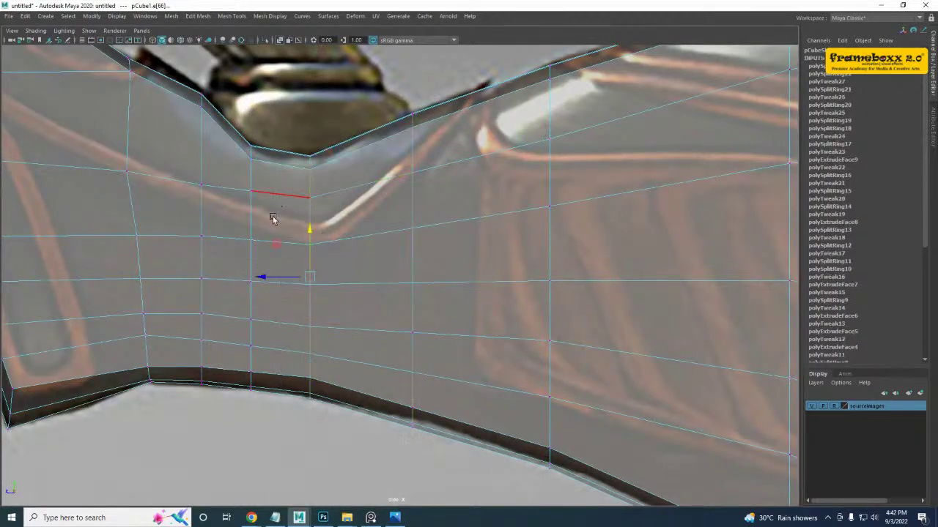
drag(266, 276, 254, 277)
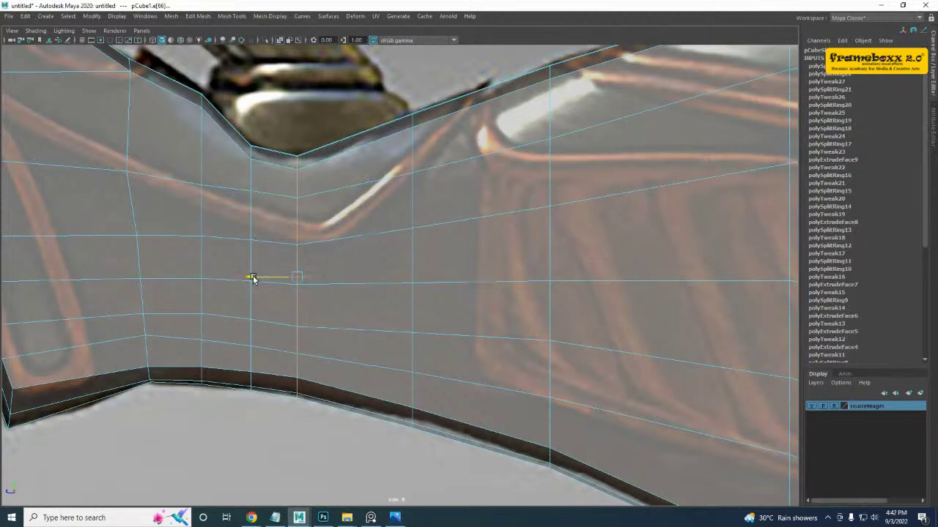
alt+middle_drag(260, 266, 301, 241)
right_drag(277, 292, 236, 250)
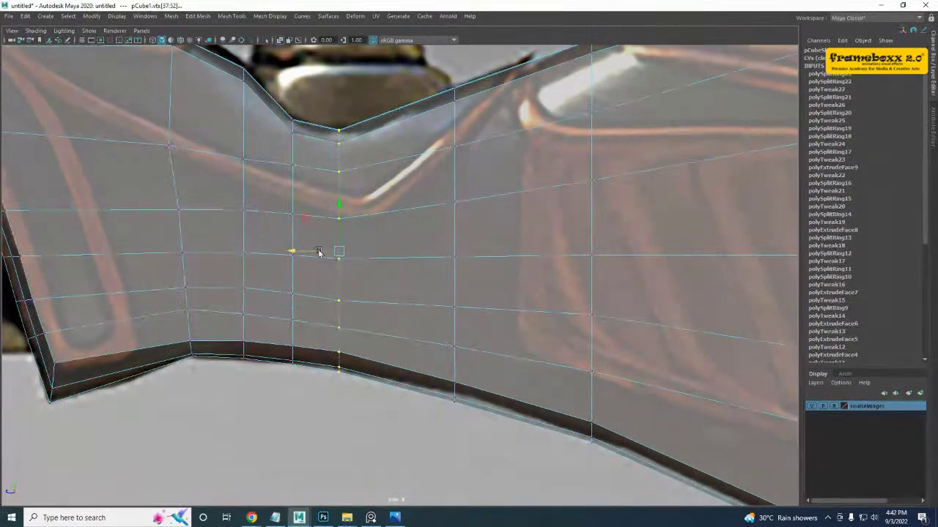
alt+middle_drag(318, 265, 319, 274)
right_drag(396, 183, 423, 160)
alt+middle_drag(410, 208, 404, 260)
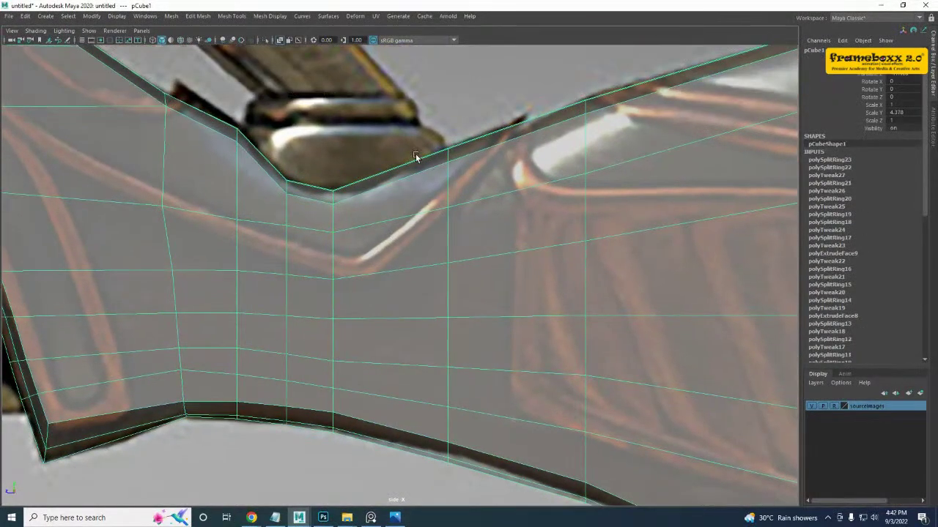
- Insert a vertical edge loop through the stock just behind the dip and lower its top vertices to the reference outline
mouse_move(382, 188)
alt+middle_down()
mouse_move(372, 207)
mouse_move(369, 185)
alt+middle_up()
shift+right_drag(370, 189, 314, 206)
click(371, 200)
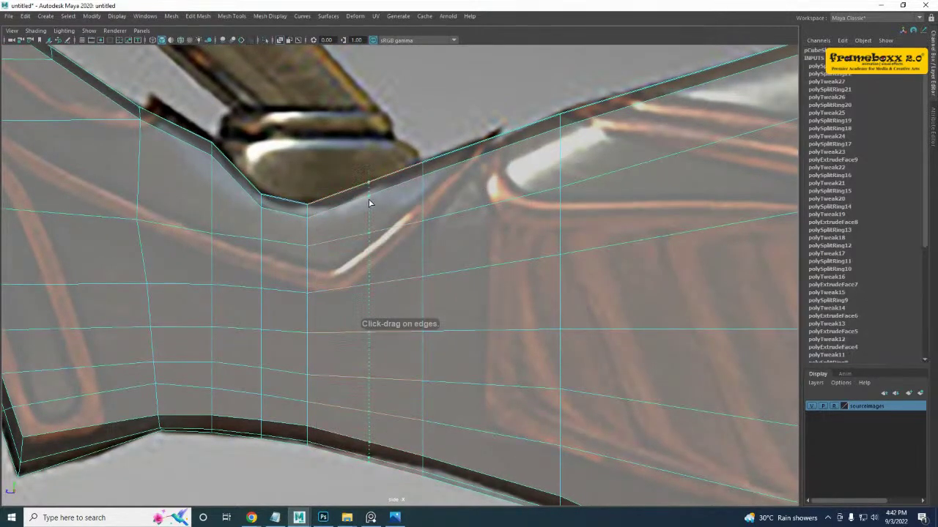
right_drag(385, 196, 341, 194)
mouse_move(356, 144)
mouse_down()
mouse_move(390, 208)
mouse_move(369, 154)
mouse_up()
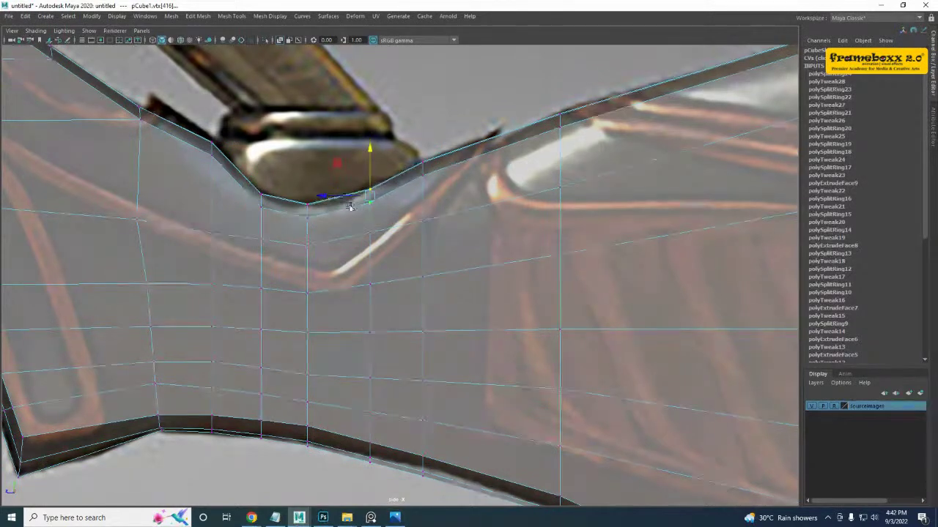
click(371, 205)
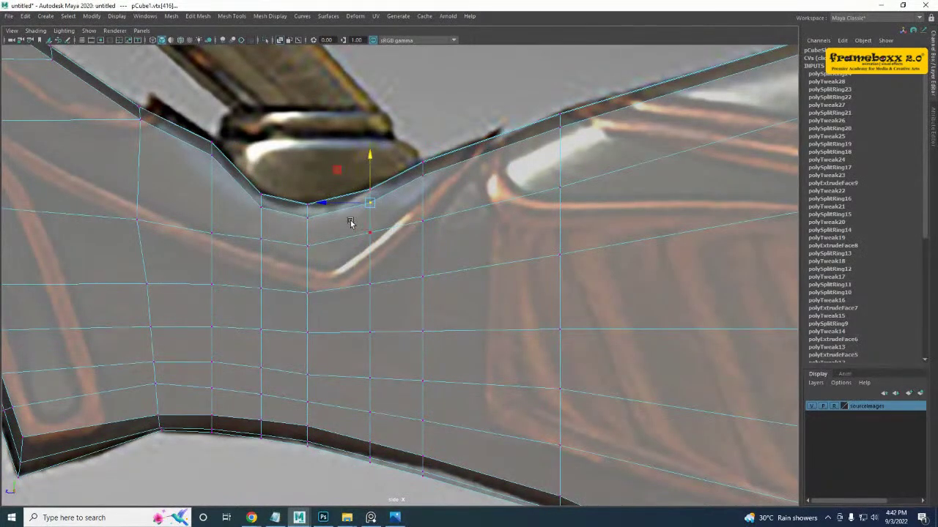
- Raise the interior side vertices below the dip's lowest point slightly to even out the horizontal edge flow
click(375, 242)
scroll(319, 264, up, 2)
alt+middle_drag(318, 266, 375, 272)
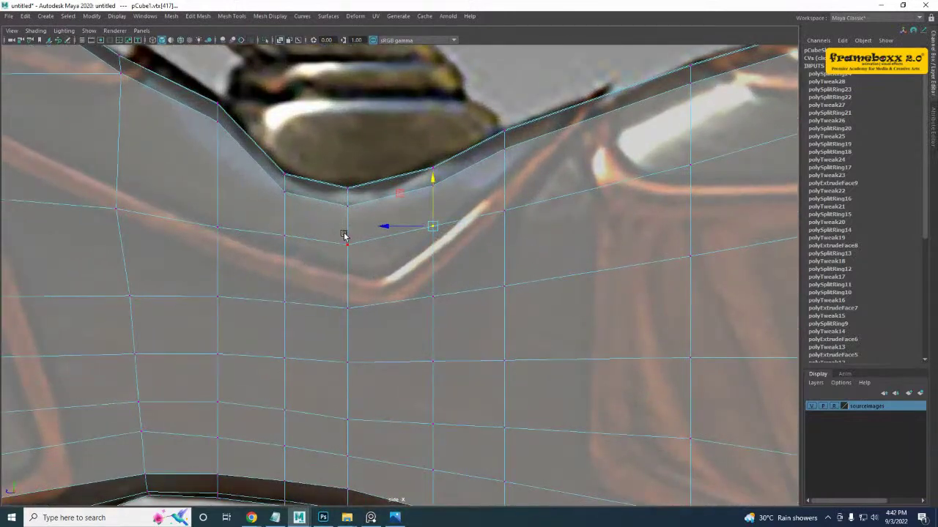
click(344, 235)
drag(346, 216, 346, 212)
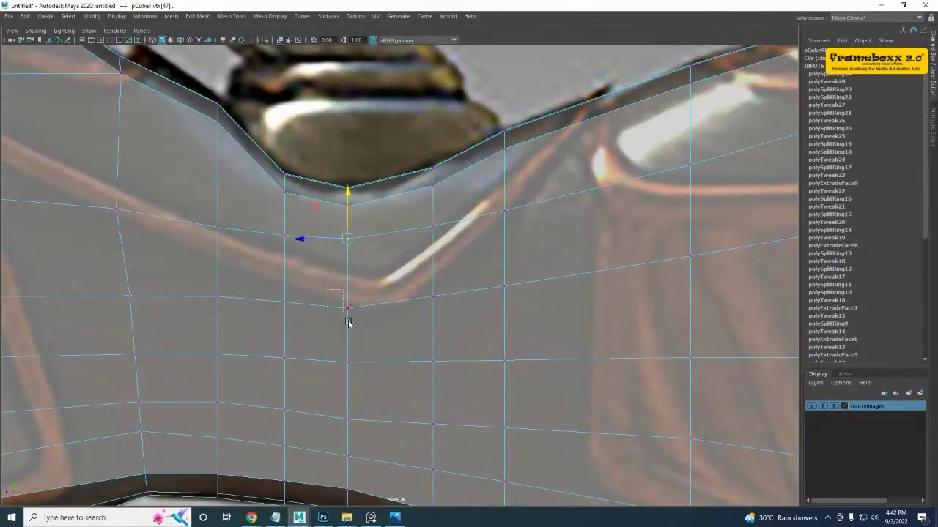
drag(349, 322, 349, 321)
drag(348, 275, 348, 273)
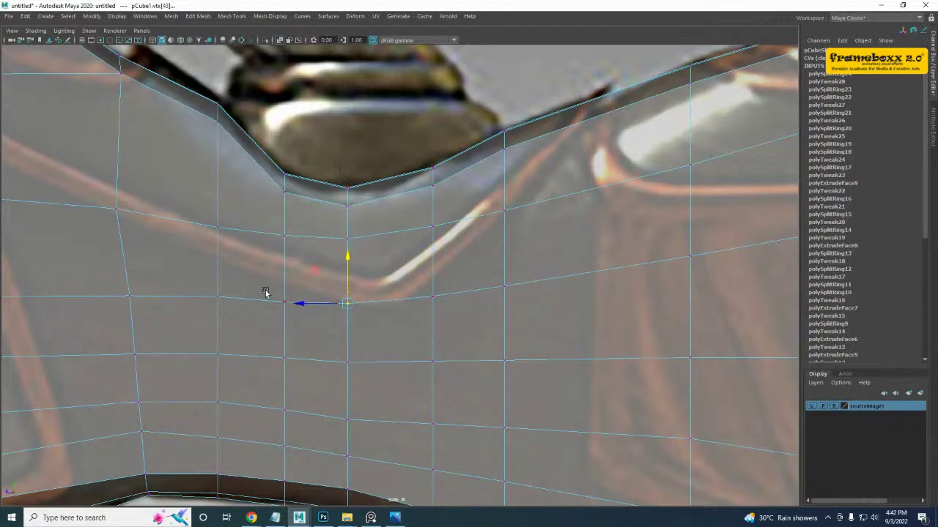
- Nudge an interior side vertex of the vertical loop farther ahead of the dip rearward, and return to object mode
alt+middle_drag(261, 294, 346, 289)
click(299, 295)
drag(168, 180, 217, 214)
drag(154, 200, 161, 203)
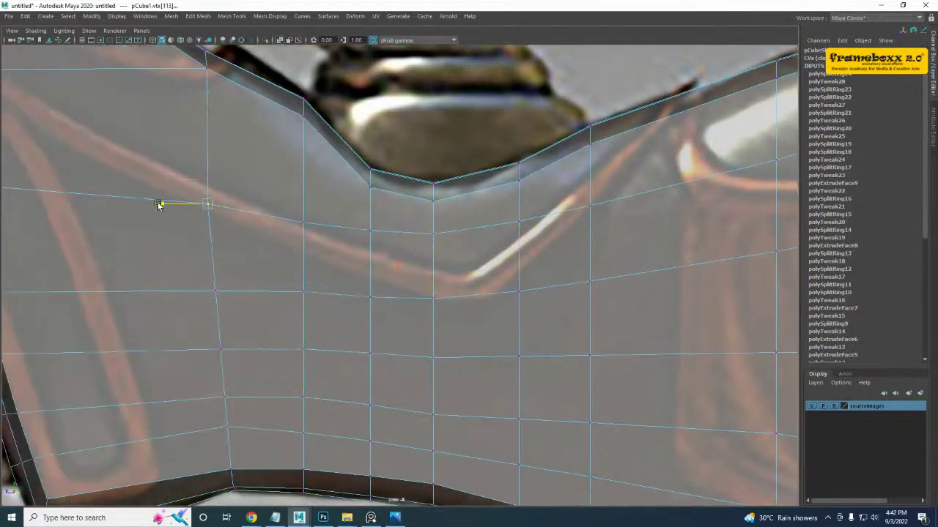
click(207, 290)
right_drag(306, 245, 422, 196)
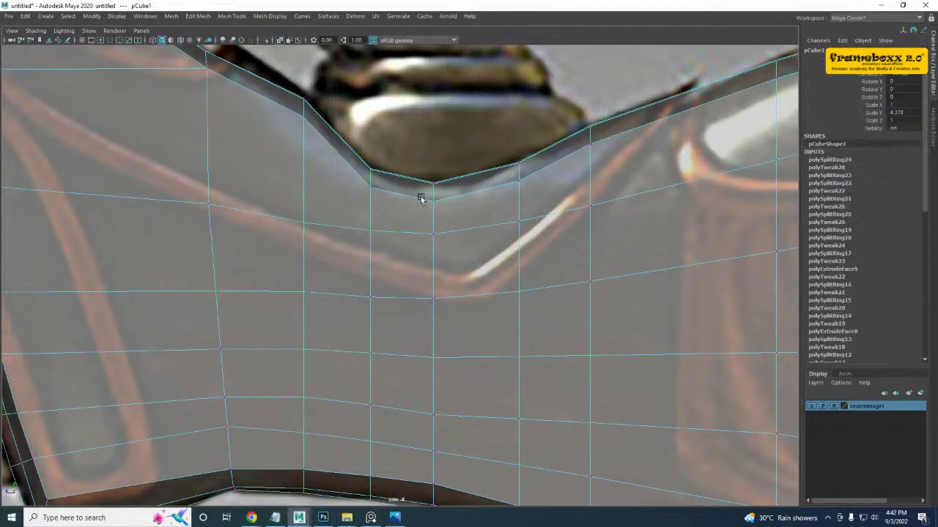
- Examine the stock, neck and grip mesh against the side reference and in the perspective view
scroll(422, 251, down, 5)
alt+middle_drag(513, 254, 204, 270)
scroll(521, 209, up, 4)
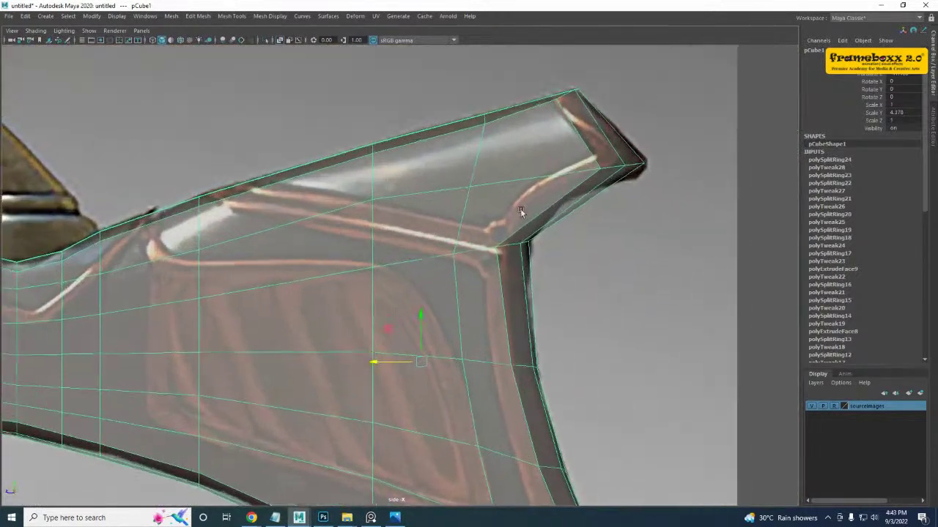
alt+middle_drag(148, 272, 413, 237)
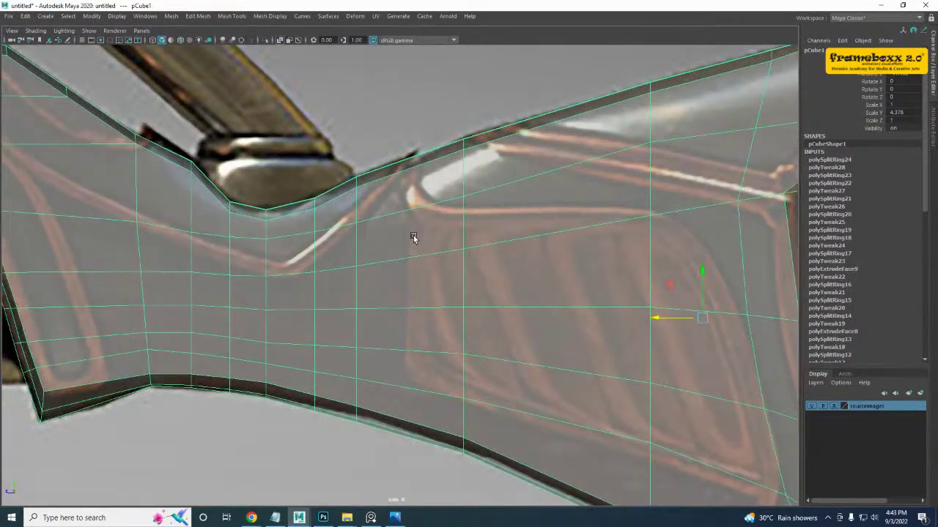
alt+middle_drag(351, 216, 496, 194)
alt+middle_drag(166, 164, 273, 161)
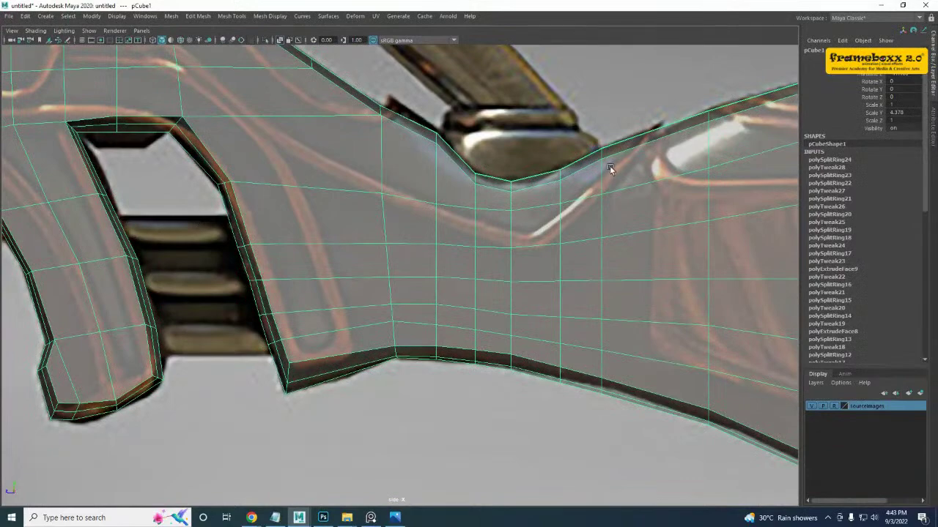
key(space)
key(space)
scroll(364, 245, up, 4)
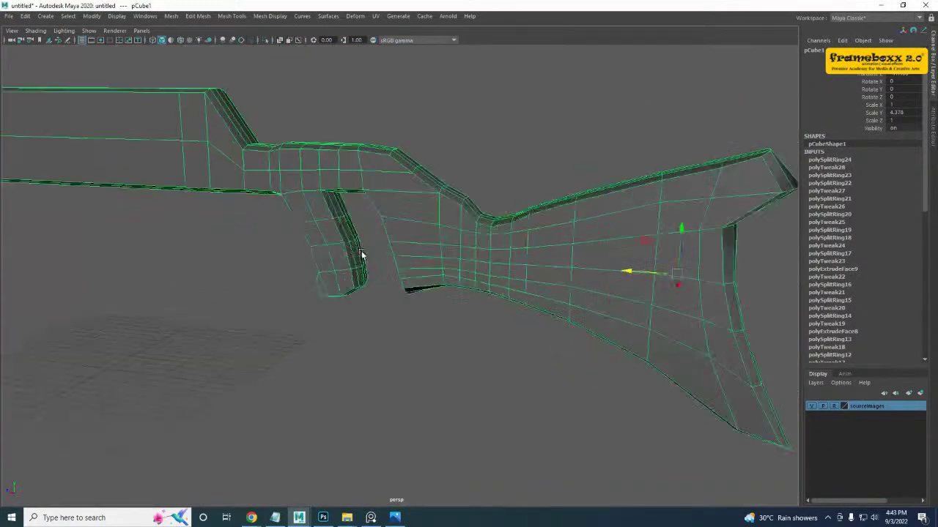
mouse_move(361, 253)
alt+mouse_down()
mouse_move(347, 259)
mouse_move(301, 244)
mouse_move(358, 257)
alt+mouse_up()
scroll(347, 259, up, 3)
key(space)
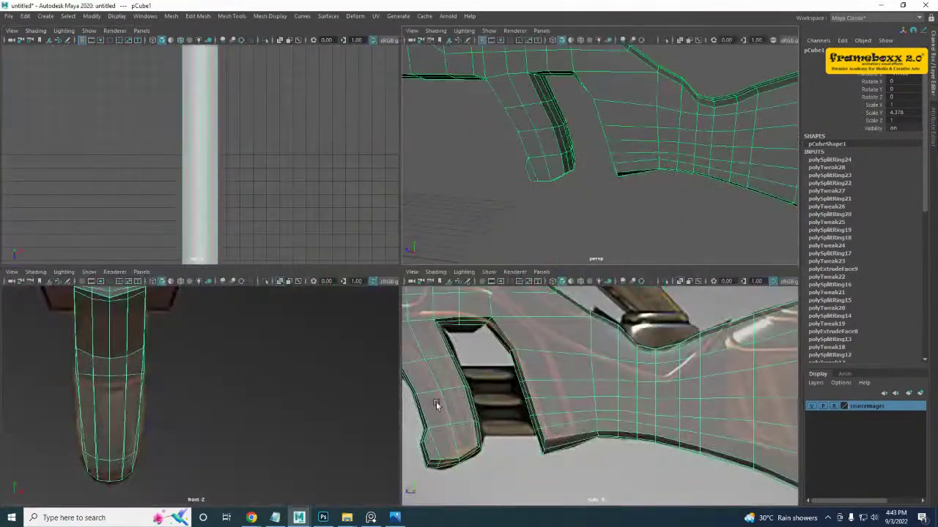
key(space)
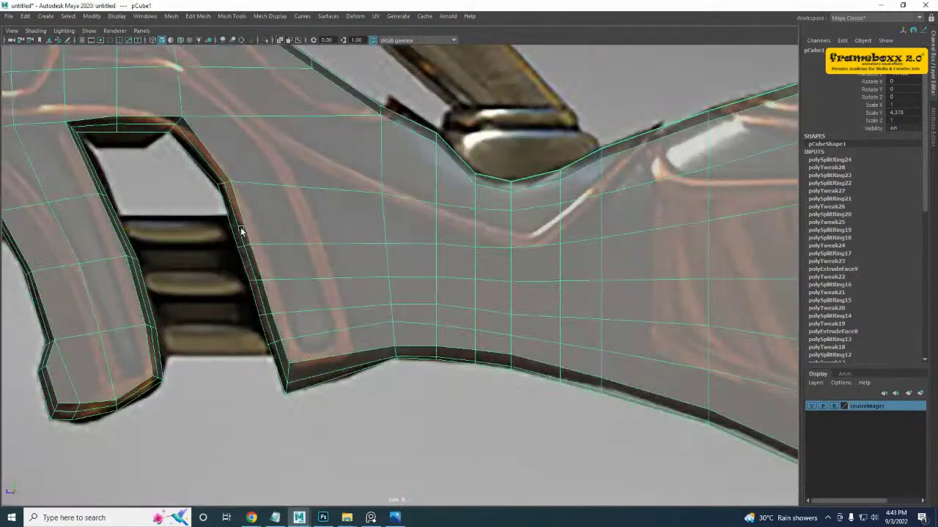
scroll(197, 235, up, 1)
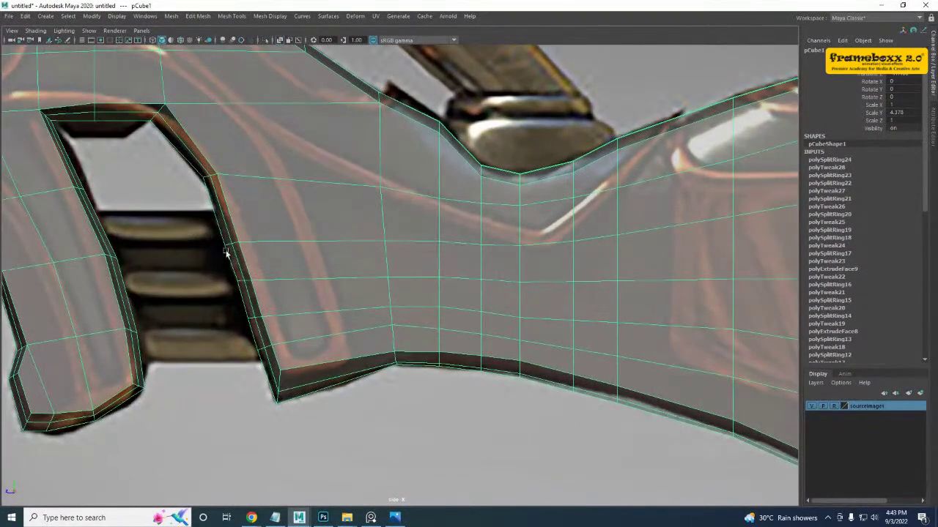
- Reposition the vertices along the rear edge of the opening behind the grip to follow the reference outline
alt+middle_drag(226, 252, 238, 254)
right_drag(265, 247, 209, 224)
drag(218, 225, 232, 211)
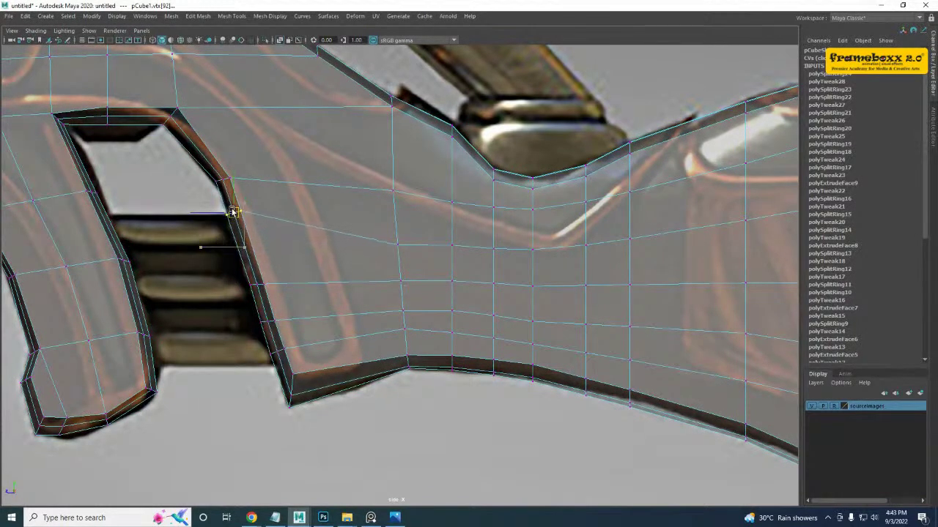
drag(287, 357, 282, 361)
scroll(245, 314, up, 2)
drag(205, 321, 253, 345)
drag(181, 253, 218, 288)
alt+middle_drag(218, 288, 386, 320)
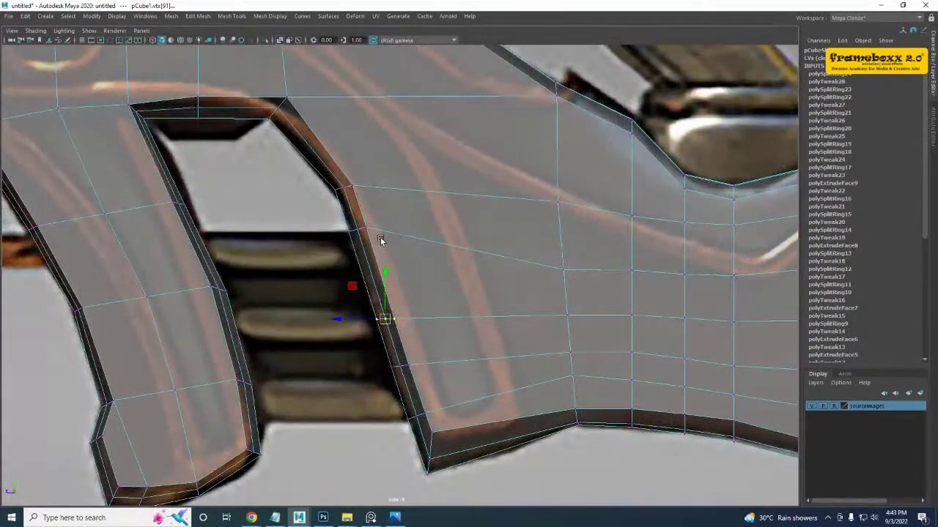
alt+middle_drag(360, 286, 373, 270)
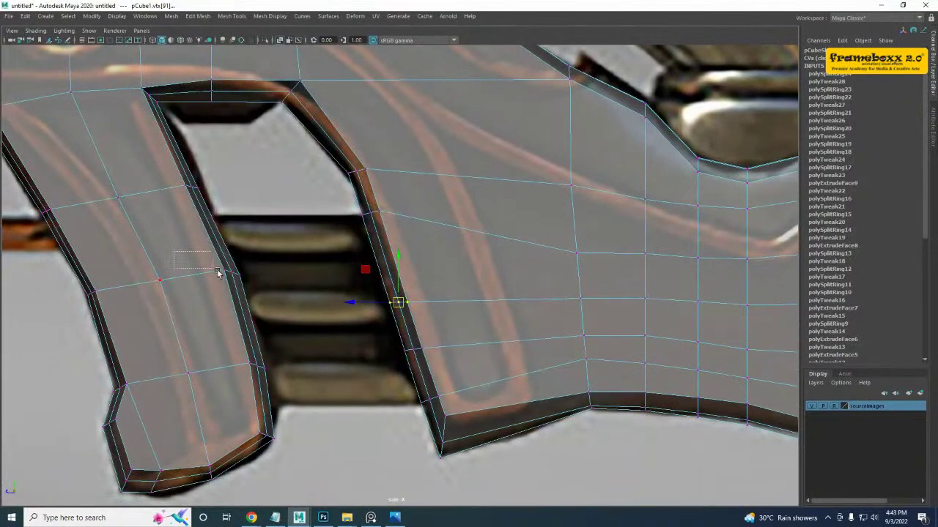
drag(218, 272, 249, 271)
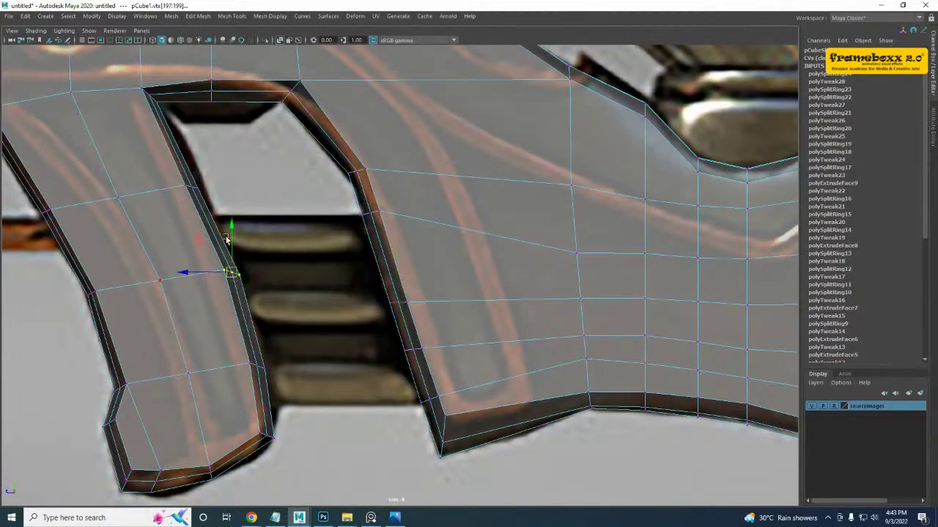
alt+middle_drag(178, 242, 230, 248)
right_drag(220, 237, 278, 217)
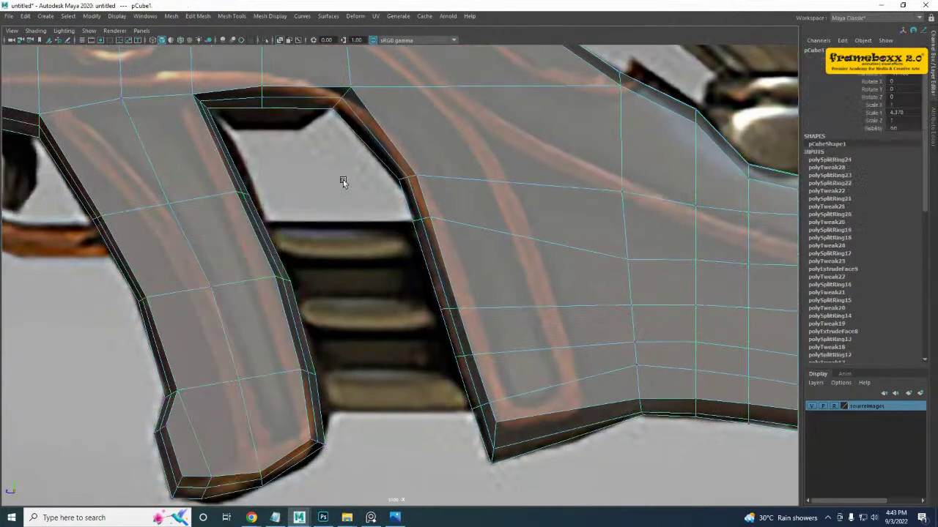
alt+middle_drag(407, 235, 380, 229)
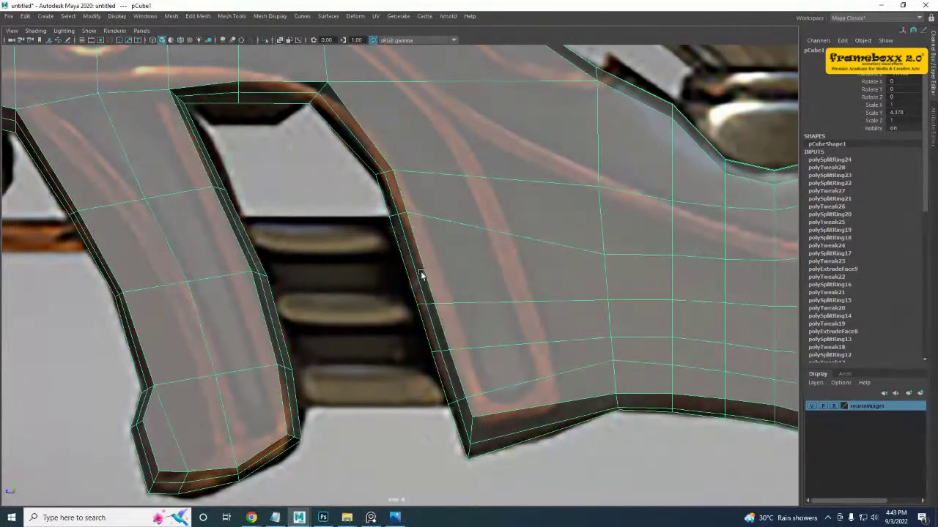
mouse_move(386, 263)
alt+middle_down()
mouse_move(371, 242)
mouse_move(377, 257)
alt+middle_up()
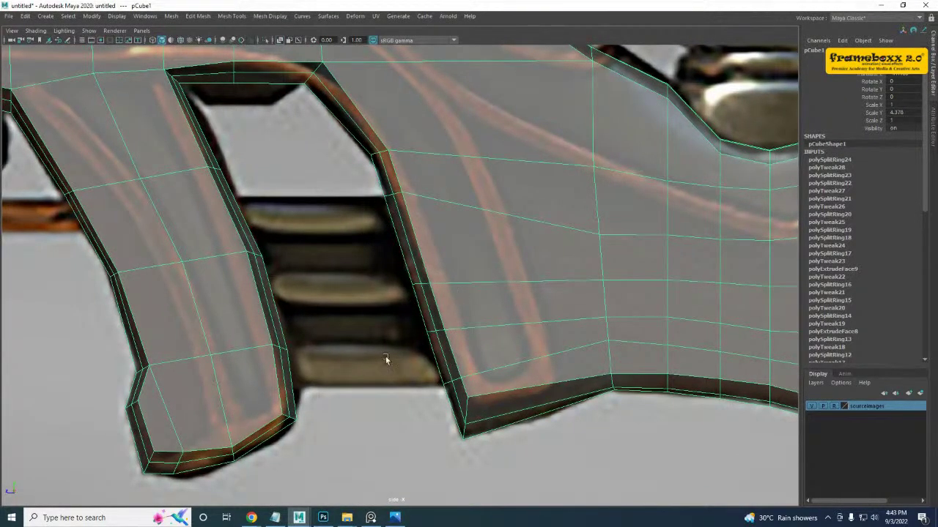
alt+middle_drag(407, 333, 419, 337)
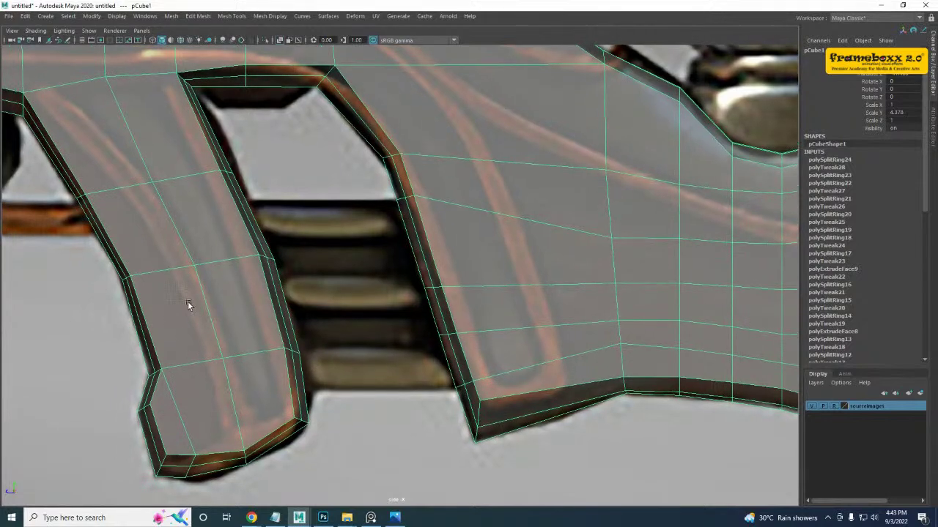
- Insert a horizontal edge loop across the lower half of the grip
alt+middle_drag(188, 303, 193, 302)
shift+right_drag(215, 258, 217, 285)
shift+right_drag(151, 275, 151, 276)
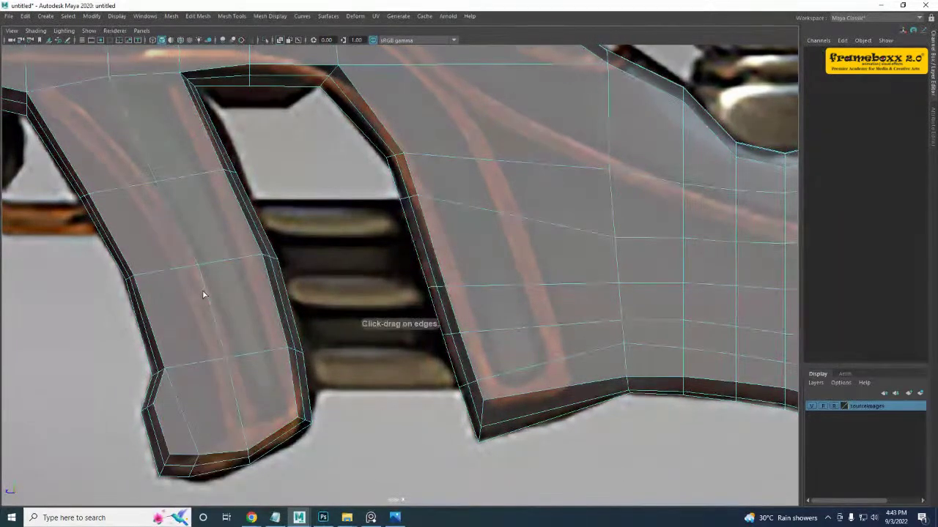
click(218, 319)
key(w)
- Lower the rear, middle and front vertices of the grip row beneath the new loop to fit the reference
right_drag(278, 248, 180, 255)
drag(261, 338, 323, 381)
drag(286, 351, 297, 389)
click(225, 360)
drag(227, 359, 231, 375)
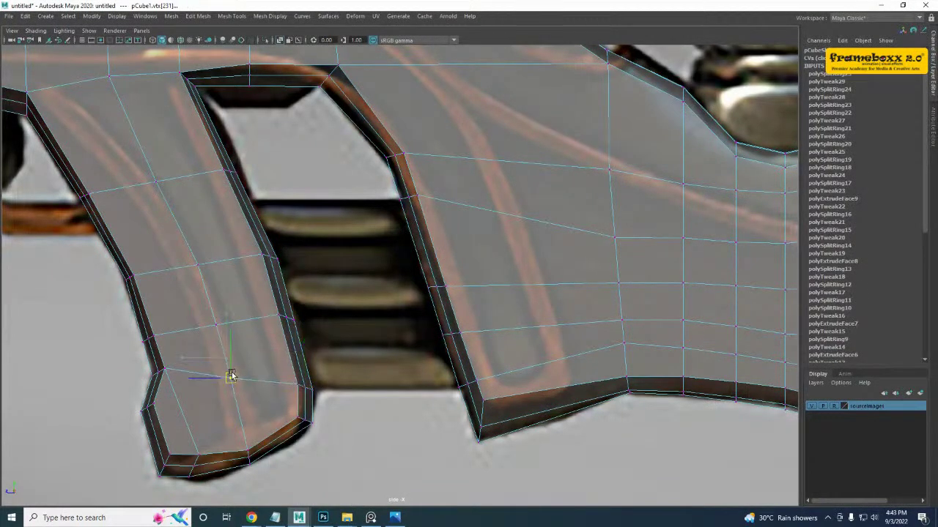
click(159, 374)
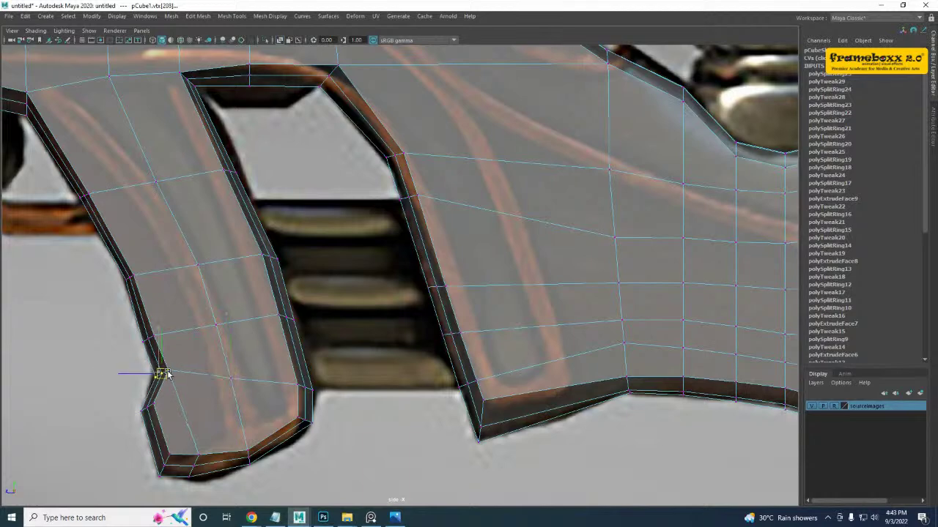
- Slide the rear vertices of the grip's upper rows down along the reference outline, and adjust the top row's front vertex
drag(235, 298, 317, 346)
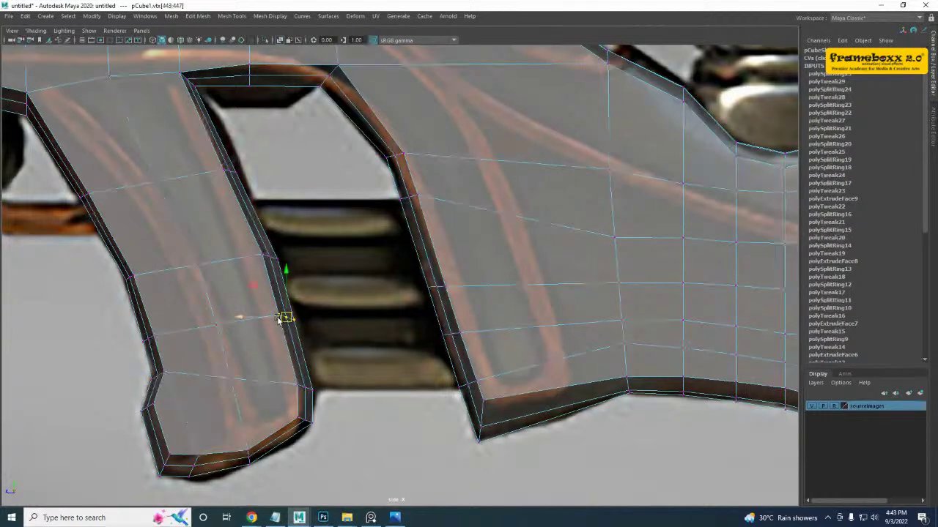
drag(285, 318, 299, 338)
drag(265, 252, 275, 274)
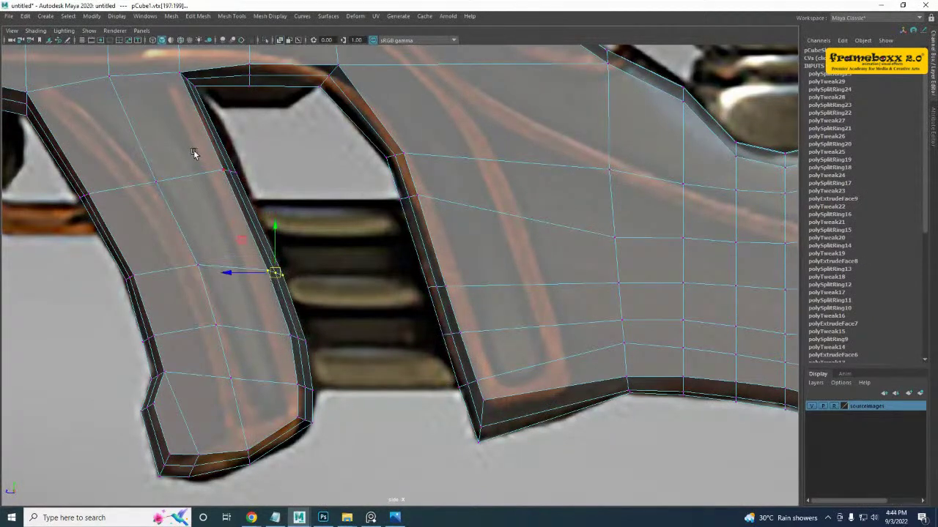
drag(200, 152, 250, 196)
key(ctrl+z)
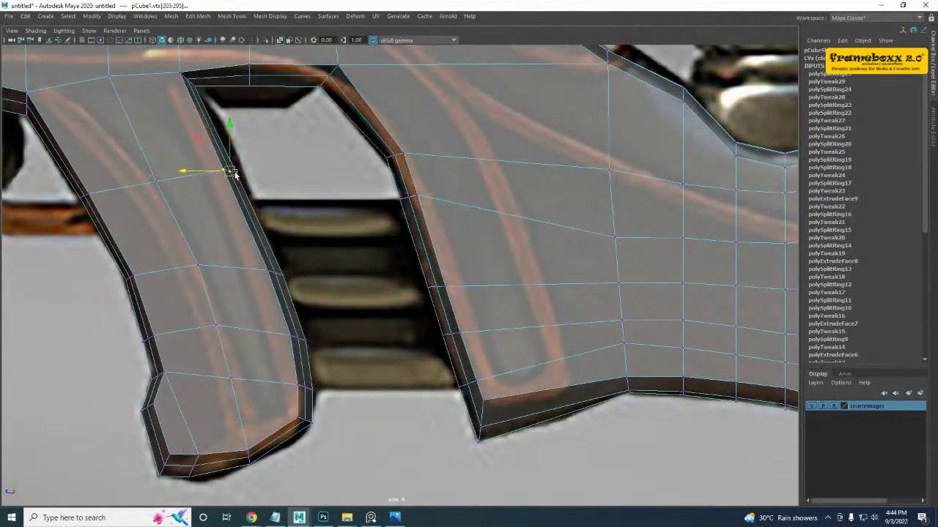
drag(230, 174, 247, 203)
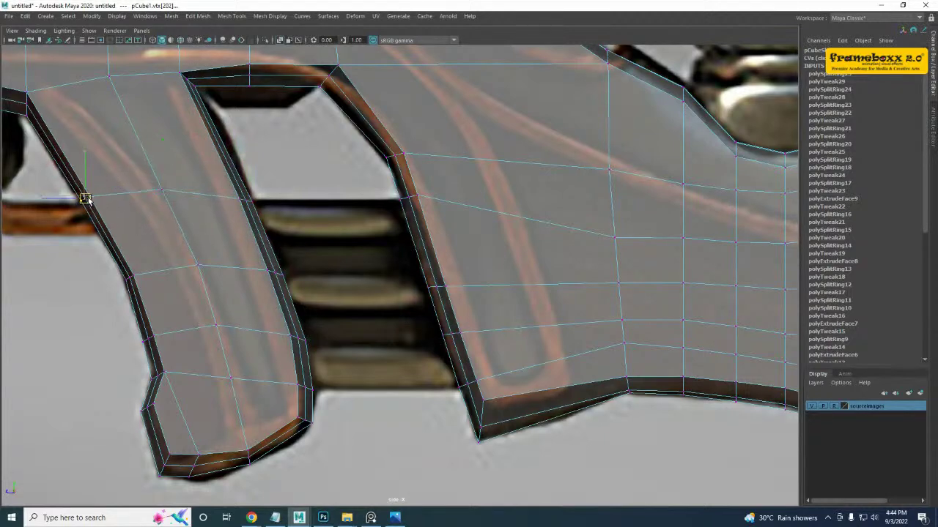
alt+middle_drag(201, 201, 175, 230)
scroll(266, 261, up, 1)
alt+middle_drag(225, 253, 214, 211)
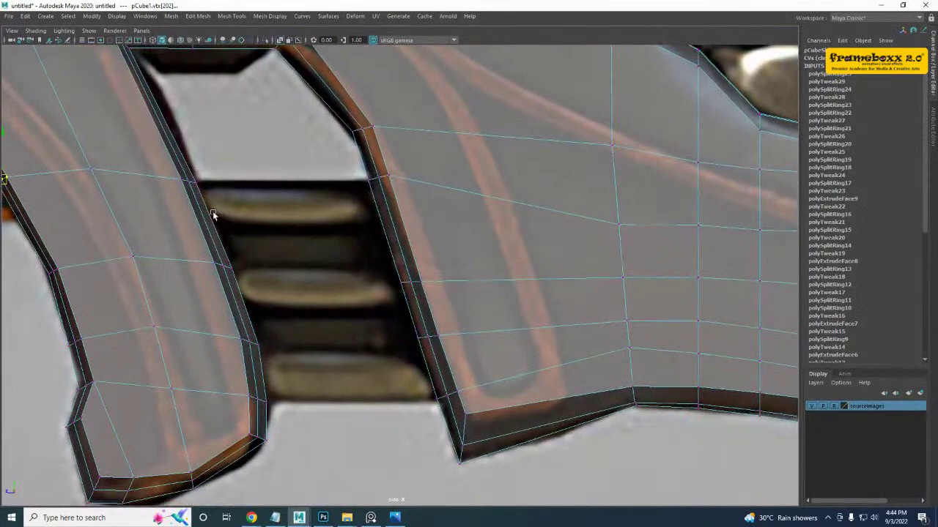
- Select the vertical edge loop running down the grip's rear face in the perspective view
right_drag(213, 211, 211, 231)
key(space)
key(space)
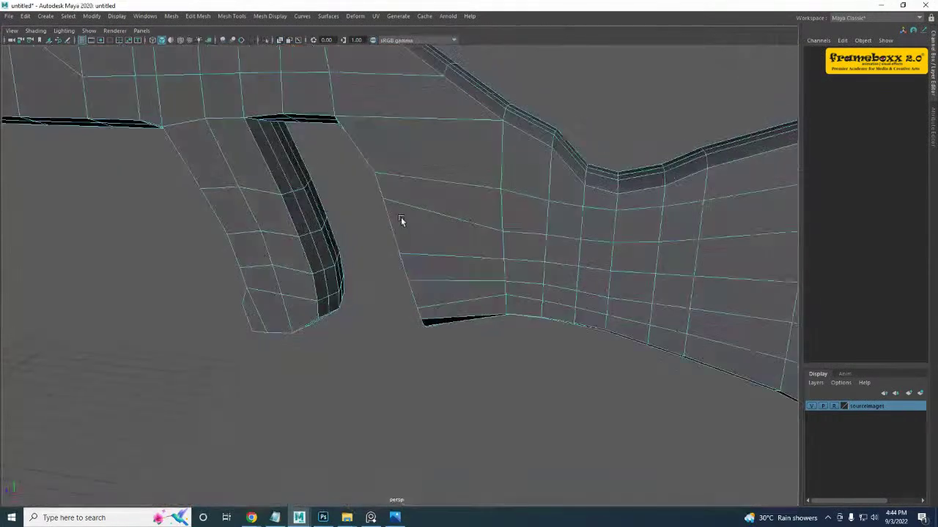
alt+drag(400, 220, 280, 220)
alt+right_drag(281, 220, 339, 224)
alt+middle_drag(339, 224, 335, 239)
right_drag(291, 197, 282, 178)
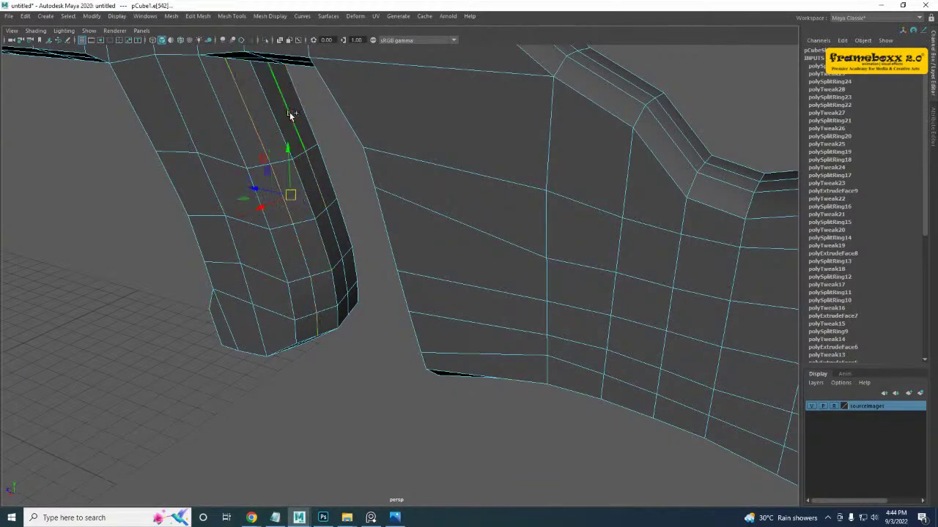
alt+right_drag(265, 169, 287, 178)
alt+drag(287, 178, 345, 252)
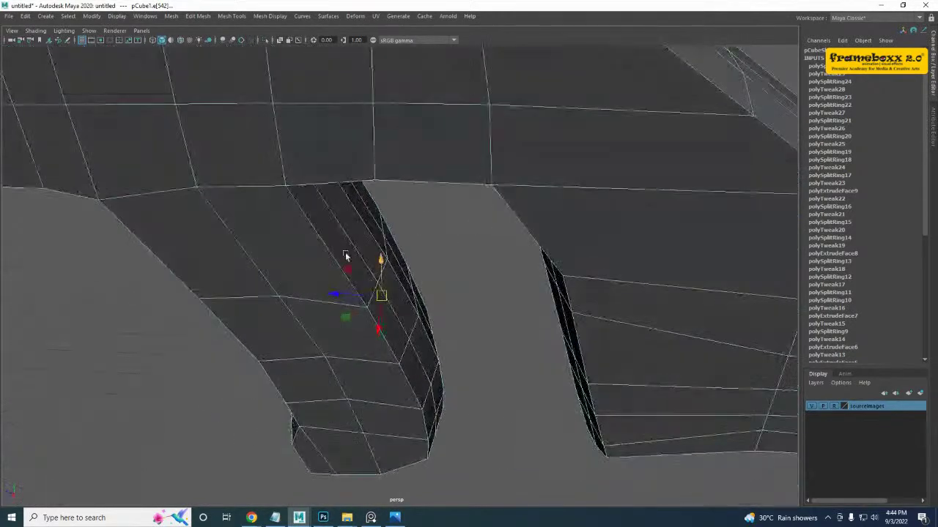
alt+right_drag(345, 252, 447, 307)
alt+middle_drag(447, 307, 379, 198)
drag(255, 239, 436, 148)
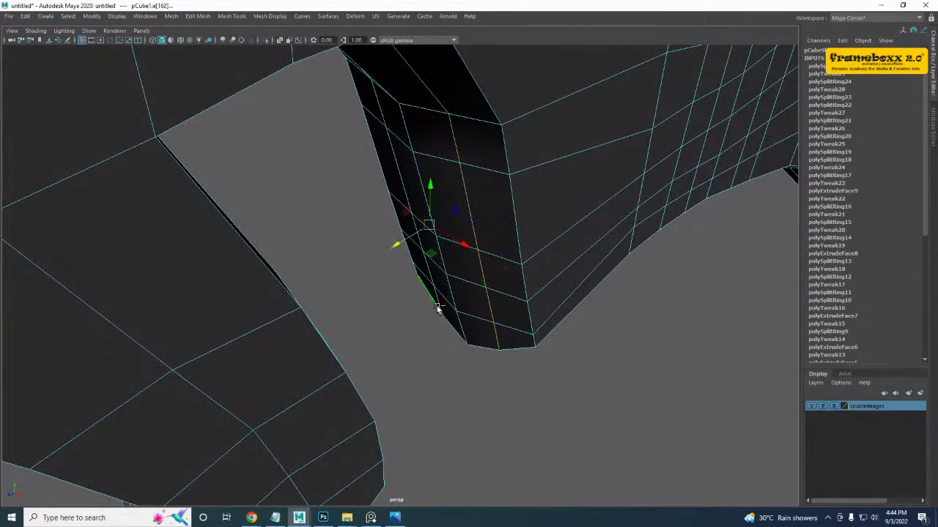
alt+drag(439, 305, 479, 296)
ctrl+click(455, 254)
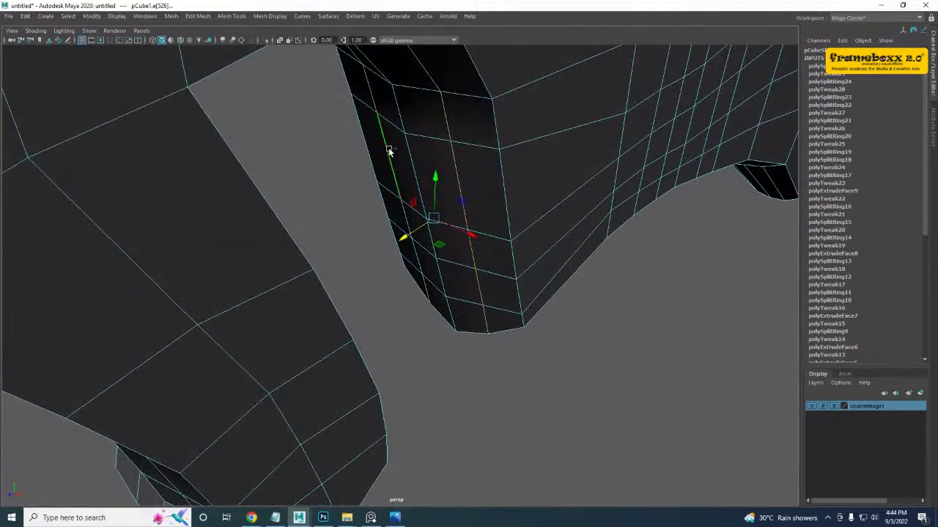
alt+drag(462, 253, 356, 230)
- Switch to face selection and select the two columns of middle faces on the side of the grip facing the stock
right_click(144, 120)
right_drag(144, 121, 144, 145)
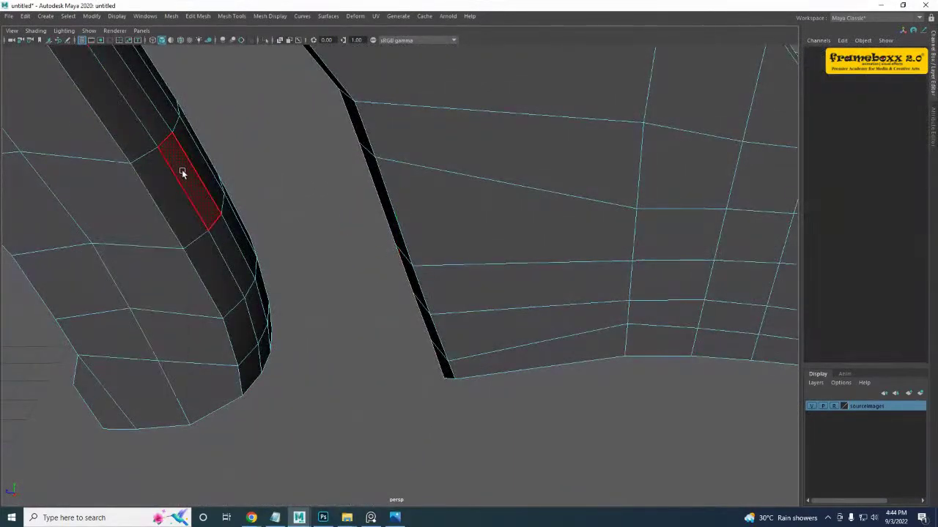
click(182, 169)
mouse_move(182, 169)
alt+mouse_down()
mouse_move(207, 192)
mouse_move(198, 176)
alt+mouse_up()
shift+click(197, 169)
shift+click(206, 234)
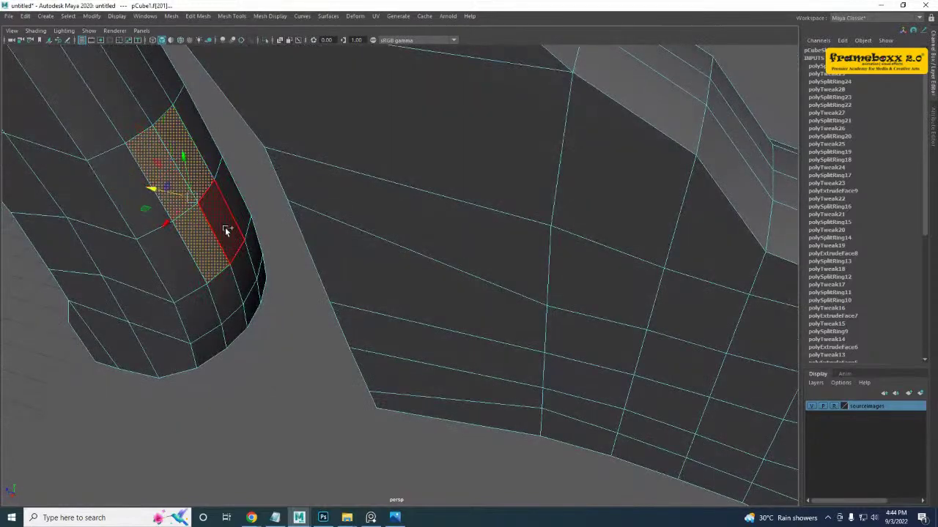
shift+click(227, 229)
shift+click(228, 292)
shift+click(244, 279)
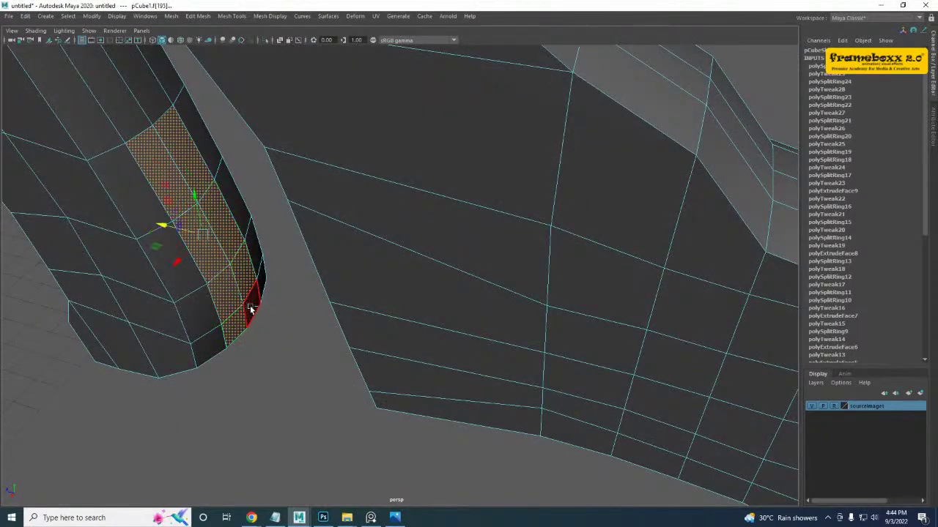
key(ctrl+z)
- Add the matching two columns of faces on the stock's opposite side to the selection
alt+drag(252, 311, 282, 311)
alt+drag(366, 315, 416, 318)
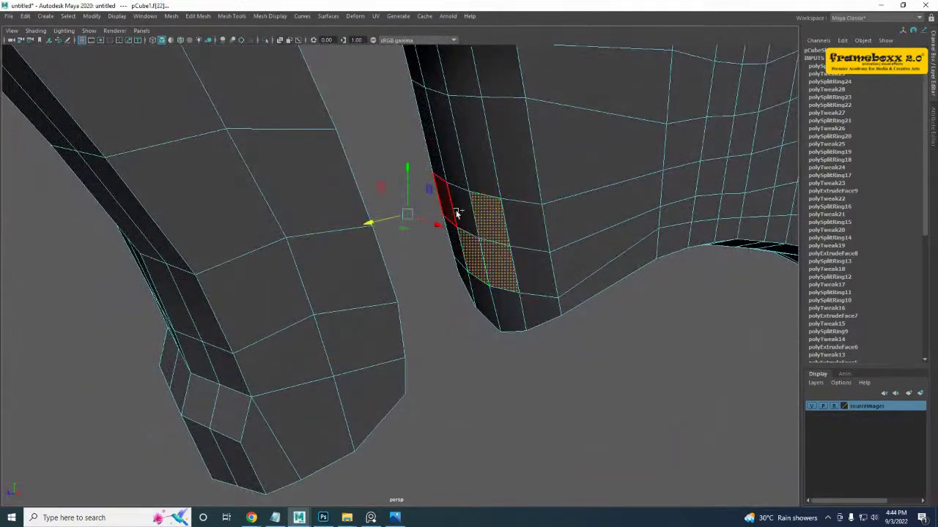
shift+click(477, 172)
shift+click(453, 161)
alt+drag(501, 224, 435, 225)
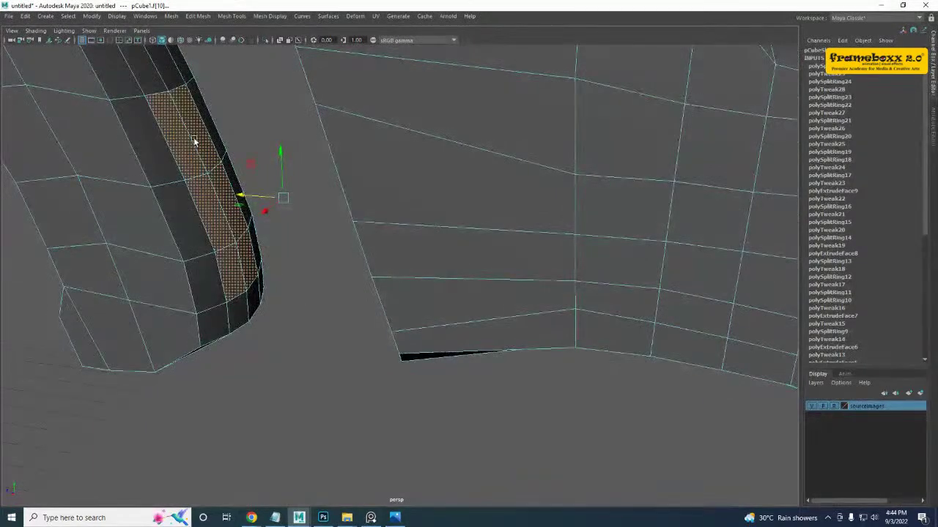
alt+drag(179, 159, 176, 148)
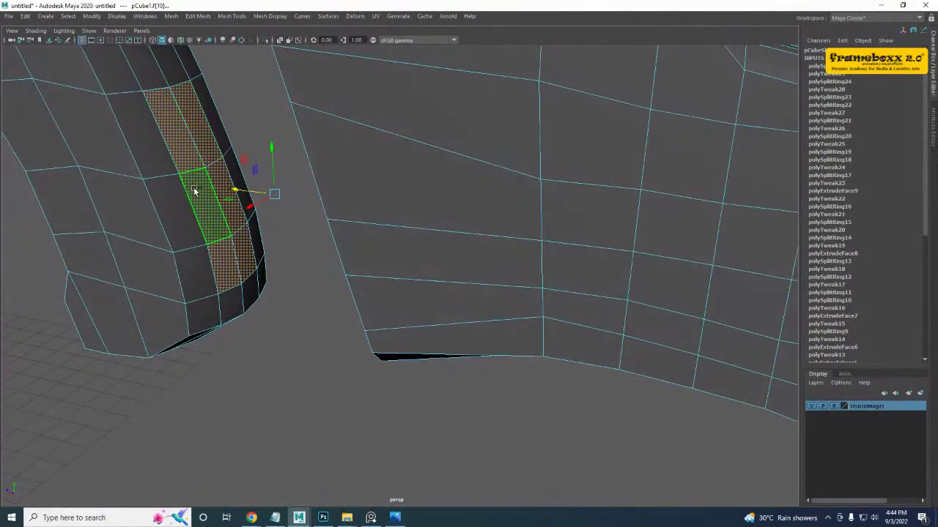
alt+drag(240, 267, 376, 274)
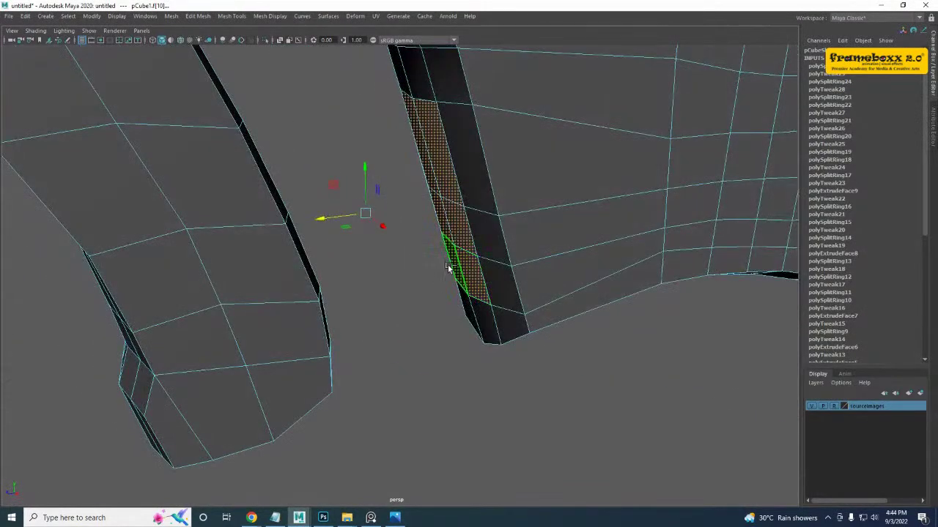
alt+drag(449, 269, 470, 280)
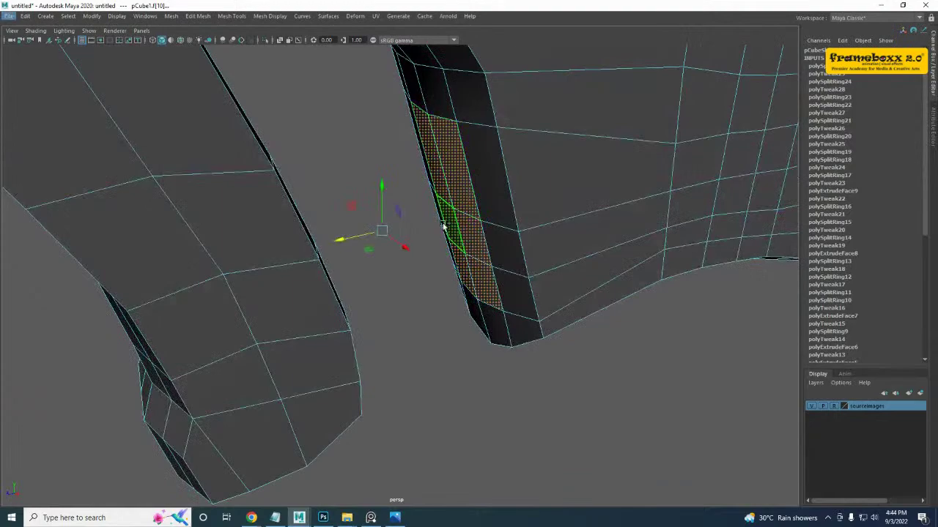
alt+drag(443, 227, 426, 240)
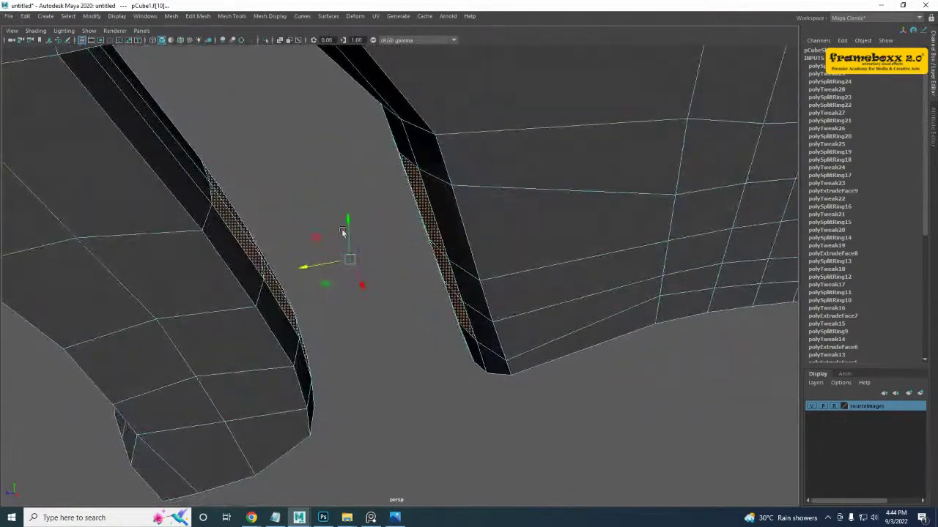
alt+drag(342, 232, 274, 245)
- Try to bridge the selected grip and stock faces with the default bridge command, and undo it
shift+right_click(268, 203)
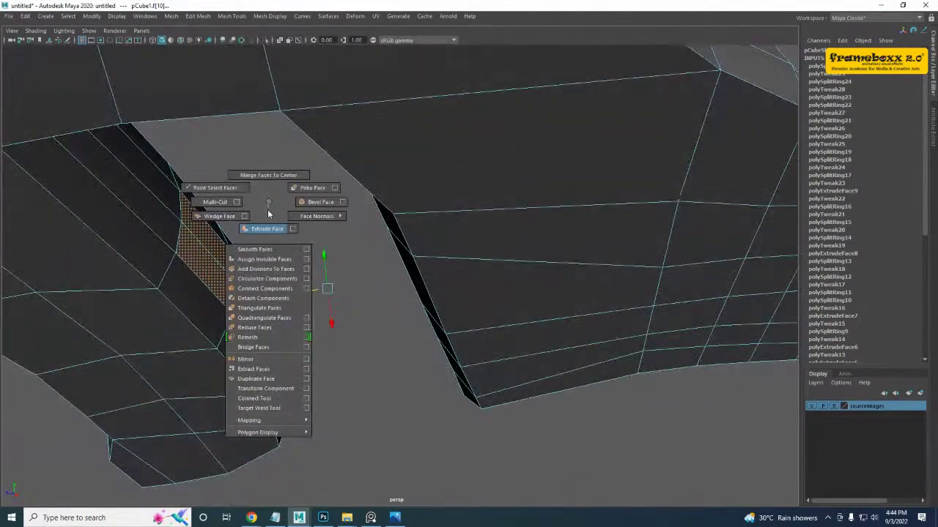
click(274, 348)
alt+drag(279, 328, 329, 305)
key(ctrl+z)
alt+drag(356, 266, 314, 257)
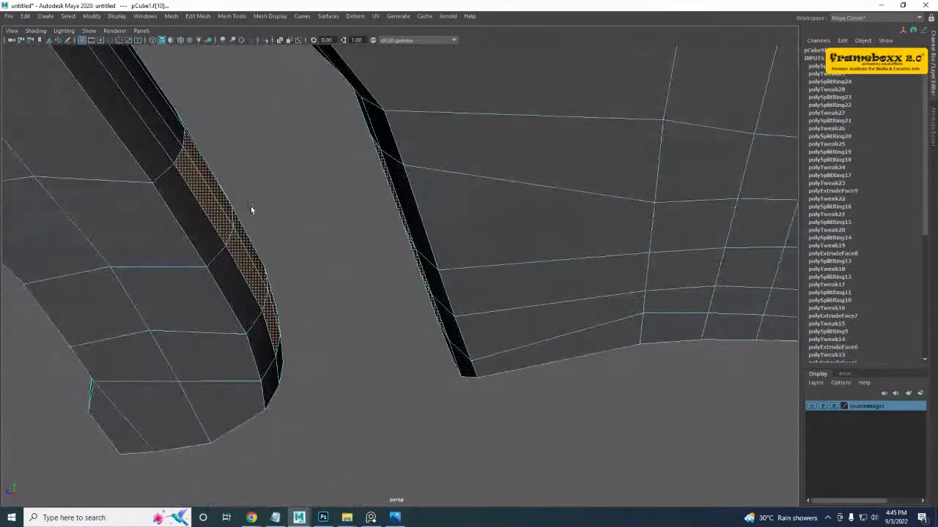
- Try to bridge the selected faces with a linear path, automatic direction and 0 divisions, and undo the bridge and its twist change
alt+drag(250, 210, 261, 206)
shift+right_click(262, 207)
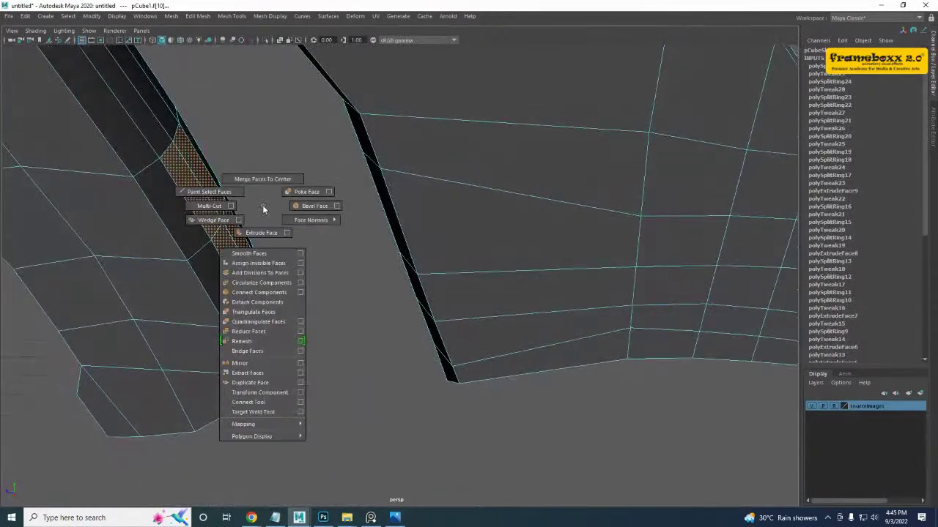
click(300, 352)
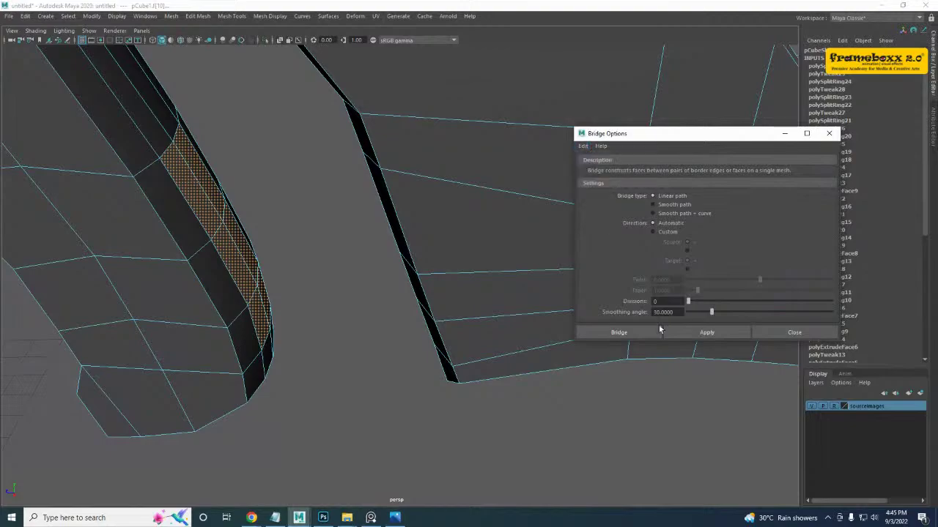
click(625, 336)
alt+drag(448, 316, 123, 257)
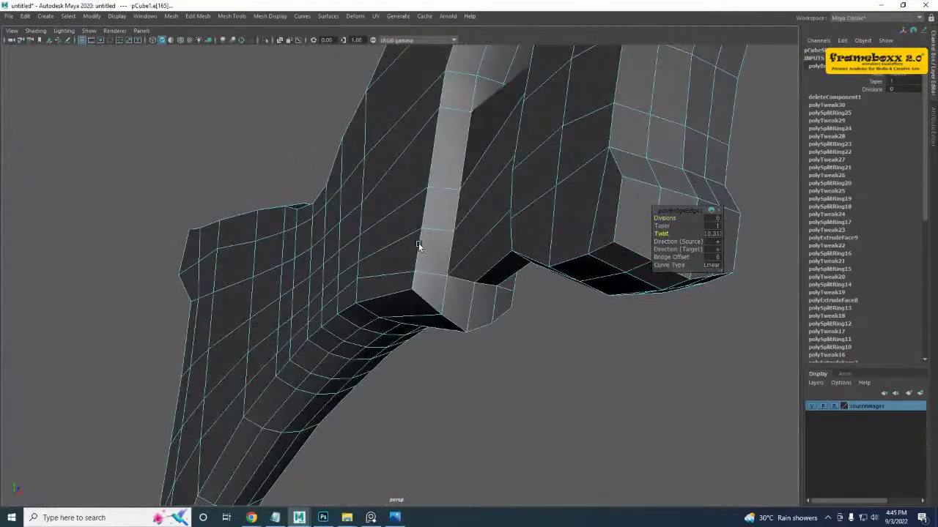
mouse_move(419, 246)
alt+mouse_down()
mouse_move(449, 304)
mouse_move(493, 266)
mouse_move(434, 251)
alt+mouse_up()
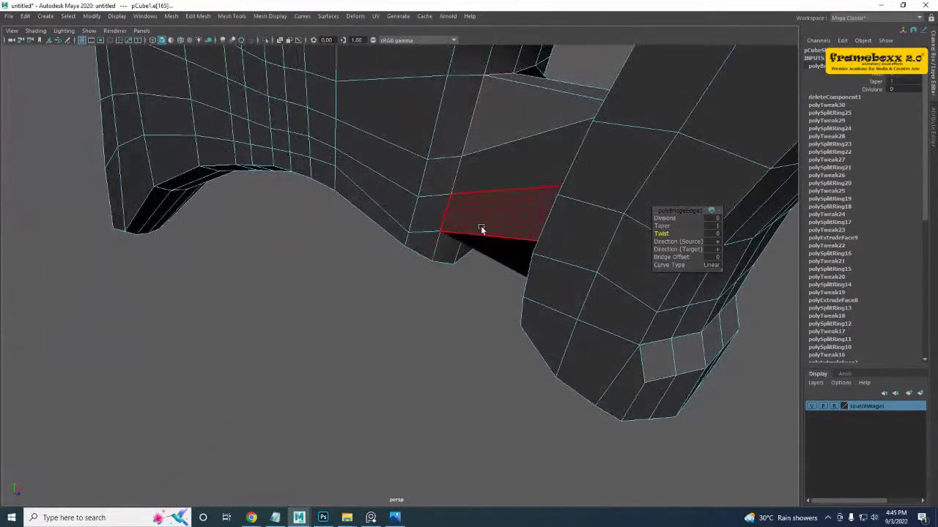
key(ctrl+z)
key(ctrl+z)
key(ctrl+z)
alt+drag(492, 225, 265, 294)
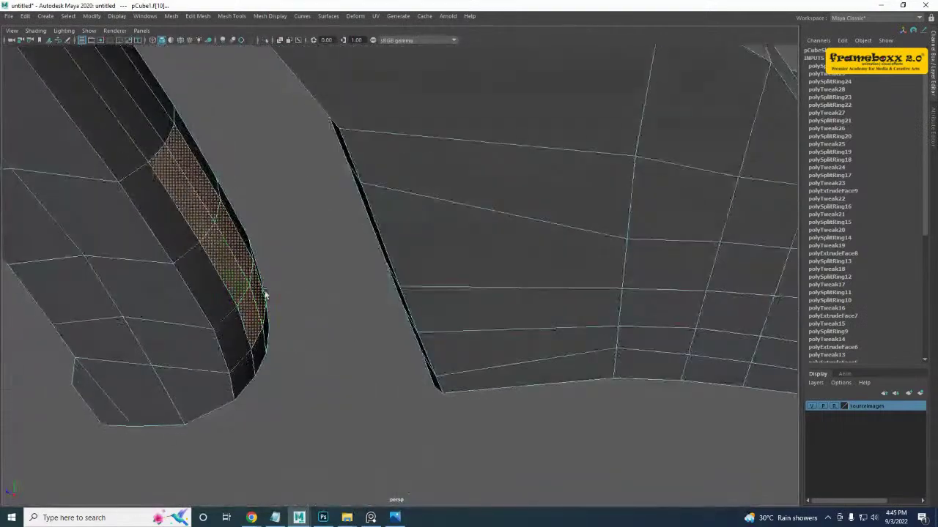
- Bridge only the uppermost pair of the chosen grip faces to the matching pair of faces on the stock
click(200, 210)
shift+click(219, 226)
alt+drag(220, 227, 383, 215)
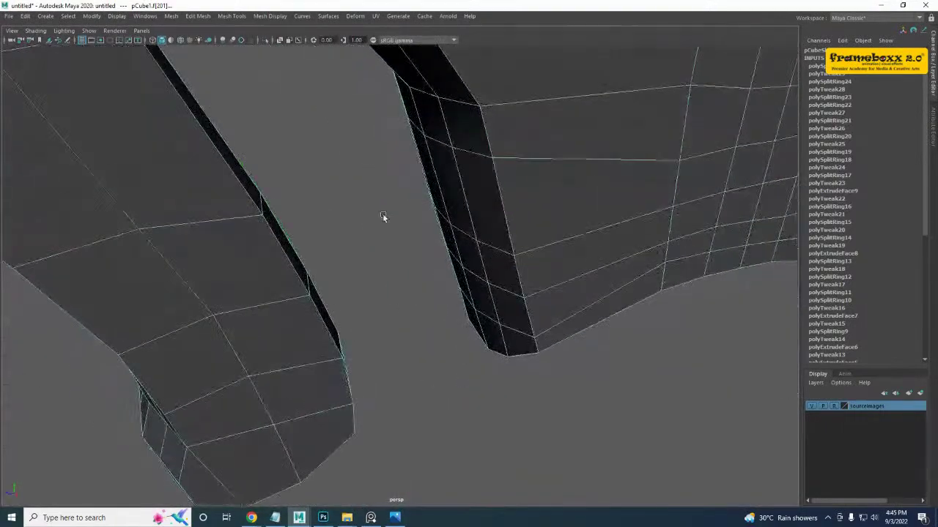
click(461, 194)
shift+right_drag(454, 186, 457, 328)
alt+drag(421, 299, 342, 233)
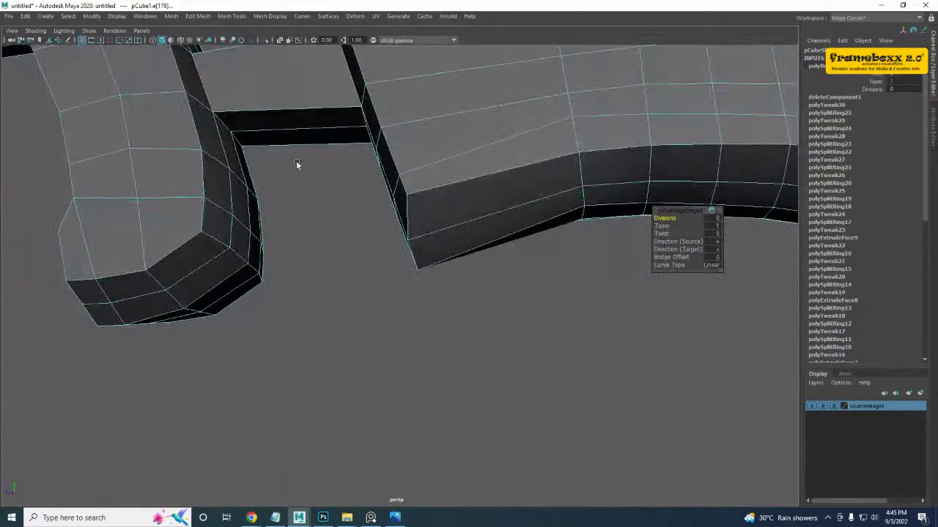
- Delete the two faces on the underside of the new bridge
click(279, 125)
shift+click(287, 136)
alt+drag(302, 150, 363, 189)
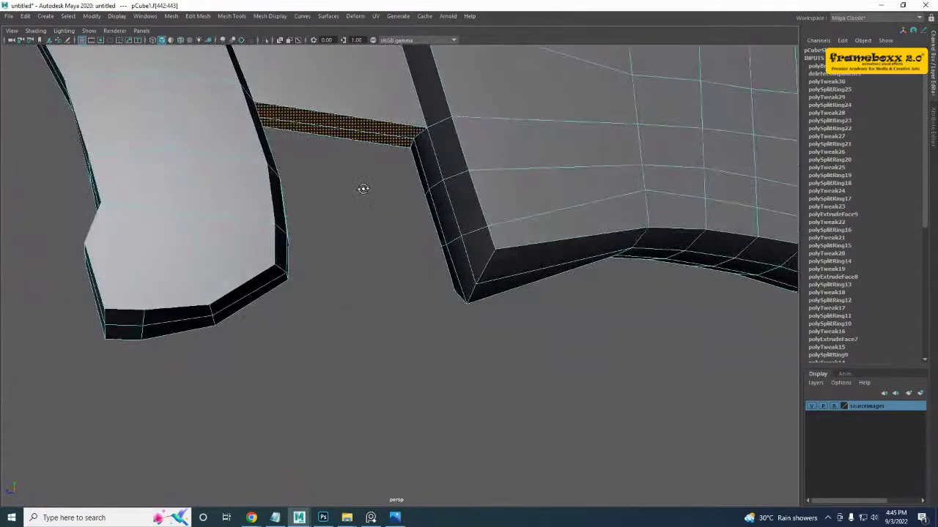
key(Delete)
- Bridge the next pair of grip faces below to the matching stock faces
alt+drag(301, 183, 230, 189)
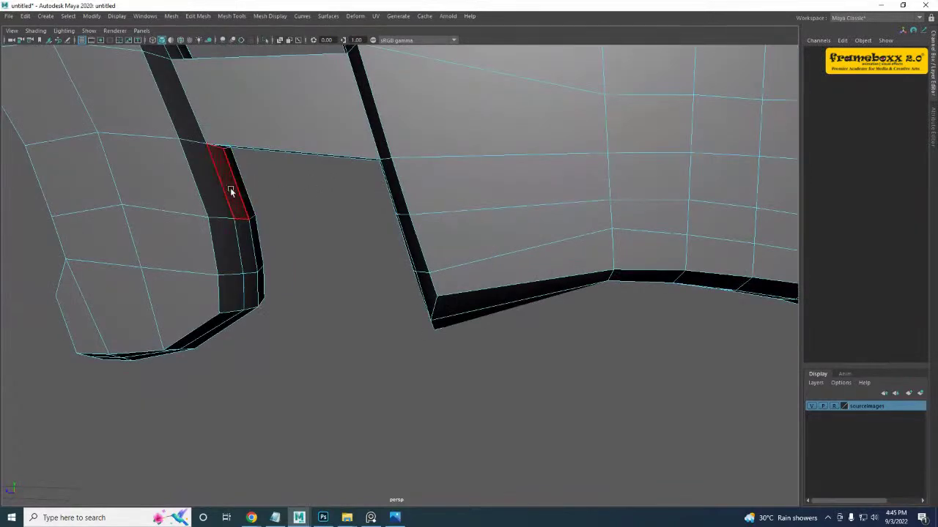
click(231, 190)
alt+drag(318, 211, 428, 197)
click(451, 194)
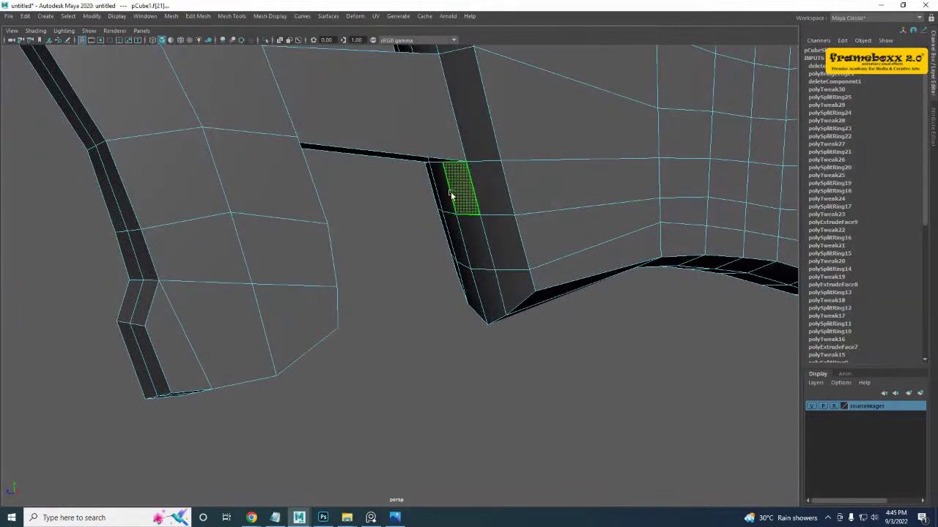
shift+right_drag(454, 190, 456, 331)
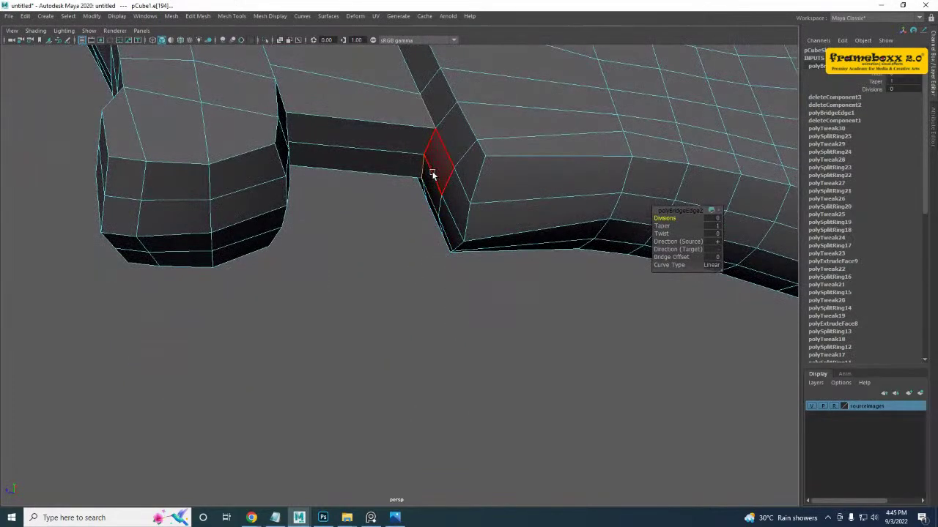
- Bridge the lowest pair of chosen stock faces to the matching grip faces beneath the second bridge
click(432, 175)
shift+click(426, 181)
alt+drag(413, 196, 334, 200)
shift+click(250, 191)
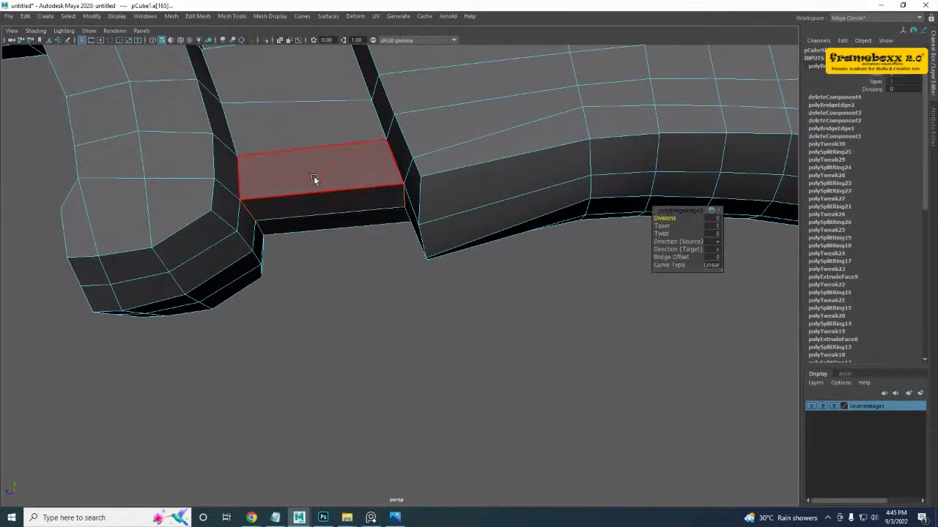
- Show the mesh in smooth preview and inspect the bridged area between grip and stock
alt+drag(313, 176, 317, 209)
key(3)
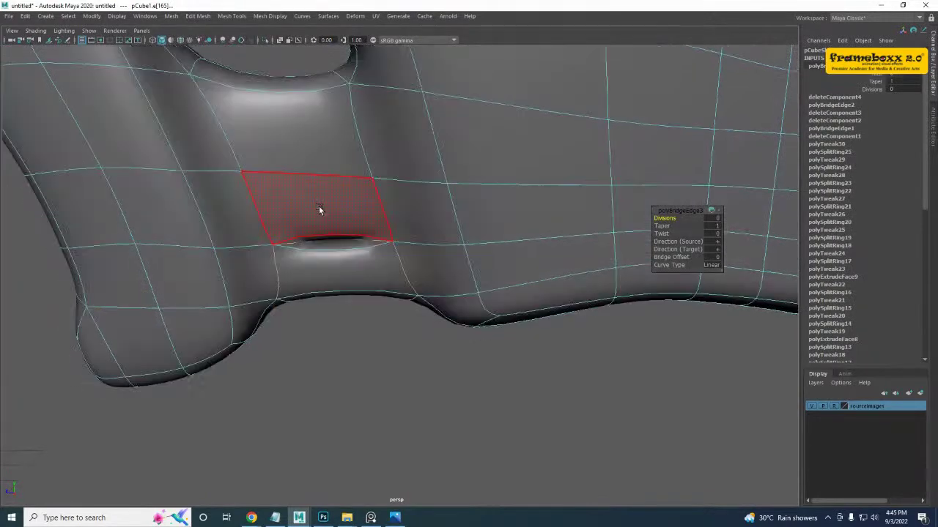
alt+drag(324, 242, 347, 277)
click(318, 249)
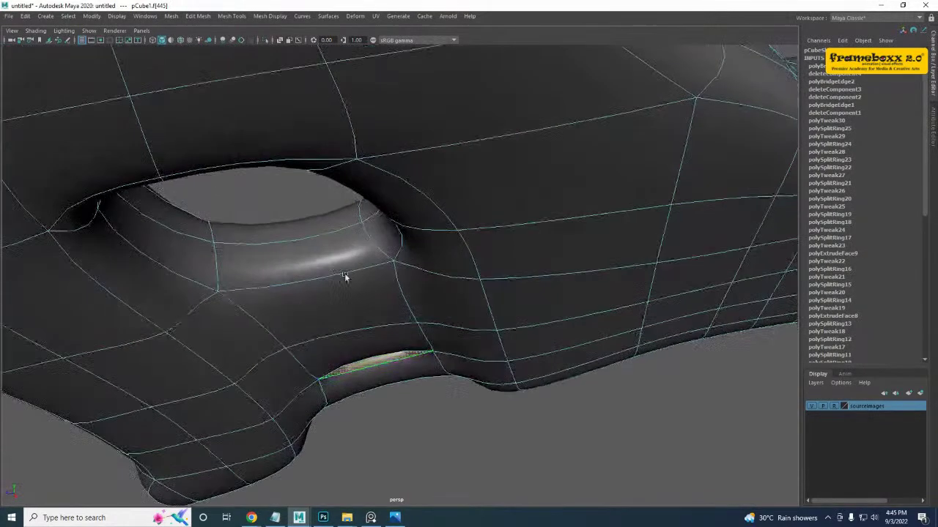
scroll(341, 301, down, 6)
alt+drag(339, 308, 407, 306)
alt+middle_drag(406, 306, 259, 206)
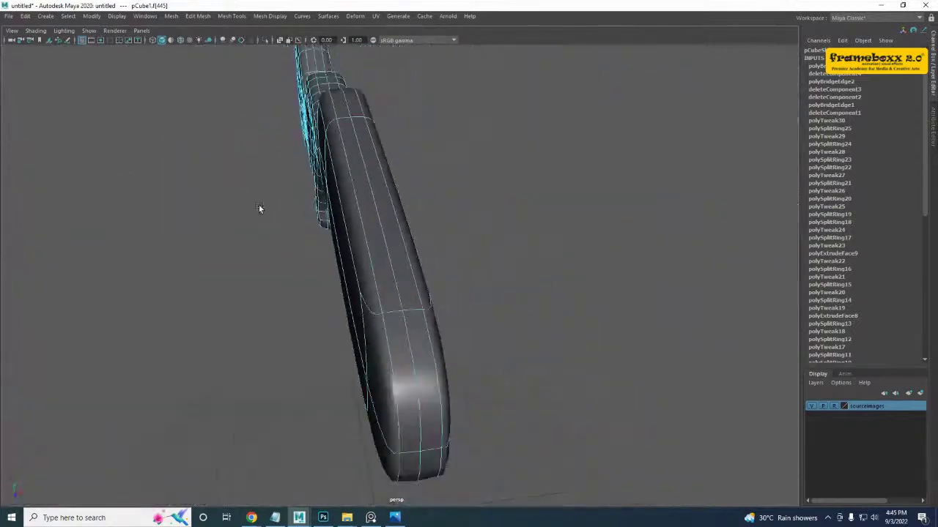
- Select the strip of faces running around the body's rim beside the centre line and delete it
scroll(366, 296, down, 3)
alt+drag(368, 300, 436, 246)
scroll(330, 219, up, 5)
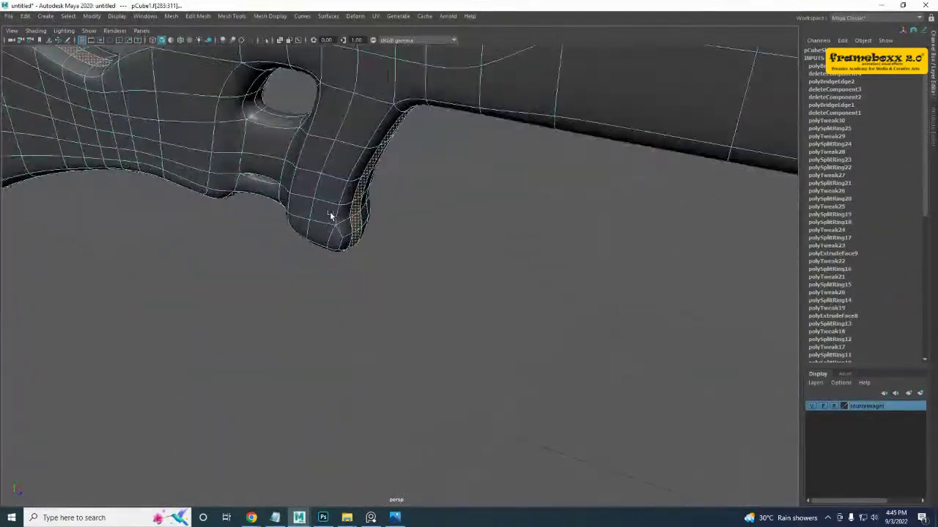
alt+middle_drag(330, 215, 359, 304)
mouse_move(359, 304)
alt+mouse_down()
mouse_move(355, 293)
mouse_move(314, 294)
mouse_move(357, 302)
alt+mouse_up()
scroll(366, 300, down, 5)
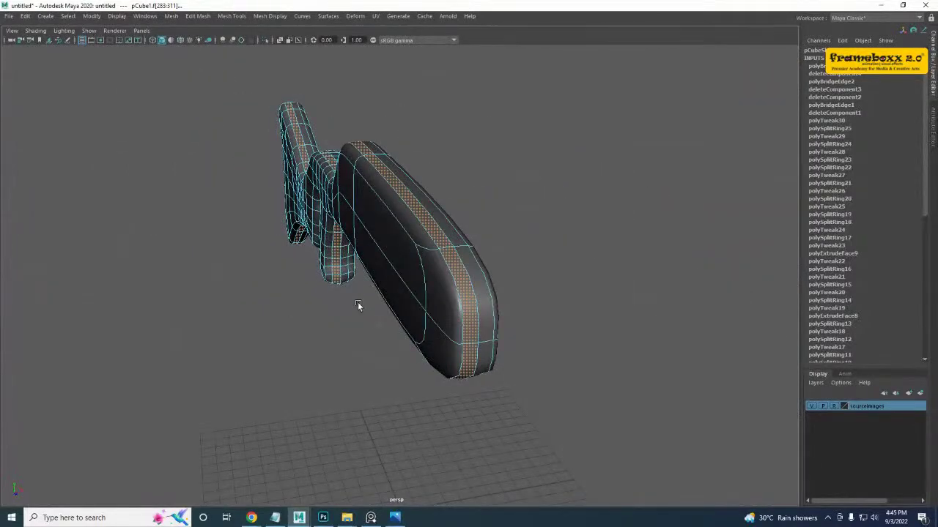
key(Delete)
- Find the remaining strip of rim faces that still joins the two halves and delete it
double_click(394, 246)
alt+drag(393, 248, 144, 268)
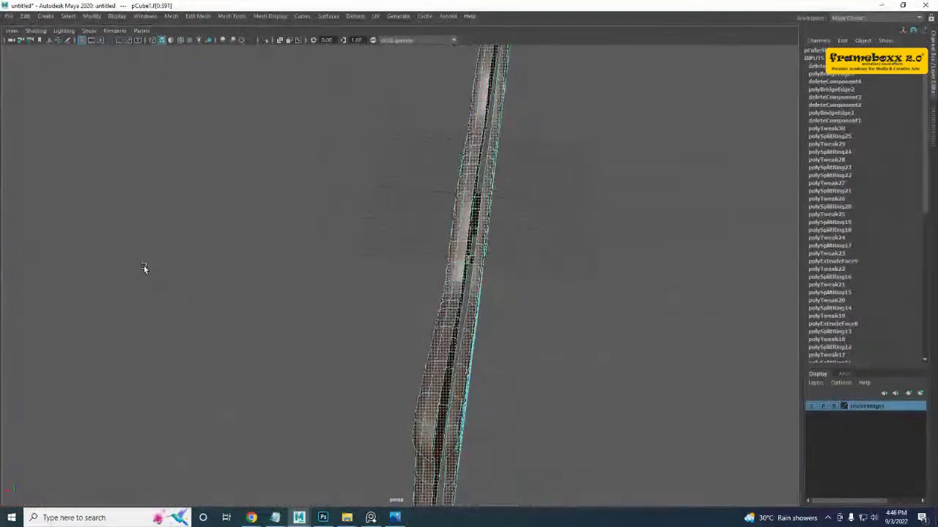
scroll(475, 224, up, 4)
alt+drag(475, 236, 450, 222)
click(457, 188)
shift+double_click(457, 163)
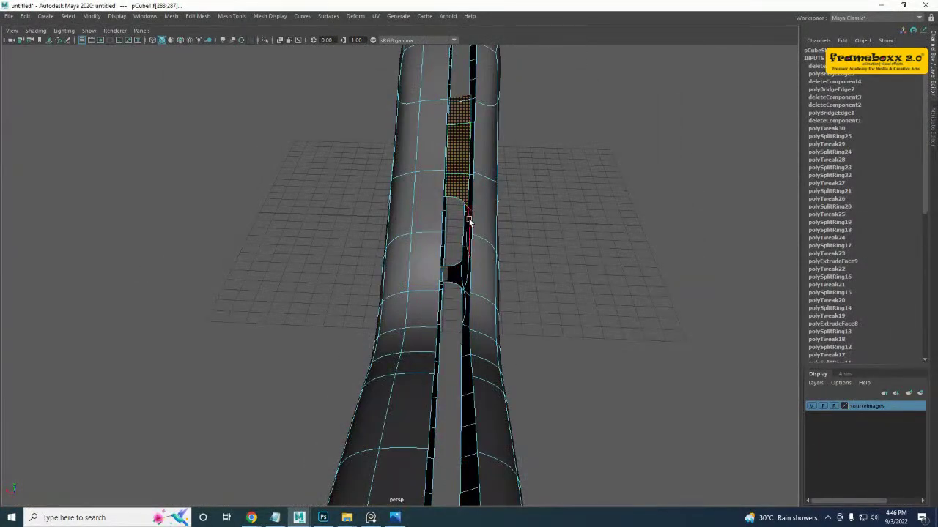
key(Delete)
- Delete the last faces connecting the halves at the gap, and delete one detached half of the body
mouse_move(452, 276)
mouse_down()
mouse_move(455, 291)
mouse_move(458, 282)
mouse_up()
key(Delete)
double_click(474, 264)
key(Delete)
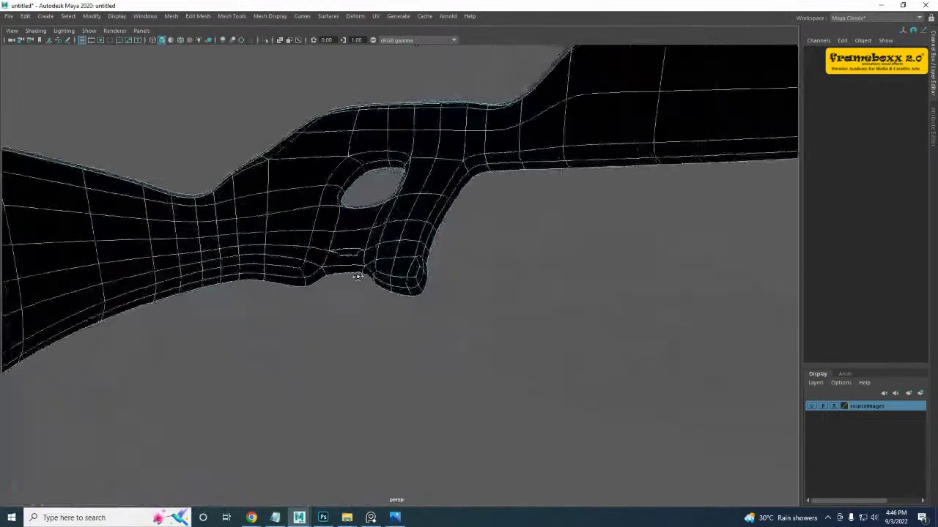
- Delete the leftover faces inside the small opening in the bridge between grip and stock
scroll(345, 216, up, 2)
alt+drag(345, 216, 394, 253)
click(342, 293)
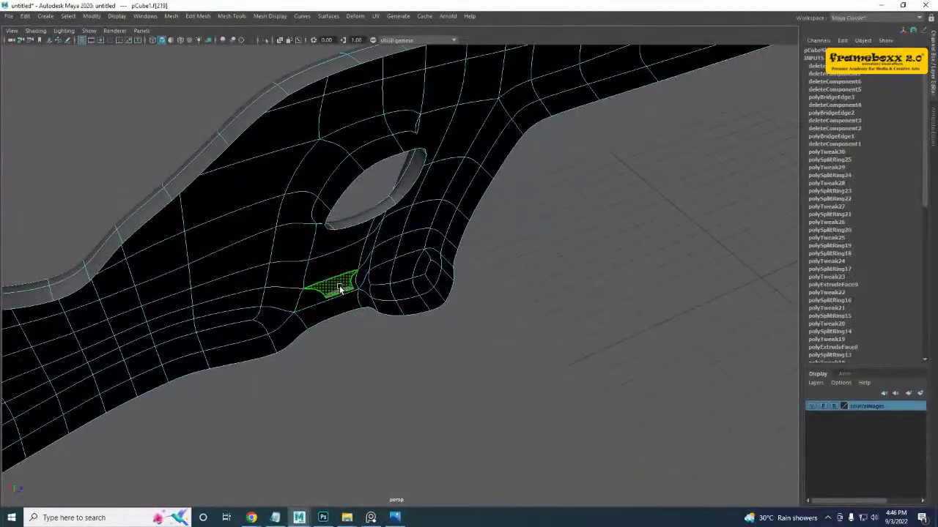
key(Delete)
click(341, 288)
key(Delete)
- Merge the overlapping vertices at both ends of the short seam in the bridge between grip and stock
scroll(345, 293, up, 3)
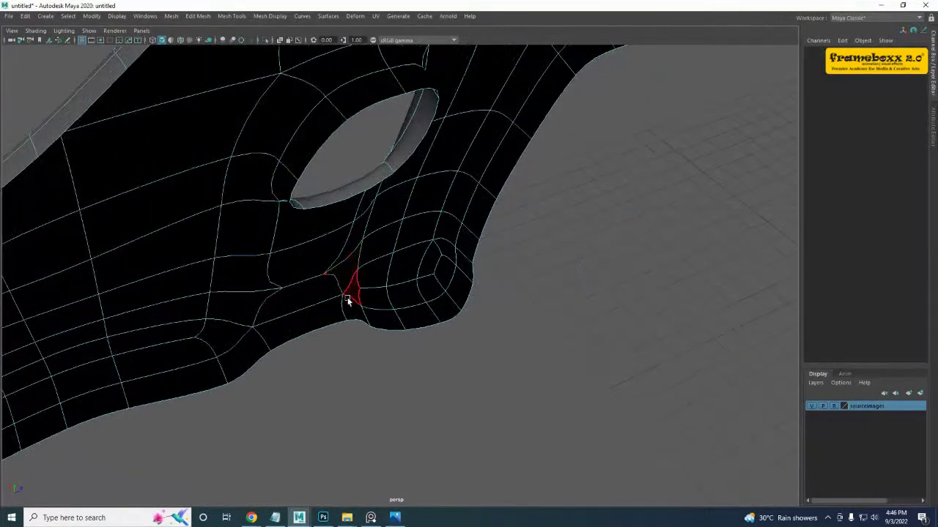
alt+drag(349, 301, 360, 247)
right_drag(360, 246, 256, 183)
scroll(326, 289, up, 3)
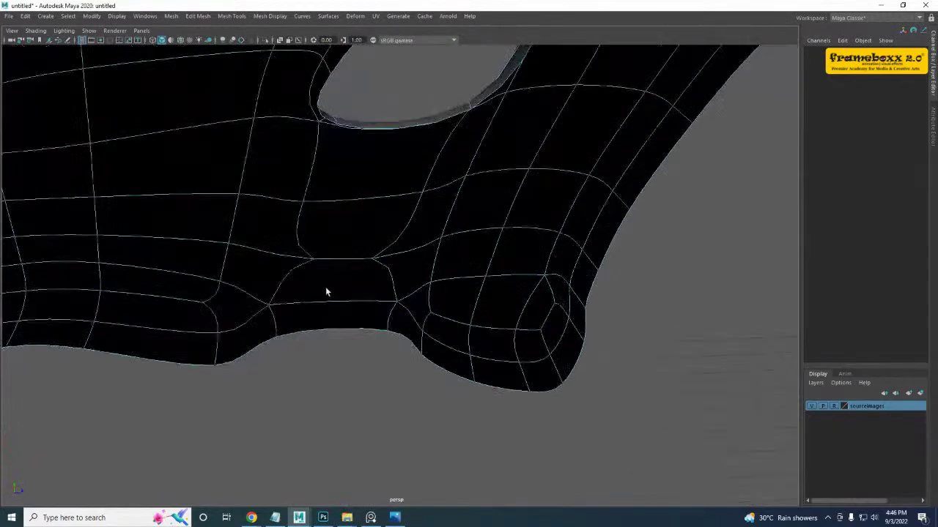
drag(293, 249, 339, 278)
shift+right_drag(344, 257, 359, 202)
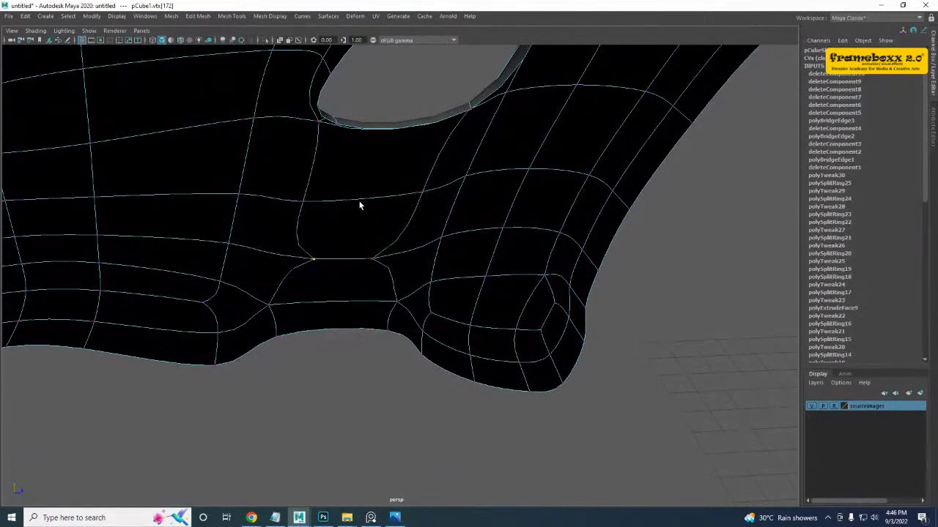
shift+right_drag(379, 268, 385, 158)
- Delete the two distorted faces in the lower part of the bridge, viewed from the mesh's outer side
alt+drag(333, 274, 193, 272)
scroll(352, 306, up, 1)
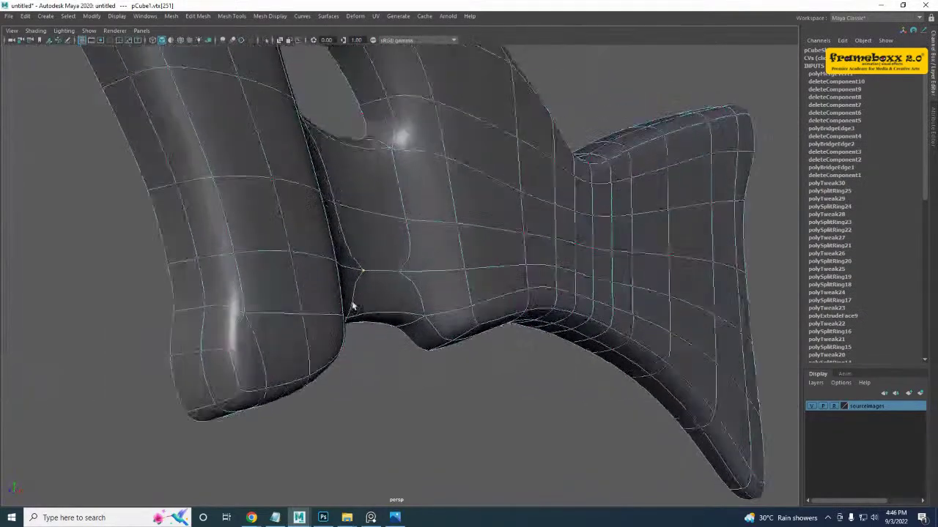
alt+drag(353, 307, 242, 306)
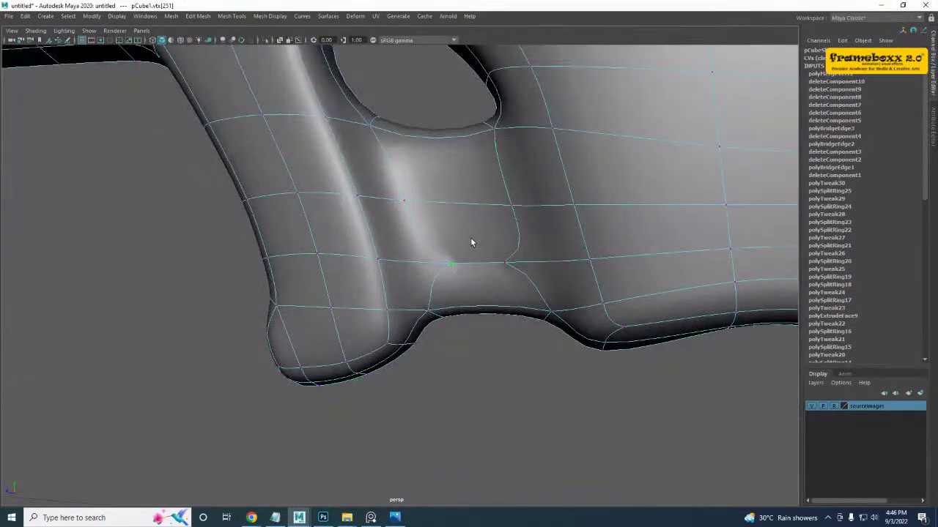
right_drag(471, 240, 469, 272)
click(470, 252)
key(Delete)
click(475, 269)
key(Delete)
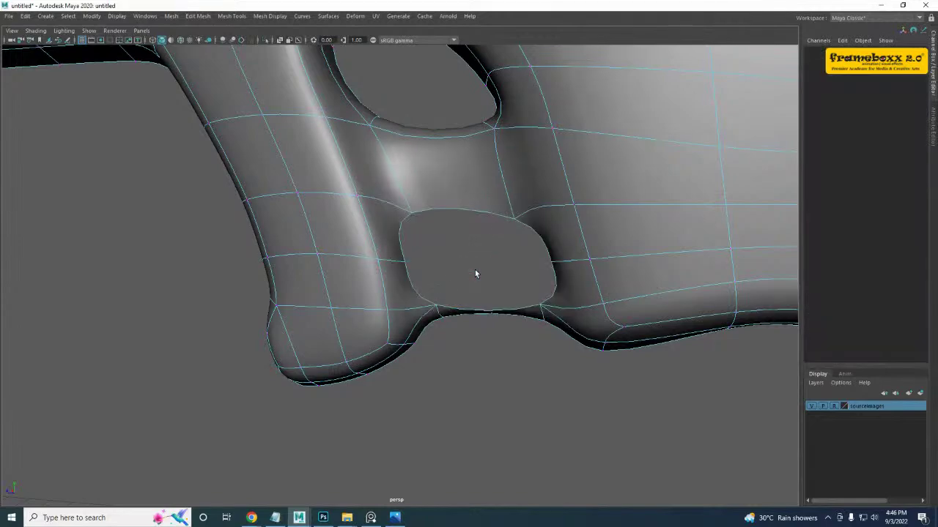
- Select the border edges of the new opening in the bridge and close it with Fill Hole
right_drag(403, 262, 411, 227)
double_click(410, 230)
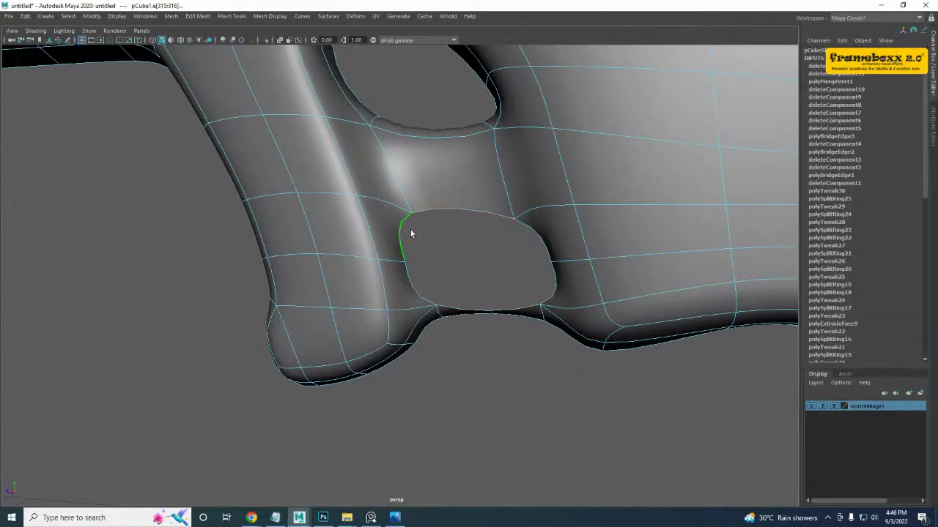
alt+drag(411, 234, 397, 202)
shift+right_drag(460, 200, 463, 334)
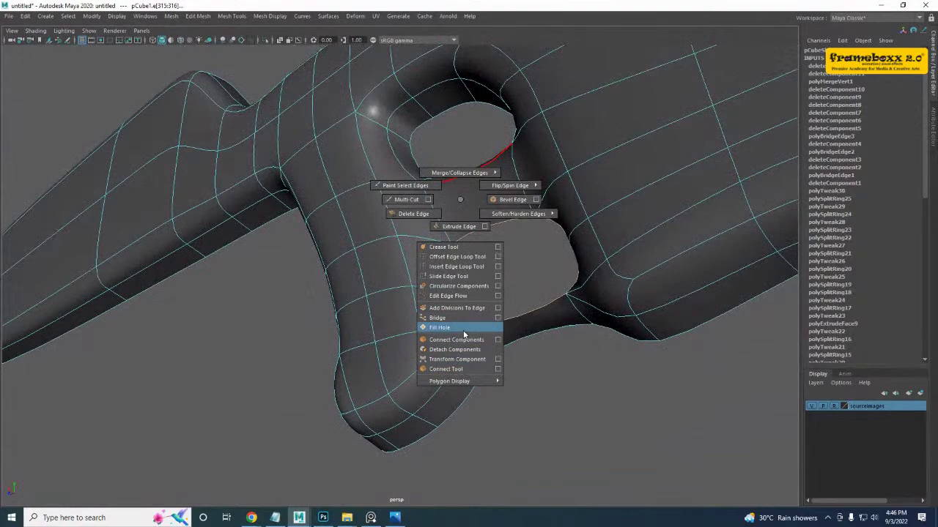
shift+right_drag(464, 334, 463, 334)
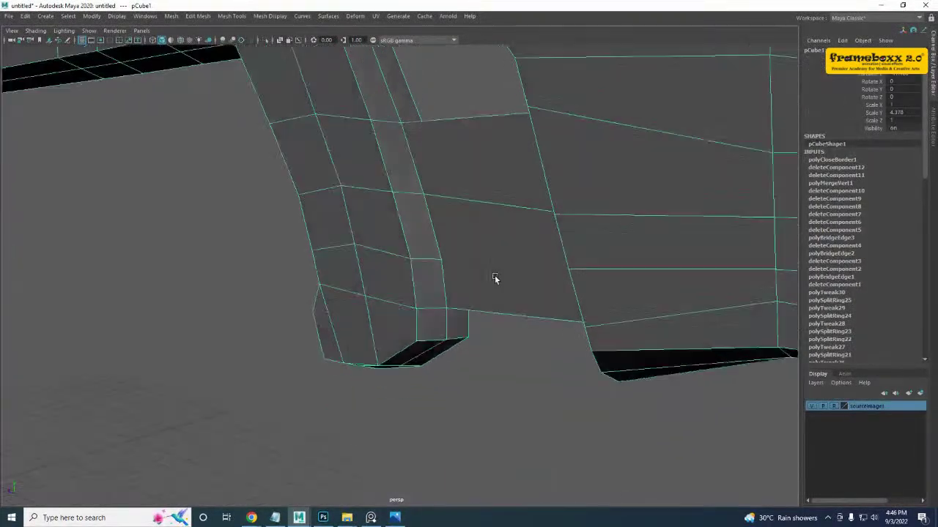
- Turn off smooth preview and split the filled bridge face with Multi-Cut, joining the grip-side vertex to its stock-side counterpart
mouse_move(496, 279)
alt+mouse_down()
mouse_move(497, 220)
mouse_move(459, 273)
mouse_move(486, 304)
mouse_move(485, 262)
mouse_move(473, 320)
mouse_move(447, 349)
mouse_move(443, 293)
mouse_move(506, 305)
mouse_move(535, 271)
mouse_move(494, 280)
alt+mouse_up()
scroll(463, 289, up, 2)
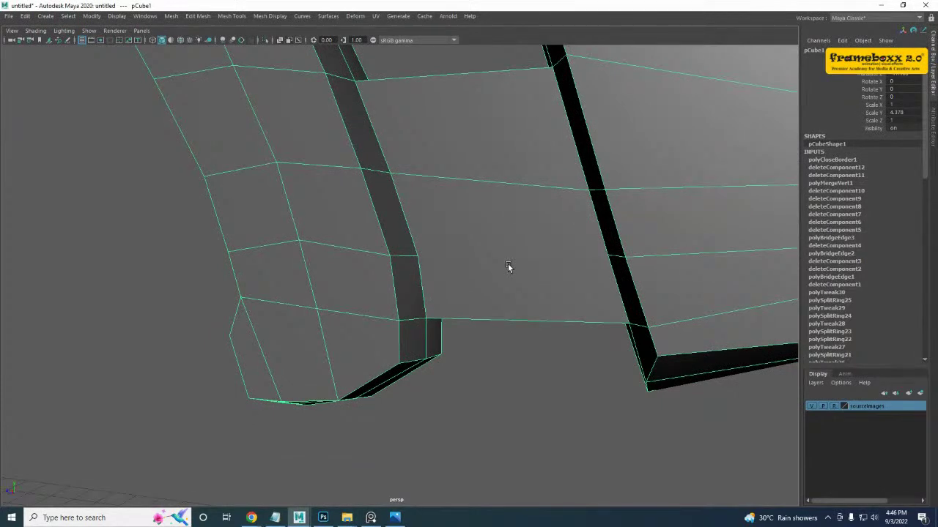
alt+middle_drag(512, 261, 481, 258)
shift+right_click(450, 211)
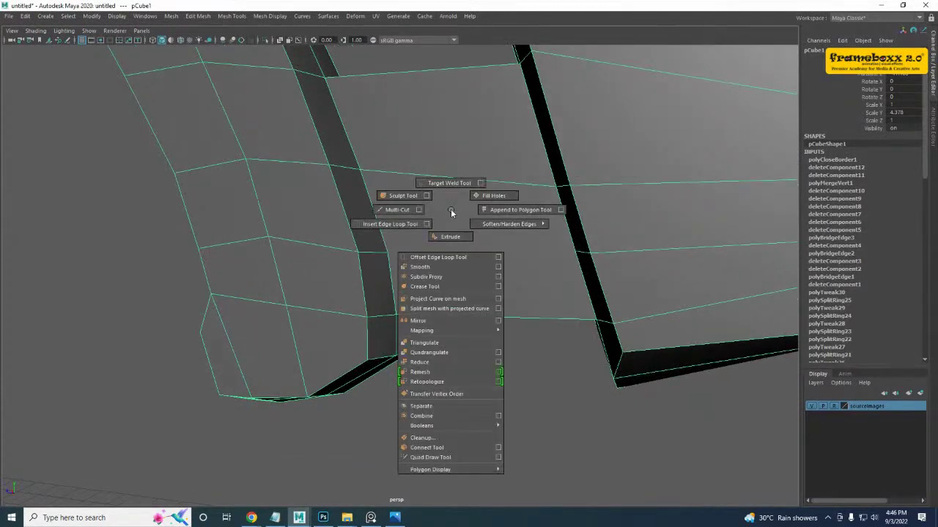
shift+right_drag(450, 210, 402, 214)
click(399, 212)
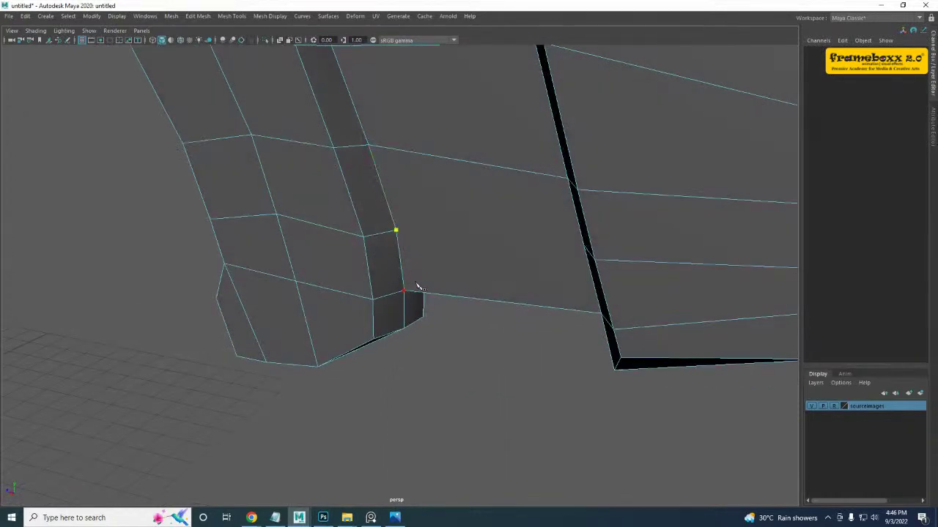
alt+drag(417, 284, 457, 257)
right_click(442, 204)
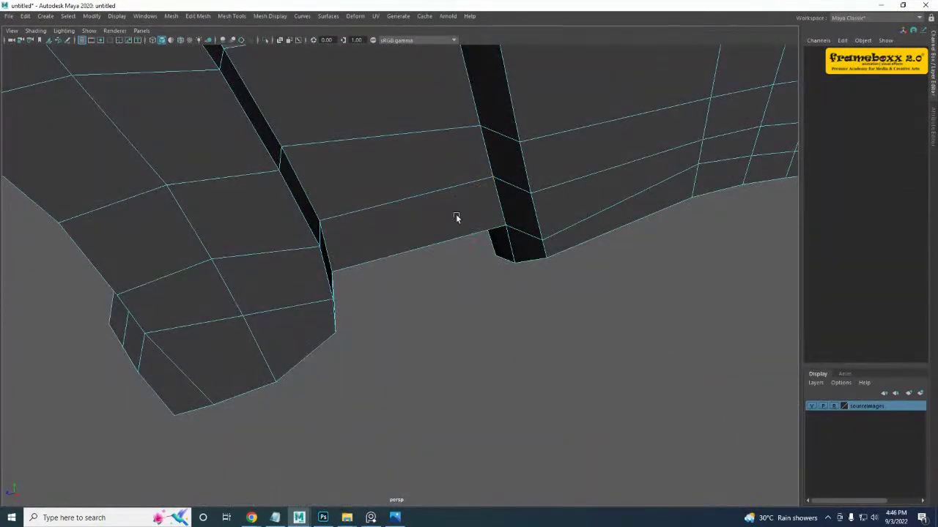
alt+drag(455, 218, 427, 341)
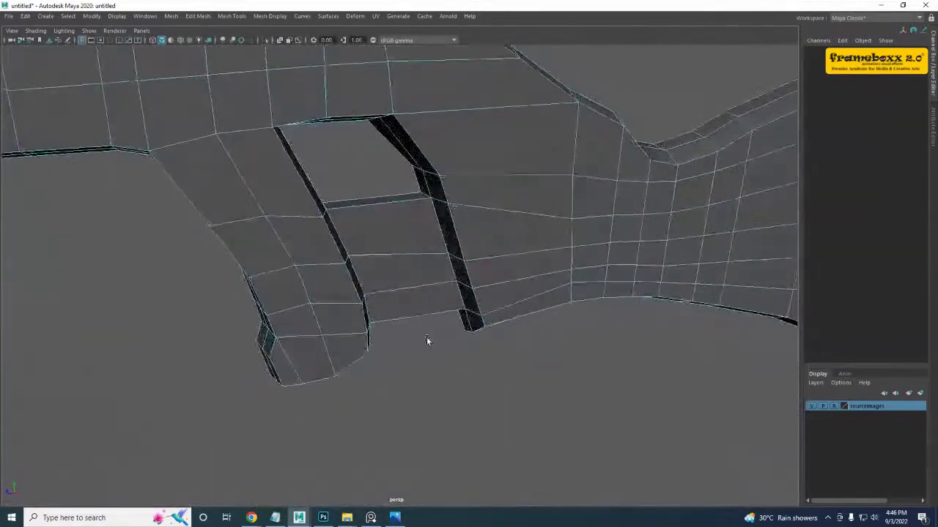
- In the side view, split the bridge's edge ring to add an edge loop down its middle between grip and stock
key(space)
key(space)
scroll(454, 386, up, 2)
alt+middle_drag(314, 323, 345, 364)
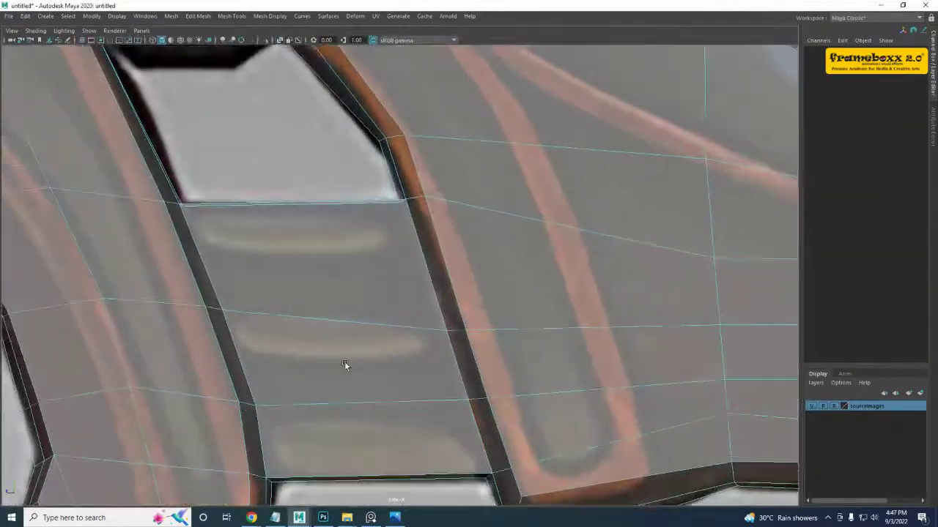
alt+middle_drag(221, 228, 266, 256)
alt+middle_drag(359, 306, 294, 225)
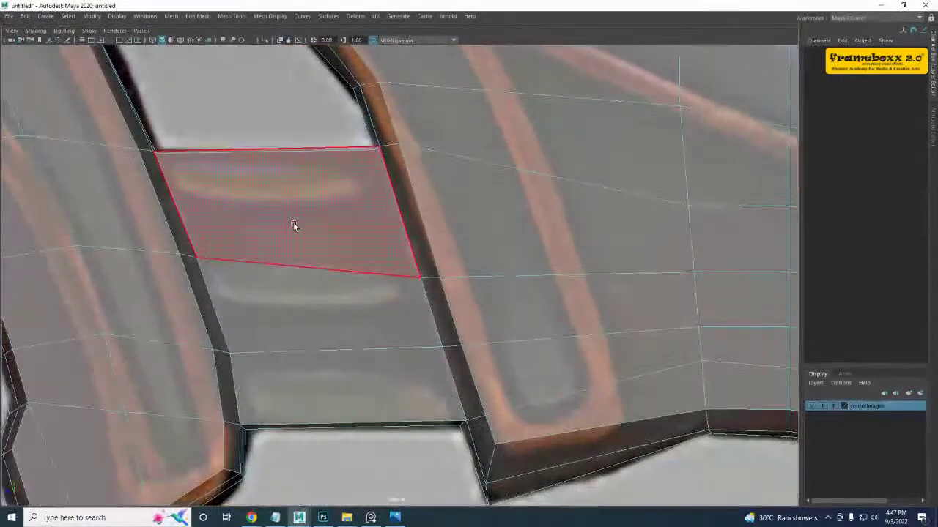
right_drag(294, 225, 260, 87)
click(277, 151)
ctrl+right_drag(295, 130, 337, 167)
- Adjust the new loop's end vertices on the bridge's upper and lower borders to follow the reference outline
alt+middle_drag(302, 167, 315, 184)
right_drag(315, 184, 250, 176)
drag(232, 122, 286, 180)
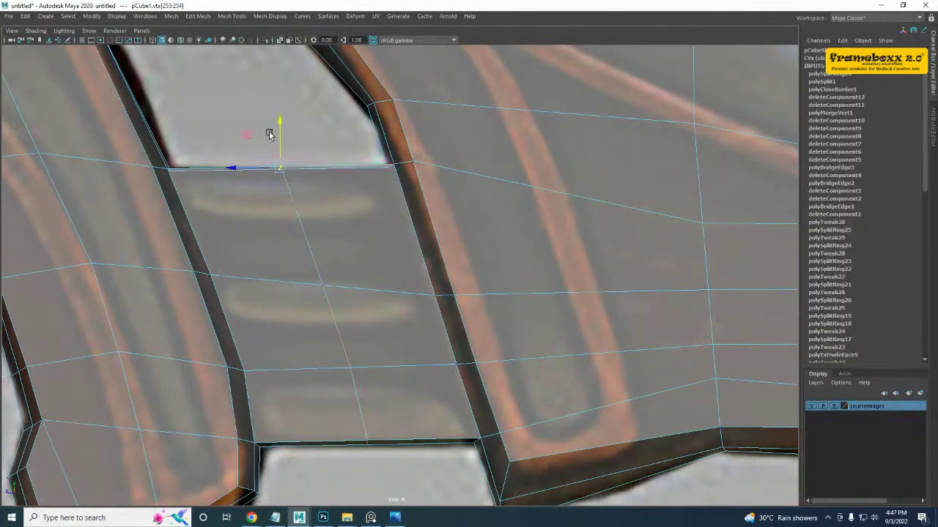
click(278, 145)
key(ctrl+z)
drag(279, 133, 279, 137)
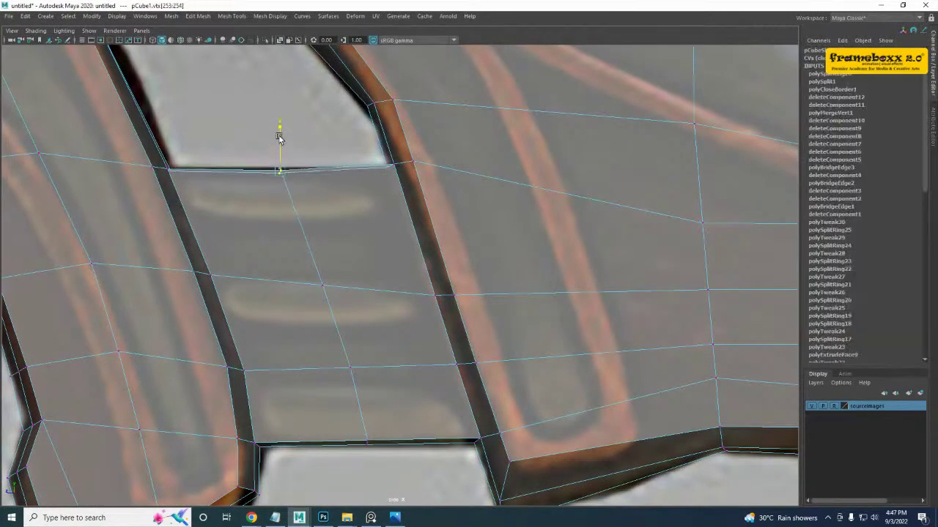
alt+middle_drag(358, 413, 318, 358)
drag(301, 358, 365, 432)
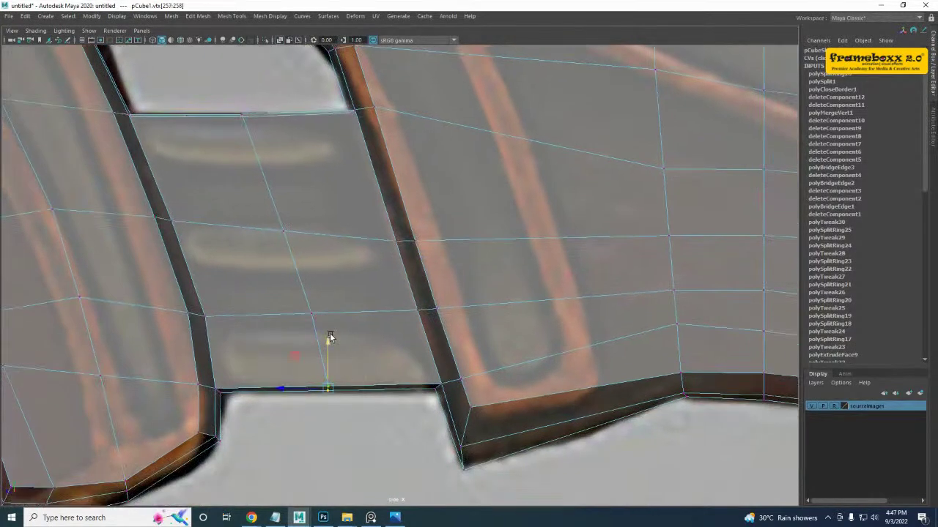
- Reposition the vertices along the bridge's two inner rows, at the middle and stock side, to even out the spacing
alt+middle_drag(334, 210, 334, 279)
drag(408, 311, 396, 299)
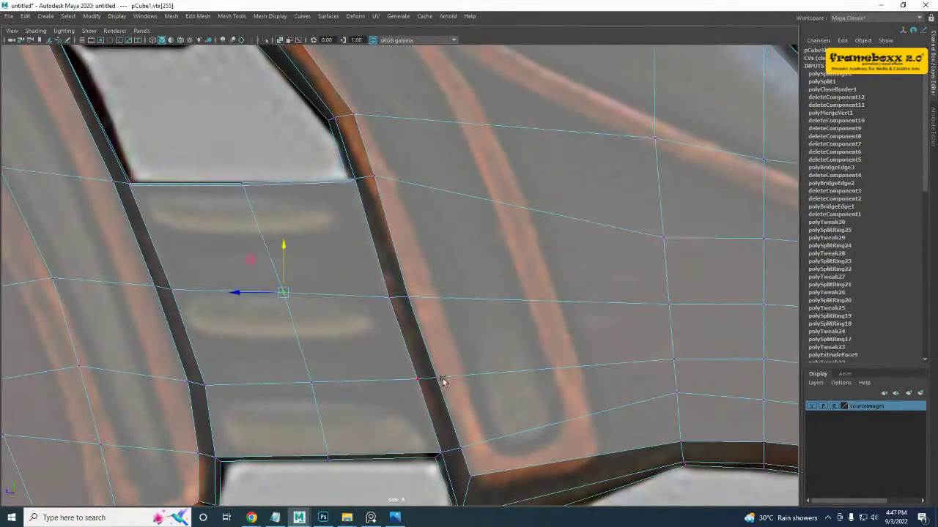
drag(363, 298, 369, 299)
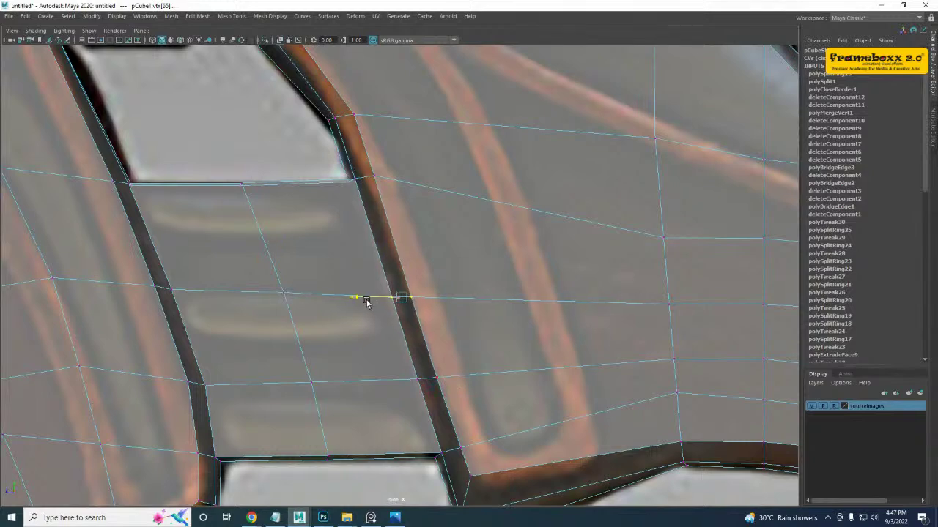
drag(427, 338, 427, 343)
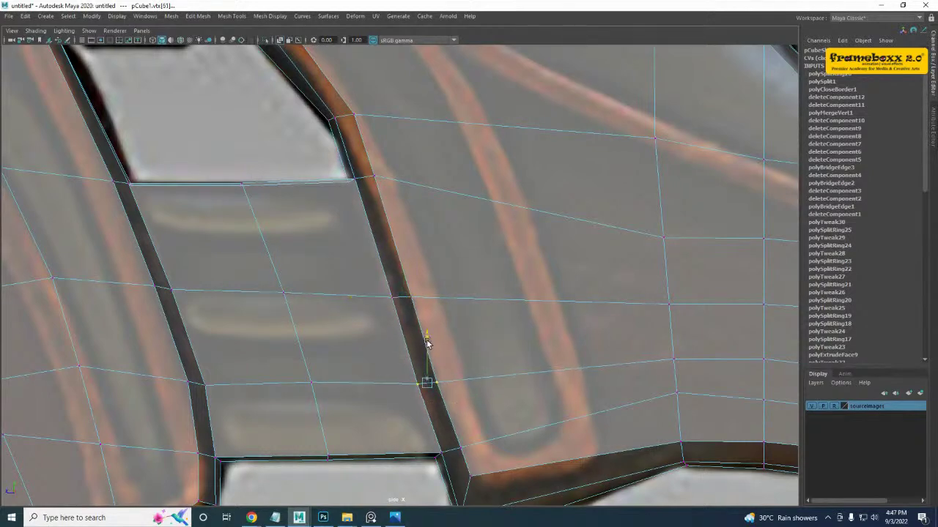
alt+middle_drag(339, 366, 353, 367)
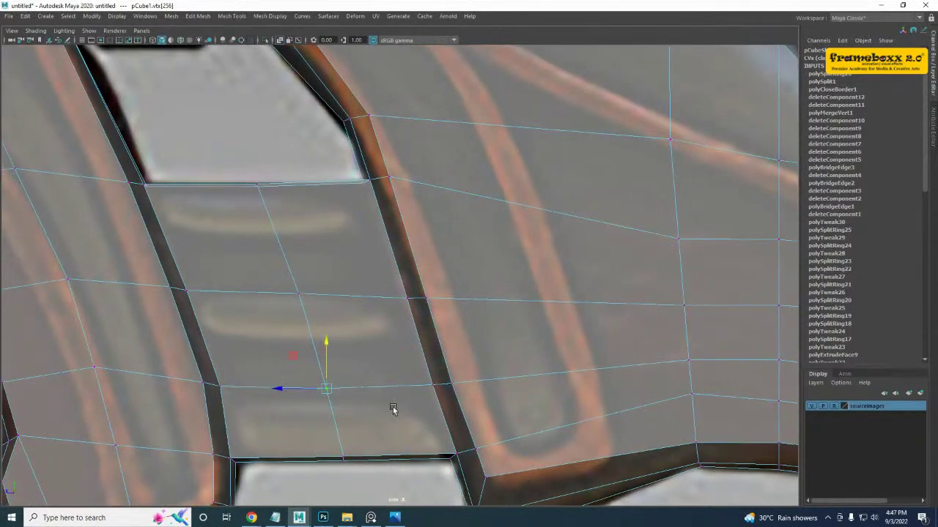
- Examine the reworked bridge against the reference, and check the half body's thickness and open side in perspective
scroll(394, 409, down, 3)
alt+middle_drag(393, 409, 408, 425)
scroll(347, 282, down, 2)
scroll(301, 209, up, 1)
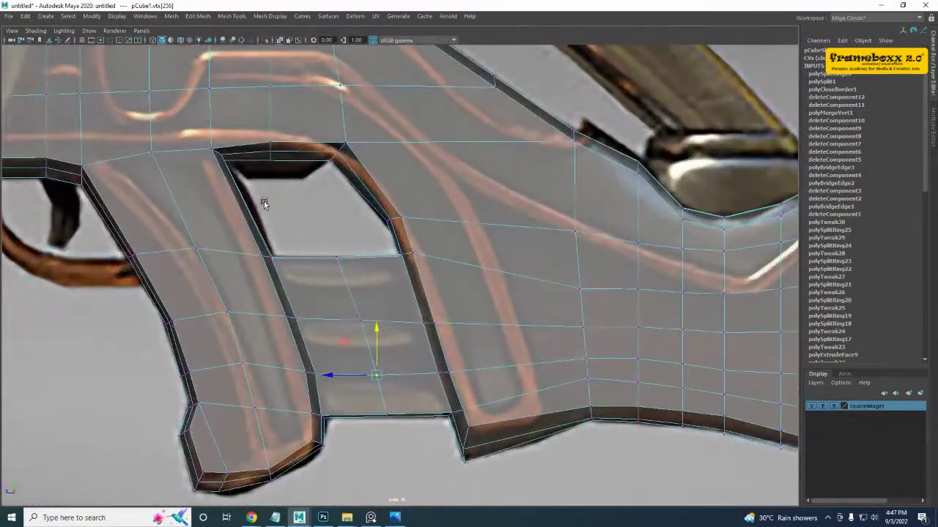
alt+middle_drag(269, 197, 448, 259)
alt+middle_drag(266, 352, 321, 342)
key(space)
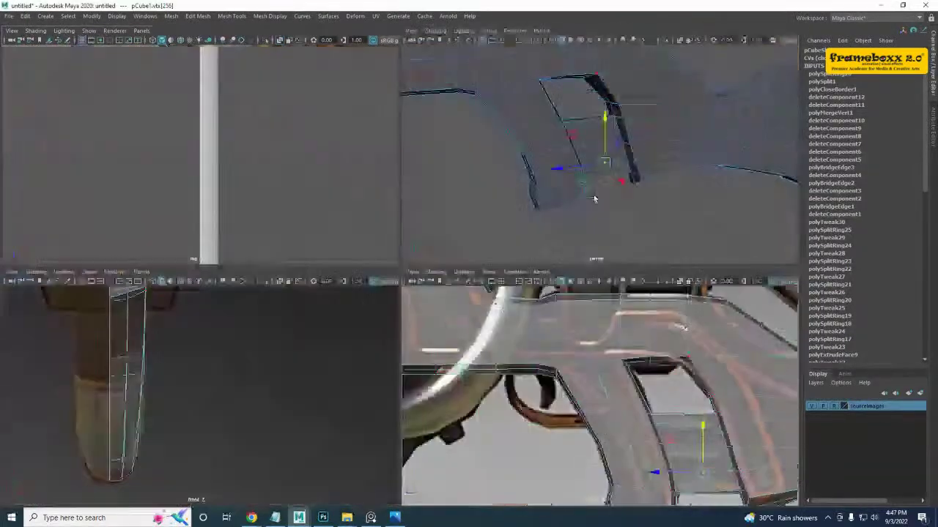
key(space)
alt+drag(517, 203, 410, 217)
right_drag(410, 217, 525, 117)
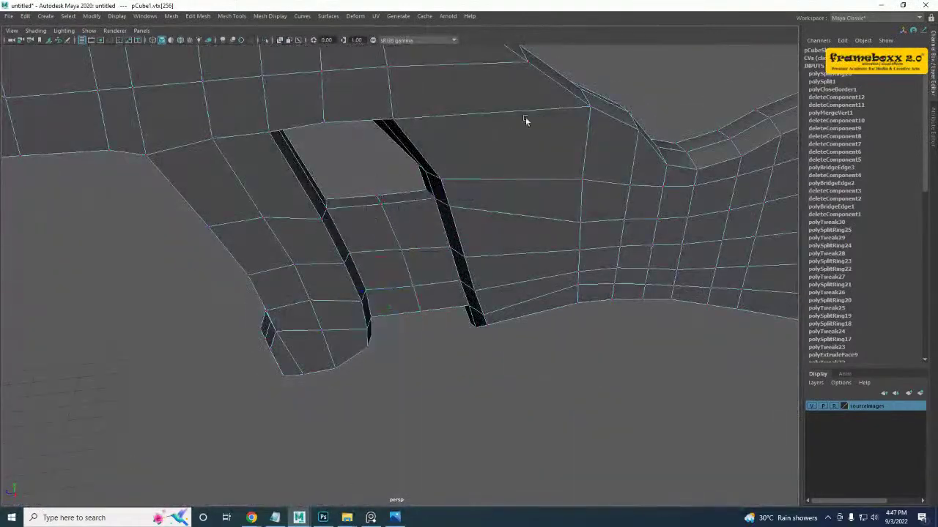
scroll(375, 253, down, 6)
alt+drag(406, 283, 490, 280)
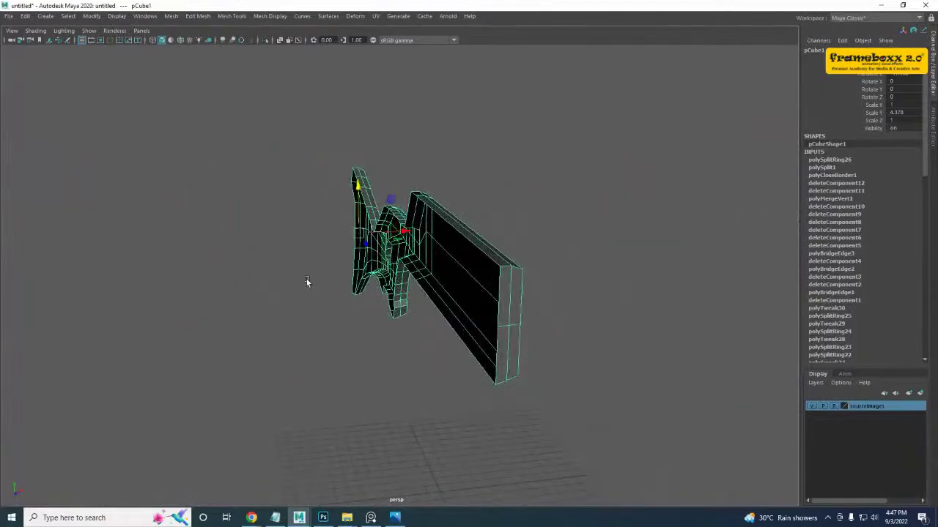
alt+drag(363, 271, 349, 273)
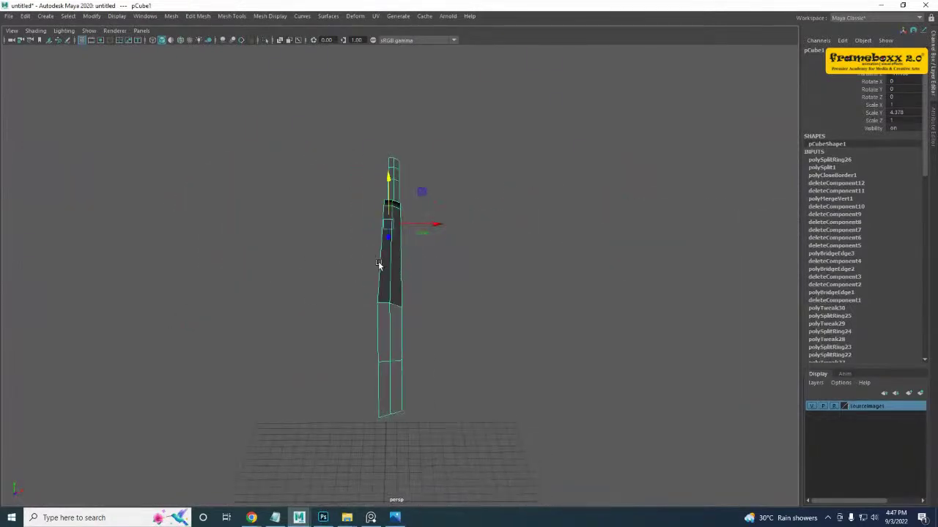
alt+drag(420, 359, 347, 329)
- Select the lengthwise edges along the body's lower rim, extending the selection to the whole loop
right_click(330, 249)
right_drag(329, 250, 329, 219)
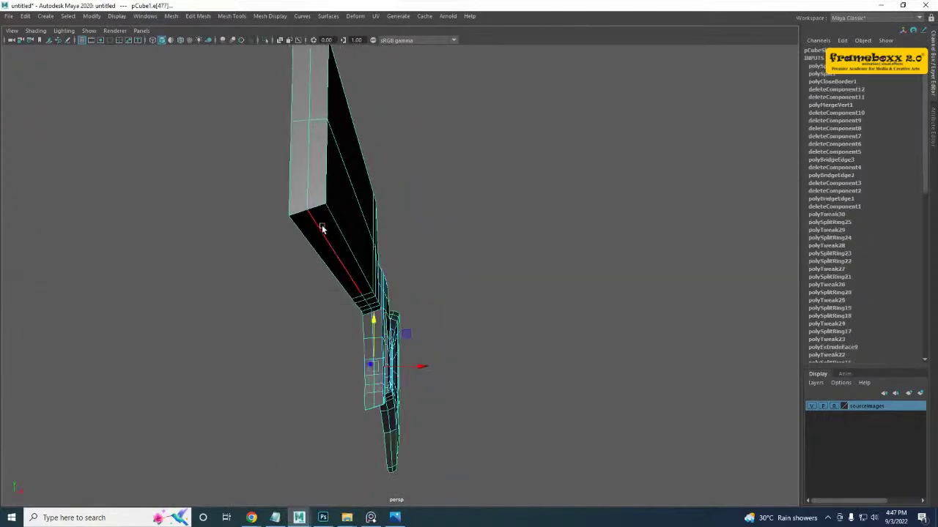
alt+drag(323, 228, 308, 272)
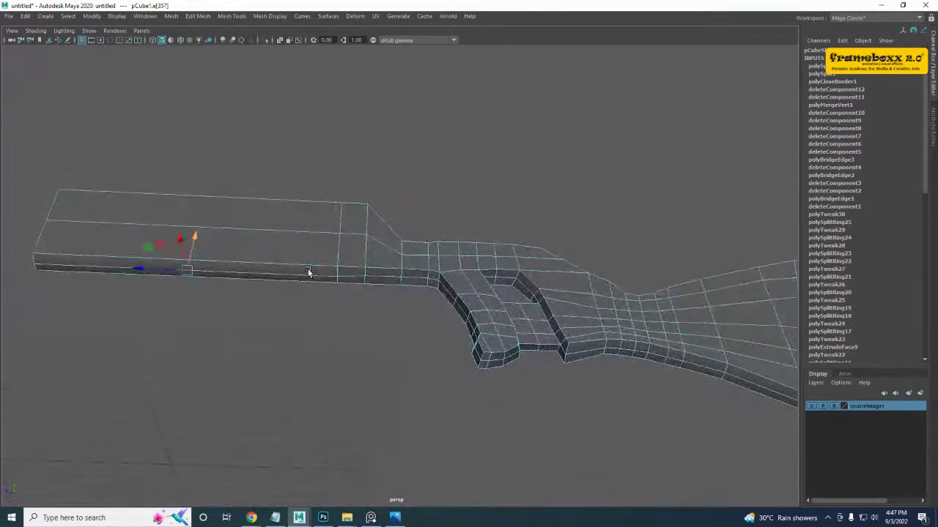
shift+double_click(432, 280)
alt+drag(326, 304, 380, 304)
alt+drag(331, 321, 309, 298)
- Select the half body as an object and reset the Duplicate Special options to their defaults
right_drag(327, 249, 373, 233)
alt+drag(329, 243, 397, 250)
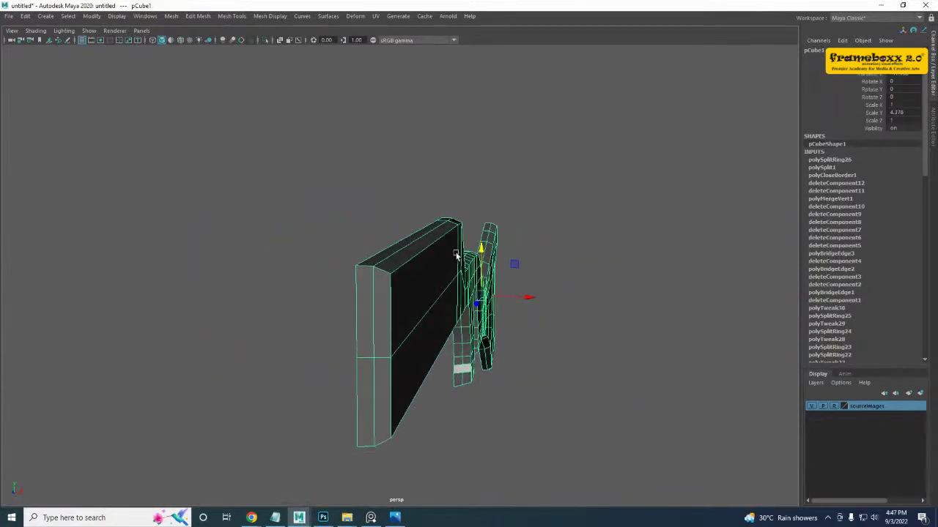
click(26, 16)
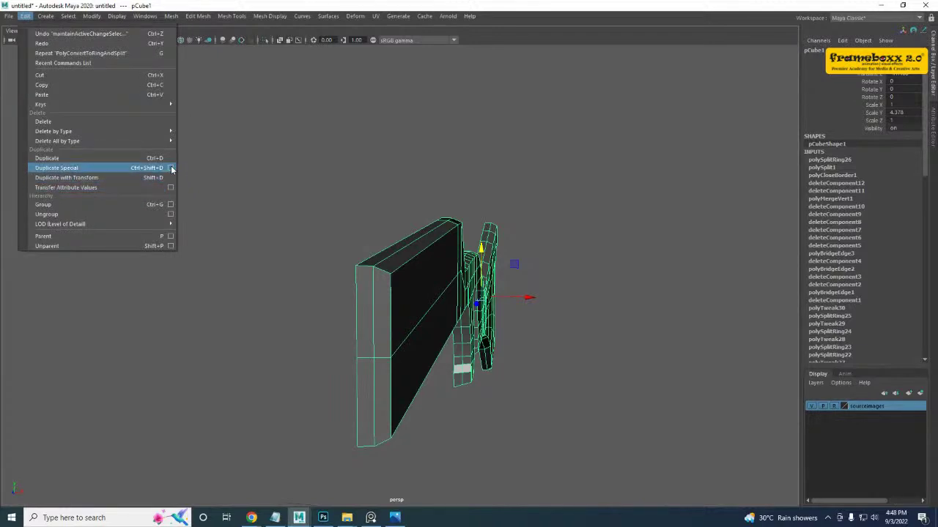
click(171, 169)
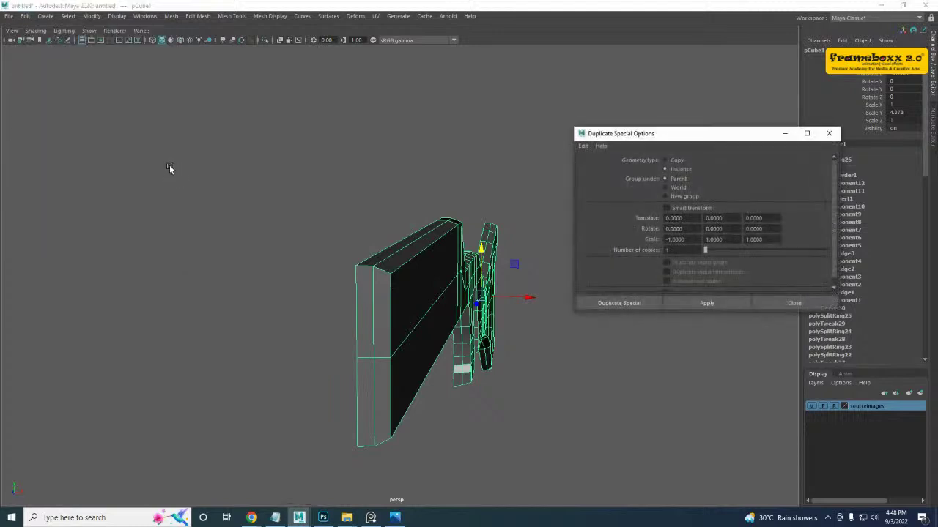
drag(674, 136, 522, 133)
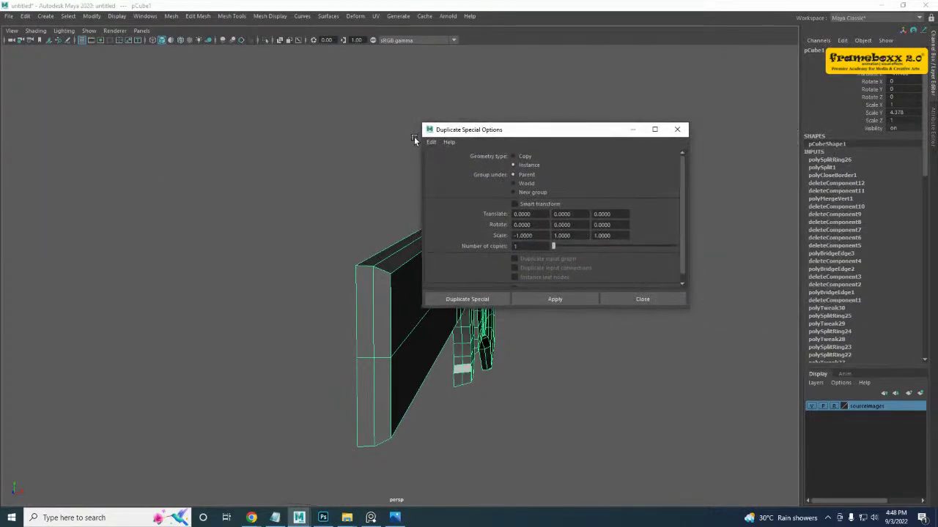
click(434, 142)
click(442, 161)
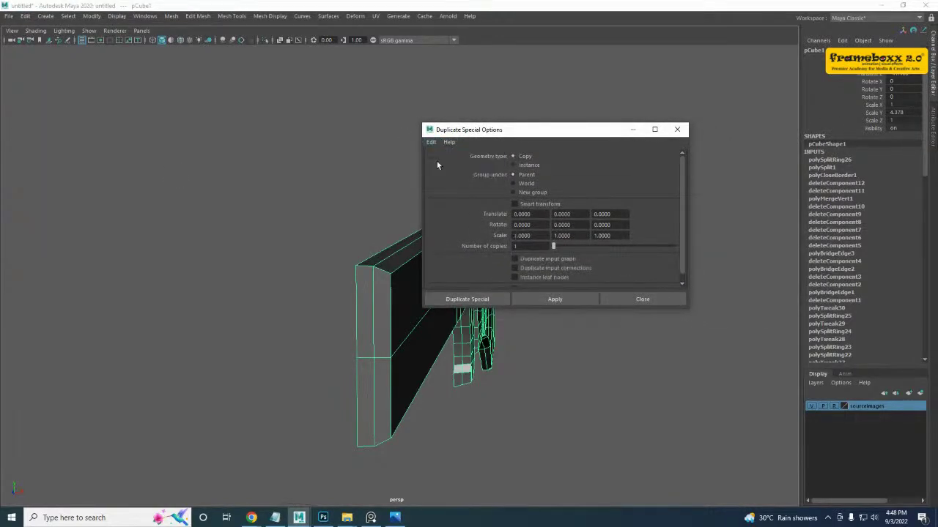
click(432, 142)
click(440, 160)
- Set the duplicate's X scale to -1 and create a mirrored copy of the half body
alt+drag(315, 184, 266, 289)
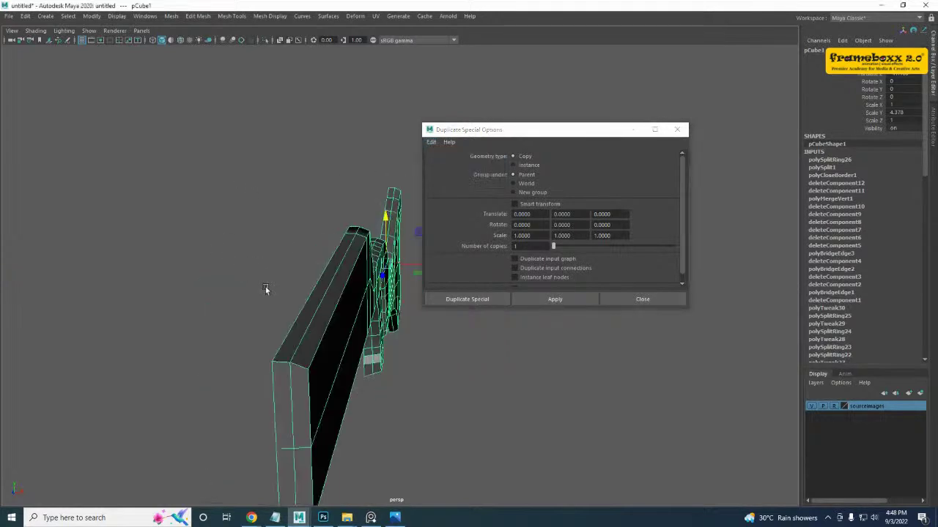
alt+middle_drag(266, 289, 247, 237)
alt+drag(248, 237, 274, 235)
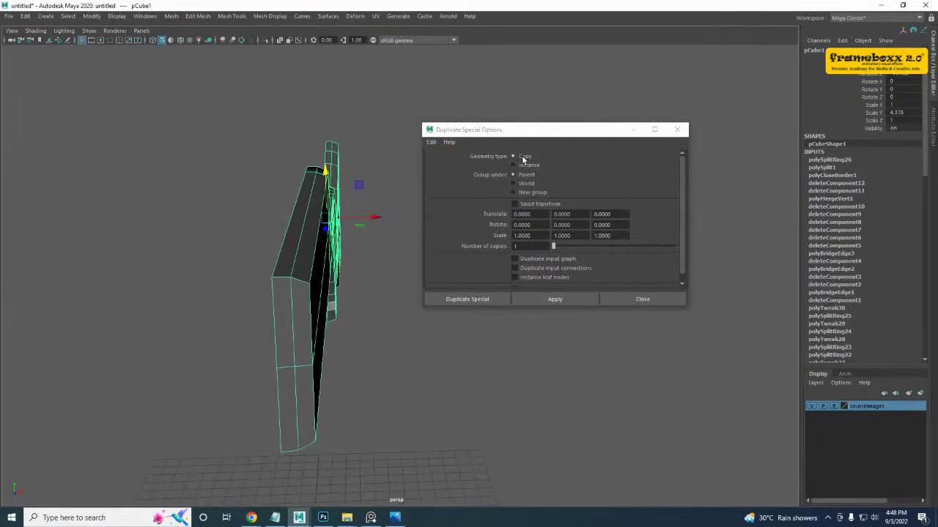
click(515, 235)
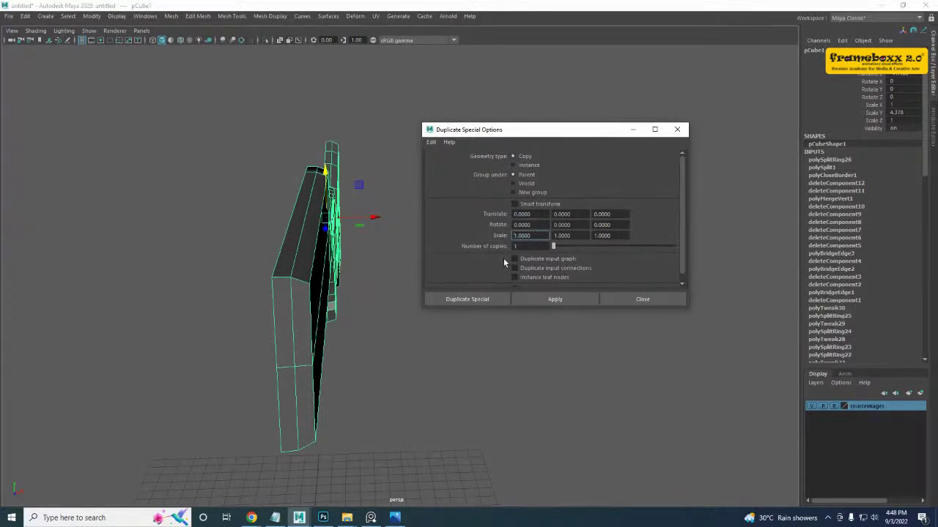
text(-)
click(549, 299)
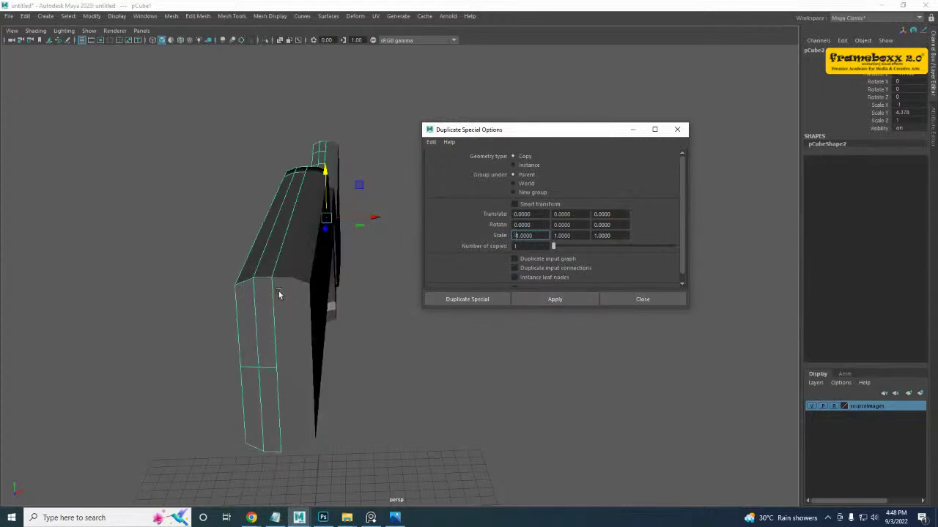
- Try moving the front upper corner vertex of the original half to test whether the copy follows
alt+drag(279, 290, 173, 301)
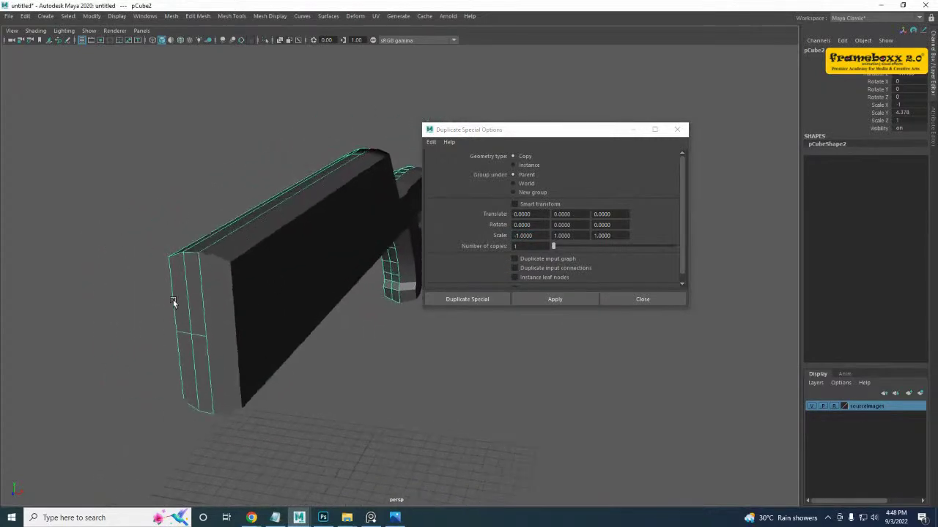
click(224, 269)
right_drag(223, 270, 174, 244)
click(230, 262)
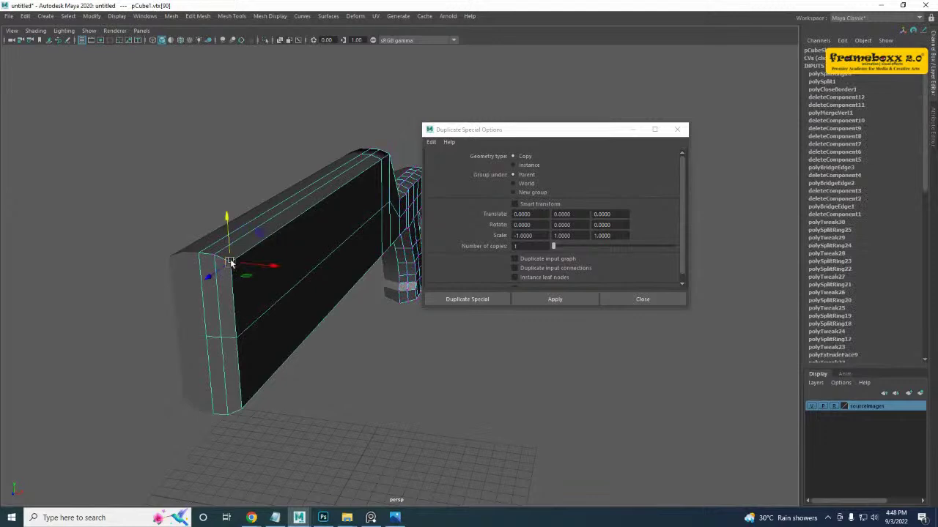
mouse_move(229, 235)
mouse_down()
mouse_move(230, 255)
mouse_move(226, 167)
mouse_move(220, 232)
mouse_up()
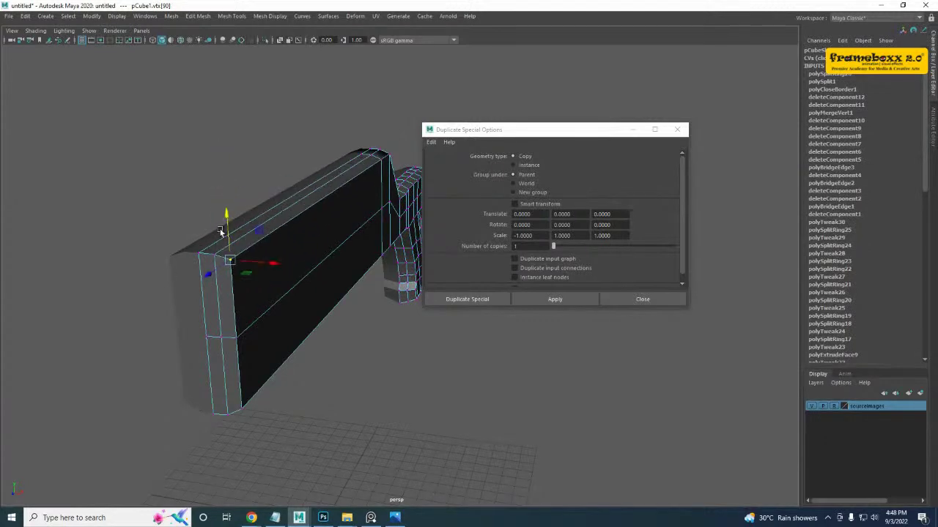
right_drag(230, 252, 258, 233)
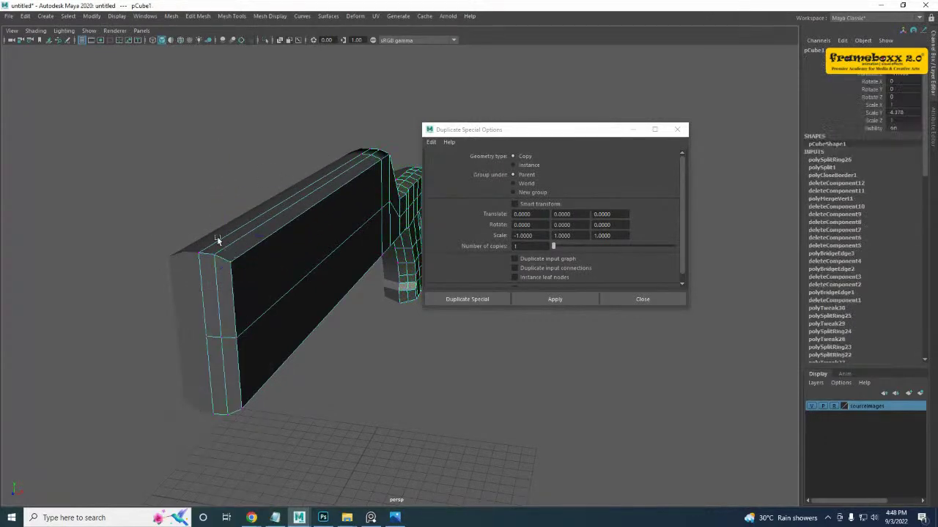
- Delete the mirrored copy and duplicate the half body again as an Instance with X scale -1
click(184, 274)
key(Delete)
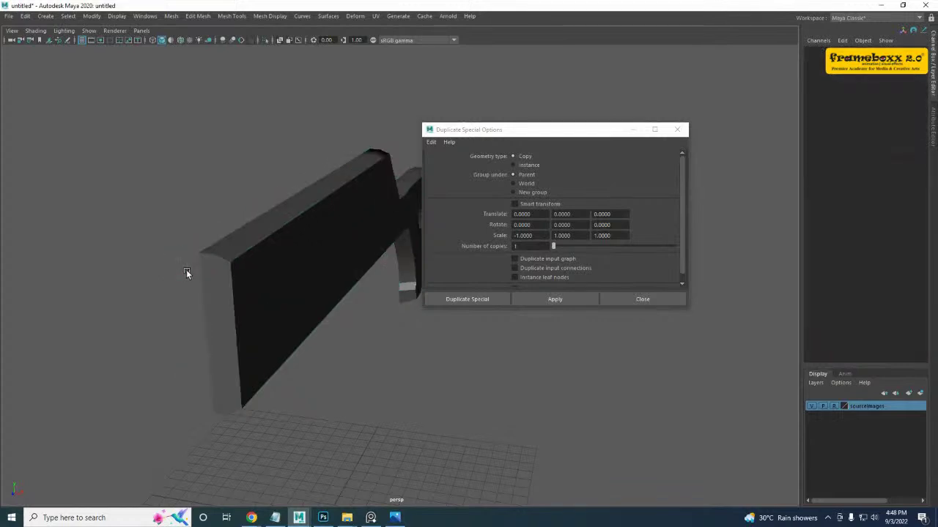
click(233, 262)
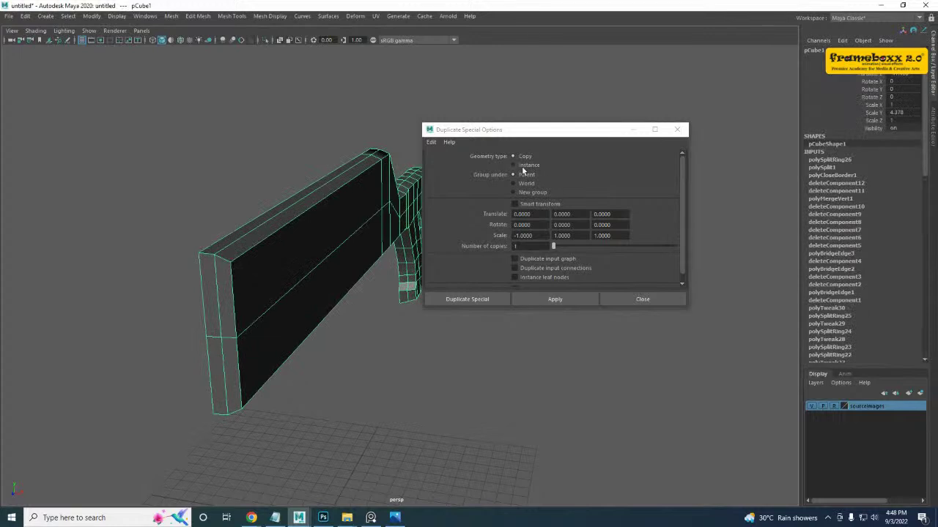
click(523, 167)
click(558, 299)
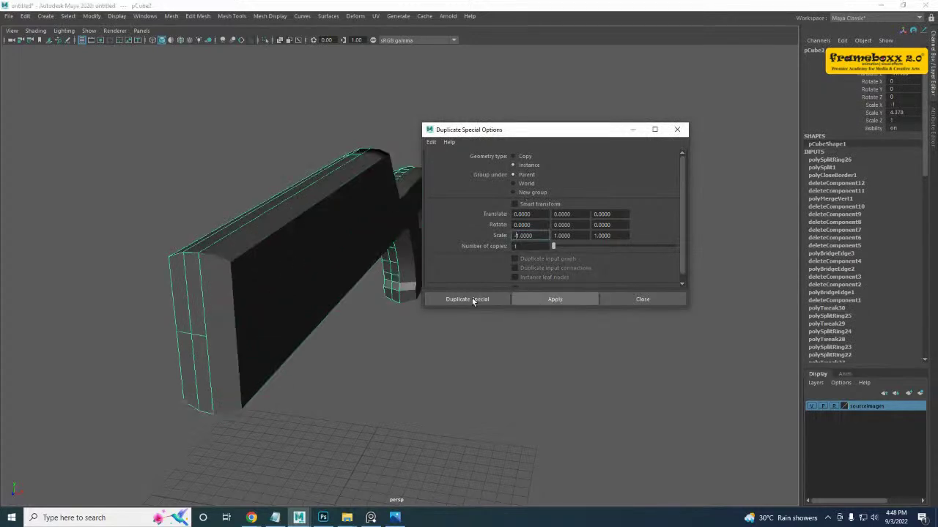
click(639, 301)
- Try moving the front upper corner vertex in different directions to test the instance's mirroring, undoing each move
right_drag(211, 249, 149, 243)
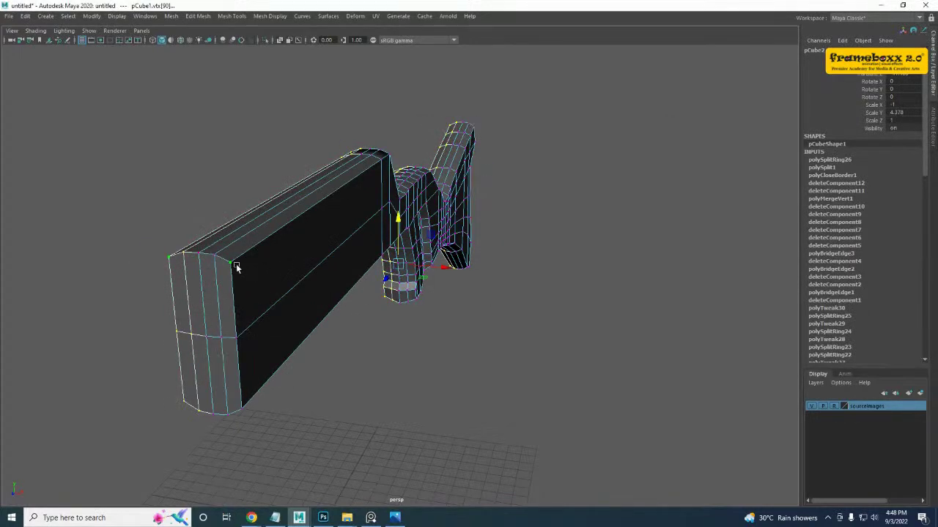
click(232, 263)
drag(226, 222, 142, 243)
key(ctrl+z)
alt+middle_drag(142, 242, 236, 287)
alt+drag(171, 235, 224, 251)
scroll(224, 251, up, 3)
scroll(225, 251, up, 2)
alt+middle_drag(170, 228, 202, 239)
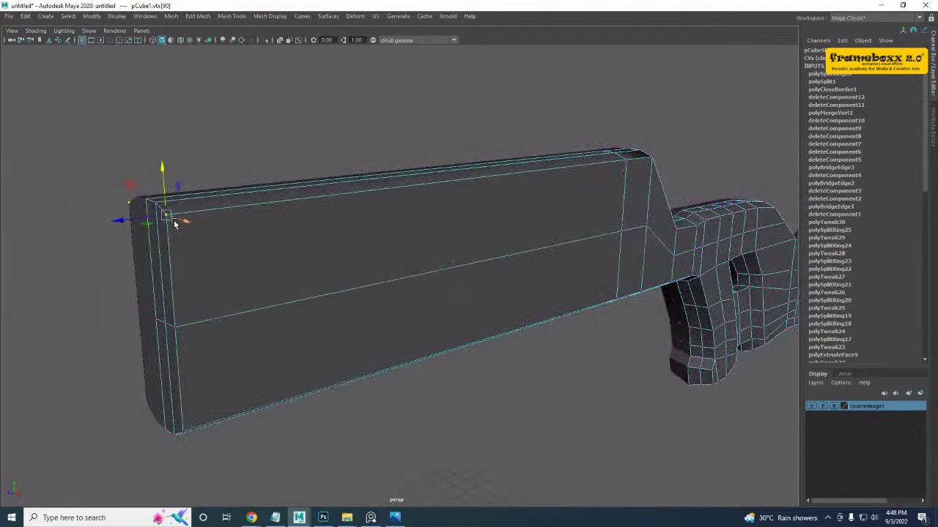
alt+drag(174, 223, 207, 238)
drag(267, 222, 265, 242)
key(ctrl+z)
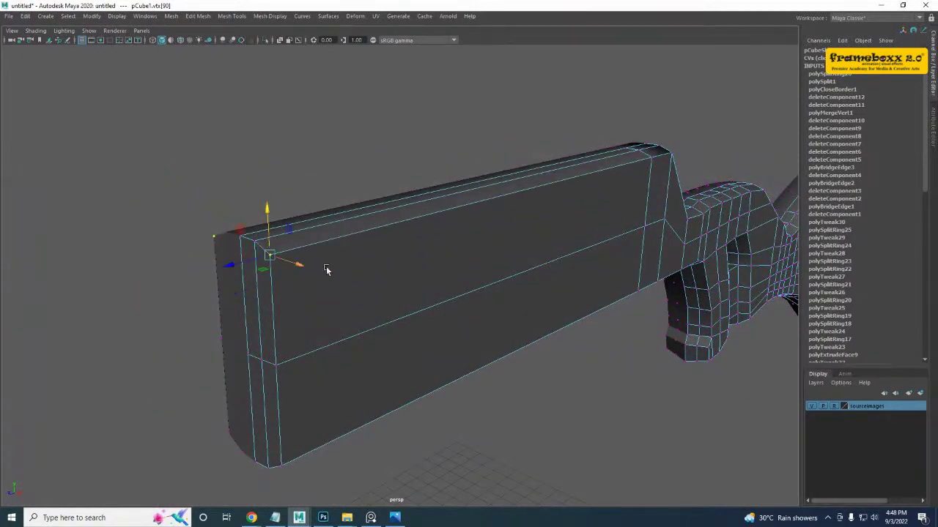
- Insert two vertical edge loops across the rifle's long body in the side view
alt+drag(326, 270, 208, 253)
right_drag(357, 277, 419, 249)
key(space)
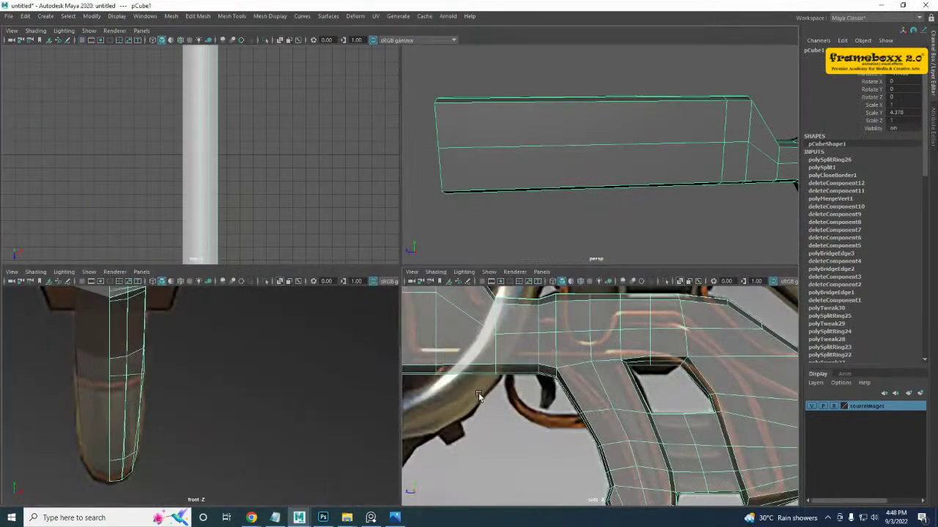
key(space)
scroll(481, 398, down, 4)
alt+middle_drag(15, 210, 329, 276)
shift+right_drag(318, 205, 245, 216)
drag(279, 194, 254, 191)
alt+middle_drag(795, 209, 304, 175)
drag(260, 160, 305, 167)
scroll(396, 223, down, 1)
alt+middle_drag(409, 226, 215, 178)
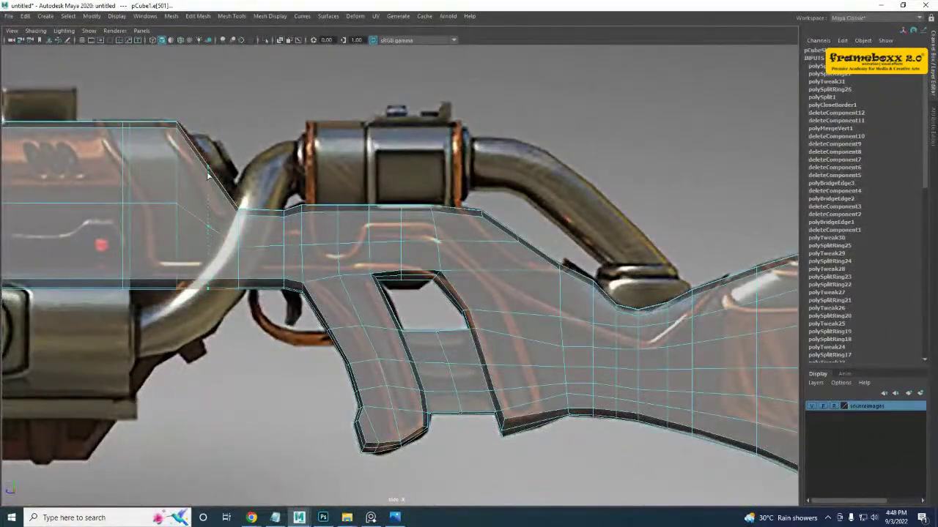
- Insert vertical edge loops at the body's rear slope, above the grip opening, and through the middle of the stock
drag(208, 176, 208, 174)
alt+middle_drag(445, 241, 178, 169)
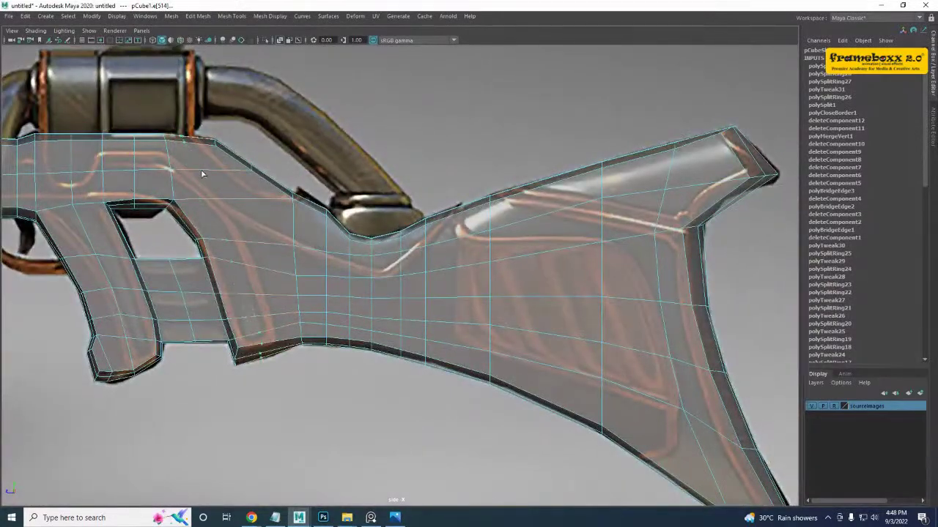
click(203, 174)
alt+middle_drag(450, 326, 224, 270)
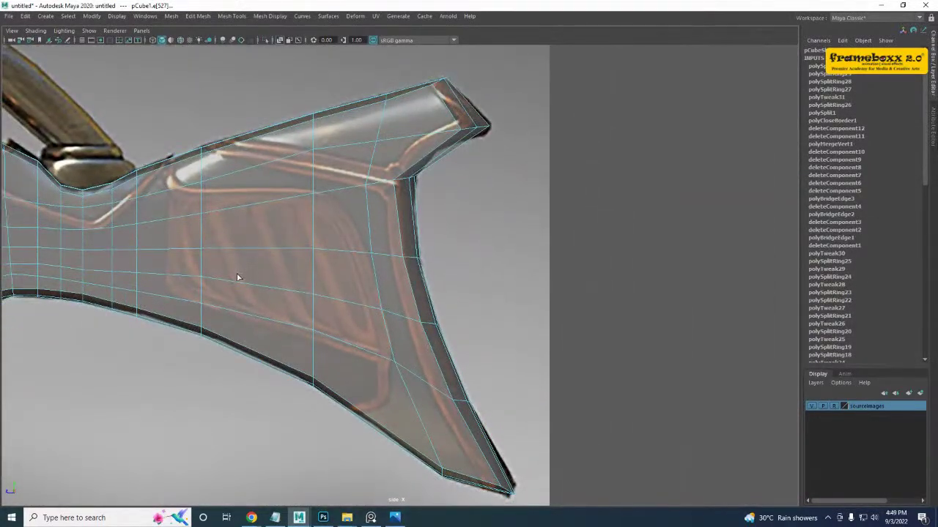
drag(244, 282, 251, 287)
- Raise the new stock loop's lower-end vertices toward the reference outline and slightly lower a vertex on the neighbouring loop
key(w)
right_drag(270, 311, 223, 249)
scroll(288, 358, up, 2)
alt+middle_drag(230, 354, 286, 336)
drag(229, 288, 293, 376)
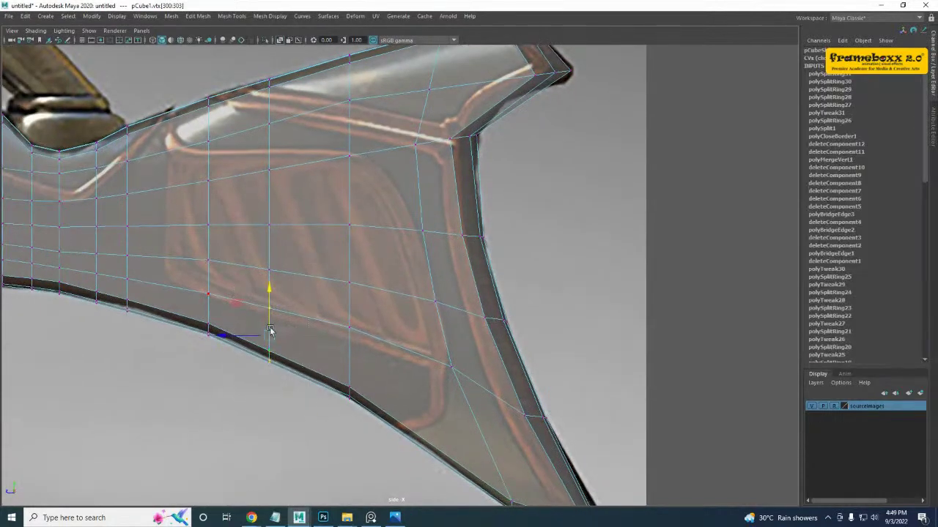
drag(270, 303, 271, 298)
drag(250, 259, 224, 267)
drag(208, 219, 208, 223)
- Lower two vertices along the stock's lowest inner row, toward the butt end, to smooth its flow
alt+middle_drag(337, 314, 299, 313)
drag(296, 313, 330, 342)
drag(310, 290, 310, 297)
alt+middle_drag(391, 342, 324, 304)
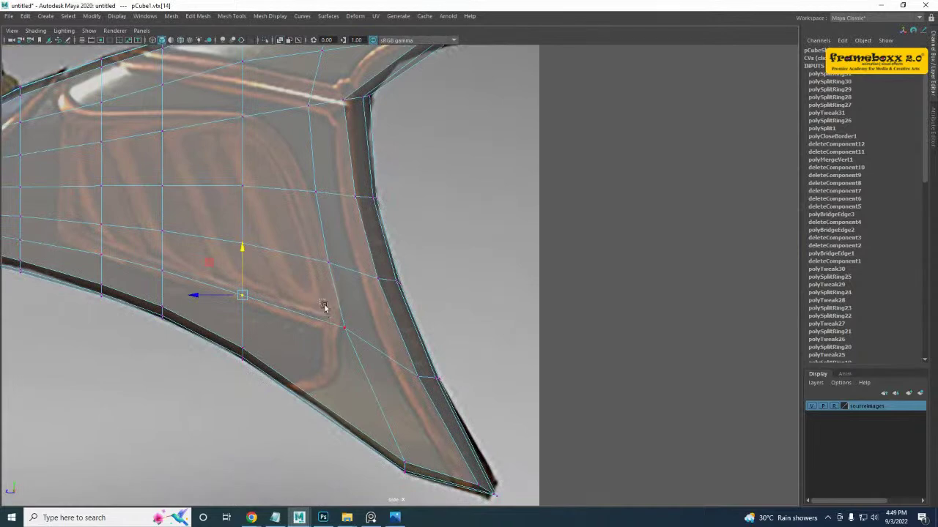
drag(323, 303, 368, 356)
drag(343, 290, 344, 306)
- Try raising a vertex on the stock's middle row, and undo the move
alt+middle_drag(193, 245, 284, 358)
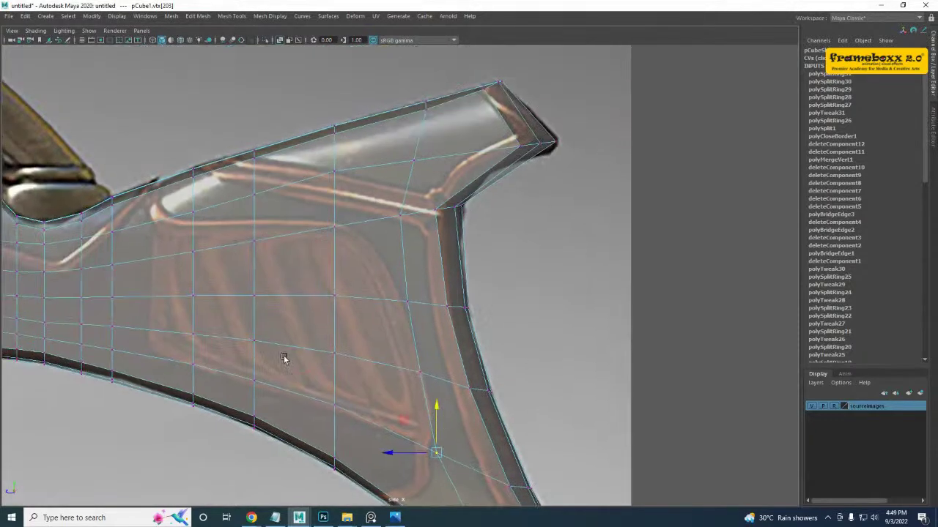
alt+middle_drag(161, 271, 223, 279)
drag(226, 279, 279, 319)
drag(255, 266, 256, 258)
alt+middle_drag(350, 302, 445, 296)
key(ctrl+z)
scroll(325, 287, up, 2)
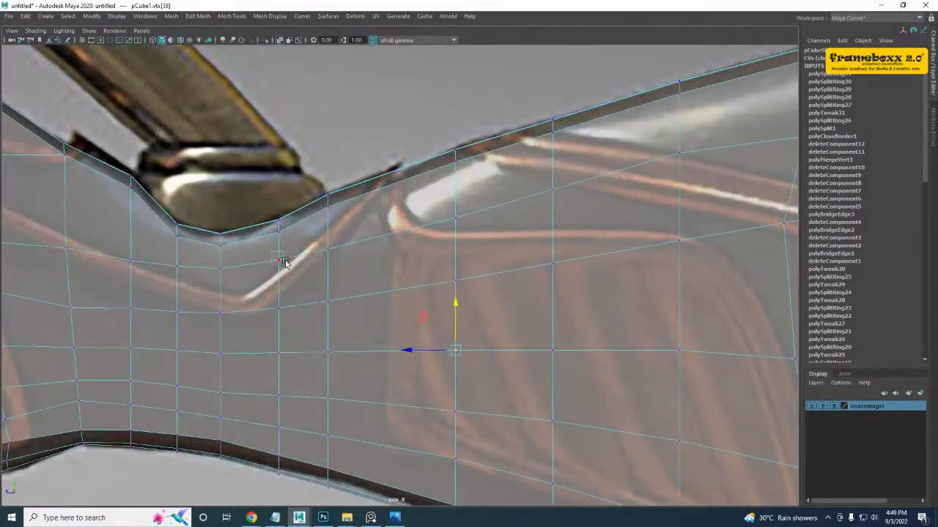
- Lower the vertices of the inner row directly beneath the dip in the stock's upper edge
click(281, 260)
shift+drag(191, 282, 192, 283)
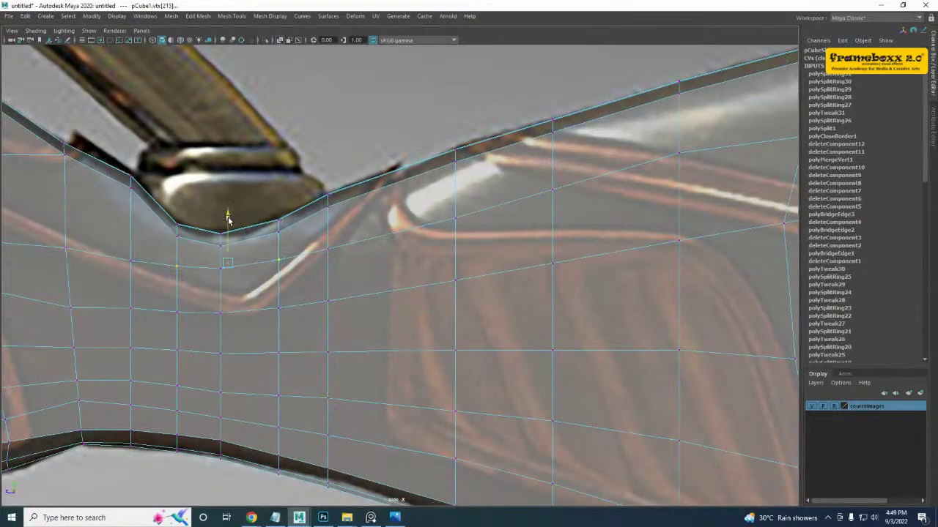
drag(228, 219, 228, 222)
alt+middle_drag(262, 229, 274, 237)
drag(223, 263, 241, 280)
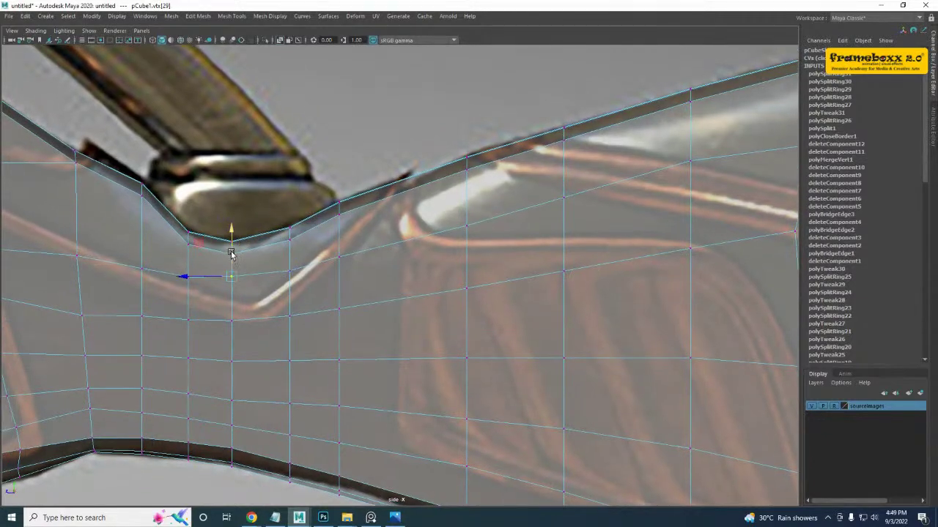
alt+middle_drag(246, 251, 254, 286)
alt+middle_drag(321, 301, 332, 337)
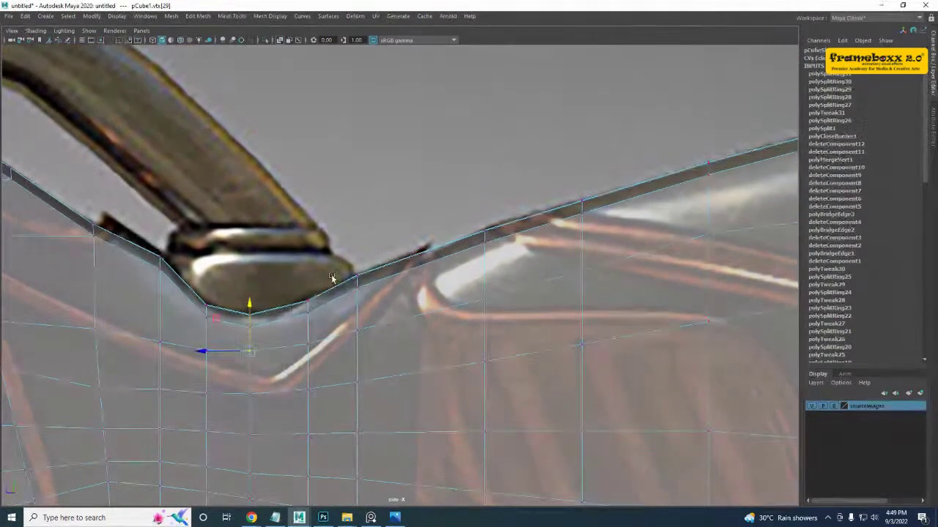
- Raise the vertices of two neighbouring loops at the stock neck's lower border to match the reference outline
scroll(330, 285, down, 2)
alt+middle_drag(410, 368, 334, 253)
scroll(315, 278, up, 1)
scroll(210, 345, up, 5)
alt+middle_drag(180, 377, 315, 329)
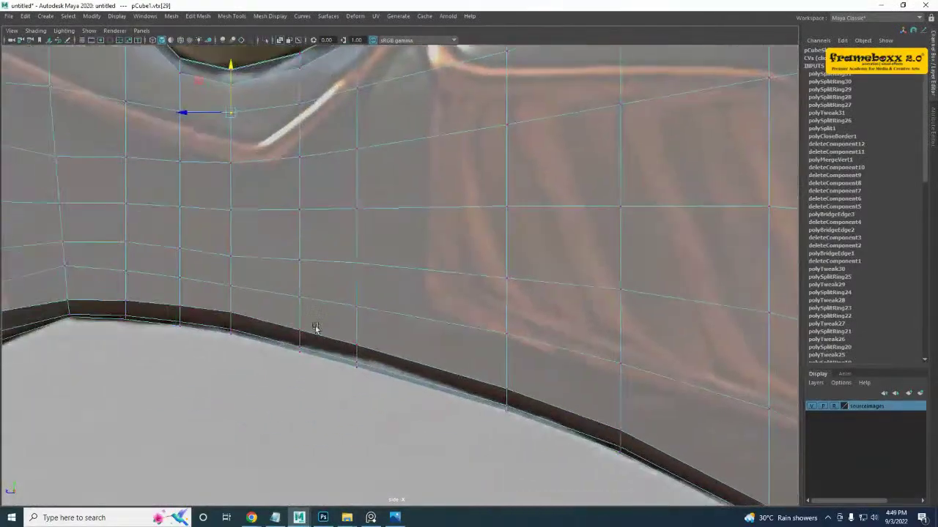
alt+middle_drag(379, 334, 394, 321)
drag(348, 334, 409, 383)
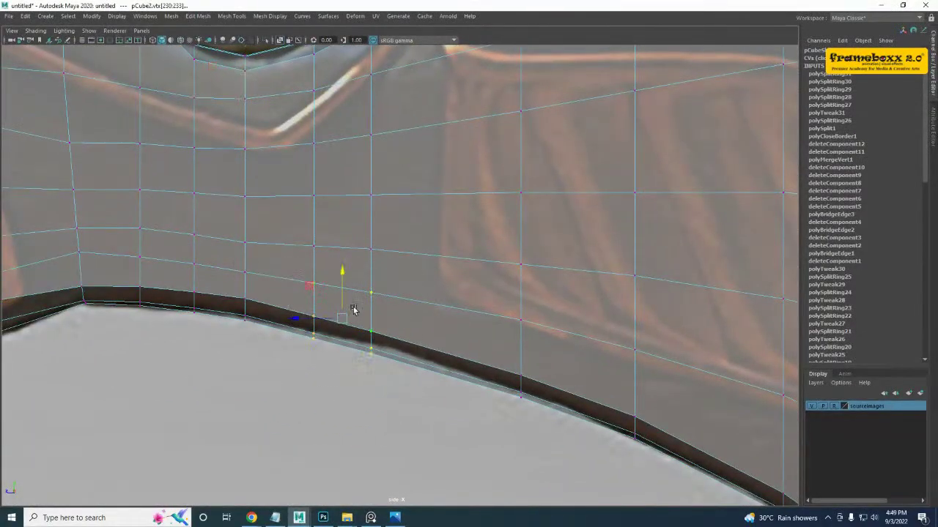
drag(342, 273, 343, 268)
- Lower two neighbouring vertices on the inner row just above the stock neck's lower border to even out the row
drag(389, 314, 327, 293)
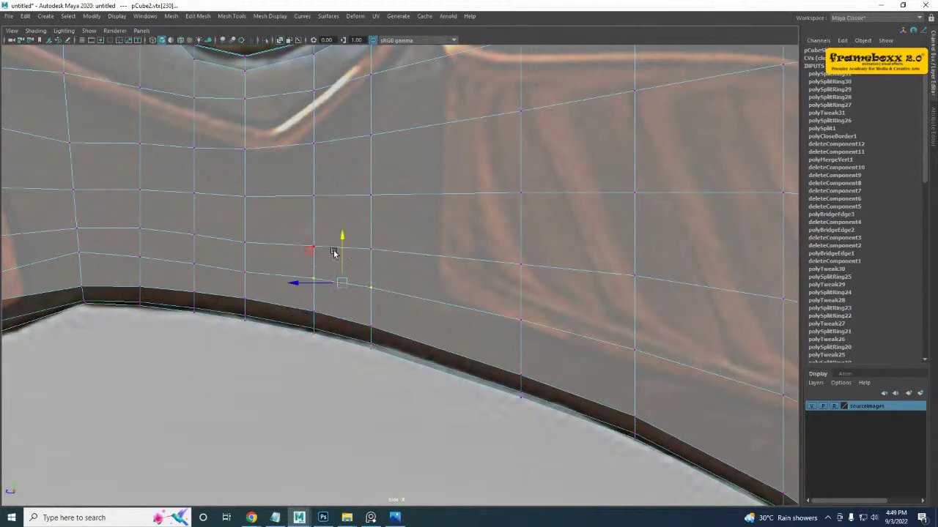
drag(343, 238, 342, 244)
alt+middle_drag(291, 234, 293, 236)
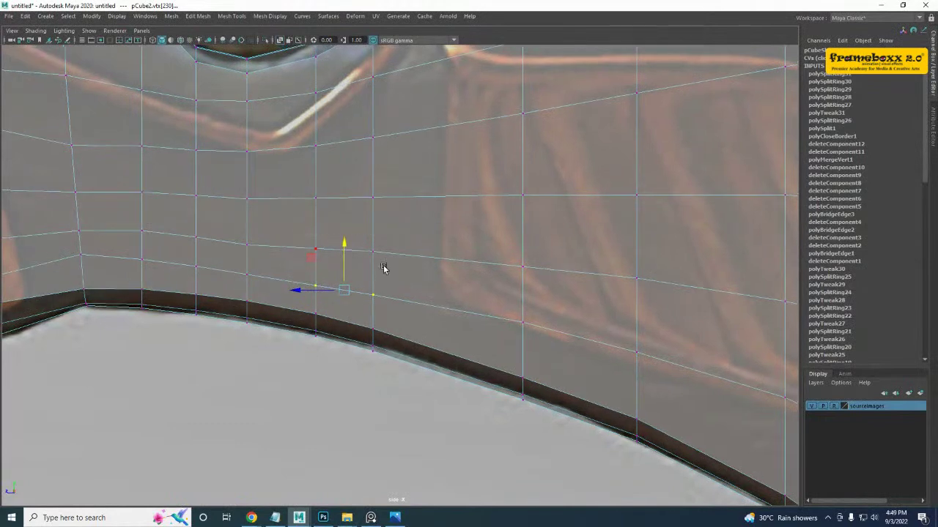
drag(383, 268, 384, 269)
- Adjust the height of single vertices on the neck's lower inner rows, toward the grip, to smooth their flow
alt+middle_drag(224, 243, 262, 273)
drag(266, 258, 295, 282)
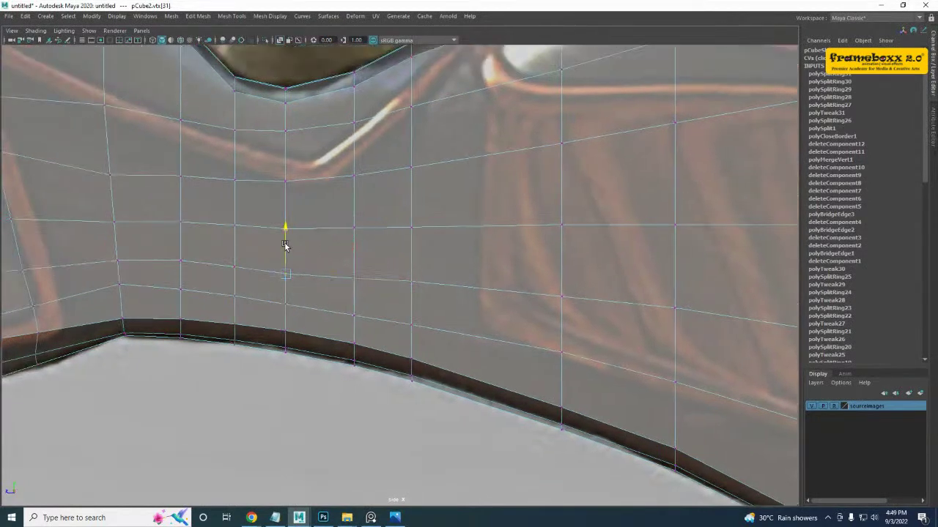
alt+middle_drag(171, 264, 181, 261)
drag(139, 292, 139, 290)
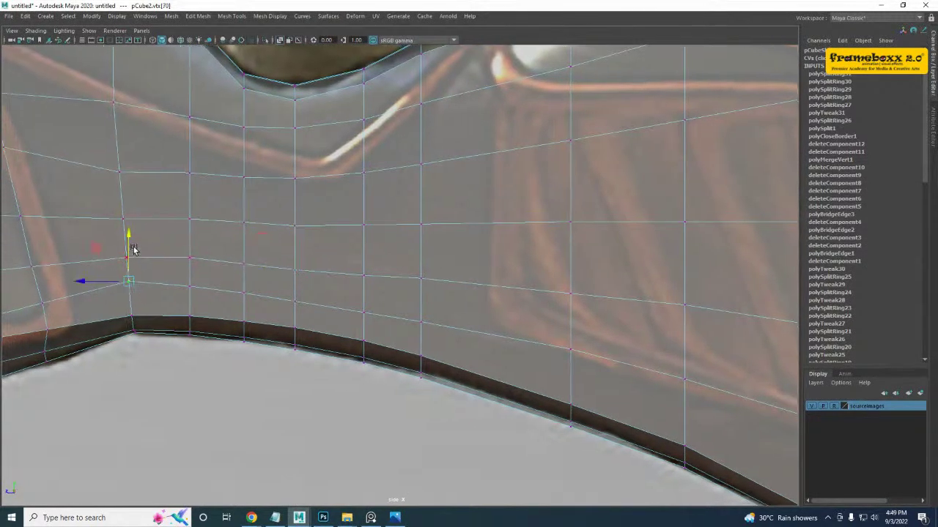
drag(129, 242, 129, 246)
- Shift the lower-border vertices of the loop behind the grip slot toward the butt and refine that loop's vertices up to the opening
alt+middle_drag(56, 336, 238, 329)
scroll(212, 344, up, 3)
drag(221, 381, 223, 382)
drag(186, 356, 198, 356)
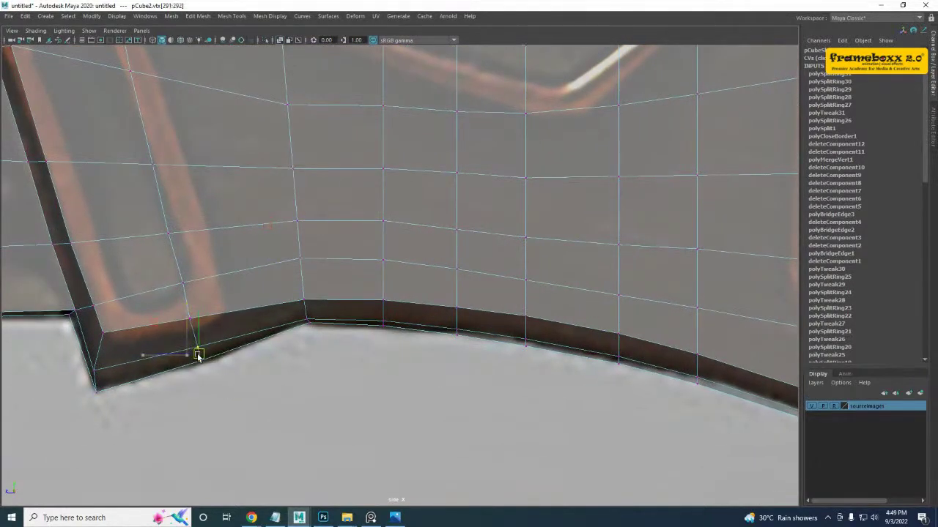
alt+middle_drag(102, 361, 126, 370)
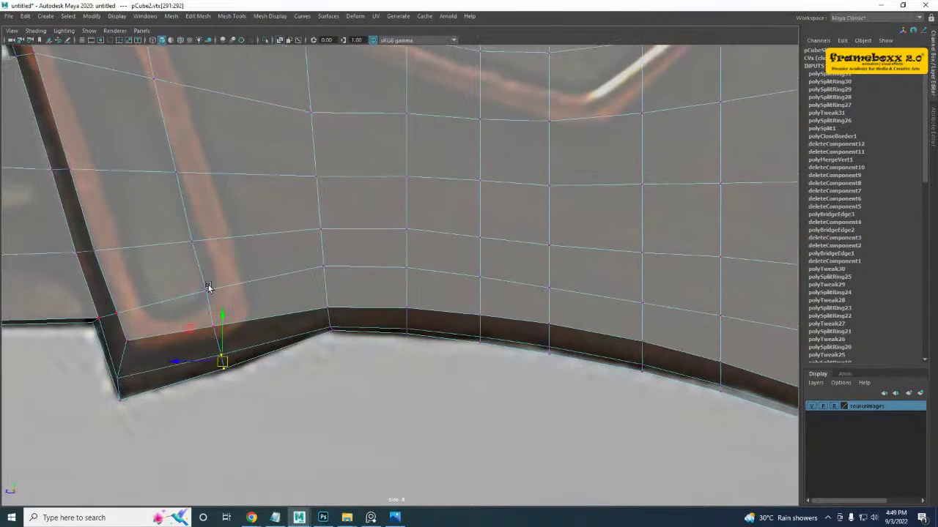
alt+middle_drag(208, 287, 209, 337)
drag(196, 324, 205, 343)
alt+middle_drag(154, 190, 315, 344)
drag(293, 256, 356, 304)
alt+middle_drag(105, 293, 249, 325)
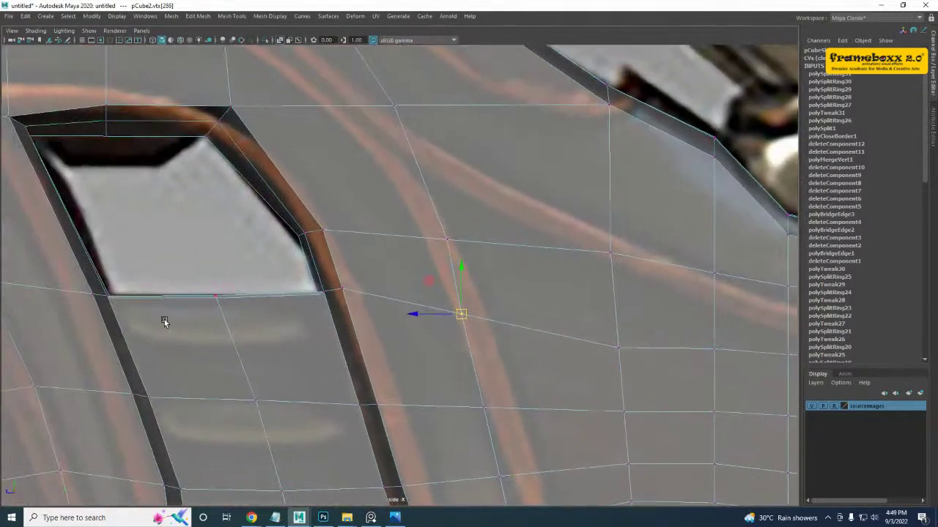
scroll(164, 322, up, 2)
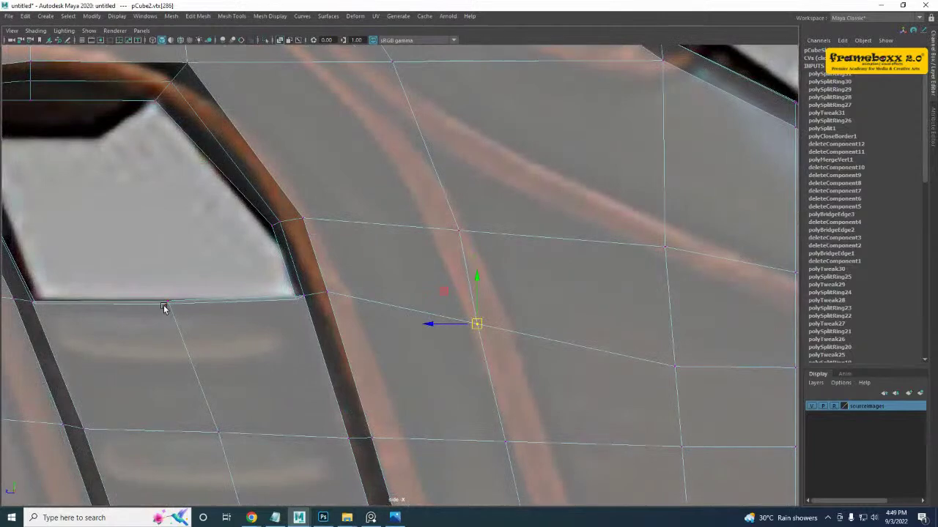
shift+click(285, 308)
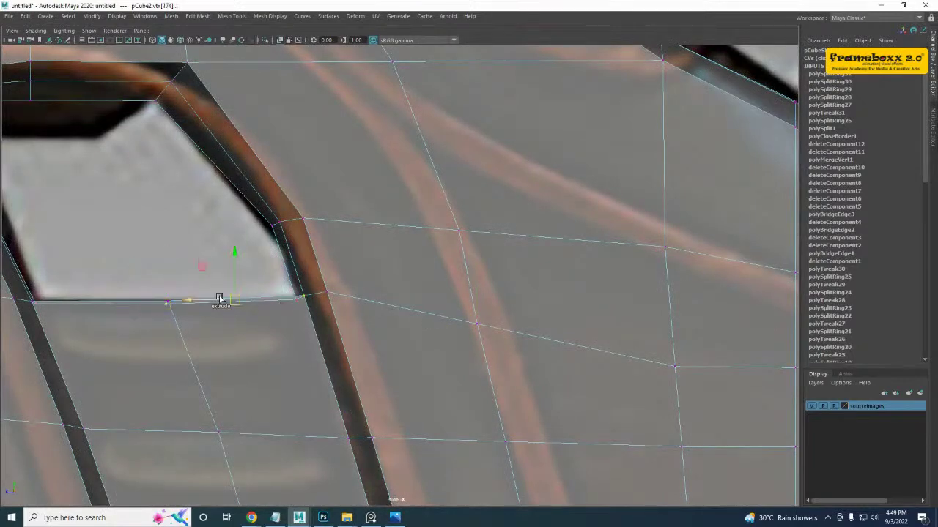
click(29, 302)
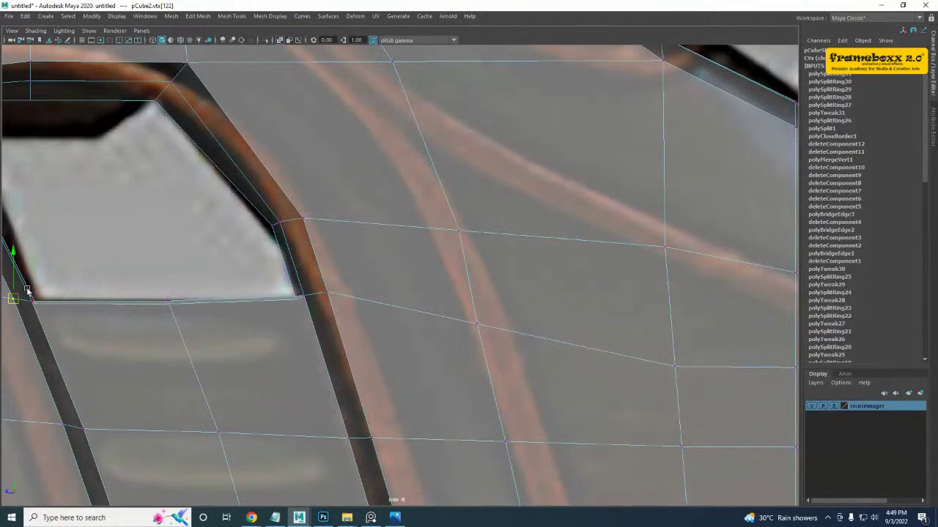
click(29, 296)
- Switch to the perspective view and enter vertex editing on the original half mesh around the grip opening
key(space)
key(space)
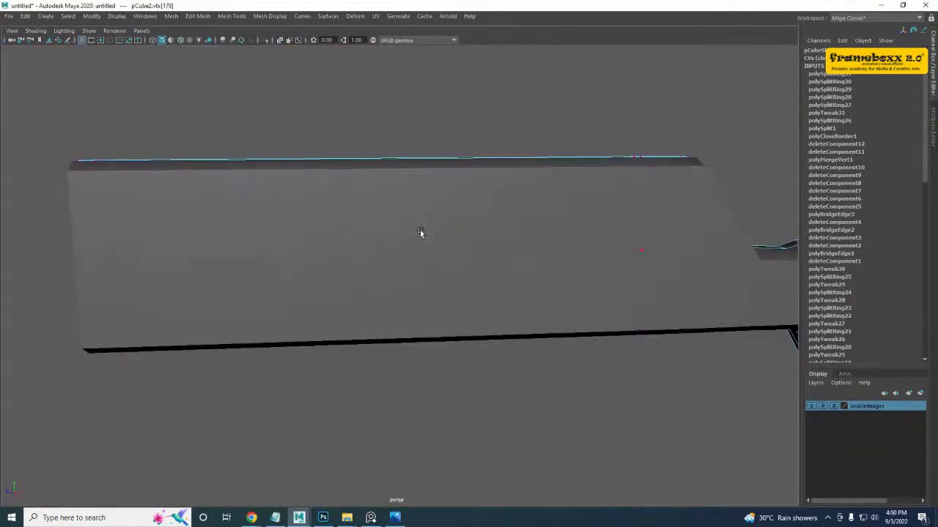
key(f)
alt+drag(442, 241, 351, 296)
scroll(354, 265, down, 4)
click(360, 301)
scroll(371, 309, up, 4)
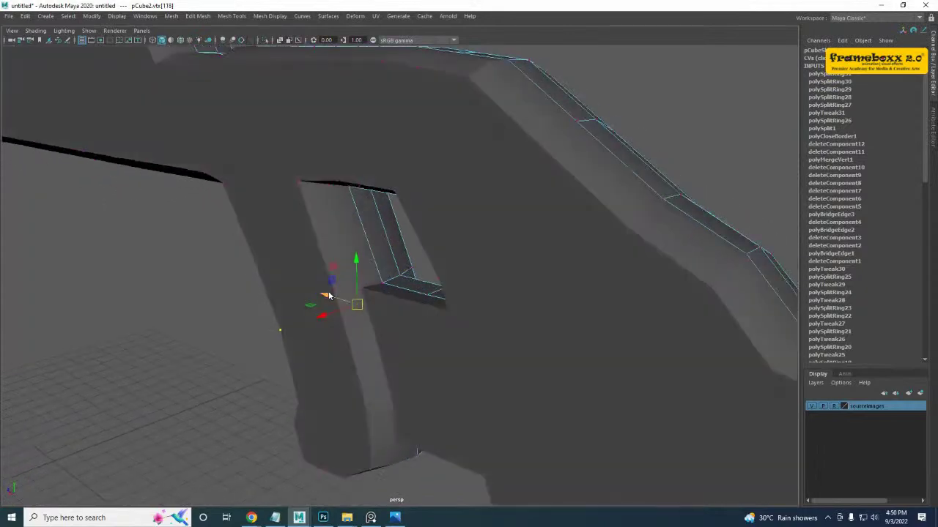
click(311, 296)
click(311, 273)
right_drag(320, 250, 269, 246)
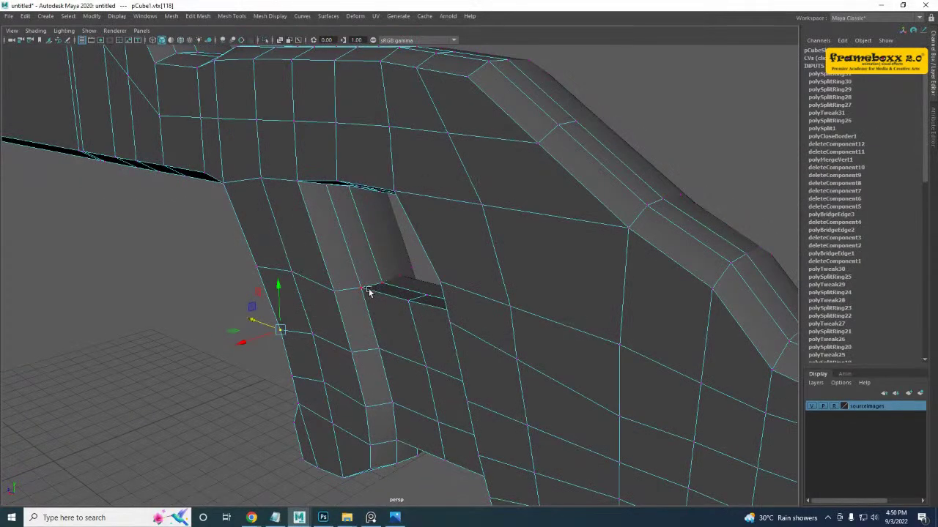
- Adjust the height of the vertices along the front and back of the grip opening's lower edge
click(364, 288)
shift+click(410, 306)
alt+drag(409, 306, 374, 280)
scroll(498, 315, up, 3)
shift+click(568, 315)
scroll(374, 281, up, 3)
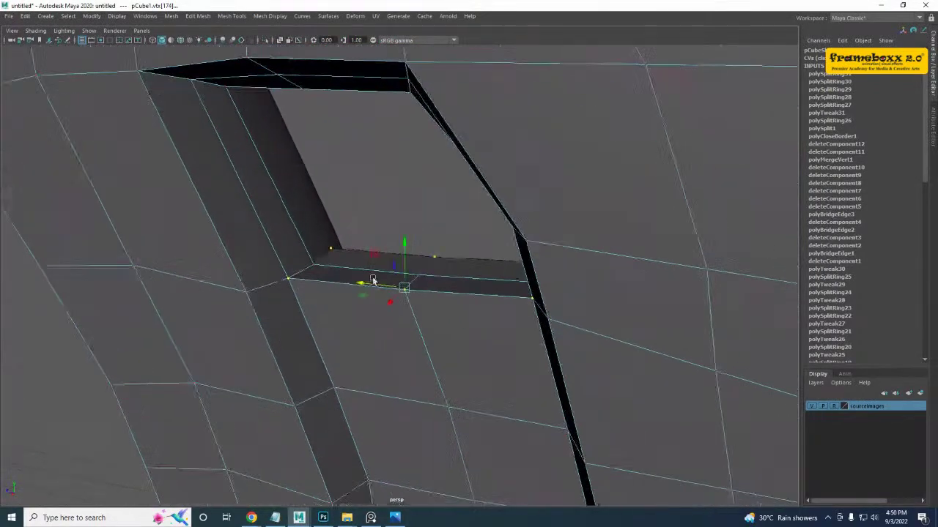
drag(403, 241, 362, 286)
- Adjust the height of the vertices along the lower border of the recessed panel between grip and stock
click(340, 343)
shift+click(480, 340)
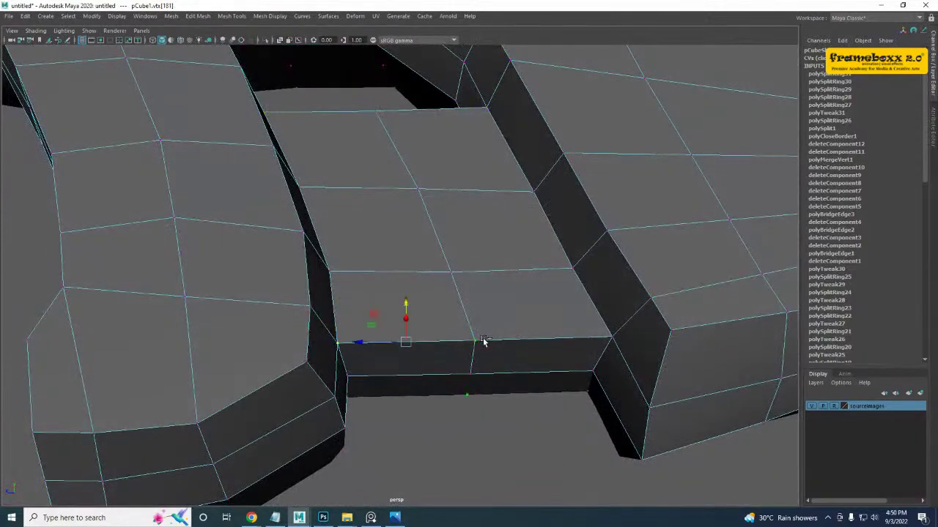
shift+click(609, 339)
alt+drag(543, 330, 533, 369)
drag(472, 343, 361, 338)
alt+middle_drag(361, 338, 384, 381)
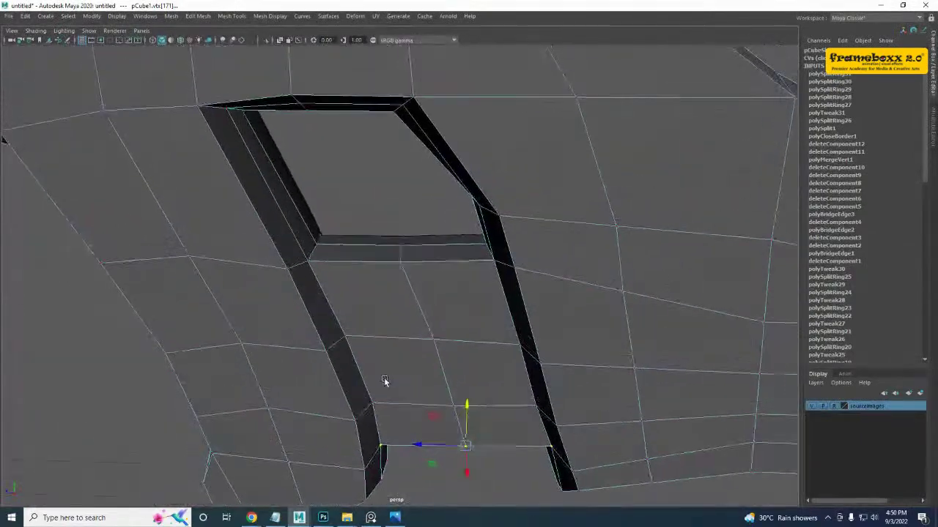
- Return to object mode, clear the selection and inspect the whole rifle model from several angles
alt+drag(385, 381, 419, 375)
right_drag(491, 287, 543, 249)
alt+right_drag(586, 227, 384, 389)
alt+drag(383, 388, 518, 402)
click(517, 400)
scroll(515, 393, down, 4)
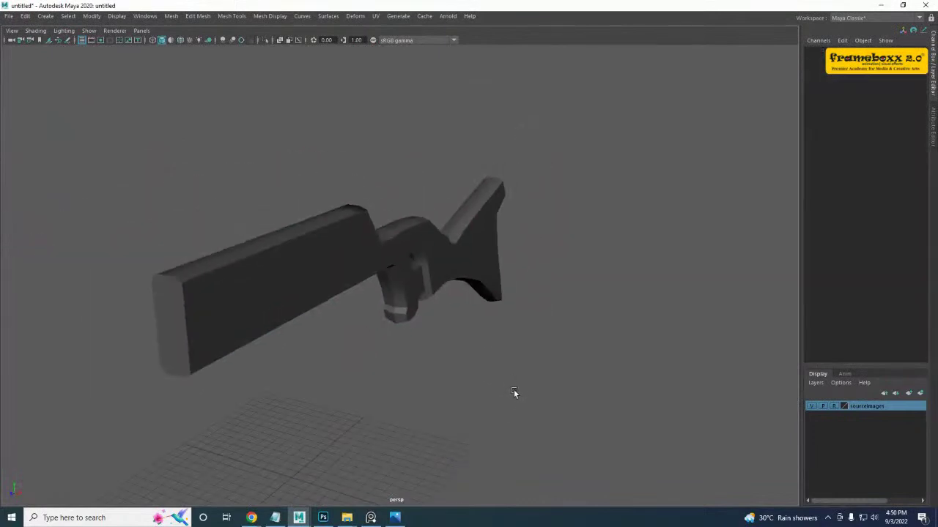
alt+drag(400, 334, 369, 332)
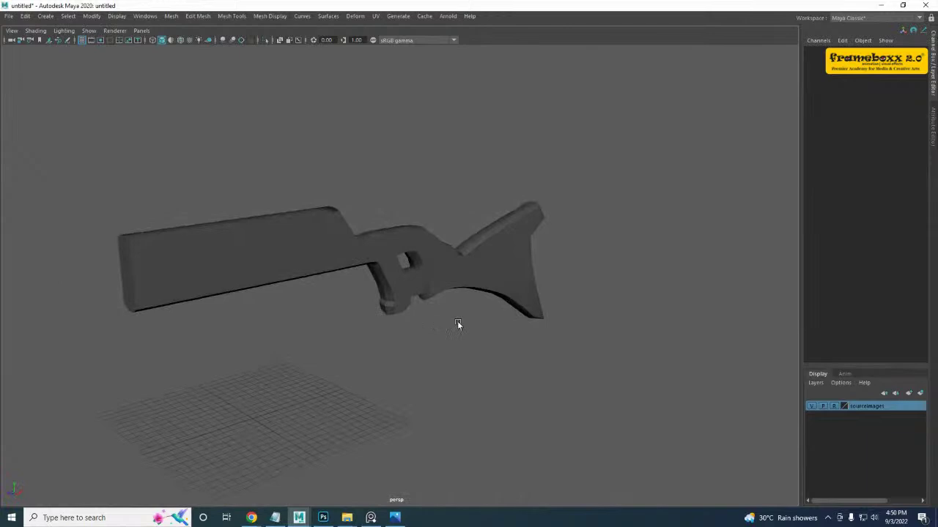
alt+drag(457, 324, 412, 262)
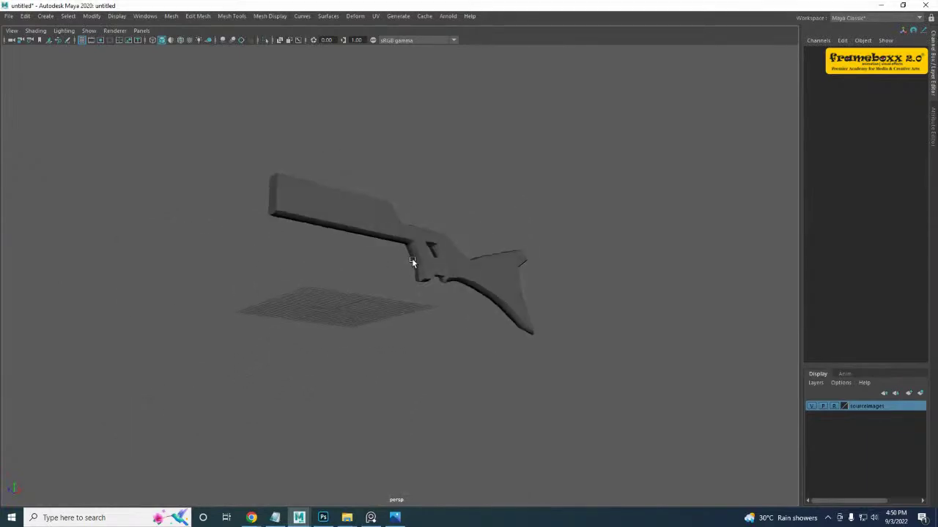
- Examine the side reference along the rifle's body, tubes, grip and top block to compare it with the modelled shape
key(space)
key(space)
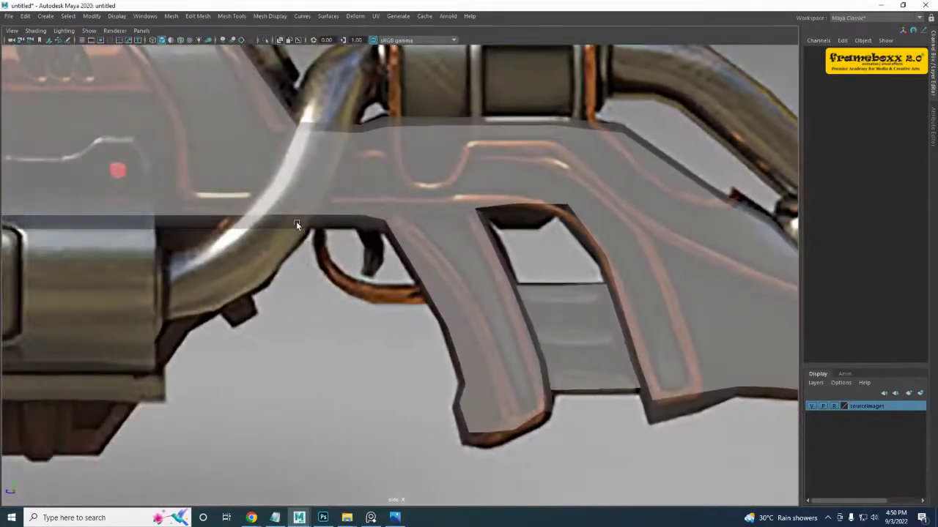
alt+middle_drag(343, 192, 605, 286)
scroll(462, 286, down, 1)
scroll(471, 293, down, 1)
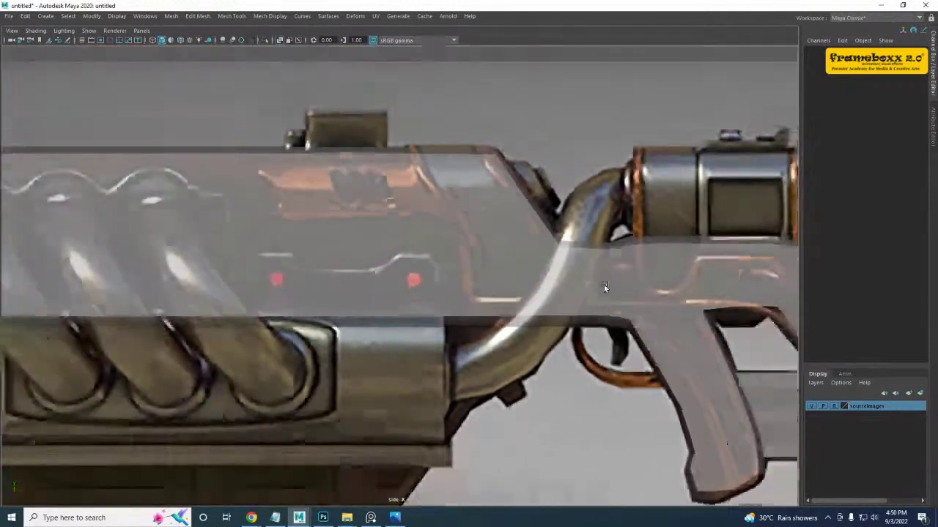
alt+middle_drag(498, 309, 567, 278)
alt+right_drag(567, 277, 419, 246)
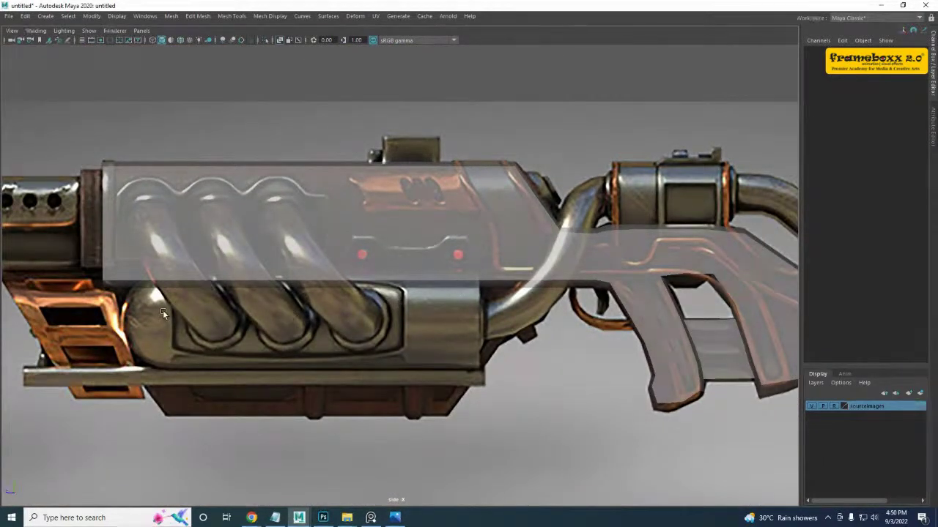
alt+middle_drag(162, 309, 189, 312)
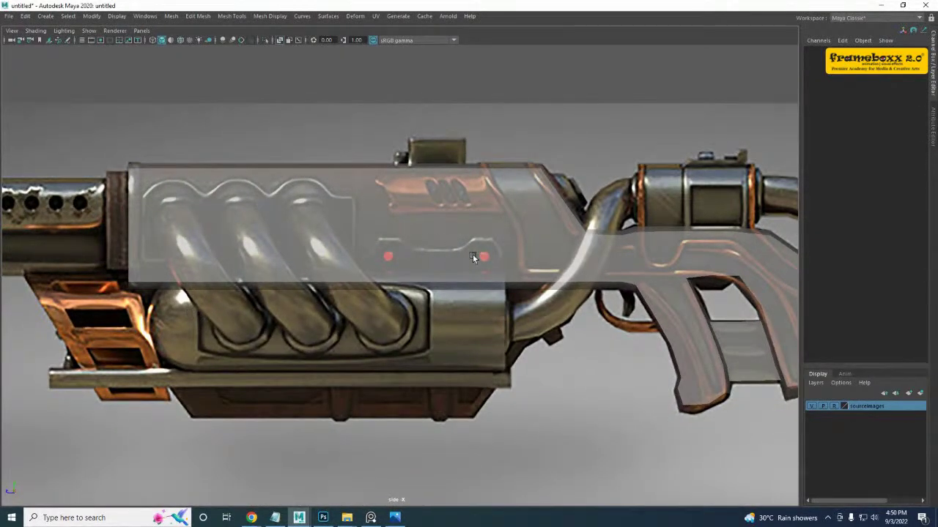
alt+middle_drag(531, 250, 162, 235)
alt+middle_drag(397, 259, 539, 222)
alt+middle_drag(325, 215, 470, 210)
alt+middle_drag(570, 187, 523, 214)
alt+middle_drag(454, 196, 475, 208)
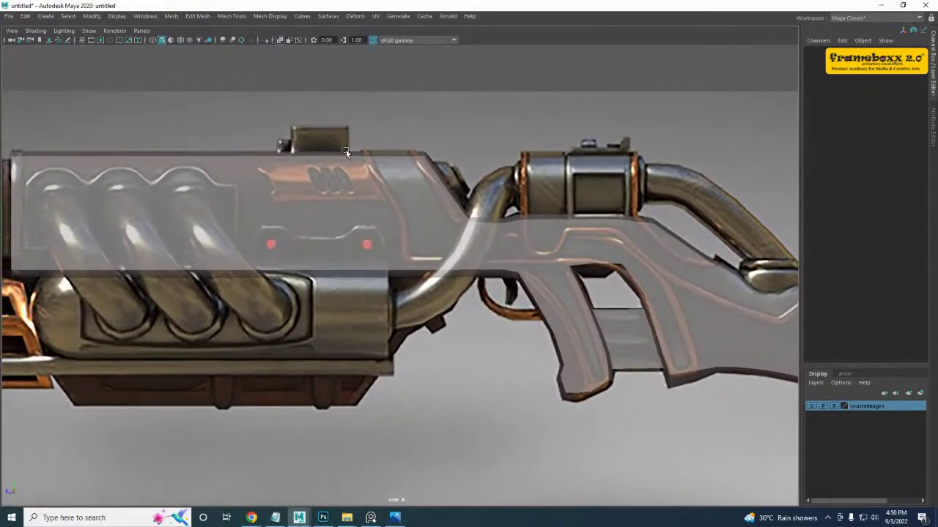
alt+middle_drag(198, 137, 226, 148)
scroll(337, 211, up, 1)
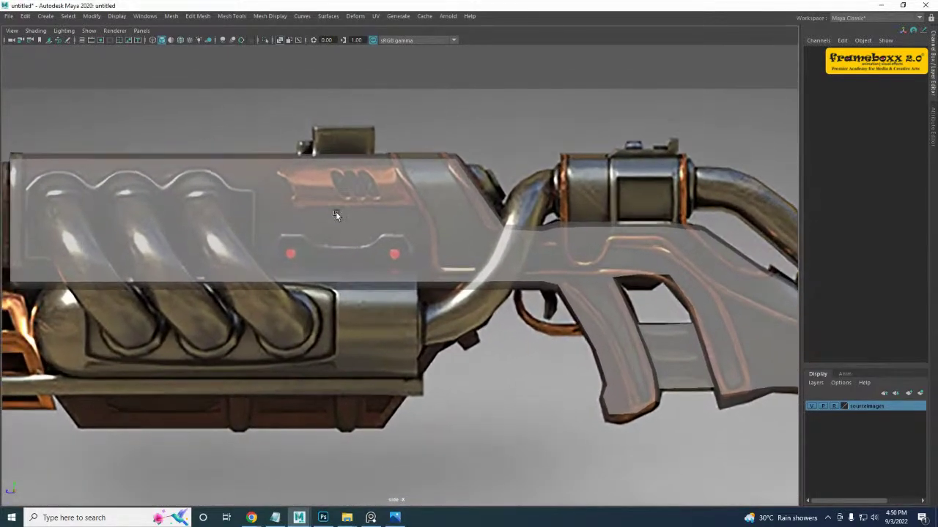
scroll(384, 326, down, 3)
- Create a polygon cube about 2.422 units in size on the grid and raise it to the height of the rifle's body
key(space)
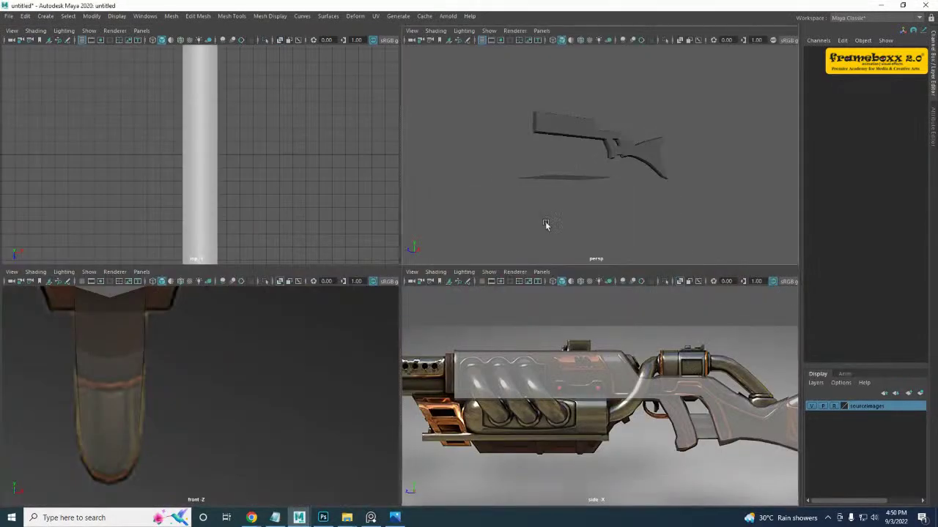
key(space)
alt+drag(545, 225, 344, 286)
shift+right_click(345, 287)
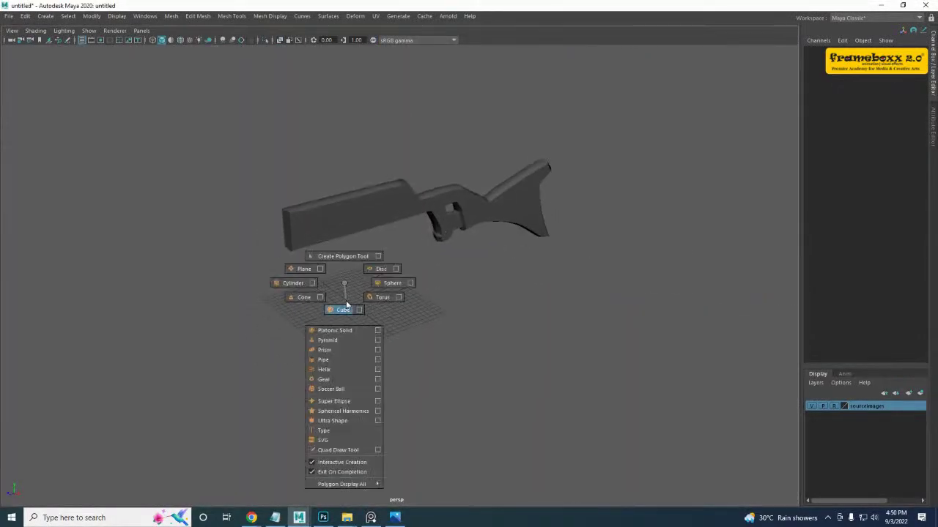
shift+right_drag(347, 305, 346, 309)
shift+drag(357, 303, 363, 308)
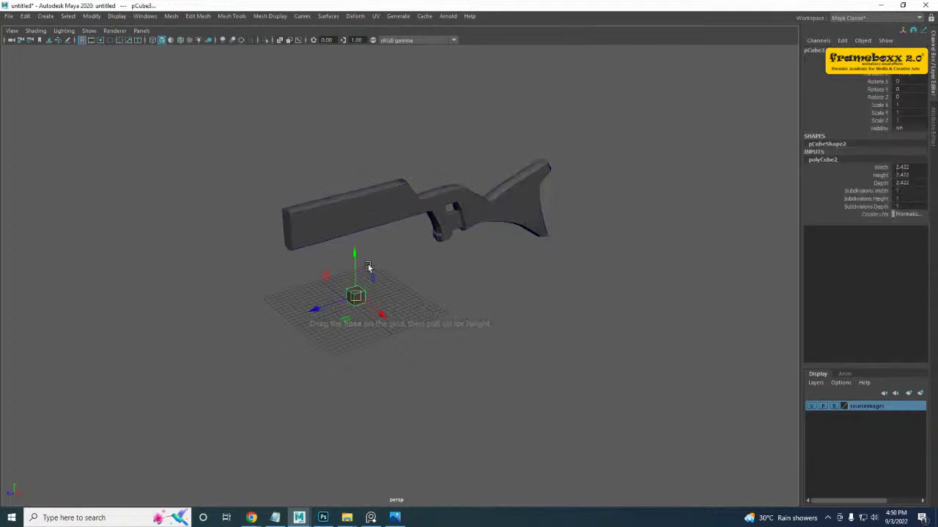
drag(355, 259, 357, 151)
- Move the cube sideways in the front view to centre it over the top of the rifle body
key(space)
key(space)
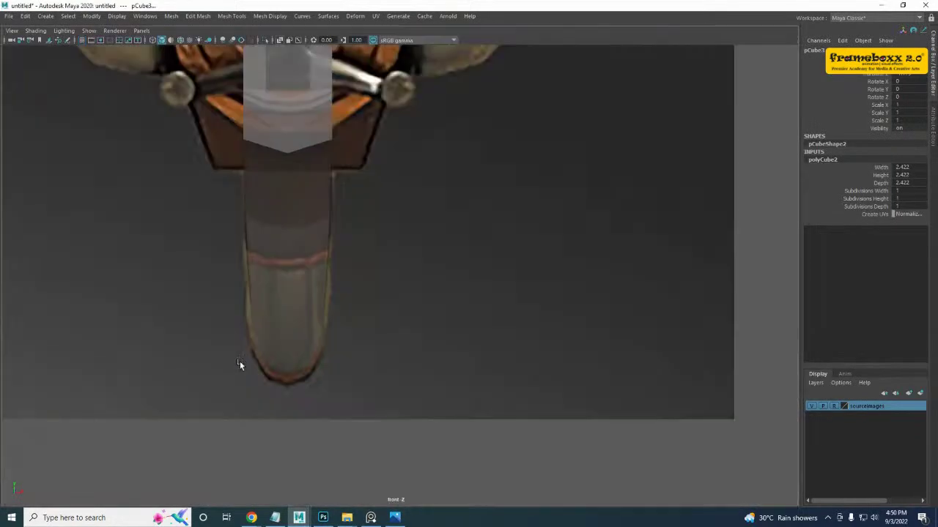
scroll(239, 364, down, 2)
alt+middle_drag(323, 223, 298, 461)
alt+middle_drag(354, 106, 355, 266)
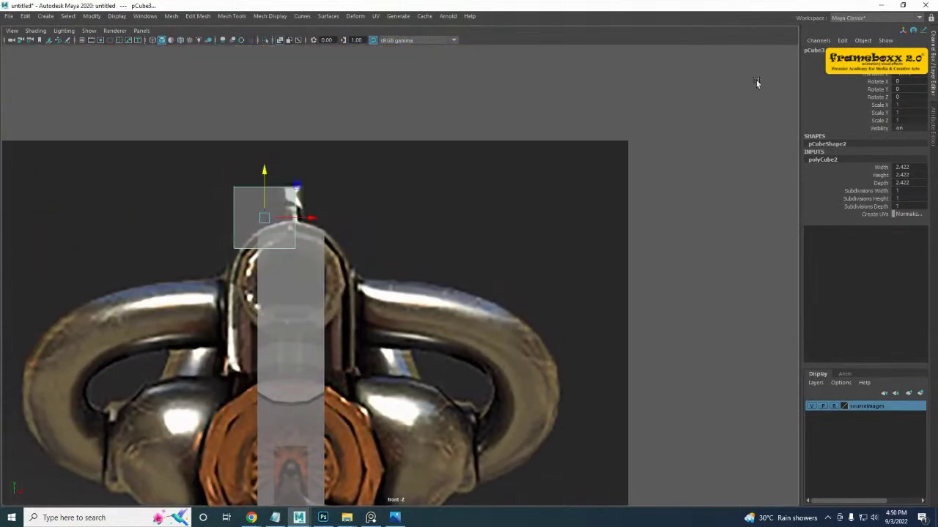
click(875, 58)
middle_drag(472, 114, 493, 118)
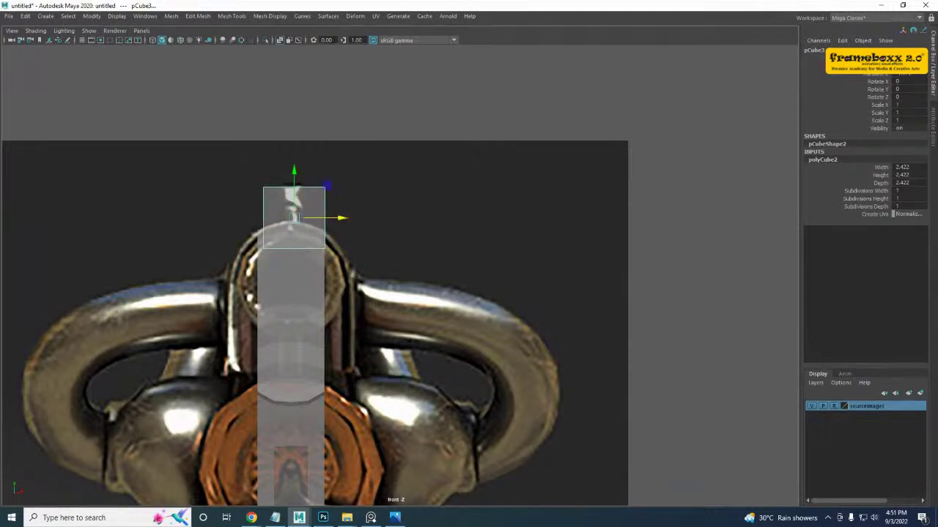
drag(342, 217, 339, 218)
- Narrow the cube to an X scale of about 0.489 to match the width of the reference's top block
scroll(342, 253, up, 2)
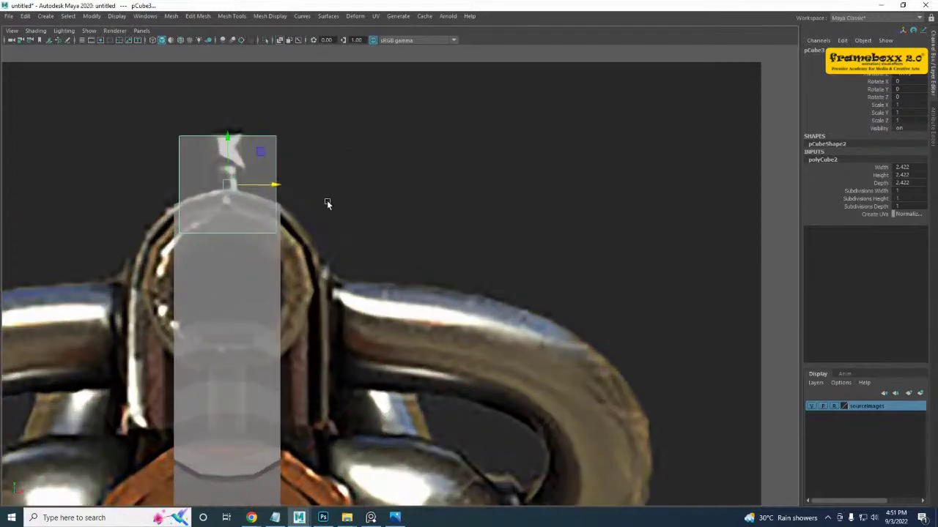
alt+middle_drag(328, 201, 360, 252)
drag(301, 237, 273, 239)
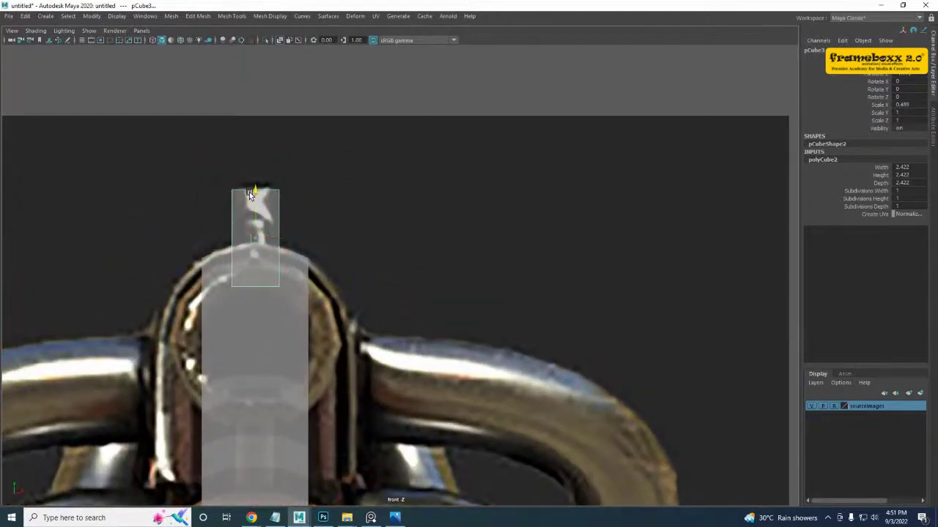
- Move the cube along the body in the side view onto the block on top of the reference rifle
key(space)
key(space)
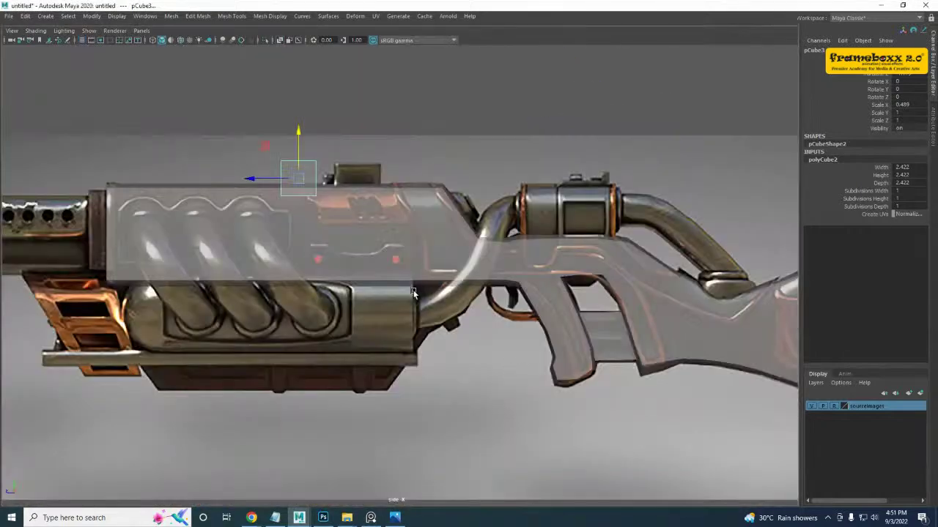
scroll(325, 267, up, 2)
drag(262, 220, 333, 221)
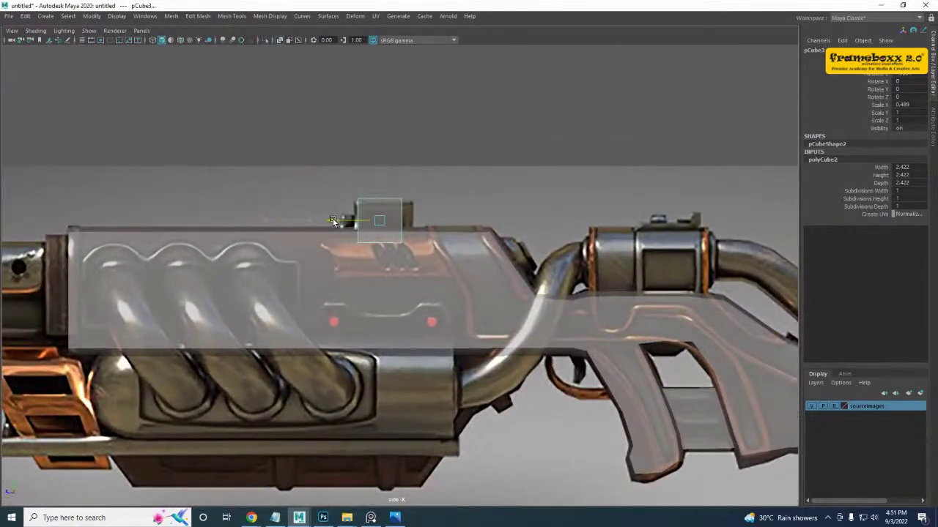
- Raise the cube's bottom vertices to the rifle body's top surface and extend its rear vertices to the back of the reference block
scroll(381, 217, up, 4)
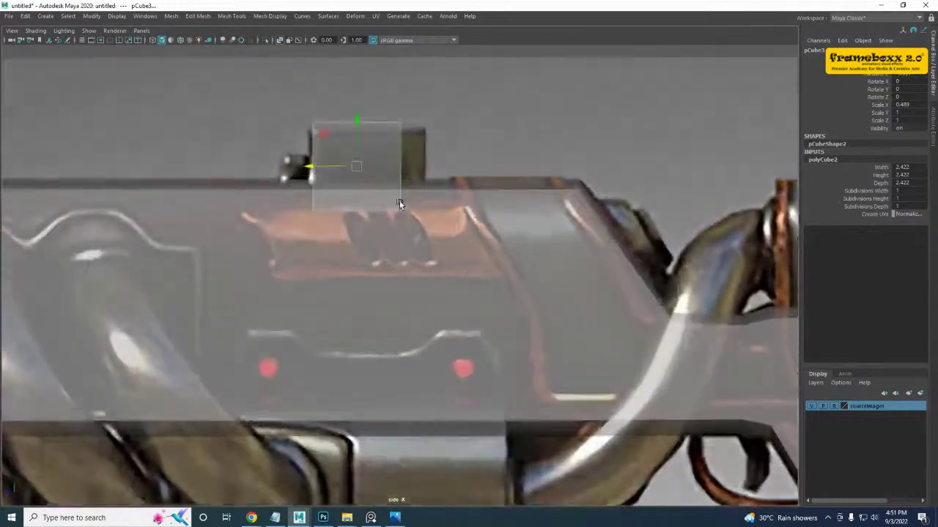
right_click(400, 189)
right_drag(400, 188, 353, 190)
drag(271, 238, 438, 292)
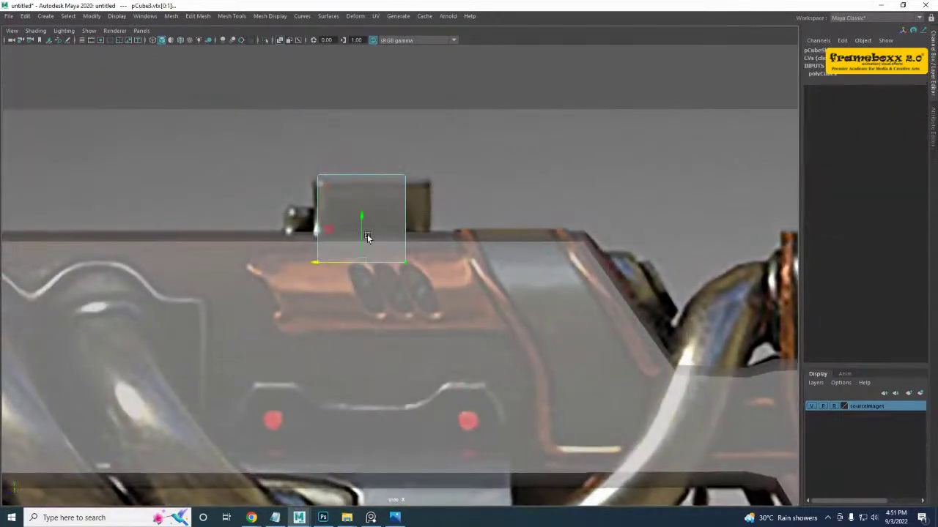
drag(360, 226, 359, 198)
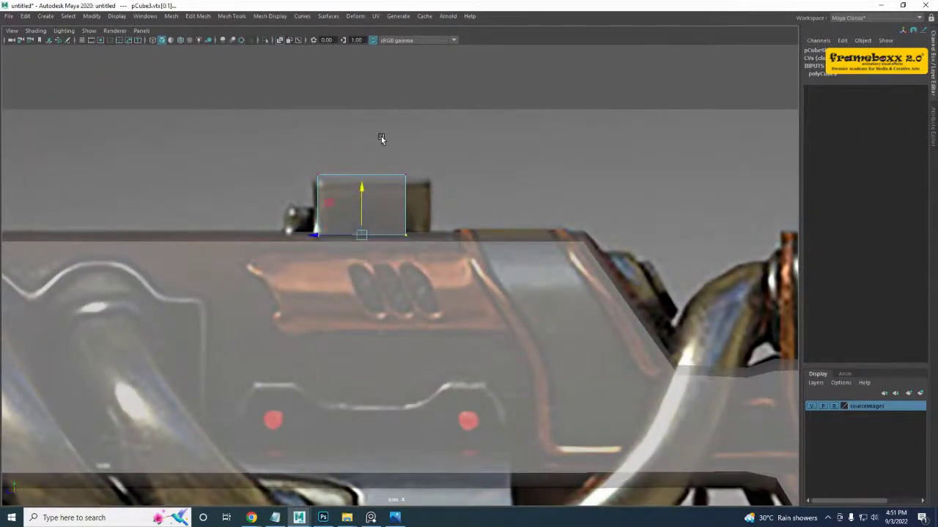
drag(380, 137, 496, 351)
drag(363, 207, 385, 208)
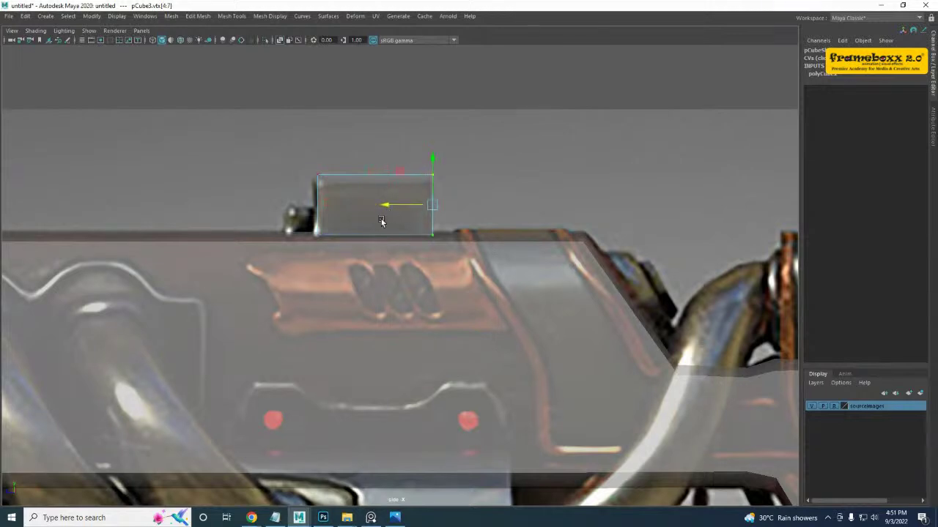
- Split the top block lengthwise with an edge loop through the middle of its width in the perspective view
scroll(359, 202, up, 1)
key(space)
key(space)
alt+drag(452, 153, 404, 165)
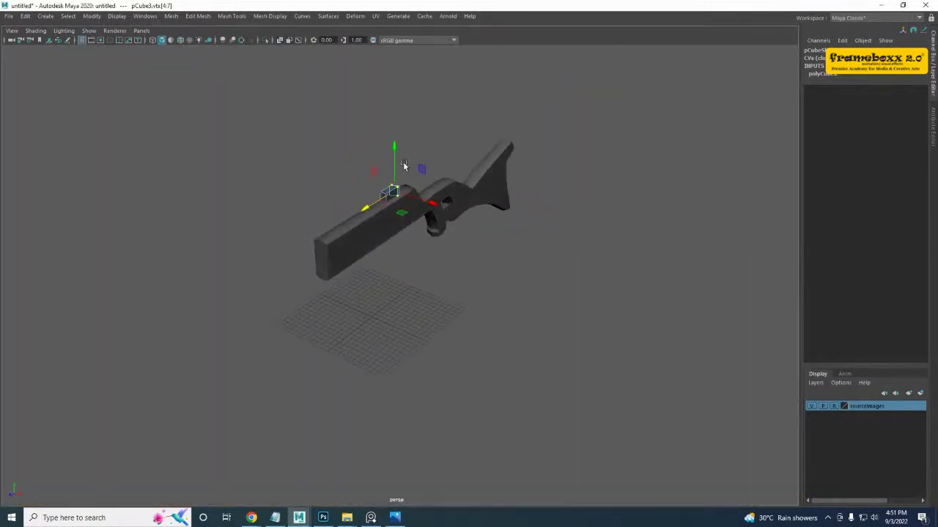
scroll(371, 173, up, 5)
alt+middle_drag(371, 174, 402, 272)
alt+right_drag(403, 272, 477, 304)
alt+middle_drag(478, 303, 455, 270)
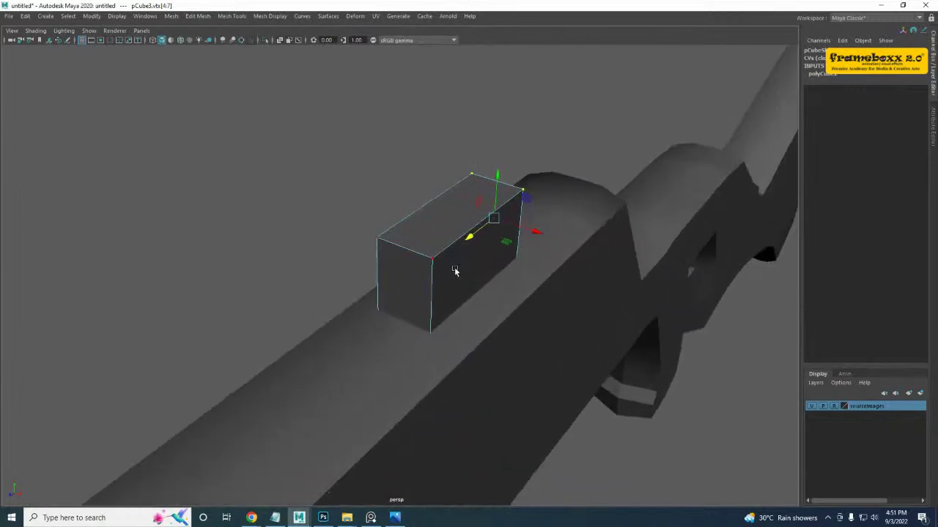
click(454, 130)
click(401, 250)
ctrl+right_drag(469, 180, 450, 231)
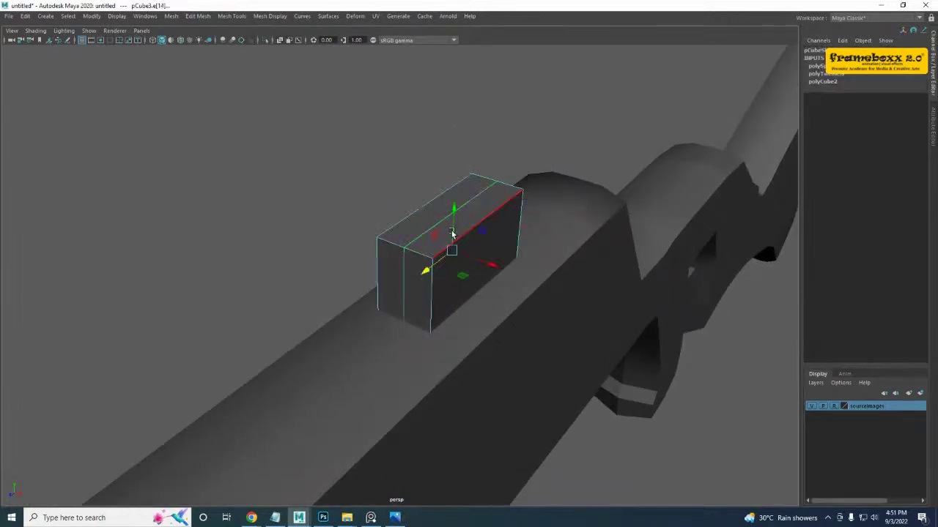
- Insert a second lengthwise edge loop about midway between the block's centre loop and one side edge
alt+drag(444, 274, 368, 300)
click(468, 224)
shift+click(394, 218)
right_drag(403, 254, 444, 223)
alt+right_drag(366, 250, 395, 270)
scroll(401, 264, down, 10)
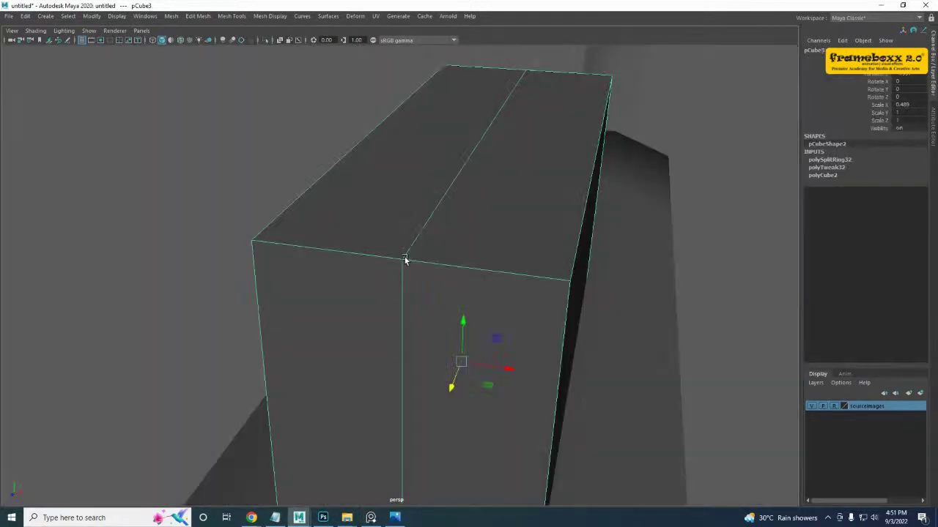
alt+drag(418, 266, 459, 252)
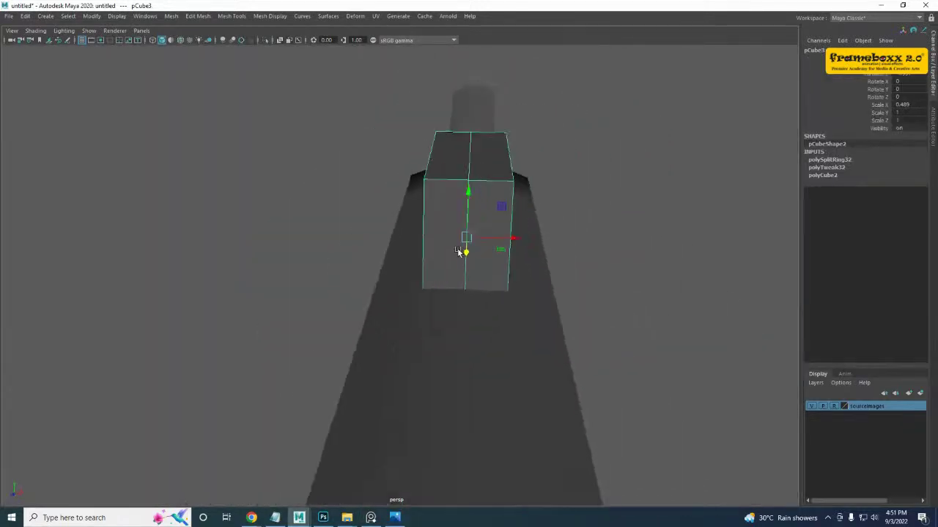
shift+right_drag(486, 183, 536, 159)
click(490, 186)
scroll(462, 195, up, 5)
alt+drag(462, 195, 438, 223)
shift+right_drag(382, 210, 343, 222)
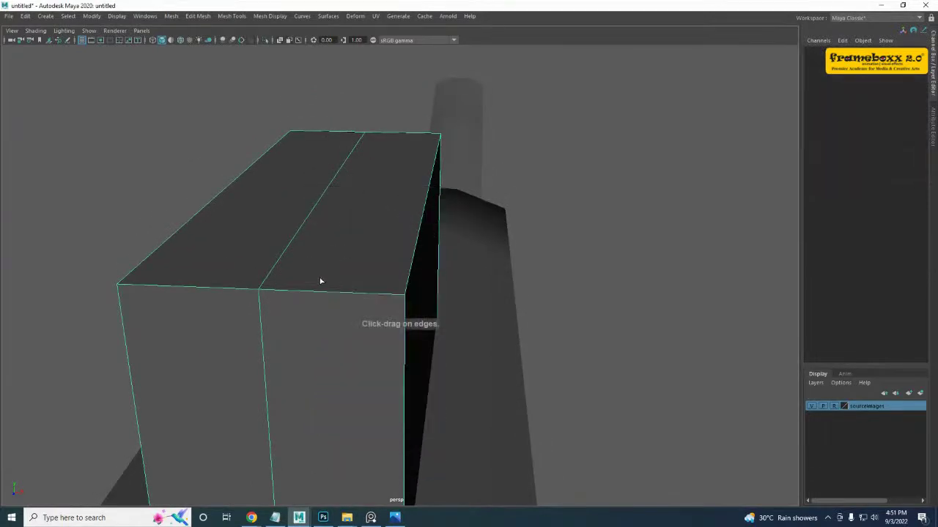
drag(310, 293, 331, 293)
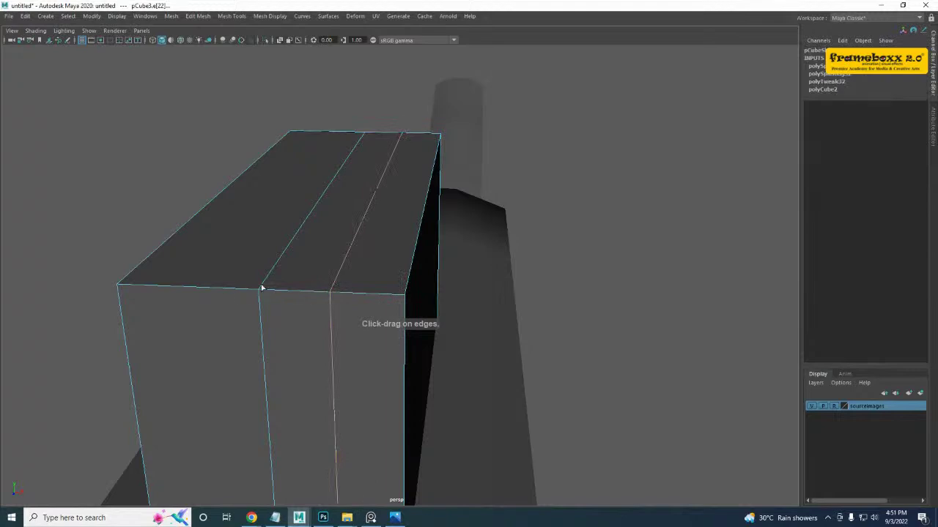
- Undo the last edge loop added to the block and return to object selection
key(ctrl+z)
key(w)
right_drag(268, 238, 303, 224)
alt+drag(298, 236, 323, 227)
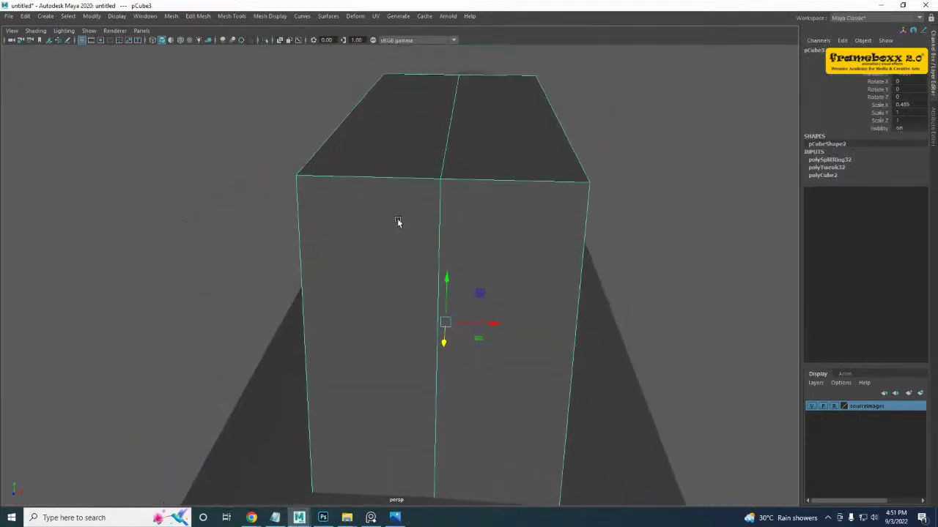
- Add offset edge loops on both sides of the block's central lengthwise edge loop
right_drag(452, 165, 438, 212)
drag(439, 211, 446, 237)
drag(593, 472, 594, 473)
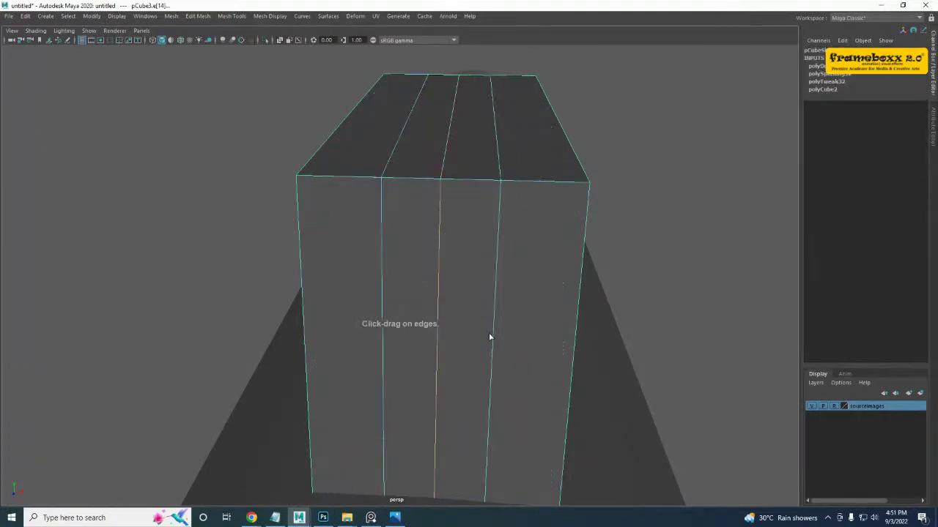
- Insert a horizontal edge loop around the middle of the block's height and return to object selection
alt+drag(488, 332, 452, 285)
alt+middle_drag(315, 385, 466, 237)
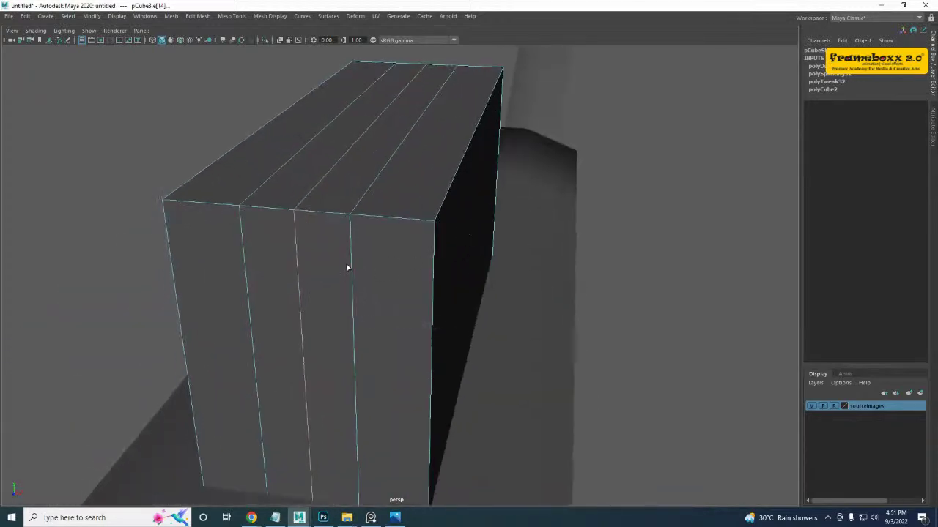
drag(430, 351, 430, 352)
alt+drag(305, 336, 424, 254)
key(w)
alt+middle_drag(579, 205, 570, 208)
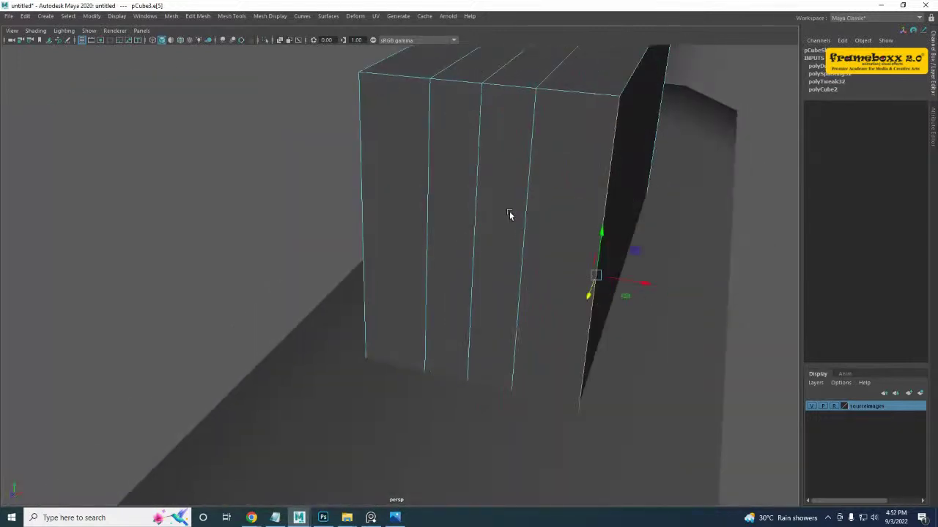
click(483, 213)
ctrl+right_click(517, 164)
ctrl+right_drag(517, 164, 548, 192)
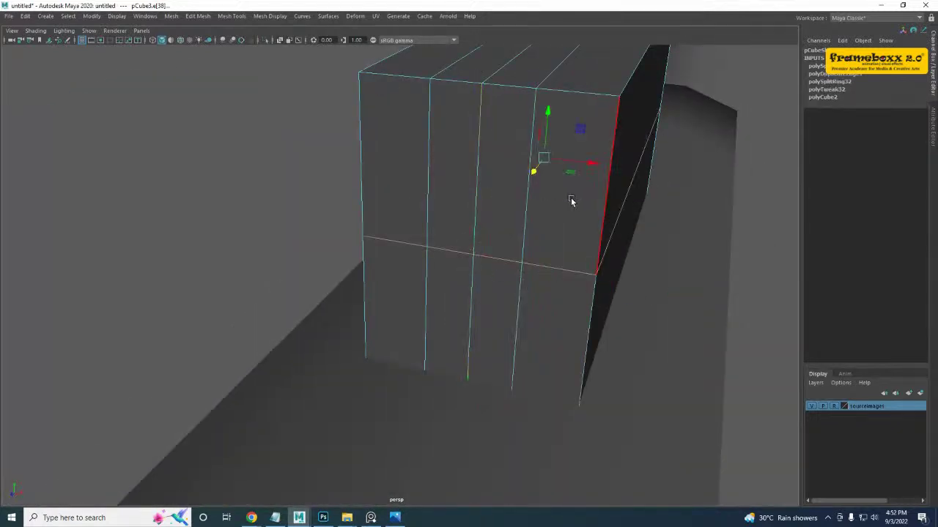
alt+drag(498, 191, 468, 192)
right_drag(470, 194, 600, 86)
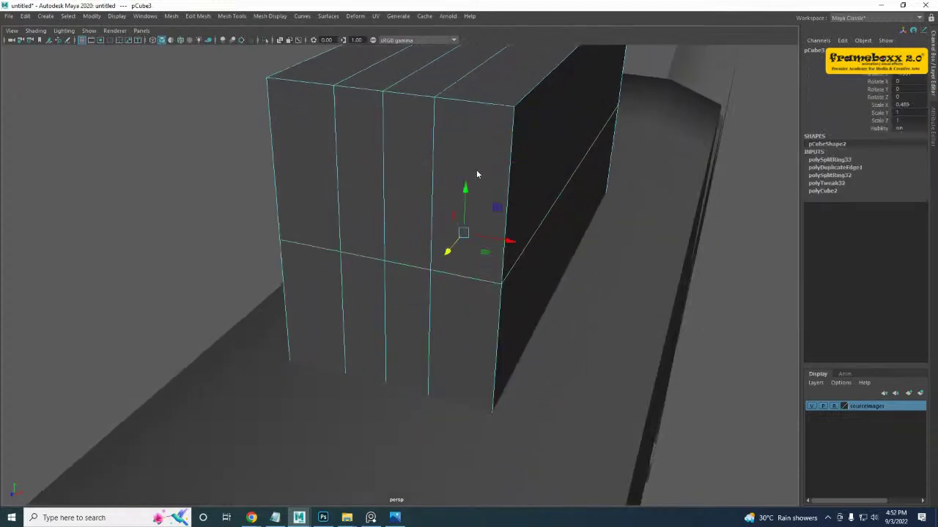
- Try offset edge loops above and below the block's horizontal middle loop, redoing them with a different spacing
shift+right_drag(476, 171, 460, 219)
alt+drag(458, 221, 370, 222)
alt+middle_drag(371, 222, 536, 253)
alt+drag(349, 262, 325, 224)
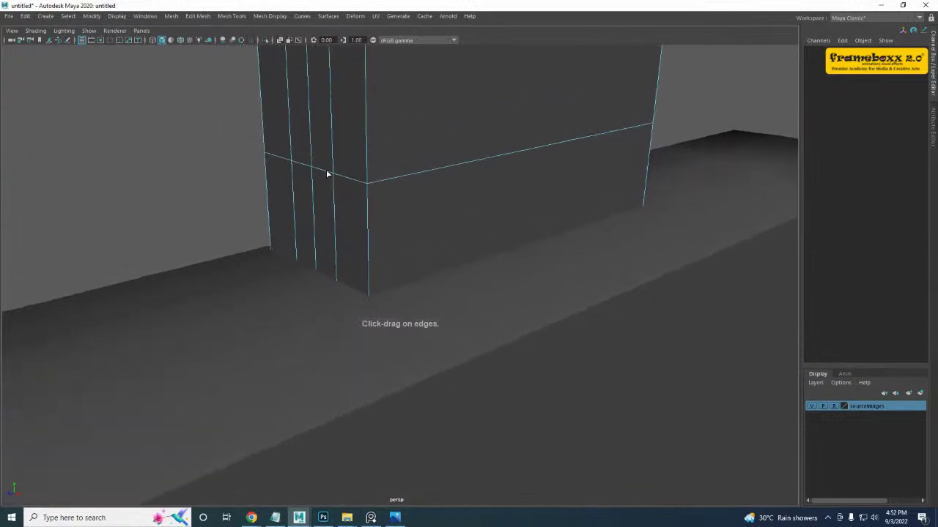
drag(328, 174, 326, 148)
alt+middle_drag(326, 148, 345, 188)
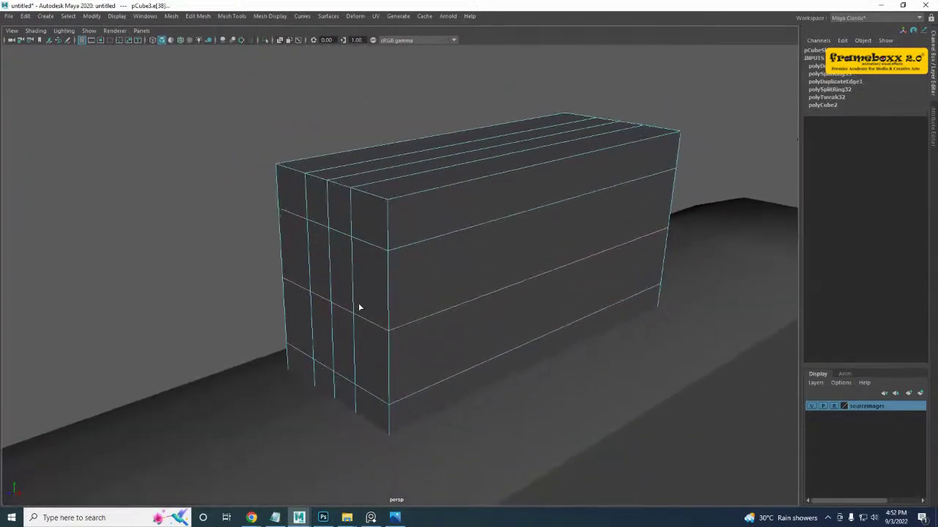
key(ctrl+z)
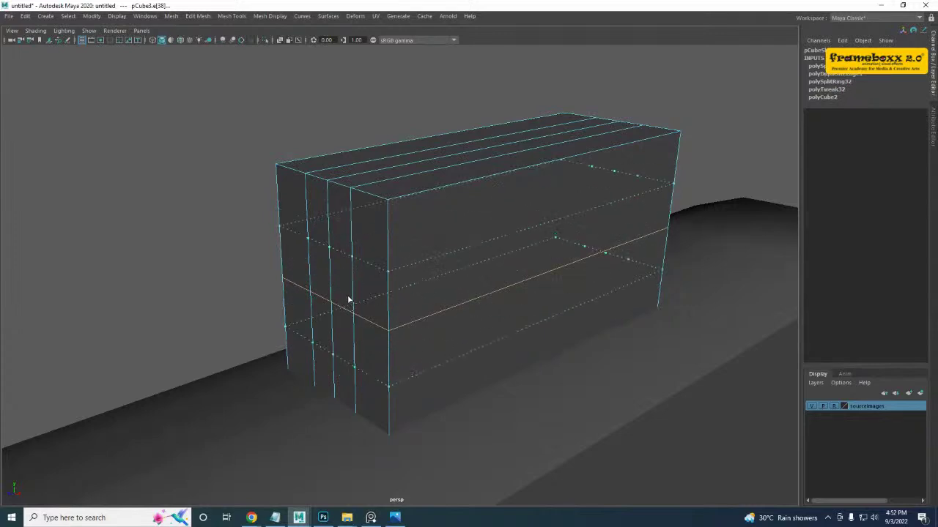
drag(348, 297, 348, 295)
key(w)
alt+drag(352, 256, 440, 256)
alt+middle_drag(441, 257, 342, 247)
- Undo the offset edge loops and the horizontal middle edge loop on the block
key(ctrl+z)
key(ctrl+z)
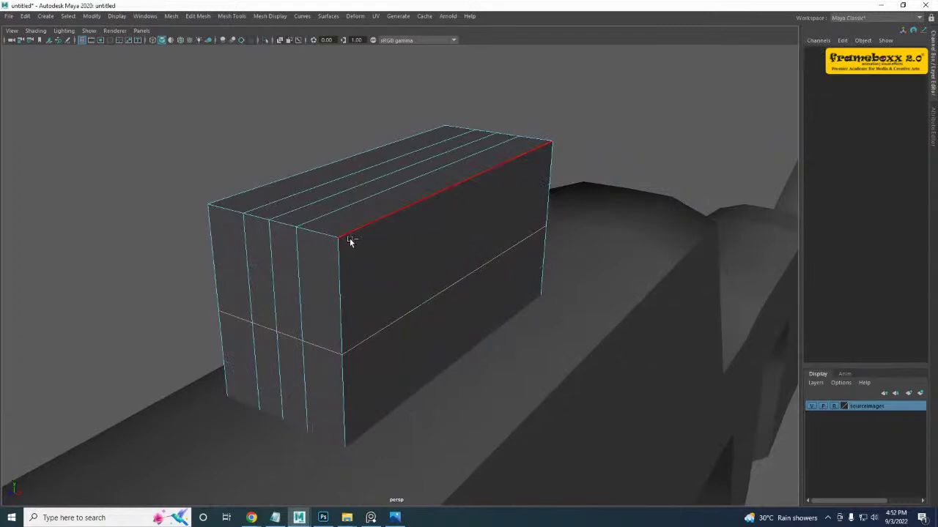
key(ctrl+z)
key(ctrl+z)
key(ctrl+z)
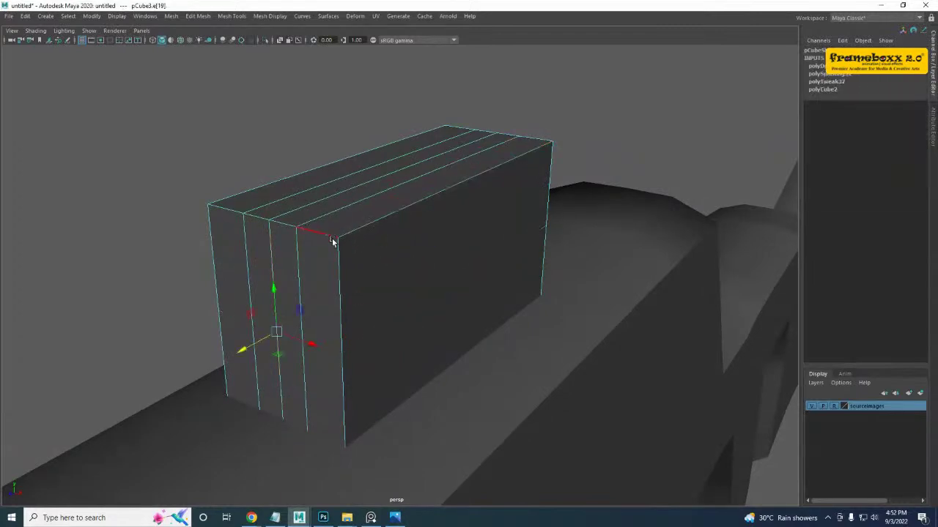
- In the front view, lower the block's outer top vertices and slightly lower the inner pair to round its top
click(348, 207)
shift+click(260, 205)
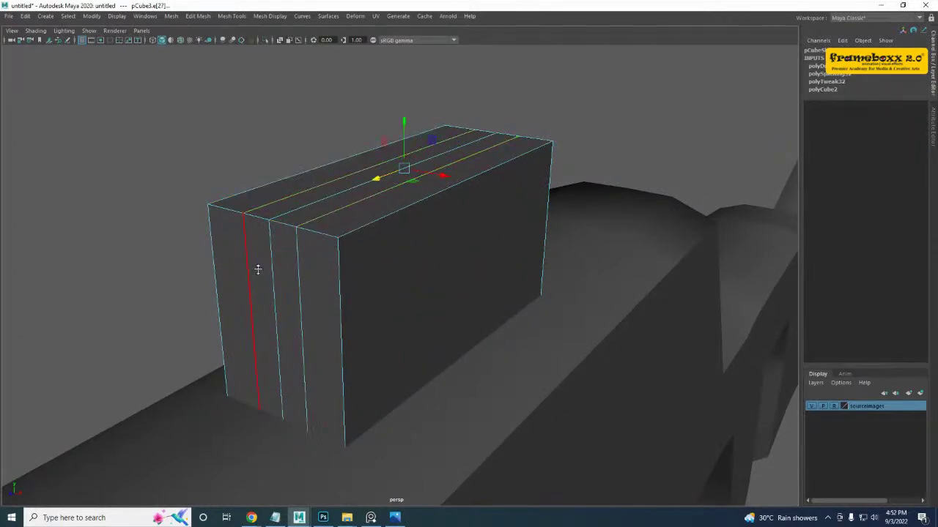
key(space)
key(space)
scroll(238, 218, up, 4)
alt+middle_drag(183, 177, 277, 244)
scroll(213, 216, up, 5)
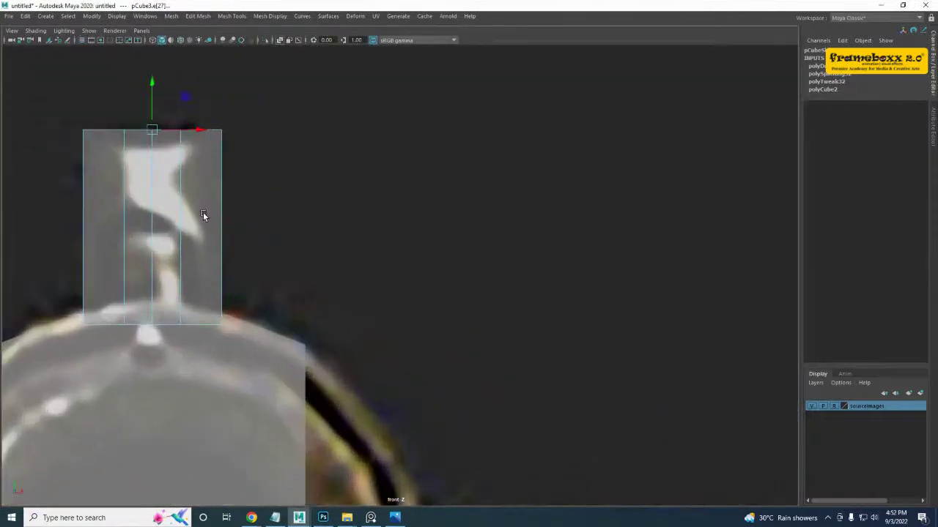
alt+middle_drag(204, 214, 285, 233)
right_drag(287, 183, 188, 172)
drag(131, 120, 180, 176)
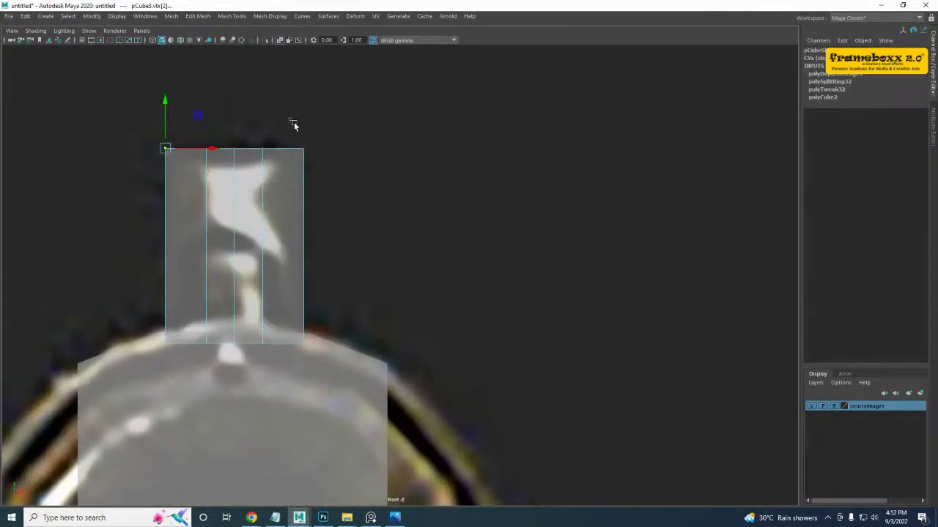
shift+drag(291, 121, 322, 170)
drag(234, 113, 235, 123)
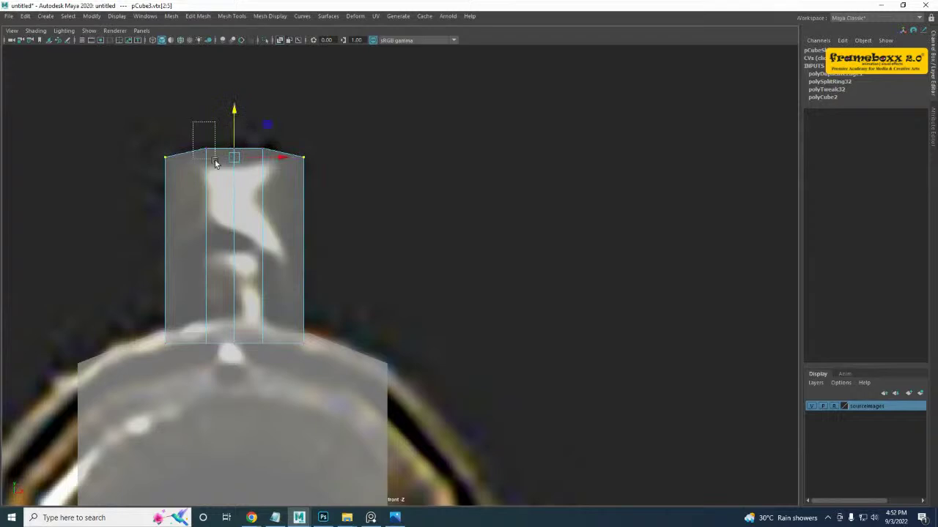
drag(214, 161, 215, 162)
shift+drag(272, 170, 234, 119)
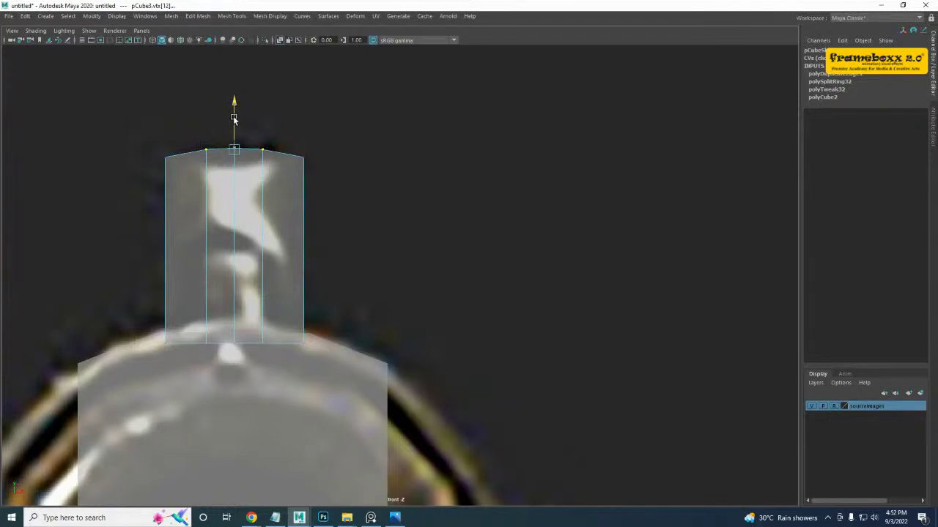
- In the side view, move the vertices at both ends of the block to match the sight in the reference image
key(space)
key(space)
scroll(286, 247, up, 4)
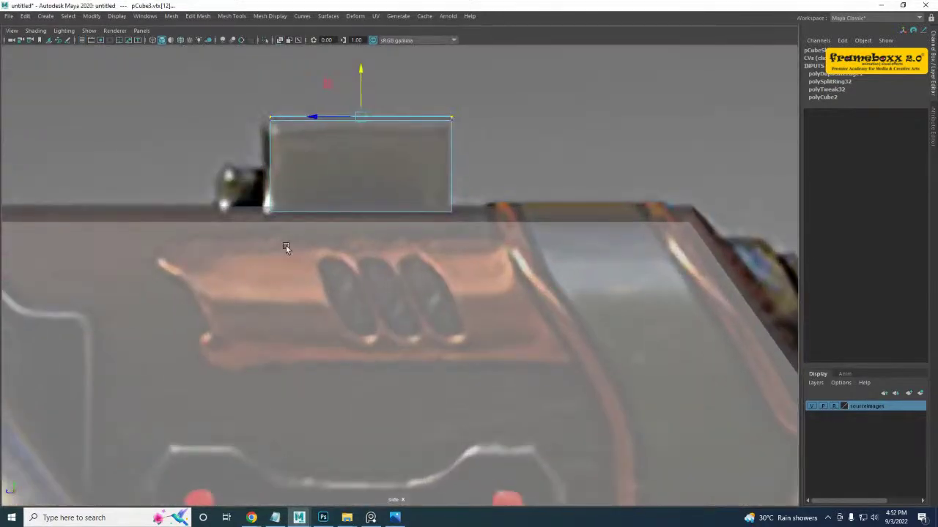
alt+middle_drag(249, 187, 270, 226)
right_click(312, 180)
right_drag(312, 180, 359, 167)
scroll(250, 211, up, 2)
alt+middle_drag(250, 211, 378, 261)
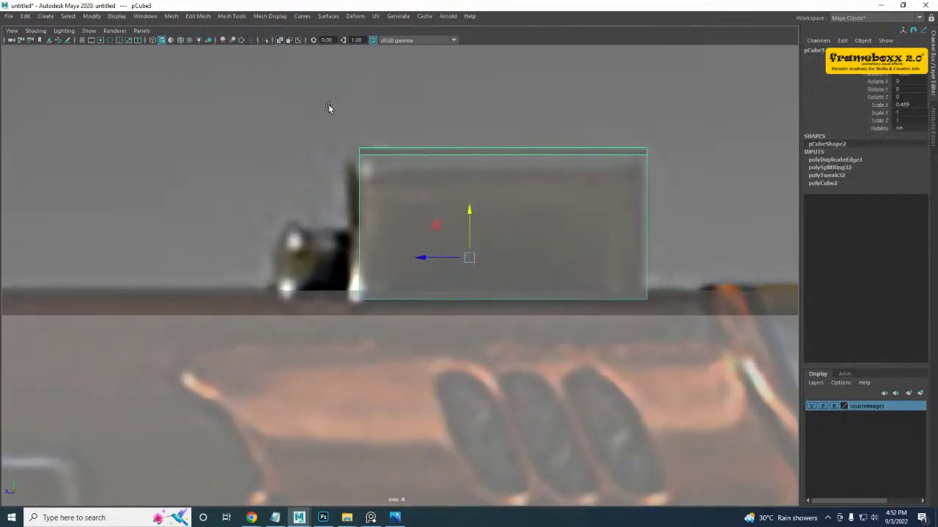
right_drag(409, 182, 363, 184)
drag(325, 120, 386, 359)
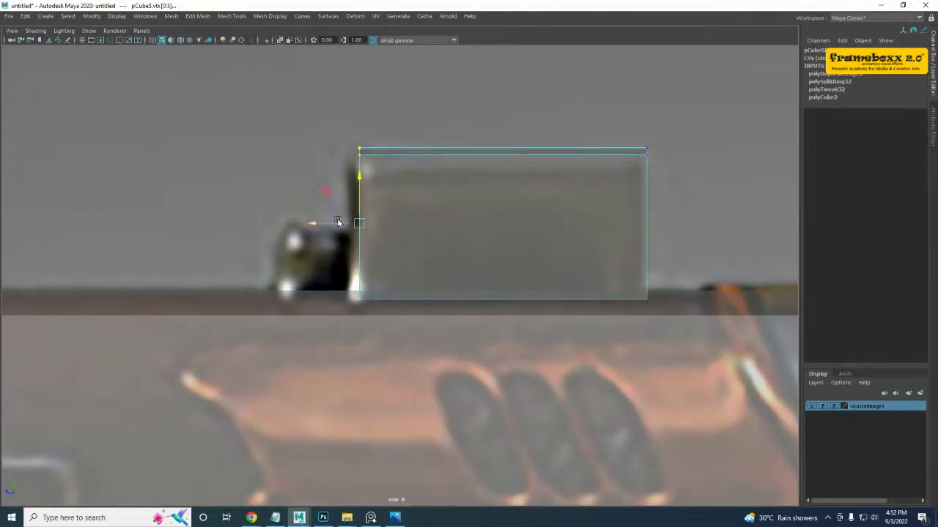
drag(338, 222, 328, 225)
drag(593, 116, 749, 423)
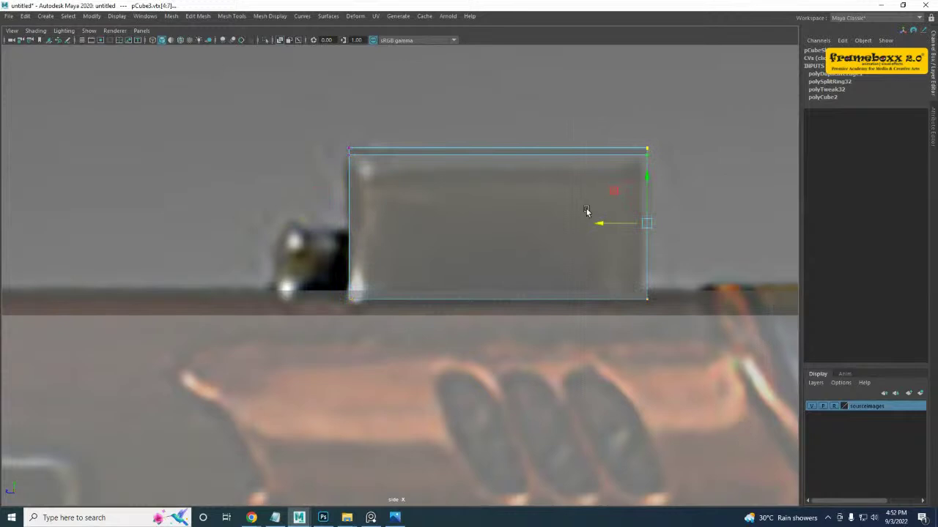
drag(610, 228, 601, 228)
- Insert a horizontal edge loop around the block level with the top of the small knob in the reference
scroll(356, 228, up, 4)
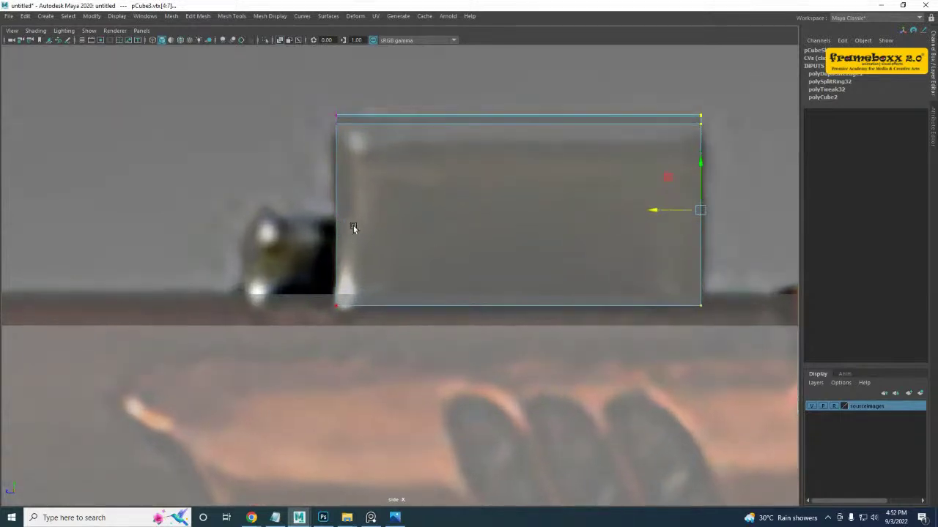
alt+middle_drag(300, 237, 361, 253)
right_drag(374, 240, 424, 224)
shift+right_click(521, 187)
shift+right_drag(522, 186, 456, 202)
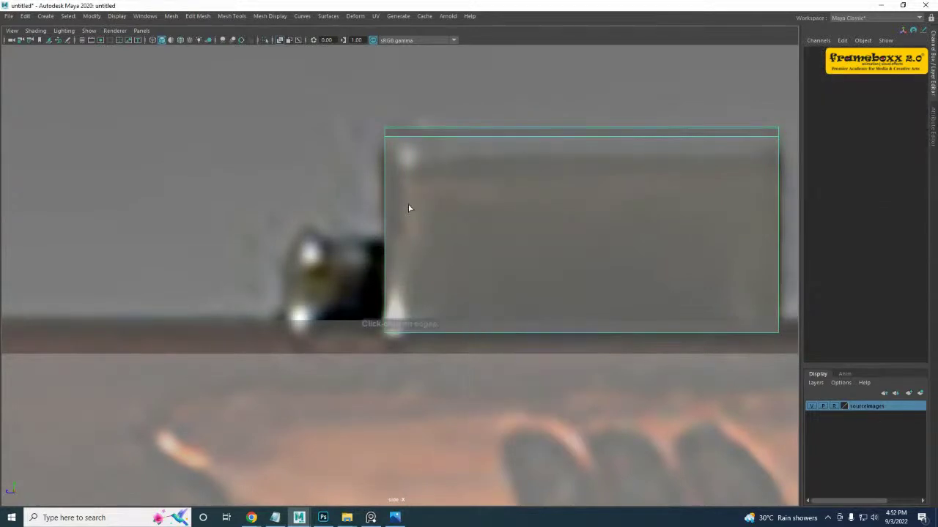
click(385, 236)
alt+middle_drag(423, 234, 374, 228)
- Flatten the new horizontal edge loop vertically and lower it slightly
key(w)
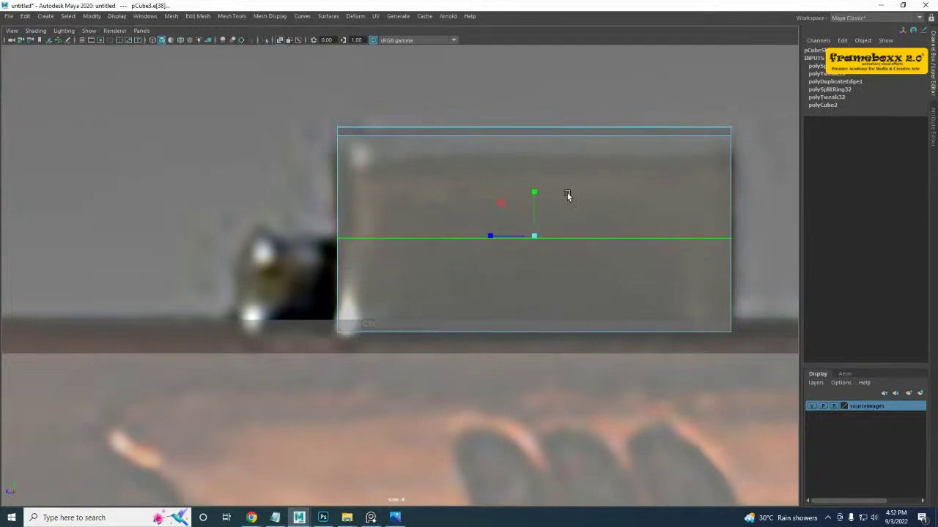
drag(533, 192, 522, 392)
key(w)
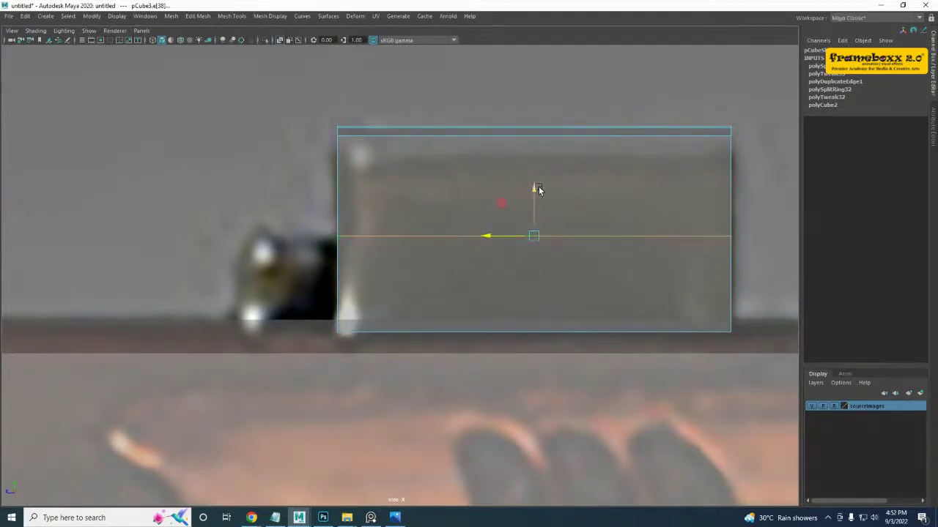
drag(533, 191, 533, 195)
- Examine the block in perspective and compare it with the gun's top sight in the reference image
key(space)
key(space)
alt+drag(505, 223, 445, 254)
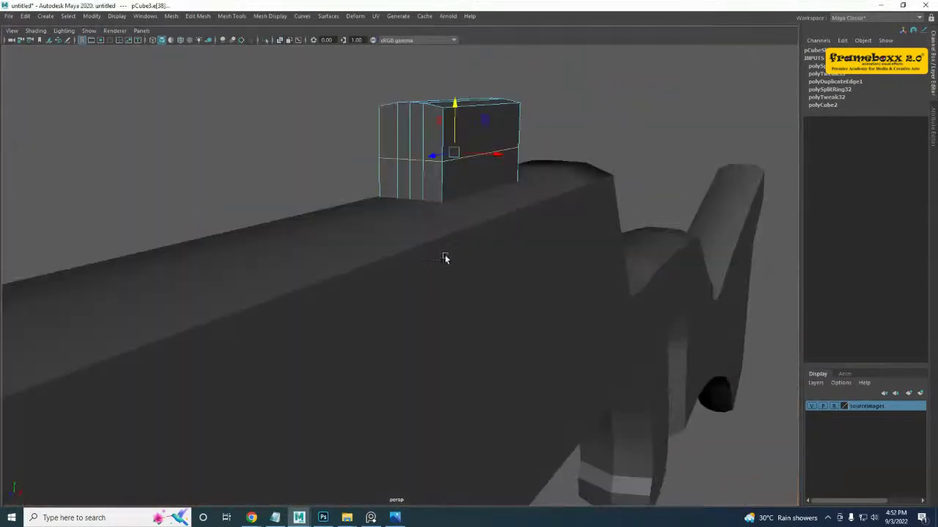
alt+middle_drag(445, 254, 434, 315)
scroll(417, 314, up, 5)
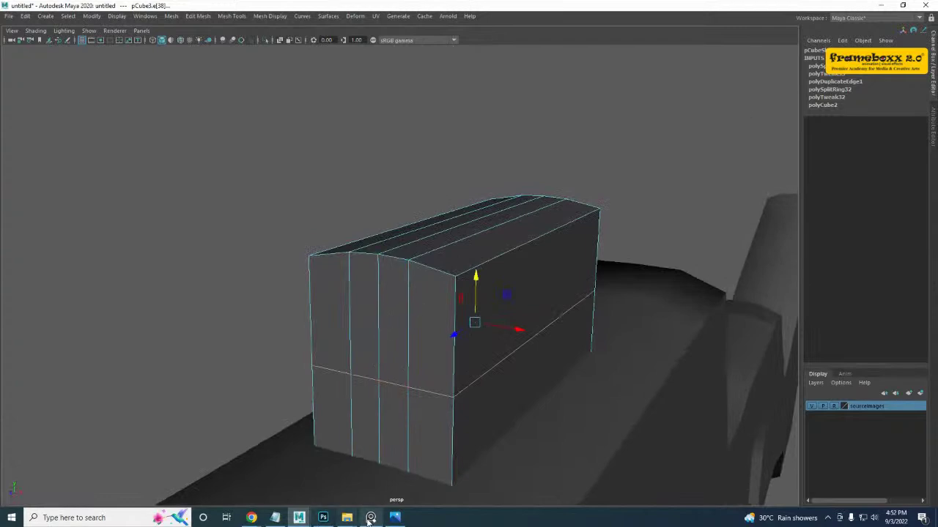
click(366, 520)
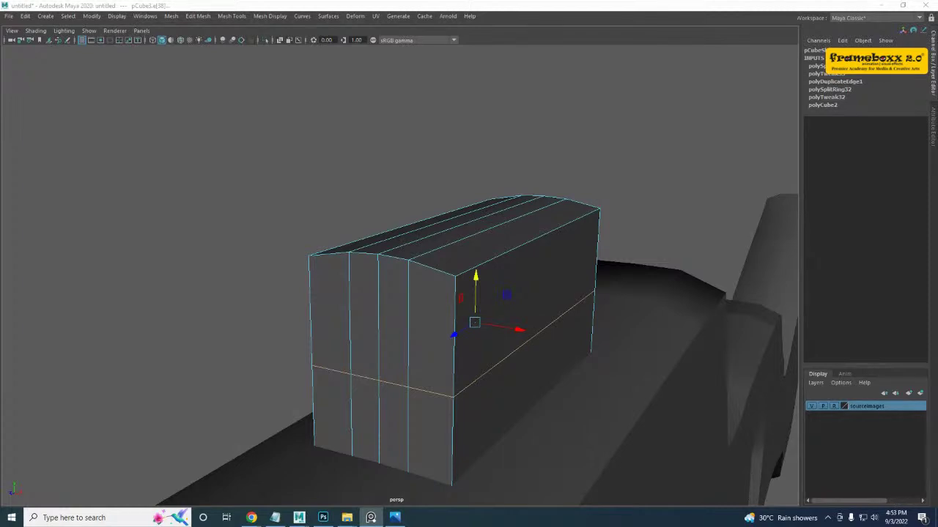
right_drag(937, 174, 452, 174)
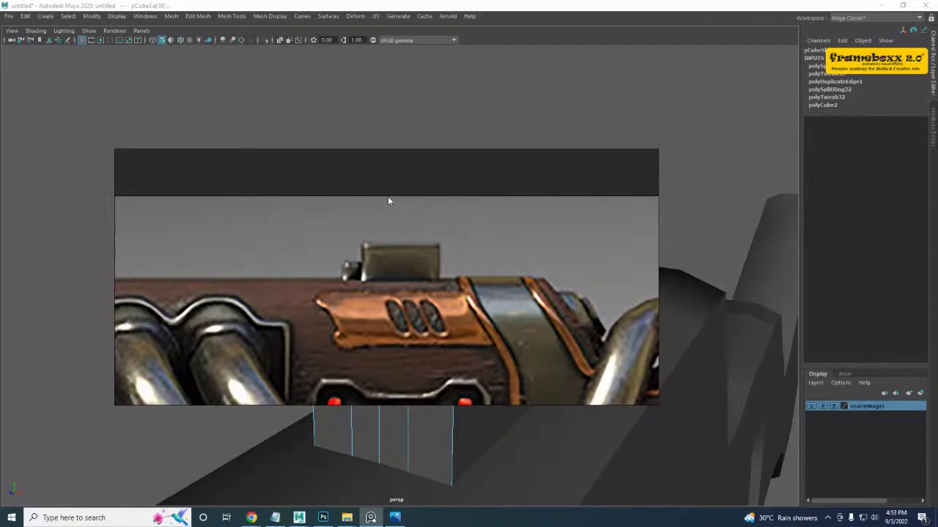
right_drag(387, 197, 937, 273)
- Extrude the two lower middle faces on the block's end out to the far end of the reference's small knob
alt+middle_drag(479, 392, 503, 317)
right_drag(430, 247, 430, 284)
click(422, 313)
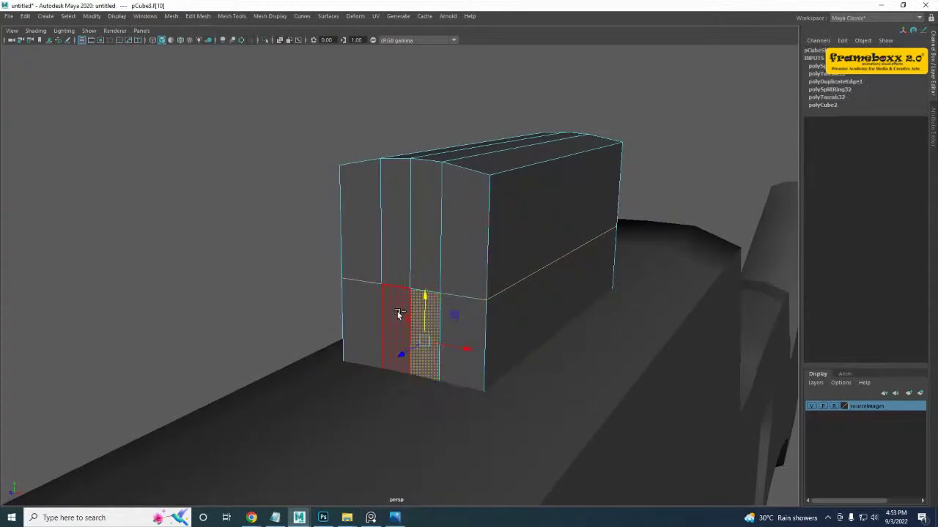
shift+click(397, 313)
key(space)
key(space)
alt+middle_drag(471, 372, 527, 360)
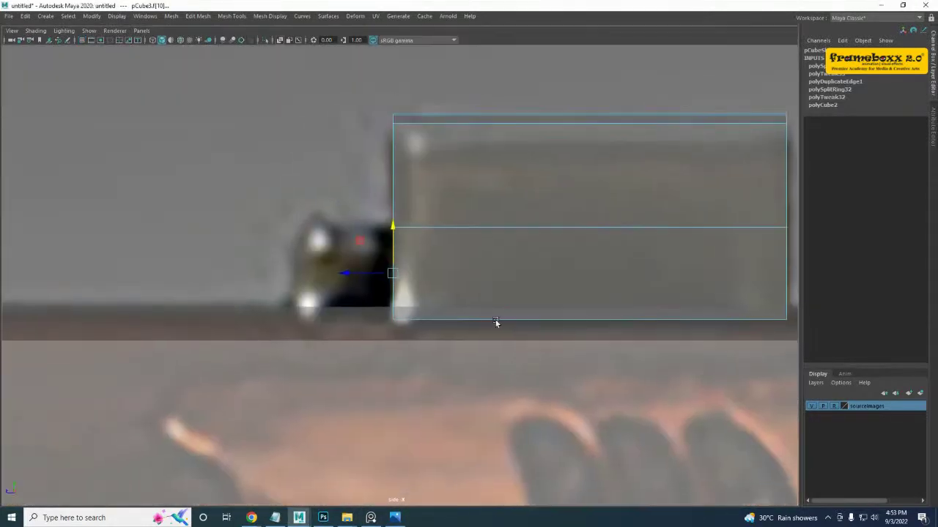
shift+right_drag(470, 248, 465, 274)
key(w)
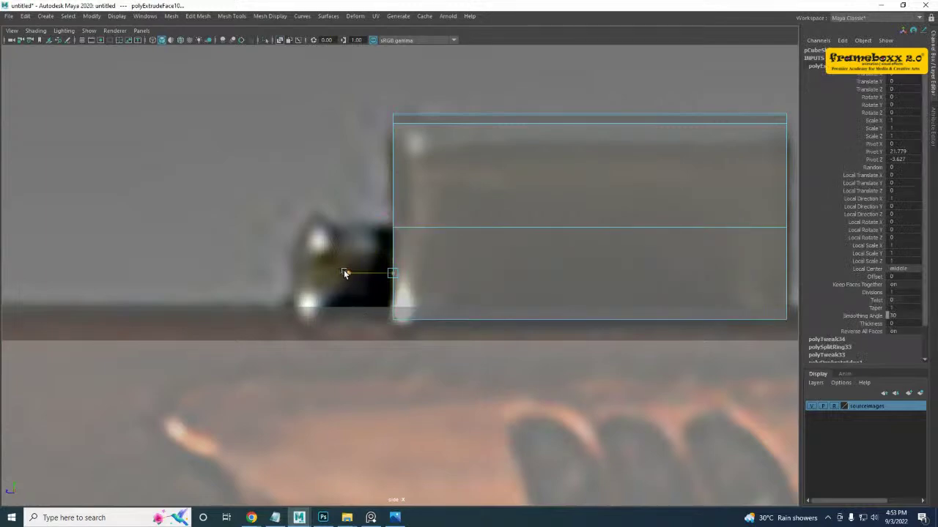
drag(345, 274, 250, 273)
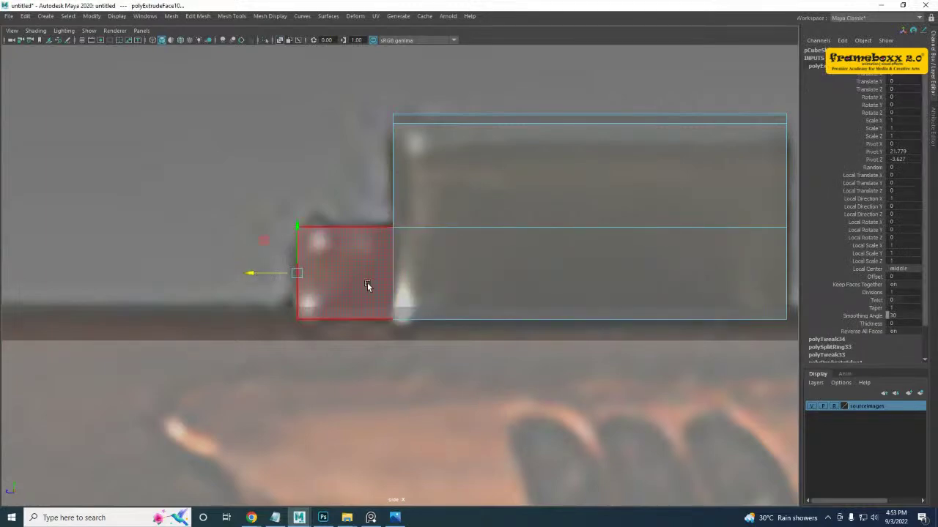
- Lower the two outer top edges of the extruded knob slightly to give it a peaked top
scroll(367, 283, up, 1)
key(space)
key(space)
scroll(405, 284, up, 5)
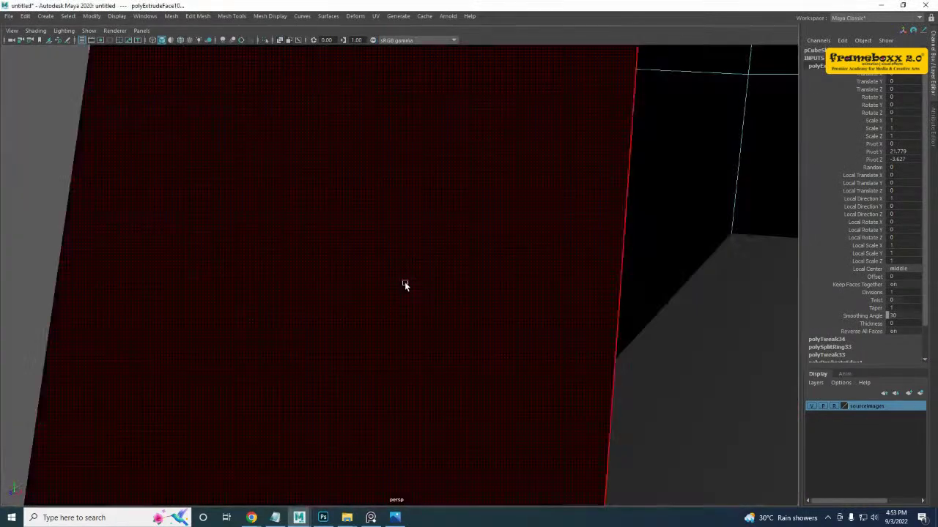
scroll(405, 284, down, 6)
alt+drag(418, 290, 489, 300)
scroll(526, 301, up, 3)
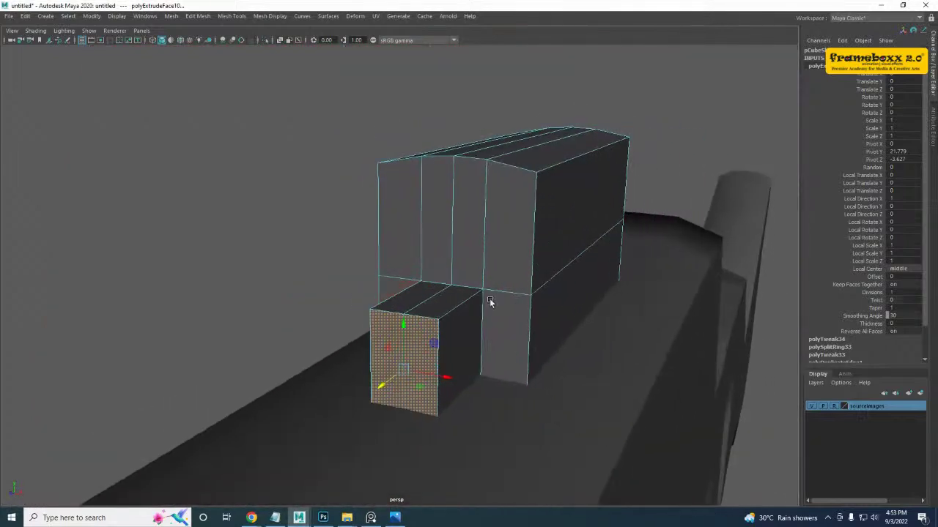
right_drag(454, 303, 457, 267)
click(460, 305)
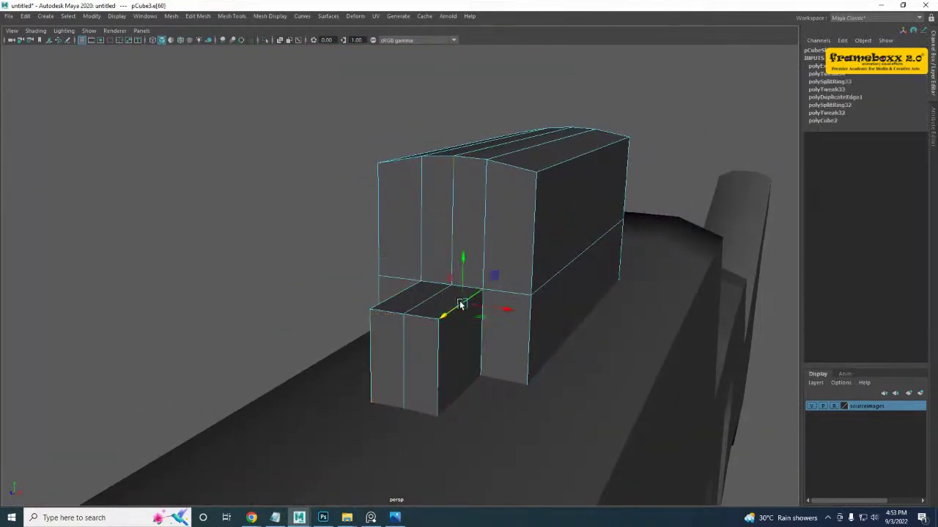
shift+click(378, 302)
key(ctrl+z)
shift+click(402, 294)
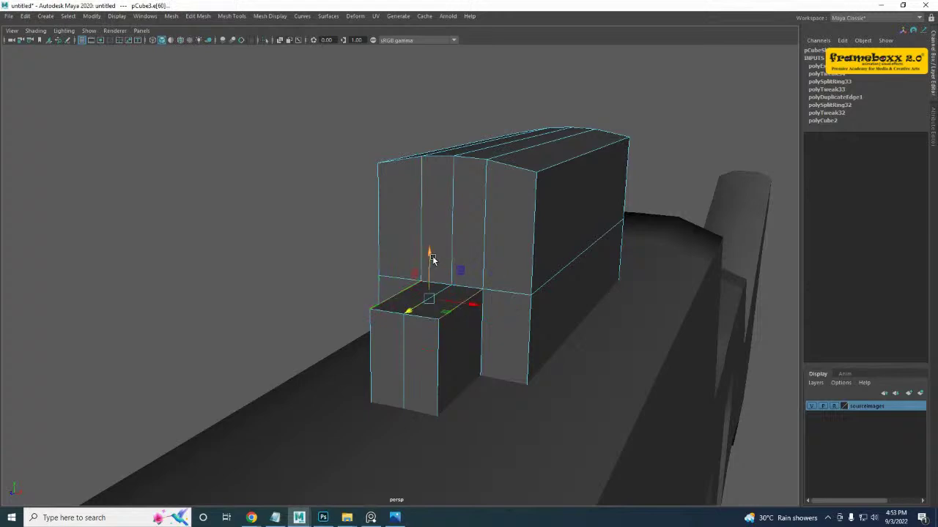
mouse_move(432, 259)
mouse_down()
mouse_move(431, 268)
mouse_move(444, 267)
mouse_up()
alt+right_drag(444, 267, 576, 271)
alt+middle_drag(576, 270, 494, 279)
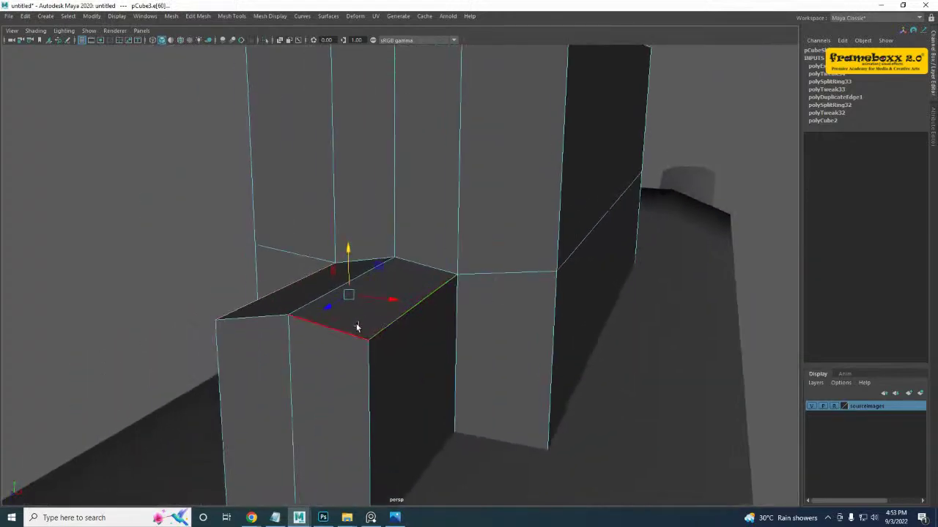
- Add offset edge loops on both sides of the knob's central edge line
right_drag(338, 319, 449, 183)
alt+drag(450, 183, 433, 195)
alt+middle_drag(433, 195, 465, 261)
mouse_move(519, 152)
alt+middle_down()
mouse_move(521, 263)
mouse_move(522, 249)
alt+middle_up()
alt+middle_drag(536, 320, 529, 257)
shift+right_drag(528, 203, 503, 251)
drag(490, 333, 451, 304)
key(ctrl+z)
scroll(475, 337, down, 5)
alt+drag(475, 337, 562, 410)
key(w)
scroll(550, 392, up, 5)
scroll(641, 356, down, 5)
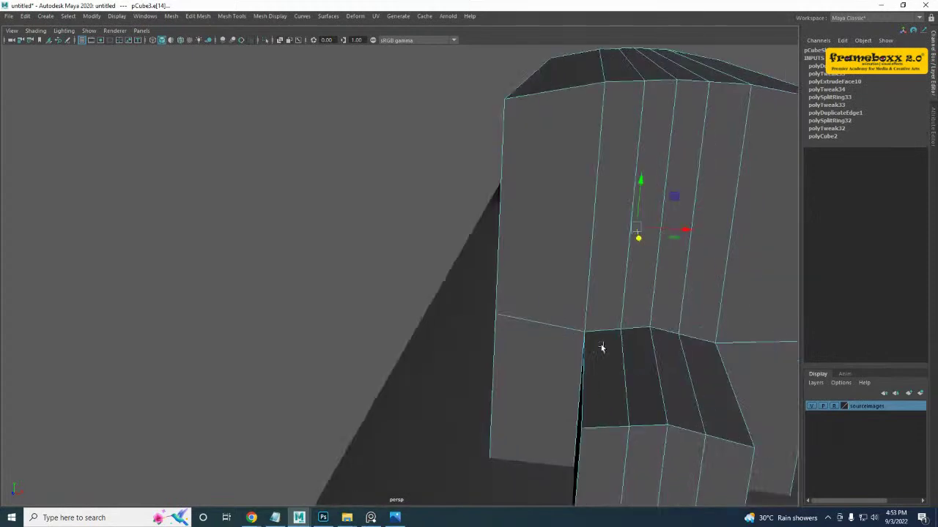
- Raise the two new edges beside the knob's top centre line slightly to round its top
alt+drag(601, 347, 554, 333)
click(333, 280)
click(268, 272)
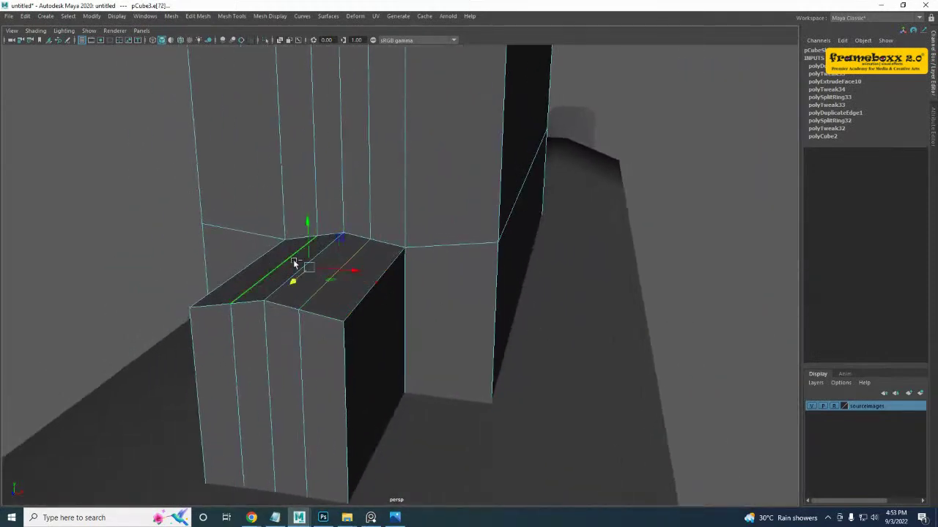
drag(311, 228, 307, 220)
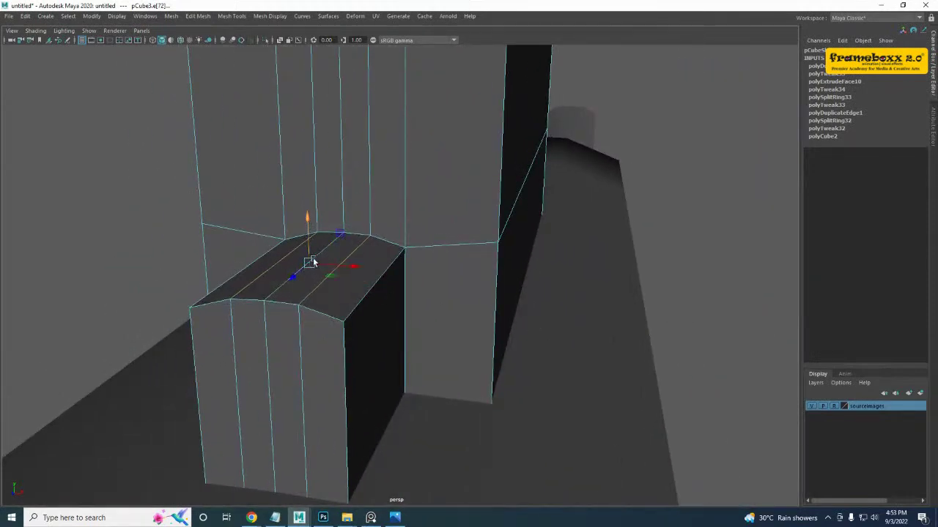
alt+drag(313, 263, 337, 261)
alt+middle_drag(337, 261, 358, 197)
right_drag(544, 147, 593, 92)
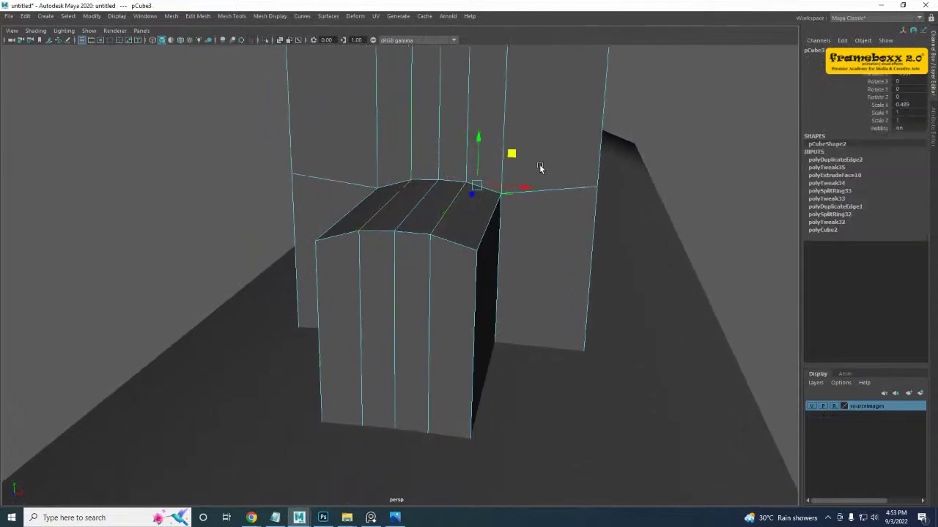
- Insert a vertical edge loop halfway along the main block's length by splitting its lengthwise edge ring
scroll(540, 170, down, 4)
key(space)
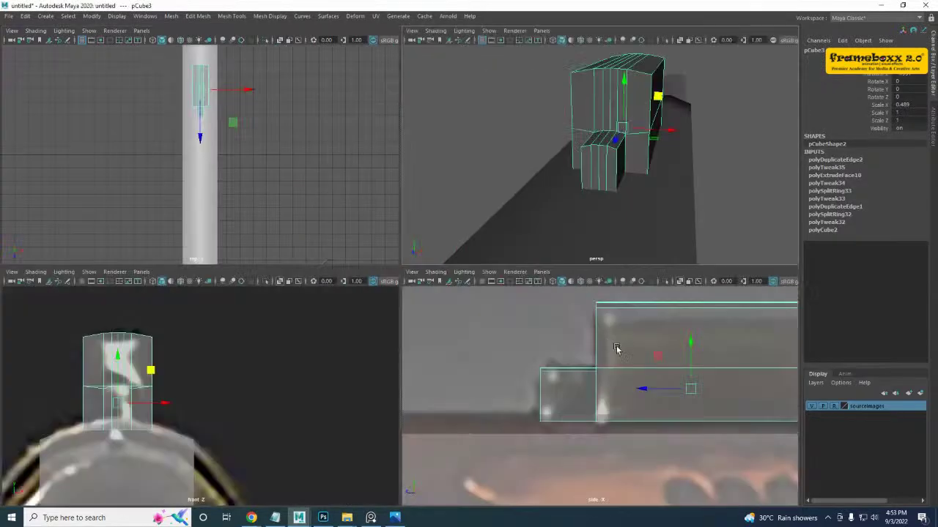
key(space)
alt+middle_drag(505, 302, 271, 307)
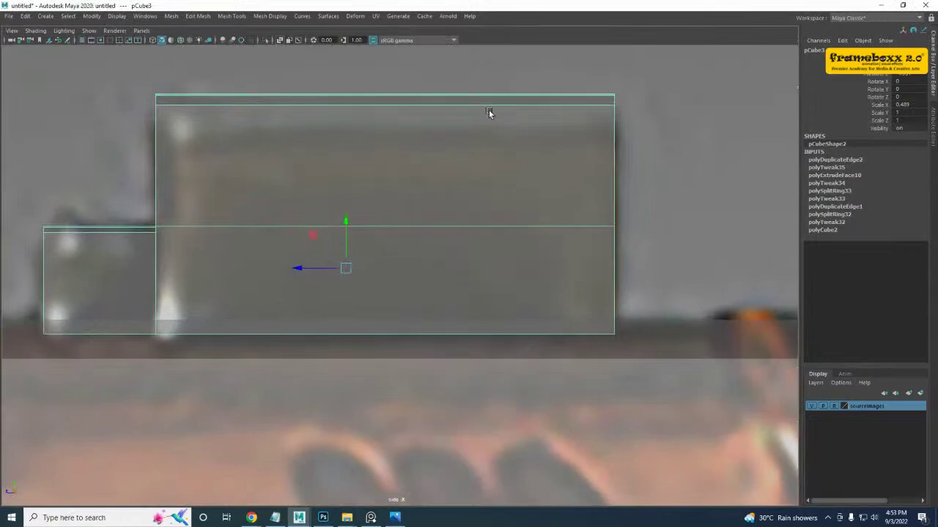
right_drag(488, 110, 488, 70)
click(458, 222)
ctrl+right_drag(502, 142, 510, 182)
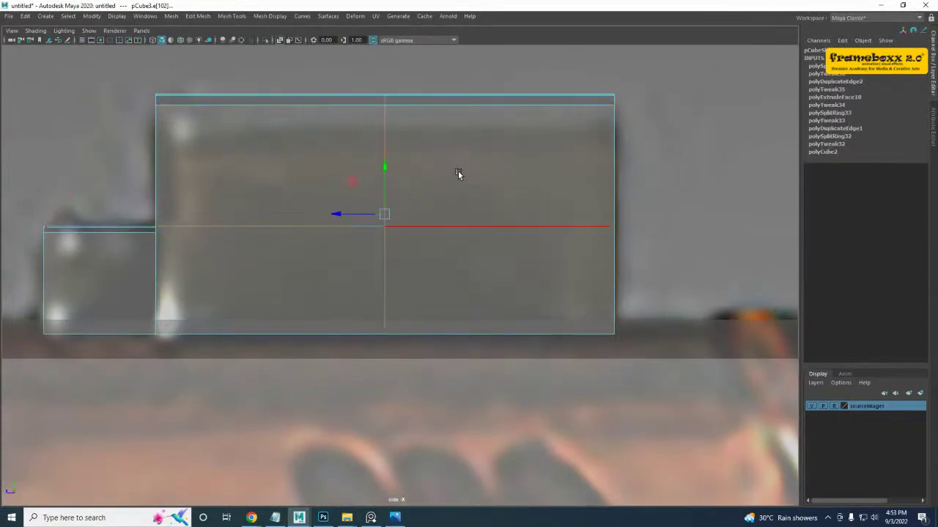
right_drag(457, 169, 581, 110)
- Offset the main block's middle edge loop to add tight supporting loops close to both of its ends
key(space)
key(space)
alt+drag(551, 130, 470, 208)
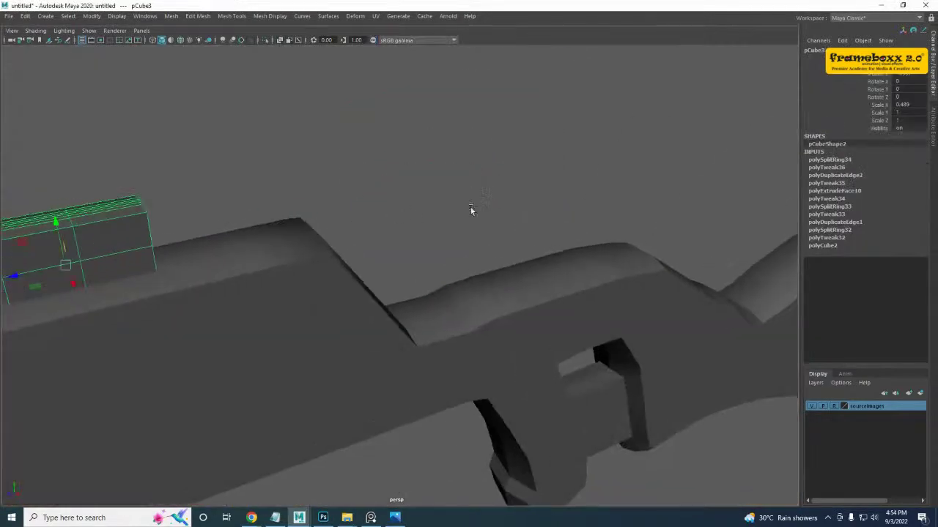
alt+middle_drag(366, 222, 467, 200)
alt+right_drag(369, 207, 388, 203)
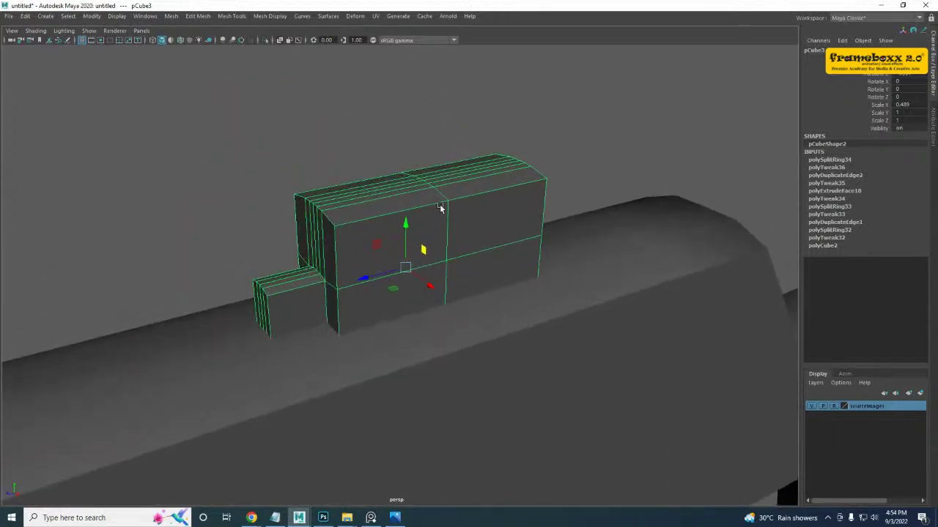
shift+right_drag(459, 173, 448, 219)
drag(449, 218, 463, 258)
alt+drag(352, 269, 361, 270)
scroll(305, 314, up, 5)
key(w)
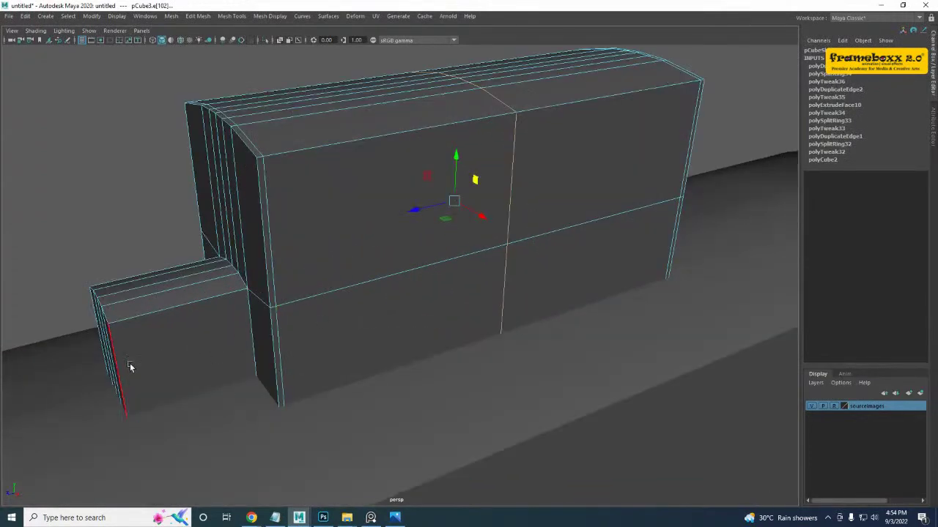
- Split the knob's vertical edge ring to add a horizontal loop around the lower part of the block
click(128, 364)
ctrl+right_drag(374, 230, 293, 287)
alt+drag(285, 312, 321, 293)
right_drag(318, 249, 363, 234)
- Offset the new horizontal loop to add tight supporting loops near the lower section's upper and lower edges
scroll(329, 262, up, 4)
alt+drag(329, 261, 375, 242)
shift+right_drag(438, 187, 436, 234)
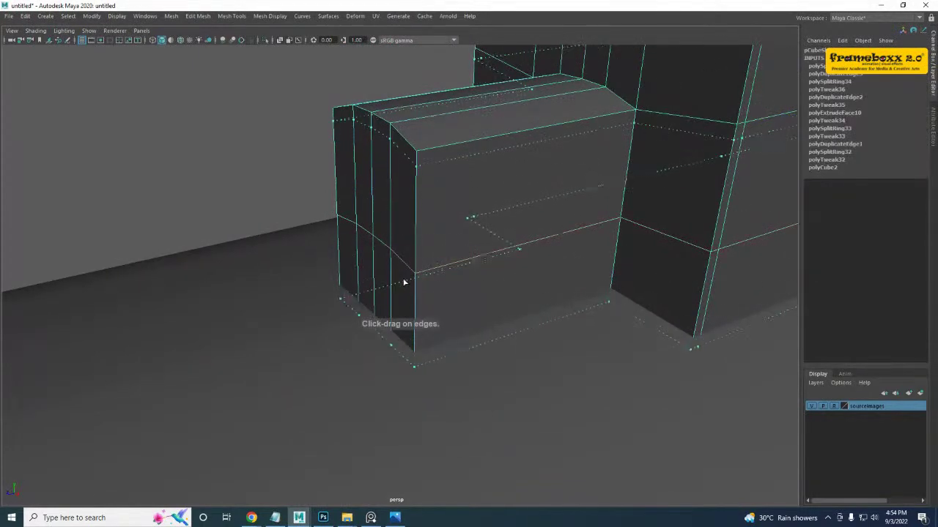
drag(403, 282, 420, 257)
scroll(427, 266, down, 5)
key(w)
- Insert a vertical edge loop across the middle of the small knob's length
click(481, 232)
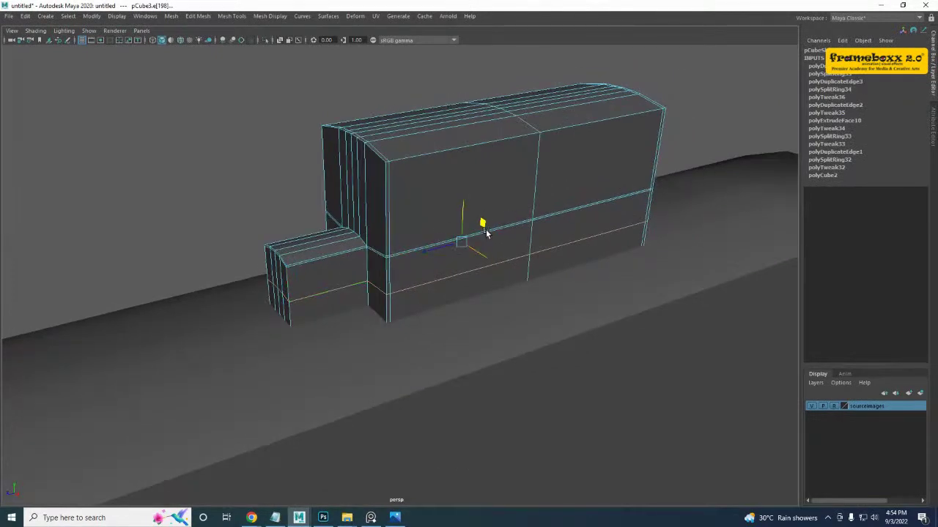
click(325, 255)
ctrl+right_drag(362, 209, 328, 251)
scroll(329, 268, up, 4)
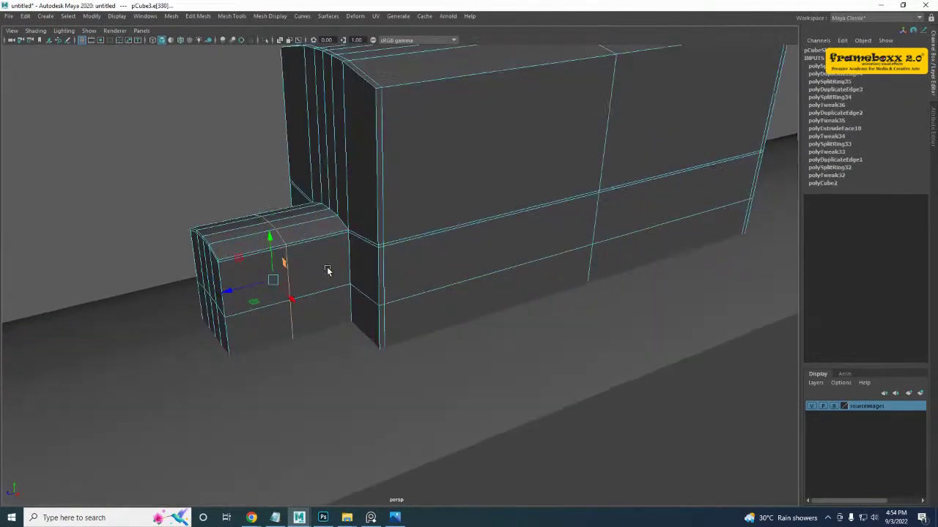
alt+middle_drag(328, 268, 360, 268)
right_drag(359, 229, 367, 216)
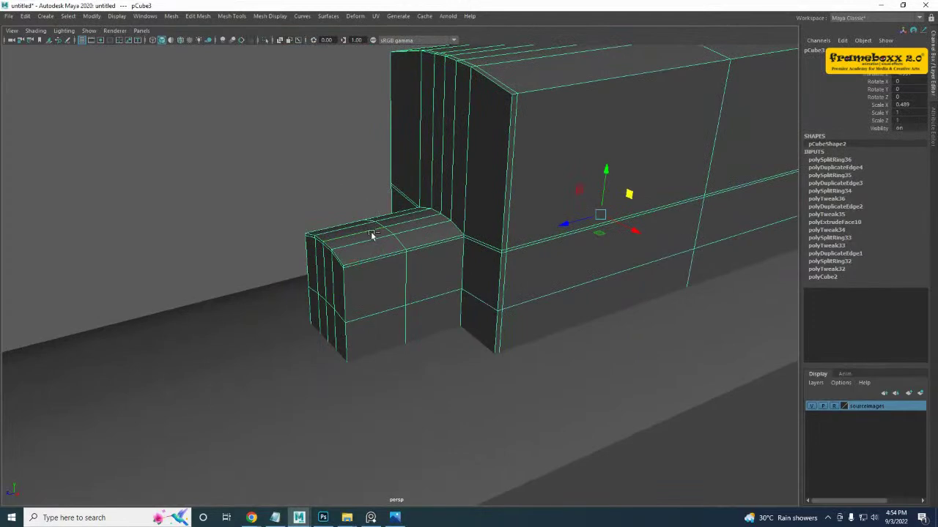
- Isolate the block, preview it smoothed, and compare its shape with the reference image in side view
key(ctrl+1)
alt+drag(395, 255, 354, 284)
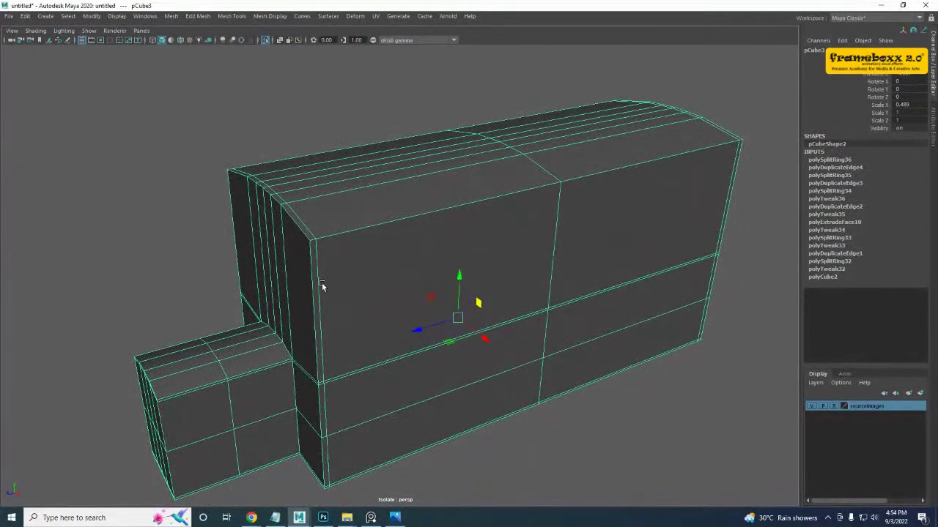
key(3)
alt+middle_drag(181, 343, 191, 323)
click(115, 209)
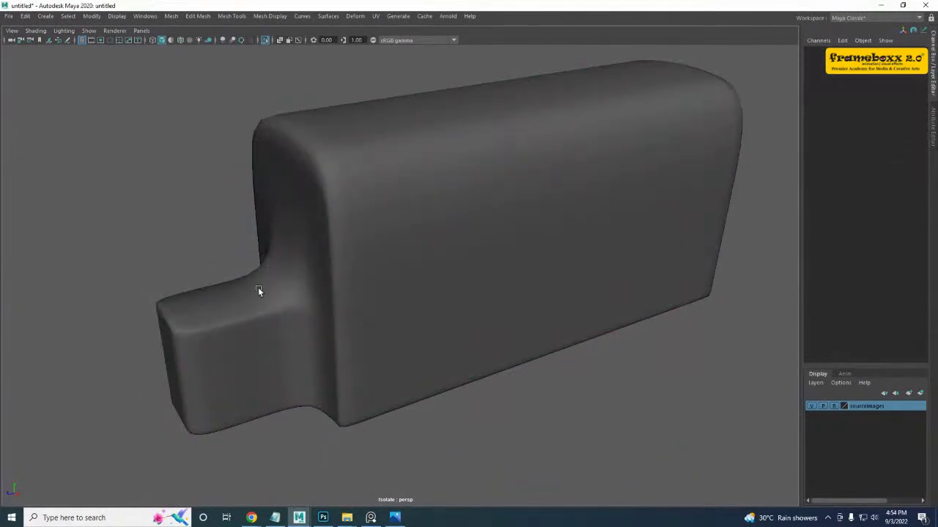
key(space)
key(space)
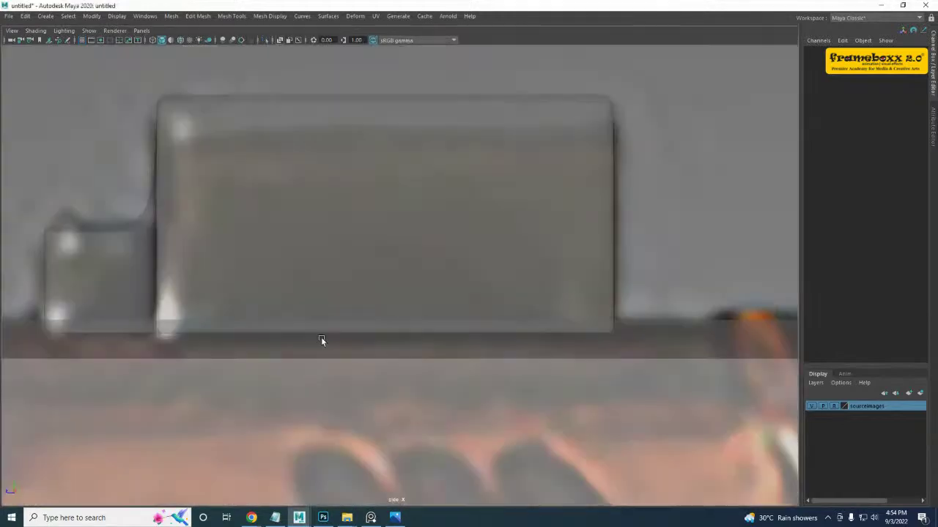
click(117, 231)
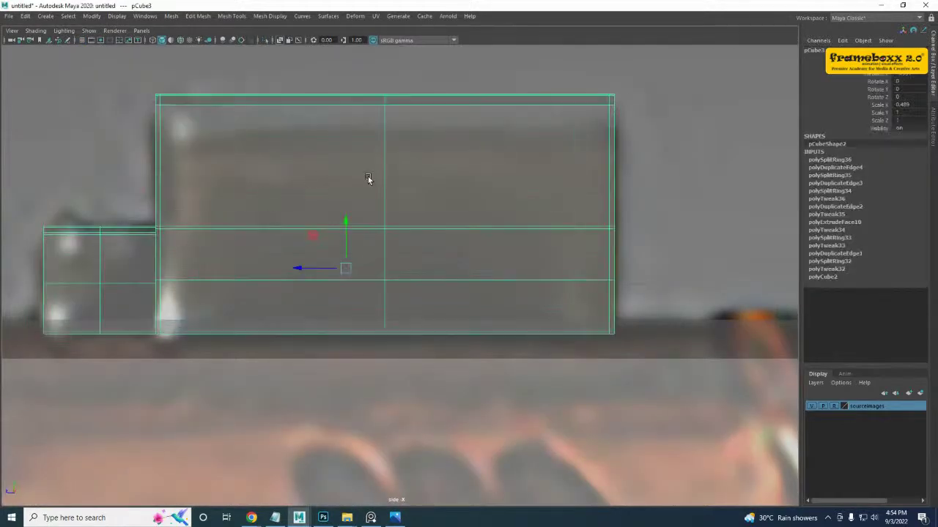
key(space)
key(space)
- Offset the knob's middle edge loop to add tight loops near both of its ends, and preview the block smoothed
scroll(380, 271, up, 6)
alt+middle_drag(242, 318, 374, 270)
shift+right_drag(417, 199, 410, 251)
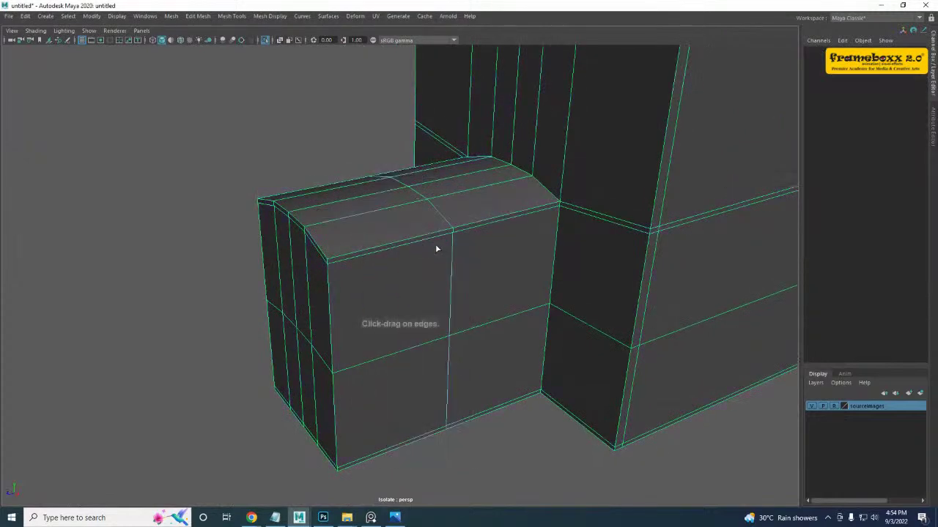
drag(451, 257, 471, 327)
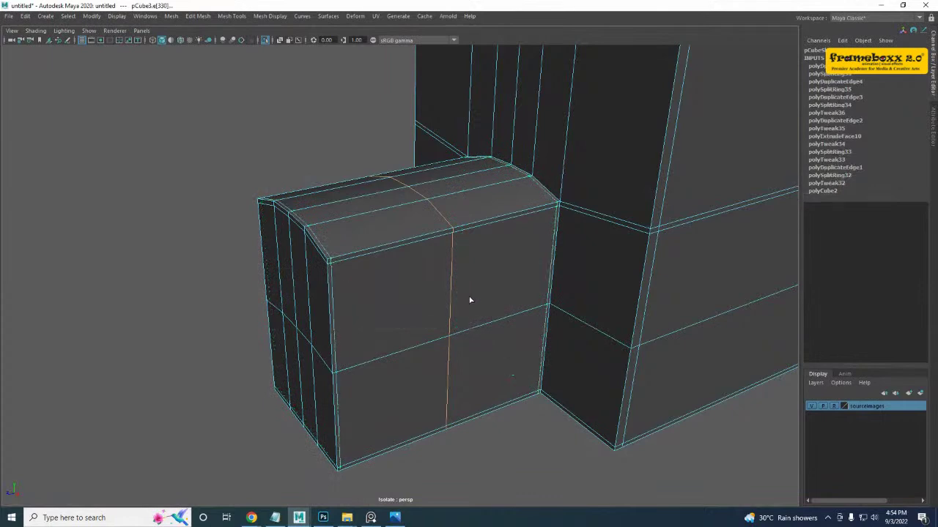
key(w)
scroll(416, 249, down, 5)
alt+middle_drag(418, 259, 411, 270)
right_drag(408, 237, 515, 129)
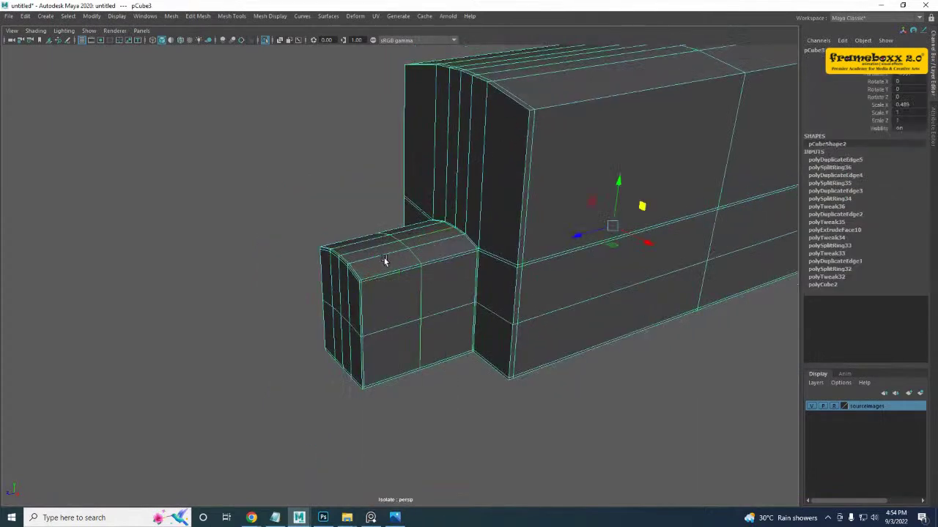
key(3)
click(295, 207)
alt+drag(331, 237, 351, 274)
click(376, 196)
key(1)
- Insert tight edge loops beside the side corners on the end faces of the main block and the small knob
alt+drag(376, 194, 339, 203)
shift+right_drag(495, 189, 415, 205)
drag(521, 238, 544, 274)
alt+middle_drag(438, 323, 428, 315)
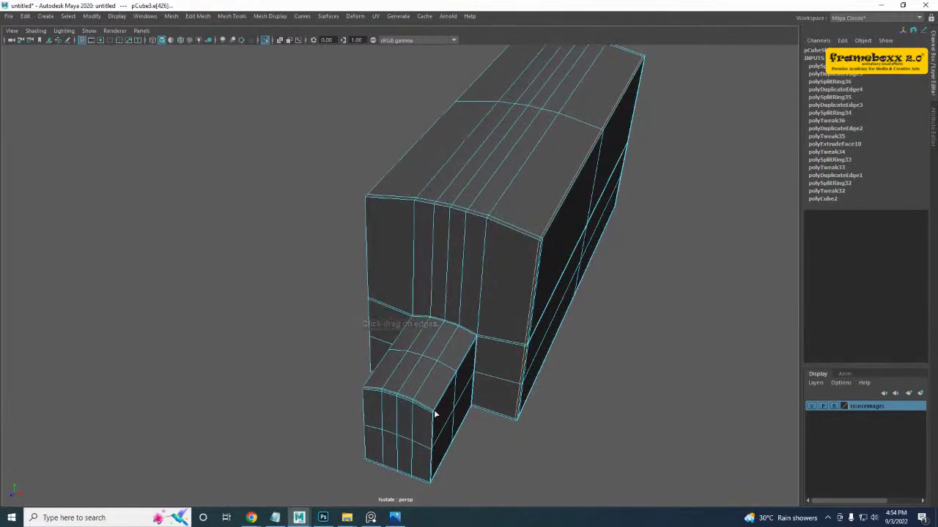
scroll(438, 414, up, 3)
alt+middle_drag(442, 413, 429, 346)
alt+drag(428, 345, 390, 293)
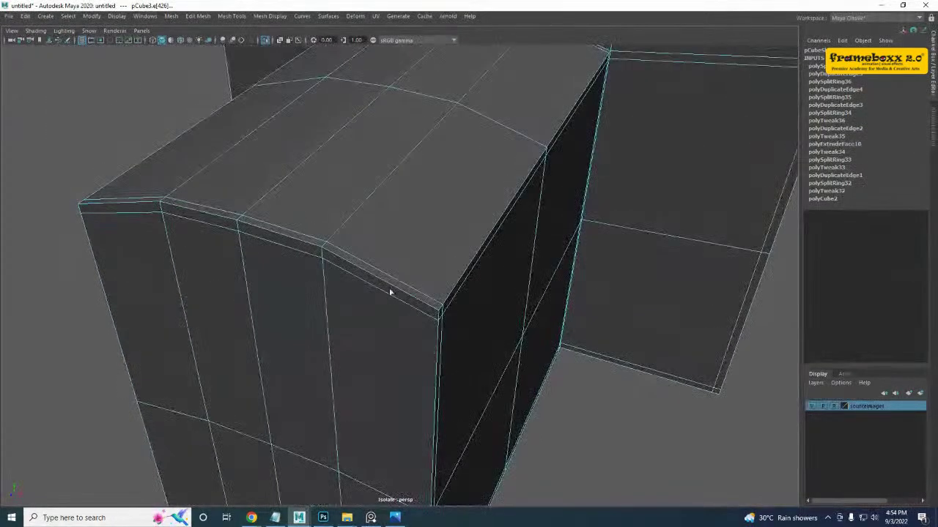
drag(422, 334, 423, 335)
scroll(421, 318, down, 5)
scroll(417, 300, up, 4)
alt+drag(415, 293, 396, 212)
scroll(411, 278, down, 5)
- Insert a horizontal edge loop halfway up the upper section of the main block
key(w)
click(428, 167)
ctrl+right_drag(431, 152, 359, 179)
alt+drag(425, 186, 395, 192)
right_drag(364, 177, 394, 155)
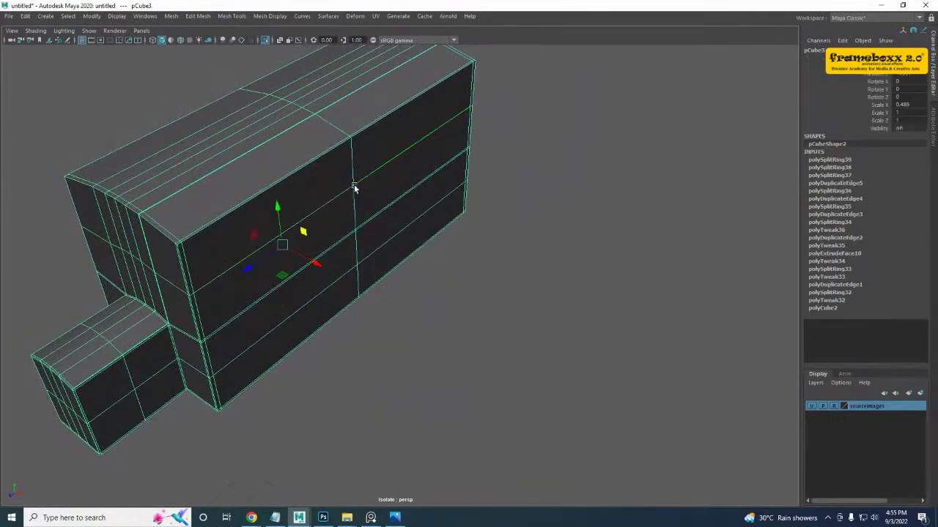
- Insert one vertical edge loop through the middle of each half of the main block's length
scroll(354, 186, down, 5)
alt+drag(354, 186, 225, 203)
alt+middle_drag(226, 203, 346, 234)
scroll(346, 233, up, 4)
alt+middle_drag(343, 183, 367, 230)
right_drag(315, 171, 253, 127)
click(310, 149)
click(438, 152)
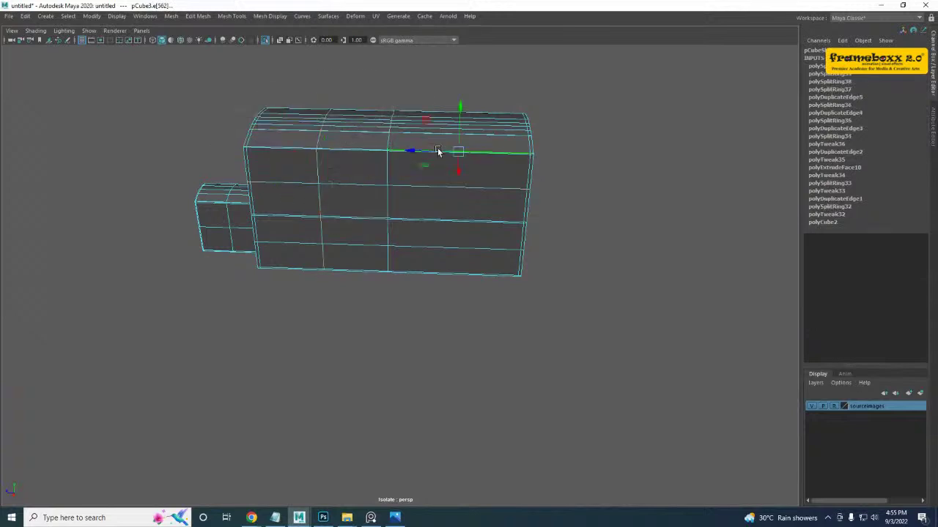
ctrl+right_drag(475, 127, 448, 165)
scroll(448, 166, up, 3)
alt+middle_drag(449, 165, 463, 197)
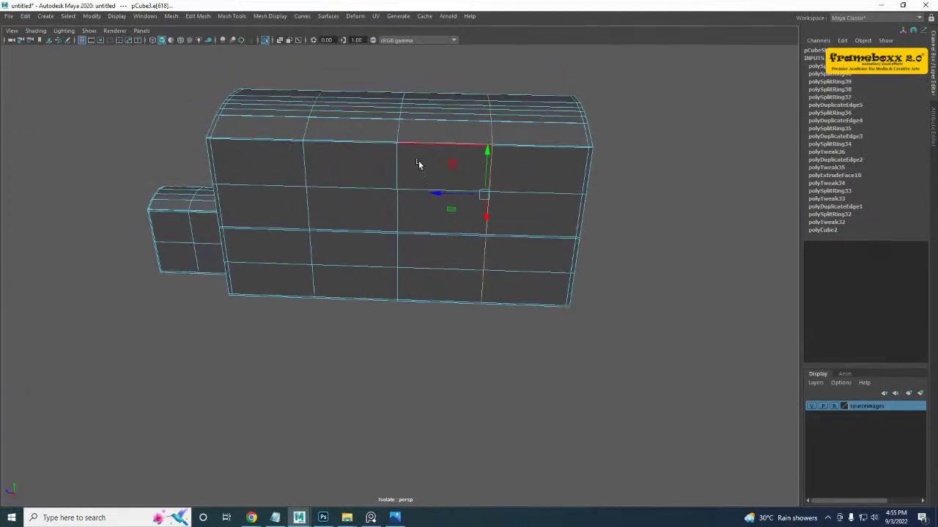
right_drag(419, 165, 474, 168)
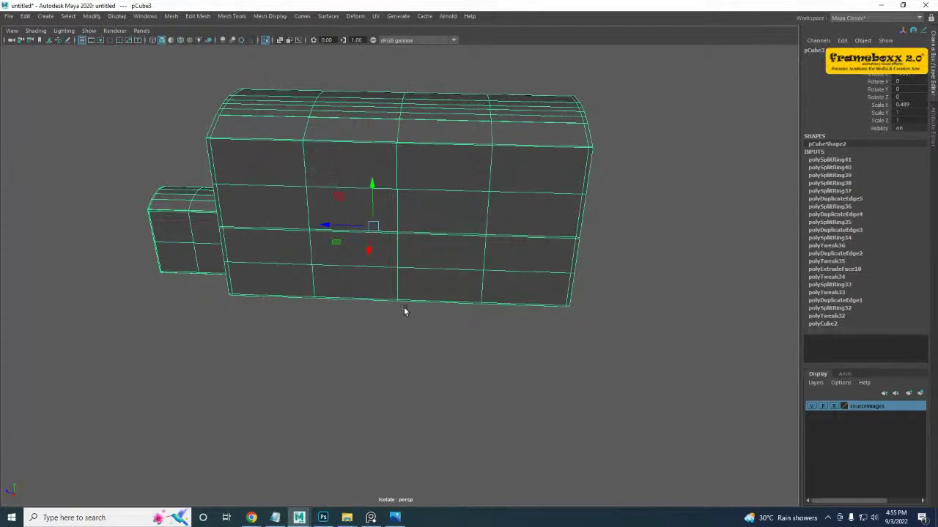
- Bring the rest of the gun back into view and examine the reference's barrel and collar in side view
alt+drag(334, 280, 408, 220)
key(ctrl+1)
scroll(451, 236, down, 5)
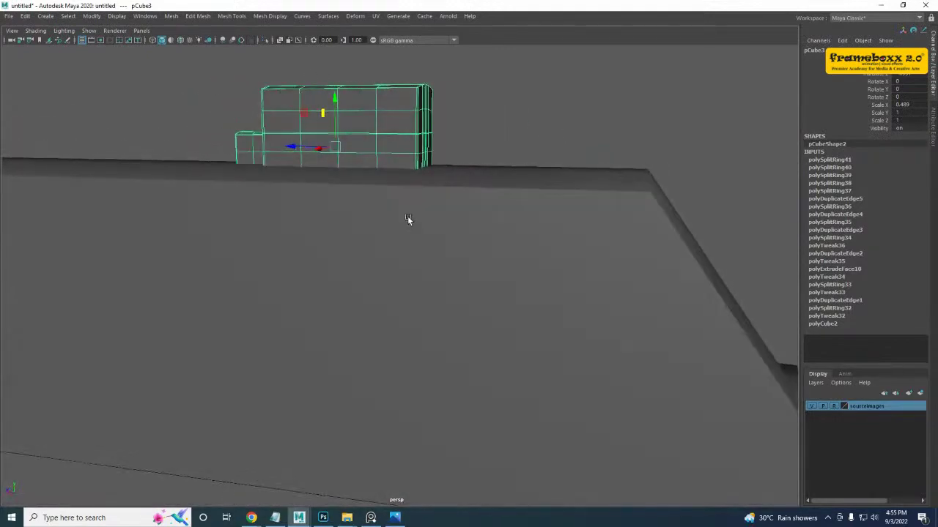
key(space)
key(space)
scroll(484, 323, down, 8)
alt+middle_drag(470, 314, 684, 196)
scroll(251, 251, down, 1)
alt+middle_drag(199, 207, 273, 182)
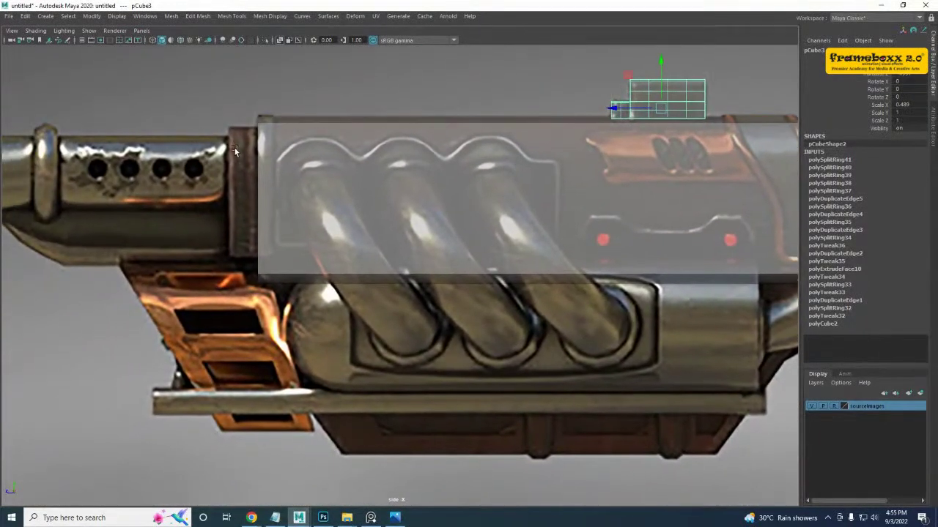
alt+middle_drag(244, 227, 342, 165)
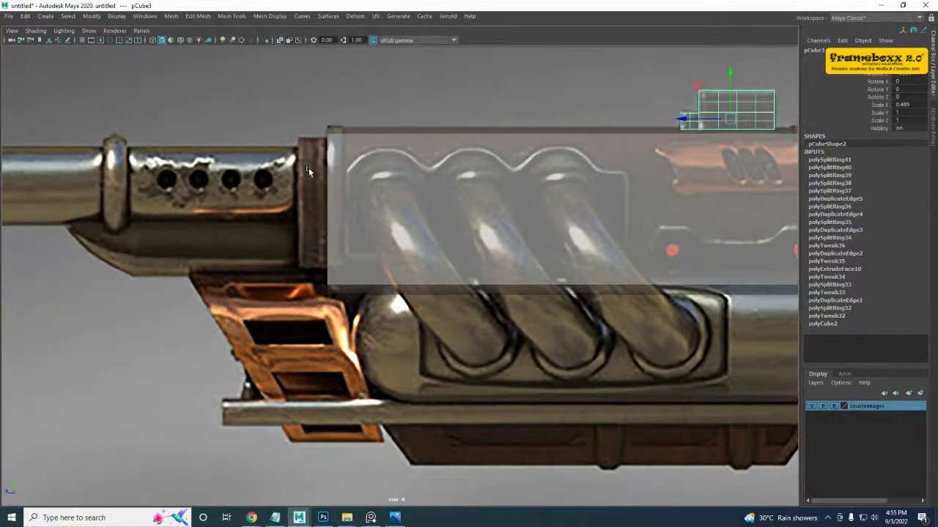
click(341, 175)
right_drag(352, 157, 319, 156)
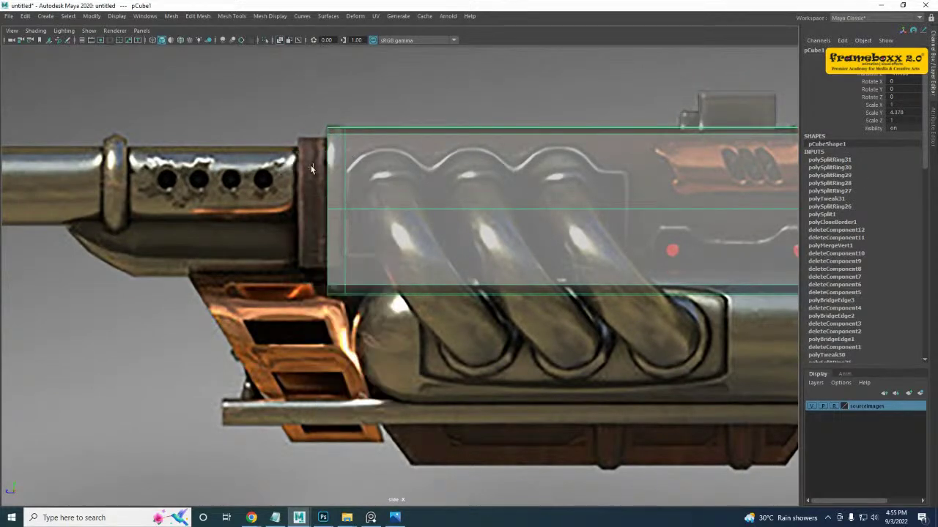
scroll(311, 166, down, 1)
alt+middle_drag(311, 172, 313, 180)
click(287, 238)
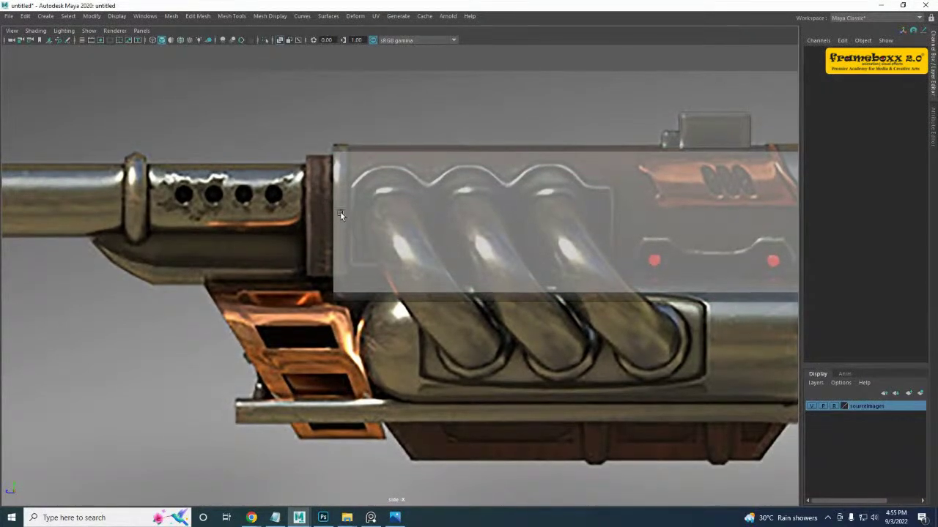
- Create a small polygon cube, 1.46 units per side, on the ground grid in front of the gun's body
key(space)
key(space)
alt+drag(371, 238, 329, 320)
alt+middle_drag(328, 320, 436, 209)
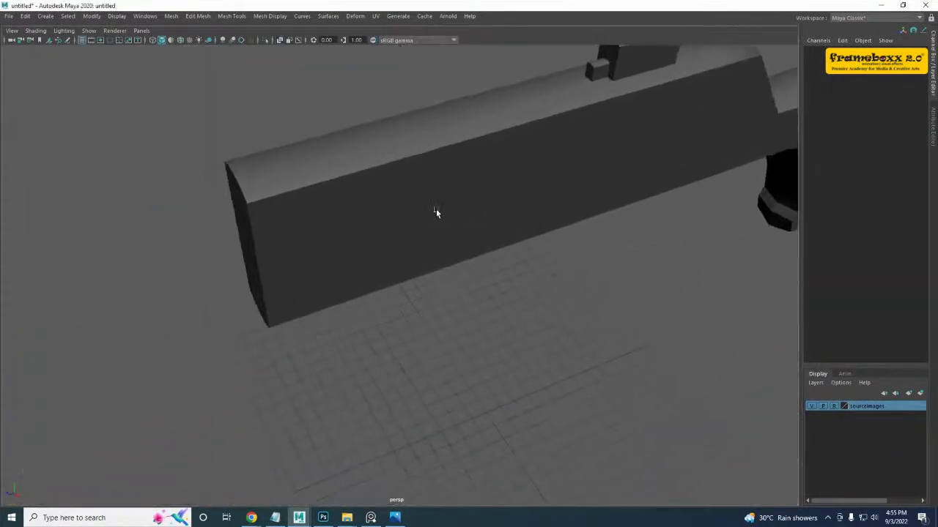
shift+right_drag(161, 315, 163, 351)
mouse_move(273, 403)
shift+mouse_down()
mouse_move(286, 417)
mouse_move(279, 388)
shift+mouse_up()
key(space)
key(space)
scroll(182, 444, down, 5)
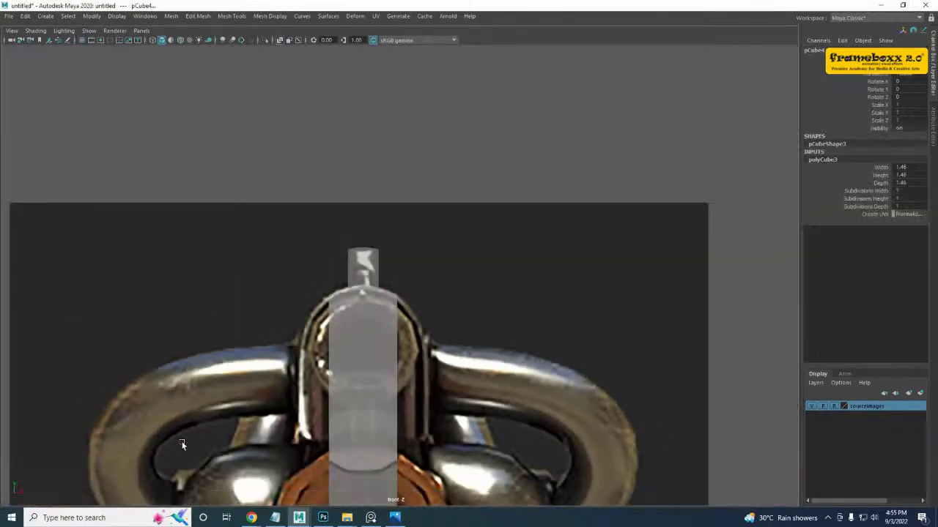
alt+middle_drag(366, 432, 325, 297)
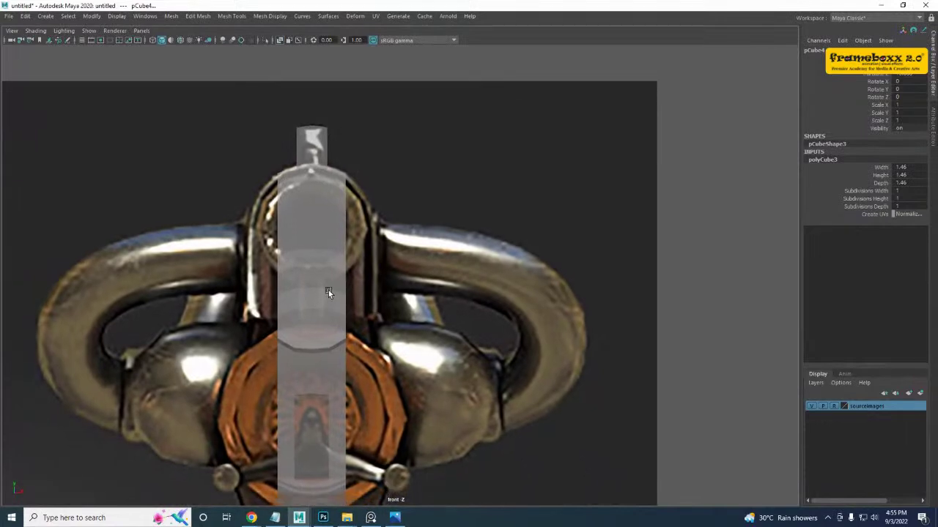
click(328, 292)
scroll(313, 320, down, 2)
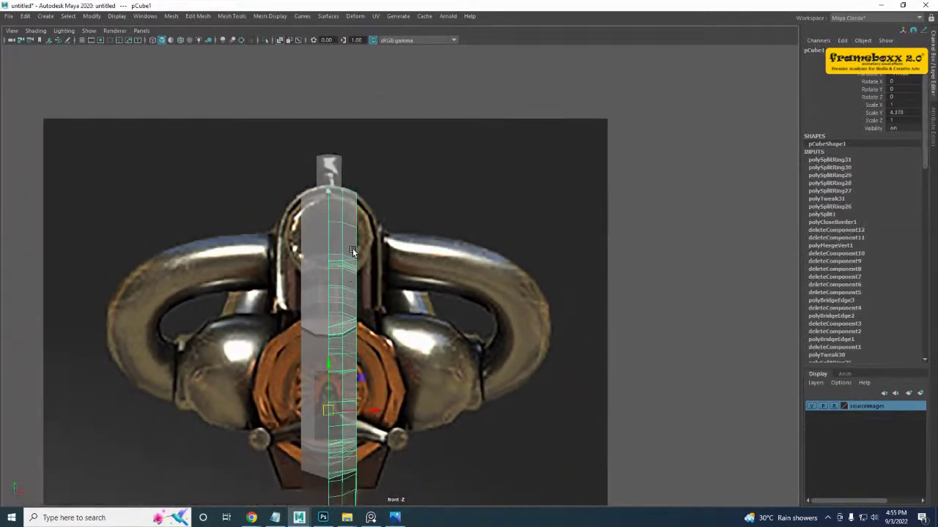
right_drag(352, 250, 302, 245)
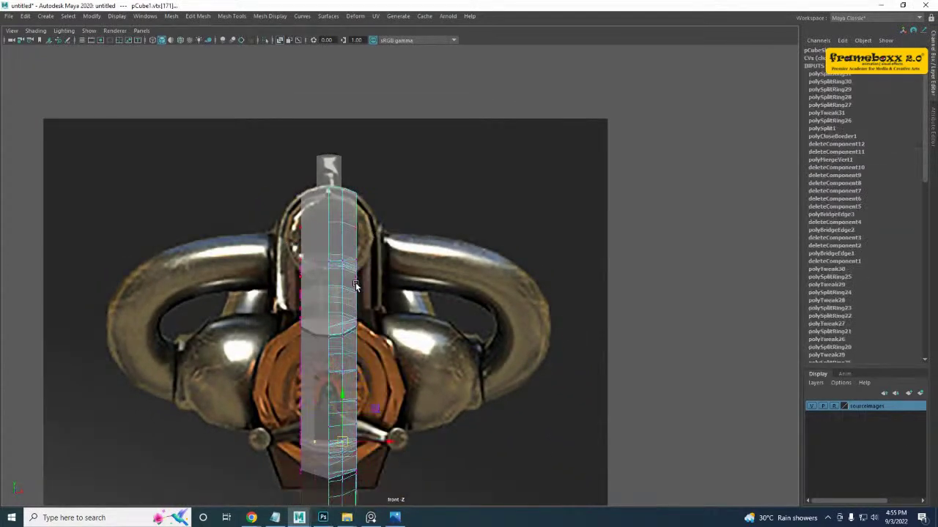
right_drag(356, 285, 392, 246)
scroll(324, 265, up, 1)
right_drag(340, 276, 302, 247)
drag(343, 164, 369, 348)
- Move all side faces of the main body block, including the sloped rear part, outward in the front view to match the reference's width
key(space)
key(space)
scroll(471, 233, down, 3)
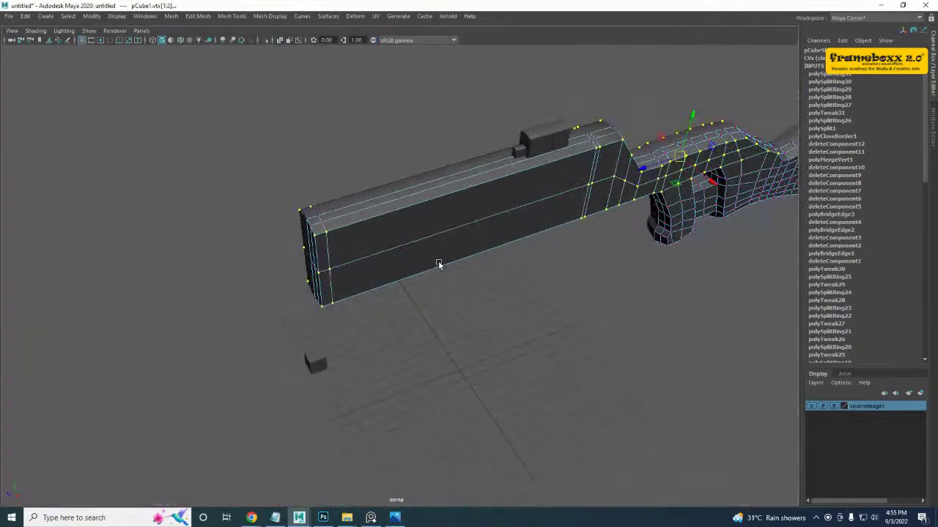
alt+drag(439, 264, 408, 278)
alt+middle_drag(408, 277, 362, 252)
right_drag(302, 187, 303, 214)
click(388, 228)
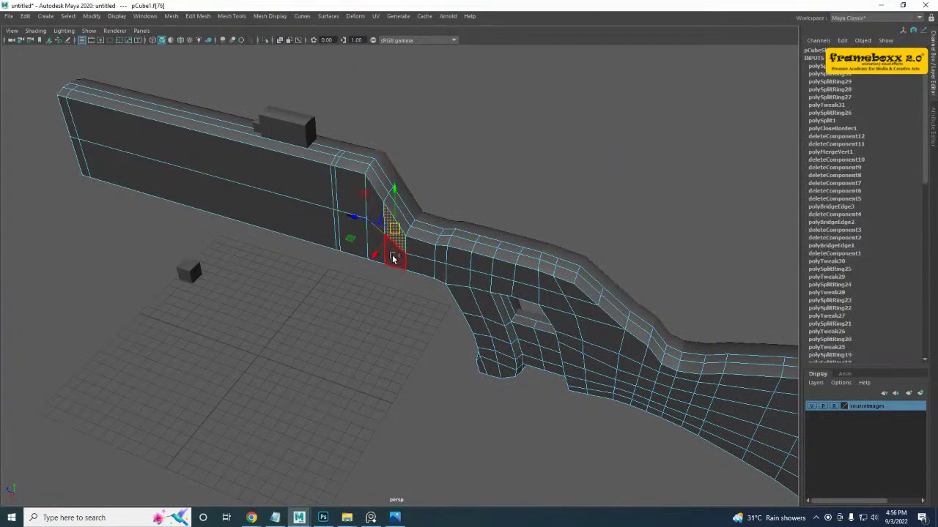
shift+click(357, 200)
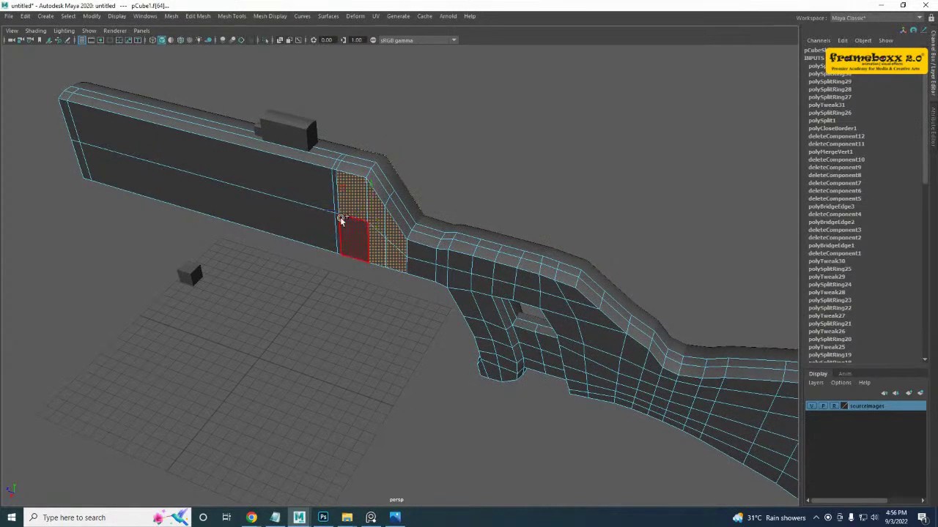
mouse_move(341, 218)
shift+mouse_down()
mouse_move(323, 210)
mouse_move(335, 233)
shift+mouse_up()
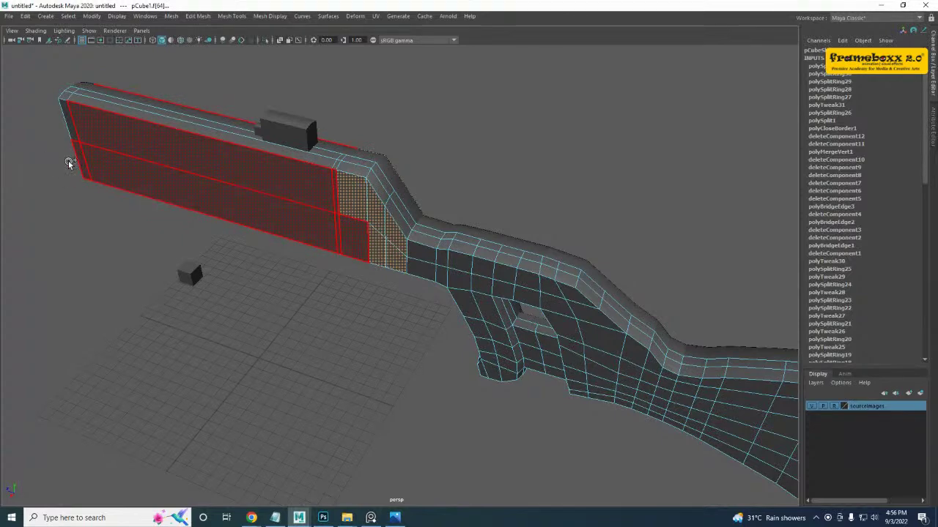
shift+drag(71, 129, 76, 144)
mouse_move(88, 157)
alt+mouse_down()
mouse_move(219, 211)
mouse_move(301, 191)
alt+mouse_up()
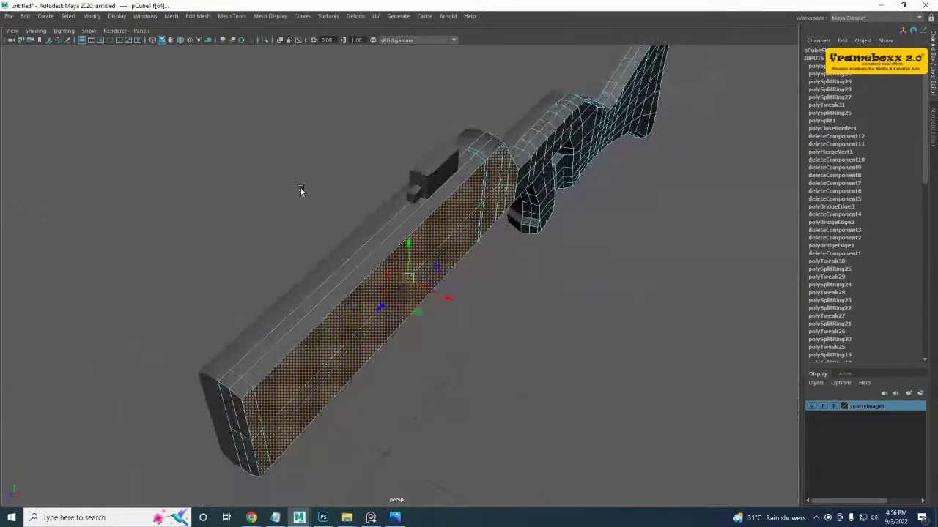
key(space)
key(space)
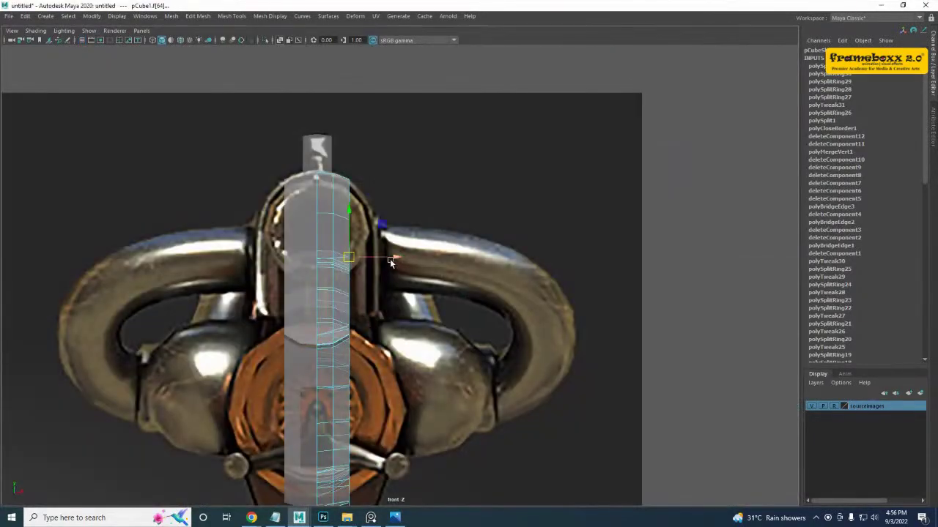
drag(390, 262, 413, 264)
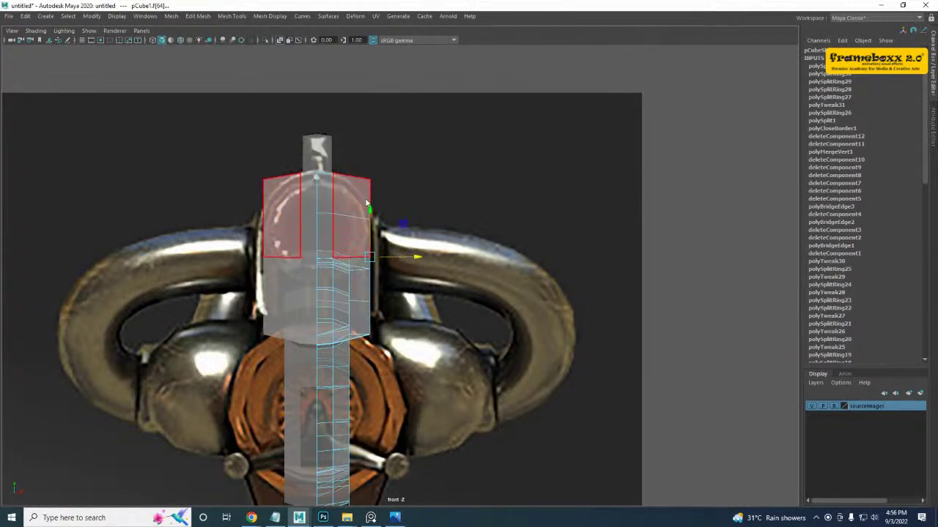
- Lower the body's outer top corner vertices and shift the inner top vertices slightly outward to follow the reference's rounded front outline
right_drag(366, 206, 327, 206)
drag(397, 199, 377, 180)
drag(358, 140, 372, 177)
key(ctrl+z)
key(ctrl+z)
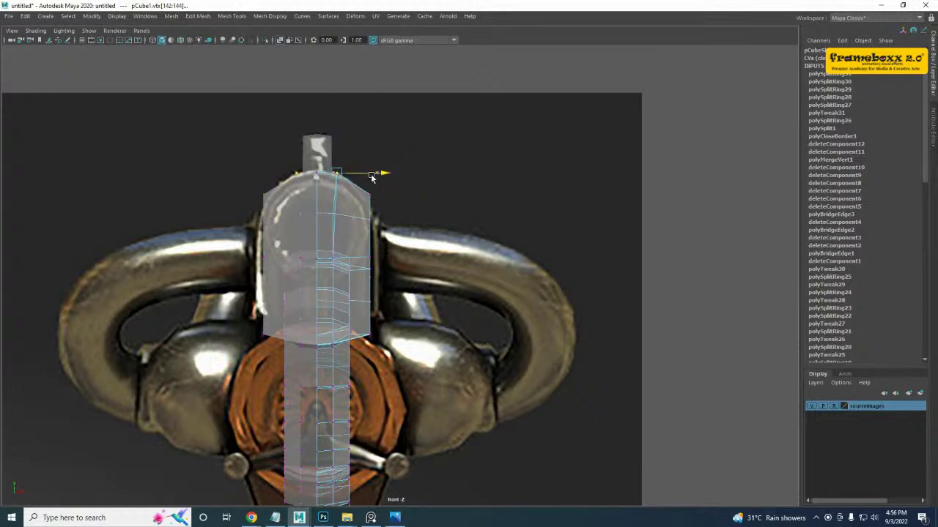
alt+middle_drag(343, 350, 344, 335)
scroll(346, 334, up, 3)
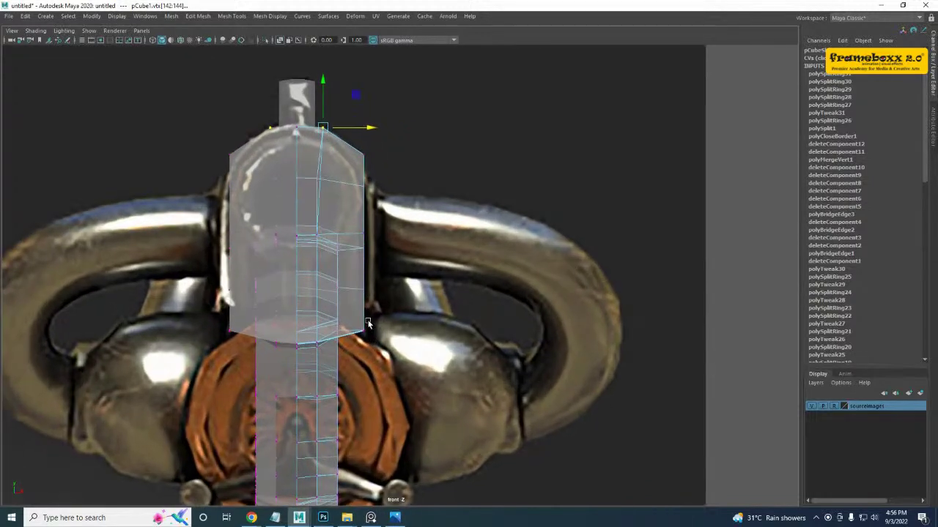
drag(351, 315, 368, 343)
- Return the body to object mode and delete the stray small cube lying on the ground grid
key(space)
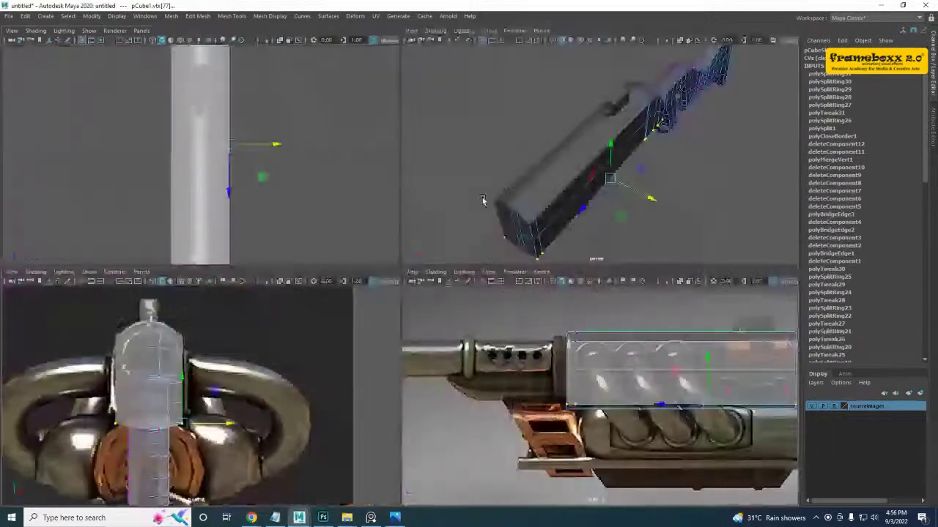
key(space)
scroll(383, 257, down, 4)
alt+drag(383, 257, 320, 226)
alt+middle_drag(290, 206, 303, 168)
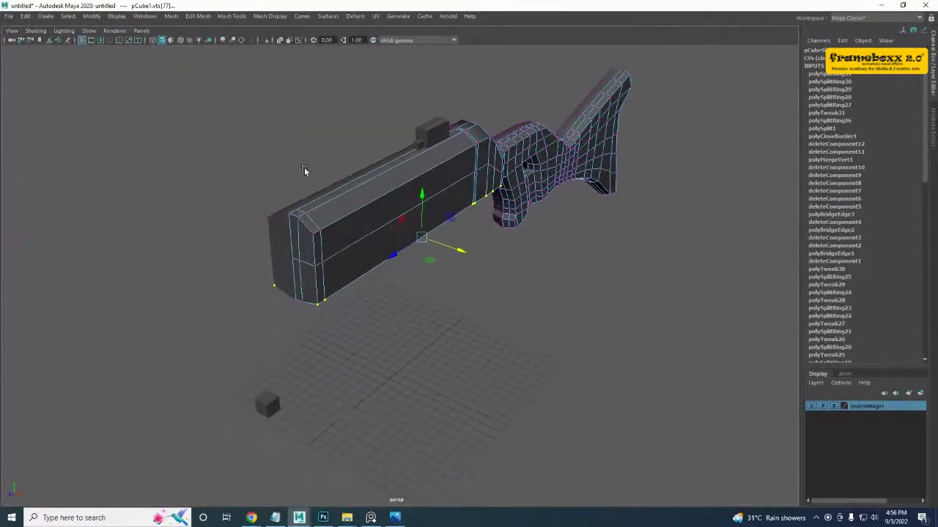
right_drag(315, 181, 361, 168)
alt+middle_drag(289, 353, 297, 330)
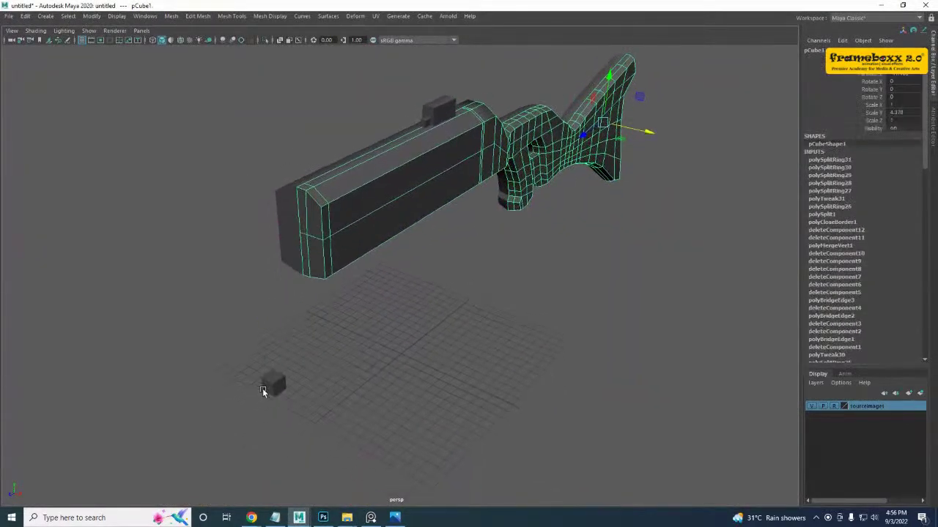
click(267, 387)
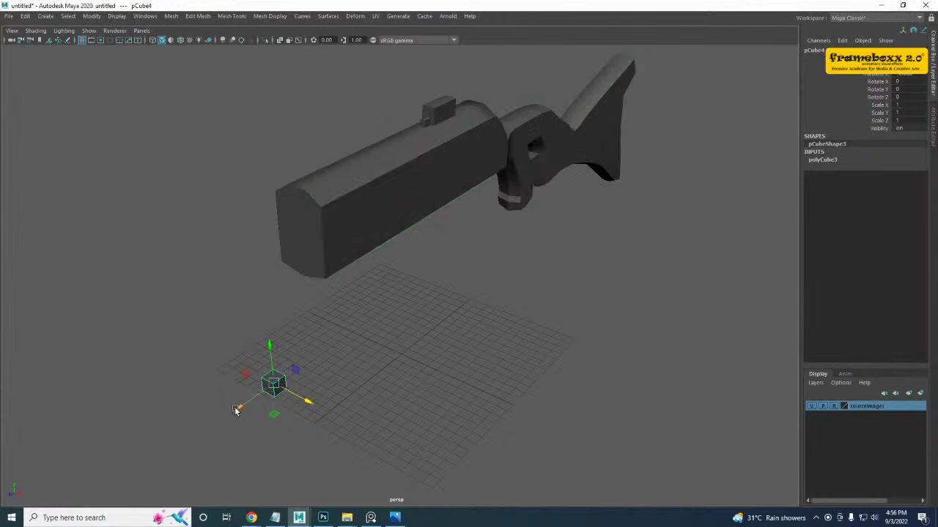
key(Delete)
- Extract the four faces on the front end of the main body into a separate piece
click(294, 225)
scroll(303, 225, up, 4)
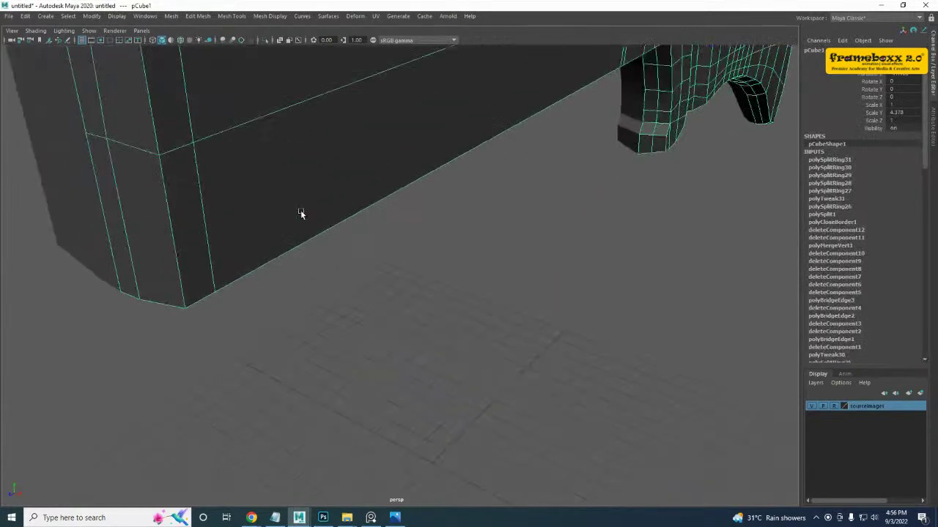
alt+middle_drag(301, 214, 383, 257)
right_drag(327, 145, 333, 198)
click(306, 160)
shift+click(344, 173)
shift+click(359, 282)
shift+click(316, 286)
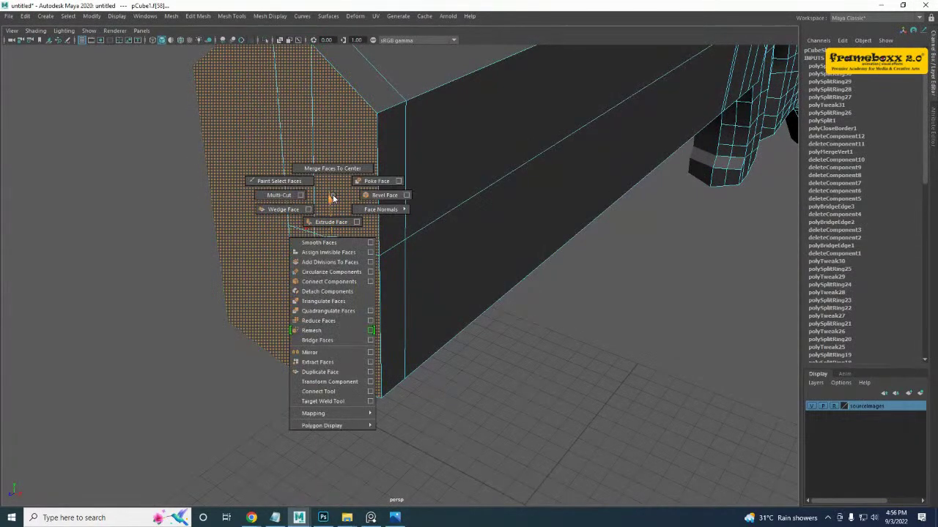
click(329, 364)
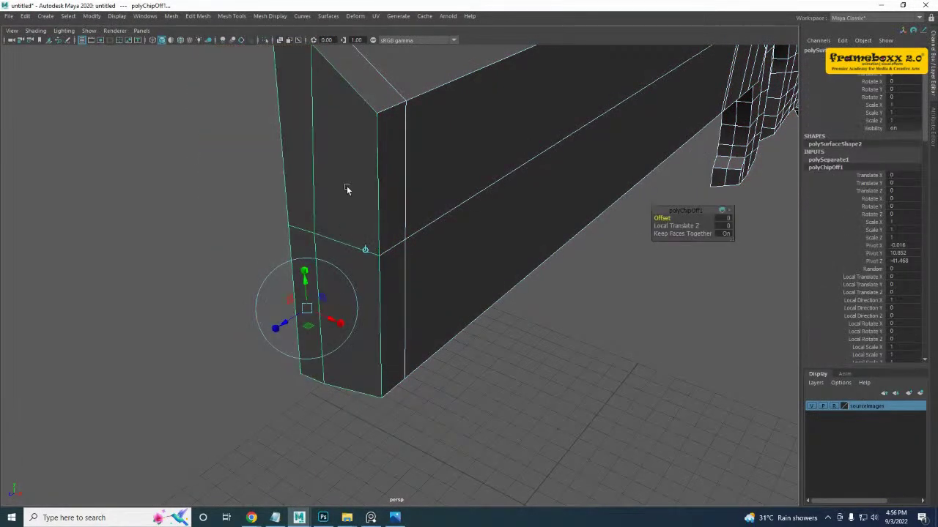
- Select the extracted front end piece as an object and center its pivot
right_drag(347, 189, 393, 173)
click(434, 269)
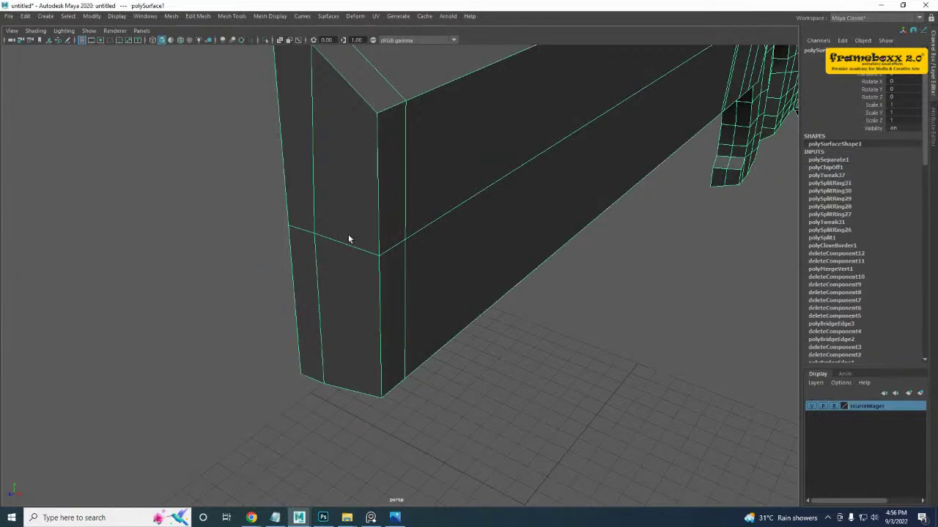
scroll(350, 236, down, 5)
click(456, 347)
click(371, 269)
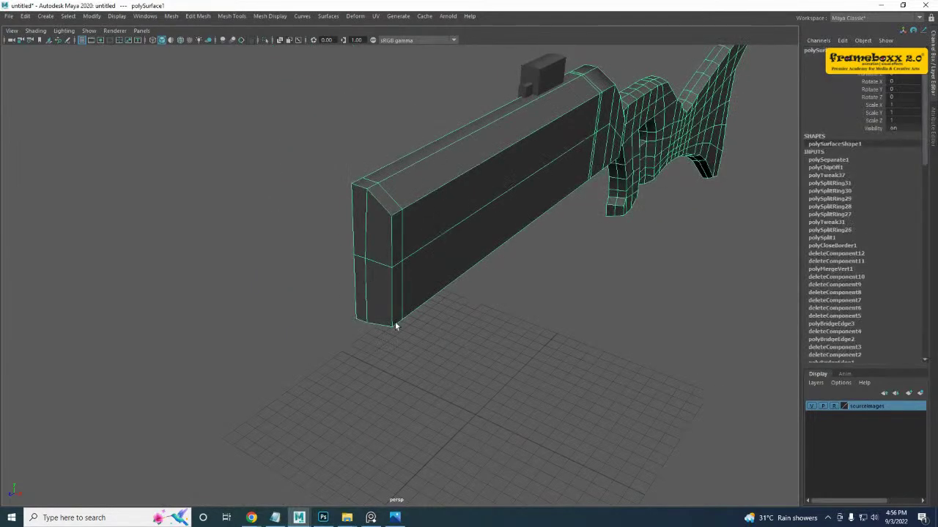
click(439, 196)
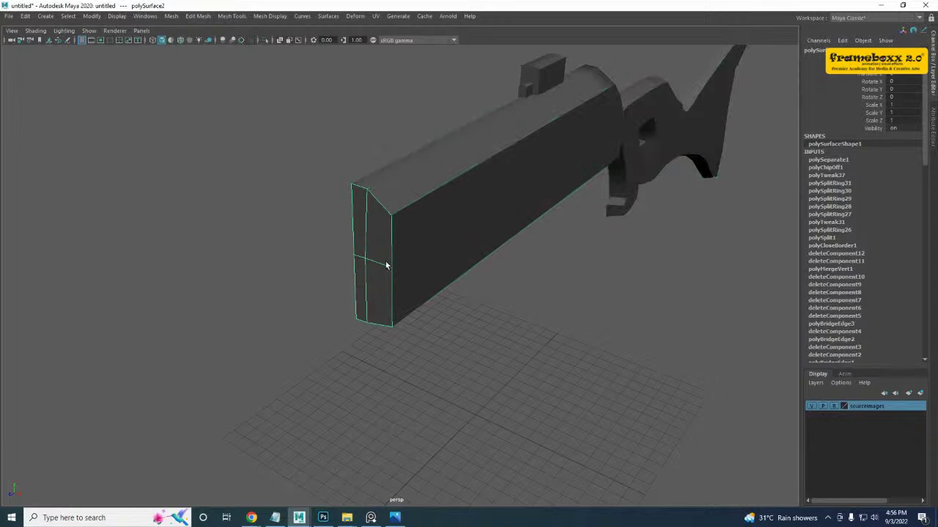
key(w)
alt+middle_drag(415, 264, 358, 323)
mouse_move(699, 123)
mouse_down()
mouse_move(718, 126)
mouse_move(688, 126)
mouse_up()
key(ctrl+z)
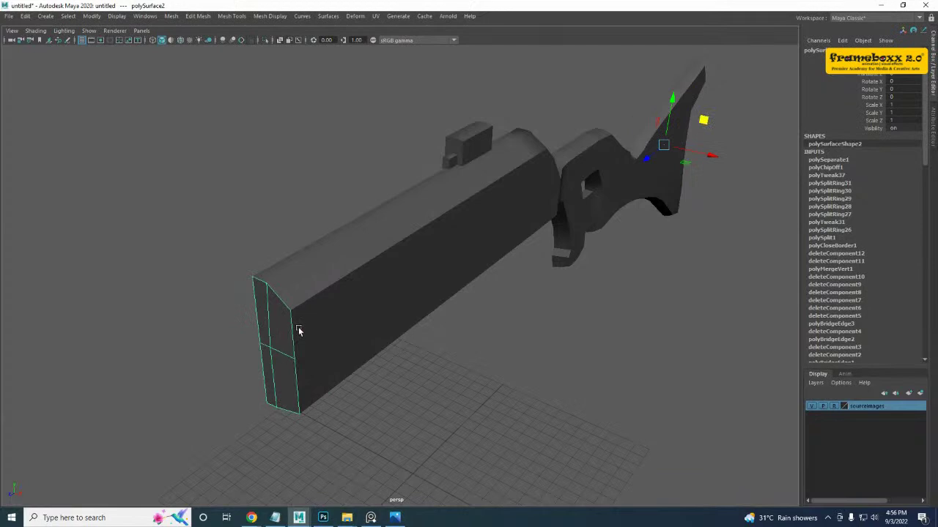
click(92, 16)
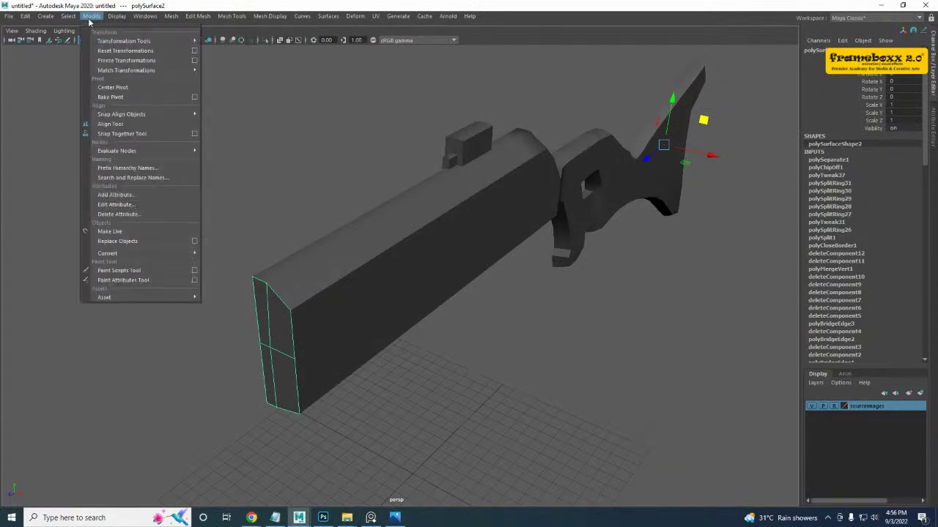
click(122, 88)
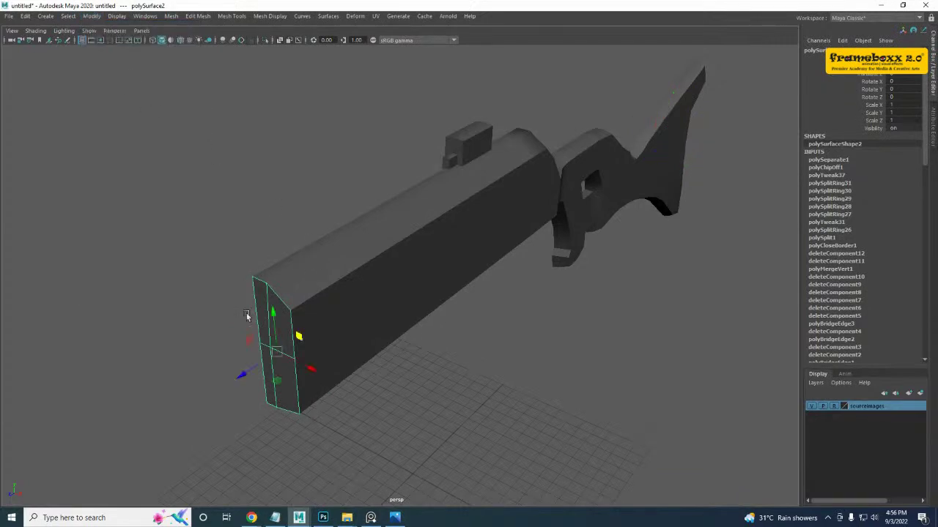
- Move the extracted end piece forward to the front edge of the reference's collar and scale it uniformly to 0.888
key(space)
key(space)
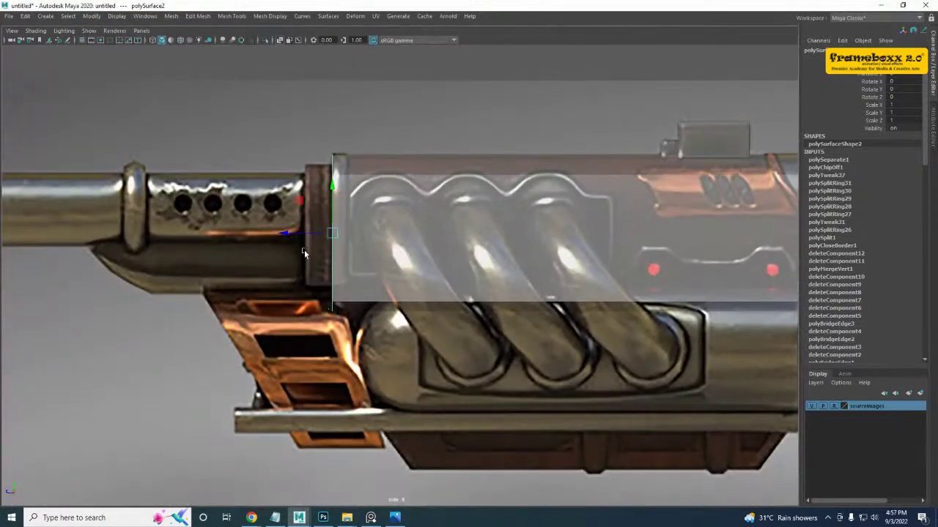
drag(298, 235, 270, 233)
key(space)
key(space)
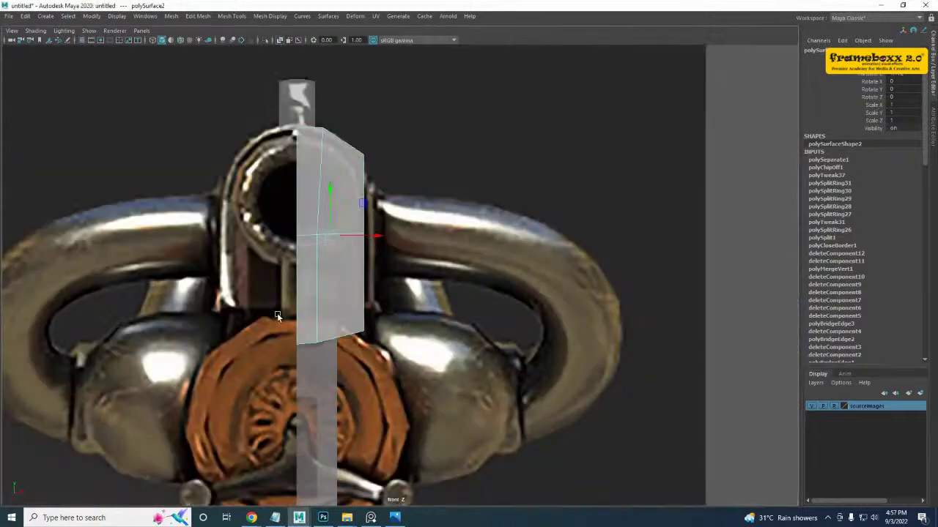
key(r)
drag(327, 234, 368, 237)
- Raise the end piece's top and bottom vertices in the side view to match the height of the reference's dark collar
key(space)
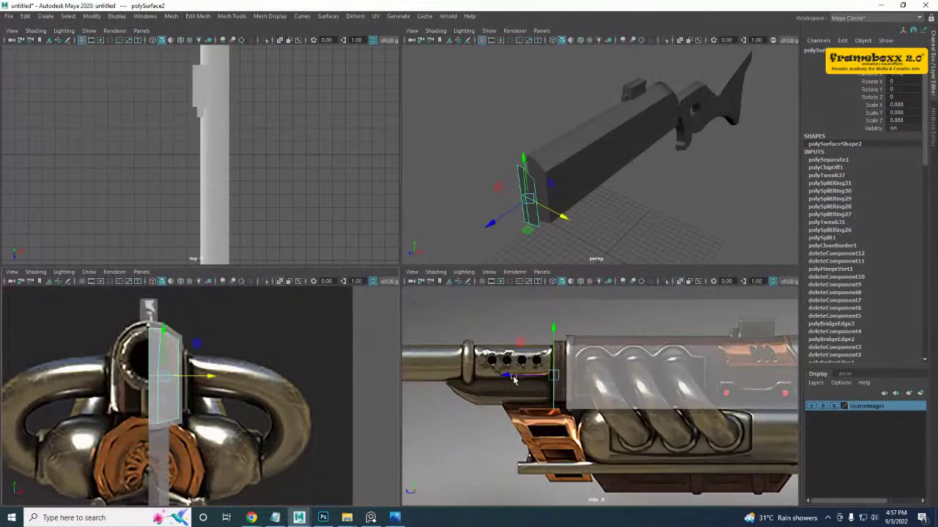
key(space)
scroll(334, 244, up, 2)
right_drag(266, 195, 236, 186)
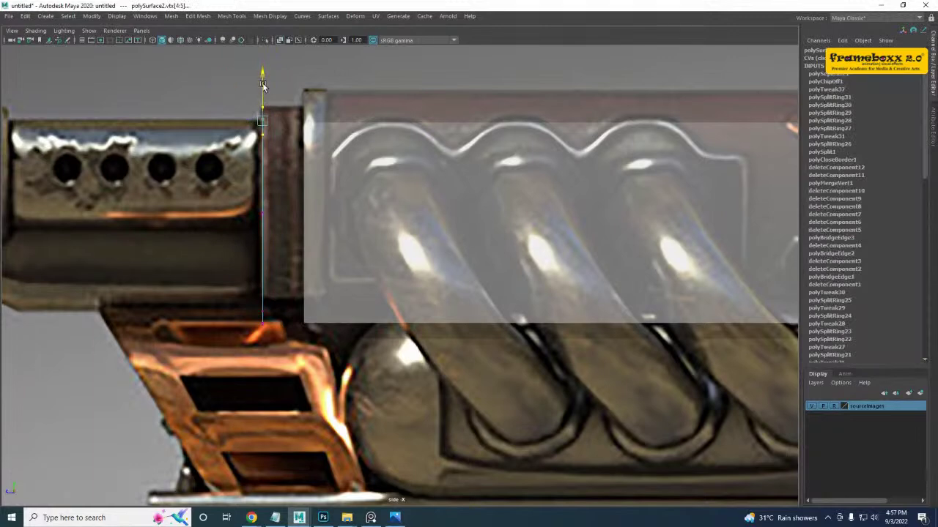
drag(222, 273, 288, 350)
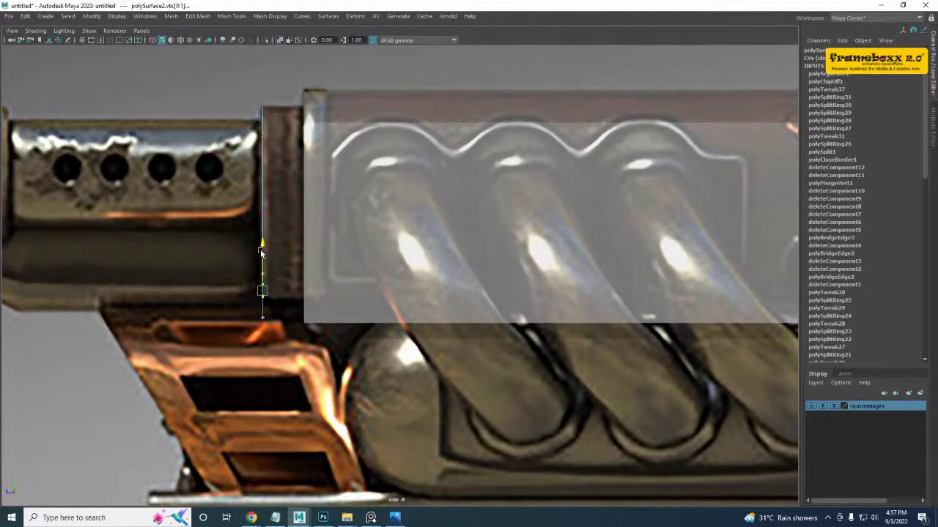
key(space)
key(space)
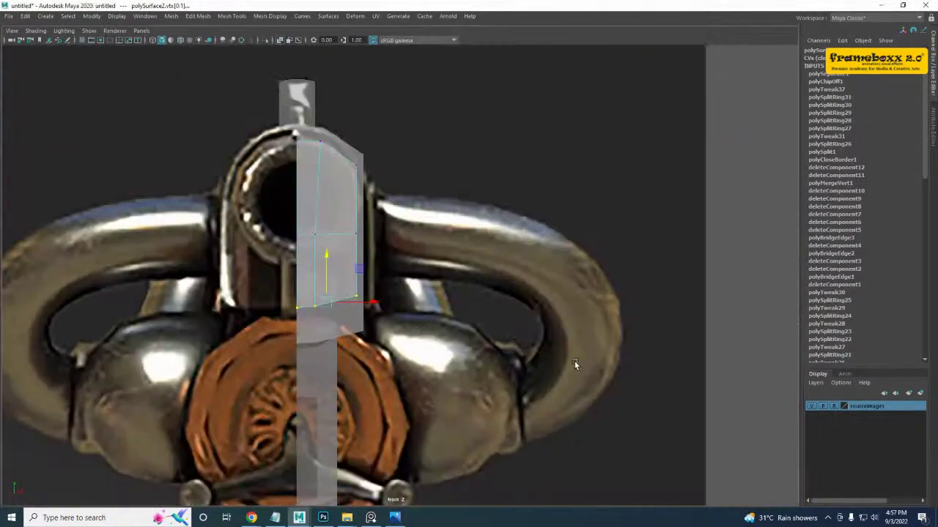
- Align the end piece's inner column of vertices into a straight vertical line in the front view
scroll(353, 163, up, 1)
right_drag(310, 193, 271, 189)
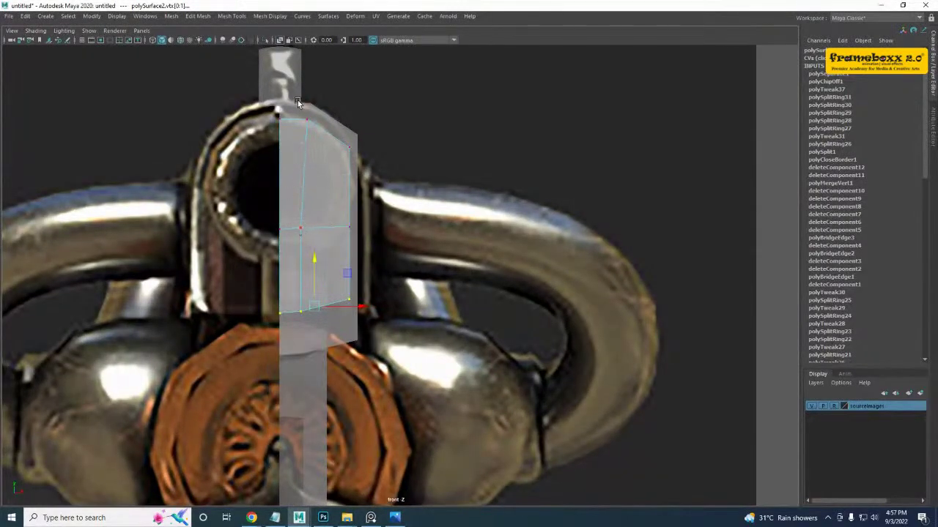
drag(297, 101, 313, 369)
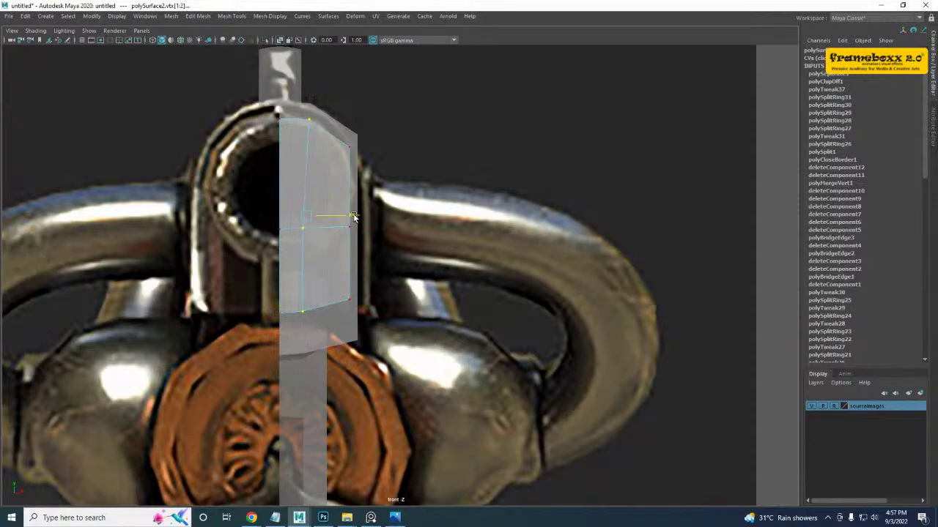
drag(351, 217, 12, 194)
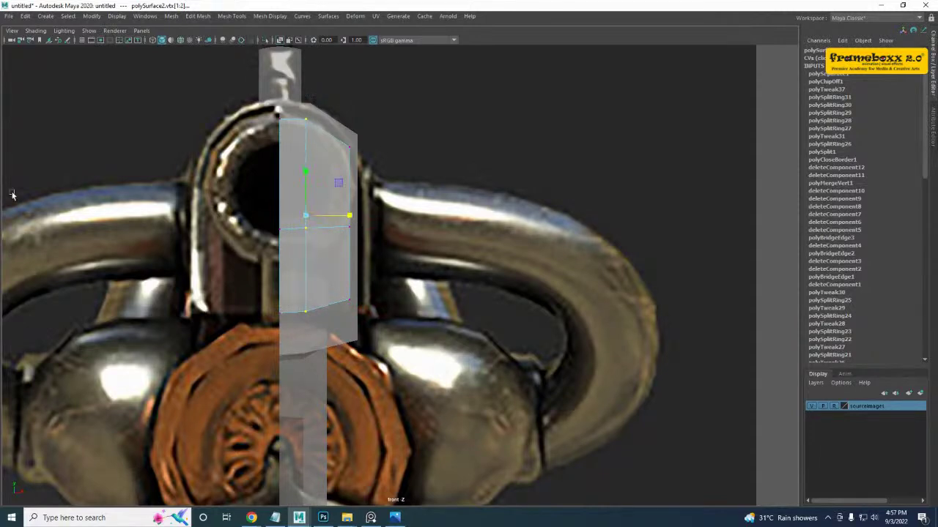
- Select the border edge loop of the extracted end piece and extrude it
key(space)
key(space)
alt+drag(313, 296, 412, 195)
key(space)
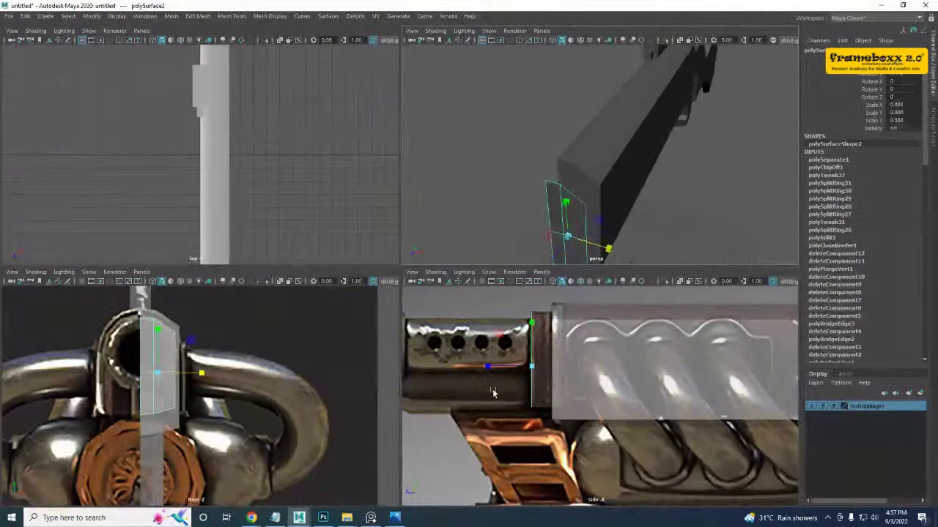
key(space)
right_drag(273, 165, 262, 147)
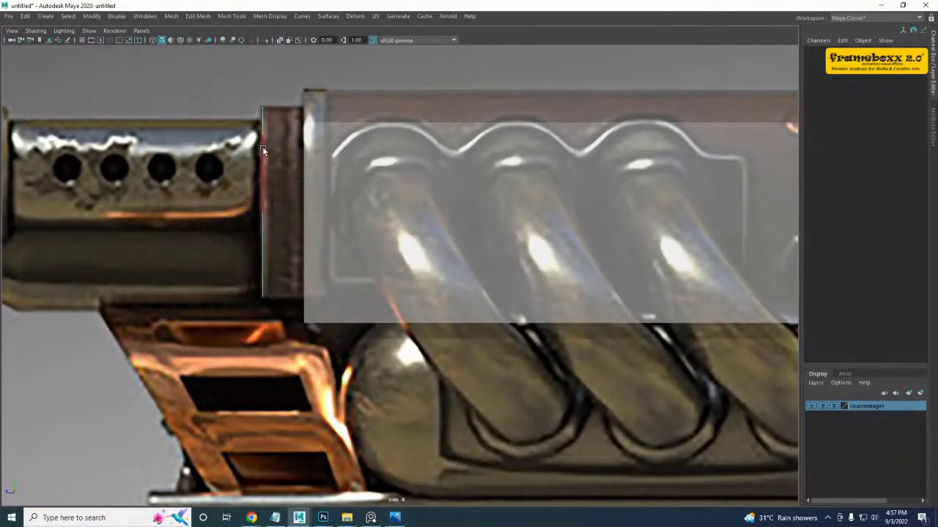
double_click(262, 147)
key(space)
key(space)
alt+drag(444, 195, 418, 313)
shift+right_drag(240, 157, 239, 186)
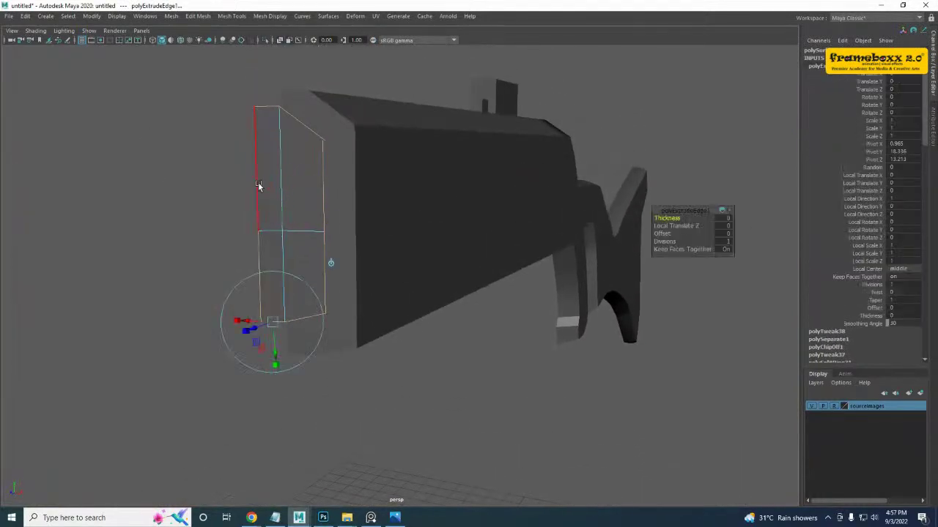
- Move the collar's extruded edges and match its depth in the side view to the reference's dark collar in front of the main body
key(w)
alt+drag(320, 249, 231, 283)
drag(172, 318, 191, 314)
key(space)
key(space)
scroll(352, 294, up, 1)
alt+middle_drag(248, 227, 264, 249)
drag(232, 213, 255, 216)
right_drag(251, 183, 385, 98)
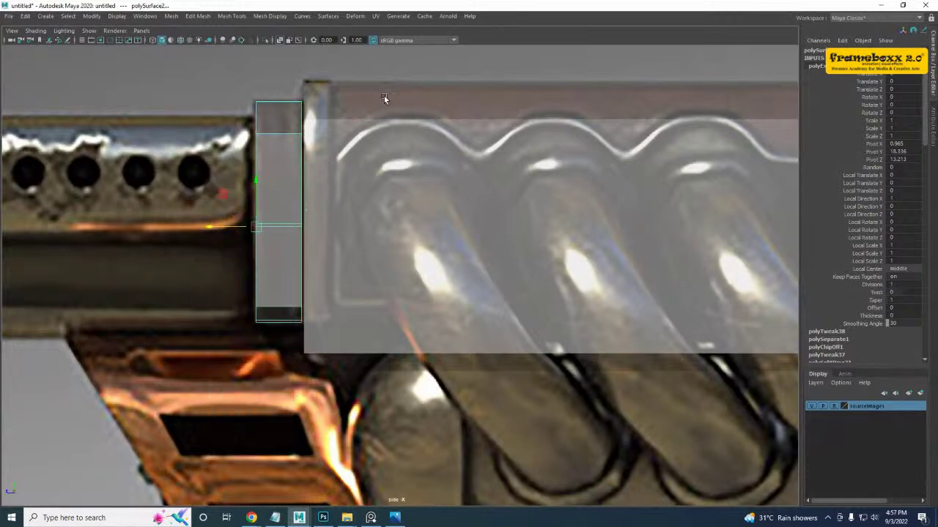
- Delete the collar's two side faces that lie on the gun's centre plane
key(space)
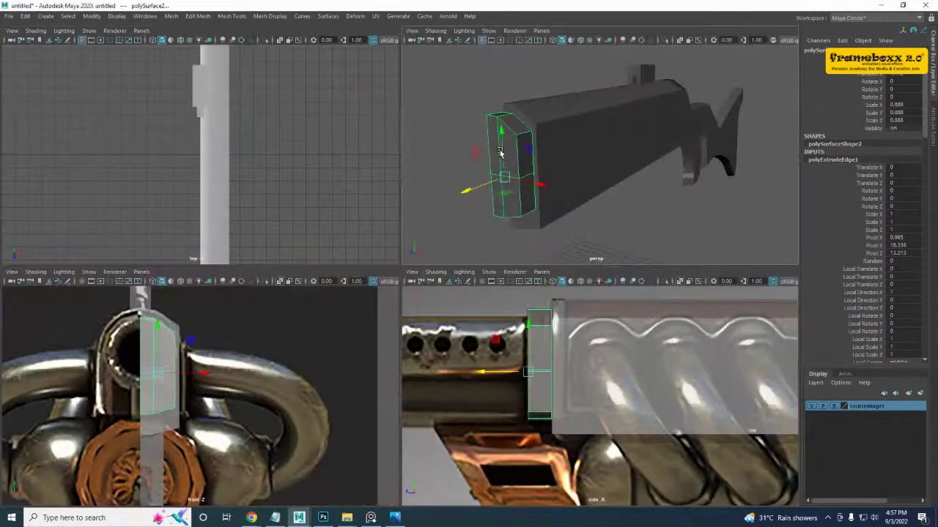
key(space)
alt+drag(329, 176, 498, 218)
alt+middle_drag(498, 218, 301, 193)
alt+drag(301, 193, 333, 239)
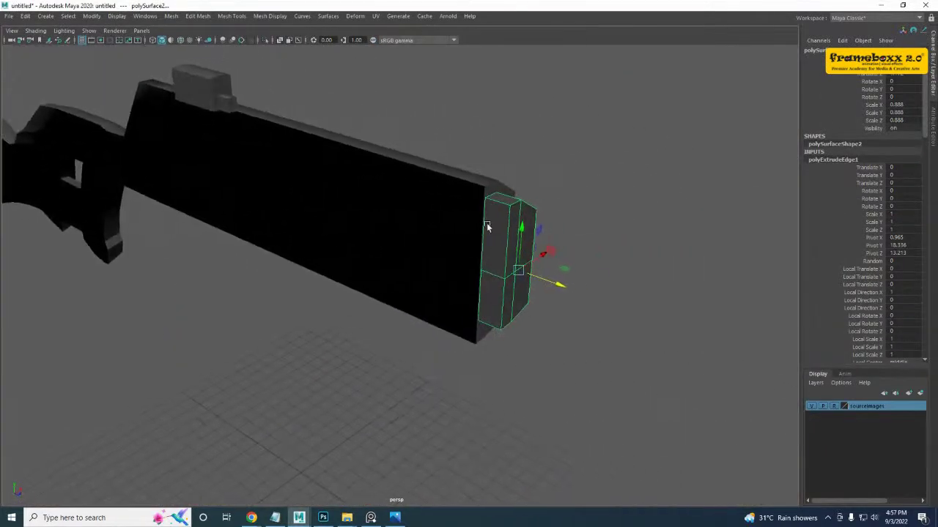
right_drag(488, 223, 491, 239)
click(492, 239)
shift+click(495, 303)
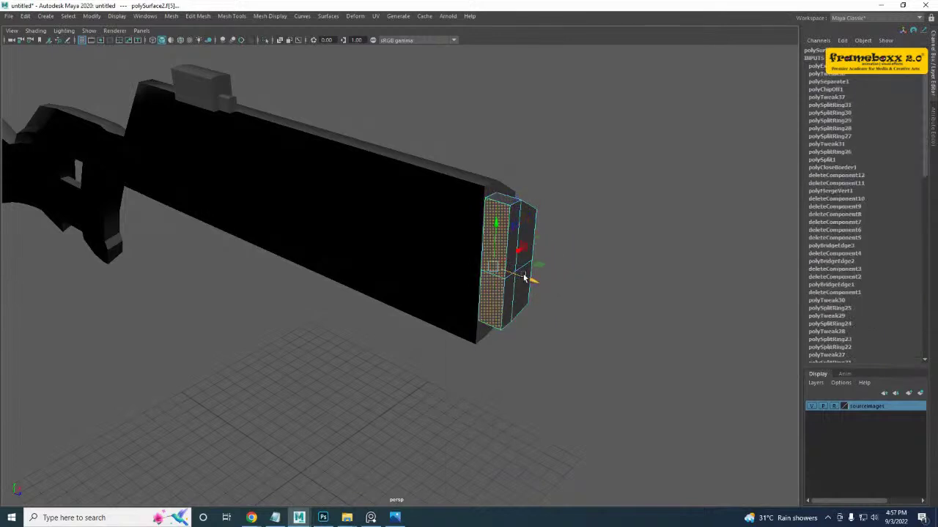
key(Delete)
scroll(527, 268, up, 1)
alt+drag(538, 261, 529, 256)
right_drag(493, 239, 529, 227)
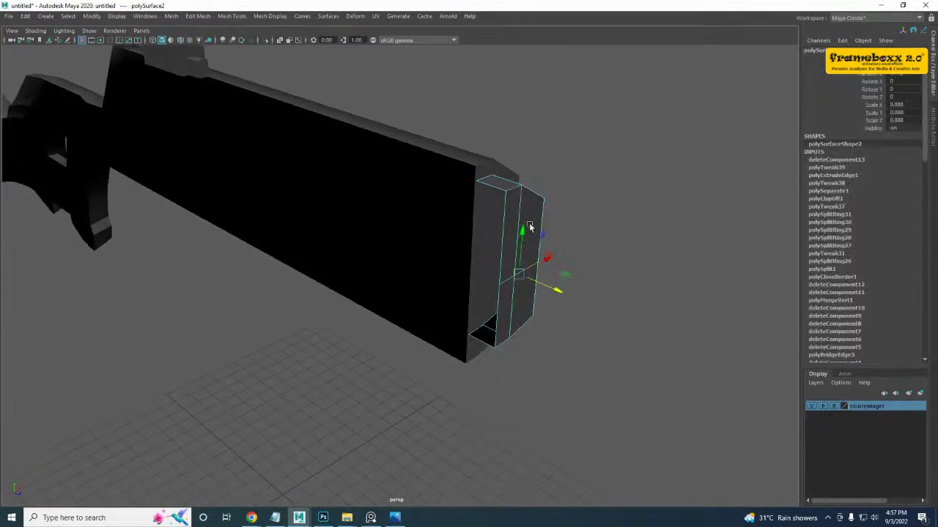
- Split the collar's edge ring along its depth to add a loop midway between its front and back
alt+drag(529, 227, 241, 187)
alt+middle_drag(240, 187, 391, 295)
alt+drag(391, 295, 396, 277)
alt+right_drag(396, 277, 418, 318)
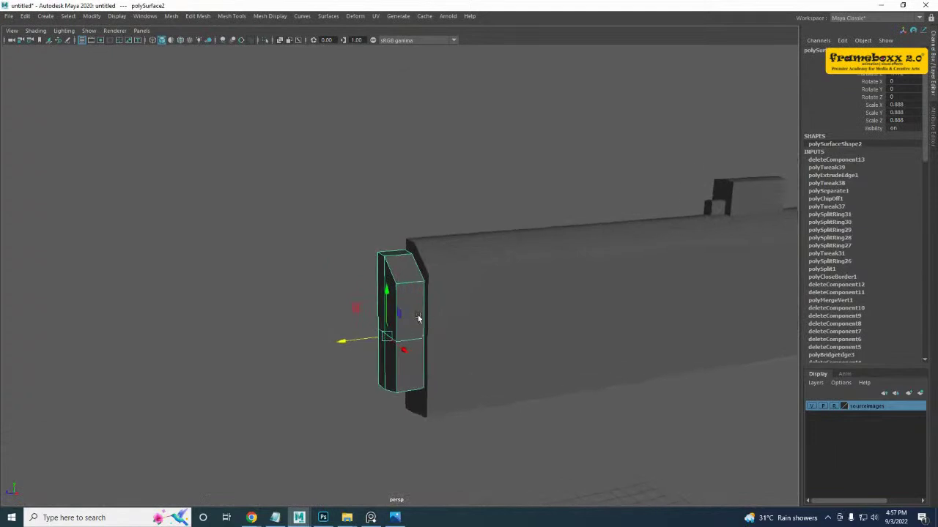
alt+middle_drag(418, 317, 406, 292)
right_drag(400, 287, 397, 268)
click(396, 260)
ctrl+right_drag(443, 211, 521, 151)
scroll(397, 279, up, 1)
alt+drag(520, 151, 486, 362)
alt+drag(411, 372, 448, 380)
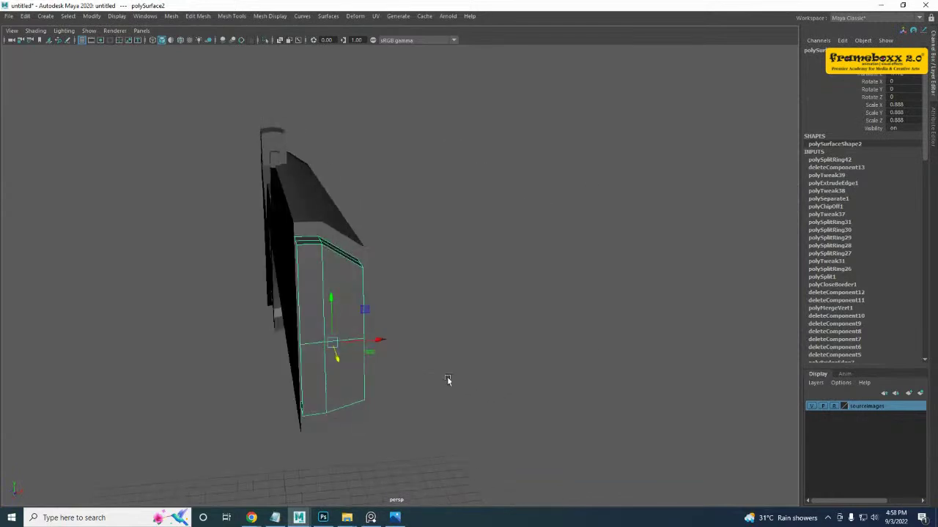
- Examine the collar's shape in the front view and in the zoomed reference board picture of the gun's front end
key(space)
key(space)
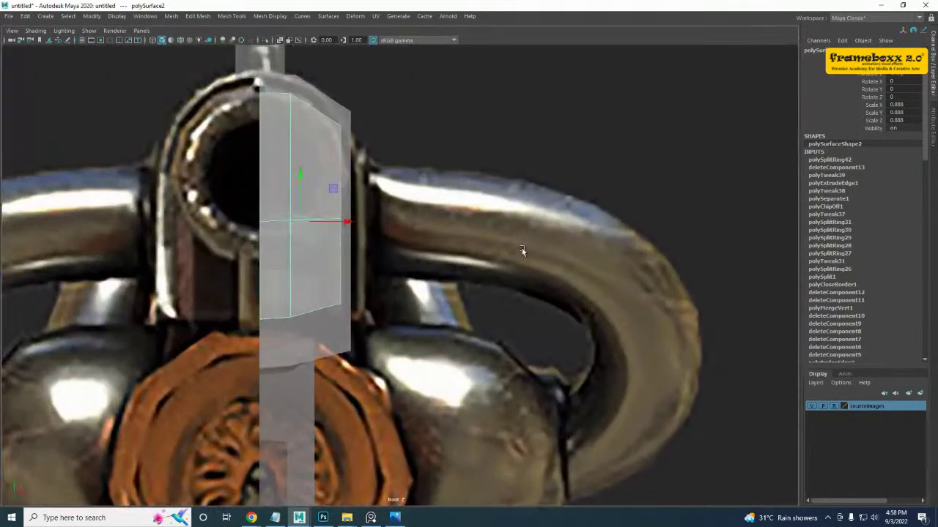
key(space)
key(space)
alt+drag(442, 245, 498, 444)
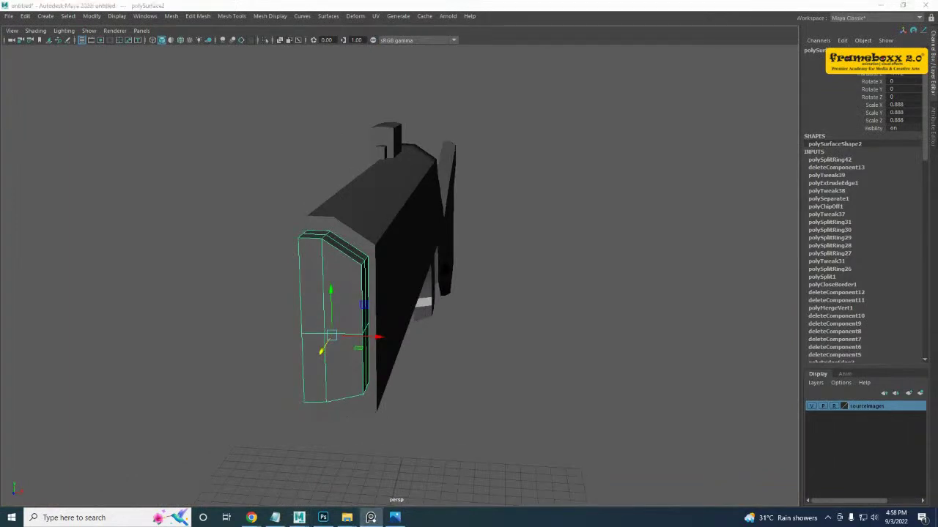
right_drag(937, 224, 442, 219)
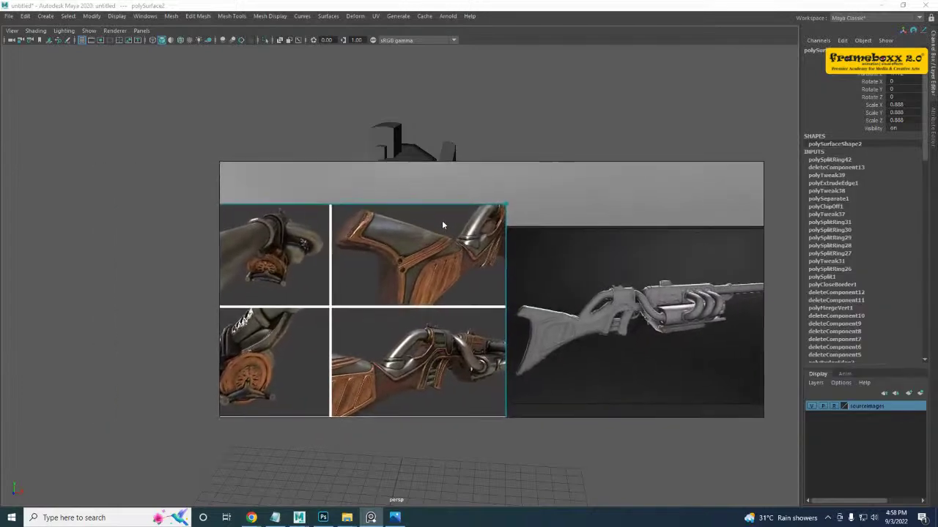
scroll(299, 256, up, 5)
middle_drag(287, 239, 335, 297)
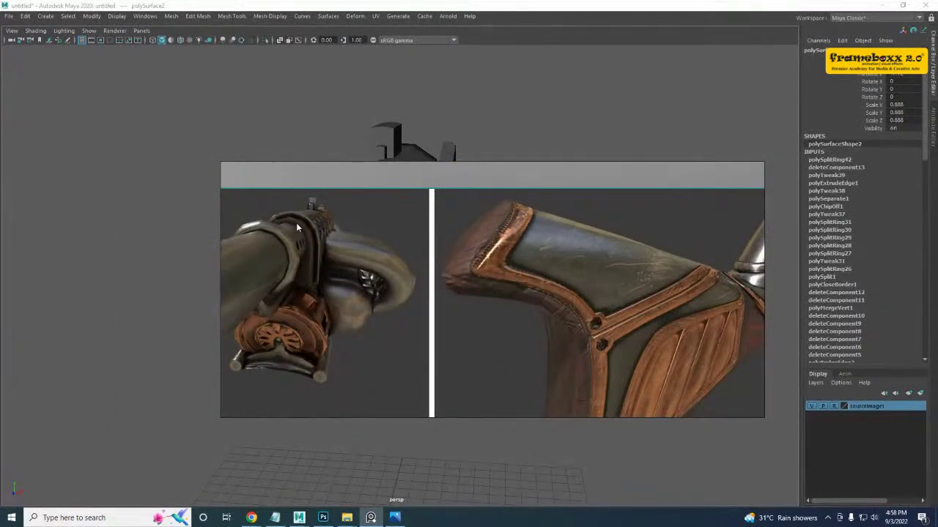
right_drag(375, 256, 937, 259)
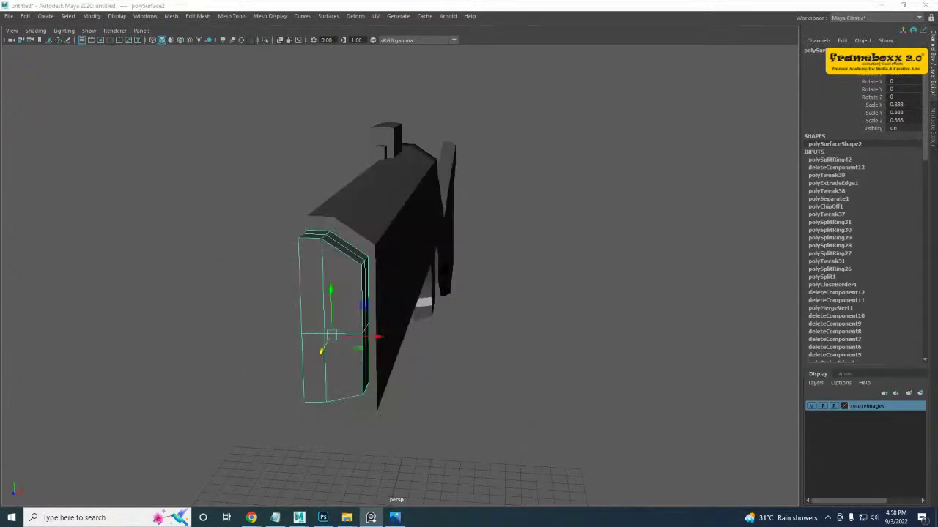
- Split the collar's edge ring between its inner and outer vertical columns to add a new vertical loop
alt+drag(504, 276, 430, 275)
alt+middle_drag(430, 275, 466, 274)
scroll(410, 268, up, 3)
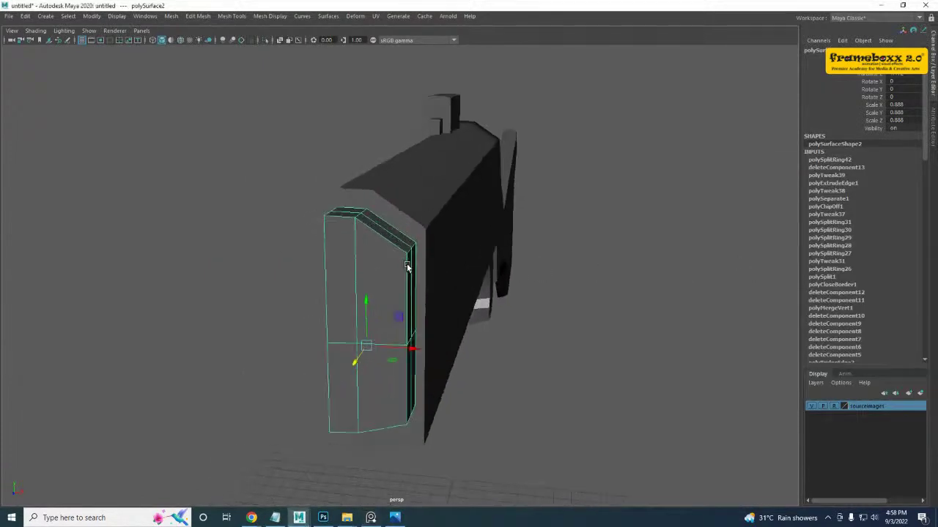
right_drag(378, 250, 341, 228)
click(392, 247)
scroll(376, 249, up, 3)
alt+drag(341, 227, 378, 228)
- Raise the new loop's top vertices and lower its bottom vertices to round the collar's profile
drag(373, 195, 372, 185)
alt+middle_drag(388, 305, 384, 236)
drag(361, 406, 382, 445)
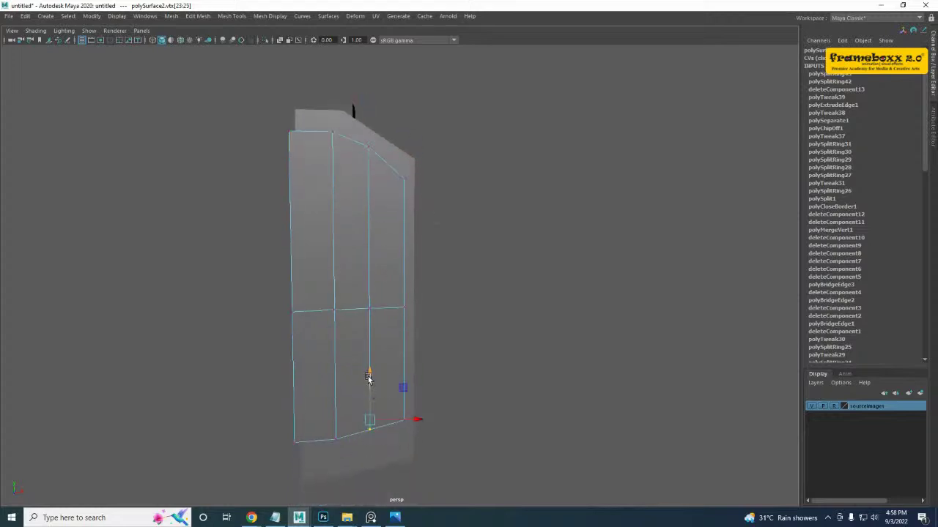
drag(369, 378, 370, 382)
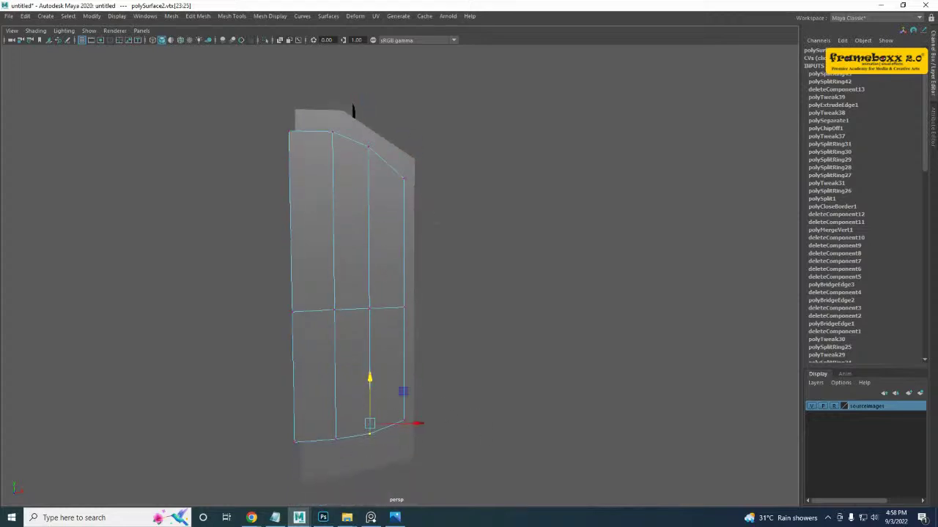
- Check the collar's underside in the reference board and flatten the collar's bottom vertices into a level row in the front view
click(374, 518)
right_drag(788, 159, 364, 230)
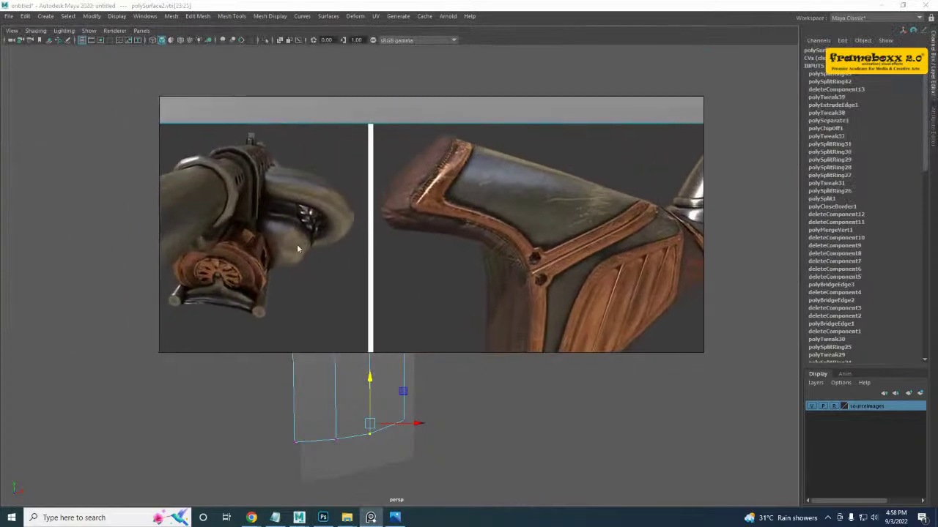
scroll(174, 236, up, 3)
alt+middle_drag(408, 422, 350, 438)
drag(188, 392, 392, 509)
key(space)
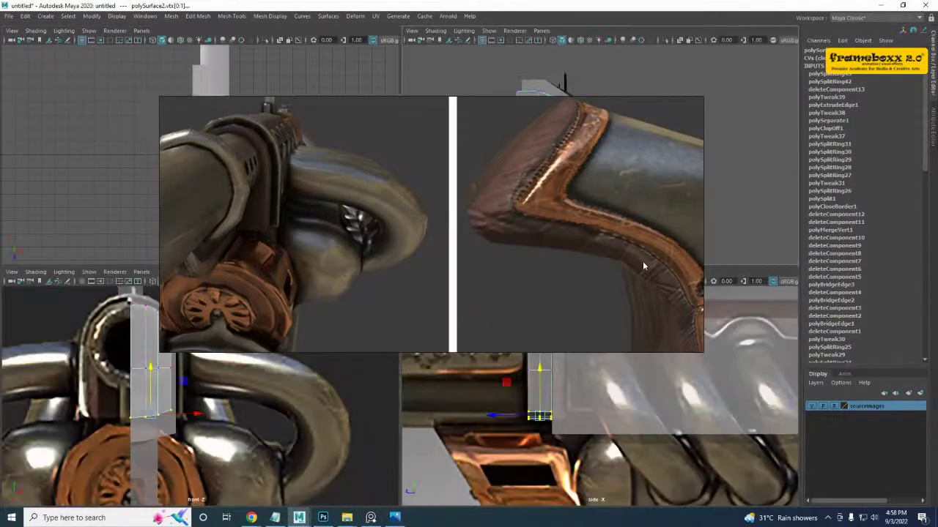
key(space)
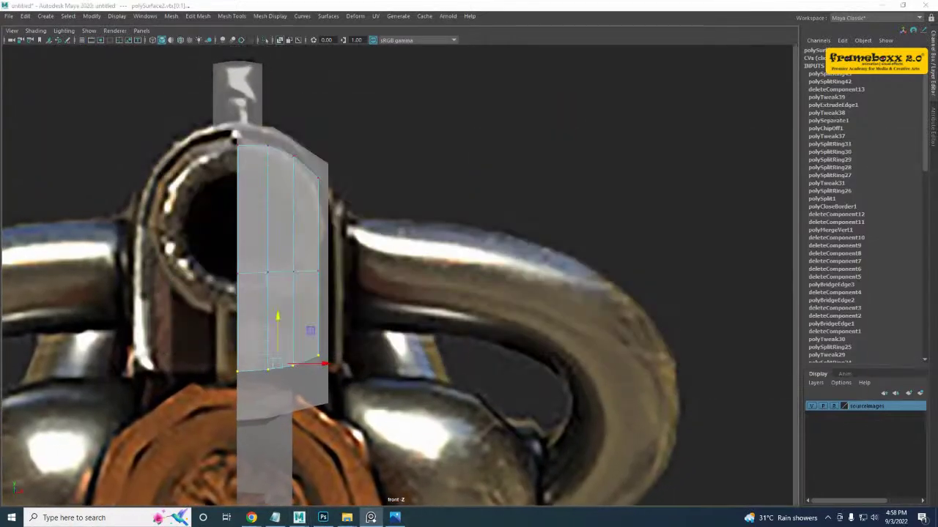
drag(186, 326, 473, 446)
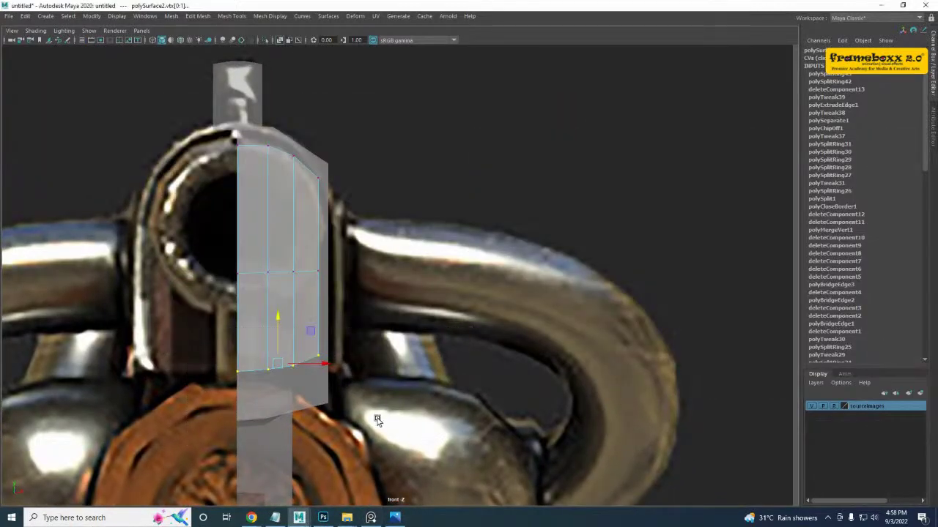
key(r)
drag(278, 320, 279, 364)
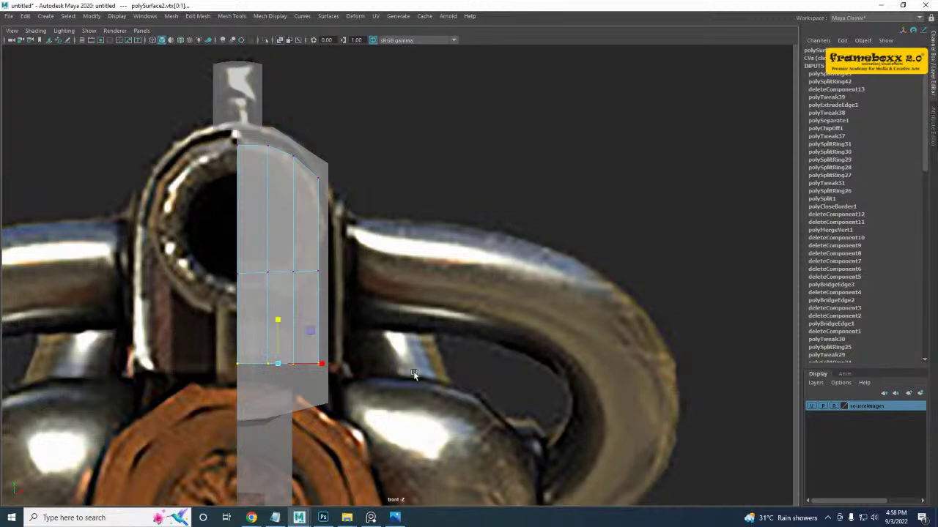
- Lower the collar's flattened bottom vertices to the reference collar's lower edge and return to object selection
key(space)
key(space)
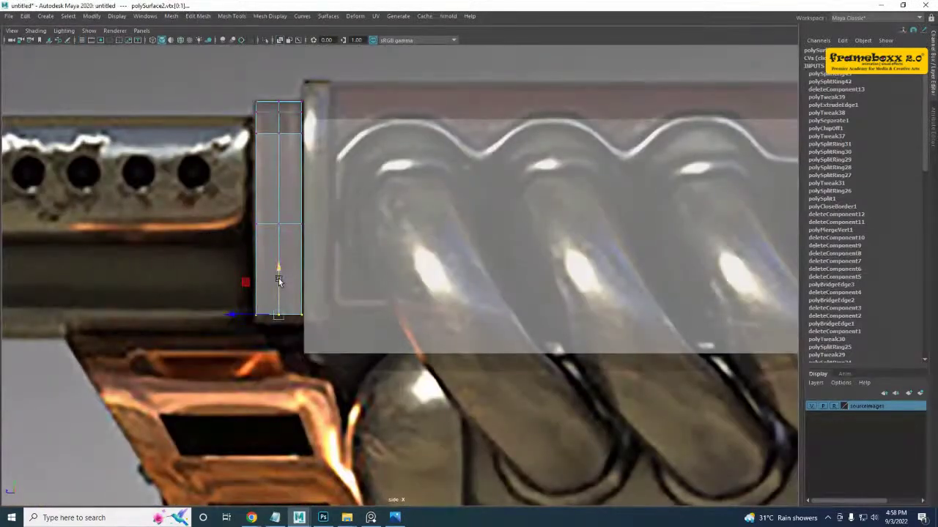
right_drag(274, 154, 370, 91)
key(space)
key(space)
alt+drag(446, 178, 453, 200)
alt+drag(234, 199, 289, 223)
- Try a mirrored duplicate of the main body half across the X axis
key(space)
key(space)
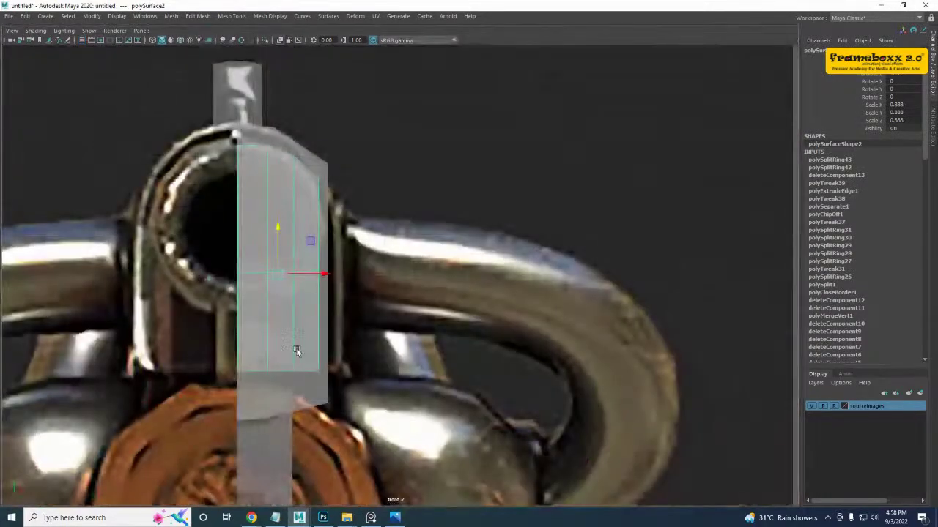
alt+middle_drag(297, 352, 309, 363)
click(322, 172)
key(space)
key(space)
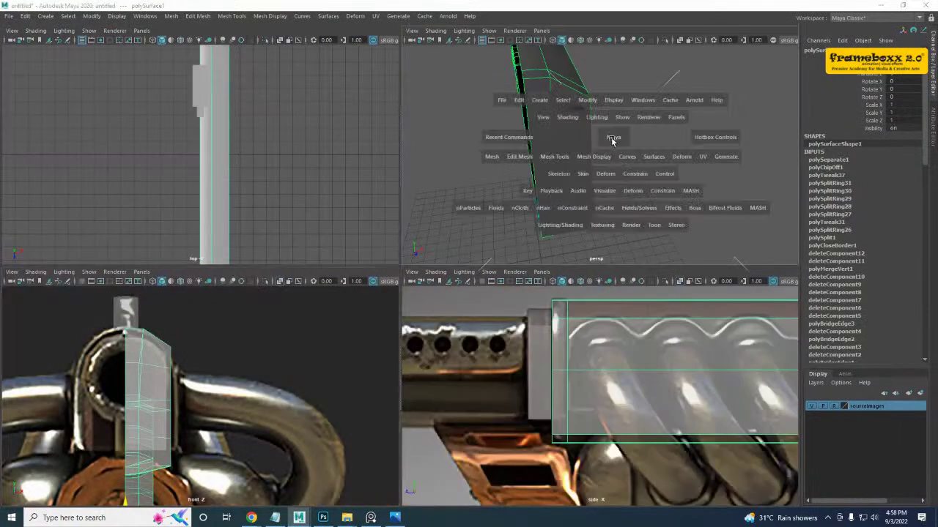
alt+drag(436, 257, 449, 295)
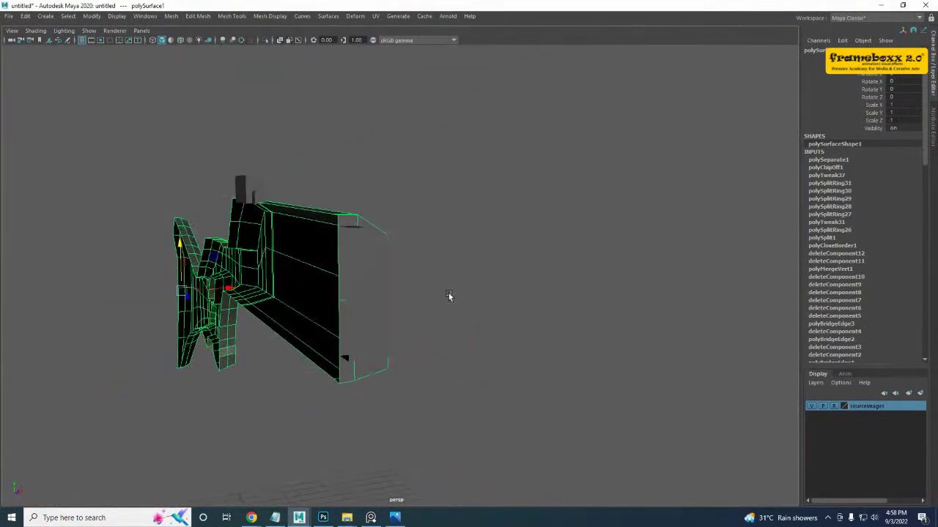
key(ctrl+shift+d)
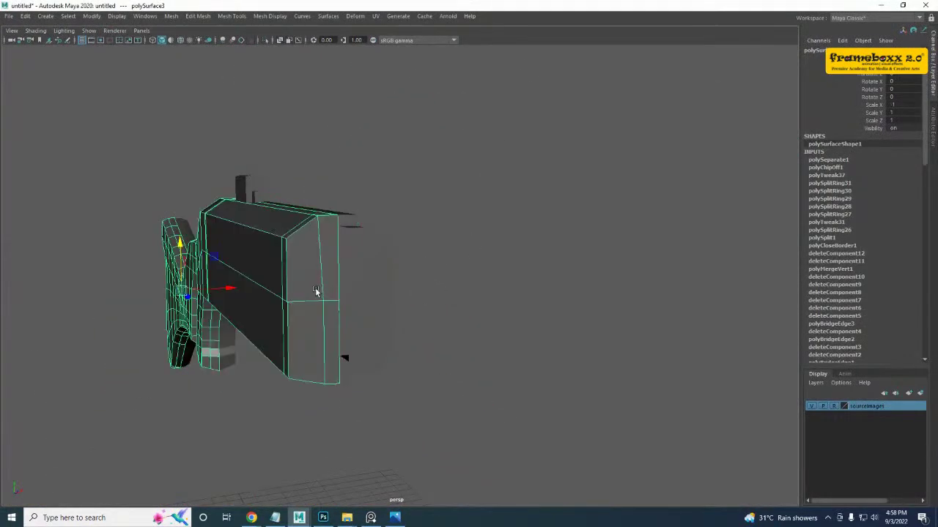
- Try a mirrored duplicate of the collar with Scale X at -0.888, and delete both mirrored halves
mouse_move(315, 291)
alt+mouse_down()
mouse_move(261, 307)
mouse_move(311, 293)
alt+mouse_up()
click(362, 306)
alt+drag(367, 307, 482, 311)
key(ctrl+shift+d)
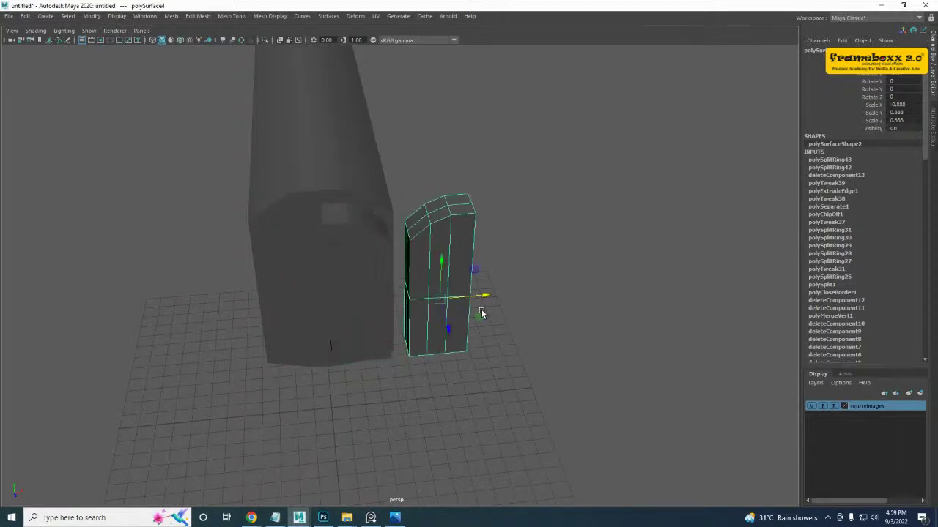
key(Delete)
click(314, 187)
key(Delete)
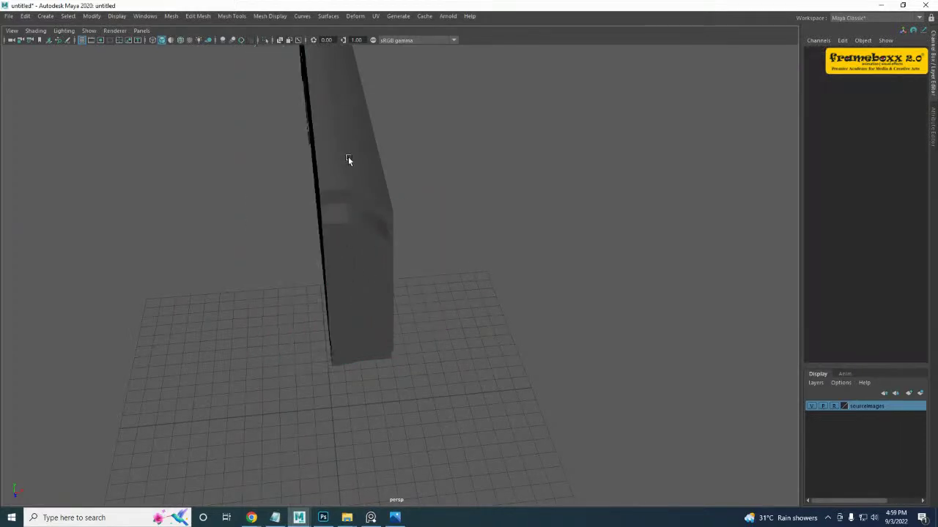
- Create a mirrored duplicate of the main body half across the X axis with Scale X at -1
click(347, 157)
alt+middle_drag(304, 321, 342, 391)
alt+drag(370, 320, 351, 277)
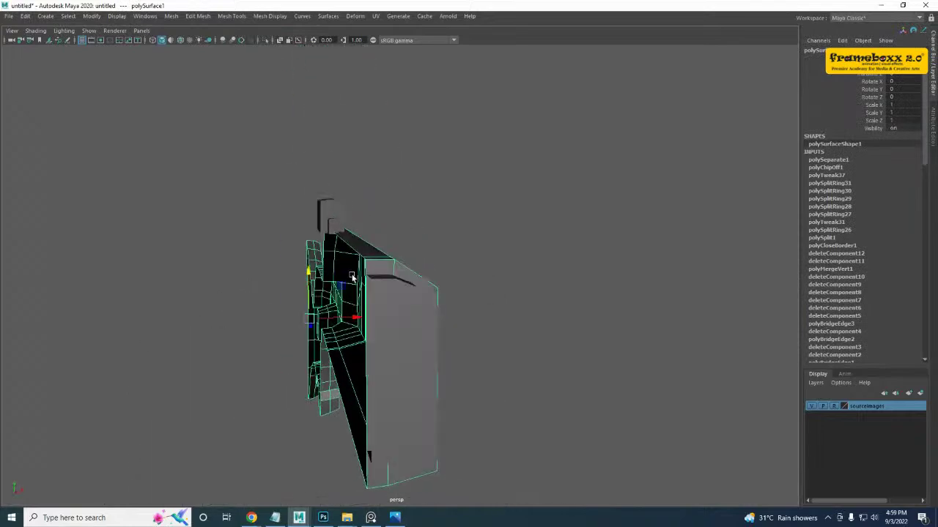
key(space)
key(space)
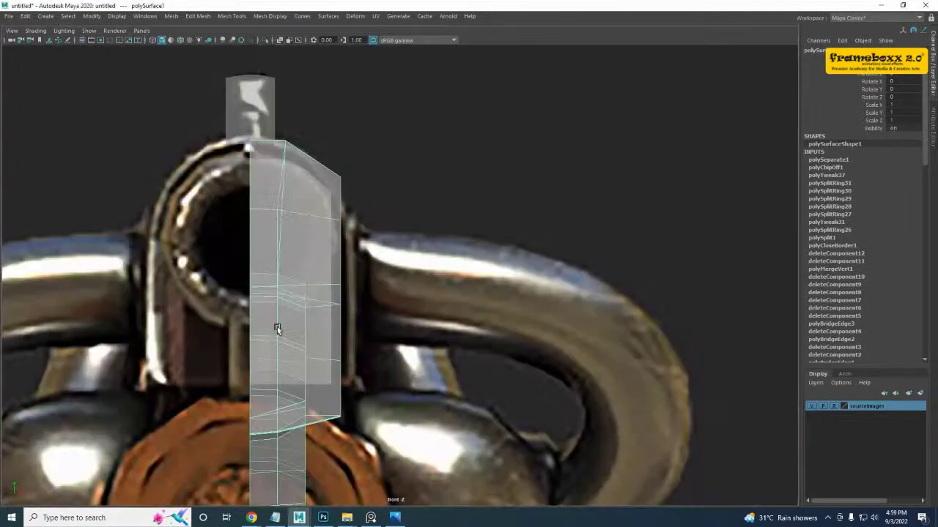
alt+middle_drag(284, 326, 325, 273)
scroll(311, 305, down, 3)
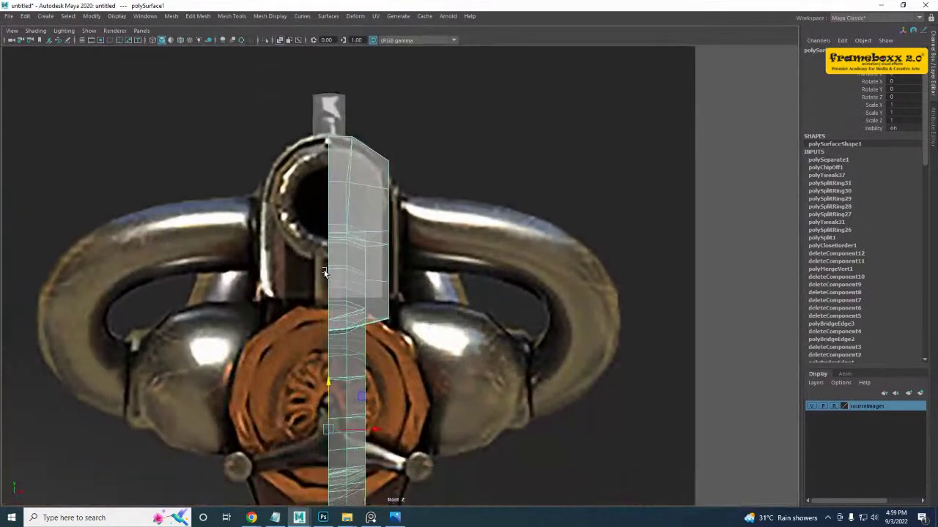
key(ctrl+shift+d)
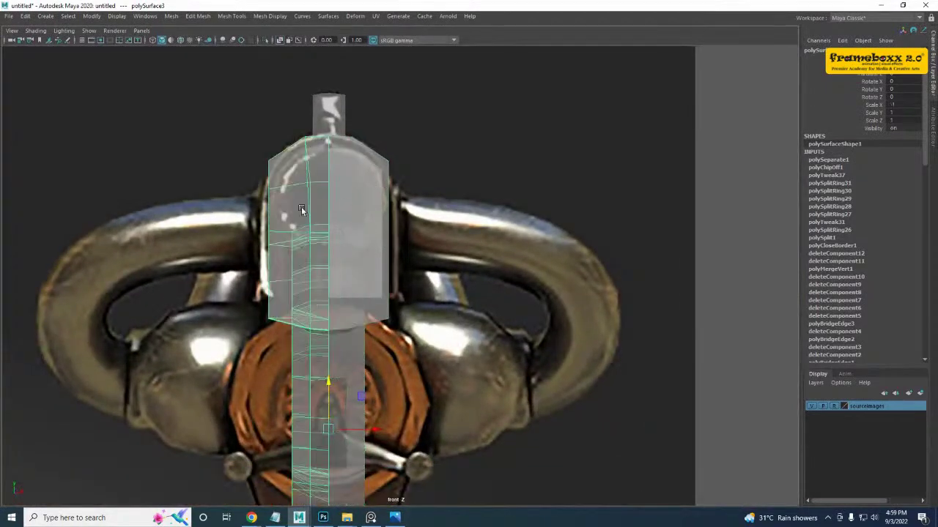
click(350, 250)
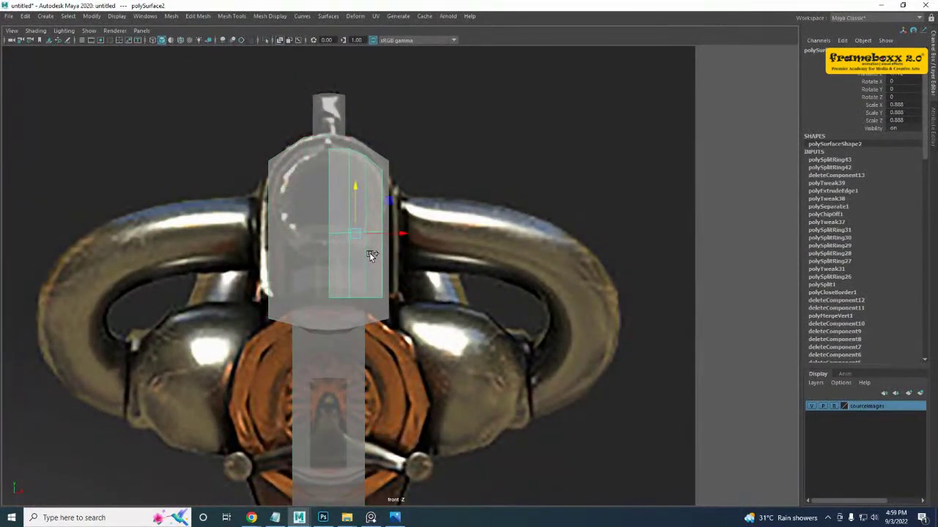
key(ctrl+shift+d)
key(space)
key(space)
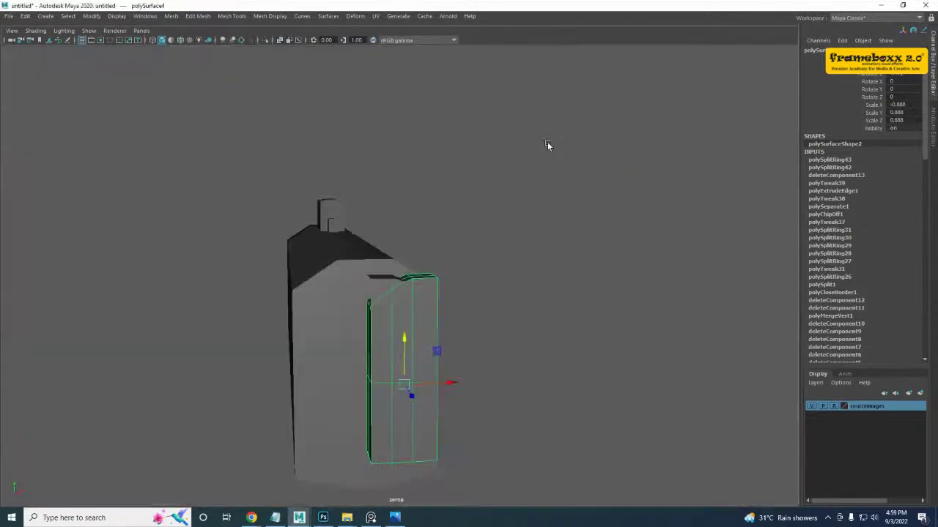
alt+drag(547, 144, 337, 328)
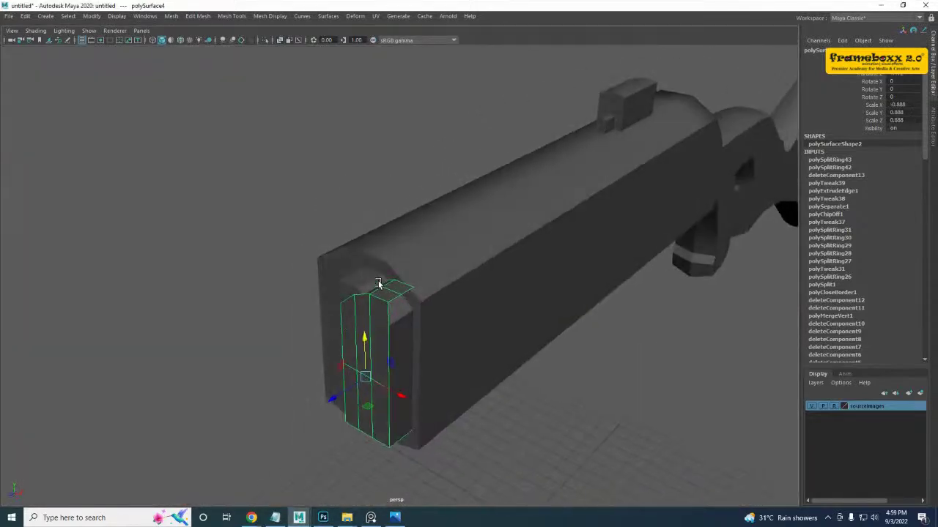
scroll(378, 283, up, 2)
key(Delete)
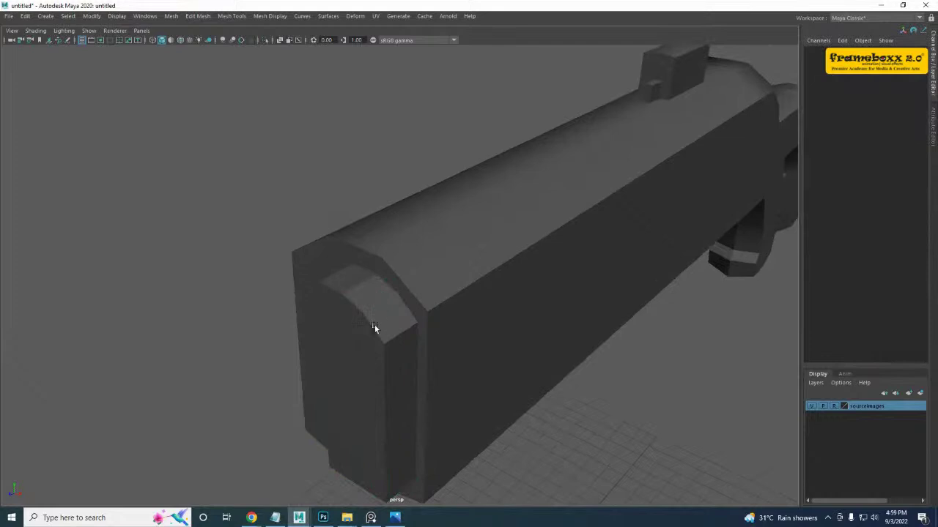
- Snap the collar half's pivot to its inner centre edge and create a mirrored duplicate of it across the X axis
click(362, 402)
alt+drag(362, 402, 405, 431)
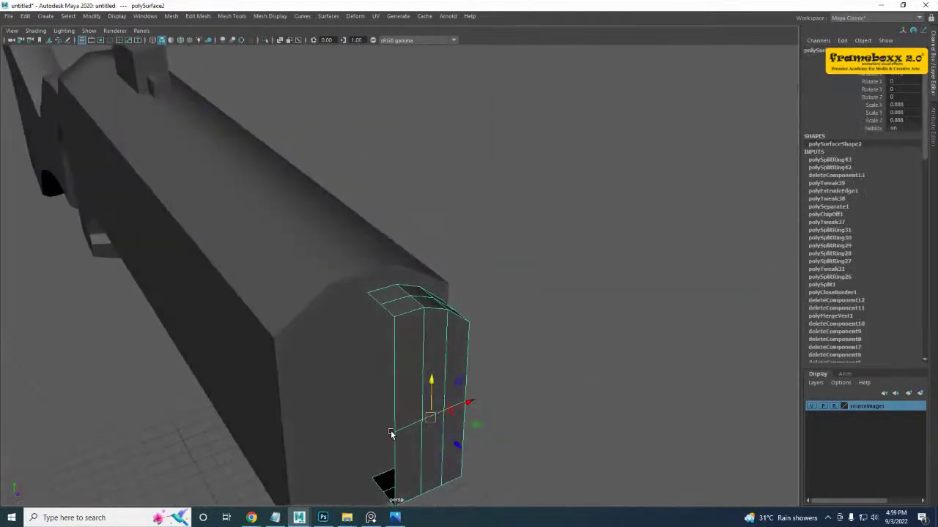
alt+middle_drag(400, 430, 389, 363)
key(ctrl+space)
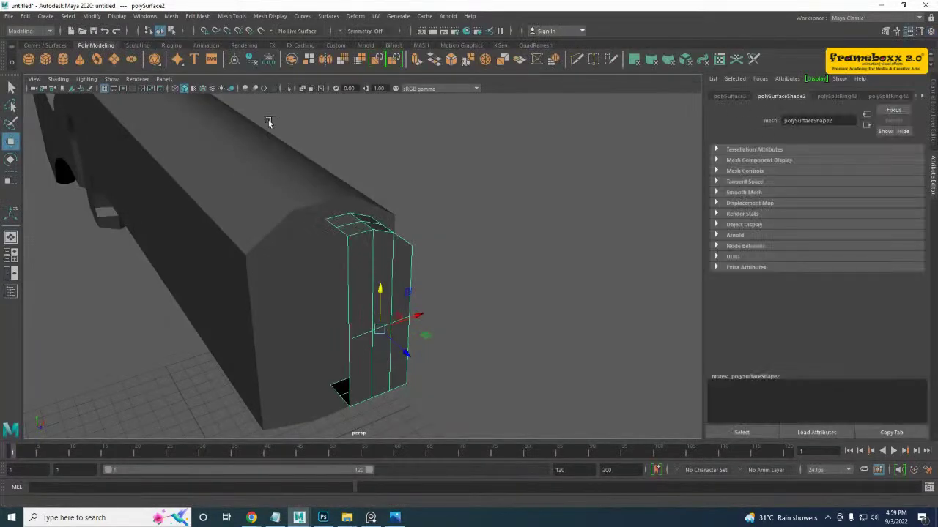
click(228, 32)
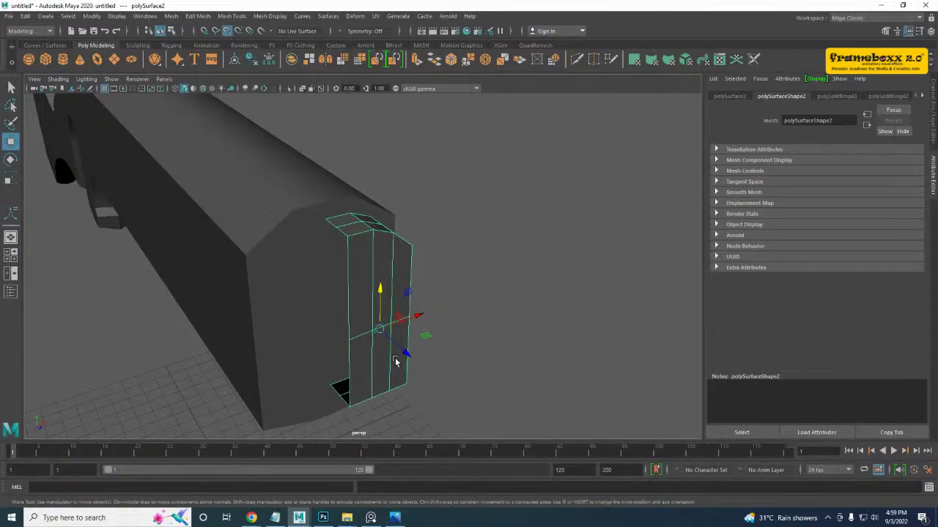
click(227, 31)
key(ctrl+space)
key(d)
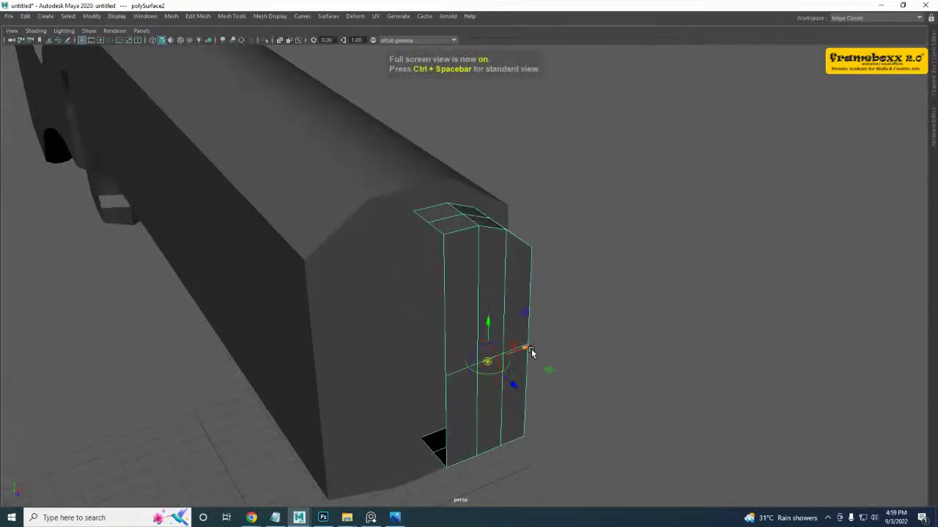
key(v)
drag(527, 348, 437, 362)
key(ctrl+shift+d)
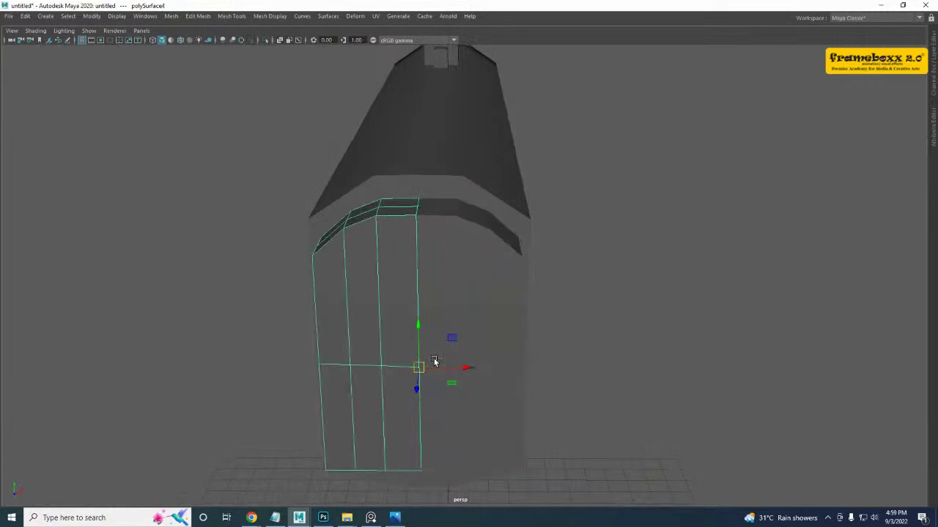
- Examine the piece under the barrel, in front of the collar, in the side view and the reference board
alt+drag(474, 320, 442, 310)
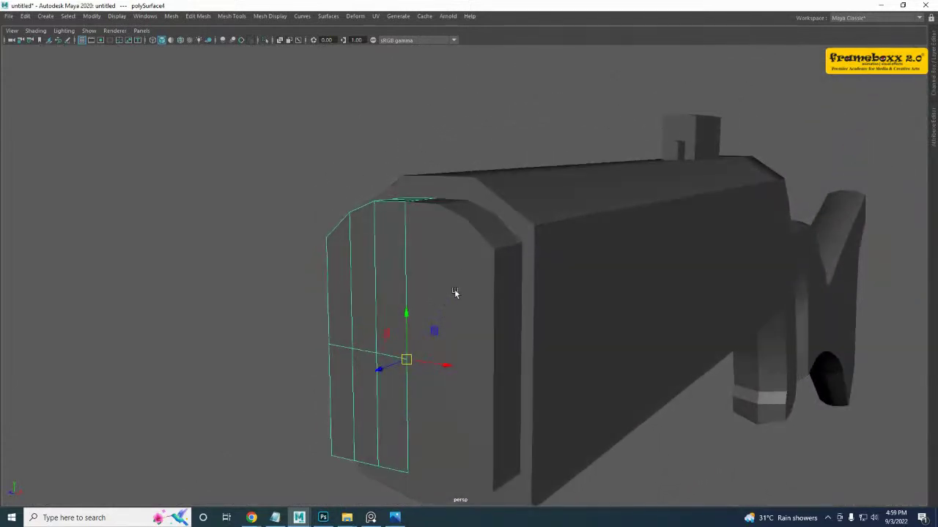
right_drag(458, 249, 567, 188)
key(space)
key(space)
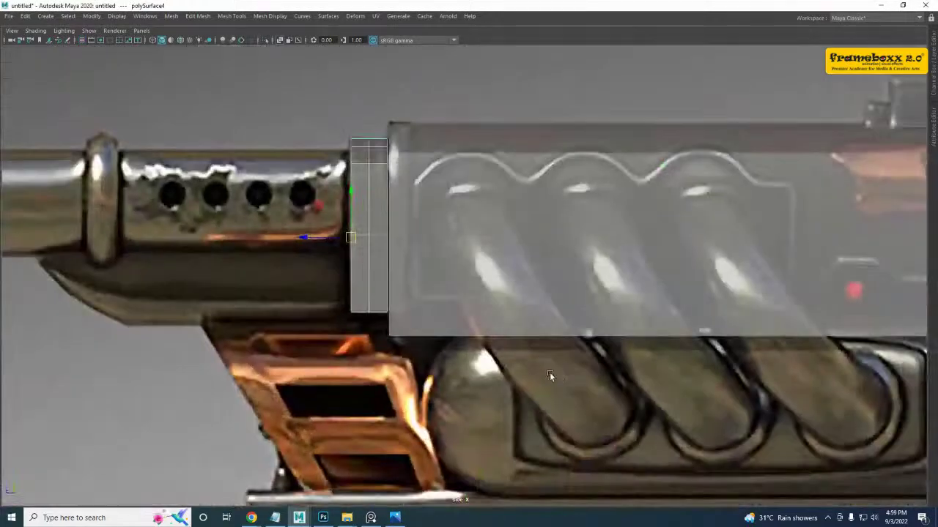
alt+middle_drag(500, 356, 554, 379)
scroll(427, 341, down, 1)
alt+middle_drag(397, 324, 509, 279)
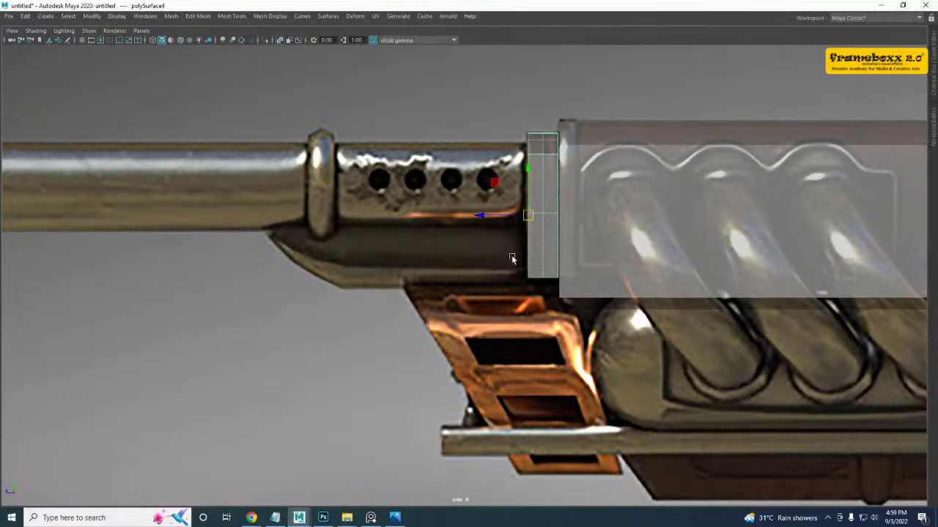
right_drag(937, 252, 345, 207)
scroll(348, 208, down, 5)
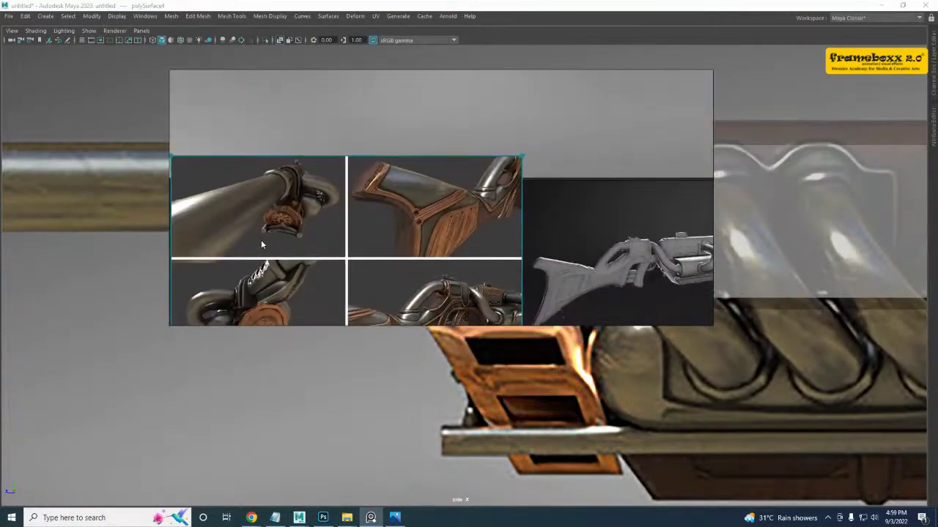
mouse_move(308, 256)
middle_down()
mouse_move(302, 218)
mouse_move(283, 246)
mouse_move(303, 247)
middle_up()
scroll(270, 240, up, 4)
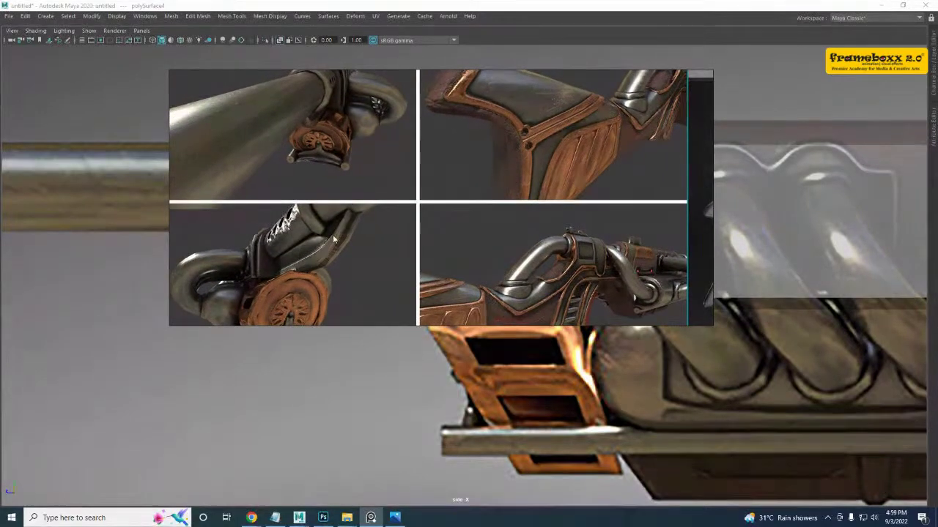
scroll(332, 234, up, 3)
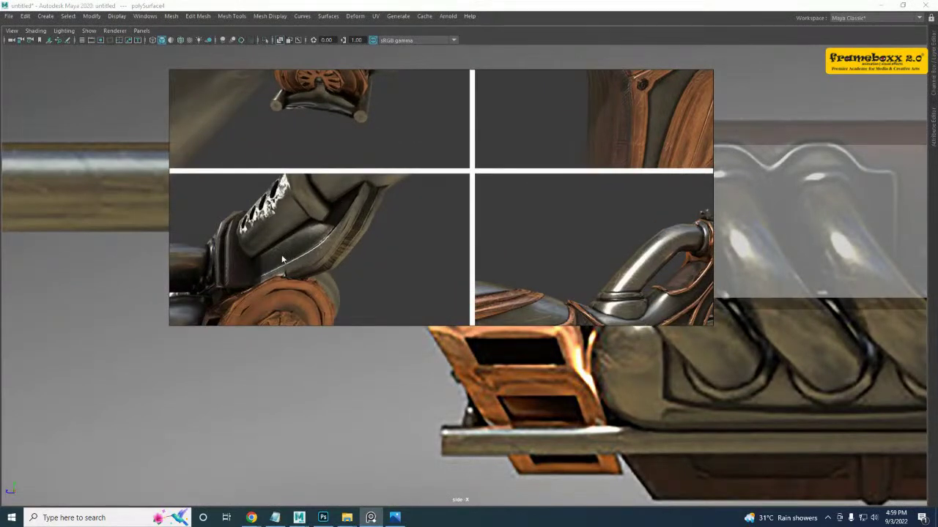
right_drag(597, 170, 936, 224)
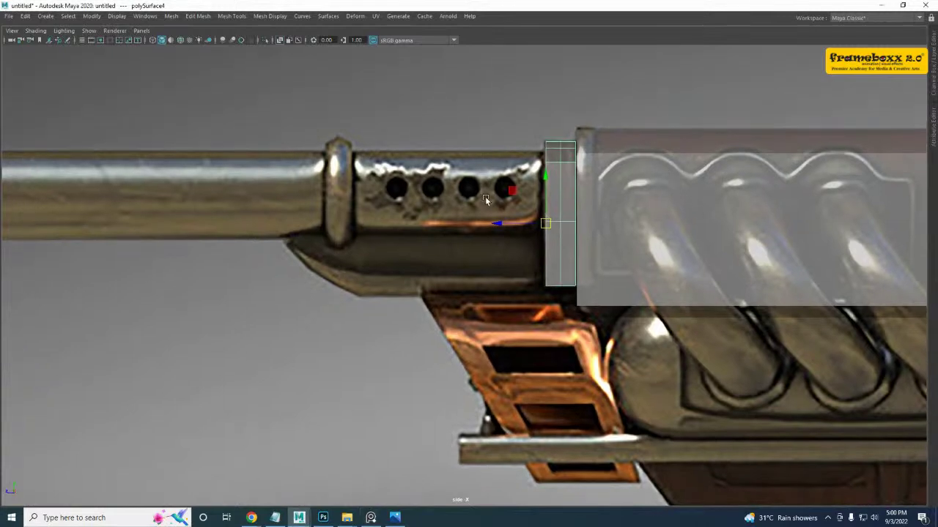
key(space)
key(space)
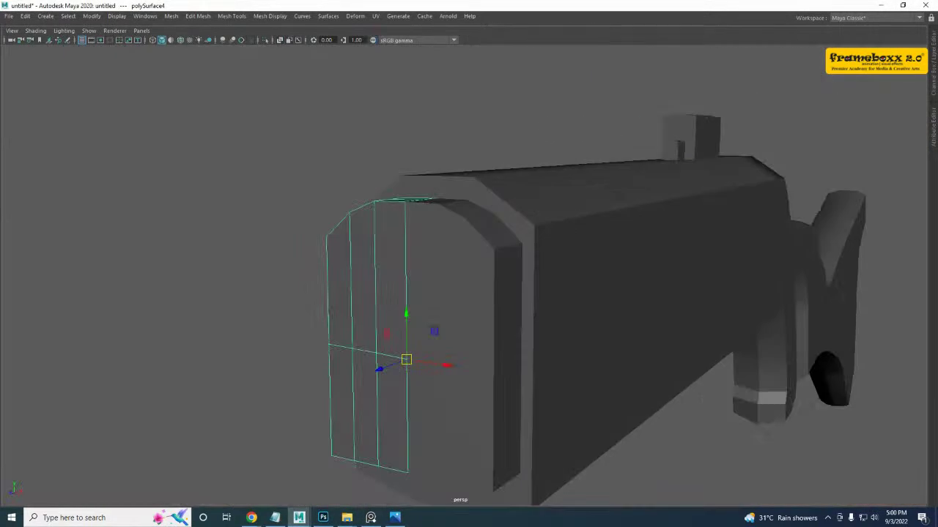
- Create a polygon cube about 1.35 units wide on the grid in front of the collar
key(alt+Tab)
alt+middle_drag(514, 274, 509, 197)
alt+drag(357, 296, 404, 345)
alt+middle_drag(430, 446, 419, 359)
key(ctrl+z)
drag(419, 359, 453, 372)
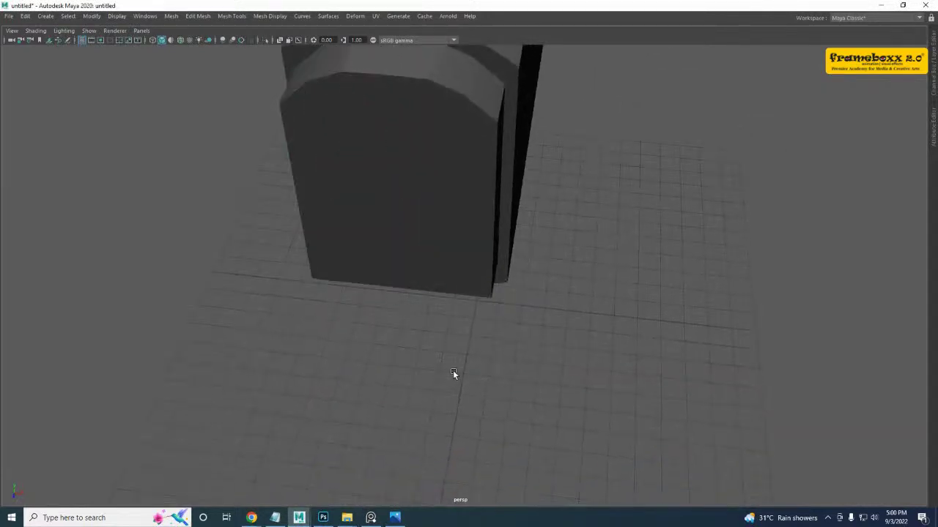
alt+middle_drag(451, 373, 444, 331)
shift+right_drag(416, 316, 414, 344)
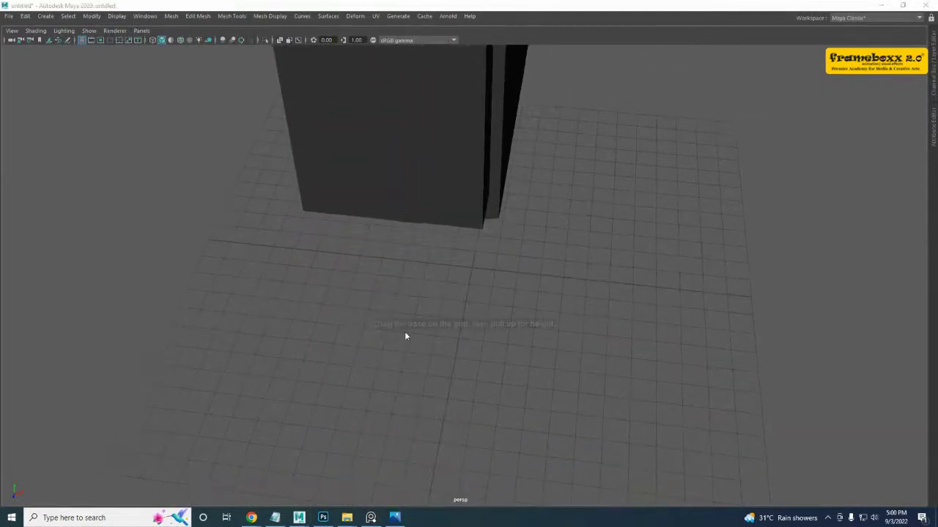
drag(386, 365, 400, 380)
- Set the new cube's translation values to 0 so it sits centred at the origin
key(space)
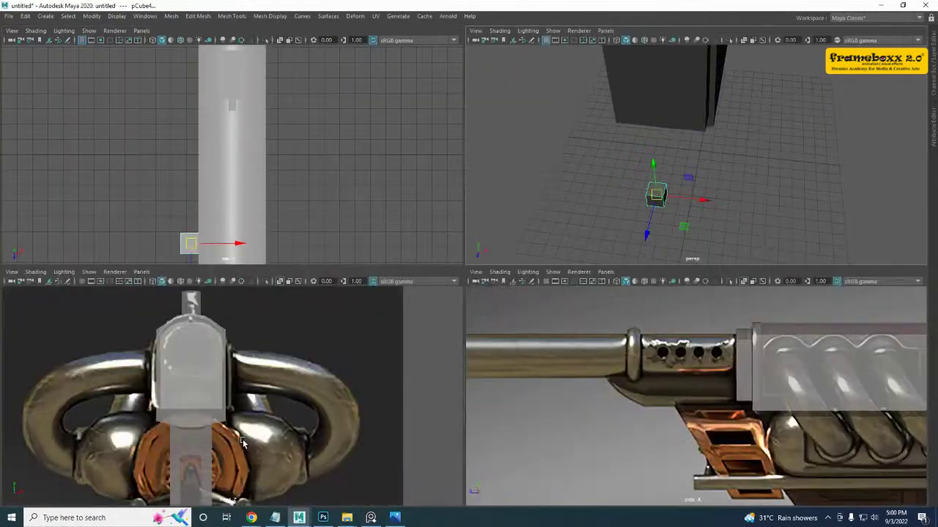
key(space)
alt+middle_drag(308, 411, 292, 287)
scroll(322, 330, down, 2)
alt+middle_drag(360, 373, 339, 282)
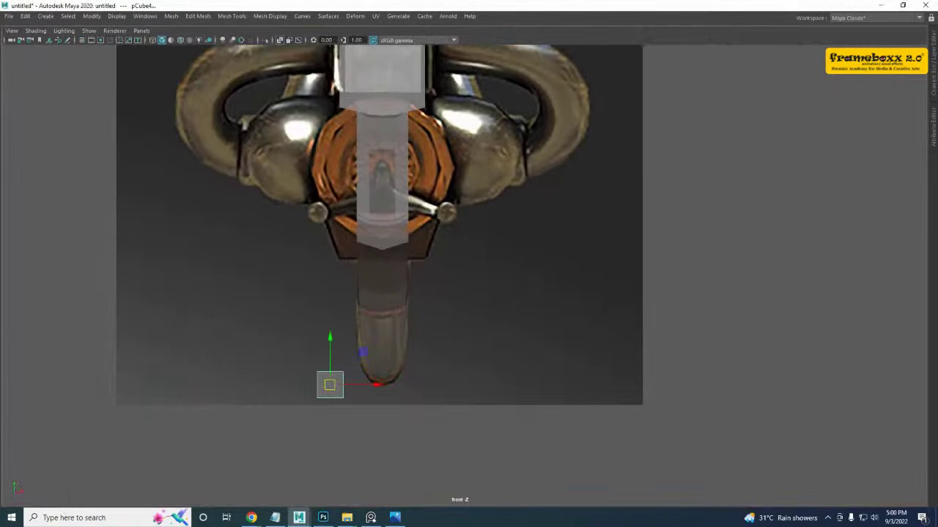
click(933, 56)
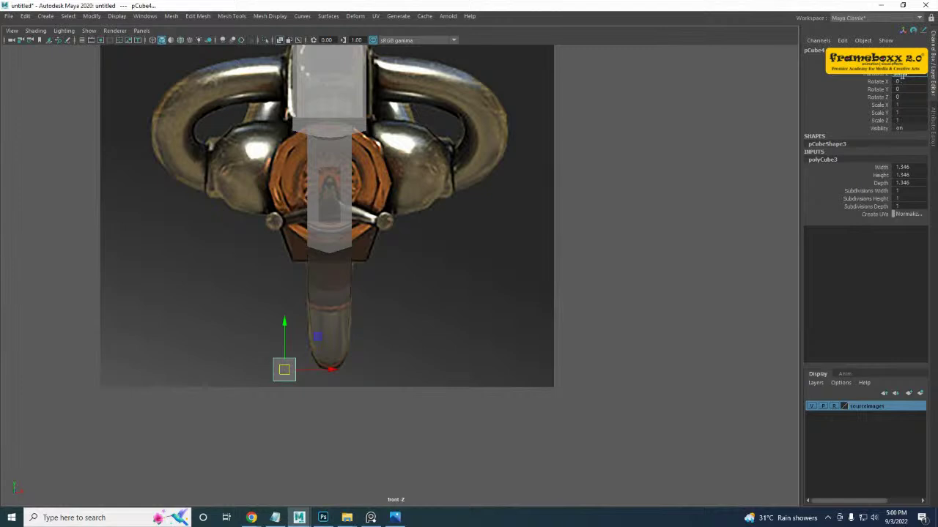
text(0)
key(Return)
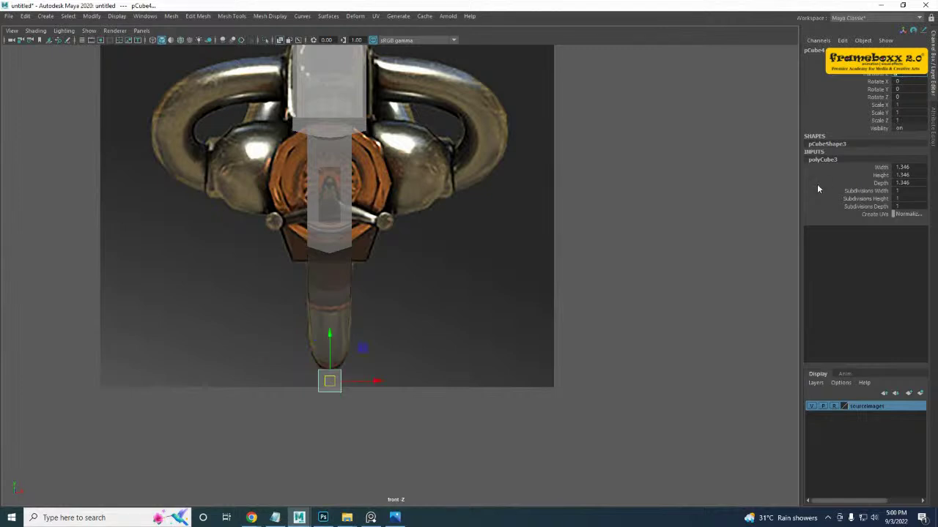
- Raise the cube to barrel height and move it forward in the side view onto the piece under the barrel
alt+middle_drag(211, 413, 215, 436)
drag(334, 365, 339, 88)
key(space)
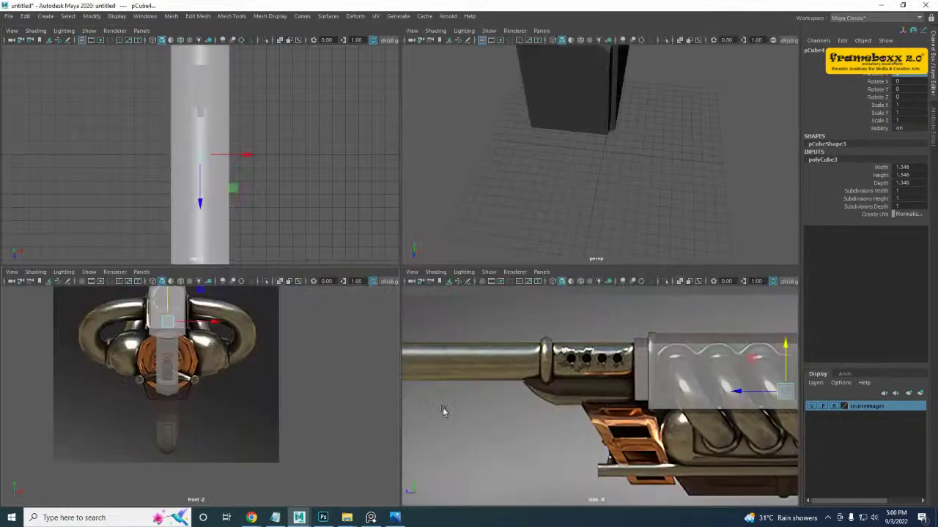
key(space)
alt+middle_drag(661, 279, 648, 284)
drag(712, 266, 256, 261)
scroll(257, 255, up, 3)
scroll(258, 256, up, 1)
alt+middle_drag(263, 267, 290, 279)
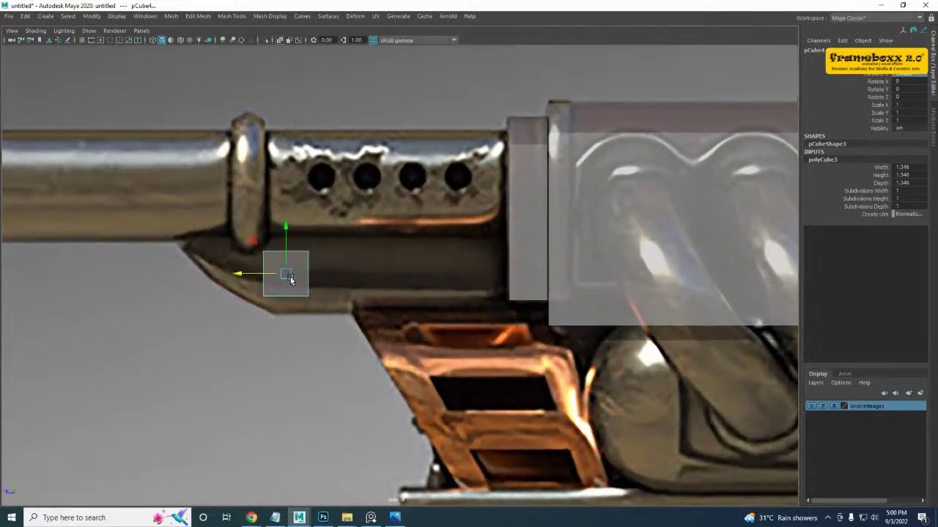
drag(286, 238, 288, 219)
- Move the cube back along the gun until its rear face meets the collar's front face
key(space)
key(space)
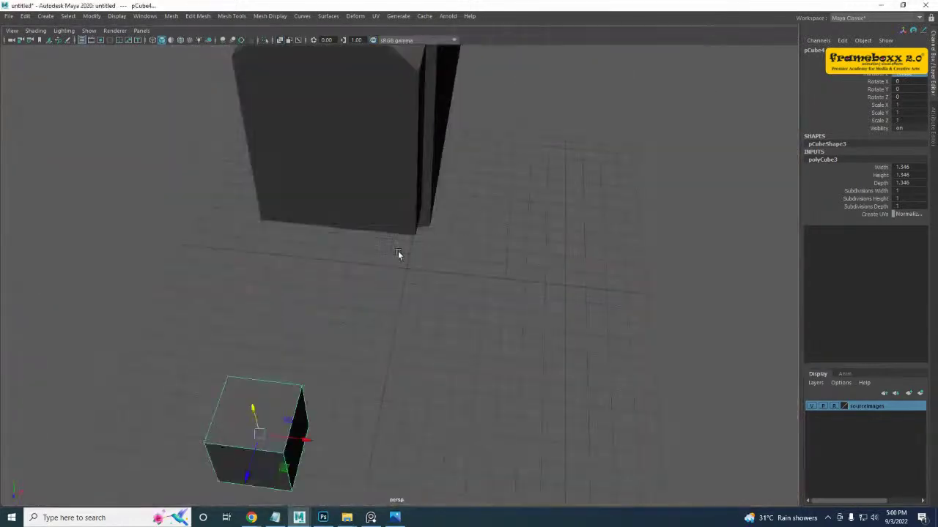
alt+drag(398, 251, 297, 273)
alt+middle_drag(297, 273, 274, 326)
drag(82, 379, 344, 306)
key(space)
key(space)
alt+middle_drag(553, 380, 521, 378)
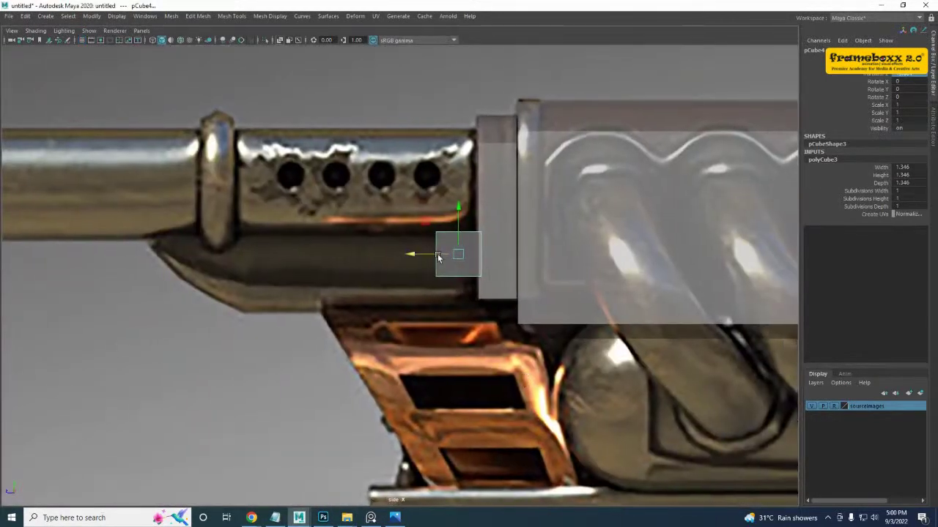
drag(418, 253, 414, 253)
- Lower the cube's bottom vertices to the underside of the reference piece below the barrel and extend its front vertices to the piece's tip
right_drag(460, 257, 414, 248)
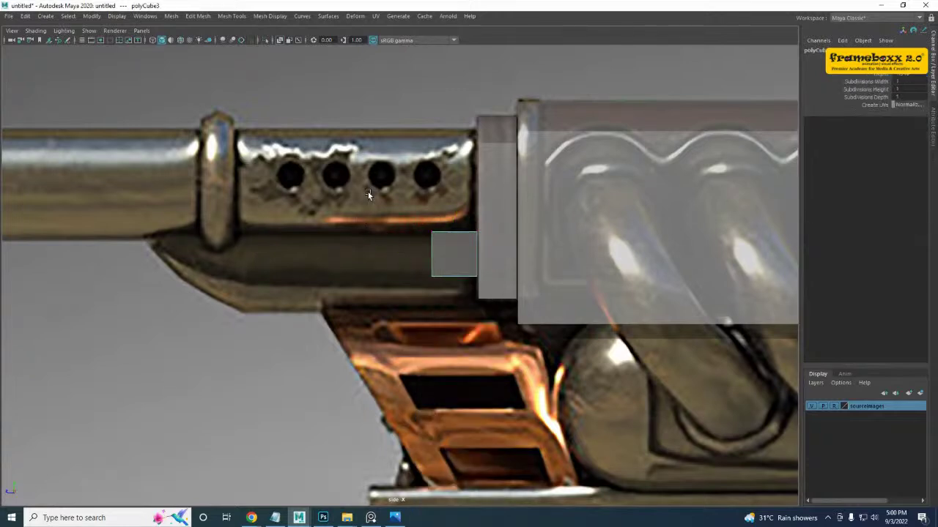
drag(368, 192, 459, 331)
drag(576, 308, 394, 253)
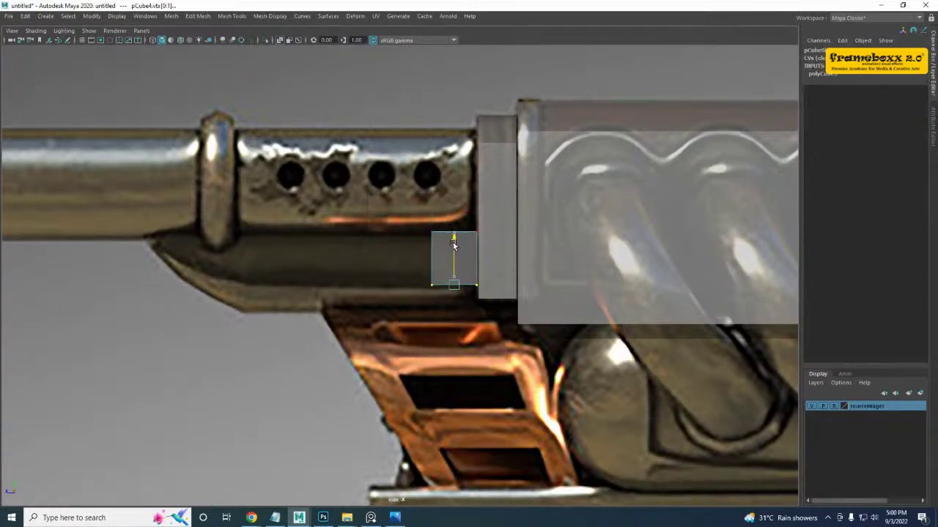
drag(452, 246, 451, 265)
drag(414, 194, 464, 380)
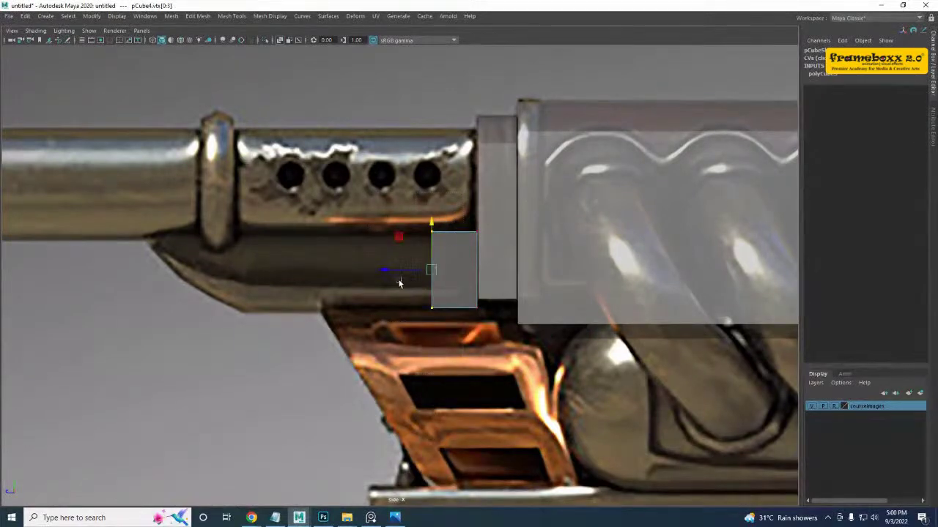
drag(397, 271, 105, 220)
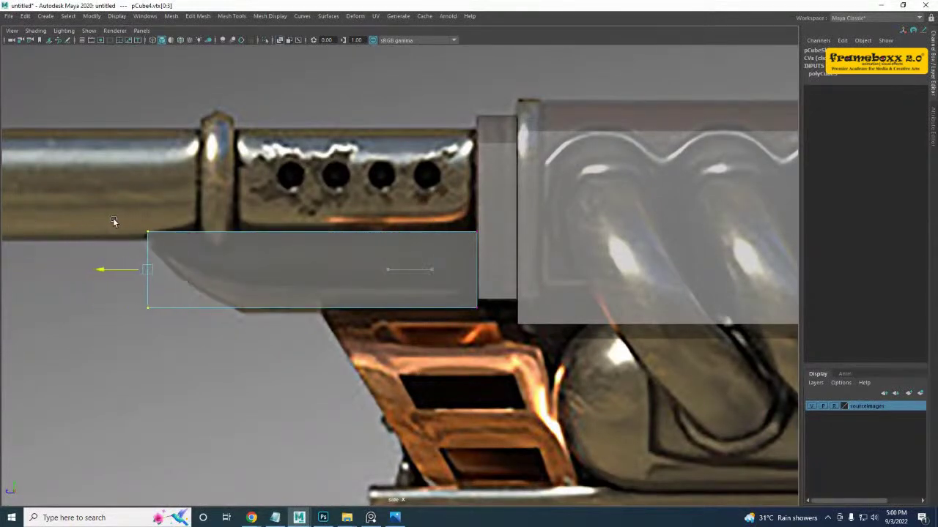
- Lower the piece's bottom vertices to the reference underside and pull the bottom front vertices back to slope the tip
alt+middle_drag(315, 241, 300, 255)
drag(415, 242, 473, 257)
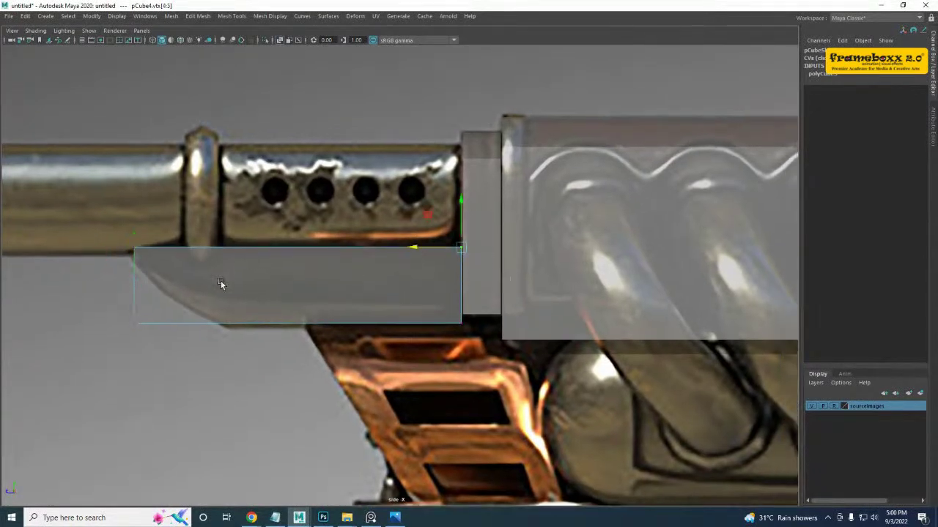
alt+middle_drag(153, 326, 222, 332)
scroll(222, 332, up, 2)
shift+drag(242, 443, 627, 311)
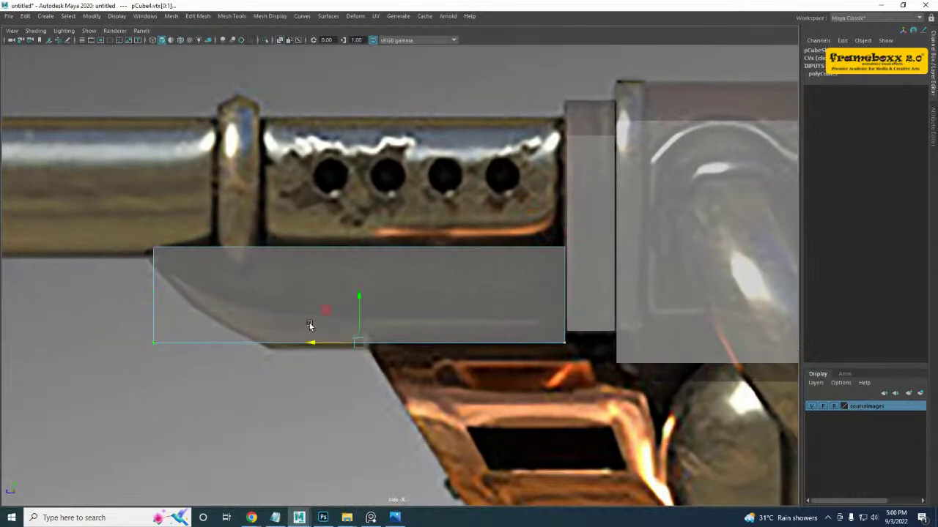
drag(361, 299, 358, 308)
drag(186, 378, 228, 369)
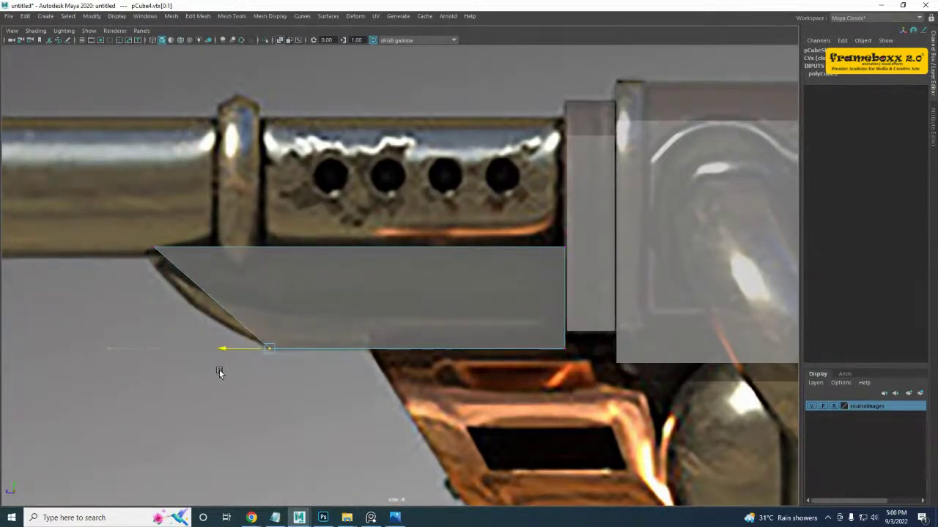
- Split the edge ring of the sloped front face and move the new edge outward onto the reference's curved outline
alt+middle_drag(259, 336, 228, 370)
right_drag(168, 324, 169, 186)
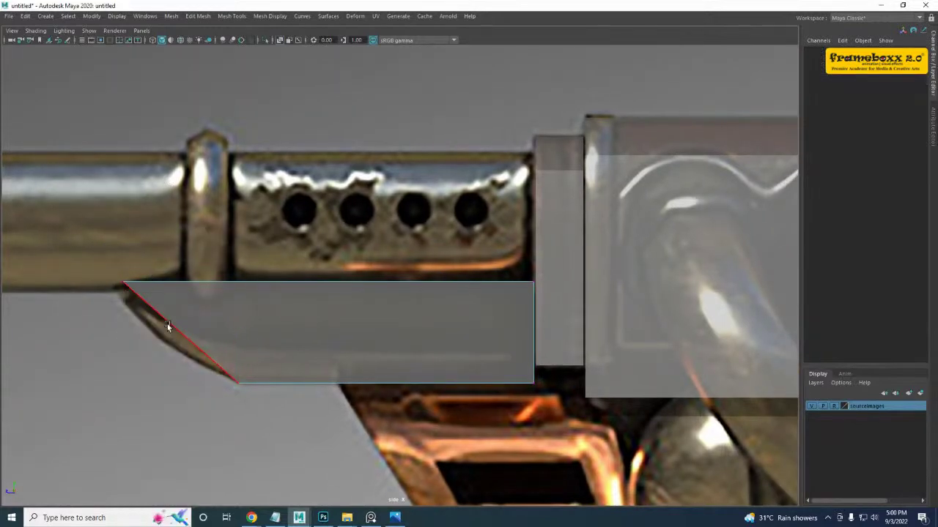
click(168, 326)
ctrl+right_drag(251, 293, 126, 313)
drag(153, 324, 134, 337)
- Insert one edge loop across the piece's mid-length and another along its lengthwise centre line
alt+middle_drag(347, 336, 298, 329)
right_drag(299, 329, 300, 280)
click(332, 280)
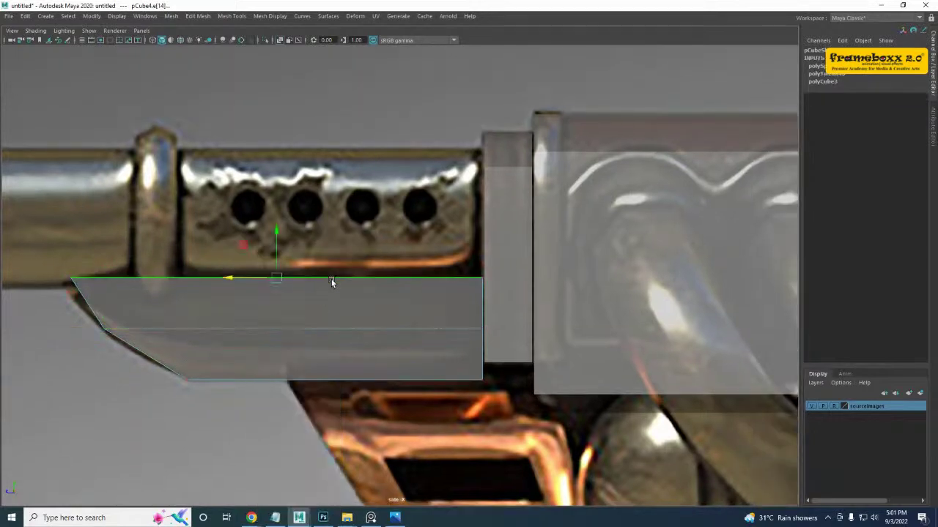
ctrl+right_drag(368, 243, 341, 296)
key(space)
key(space)
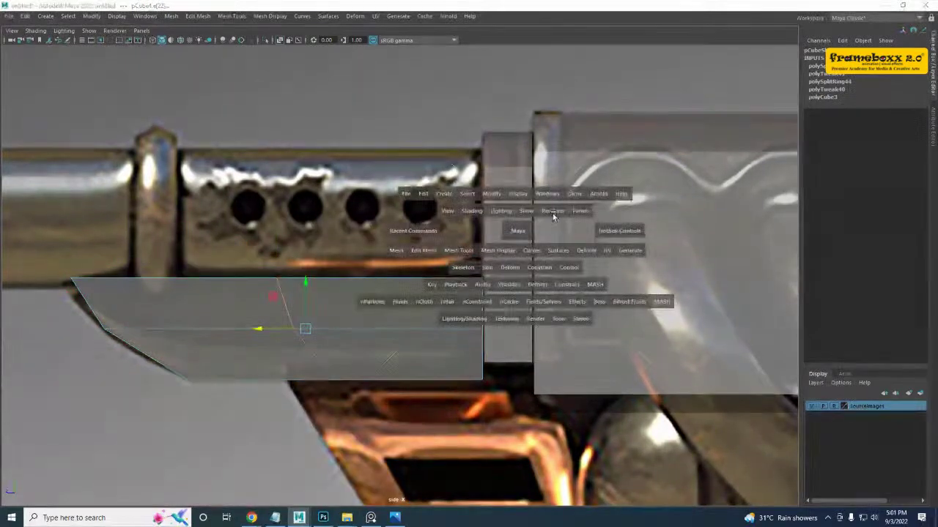
alt+drag(539, 197, 467, 283)
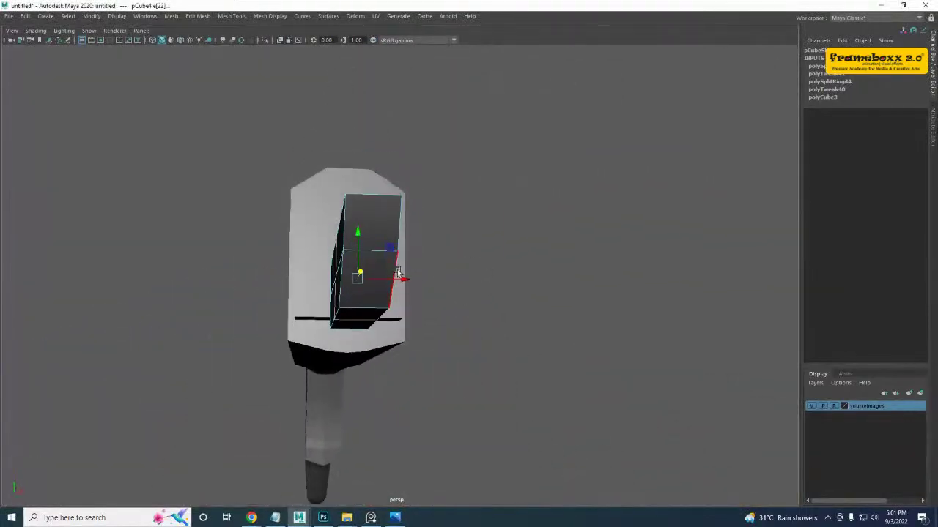
click(375, 252)
ctrl+right_drag(415, 199, 420, 234)
- Examine the shape of the piece under the barrel on the reference image board
alt+drag(387, 236, 324, 277)
right_drag(360, 249, 455, 168)
click(371, 518)
right_drag(699, 229, 304, 202)
scroll(314, 234, up, 3)
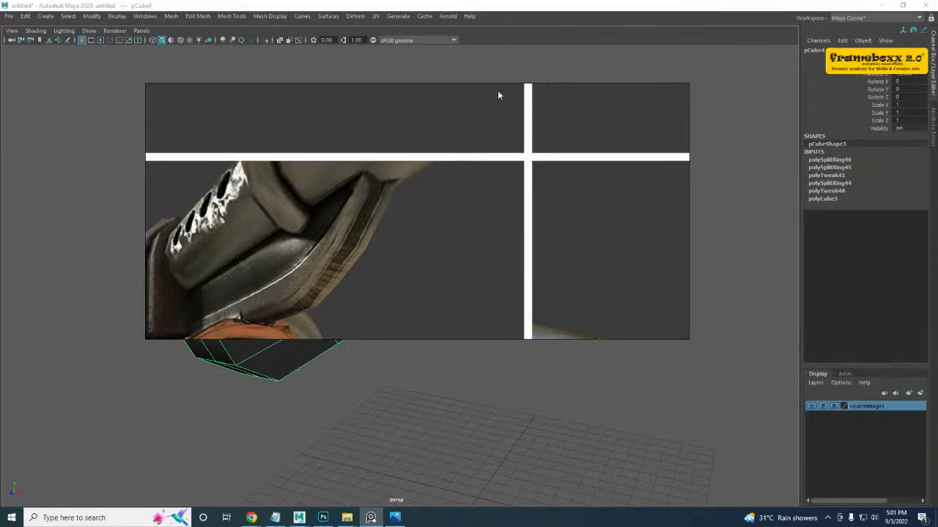
right_drag(371, 131, 937, 146)
- Select the lower side edges on both sides of the piece and raise them above the bottom centre edge
alt+drag(436, 311, 503, 290)
scroll(305, 346, up, 3)
alt+drag(305, 347, 341, 312)
right_drag(341, 312, 336, 213)
click(342, 321)
shift+click(425, 282)
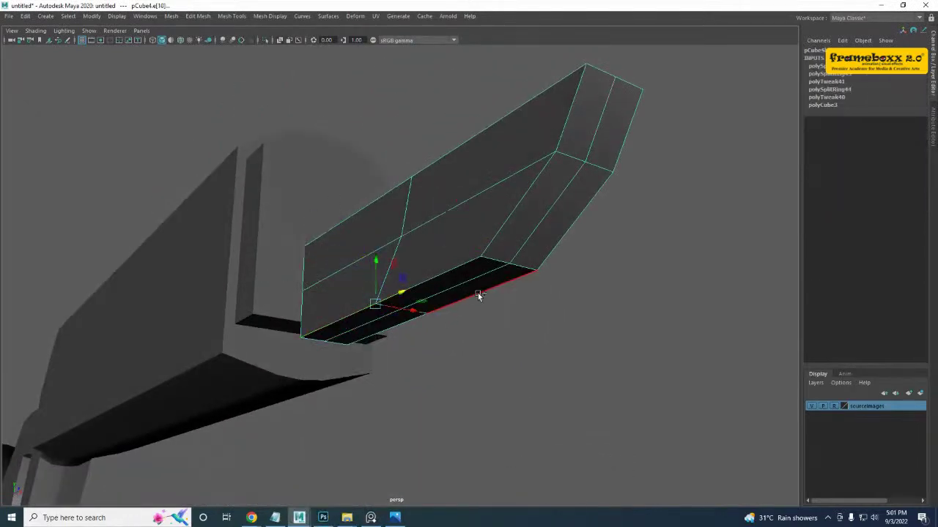
shift+click(479, 290)
shift+click(421, 315)
- Insert a lengthwise edge loop between the centre line and each side of the piece
alt+drag(428, 310, 371, 323)
click(283, 293)
ctrl+right_drag(313, 248, 306, 275)
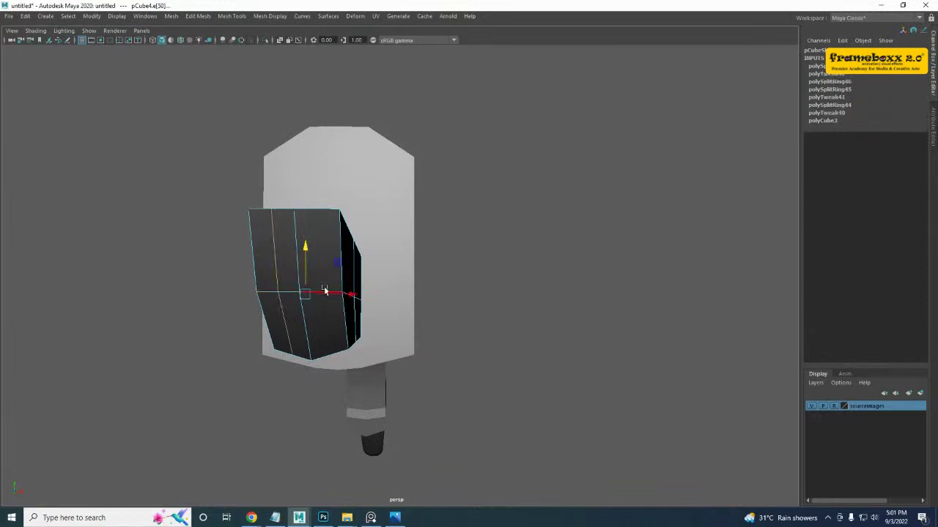
shift+right_drag(321, 212, 322, 254)
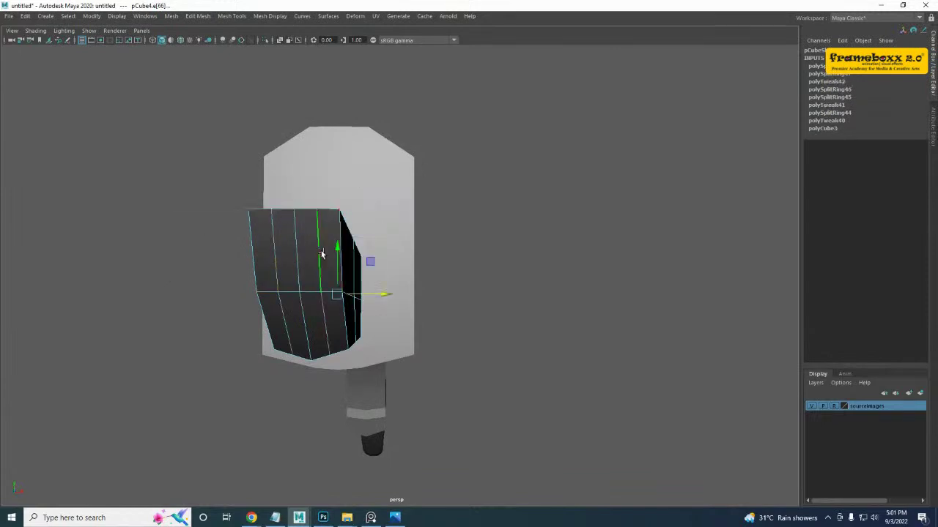
- Lower the intermediate bottom edges on both sides of the centre line to round the piece's underside
alt+drag(348, 358, 320, 296)
click(314, 309)
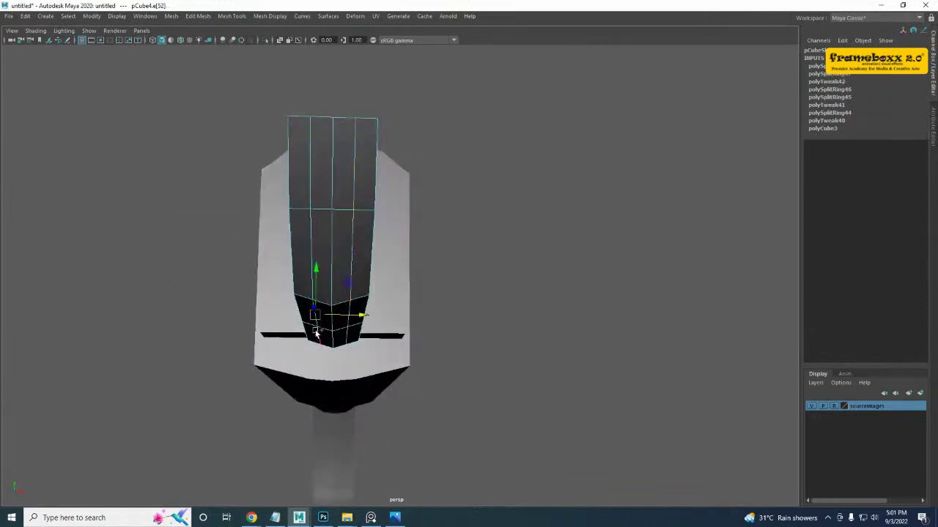
shift+click(319, 337)
alt+drag(349, 339, 388, 287)
key(space)
key(space)
alt+middle_drag(309, 205, 315, 260)
scroll(312, 252, up, 1)
scroll(318, 213, up, 3)
scroll(317, 213, up, 3)
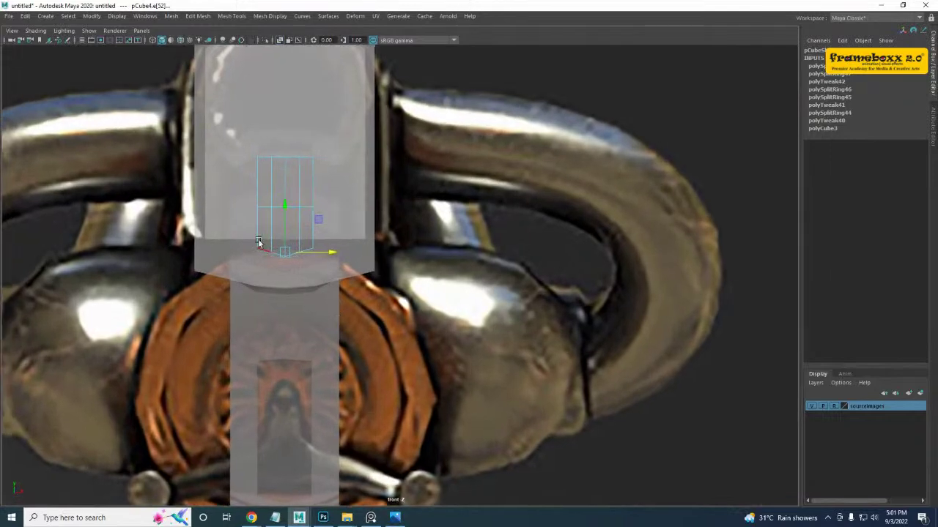
right_drag(292, 195, 340, 181)
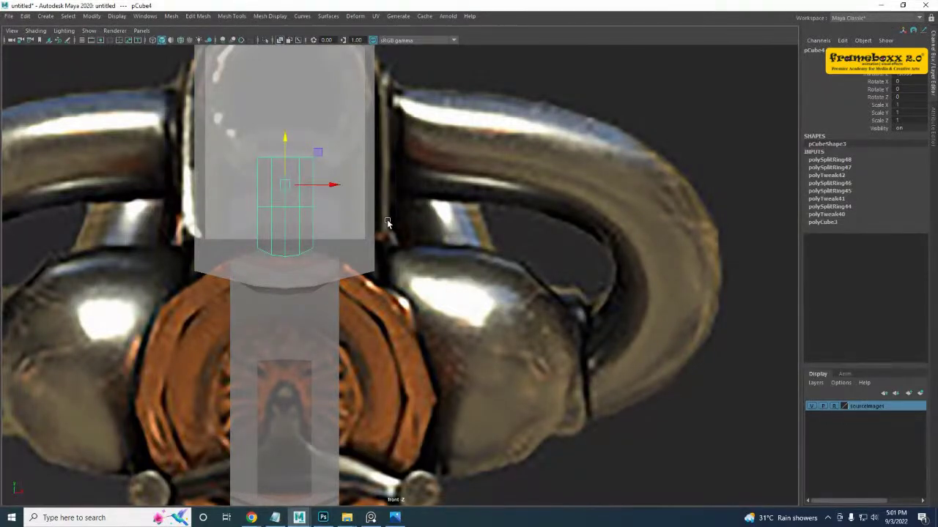
alt+middle_drag(294, 247, 319, 267)
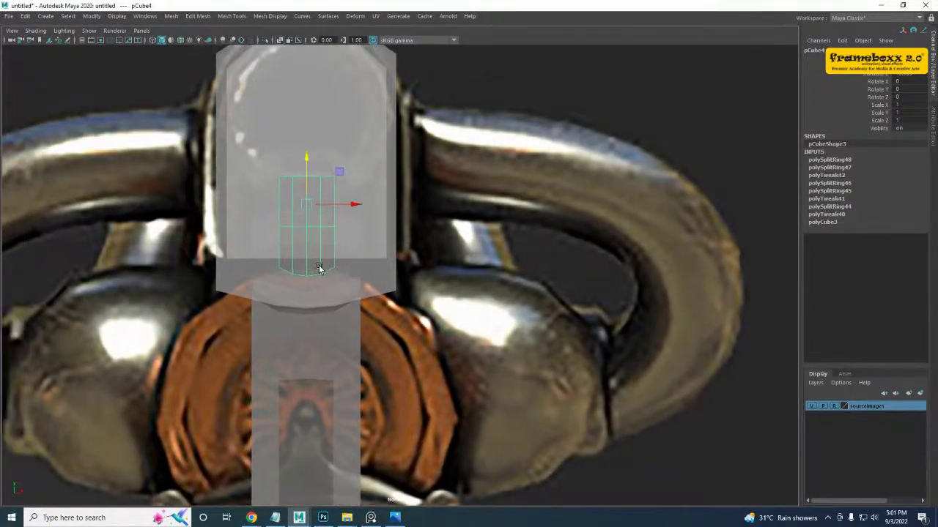
- Examine the rounded piece in perspective and compare its sloped front with the side reference
key(space)
key(space)
alt+drag(505, 187, 294, 234)
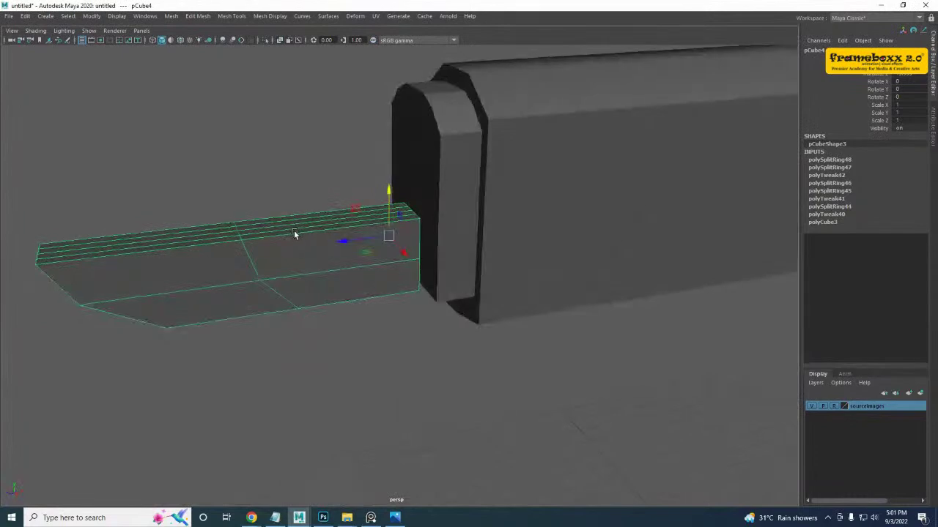
alt+middle_drag(263, 272, 393, 253)
key(space)
key(space)
alt+drag(105, 339, 124, 335)
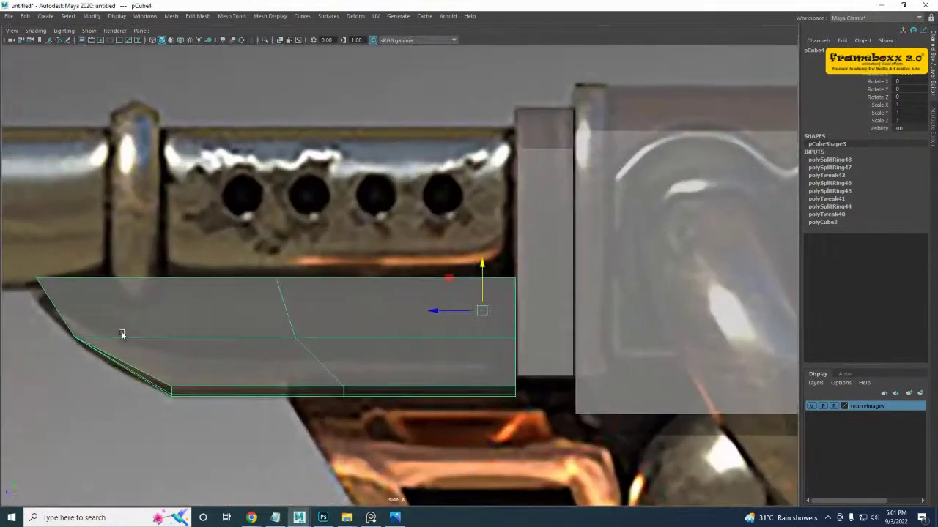
alt+middle_drag(124, 335, 312, 298)
scroll(191, 305, up, 2)
alt+middle_drag(191, 304, 282, 296)
- Try to move the outer vertices at the bend of the sloped front back in the side view
right_drag(353, 248, 248, 244)
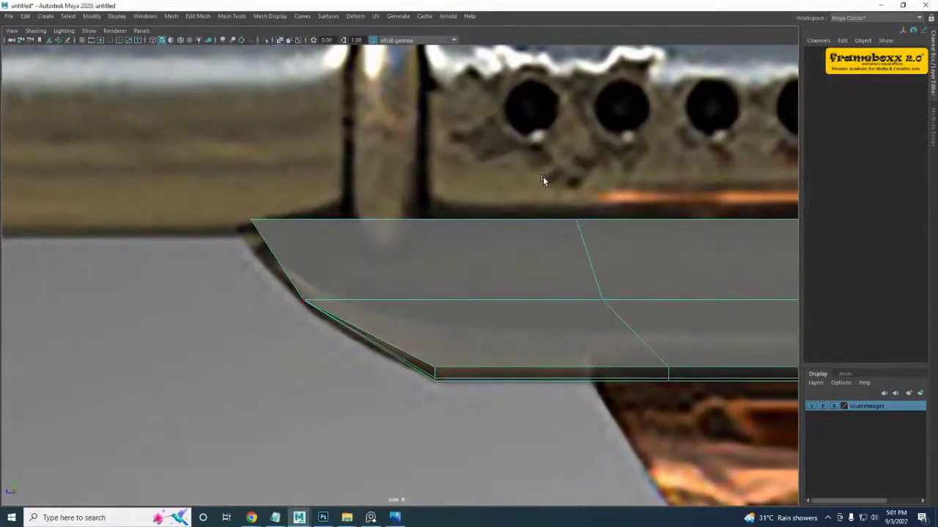
key(space)
key(space)
alt+drag(380, 231, 468, 201)
alt+drag(315, 264, 320, 238)
click(359, 234)
shift+click(295, 237)
alt+drag(320, 289, 342, 336)
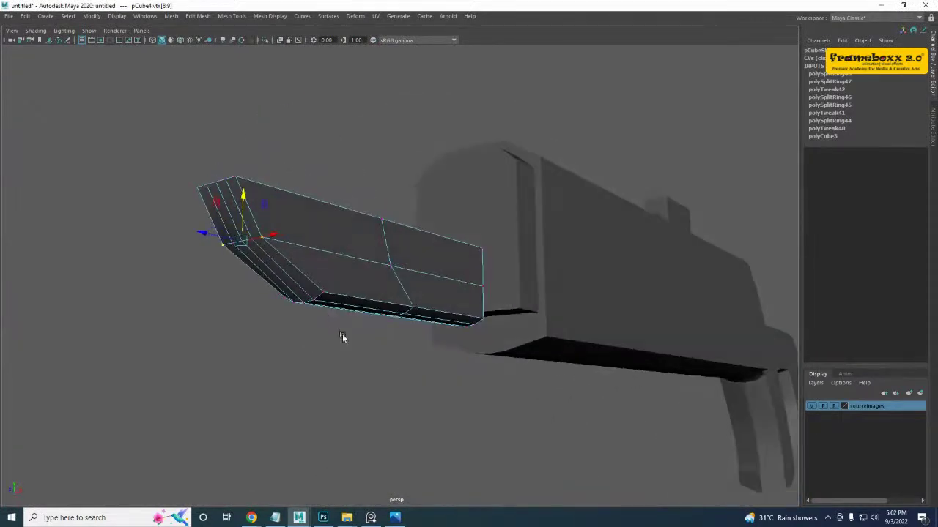
key(space)
key(space)
scroll(294, 327, up, 1)
drag(244, 305, 265, 307)
key(space)
key(space)
alt+drag(436, 179, 466, 222)
alt+drag(246, 247, 262, 256)
key(ctrl+z)
key(ctrl+z)
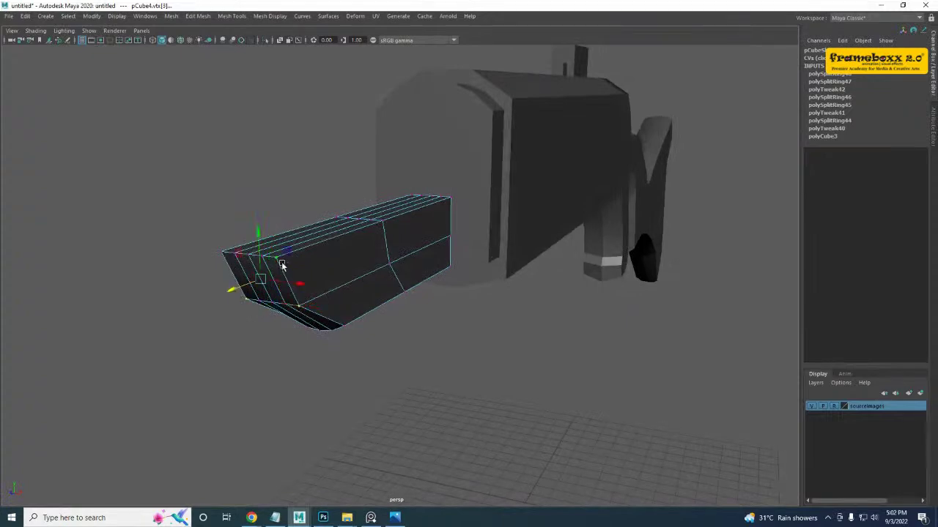
- Move the outer vertices at the top and bend of the sloped front back in the side view
key(space)
key(space)
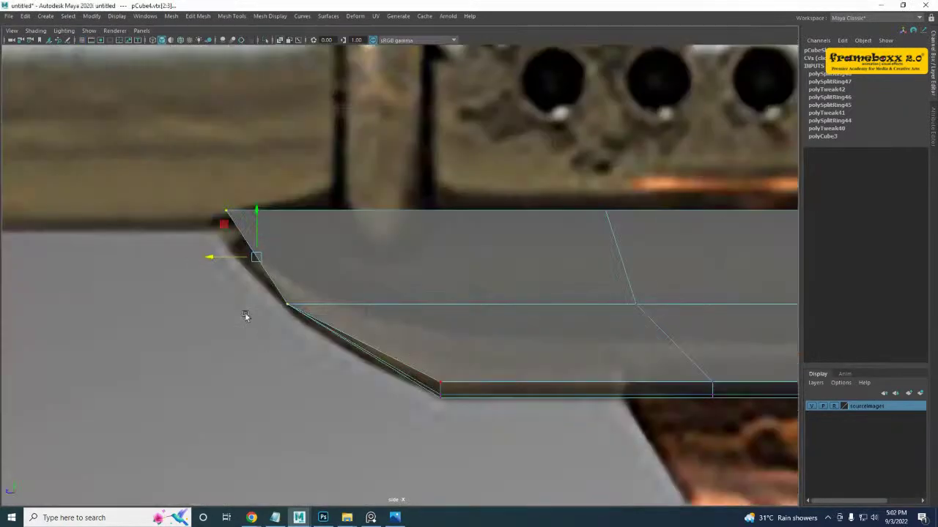
drag(218, 262, 235, 260)
key(space)
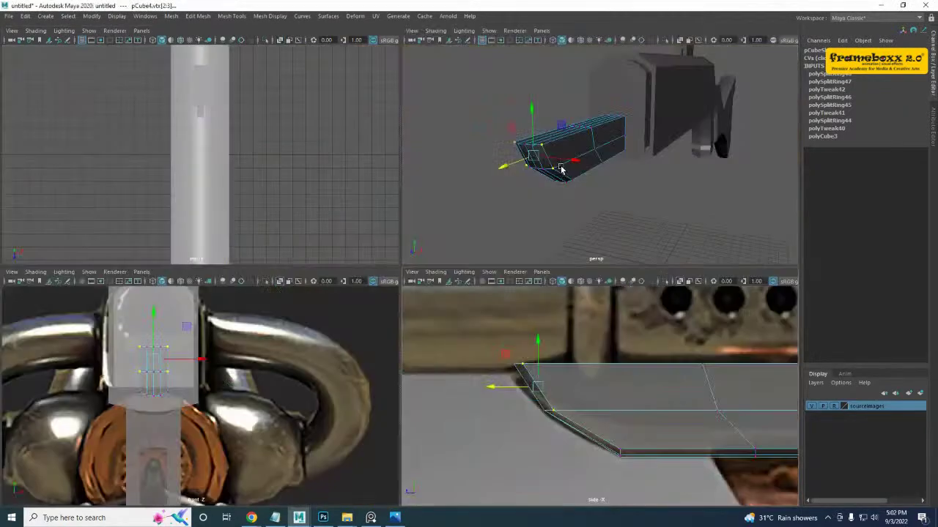
key(space)
- Select the intermediate vertices at the top and bend of the front and move them slightly back to round the nose
alt+drag(450, 192, 459, 226)
scroll(264, 282, up, 3)
click(205, 268)
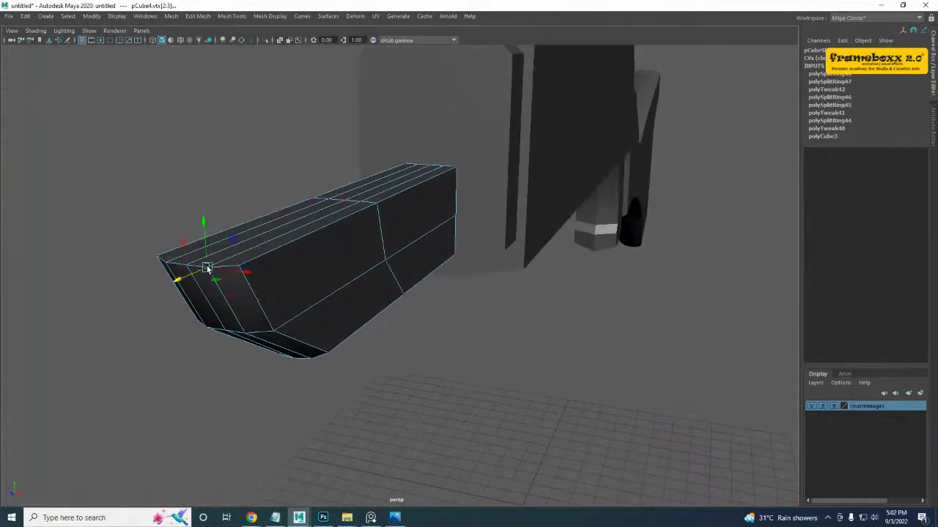
shift+click(200, 330)
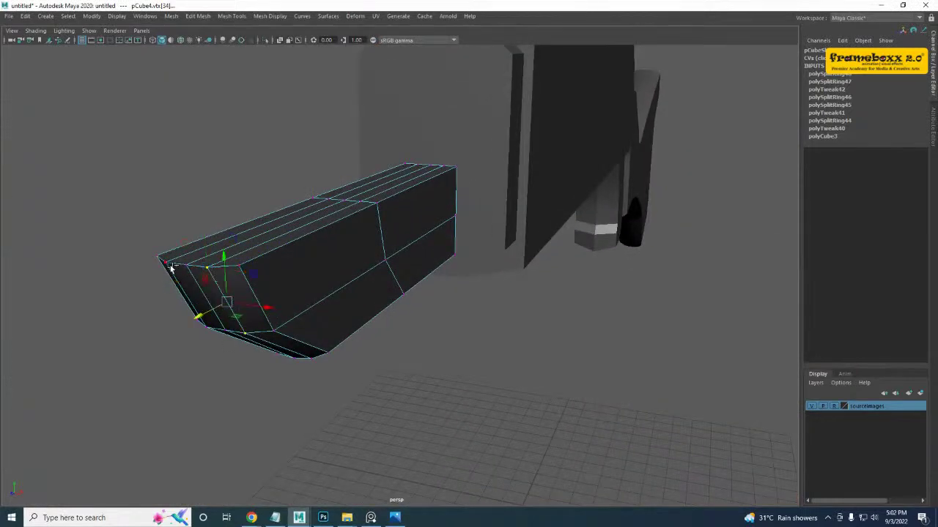
shift+click(206, 333)
key(space)
key(space)
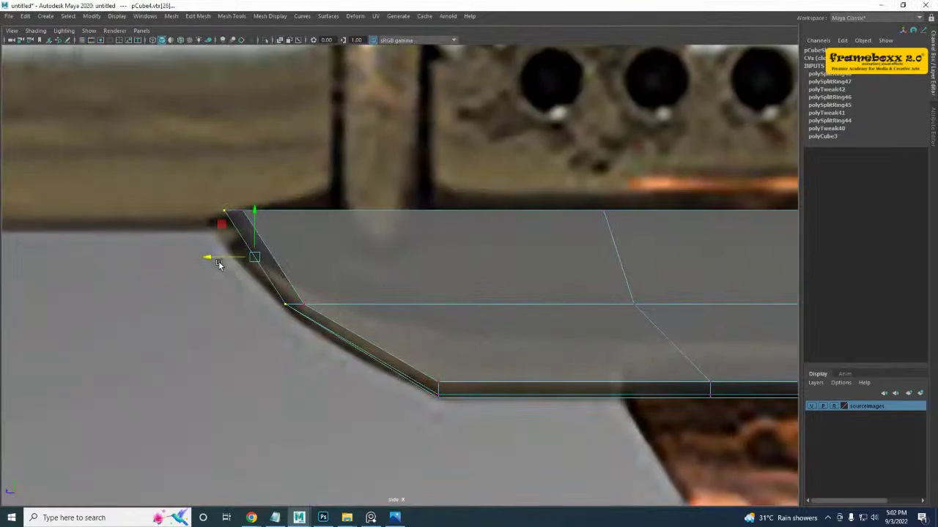
click(227, 262)
key(ctrl+z)
drag(211, 259, 217, 261)
- Move the front's bend vertices slightly forward and push the top front vertices forward to match the reference tip
right_drag(320, 294, 219, 244)
drag(239, 280, 415, 355)
drag(259, 301, 256, 302)
drag(193, 173, 316, 230)
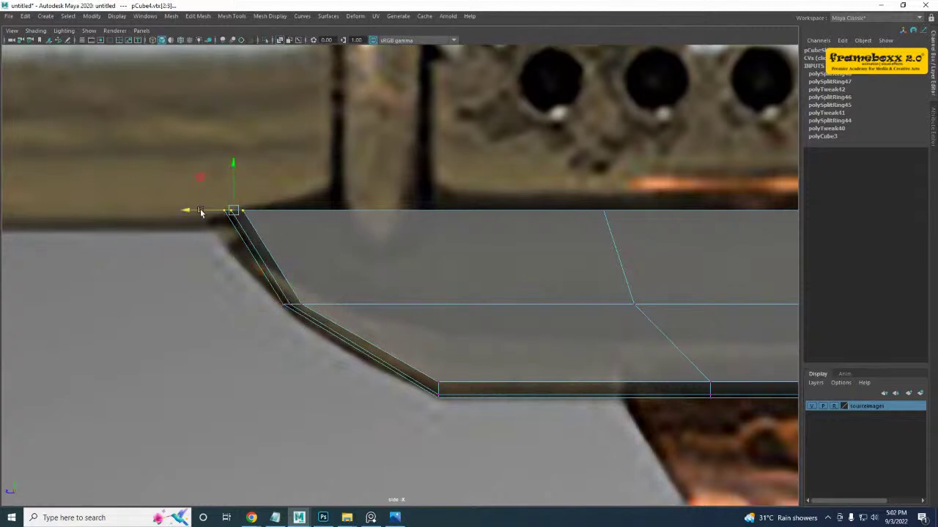
drag(200, 212, 173, 214)
- Adjust the piece's rear vertices lengthwise so its back end meets the collar's front face
alt+middle_drag(501, 270, 84, 253)
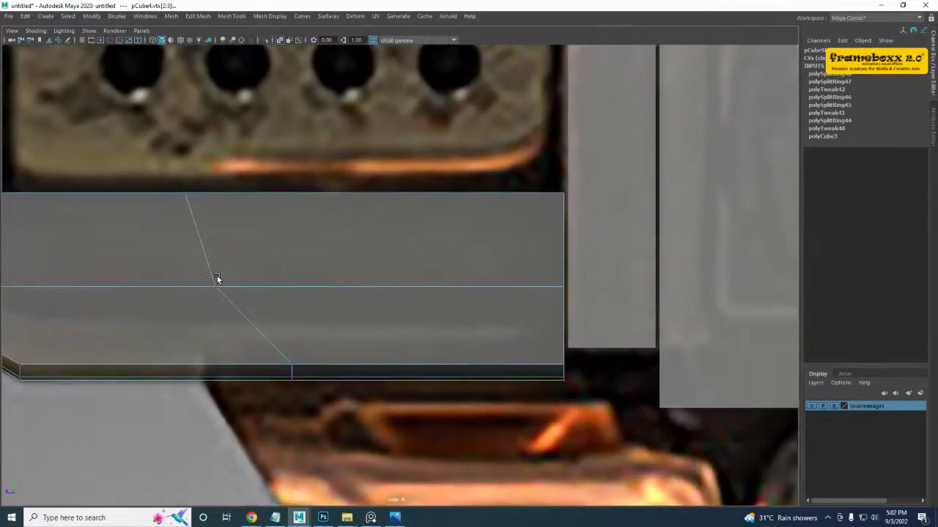
drag(495, 151, 642, 468)
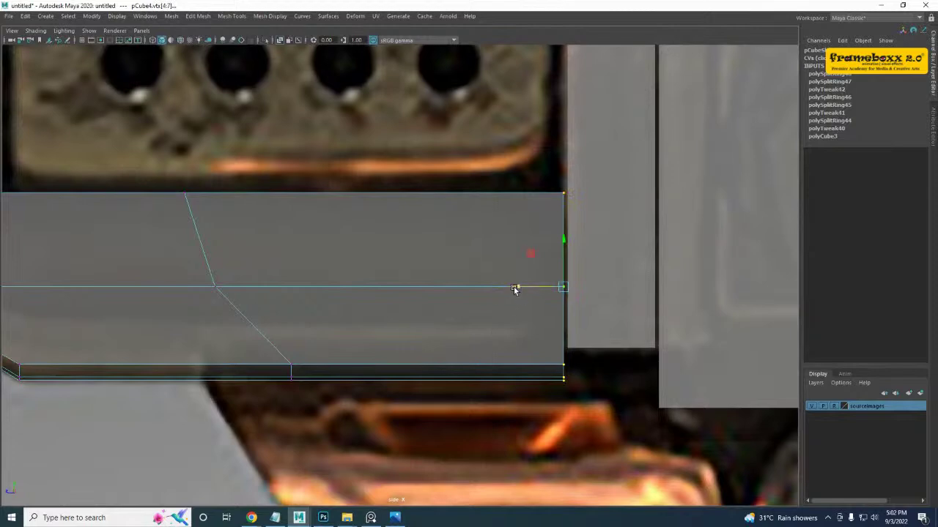
drag(514, 289, 519, 290)
scroll(425, 366, down, 5)
right_drag(393, 248, 581, 136)
scroll(415, 268, down, 2)
- Examine the whole gun model in perspective from above, below and the front
key(space)
key(space)
alt+drag(456, 249, 432, 337)
click(420, 336)
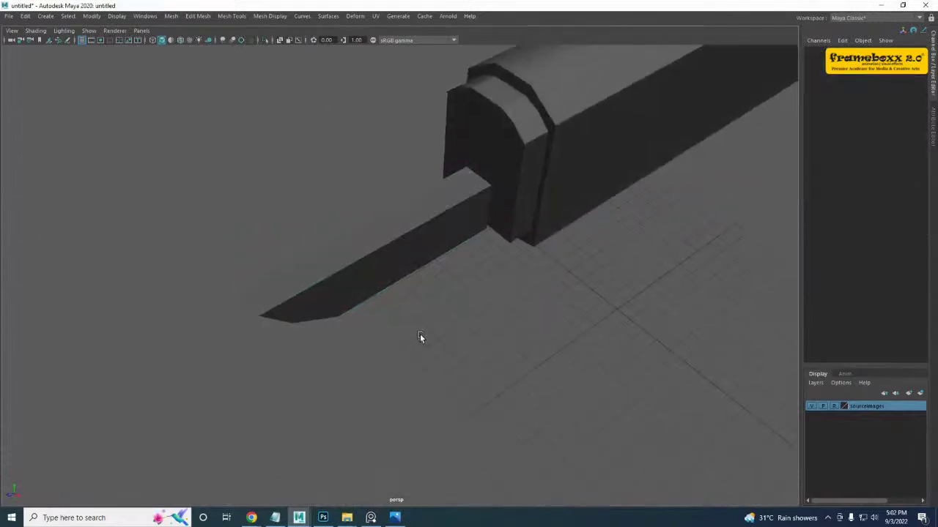
alt+middle_drag(420, 336, 387, 382)
scroll(376, 384, down, 3)
alt+drag(376, 384, 425, 327)
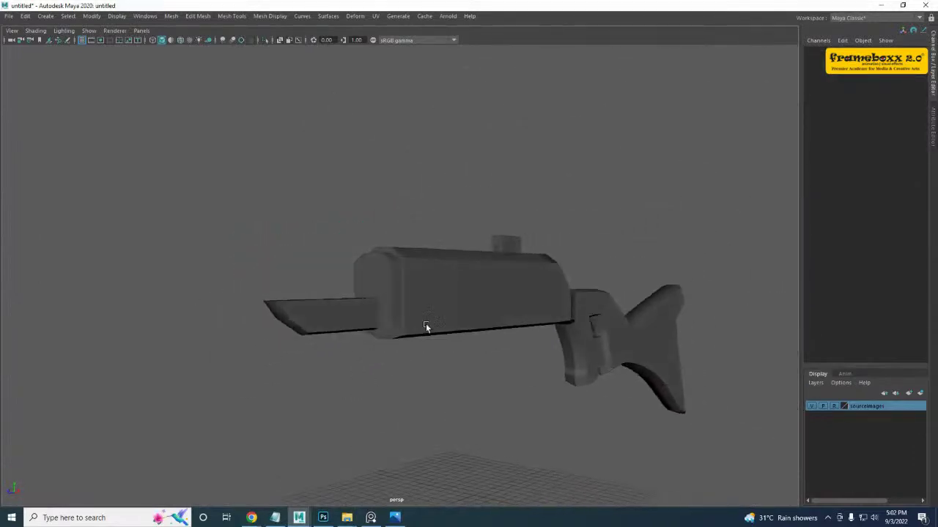
click(318, 326)
right_drag(326, 320, 425, 438)
click(318, 351)
alt+drag(318, 352, 469, 249)
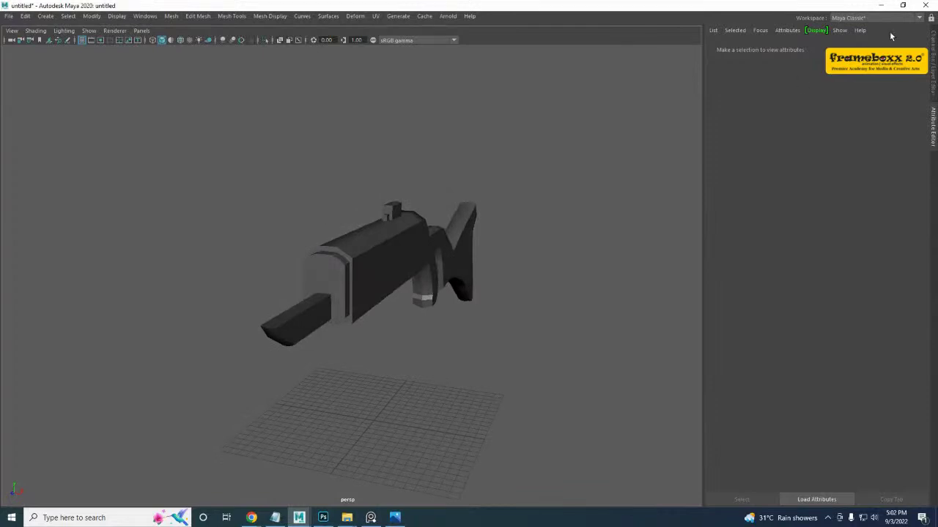
- Hide the Attribute Editor and inspect the joint between the under-barrel piece and the collar
click(930, 123)
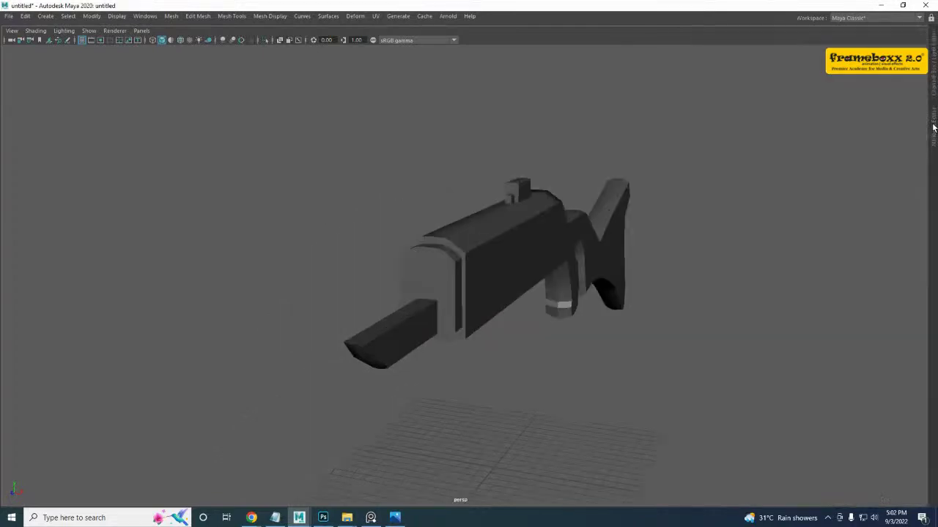
alt+drag(553, 275, 428, 360)
click(429, 327)
drag(459, 329, 473, 336)
alt+drag(521, 368, 459, 347)
click(605, 334)
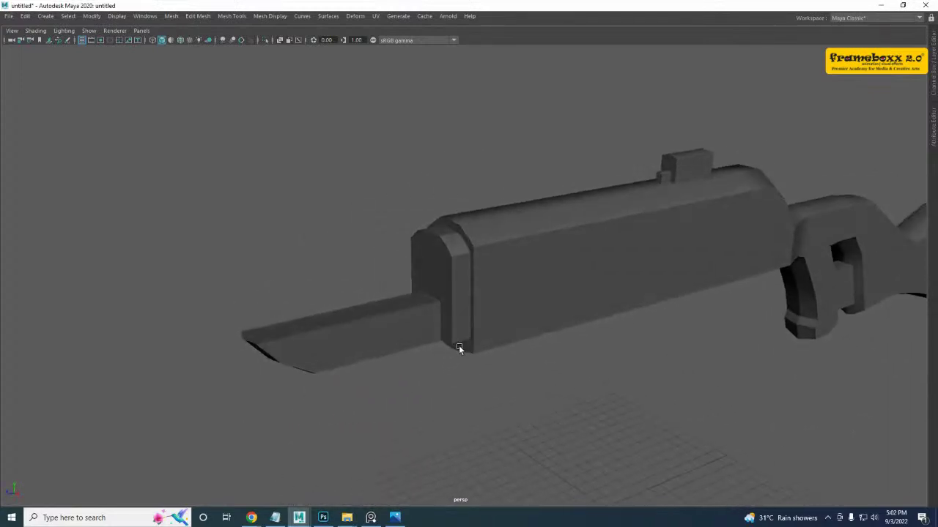
- Shift the under-barrel piece's middle cross-section vertices slightly lengthwise in the side view
key(space)
key(space)
alt+middle_drag(439, 330, 444, 341)
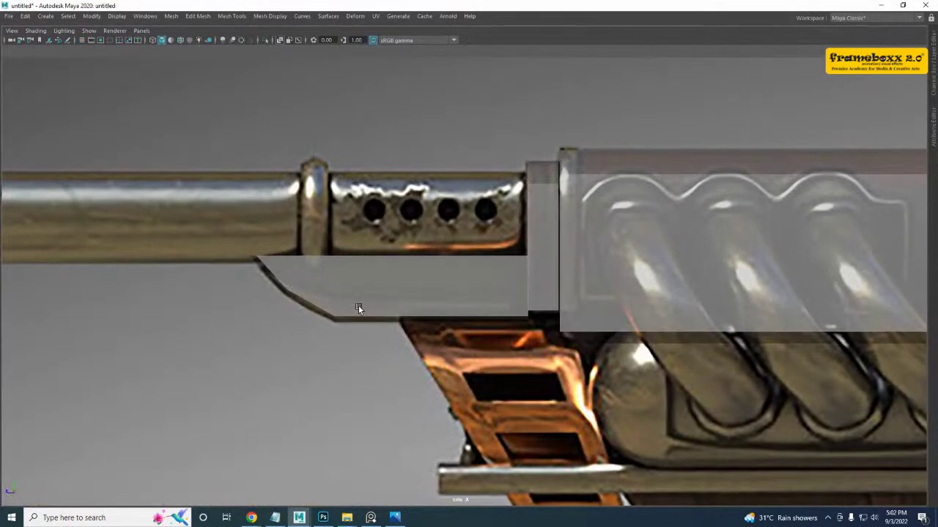
click(361, 306)
right_drag(415, 296, 483, 332)
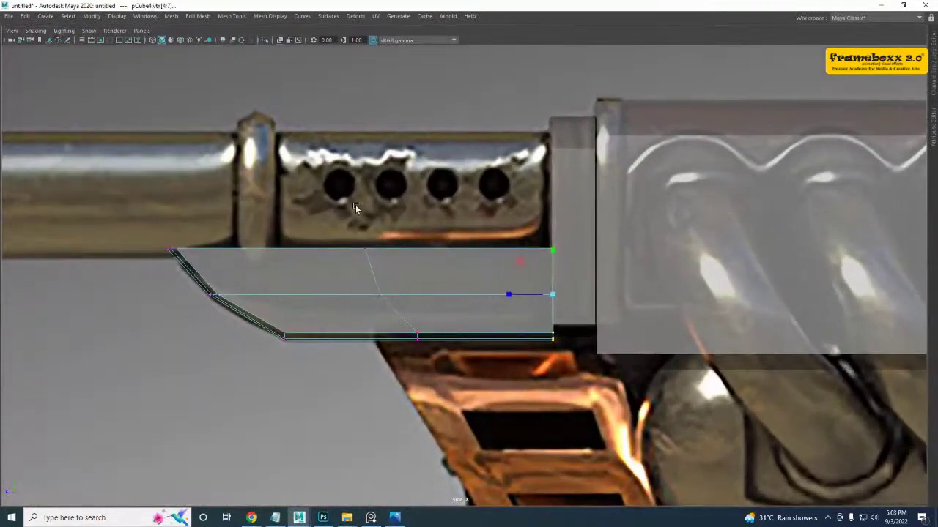
drag(352, 194, 449, 375)
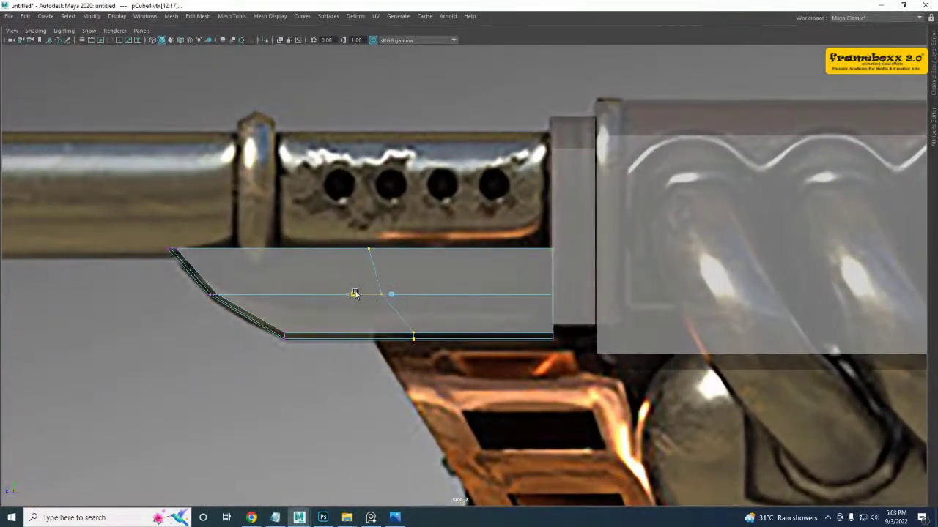
- Insert an edge loop around the under-barrel piece close to its rear end
right_drag(302, 280, 305, 151)
right_drag(408, 260, 546, 137)
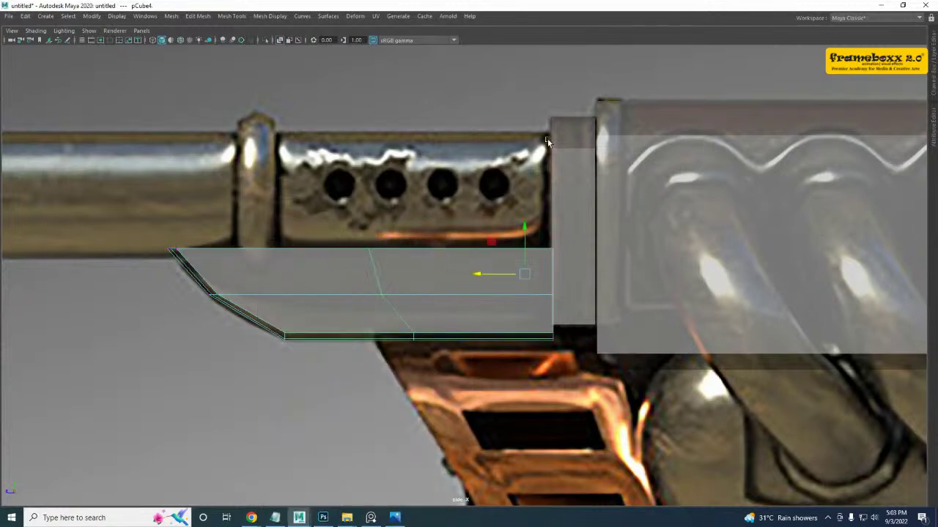
shift+right_click(428, 259)
shift+right_drag(392, 302, 390, 306)
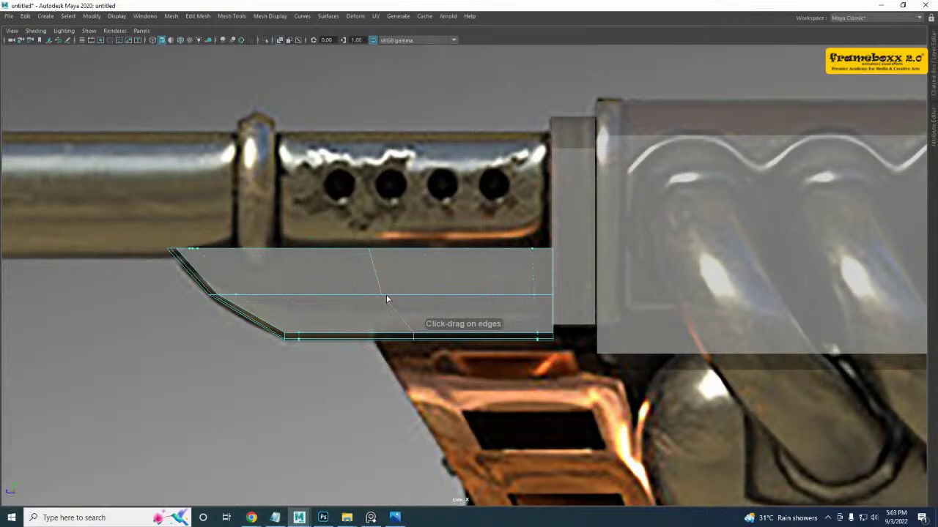
drag(385, 297, 385, 297)
key(space)
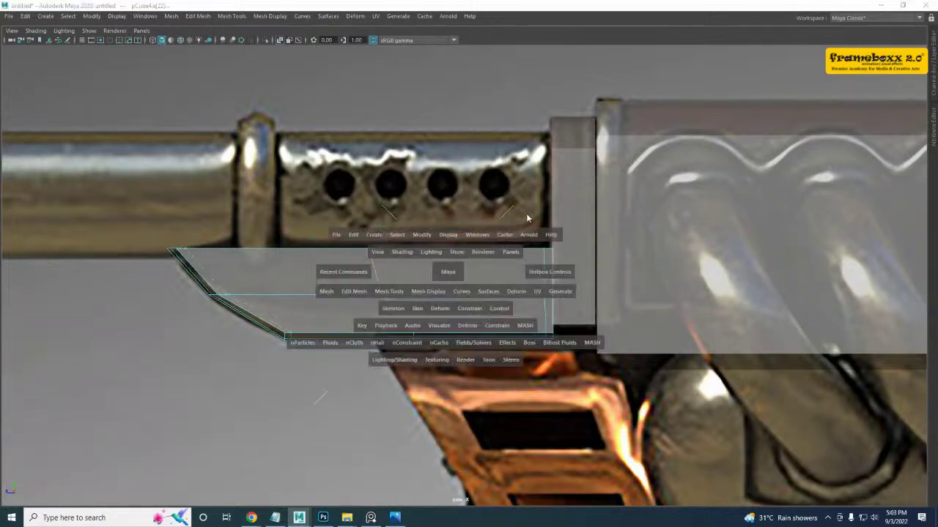
- Insert supporting edge loops running close to the long edges of the under-barrel piece
key(space)
alt+drag(256, 377, 286, 390)
scroll(287, 387, up, 3)
alt+middle_drag(282, 390, 344, 339)
alt+drag(279, 377, 309, 378)
scroll(329, 380, up, 3)
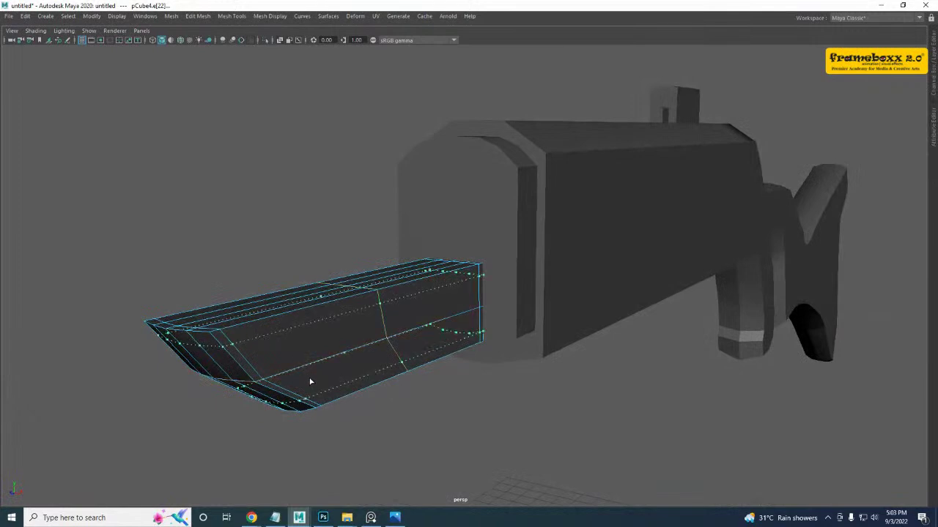
drag(286, 328, 235, 241)
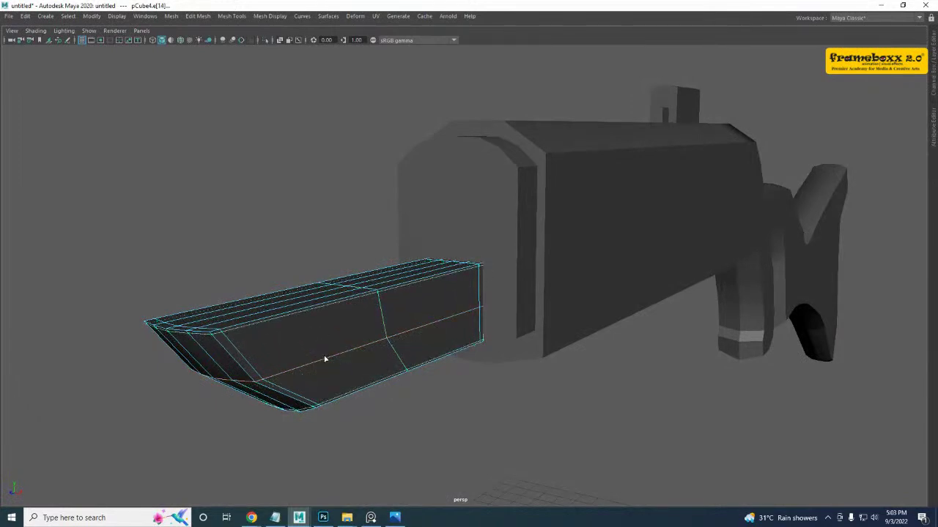
- Split the edge rings in front of and behind the middle loop to add crosswise loops along the piece
drag(328, 355, 328, 354)
key(ctrl+z)
click(333, 355)
ctrl+right_drag(333, 262, 388, 291)
click(440, 329)
key(g)
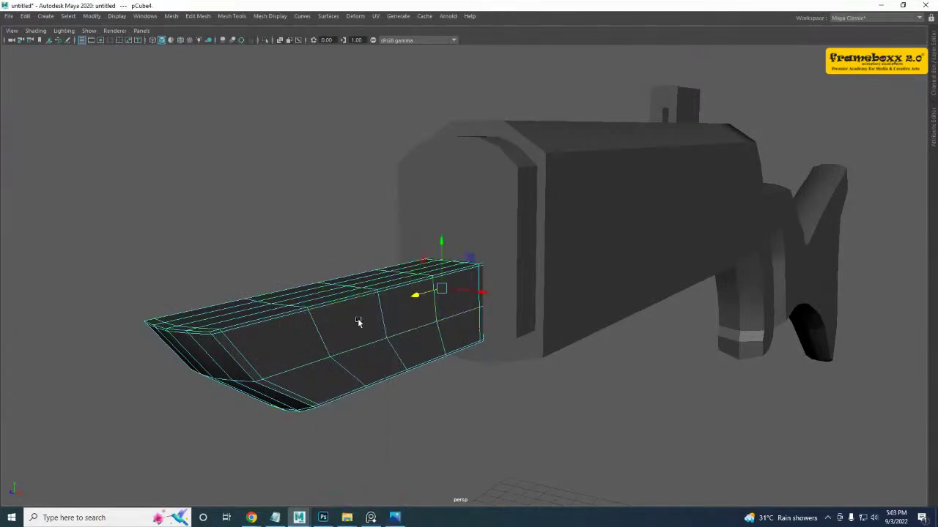
- Split the edge rings of the piece's upper and lower halves to add two lengthwise loops
alt+drag(357, 320, 293, 370)
right_drag(180, 359, 187, 328)
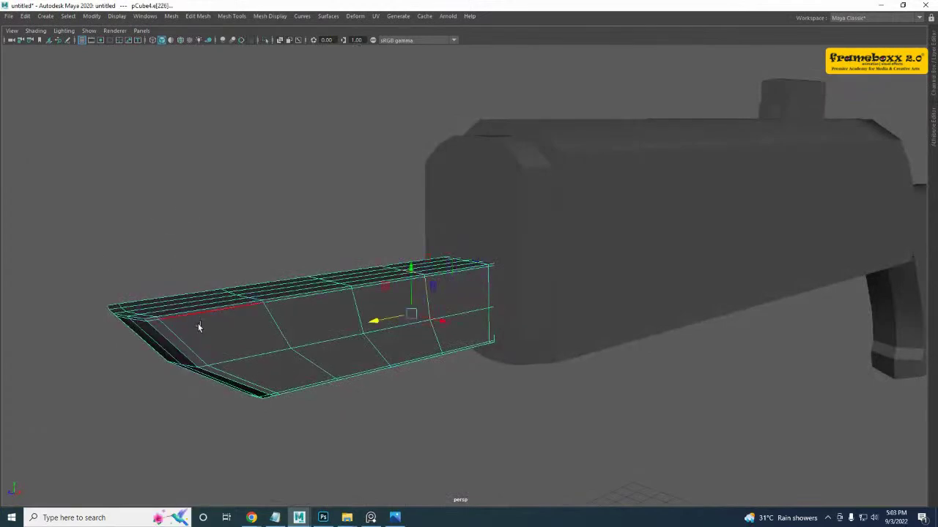
ctrl+right_drag(262, 270, 139, 293)
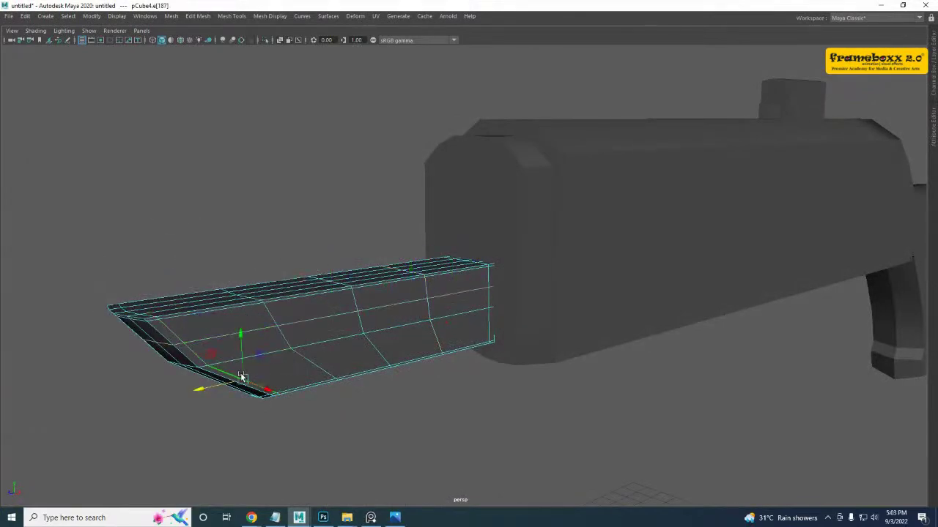
key(g)
- Move the new vertices on the piece's front curve outward so its profile follows the reference
key(space)
drag(416, 434, 486, 435)
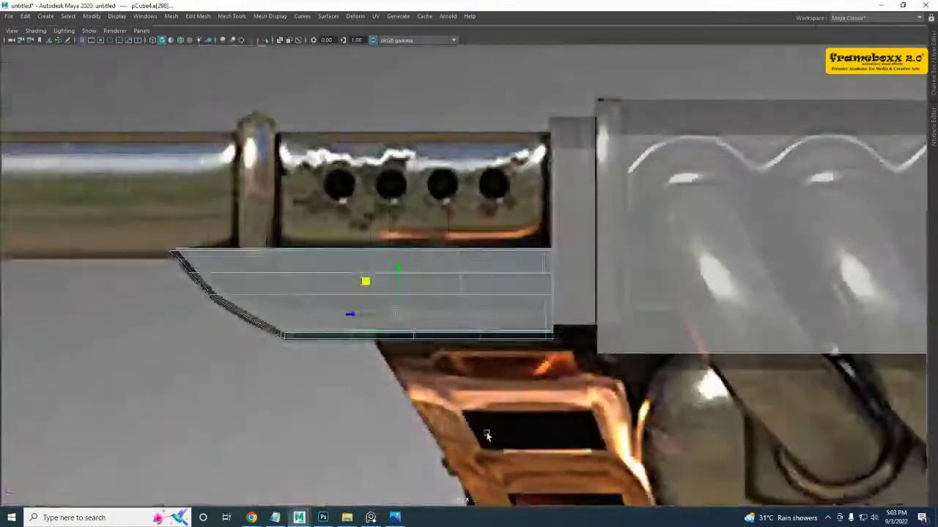
scroll(164, 356, up, 4)
alt+middle_drag(134, 340, 263, 322)
right_drag(289, 248, 196, 278)
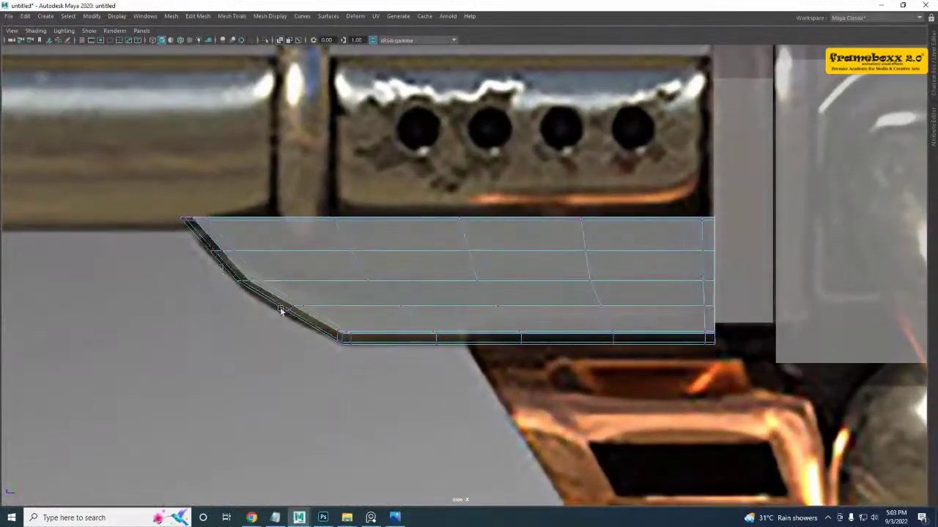
drag(300, 310, 274, 290)
alt+right_drag(328, 318, 330, 368)
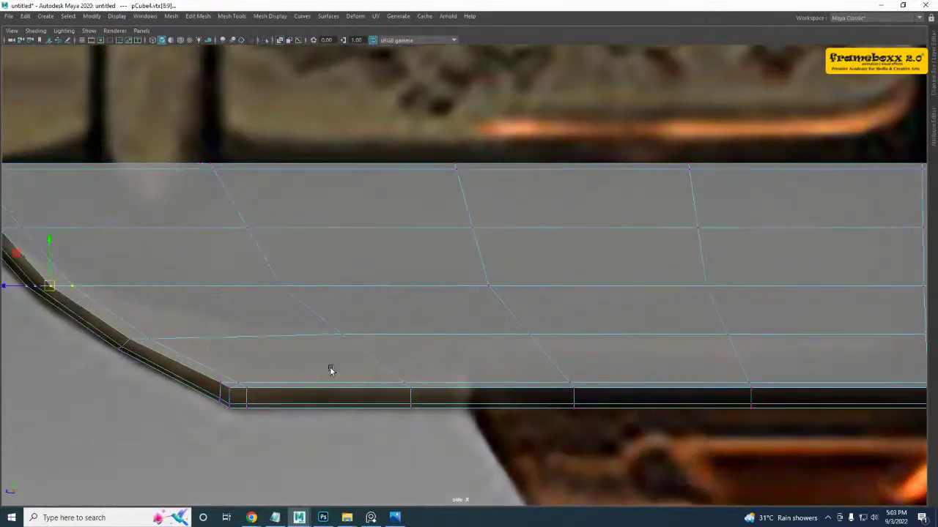
- Slide the middle-row vertices lengthwise on the piece's side to smooth the curve of the crosswise loops
alt+middle_drag(405, 333, 320, 349)
drag(171, 280, 238, 323)
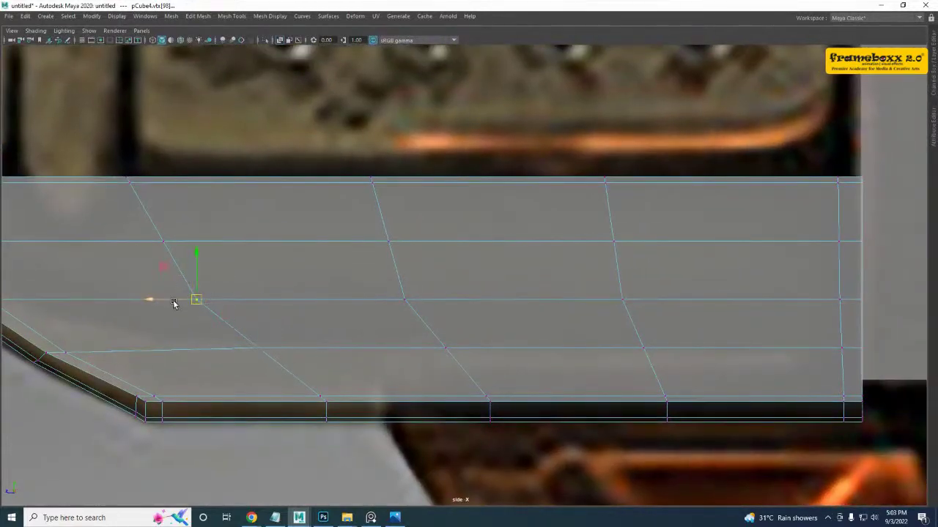
drag(138, 227, 176, 254)
drag(695, 329, 696, 329)
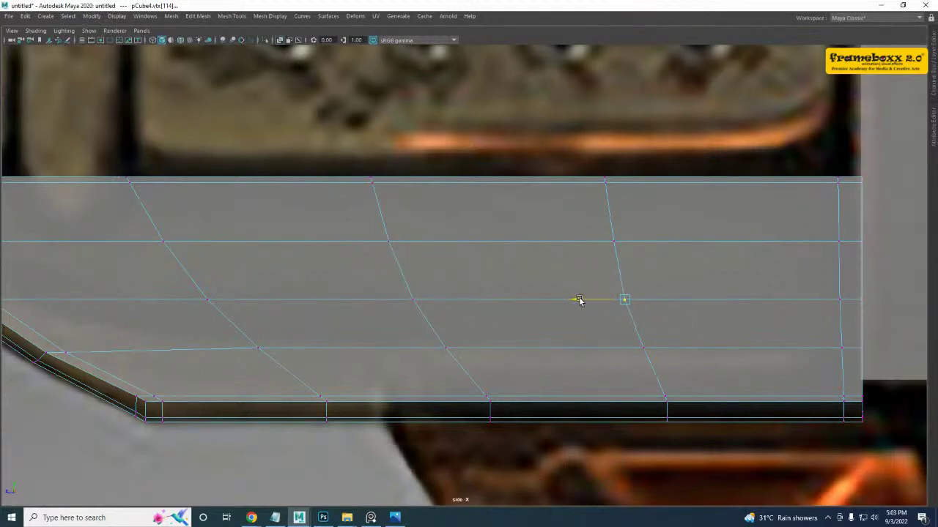
scroll(673, 380, down, 5)
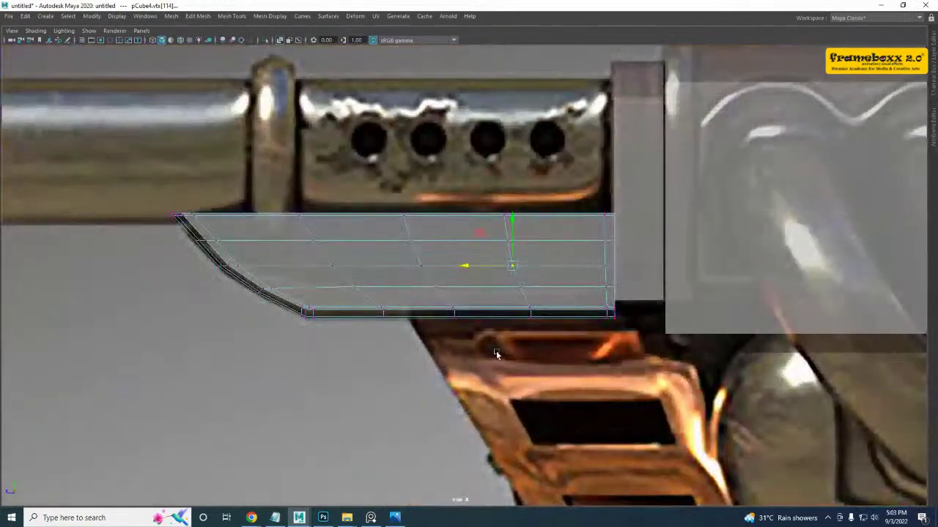
- Return to object mode and examine the under-barrel piece against the reference and on the whole gun in perspective
right_drag(412, 217, 441, 200)
alt+middle_drag(479, 334, 695, 424)
scroll(610, 343, down, 5)
scroll(459, 273, down, 4)
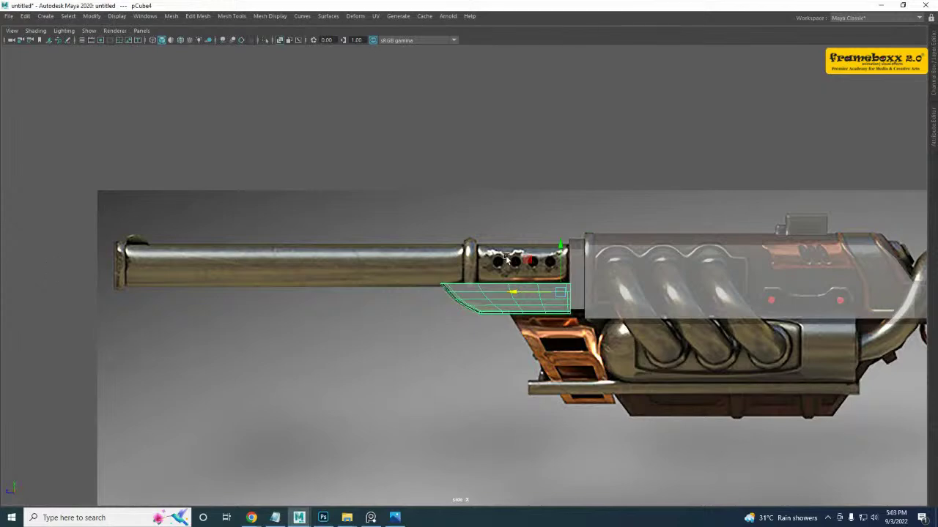
key(space)
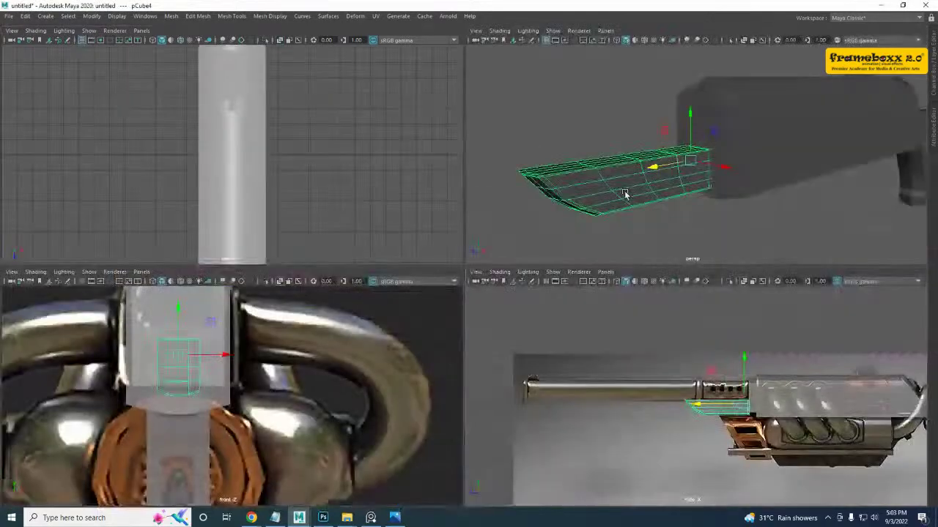
key(space)
alt+drag(625, 198, 475, 279)
click(569, 331)
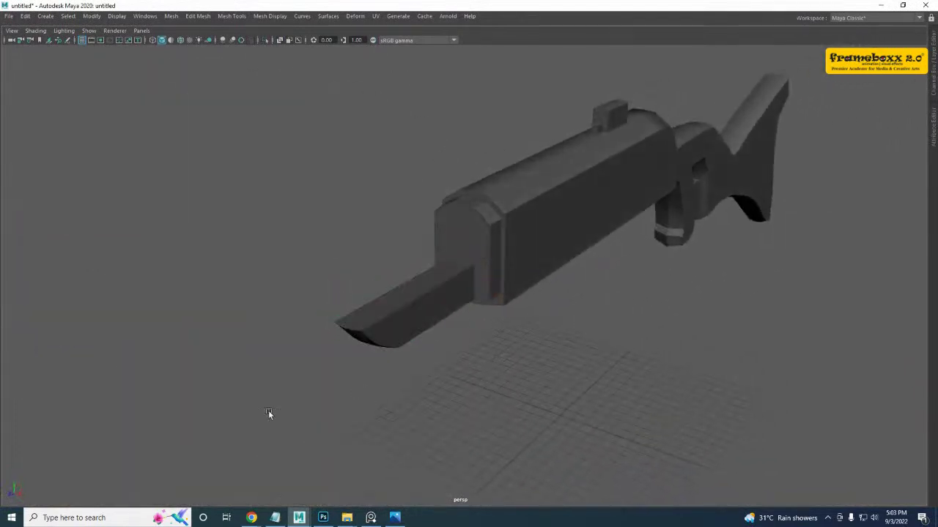
alt+drag(508, 395, 537, 359)
- Create a polygon cylinder over the barrel in the side view, about 1.9 in radius and 2.4 high
key(space)
key(space)
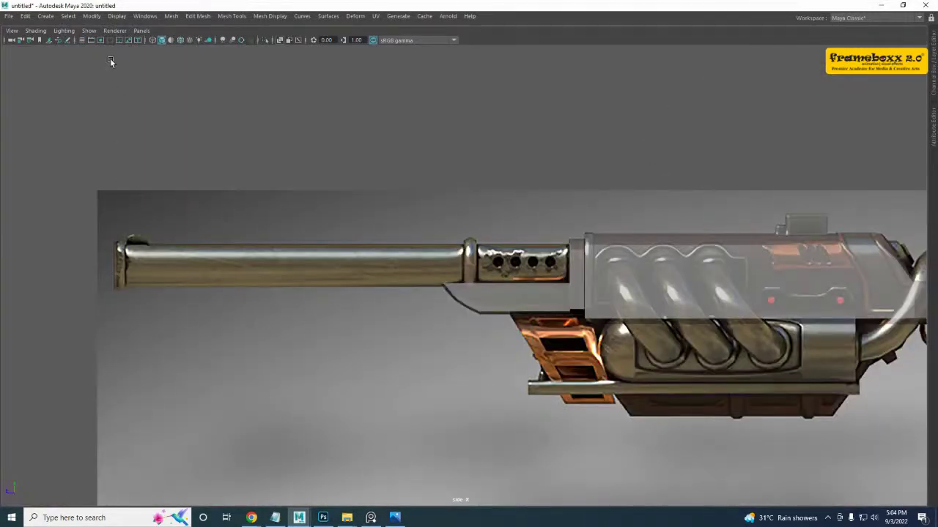
shift+right_click(265, 221)
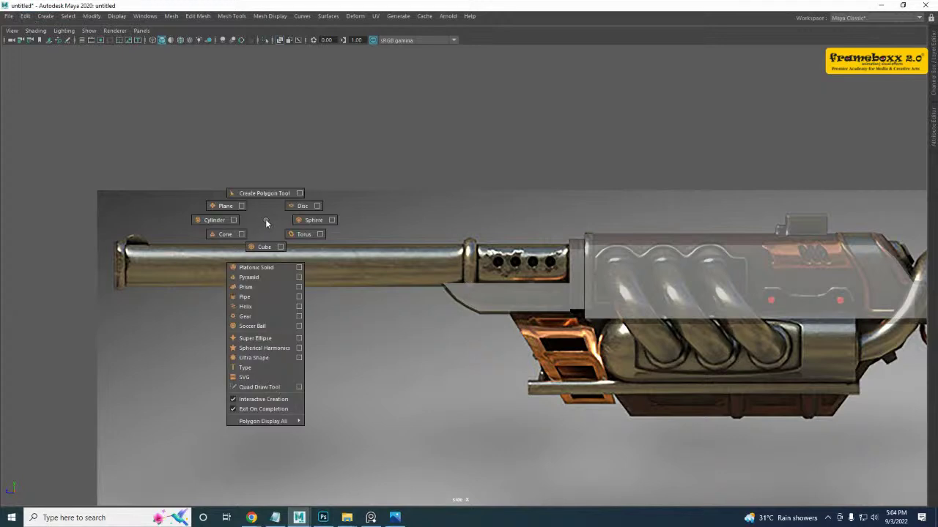
click(214, 220)
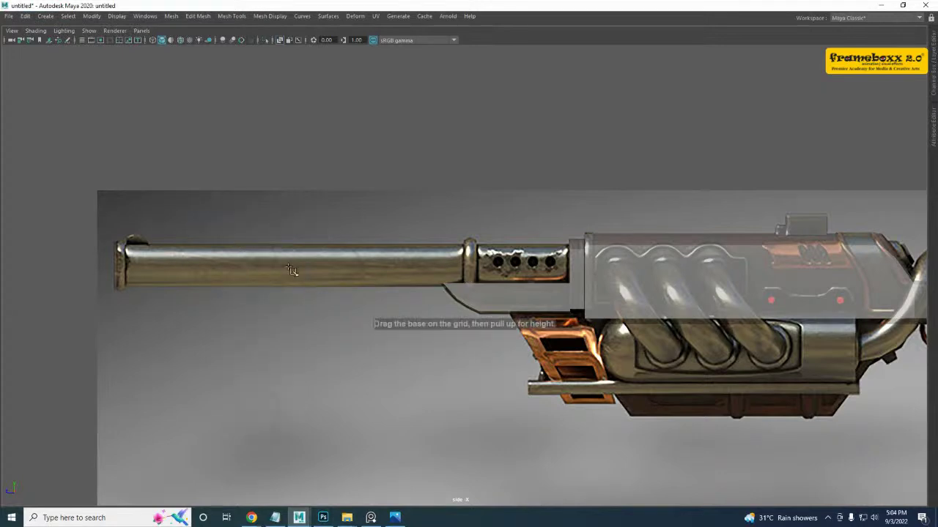
drag(291, 267, 308, 282)
drag(290, 223, 284, 199)
key(space)
key(space)
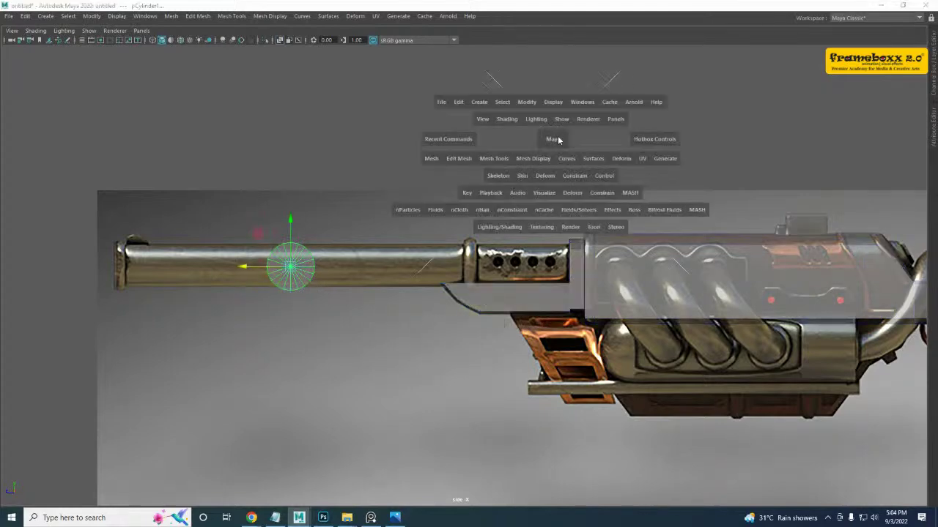
alt+drag(556, 186, 459, 279)
key(space)
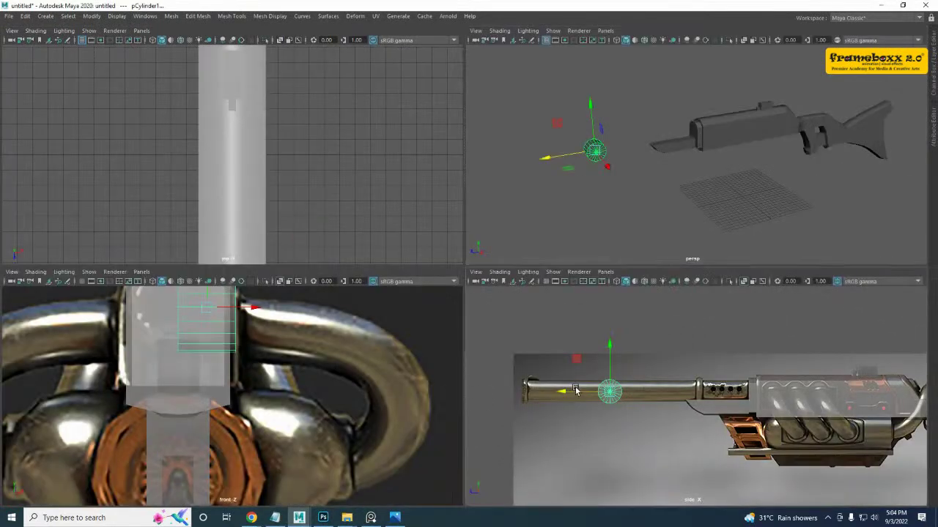
key(space)
key(e)
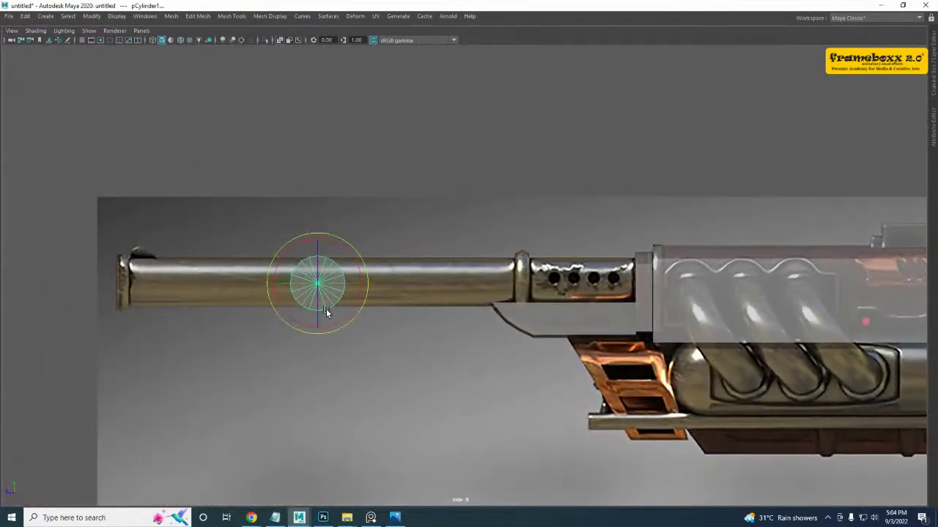
drag(347, 284, 287, 283)
drag(365, 285, 381, 262)
- Show the Channel Box and set the cylinder's Rotate Y to 90 so it lies along the barrel
click(932, 49)
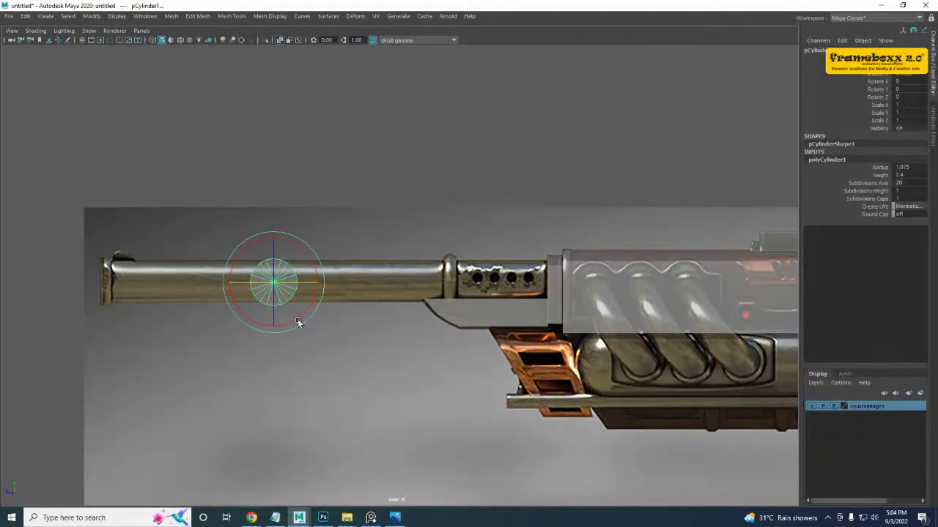
drag(292, 282, 295, 283)
key(ctrl+z)
key(Return)
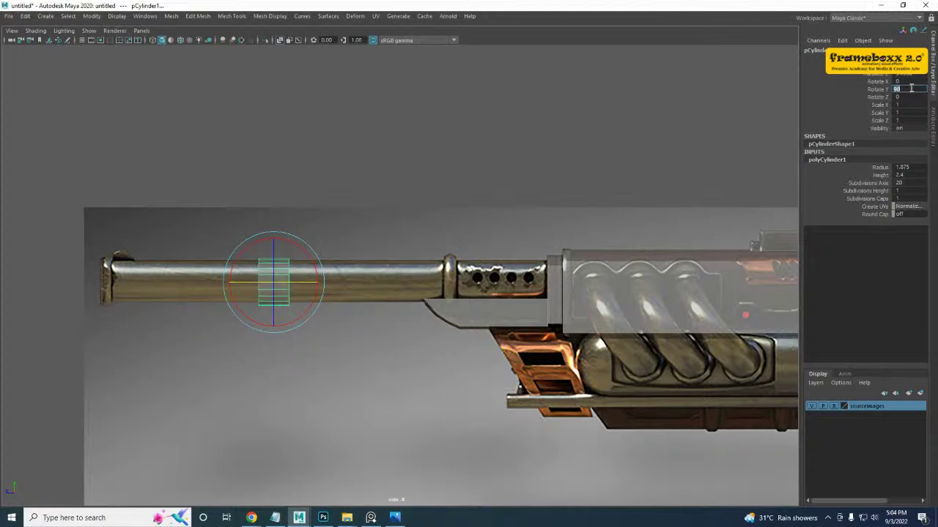
alt+middle_drag(533, 314, 545, 301)
click(363, 396)
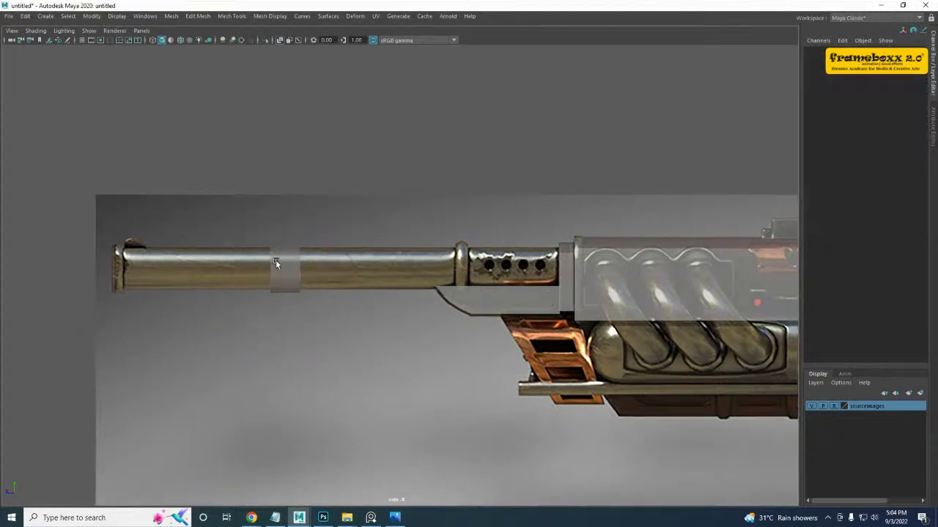
click(276, 260)
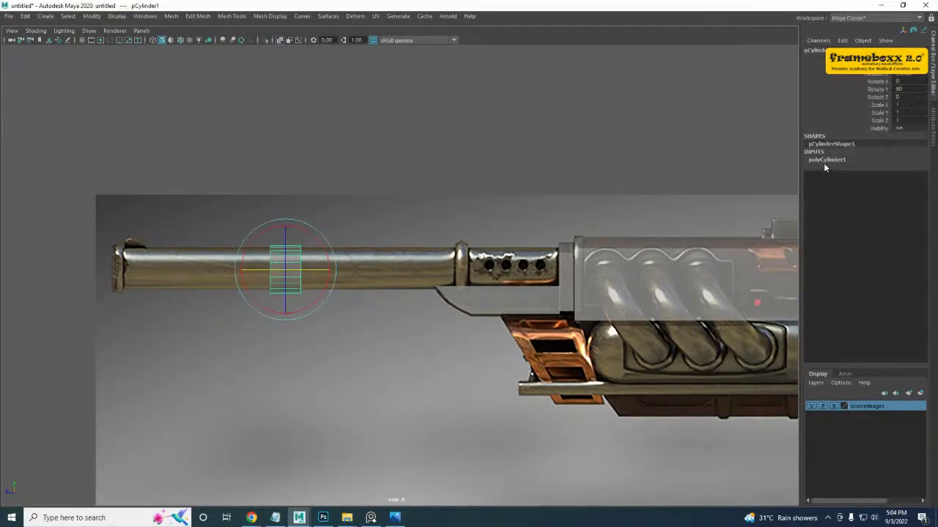
- Set the cylinder's Subdivisions Axis to 8 and check its octagonal end in perspective
alt+middle_drag(542, 211, 418, 250)
key(space)
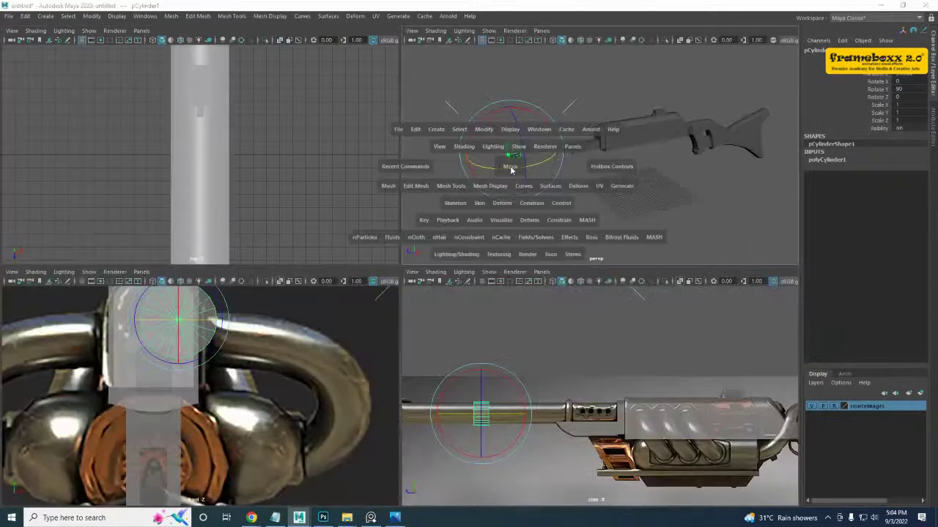
key(space)
alt+drag(408, 248, 453, 248)
alt+right_drag(289, 299, 420, 393)
alt+middle_drag(411, 358, 514, 363)
alt+right_drag(198, 293, 316, 336)
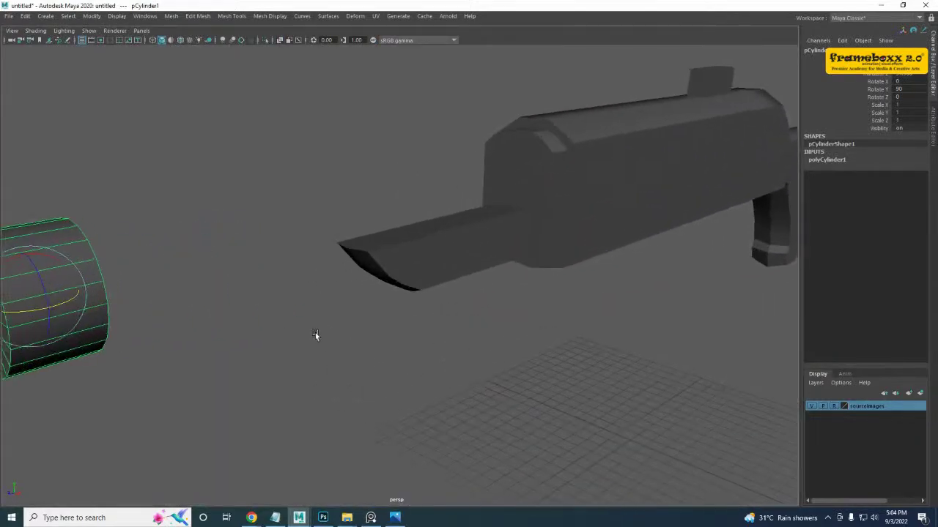
alt+middle_drag(316, 335, 418, 320)
click(829, 160)
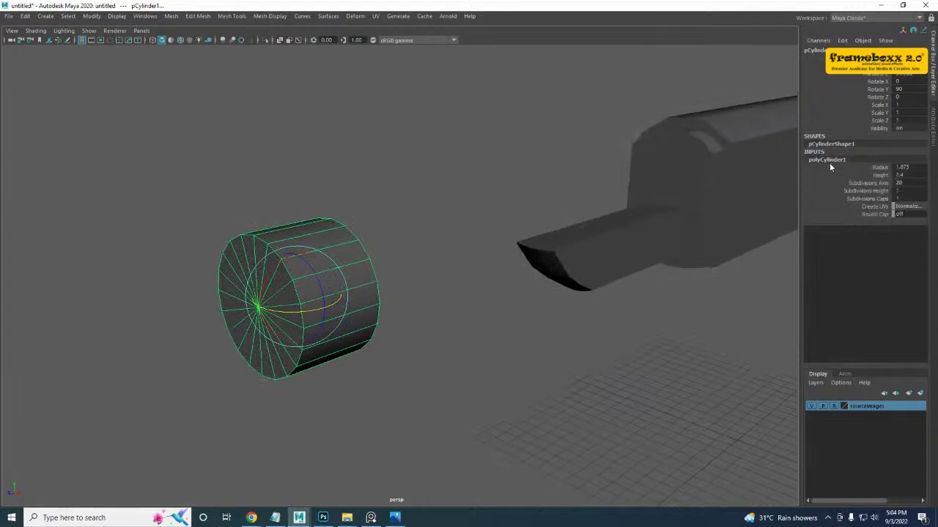
click(909, 183)
text(8)
key(Return)
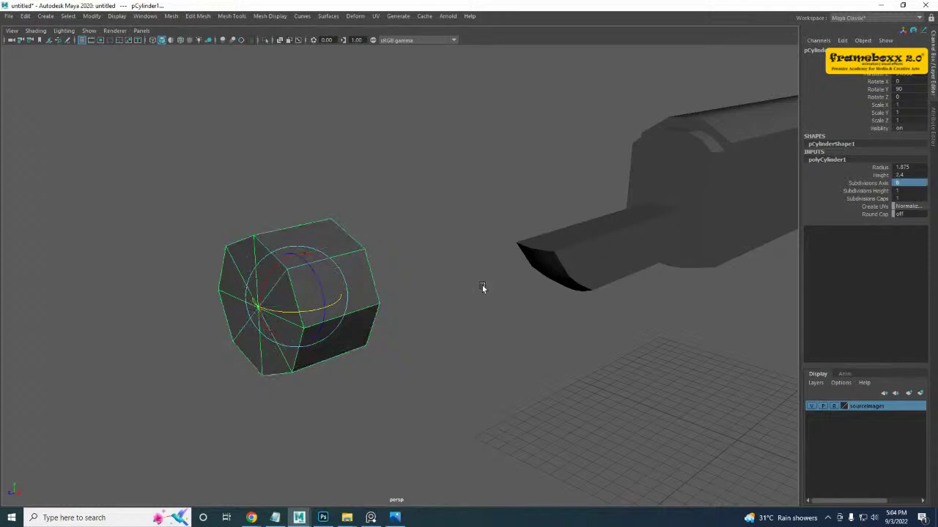
alt+drag(484, 289, 522, 284)
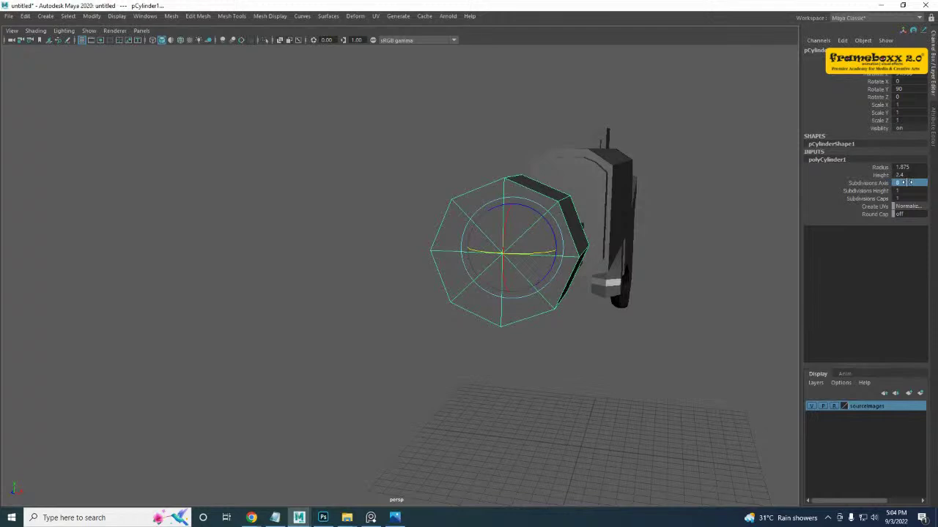
- Set the cylinder's Subdivisions Axis to 10 and inspect its end face in perspective
double_click(905, 183)
key(Return)
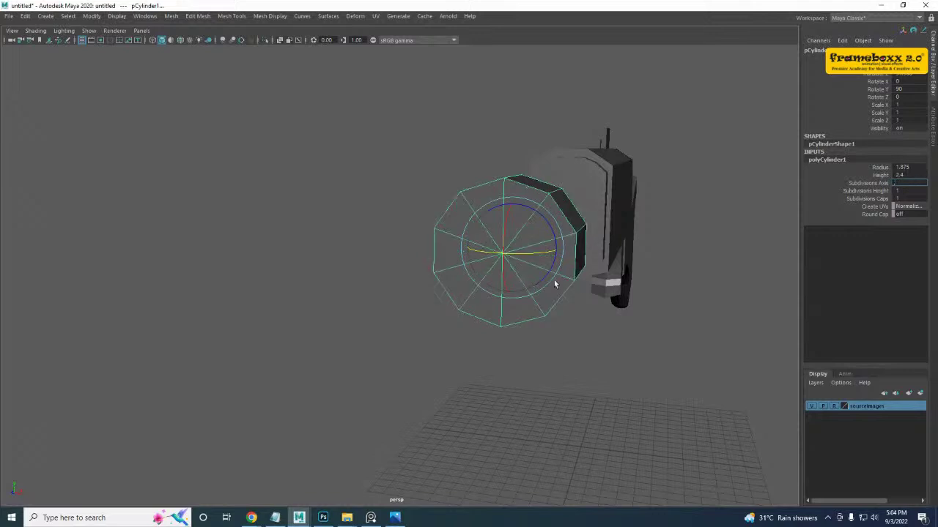
alt+drag(554, 285, 529, 232)
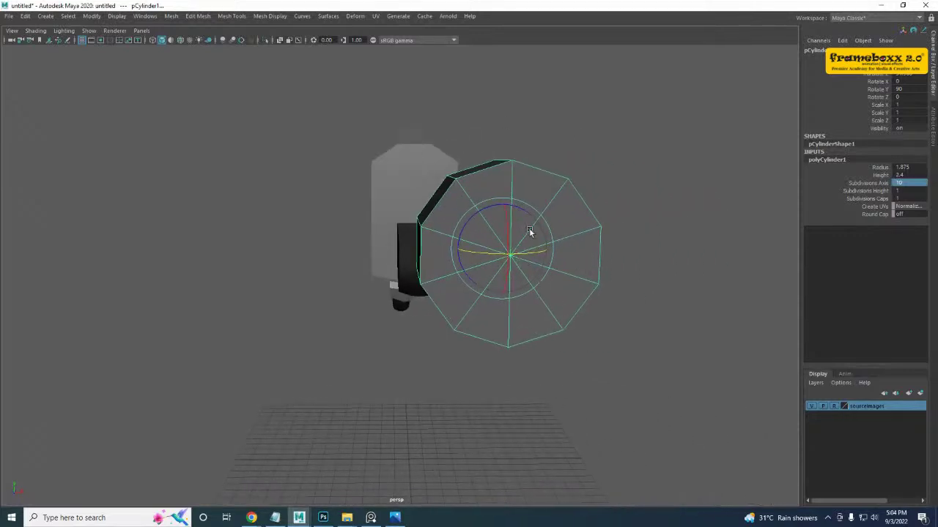
right_click(551, 192)
alt+drag(551, 265, 547, 266)
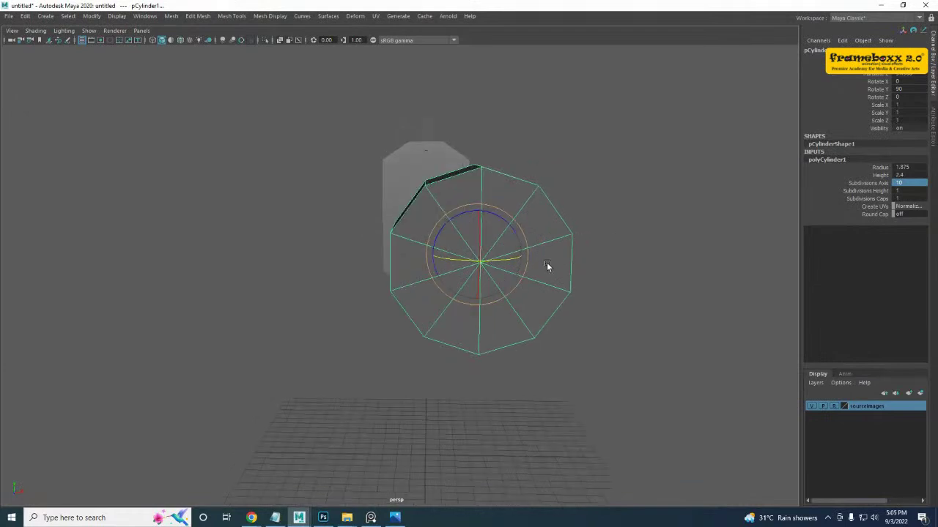
alt+right_drag(472, 245, 554, 320)
alt+middle_drag(554, 320, 528, 318)
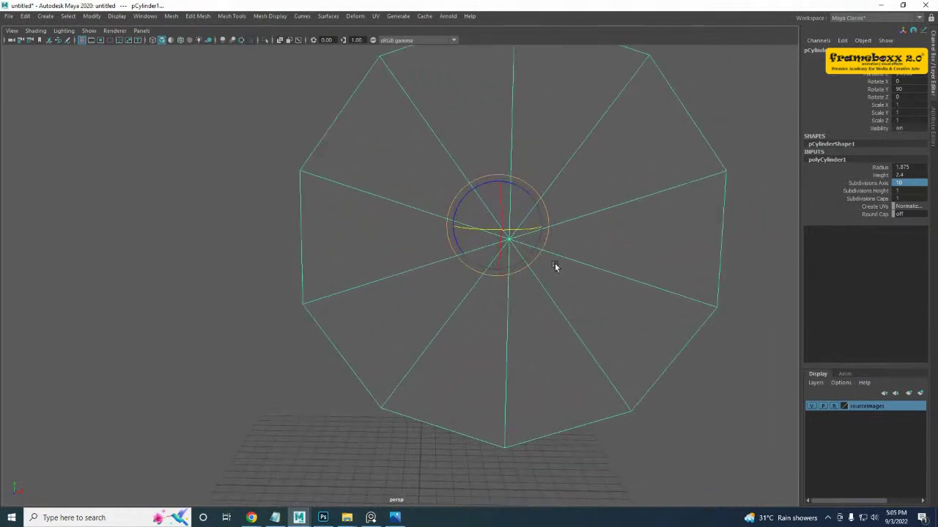
- Set the cylinder's Subdivisions Axis to 12 and check its end face
alt+middle_drag(441, 214, 438, 248)
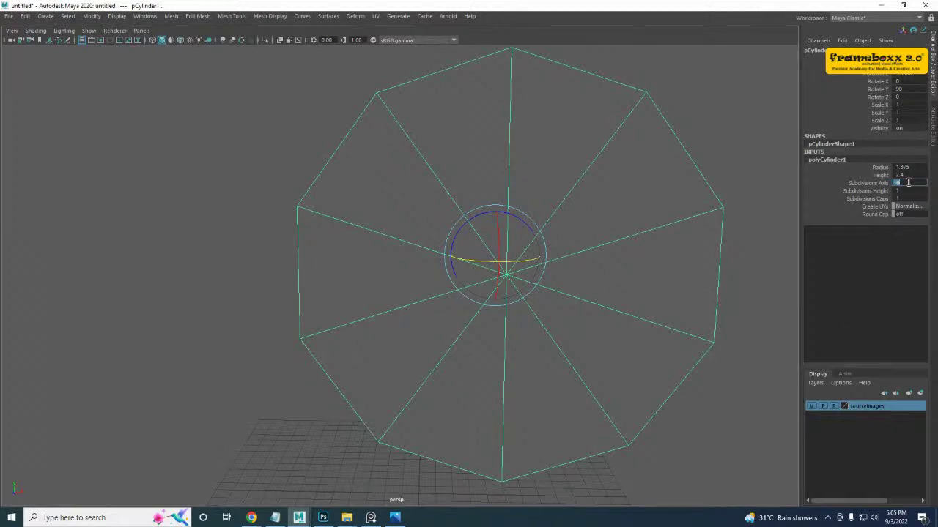
key(Return)
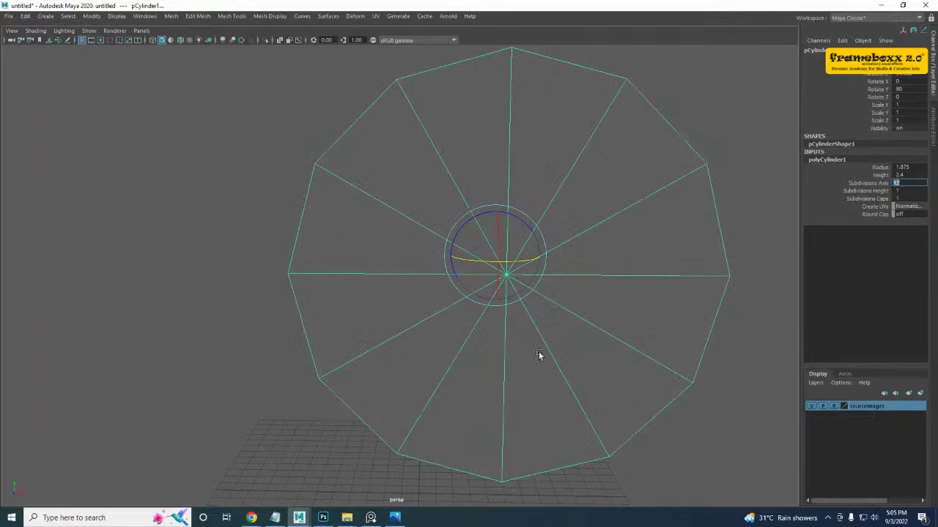
alt+middle_drag(539, 355, 512, 345)
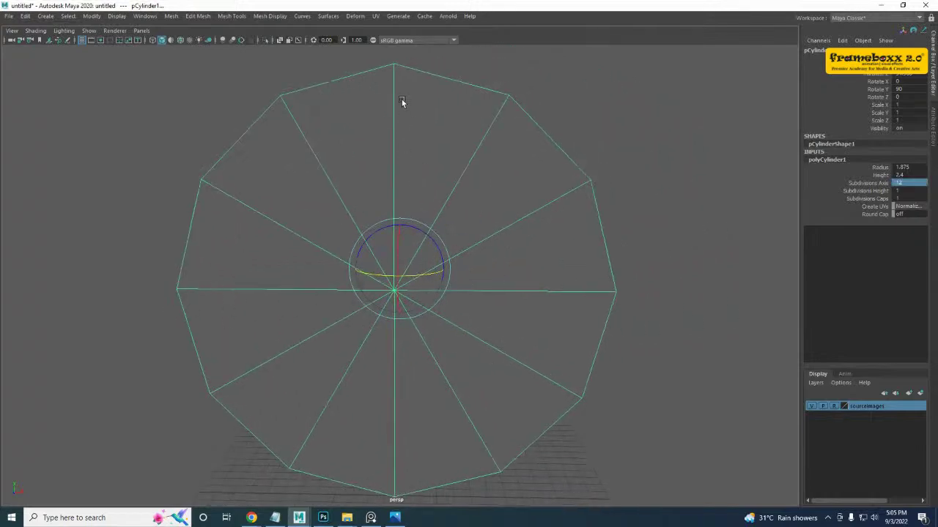
- Move the cylinder's end vertices in the side view to stretch it from the muzzle tip to the collar behind the barrel
key(space)
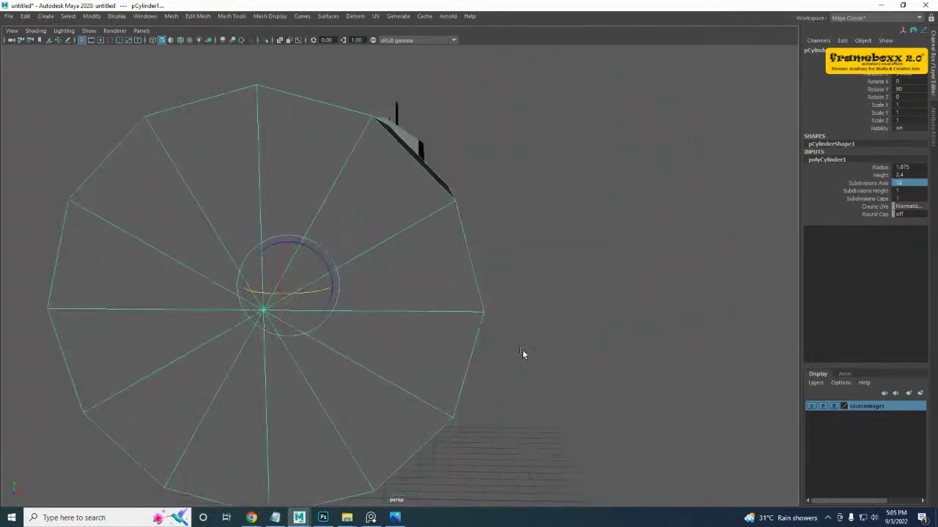
key(space)
right_drag(269, 251, 134, 199)
click(263, 232)
drag(260, 234, 336, 392)
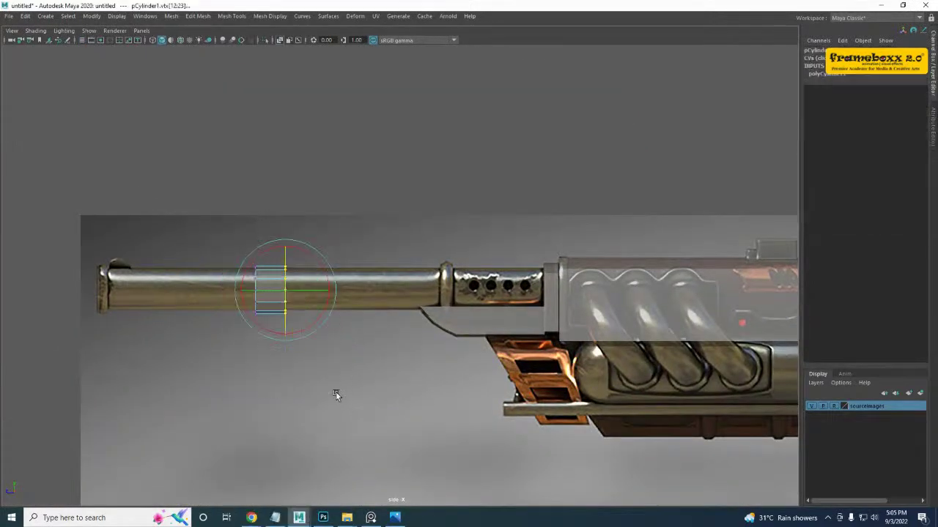
key(w)
drag(245, 290, 413, 299)
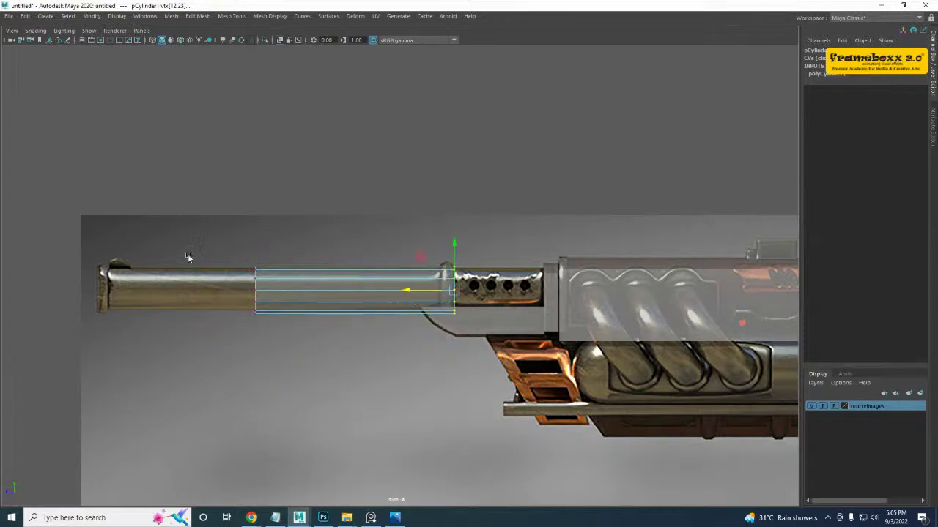
drag(174, 217, 308, 396)
drag(208, 290, 51, 289)
- Return to object mode and centre the cylinder on the gun body in the front view by setting its Translate X to 0
key(space)
key(space)
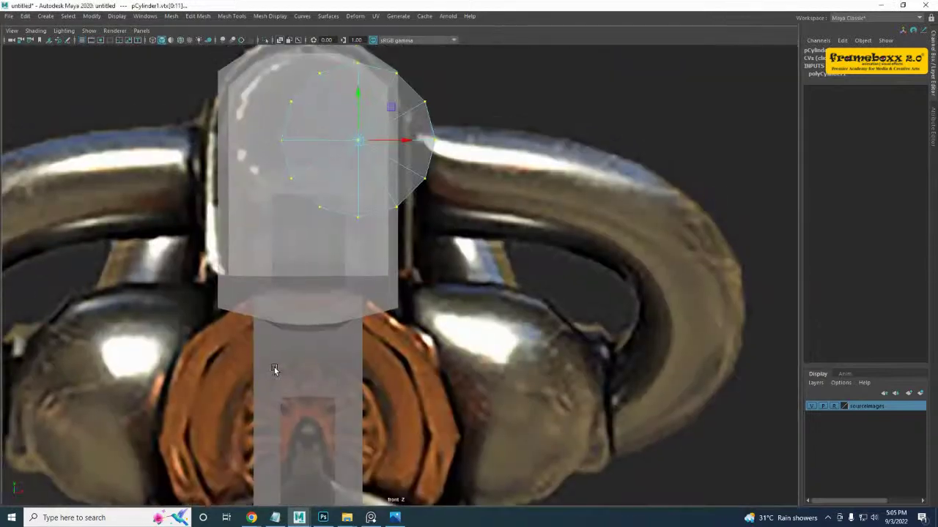
alt+middle_drag(274, 370, 270, 401)
right_drag(357, 208, 547, 132)
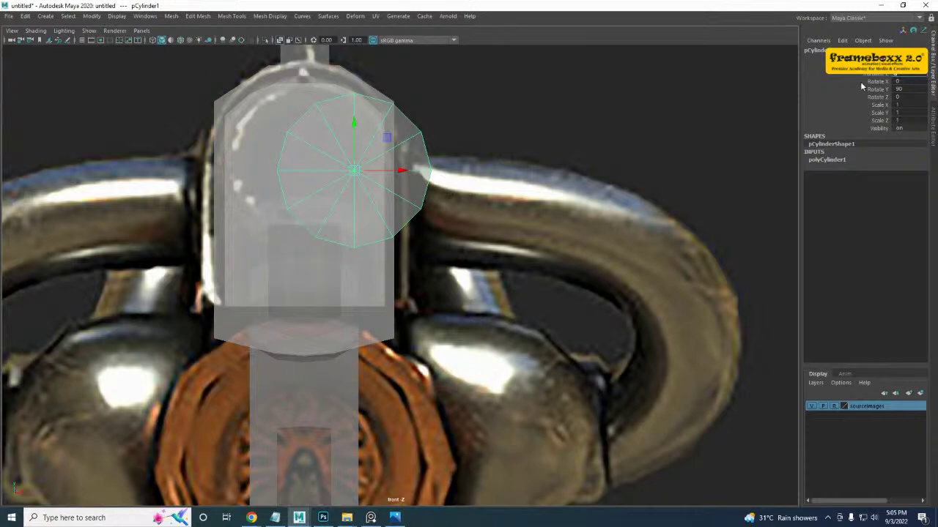
key(Return)
alt+middle_drag(644, 129, 646, 137)
drag(408, 182, 391, 180)
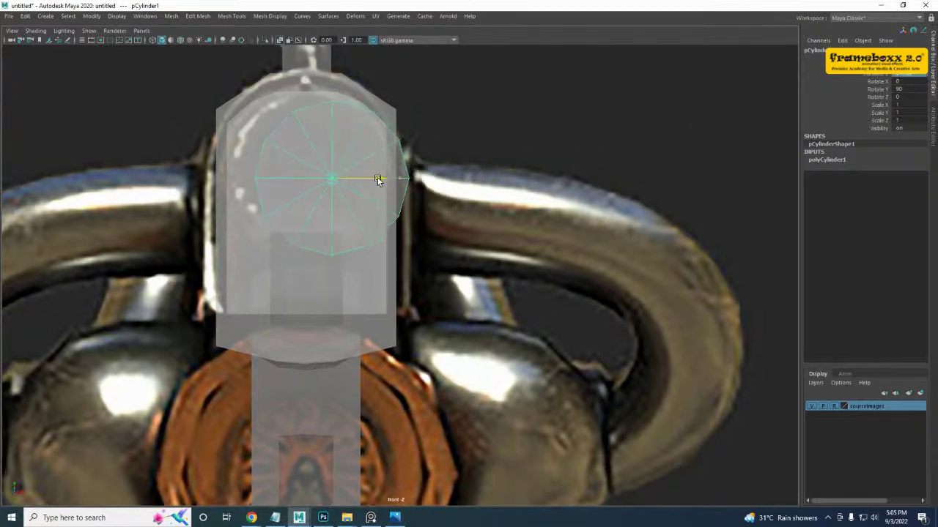
text(0)
key(Return)
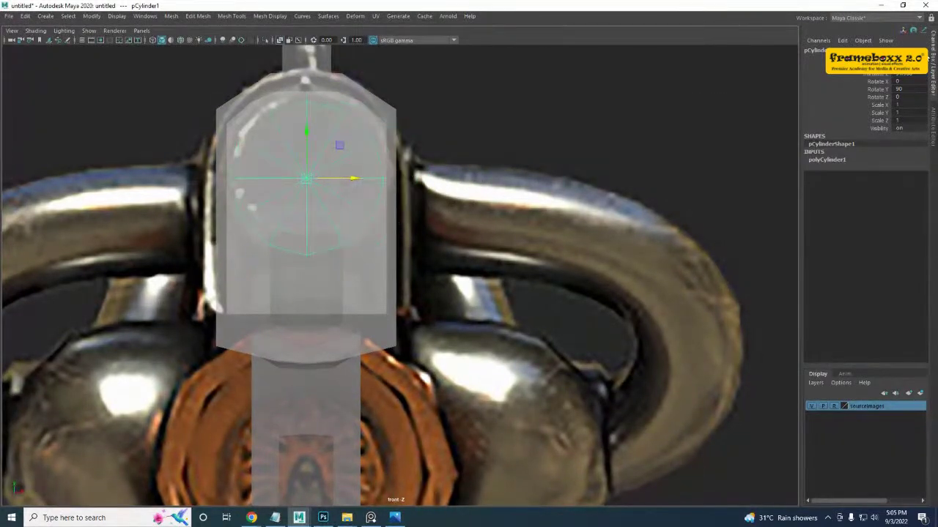
- Set the cylinder's Subdivisions Caps to 0 and view it along the barrel in perspective
scroll(501, 175, up, 1)
key(space)
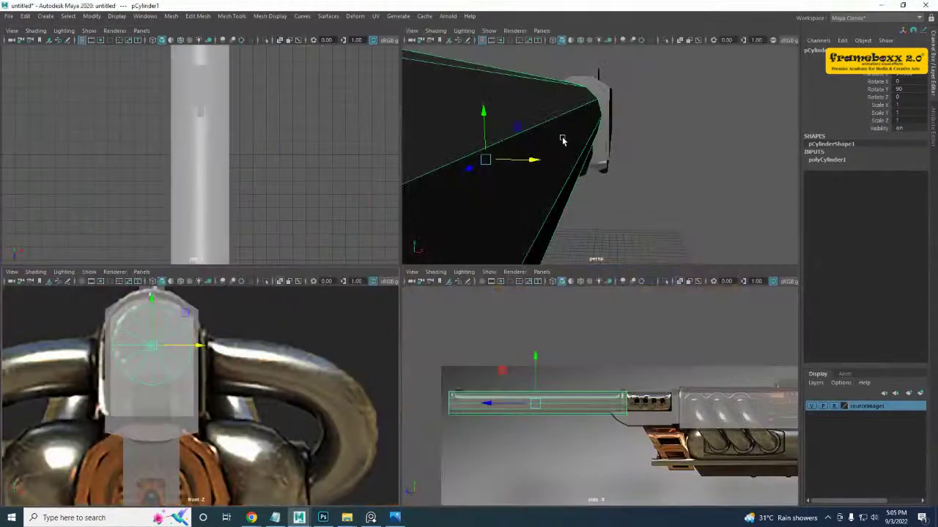
scroll(561, 140, down, 3)
key(space)
alt+drag(564, 159, 435, 224)
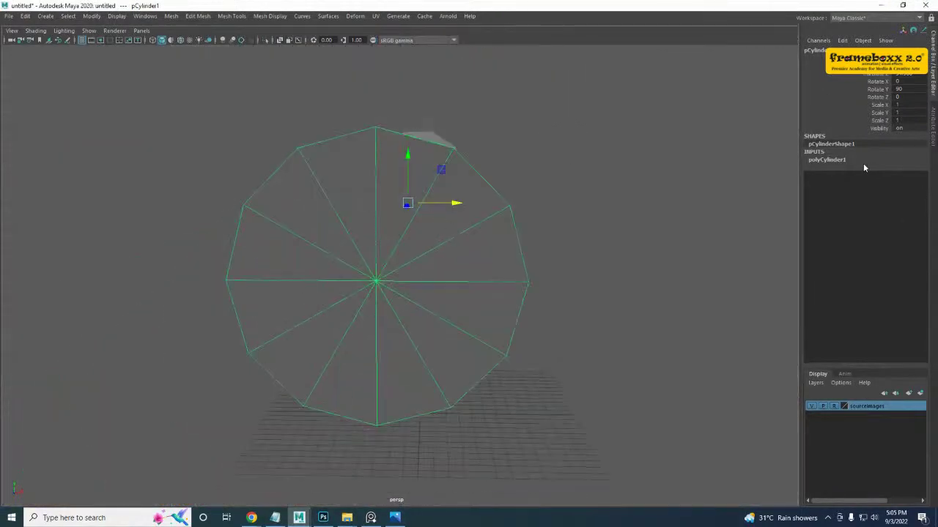
click(828, 160)
click(869, 200)
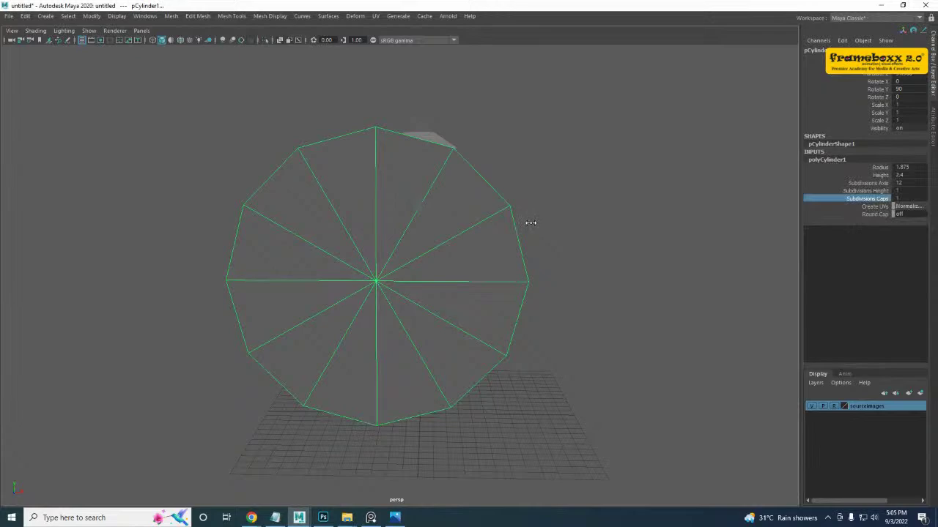
middle_drag(530, 222, 288, 223)
alt+drag(473, 280, 393, 275)
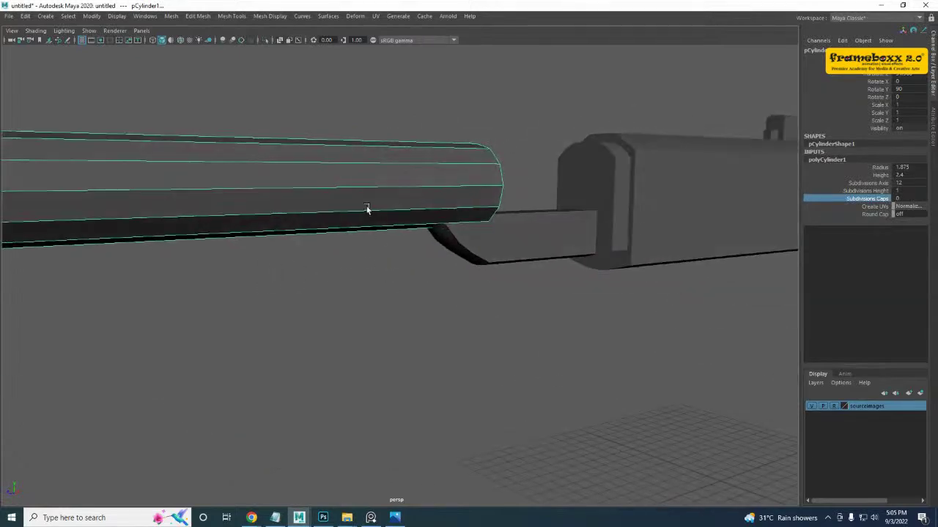
- Reduce the cylinder's Radius to 1.575 to match the barrel's thickness in the side view
right_click(367, 207)
key(space)
key(space)
alt+middle_drag(453, 317, 471, 314)
key(w)
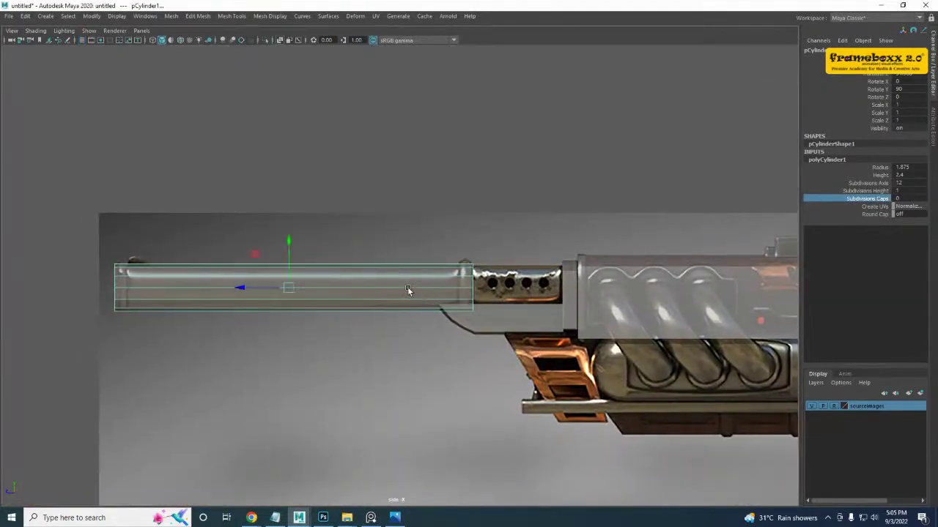
click(883, 170)
middle_drag(555, 209, 555, 211)
key(w)
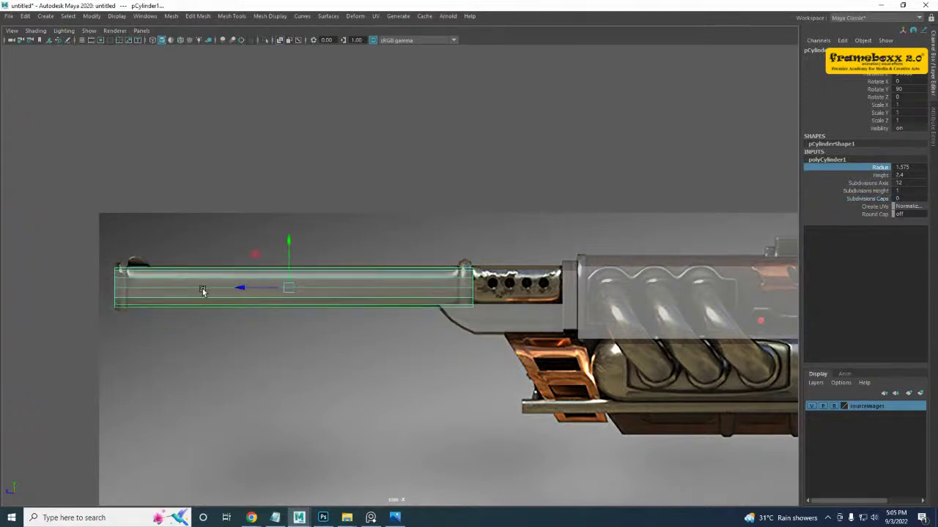
- Nudge the cylinder slightly upward to line it up with the barrel in the side view
scroll(203, 288, up, 1)
drag(270, 243, 271, 241)
scroll(324, 314, up, 1)
alt+middle_drag(324, 314, 459, 291)
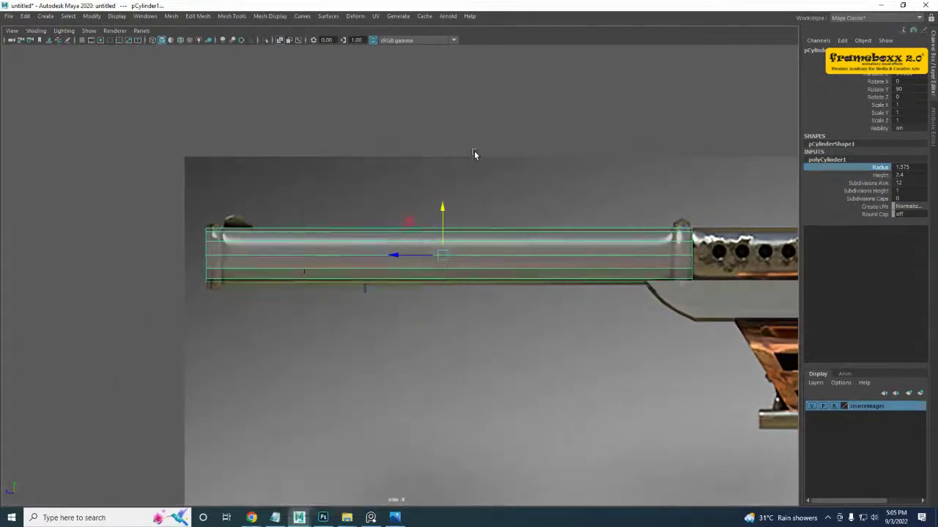
- Examine the muzzle rim against the cylinder in the side view and on the PureRef reference board
scroll(230, 243, up, 1)
alt+middle_drag(230, 243, 310, 237)
scroll(308, 236, up, 1)
alt+middle_drag(227, 224, 286, 210)
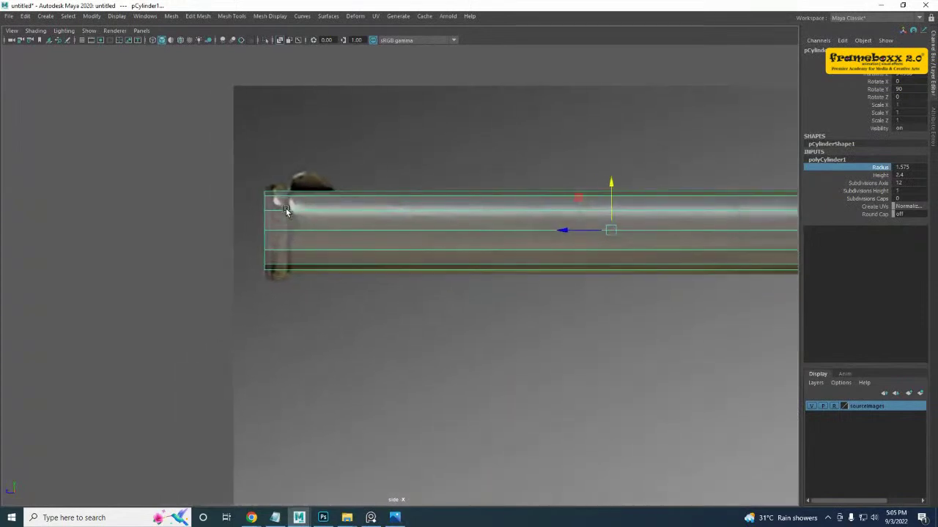
alt+middle_drag(495, 220, 450, 241)
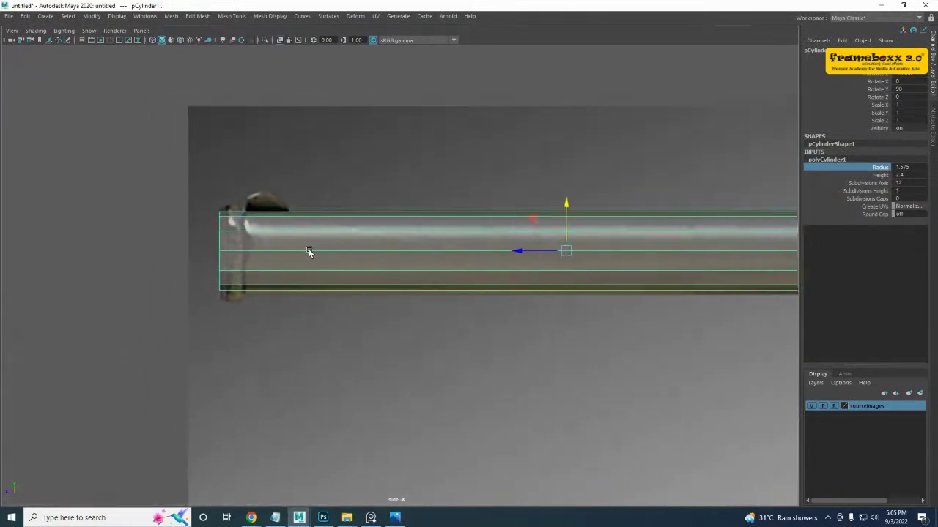
scroll(231, 244, up, 1)
scroll(231, 245, up, 1)
alt+middle_drag(187, 247, 285, 250)
key(space)
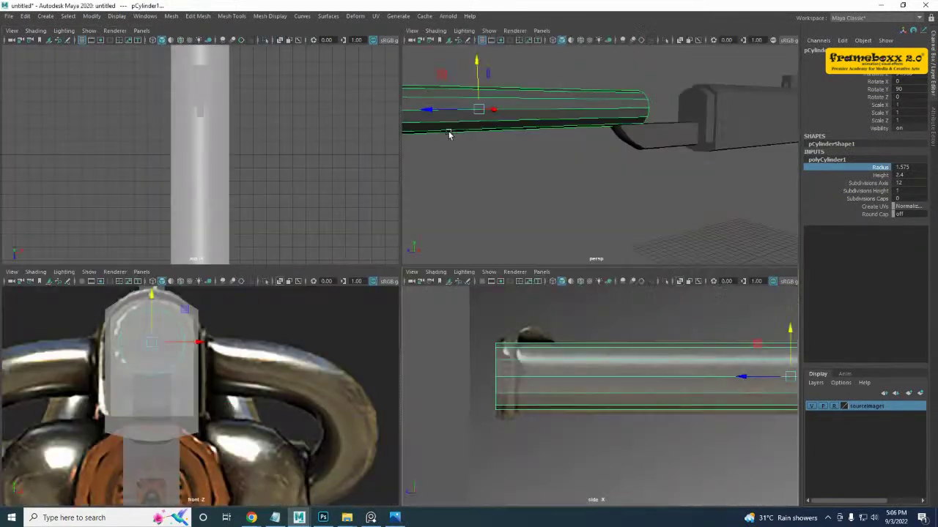
right_drag(937, 331, 259, 293)
scroll(261, 291, down, 5)
scroll(285, 284, down, 5)
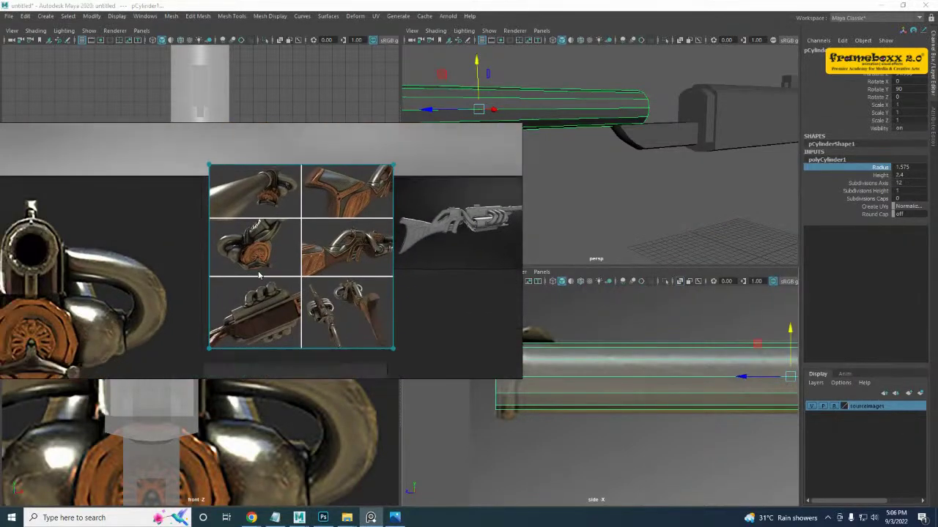
scroll(291, 341, up, 6)
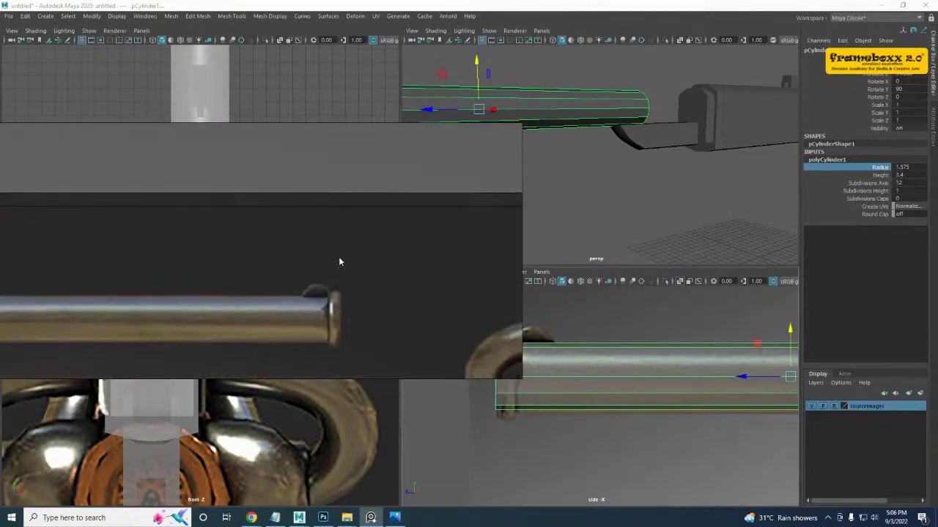
right_drag(294, 164, 937, 231)
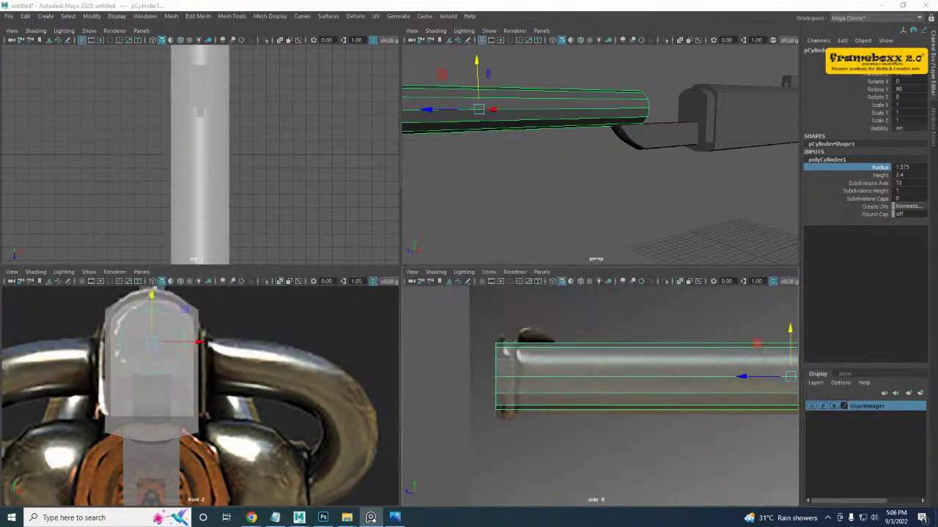
- Insert an edge loop around the cylinder at the back edge of the muzzle rim
alt+middle_drag(580, 401, 594, 380)
key(space)
alt+middle_drag(512, 367, 433, 355)
alt+middle_drag(302, 305, 354, 329)
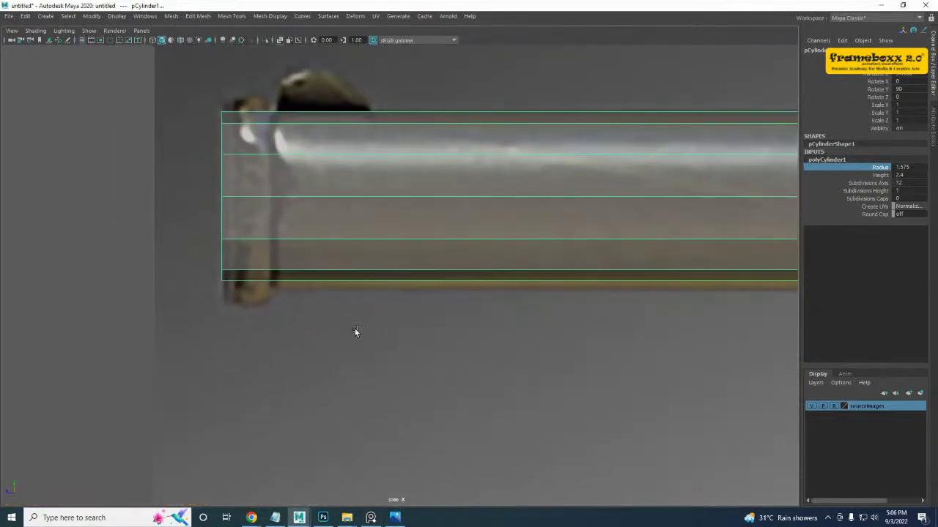
shift+right_click(278, 166)
shift+right_drag(271, 167, 213, 179)
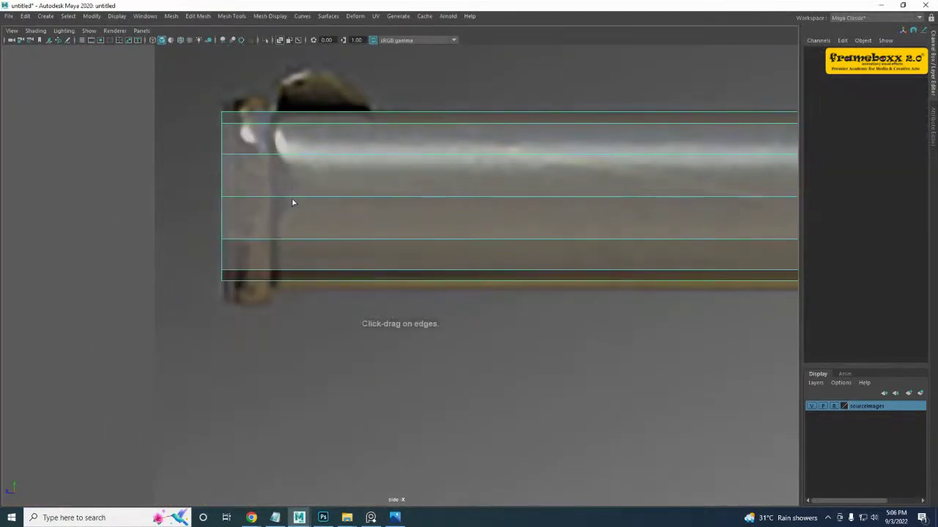
drag(294, 197, 295, 195)
click(274, 197)
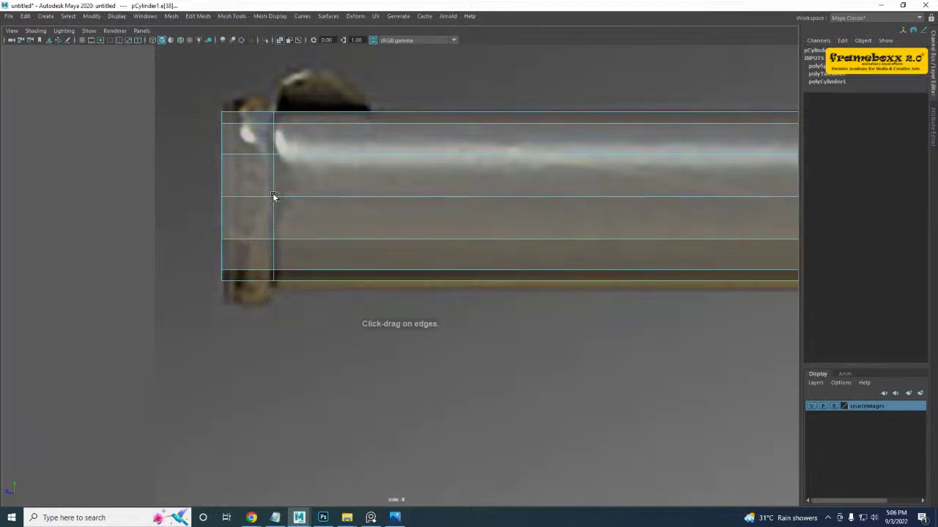
- Extrude the ring of faces between the cylinder's front end and the edge loop at the back of the muzzle rim
right_drag(261, 130, 261, 153)
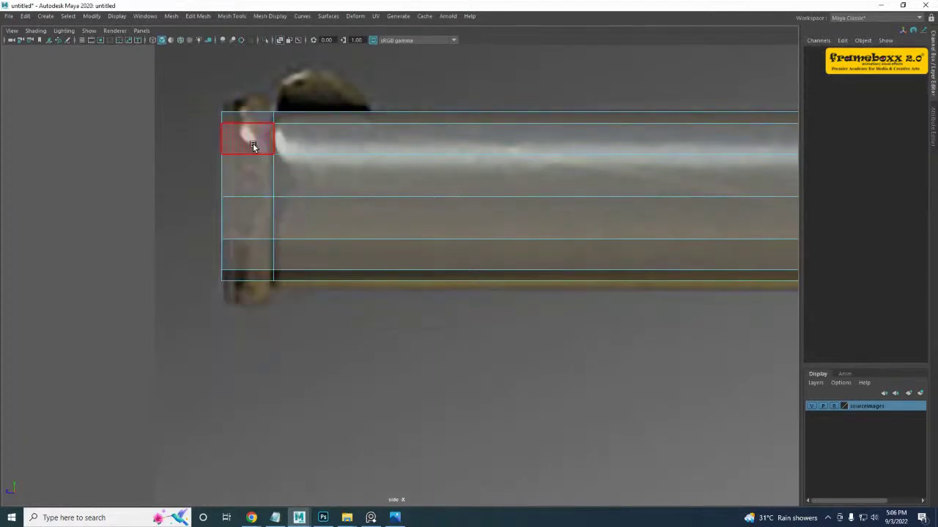
click(252, 144)
shift+double_click(249, 177)
key(space)
key(space)
alt+drag(315, 233, 303, 248)
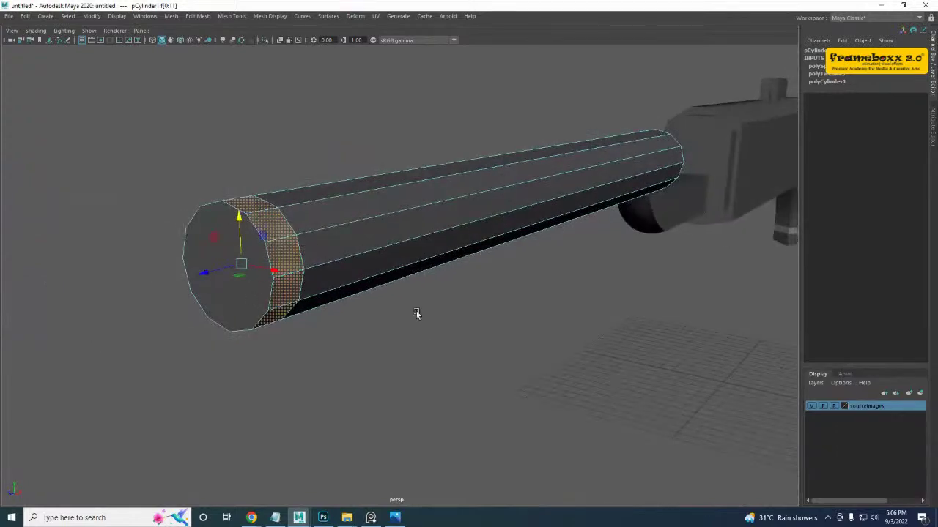
key(space)
key(space)
shift+right_drag(299, 158, 292, 180)
key(space)
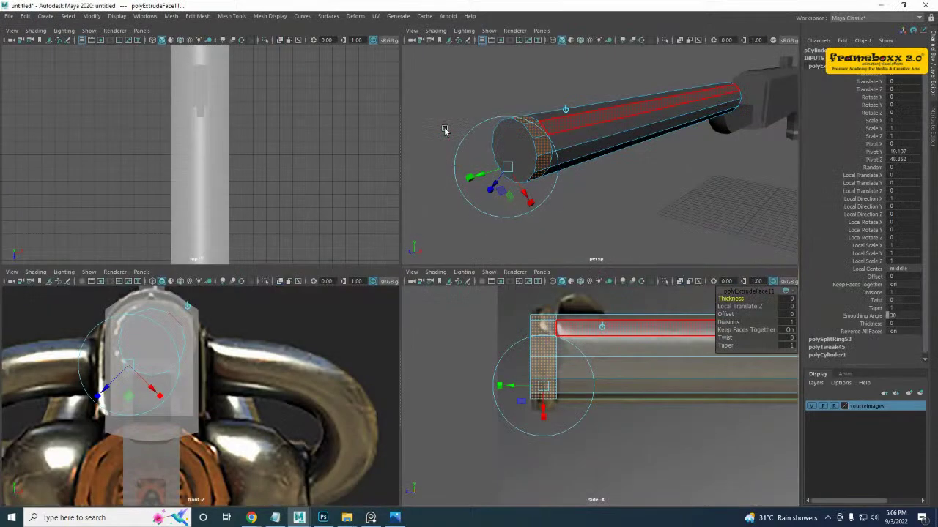
key(space)
alt+drag(381, 171, 370, 146)
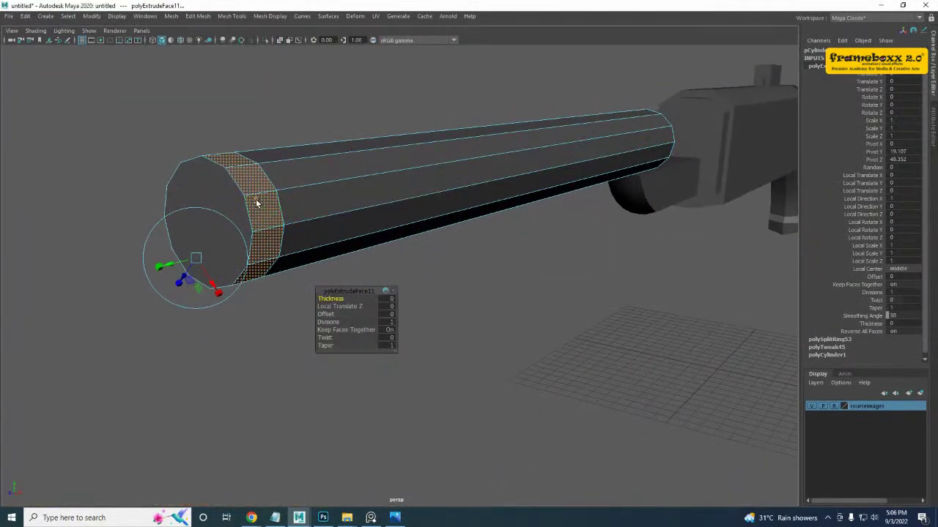
- Scale the extruded ring to 1.15 in X and Y and 0.621 in Z to form a raised muzzle rim with bevelled edges
click(256, 200)
click(220, 177)
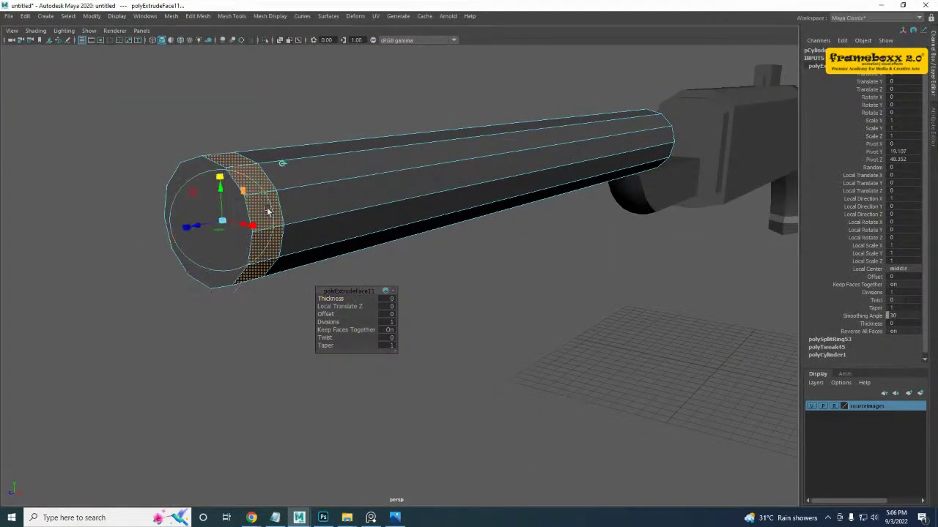
drag(223, 221, 147, 258)
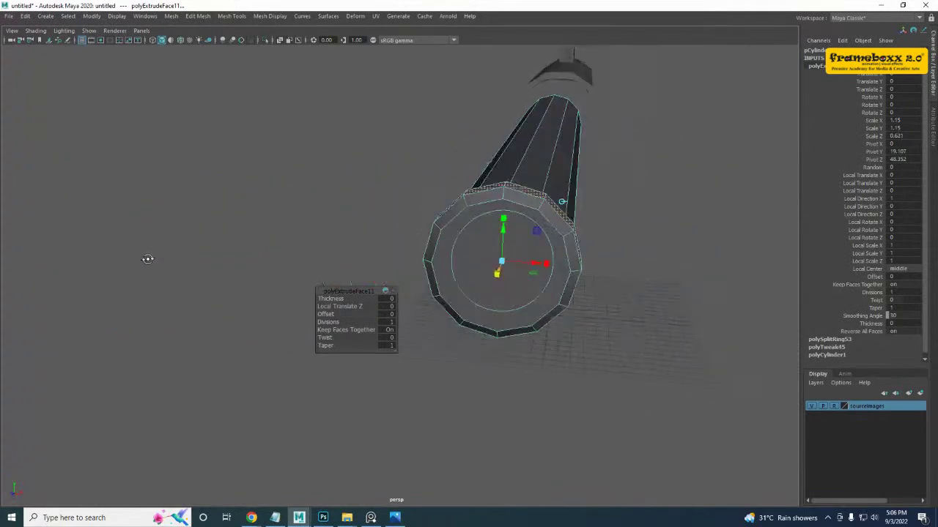
alt+middle_drag(348, 250, 147, 239)
- Insert an edge loop around the middle of the raised muzzle rim in the side view
key(space)
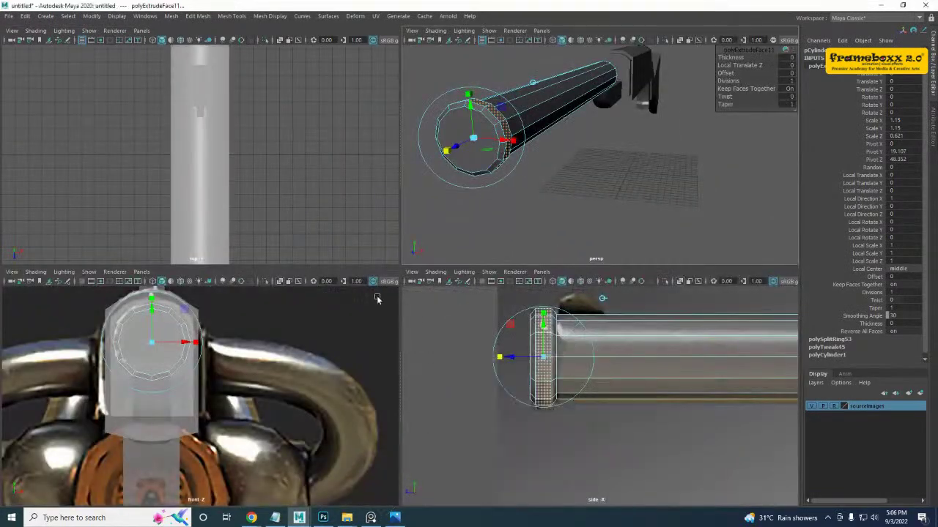
key(space)
alt+middle_drag(253, 273, 201, 300)
right_drag(235, 203, 339, 116)
scroll(276, 181, up, 3)
alt+middle_drag(245, 201, 342, 229)
scroll(276, 210, up, 2)
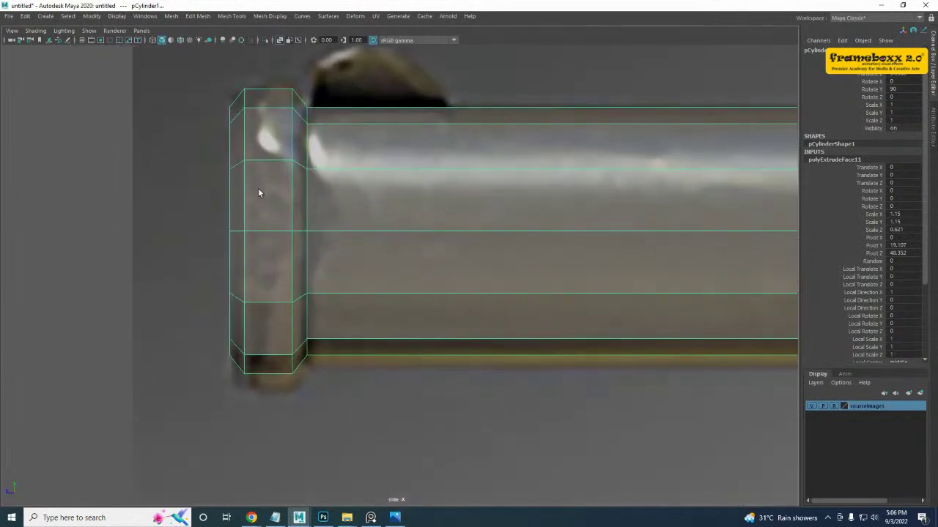
right_drag(264, 169, 373, 86)
click(261, 162)
alt+middle_drag(325, 185, 230, 233)
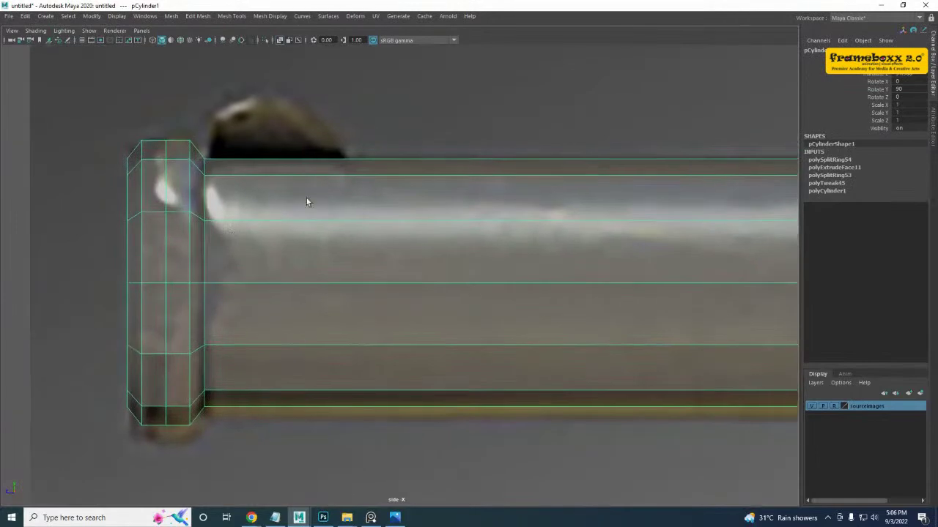
- Delete the cap face at the muzzle end of the cylinder in the perspective view
key(space)
key(space)
alt+drag(290, 192, 365, 199)
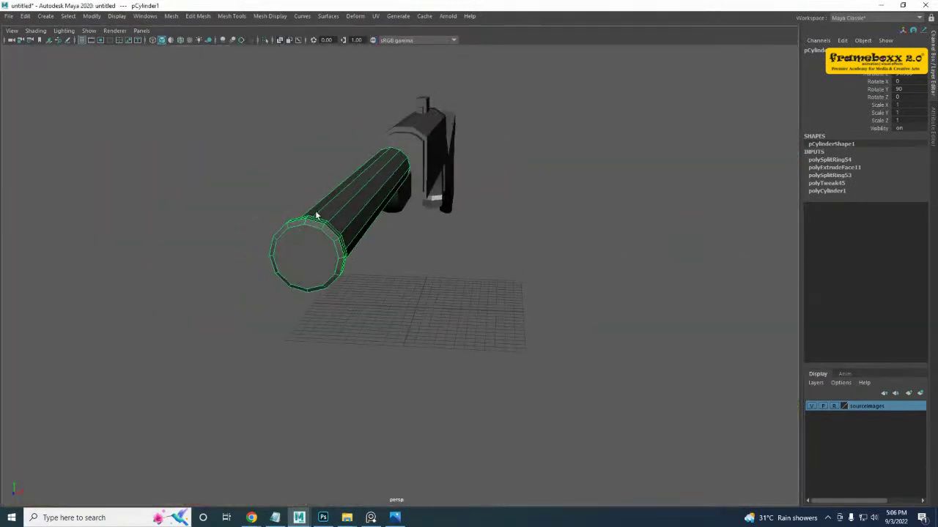
alt+middle_drag(355, 210, 323, 226)
alt+drag(326, 229, 286, 236)
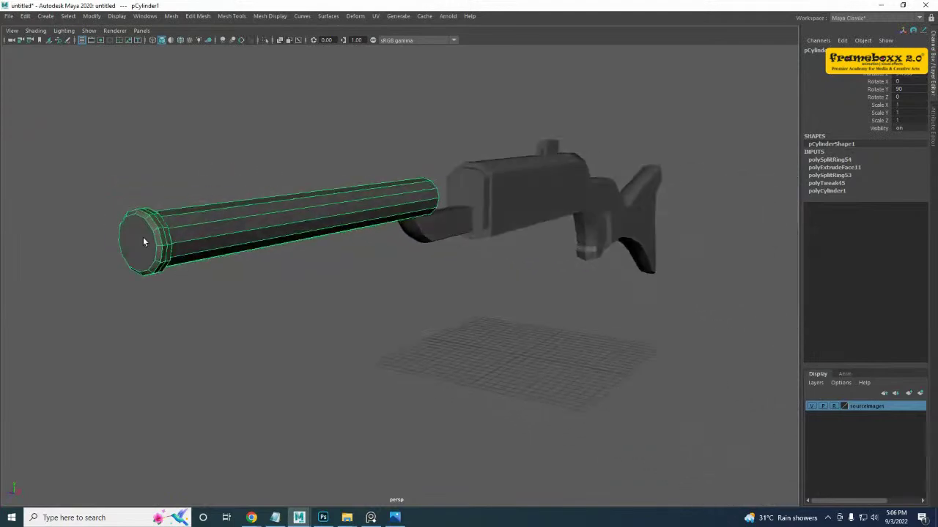
right_drag(143, 237, 144, 248)
click(145, 248)
key(Delete)
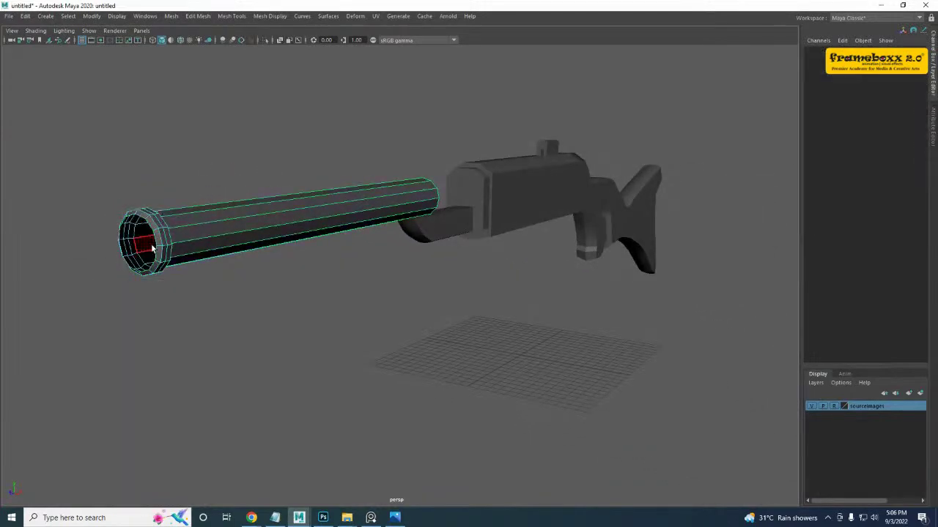
- Delete the cap face at the rear end of the barrel and return to object mode
right_drag(188, 219, 235, 205)
alt+drag(238, 209, 84, 225)
right_drag(528, 237, 531, 260)
click(531, 250)
key(Delete)
right_drag(504, 201, 546, 186)
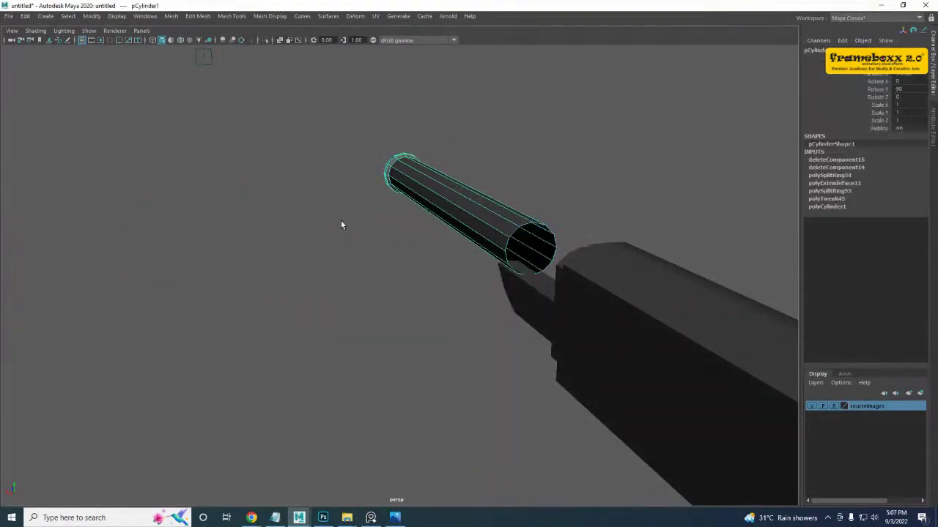
- Insert an edge loop around the barrel at the rear end of the front sight shown in the side reference
alt+drag(340, 220, 502, 254)
scroll(208, 287, up, 3)
alt+drag(208, 287, 243, 263)
scroll(242, 264, up, 4)
alt+middle_drag(242, 264, 341, 284)
scroll(336, 306, up, 3)
alt+drag(335, 306, 296, 272)
alt+middle_drag(296, 272, 356, 292)
key(space)
key(space)
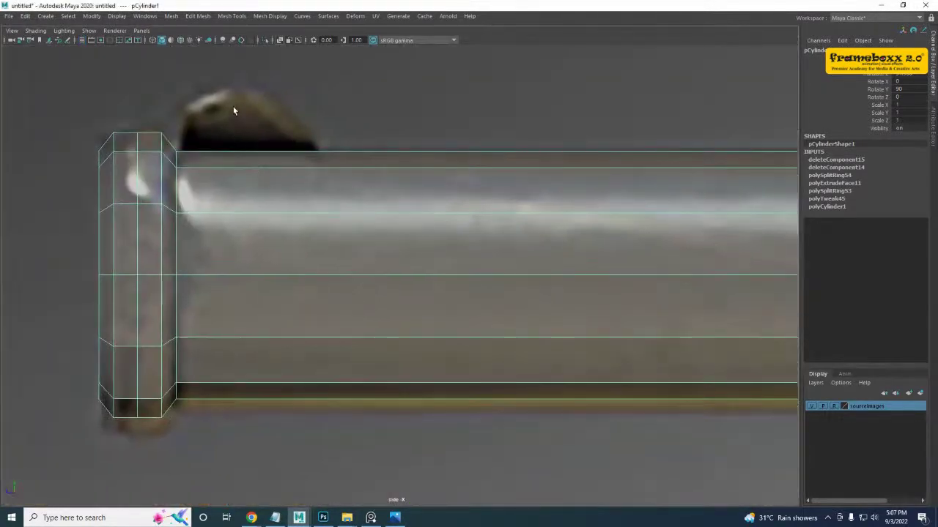
alt+middle_drag(285, 174, 206, 203)
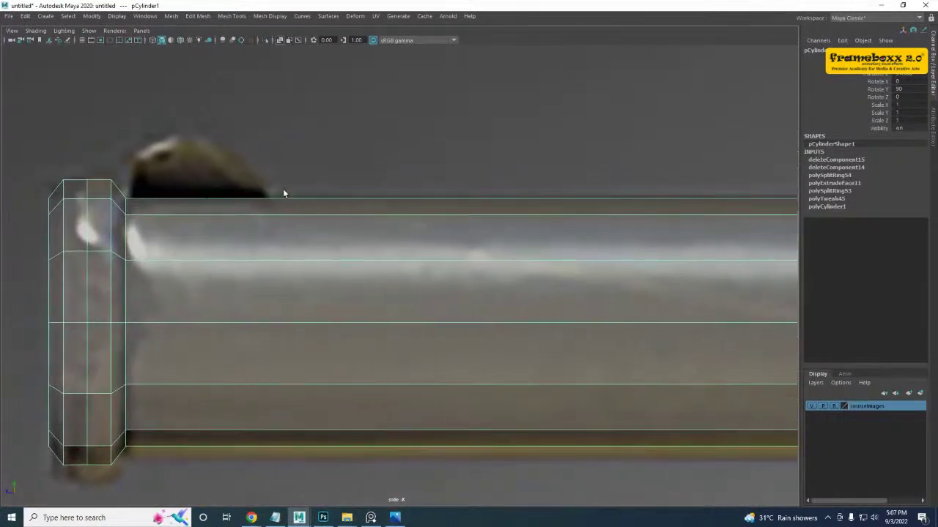
mouse_move(284, 193)
shift+right_down()
mouse_move(288, 187)
mouse_move(226, 202)
mouse_move(288, 177)
shift+right_up()
click(265, 203)
key(w)
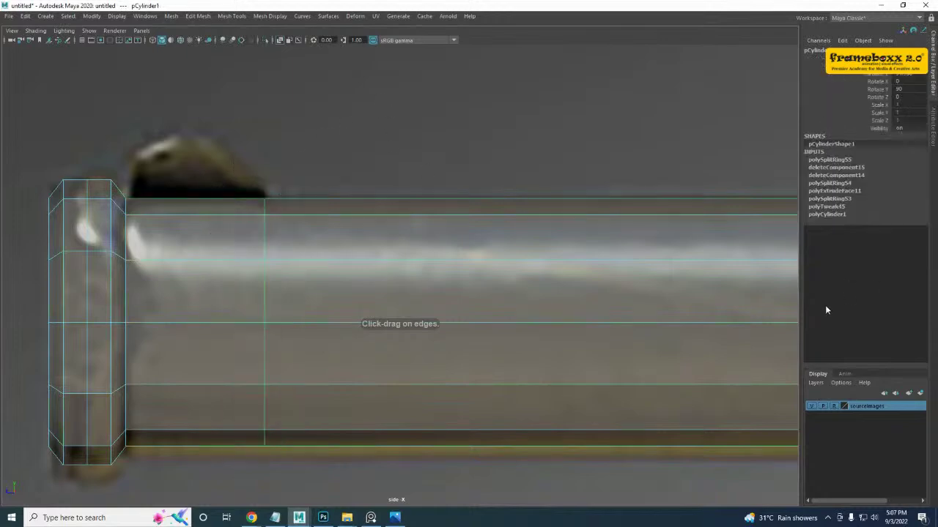
- Examine the front sight and muzzle on the PureRef reference board in the wireframe and rendered gun views
right_drag(936, 341, 163, 254)
scroll(404, 295, down, 5)
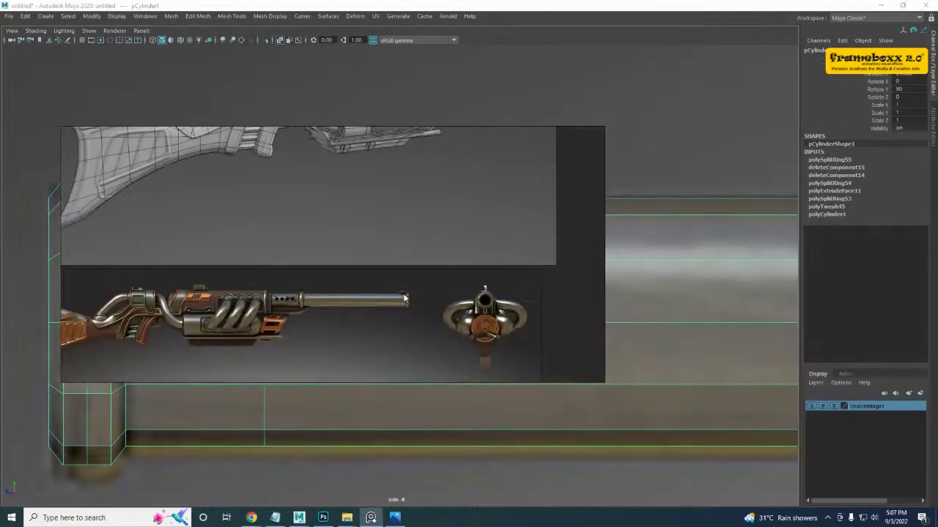
scroll(454, 306, up, 5)
middle_drag(335, 273, 391, 410)
scroll(392, 411, up, 1)
scroll(388, 314, down, 10)
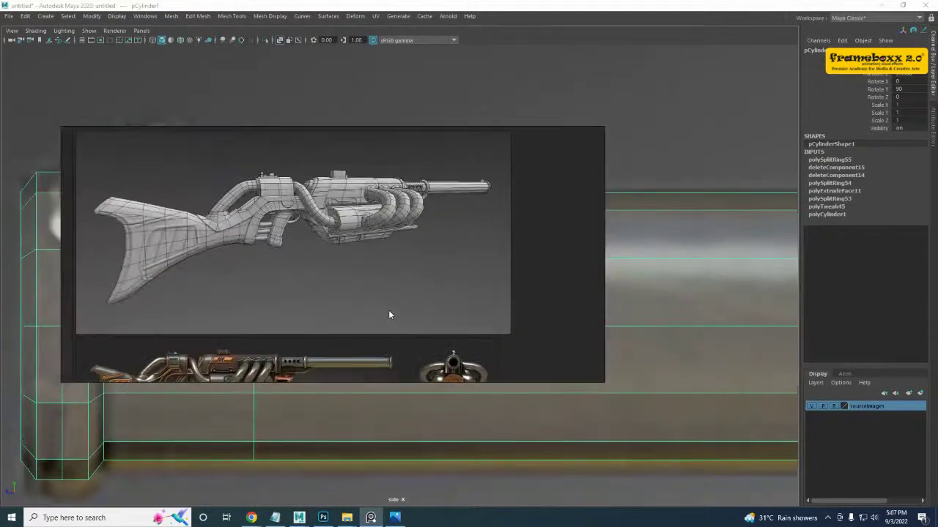
middle_drag(363, 200, 311, 262)
middle_drag(337, 160, 419, 167)
scroll(416, 246, up, 5)
scroll(415, 248, down, 4)
scroll(419, 247, up, 8)
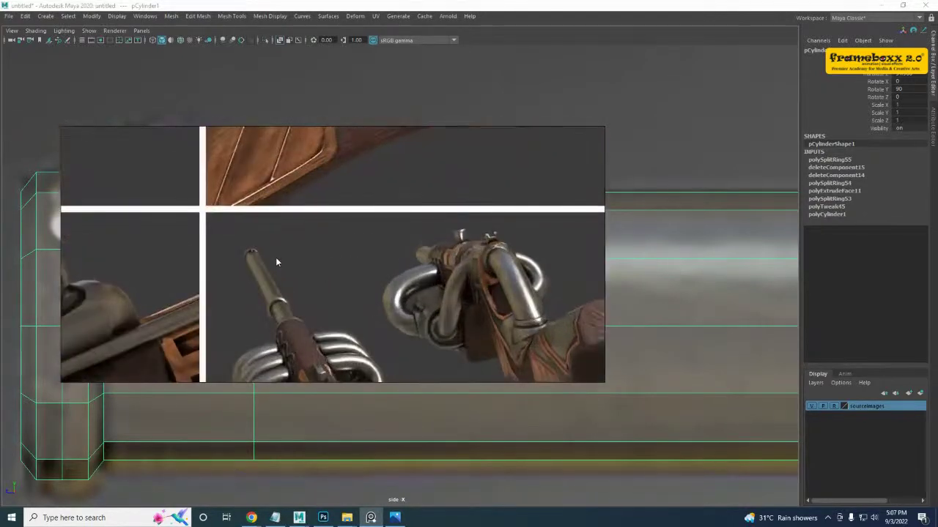
scroll(250, 253, up, 2)
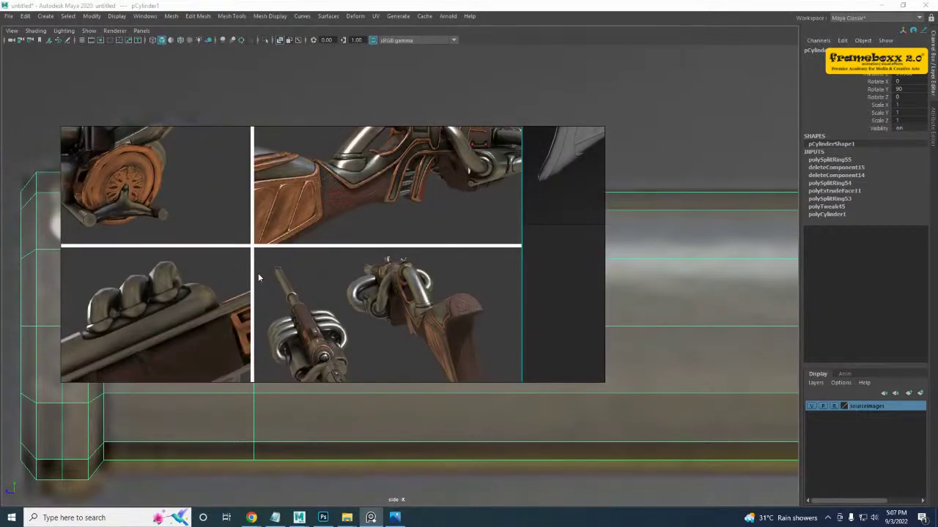
right_drag(318, 222, 937, 271)
scroll(557, 237, down, 4)
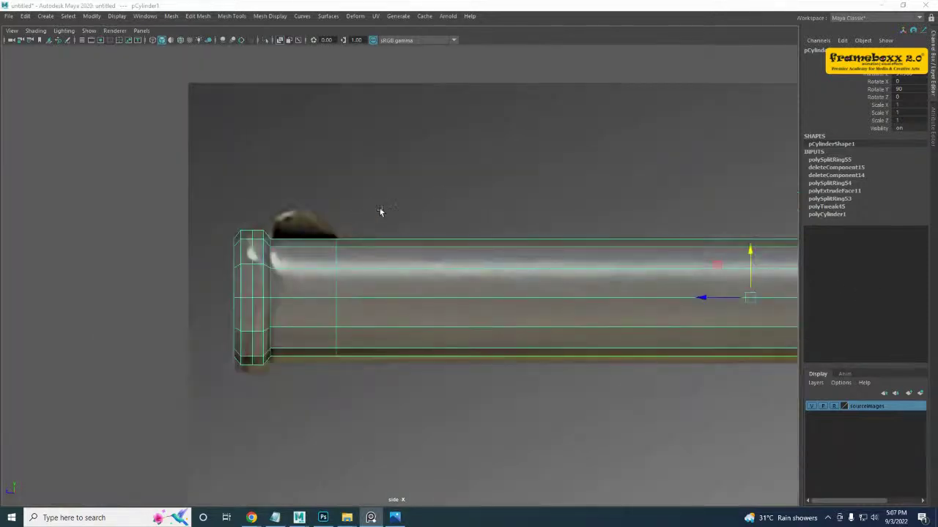
middle_drag(457, 170, 409, 177)
key(ctrl+z)
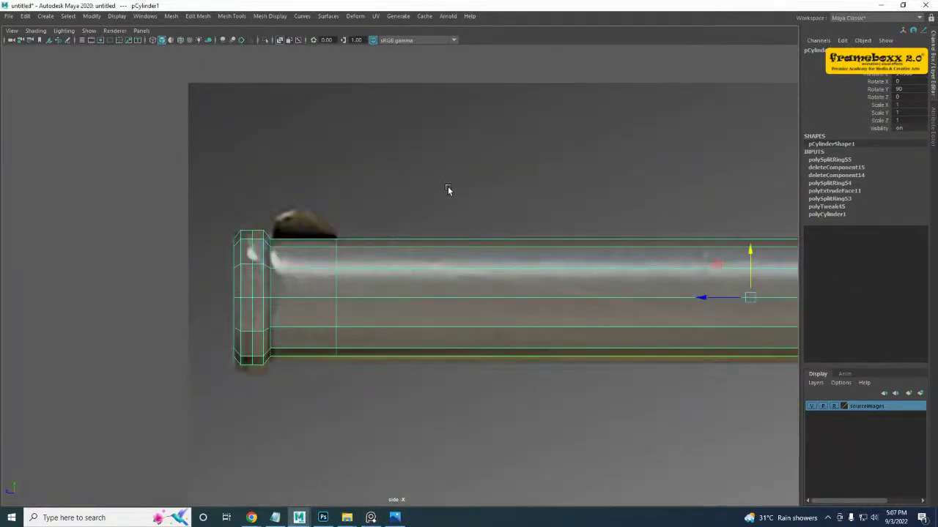
- Extrude the two top barrel faces behind the muzzle rim by a Local Translate Z of 0.882 to reach the front sight's height
alt+middle_drag(461, 189, 318, 189)
key(space)
key(space)
alt+drag(376, 197, 371, 202)
key(space)
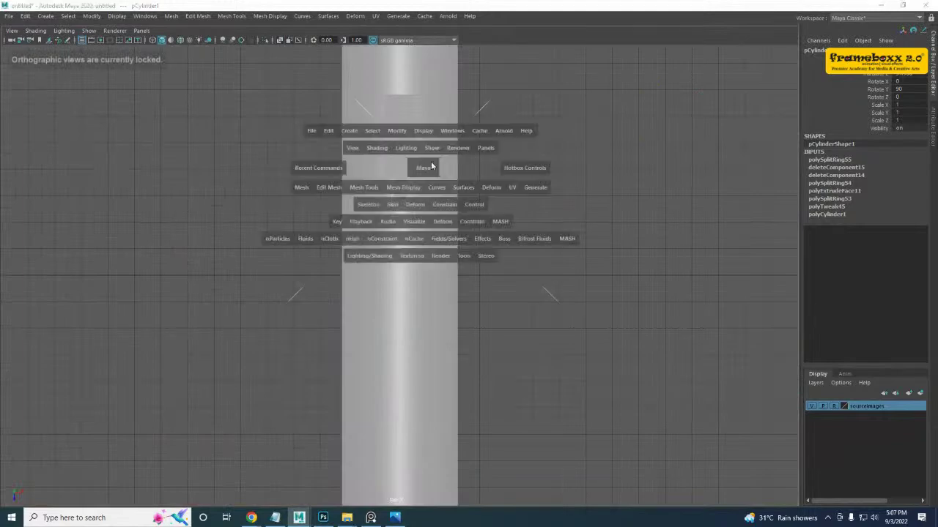
key(space)
scroll(372, 243, up, 3)
alt+drag(373, 243, 311, 272)
alt+middle_drag(311, 272, 328, 245)
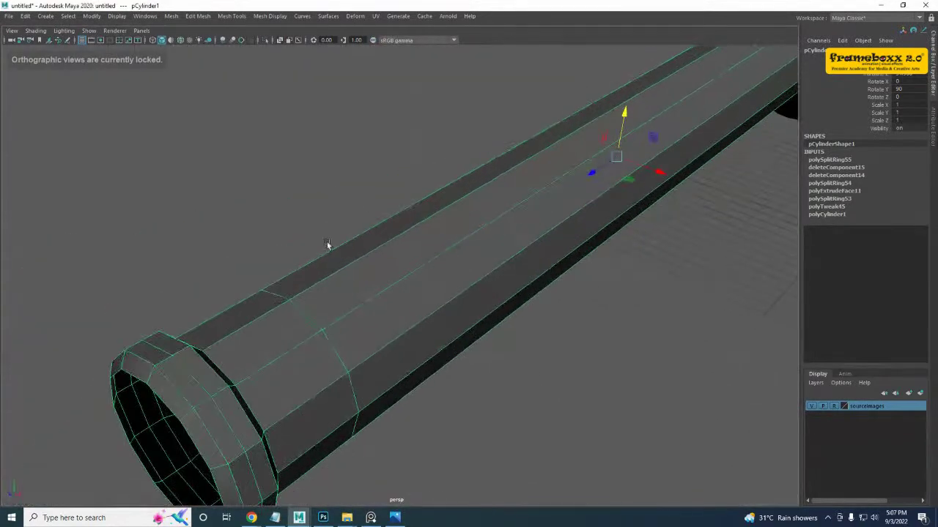
right_drag(242, 250, 245, 279)
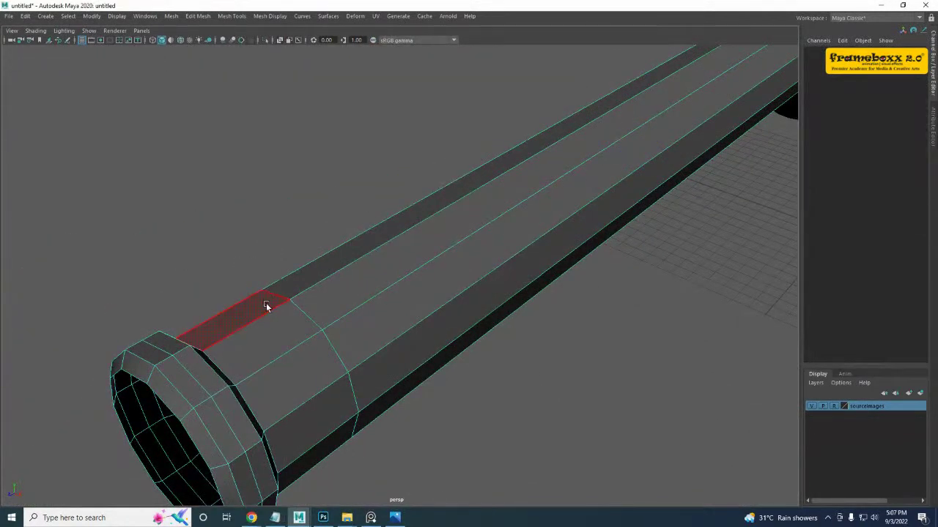
click(267, 306)
shift+click(283, 334)
alt+drag(283, 334, 403, 302)
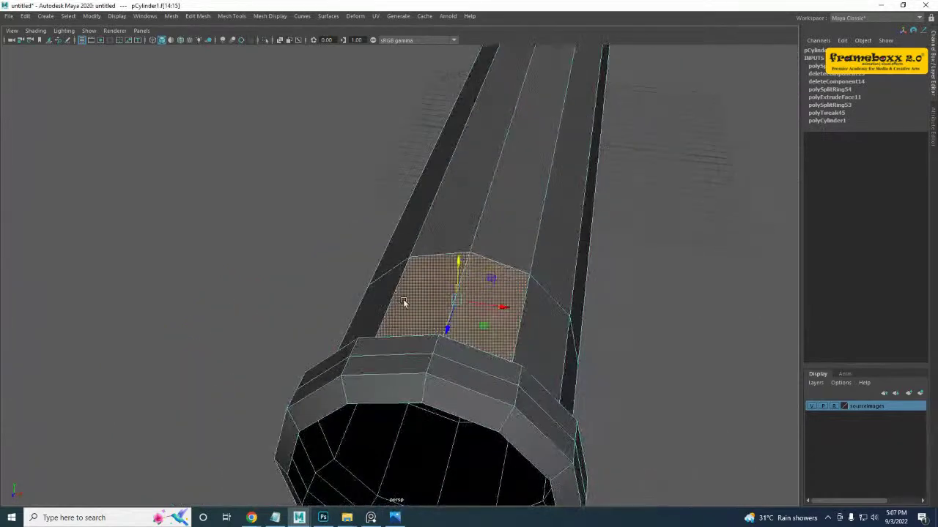
key(space)
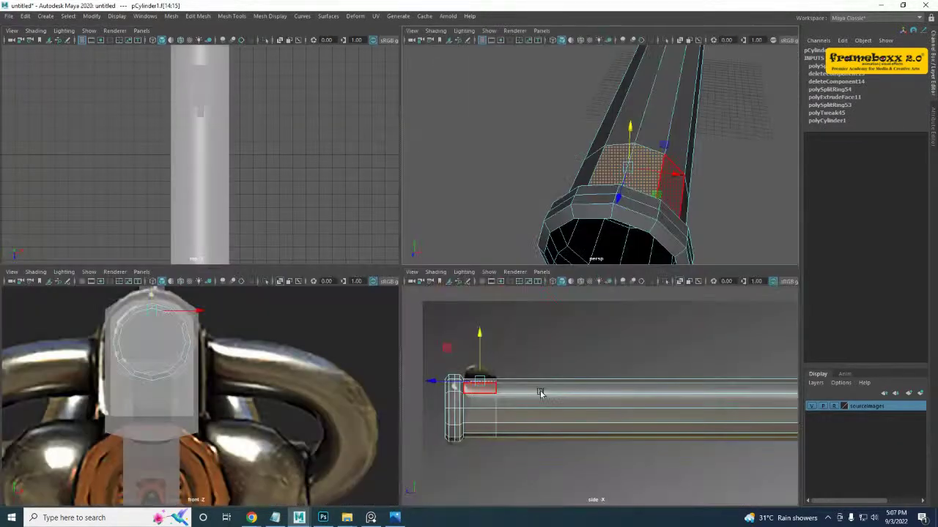
key(space)
shift+right_drag(230, 168, 229, 193)
drag(160, 217, 162, 186)
key(space)
key(space)
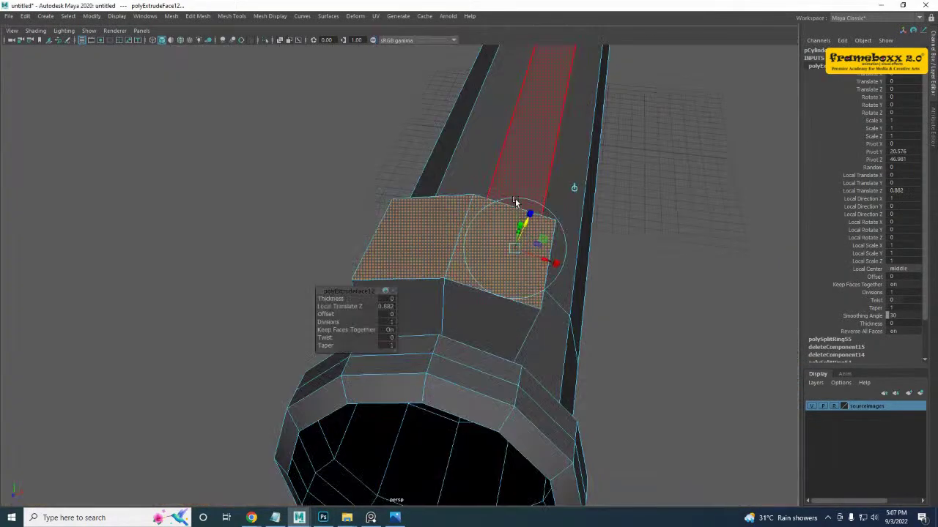
- Narrow the top faces of the front sight block across the barrel with a Local Scale X of -0.093 and further scaling
alt+middle_drag(515, 203, 434, 198)
drag(474, 258, 431, 242)
key(w)
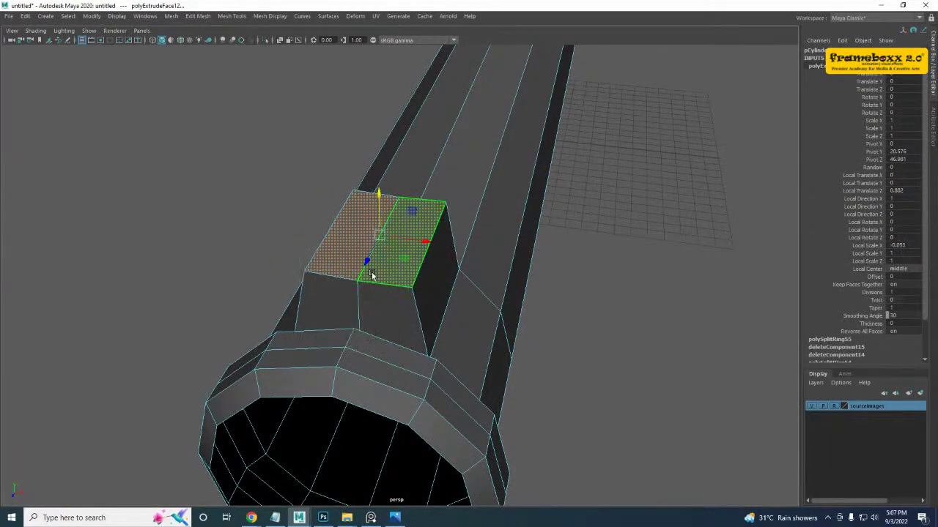
mouse_move(372, 275)
alt+mouse_down()
mouse_move(393, 238)
mouse_move(295, 379)
mouse_move(388, 282)
alt+mouse_up()
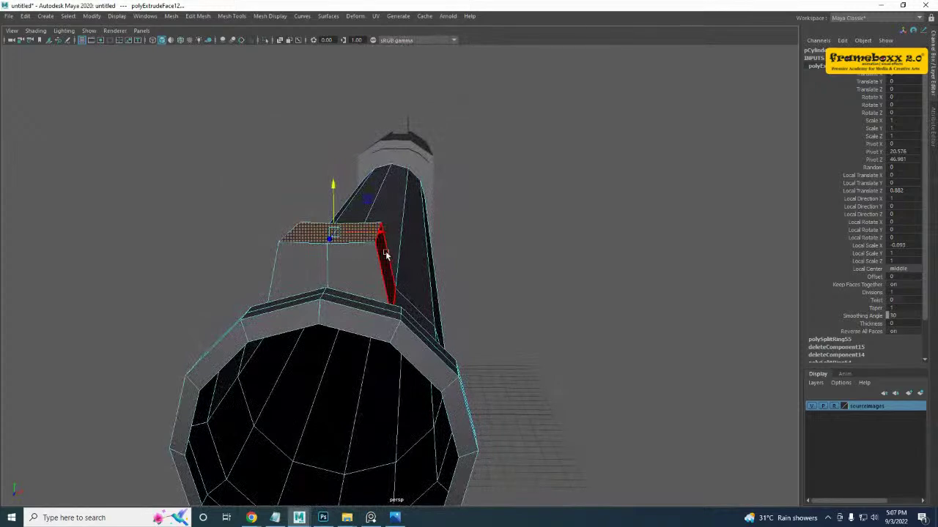
key(r)
drag(378, 234, 189, 224)
scroll(195, 217, up, 3)
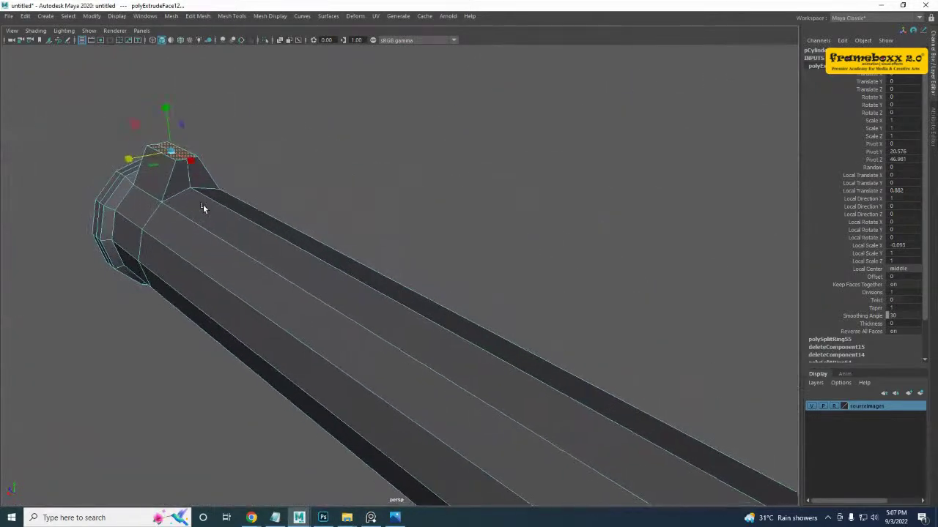
- Try to move the front top corner vertices of the sight block backward and down in the side view
key(space)
key(space)
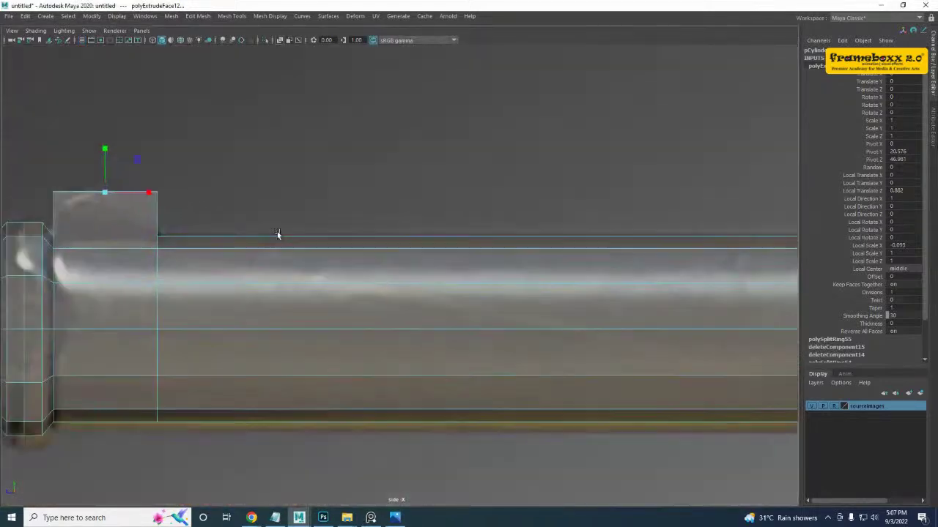
alt+middle_drag(277, 233, 280, 246)
scroll(280, 246, up, 2)
scroll(297, 206, up, 3)
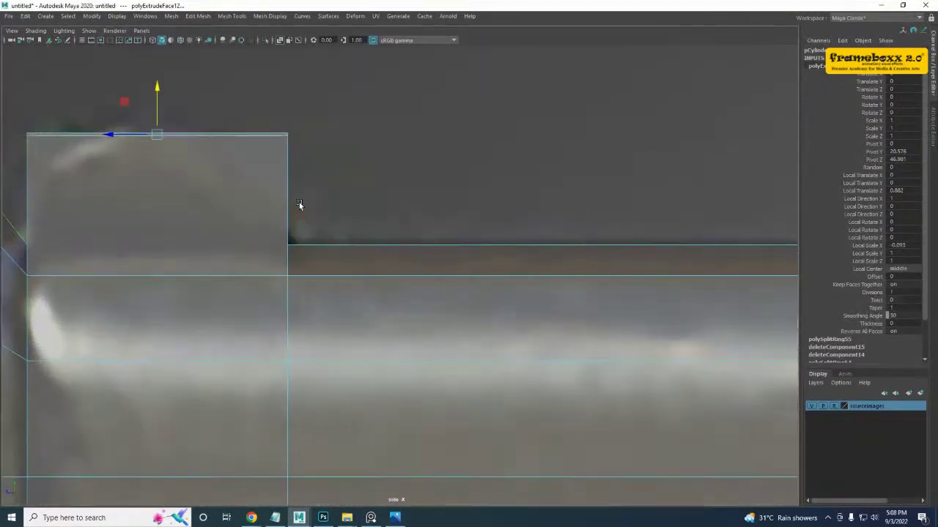
alt+middle_drag(208, 260, 309, 281)
right_drag(266, 198, 217, 196)
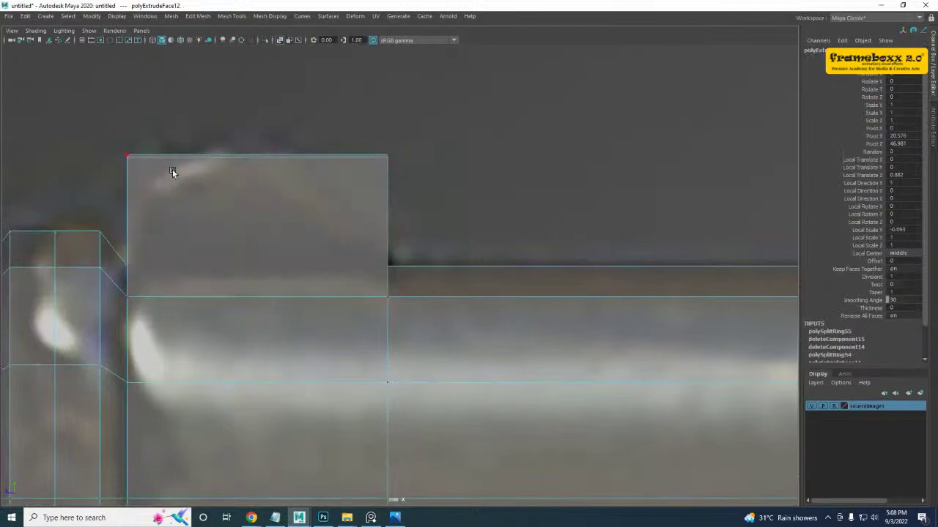
drag(155, 188, 109, 137)
drag(121, 155, 271, 182)
key(ctrl+z)
- Move the rear top corner vertices of the sight block toward the muzzle to slope its back face like the reference
alt+right_drag(460, 227, 175, 230)
alt+middle_drag(244, 230, 246, 215)
alt+right_drag(247, 216, 419, 273)
drag(361, 174, 423, 221)
scroll(424, 222, up, 2)
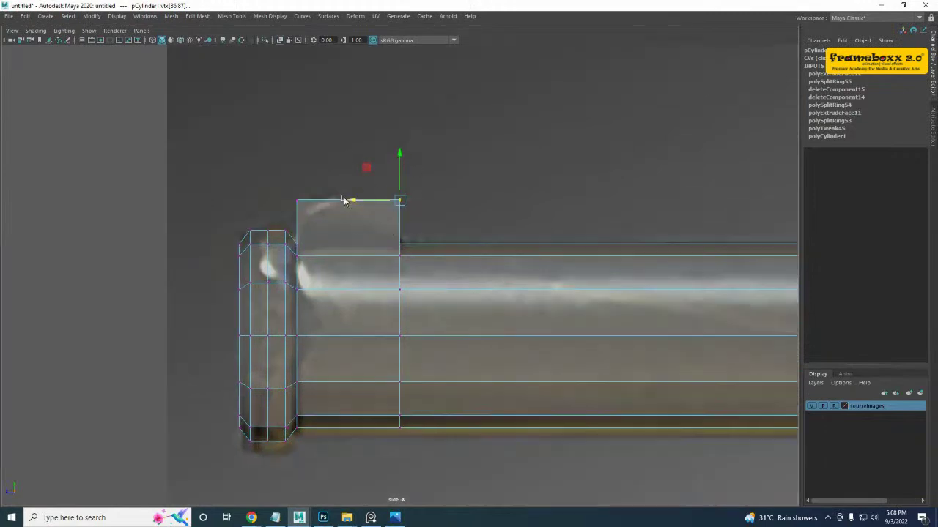
drag(352, 200, 308, 203)
- Move only the outer rear top vertices of the sight block slightly toward the muzzle in the side view
key(space)
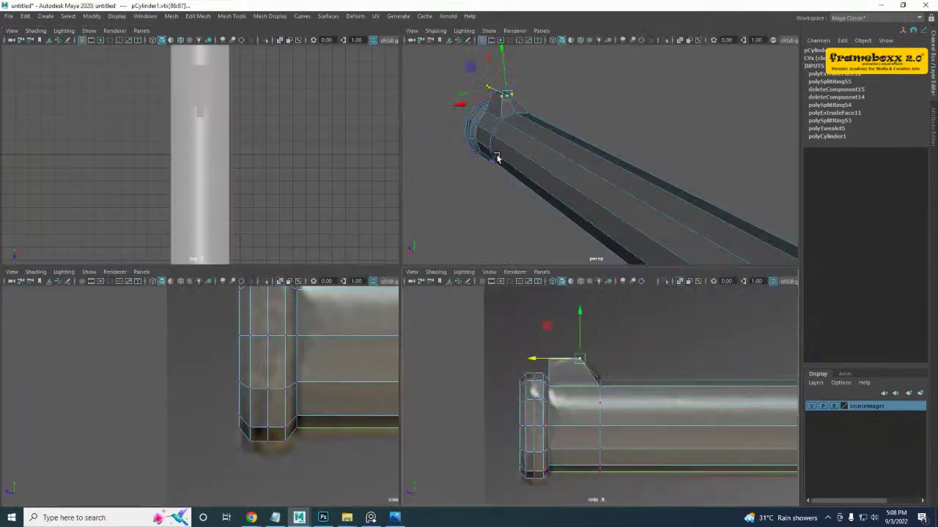
key(space)
alt+drag(410, 196, 528, 183)
alt+middle_drag(147, 295, 561, 296)
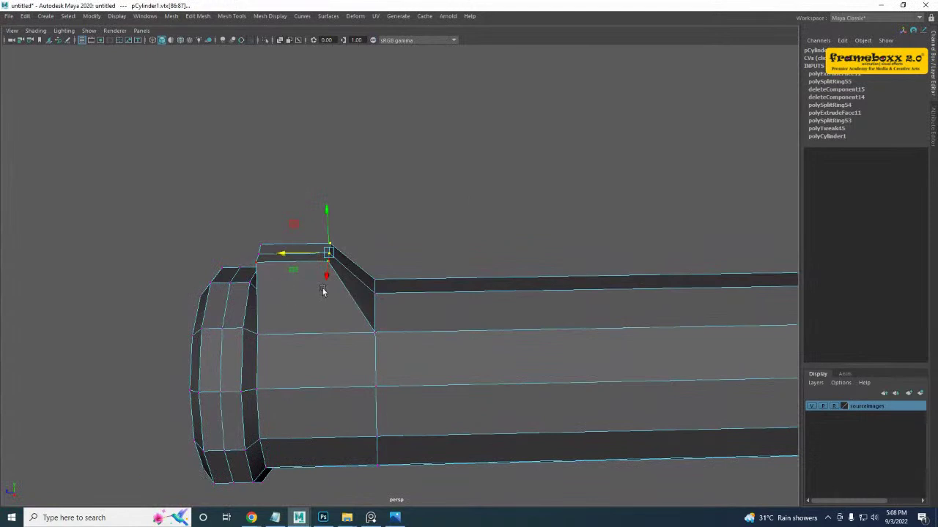
click(330, 261)
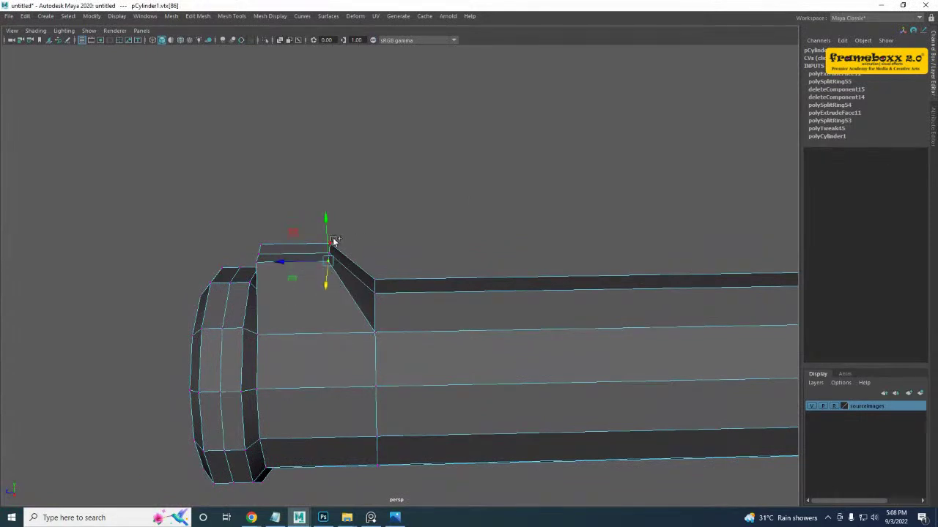
key(space)
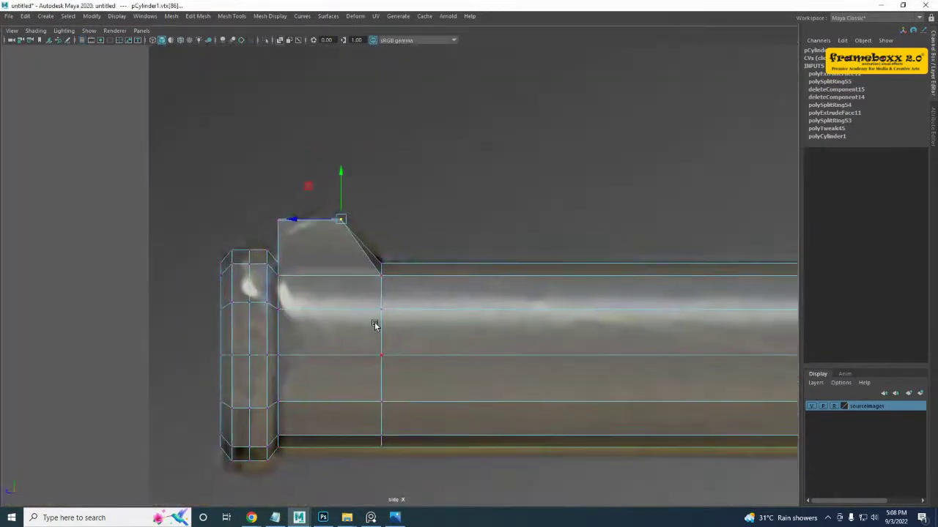
scroll(271, 222, up, 2)
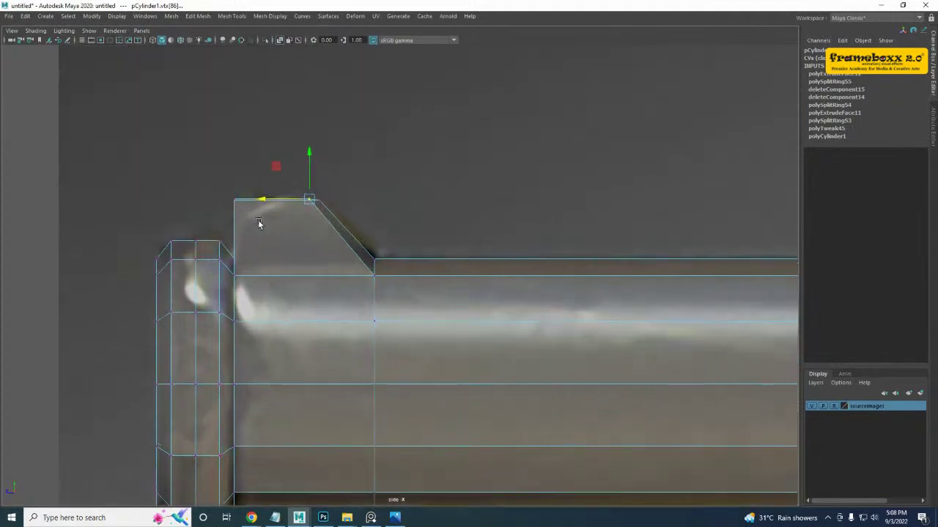
- Move the outer front top vertices of the sight block slightly away from the muzzle
click(232, 199)
key(space)
key(space)
alt+drag(434, 191, 375, 240)
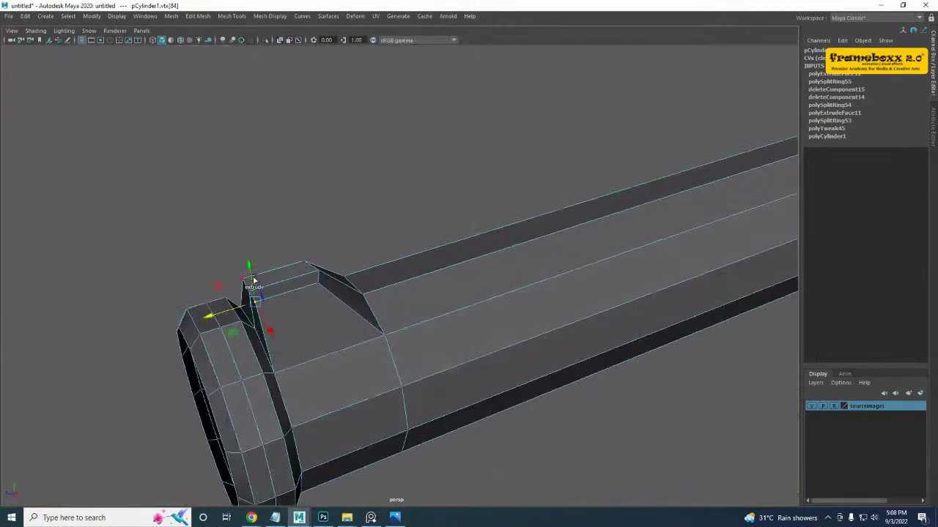
shift+click(250, 279)
key(space)
key(space)
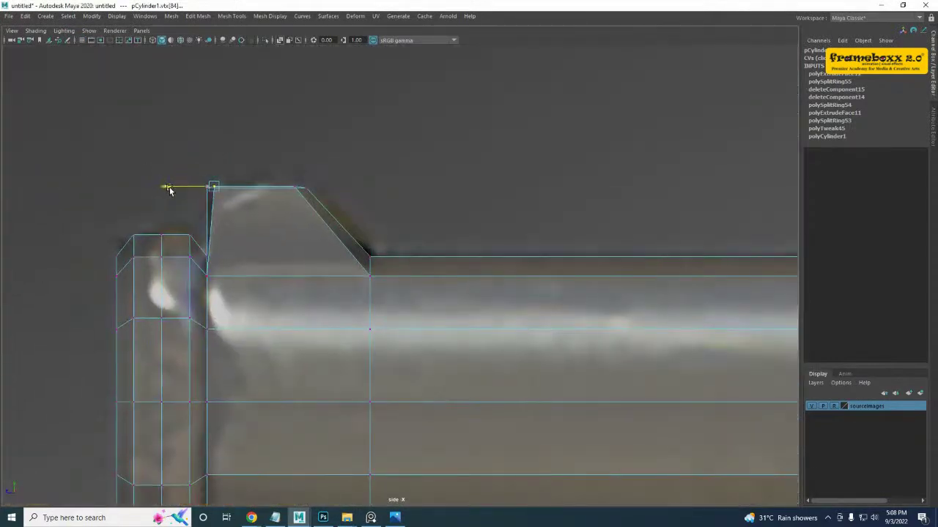
scroll(329, 227, up, 4)
- Raise all the top vertices of the sight block slightly to match the height of the reference sight
alt+middle_drag(288, 208, 346, 215)
drag(359, 191, 359, 192)
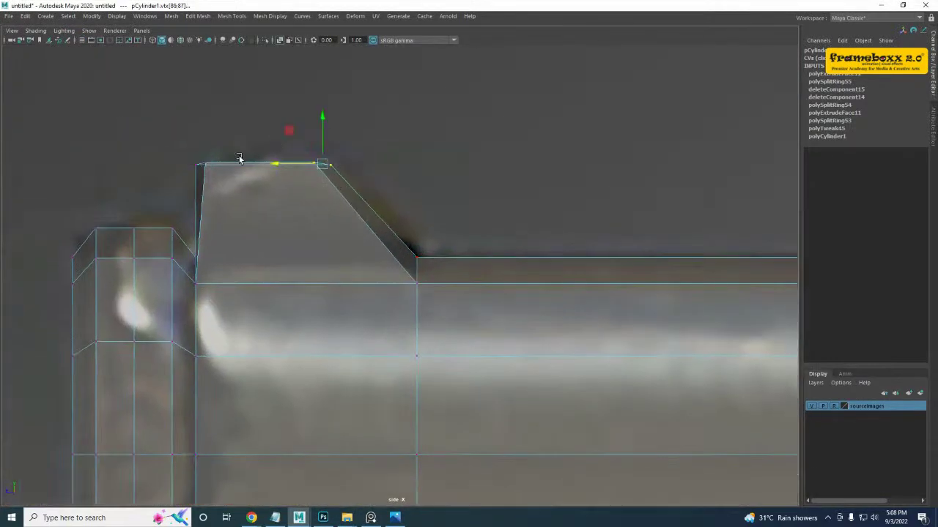
drag(168, 139, 387, 199)
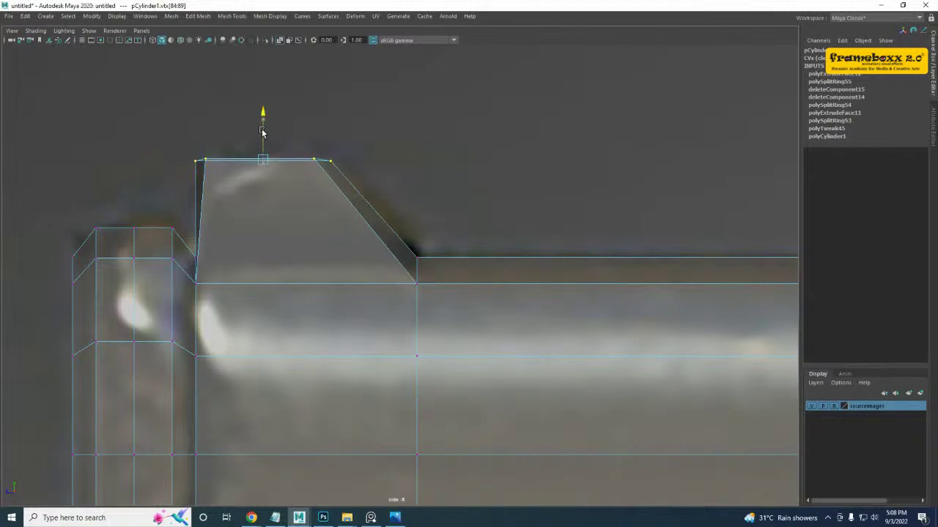
alt+middle_drag(293, 296, 318, 260)
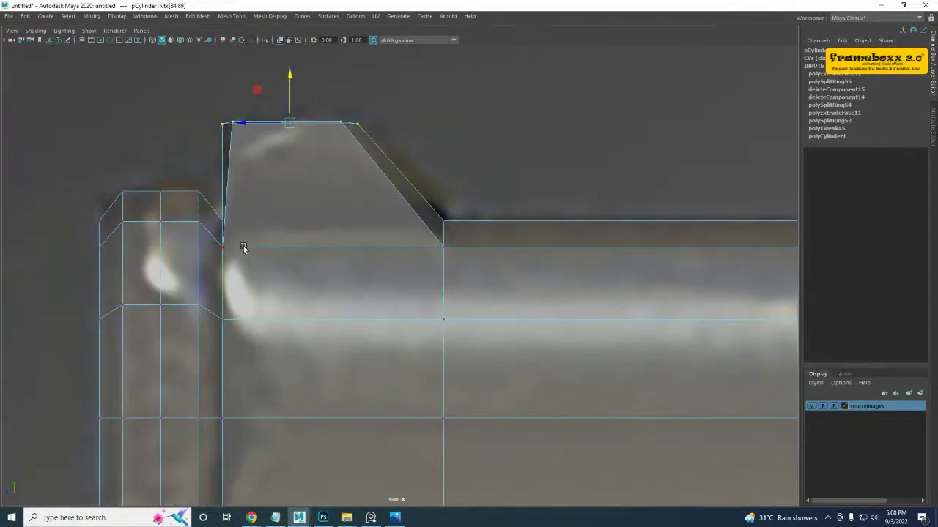
- Insert an edge loop across the middle of the sight block, running around the barrel
alt+middle_drag(244, 249, 283, 273)
key(F10)
click(323, 147)
ctrl+right_drag(369, 127, 414, 171)
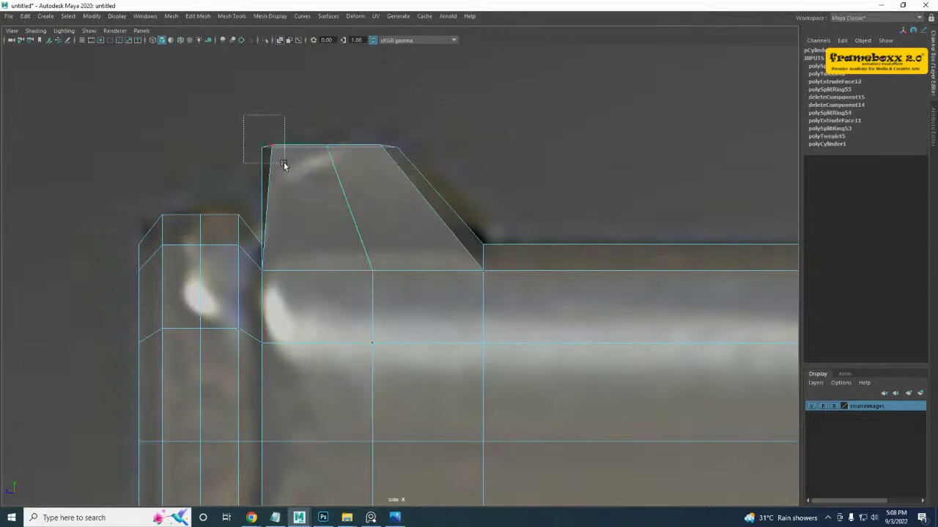
- Lower the sight's front top corner vertices and adjust its top vertices to follow the curved reference profile
drag(284, 163, 285, 164)
drag(267, 146, 277, 177)
drag(312, 114, 329, 151)
drag(433, 186, 329, 310)
key(space)
key(space)
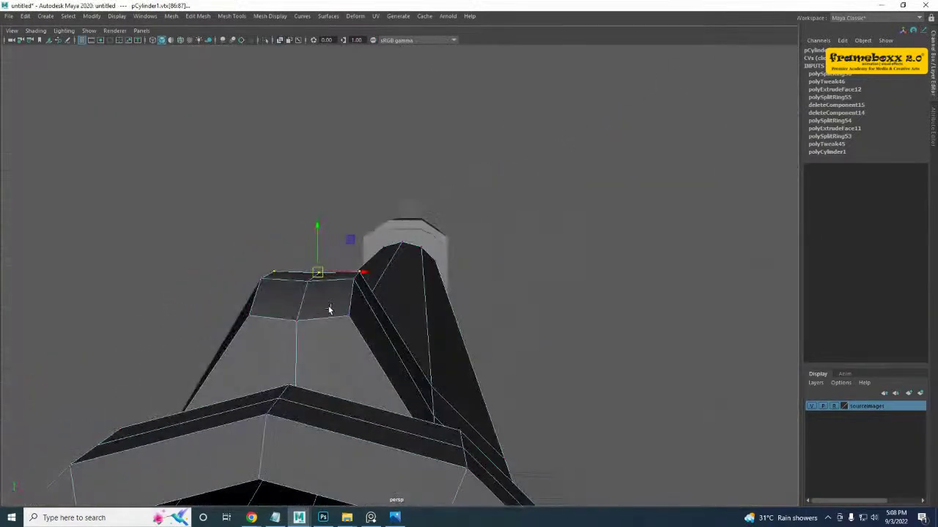
- Lower the edges along both sides of the sight's top so its centre line stays raised
right_drag(320, 249, 329, 205)
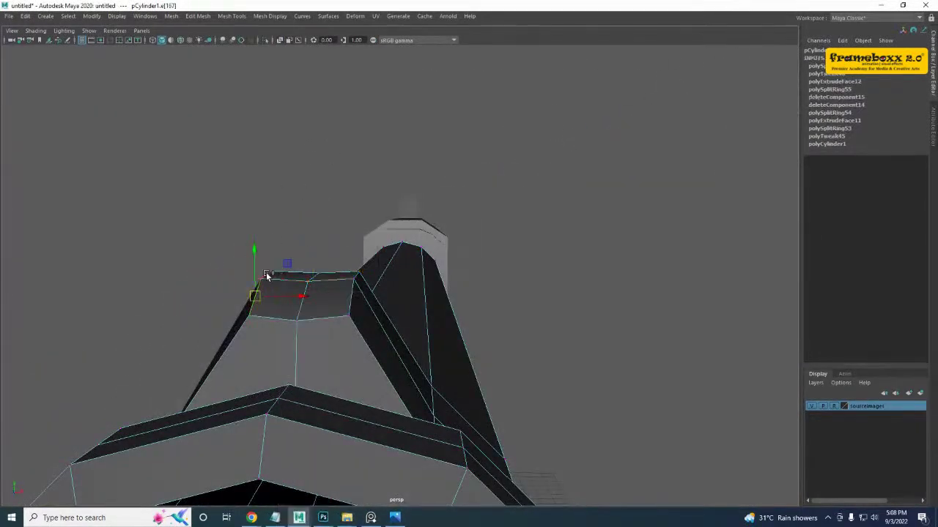
shift+double_click(359, 278)
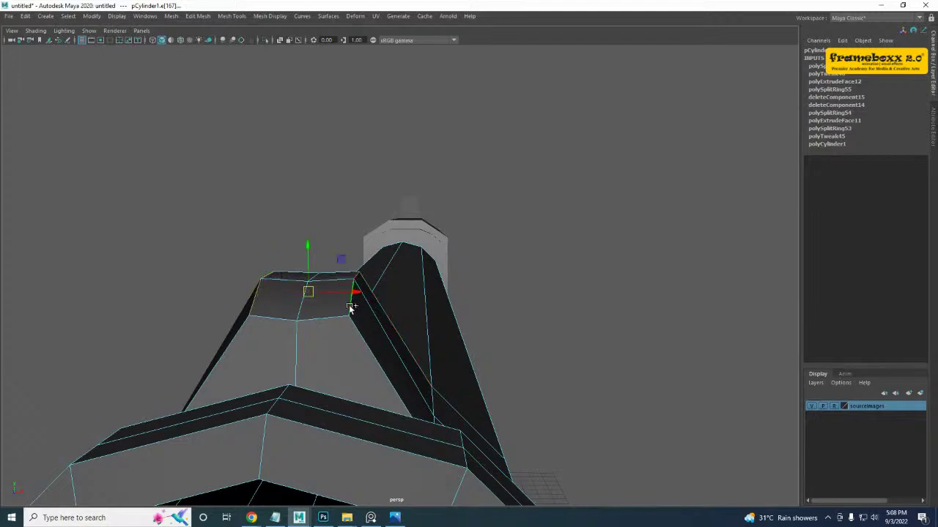
drag(306, 243, 408, 325)
alt+middle_drag(396, 330, 412, 379)
alt+drag(601, 376, 418, 371)
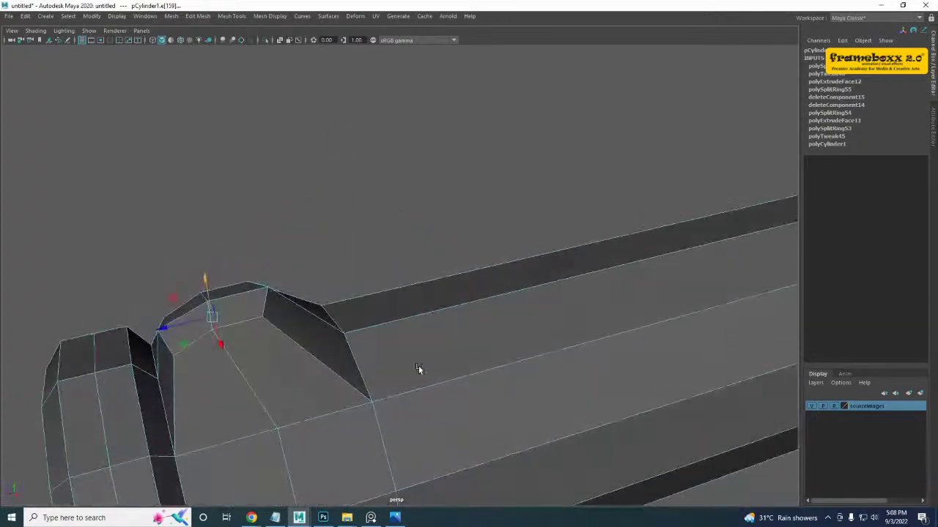
- Insert an edge loop around the sight's sloping sides and scale it narrower across the barrel
alt+middle_drag(232, 370, 266, 299)
alt+drag(266, 299, 232, 291)
click(303, 277)
ctrl+right_drag(384, 210, 367, 242)
alt+drag(368, 242, 463, 256)
alt+middle_drag(462, 257, 407, 264)
key(r)
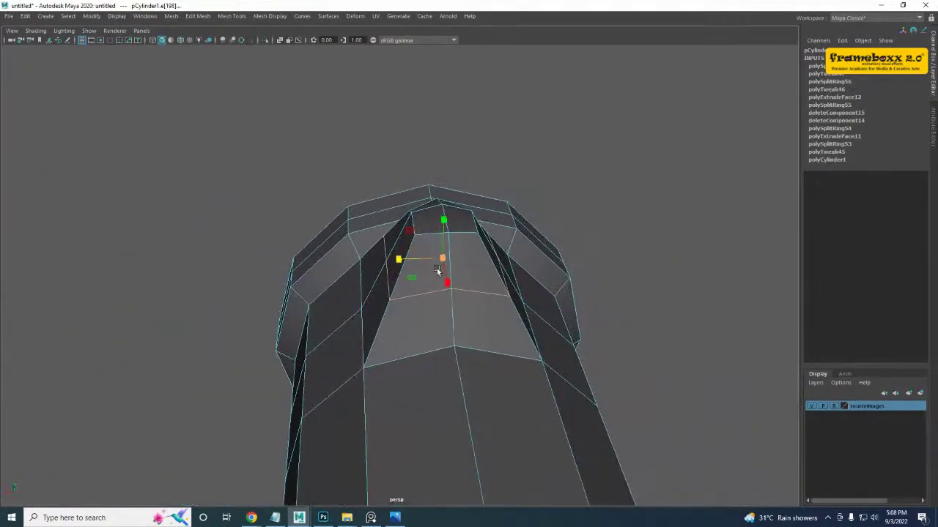
drag(399, 264, 414, 264)
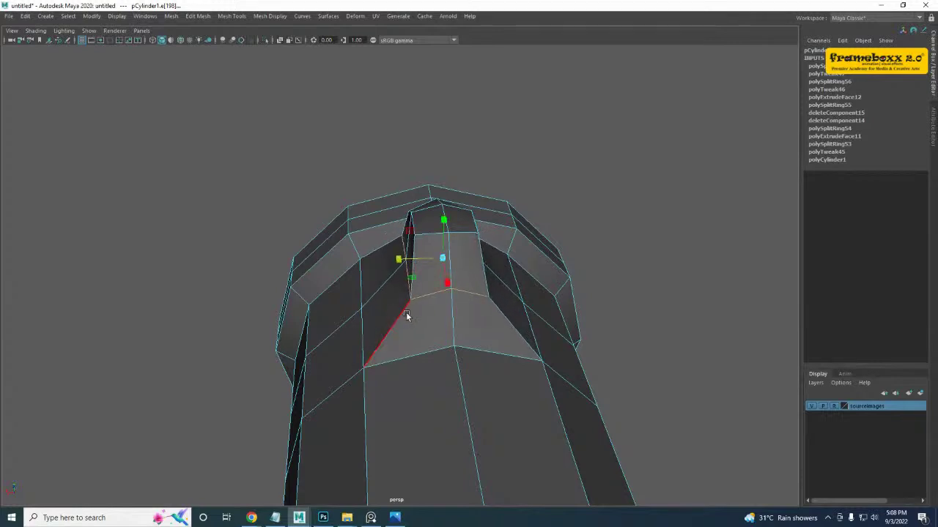
- Insert a second edge loop between the first one and the sight's base and scale it across the barrel
click(399, 317)
ctrl+right_drag(443, 274, 434, 303)
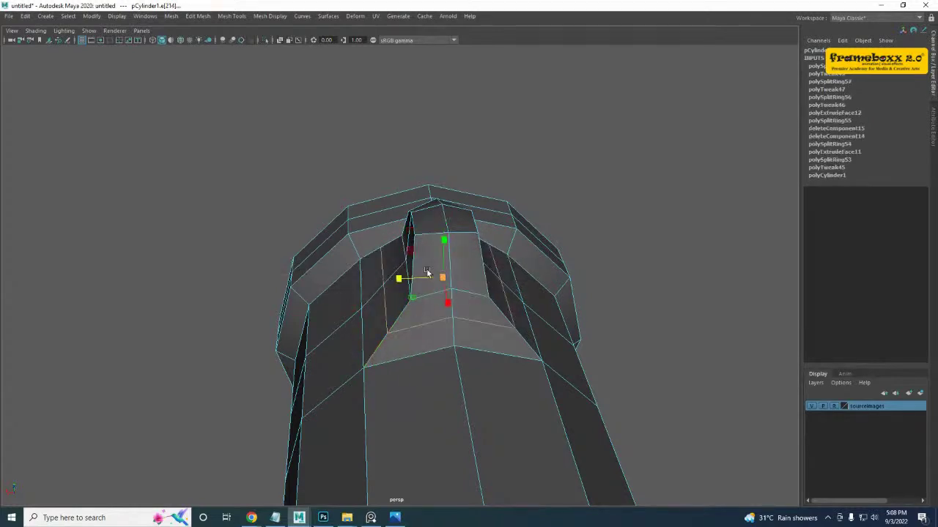
drag(402, 284, 490, 290)
- Return to object mode and view the barrel and front sight in smooth mesh preview
right_drag(313, 301, 430, 184)
scroll(395, 256, down, 4)
alt+drag(384, 274, 364, 210)
key(3)
click(374, 204)
click(393, 178)
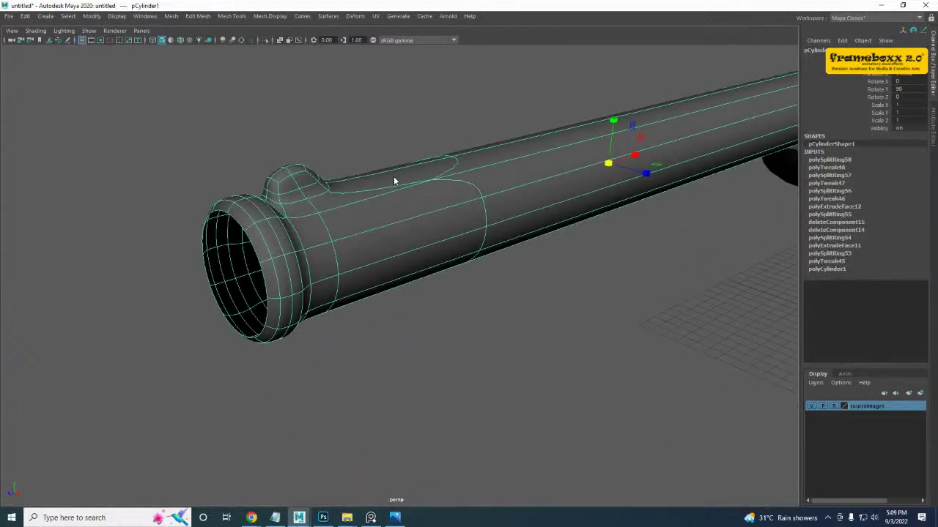
- Open the barrel's material attributes, clear the selection, and close the attribute display
right_drag(393, 178, 476, 438)
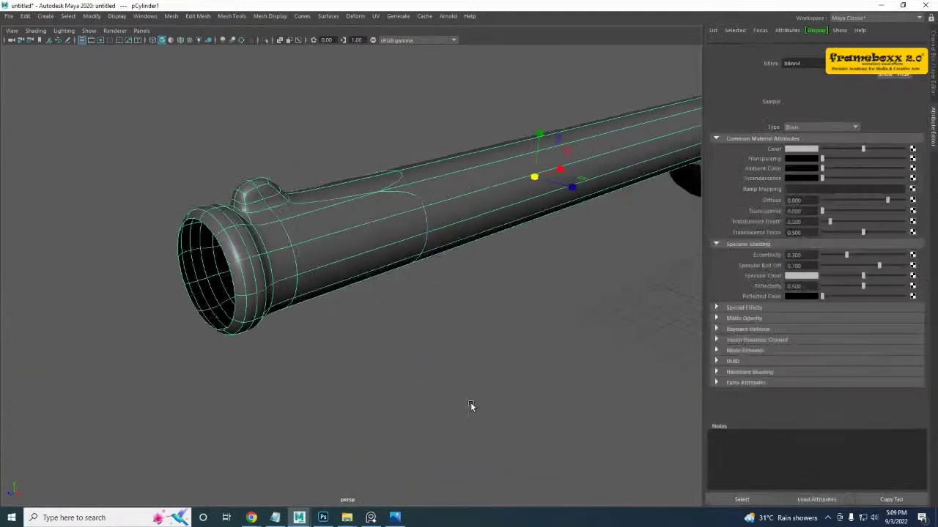
click(378, 311)
alt+middle_drag(419, 262, 422, 313)
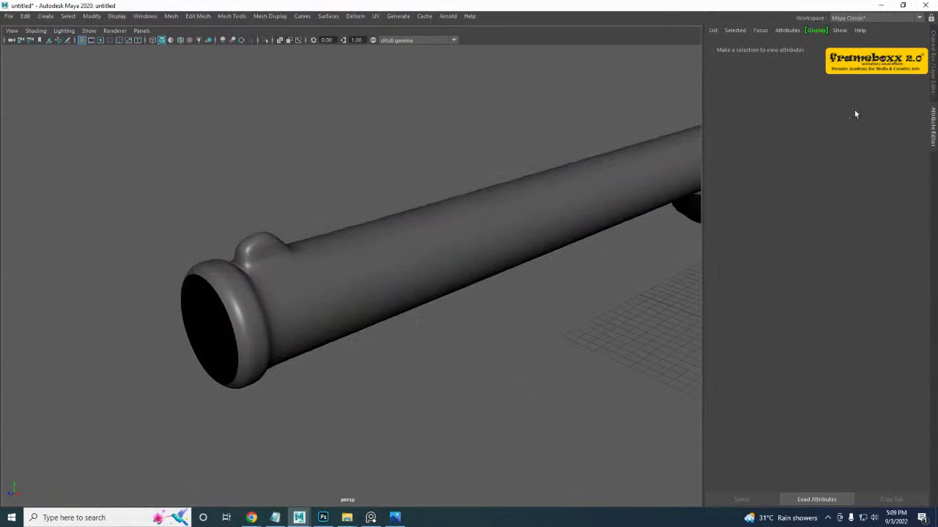
click(927, 124)
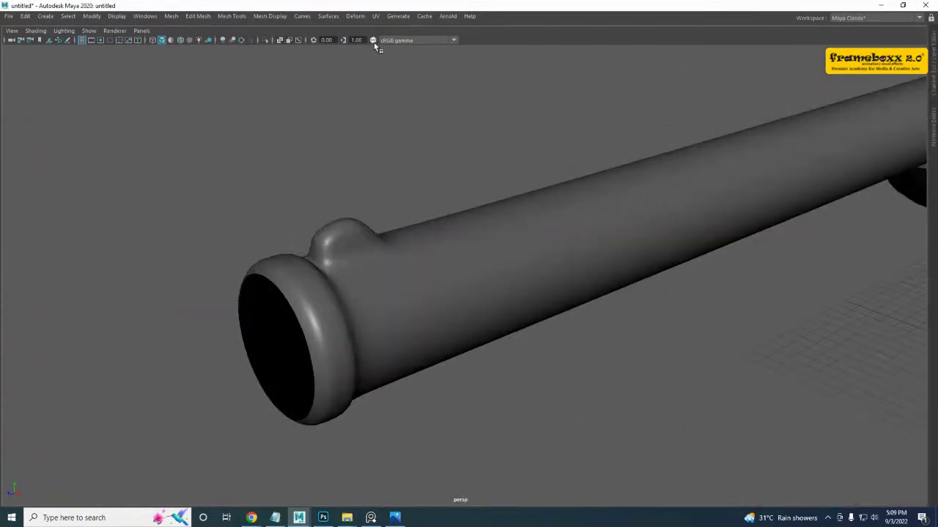
- Compare the smoothed muzzle and front sight with the view transform on and off from several angles
click(374, 42)
alt+drag(498, 276, 481, 224)
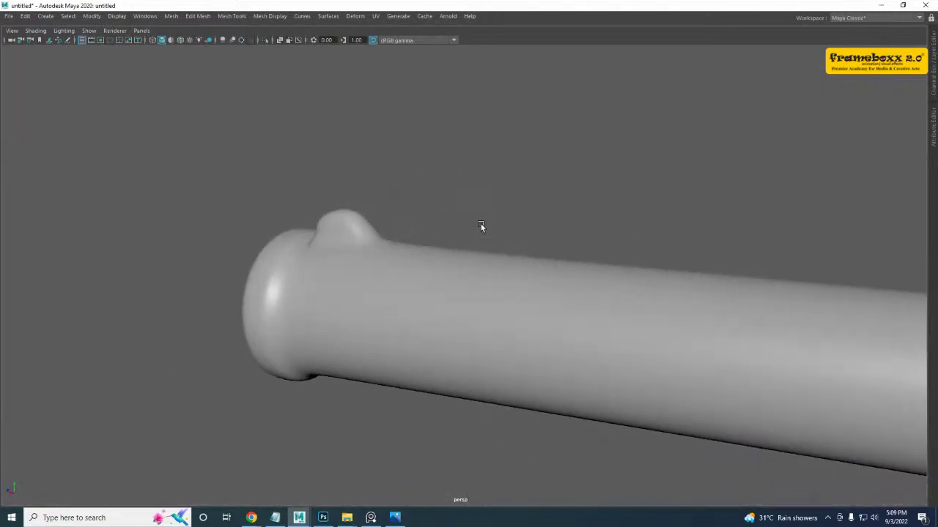
click(374, 41)
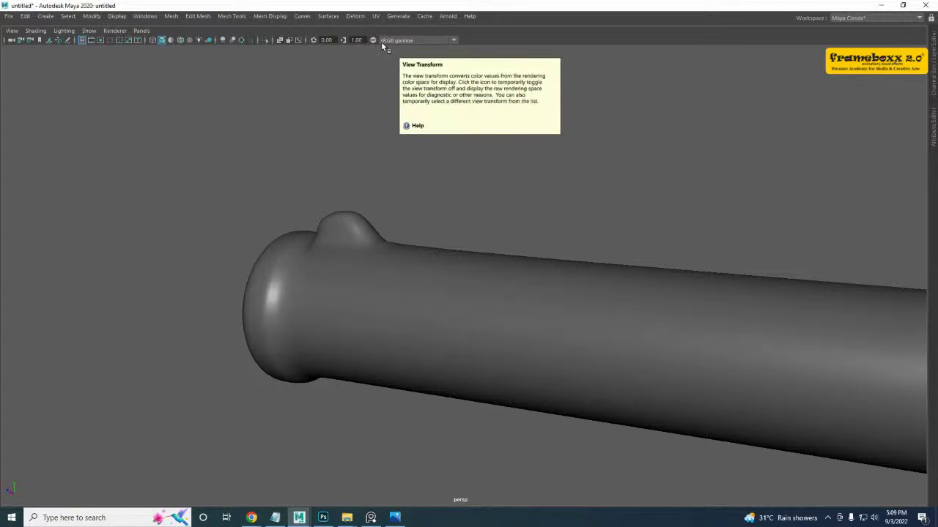
alt+drag(276, 316, 417, 330)
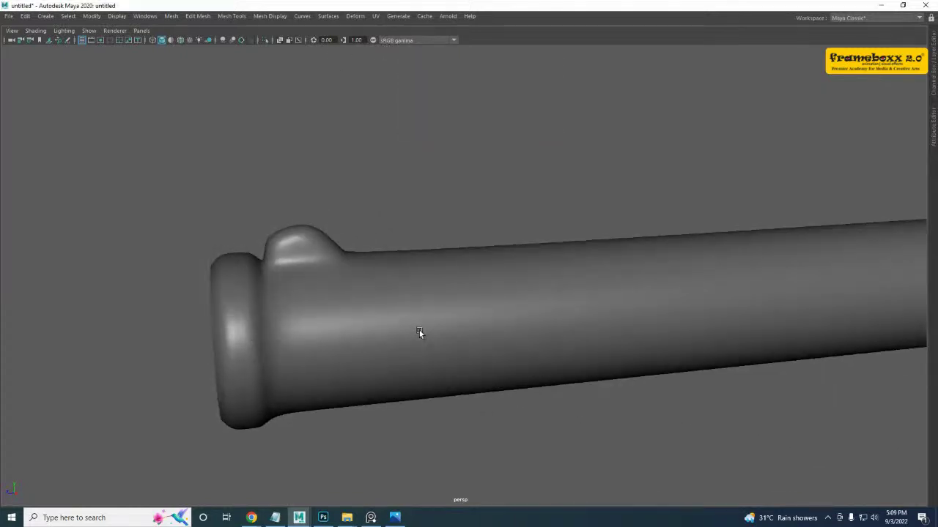
alt+drag(421, 327, 271, 349)
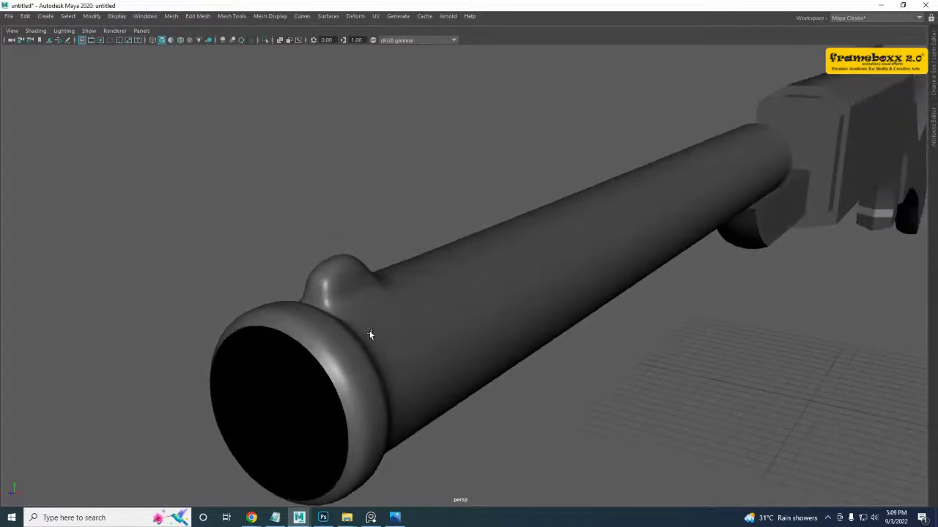
- Turn off the barrel's smooth preview and move the sight's rear top corner vertices backward and slightly down
click(369, 327)
key(1)
key(space)
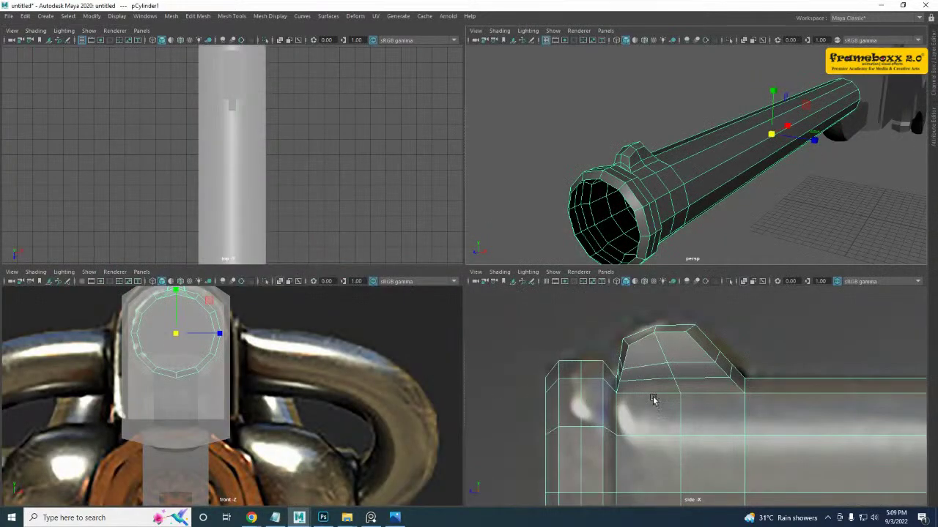
key(space)
alt+middle_drag(346, 264, 366, 303)
alt+click(366, 303)
right_drag(433, 179, 370, 173)
drag(474, 181, 492, 187)
drag(424, 200, 385, 181)
drag(405, 184, 485, 202)
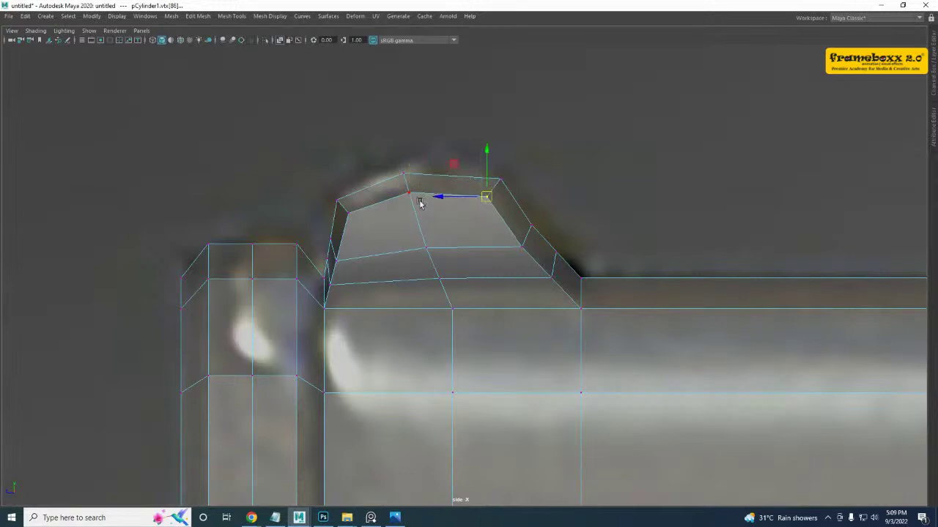
- Lower the sight's middle top vertices and move the rear slope vertices backward to follow the reference outline
mouse_move(420, 203)
mouse_down()
mouse_move(404, 184)
mouse_move(411, 169)
mouse_move(423, 185)
mouse_up()
drag(402, 146, 402, 153)
alt+middle_drag(498, 236, 430, 207)
drag(466, 223, 473, 217)
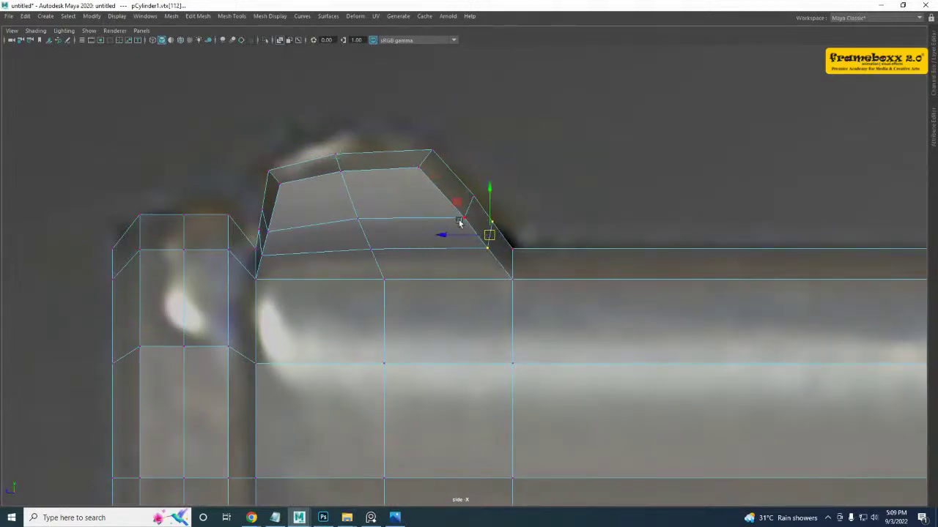
alt+middle_drag(370, 219, 381, 250)
drag(379, 260, 380, 258)
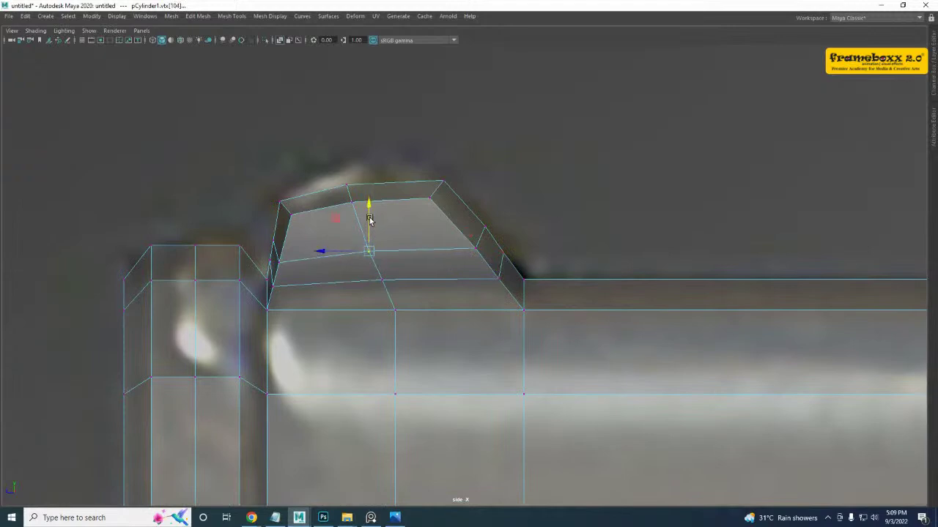
- Move the vertices on the sight's muzzle-side face backward, adjusting the top corner and lower side vertices to even out its slope
drag(289, 269, 290, 268)
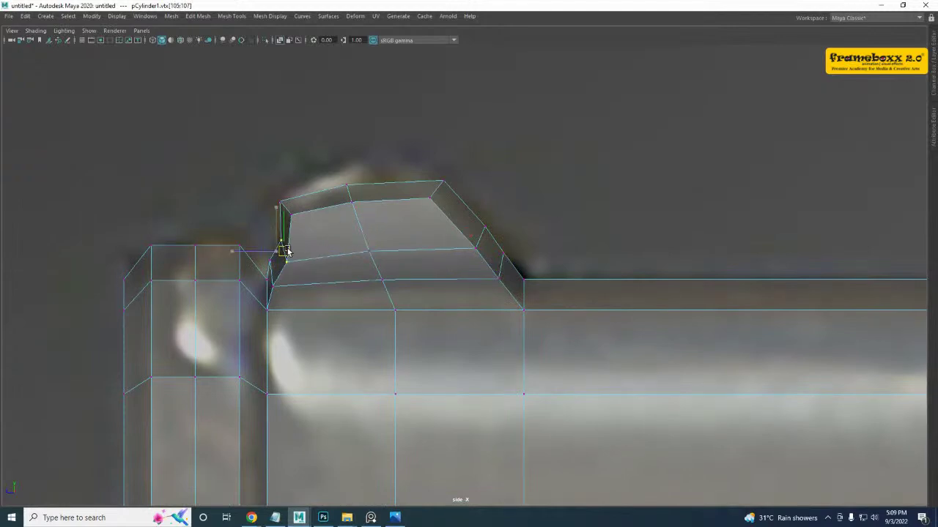
drag(302, 229, 288, 212)
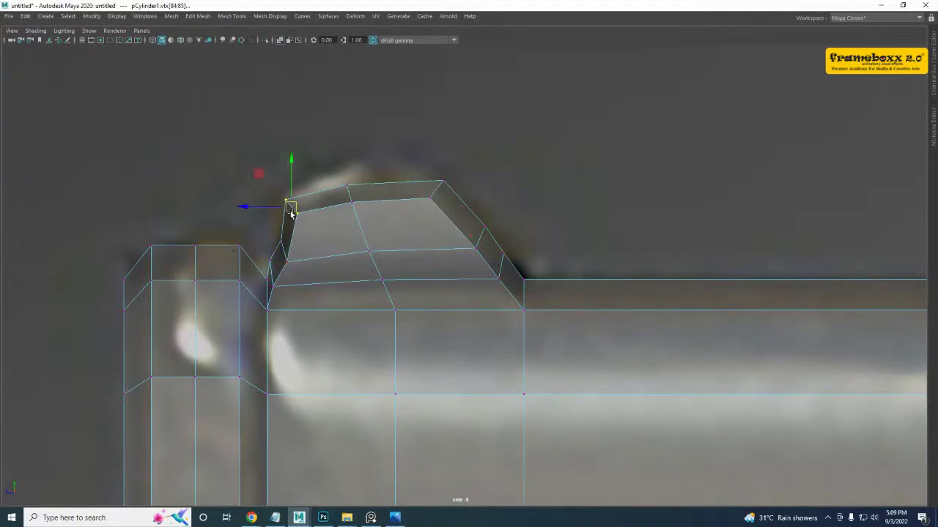
click(289, 266)
alt+middle_drag(276, 285, 400, 253)
scroll(410, 239, up, 4)
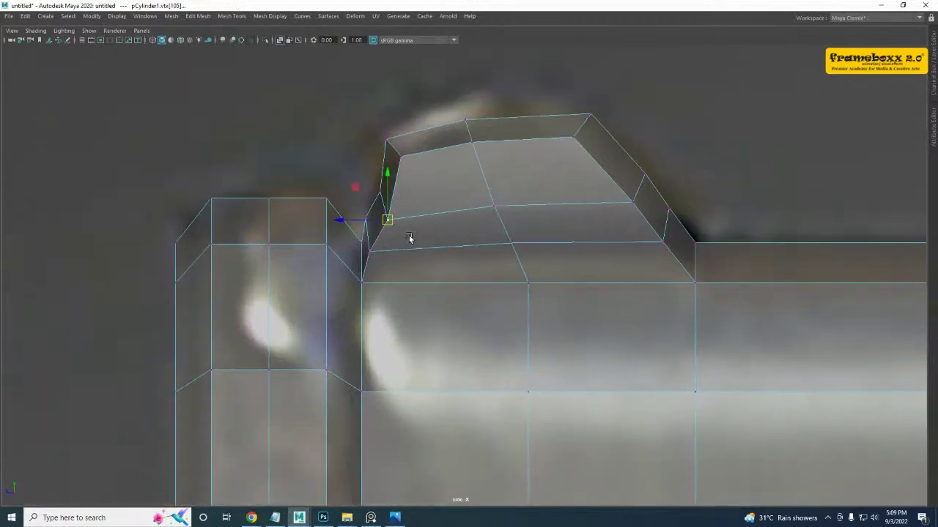
alt+middle_drag(362, 299, 416, 291)
click(386, 233)
drag(387, 233, 399, 226)
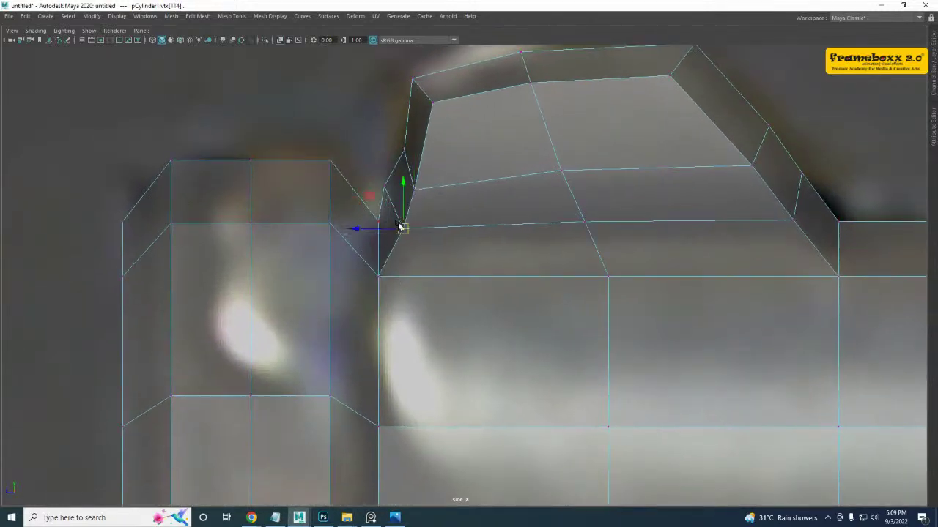
- Lower the vertices along the sight's muzzle-side edge so the profile runs evenly down to the muzzle groove
drag(388, 194, 388, 202)
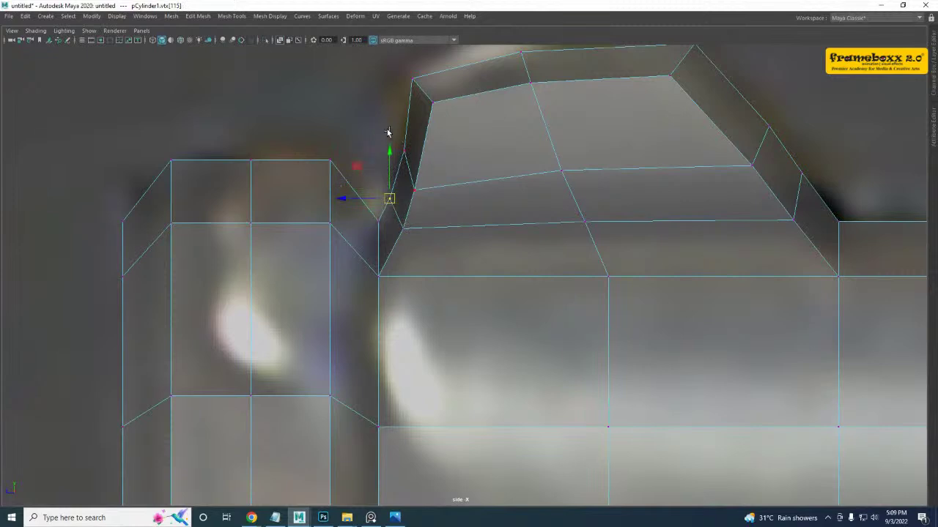
click(405, 152)
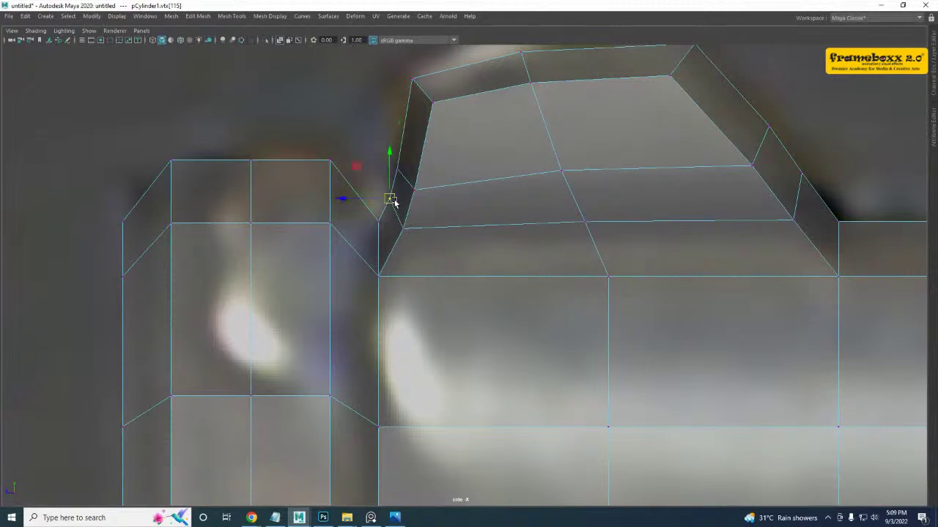
drag(400, 222, 398, 219)
drag(403, 226, 406, 231)
alt+middle_drag(424, 191, 375, 279)
drag(345, 130, 387, 200)
drag(374, 182, 376, 184)
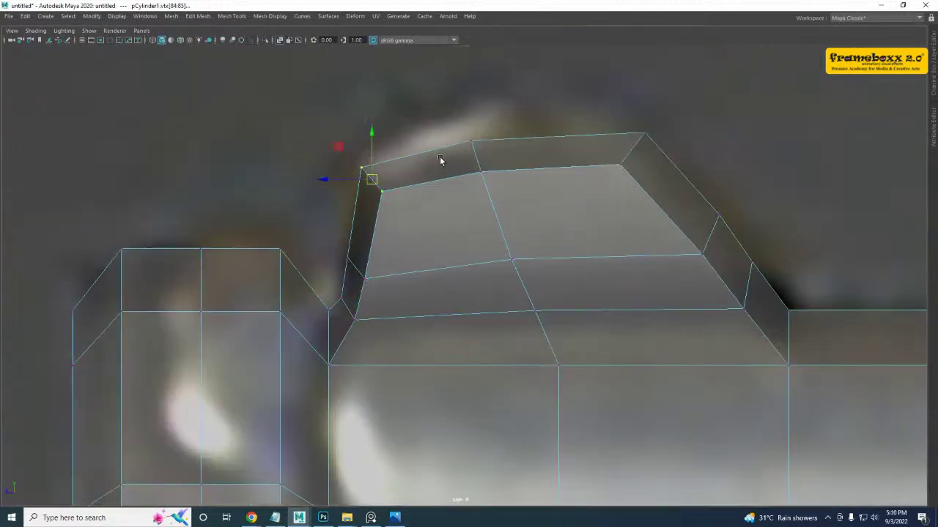
- Lower the middle vertices of the sight's top outer and inner edges and raise its inner rear top corner
drag(495, 150, 495, 150)
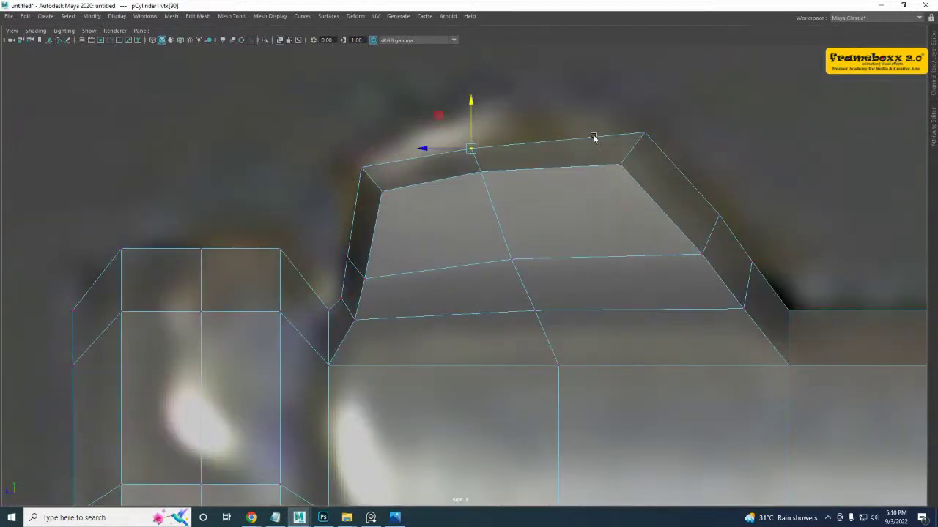
drag(601, 157, 625, 181)
alt+middle_drag(629, 190, 416, 266)
alt+right_drag(348, 249, 363, 257)
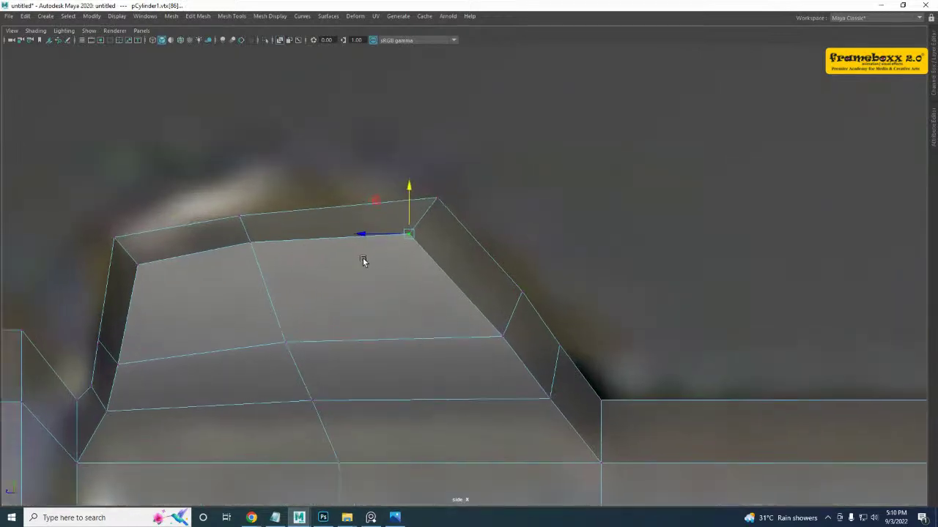
alt+middle_drag(364, 257, 419, 250)
drag(465, 204, 468, 196)
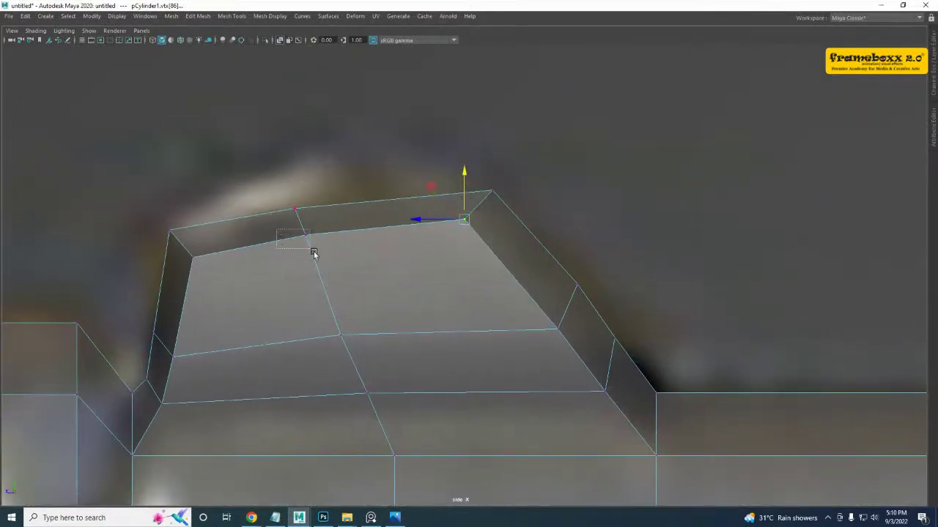
drag(314, 252, 315, 253)
drag(305, 193, 306, 200)
- Lower the centre vertex of the upper horizontal edge row on the sight's side face
alt+middle_drag(438, 250, 278, 169)
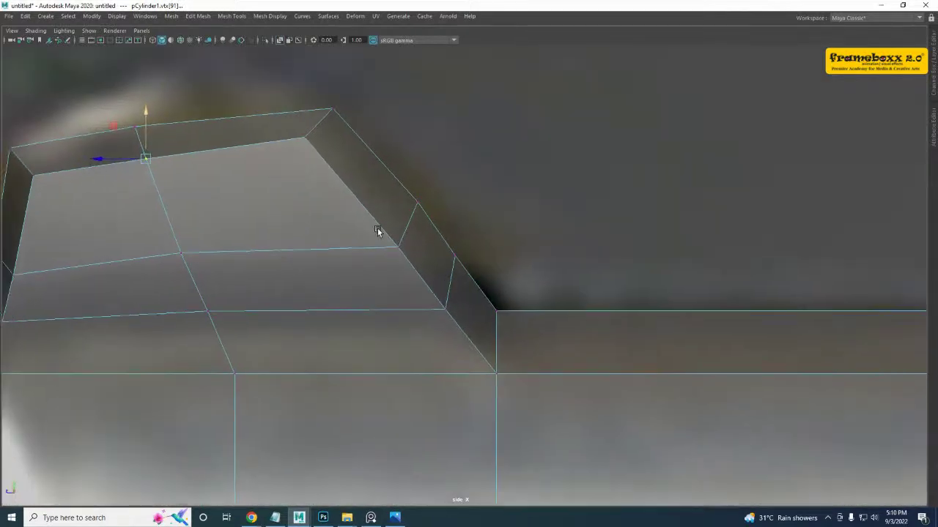
alt+middle_drag(341, 257, 365, 229)
drag(236, 240, 236, 241)
drag(203, 181, 205, 189)
alt+middle_drag(269, 273, 456, 273)
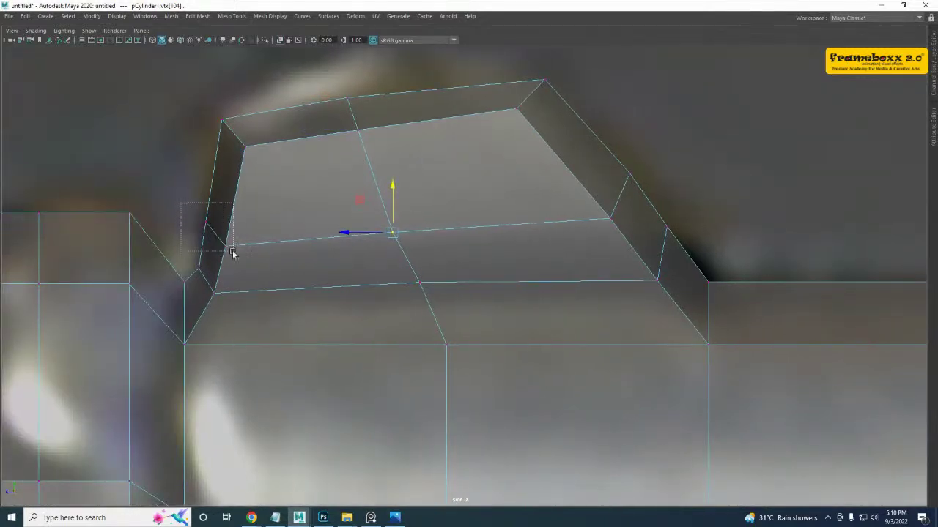
drag(231, 250, 216, 235)
- Return the barrel to object mode and inspect the reshaped sight in the perspective view
scroll(344, 207, down, 8)
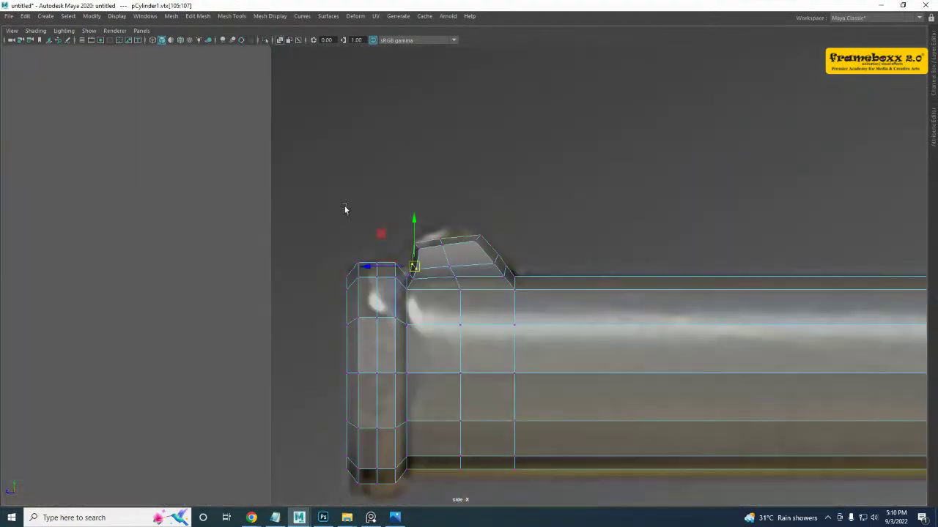
key(space)
key(space)
alt+drag(454, 208, 373, 282)
right_drag(419, 257, 508, 178)
scroll(629, 268, down, 5)
alt+drag(440, 220, 368, 203)
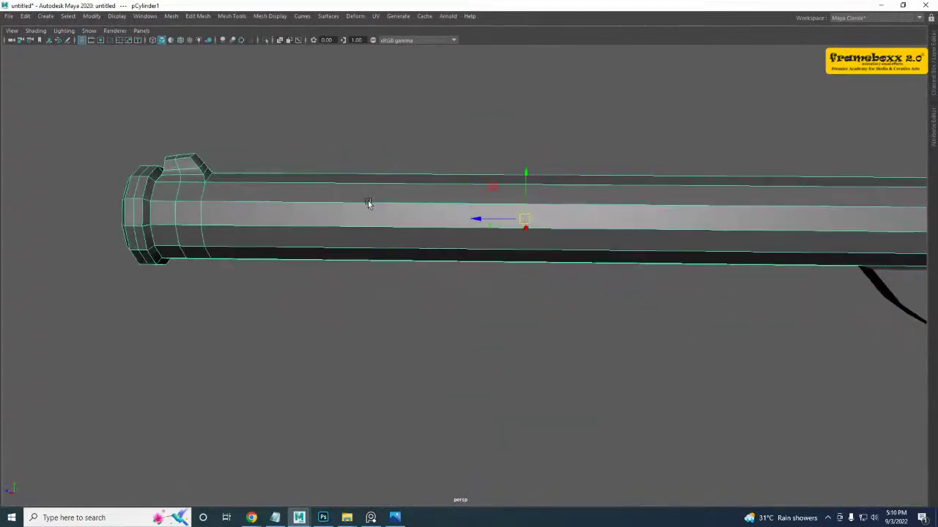
- Insert an edge loop near the barrel's rear end, at the front edge of the reference's raised ring
key(space)
key(space)
alt+middle_drag(681, 321, 1, 176)
scroll(422, 187, down, 3)
alt+middle_drag(423, 187, 110, 189)
scroll(654, 211, down, 1)
alt+middle_drag(637, 211, 359, 205)
shift+right_drag(439, 206, 372, 219)
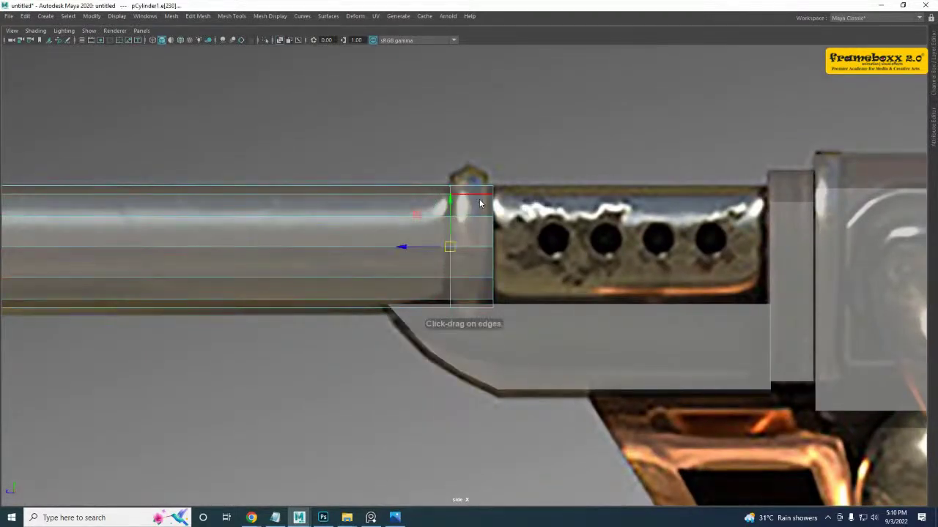
- Extrude the band of faces at the barrel's rear end outward into a raised, narrowed collar matching the reference ring
right_drag(478, 204, 476, 238)
click(473, 204)
shift+double_click(479, 193)
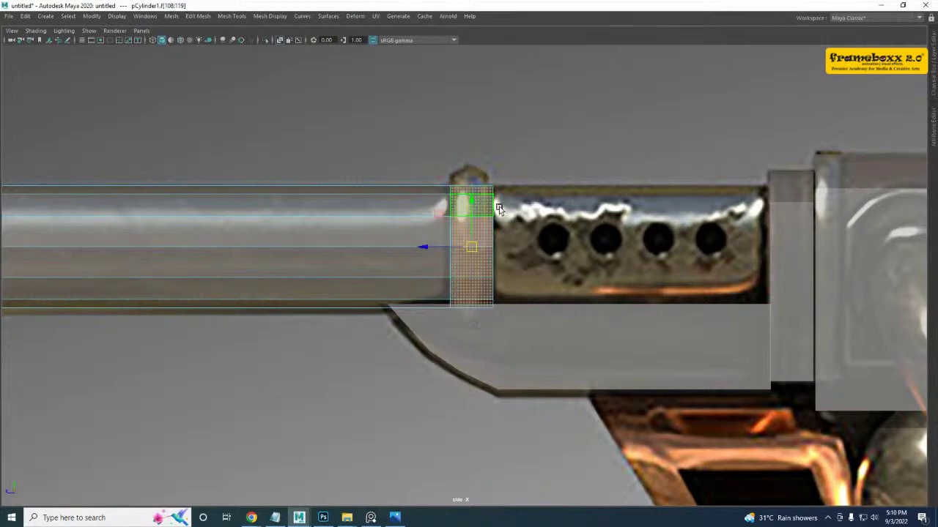
alt+middle_drag(449, 208, 357, 188)
scroll(349, 188, up, 3)
shift+right_drag(379, 119, 381, 139)
click(411, 93)
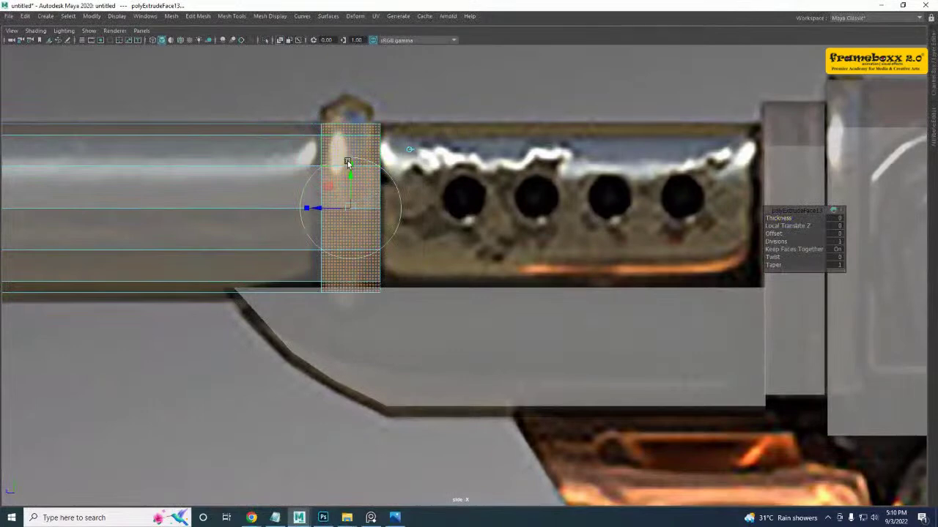
mouse_move(350, 208)
mouse_down()
mouse_move(359, 220)
mouse_move(321, 211)
mouse_move(346, 208)
mouse_up()
alt+middle_drag(350, 187, 364, 216)
scroll(349, 182, up, 1)
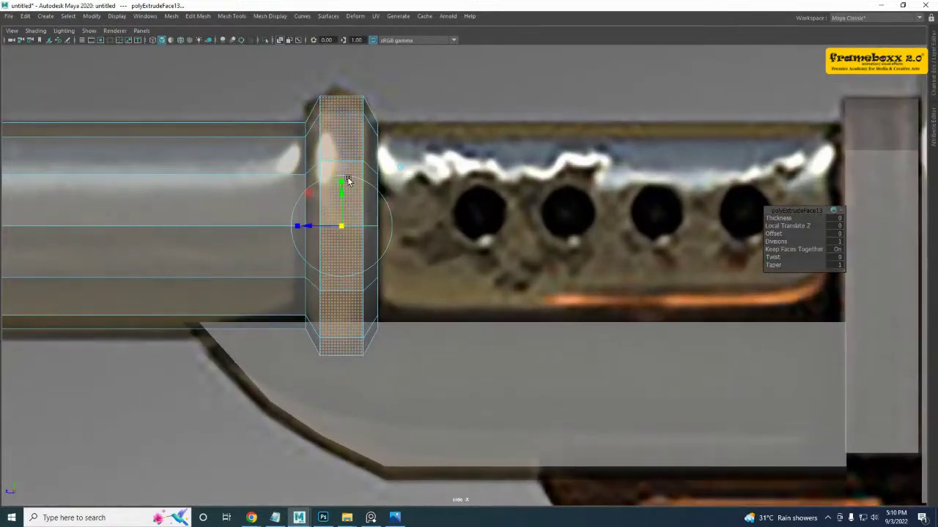
- Add a centre edge loop around the collar and scale it slightly outward to round the profile
right_drag(347, 176, 351, 141)
click(360, 106)
ctrl+right_drag(377, 82, 367, 118)
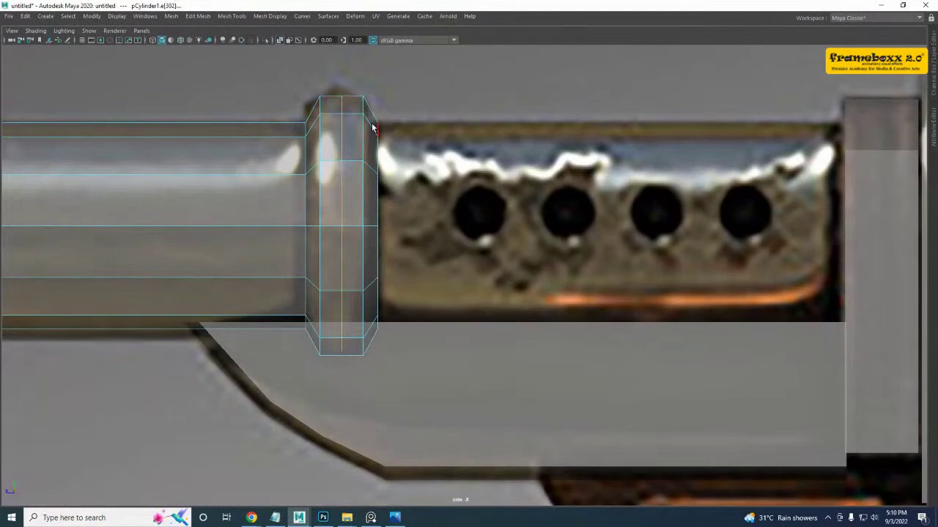
key(r)
drag(342, 224, 346, 235)
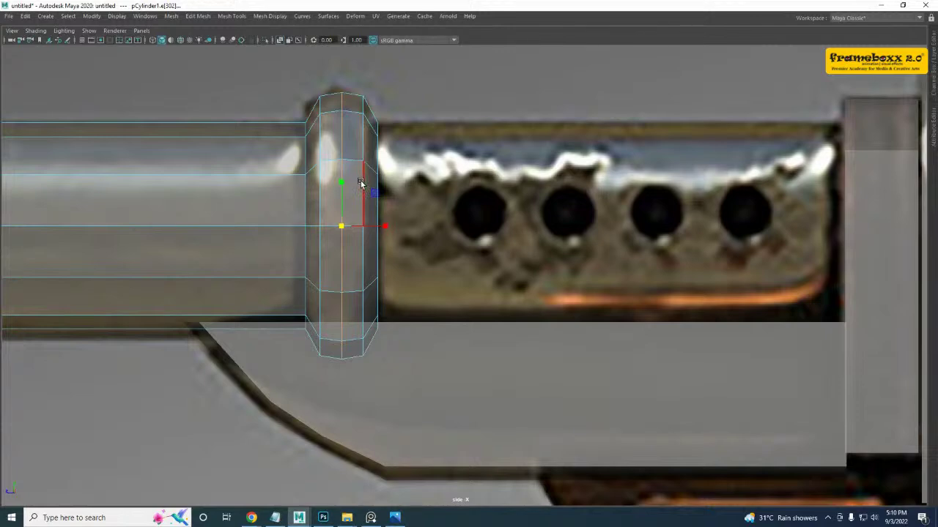
- Compare the barrel, rear collar and vent-hole section with the reference image in the side view
scroll(583, 182, down, 3)
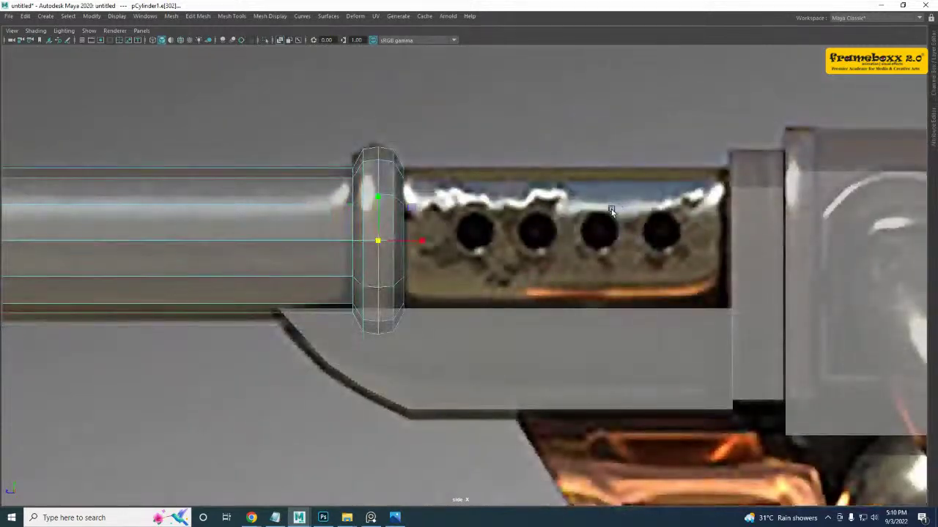
alt+middle_drag(611, 209, 453, 210)
alt+middle_drag(153, 207, 350, 192)
alt+middle_drag(173, 203, 488, 221)
scroll(285, 181, down, 3)
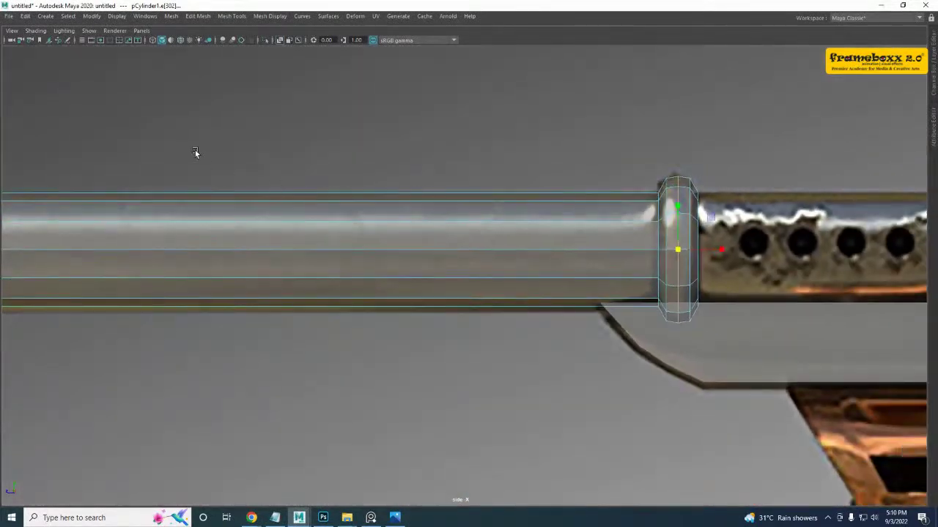
alt+middle_drag(594, 281, 350, 283)
scroll(366, 275, up, 1)
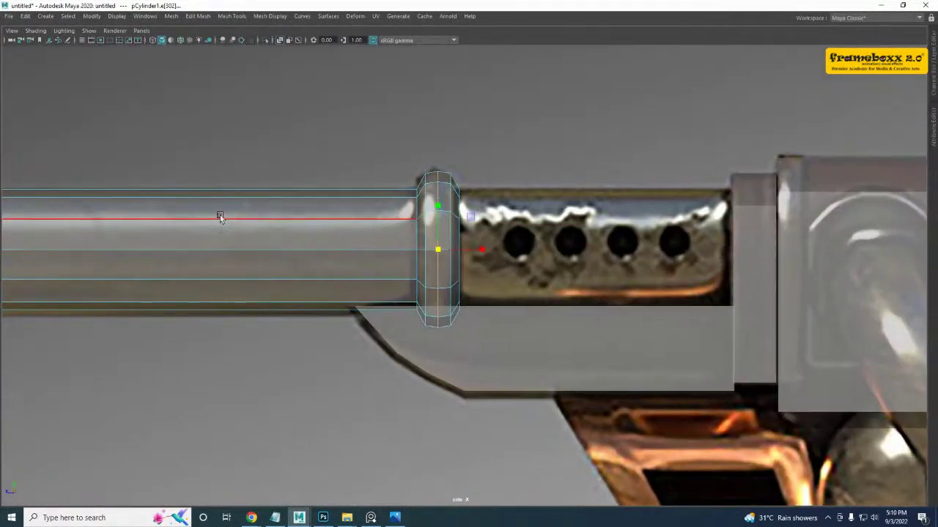
scroll(462, 234, up, 4)
- Extrude the barrel's rear border edges backward to midway between the first and second vent holes
double_click(456, 224)
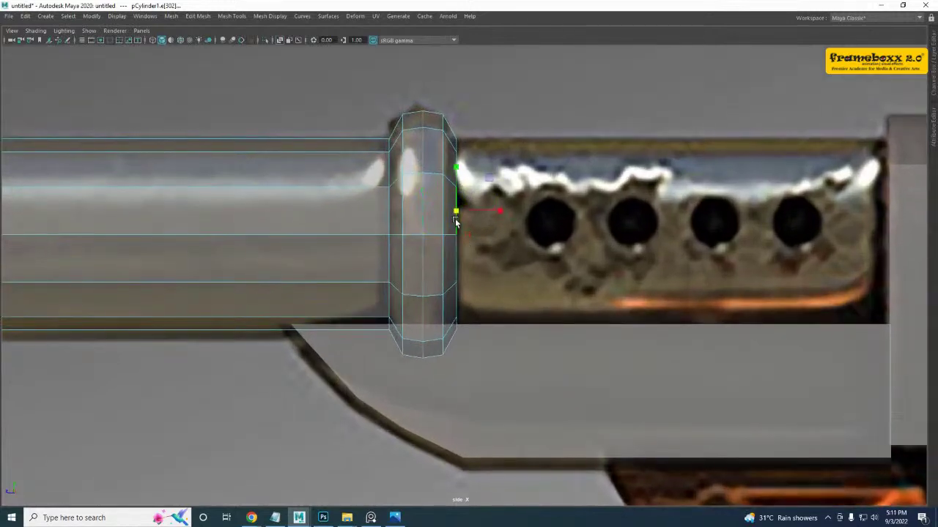
shift+right_drag(484, 207, 477, 229)
key(w)
drag(410, 235, 473, 246)
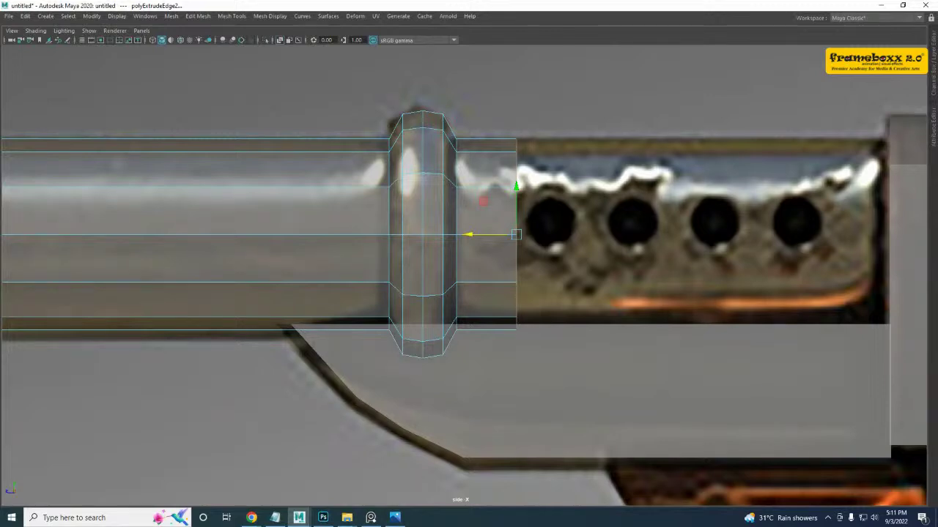
drag(477, 236, 536, 234)
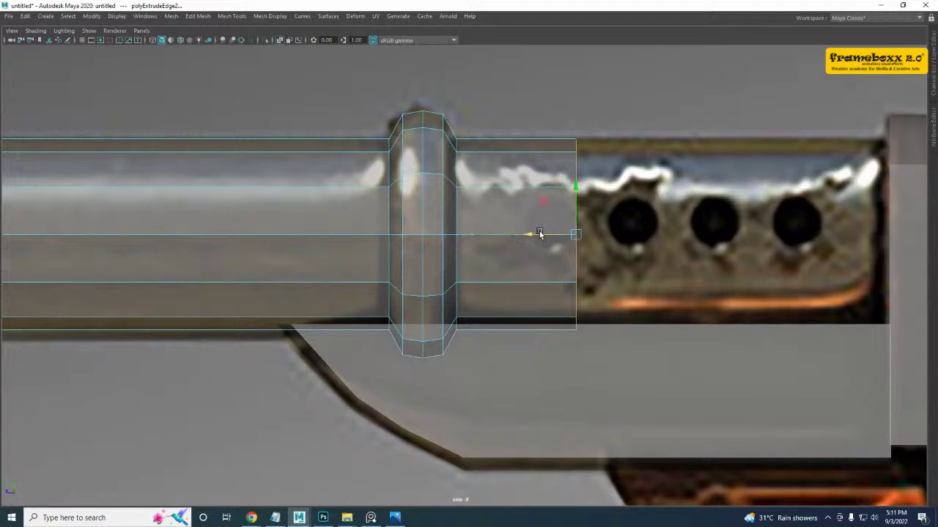
scroll(489, 215, up, 2)
alt+middle_drag(546, 203, 472, 208)
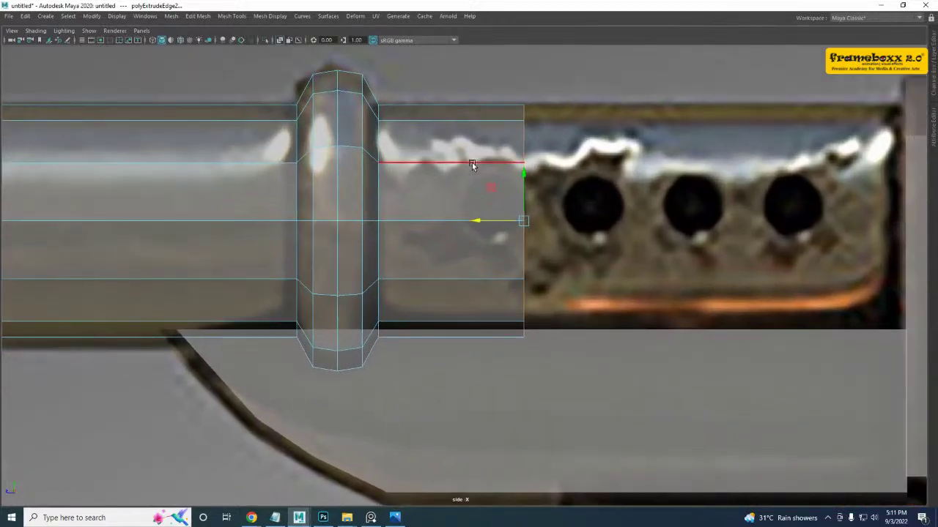
- Insert edge loops on the new barrel section, one just ahead of the first vent hole and one through its centre
right_drag(472, 164, 552, 114)
alt+middle_drag(497, 167, 485, 161)
shift+right_drag(486, 144, 433, 161)
drag(447, 163, 446, 163)
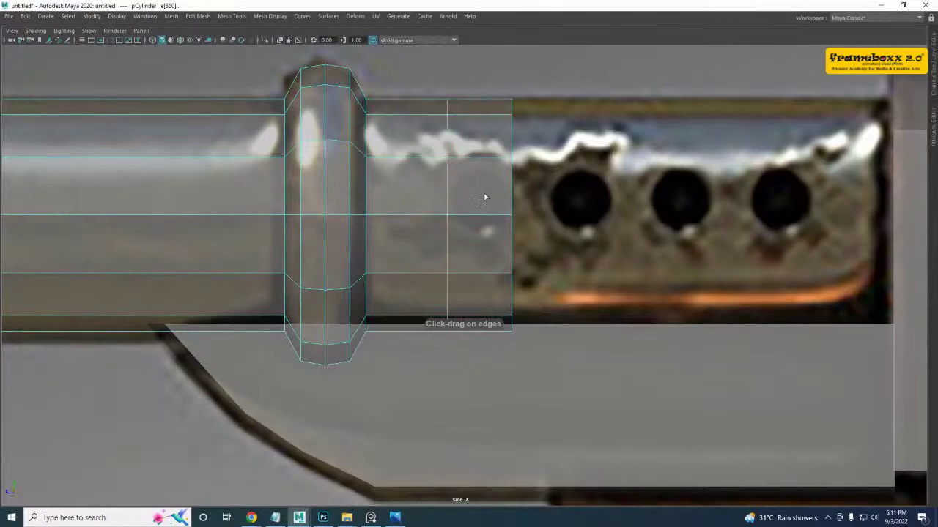
key(w)
click(482, 215)
ctrl+right_drag(507, 149, 496, 188)
scroll(504, 204, up, 2)
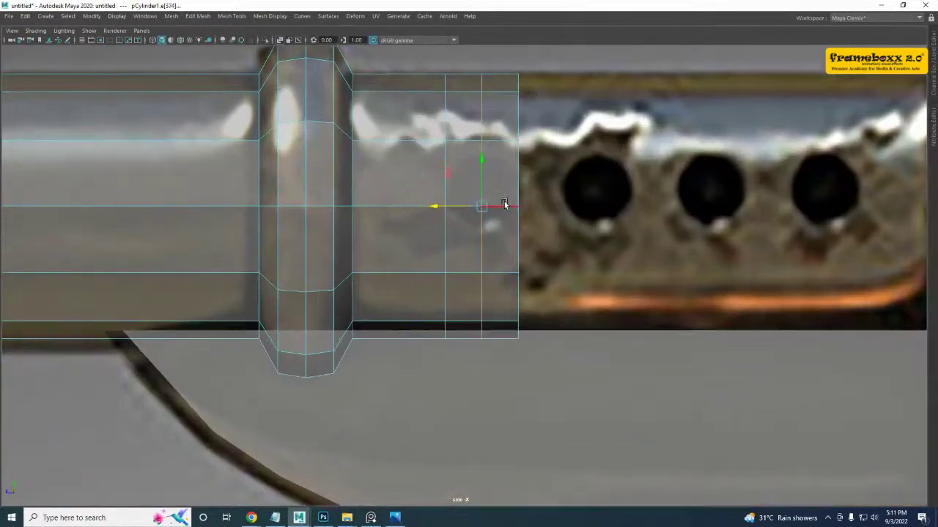
alt+middle_drag(494, 181, 494, 207)
scroll(492, 176, up, 2)
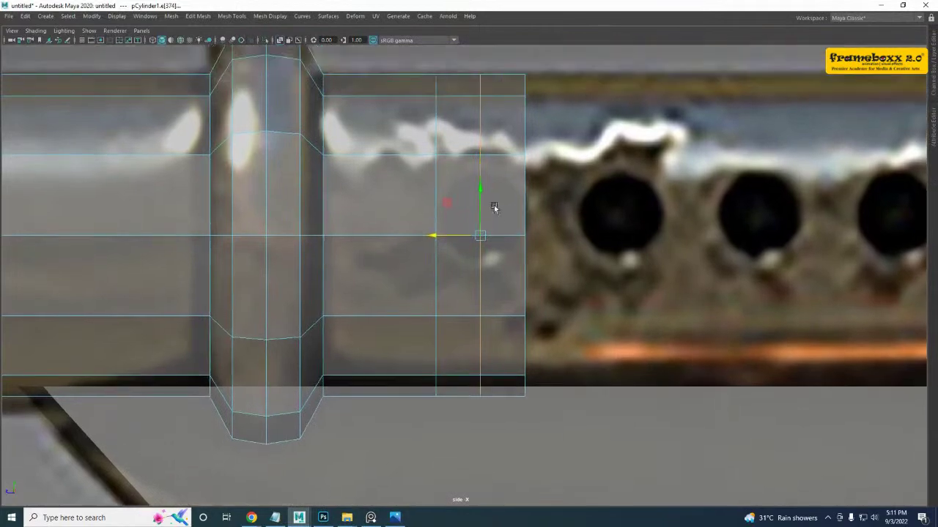
- Cut a closed four-sided diamond around the first vent hole with the Multi-Cut tool
right_drag(473, 168, 517, 154)
scroll(452, 243, up, 1)
alt+middle_drag(495, 167, 489, 199)
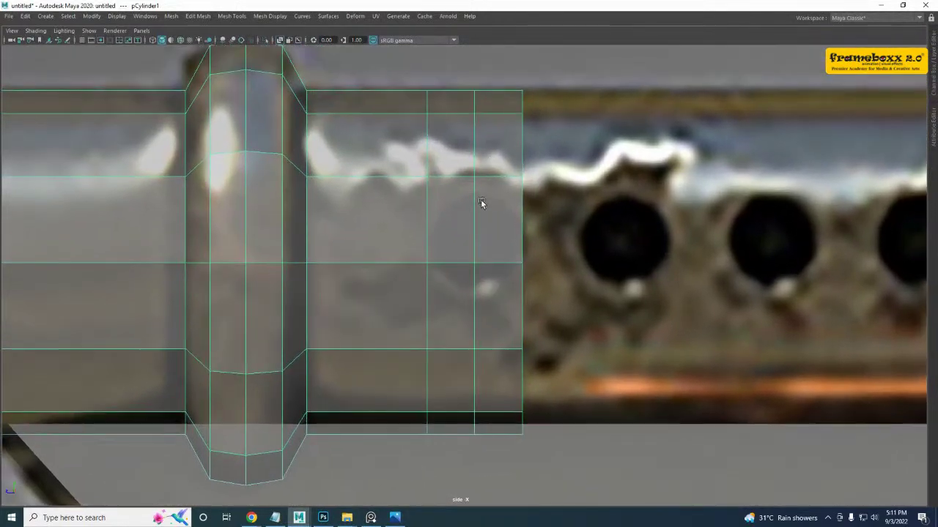
alt+middle_drag(411, 262, 411, 258)
shift+right_drag(444, 193, 381, 192)
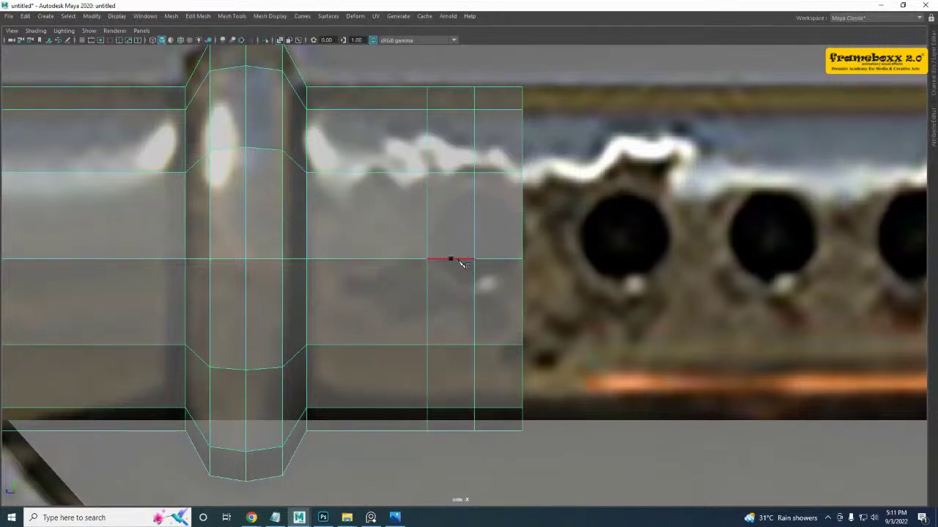
drag(457, 261, 438, 265)
shift+click(477, 287)
shift+drag(477, 289, 476, 296)
shift+drag(498, 264, 514, 263)
shift+drag(476, 205, 477, 200)
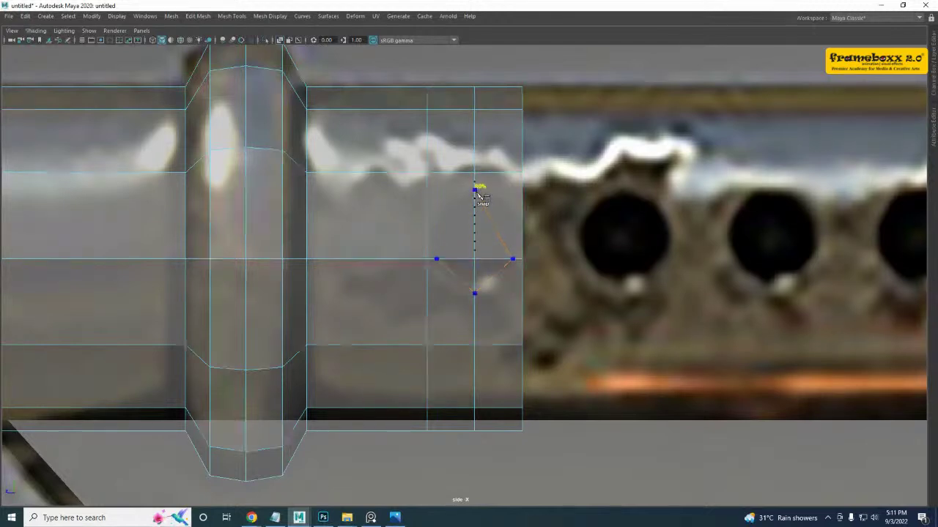
click(473, 190)
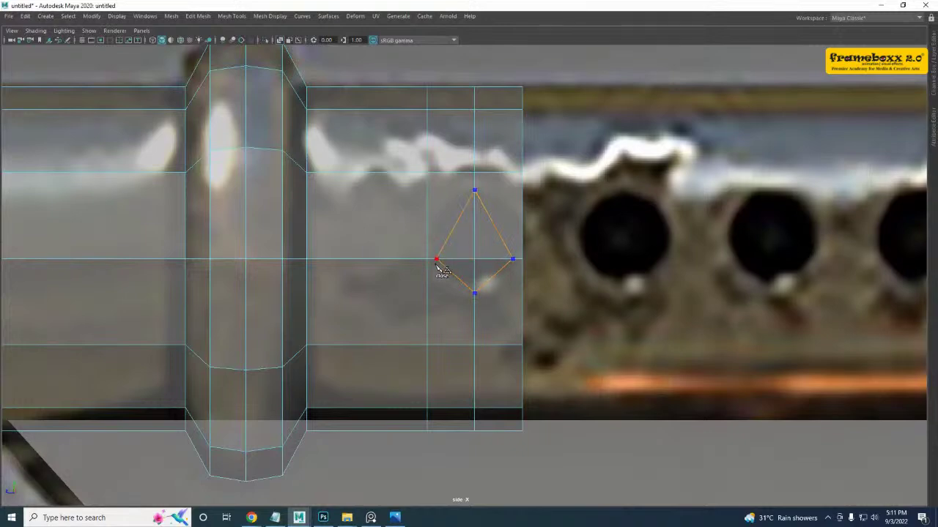
click(436, 265)
right_click(436, 265)
scroll(473, 271, up, 2)
alt+middle_drag(462, 238, 392, 254)
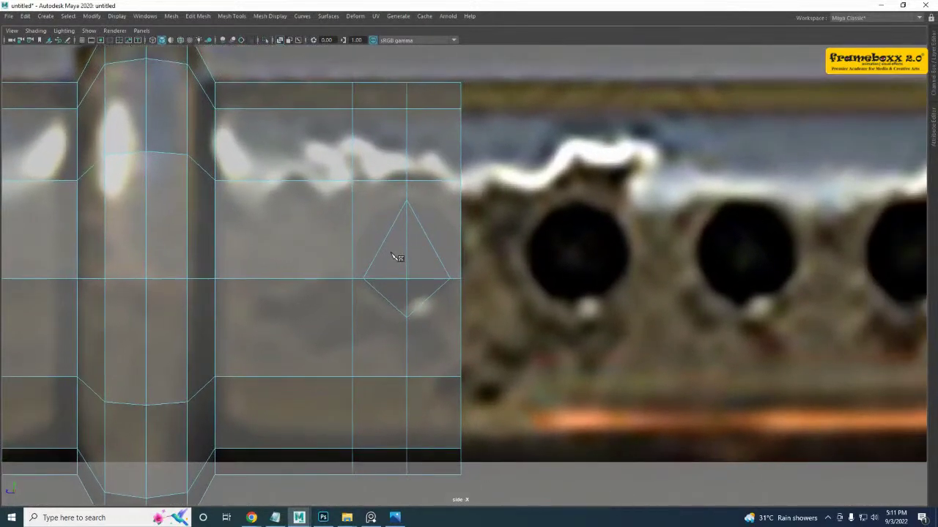
- Cut edges from the midpoints of the diamond's four sides to the surrounding grid corners
shift+drag(384, 243, 381, 248)
click(381, 246)
right_click(301, 180)
shift+click(434, 246)
drag(439, 180, 517, 203)
click(390, 303)
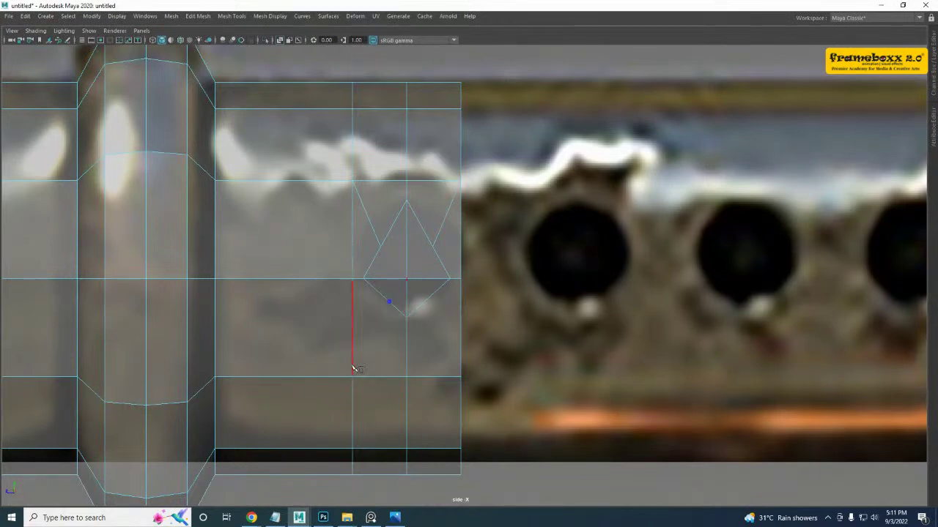
right_click(353, 403)
click(431, 301)
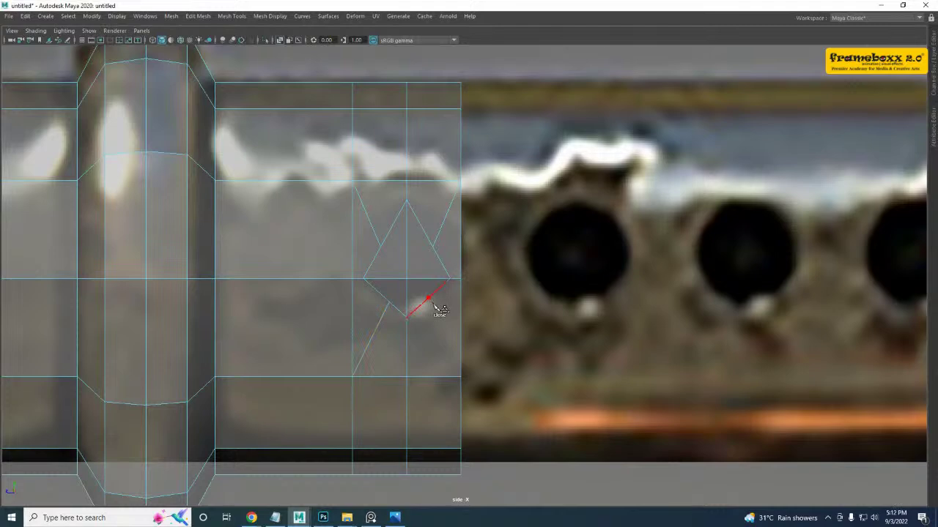
click(433, 304)
drag(438, 378, 489, 386)
key(q)
scroll(411, 325, up, 2)
alt+middle_drag(408, 320, 439, 275)
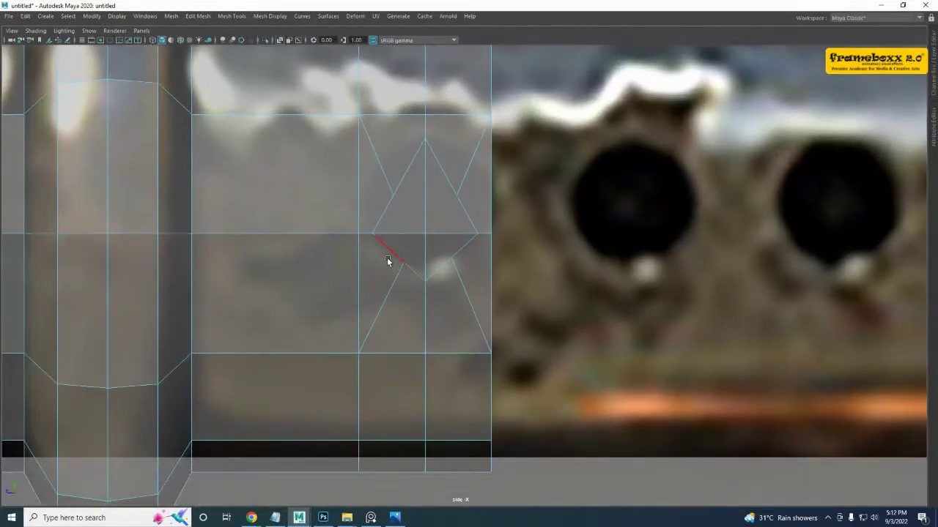
- Lower the two lower side-midpoint vertices of the diamond, and move its bottom vertex slightly down to round the hole's underside
right_drag(396, 249, 352, 249)
drag(387, 255, 420, 282)
shift+drag(441, 248, 463, 271)
drag(426, 222, 431, 242)
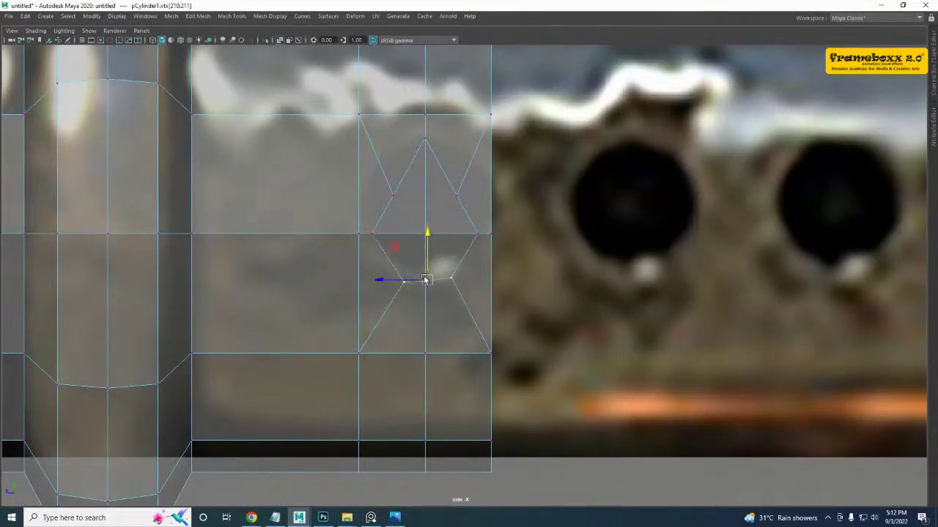
drag(425, 281, 425, 260)
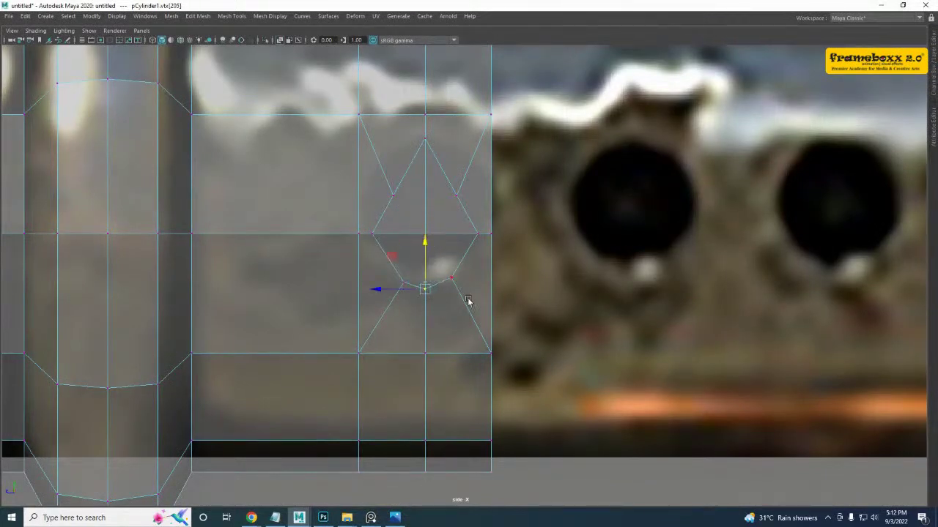
- Raise the two upper side-midpoint vertices of the diamond together to round the top of the vent hole outline
alt+middle_drag(412, 224, 413, 282)
drag(379, 226, 409, 271)
shift+drag(437, 233, 463, 269)
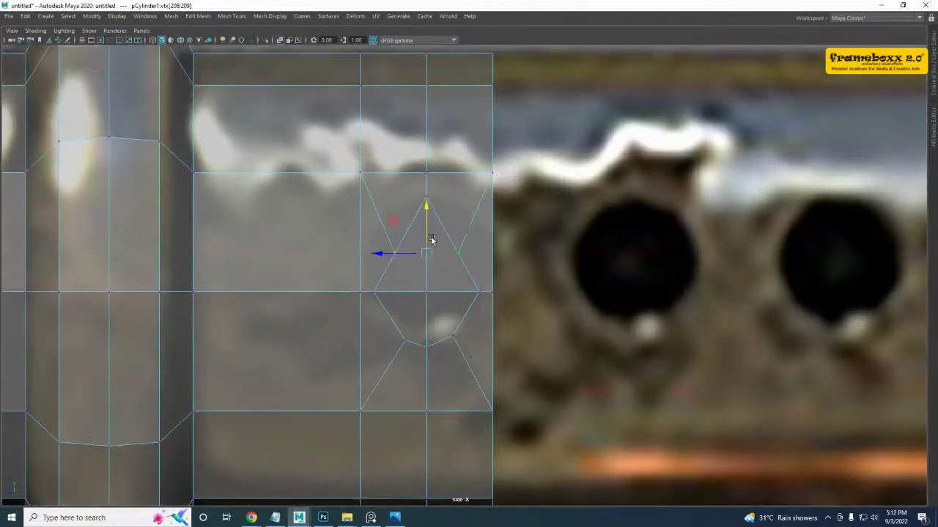
drag(427, 212, 429, 177)
- Move the three rear-side vertices of the vent hole outline slightly backward to widen the hole
drag(477, 246, 448, 206)
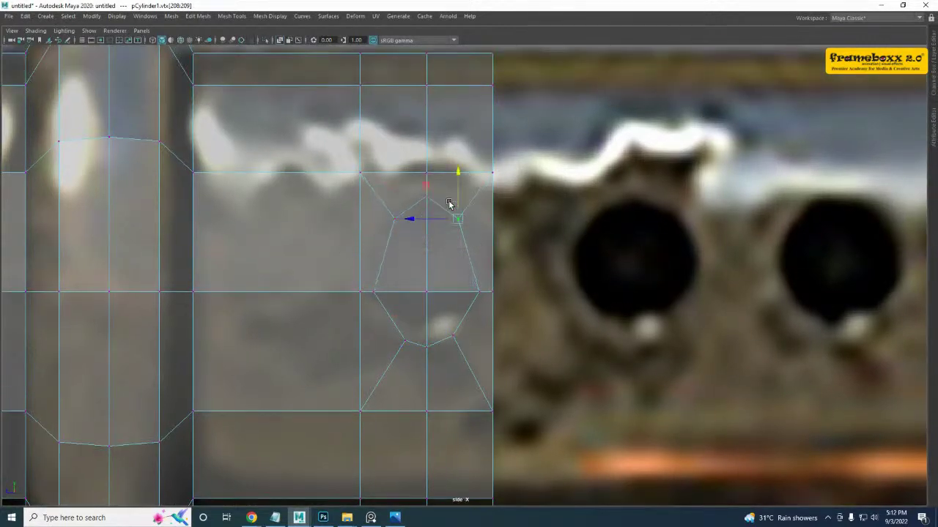
click(480, 296)
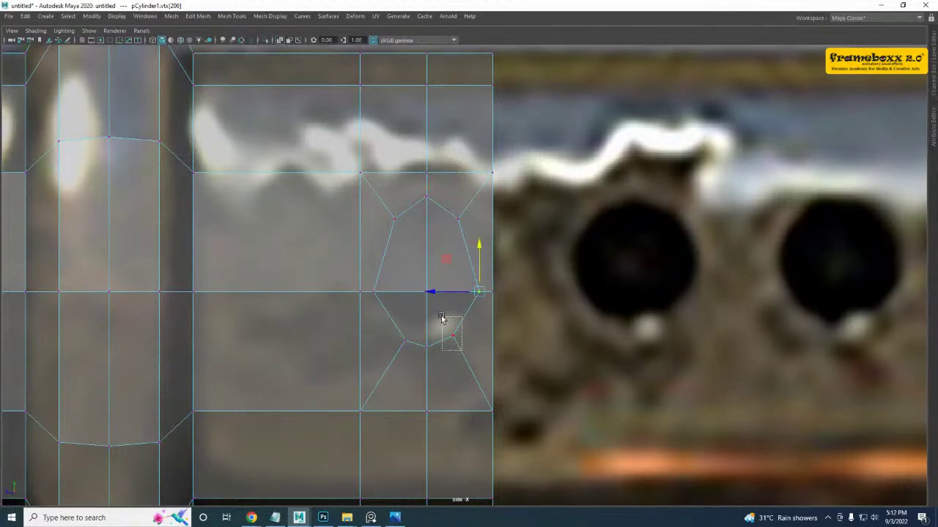
drag(442, 317, 441, 316)
shift+drag(450, 201, 434, 278)
shift+click(477, 292)
- Move the upper and lower front vertices of the hole outline forward, and raise its three bottom vertices slightly
drag(376, 198, 369, 221)
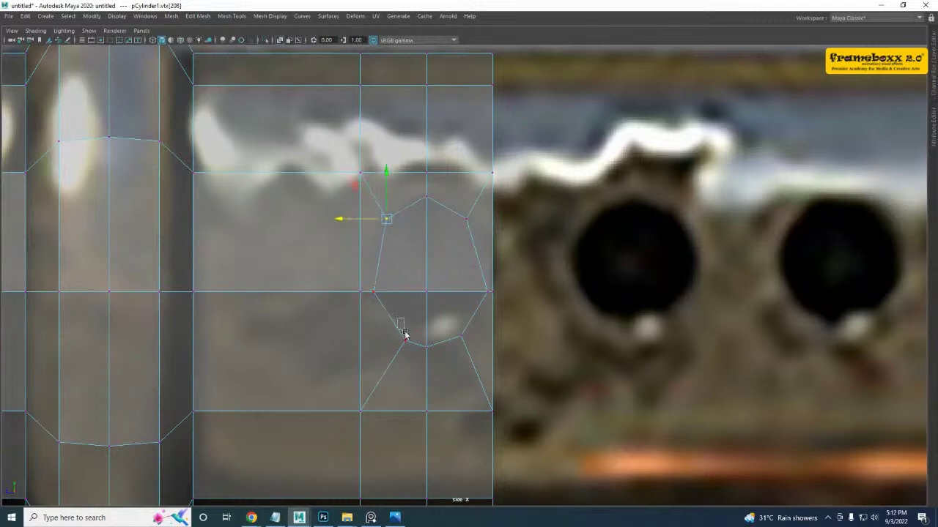
drag(404, 334, 377, 345)
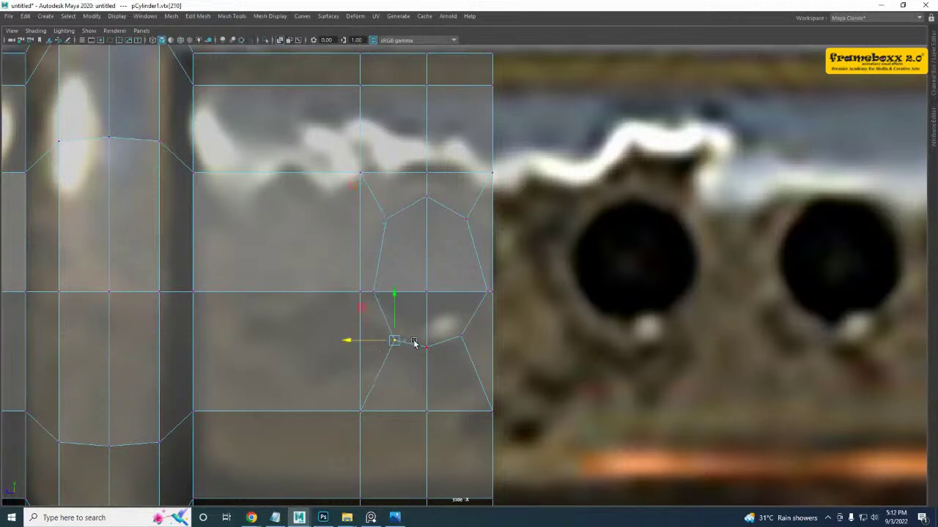
drag(471, 361, 382, 321)
drag(428, 299, 428, 291)
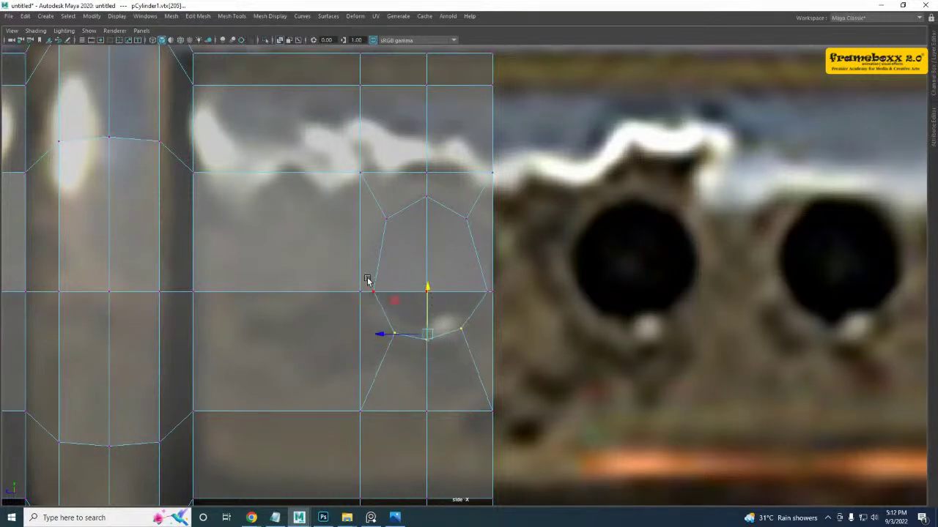
- Select the front vertex of the vent hole outline on the horizontal centre line
drag(367, 278, 383, 304)
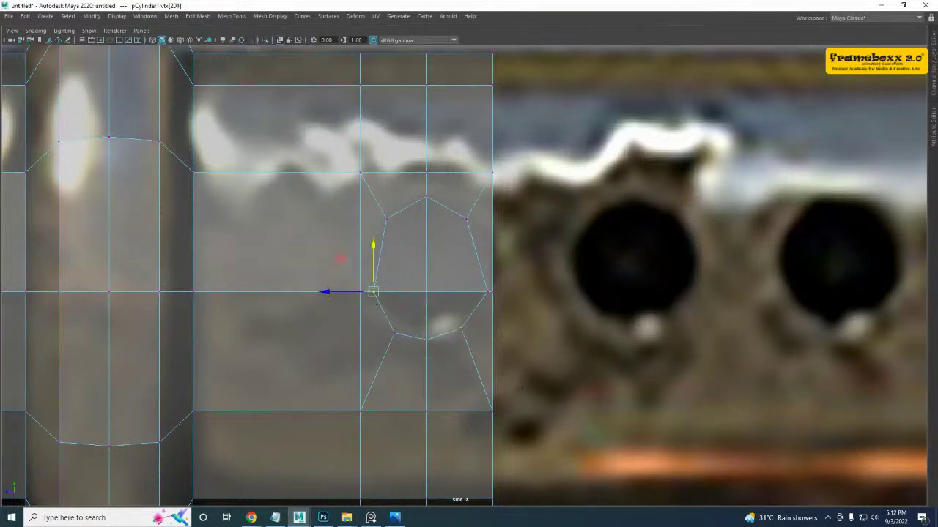
key(alt+Tab)
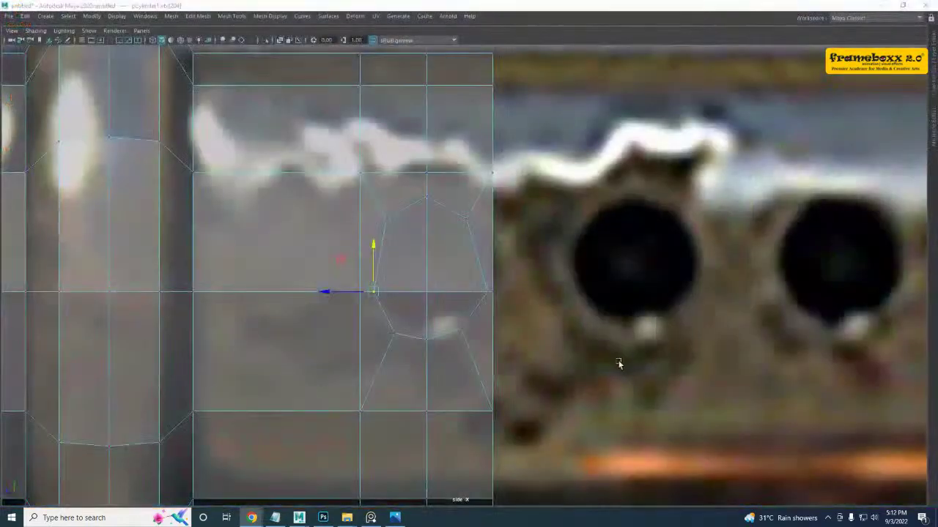
alt+middle_drag(712, 275, 651, 268)
scroll(411, 304, up, 3)
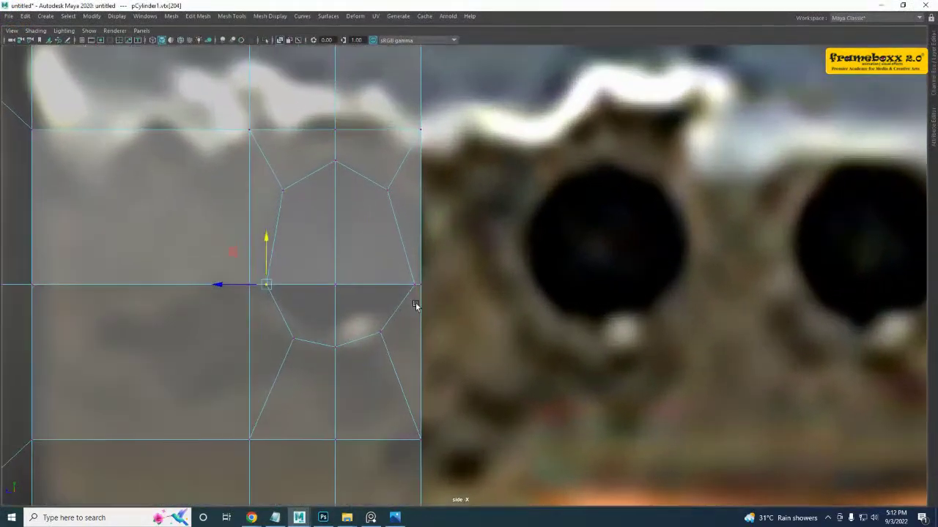
- Move the hole outline's lower vertex on the barrel-end side slightly down
click(374, 325)
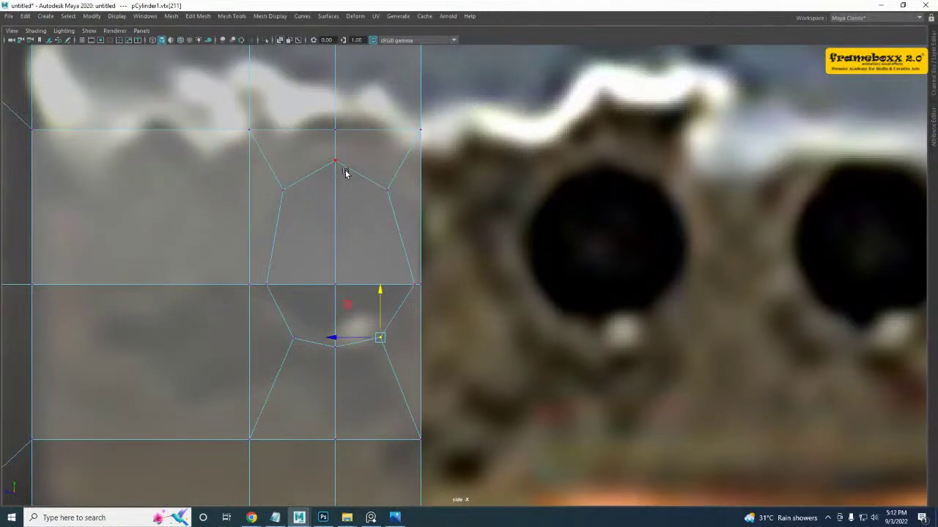
alt+middle_drag(345, 173, 387, 244)
click(371, 241)
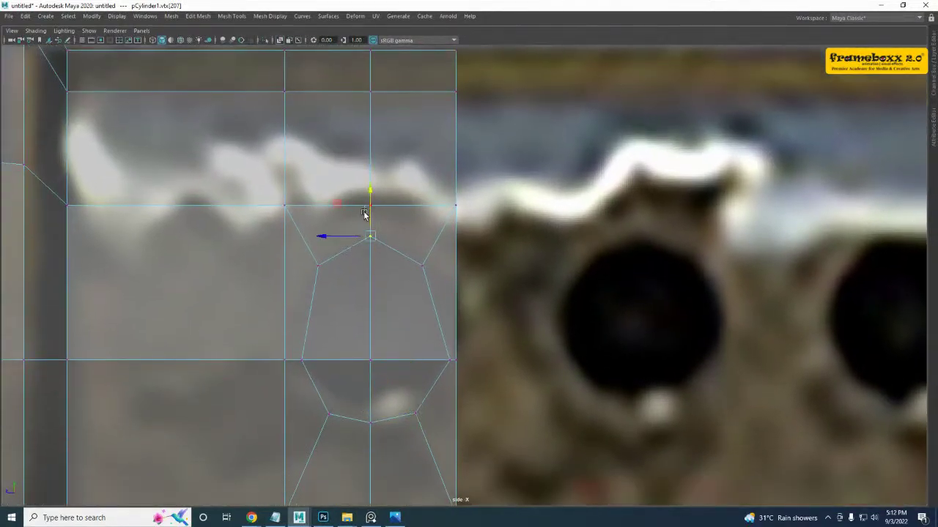
click(364, 213)
click(369, 230)
drag(372, 200, 371, 208)
key(ctrl+z)
- Split the edge ring between the hole's centre line and its ring-side border, and scale the new loop into a straight vertical line
alt+middle_drag(357, 222, 377, 181)
right_drag(369, 206, 374, 61)
click(358, 207)
ctrl+right_drag(404, 161, 316, 175)
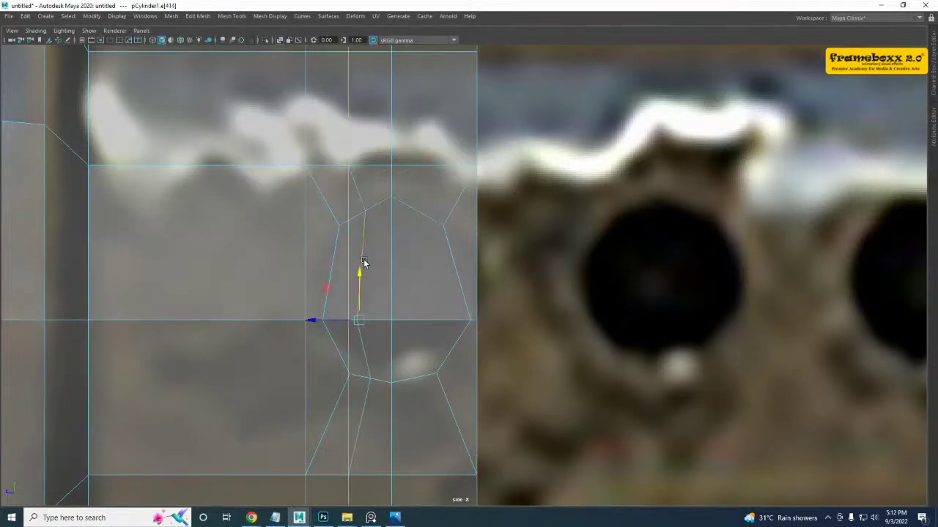
key(r)
alt+right_drag(379, 253, 400, 297)
alt+middle_drag(399, 297, 398, 260)
alt+right_drag(397, 260, 461, 251)
drag(457, 217, 362, 219)
- Split the edge ring between the hole's centre line and the barrel end, and flatten the new loop into a straight vertical line
alt+right_drag(354, 233, 383, 242)
click(430, 233)
ctrl+right_drag(462, 201, 366, 205)
scroll(434, 225, up, 1)
right_drag(434, 225, 433, 203)
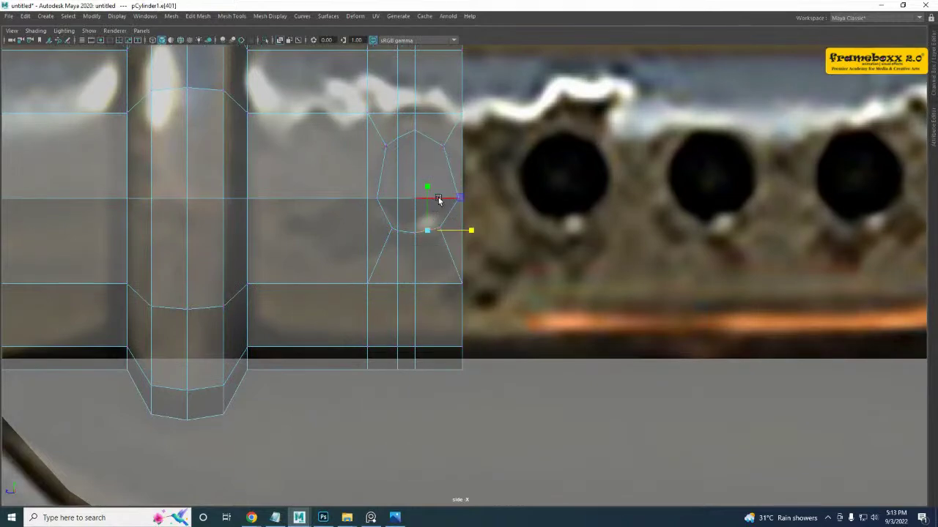
click(439, 199)
ctrl+right_drag(447, 160, 373, 145)
scroll(431, 206, up, 4)
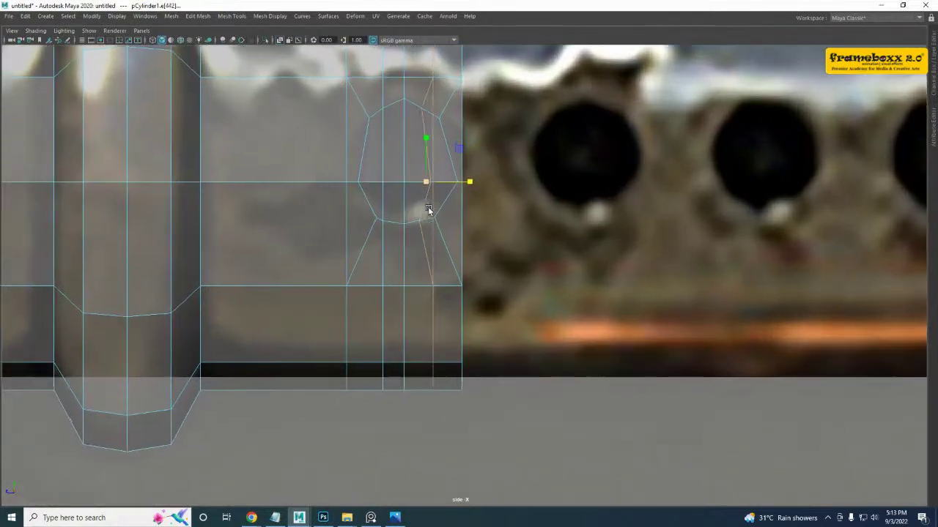
drag(464, 175, 408, 176)
- Raise the two new vertices beside the hole's top vertex to round the upper outline
alt+middle_drag(372, 126, 356, 194)
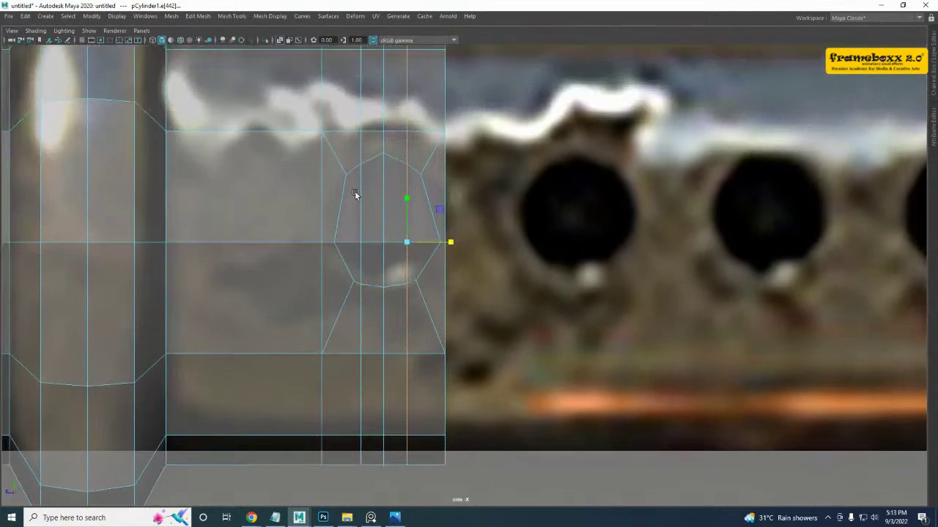
scroll(356, 187, up, 3)
alt+middle_drag(338, 152, 353, 206)
right_drag(352, 203, 327, 196)
drag(330, 173, 373, 149)
key(w)
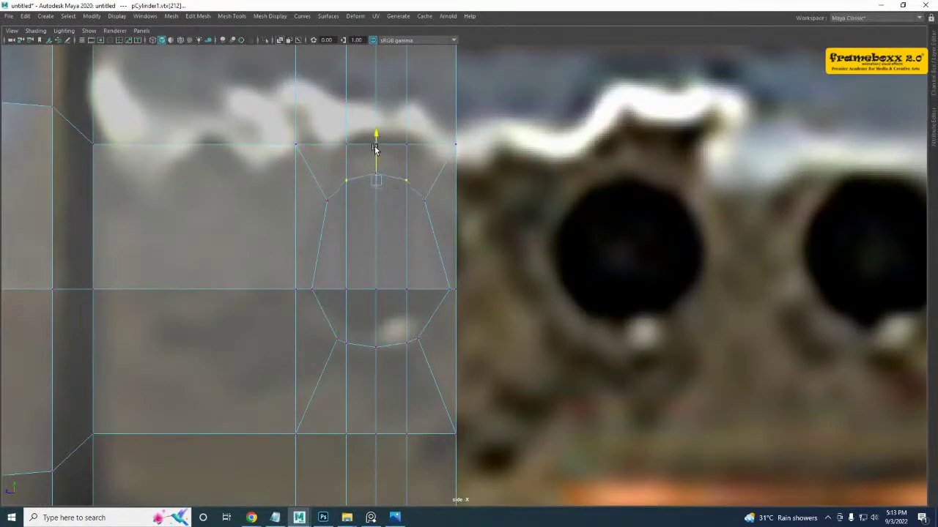
click(348, 343)
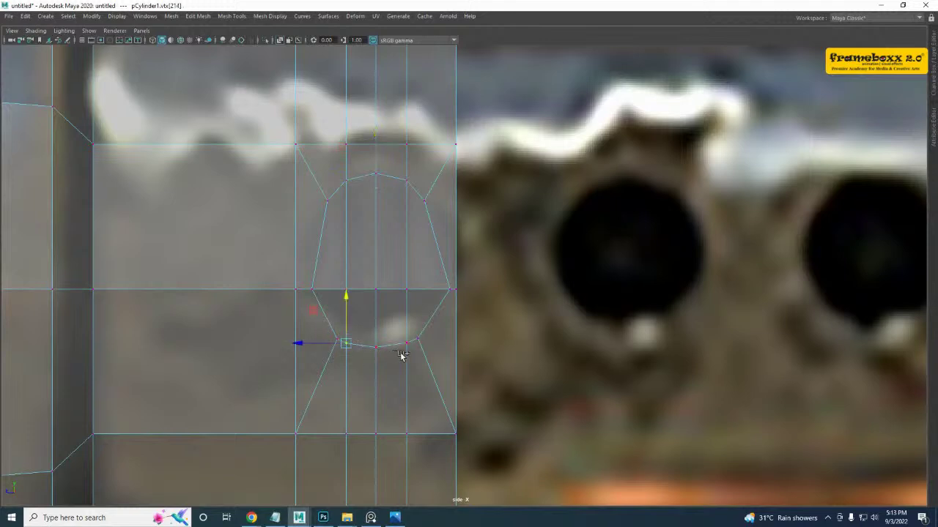
shift+click(408, 357)
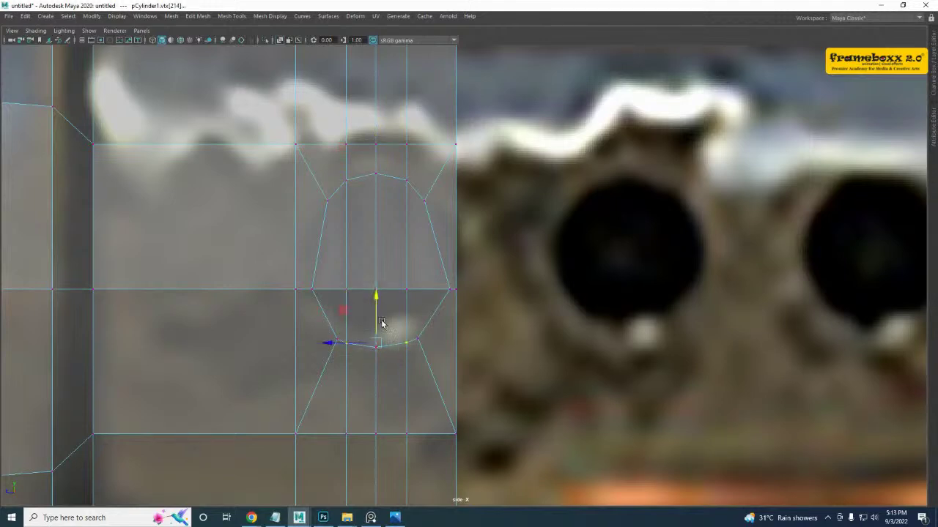
click(334, 342)
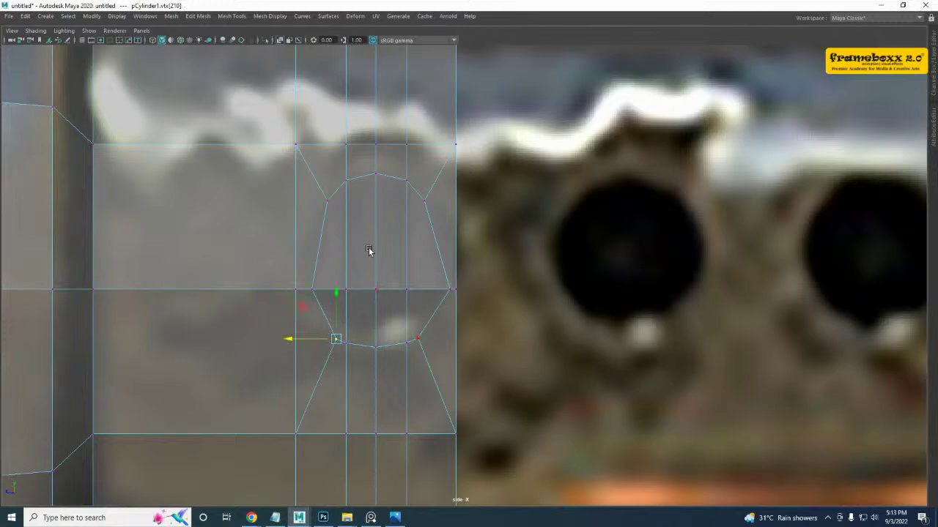
- Select all the faces enclosed by the hole outline, above and below its horizontal centre edge
right_drag(383, 222, 382, 249)
click(337, 240)
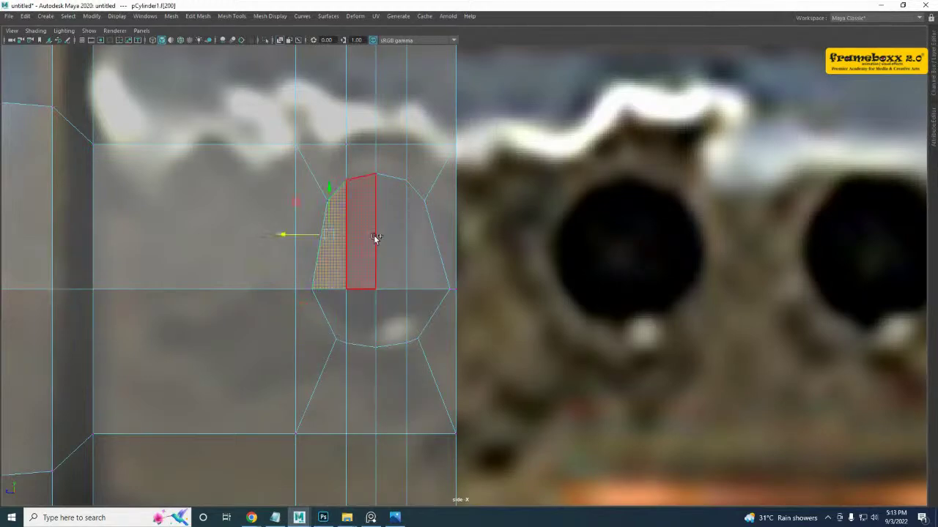
shift+click(370, 236)
shift+click(391, 236)
shift+click(420, 287)
shift+click(418, 305)
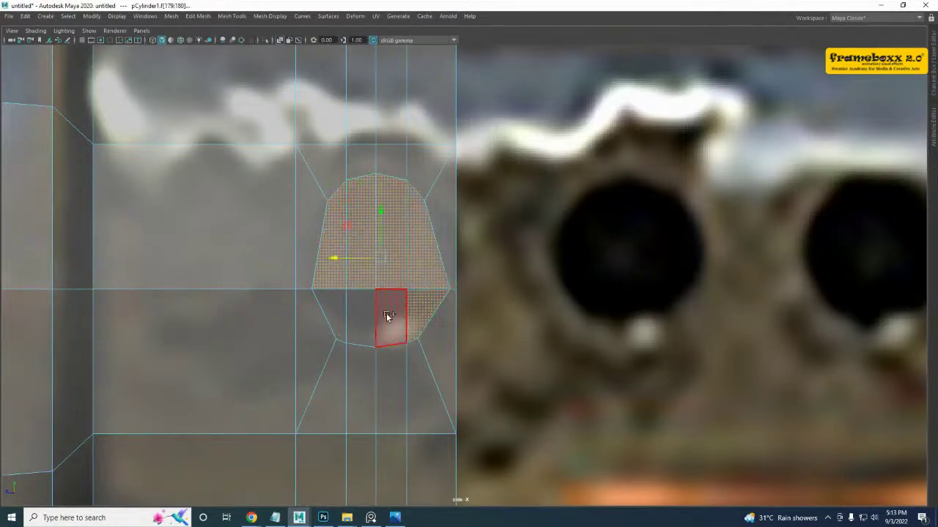
shift+click(342, 324)
- Extrude the enclosed faces inward to form the hole's wall, and delete them to open the hole
key(space)
key(space)
scroll(572, 208, down, 3)
alt+middle_drag(571, 208, 443, 227)
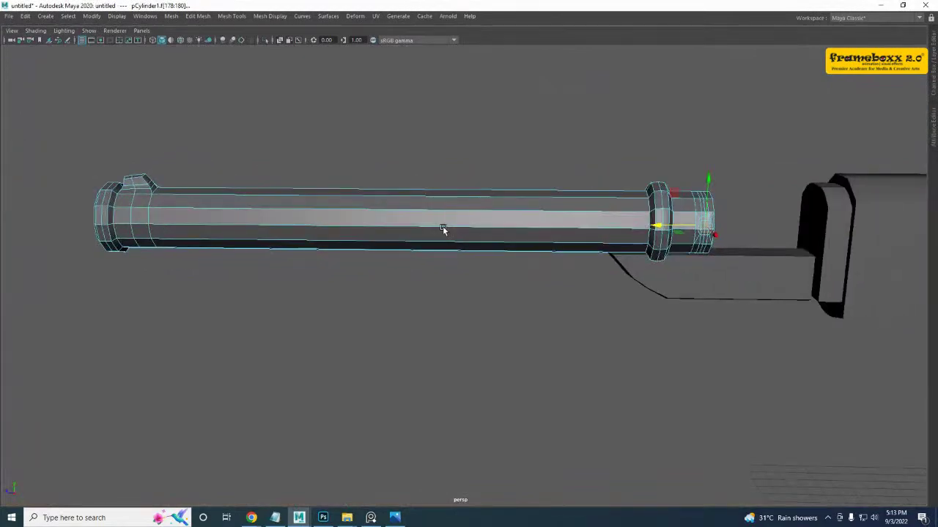
key(f)
alt+drag(466, 233, 419, 268)
scroll(440, 270, down, 5)
shift+right_drag(436, 238, 431, 269)
key(w)
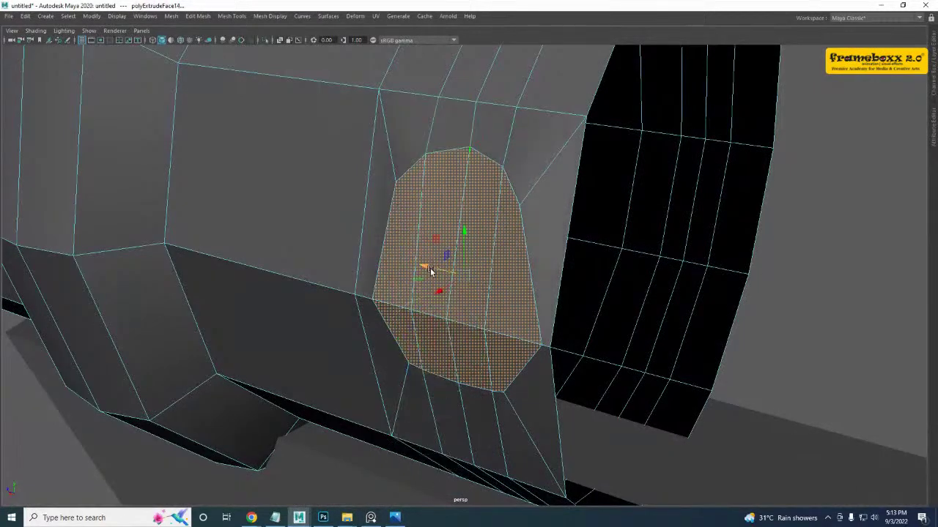
mouse_move(438, 293)
mouse_down()
mouse_move(506, 280)
mouse_move(460, 271)
mouse_move(417, 296)
mouse_move(433, 300)
mouse_move(433, 291)
mouse_up()
key(Delete)
scroll(460, 284, down, 3)
scroll(433, 309, up, 3)
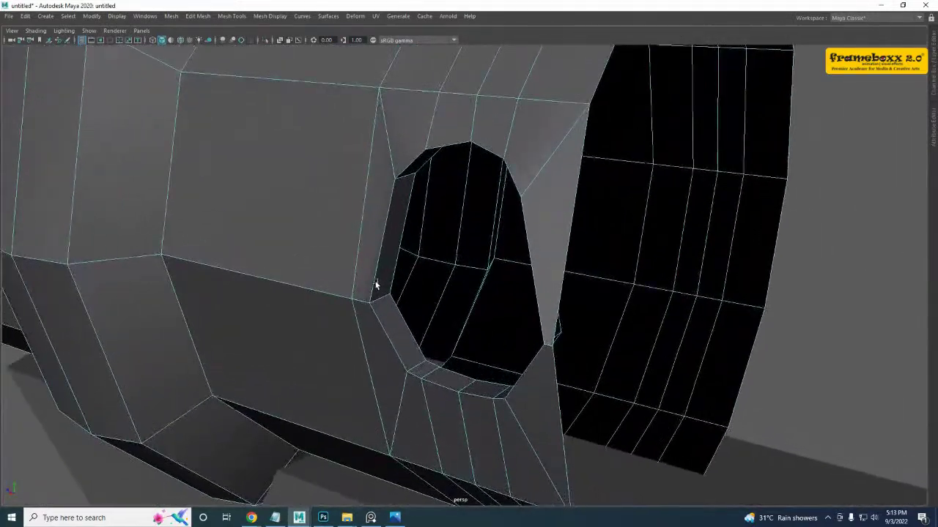
- Split the edge ring of the hole's inner wall with a loop along its middle
alt+drag(376, 286, 386, 267)
scroll(391, 274, up, 2)
alt+middle_drag(416, 315, 407, 283)
right_drag(376, 248, 299, 210)
click(374, 278)
alt+drag(374, 260, 395, 244)
right_drag(387, 217, 449, 136)
scroll(374, 261, up, 2)
alt+drag(374, 261, 388, 257)
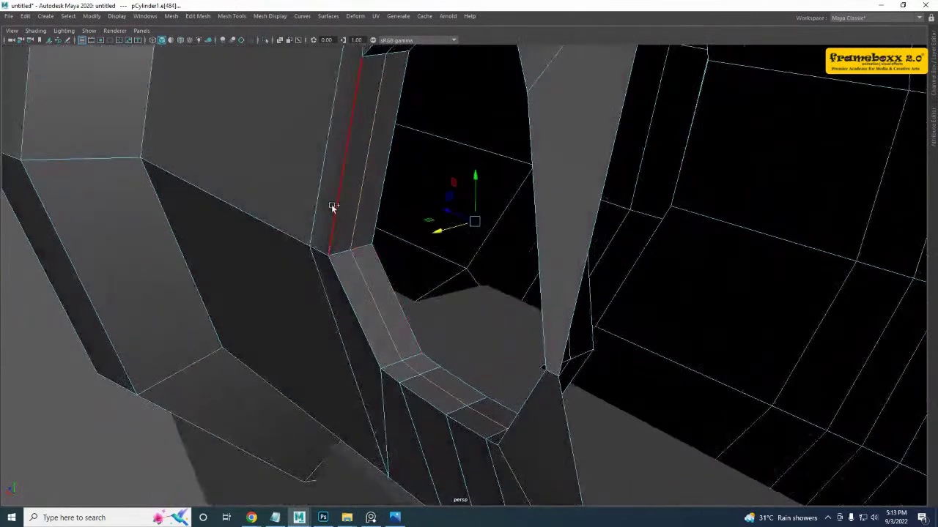
- Insert supporting edge loops close to the outer and inner borders of the hole's wall
shift+right_drag(332, 206, 330, 263)
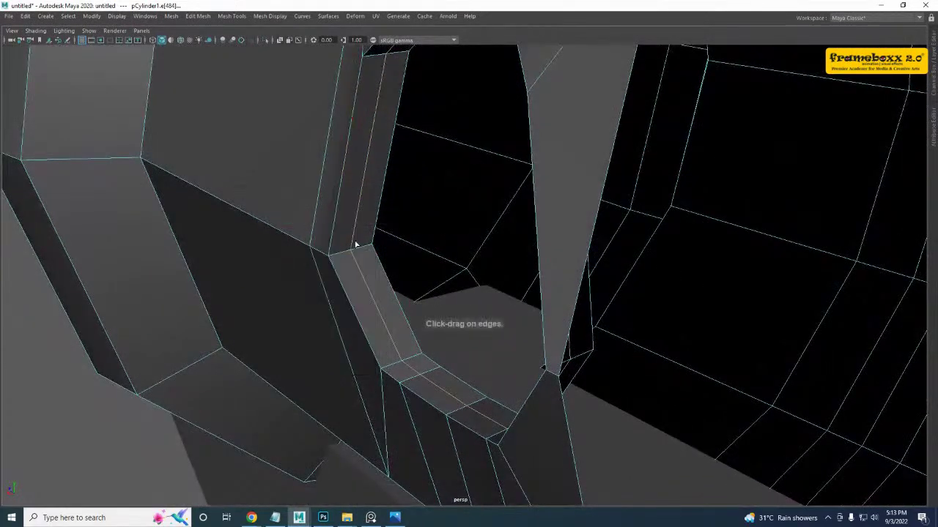
drag(357, 244, 341, 213)
drag(285, 72, 286, 68)
key(w)
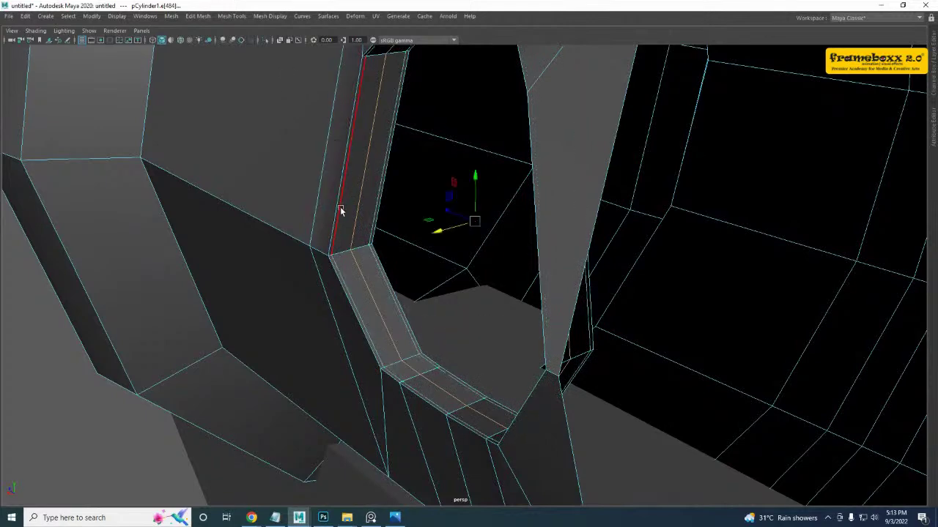
- Examine the hole and barrel in smooth preview, and return the barrel to unsmoothed display in the side view
alt+drag(341, 210, 315, 155)
right_drag(315, 155, 357, 90)
alt+drag(357, 90, 391, 267)
key(3)
click(609, 207)
scroll(609, 207, down, 5)
alt+drag(609, 207, 565, 253)
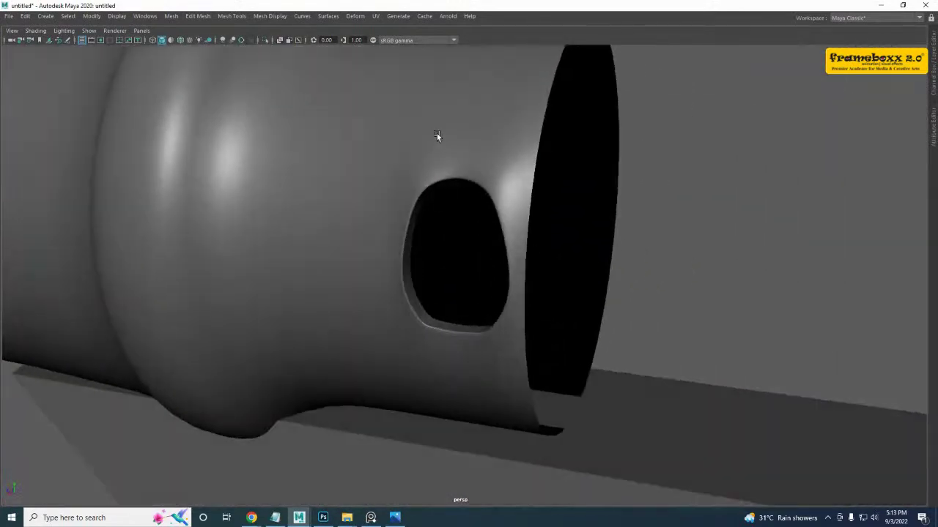
click(438, 139)
key(space)
key(space)
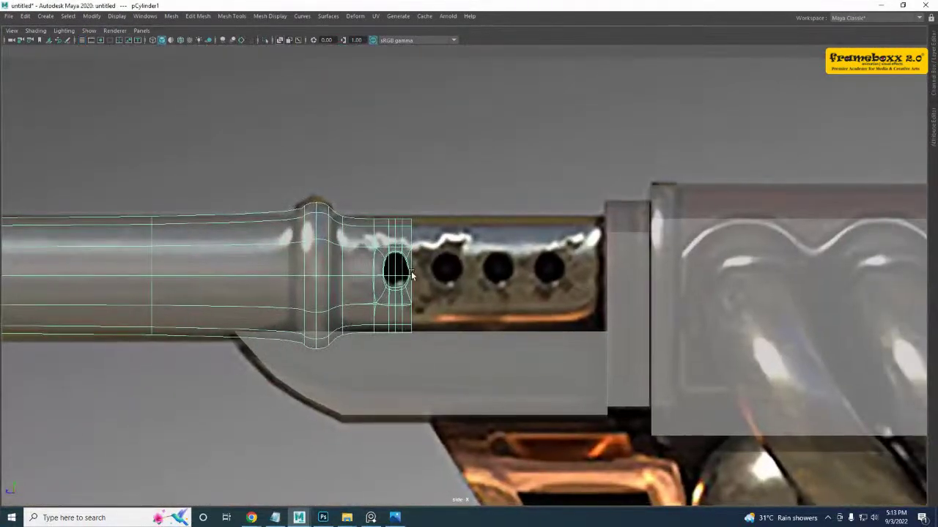
key(1)
- Duplicate the band of barrel faces around the hole as a separate section and centre its pivot
scroll(438, 271, up, 3)
right_drag(365, 200, 363, 216)
drag(330, 166, 456, 412)
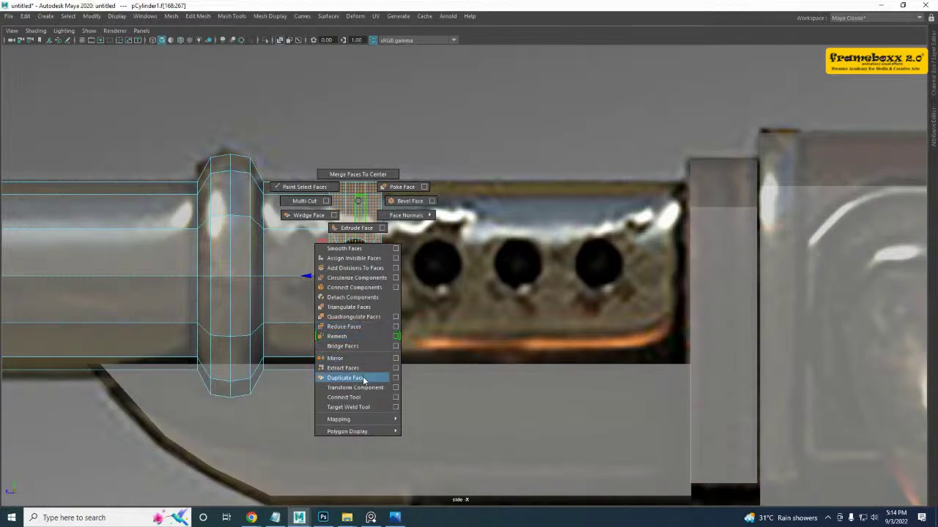
click(364, 379)
key(q)
right_drag(375, 218, 287, 154)
click(376, 206)
alt+middle_drag(287, 154, 256, 146)
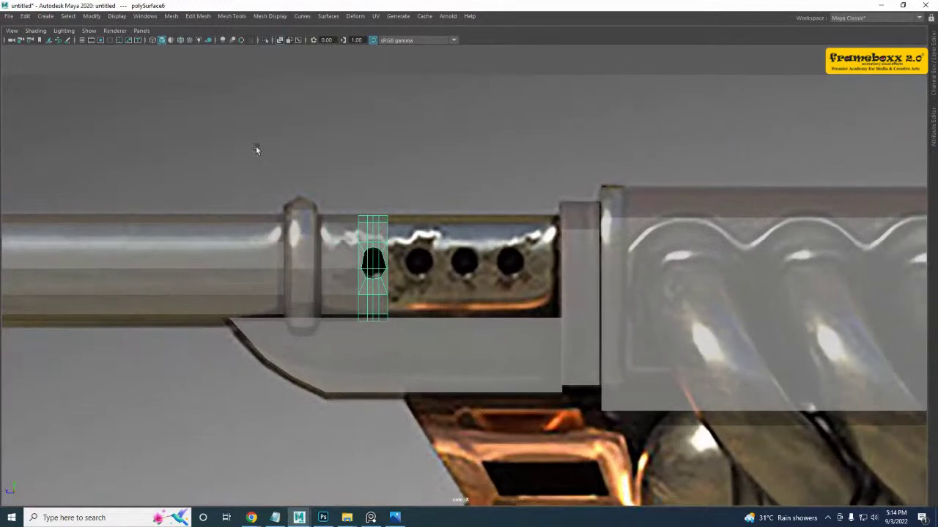
click(91, 16)
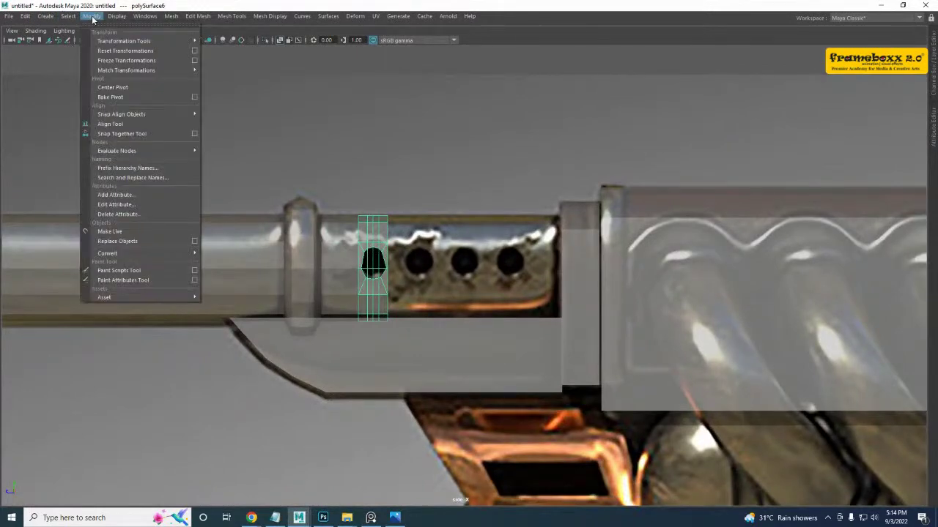
click(125, 88)
- Move the section over the second reference hole and place two duplicates over the third and fourth holes
alt+right_drag(275, 245, 340, 295)
drag(294, 267, 487, 275)
key(ctrl+d)
key(ctrl+d)
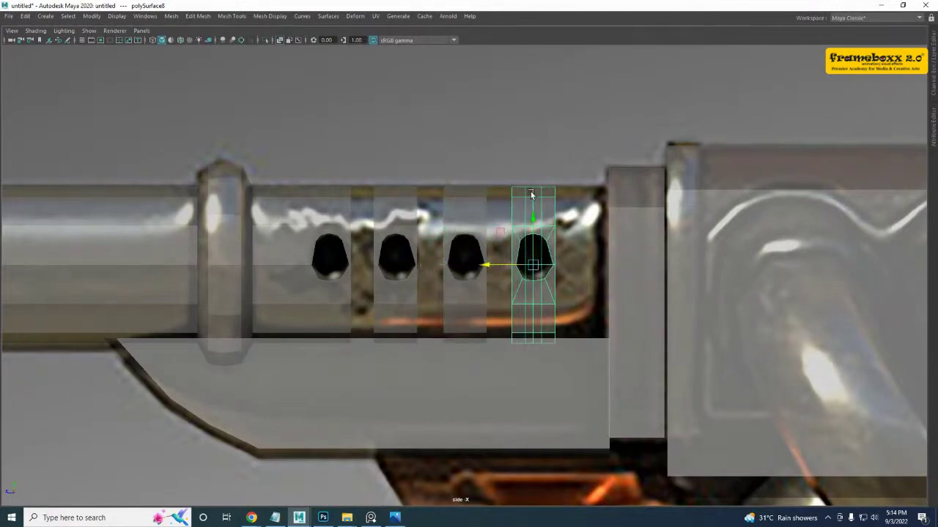
- Examine the spacing and shape of the duplicated hole sections in the perspective view
key(space)
key(space)
alt+drag(569, 137, 584, 217)
scroll(584, 217, down, 5)
alt+middle_drag(585, 218, 526, 213)
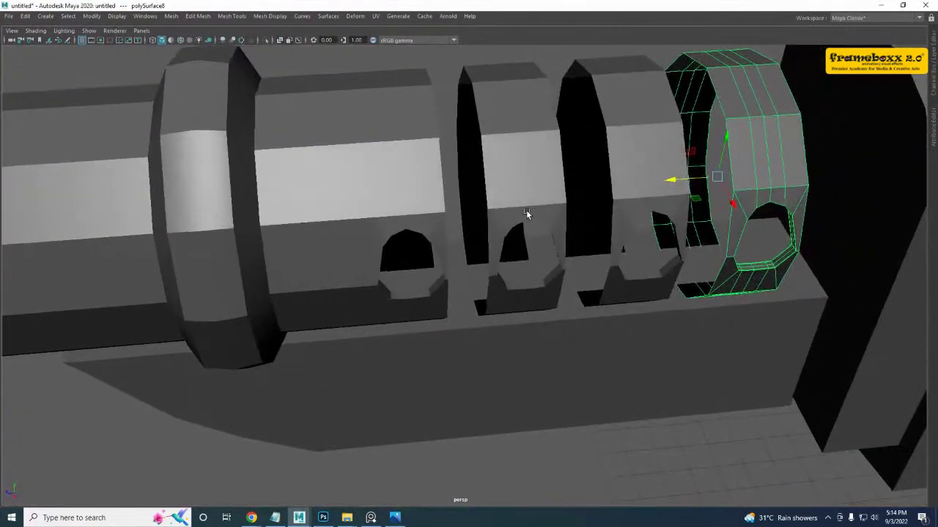
alt+drag(526, 213, 528, 262)
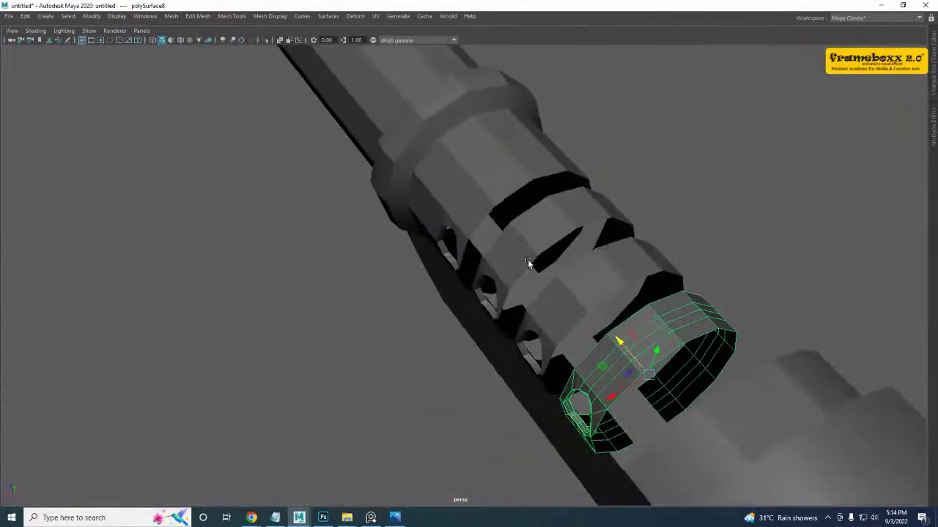
alt+drag(473, 251, 422, 227)
- Delete the full-length strip of faces along the upper side of the barrel
click(441, 213)
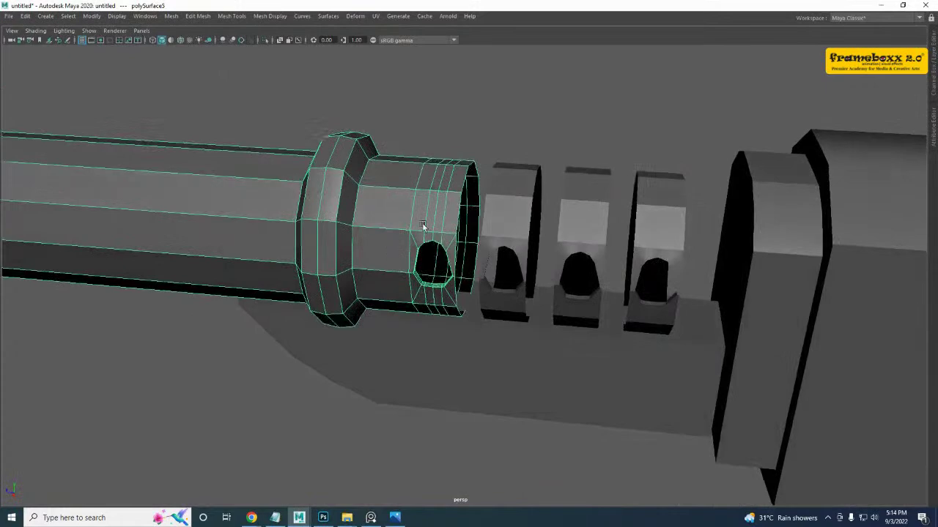
alt+drag(449, 262, 512, 165)
right_drag(518, 161, 518, 189)
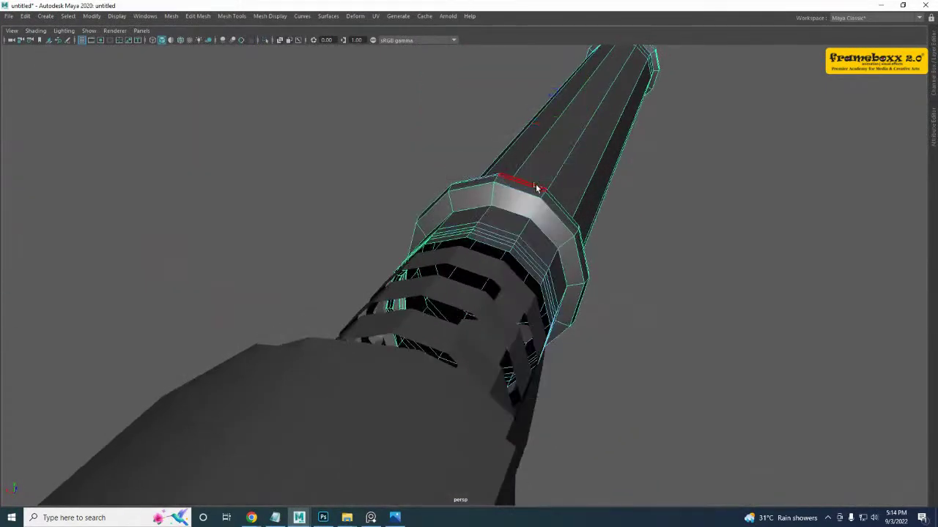
click(540, 181)
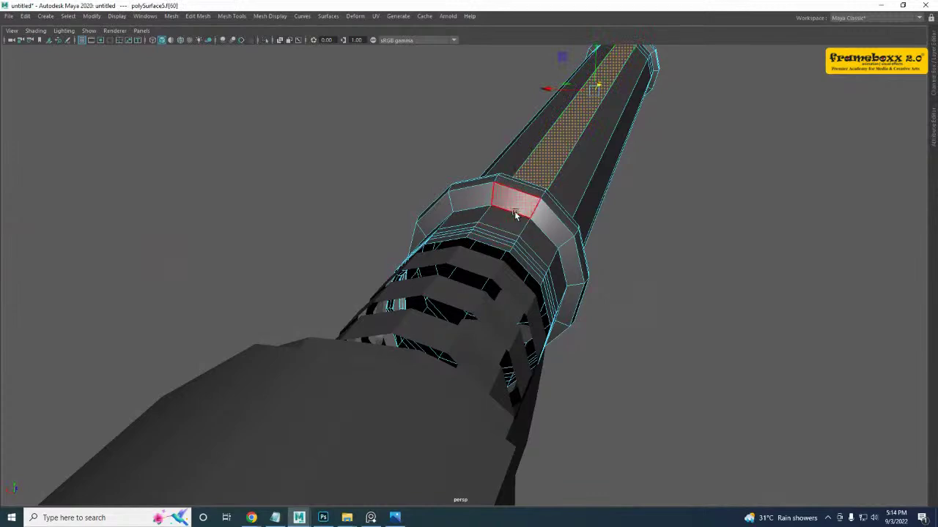
click(515, 214)
alt+drag(515, 214, 457, 288)
shift+double_click(514, 215)
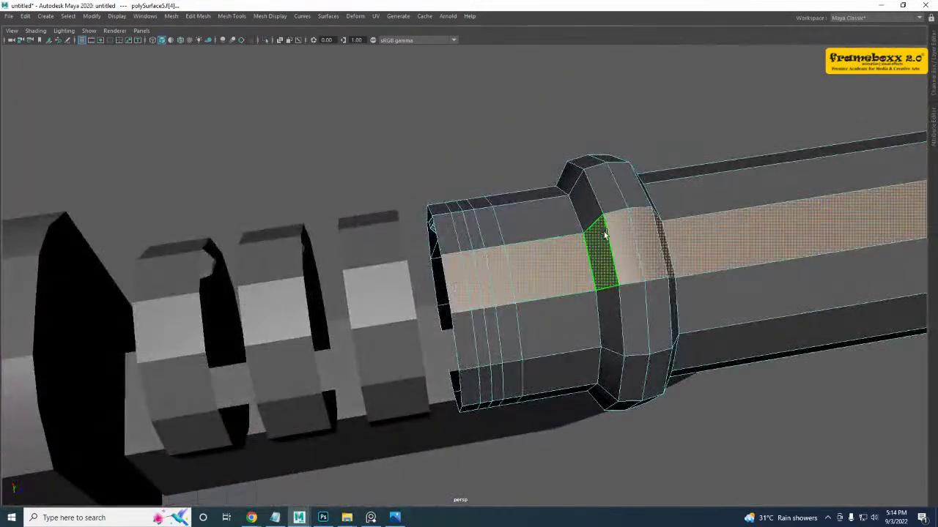
key(Delete)
- Delete the opposite full-length strip of faces along the barrel's underside
scroll(624, 232, down, 3)
scroll(624, 232, down, 3)
alt+drag(527, 279, 506, 303)
scroll(475, 295, up, 2)
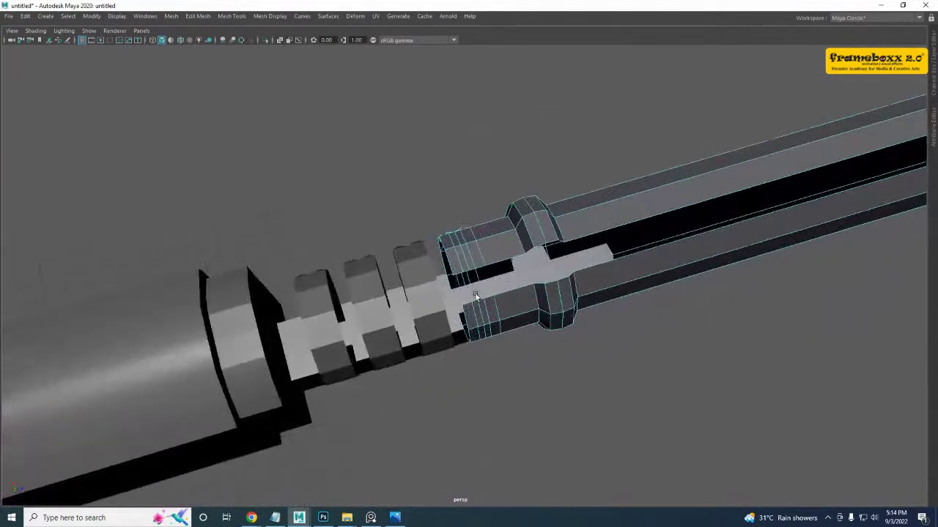
alt+drag(691, 233, 315, 202)
shift+double_click(316, 212)
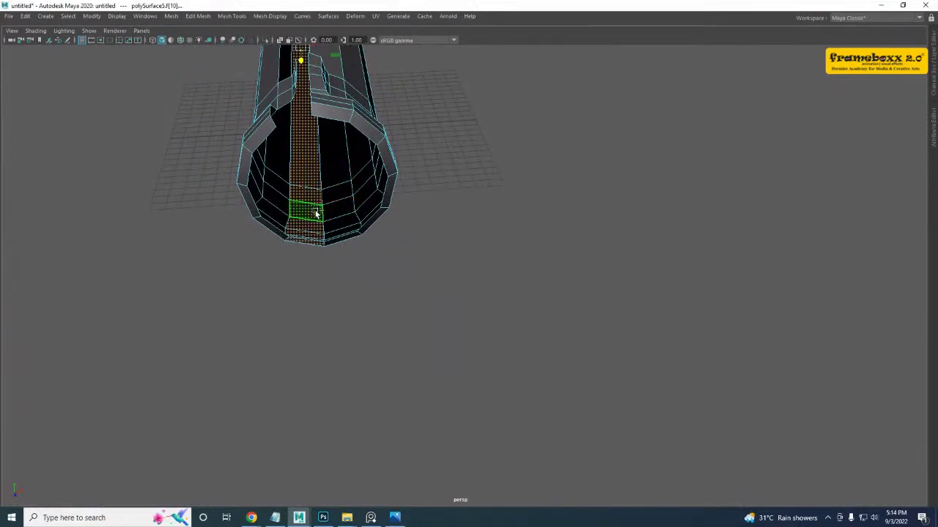
key(Delete)
- Delete the separated half of the barrel that has no hole
double_click(253, 186)
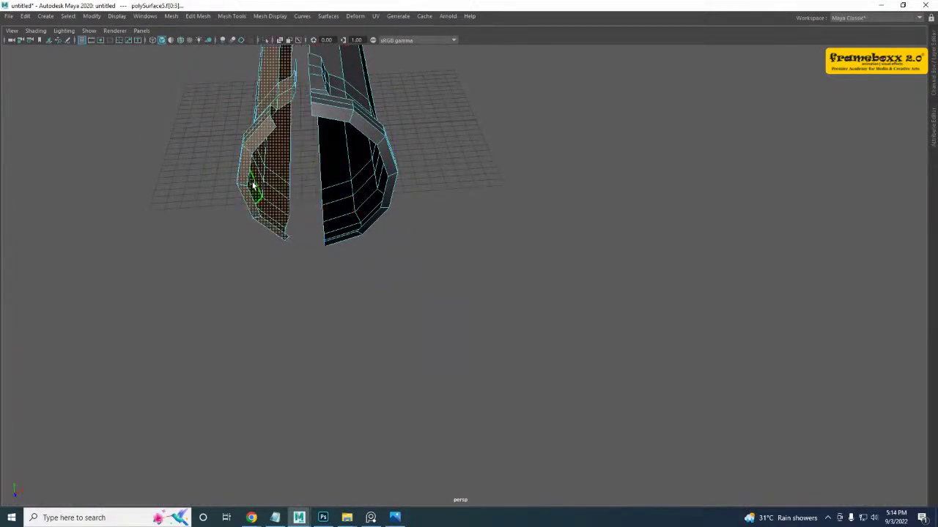
key(Delete)
alt+drag(253, 185, 301, 181)
alt+drag(399, 150, 559, 171)
alt+middle_drag(559, 172, 475, 246)
scroll(475, 247, up, 3)
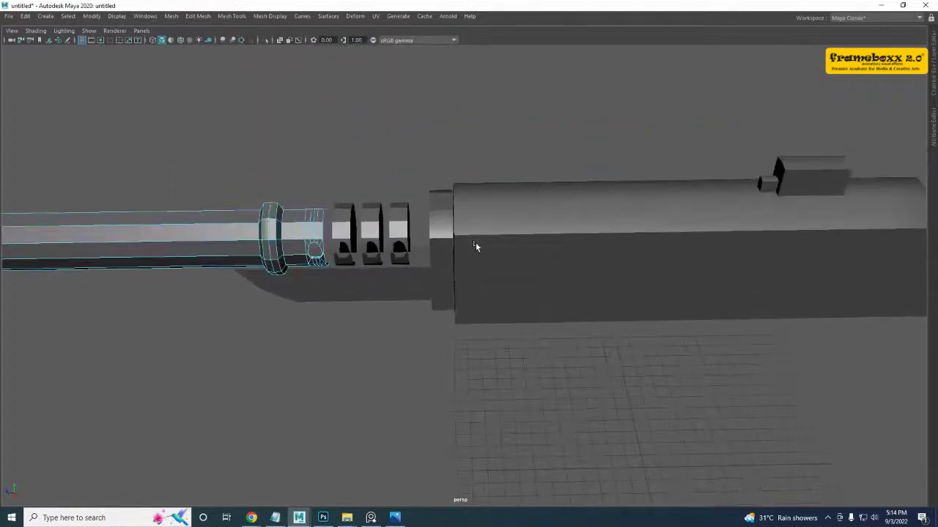
- Combine the three duplicated hole sections beside the barrel into a single mesh
scroll(474, 246, up, 1)
alt+middle_drag(227, 246, 264, 301)
click(357, 268)
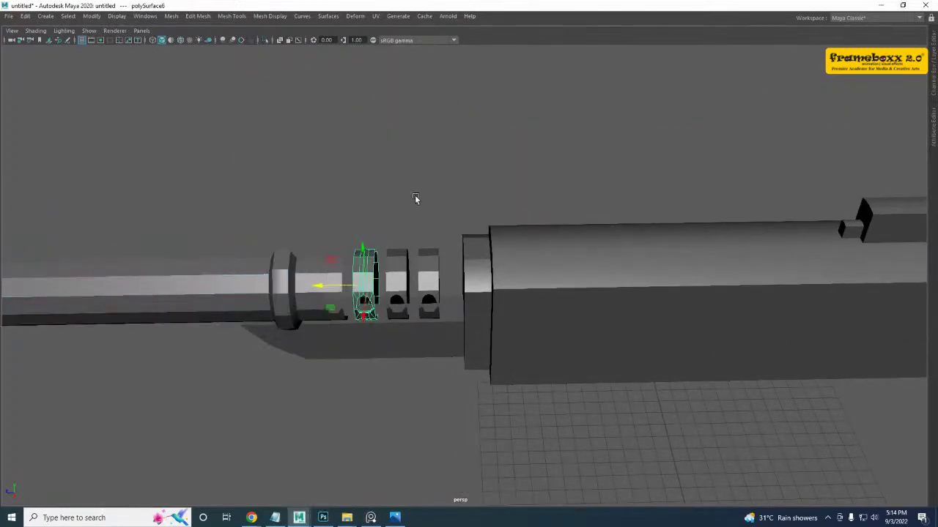
alt+drag(415, 198, 442, 285)
key(space)
key(space)
scroll(337, 260, down, 4)
alt+middle_drag(437, 338, 408, 277)
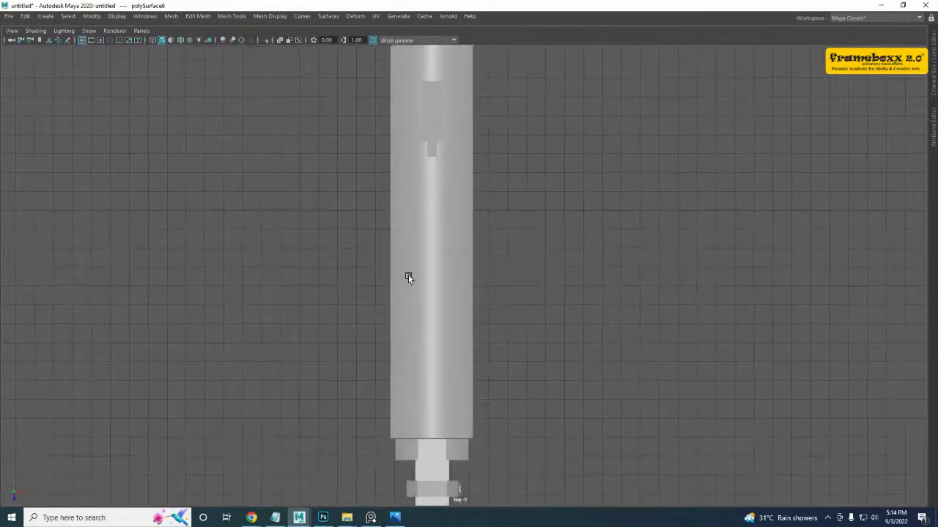
key(f)
scroll(450, 299, down, 10)
scroll(454, 263, up, 2)
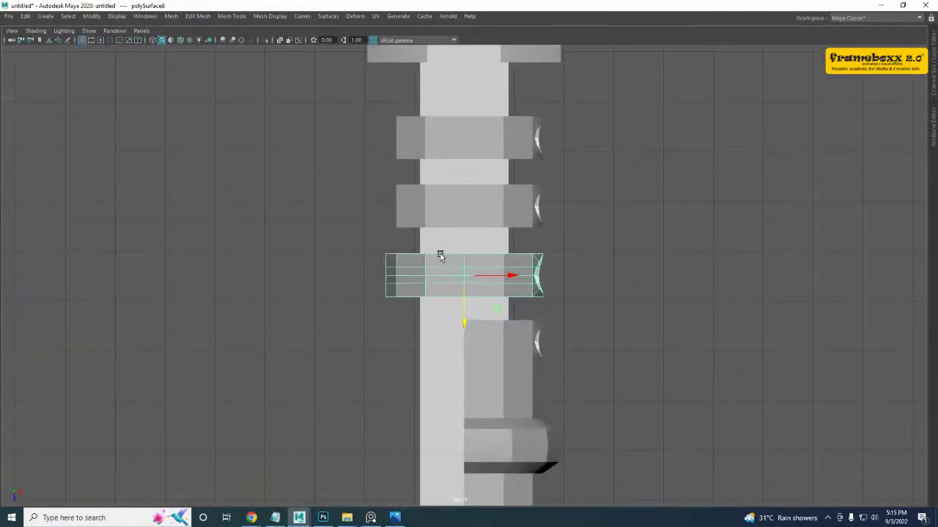
click(458, 138)
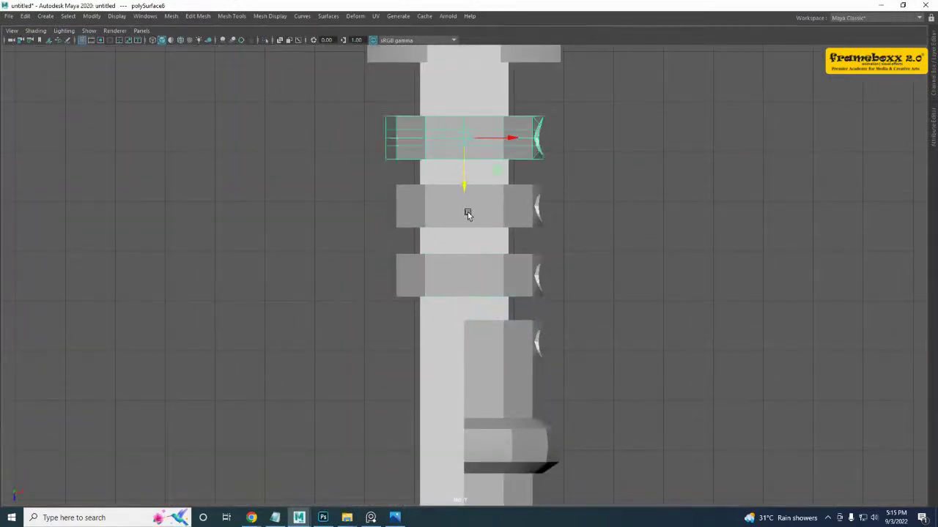
shift+click(464, 212)
shift+click(471, 280)
key(space)
key(space)
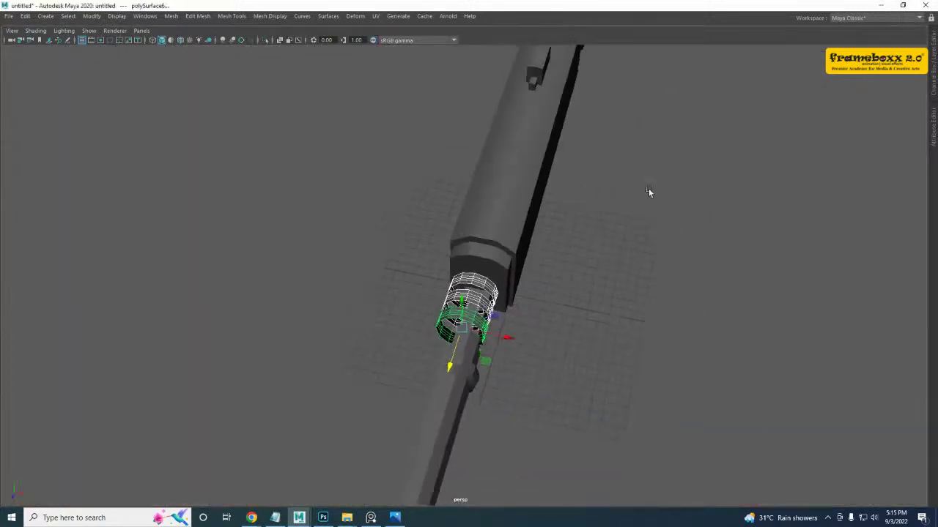
alt+drag(498, 286, 427, 280)
scroll(439, 315, up, 5)
alt+drag(442, 322, 400, 271)
scroll(403, 268, up, 3)
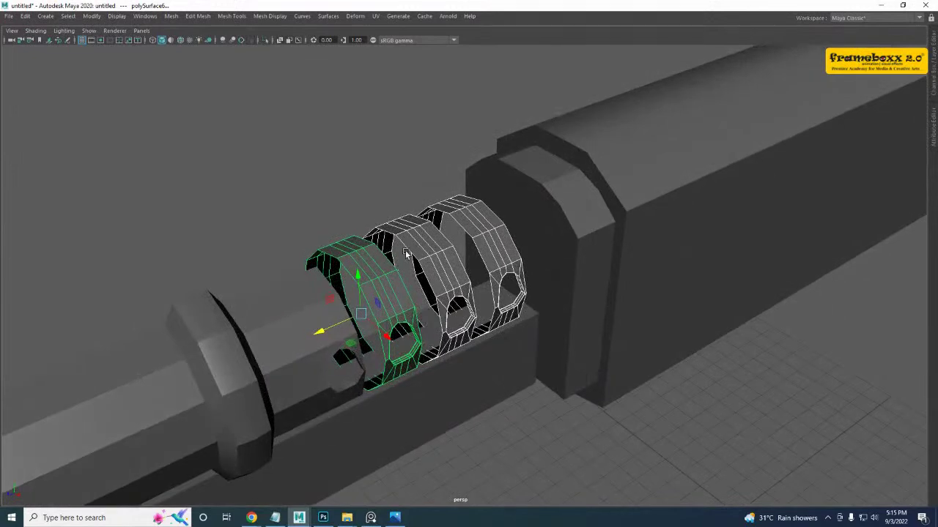
shift+right_click(417, 242)
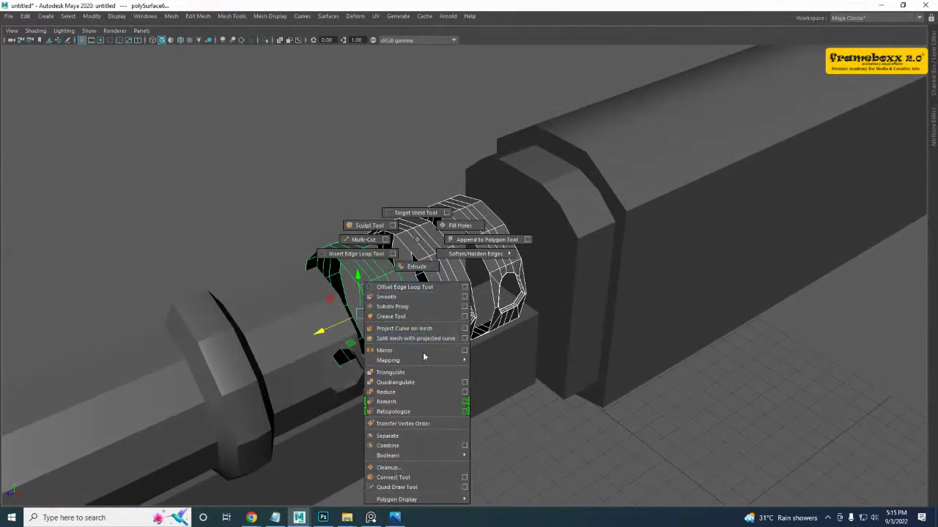
click(405, 448)
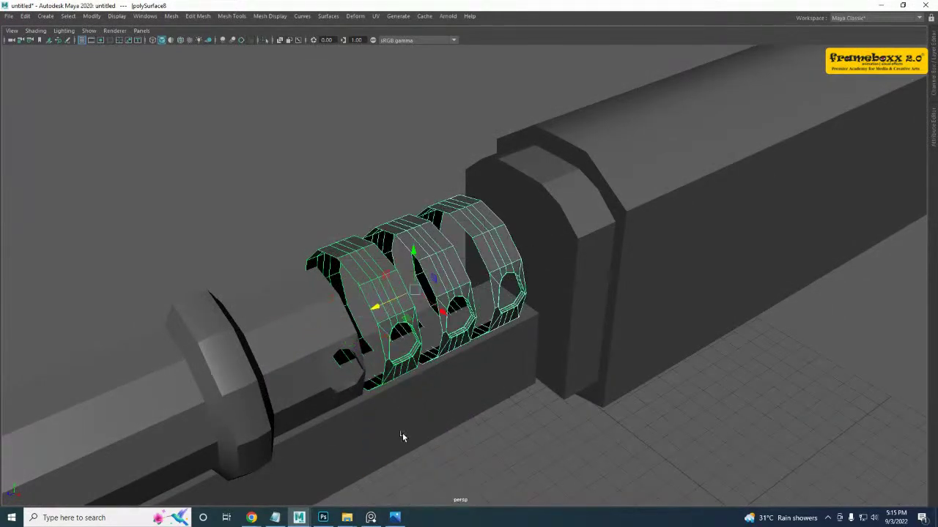
- Delete the faces on the half of the combined ring sections without holes, matching the halved barrel
alt+drag(392, 295, 454, 276)
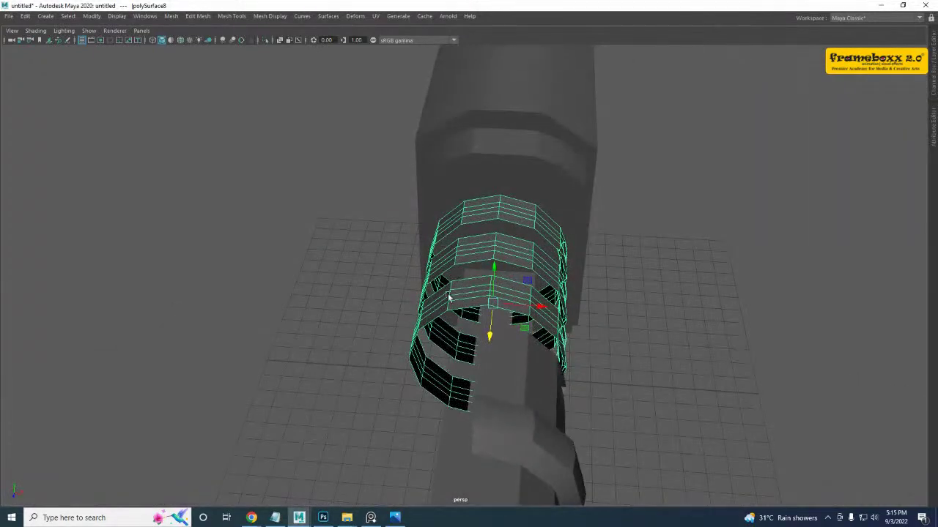
key(space)
key(space)
right_drag(391, 180, 383, 228)
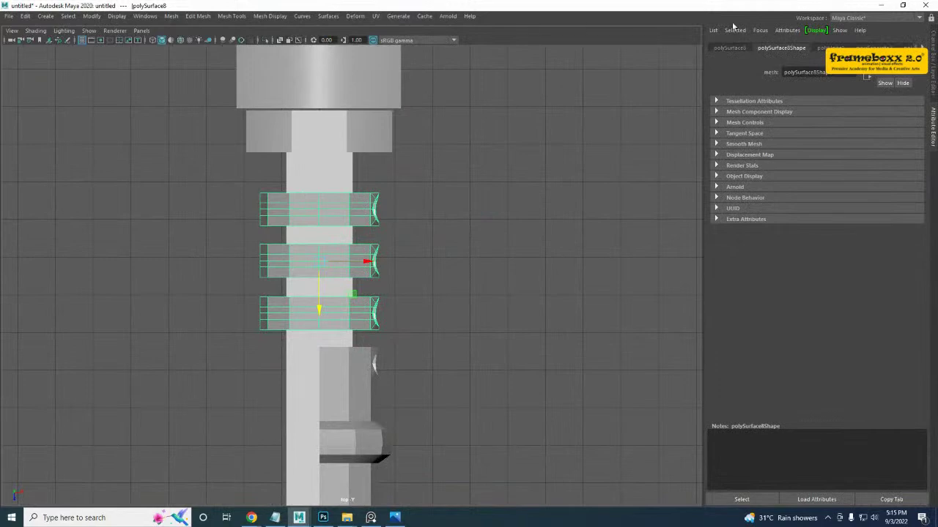
click(934, 73)
alt+middle_drag(409, 222, 442, 203)
right_drag(370, 175, 364, 197)
drag(279, 143, 332, 268)
drag(372, 412, 380, 407)
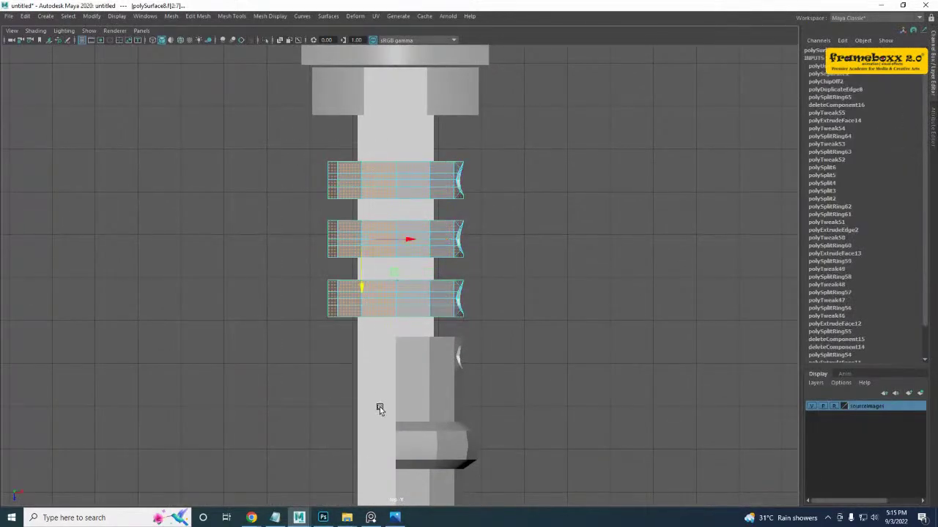
key(Delete)
right_drag(511, 108, 517, 105)
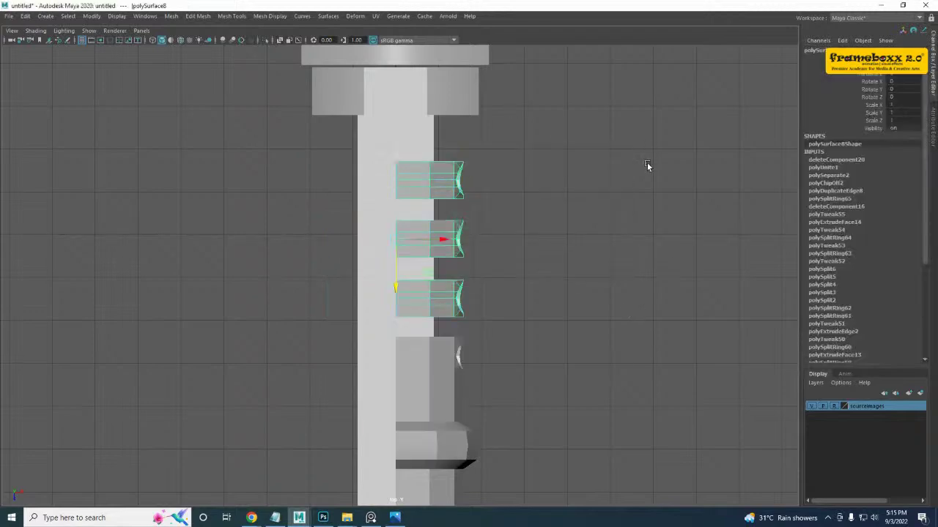
- Bridge the facing open edges of the middle hole section and the section nearest the receiver
key(space)
key(space)
alt+drag(569, 198, 418, 181)
scroll(287, 253, up, 4)
scroll(287, 253, up, 4)
alt+drag(286, 253, 338, 258)
right_drag(345, 154, 347, 96)
click(347, 90)
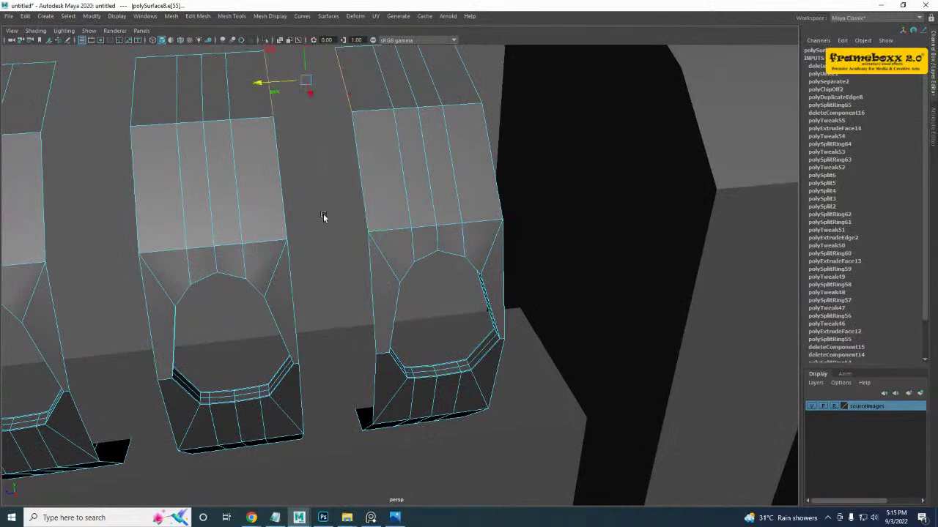
alt+drag(323, 216, 334, 298)
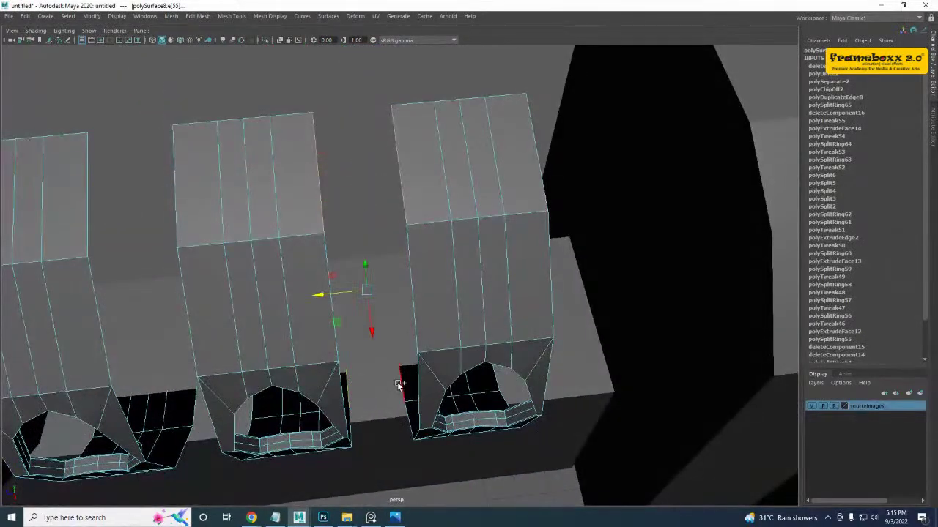
alt+drag(396, 394, 294, 266)
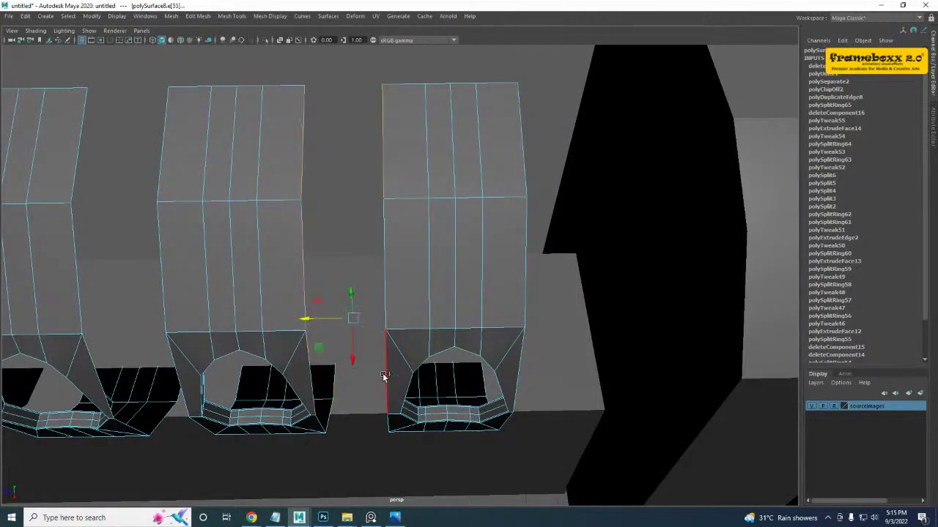
alt+drag(384, 376, 358, 374)
shift+right_drag(343, 207, 337, 318)
- Bridge the remaining gap between the middle hole section and the section nearest the muzzle
alt+drag(336, 318, 366, 329)
alt+middle_drag(366, 330, 448, 205)
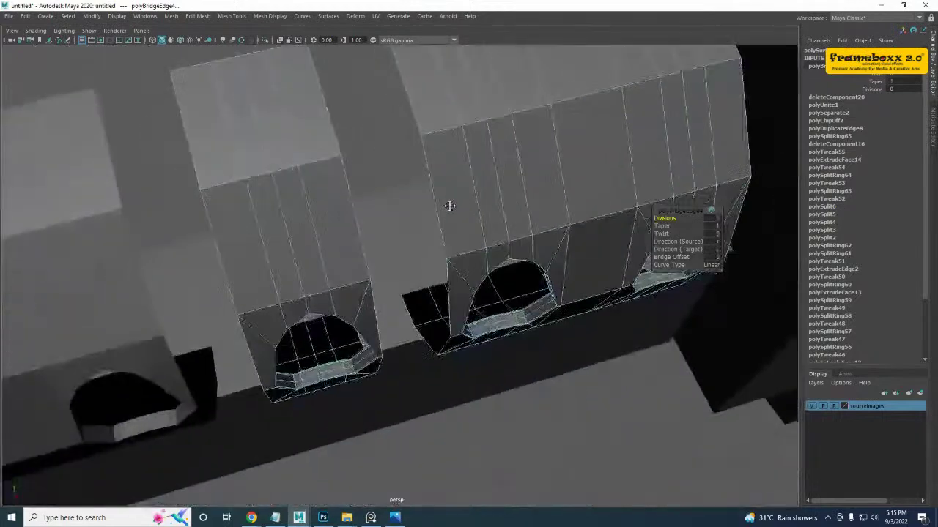
click(402, 313)
alt+drag(374, 209, 311, 120)
alt+drag(329, 313, 364, 215)
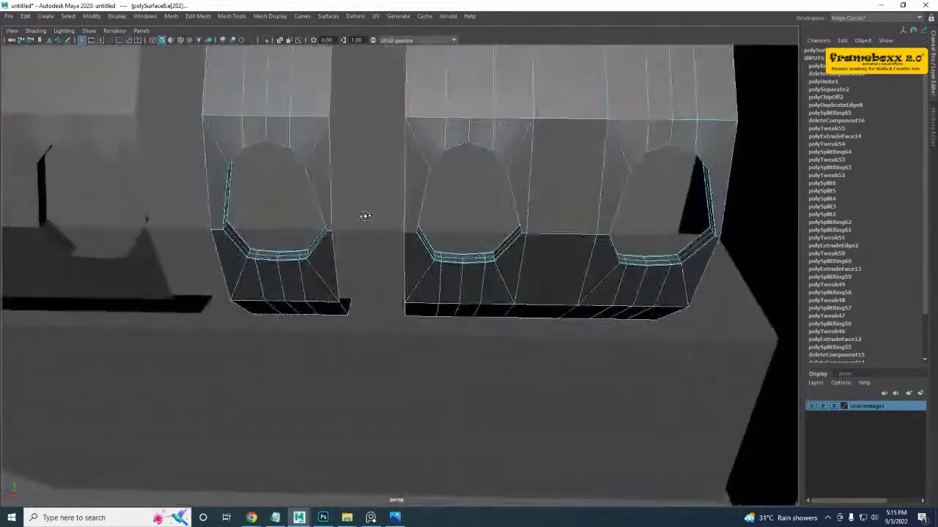
shift+right_drag(345, 178, 338, 297)
- Combine the bridged hole sections with the long barrel half into one mesh
alt+middle_drag(303, 278, 400, 404)
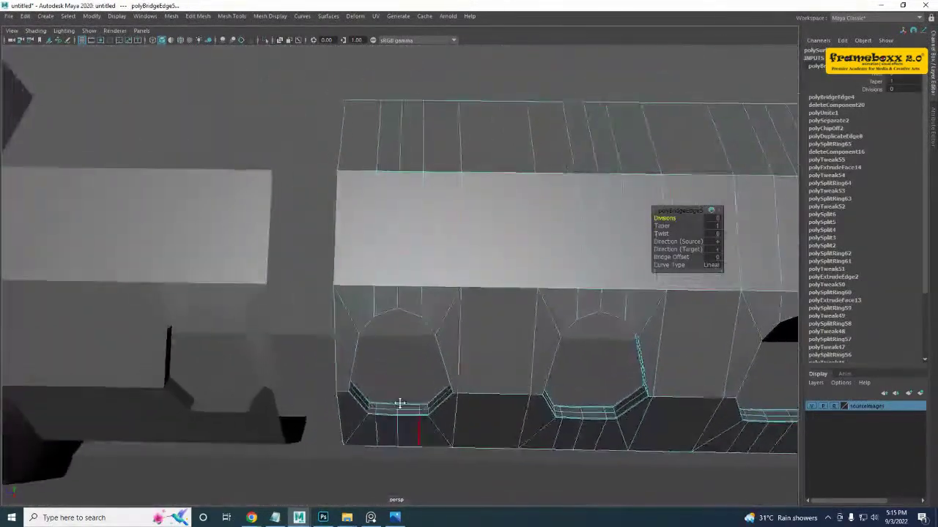
scroll(353, 181, down, 5)
alt+drag(354, 183, 387, 223)
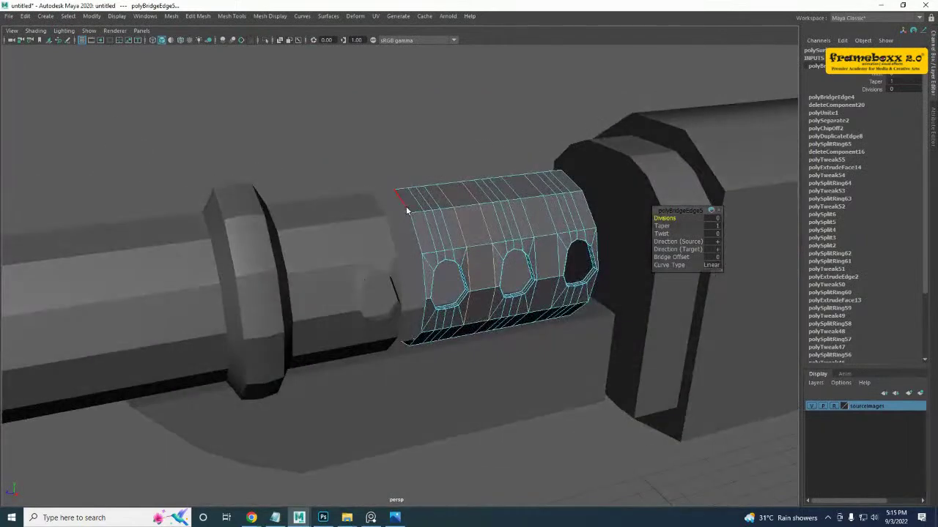
right_drag(404, 206, 425, 187)
alt+drag(404, 191, 308, 260)
click(337, 251)
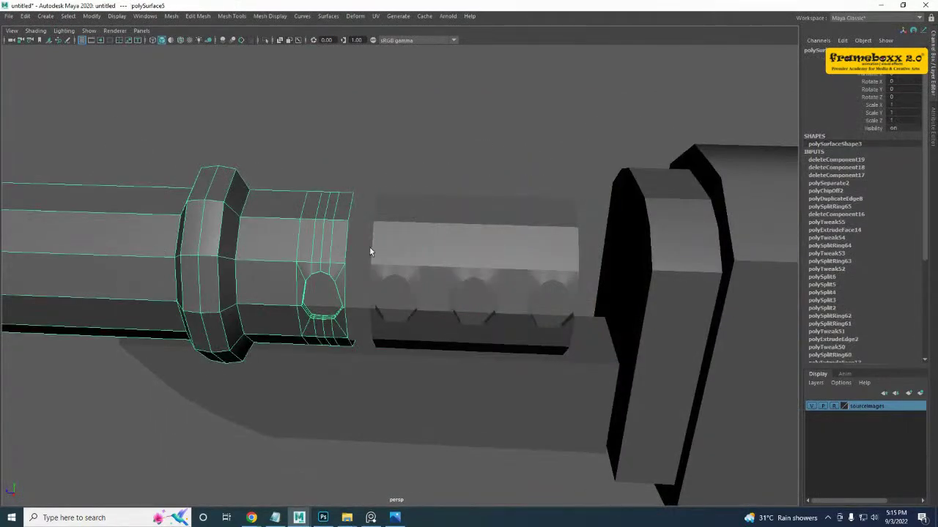
shift+click(401, 242)
shift+right_click(429, 232)
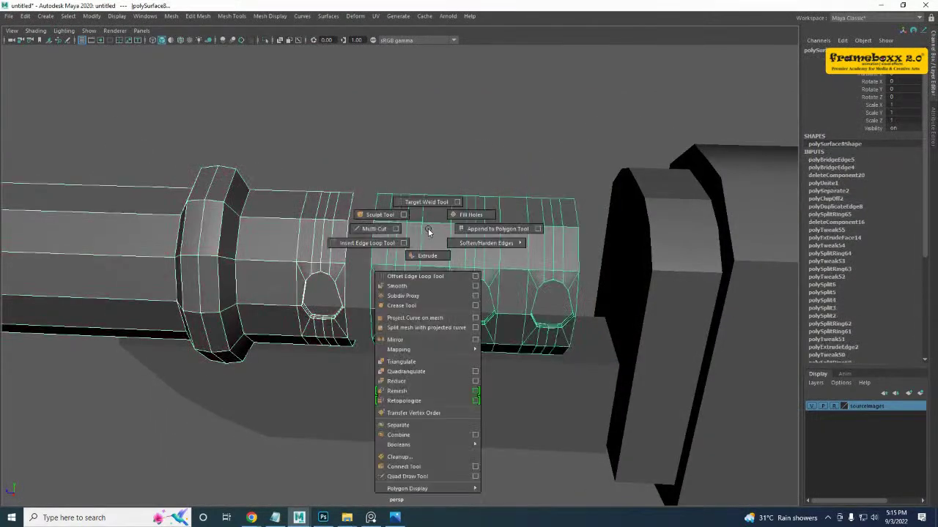
shift+right_drag(428, 326, 416, 438)
- Isolate the combined barrel mesh in the perspective view to expose the gap before the hole sections
right_drag(377, 204, 373, 183)
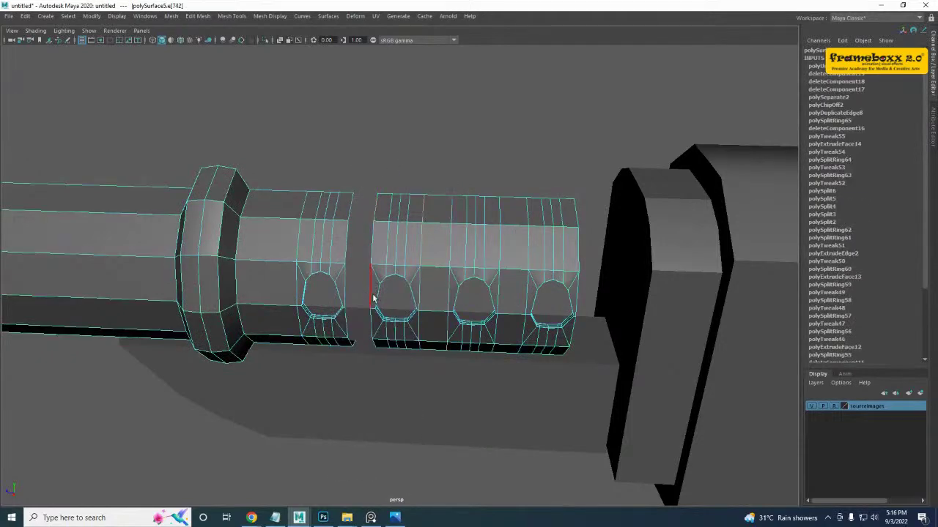
alt+drag(373, 298, 363, 278)
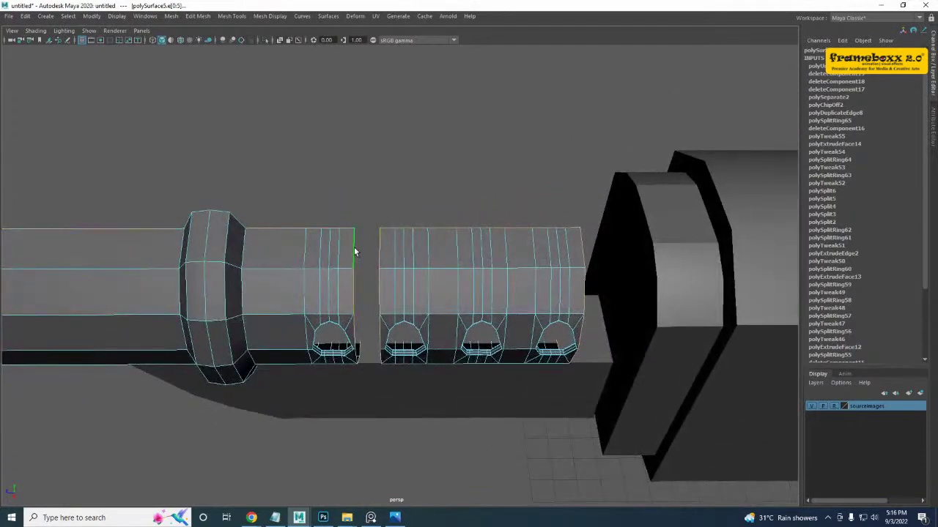
click(384, 247)
alt+drag(383, 247, 389, 291)
shift+click(392, 296)
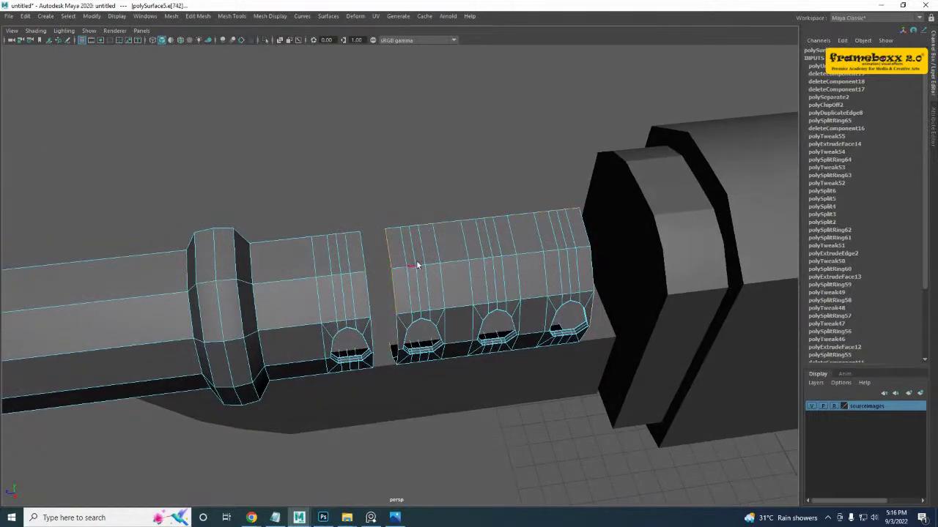
right_drag(417, 262, 460, 241)
key(ctrl+1)
alt+drag(394, 288, 364, 306)
alt+right_drag(364, 306, 389, 312)
- Bridge the open border edges across the gap between the barrel and the joined hole sections
right_drag(407, 246, 408, 221)
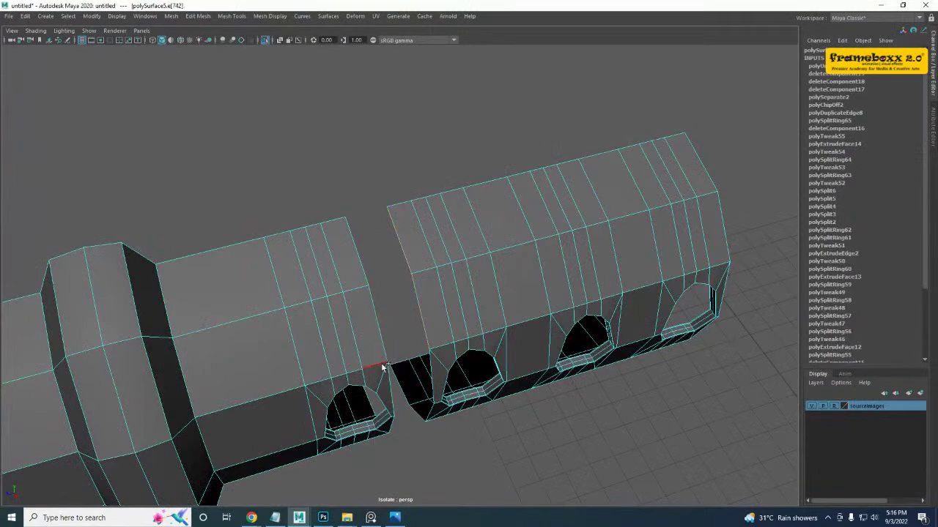
double_click(401, 380)
alt+drag(401, 378, 349, 330)
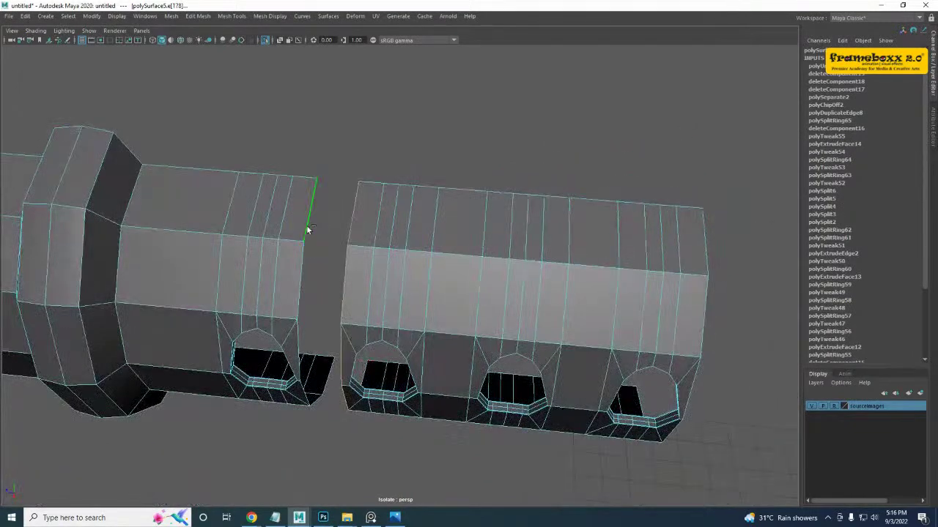
shift+right_drag(304, 236, 297, 305)
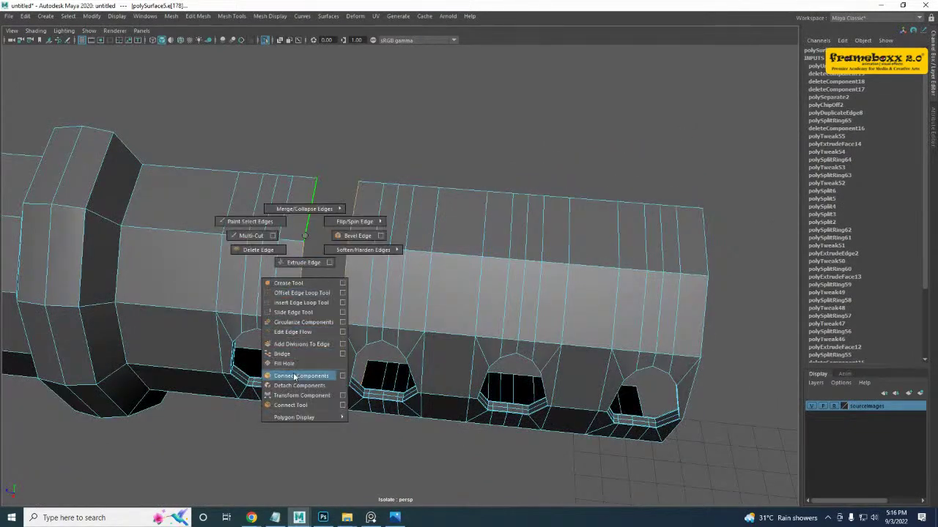
shift+right_drag(295, 376, 282, 353)
right_drag(400, 162, 407, 156)
scroll(391, 263, down, 5)
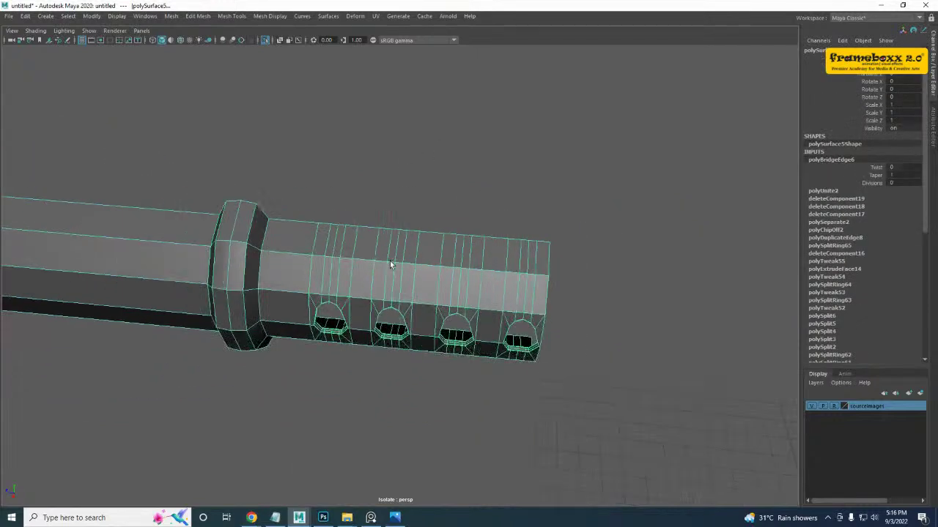
- Insert an edge loop midway along each of the three plain strips between the holes, and end the isolation
alt+drag(391, 262, 348, 239)
scroll(391, 244, up, 4)
right_drag(348, 239, 369, 192)
click(348, 265)
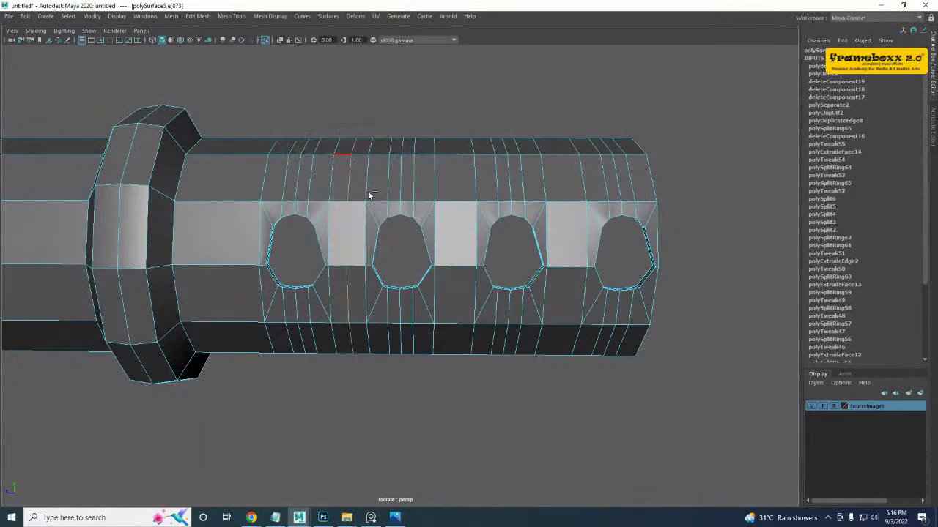
click(455, 201)
key(g)
click(565, 203)
key(g)
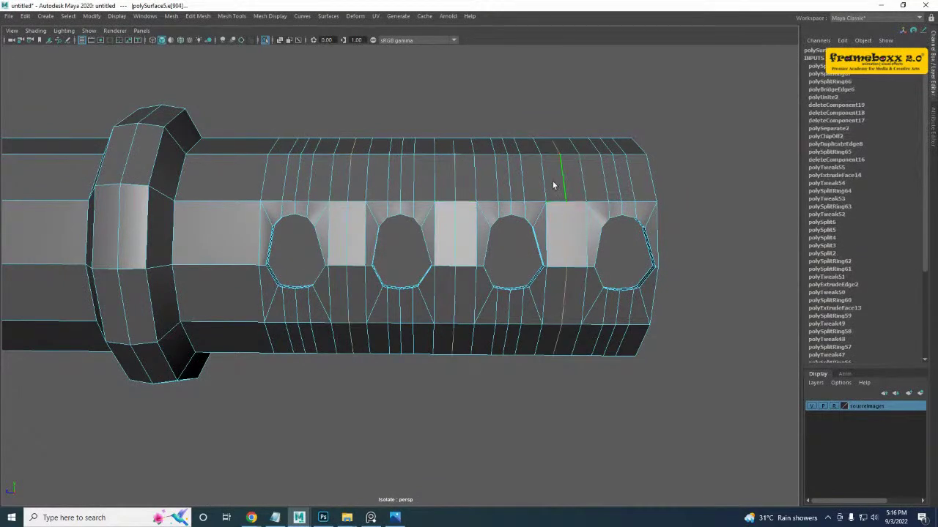
key(F8)
key(ctrl+1)
- Try to select the open border edges at the barrel's receiver end in the side view
scroll(542, 235, down, 5)
alt+drag(542, 238, 427, 286)
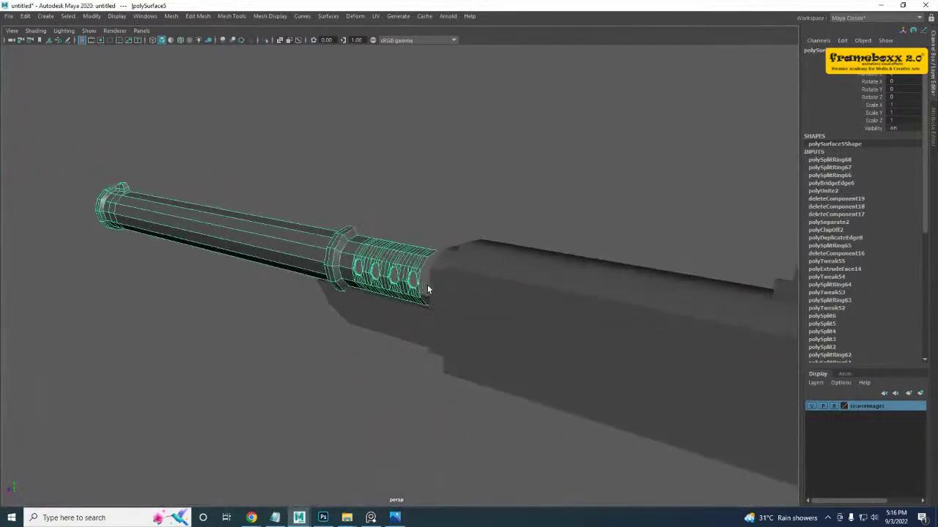
key(space)
key(space)
scroll(482, 306, up, 5)
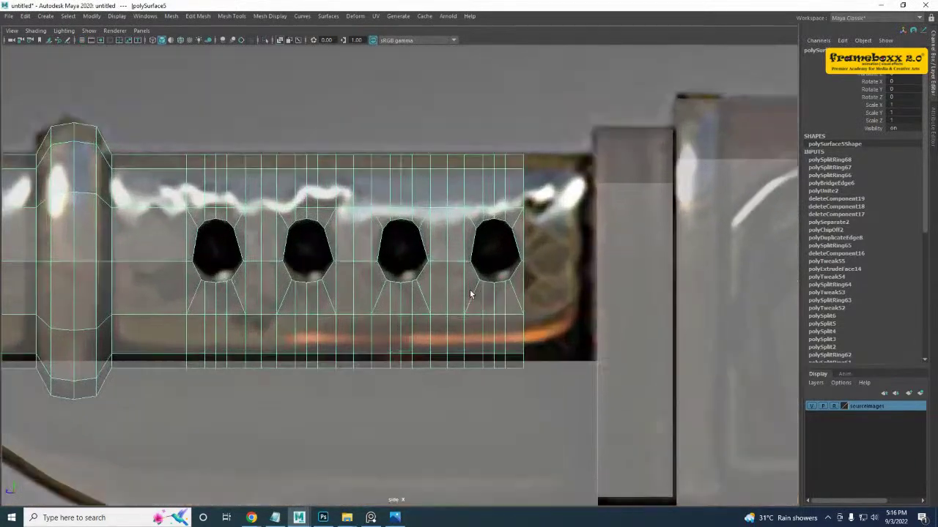
right_drag(515, 249, 519, 219)
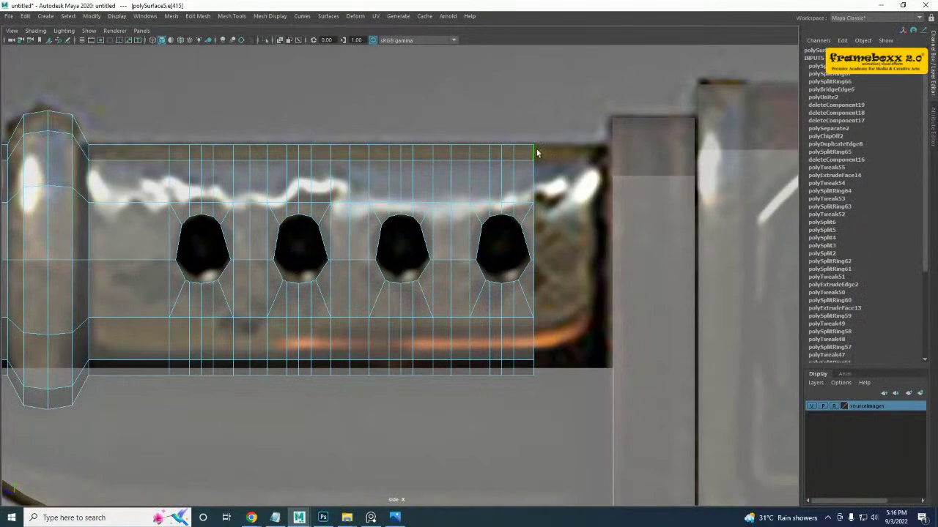
drag(550, 348, 556, 404)
scroll(549, 352, up, 3)
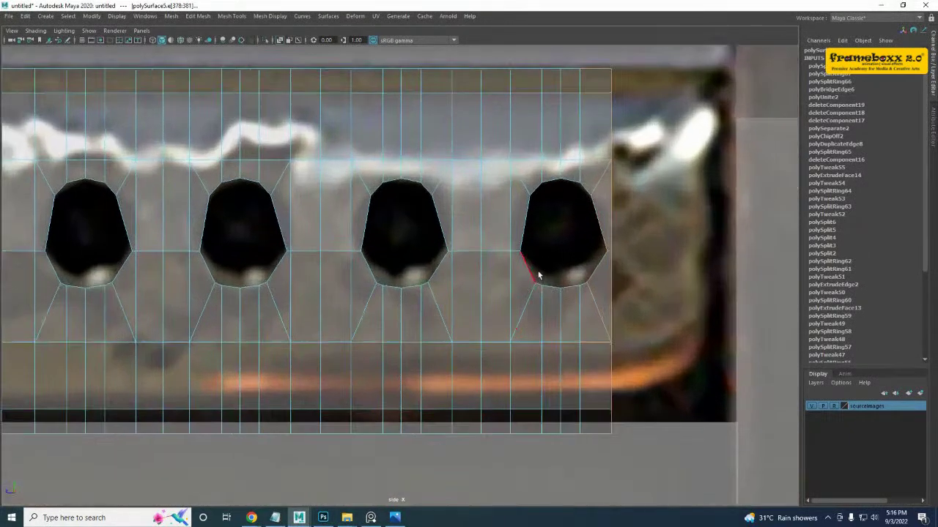
alt+middle_drag(560, 238, 439, 325)
drag(509, 322, 513, 331)
alt+middle_drag(512, 331, 490, 269)
key(space)
key(space)
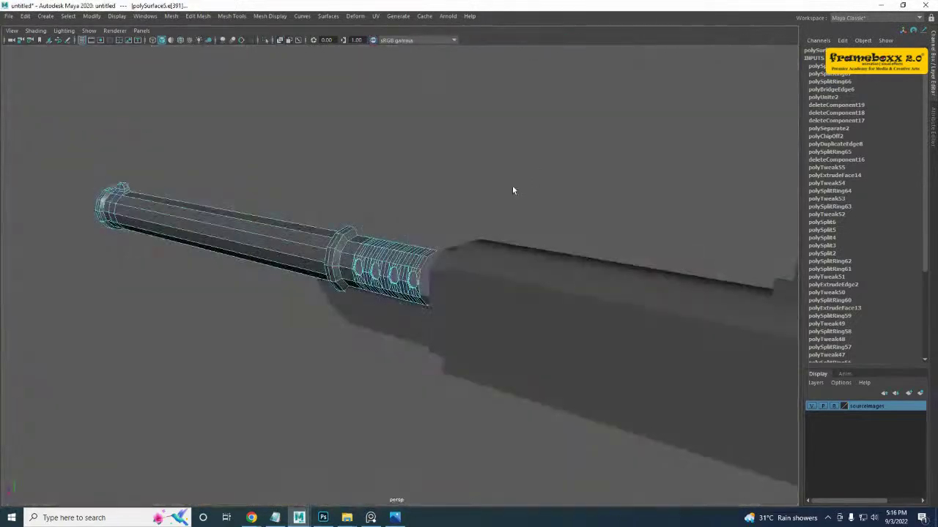
- Isolate the barrel mesh in the perspective view and select the open border edges beyond the last vent hole
alt+drag(512, 185, 483, 220)
right_drag(339, 279, 410, 245)
key(ctrl+1)
scroll(451, 273, up, 3)
alt+middle_drag(450, 277, 425, 257)
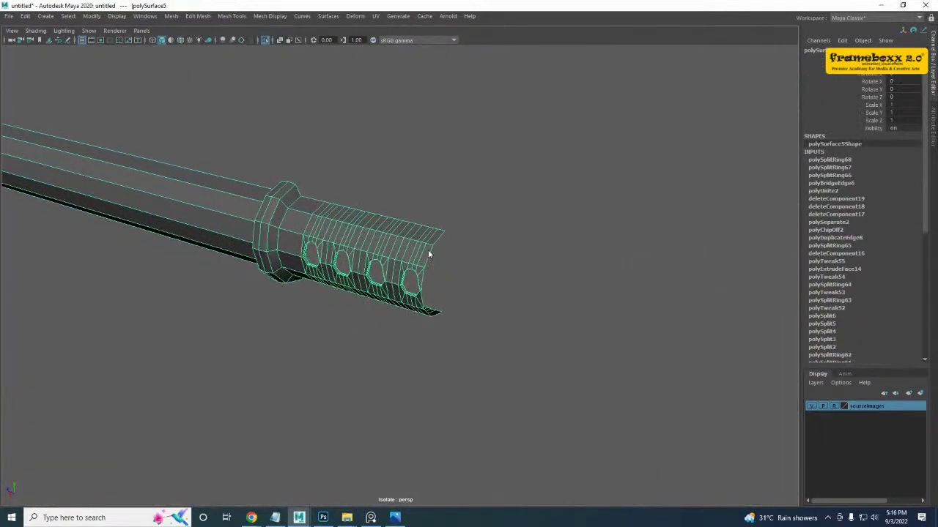
right_drag(428, 250, 434, 231)
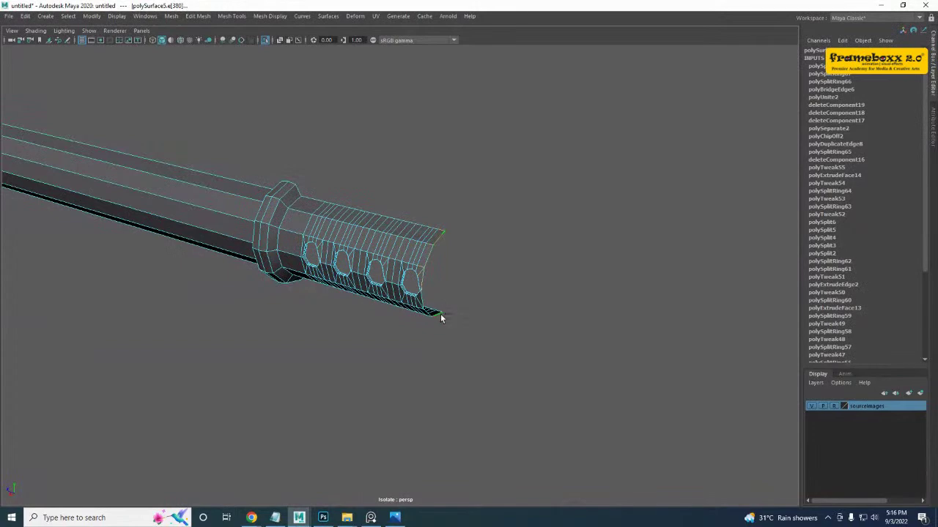
- Extrude the selected border edges in the side view to extend the barrel up to the receiver's front collar
alt+drag(414, 268, 513, 308)
key(space)
key(space)
alt+middle_drag(542, 312, 510, 305)
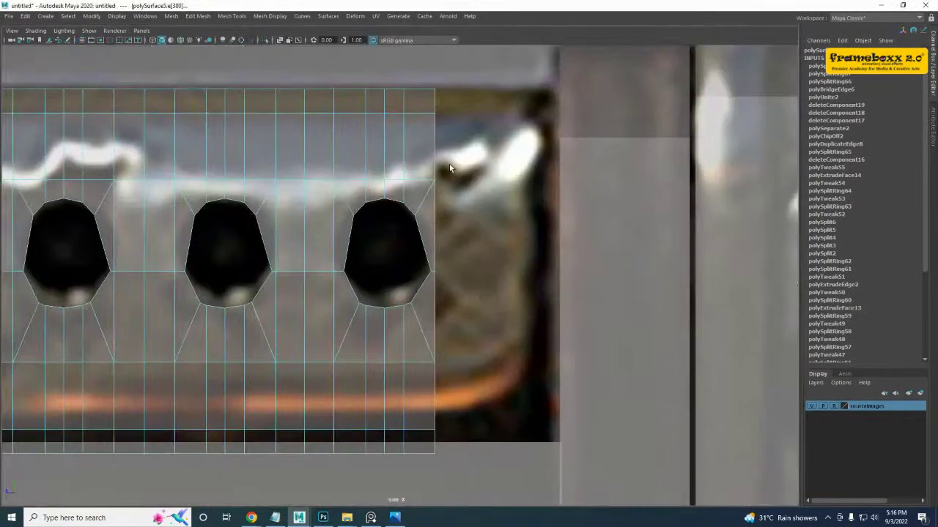
shift+right_drag(451, 160, 446, 190)
drag(386, 265, 516, 285)
alt+right_drag(492, 273, 387, 260)
alt+middle_drag(387, 260, 464, 208)
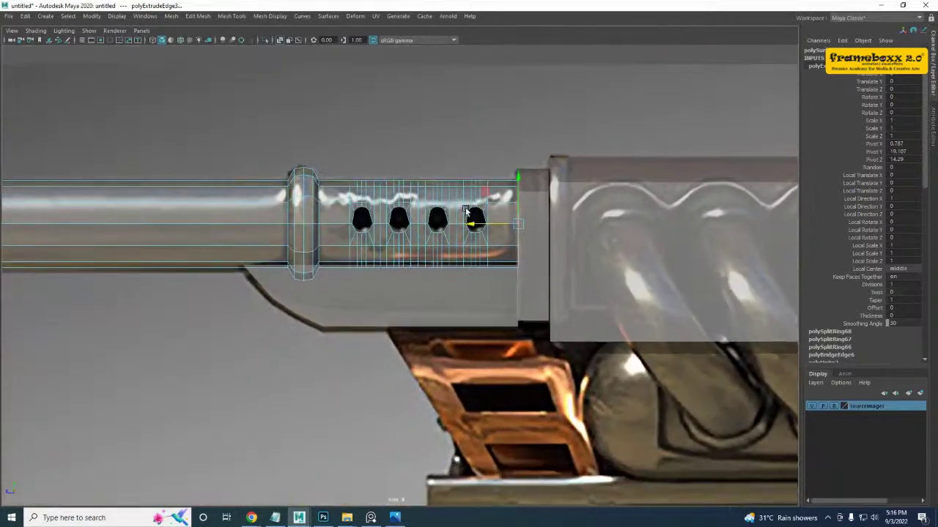
- Return to object mode and end the isolation so the barrel shows with the rest of the gun
scroll(513, 131, down, 2)
key(F8)
key(space)
key(space)
scroll(469, 172, down, 4)
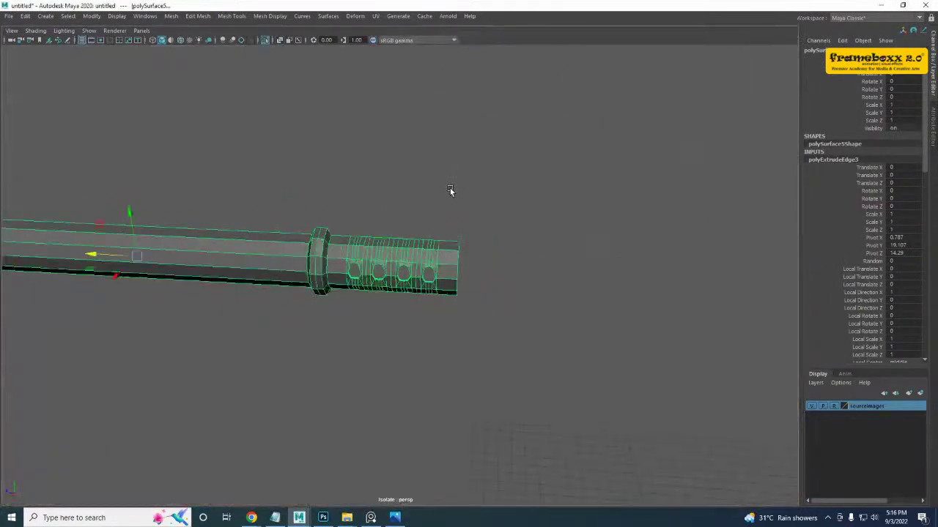
alt+drag(450, 190, 408, 236)
key(ctrl+1)
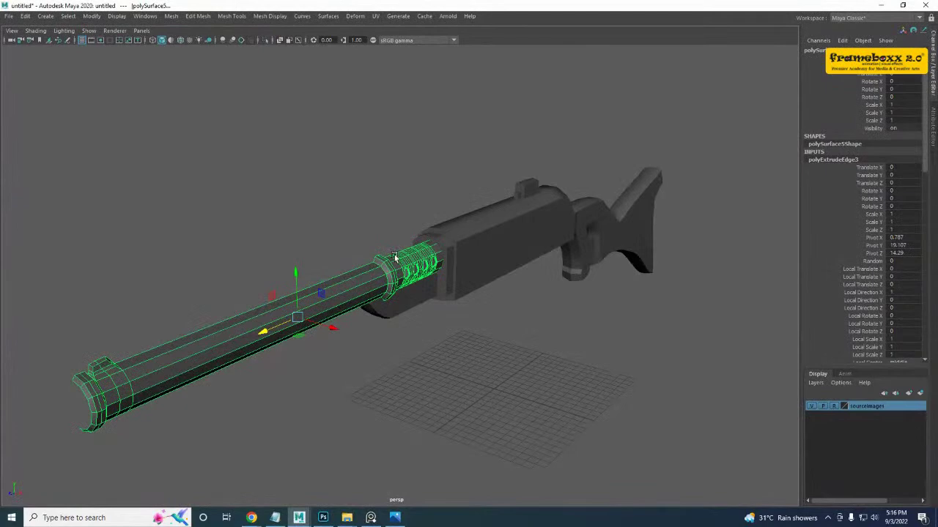
- Create a mirrored instance of the barrel half across the centre line with Duplicate Special, using Scale X -1
alt+drag(275, 342, 303, 321)
key(space)
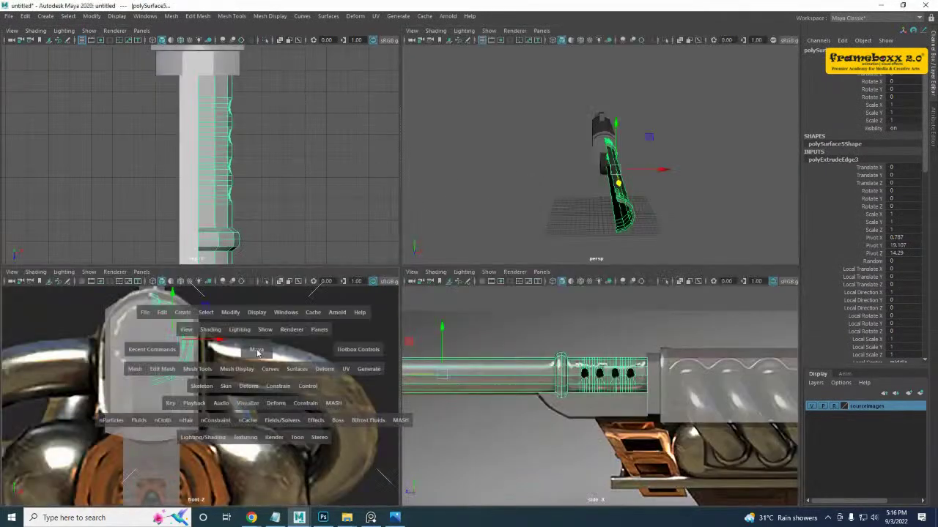
key(space)
alt+middle_drag(373, 328, 374, 373)
key(d)
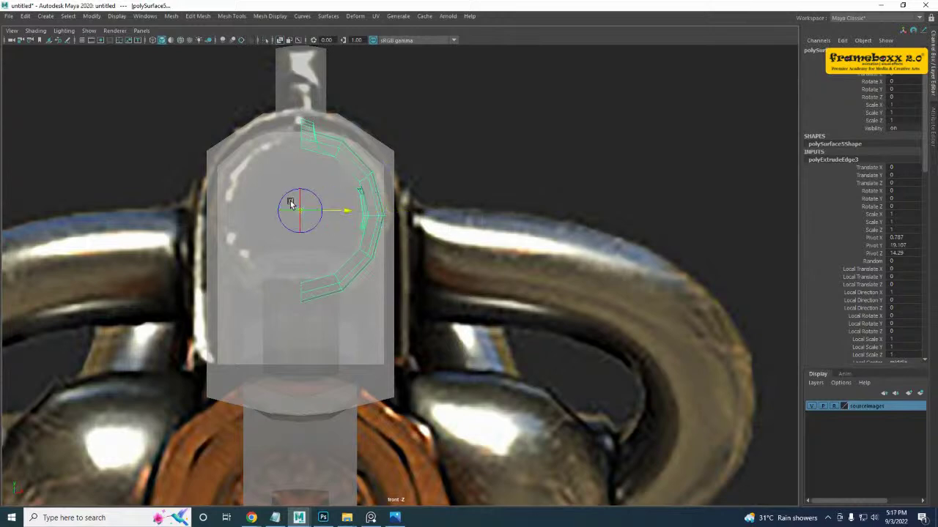
key(ctrl+shift+d)
- Examine the mirrored barrel and its vent holes in smooth preview, and switch the barrel half back to unsmoothed display
key(space)
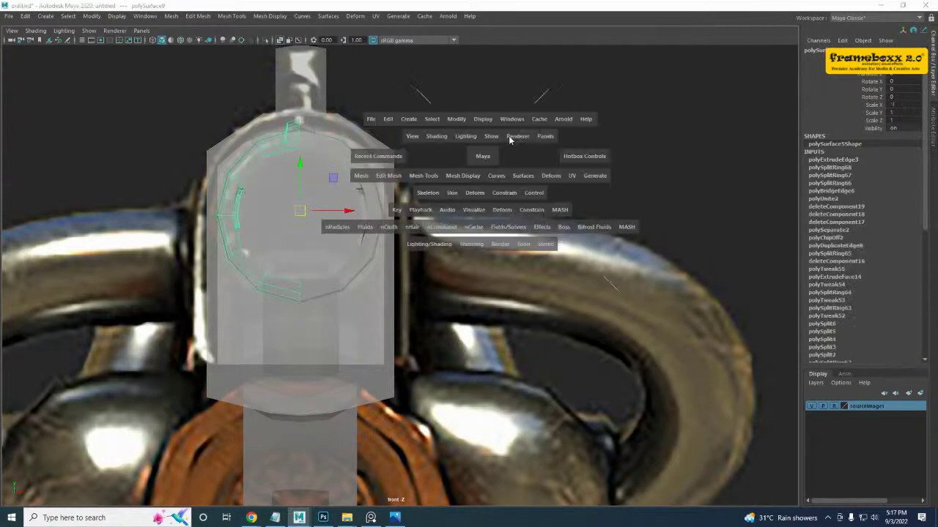
key(space)
alt+drag(495, 228, 476, 221)
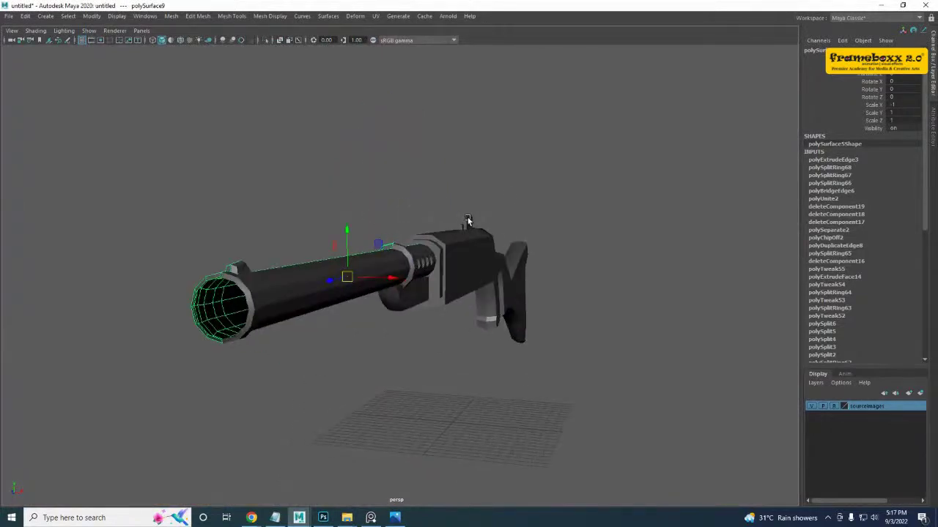
alt+drag(364, 263, 308, 274)
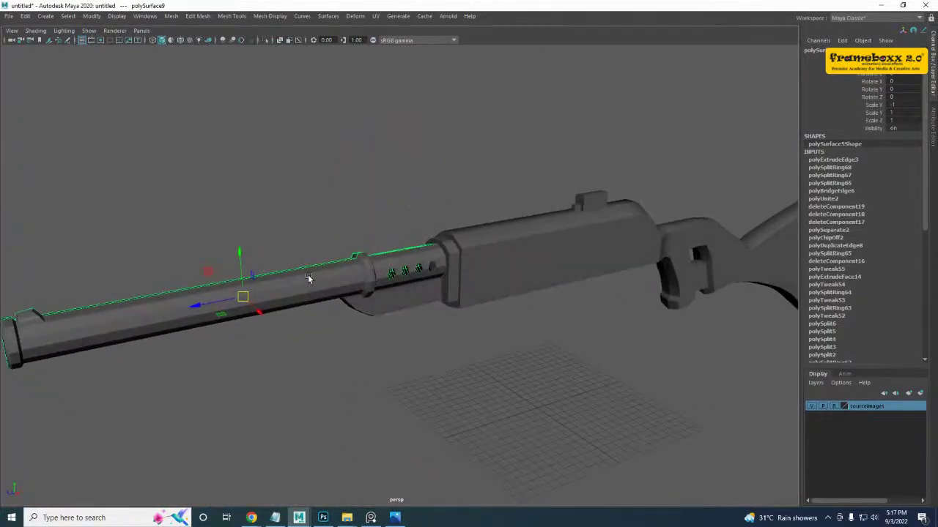
key(3)
click(280, 183)
alt+right_drag(280, 183, 351, 268)
alt+middle_drag(352, 268, 450, 233)
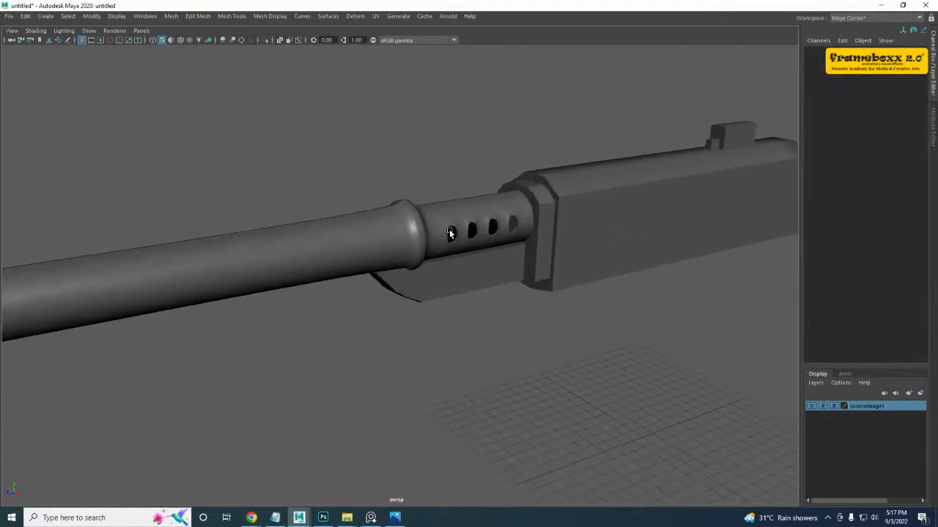
alt+right_drag(450, 233, 669, 347)
alt+drag(668, 348, 569, 283)
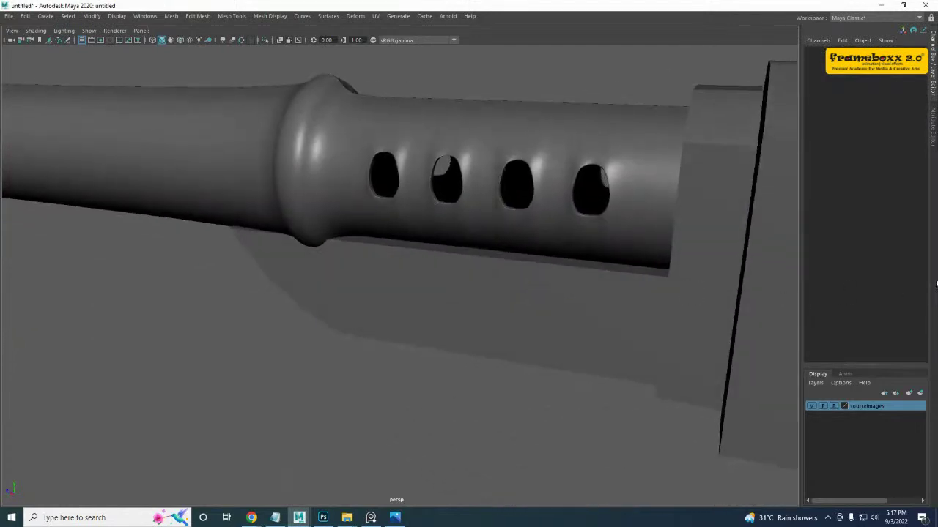
alt+drag(422, 148, 454, 189)
alt+middle_drag(327, 266, 385, 222)
click(342, 245)
key(1)
- Insert an edge loop midway along the long plain section of the barrel in the side view
alt+drag(385, 222, 436, 209)
alt+right_drag(436, 210, 359, 236)
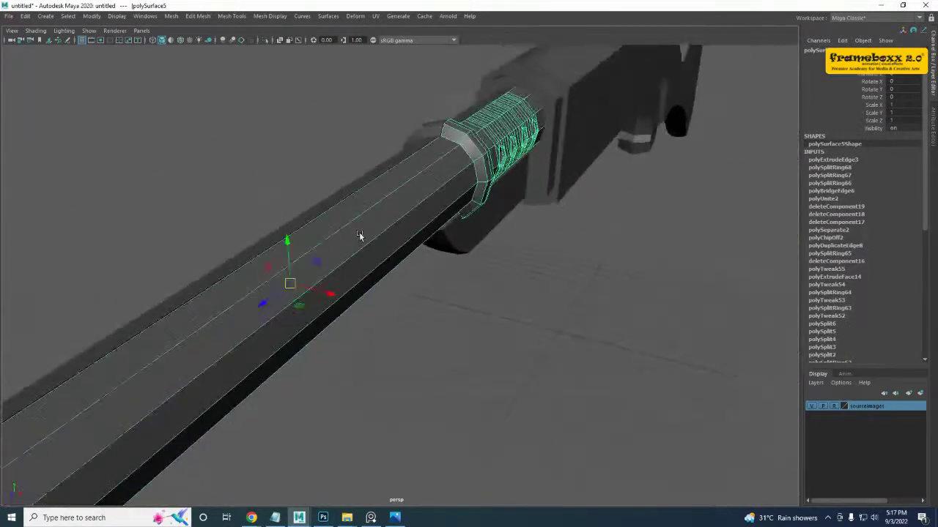
alt+drag(360, 237, 476, 155)
key(space)
key(space)
alt+middle_drag(198, 287, 447, 242)
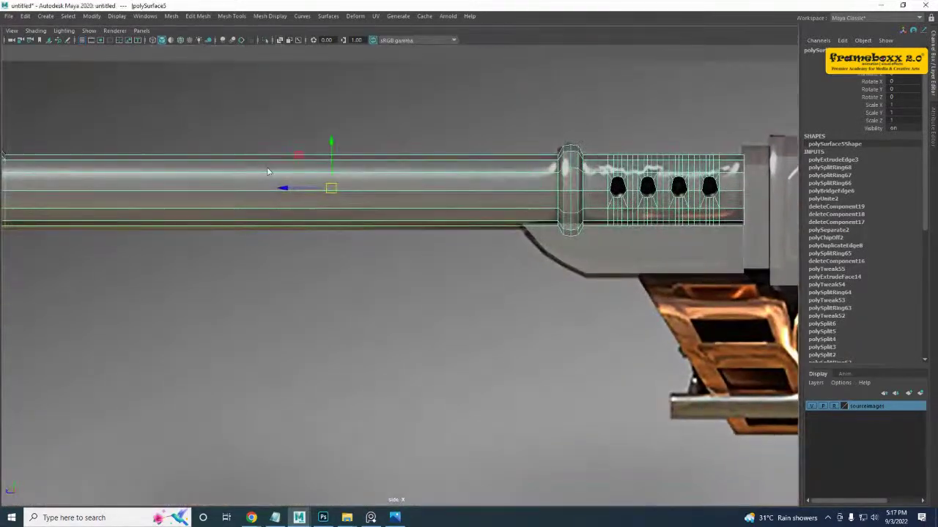
right_drag(268, 172, 282, 111)
click(264, 187)
ctrl+right_drag(333, 138, 383, 203)
- Insert an edge loop midway along each half of the divided long barrel section, and return to object mode
alt+middle_drag(235, 220, 508, 239)
ctrl+right_drag(532, 207, 538, 207)
alt+middle_drag(557, 203, 303, 212)
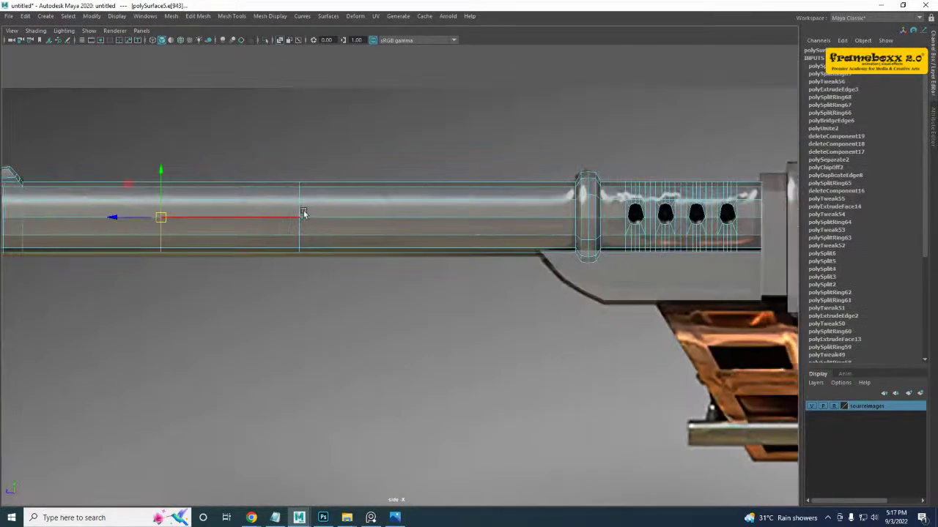
click(421, 218)
ctrl+right_drag(465, 183, 520, 227)
alt+middle_drag(405, 247, 648, 262)
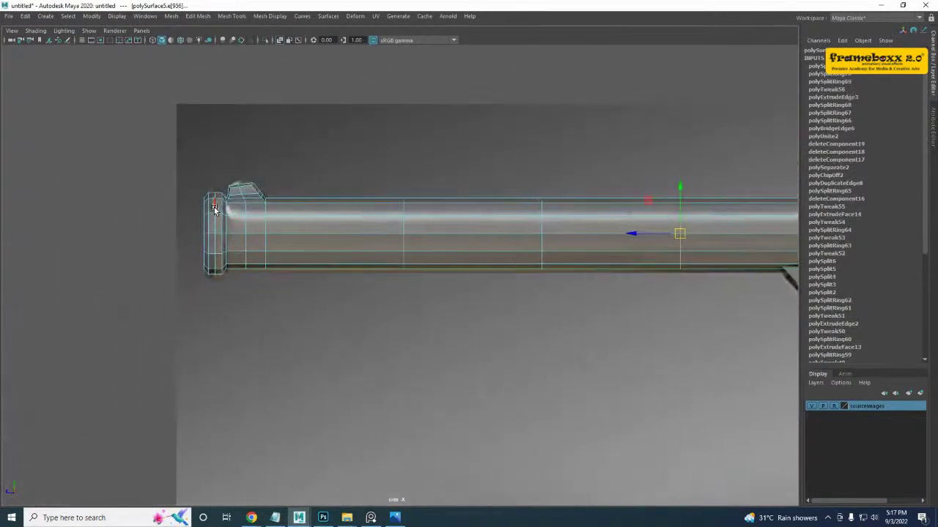
right_drag(300, 232, 335, 210)
- Check the barrel's edge spacing against the reference image and delete all construction history
scroll(335, 210, up, 4)
alt+middle_drag(395, 228, 205, 242)
alt+middle_drag(731, 248, 602, 234)
scroll(577, 234, down, 1)
alt+middle_drag(18, 236, 304, 238)
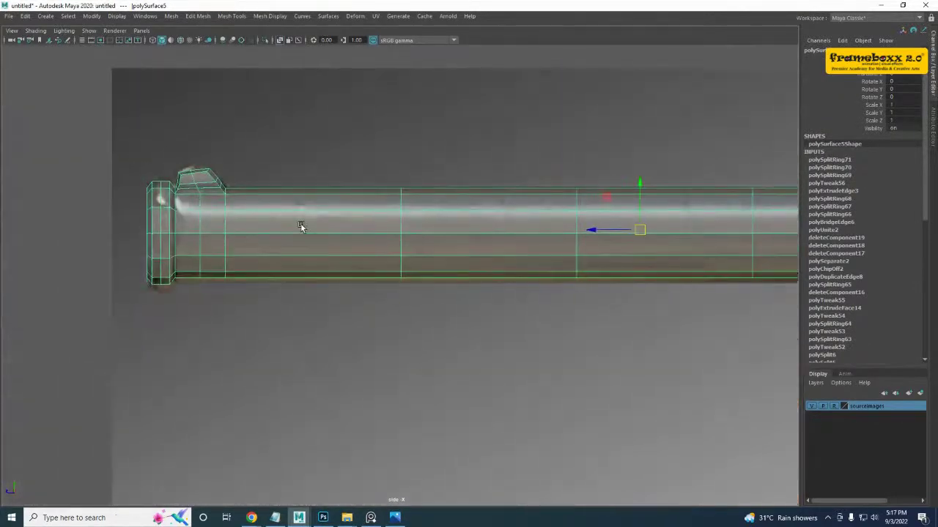
scroll(301, 224, down, 2)
alt+middle_drag(791, 265, 394, 211)
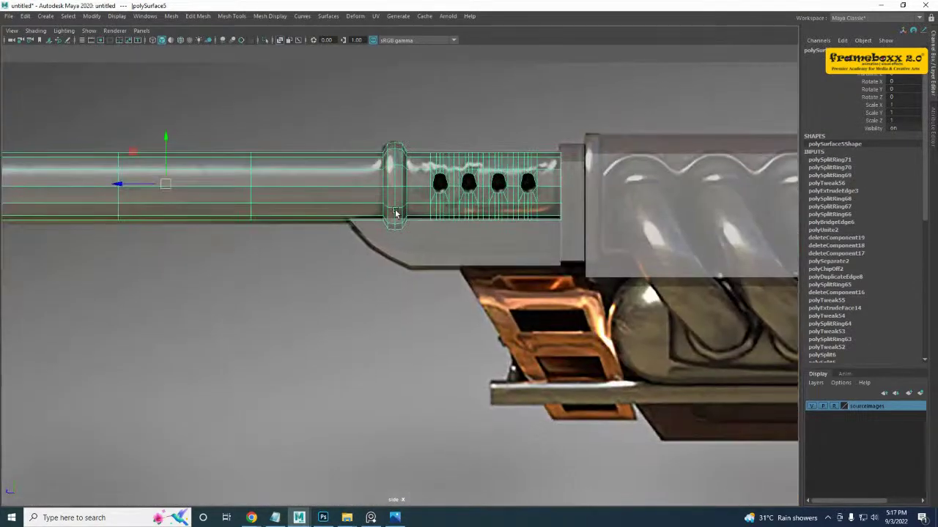
click(25, 15)
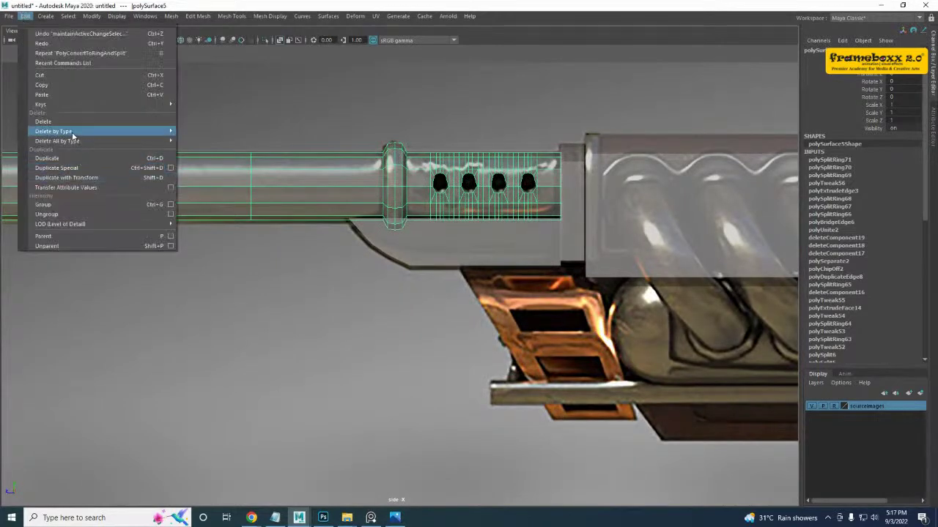
mouse_move(108, 140)
click(236, 143)
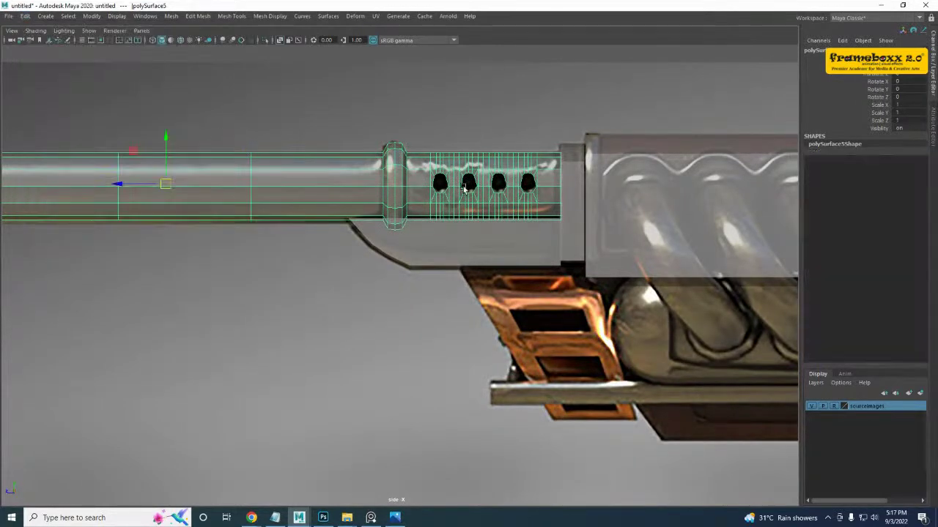
- Examine the receiver, curved pipes and lower housing of the reference image in the side view
scroll(341, 249, down, 1)
alt+middle_drag(668, 249, 261, 205)
scroll(528, 191, down, 1)
scroll(525, 203, down, 1)
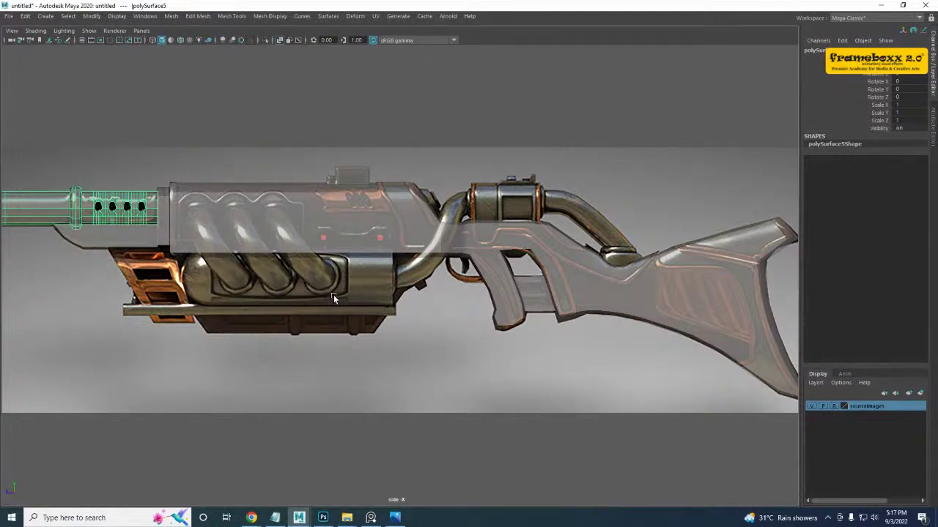
alt+middle_drag(334, 295, 489, 302)
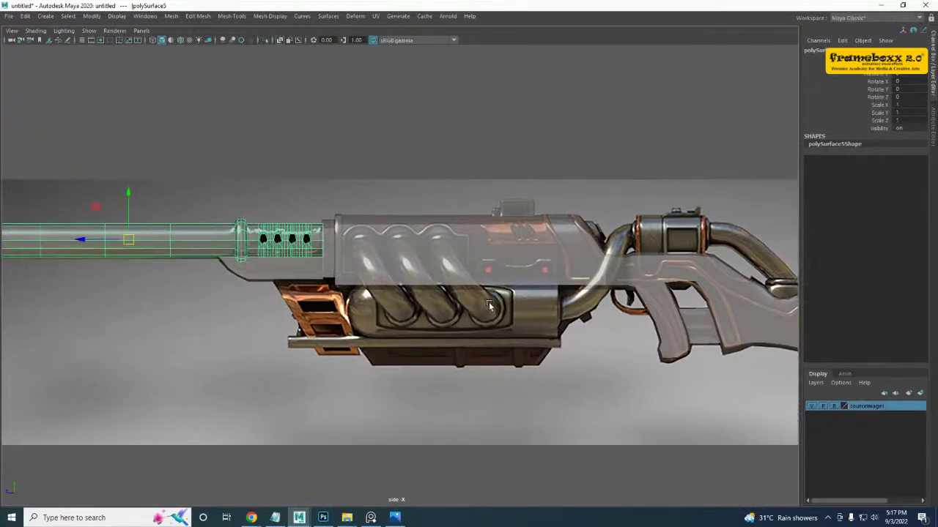
scroll(414, 306, up, 5)
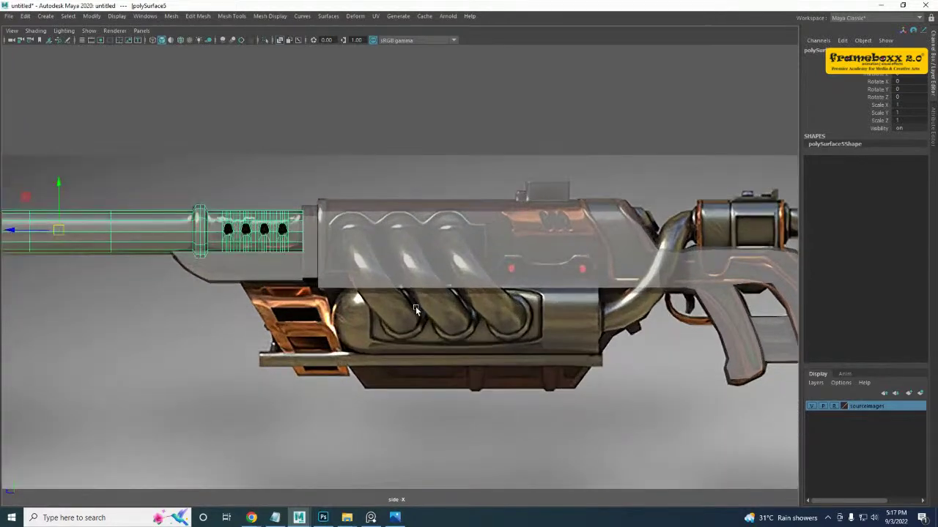
alt+middle_drag(443, 309, 388, 311)
alt+middle_drag(334, 322, 304, 315)
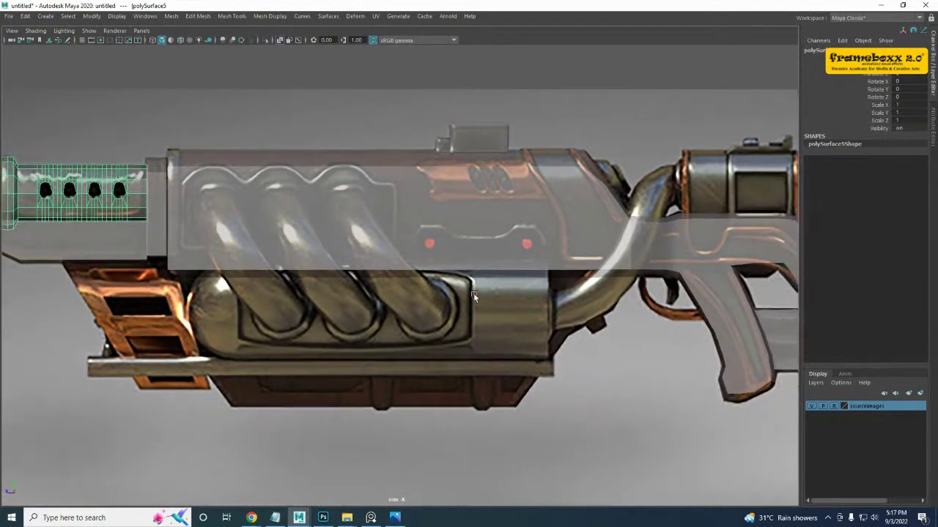
- Deselect the barrel, inspect the whole gun in perspective, and compare it with the side reference
key(space)
key(space)
scroll(542, 190, down, 3)
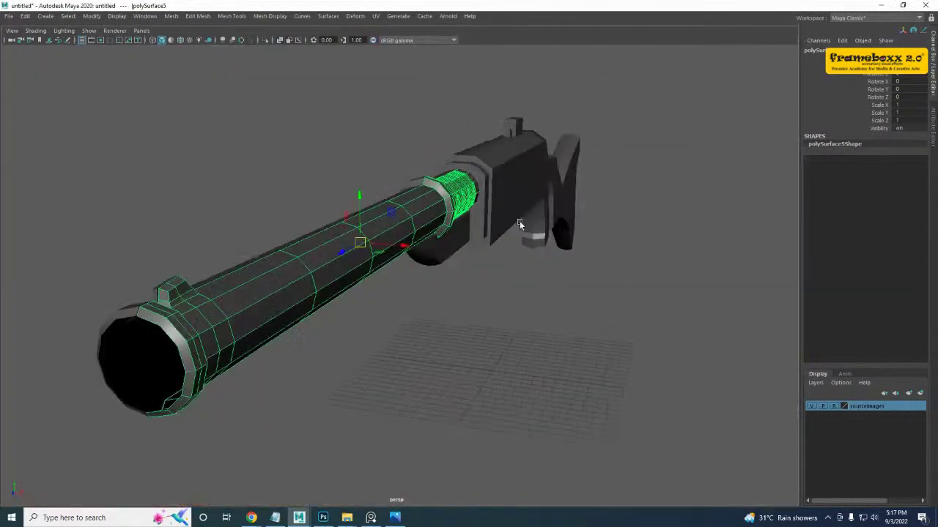
alt+drag(520, 221, 521, 287)
click(531, 293)
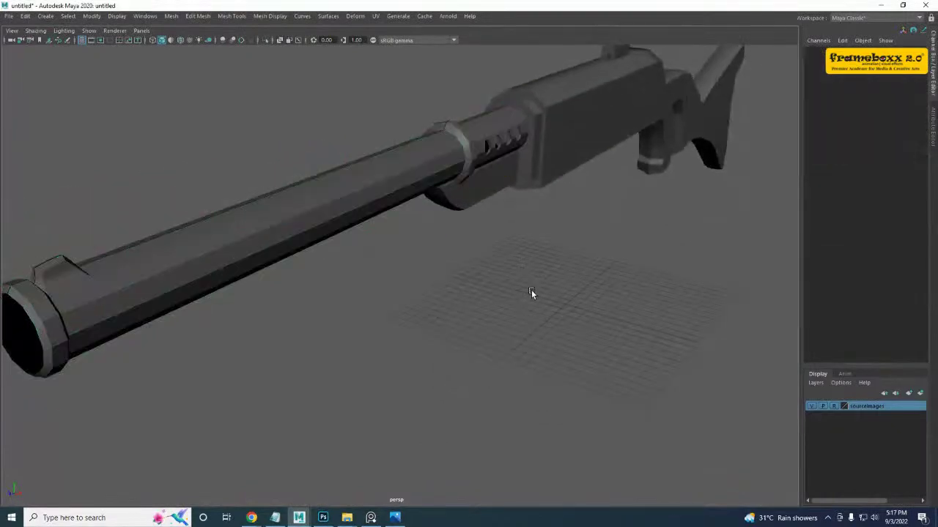
alt+middle_drag(553, 330, 514, 363)
alt+right_drag(515, 363, 457, 399)
alt+drag(458, 399, 513, 361)
key(space)
key(space)
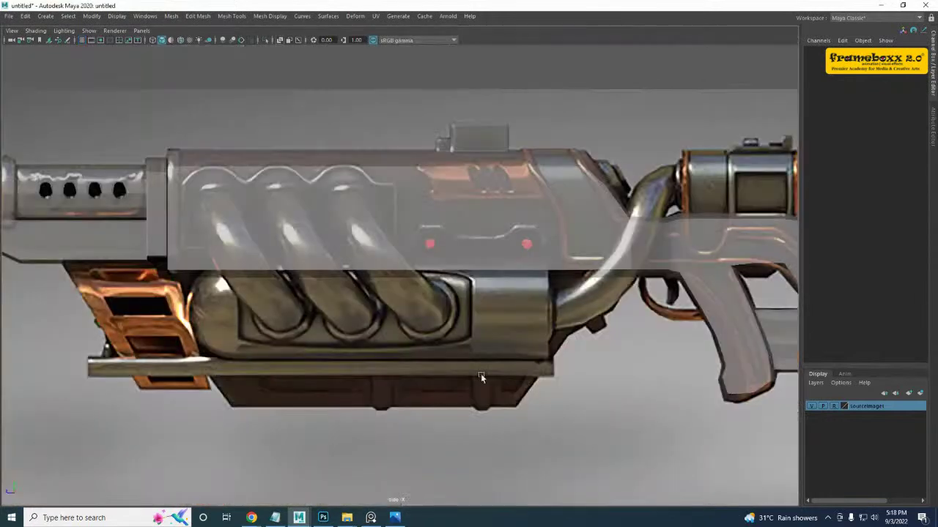
- Create a polygon cylinder of about 2.57 radius and 3.63 height below the receiver, over the curved pipes in the side reference
key(space)
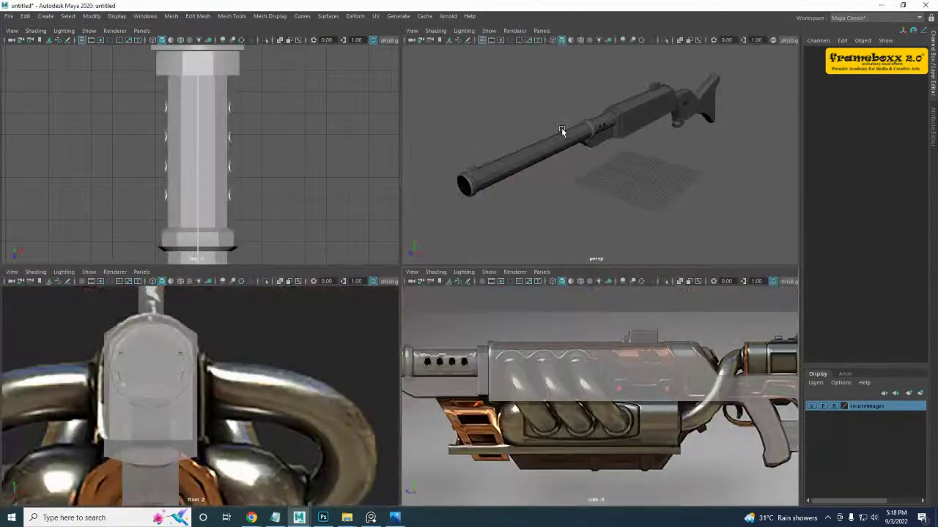
key(space)
alt+middle_drag(532, 267, 502, 254)
shift+right_drag(481, 278, 452, 279)
click(452, 281)
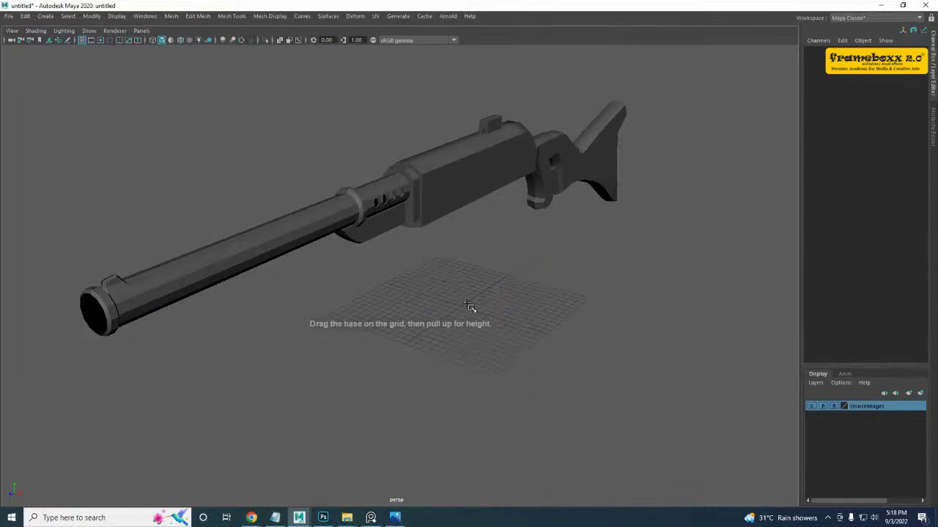
key(space)
key(space)
alt+middle_drag(467, 350, 463, 331)
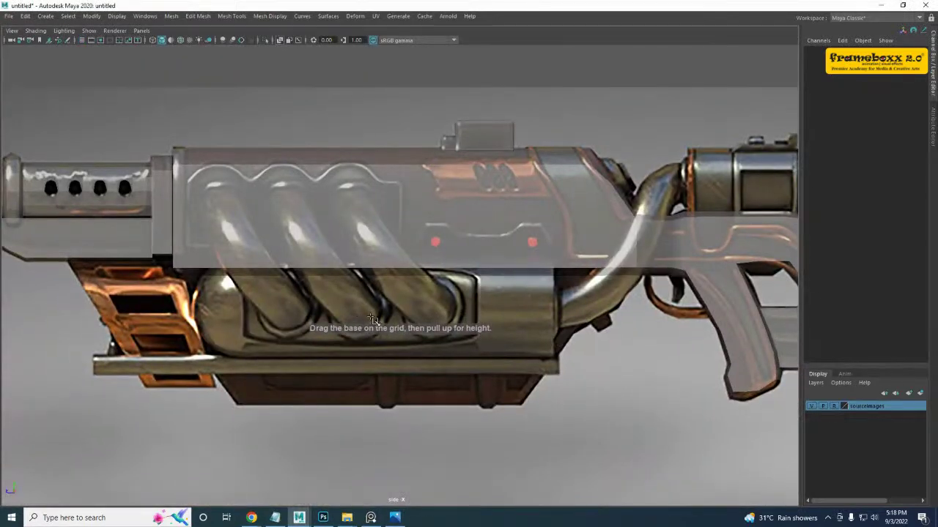
drag(371, 317, 405, 343)
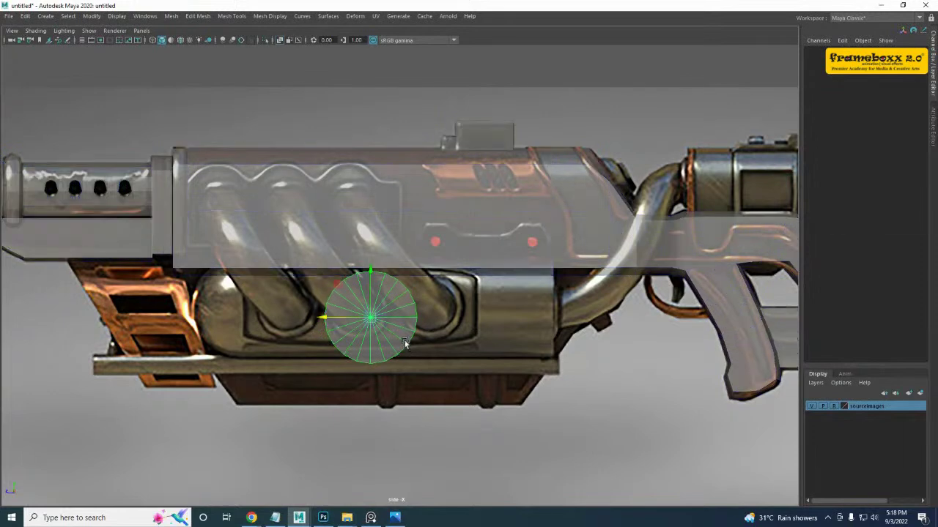
- Set the new cylinder's Rotate Y to 90 so it runs parallel to the barrel
key(space)
key(space)
alt+drag(561, 222, 497, 257)
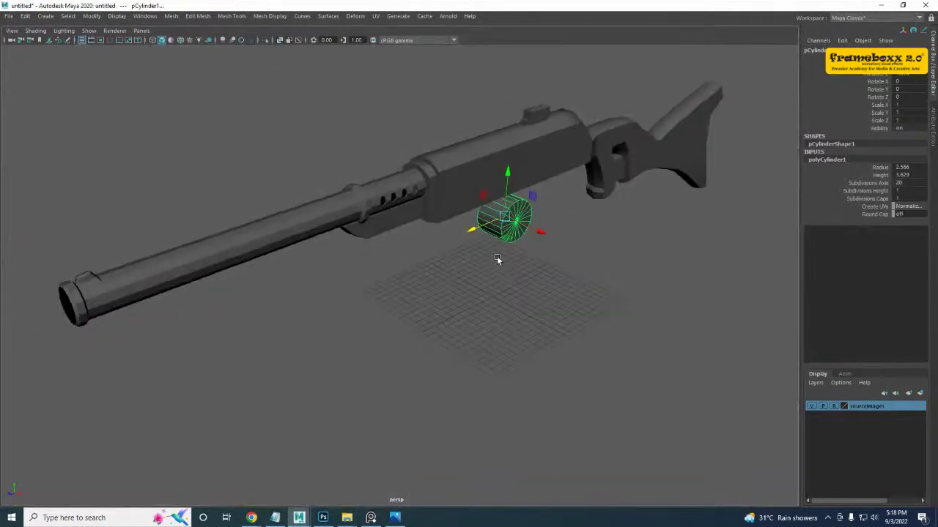
click(884, 90)
middle_drag(585, 155, 542, 157)
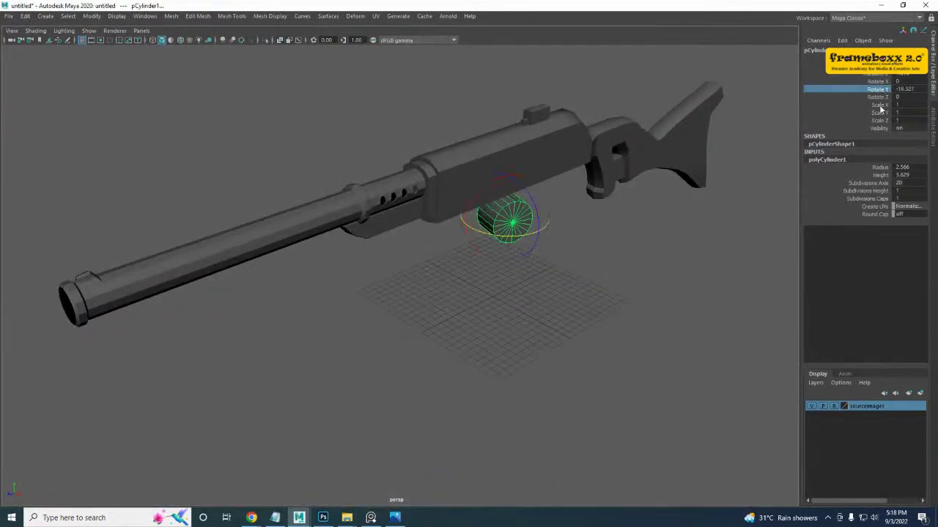
click(923, 89)
key(Return)
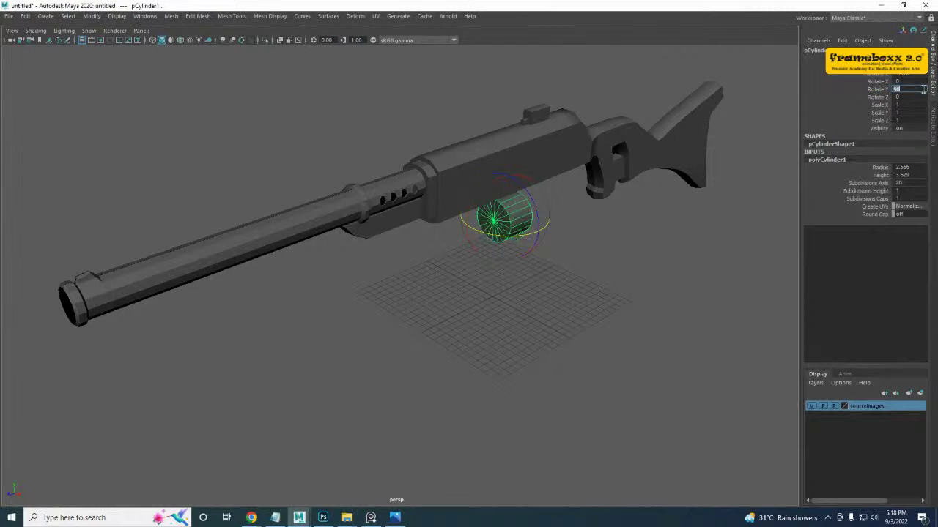
- Set the cylinder's cap subdivisions to 0 and its axis subdivisions to 12
click(873, 198)
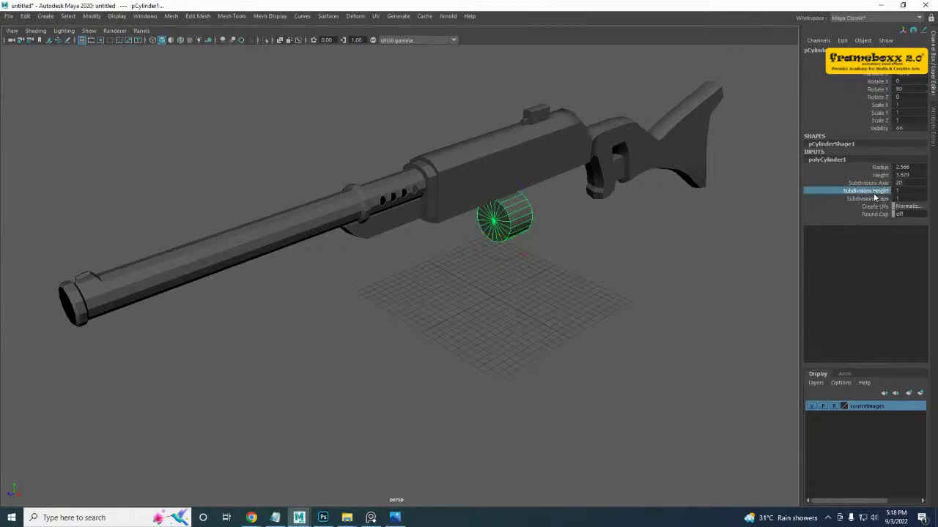
middle_drag(648, 213, 411, 220)
scroll(527, 214, up, 1)
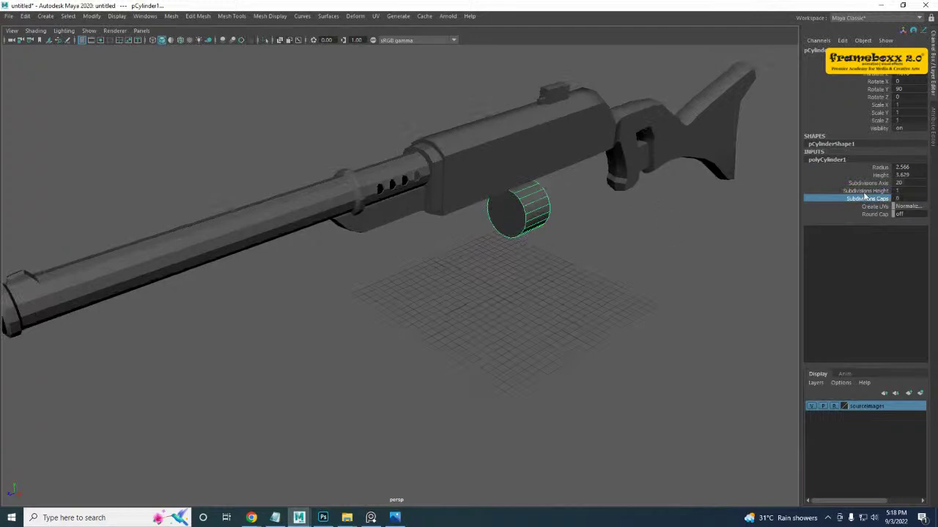
click(875, 183)
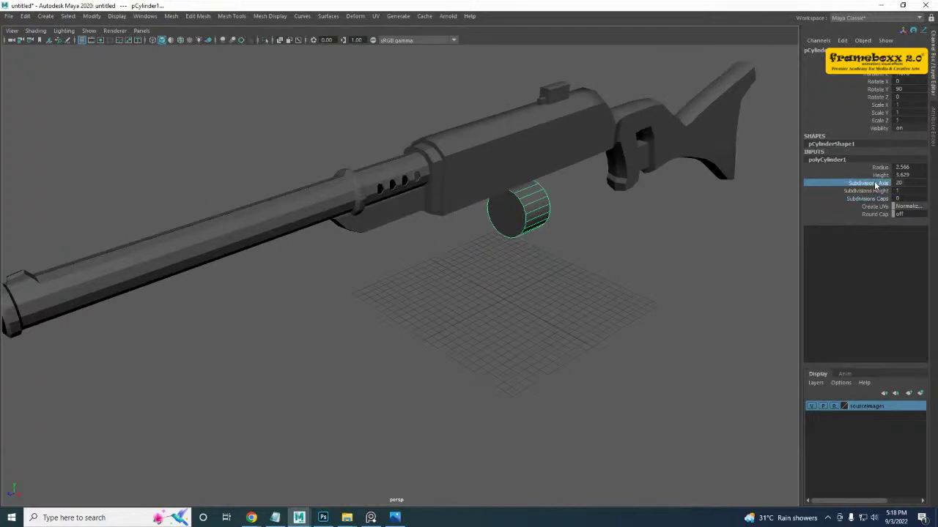
click(912, 184)
text(12)
key(Return)
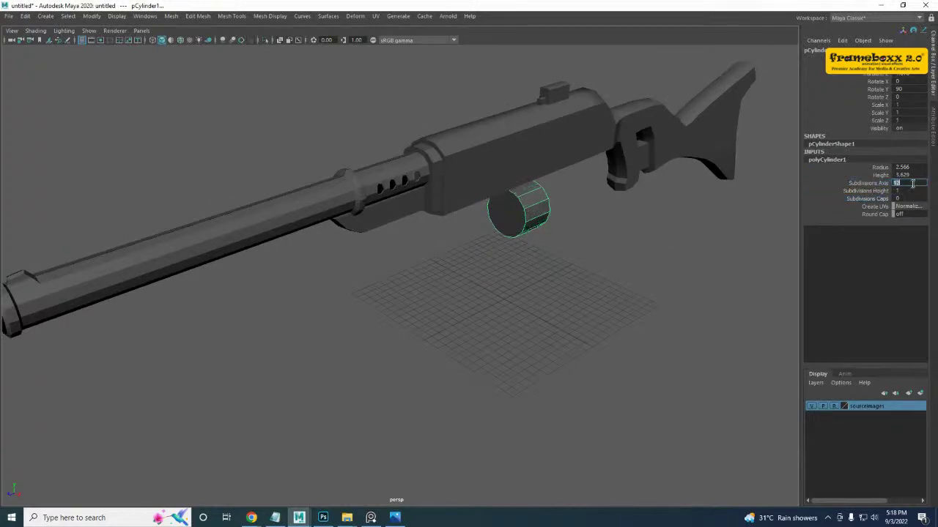
alt+drag(592, 215, 547, 197)
alt+middle_drag(256, 325, 321, 310)
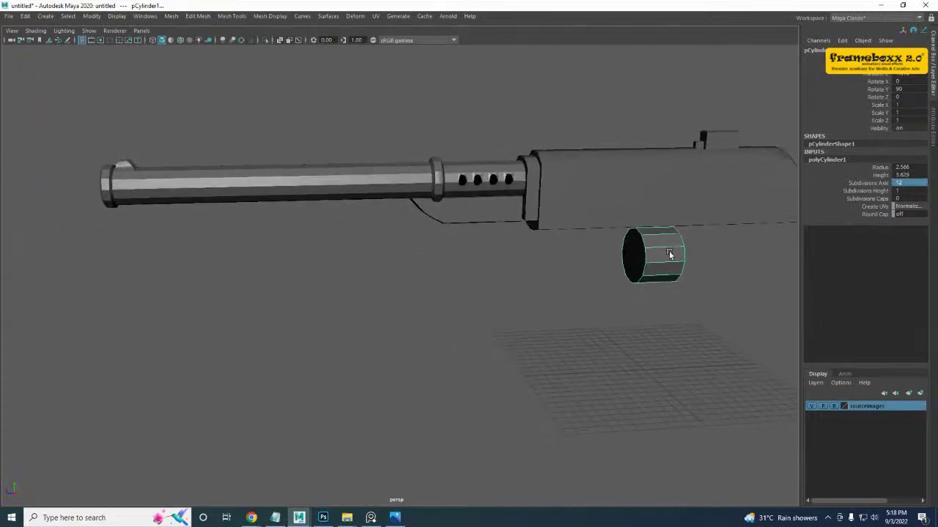
- Move the cylinder over the rounded metal tank beside the center in the front reference and scale it uniformly to about 1.053
right_drag(685, 247, 746, 203)
key(space)
key(space)
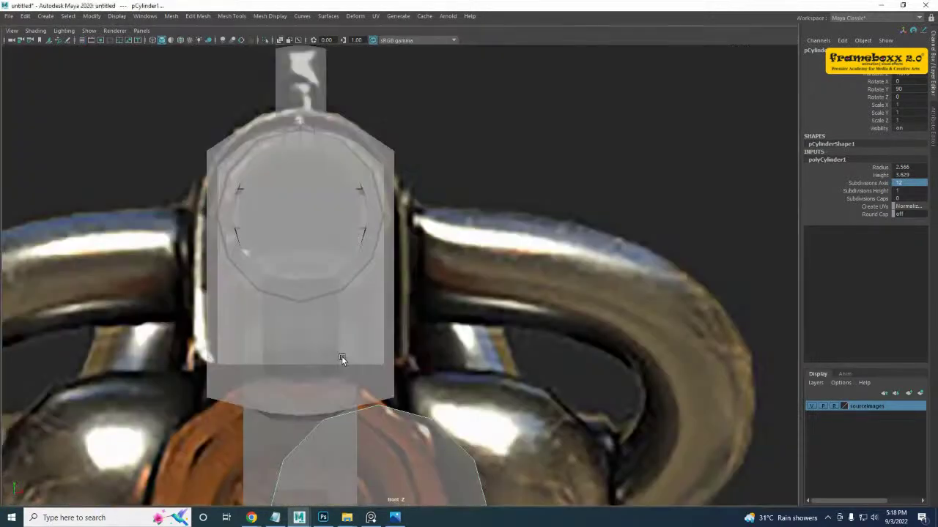
alt+middle_drag(305, 237, 182, 24)
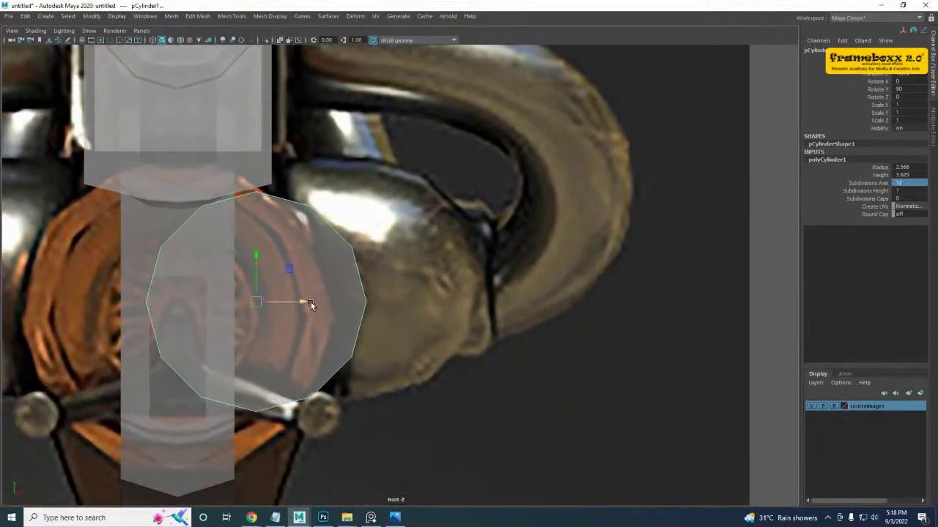
drag(311, 303, 415, 290)
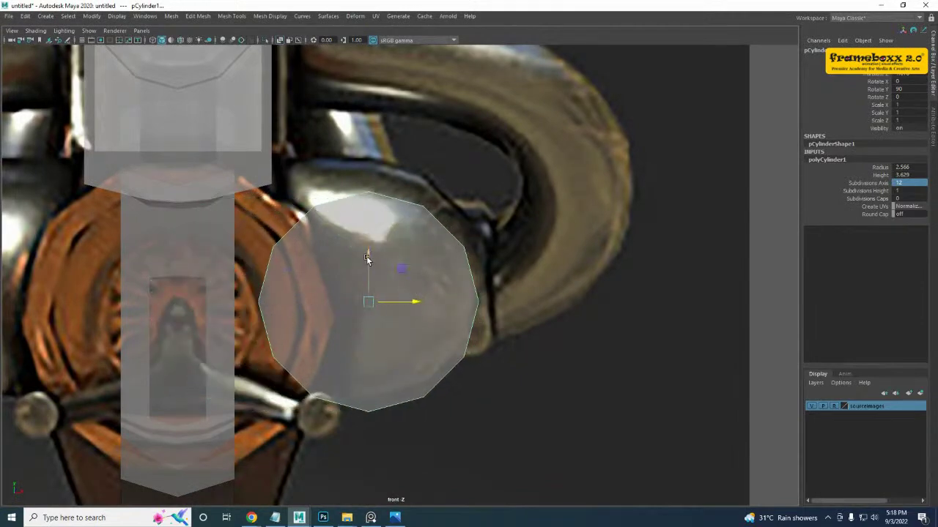
drag(367, 258, 367, 230)
key(r)
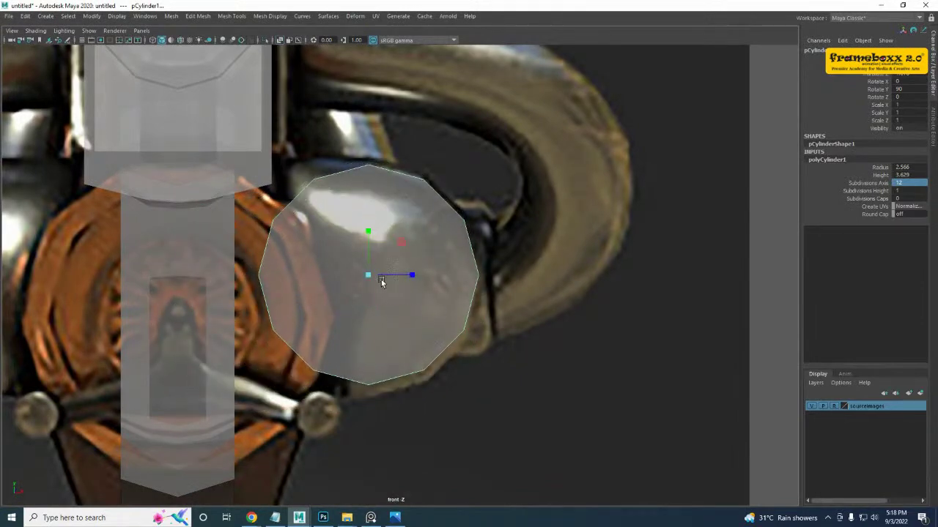
drag(369, 276, 373, 282)
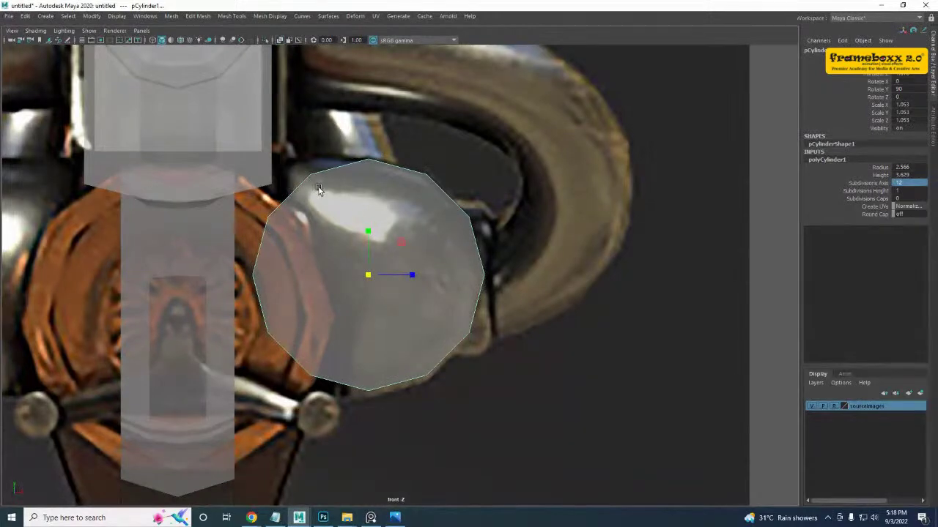
alt+middle_drag(318, 187, 308, 177)
alt+middle_drag(388, 248, 359, 223)
- Stretch the cylinder lengthwise to a Scale X of about 5.52, matching the tank's length in the side reference
key(space)
key(space)
alt+middle_drag(408, 328, 431, 314)
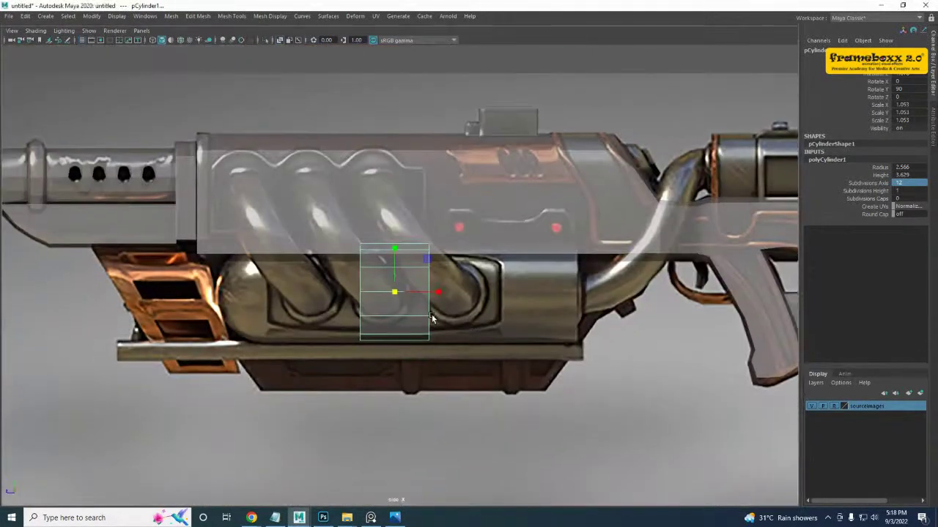
drag(438, 293, 625, 317)
alt+middle_drag(350, 294, 370, 285)
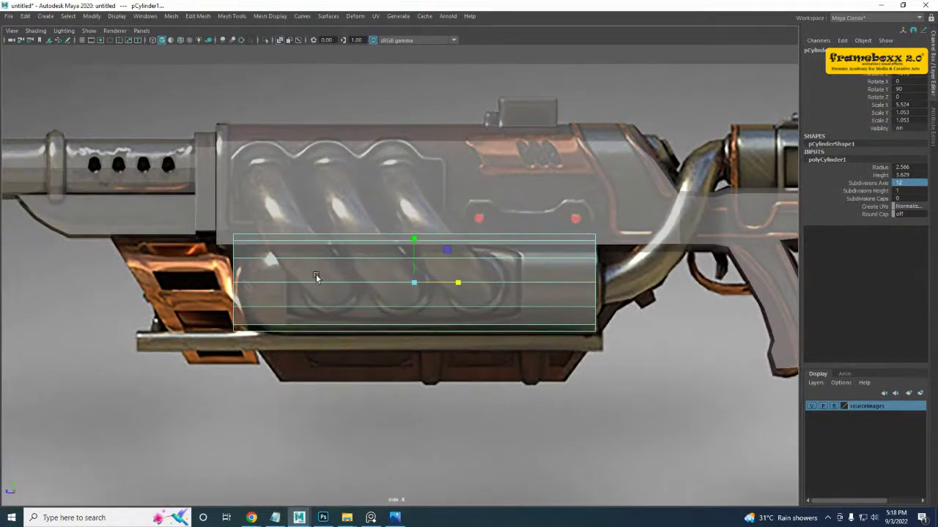
scroll(308, 294, up, 2)
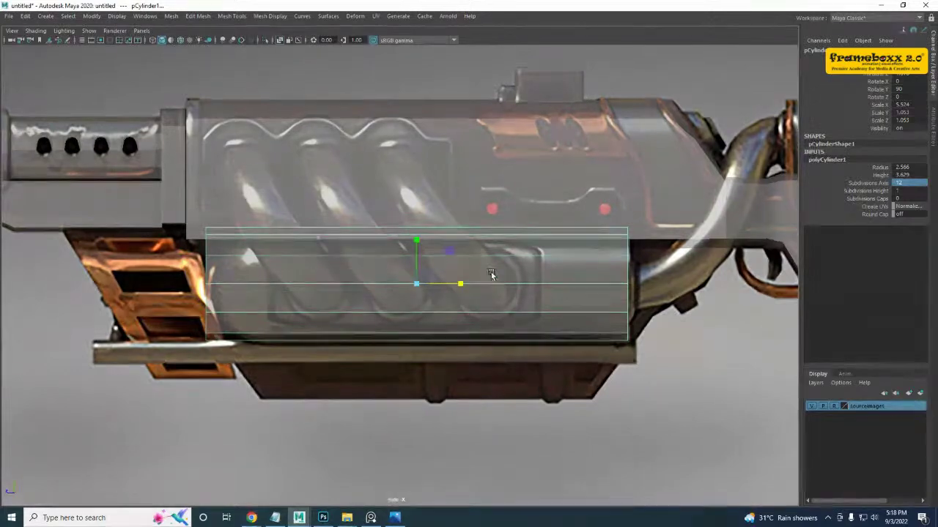
- Select the cylinder's rear cap face and shift it slightly backward to align with the tank's rear edge in the side reference
key(space)
key(space)
alt+drag(635, 178, 414, 274)
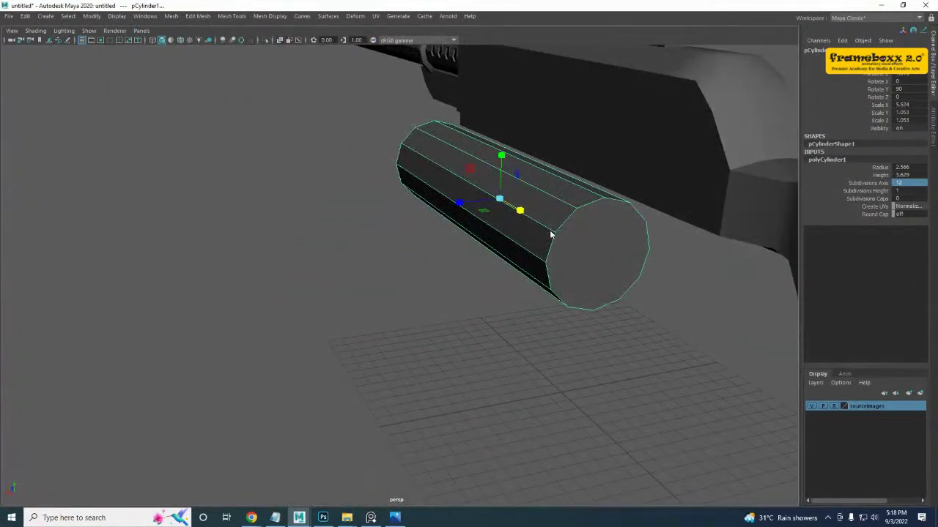
right_drag(551, 231, 601, 269)
click(577, 253)
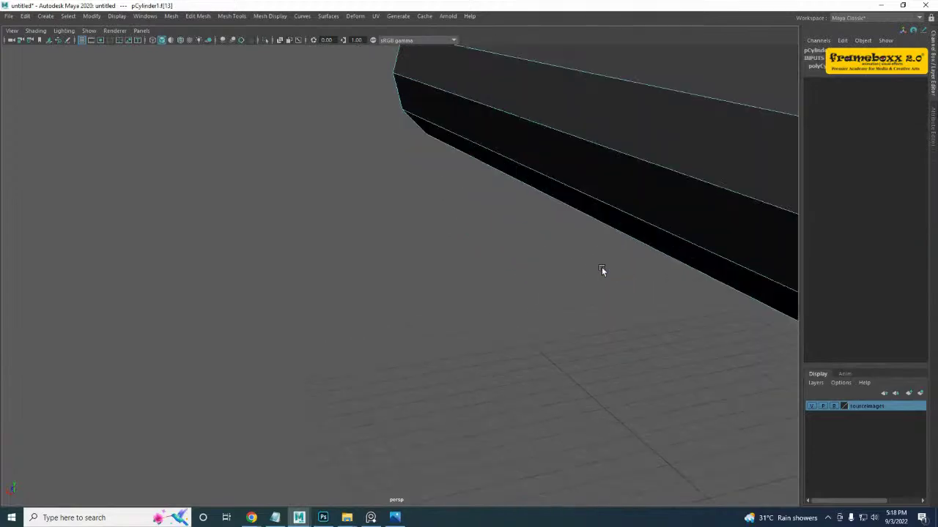
alt+middle_drag(602, 269, 481, 284)
key(space)
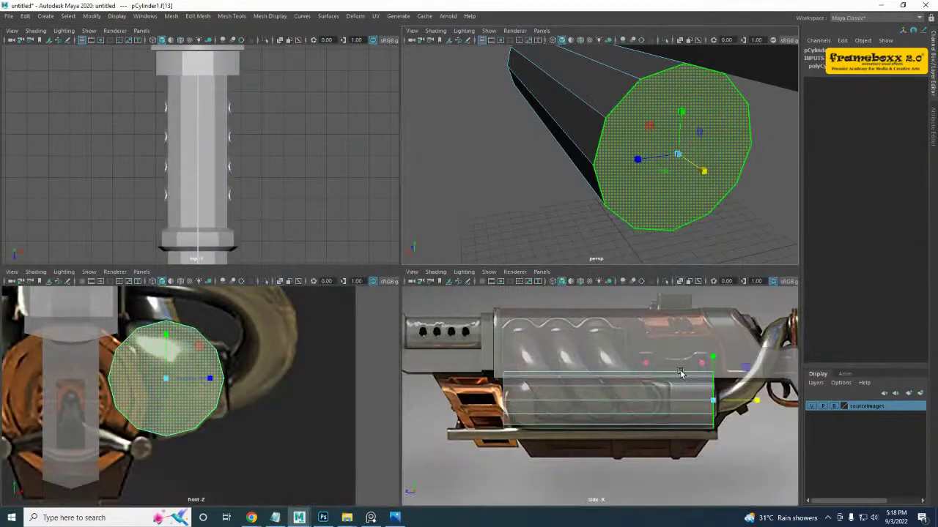
key(space)
scroll(581, 345, up, 1)
alt+middle_drag(640, 329, 484, 330)
key(w)
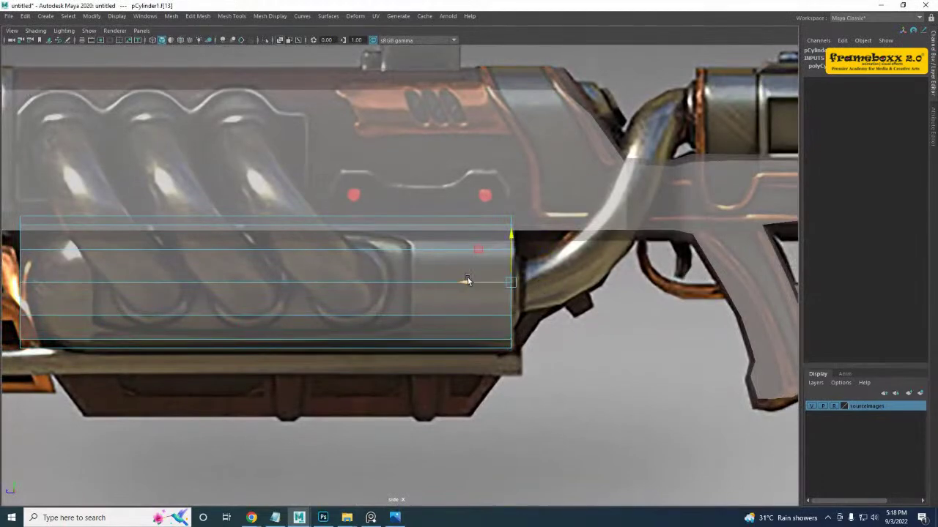
mouse_move(468, 280)
mouse_down()
mouse_move(483, 279)
mouse_move(470, 280)
mouse_up()
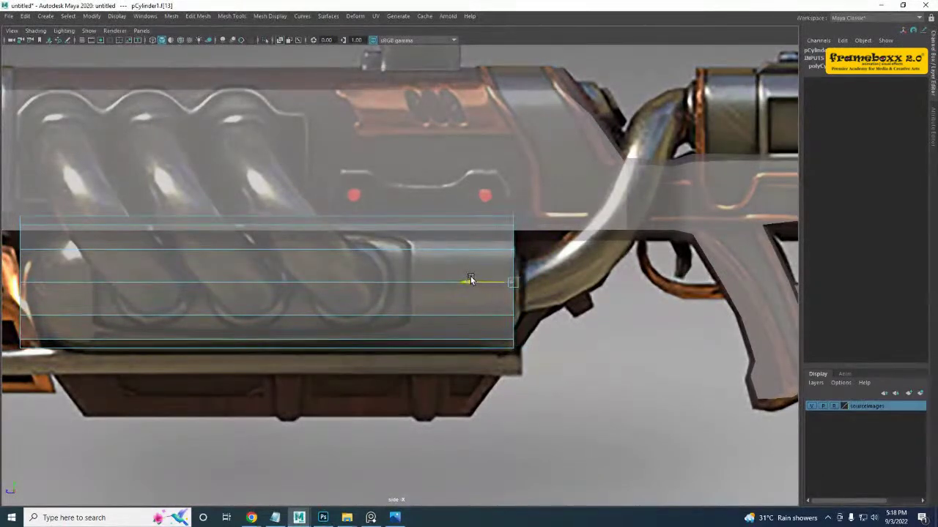
- Extrude the rear cap face and scale the new face uniformly to 0.45
key(space)
key(space)
alt+drag(594, 207, 651, 204)
shift+right_click(662, 202)
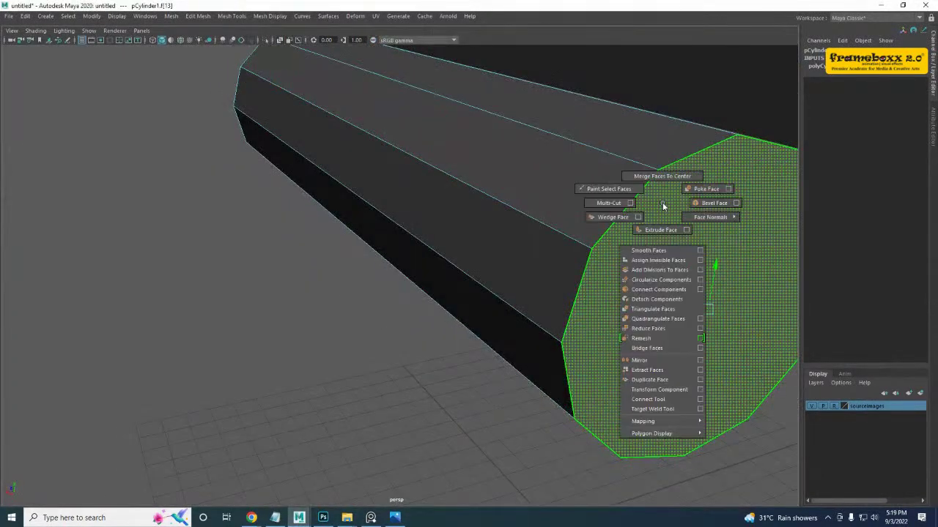
shift+right_drag(662, 203, 661, 232)
alt+drag(661, 233, 551, 248)
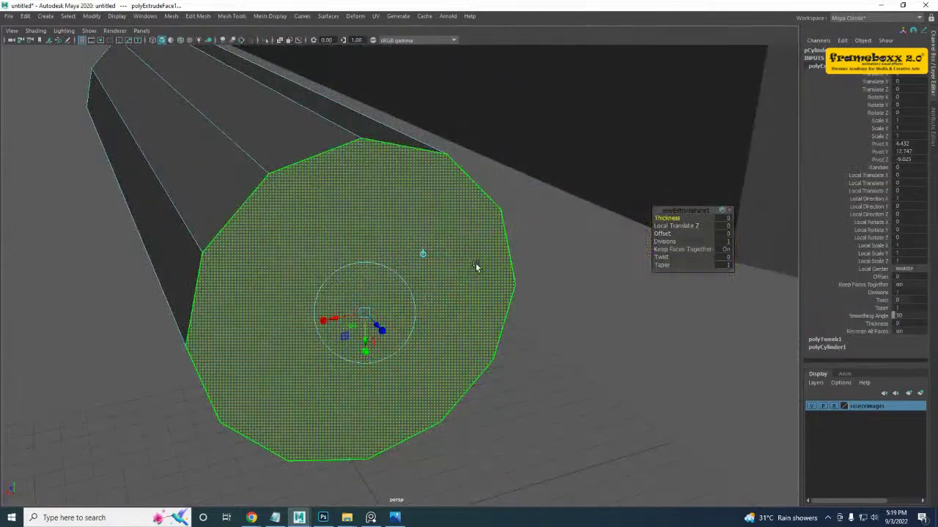
click(423, 254)
click(364, 273)
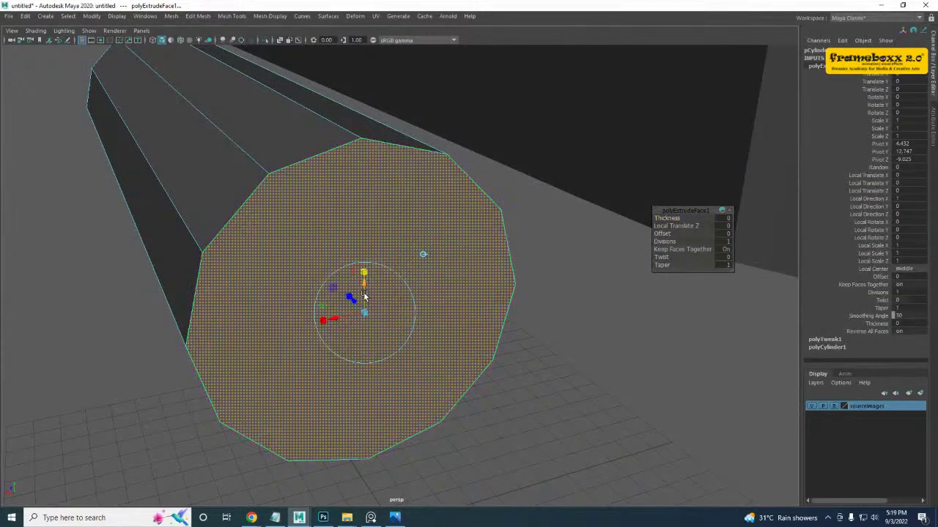
drag(365, 313, 347, 304)
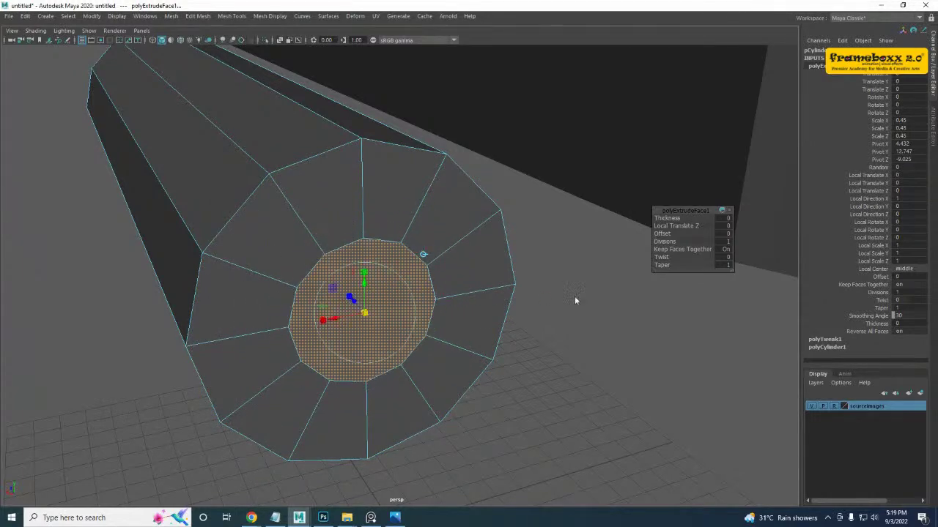
- Move the extruded inner face outward to a Translate Z of -0.245, giving the tank's rear end a slight taper
key(space)
key(space)
scroll(524, 317, up, 3)
alt+middle_drag(536, 307, 410, 309)
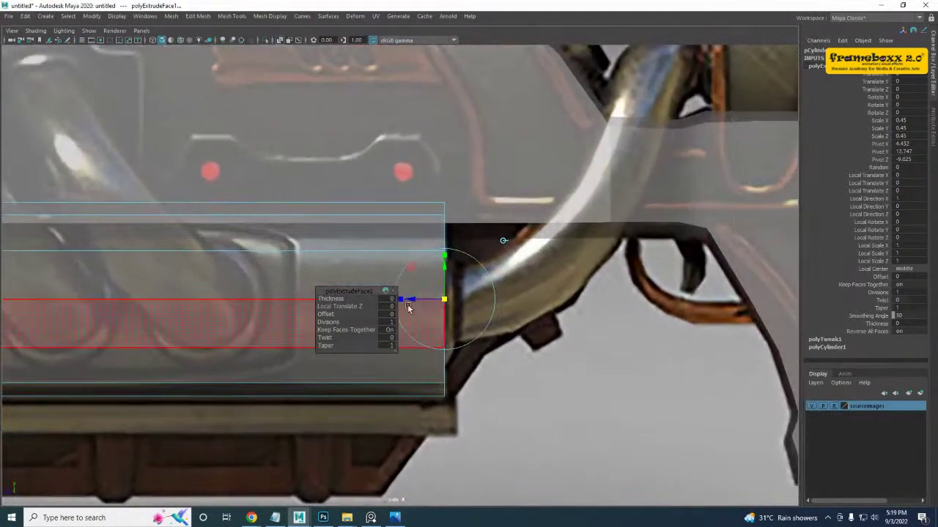
click(412, 301)
drag(411, 303, 421, 304)
key(space)
key(space)
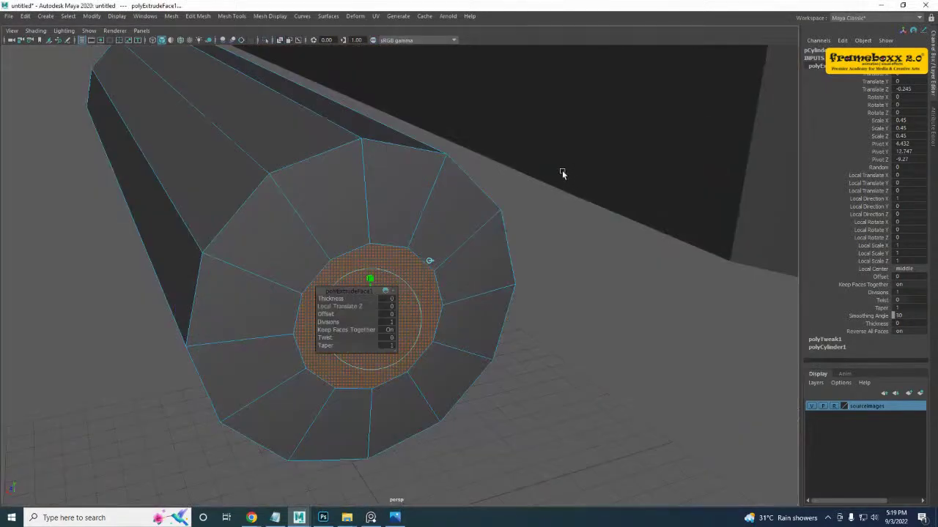
- Inspect the tank's tapered rear end in perspective and compare it with the bent pipe joint in the reference images
alt+drag(372, 279, 366, 241)
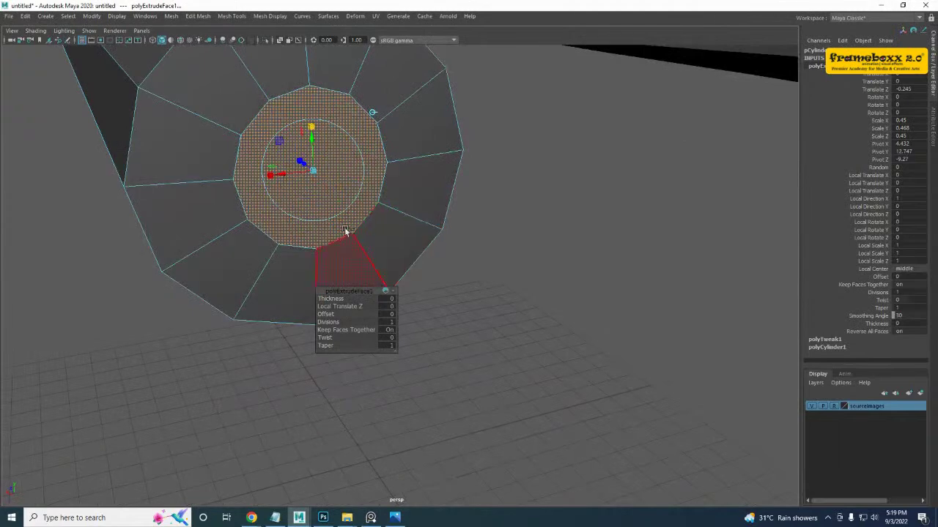
key(w)
key(r)
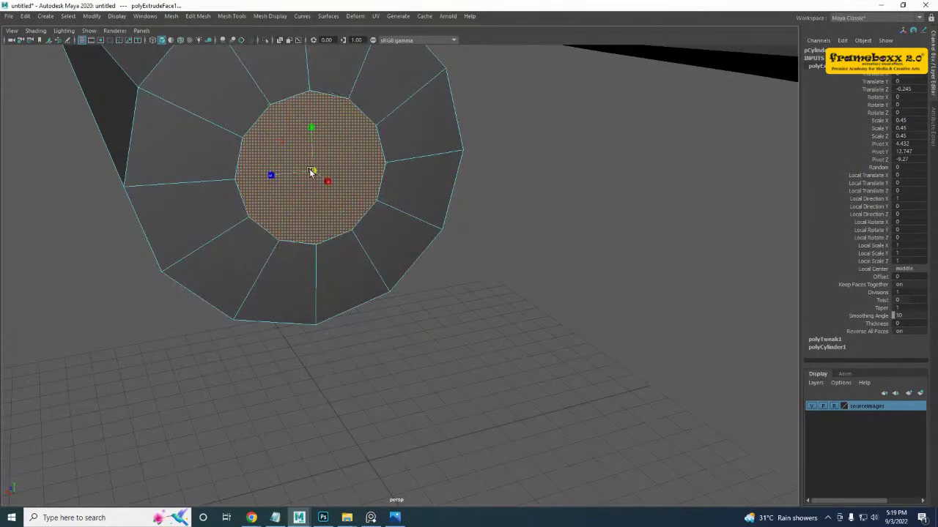
key(space)
key(space)
alt+middle_drag(592, 342, 573, 336)
alt+drag(510, 322, 493, 326)
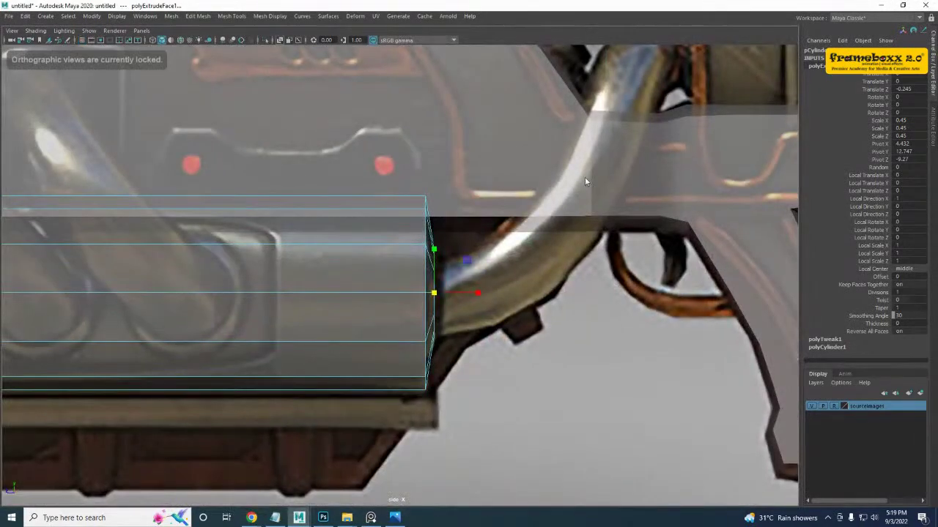
key(space)
key(space)
alt+drag(546, 150, 485, 265)
alt+right_drag(578, 271, 513, 282)
key(space)
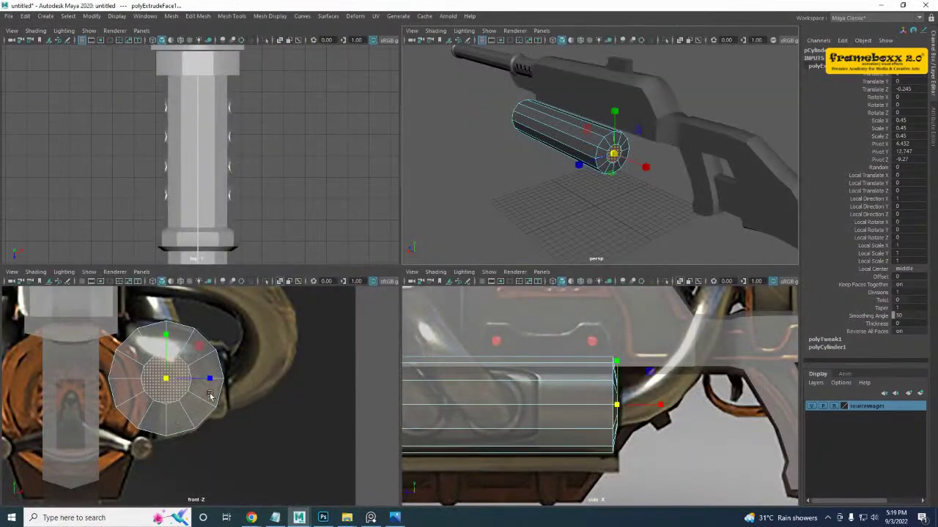
- Compare the tank's tapered rear end with the bent pipe in the front and side reference images
key(space)
scroll(320, 354, down, 3)
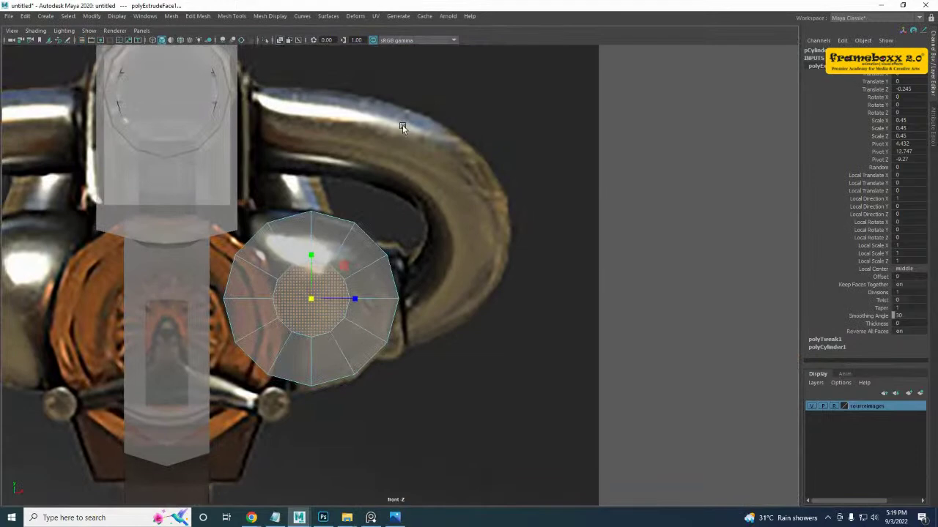
key(space)
key(space)
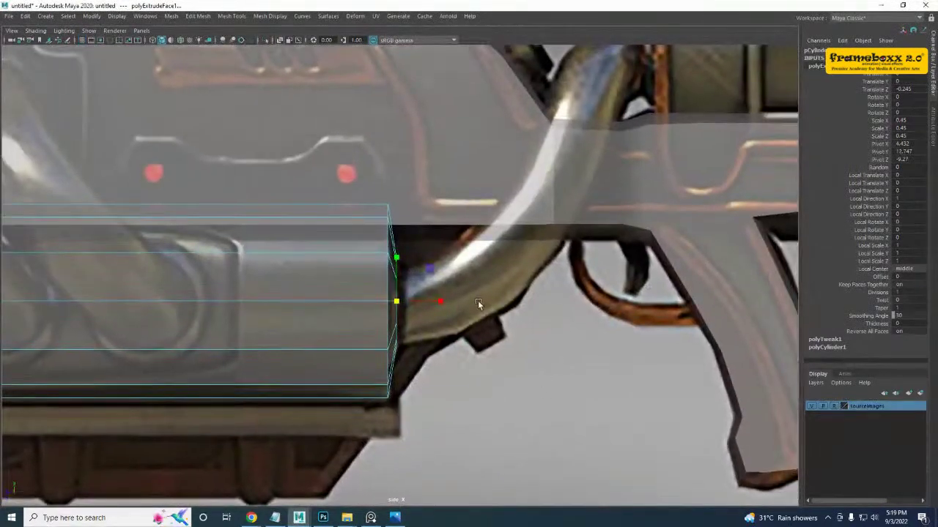
key(space)
key(space)
scroll(550, 207, up, 4)
alt+drag(513, 238, 423, 293)
- Use Multi-Cut to split the tank's inner rear cap face with one vertical and one horizontal edge through its centre
right_drag(369, 247, 403, 236)
scroll(397, 275, up, 5)
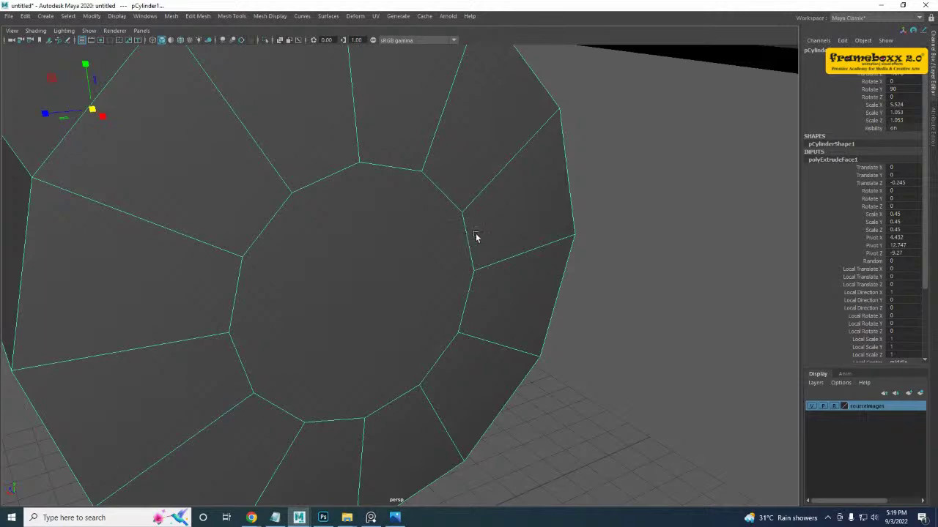
alt+middle_drag(323, 185, 384, 178)
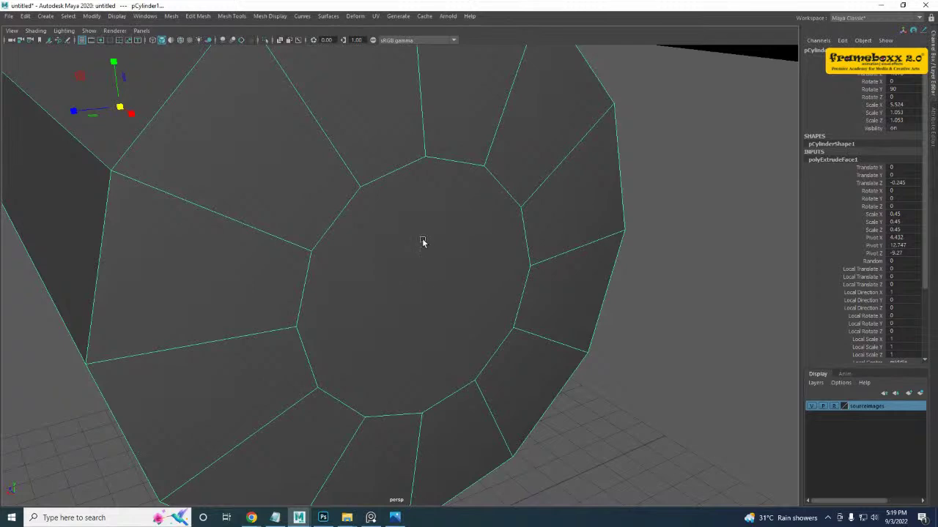
shift+right_click(444, 204)
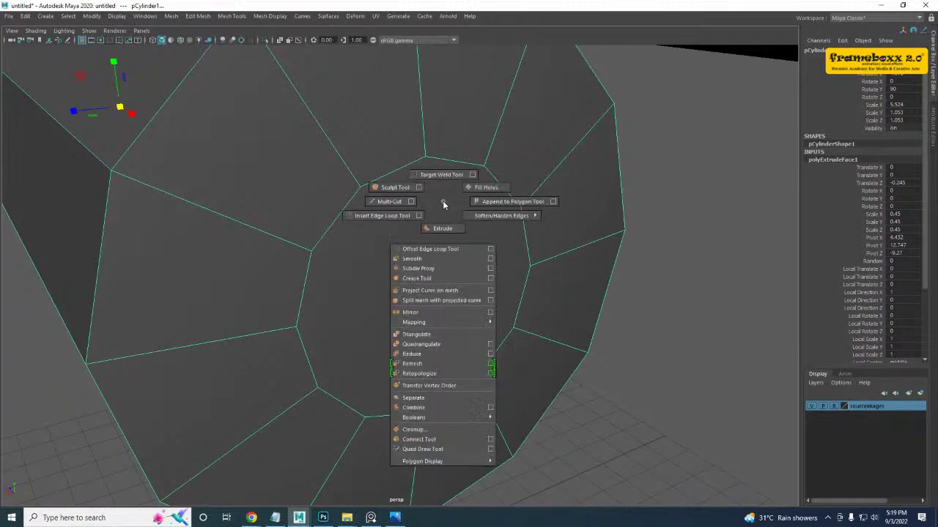
shift+right_drag(443, 203, 366, 203)
click(429, 174)
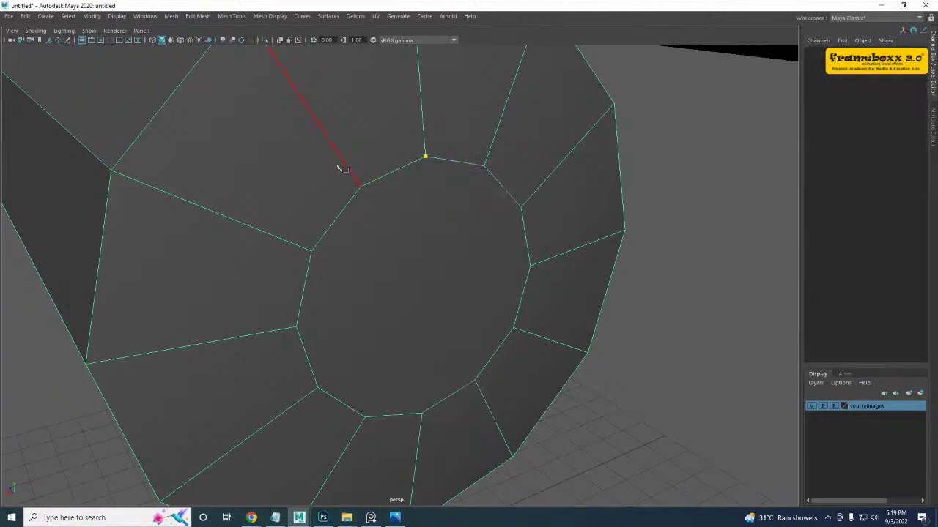
click(422, 415)
right_click(372, 458)
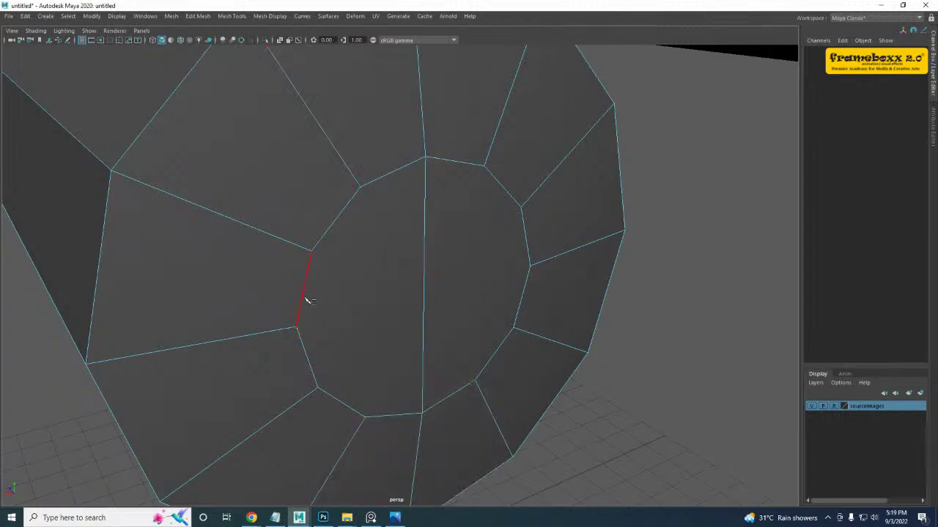
drag(305, 298, 279, 369)
drag(530, 248, 533, 299)
right_click(533, 314)
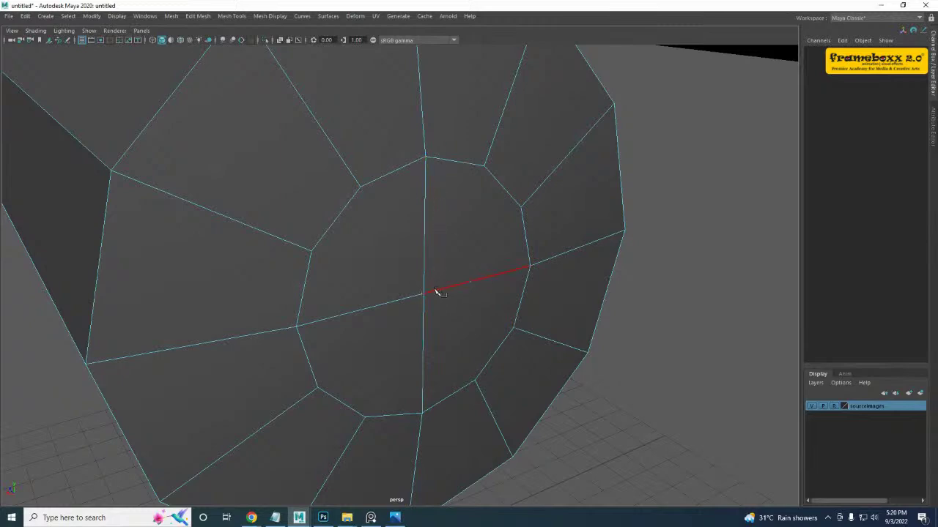
- Cut two more vertical edges across the inner rear cap, one on each side of the central cut
drag(393, 174, 334, 197)
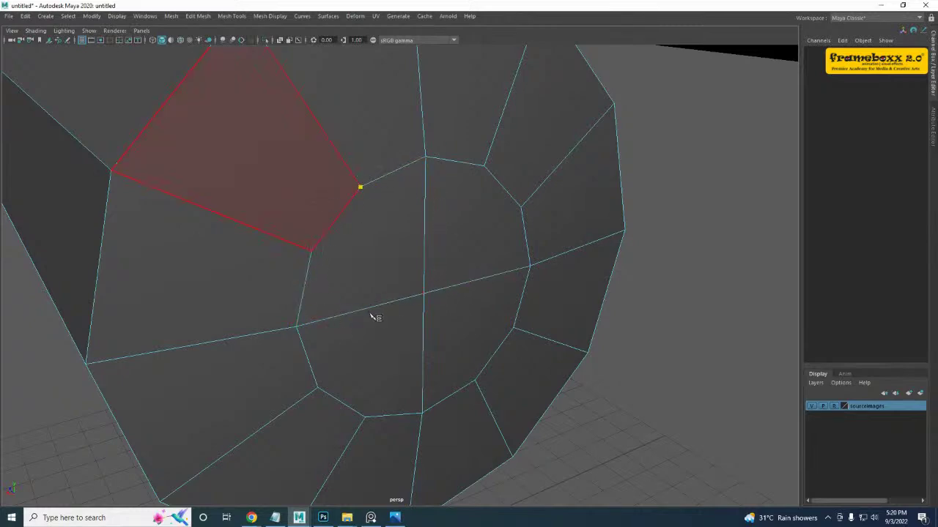
drag(394, 418, 306, 429)
right_click(309, 431)
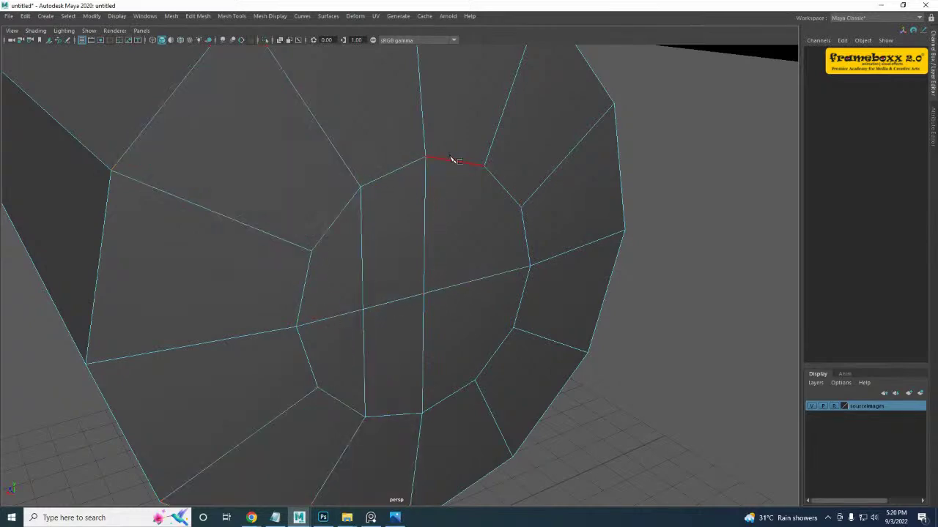
drag(452, 159, 522, 176)
drag(453, 393, 506, 383)
right_click(522, 365)
key(q)
scroll(496, 360, down, 6)
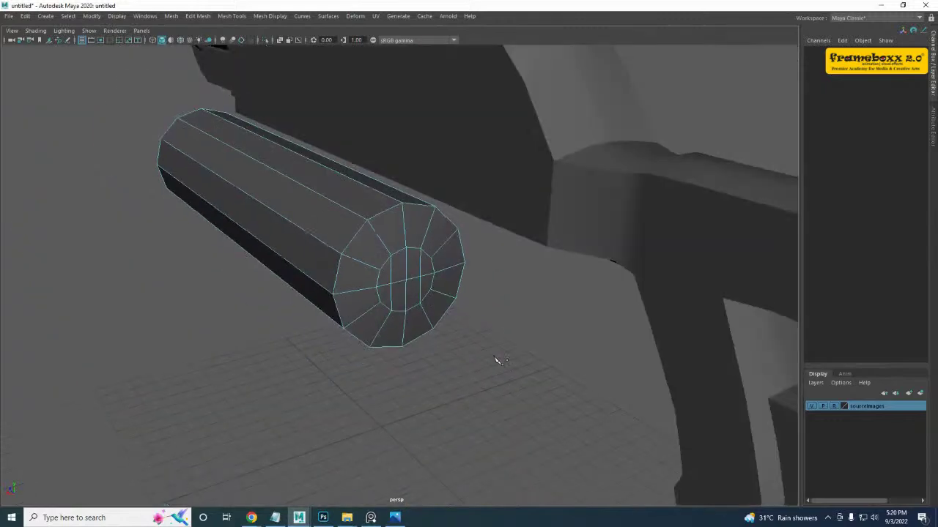
- Select all the faces of the inner rear cap, extrude them and scale them slightly inward to form a thin rim
scroll(414, 302, up, 10)
scroll(403, 277, down, 8)
right_drag(431, 250, 432, 276)
key(space)
key(space)
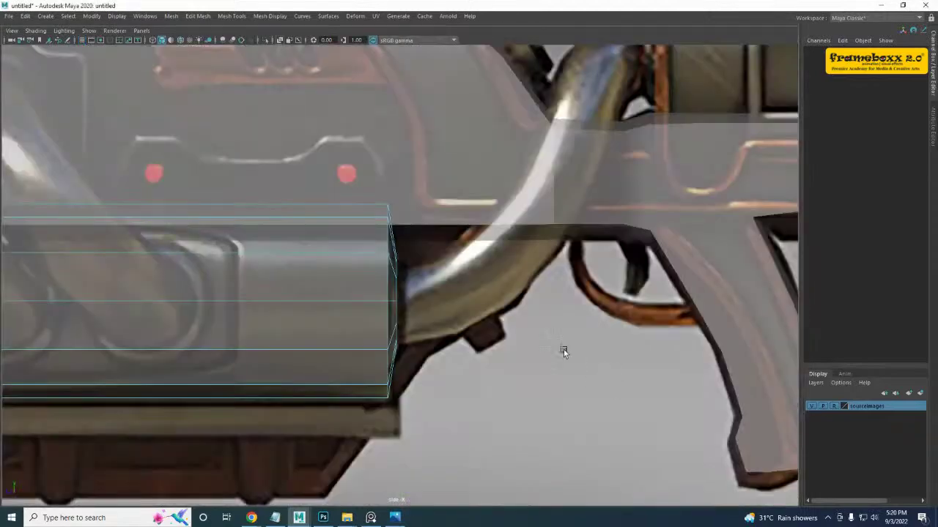
key(space)
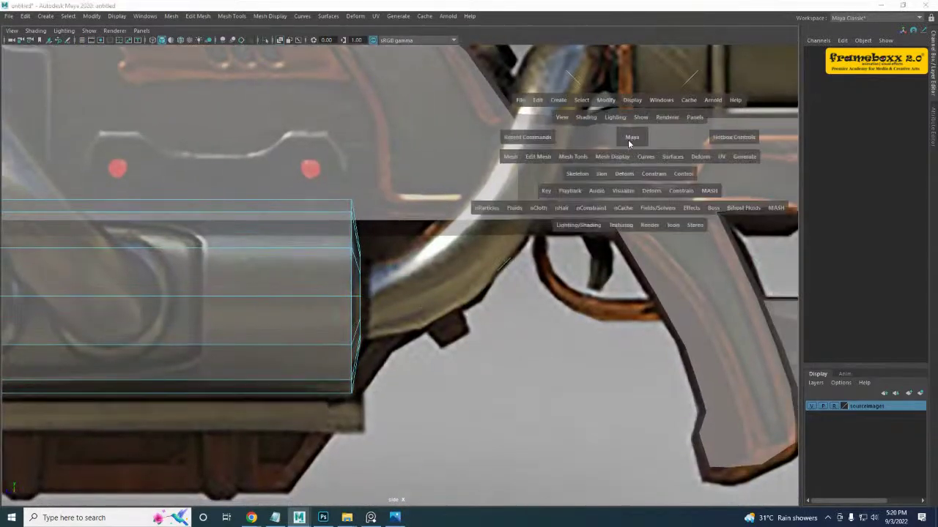
key(space)
click(368, 271)
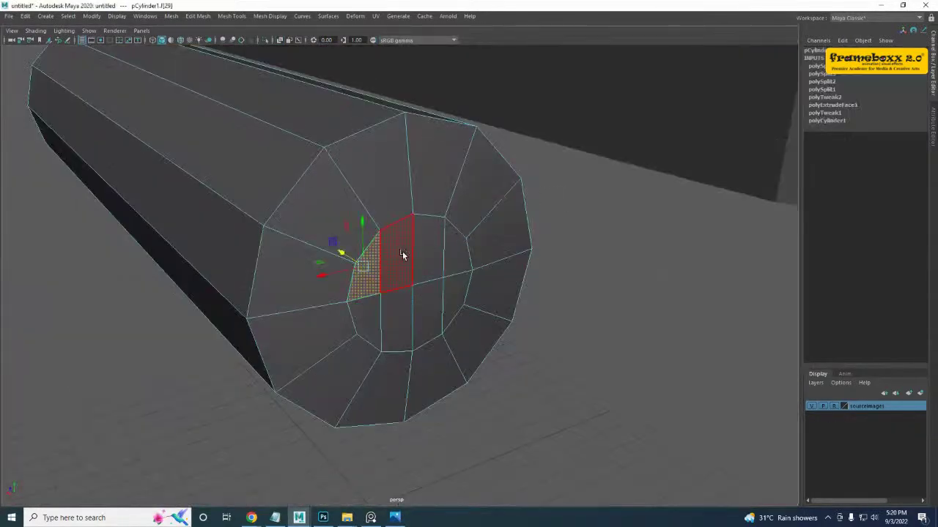
key(q)
shift+drag(441, 300, 371, 312)
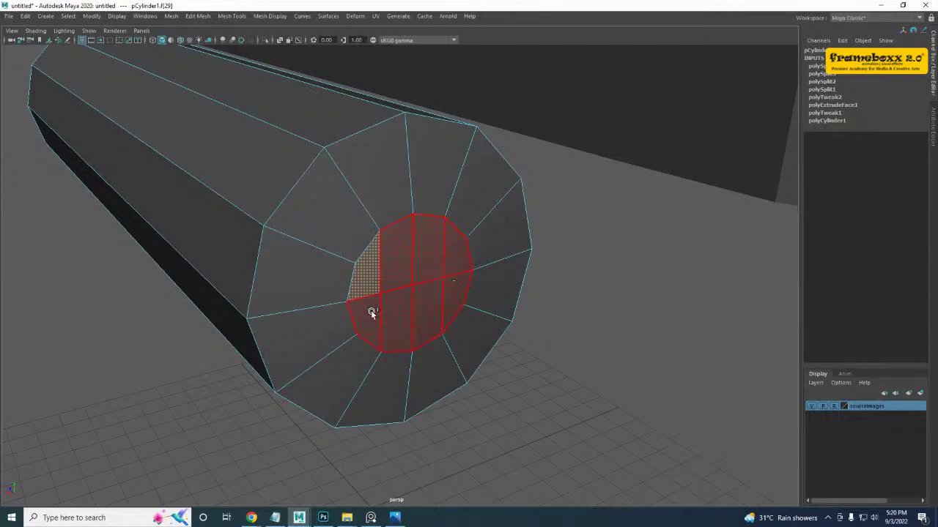
shift+right_drag(421, 251, 417, 274)
click(515, 192)
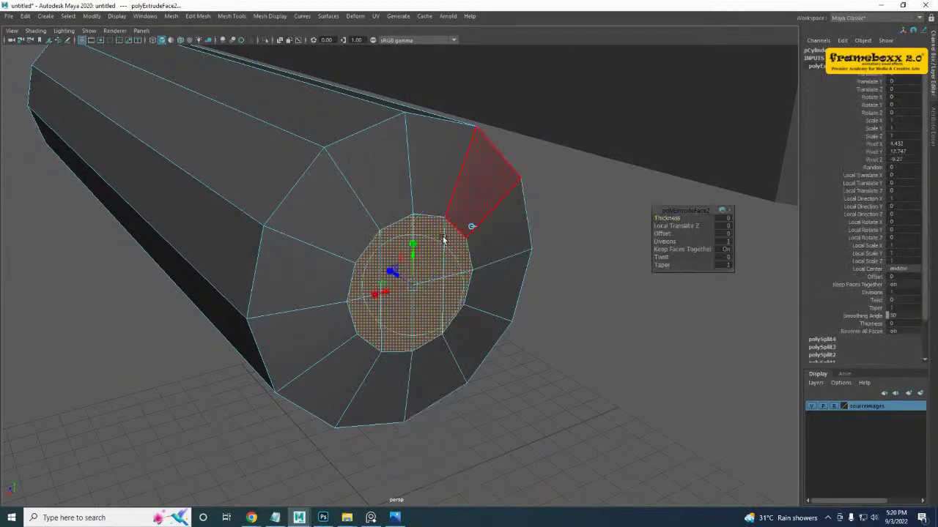
click(412, 245)
drag(416, 288, 412, 287)
- Extrude the inset rear faces again and push them into the tank to form a shallow recess, then return to object mode
shift+right_drag(417, 245, 416, 272)
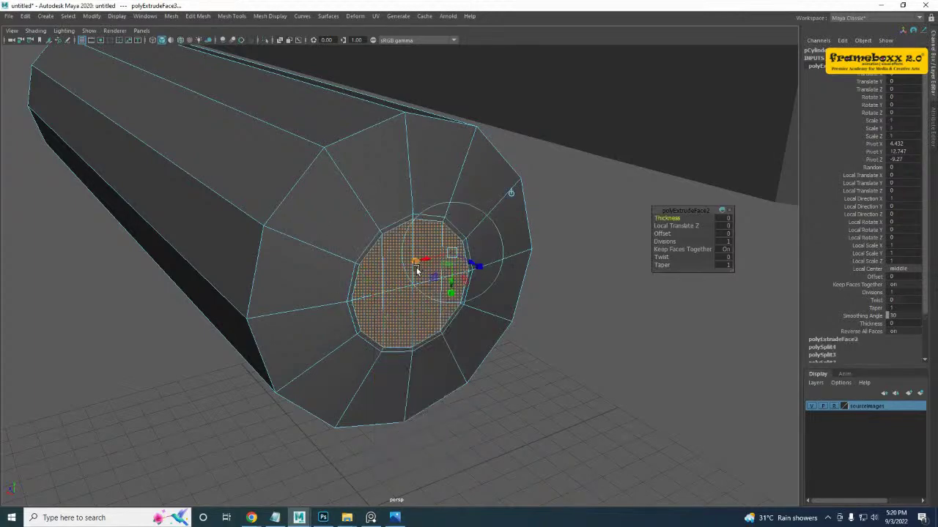
key(w)
alt+drag(416, 271, 485, 320)
drag(444, 293, 433, 288)
key(ctrl+z)
alt+drag(498, 320, 307, 307)
drag(161, 253, 152, 252)
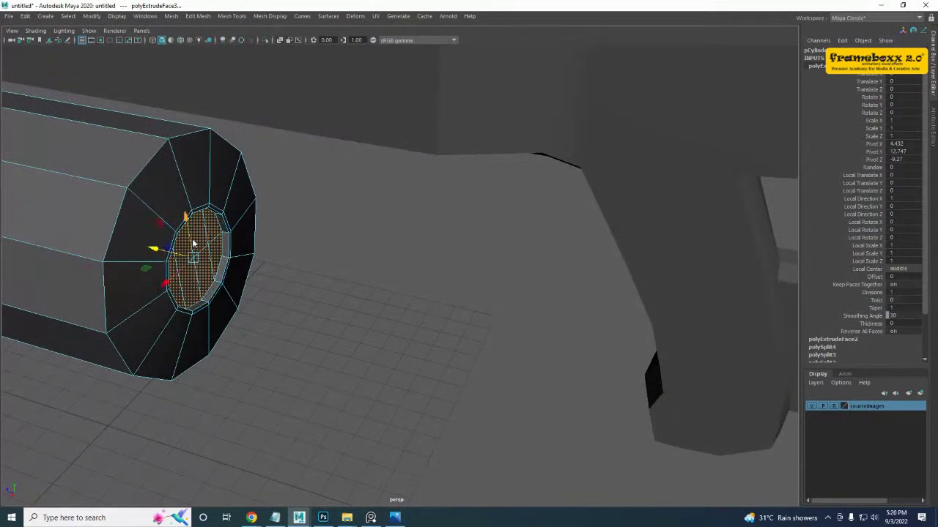
right_drag(195, 246, 237, 223)
- Examine the tank's front end against the rounded tank shape in the side reference
alt+drag(247, 266, 244, 311)
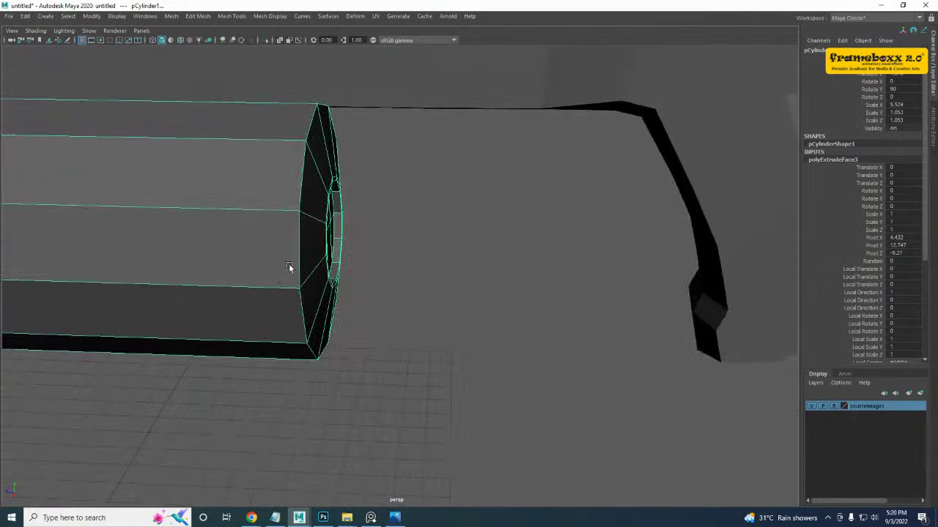
scroll(289, 263, down, 5)
alt+middle_drag(296, 302, 473, 297)
key(space)
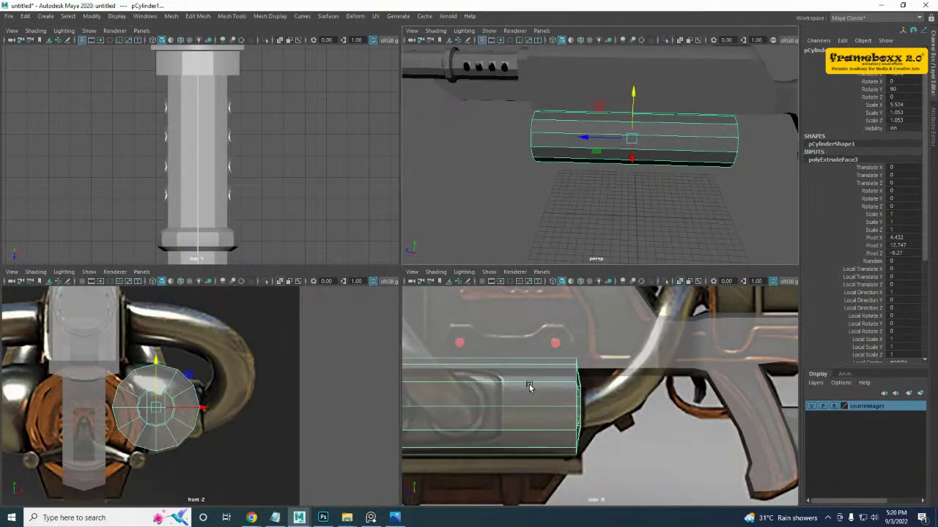
key(space)
alt+middle_drag(82, 329, 680, 342)
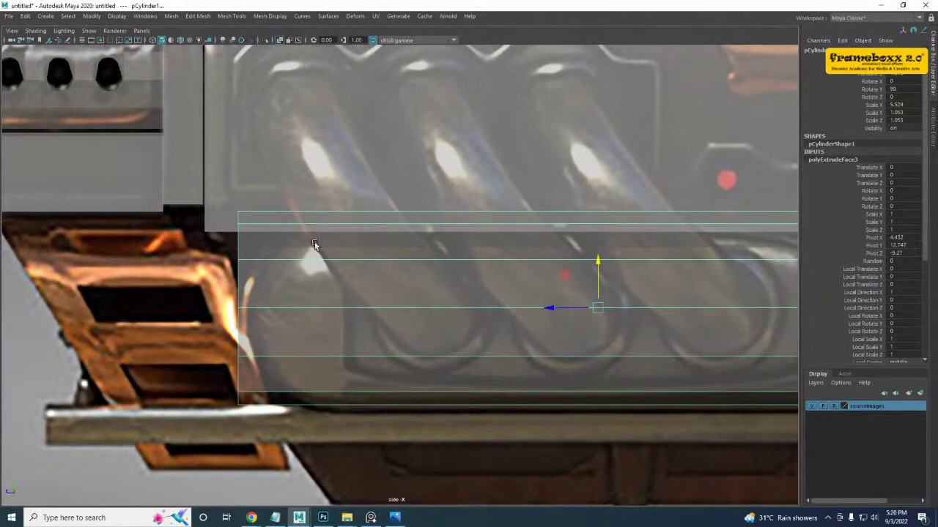
alt+middle_drag(503, 331, 444, 322)
alt+middle_drag(271, 261, 249, 261)
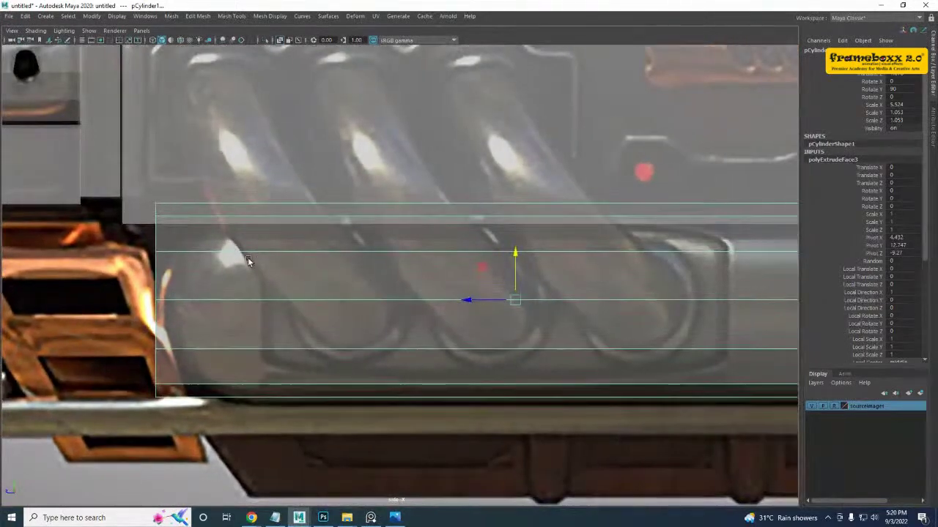
key(space)
- Select the tank's front cap face and move it back to where the rounded end starts in the side reference
alt+drag(389, 251, 416, 218)
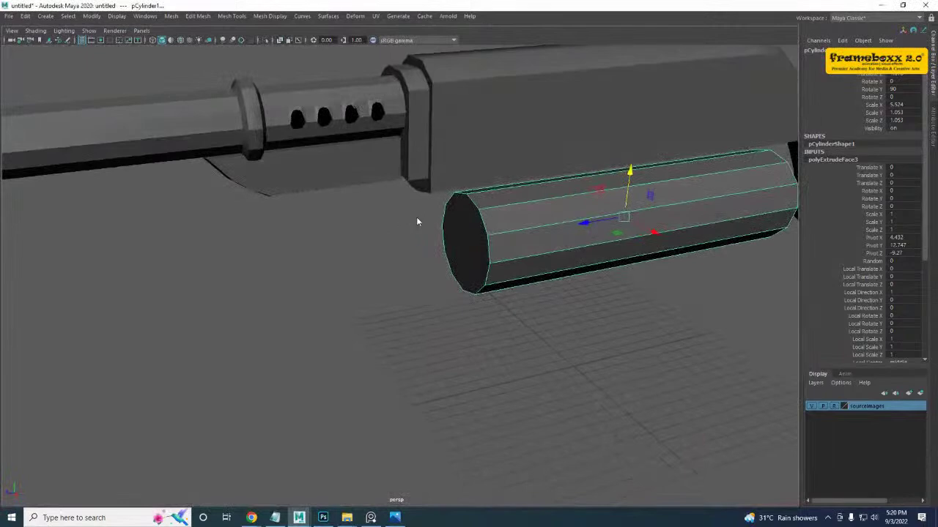
right_drag(416, 218, 416, 245)
click(456, 254)
key(space)
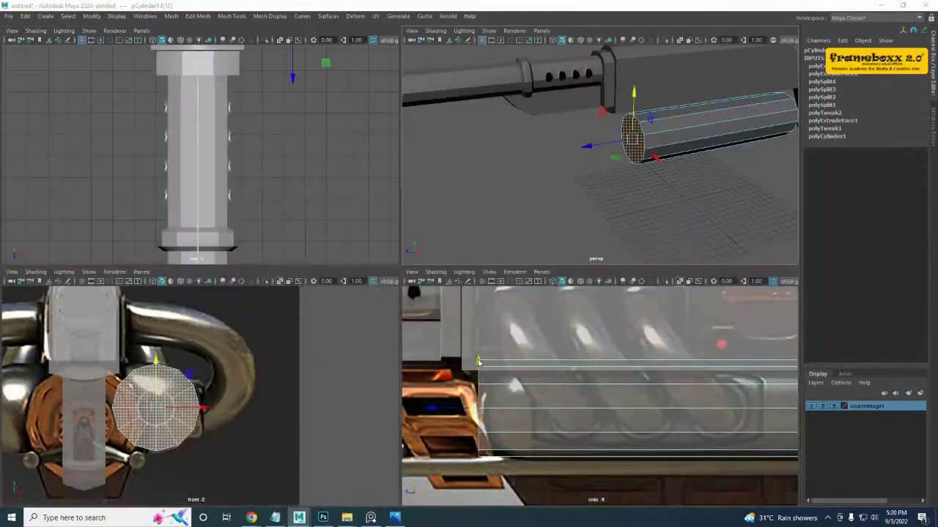
key(space)
alt+middle_drag(391, 334, 385, 331)
drag(115, 291, 220, 290)
- Extrude the front cap face forward to the tank's tip in the side reference and scale it down into a taper
shift+right_drag(318, 217, 313, 246)
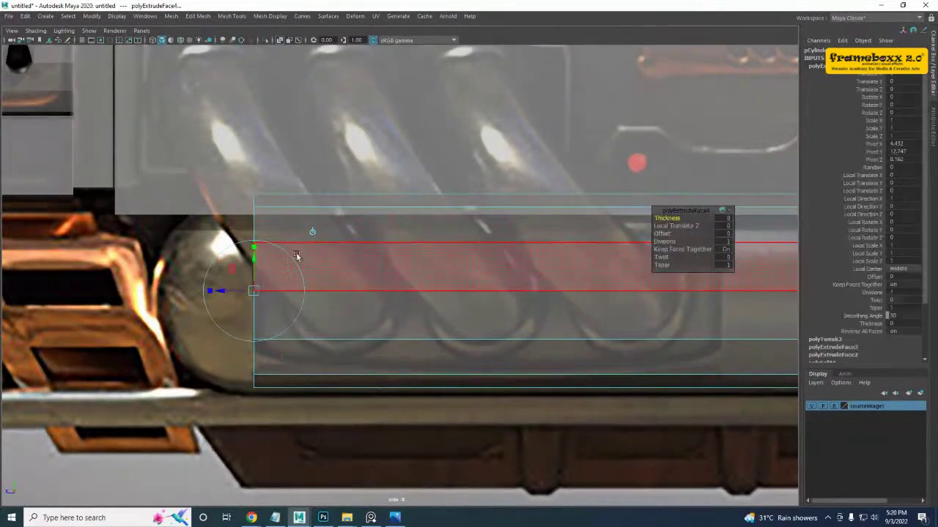
key(w)
drag(209, 291, 79, 229)
key(r)
key(space)
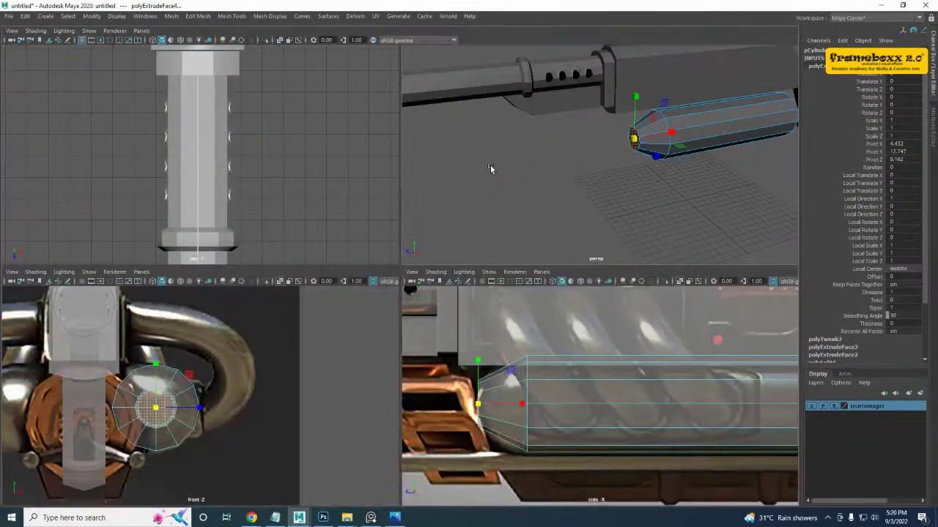
- Return the tank to object mode and isolate it in the perspective view
key(space)
alt+right_drag(465, 217, 557, 259)
alt+middle_drag(556, 260, 378, 288)
alt+drag(379, 288, 373, 286)
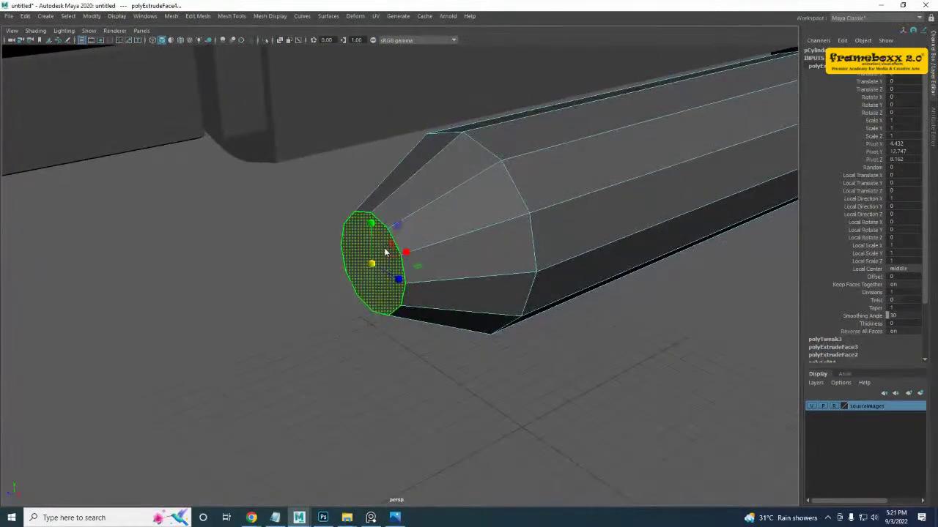
right_drag(385, 253, 443, 240)
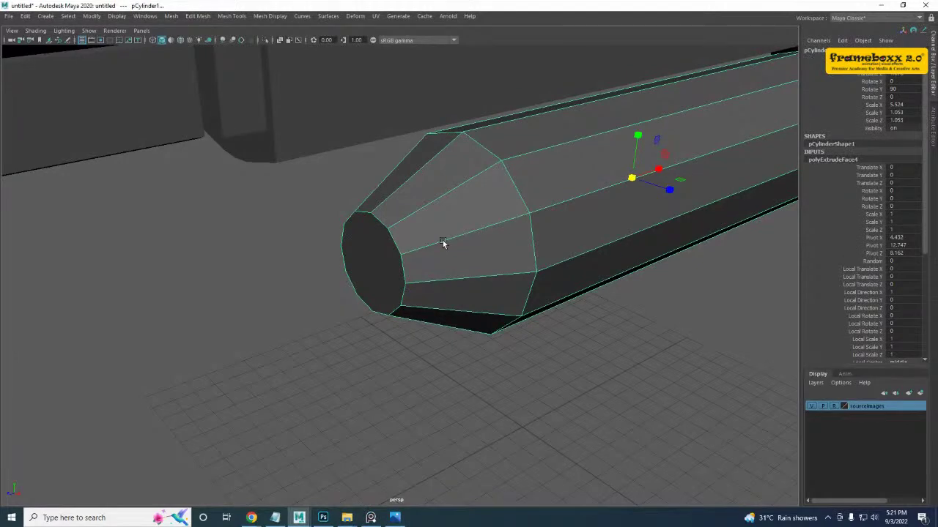
alt+drag(443, 242, 445, 261)
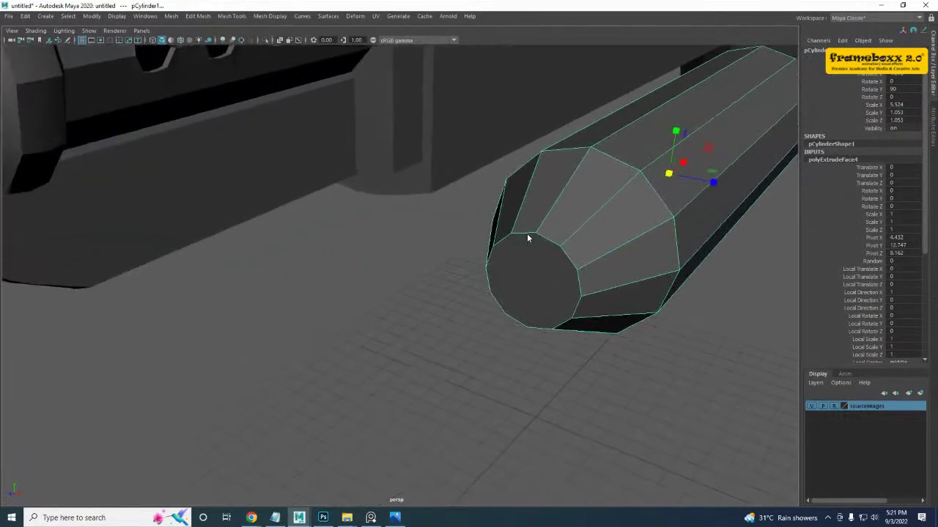
key(ctrl+1)
- Use Multi-Cut to divide the front cap face with one horizontal and three vertical edges
alt+middle_drag(548, 228, 505, 242)
alt+drag(504, 242, 551, 238)
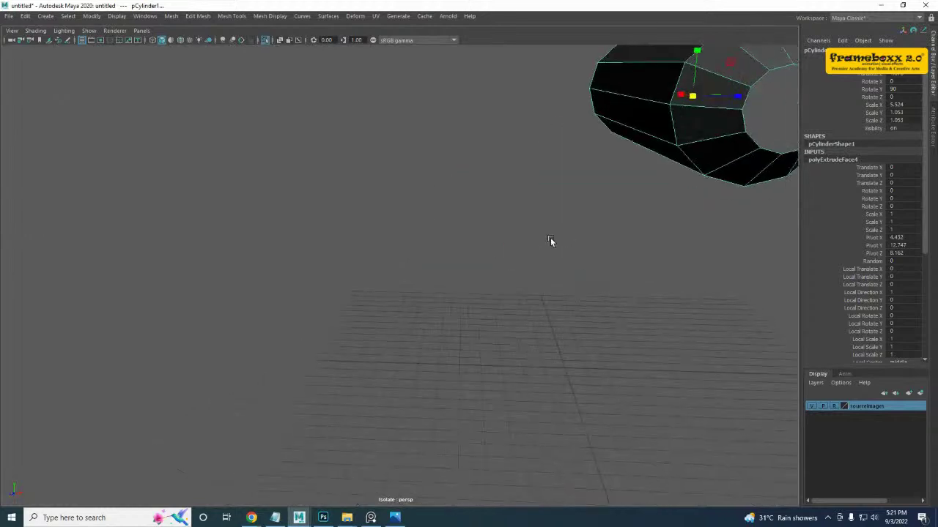
alt+middle_drag(551, 239, 439, 259)
alt+right_drag(438, 259, 541, 206)
alt+middle_drag(540, 207, 449, 246)
shift+right_drag(468, 210, 419, 211)
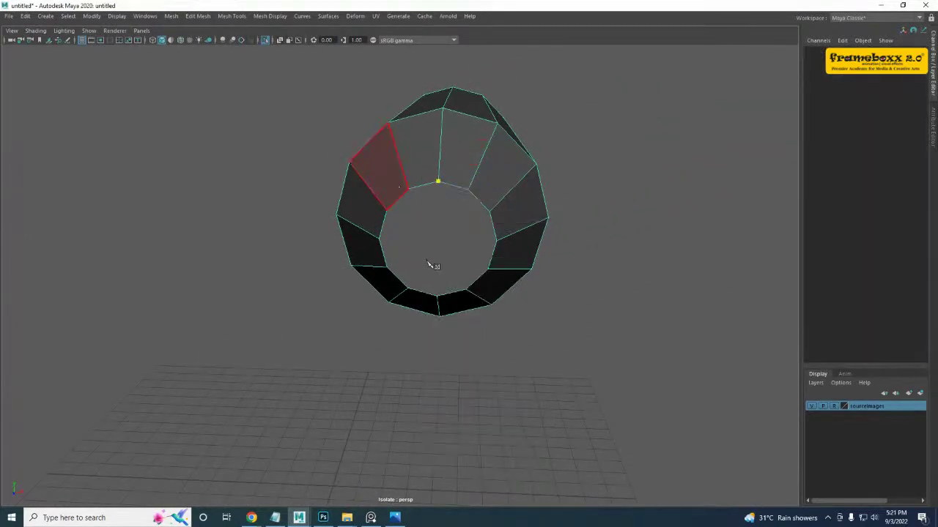
alt+drag(382, 244, 395, 216)
click(406, 228)
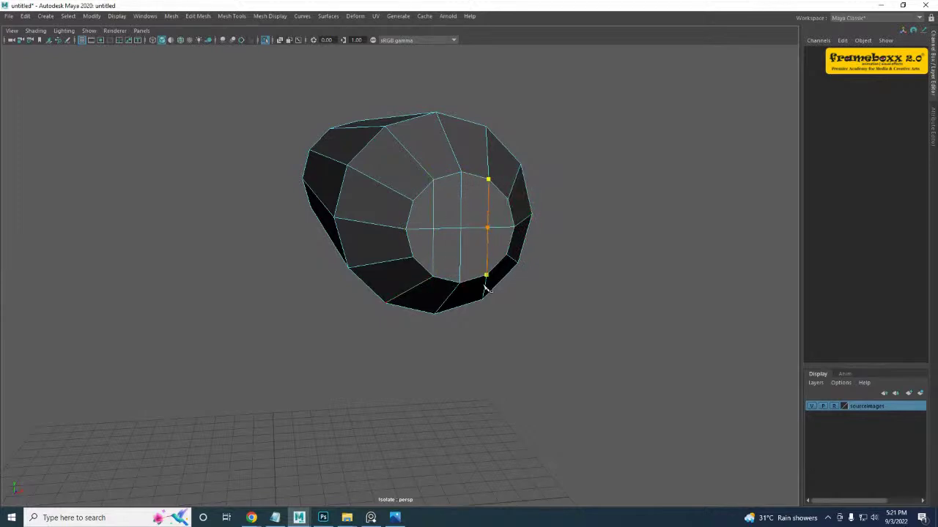
mouse_move(500, 249)
alt+mouse_down()
mouse_move(439, 247)
mouse_move(495, 241)
alt+mouse_up()
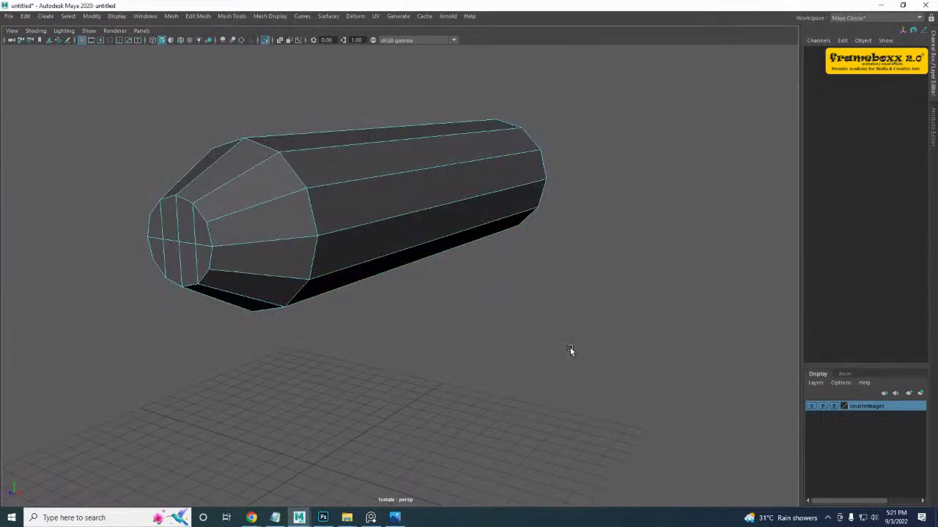
- Insert an edge loop around the middle of the tank's tapered front section in the side view
key(space)
key(space)
scroll(229, 303, up, 1)
alt+middle_drag(226, 303, 381, 281)
scroll(291, 281, up, 2)
alt+middle_drag(271, 257, 301, 256)
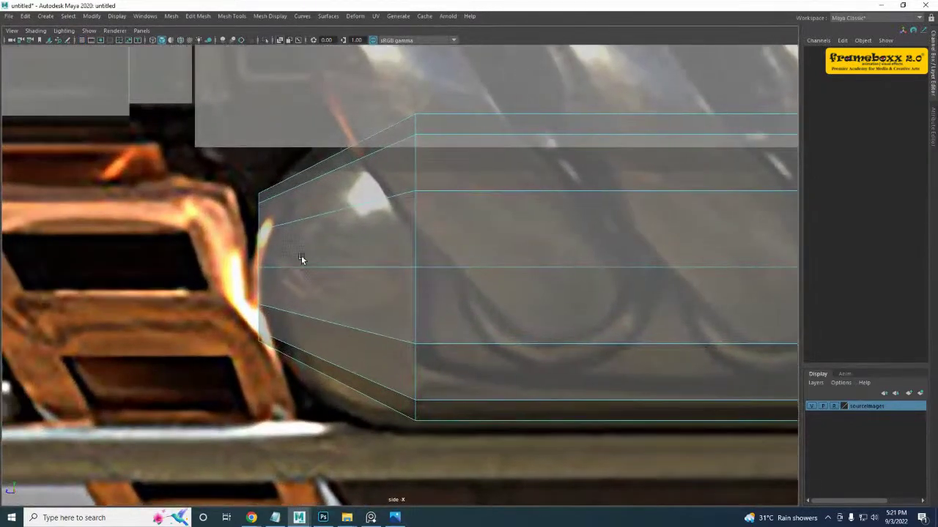
right_drag(336, 230, 335, 174)
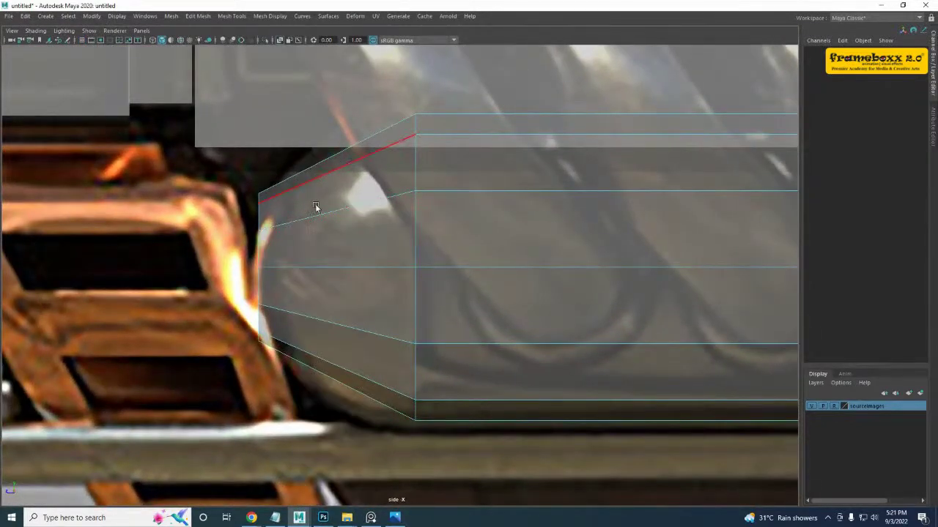
click(334, 381)
ctrl+right_drag(359, 266, 277, 258)
drag(310, 305, 381, 422)
shift+click(338, 262)
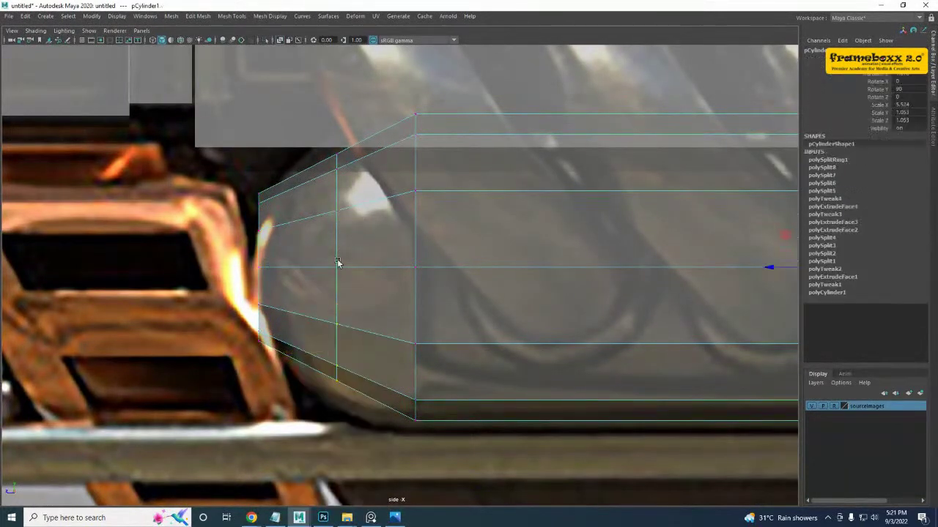
- Move the new loop's lower vertices down and its upper vertices up to follow the rounded end in the side reference
right_drag(339, 247, 282, 271)
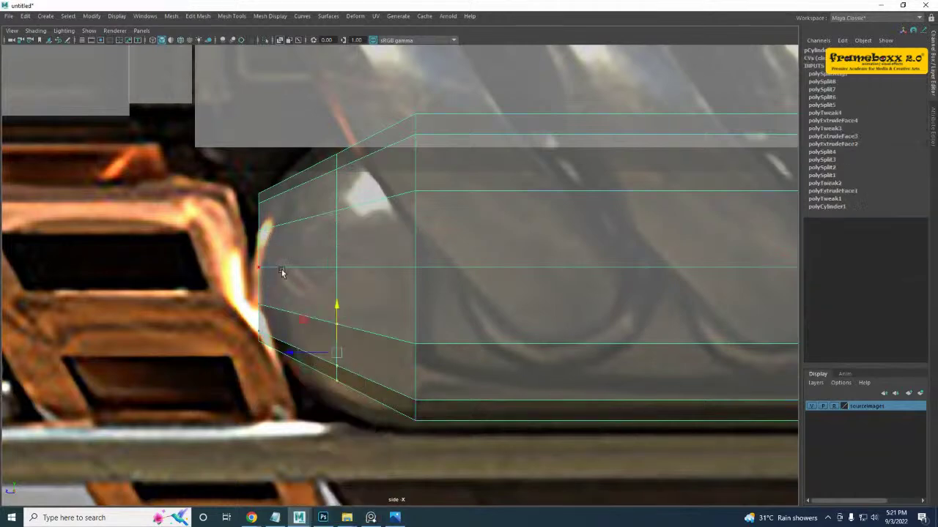
drag(310, 298, 367, 390)
drag(331, 312, 344, 332)
alt+middle_drag(347, 327, 344, 387)
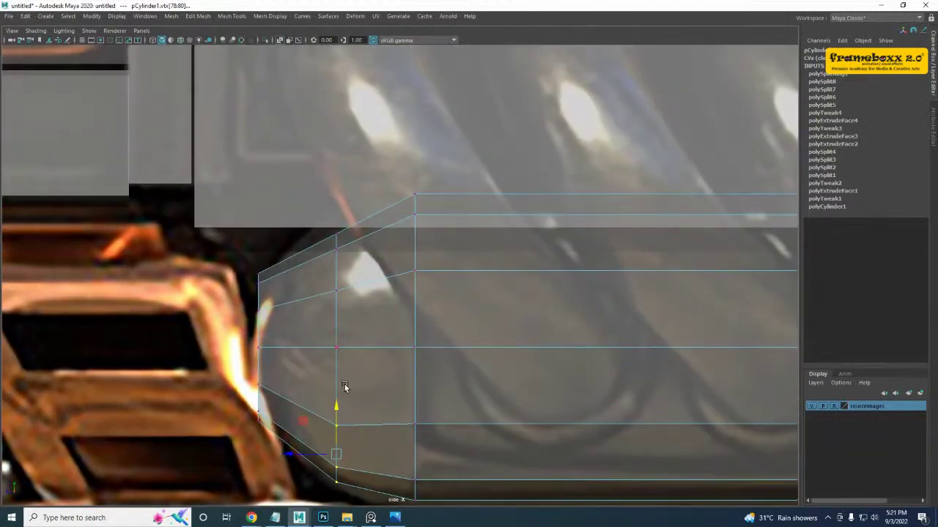
drag(357, 323, 358, 322)
drag(337, 222, 336, 200)
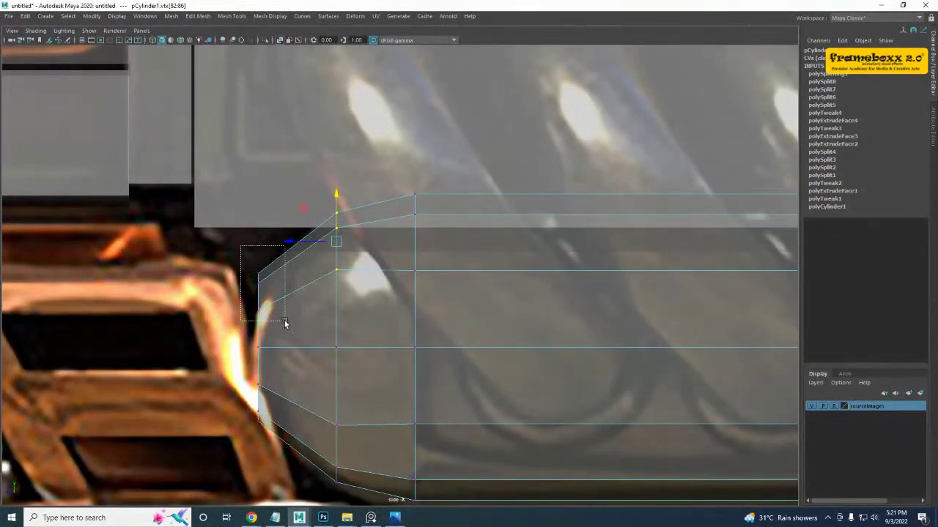
- Select the upper and lower rim edges of the front cap and move them slightly back in the side view
drag(285, 321, 285, 321)
key(space)
key(space)
alt+drag(252, 238, 291, 256)
scroll(250, 265, up, 5)
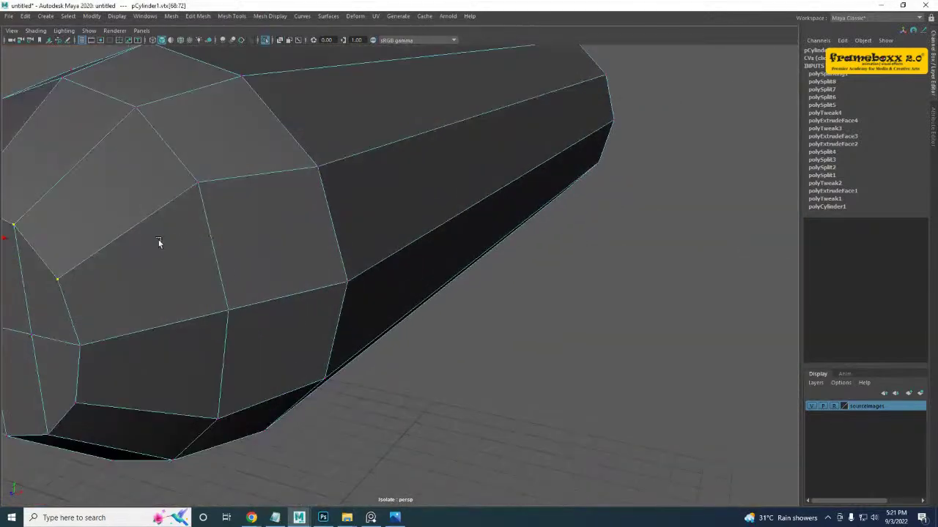
right_drag(88, 244, 106, 153)
alt+middle_drag(107, 222, 263, 226)
double_click(404, 253)
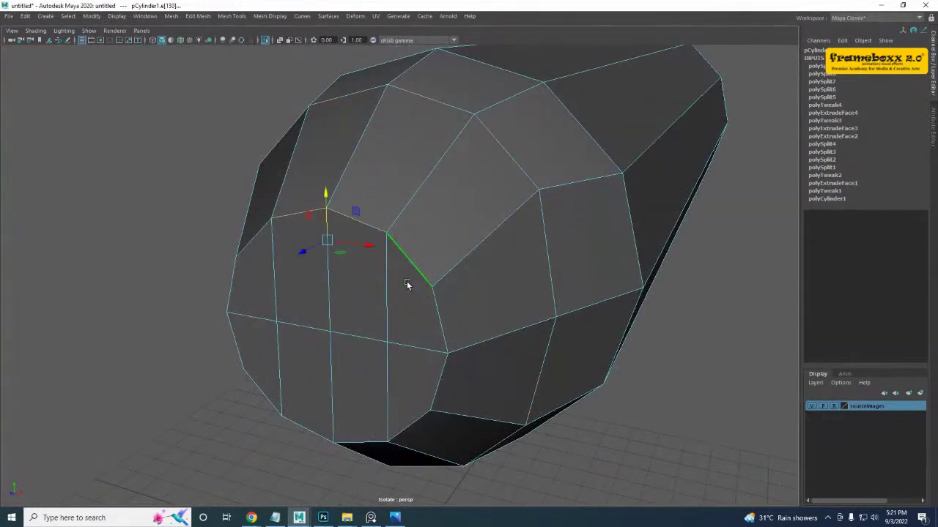
shift+double_click(415, 414)
key(space)
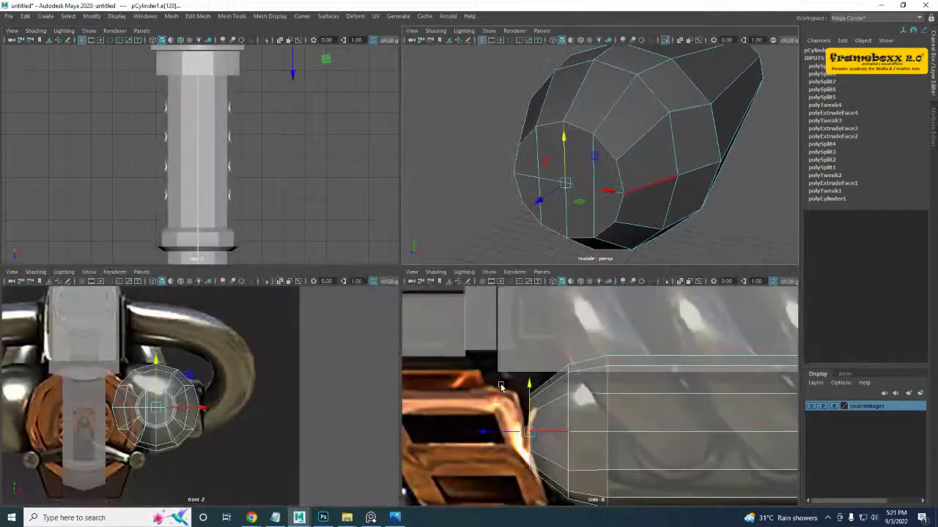
key(space)
drag(224, 347, 233, 347)
- Select the outermost edges on both sides of the front cap rim and move them slightly back along the tank
key(space)
key(space)
click(442, 312)
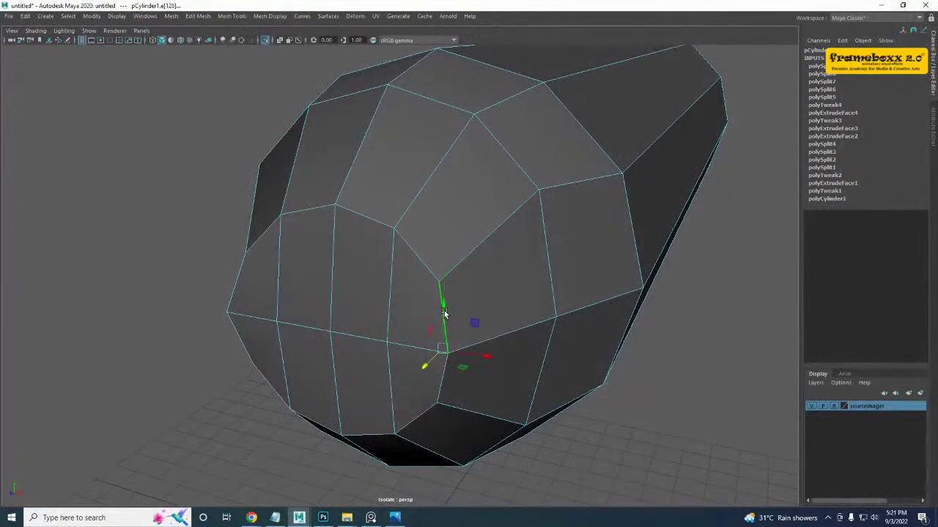
shift+click(238, 295)
alt+drag(408, 350, 442, 282)
key(space)
key(space)
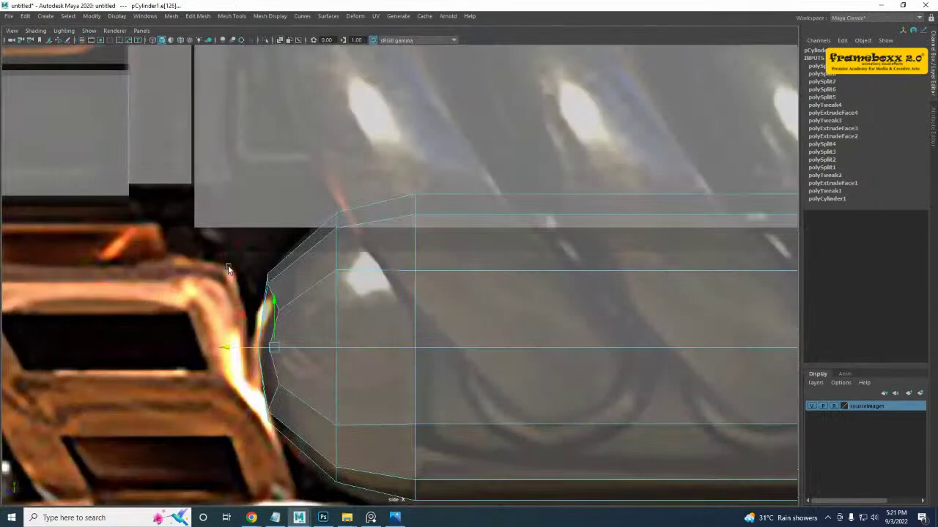
- Nudge the cap rim's upper side vertices slightly forward and up, and select the lower side vertex
scroll(237, 318, up, 2)
alt+middle_drag(237, 317, 276, 283)
right_drag(313, 270, 264, 258)
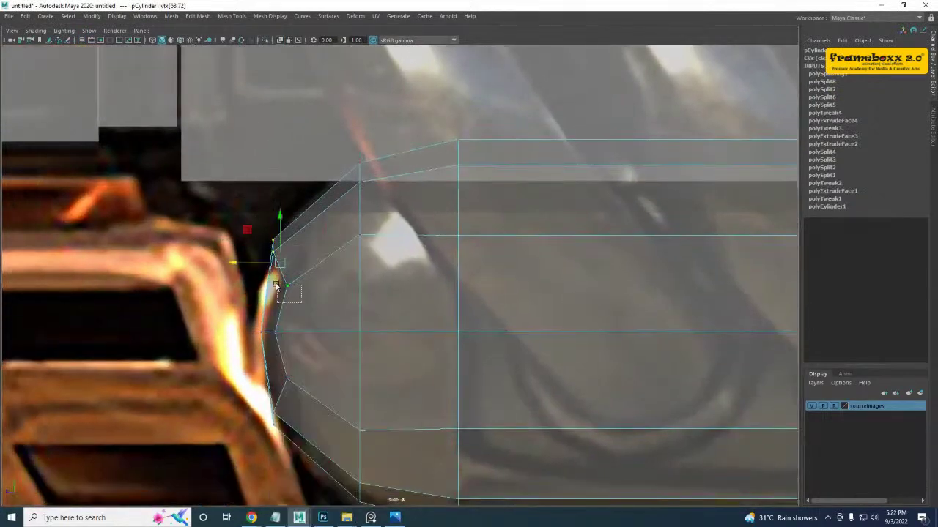
click(289, 380)
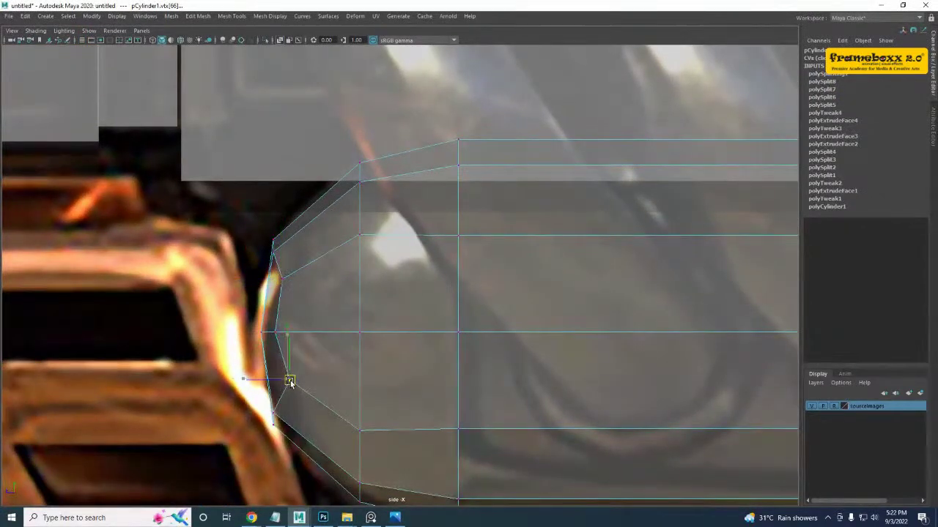
alt+middle_drag(291, 382, 317, 367)
scroll(319, 370, up, 3)
alt+middle_drag(283, 342, 322, 292)
scroll(303, 400, up, 1)
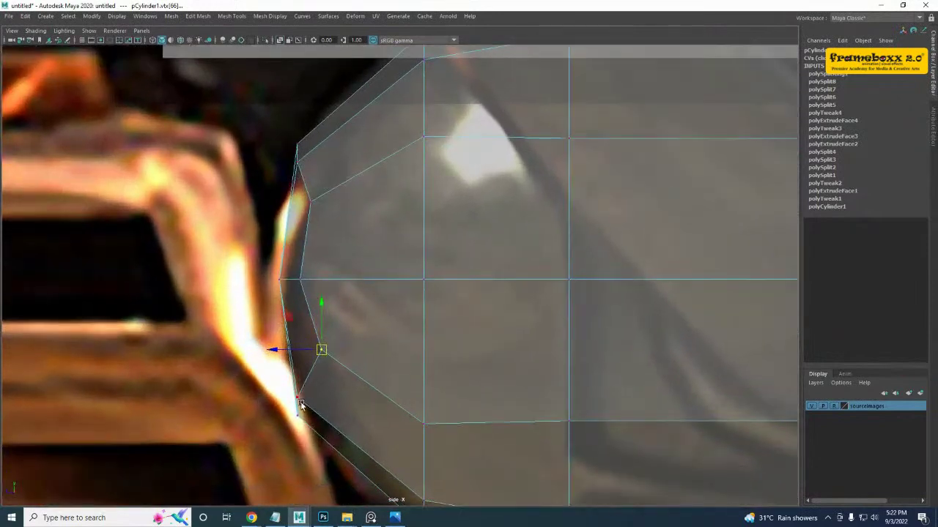
- Select the cap rim's upper and lower vertices beside the centre line and move them slightly back
drag(302, 405, 293, 390)
key(space)
key(space)
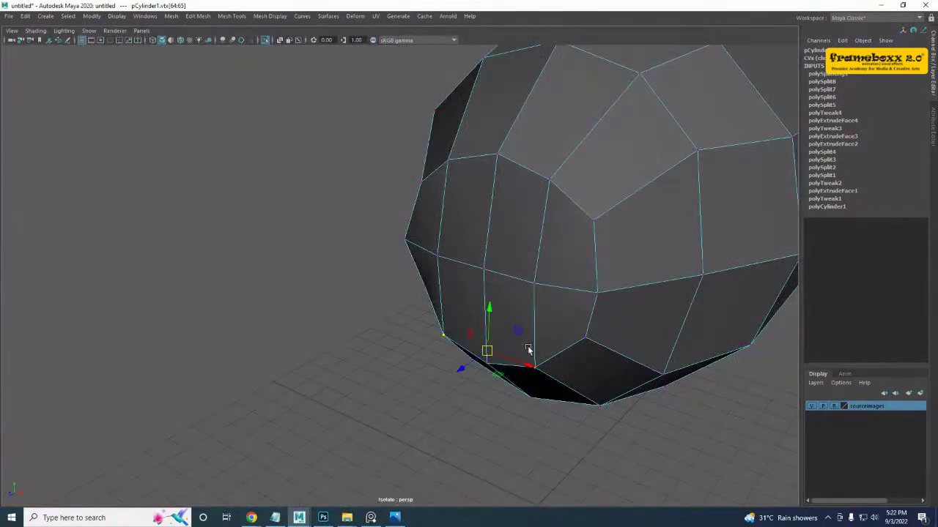
alt+drag(521, 290, 438, 269)
shift+click(514, 189)
shift+click(428, 162)
key(space)
key(space)
alt+middle_drag(296, 278, 325, 284)
scroll(308, 290, up, 2)
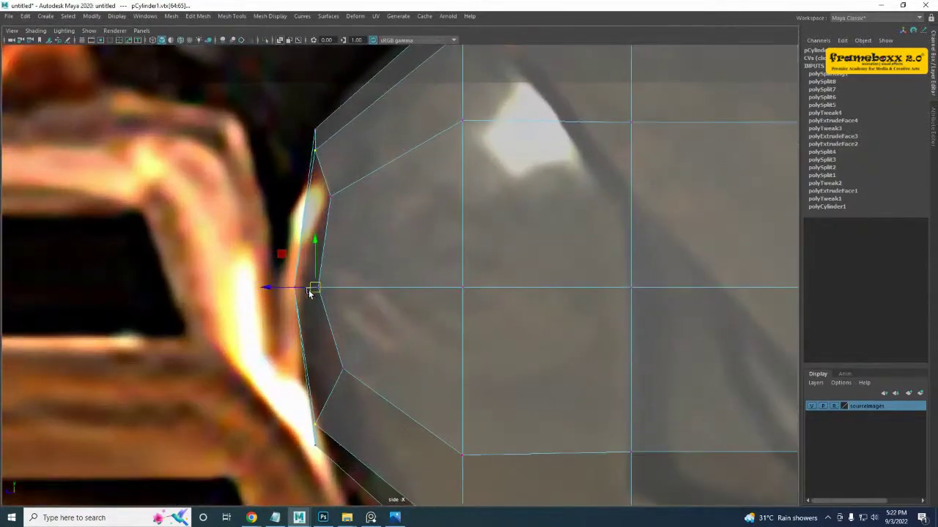
drag(266, 285, 276, 288)
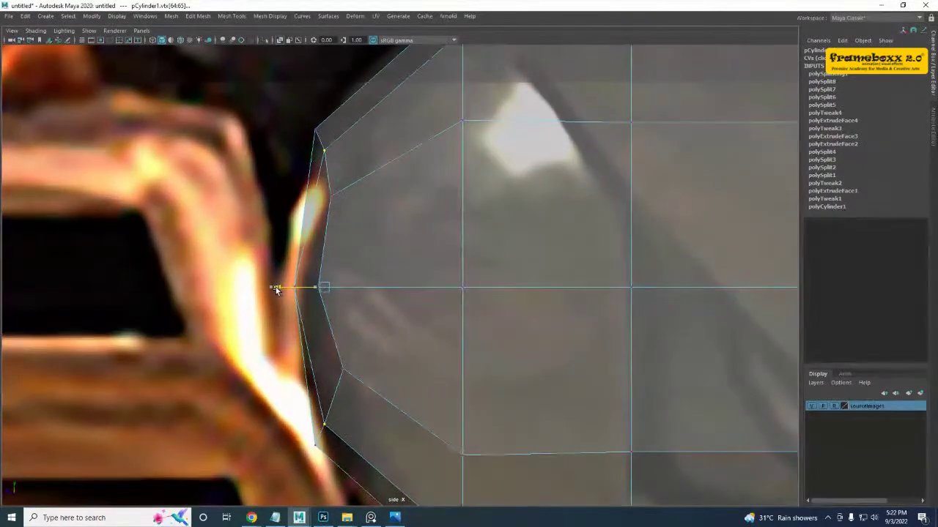
- Select the two inner vertices on either side of the cap's centre point and move them slightly back
key(w)
click(295, 291)
key(space)
key(space)
alt+drag(414, 268, 449, 274)
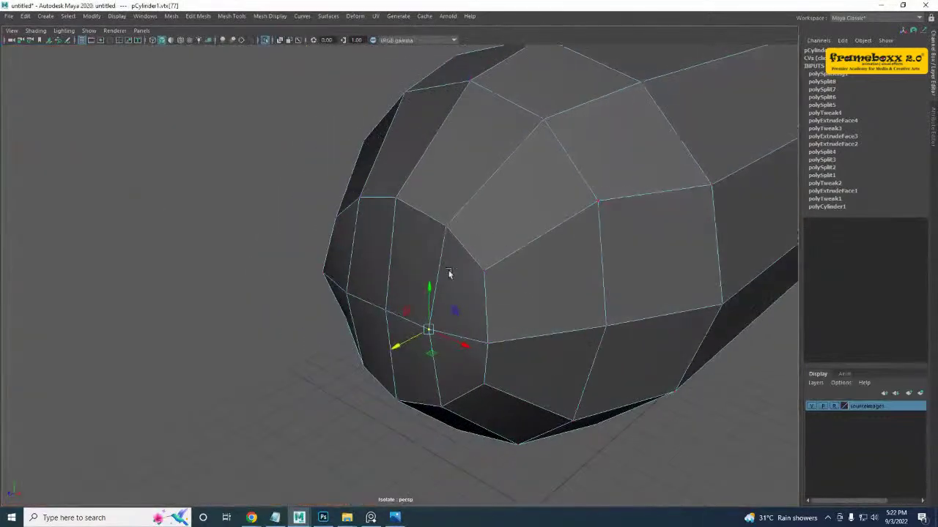
shift+click(344, 301)
key(space)
key(space)
alt+middle_drag(289, 289, 298, 281)
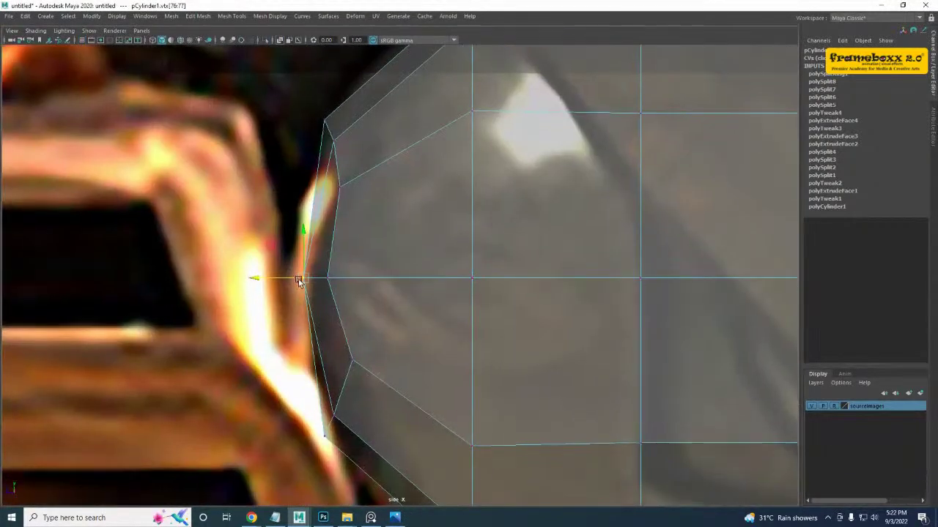
drag(261, 277, 270, 277)
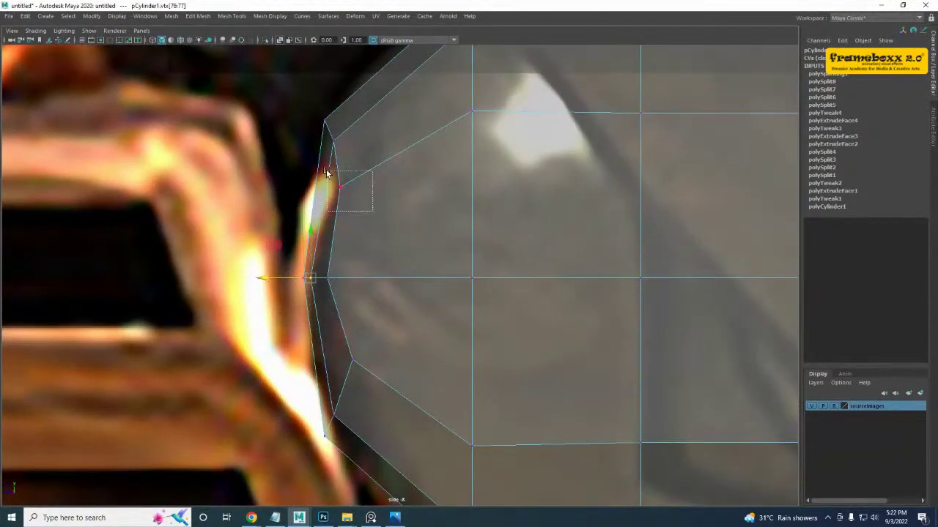
- Move the cap rim's mid-height side vertices and the two inner mid-height vertices farther back to curve the cap
drag(326, 173, 315, 128)
alt+middle_drag(372, 299, 374, 290)
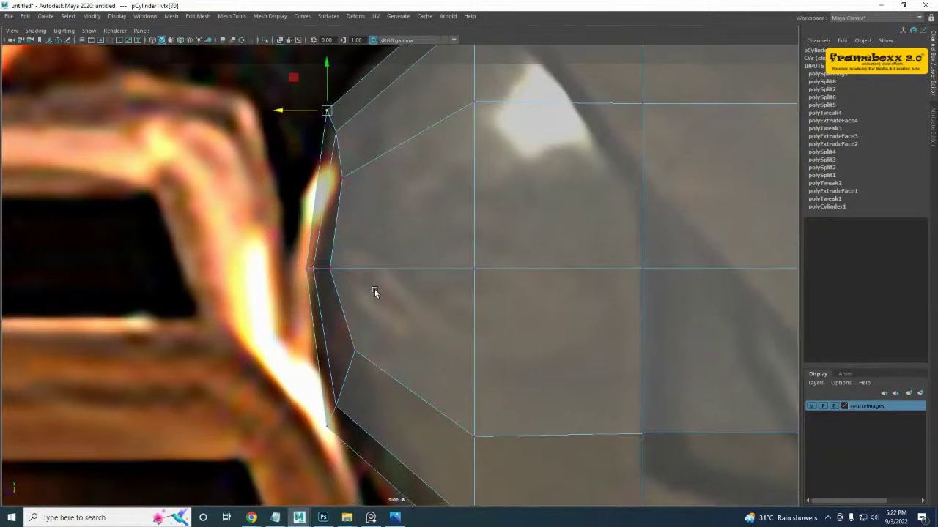
drag(323, 251, 295, 269)
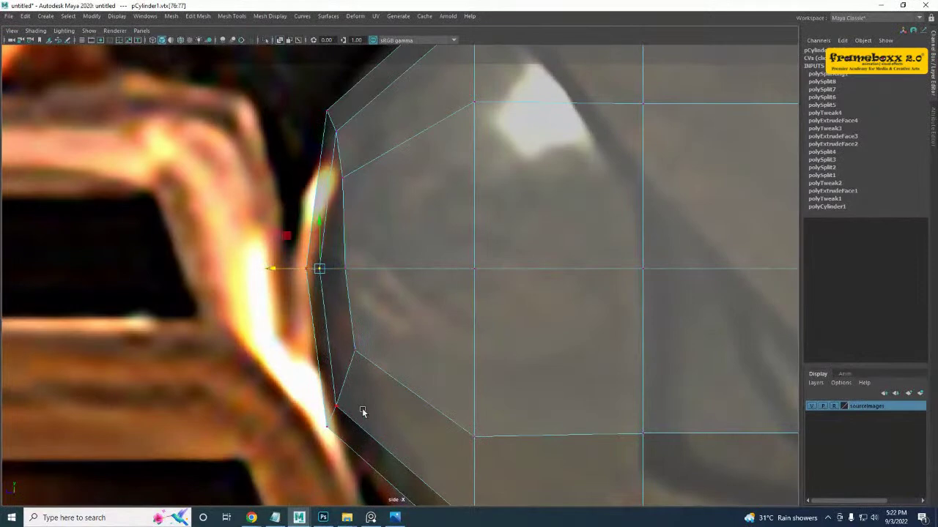
- Fine-tune the cap's lower, upper and mid-height rim vertices in the side view to even out its curve
alt+middle_drag(363, 412, 351, 344)
drag(367, 299, 367, 298)
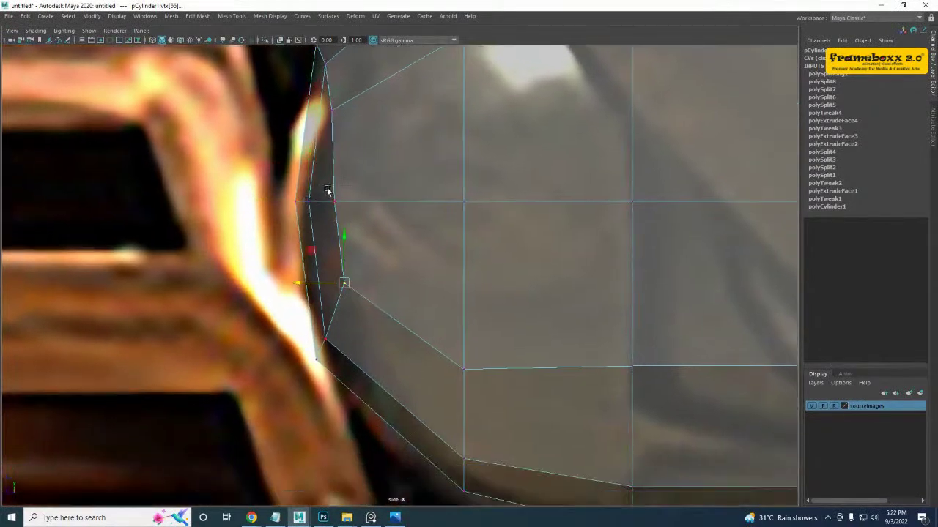
drag(319, 349, 328, 336)
alt+middle_drag(356, 304, 348, 452)
drag(357, 297, 358, 298)
drag(317, 226, 325, 244)
drag(330, 284, 327, 285)
drag(340, 377, 300, 351)
scroll(353, 322, down, 6)
scroll(443, 214, up, 2)
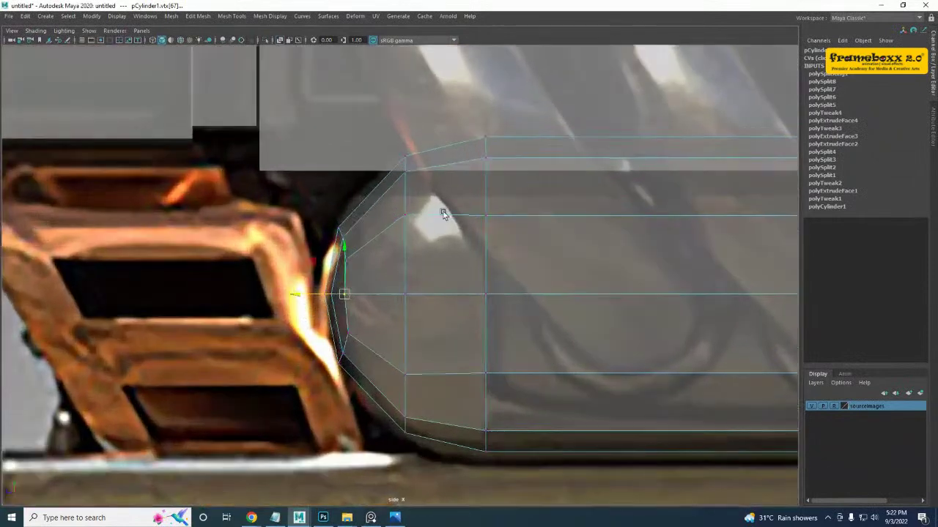
- Insert an edge loop just behind the cap rim and spread its upper and lower vertices outward to the reference curve
alt+middle_drag(502, 261, 484, 256)
right_drag(394, 268, 303, 199)
click(364, 228)
drag(331, 178, 355, 162)
alt+middle_drag(355, 275, 357, 241)
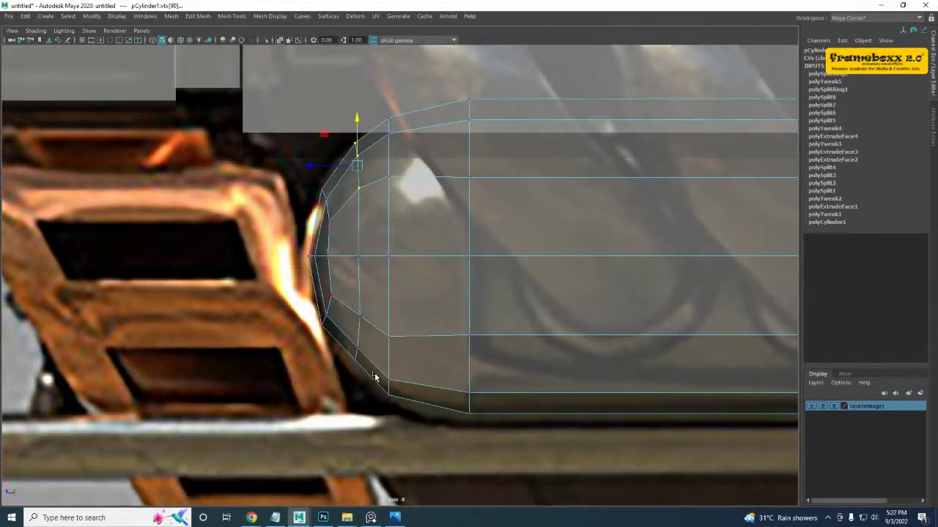
drag(375, 378, 374, 275)
drag(323, 252, 324, 253)
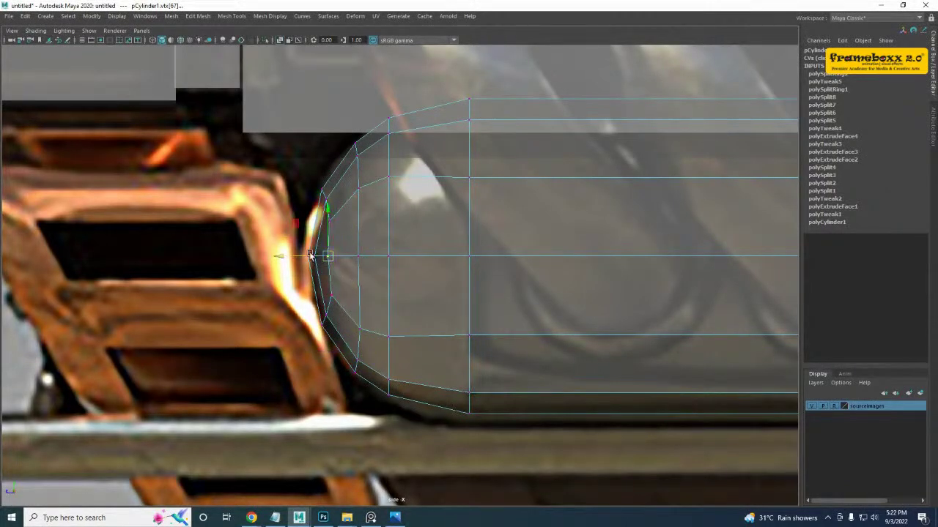
- Examine the rounded front end of the tank from several angles in the perspective view
alt+middle_drag(468, 198, 427, 249)
key(space)
key(space)
scroll(527, 237, down, 5)
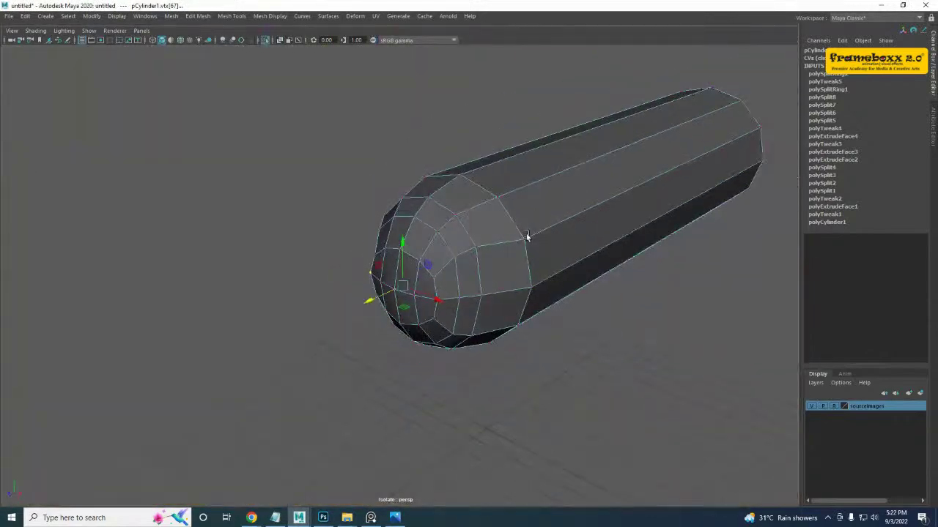
mouse_move(527, 237)
alt+mouse_down()
mouse_move(557, 235)
mouse_move(533, 244)
alt+mouse_up()
scroll(557, 242, up, 3)
alt+drag(600, 239, 567, 235)
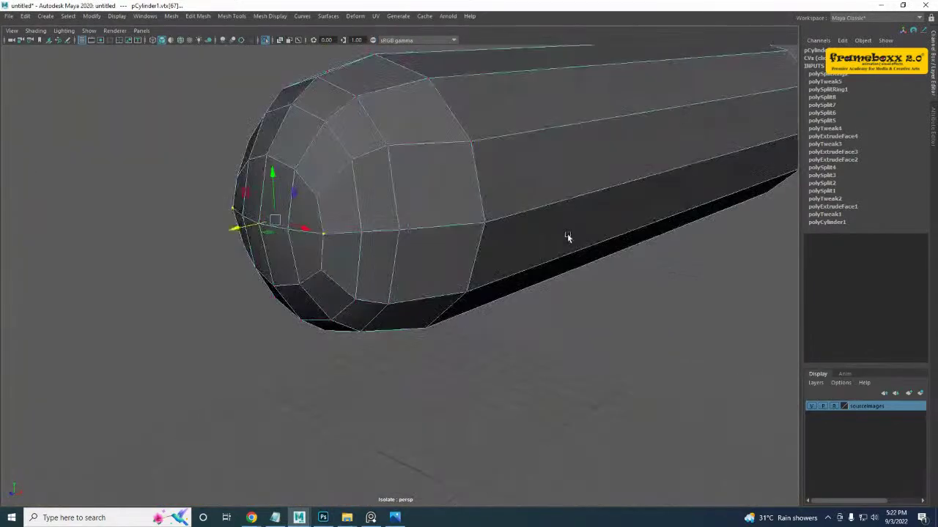
alt+drag(335, 256, 436, 233)
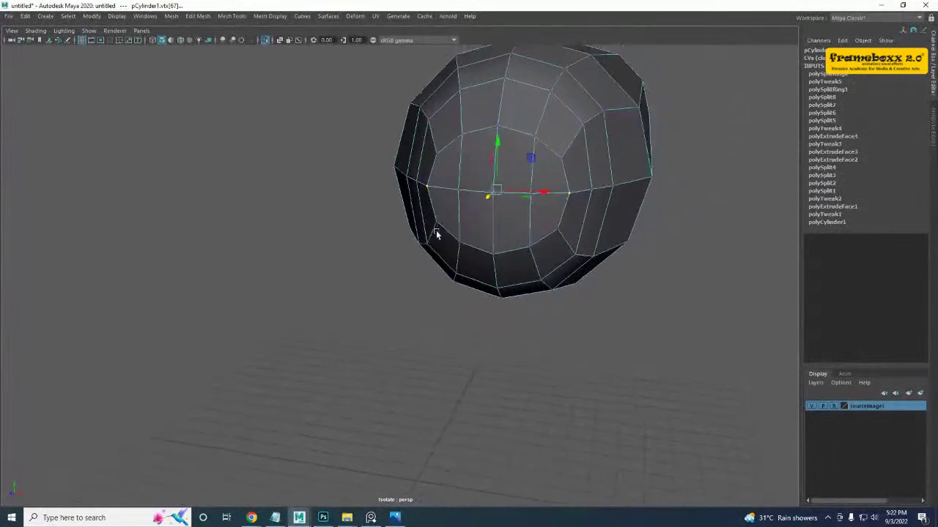
- Try averaging the side vertices of the two edge loops behind the front cap
click(584, 126)
shift+click(592, 187)
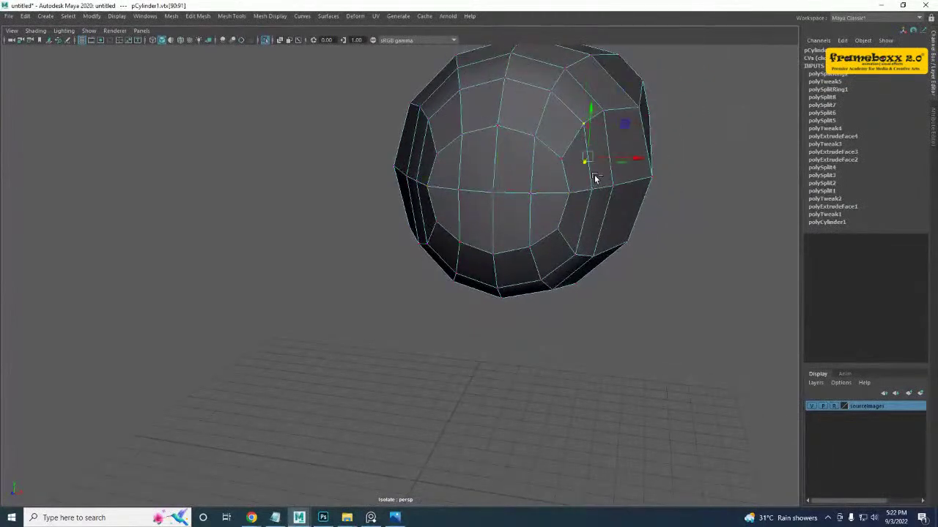
shift+click(605, 112)
shift+click(613, 185)
shift+click(592, 253)
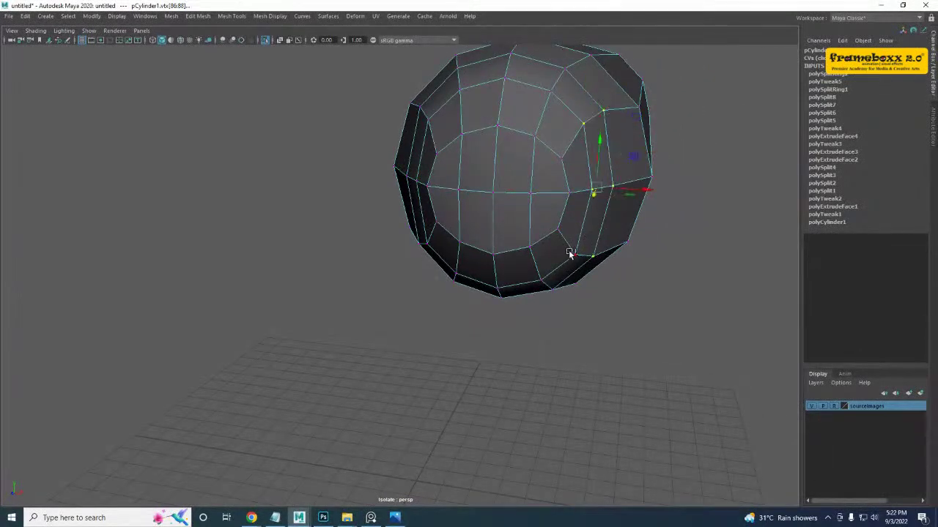
shift+right_drag(571, 199, 635, 173)
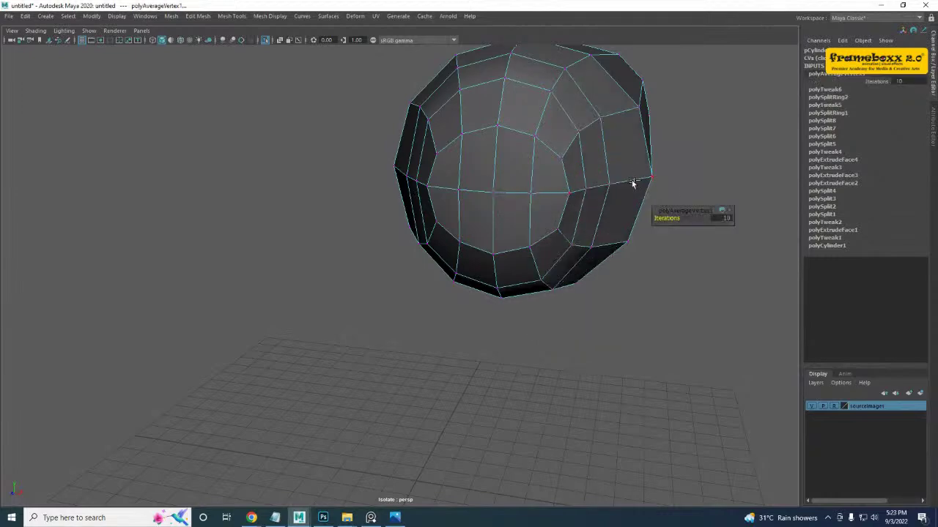
key(ctrl+z)
- Move the selected side vertices of the two loops slightly outward along X to round that side of the tank's end
alt+drag(546, 196, 322, 195)
alt+middle_drag(322, 195, 383, 286)
scroll(377, 275, up, 2)
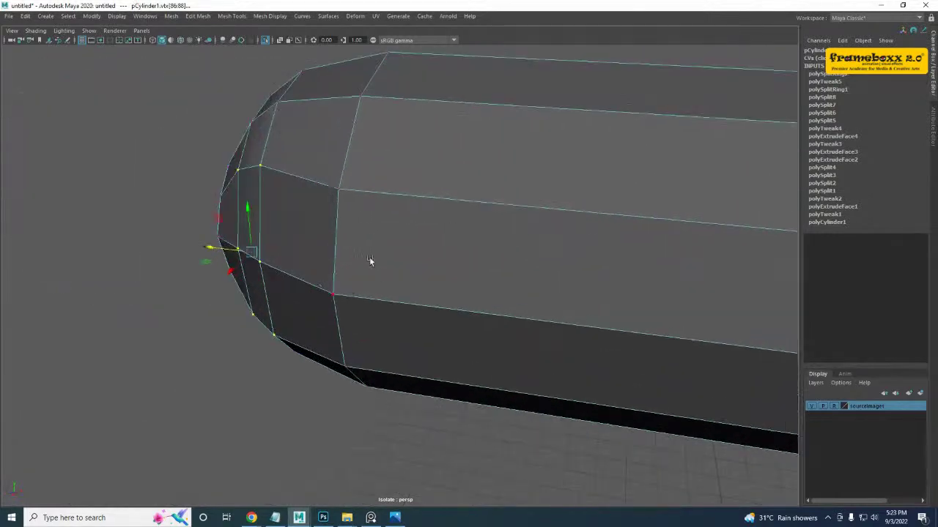
scroll(370, 261, down, 1)
alt+drag(371, 261, 556, 229)
scroll(557, 230, up, 3)
drag(642, 240, 649, 241)
alt+drag(447, 267, 528, 249)
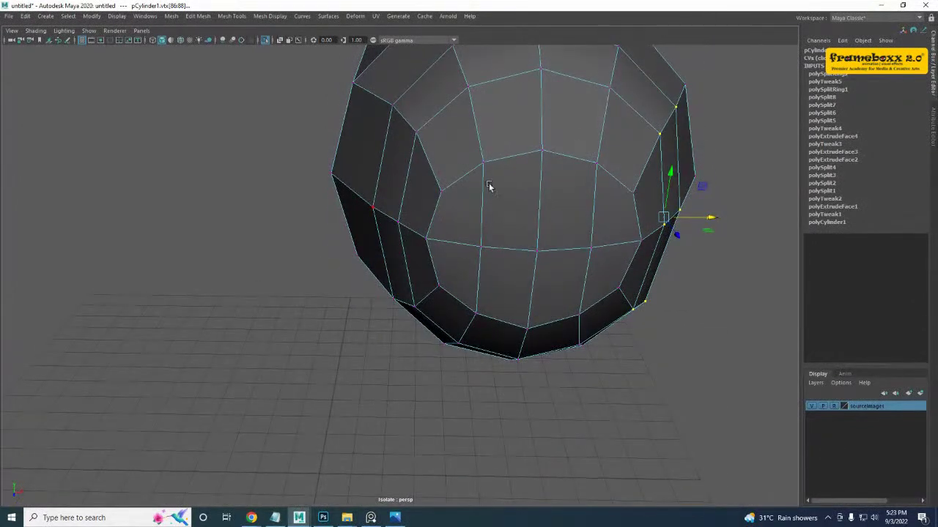
alt+drag(489, 188, 450, 163)
scroll(466, 230, down, 3)
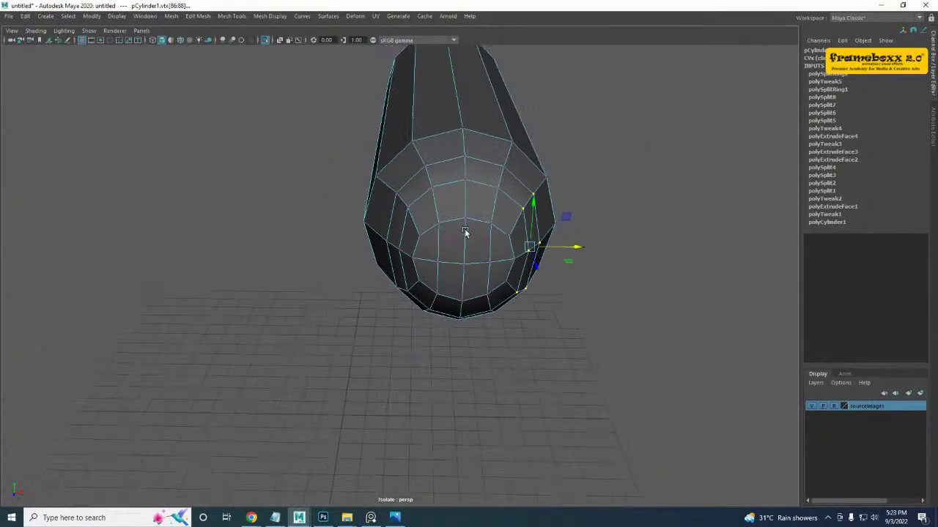
- Reposition the upper and lower diagonal vertex pairs on one side of the tank's front loops to even out the rounding in the front view
alt+drag(465, 232, 443, 256)
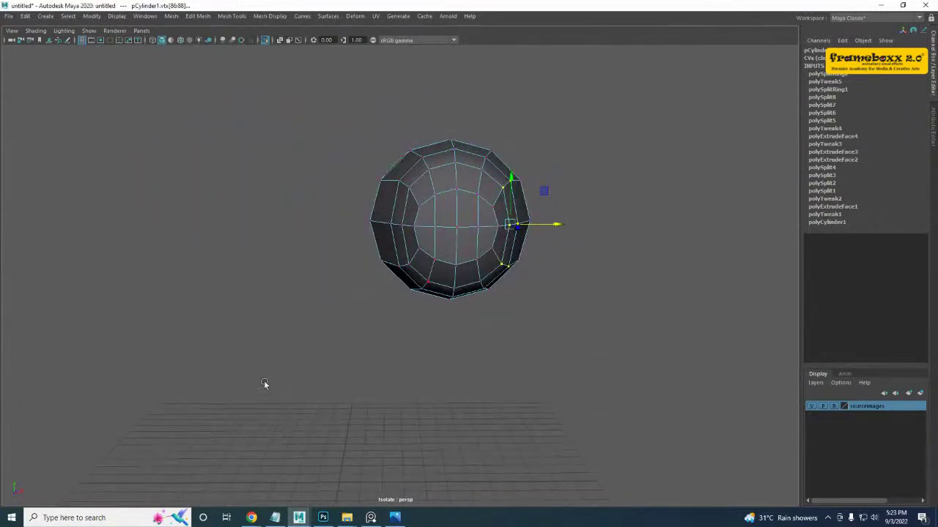
key(space)
key(space)
scroll(219, 388, up, 3)
alt+middle_drag(239, 356, 280, 355)
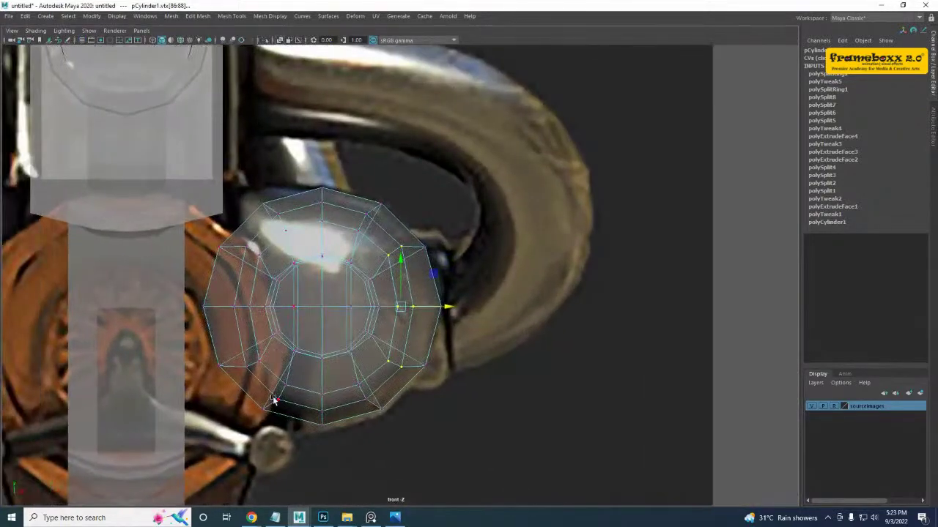
scroll(402, 303, up, 3)
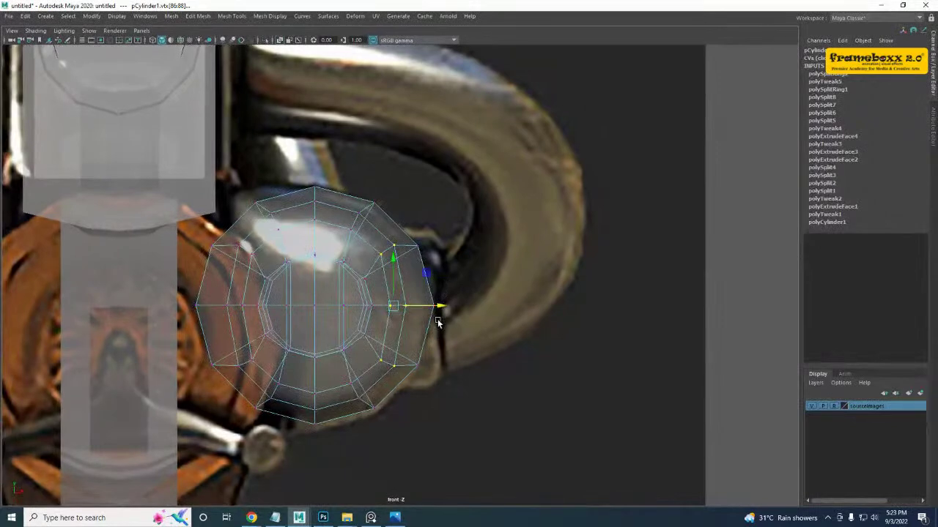
drag(408, 259, 386, 250)
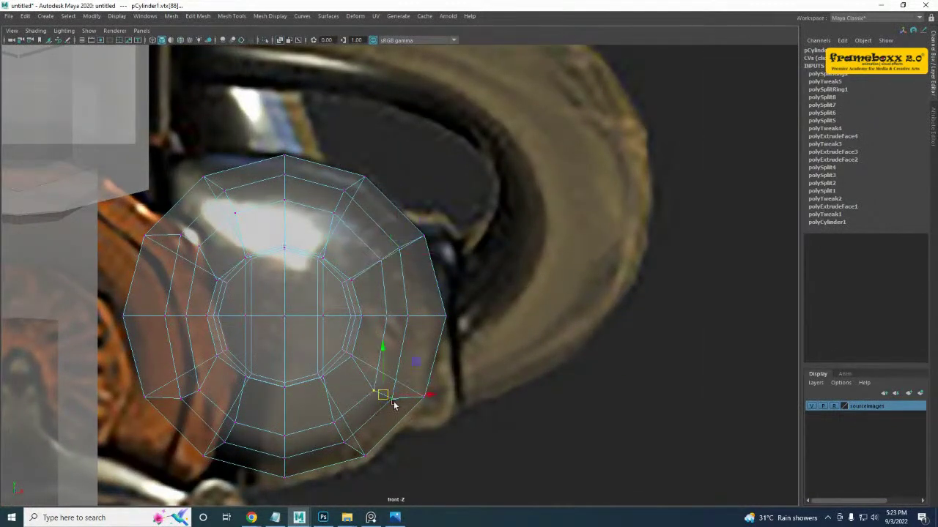
drag(383, 395, 389, 385)
mouse_move(344, 441)
mouse_down()
mouse_move(348, 448)
mouse_move(348, 427)
mouse_up()
alt+middle_drag(352, 316, 365, 350)
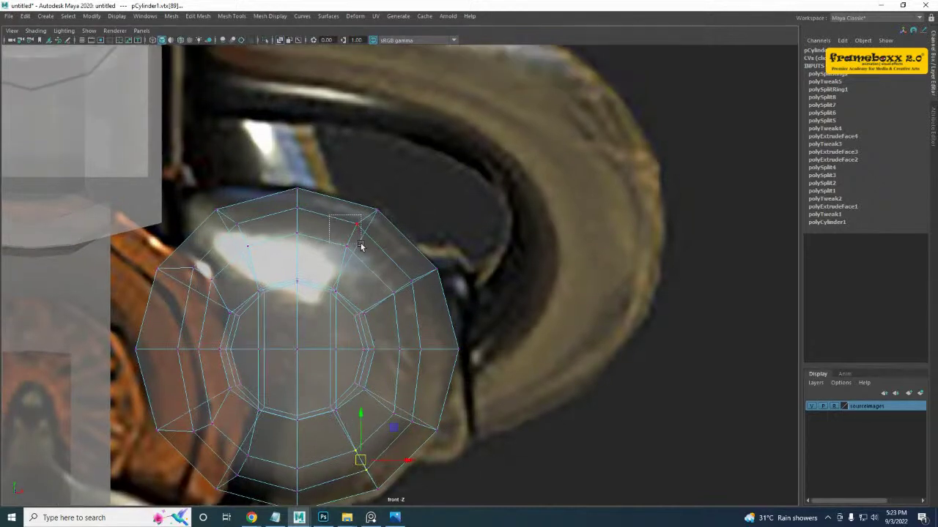
drag(352, 234, 356, 243)
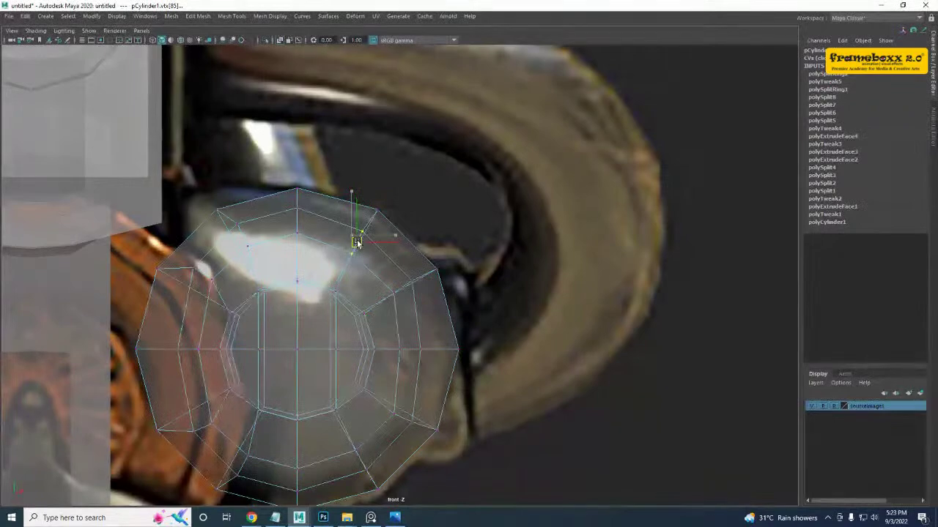
- Return the tank to object selection and end its isolation so the rest of the rifle is shown
key(space)
key(space)
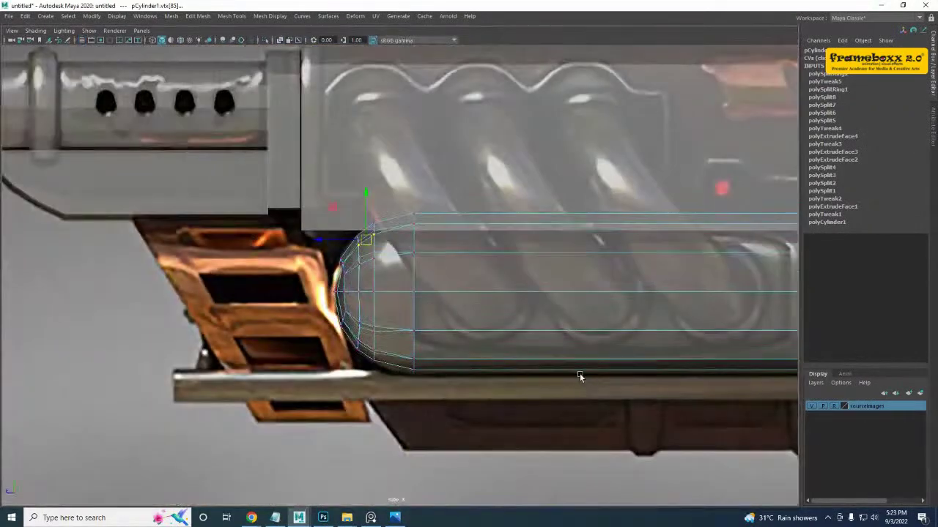
alt+middle_drag(579, 377, 375, 302)
right_drag(374, 240, 447, 227)
scroll(381, 258, up, 1)
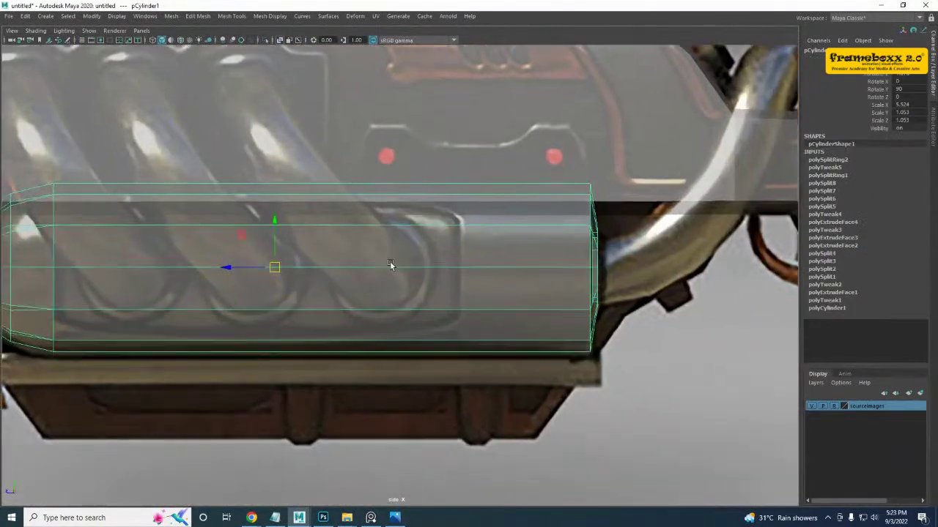
alt+middle_drag(140, 263, 262, 257)
key(space)
key(space)
scroll(508, 222, down, 3)
alt+drag(509, 222, 425, 237)
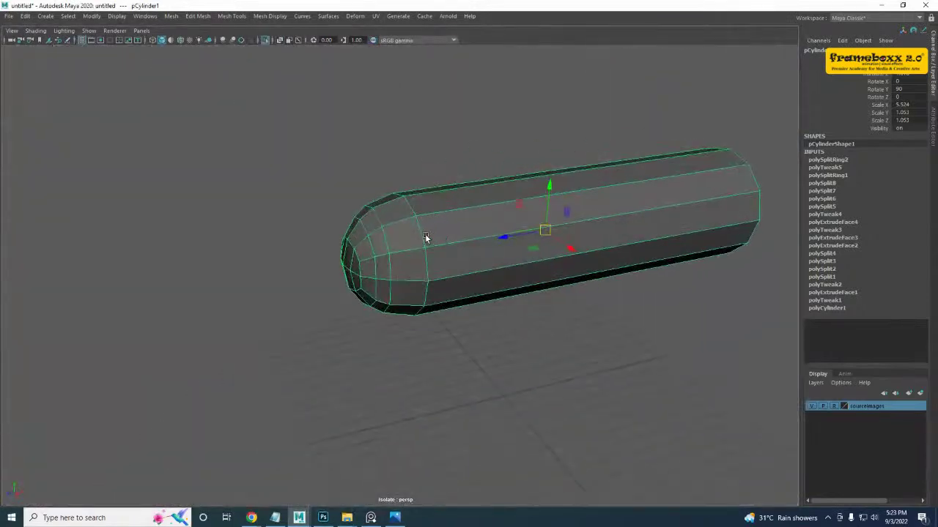
key(ctrl+1)
scroll(525, 296, down, 1)
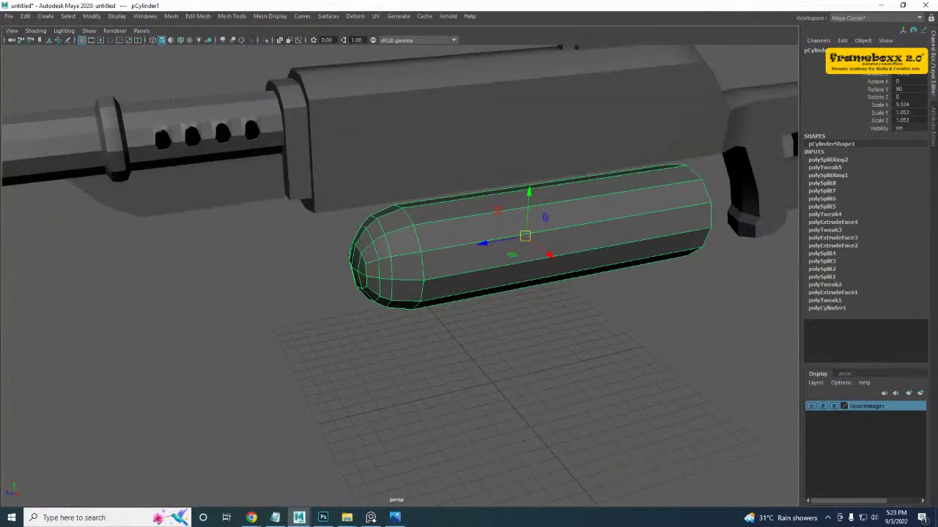
- Switch to the reference board and examine the side tank, its recessed panel and the three curved pipes in the side image
key(alt+Tab)
right_drag(605, 225, 149, 225)
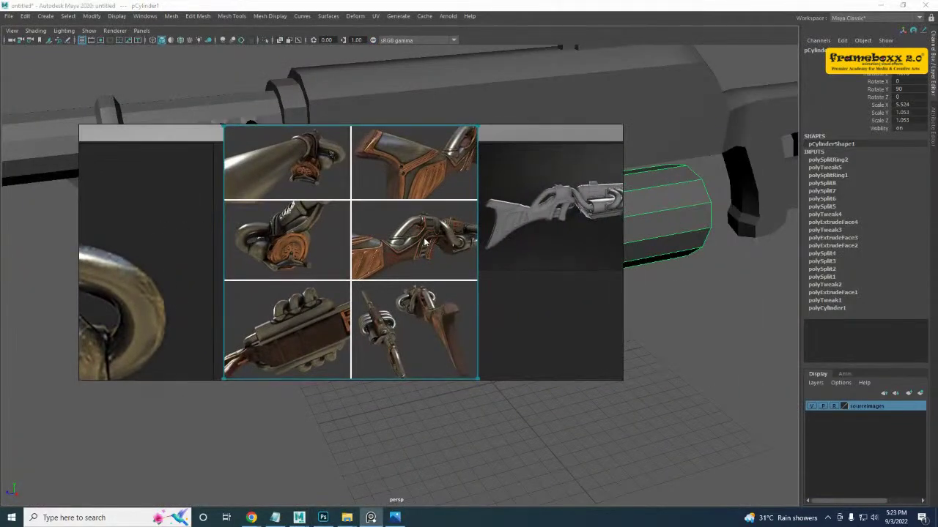
scroll(408, 321, up, 1)
scroll(360, 264, down, 10)
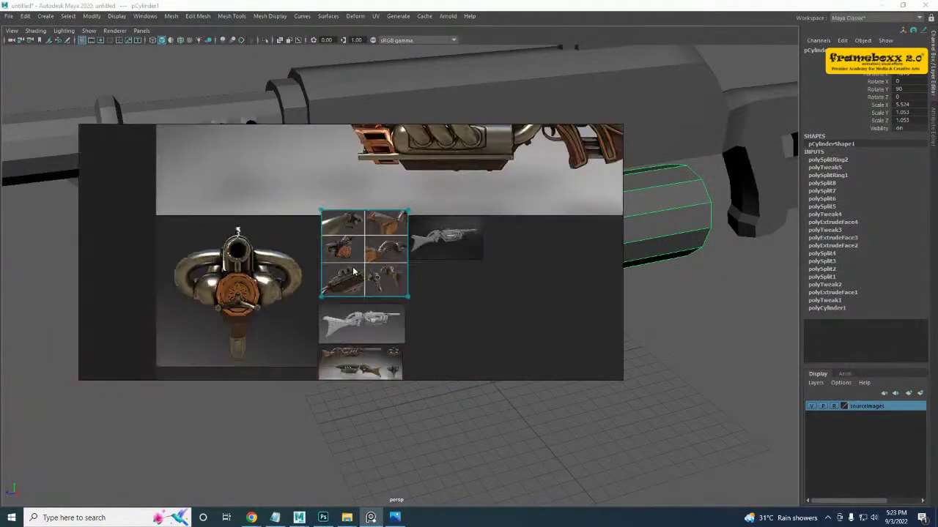
middle_drag(403, 202, 373, 230)
scroll(373, 231, up, 5)
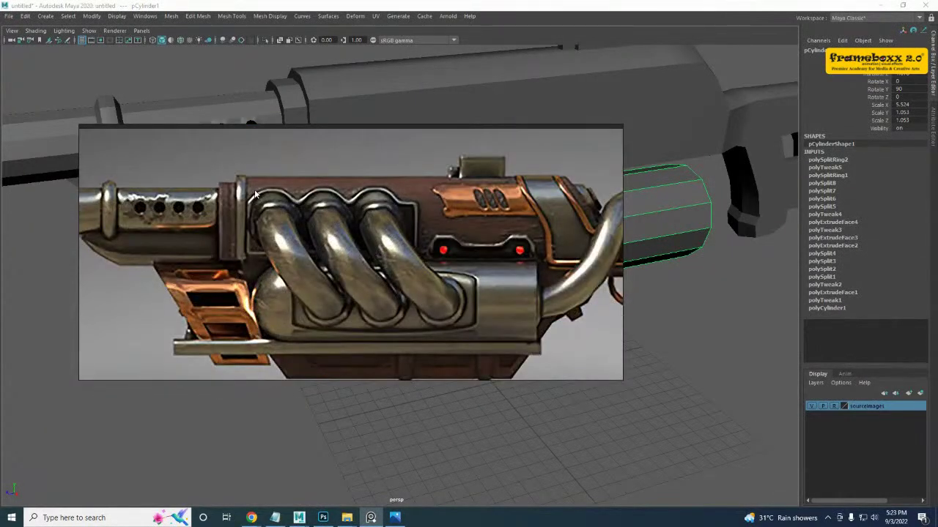
scroll(320, 326, up, 2)
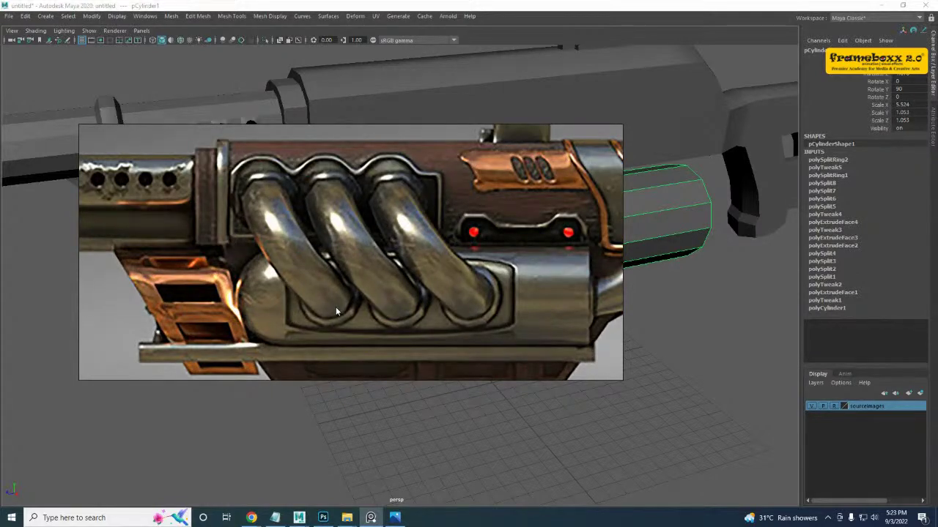
key(alt+Tab)
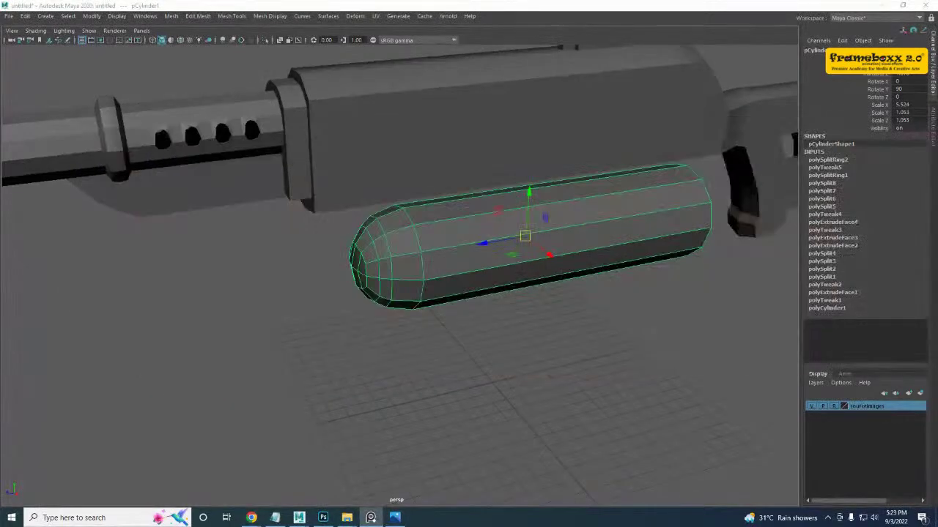
- Switch back to Maya and insert an edge loop around the tank at the rear edge of the reference's recessed pipe panel
alt+drag(613, 350, 431, 284)
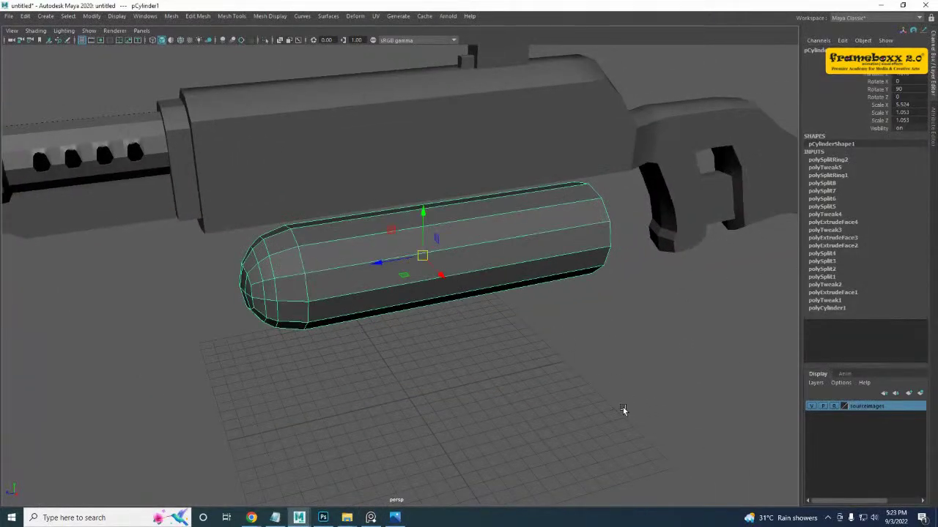
key(space)
key(space)
alt+middle_drag(564, 259, 533, 255)
shift+right_drag(533, 255, 480, 270)
mouse_move(547, 255)
mouse_down()
mouse_move(536, 260)
mouse_move(551, 258)
mouse_up()
key(w)
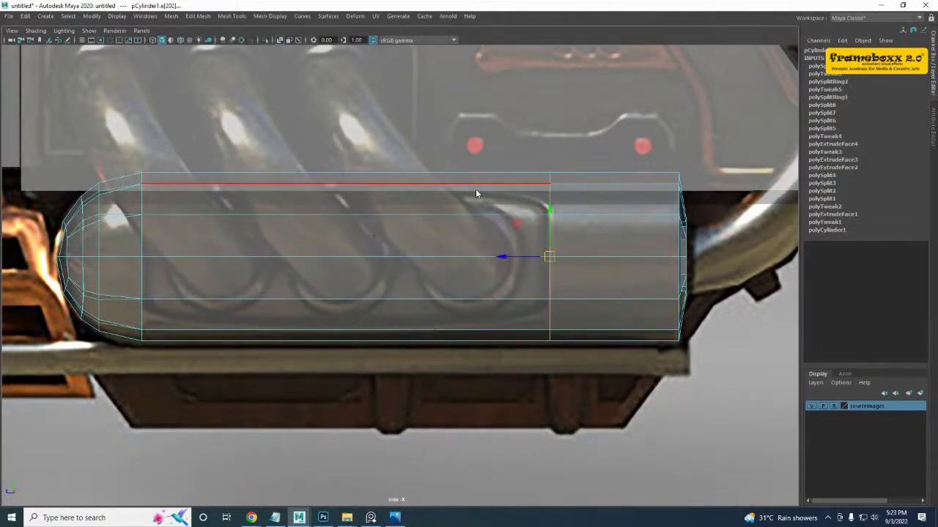
- Select the four long faces on the tank's outer side, between the dome and the new loop, and extrude them
right_drag(475, 189, 470, 206)
click(465, 206)
shift+click(460, 228)
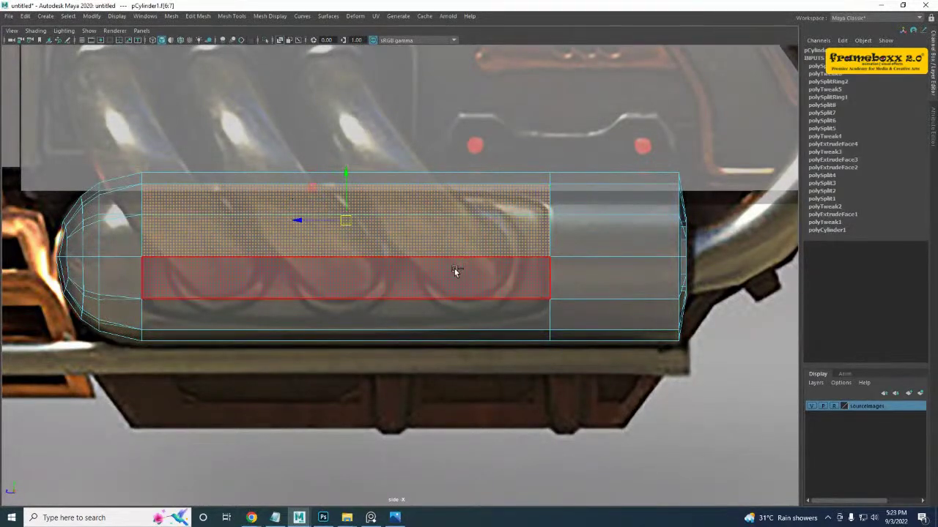
shift+click(455, 269)
shift+click(448, 296)
shift+click(449, 305)
shift+click(452, 293)
key(space)
key(space)
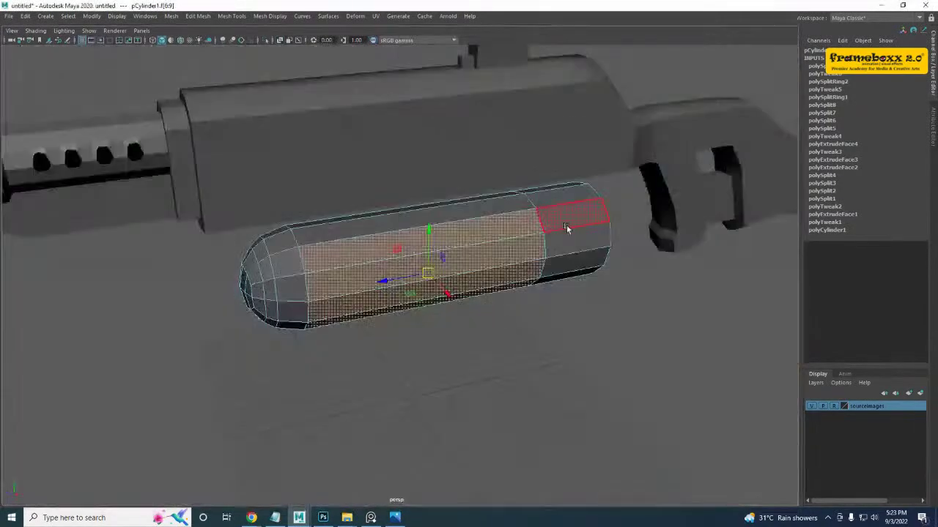
alt+drag(566, 225, 518, 239)
right_drag(480, 247, 477, 270)
click(490, 170)
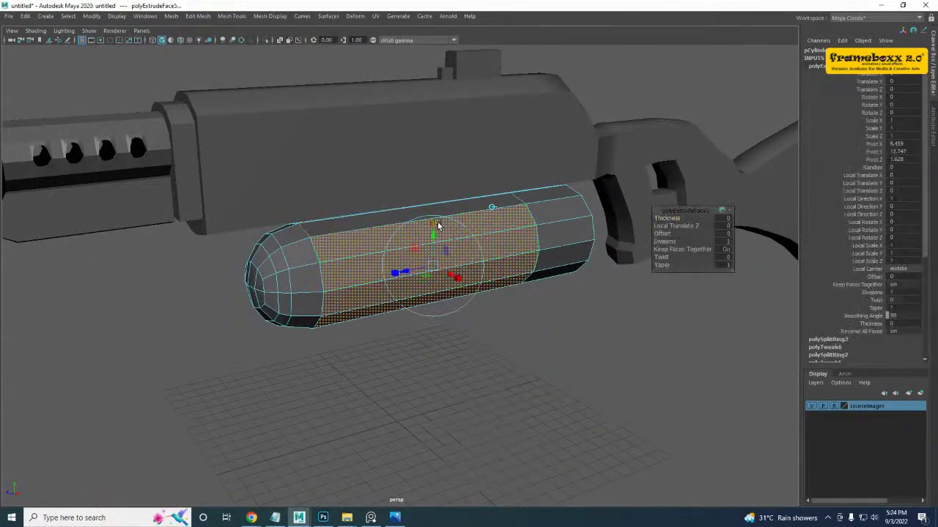
- Scale the extruded side faces uniformly to 0.917 and push them inward along X to form a recessed panel
alt+drag(438, 260, 424, 262)
alt+right_drag(424, 262, 481, 265)
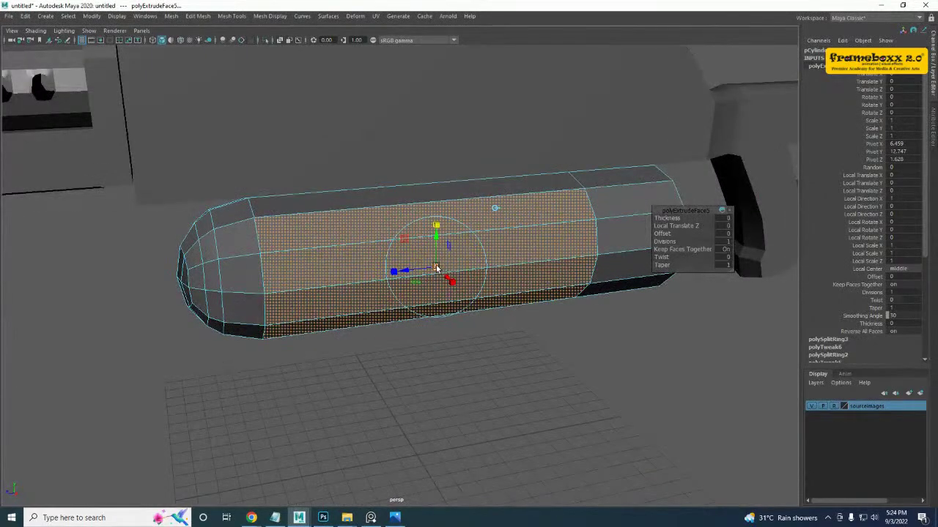
drag(436, 268, 388, 261)
key(w)
alt+drag(306, 282, 289, 287)
alt+right_drag(289, 287, 318, 279)
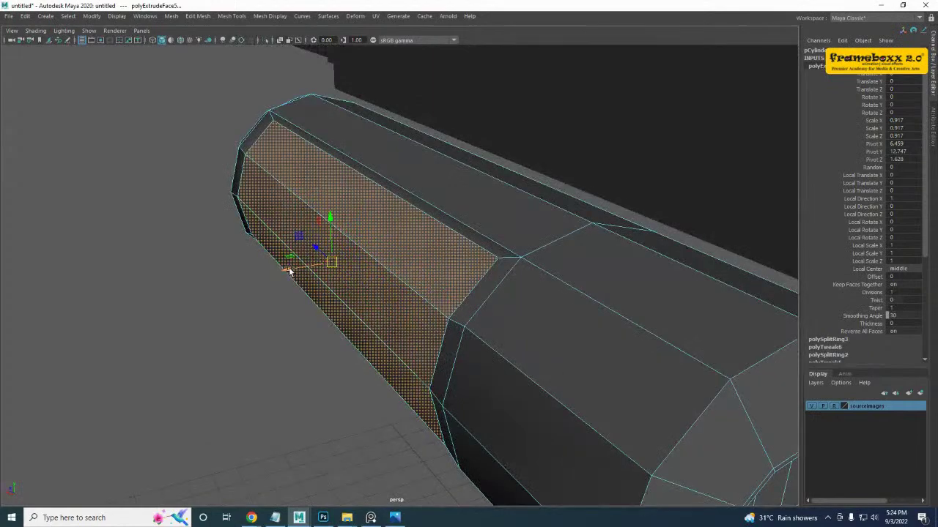
drag(289, 271, 367, 273)
- Split the edge ring along the tank's recessed panel to add an edge loop across its middle
key(space)
key(space)
scroll(366, 319, up, 2)
alt+middle_drag(254, 272, 311, 252)
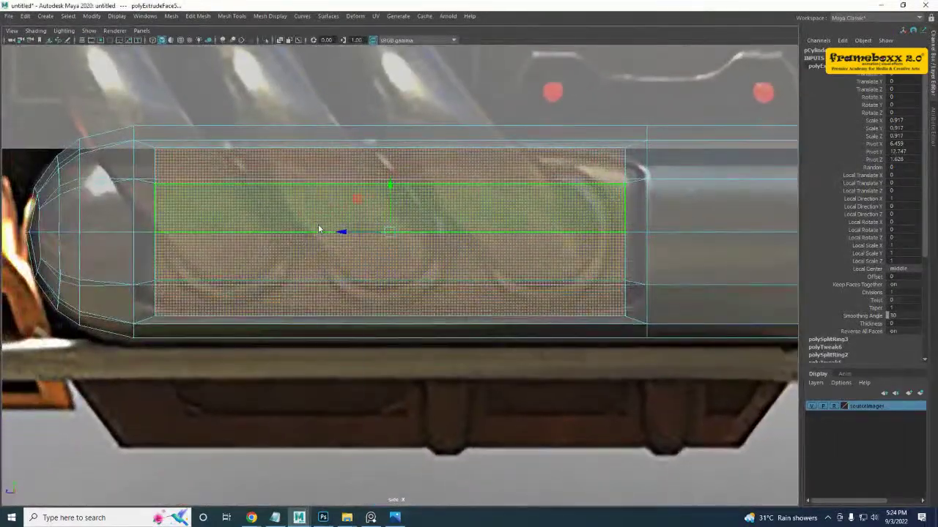
right_drag(318, 230, 319, 201)
click(384, 176)
ctrl+right_drag(403, 143, 465, 159)
scroll(529, 251, up, 1)
alt+middle_drag(567, 241, 528, 248)
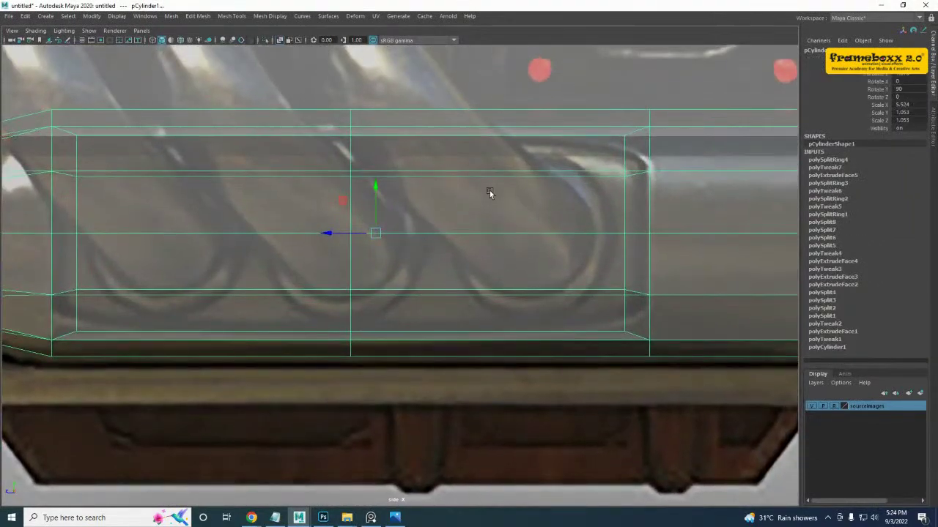
scroll(501, 192, down, 2)
scroll(500, 206, up, 1)
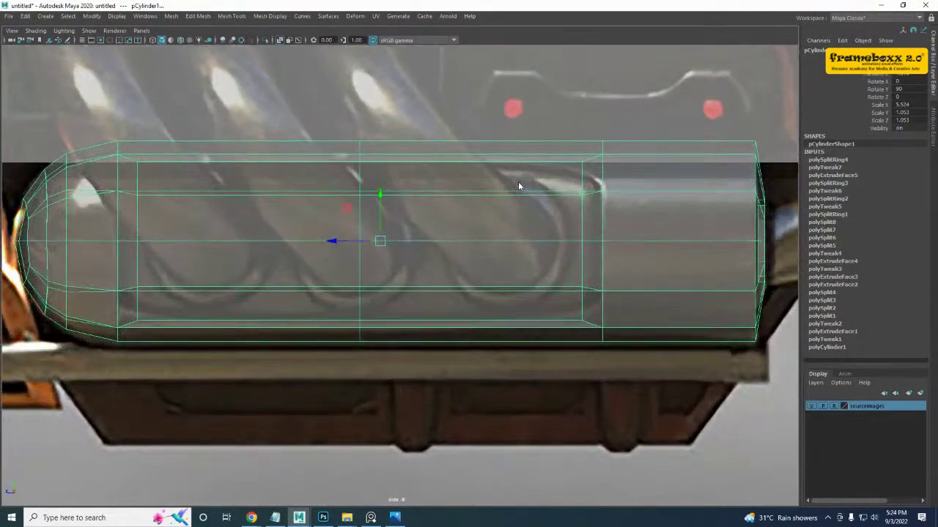
- Insert five edge loops across the tank's panel: two between the first pair of pipes, one between the next, and one near each panel end
shift+right_drag(518, 183, 467, 197)
drag(454, 241, 453, 240)
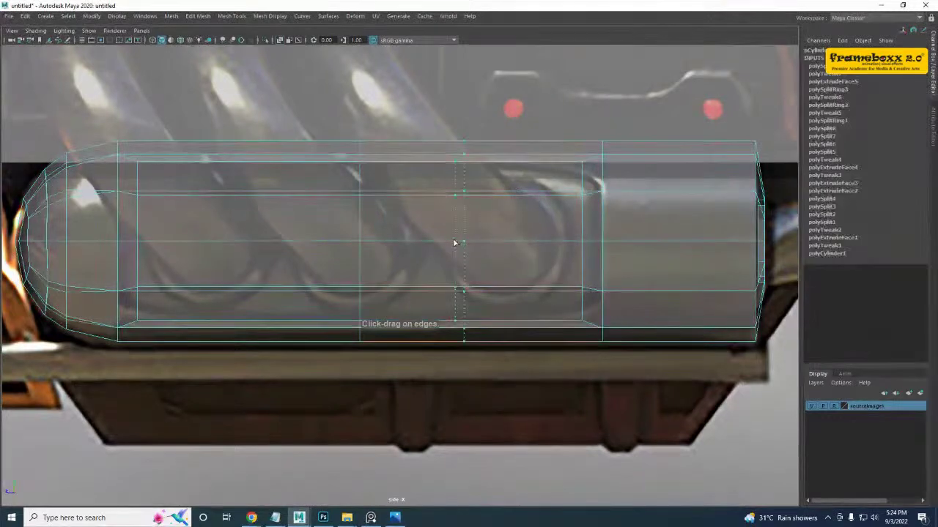
click(445, 243)
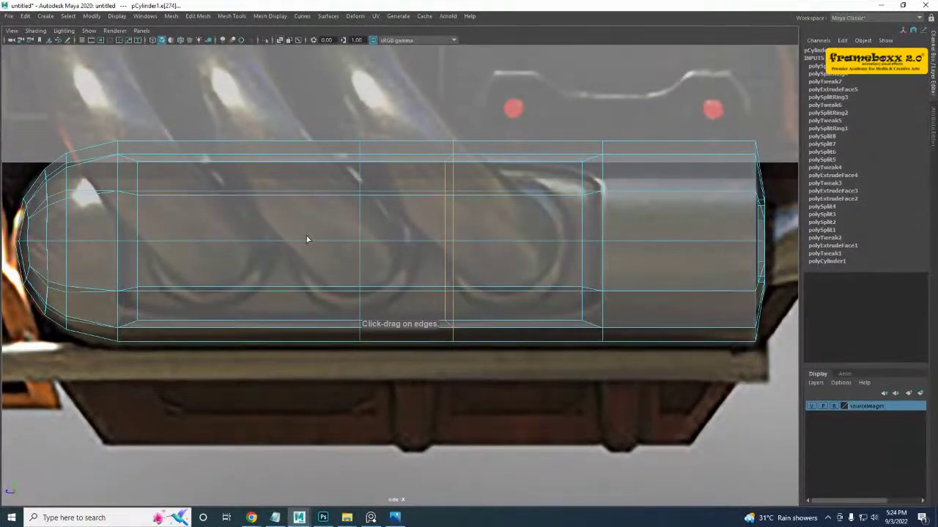
click(570, 243)
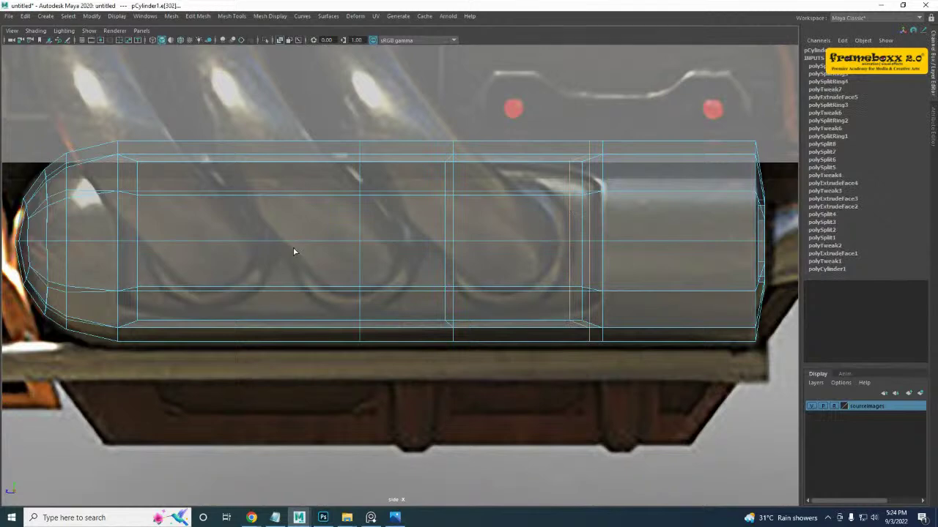
drag(304, 240, 278, 246)
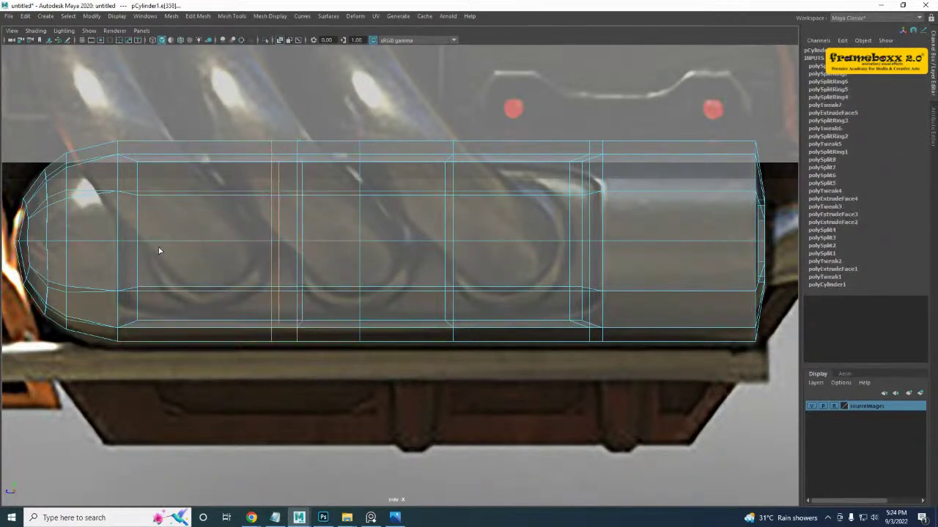
drag(149, 245, 148, 247)
key(w)
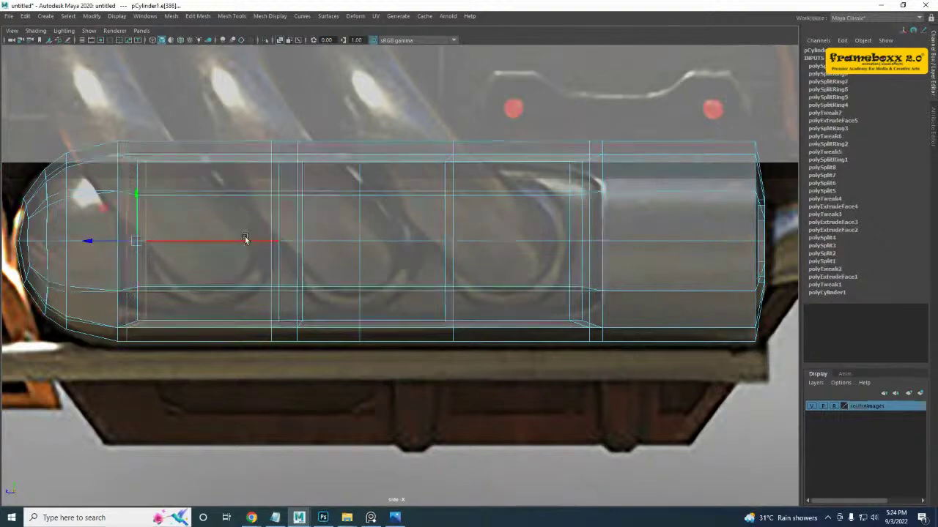
- Delete the edge loop that crosses the tank's panel through the middle pipe's base
key(space)
key(space)
alt+drag(469, 225, 506, 223)
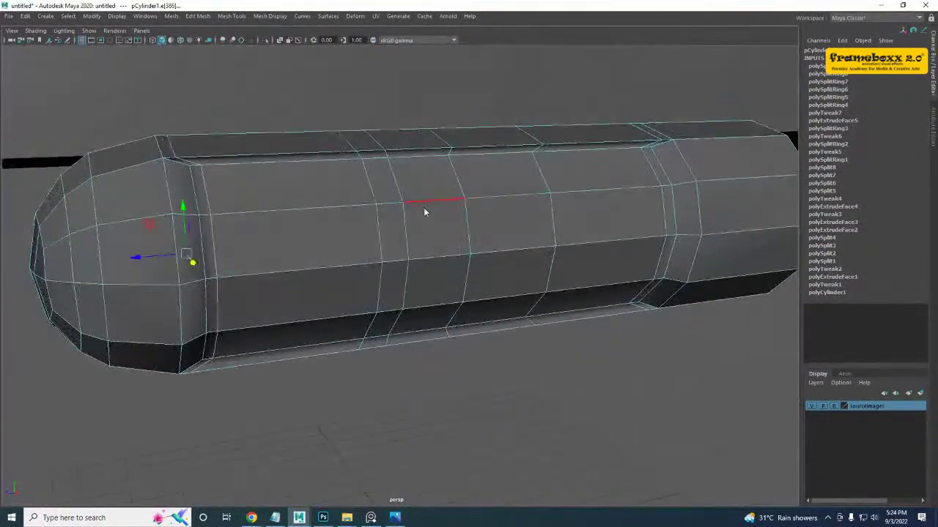
right_drag(425, 211, 500, 161)
alt+drag(500, 188, 502, 263)
key(space)
key(space)
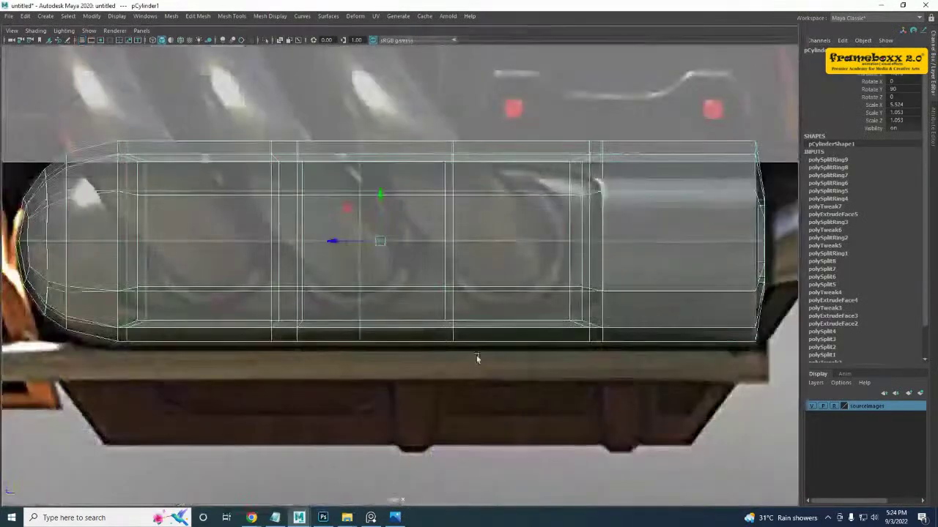
scroll(320, 272, up, 2)
alt+middle_drag(347, 249, 374, 253)
right_drag(387, 244, 374, 123)
click(375, 190)
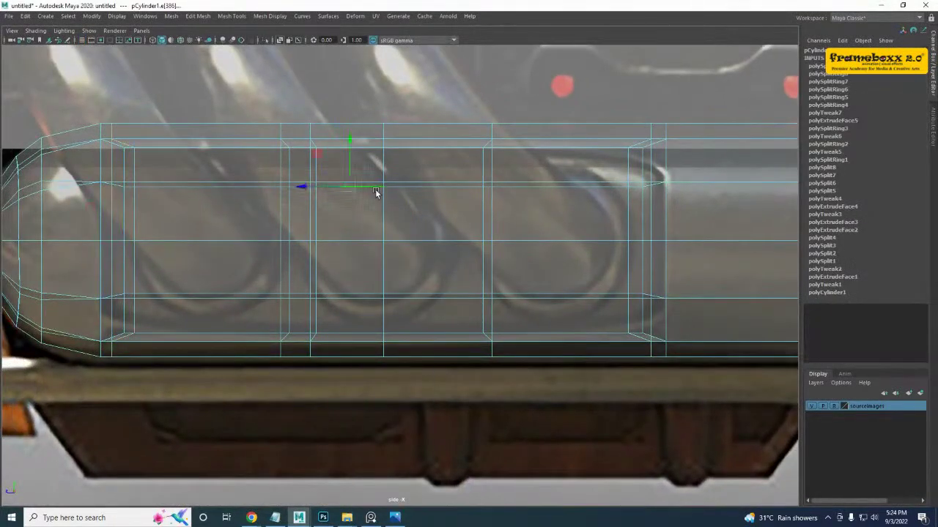
shift+right_drag(448, 175, 399, 193)
- Turn on backface culling for the tank so its far-side edges are hidden in the side view
scroll(345, 253, up, 3)
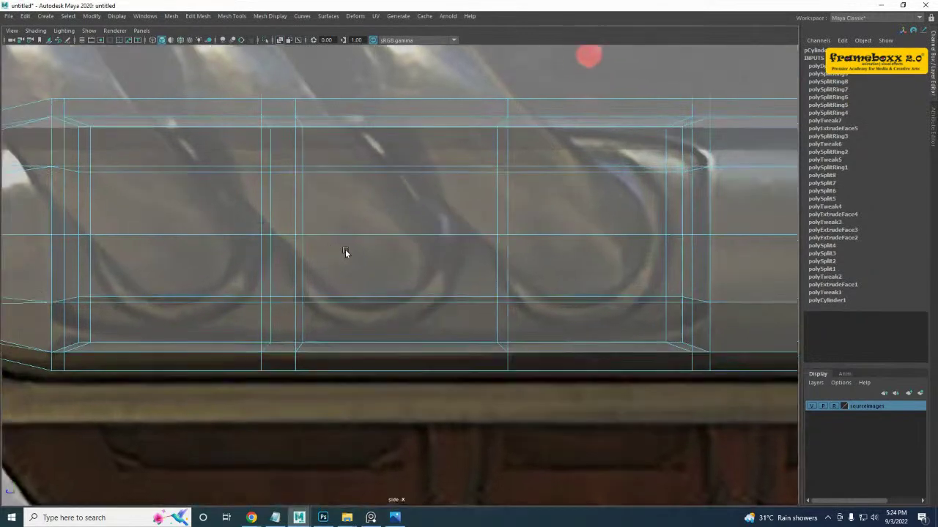
alt+middle_drag(345, 254, 382, 258)
double_click(321, 261)
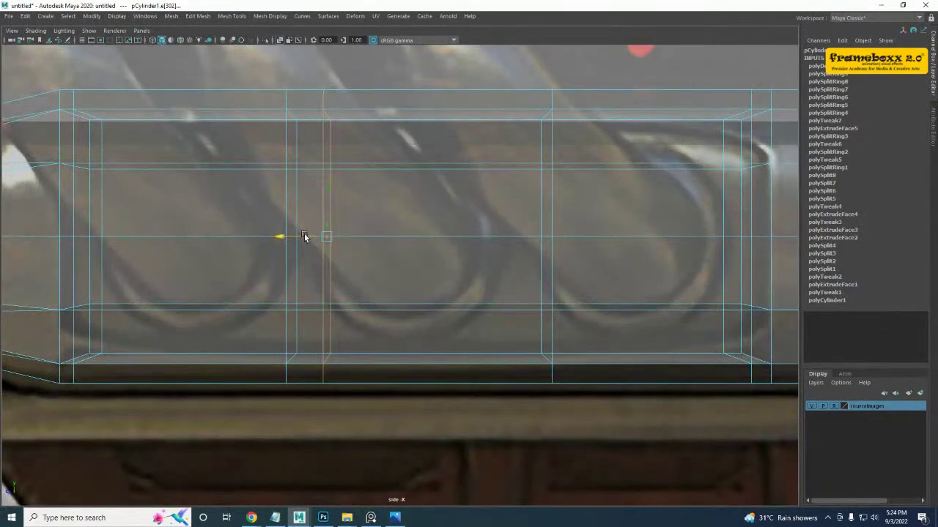
shift+right_click(423, 201)
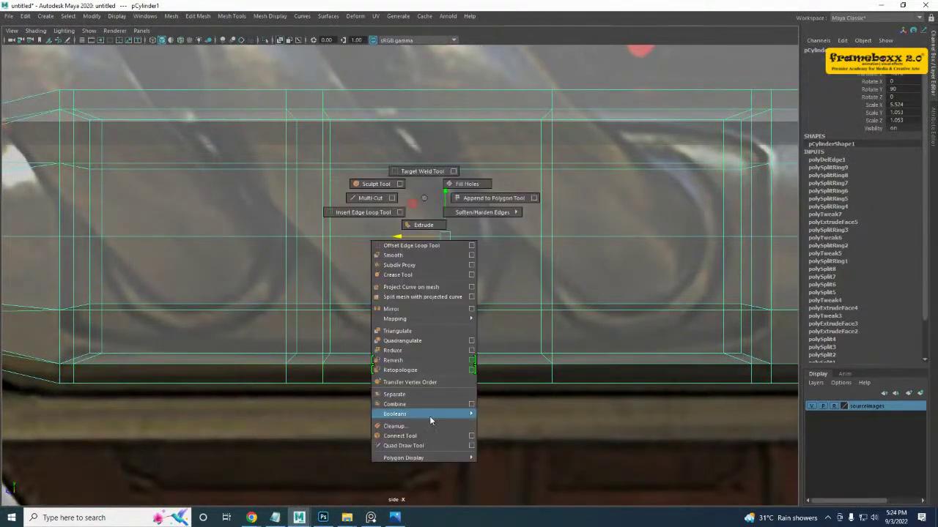
mouse_move(451, 459)
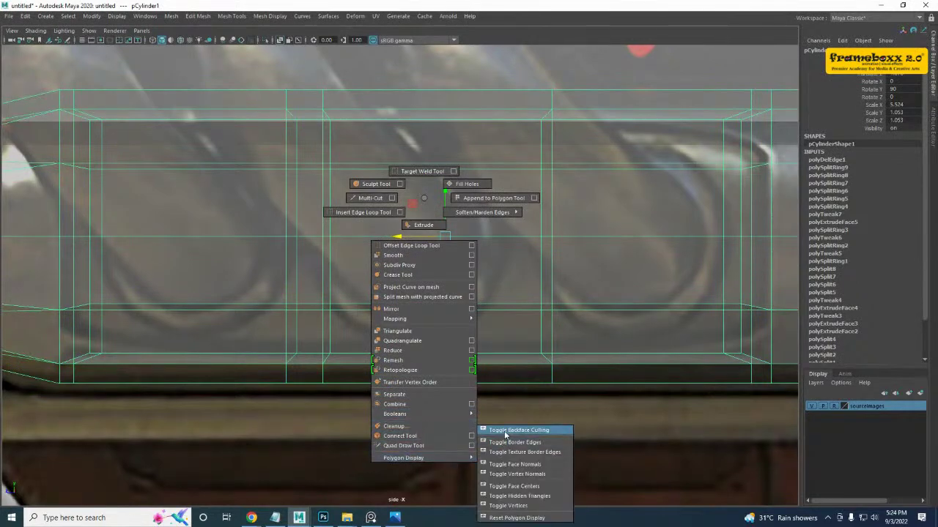
click(506, 435)
alt+middle_drag(287, 237, 392, 269)
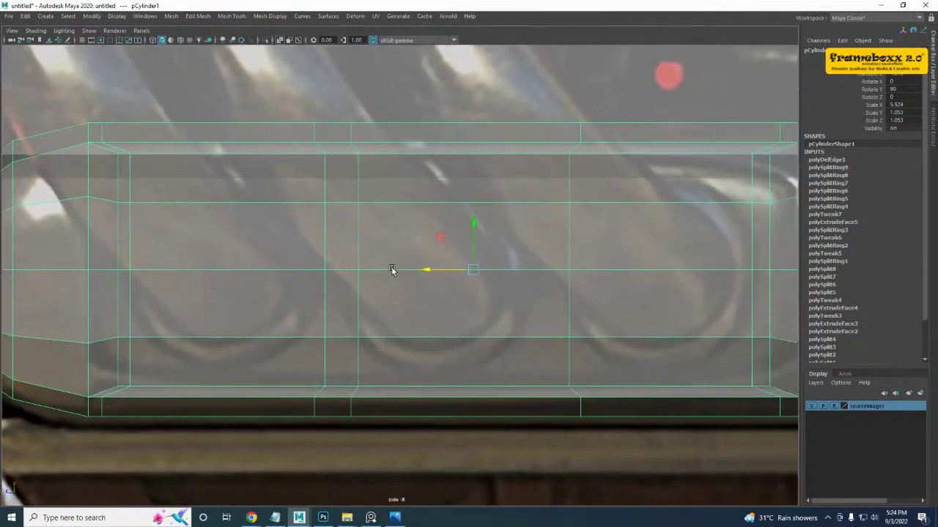
- Slide the edge loops beside the middle and third pipes along the tank's length to line up with the pipe bases
right_drag(491, 248, 491, 222)
double_click(570, 246)
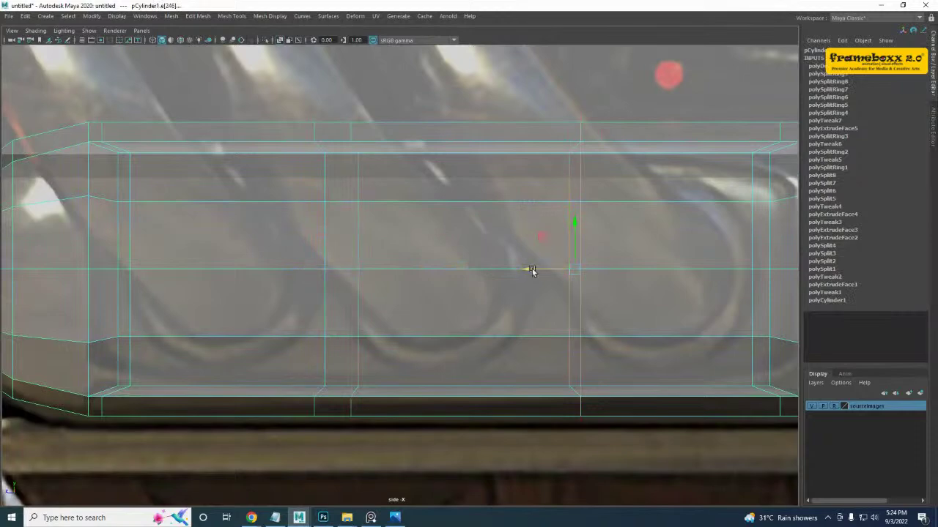
drag(533, 271, 535, 272)
alt+middle_drag(717, 233, 606, 232)
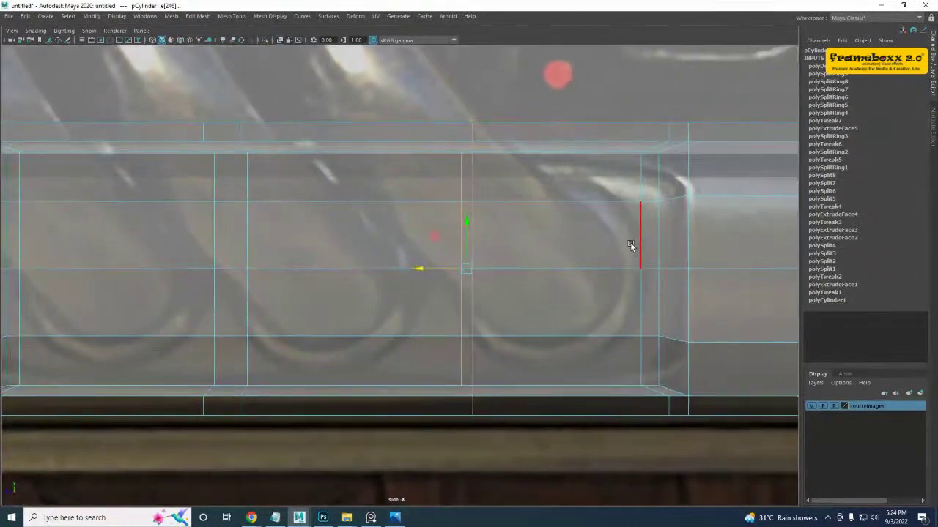
click(630, 245)
alt+middle_drag(312, 255, 338, 249)
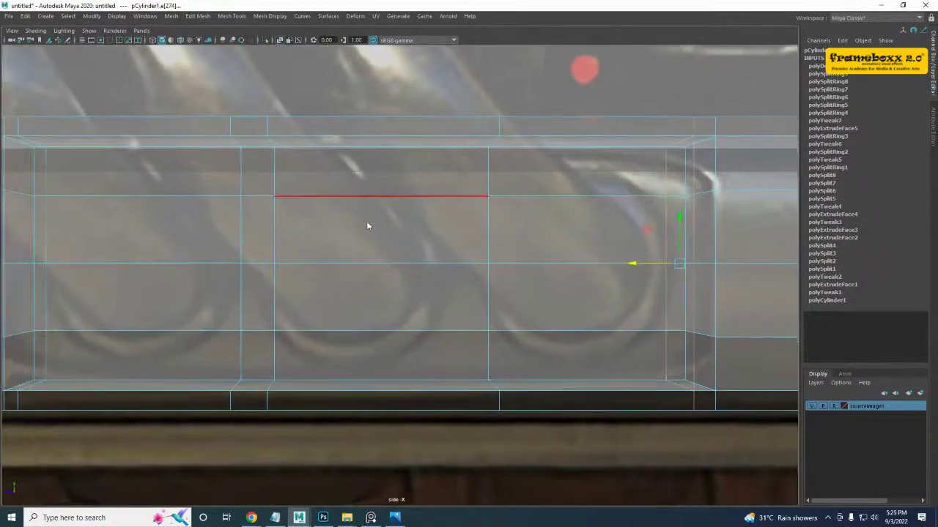
click(517, 165)
key(ctrl+z)
double_click(273, 233)
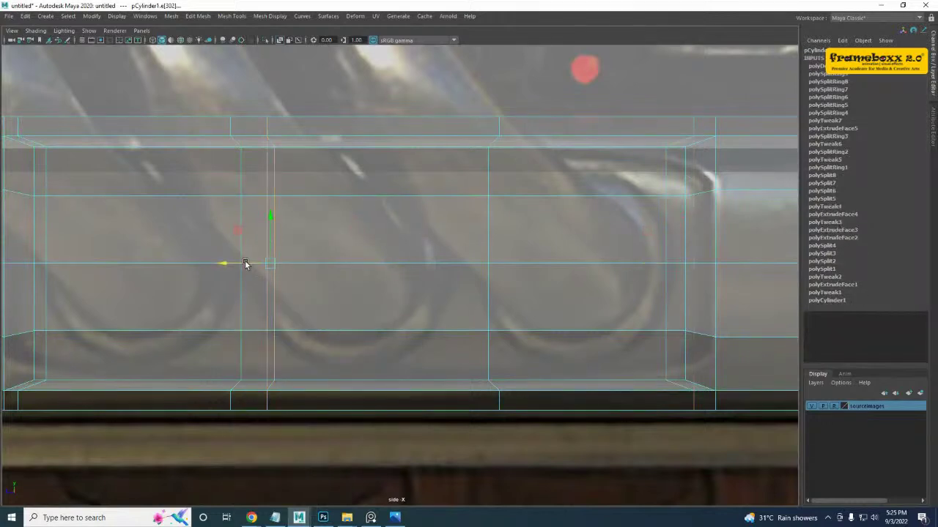
drag(245, 264, 230, 262)
alt+middle_drag(314, 246, 293, 247)
- Insert an edge loop across the tank's panel at the rear side of the middle pipe's base
right_drag(341, 220, 387, 207)
shift+right_drag(419, 222, 380, 239)
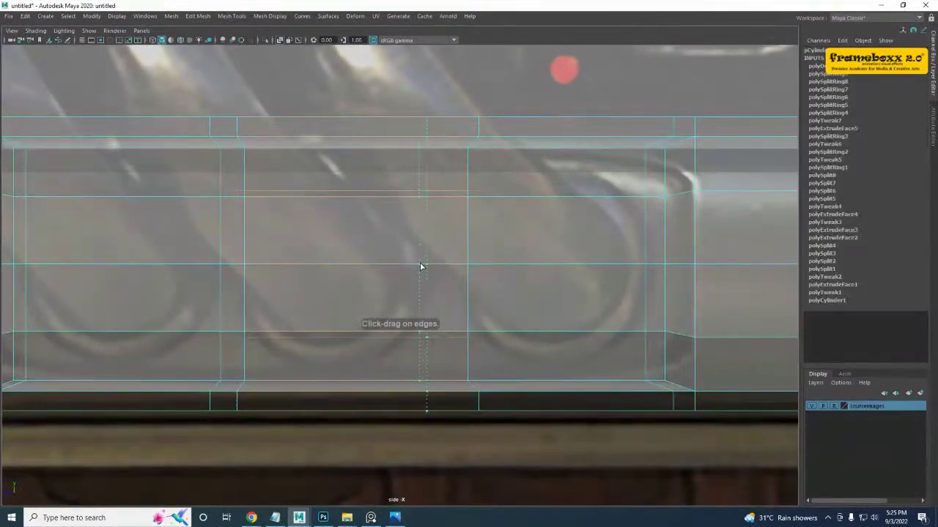
drag(422, 268, 422, 267)
key(w)
right_drag(407, 230, 427, 225)
scroll(407, 242, down, 3)
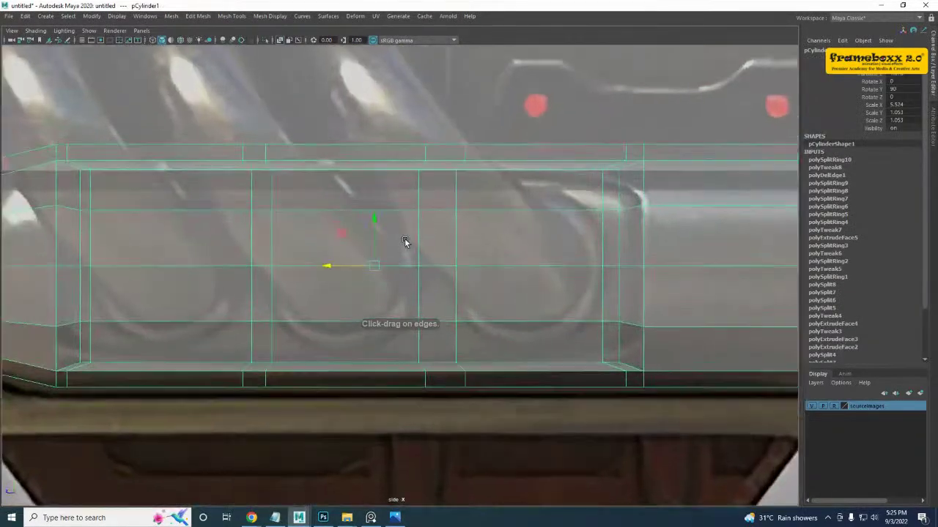
- Split the edge ring under the middle pipe to add an edge loop through the centre of its base
scroll(409, 239, up, 3)
alt+middle_drag(334, 231, 364, 221)
alt+middle_drag(220, 217, 365, 220)
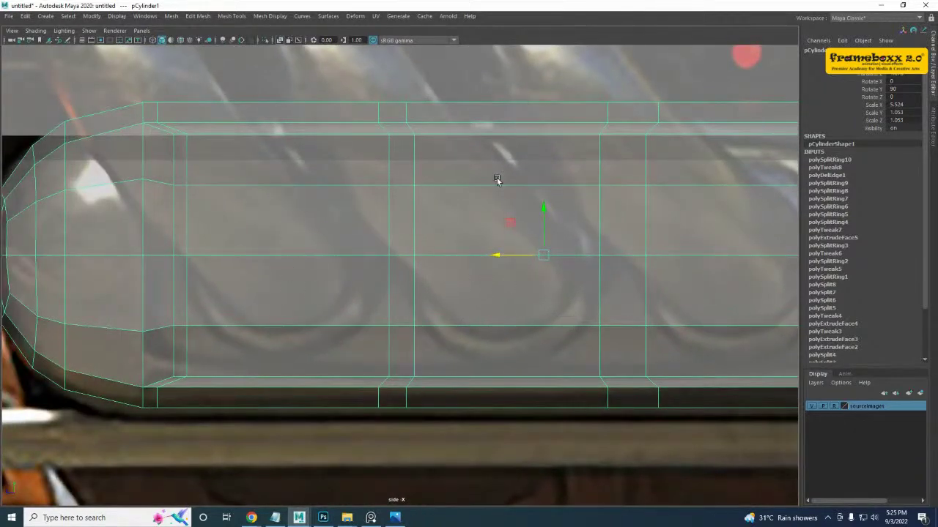
alt+middle_drag(508, 269, 455, 289)
scroll(471, 222, up, 2)
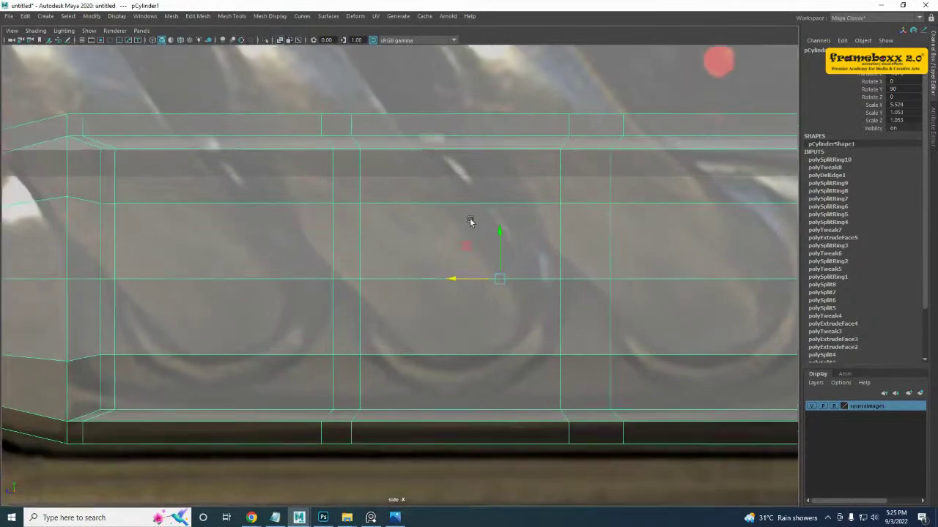
alt+middle_drag(521, 221, 387, 223)
right_drag(317, 207, 304, 192)
click(308, 194)
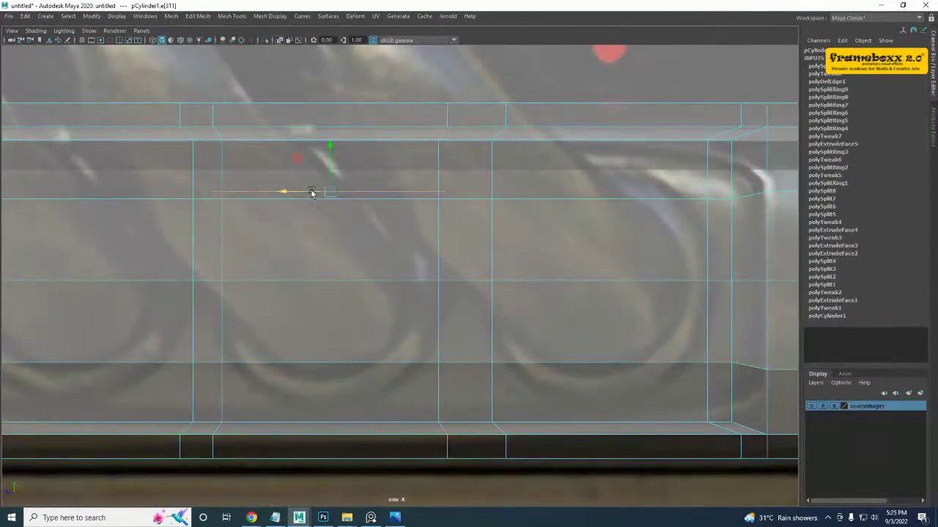
click(308, 208)
ctrl+right_drag(380, 168, 369, 211)
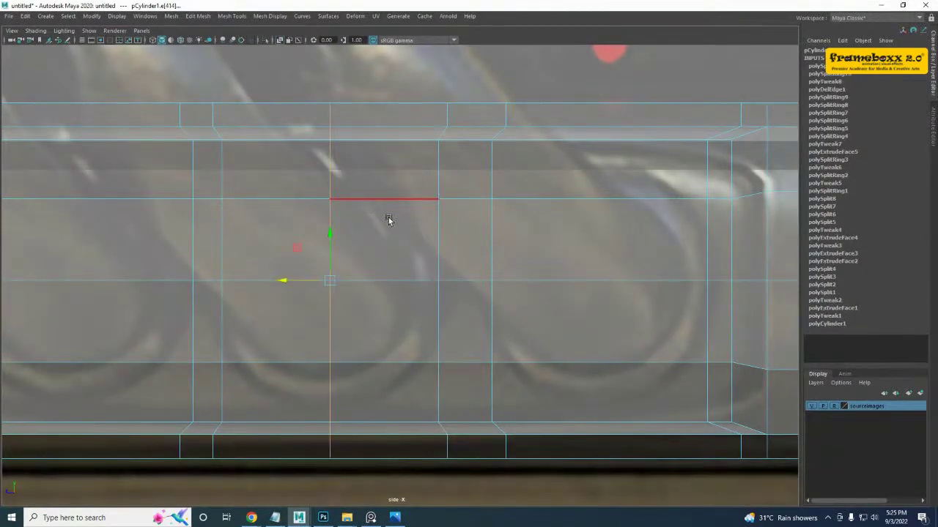
right_drag(467, 149, 483, 135)
- Multi-cut V-shaped diagonals across the two lower faces of the middle pipe's base, with a branch from one diagonal's midpoint to the panel corner
scroll(420, 222, up, 2)
alt+middle_drag(354, 362, 357, 355)
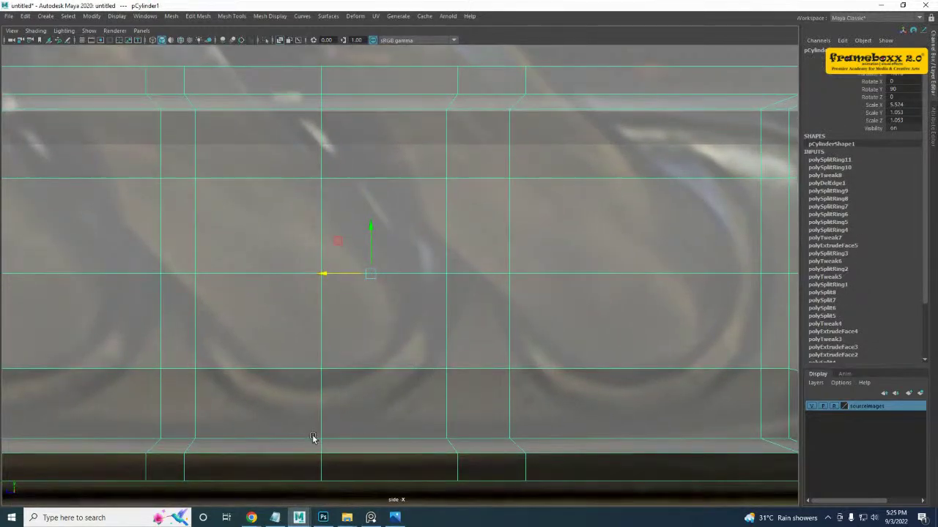
shift+right_drag(384, 236, 319, 238)
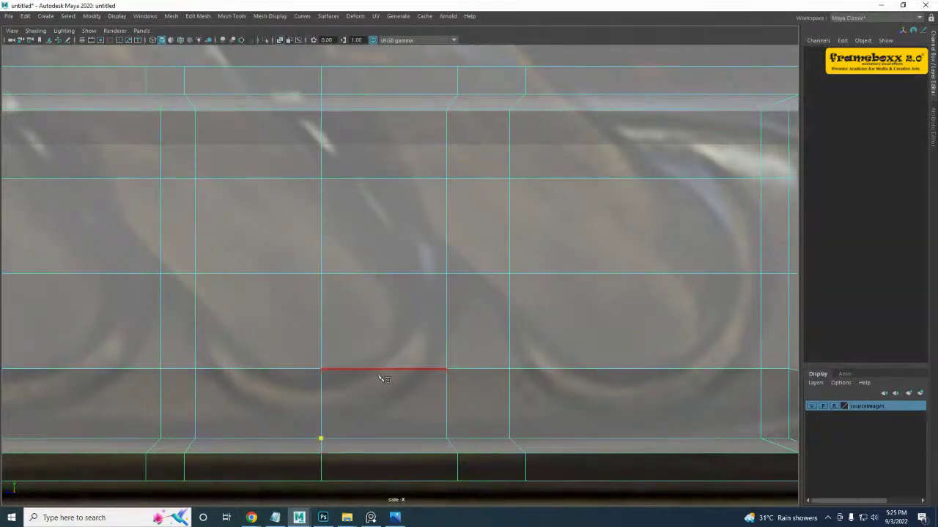
right_click(466, 376)
click(447, 438)
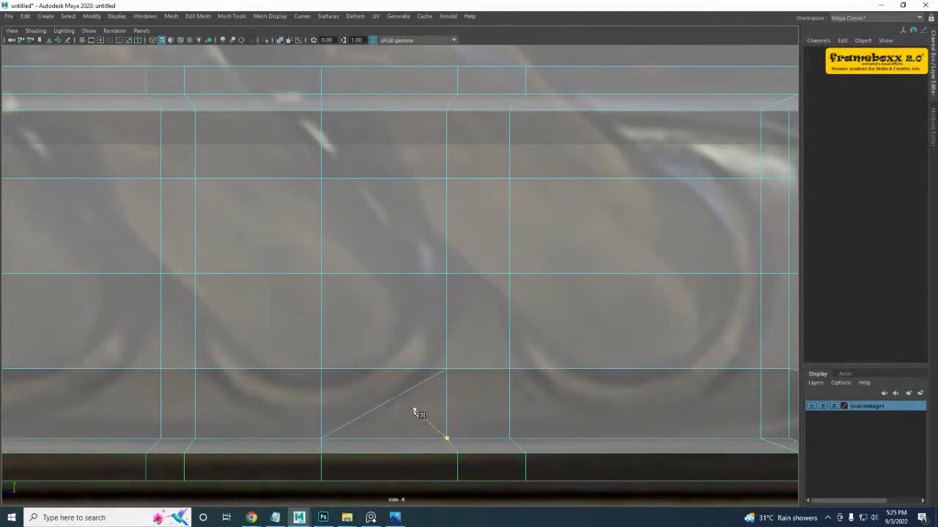
shift+drag(391, 404, 385, 405)
alt+middle_drag(269, 377, 285, 364)
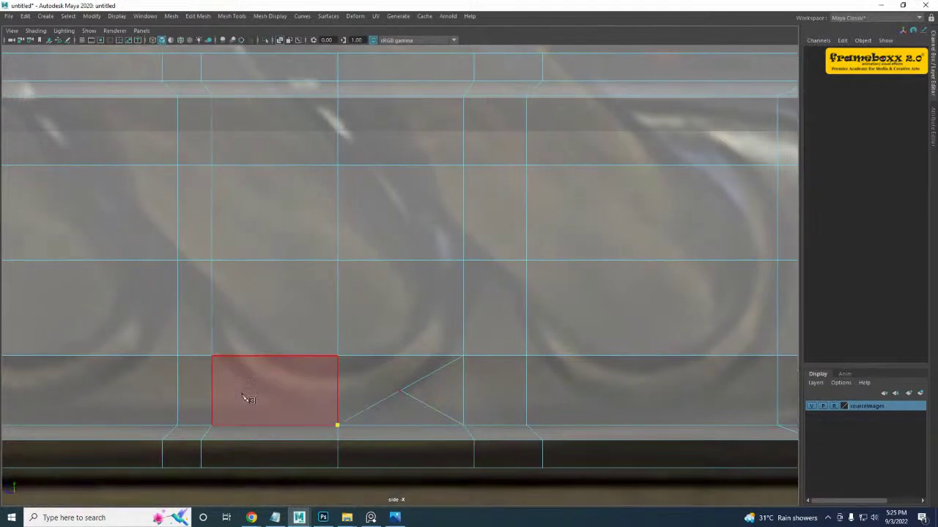
drag(221, 358, 159, 361)
right_click(233, 260)
- Multi-cut matching diagonals across the two upper faces of the middle pipe's base, meeting at the centre loop
alt+middle_drag(239, 266, 223, 348)
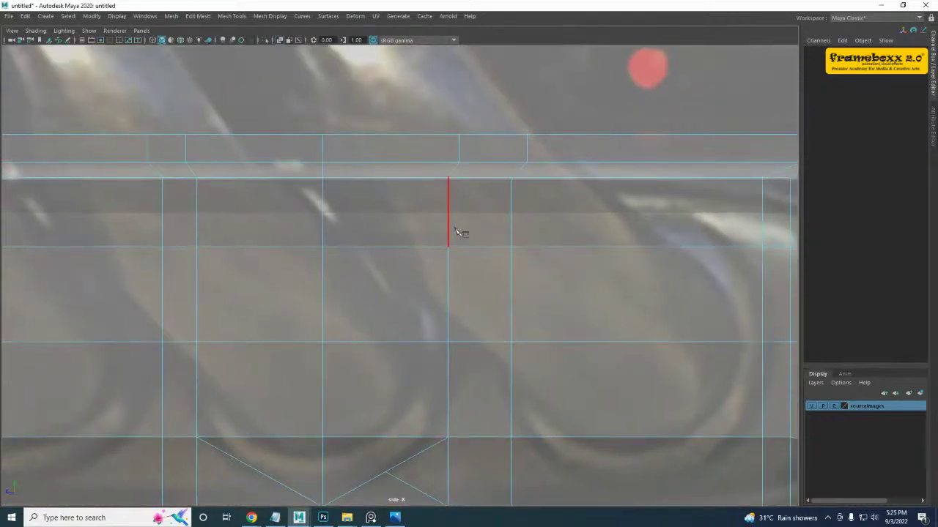
drag(448, 229, 434, 276)
key(space)
key(space)
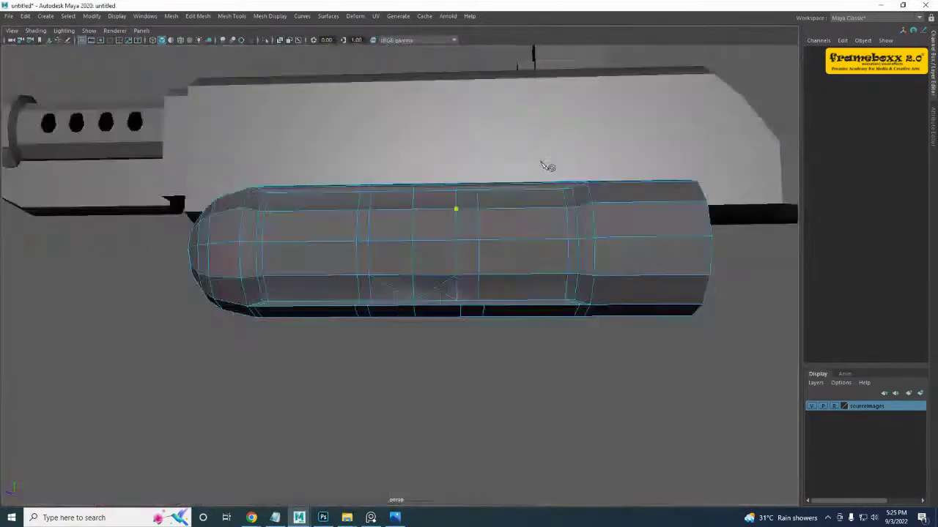
scroll(480, 196, down, 3)
scroll(480, 198, up, 4)
alt+drag(441, 236, 413, 275)
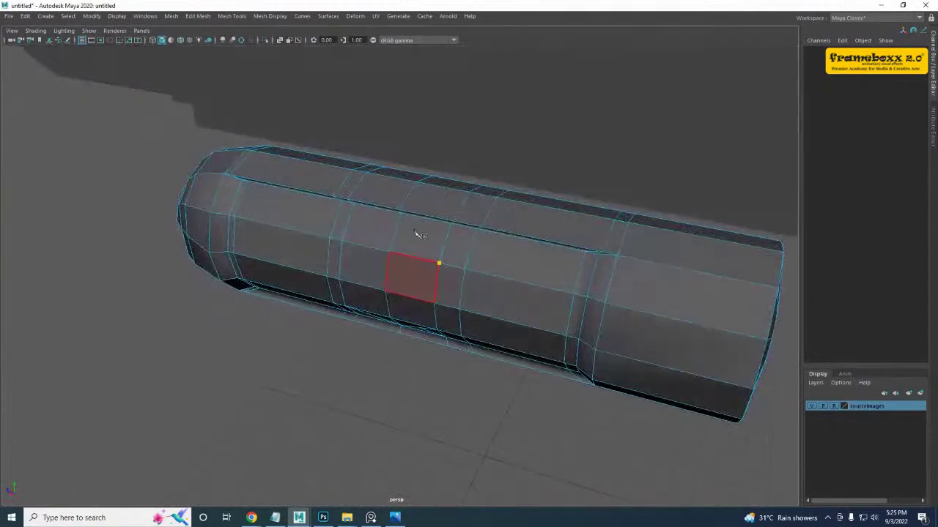
right_click(383, 220)
alt+drag(383, 220, 398, 254)
scroll(388, 249, up, 3)
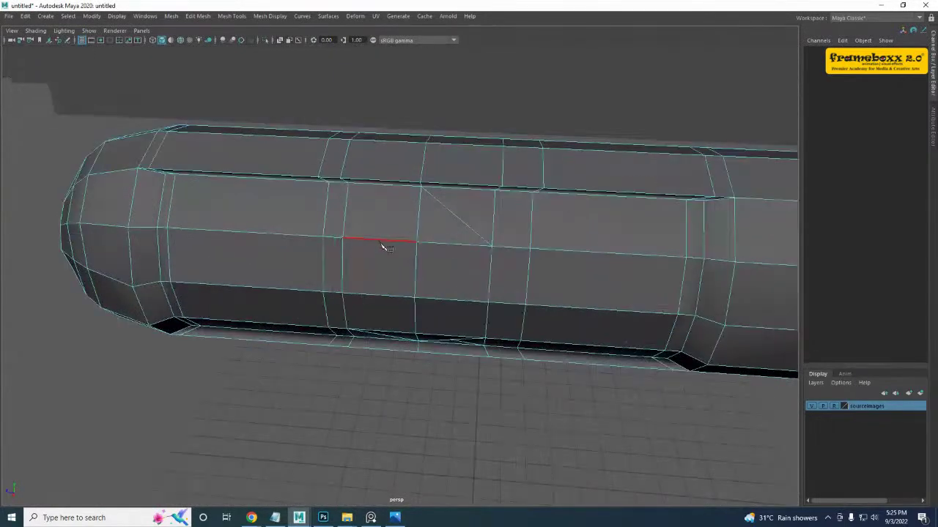
alt+drag(252, 238, 401, 220)
right_click(389, 206)
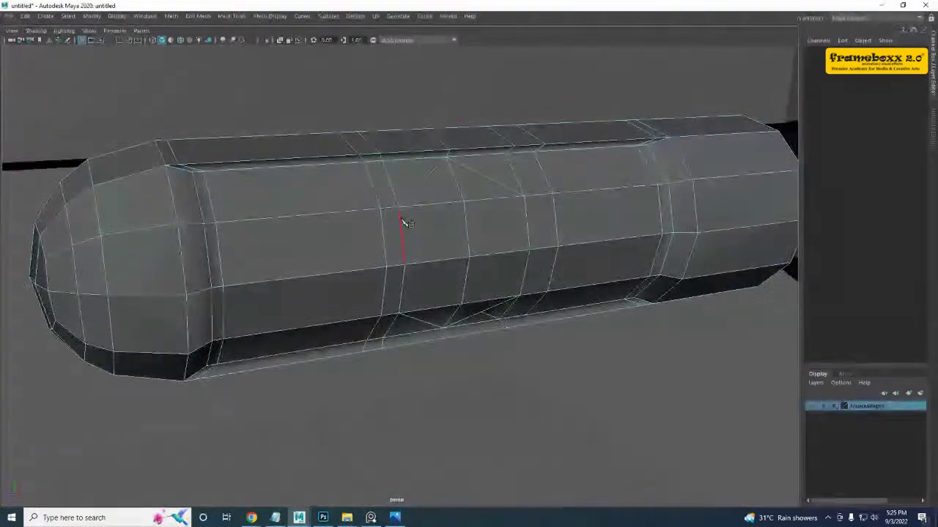
- Cut a vertical edge line just inside the base's front side, from the upper diagonal to the lower diagonal
scroll(401, 220, up, 3)
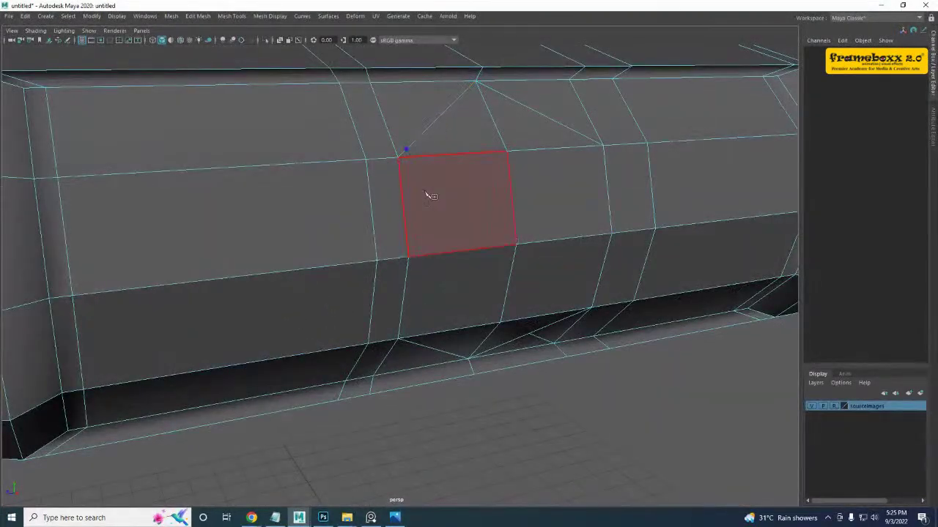
alt+drag(428, 301, 411, 265)
click(393, 227)
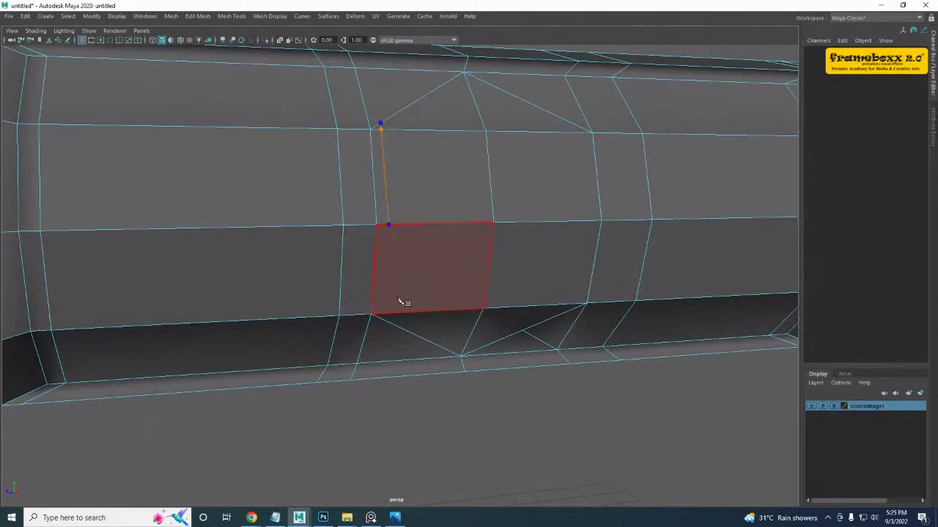
click(388, 320)
scroll(398, 322, up, 2)
alt+drag(397, 322, 384, 297)
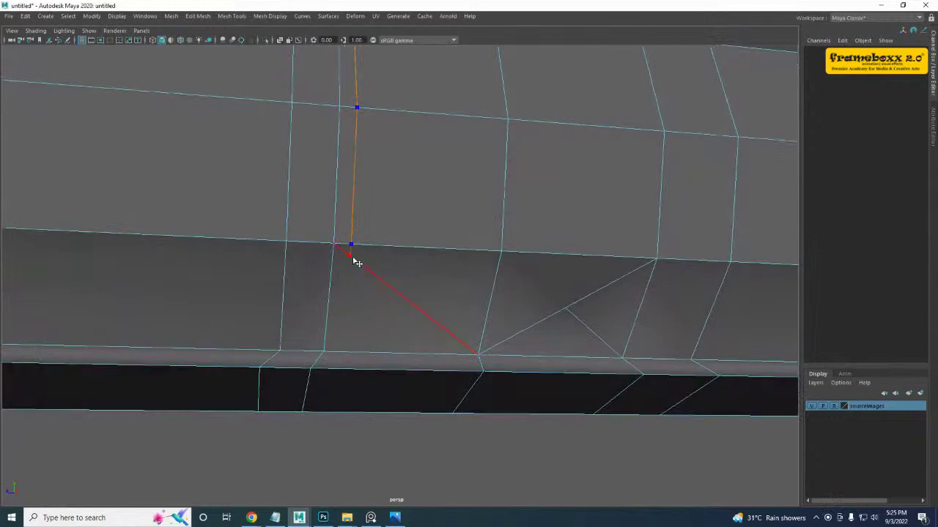
click(354, 258)
right_click(354, 259)
- Delete the short leftover edges between the new vertical cut and the old corners at both diagonals
alt+drag(360, 238, 344, 387)
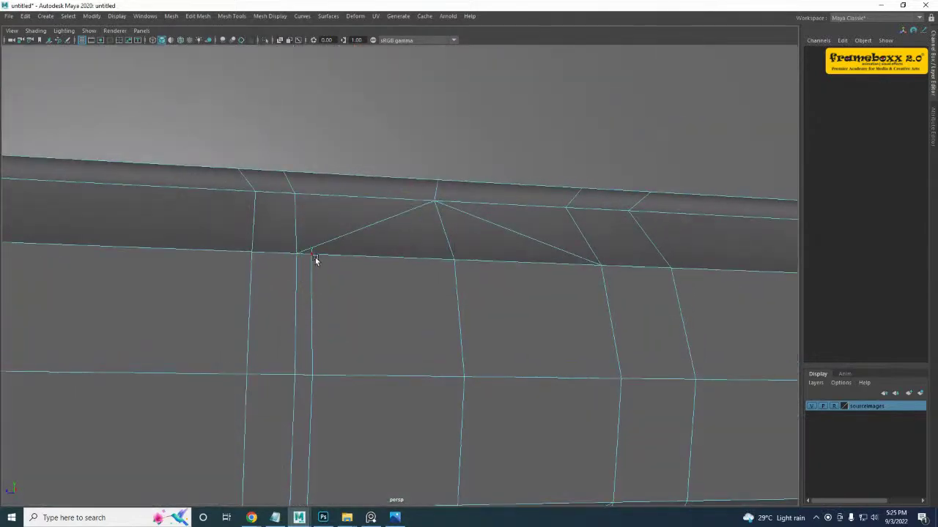
scroll(315, 257, up, 2)
alt+drag(266, 249, 264, 293)
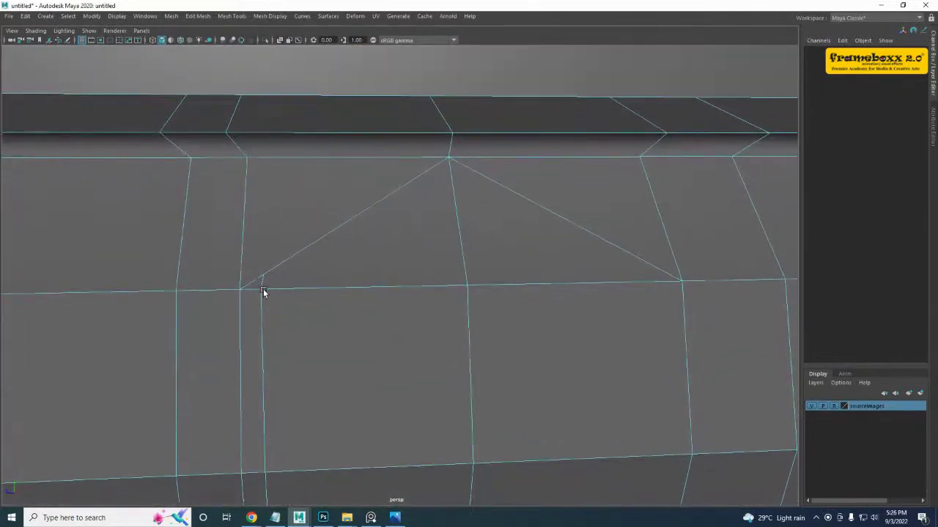
click(250, 286)
shift+right_drag(304, 244, 253, 259)
alt+drag(255, 261, 271, 375)
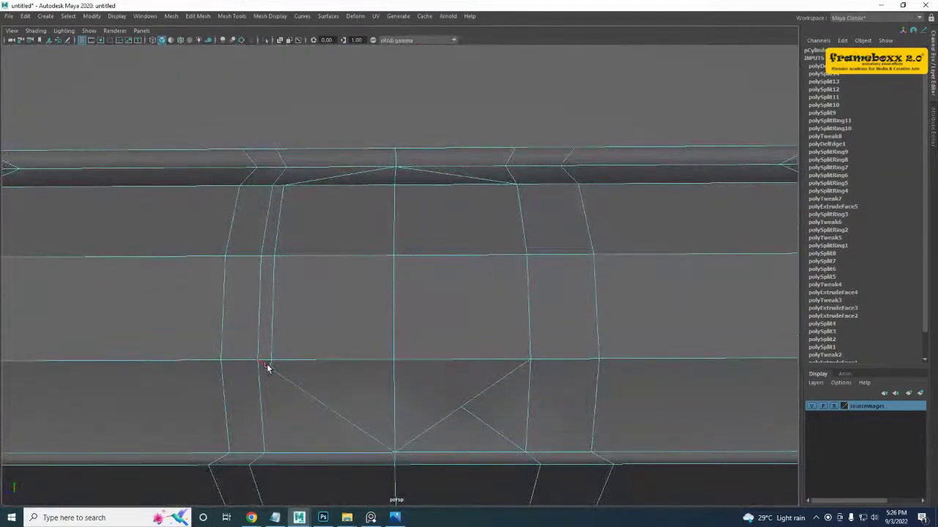
shift+right_drag(318, 297, 281, 314)
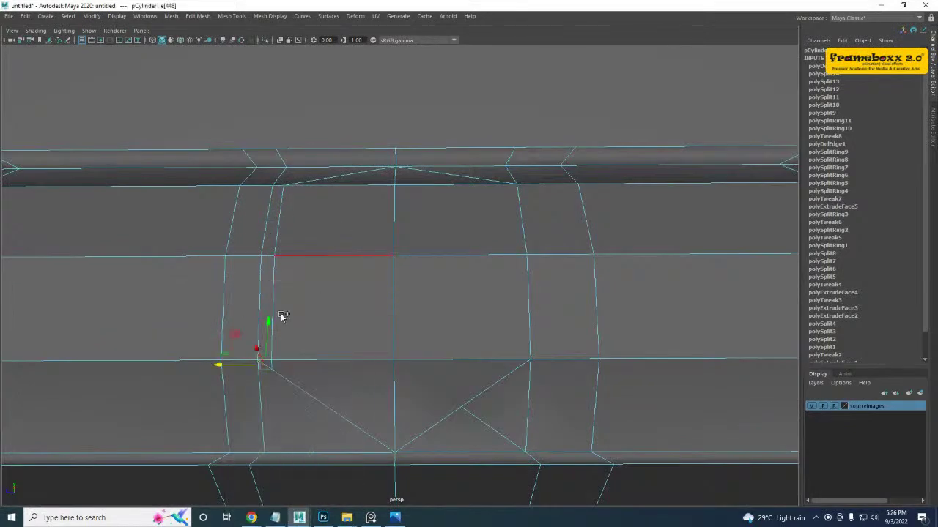
- Multi-cut a vertical edge line just inside the pipe base's rear side, from the upper diagonal down to the lower diagonal
alt+drag(330, 348, 415, 311)
right_drag(391, 254, 467, 205)
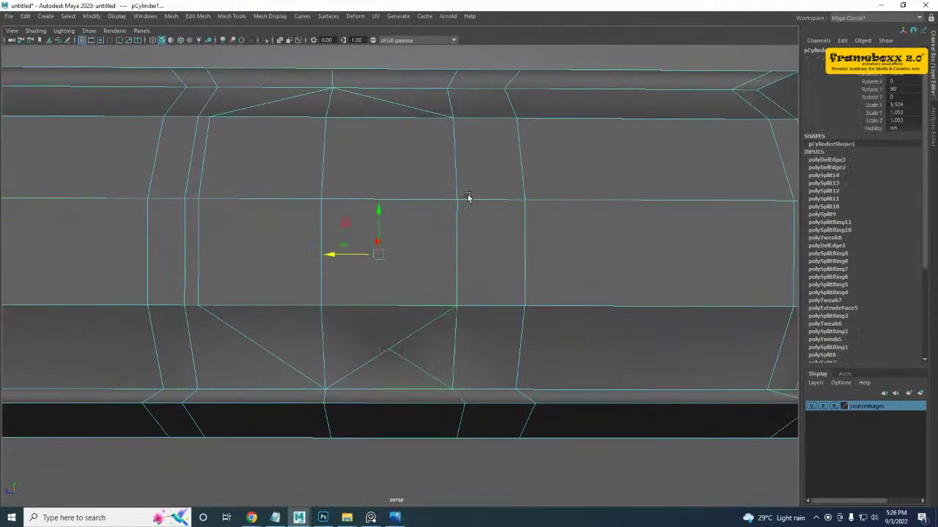
alt+drag(468, 199, 433, 289)
shift+right_drag(423, 193, 348, 192)
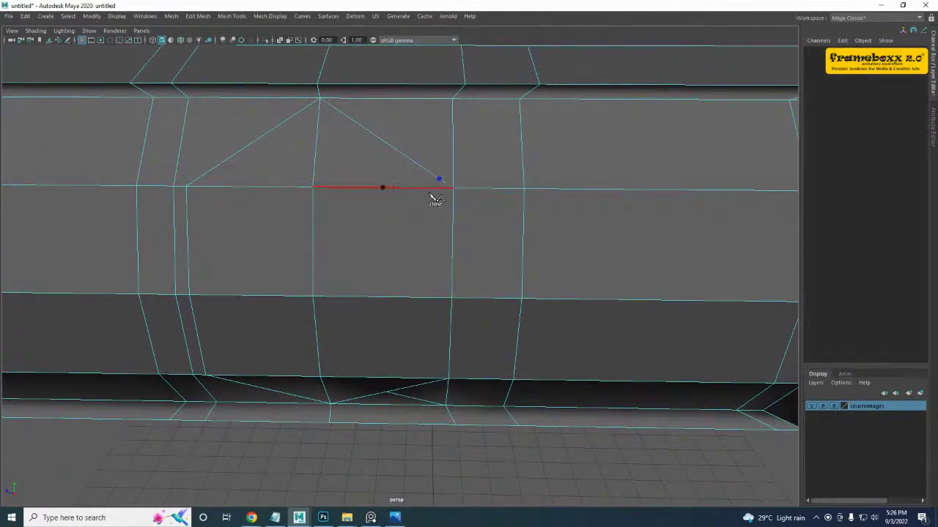
shift+click(428, 297)
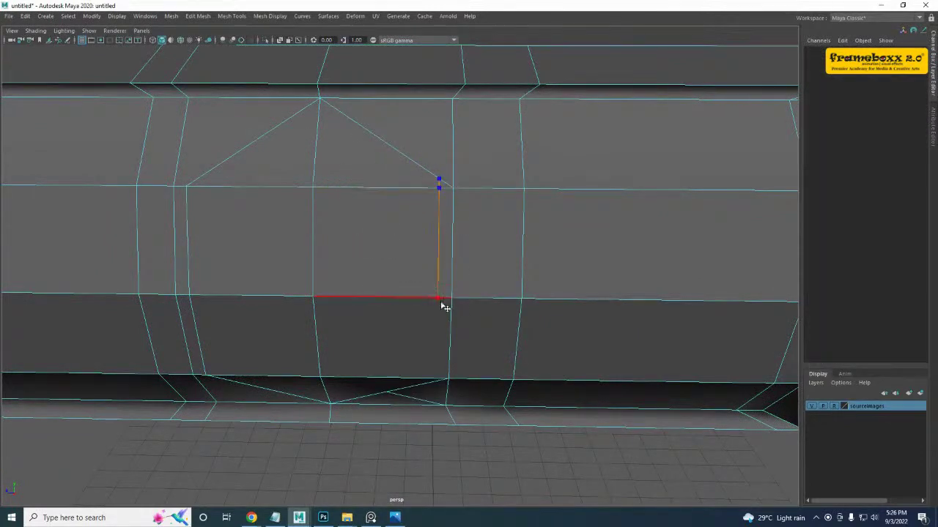
alt+drag(430, 377, 441, 341)
scroll(441, 342, up, 3)
alt+middle_drag(442, 343, 417, 324)
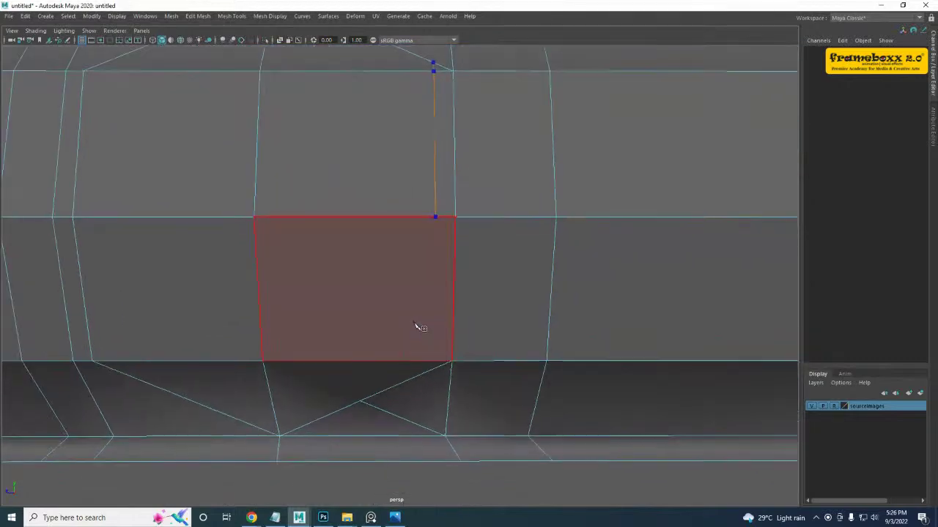
mouse_move(414, 362)
shift+mouse_down()
mouse_move(432, 366)
mouse_move(426, 370)
shift+mouse_up()
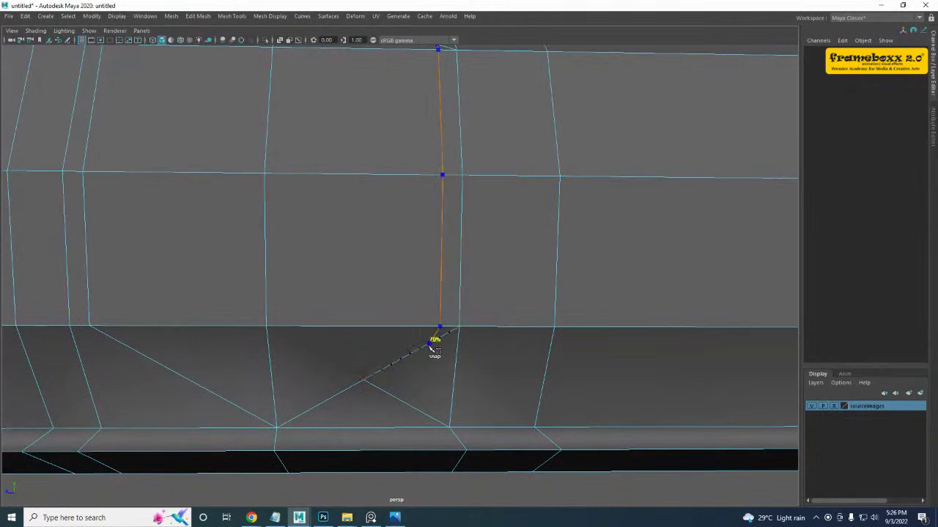
key(w)
- Cut an edge from the lower end of the new rear vertical line to the panel's lower corner
alt+drag(385, 392, 397, 378)
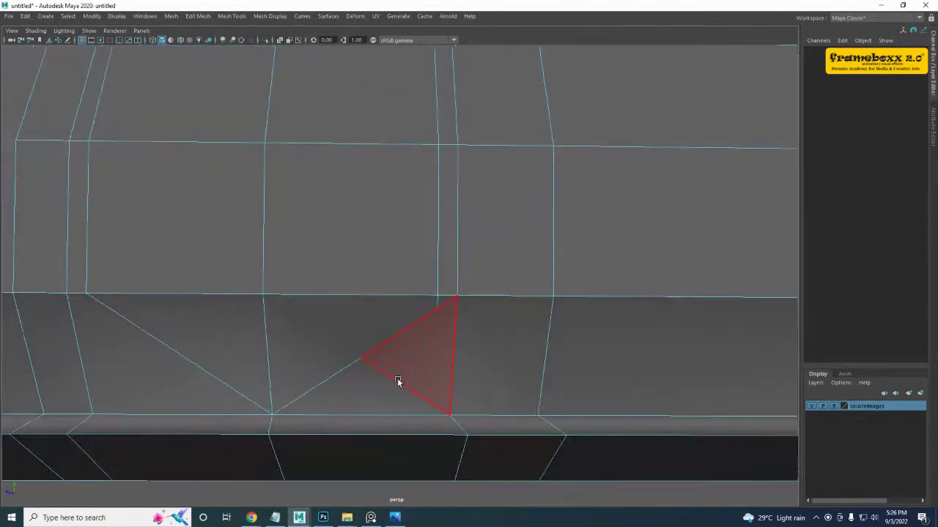
right_drag(391, 356, 432, 242)
alt+drag(382, 301, 388, 270)
shift+right_drag(387, 258, 325, 256)
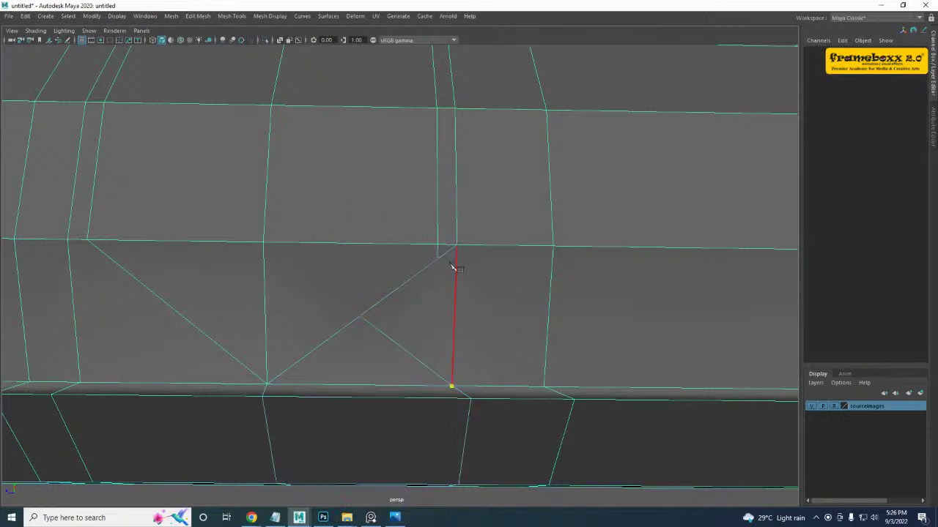
key(w)
- Delete the branch edge from the lower rear diagonal's midpoint and the short leftover edge beyond the new vertical line
click(378, 328)
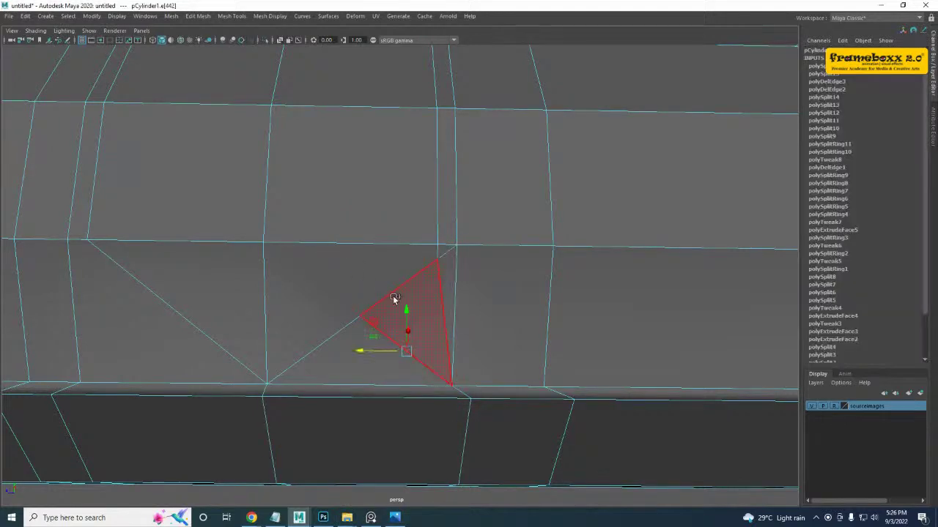
shift+right_drag(406, 271, 368, 288)
click(448, 254)
shift+right_drag(469, 224, 427, 244)
- Try to reposition the outline's lower front corner vertex against the reference in the side view
mouse_move(411, 311)
alt+mouse_down()
mouse_move(384, 324)
mouse_move(396, 315)
alt+mouse_up()
right_drag(403, 303, 341, 257)
right_drag(412, 313, 343, 234)
click(385, 313)
alt+drag(158, 326, 171, 329)
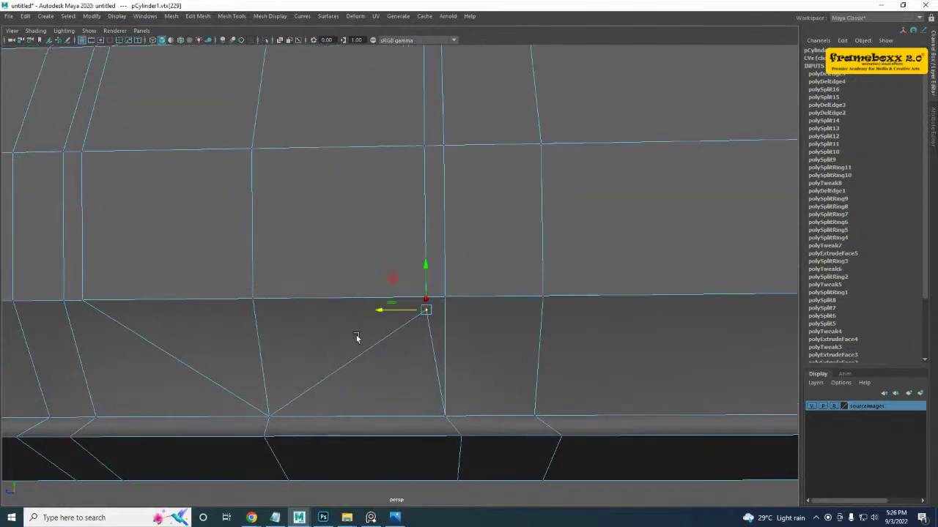
scroll(356, 339, down, 4)
alt+drag(354, 339, 352, 344)
key(space)
key(space)
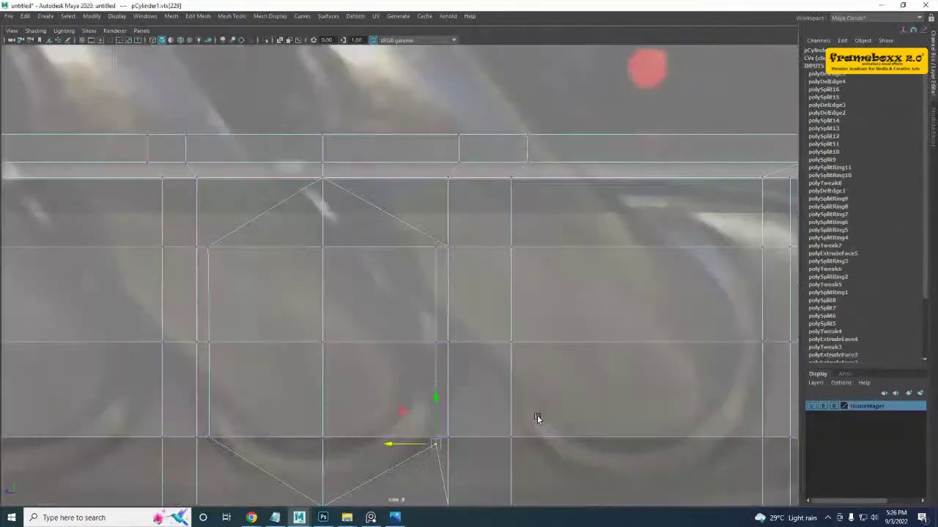
alt+middle_drag(537, 419, 506, 332)
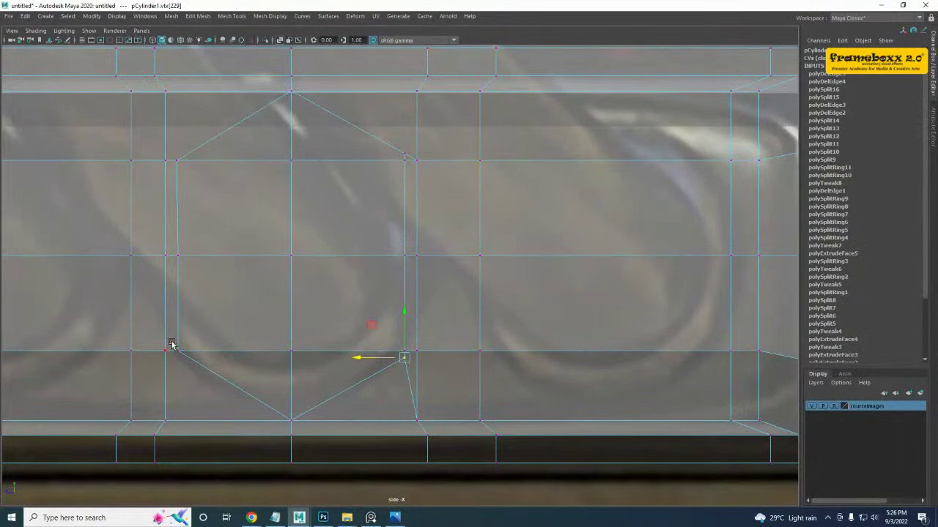
drag(176, 351, 197, 365)
key(ctrl+z)
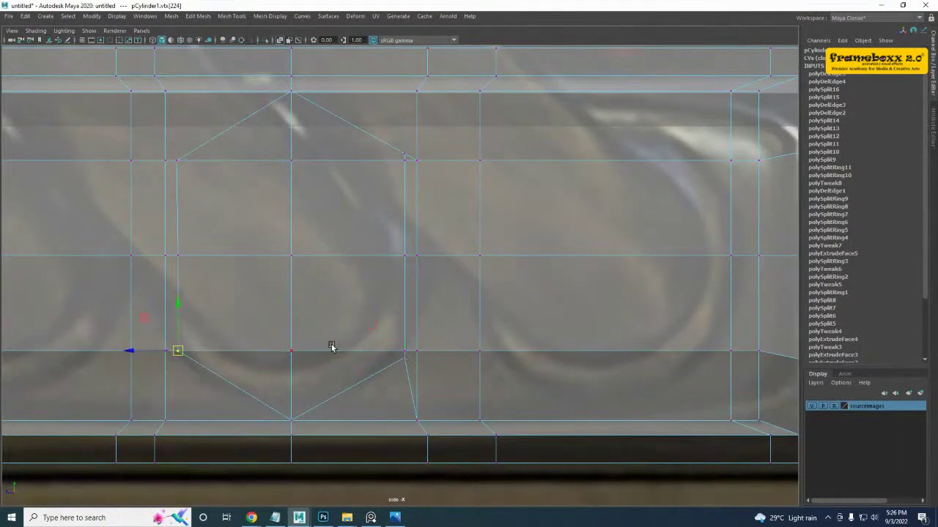
- Delete the short leftover edge between the outline's upper rear corner and the neighbouring vertical edge
alt+middle_drag(330, 347, 325, 358)
scroll(331, 155, up, 3)
scroll(407, 144, up, 5)
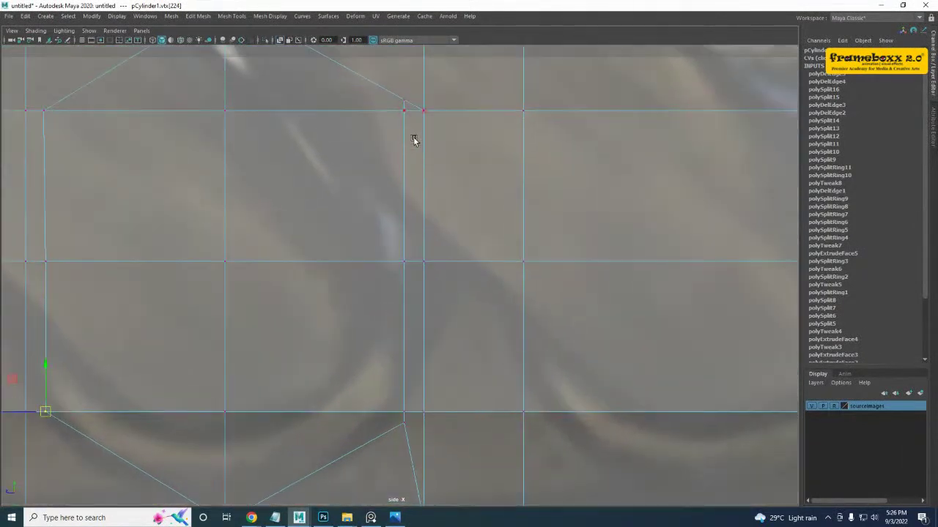
alt+middle_drag(415, 117, 397, 187)
right_drag(398, 182, 397, 157)
click(398, 165)
shift+right_drag(433, 125, 391, 146)
- Delete the edge running from the outline's lower rear corner to the panel's lower corner
alt+middle_drag(390, 263, 400, 182)
scroll(428, 350, down, 5)
scroll(364, 224, up, 4)
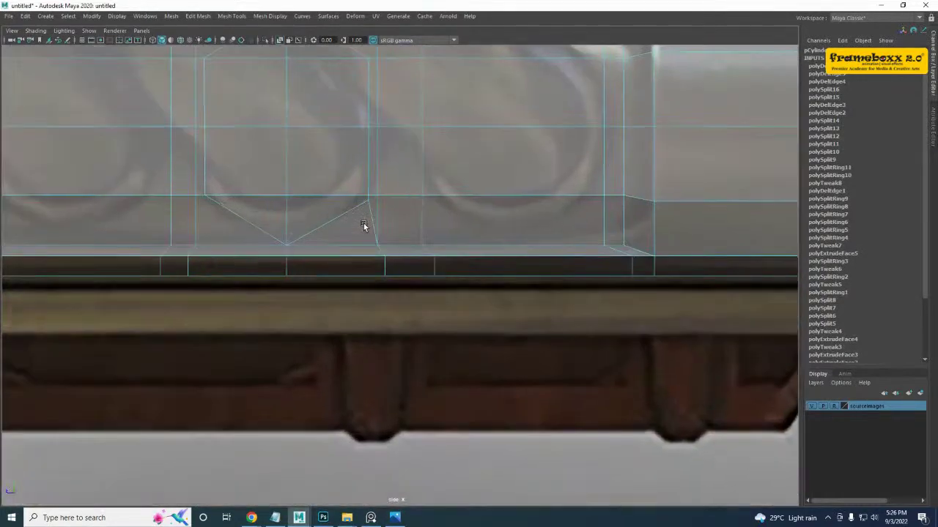
click(371, 210)
shift+right_drag(420, 169, 381, 187)
alt+middle_drag(371, 245, 390, 356)
- Multi-cut an edge from the 50% point of each of the outline's four diagonals to the nearest panel corner
key(F8)
alt+middle_drag(322, 130, 321, 238)
scroll(312, 308, up, 1)
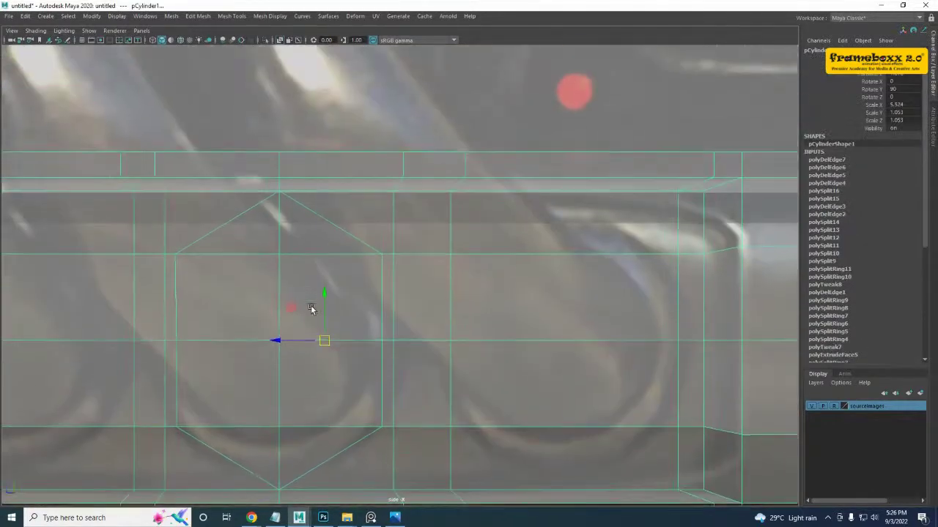
shift+right_drag(339, 237, 339, 239)
shift+right_drag(283, 234, 282, 234)
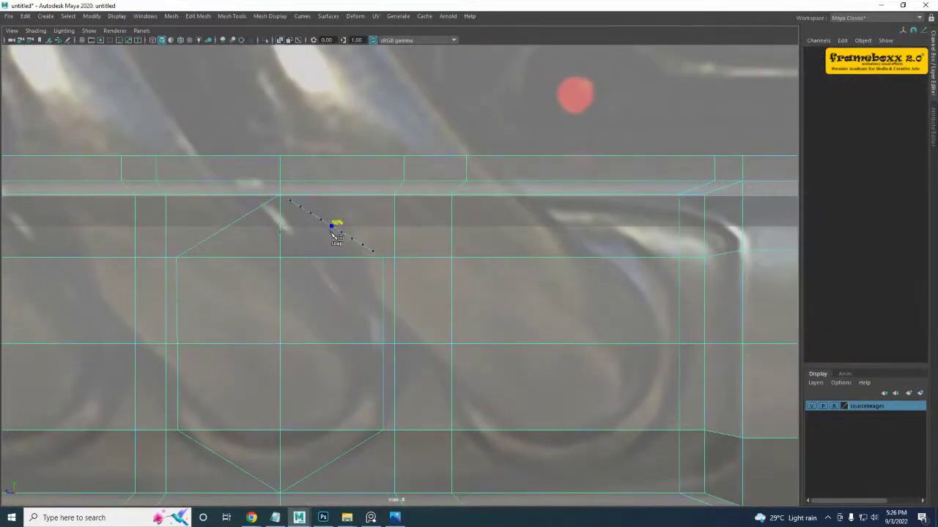
shift+click(332, 230)
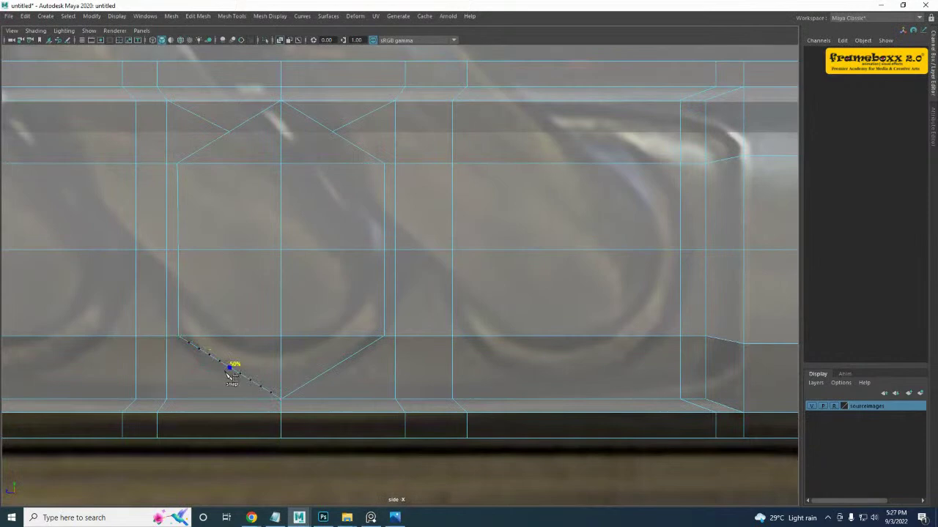
shift+click(226, 372)
click(168, 399)
right_click(167, 427)
shift+click(333, 367)
key(w)
- Move the midpoint vertices of the two lower diagonals slightly down to round the outline's lower end
right_drag(309, 347, 228, 323)
click(229, 367)
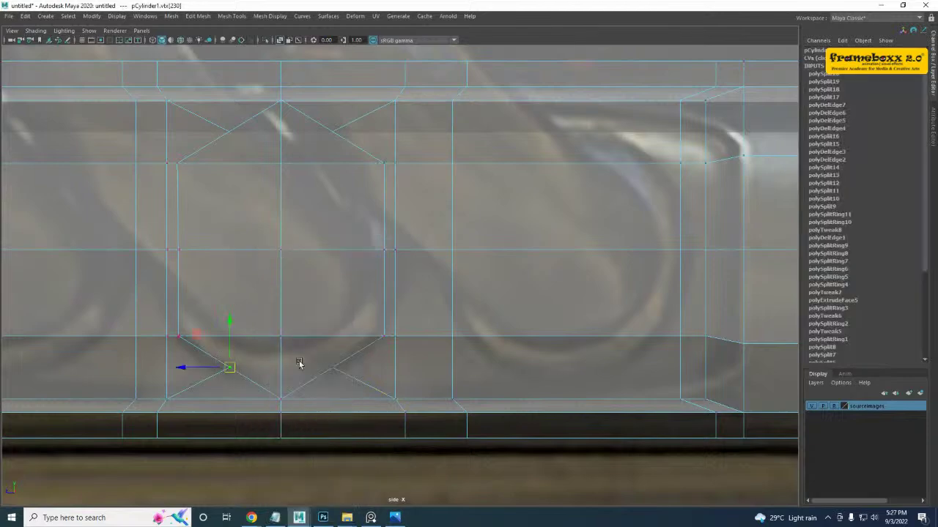
shift+drag(353, 381, 353, 382)
drag(287, 319, 284, 331)
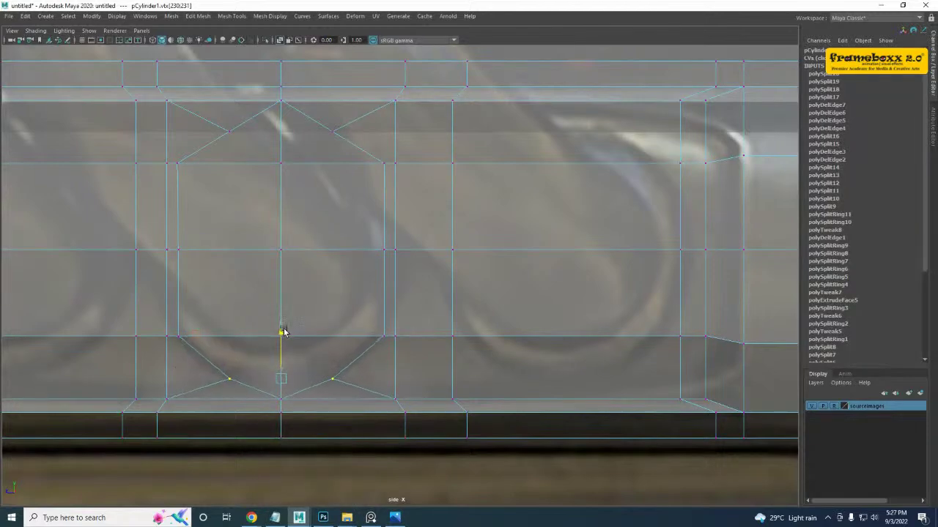
- Move the midpoint vertices of the two upper diagonals slightly up to round the outline's upper end
alt+middle_drag(330, 271, 326, 358)
scroll(327, 359, up, 1)
click(211, 215)
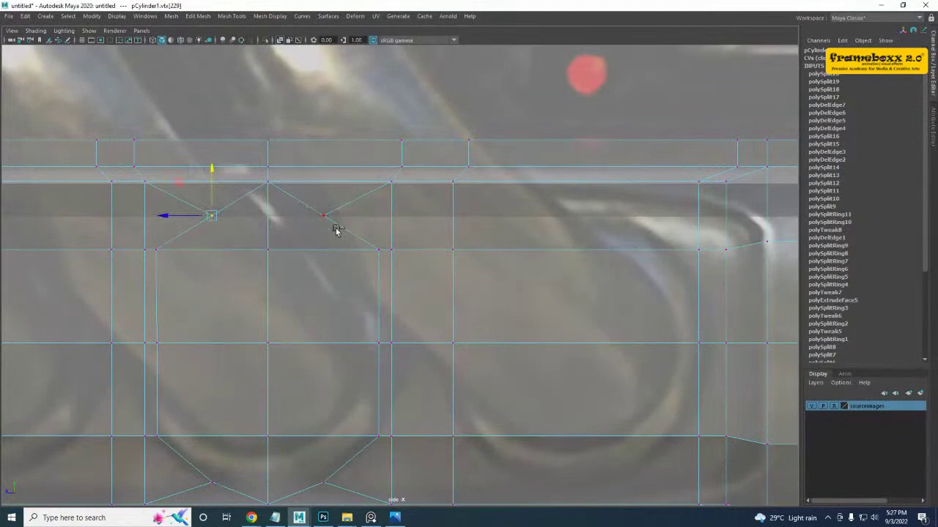
shift+drag(336, 230, 336, 230)
drag(266, 172, 266, 157)
alt+middle_drag(265, 299, 236, 224)
right_drag(313, 183, 373, 150)
- Examine the tank and its rounded outline from several angles in the perspective view
key(space)
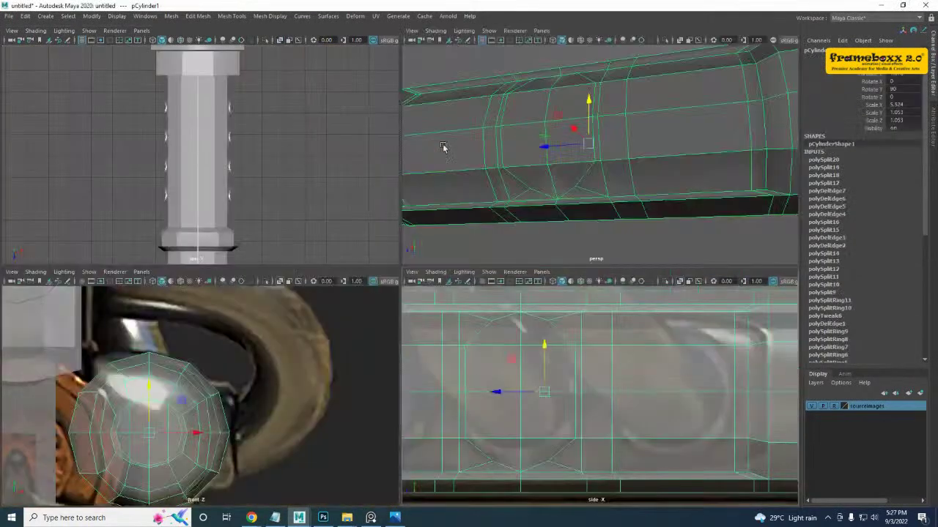
key(space)
alt+drag(505, 155, 364, 198)
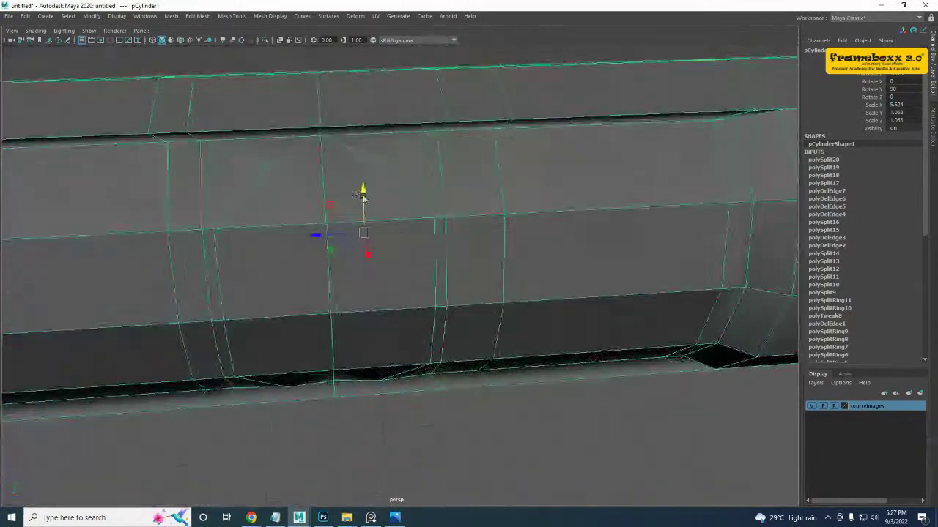
alt+drag(347, 316, 290, 274)
alt+right_drag(410, 258, 362, 272)
alt+drag(361, 272, 347, 253)
alt+drag(346, 221, 483, 266)
key(space)
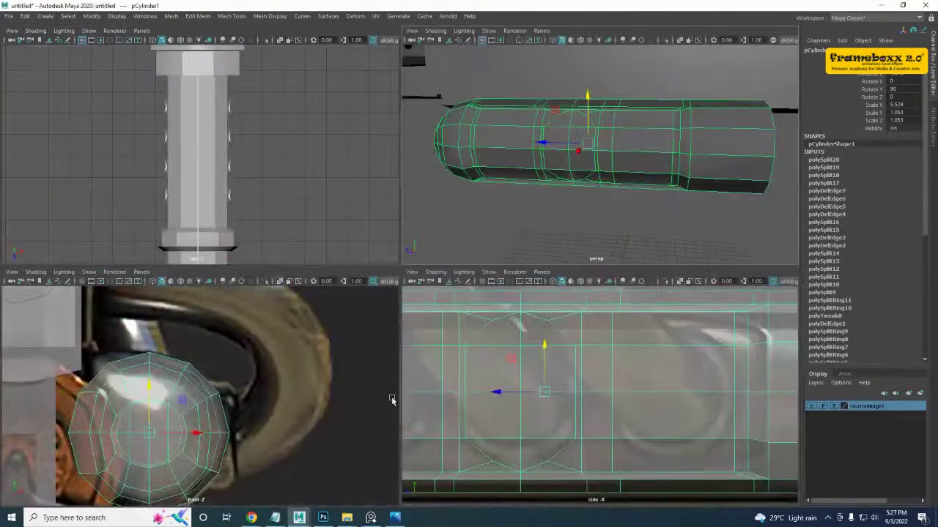
scroll(526, 400, down, 4)
key(space)
scroll(552, 195, down, 5)
alt+drag(453, 322, 536, 322)
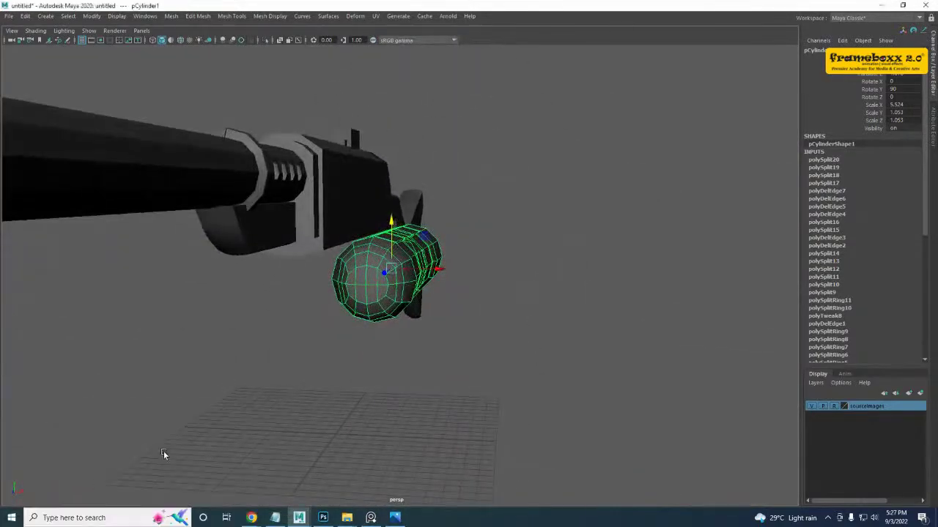
- Delete the construction history of all objects in the scene
key(space)
key(space)
scroll(532, 262, up, 1)
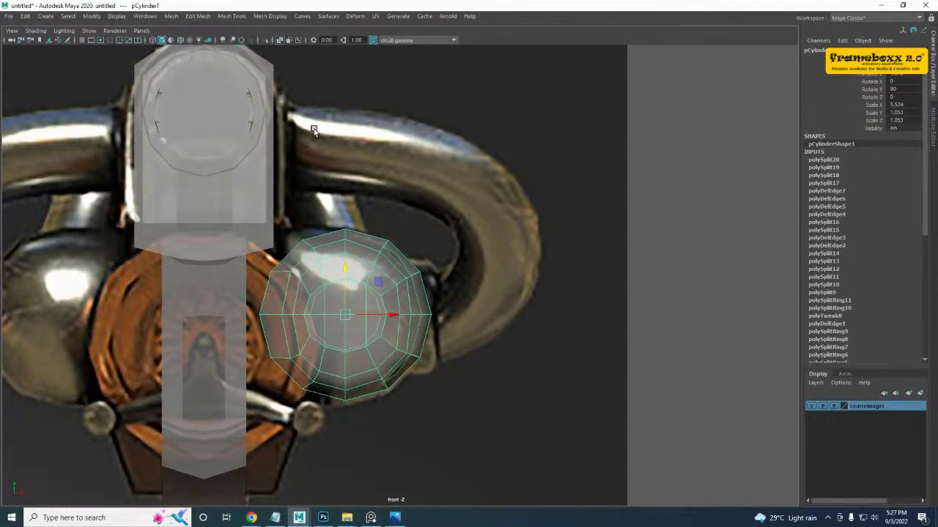
alt+middle_drag(385, 166, 372, 171)
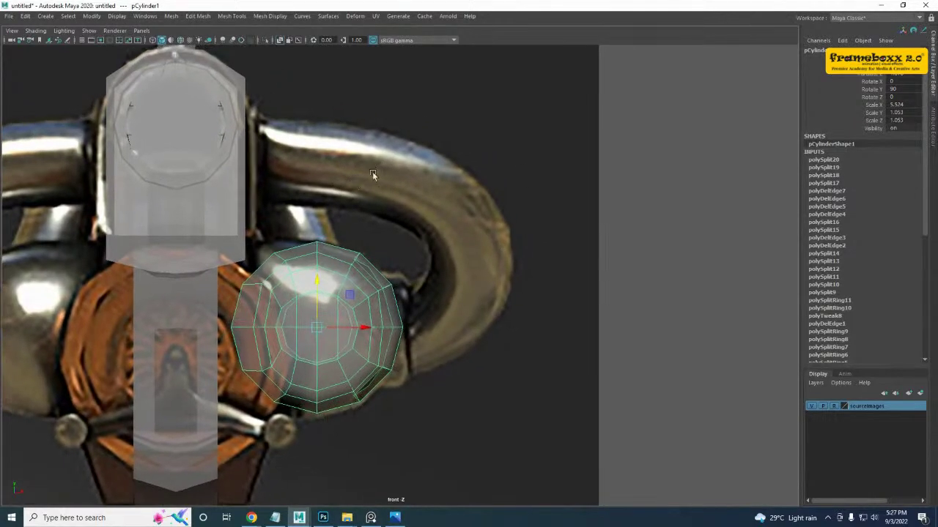
click(44, 15)
mouse_move(25, 15)
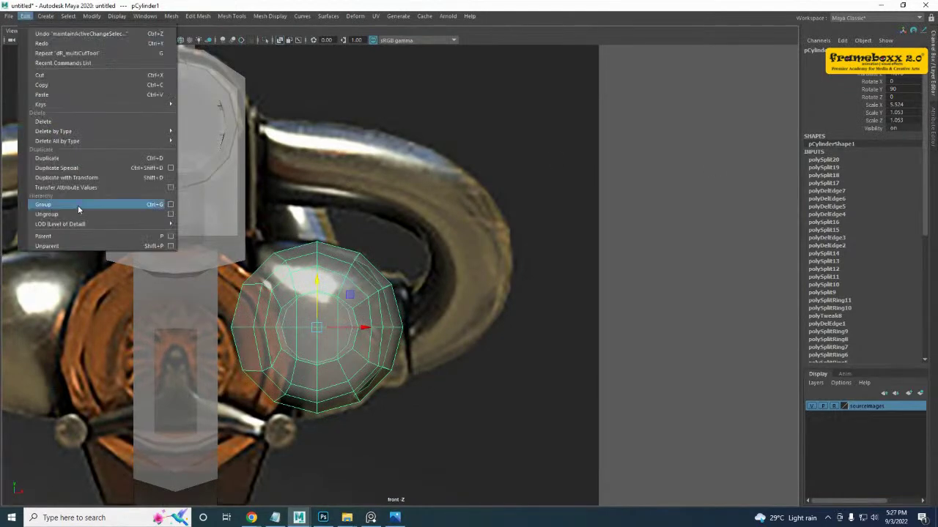
mouse_move(87, 139)
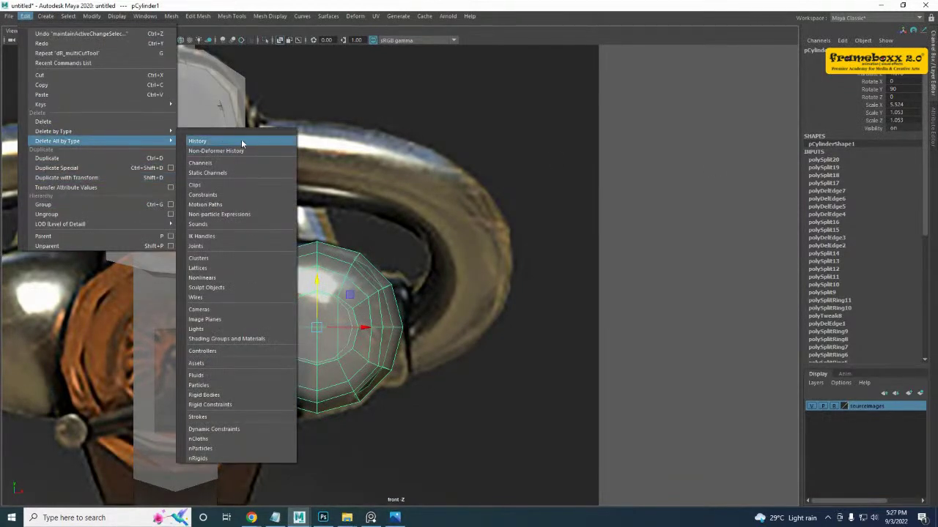
click(241, 141)
- Draw an EP curve in the front view along the centreline of the curved pipe, from the gun body round to the tank's edge
alt+middle_drag(407, 188, 429, 196)
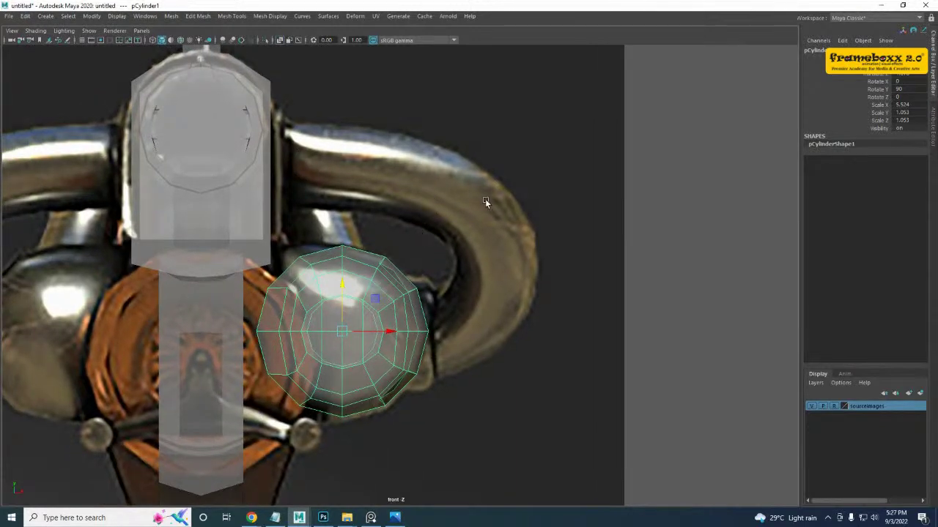
alt+middle_drag(435, 251, 407, 245)
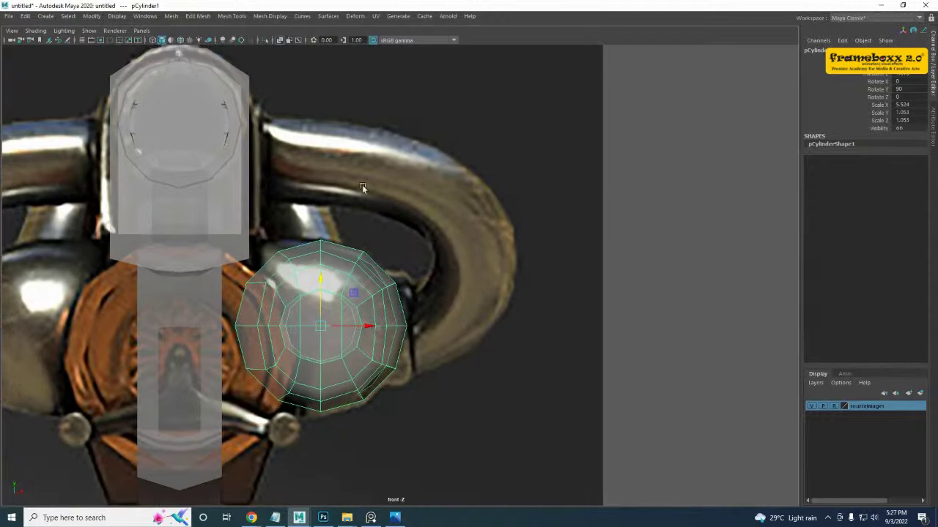
key(ctrl+space)
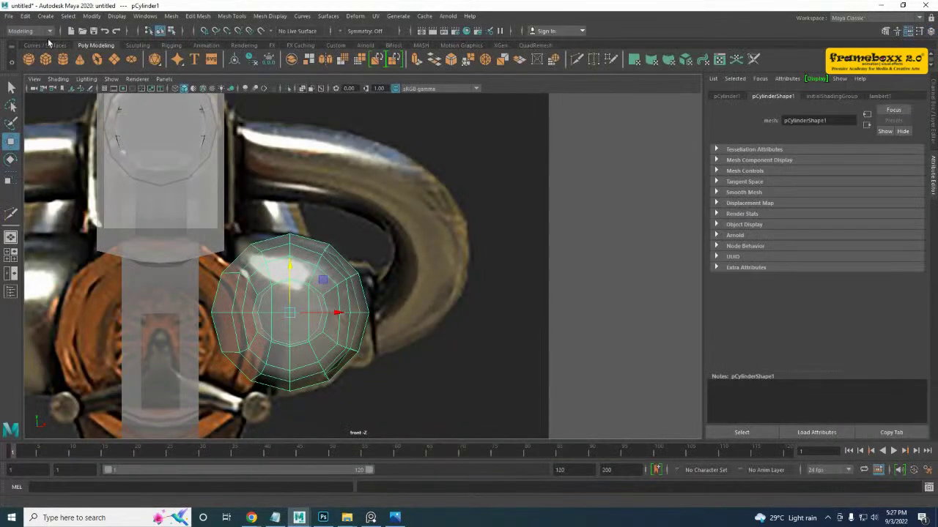
click(38, 45)
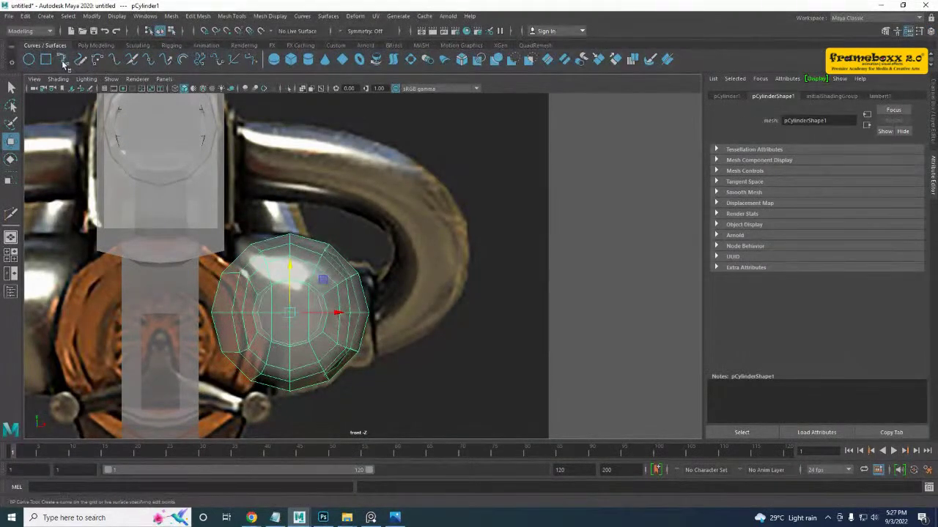
click(64, 61)
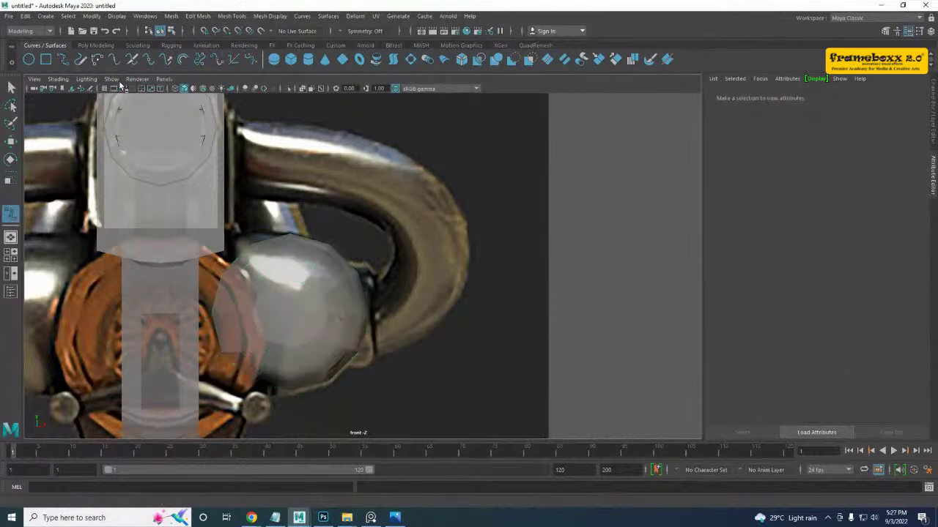
key(ctrl+space)
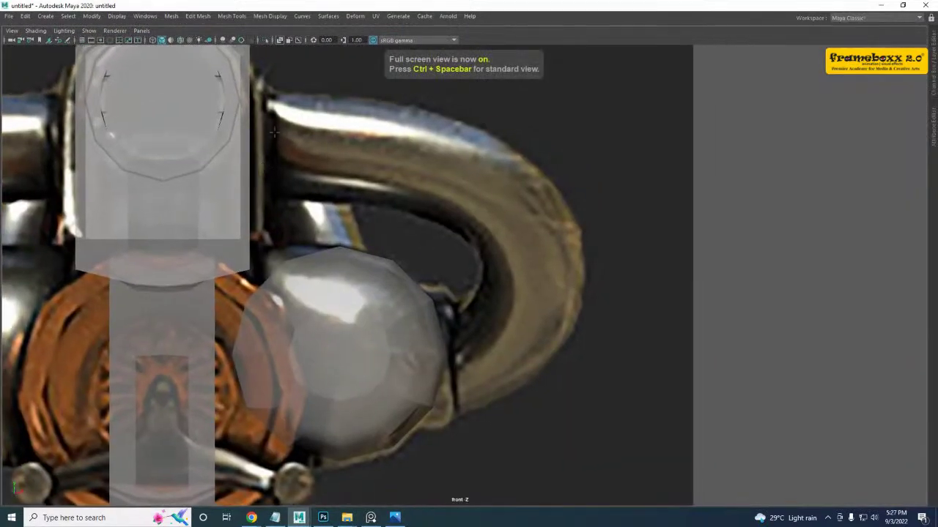
click(400, 155)
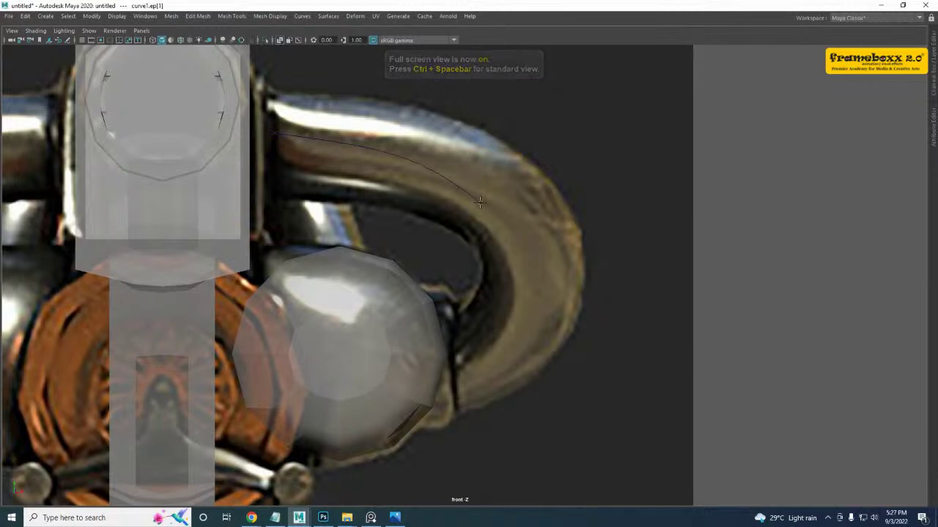
click(489, 200)
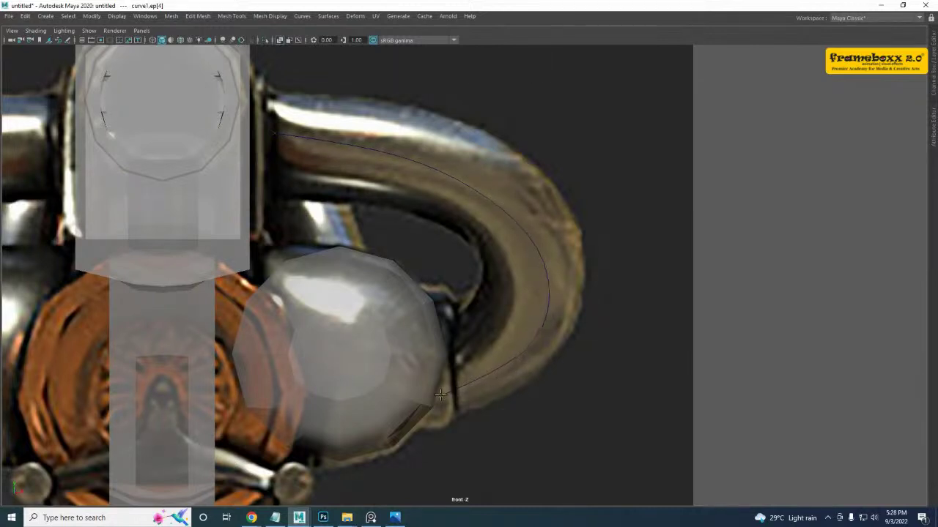
key(Return)
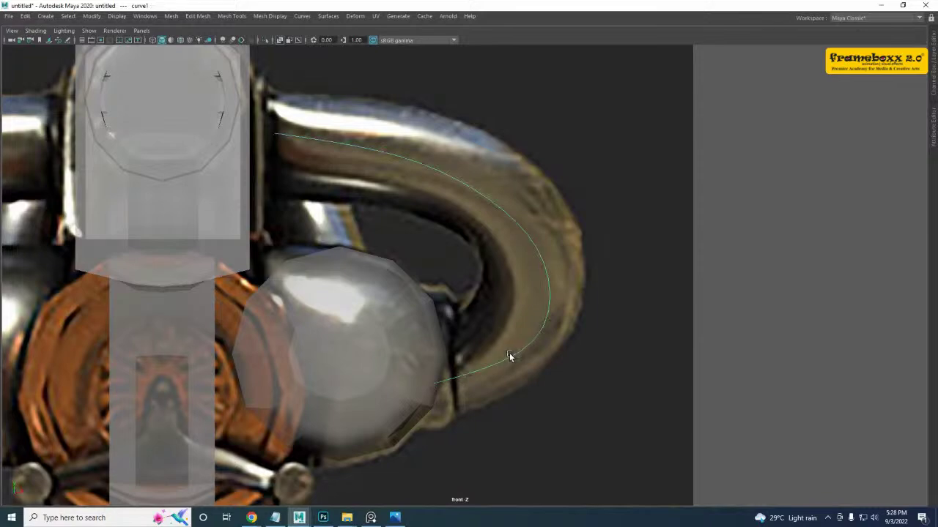
- Select all the curve's control vertices and move them towards the barrel in the side view, to the first slanted pipe's lower end
key(space)
key(space)
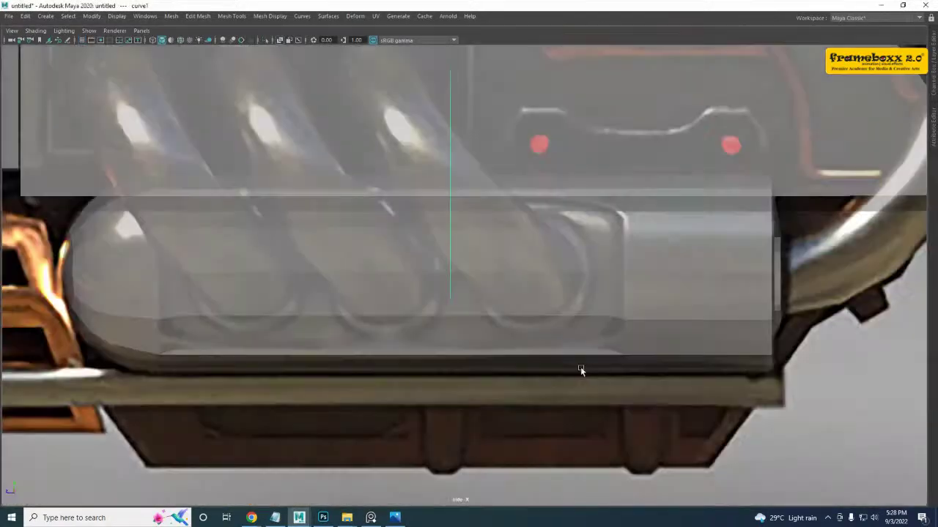
alt+middle_drag(503, 277, 496, 373)
scroll(387, 301, down, 8)
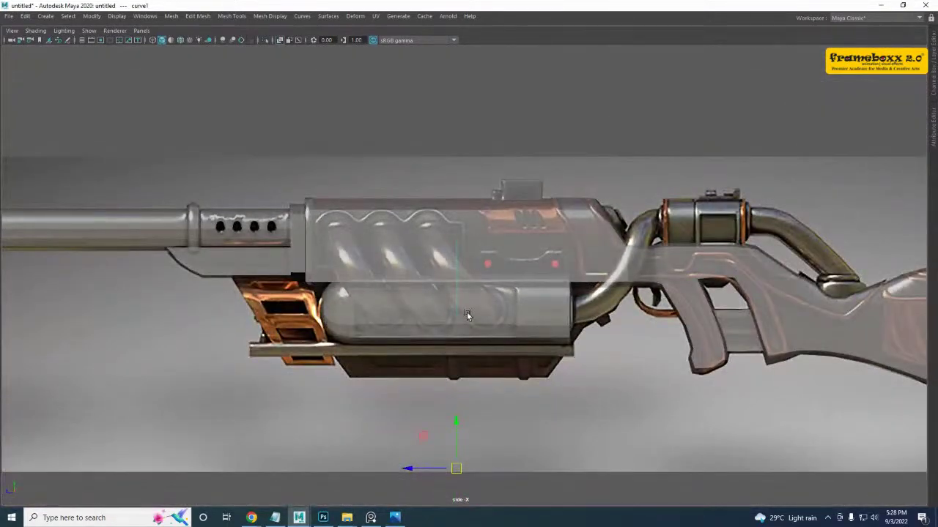
key(space)
key(space)
right_click(532, 228)
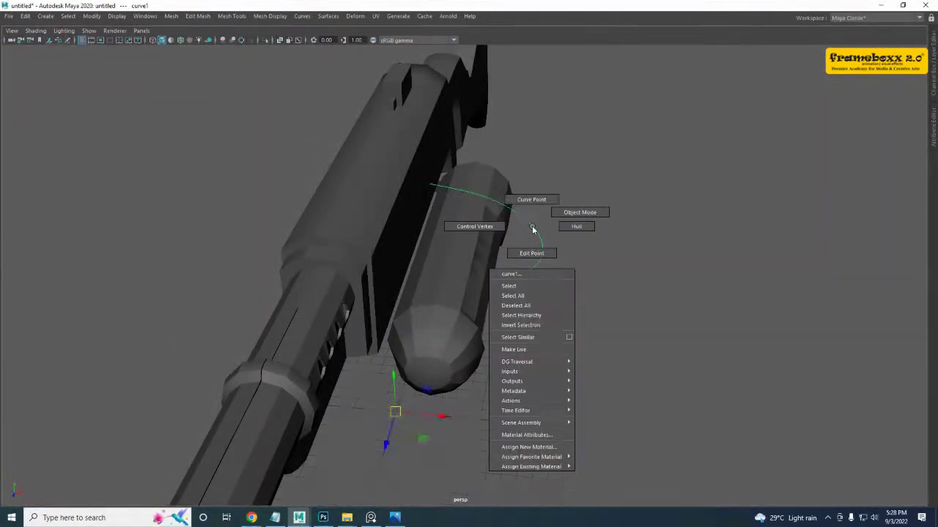
right_drag(531, 229, 479, 226)
alt+drag(480, 224, 485, 209)
drag(368, 128, 617, 398)
key(space)
key(space)
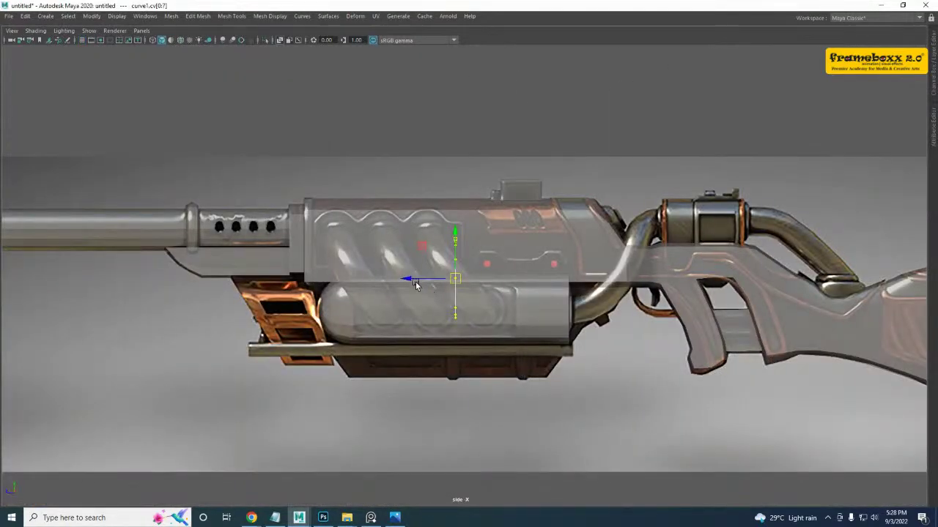
drag(415, 284, 339, 286)
- Select the curve's four upper control vertices and move them towards the barrel, onto the upper end of the first slanted pipe
key(space)
key(space)
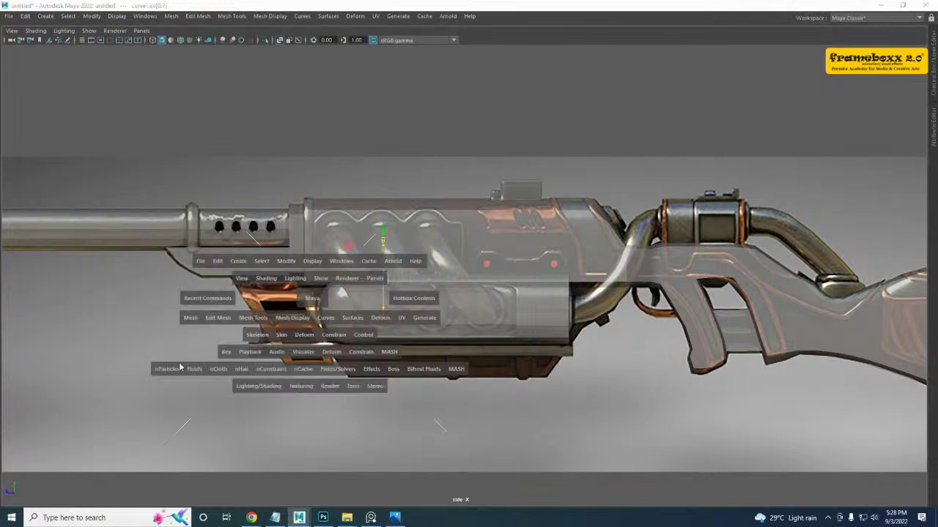
drag(254, 107, 512, 224)
key(space)
key(space)
alt+middle_drag(490, 359, 484, 373)
scroll(394, 301, up, 1)
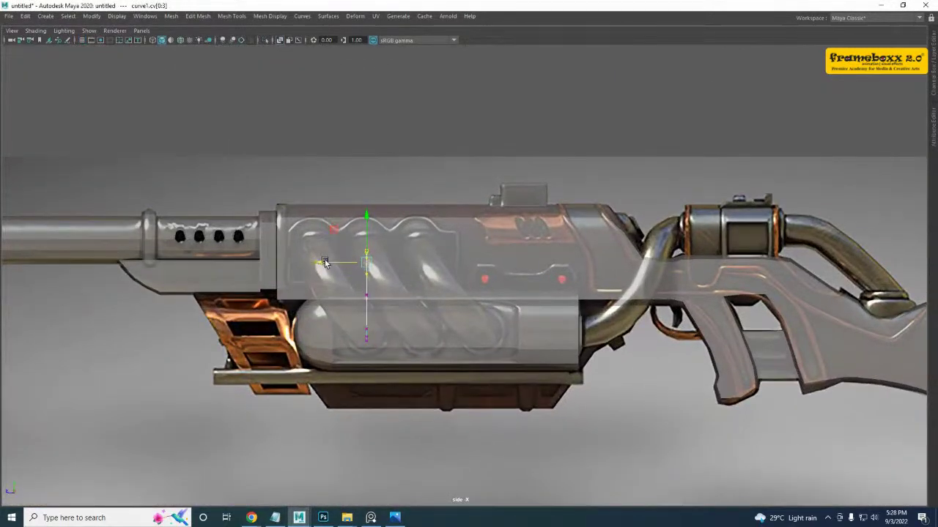
drag(321, 261, 270, 259)
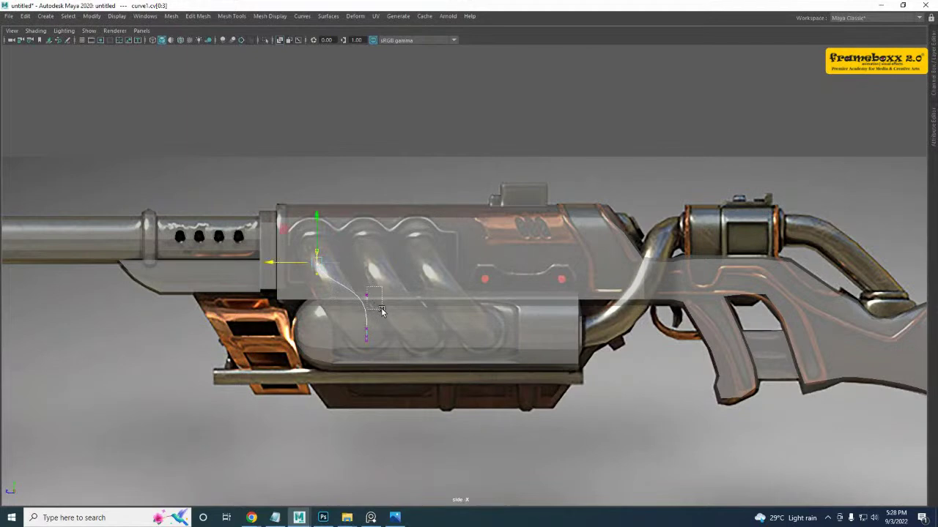
- Shift the curve's middle and lower control vertices individually in the side view so it follows the slant of the first pipe
drag(381, 310, 383, 311)
key(ctrl+z)
drag(358, 281, 282, 319)
scroll(366, 322, up, 4)
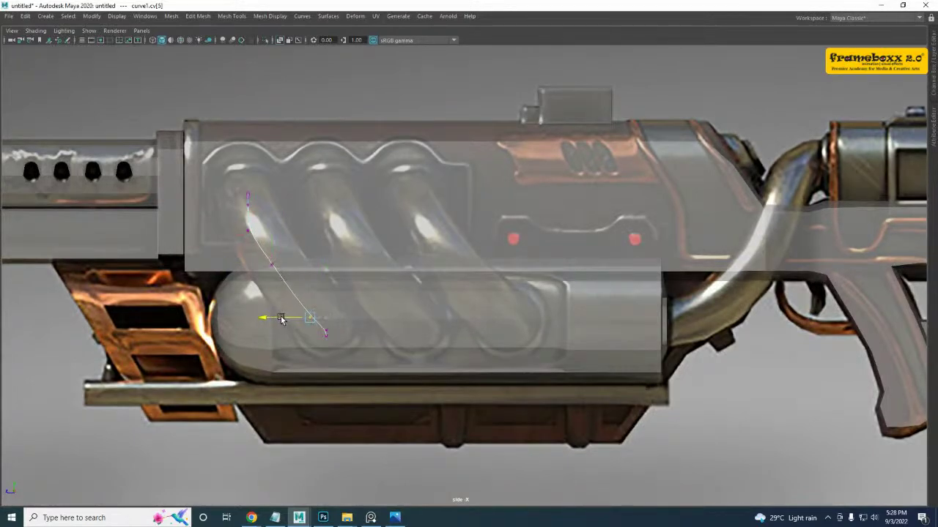
alt+middle_drag(265, 266, 280, 137)
scroll(271, 311, up, 5)
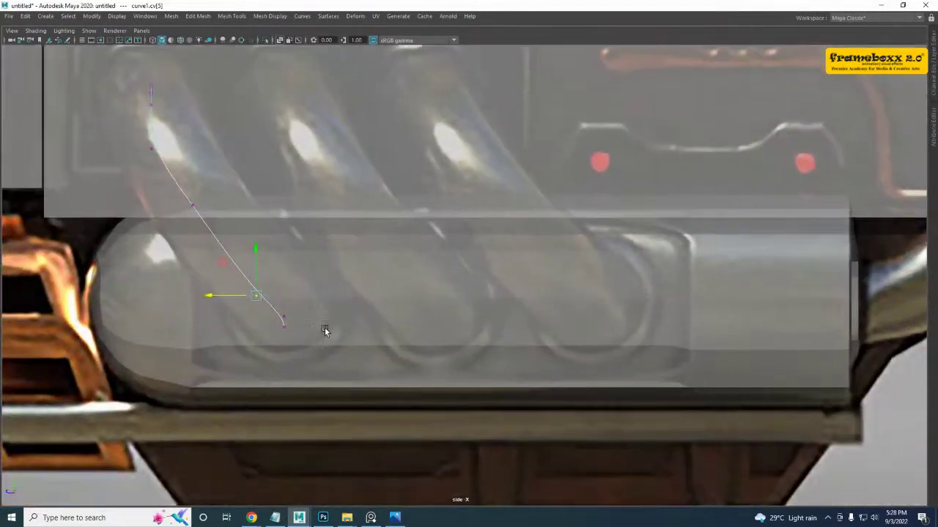
drag(292, 318, 244, 318)
- Select the three control vertices at the curve's upper end and move them slightly towards the barrel in the perspective view
alt+middle_drag(246, 284, 324, 403)
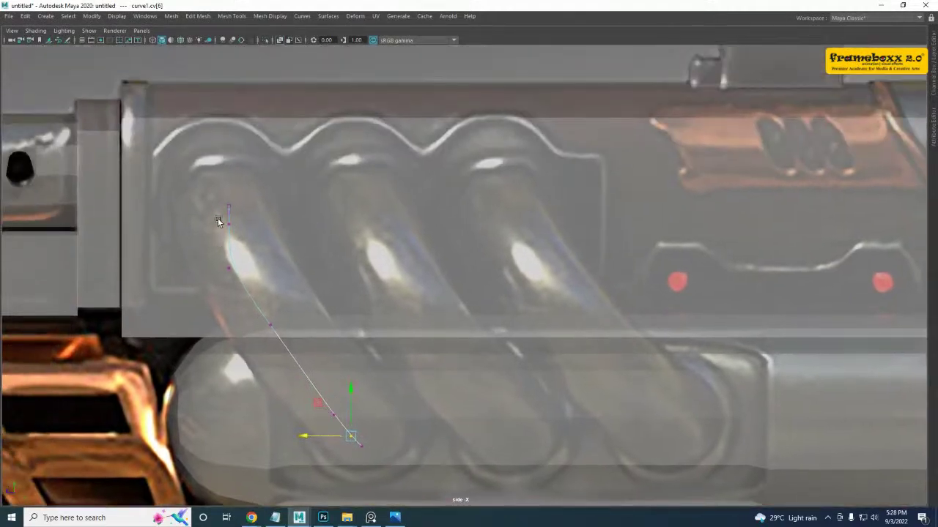
drag(220, 219, 265, 226)
key(space)
key(space)
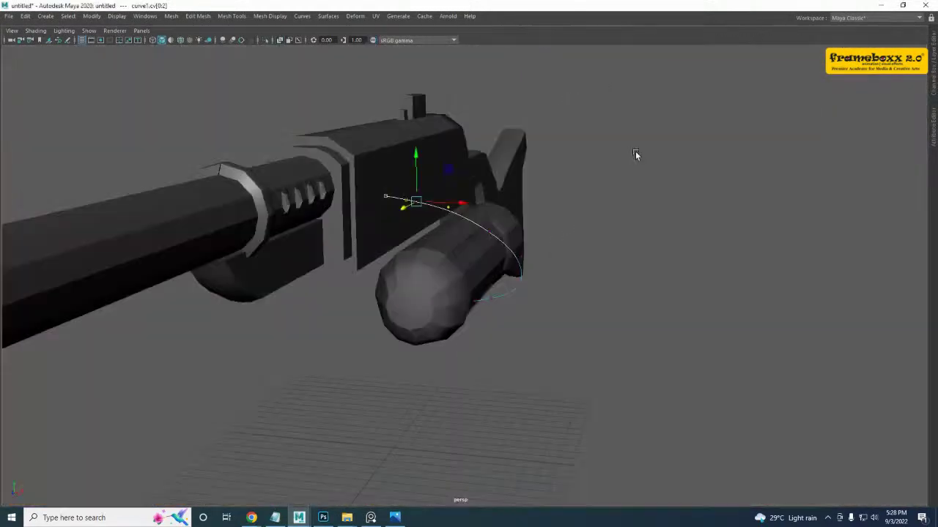
alt+drag(636, 153, 546, 218)
scroll(318, 290, up, 4)
alt+middle_drag(318, 291, 407, 283)
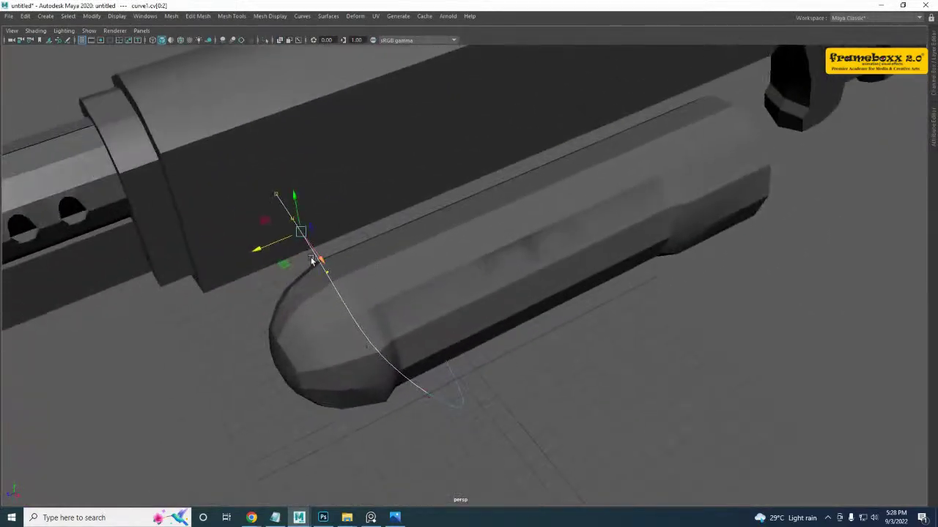
drag(267, 250, 254, 256)
- Move the control vertices along the curve's outer bend in the front view to fit the middle of the reference pipe
key(space)
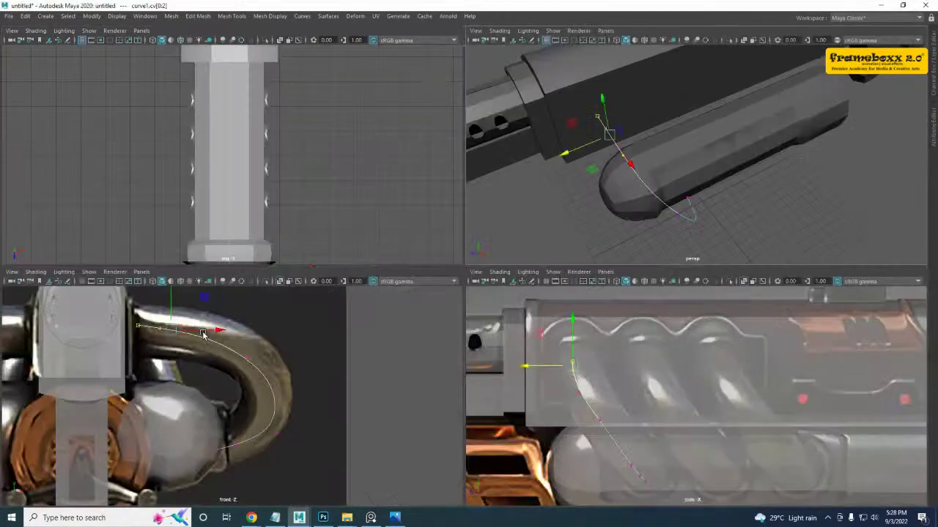
key(space)
alt+middle_drag(411, 320, 429, 366)
drag(441, 236, 393, 186)
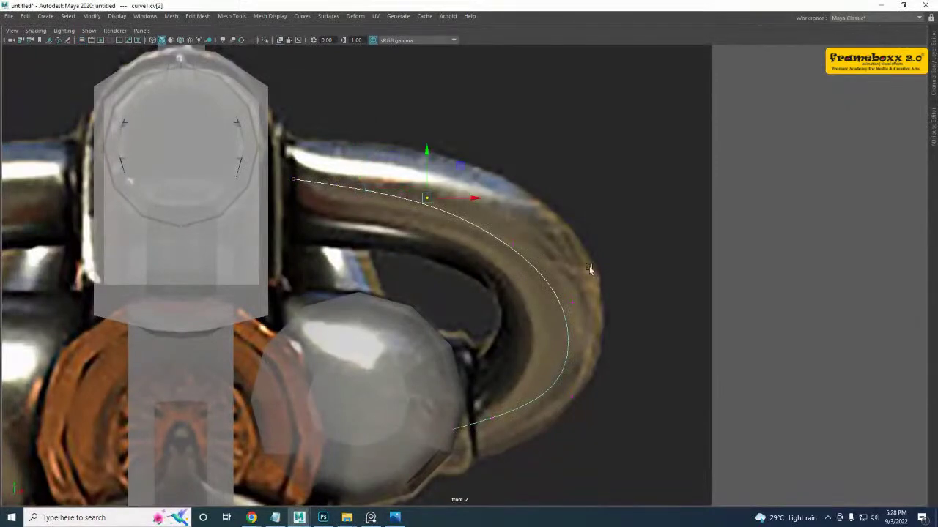
drag(493, 218, 539, 242)
mouse_move(579, 311)
mouse_down()
mouse_move(541, 295)
mouse_move(579, 302)
mouse_up()
drag(551, 394, 582, 421)
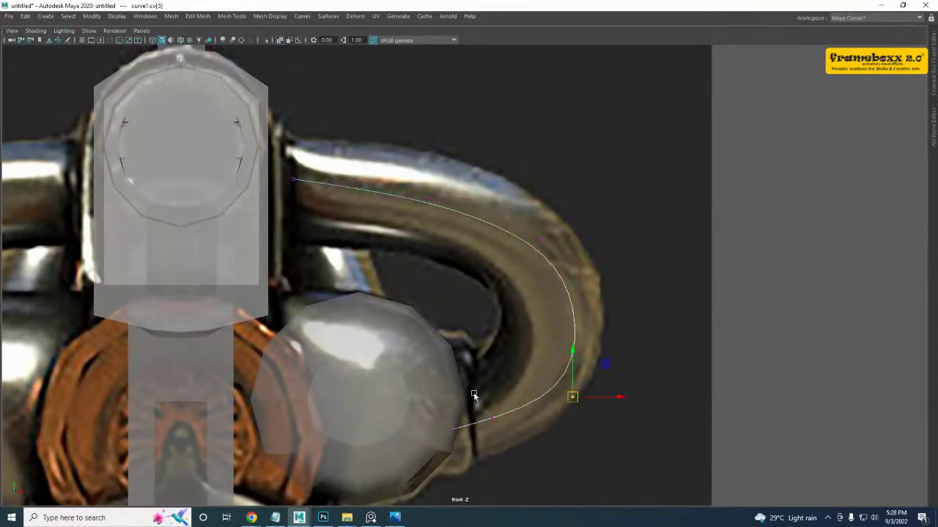
- Adjust the control vertices at the curve's lower end and its upper start to follow the reference pipe's centre in the front view
drag(474, 395, 502, 435)
drag(494, 419, 499, 430)
drag(442, 410, 476, 438)
alt+middle_drag(447, 227, 461, 304)
drag(412, 227, 472, 264)
drag(330, 241, 402, 260)
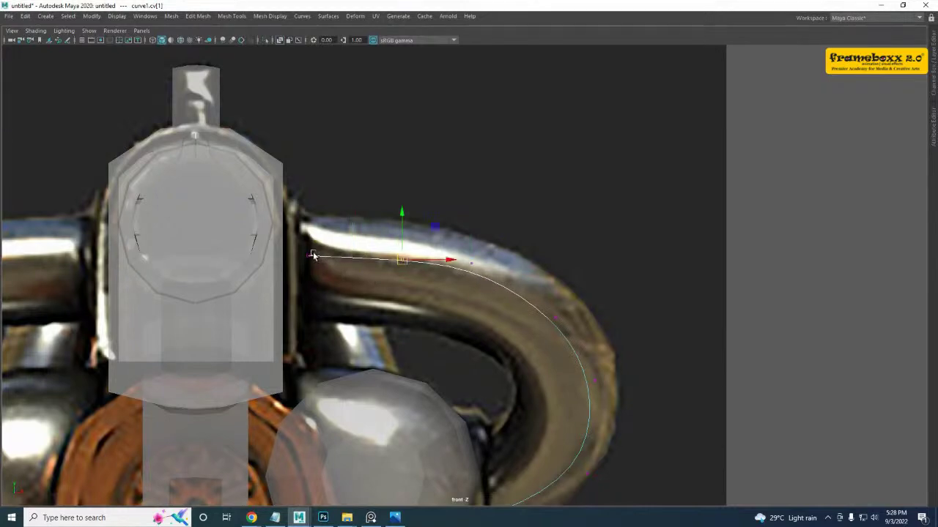
drag(291, 233, 335, 258)
- Return the curve to object mode and examine its shape against the tank and gun body in the perspective view
click(634, 178)
key(space)
key(space)
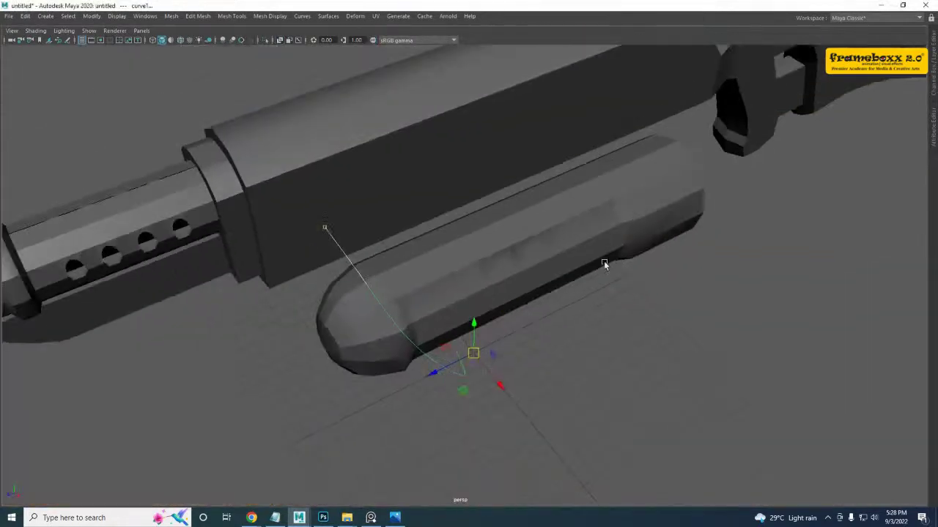
alt+drag(604, 260, 539, 262)
click(284, 366)
alt+drag(284, 367, 393, 214)
- Create a polygon cylinder on the grid beside the tank, with a radius of about 1.39 and a height of about 1.97
key(space)
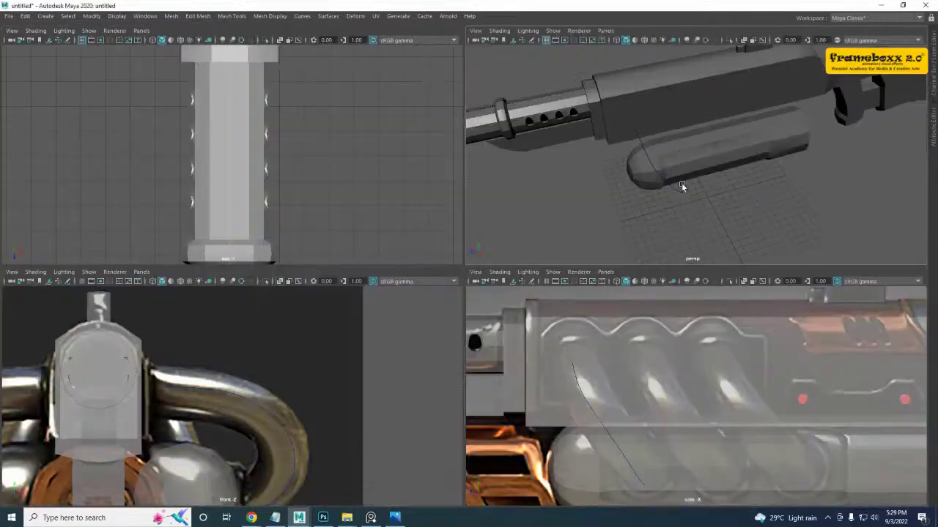
key(space)
alt+middle_drag(486, 246, 485, 227)
alt+drag(485, 227, 415, 264)
shift+right_drag(414, 317, 372, 327)
mouse_move(373, 357)
mouse_down()
mouse_move(390, 371)
mouse_move(386, 365)
mouse_up()
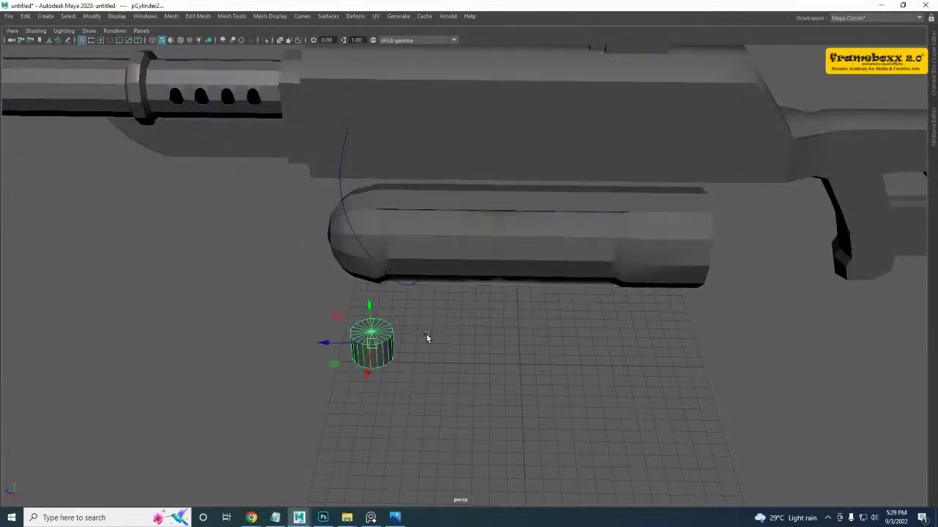
- Set the new cylinder's cap subdivisions to 0 and reduce its axis subdivisions
click(933, 75)
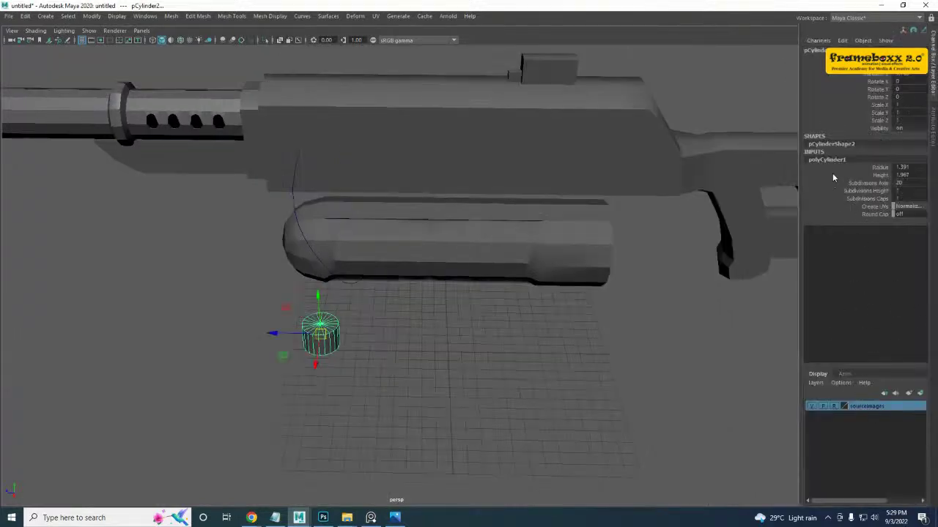
click(880, 199)
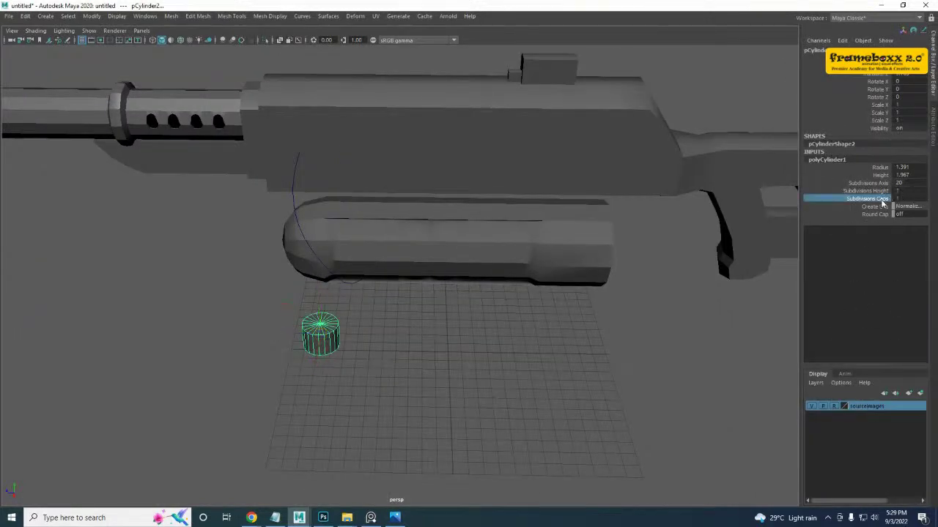
middle_drag(513, 313, 299, 320)
double_click(904, 184)
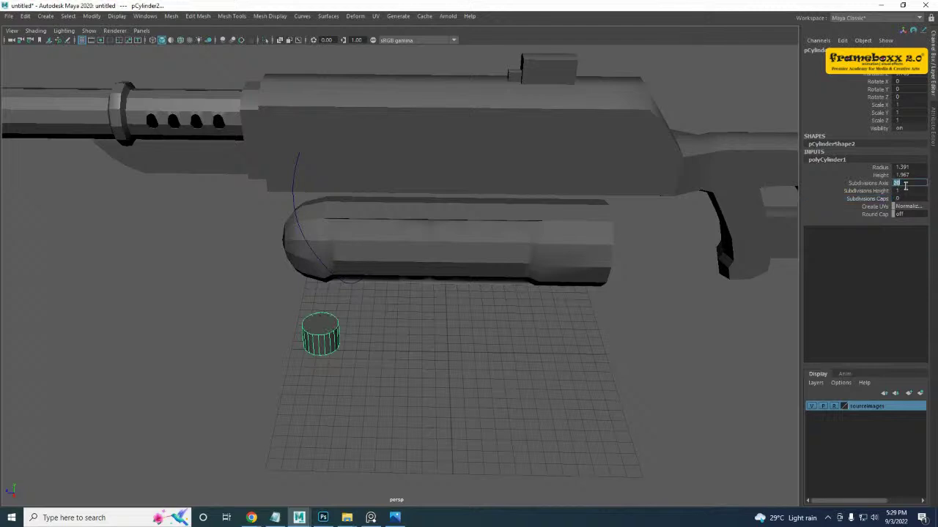
key(Return)
- Move the cylinder up in the front view to the start of the path curve beside the gun body
alt+middle_drag(408, 369, 441, 337)
click(351, 312)
key(space)
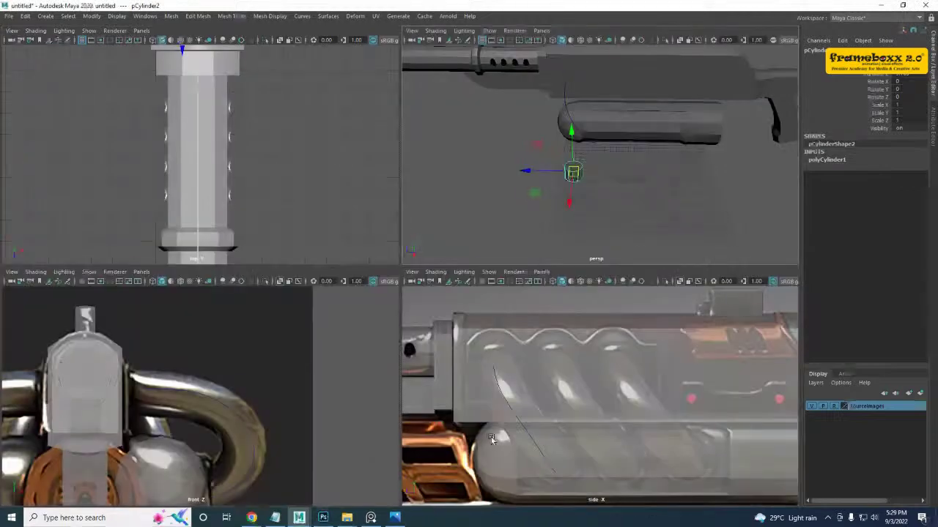
key(space)
alt+middle_drag(436, 408, 437, 297)
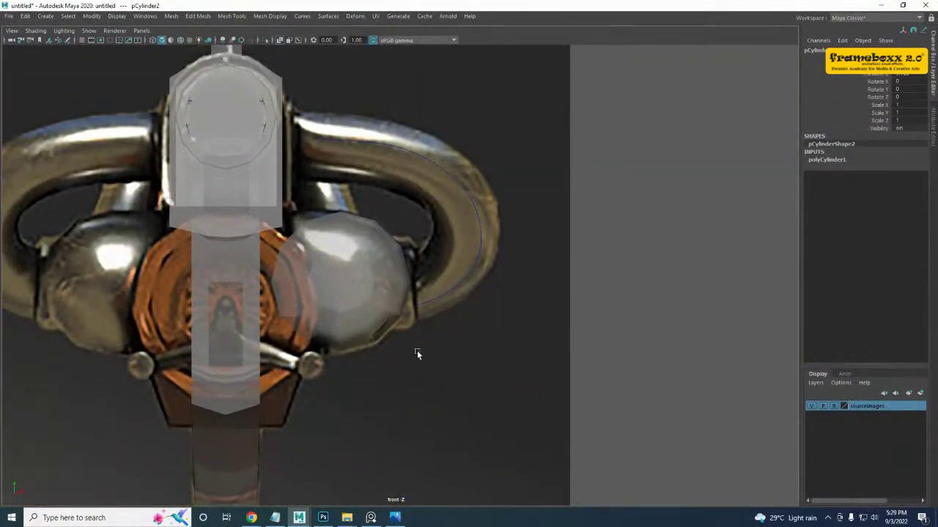
scroll(418, 359, down, 3)
alt+middle_drag(420, 369, 427, 306)
drag(282, 414, 338, 125)
- Rotate the cylinder so it lies sideways against the gun body, with Rotate Z set to 90
key(e)
key(space)
key(space)
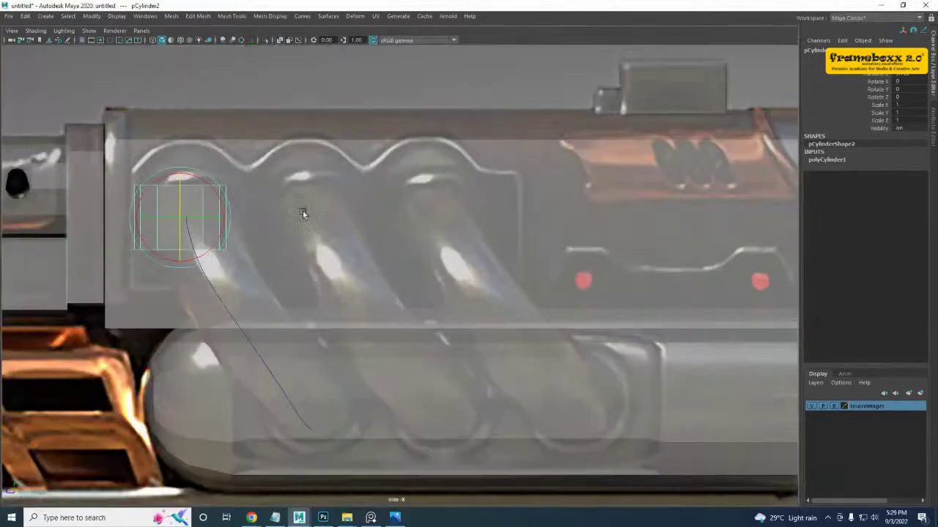
alt+middle_drag(241, 156, 277, 170)
key(space)
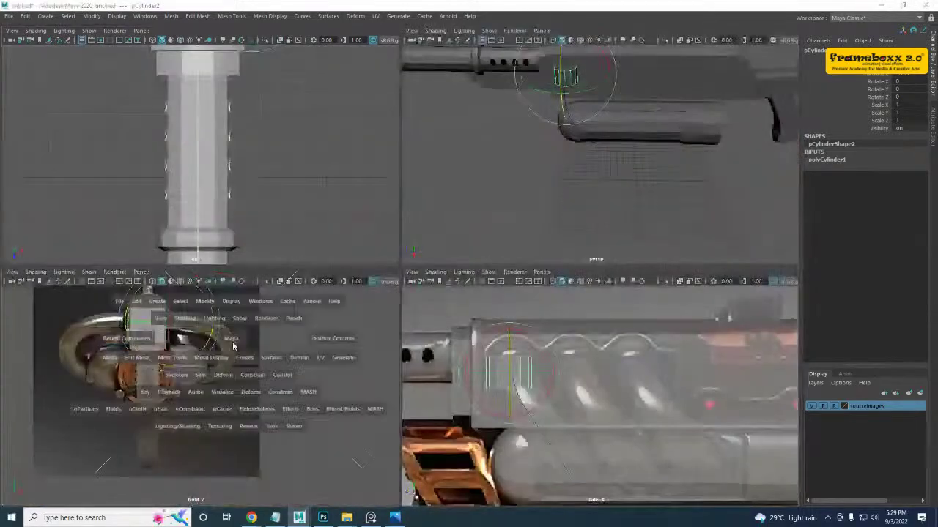
key(space)
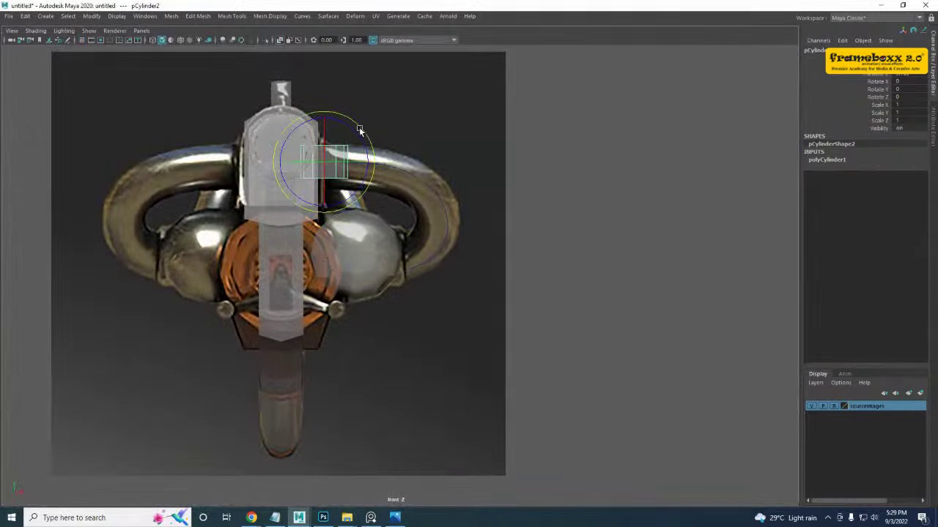
drag(354, 130, 385, 156)
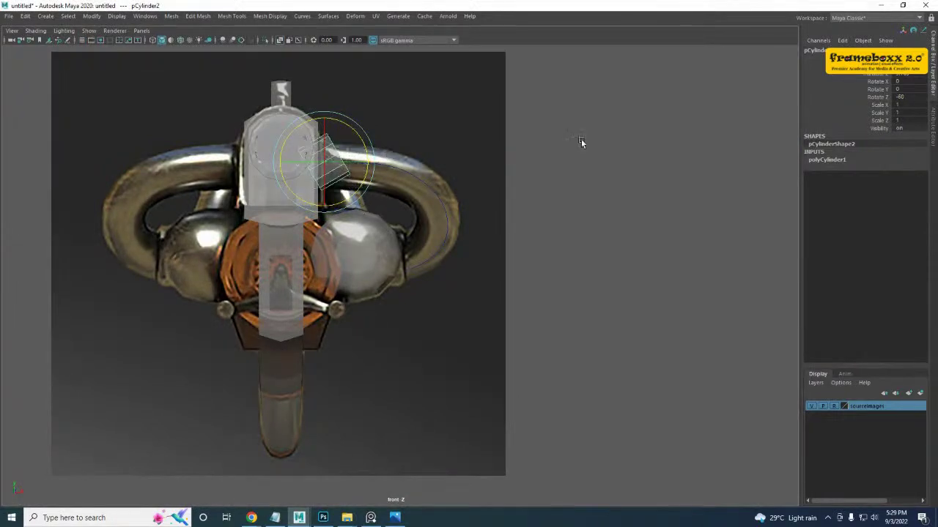
click(910, 96)
text(90)
key(Return)
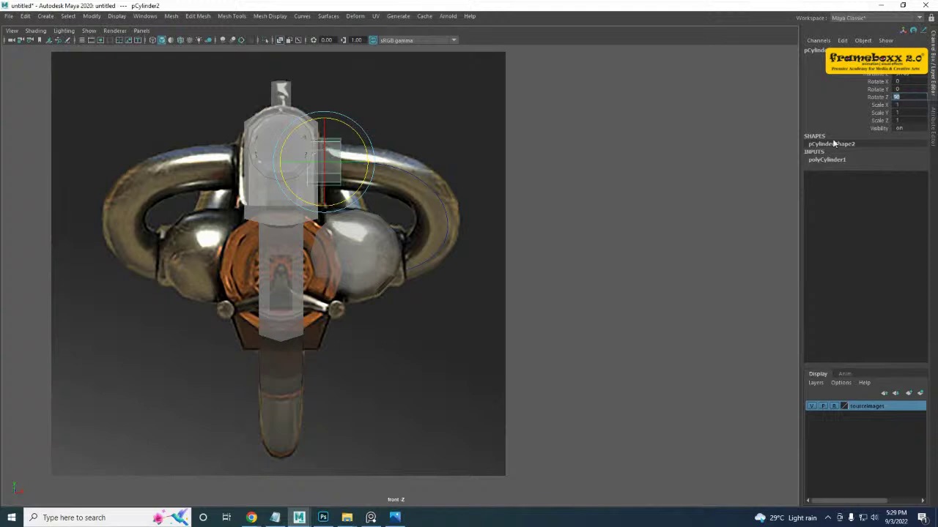
- Move the cylinder outward onto the start of the reference pipe in the front view and scale it uniformly to 0.822
alt+middle_drag(512, 134, 529, 194)
scroll(410, 216, up, 2)
key(w)
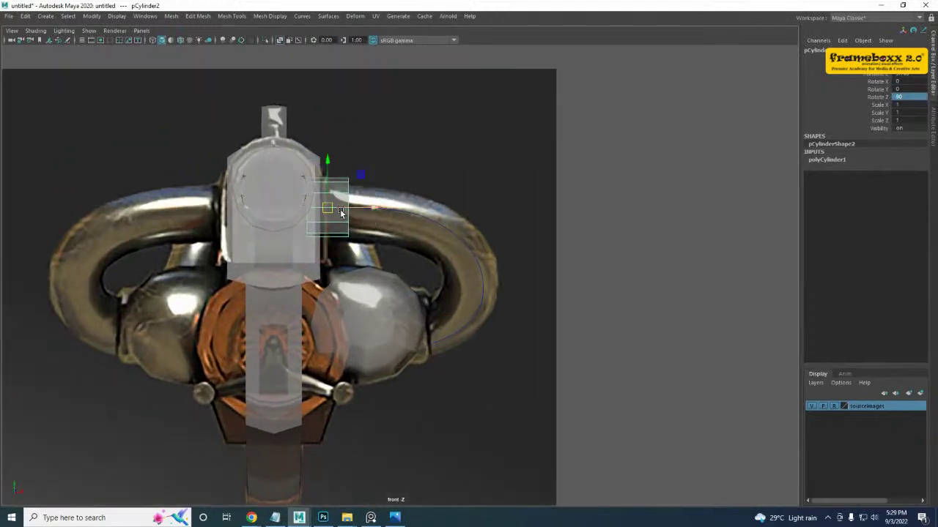
drag(327, 209, 386, 205)
key(w)
key(space)
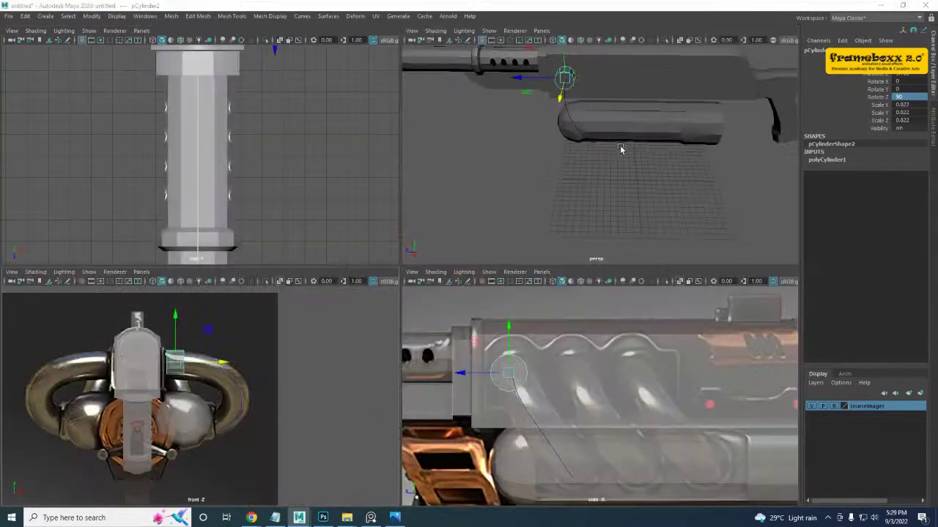
- Extrude the cylinder's outer cap face along the path curve toward the side tank
key(space)
alt+drag(559, 193, 466, 263)
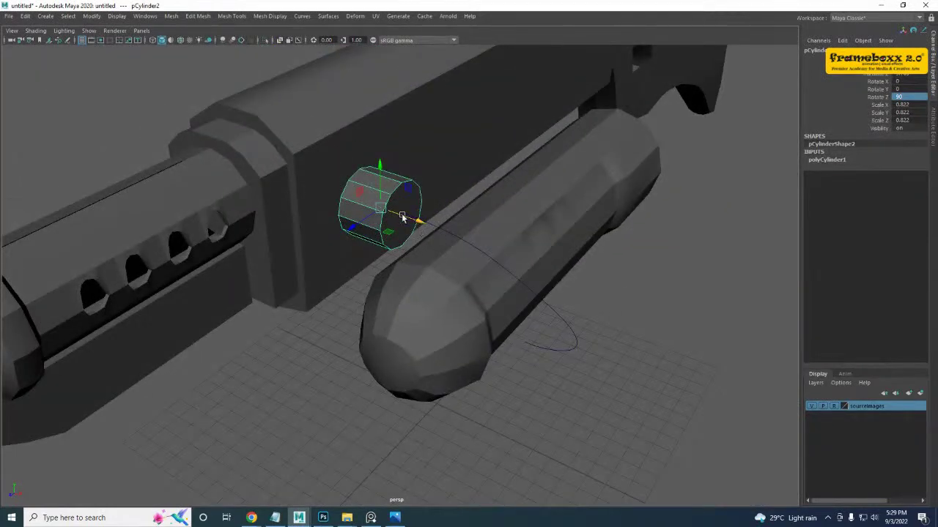
right_drag(405, 195, 398, 217)
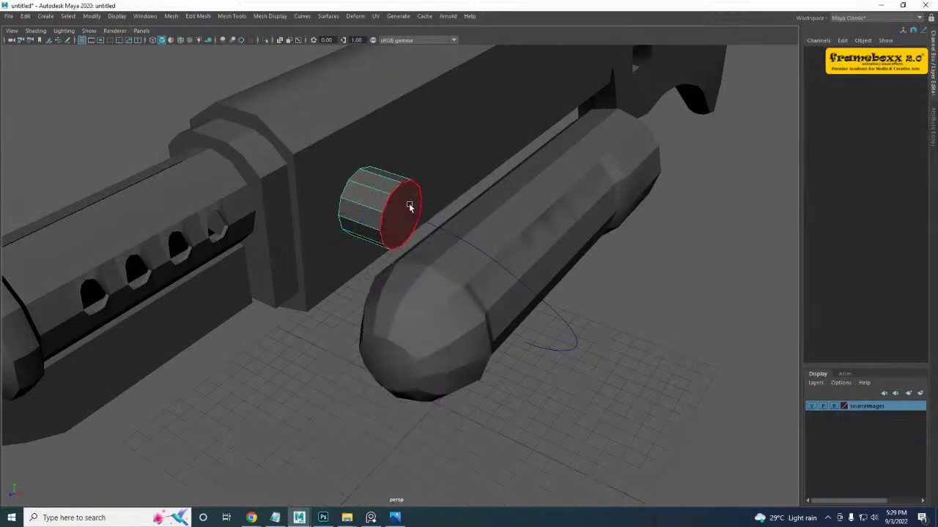
click(410, 207)
alt+drag(422, 203, 504, 284)
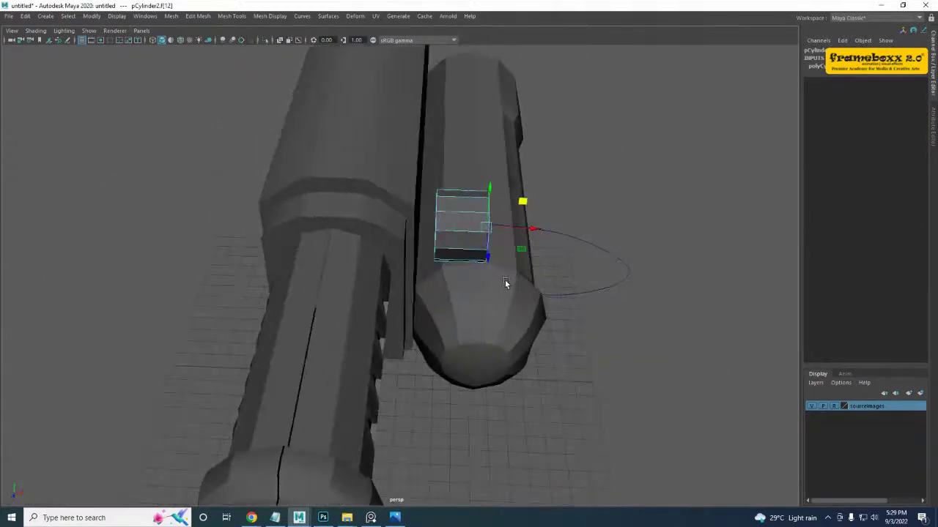
click(597, 269)
alt+drag(580, 249, 606, 254)
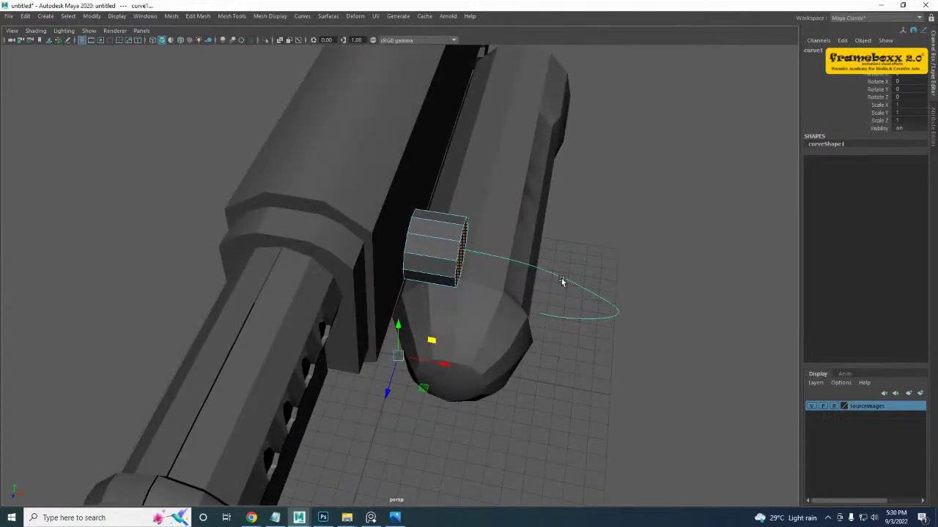
shift+right_drag(562, 282, 561, 300)
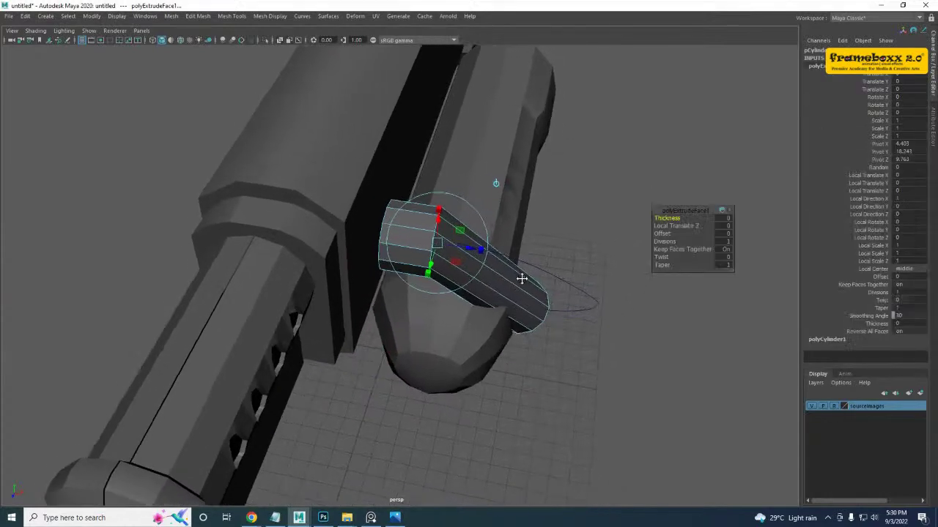
- Set the extrusion's divisions to 8 so the pipe bends along the curve
alt+drag(521, 278, 431, 288)
key(space)
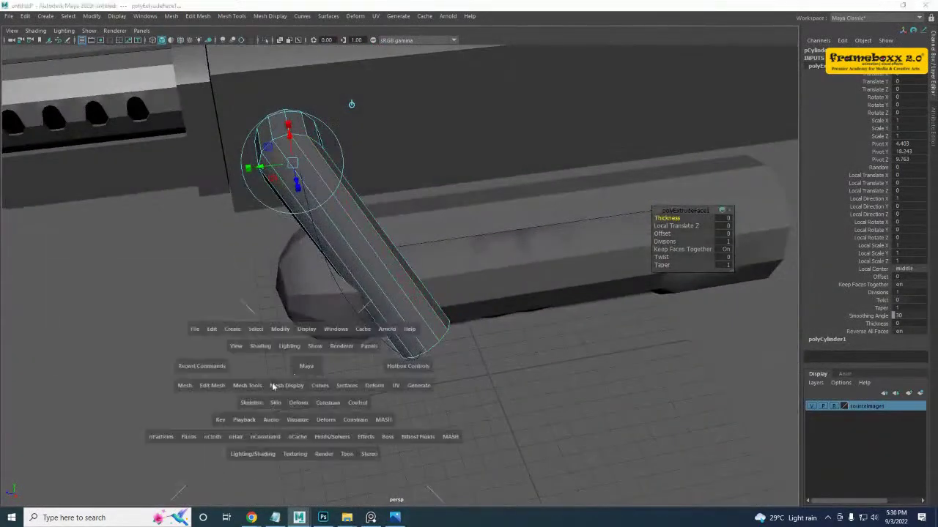
key(space)
alt+middle_drag(379, 292, 367, 294)
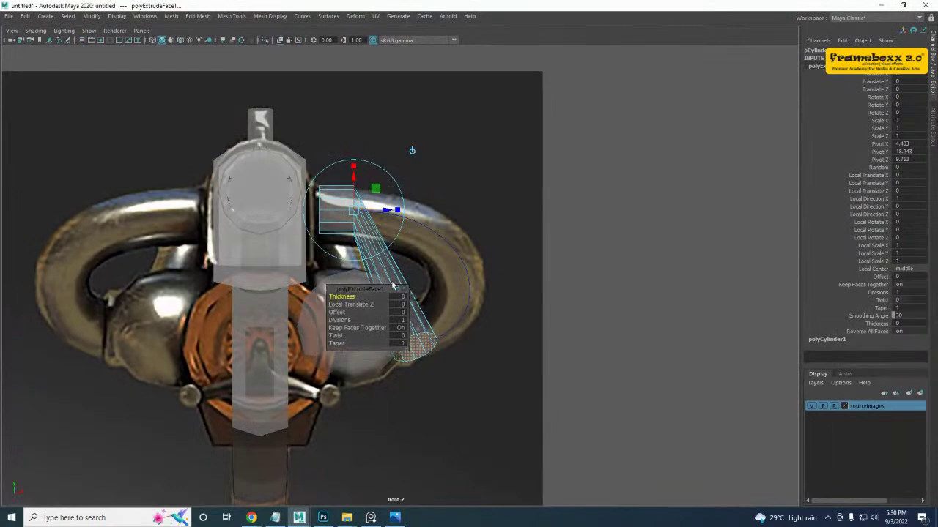
drag(353, 291, 643, 231)
drag(621, 266, 655, 266)
key(space)
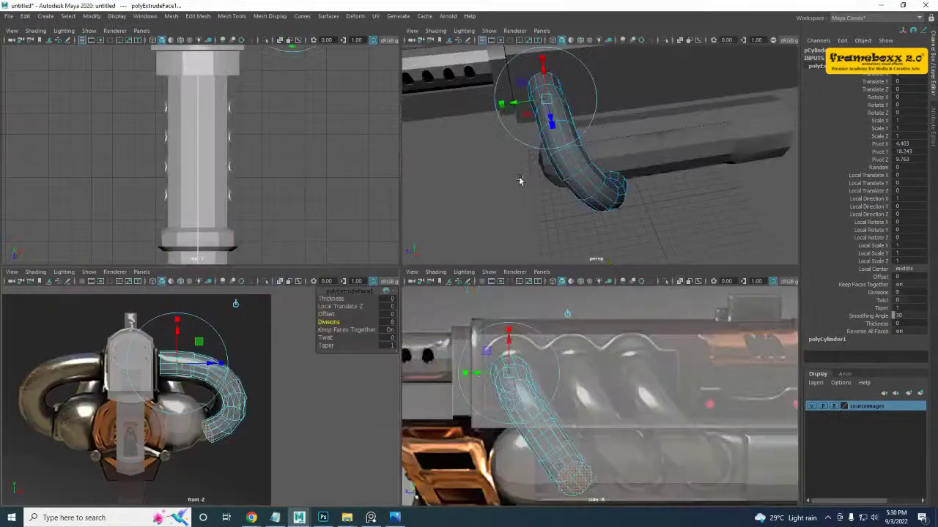
key(space)
key(space)
key(space)
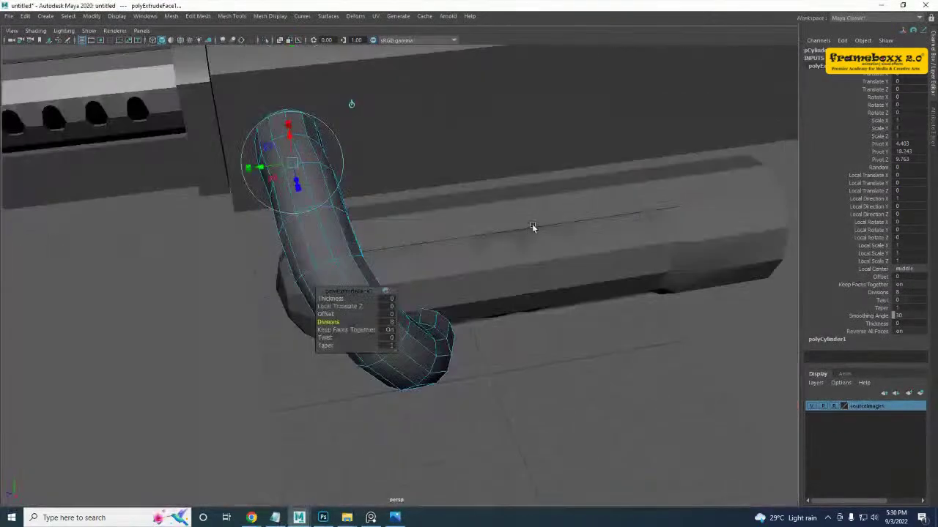
- Return the pipe to object mode and show the side view in wireframe for comparison with the reference pipes
alt+drag(532, 224, 586, 249)
right_drag(498, 197, 548, 175)
click(613, 144)
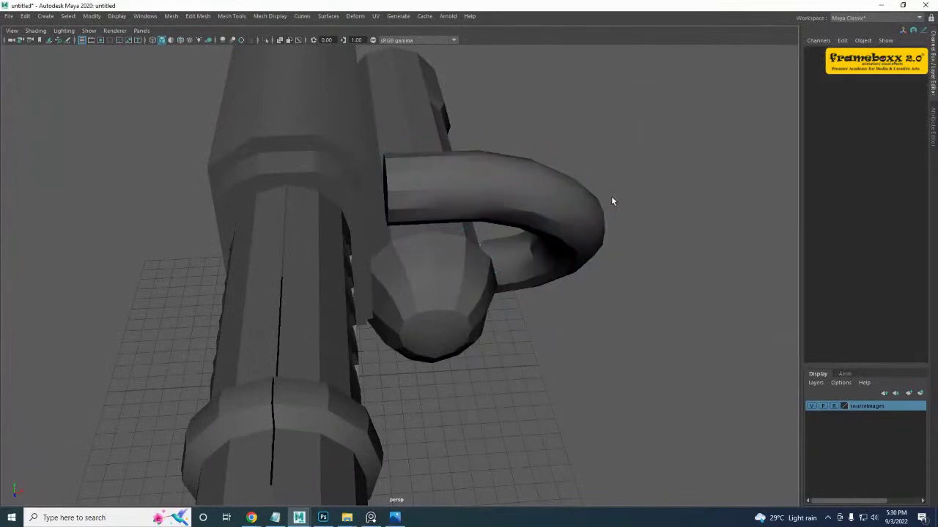
alt+drag(611, 195, 366, 203)
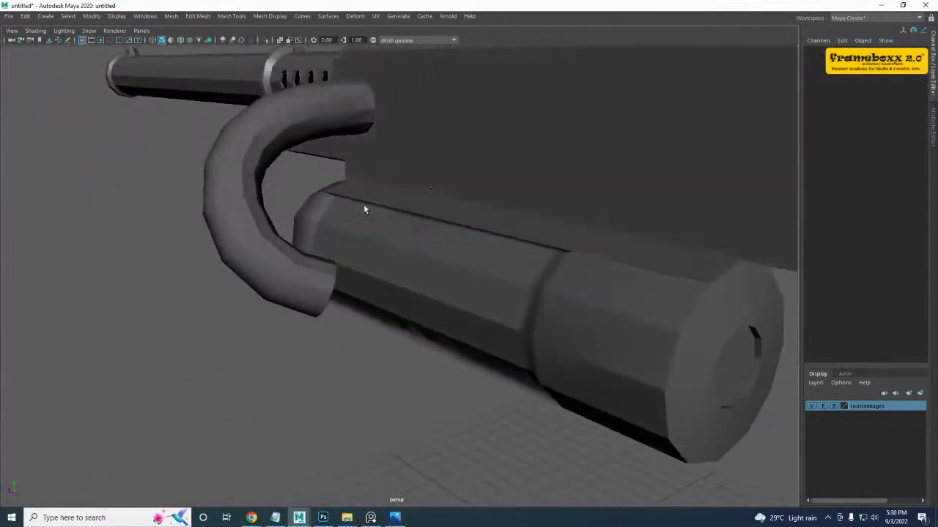
click(296, 266)
key(space)
key(space)
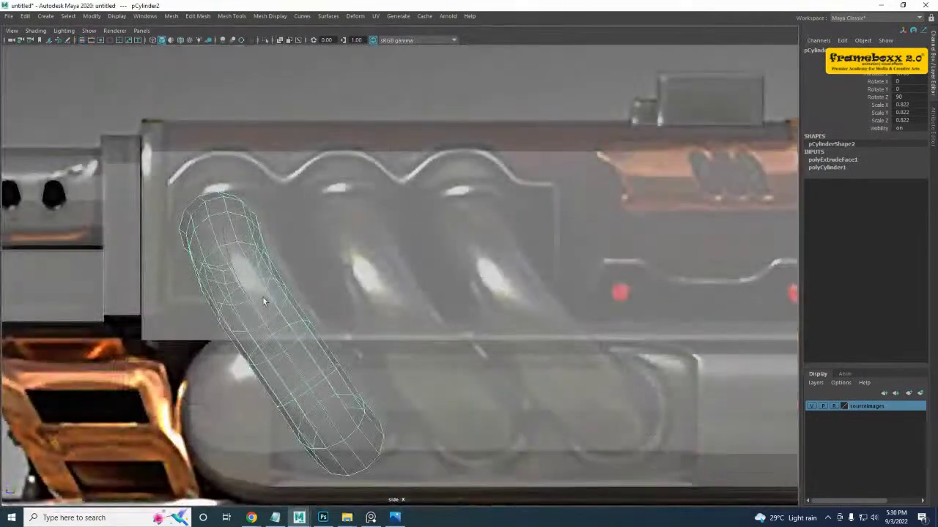
key(4)
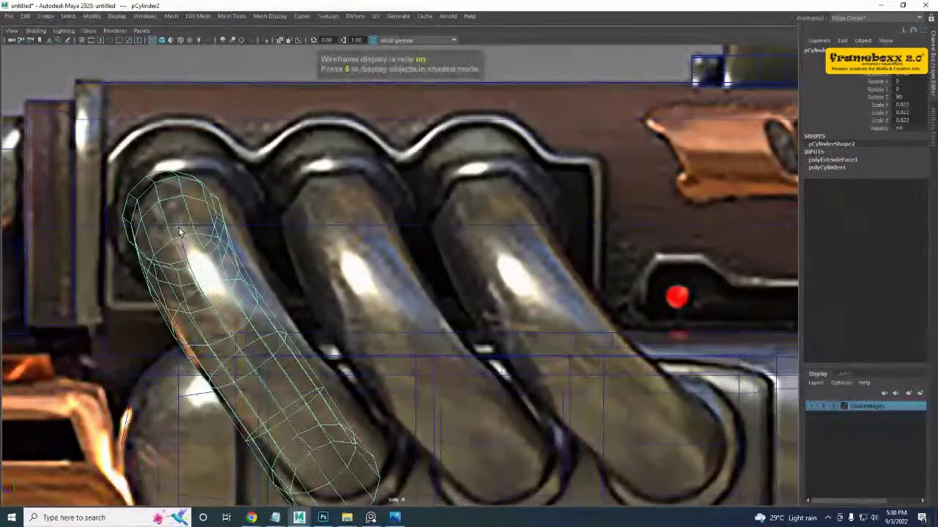
- Try picking the path curve's upper control vertices for adjustment, and return the curve to object mode
click(178, 231)
right_drag(178, 232, 157, 230)
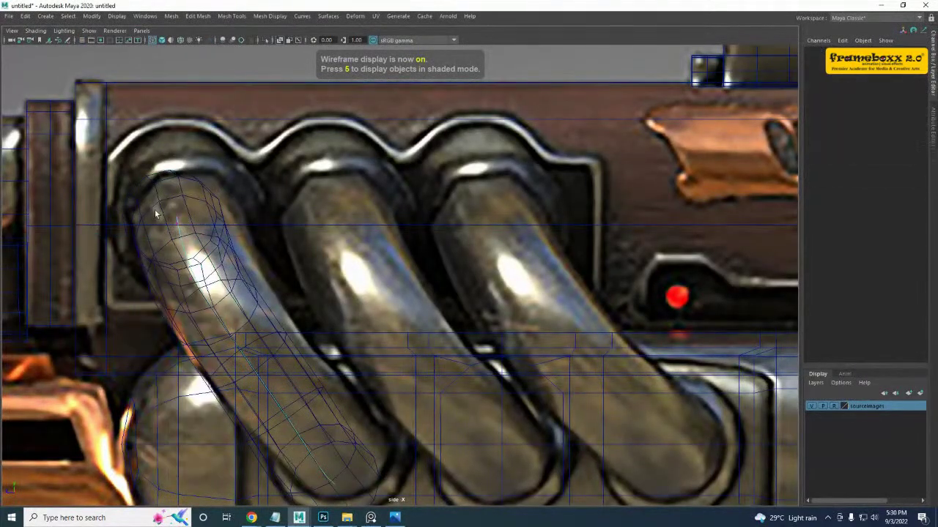
mouse_move(200, 225)
mouse_down()
mouse_move(128, 220)
mouse_move(200, 220)
mouse_up()
click(167, 211)
key(ctrl+z)
key(ctrl+z)
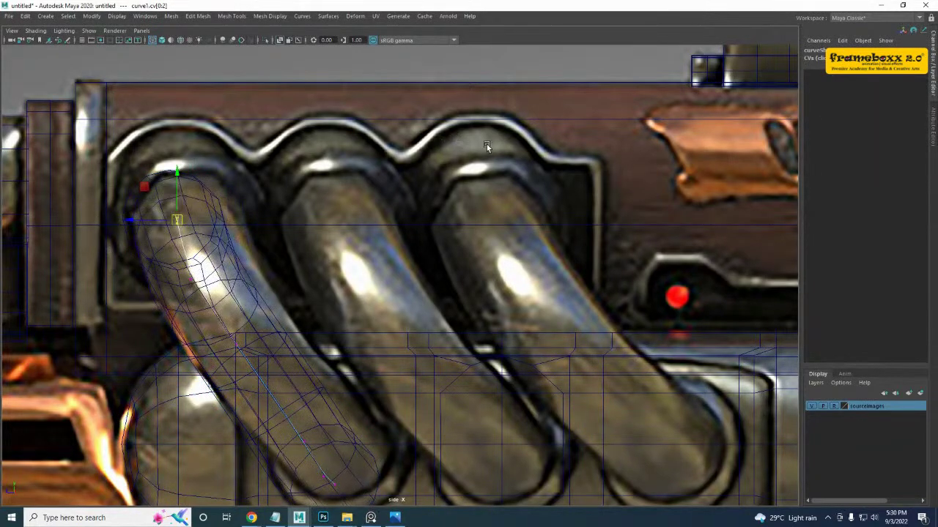
key(space)
key(space)
alt+middle_drag(464, 181, 469, 293)
alt+drag(359, 311, 323, 216)
key(ctrl+z)
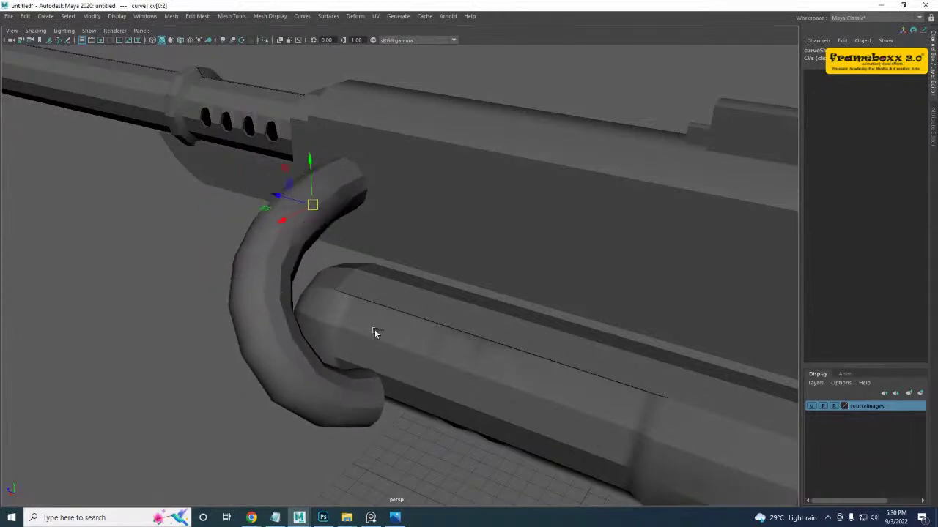
alt+drag(375, 330, 332, 266)
right_drag(314, 203, 362, 189)
- Try deleting the path curve on its own, and undo the deletion
key(space)
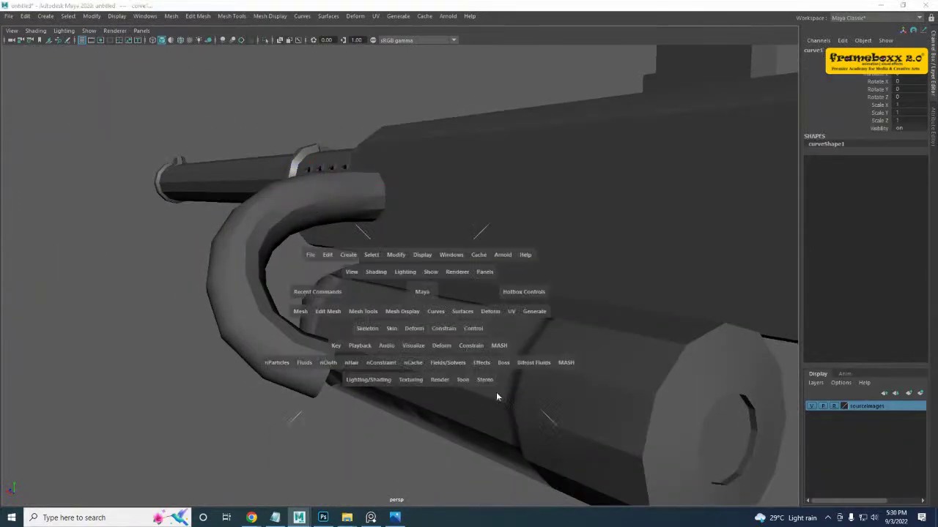
key(space)
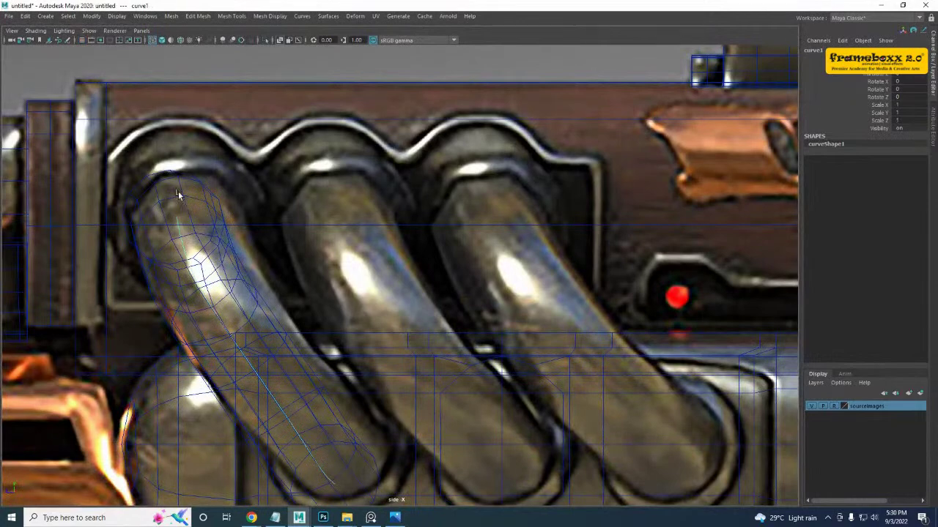
click(204, 214)
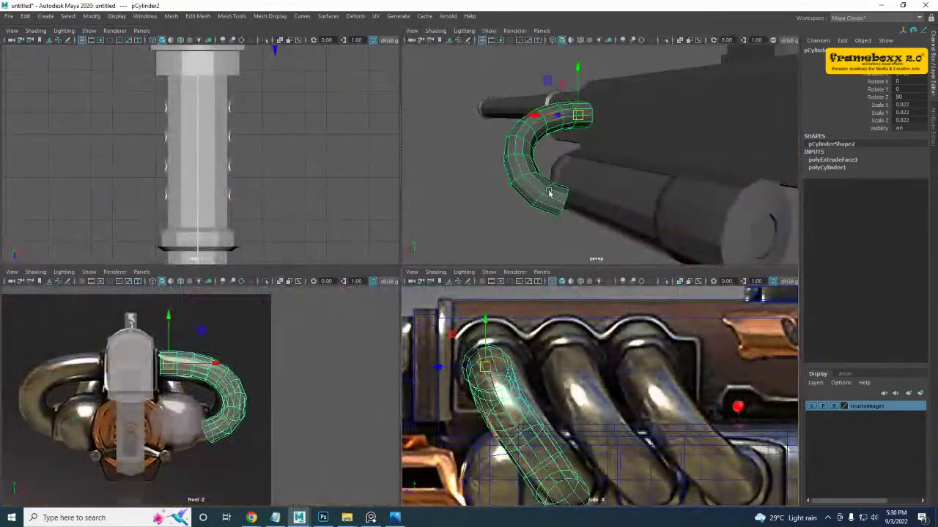
key(space)
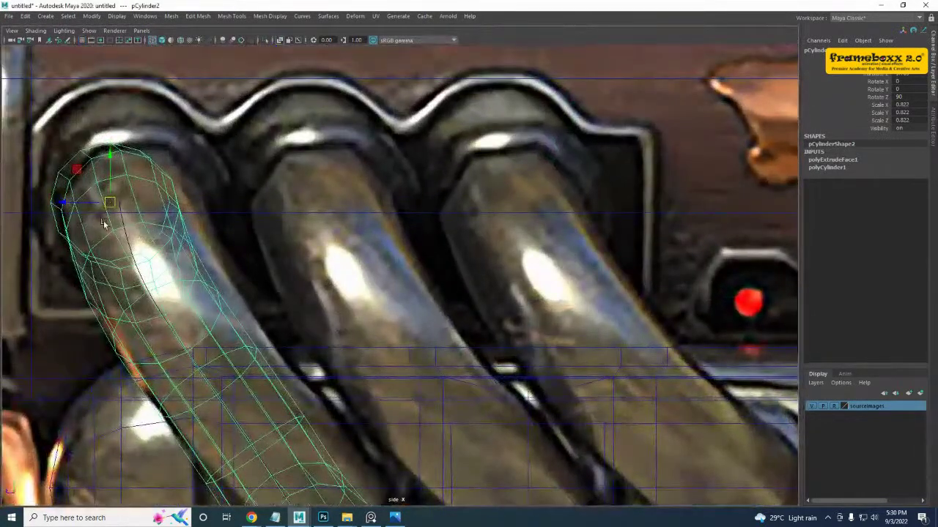
click(122, 223)
key(space)
key(space)
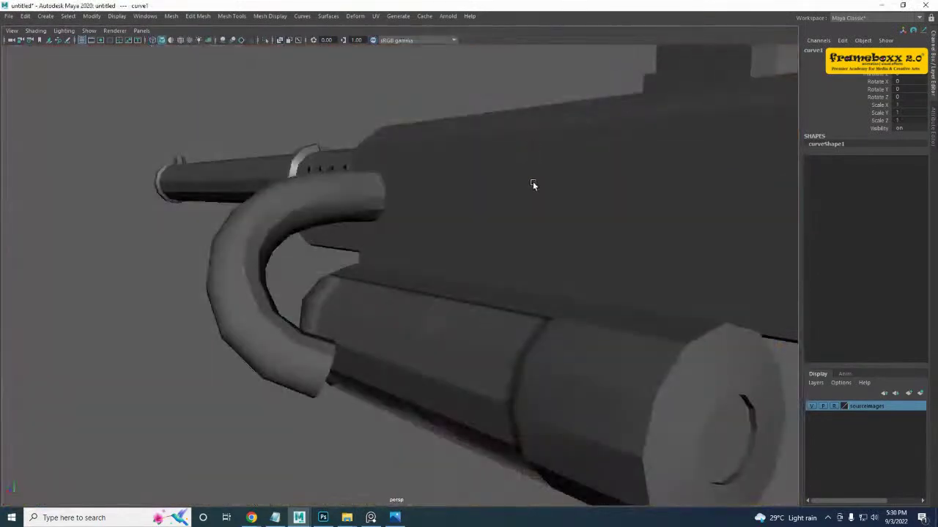
alt+middle_drag(532, 183, 521, 250)
key(Delete)
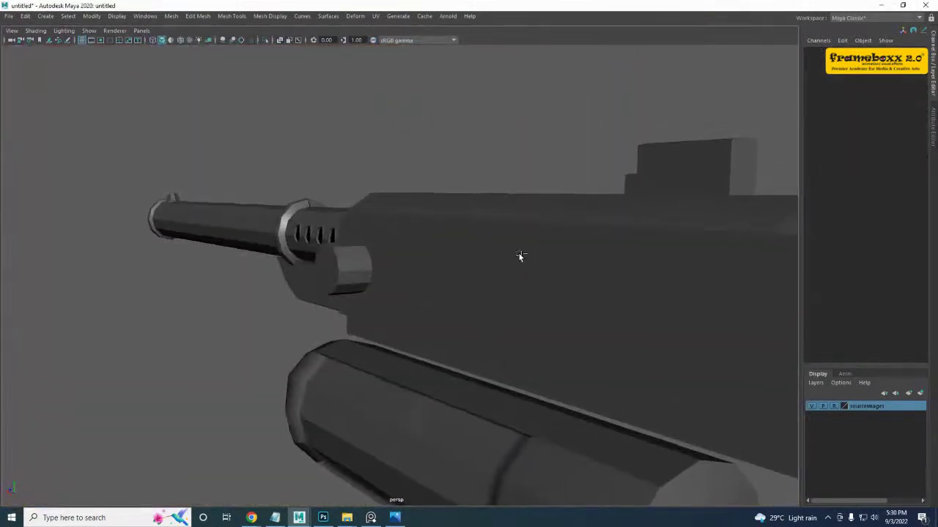
key(ctrl+z)
- Delete all construction history in the scene and return to the enlarged side view
alt+drag(263, 294, 320, 294)
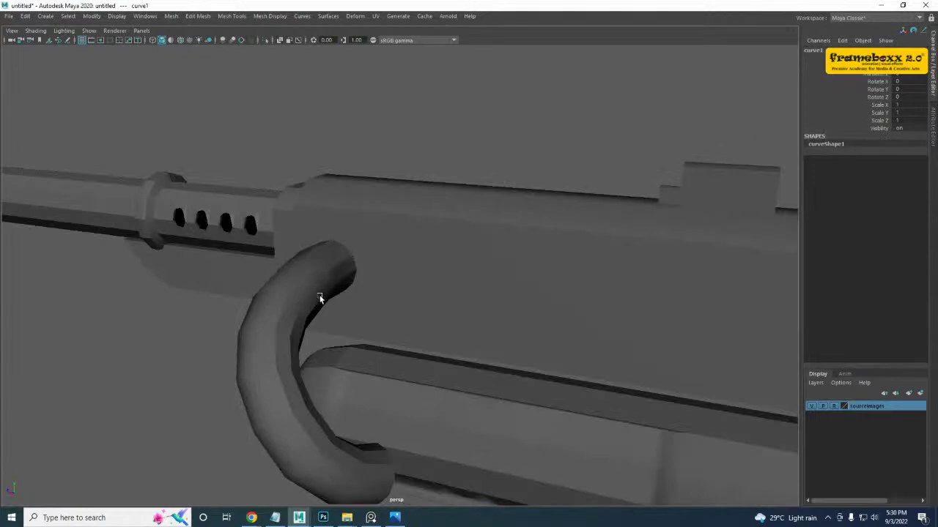
alt+drag(348, 324, 441, 334)
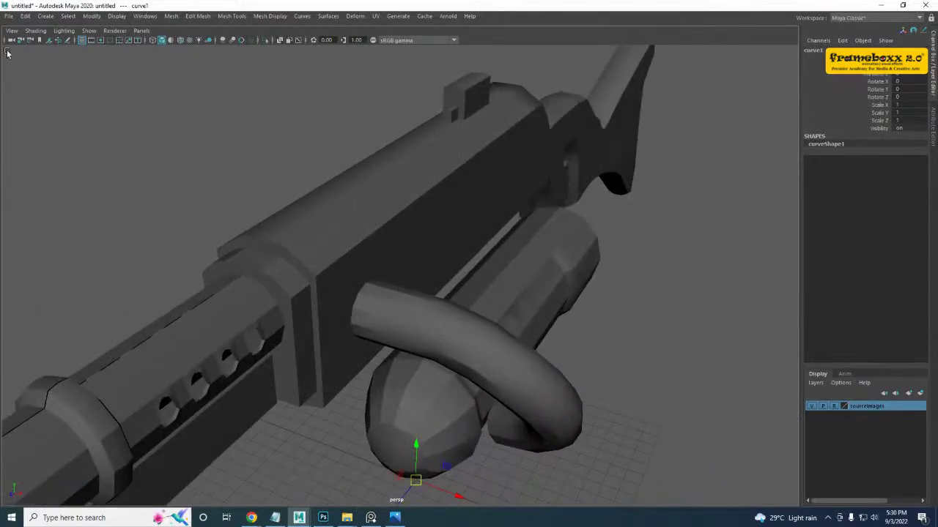
click(28, 17)
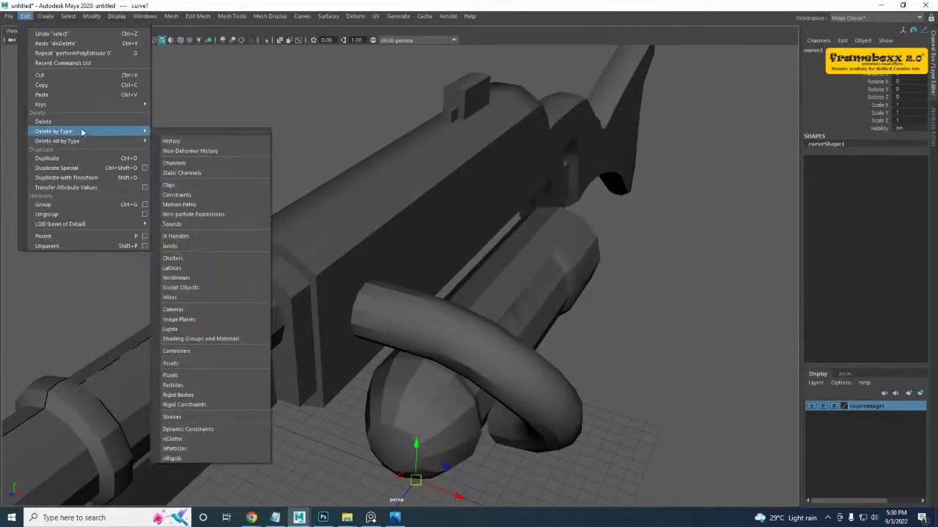
mouse_move(86, 140)
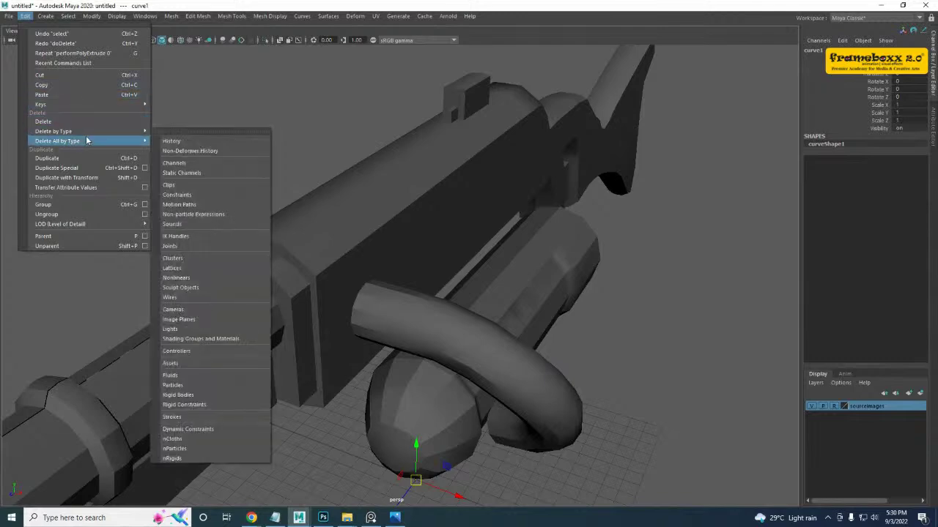
click(209, 140)
key(space)
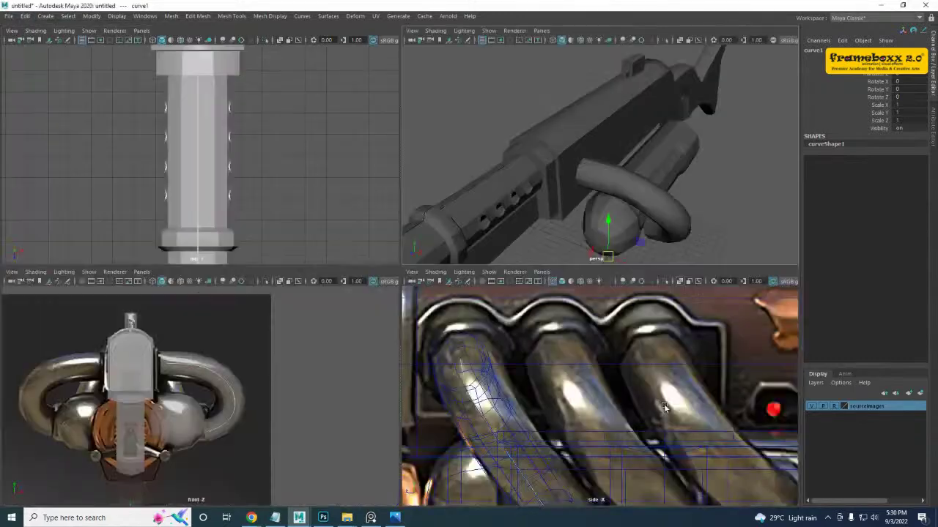
key(space)
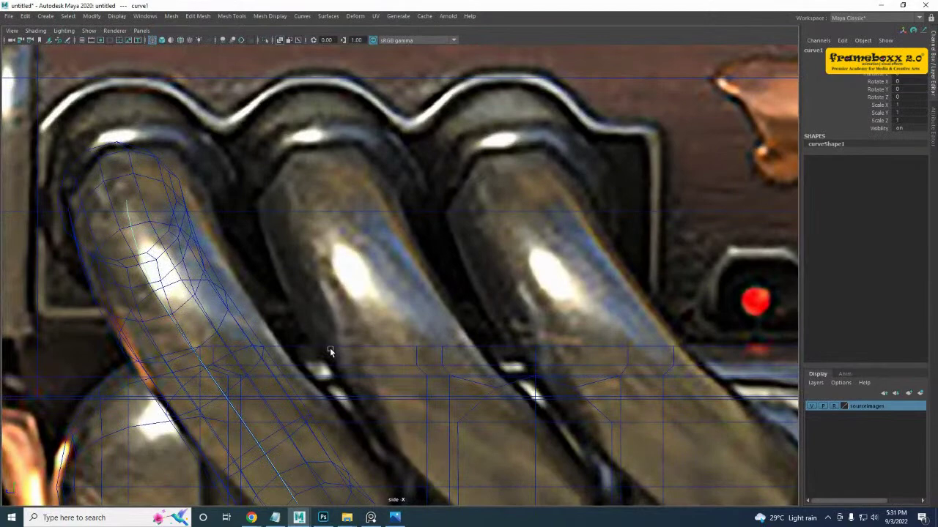
- Delete the pipe's path curve and turn the perspective view to the open side of the pipe
key(Delete)
key(space)
key(space)
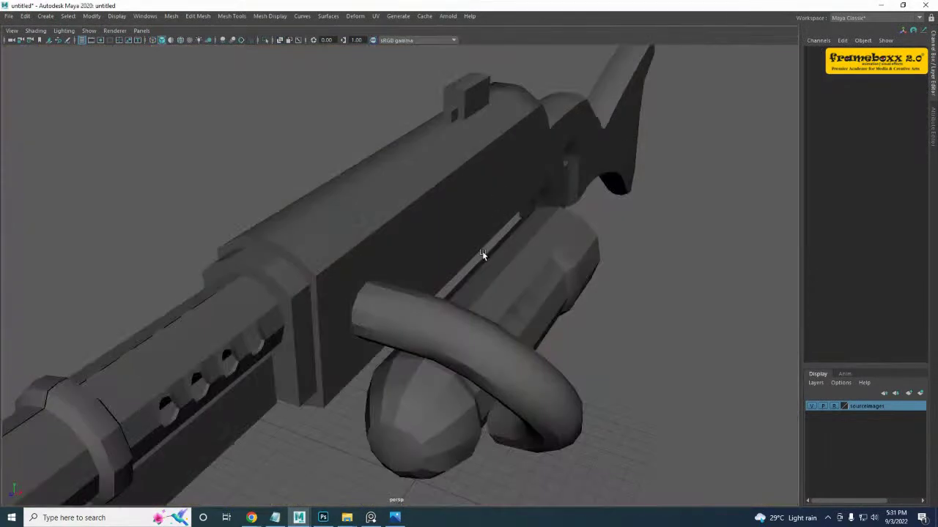
alt+drag(482, 254, 337, 262)
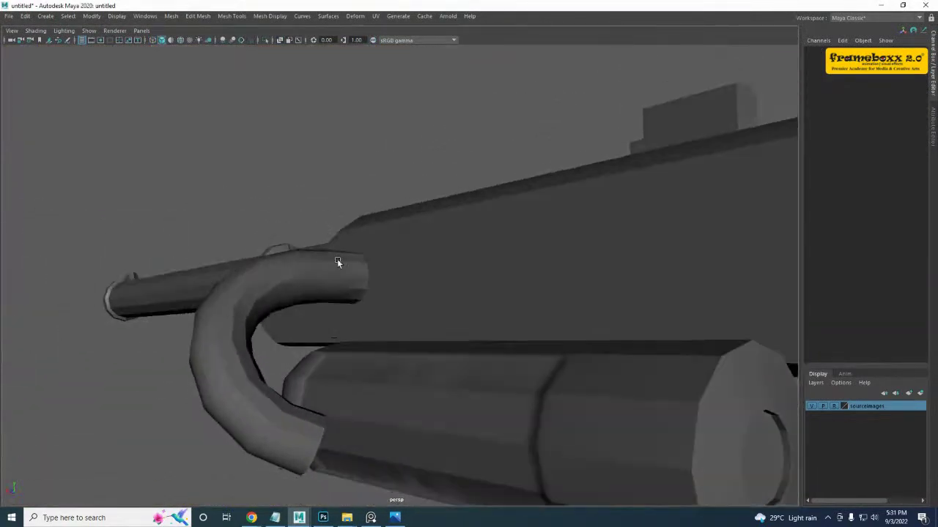
- Rotate the end face at the pipe's lower end upright and move it against the side tank in the front view
click(294, 409)
alt+drag(299, 403, 451, 364)
alt+right_drag(527, 372, 663, 371)
alt+middle_drag(663, 372, 529, 269)
right_drag(529, 251, 526, 284)
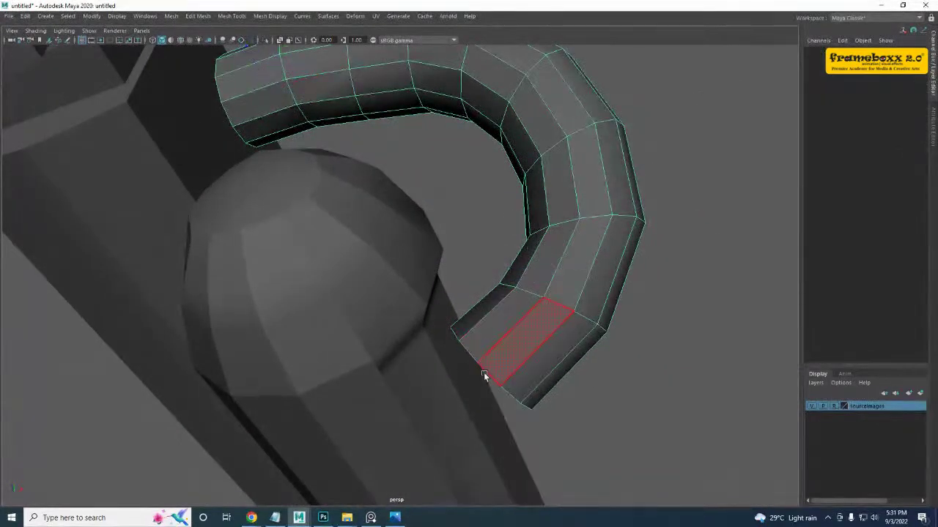
alt+drag(483, 372, 520, 356)
click(523, 352)
key(e)
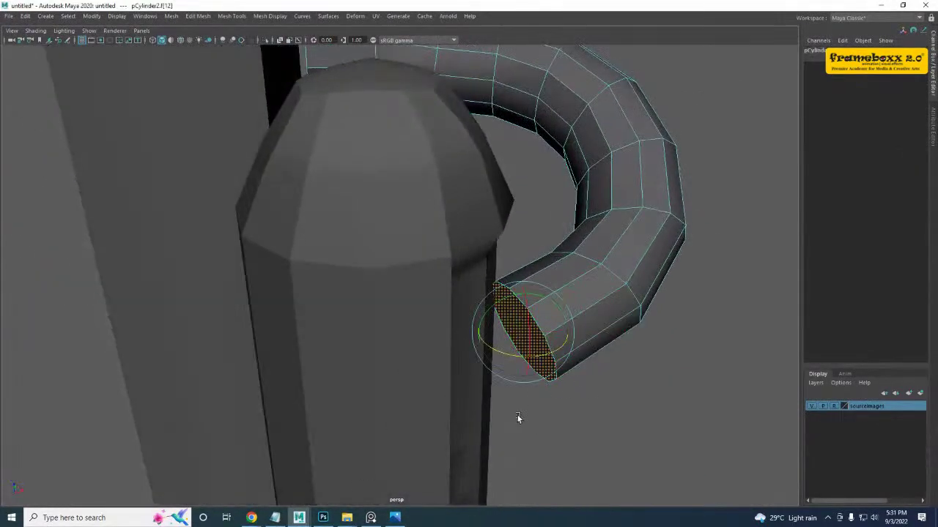
key(space)
key(space)
alt+middle_drag(501, 394, 496, 298)
key(space)
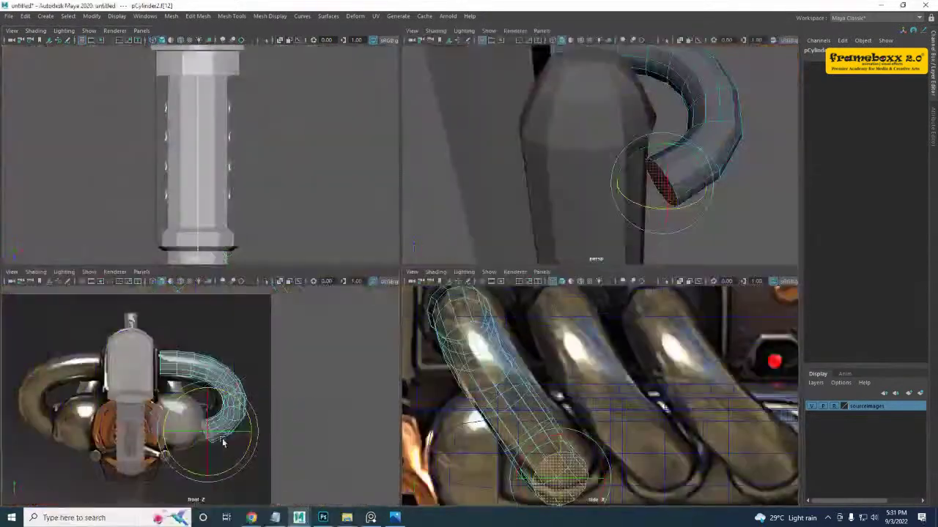
key(space)
alt+middle_drag(299, 425, 309, 359)
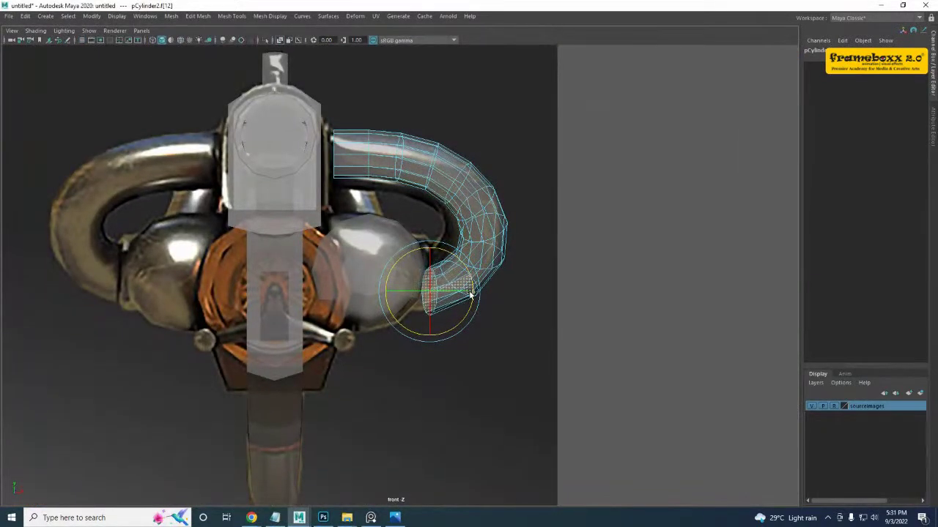
key(w)
drag(430, 292, 420, 285)
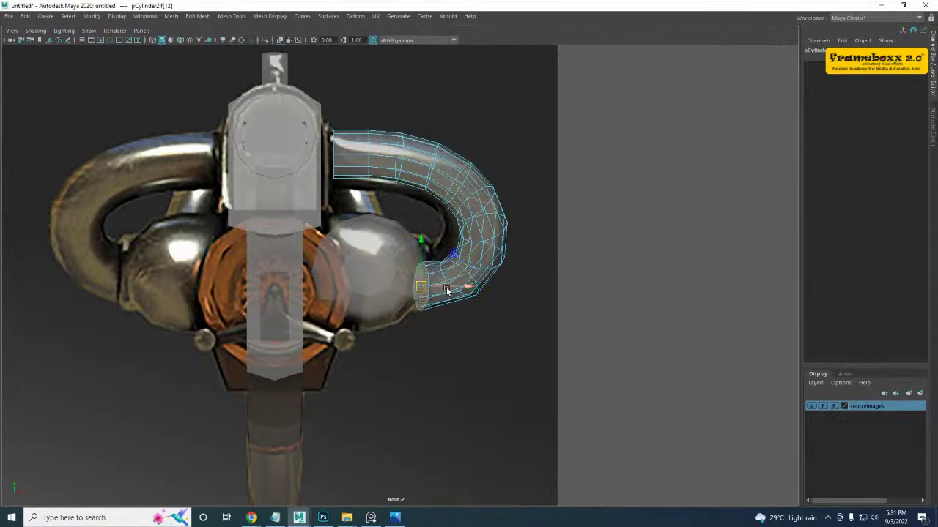
- Apply Edit Edge Flow to the pipe's edge loop nearest the lower end face
scroll(448, 288, up, 3)
alt+middle_drag(463, 279, 400, 291)
right_drag(400, 291, 402, 253)
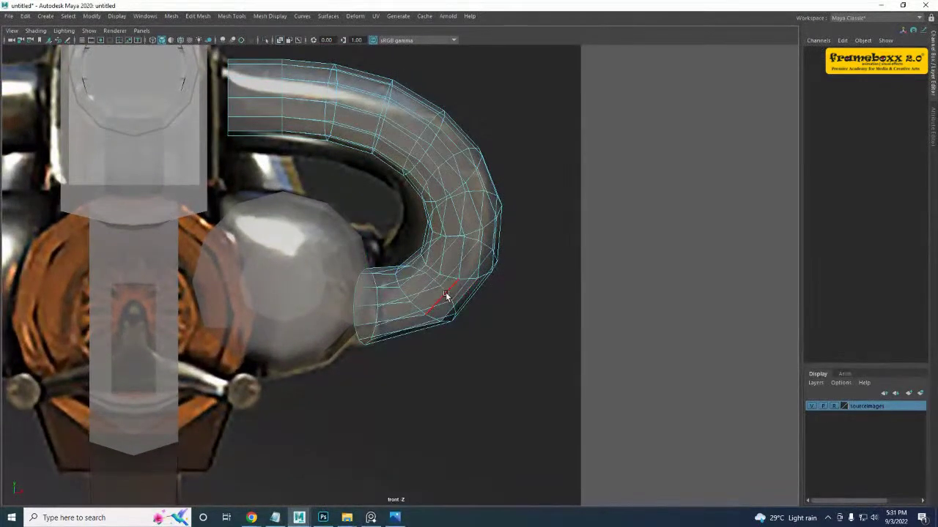
double_click(444, 291)
key(space)
drag(573, 196, 573, 176)
alt+drag(558, 274, 378, 329)
scroll(308, 393, up, 3)
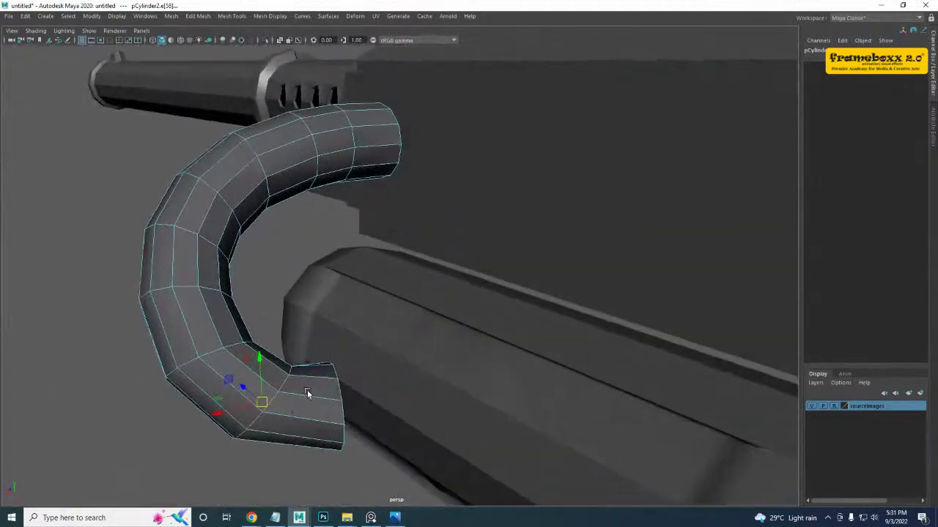
alt+middle_drag(302, 385, 337, 327)
shift+right_drag(314, 341, 315, 434)
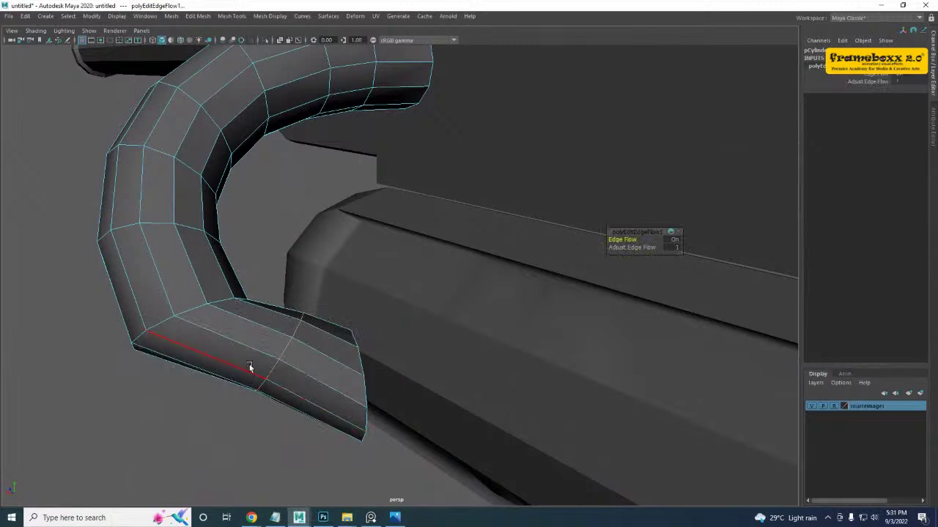
- Repeat Edit Edge Flow on the next three edge loops up the pipe's bend
shift+click(167, 320)
key(g)
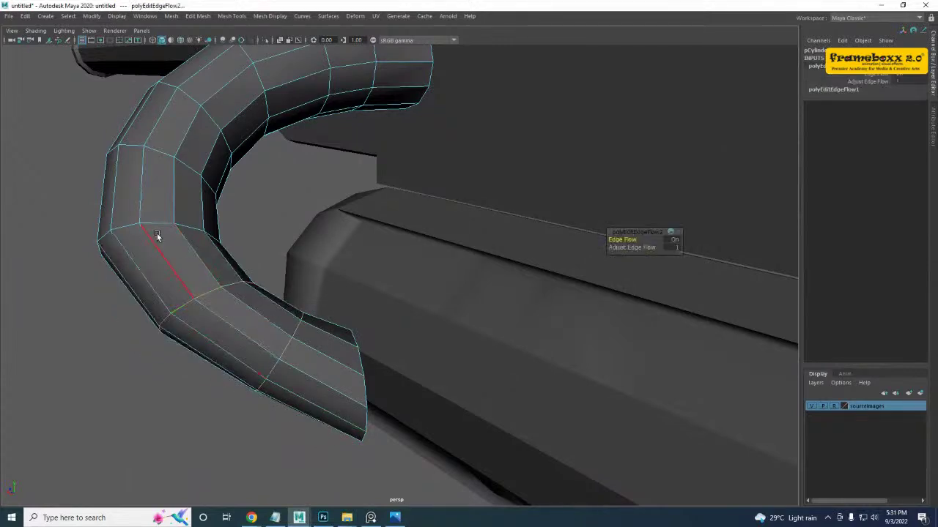
double_click(152, 222)
key(g)
click(162, 156)
key(g)
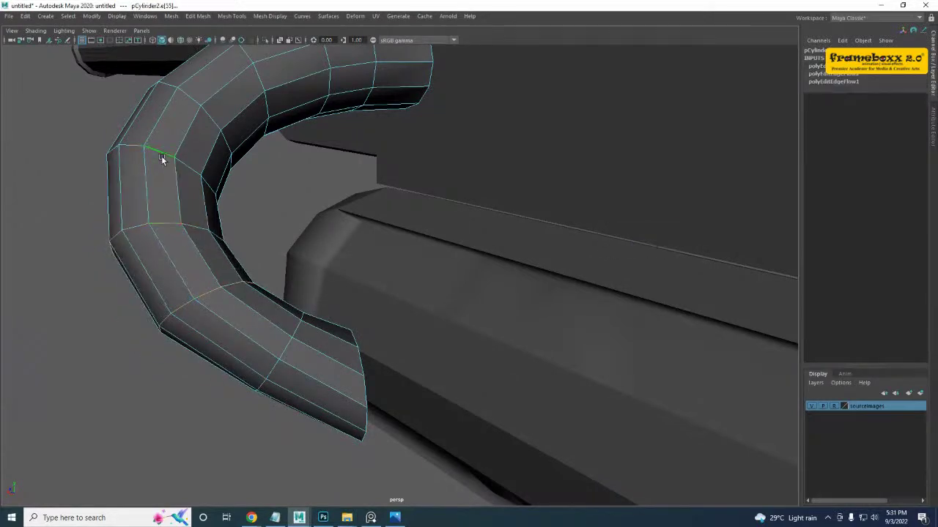
- Return the pipe to object mode, check it in isolation, and compare it with the reference pipes in the side view
alt+drag(305, 352, 366, 388)
right_drag(366, 389, 367, 275)
key(ctrl+1)
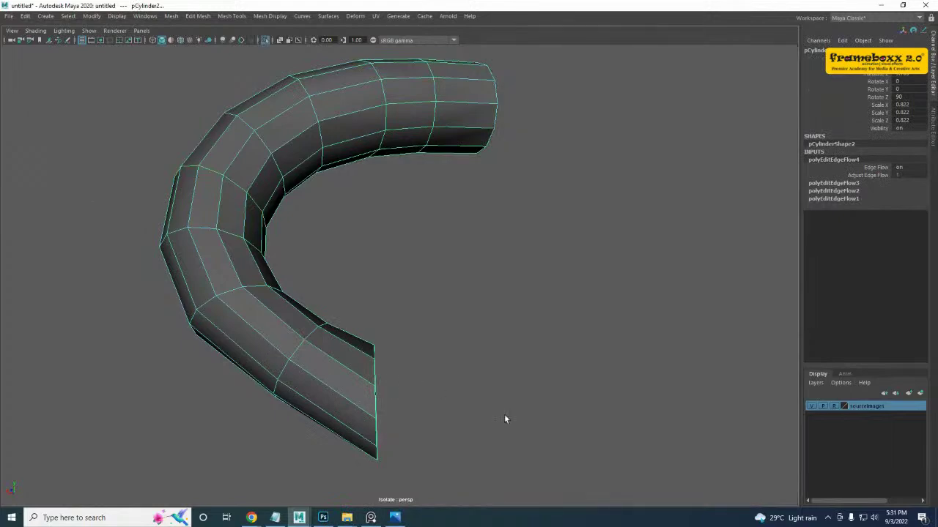
key(space)
key(space)
key(ctrl+1)
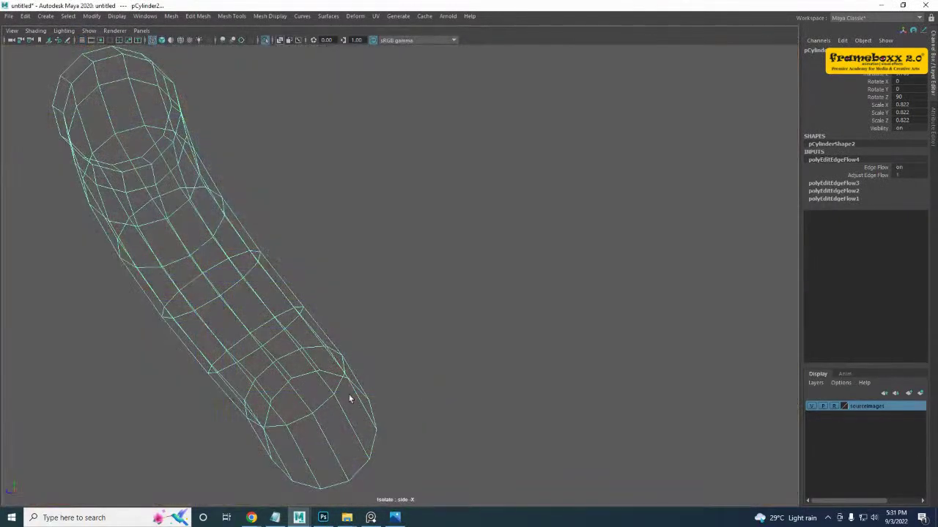
alt+middle_drag(321, 377, 321, 348)
key(ctrl+1)
scroll(322, 349, down, 3)
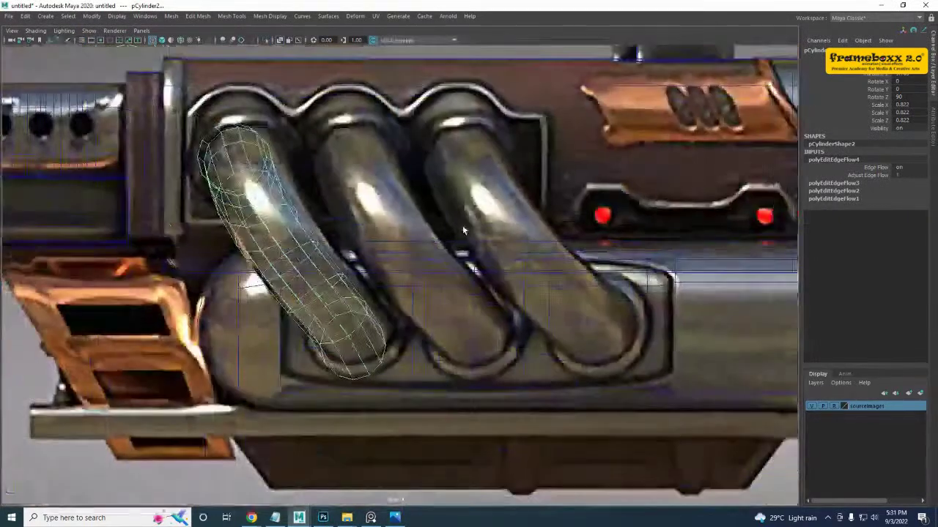
- Move the pipe's lower end face in the side view to fit the first reference pipe's socket on the tank
click(363, 299)
click(349, 340)
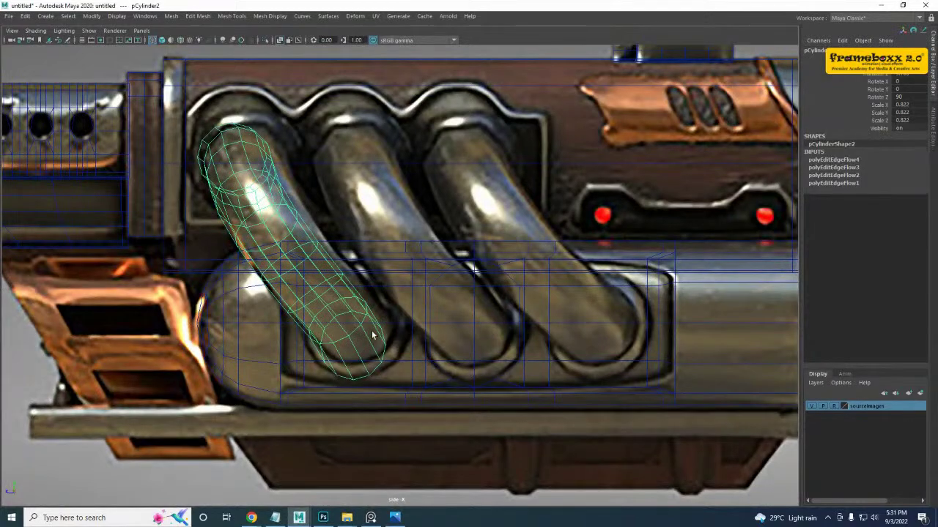
right_drag(373, 336, 371, 273)
key(space)
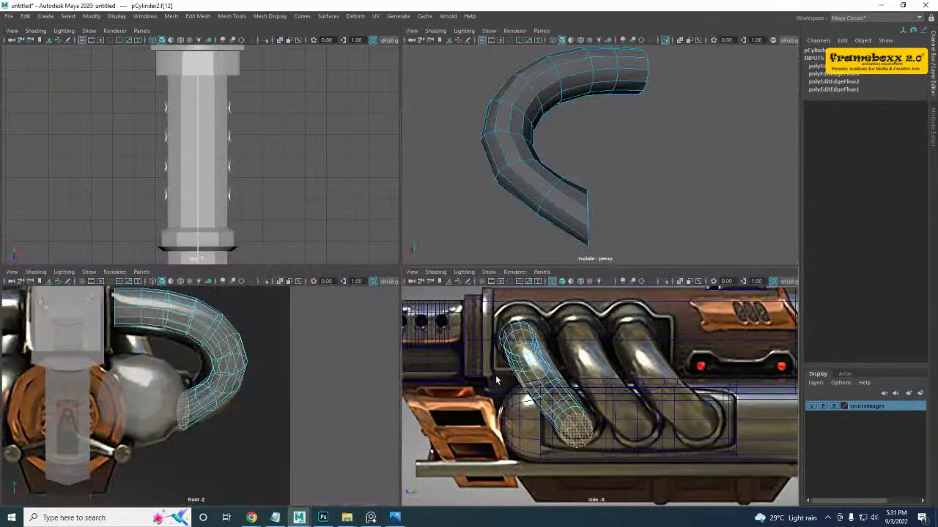
key(space)
key(w)
drag(354, 345, 359, 331)
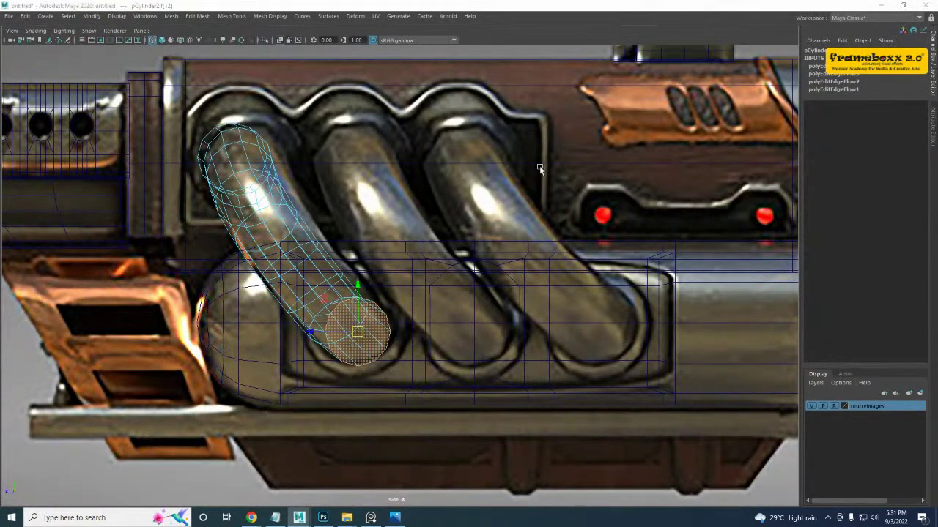
- Scale the pipe's lower end face flat along its horizontal axis in the front view and return to object mode
key(space)
key(space)
alt+drag(543, 158, 410, 335)
key(space)
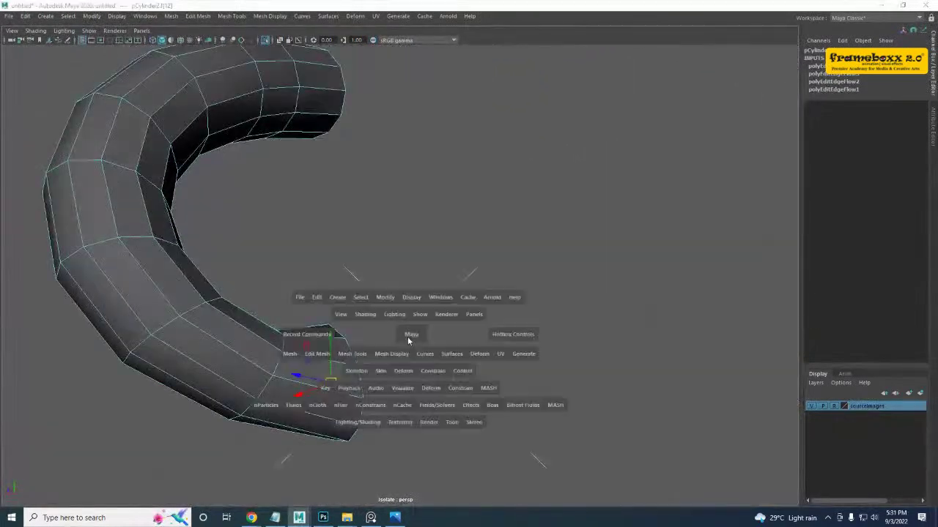
key(space)
alt+right_drag(216, 396, 287, 370)
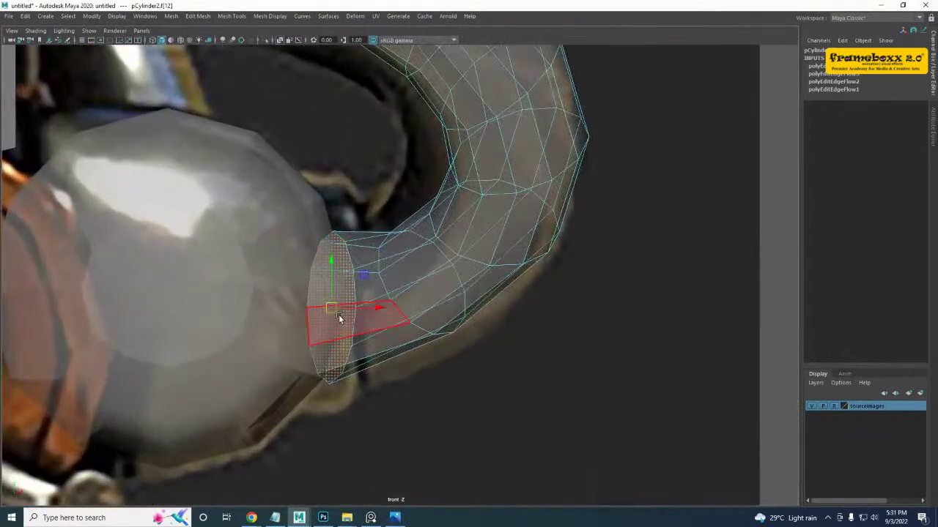
key(r)
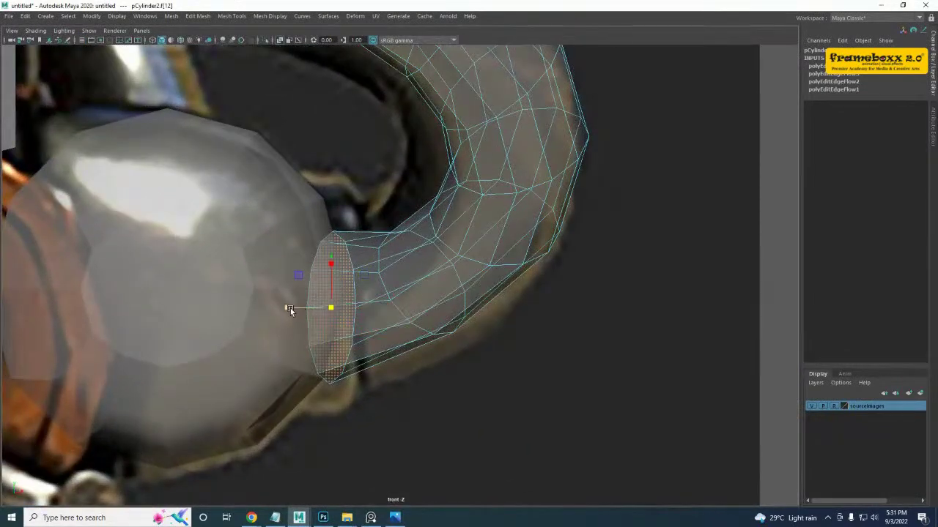
drag(290, 309, 401, 306)
right_drag(379, 249, 432, 223)
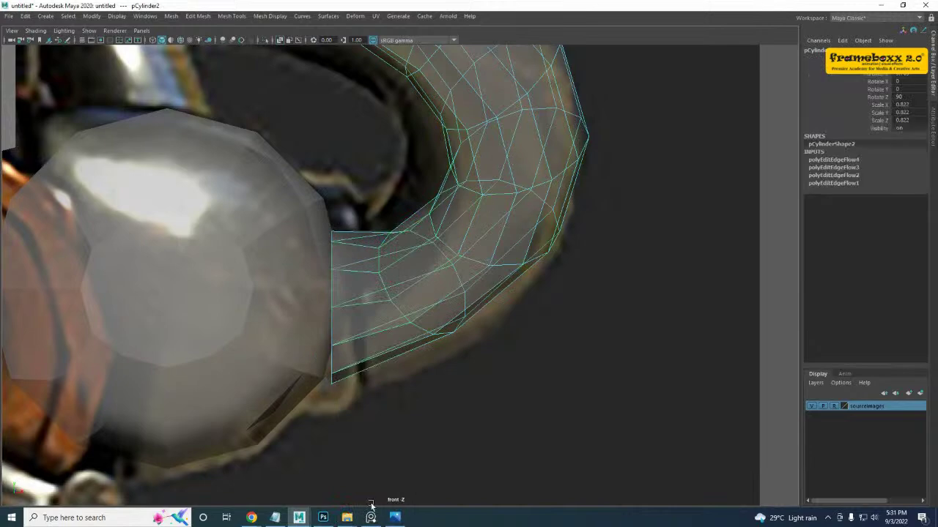
- Switch to the reference image viewer and examine where the three pipes join the side tank
click(370, 518)
right_drag(253, 175, 221, 199)
scroll(321, 285, up, 4)
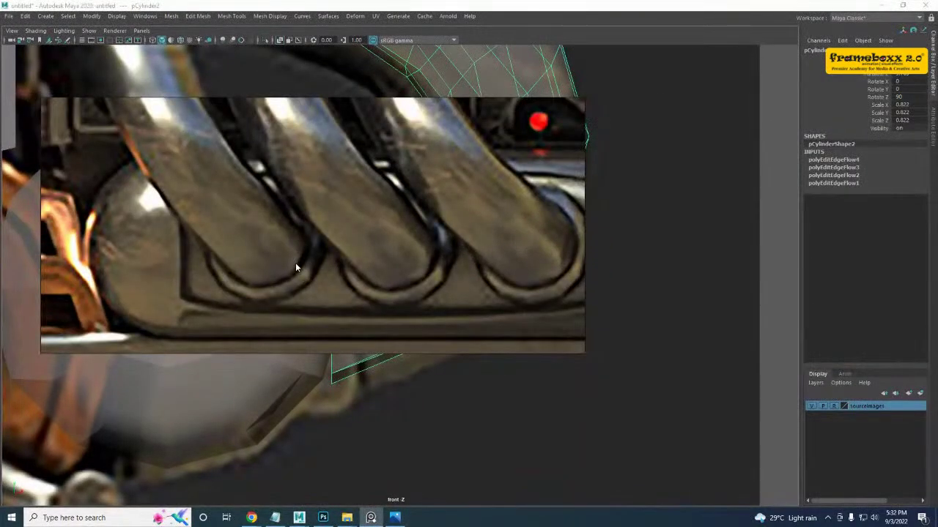
- Check the pipe ends in the reference image, move it aside, and insert an edge loop near the curved pipe's lower end
scroll(410, 290, down, 3)
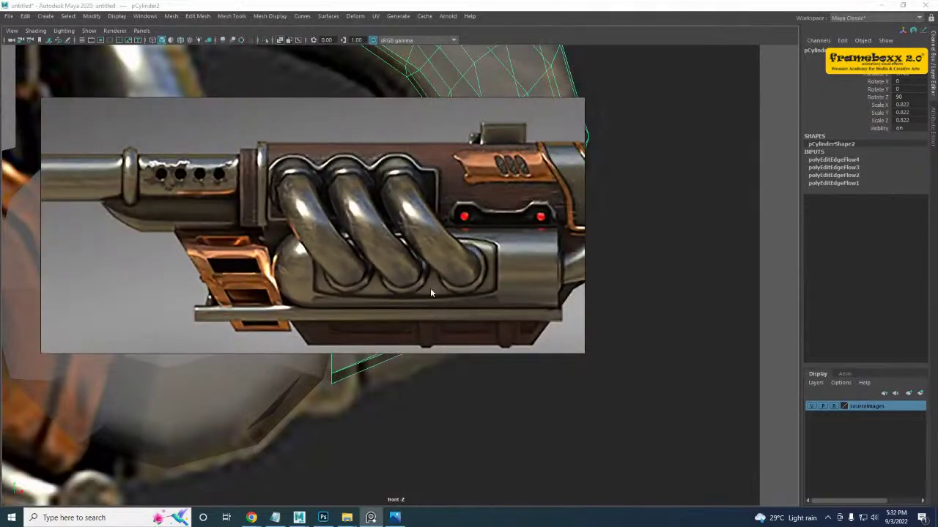
right_drag(351, 125, 503, 126)
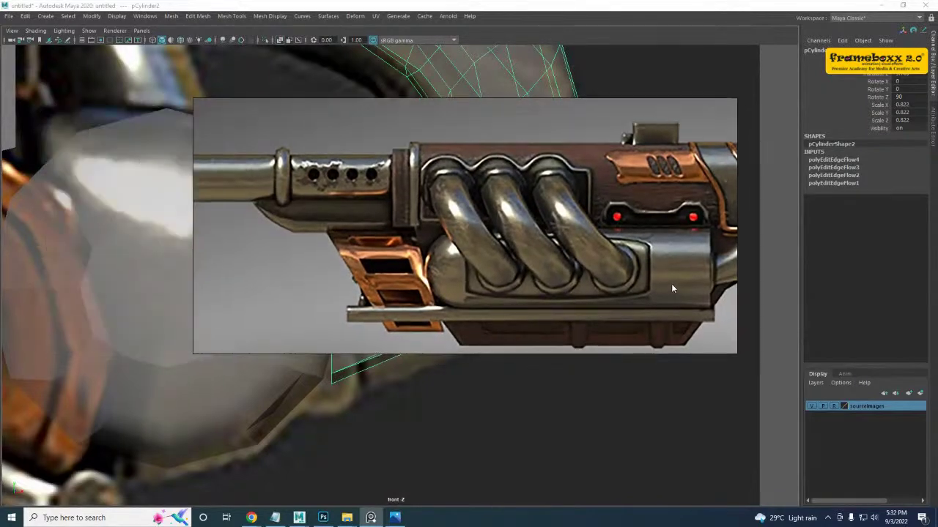
right_drag(589, 270, 937, 280)
click(370, 291)
alt+middle_drag(407, 280, 430, 282)
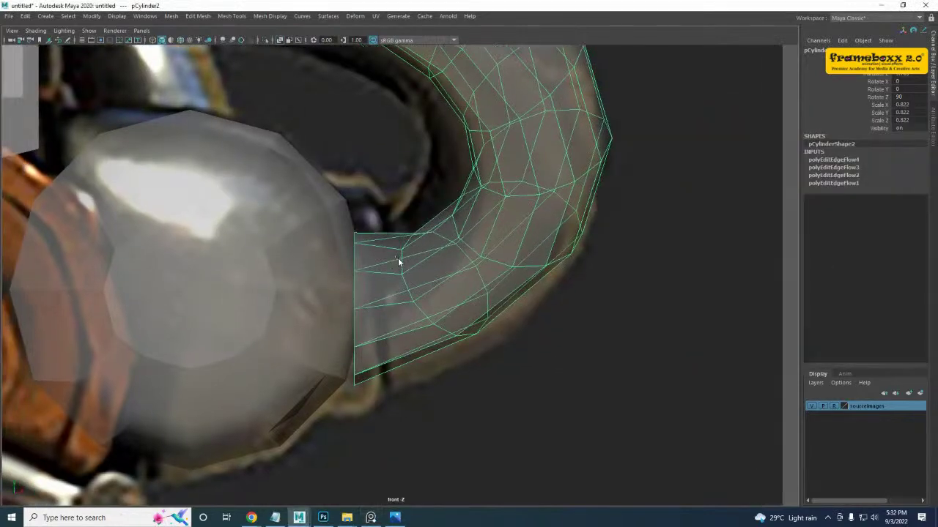
shift+right_drag(398, 259, 347, 273)
drag(365, 269, 372, 270)
- Extrude the narrow ring of faces around the lower end of the curved pipe in the perspective view
key(space)
key(space)
alt+drag(574, 233, 549, 238)
key(w)
scroll(344, 357, up, 4)
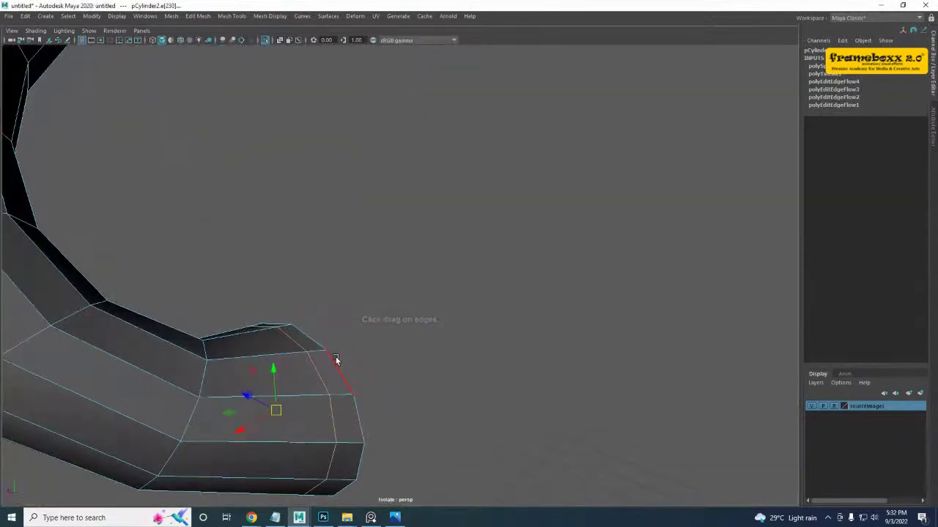
right_drag(336, 359, 333, 276)
click(329, 366)
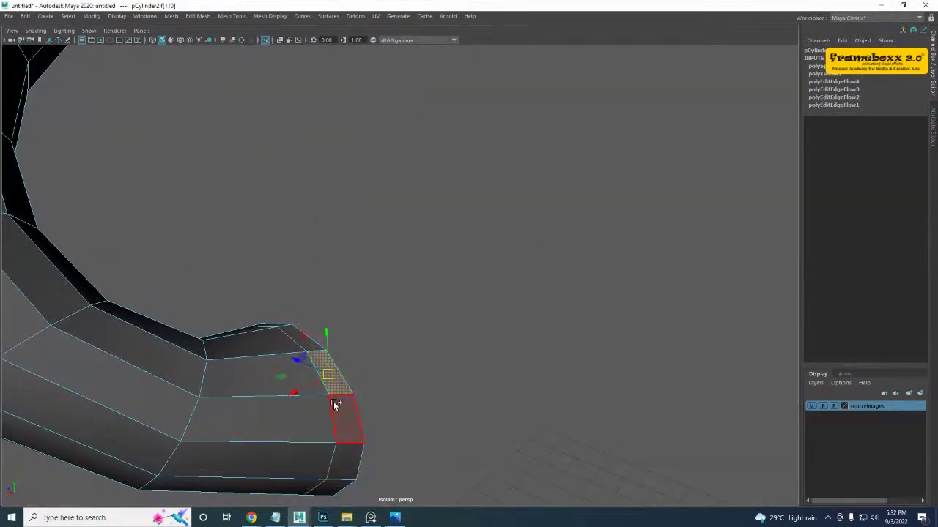
shift+double_click(335, 406)
alt+drag(337, 406, 209, 366)
shift+right_click(412, 263)
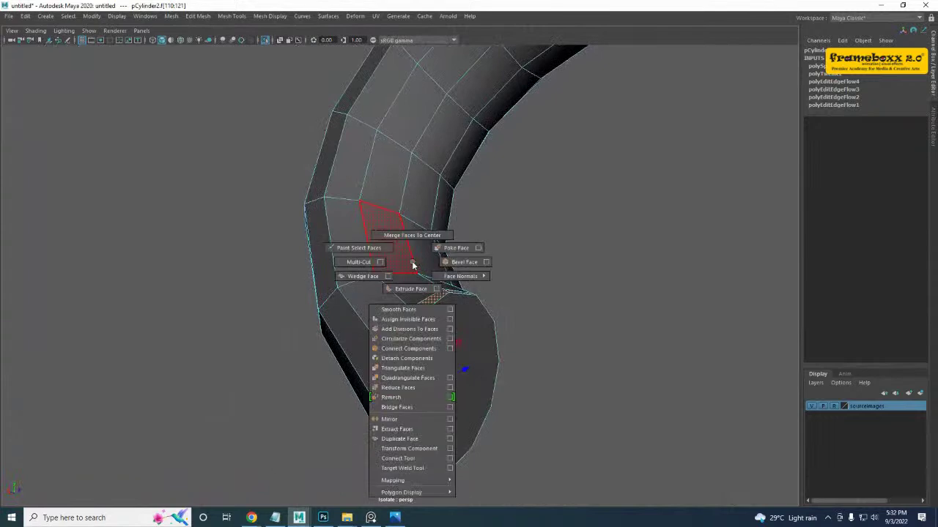
shift+right_drag(412, 264, 402, 289)
- Scale the extruded ring up to about 1.133 and adjust its width to form a raised collar at the pipe end
alt+middle_drag(389, 301, 350, 303)
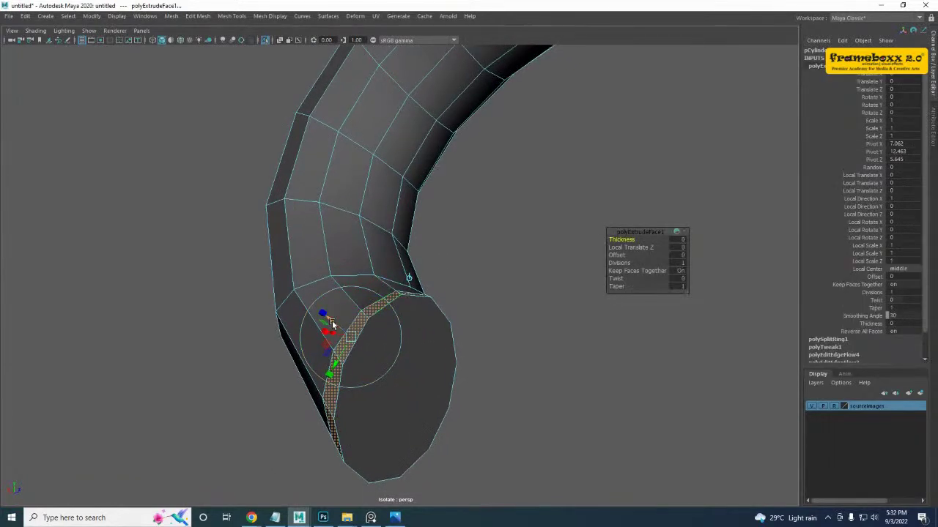
click(409, 279)
drag(393, 385, 448, 398)
scroll(448, 398, up, 2)
alt+middle_drag(282, 396, 352, 341)
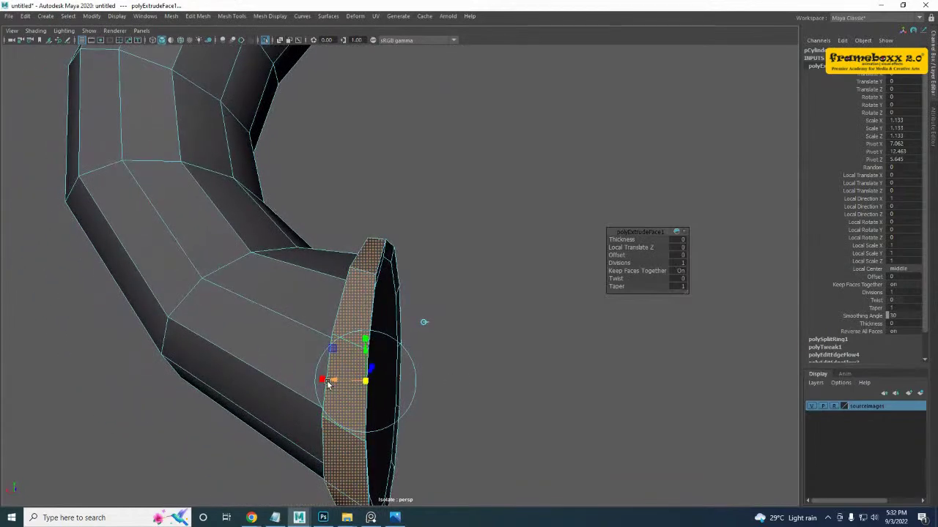
drag(322, 381, 335, 331)
- Split the edge ring around the pipe's raised collar with a new edge loop
click(319, 121)
click(341, 327)
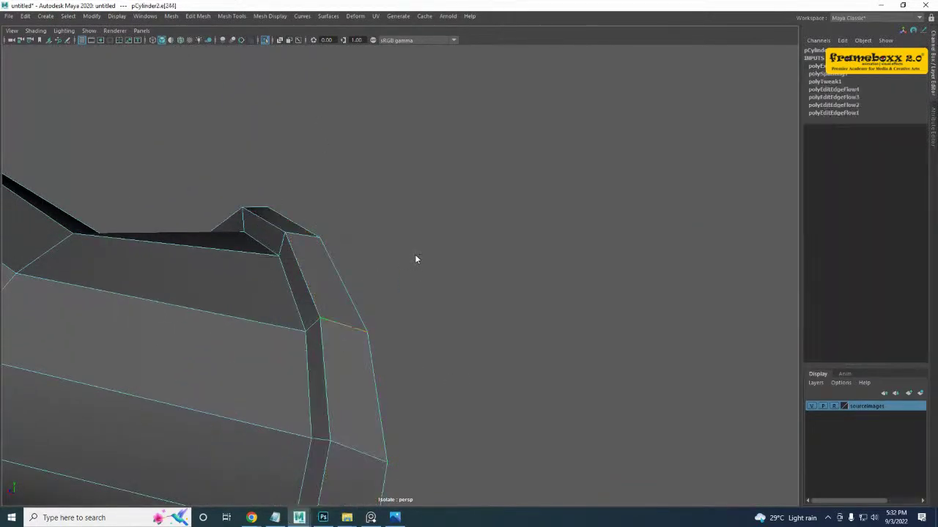
ctrl+right_drag(415, 254, 381, 231)
- Delete the cap faces at both ends of the curved pipe
alt+drag(380, 282, 220, 311)
right_drag(522, 274, 519, 287)
click(476, 298)
key(Delete)
scroll(489, 289, down, 7)
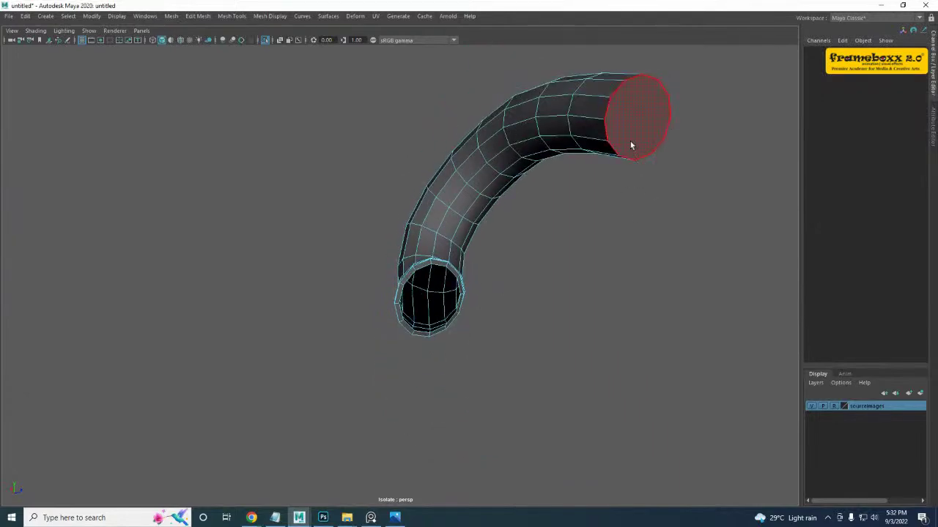
click(630, 144)
key(Delete)
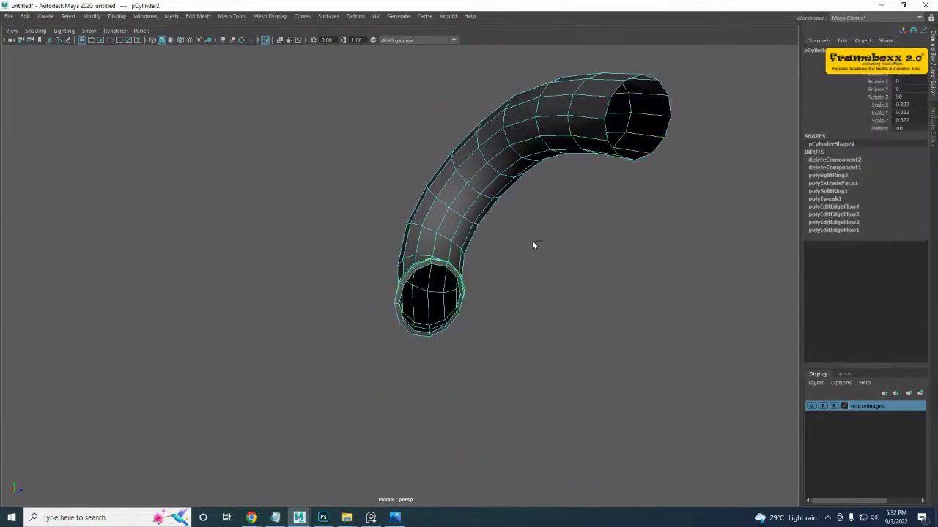
- Exit isolation and duplicate the pipe twice, aligning the copies with the second and third pipes in the side view reference
key(ctrl+1)
key(space)
key(space)
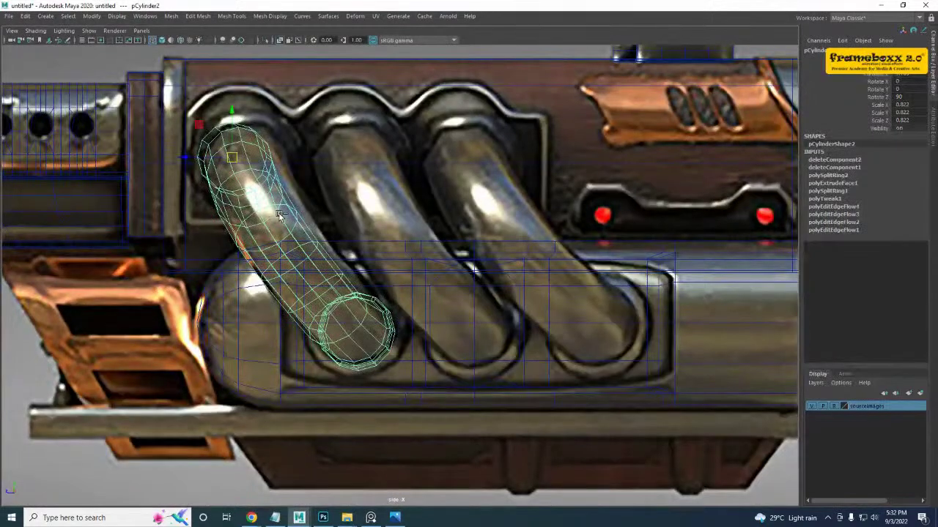
key(ctrl+d)
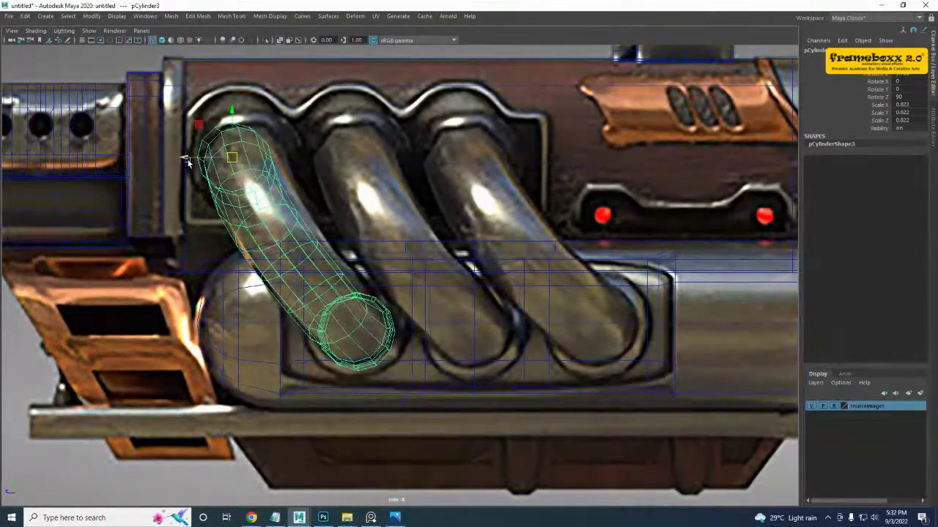
drag(190, 147, 423, 159)
scroll(286, 382, down, 3)
alt+middle_drag(447, 361, 329, 379)
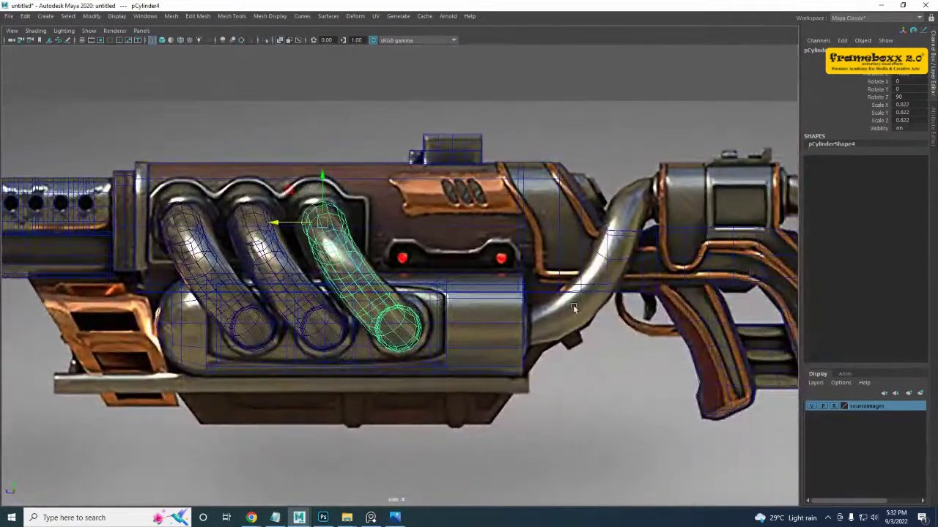
- Draw a cylinder about 0.53 in radius and 0.74 high over the round rod end in the front view reference
scroll(637, 268, down, 2)
alt+middle_drag(641, 258, 462, 283)
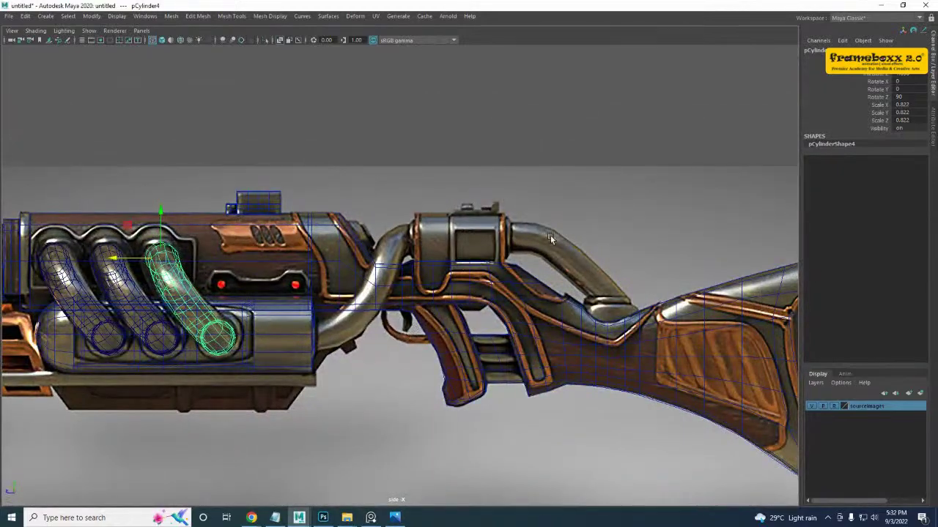
alt+middle_drag(509, 235, 480, 237)
alt+middle_drag(250, 347, 378, 299)
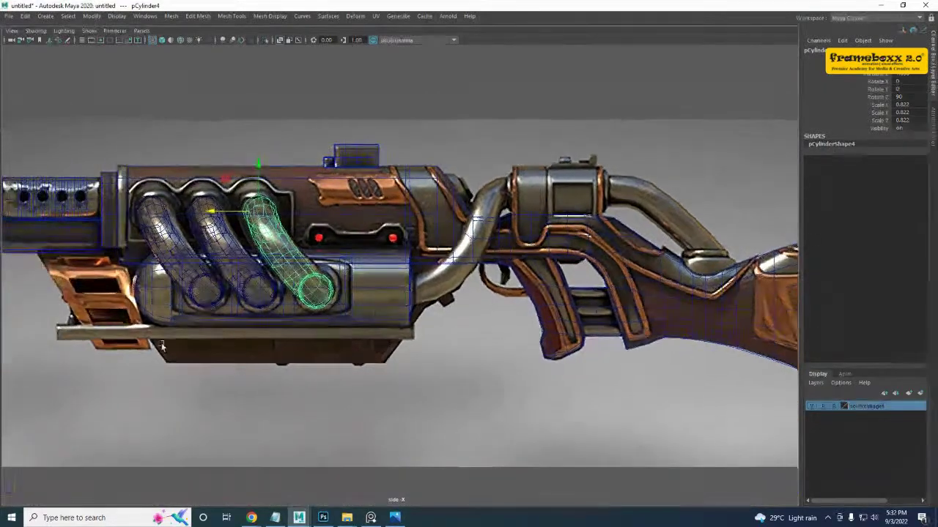
key(space)
key(space)
scroll(278, 293, down, 5)
alt+middle_drag(298, 289, 359, 235)
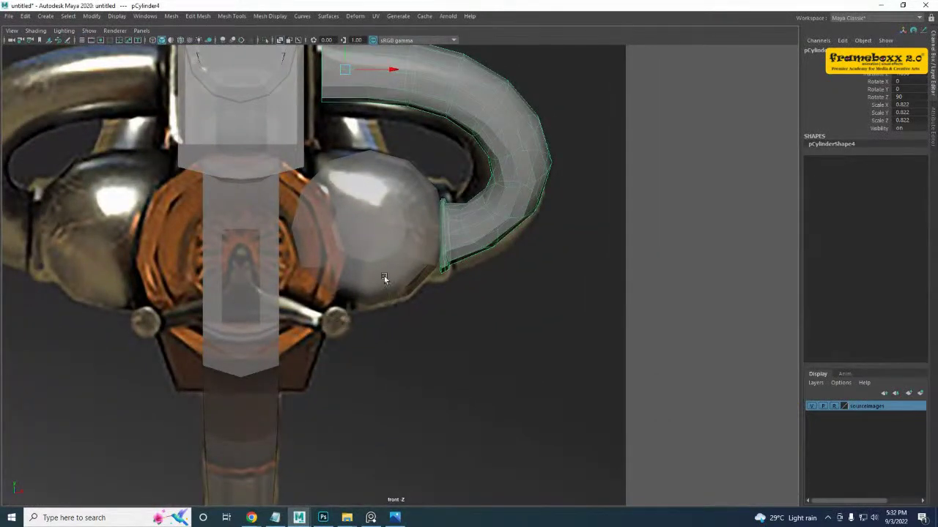
alt+middle_drag(408, 293, 429, 267)
click(437, 294)
shift+right_click(445, 304)
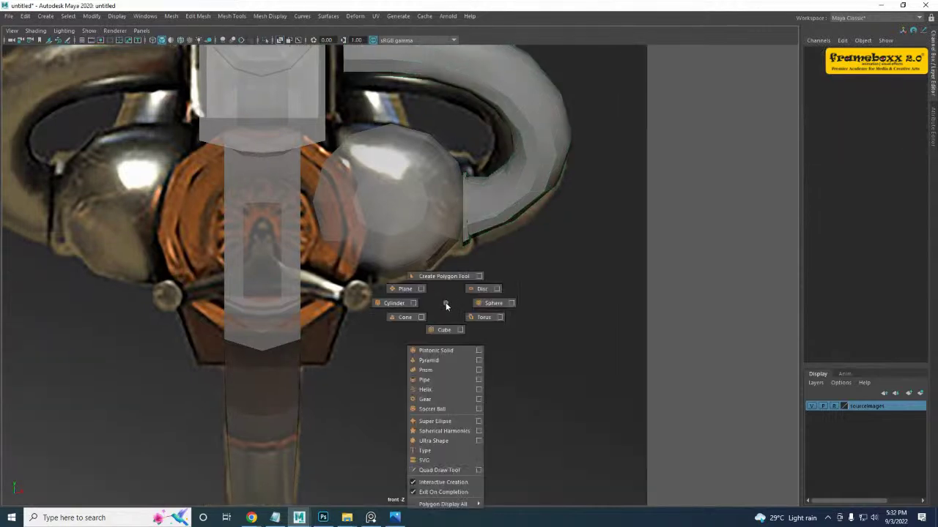
shift+right_drag(394, 307, 393, 306)
mouse_move(356, 300)
mouse_down()
mouse_move(371, 313)
mouse_move(362, 288)
mouse_up()
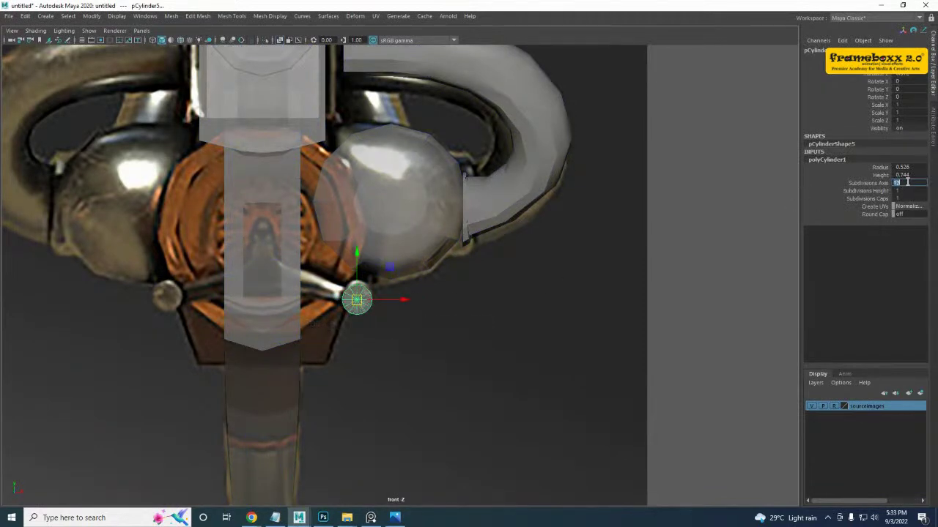
- Set the cylinder's axis subdivisions to 12 and cap subdivisions to 0, and nudge it onto the reference rod end
click(879, 199)
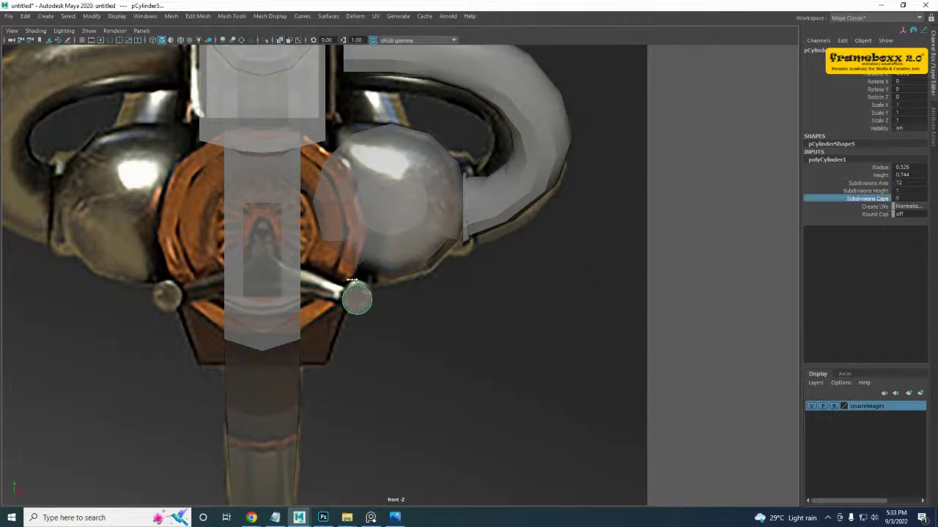
scroll(356, 296, up, 3)
drag(342, 275, 341, 268)
- Stretch the cylinder to about 43.6 along Z in the side view so it follows the long rod beneath the gun body
key(space)
key(space)
alt+middle_drag(356, 351, 424, 345)
scroll(424, 345, up, 2)
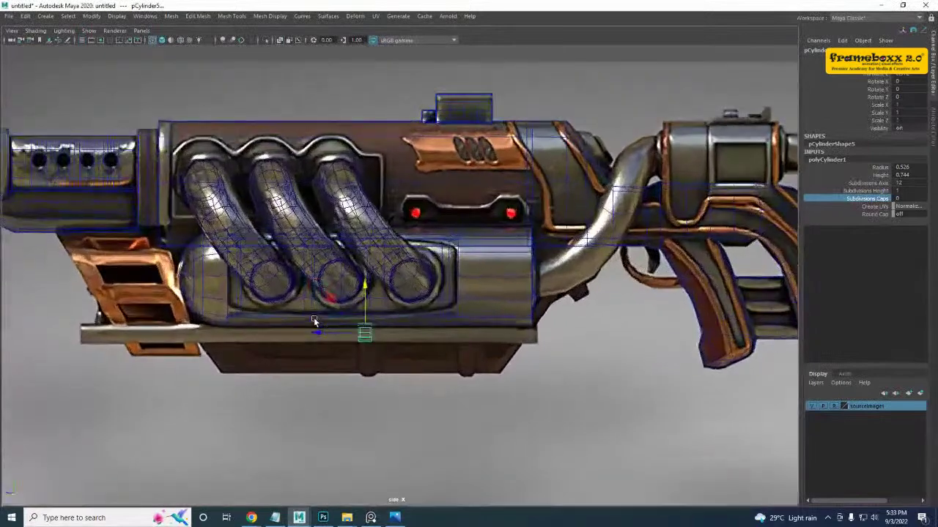
key(r)
drag(321, 334, 3, 336)
drag(328, 338, 139, 346)
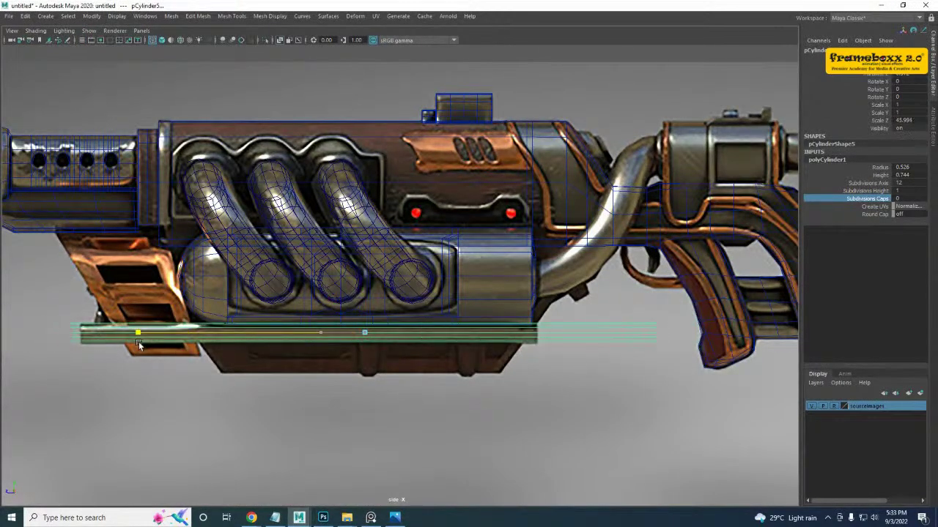
- Move the vertices at the rod's rear end to match the reference length and return to object selection
right_drag(572, 318, 527, 252)
drag(620, 273, 704, 376)
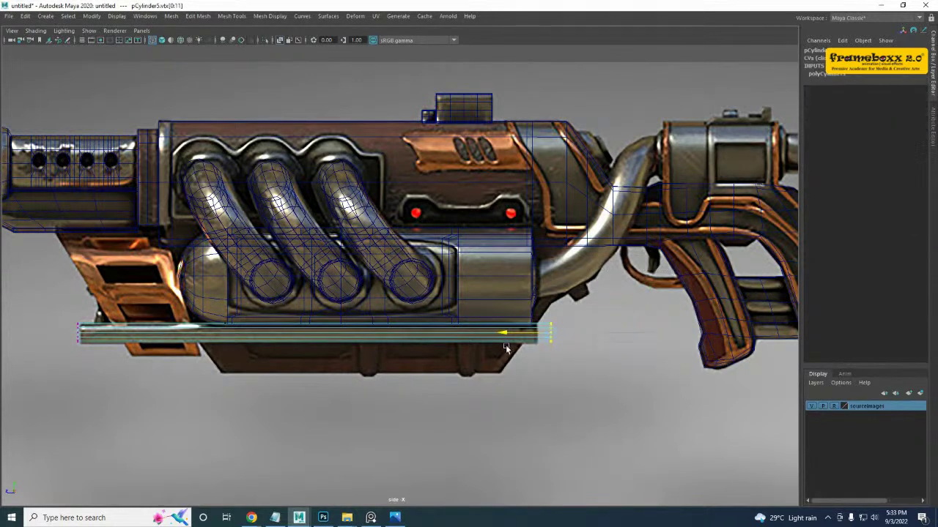
drag(495, 351, 494, 350)
key(space)
key(space)
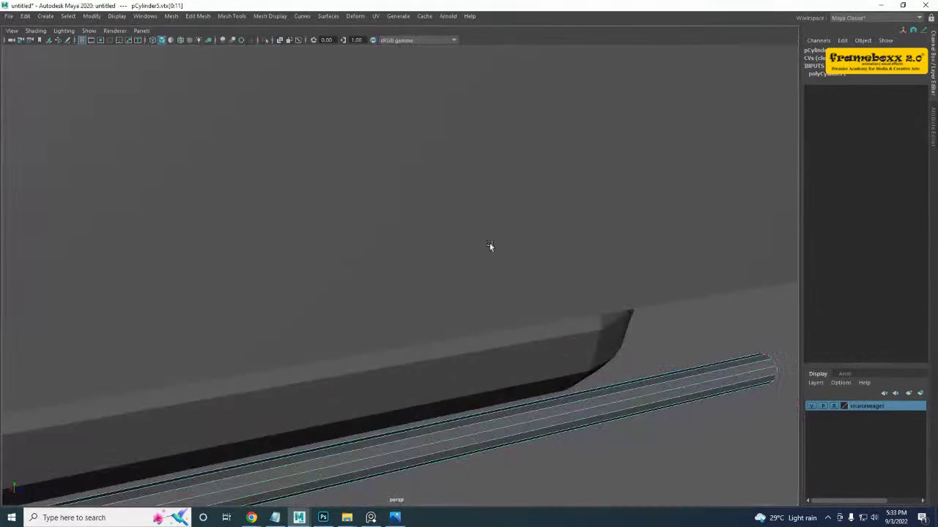
alt+drag(489, 244, 328, 340)
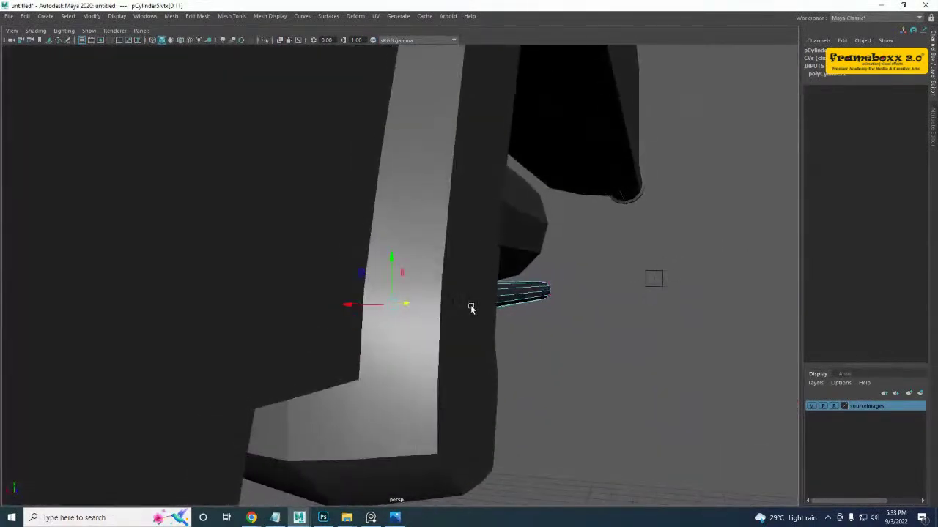
scroll(471, 307, down, 3)
right_drag(521, 298, 551, 231)
key(space)
key(space)
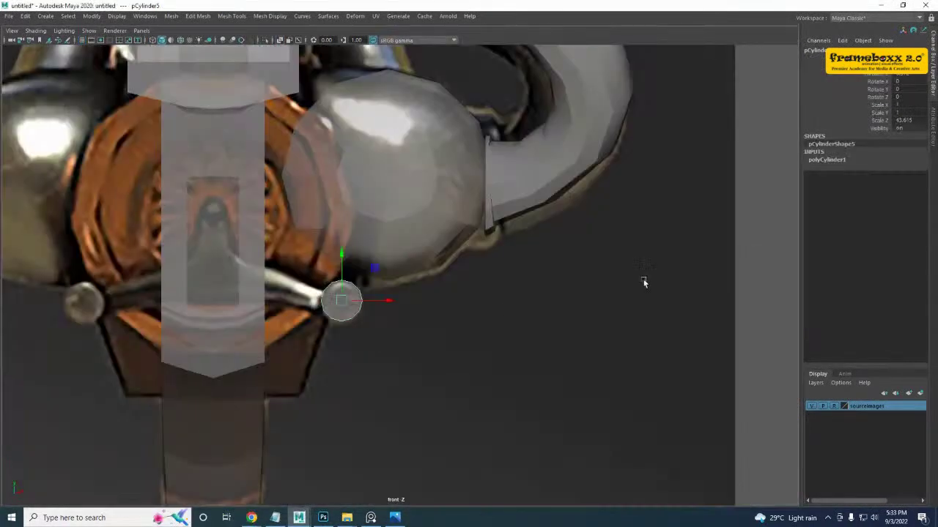
- Isolate the rod and cut its first end cap into a grid, connecting opposite vertices with Multi-Cut
key(space)
key(space)
scroll(648, 220, down, 4)
alt+drag(644, 242, 300, 254)
scroll(326, 309, up, 2)
scroll(302, 290, up, 4)
key(ctrl+1)
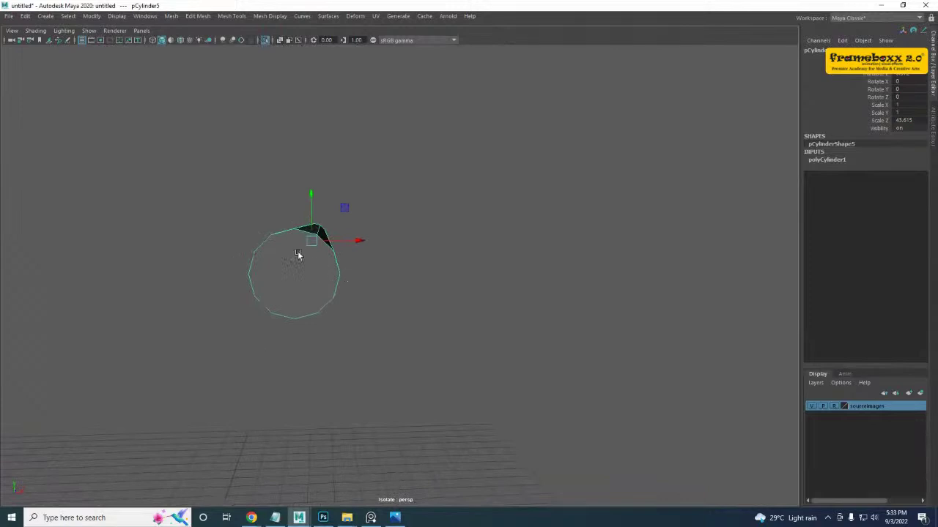
shift+right_click(297, 244)
shift+right_drag(296, 244, 275, 244)
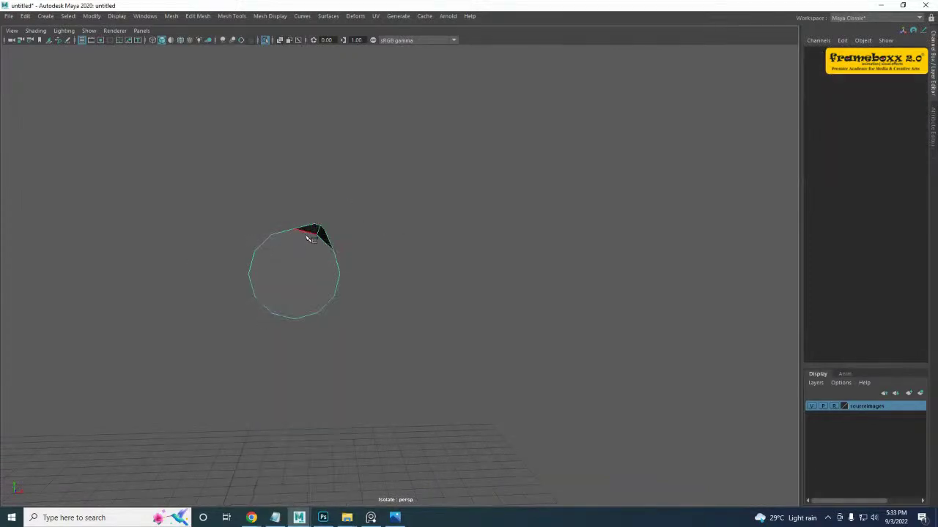
click(294, 319)
click(339, 274)
click(272, 314)
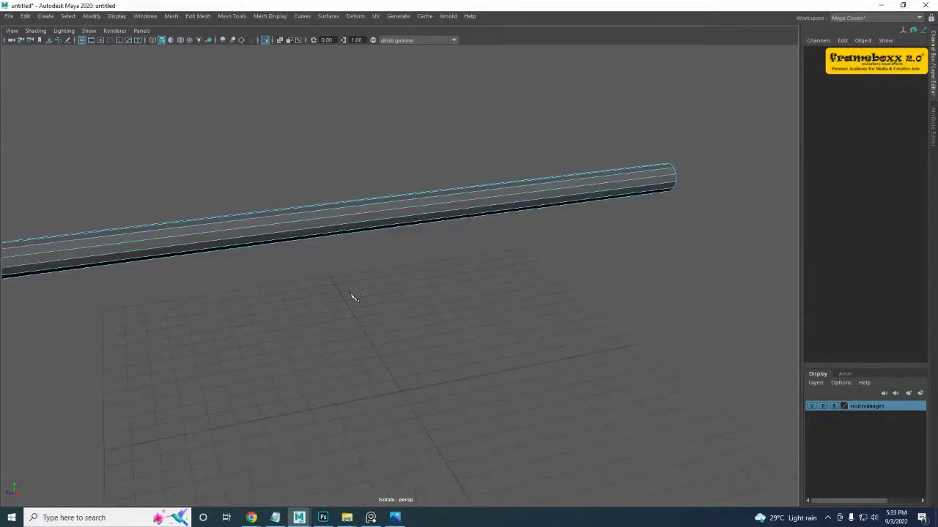
- Cut the rod's opposite end cap into the same grid of lines between facing vertices
alt+drag(352, 296, 477, 318)
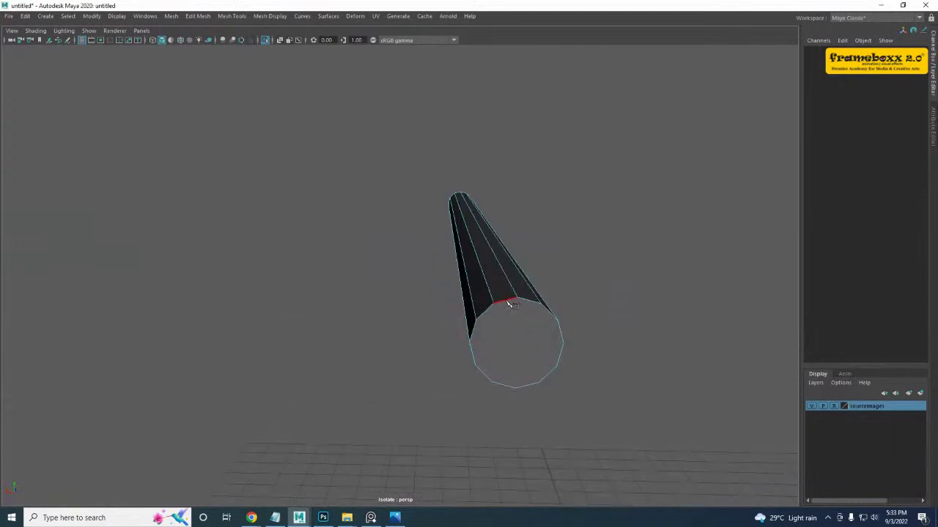
click(516, 388)
click(563, 341)
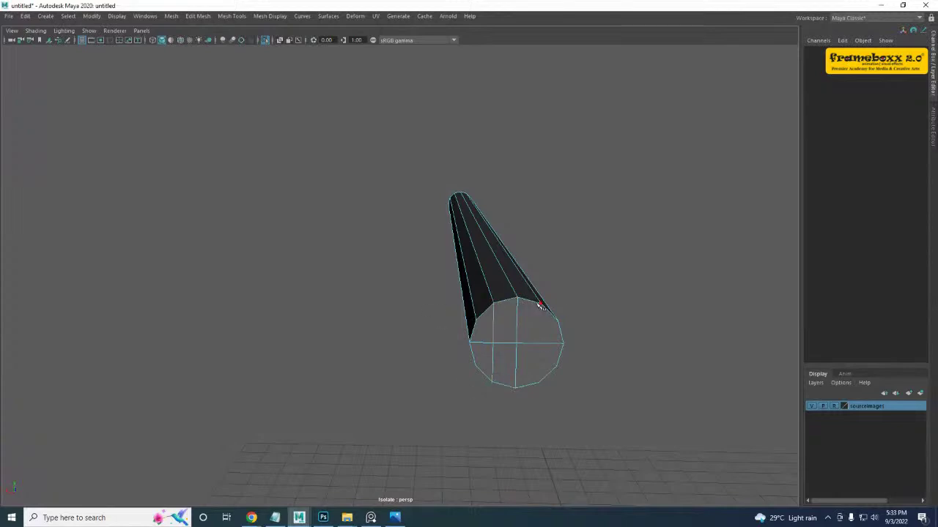
click(539, 303)
click(538, 383)
- Split the rod's lengthwise edge ring to add an edge loop around its middle
alt+drag(474, 297, 500, 273)
click(499, 244)
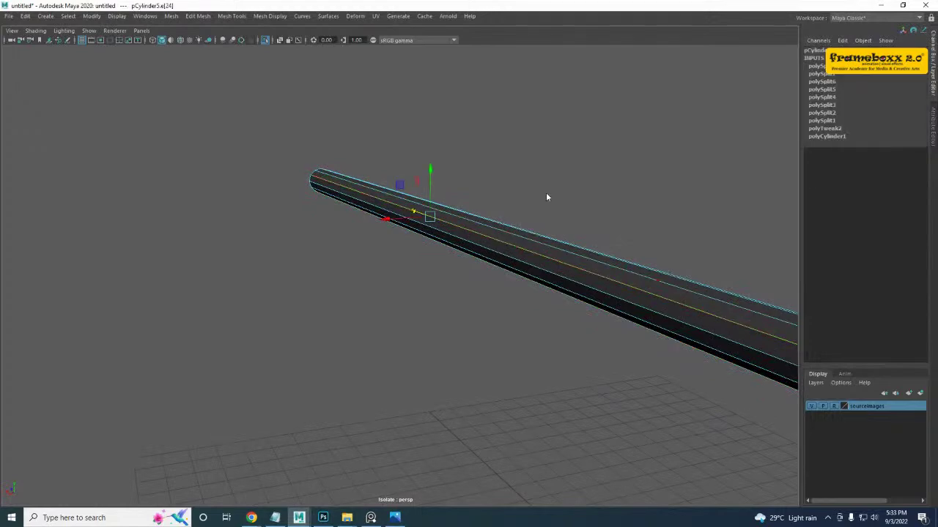
ctrl+right_drag(545, 195, 494, 223)
alt+drag(475, 267, 497, 268)
- Offset the rod's middle edge loop in the side view to add a loop close to each end
key(space)
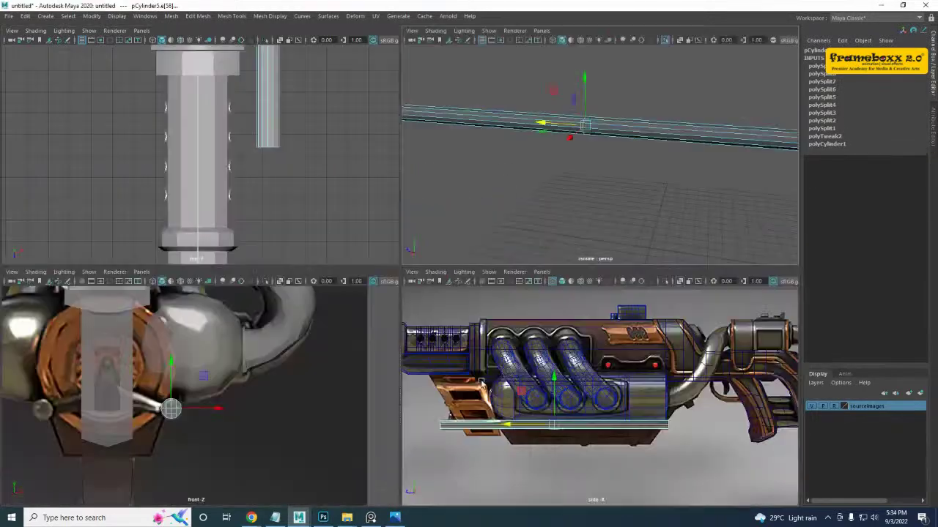
key(space)
alt+middle_drag(148, 315, 238, 290)
scroll(238, 290, up, 3)
right_drag(225, 310, 264, 236)
scroll(300, 312, up, 1)
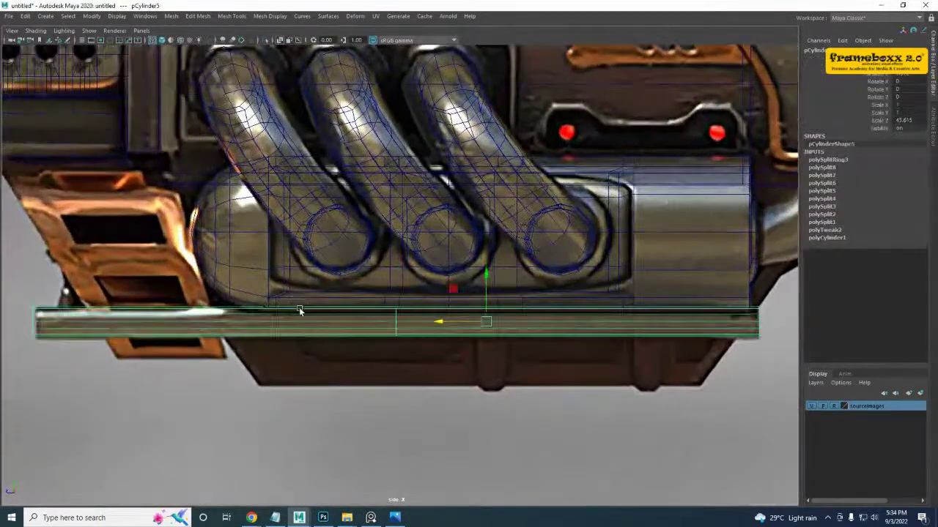
alt+middle_drag(299, 312, 396, 274)
shift+right_drag(479, 285, 474, 306)
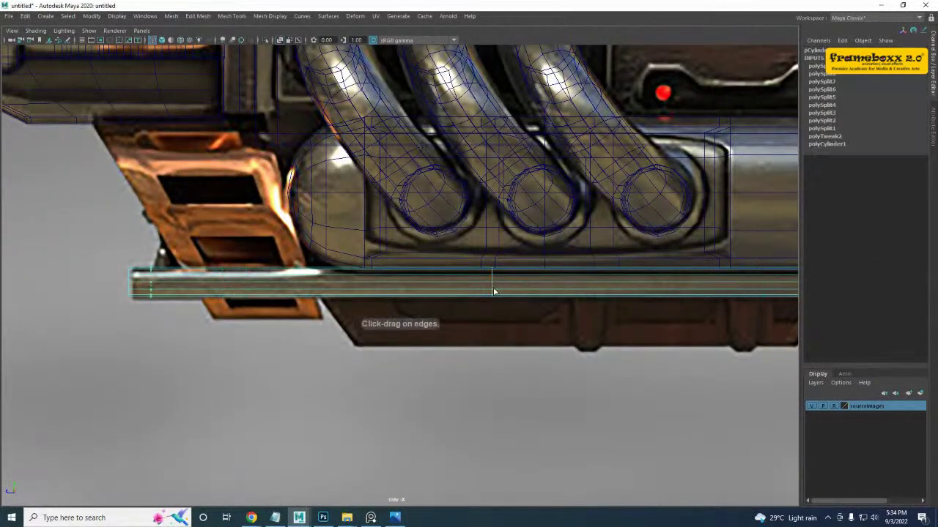
drag(493, 292, 494, 291)
key(w)
- Split the rod's edge rings to add an edge loop midway along each half and return to object selection
scroll(396, 298, down, 1)
click(349, 293)
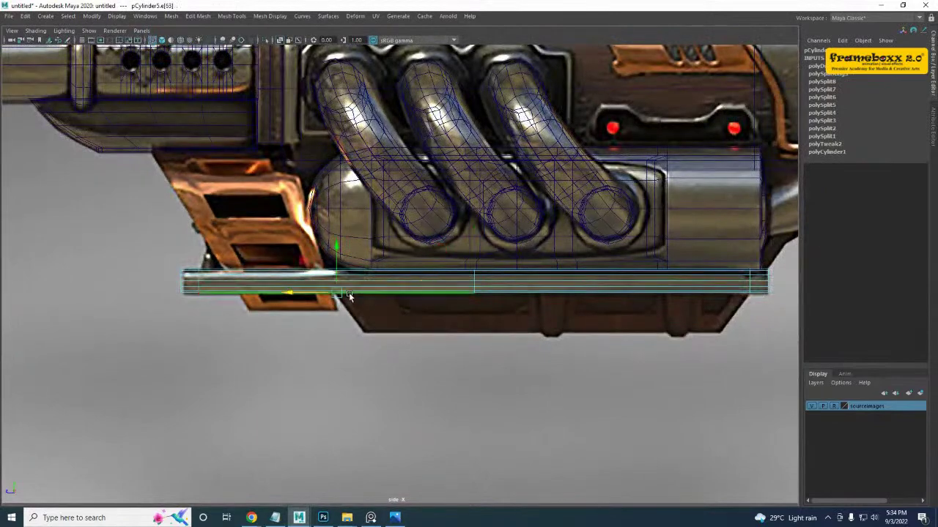
ctrl+right_drag(380, 239, 312, 263)
click(612, 279)
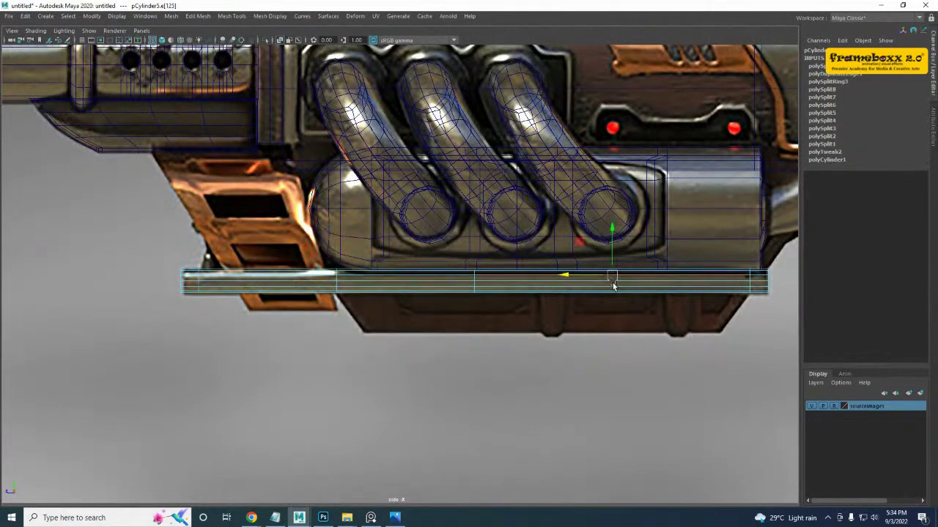
key(g)
right_drag(501, 294, 540, 240)
- Create a cube about 1.89 units wide centred on the gun in the front view, level with the rod mount
key(space)
key(space)
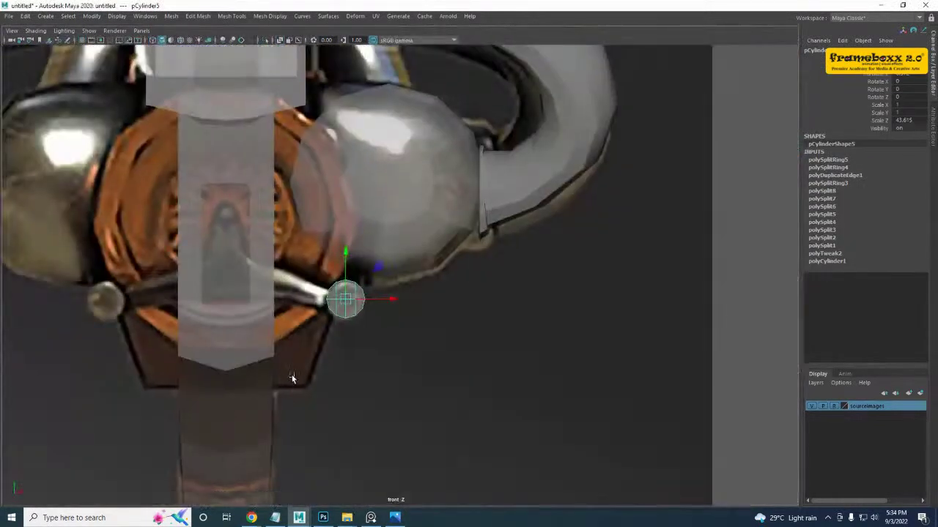
scroll(290, 378, up, 1)
scroll(290, 380, down, 2)
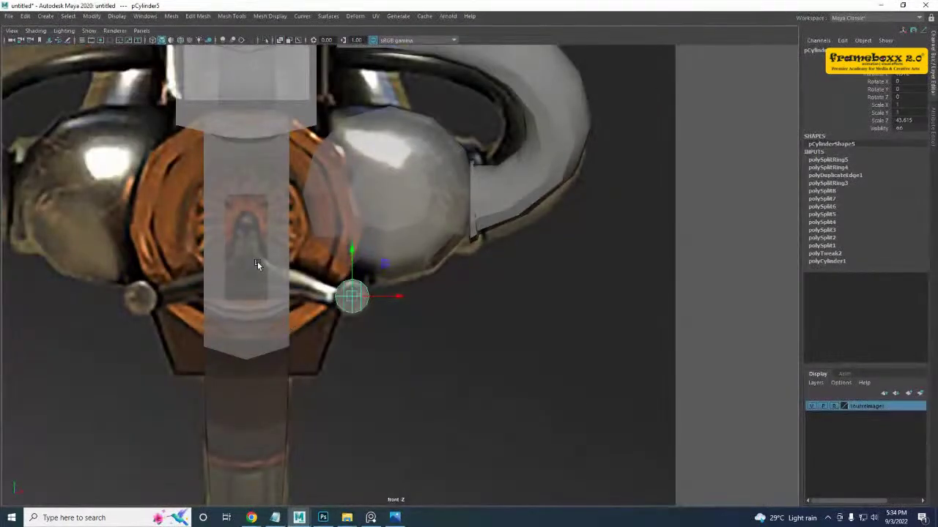
key(space)
scroll(414, 400, up, 2)
scroll(414, 399, up, 3)
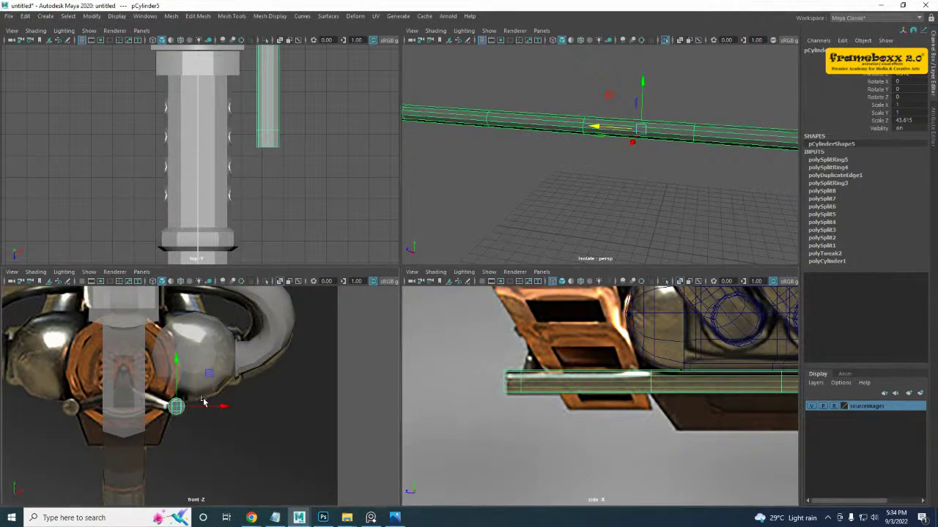
alt+middle_drag(201, 401, 270, 379)
click(299, 406)
shift+right_drag(223, 385, 213, 348)
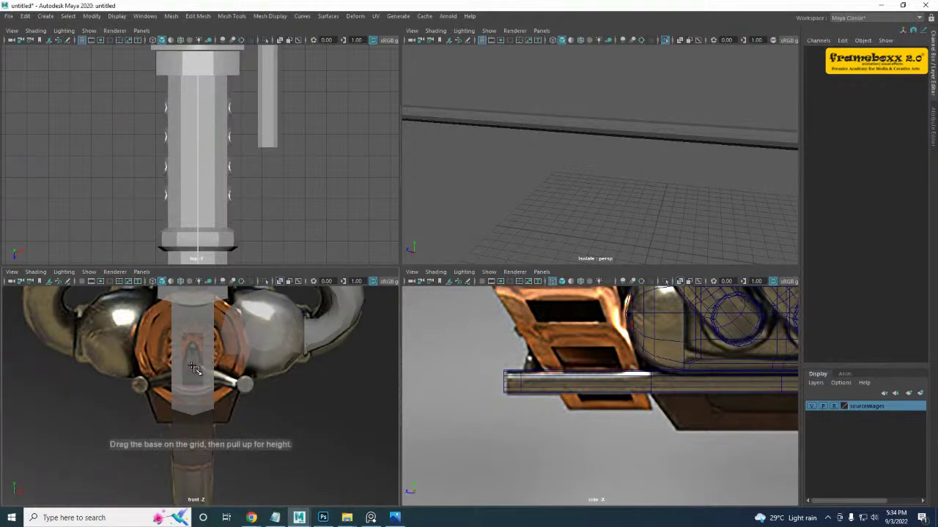
shift+drag(192, 368, 201, 382)
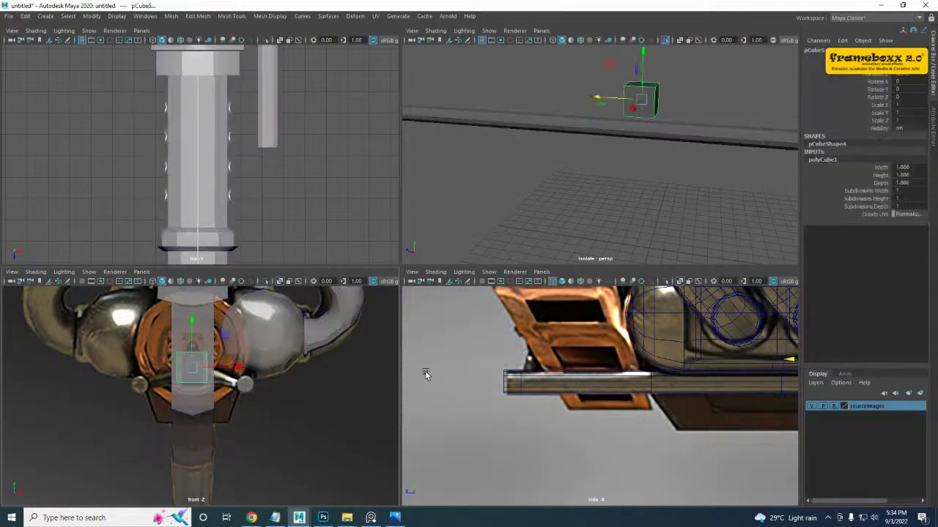
- Move the cube to the rod's front end, thin its depth to a Z scale of 0.267 and slant its lower vertices
key(space)
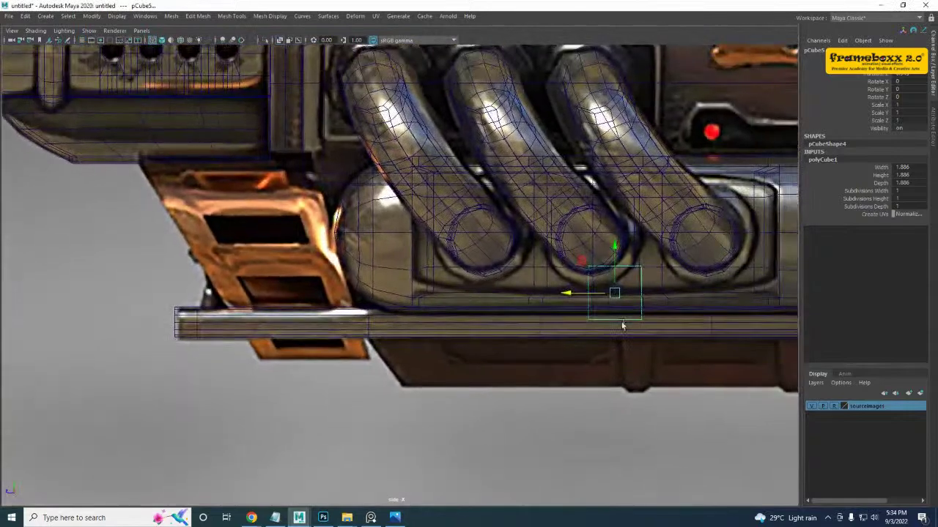
drag(568, 298, 179, 294)
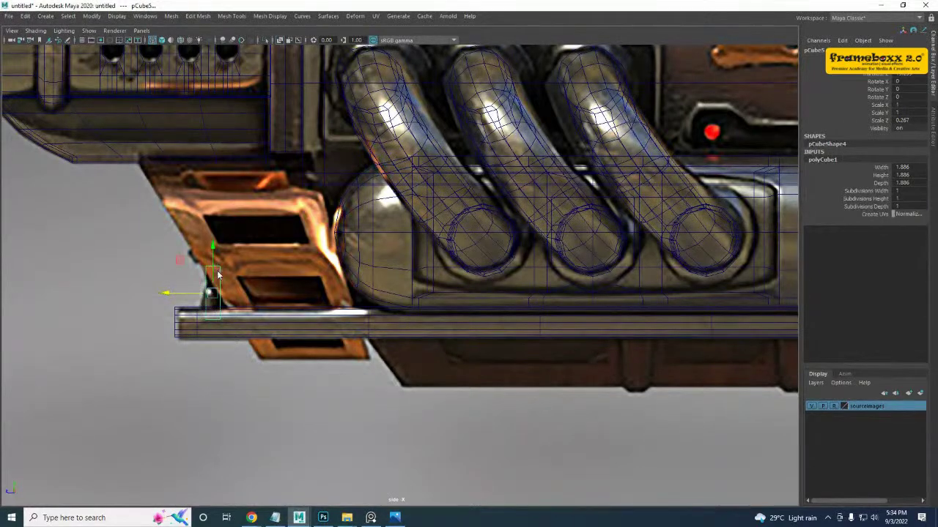
right_drag(218, 268, 176, 264)
drag(152, 233, 265, 356)
drag(187, 321, 192, 322)
- Split the thin block vertically through its centre and raise the top middle vertices into a peak
key(space)
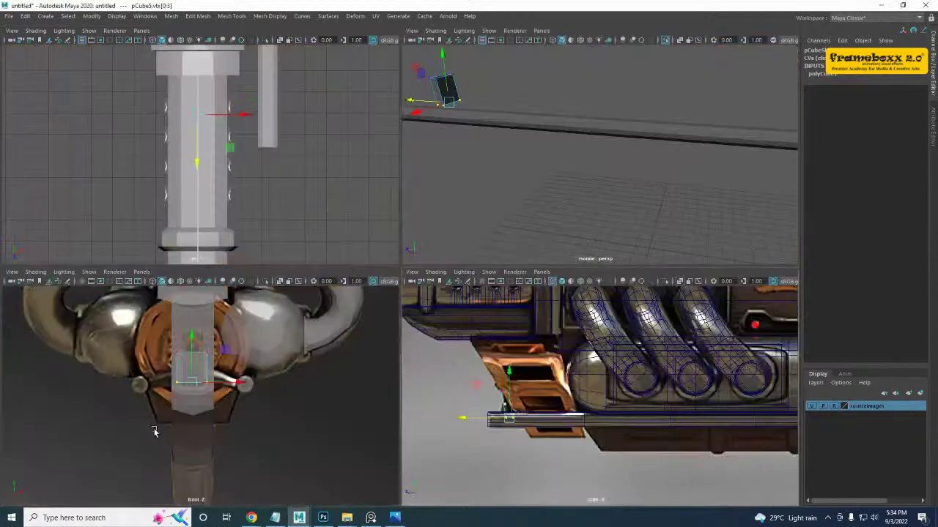
key(space)
right_drag(356, 223, 256, 182)
click(347, 208)
right_drag(352, 199, 279, 190)
drag(319, 187, 354, 237)
right_drag(393, 226, 417, 211)
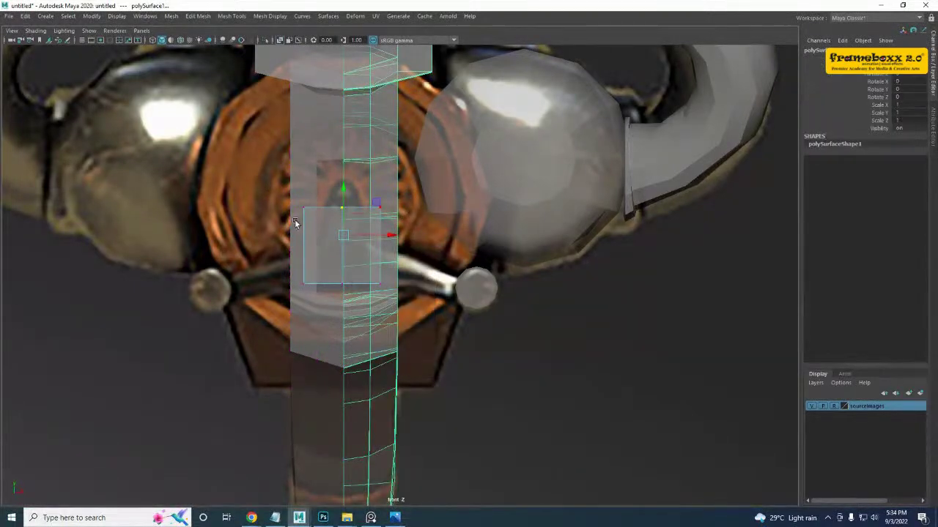
drag(328, 189, 345, 155)
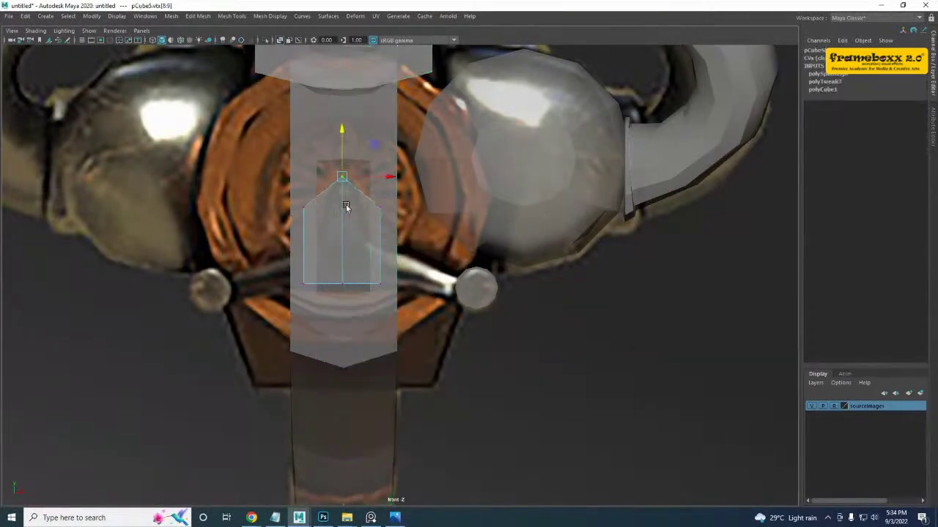
- Move the block's bottom vertices down slightly and lower its two shoulders to steepen the pointed top
drag(280, 262, 404, 327)
drag(343, 242, 343, 249)
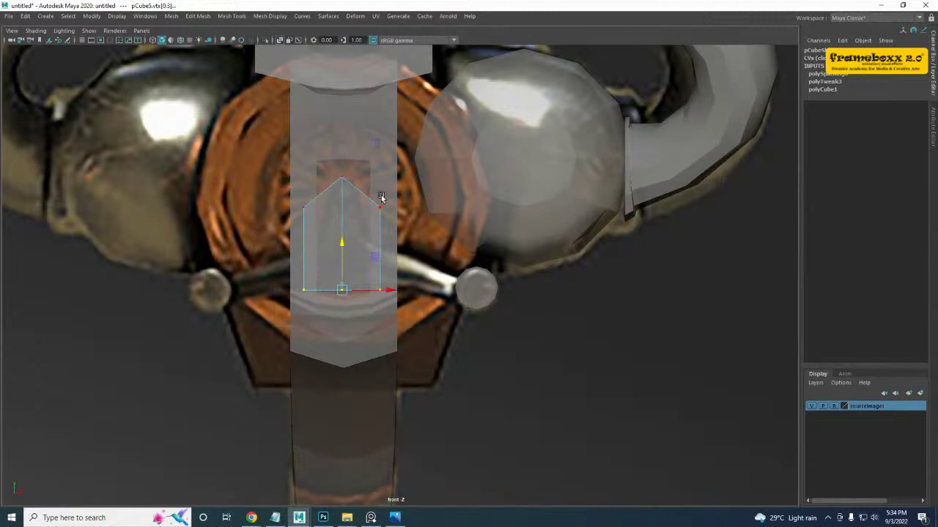
shift+drag(396, 227, 342, 209)
scroll(352, 260, up, 2)
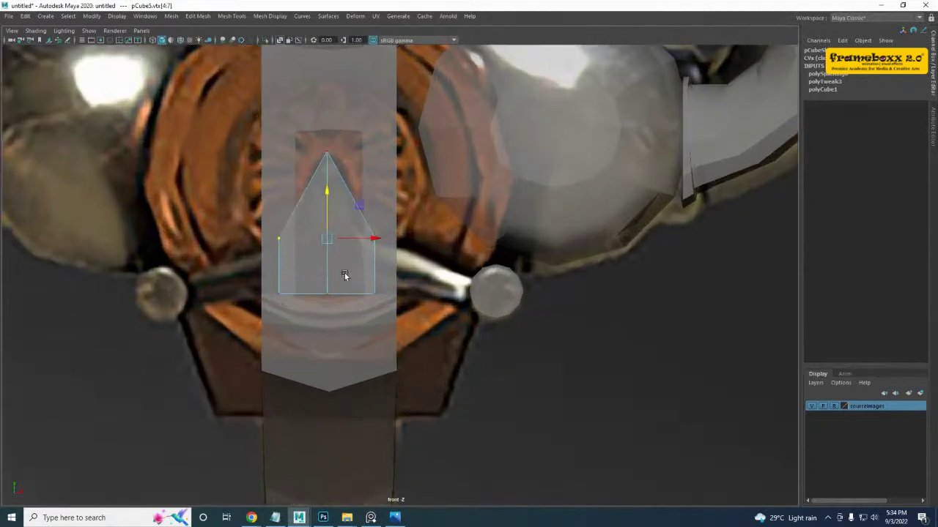
- Add a horizontal edge loop across the bracket's lower part, flatten it and move it down
alt+middle_drag(345, 274, 359, 264)
right_drag(348, 265, 343, 96)
click(295, 250)
ctrl+right_drag(349, 211, 375, 241)
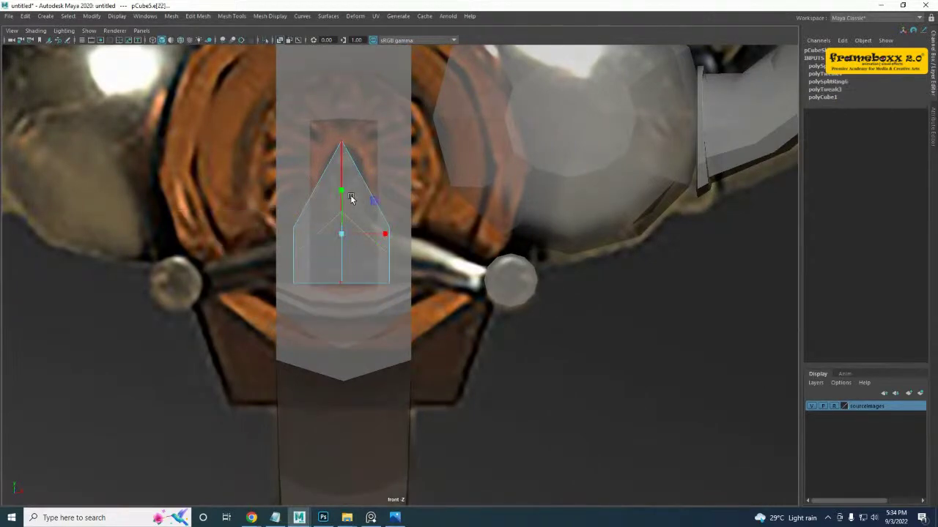
drag(339, 194, 340, 209)
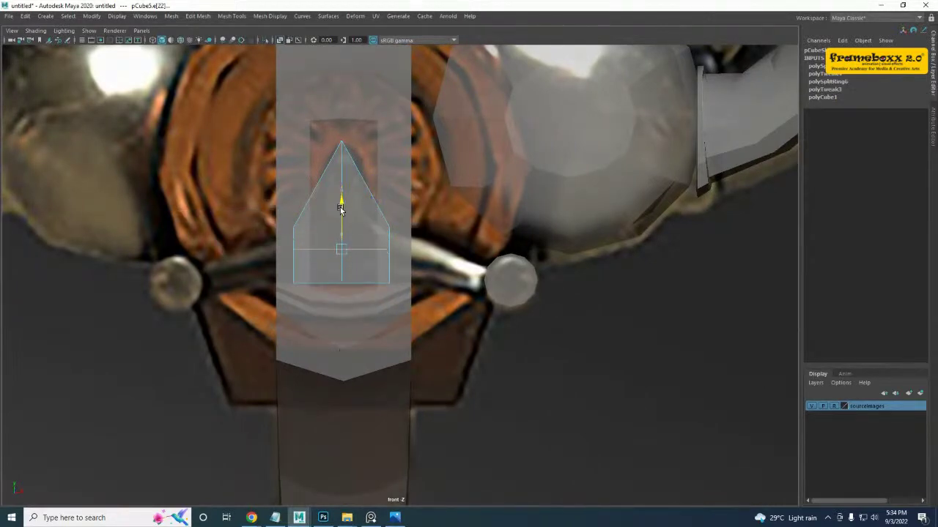
- Extrude the bracket's side faces toward the rod and align the extrusion with the reference in the side view
right_drag(378, 226, 380, 253)
drag(378, 205, 413, 301)
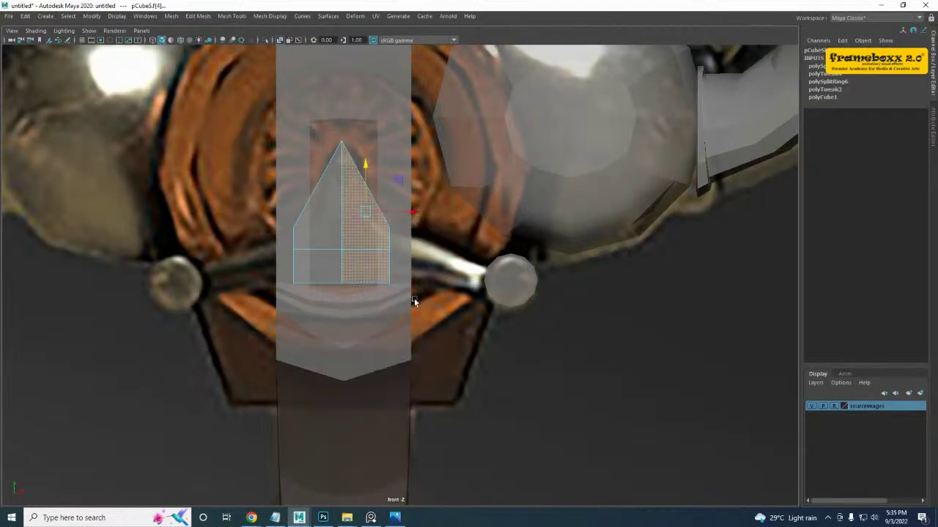
alt+drag(338, 194, 358, 321)
shift+right_drag(410, 226, 407, 247)
key(w)
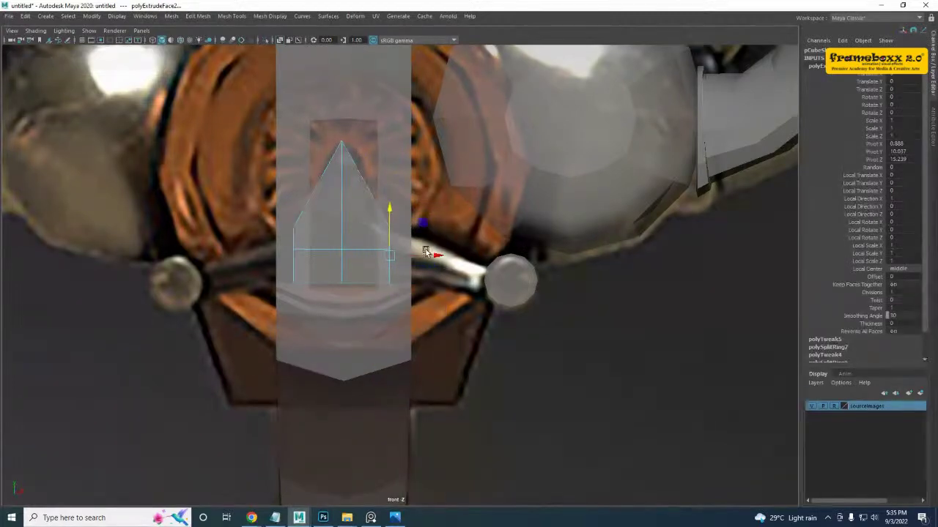
drag(425, 251, 477, 261)
key(space)
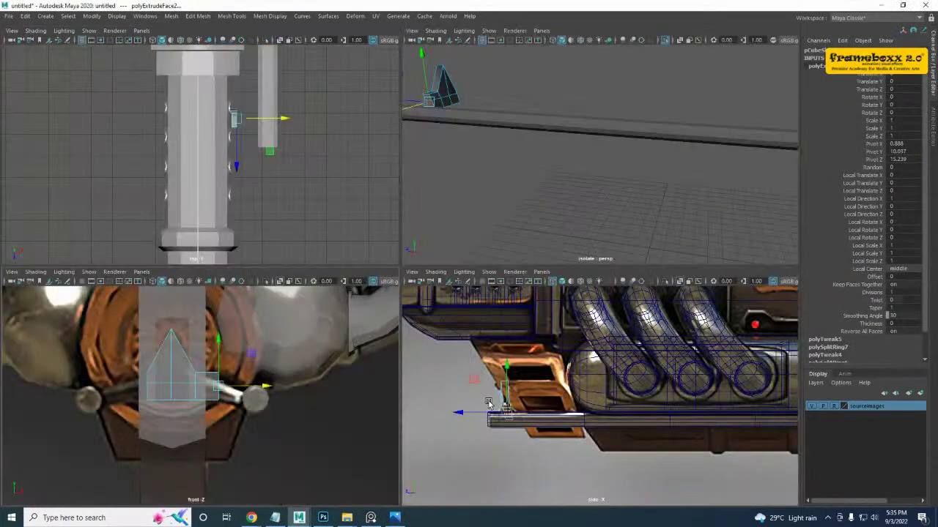
key(space)
drag(147, 314, 145, 314)
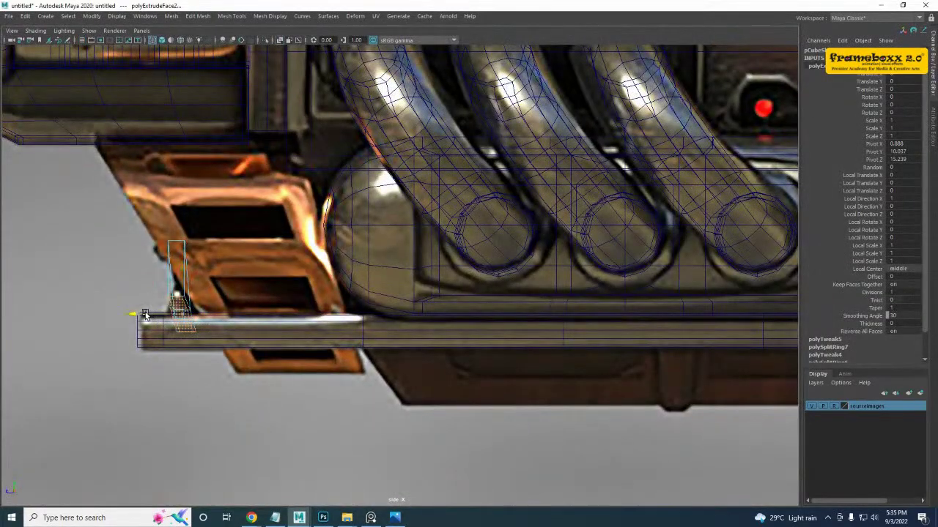
- Lower the upper and middle vertices at the extruded arm's end to follow the reference arm's slope
key(space)
key(space)
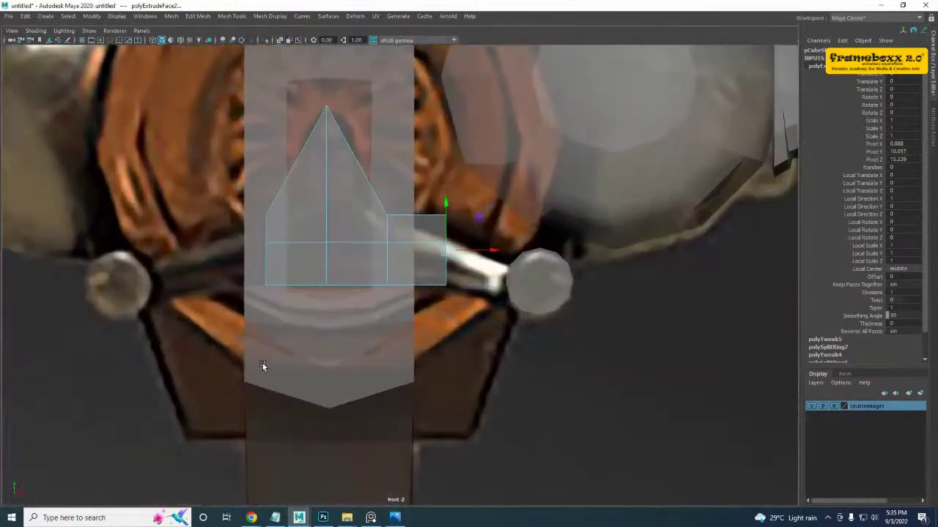
right_drag(465, 250, 422, 249)
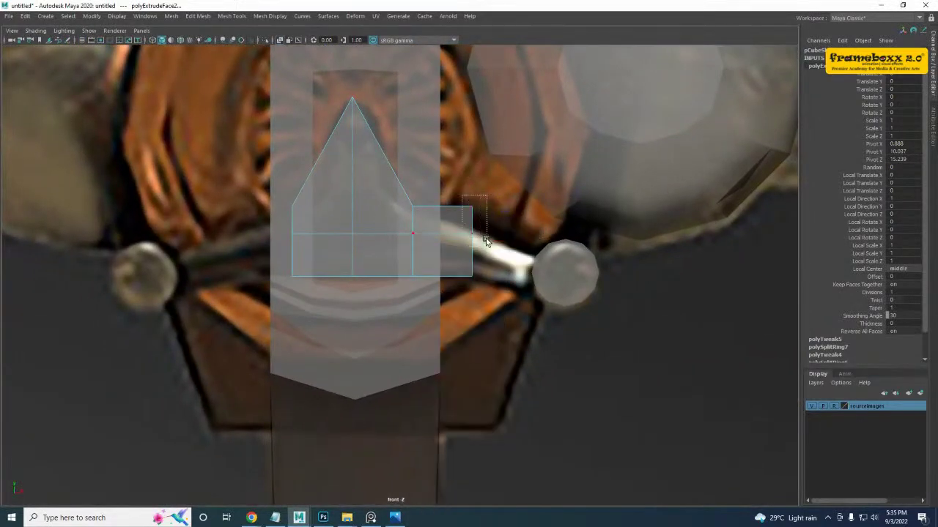
drag(486, 241, 487, 241)
drag(472, 181, 472, 200)
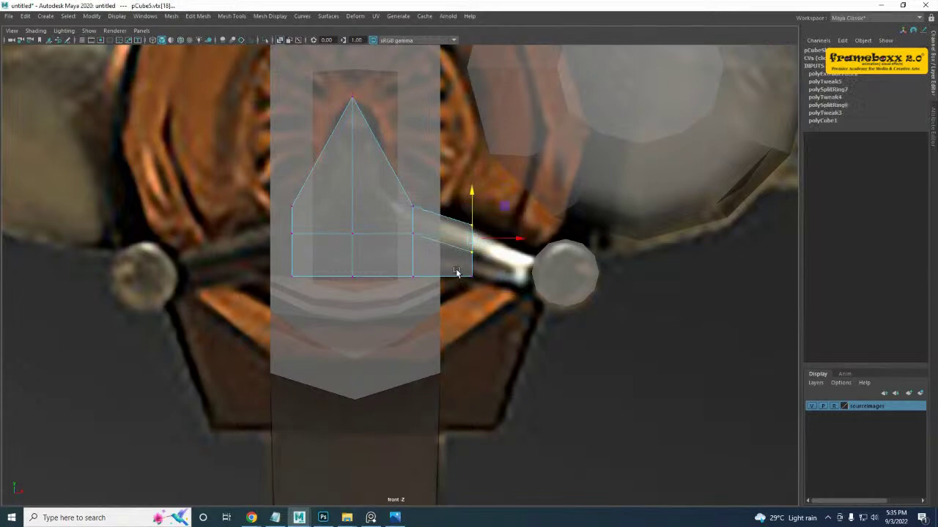
drag(456, 272, 482, 279)
click(469, 192)
drag(459, 188, 484, 290)
key(space)
key(space)
alt+middle_drag(324, 335, 350, 332)
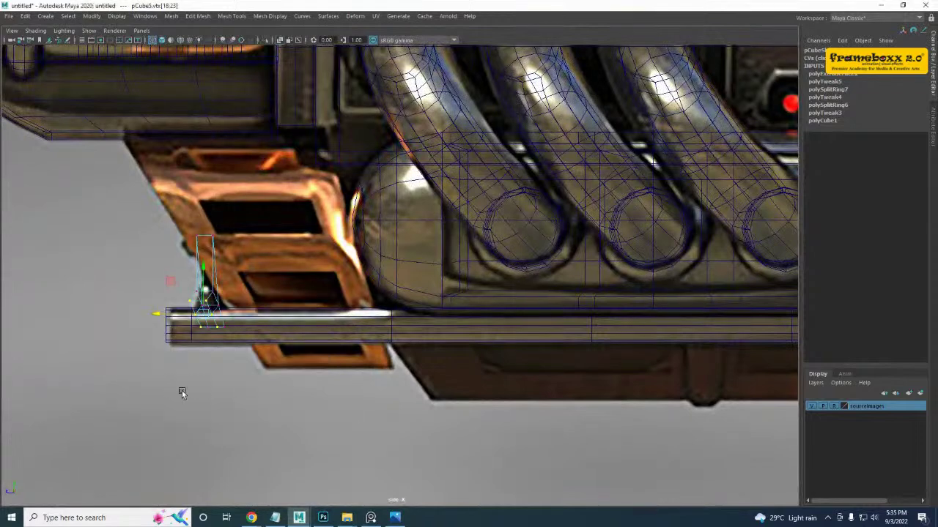
- Extrude the arm's end faces again, moving them outward and down until they meet the rod
key(space)
key(space)
alt+middle_drag(256, 357, 256, 351)
right_drag(467, 247, 468, 268)
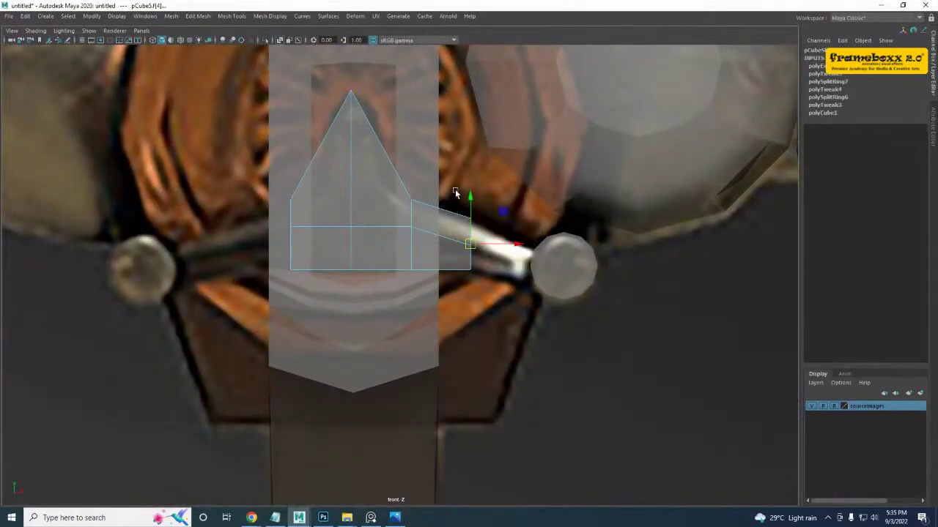
shift+right_drag(472, 220, 471, 246)
key(w)
drag(508, 246, 585, 250)
drag(551, 201, 552, 218)
- Adjust the vertices at the arm's joint and lower those at its outer end to taper it into the rod
scroll(453, 255, up, 2)
right_drag(499, 242, 481, 236)
click(489, 234)
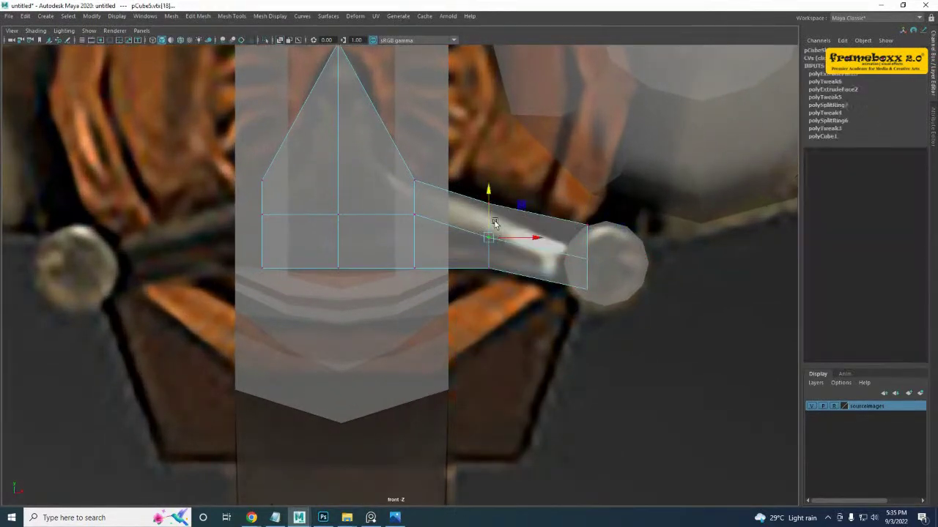
drag(489, 211, 488, 209)
drag(603, 227, 604, 229)
drag(588, 198, 587, 220)
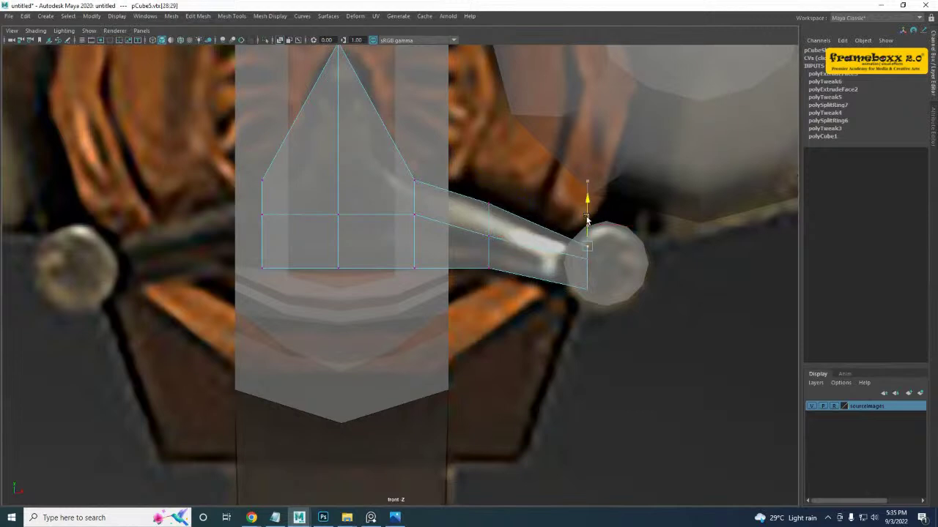
click(590, 267)
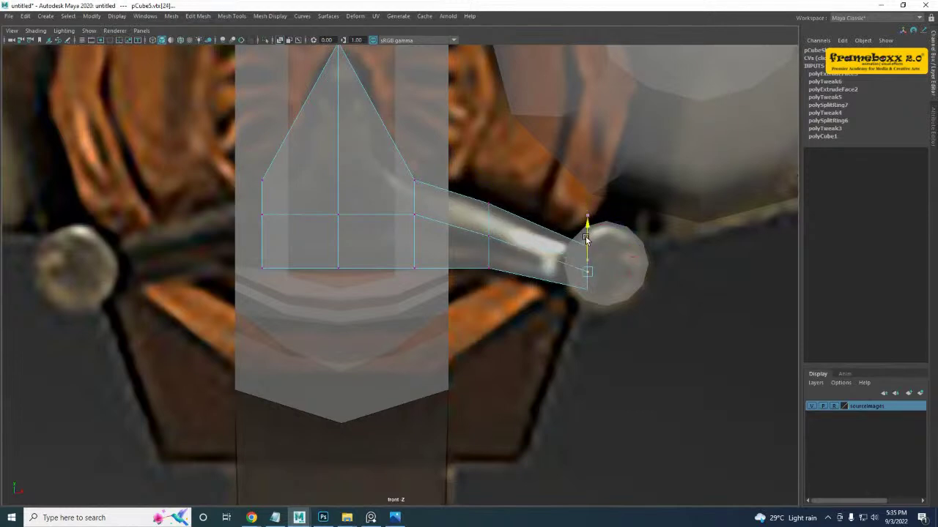
- Delete the faces on one half of the bracket, including its leftover side faces, leaving only the half with the arm
key(space)
key(space)
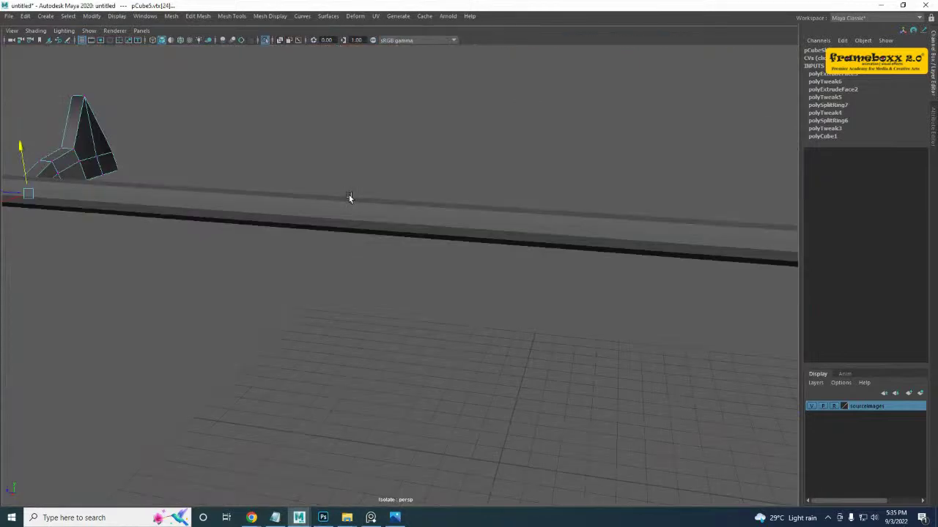
alt+drag(349, 195, 272, 240)
right_drag(272, 240, 303, 239)
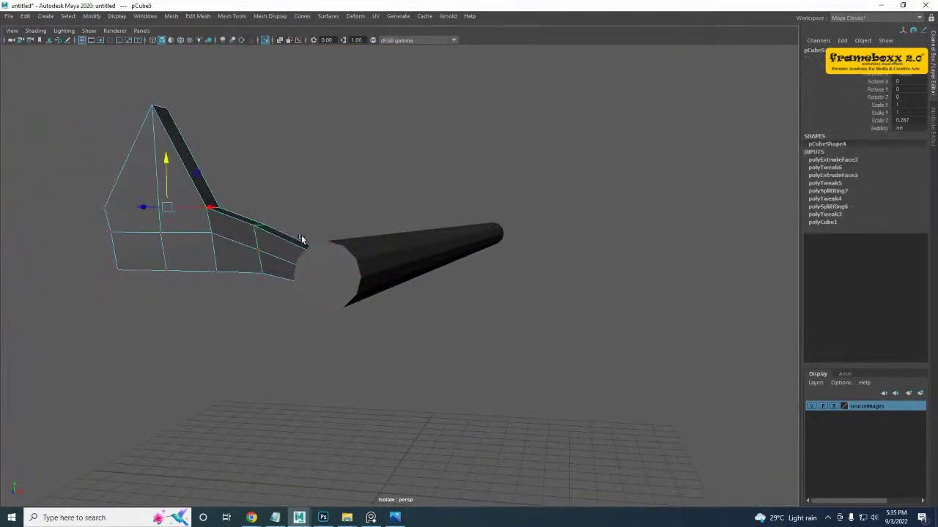
alt+drag(303, 240, 339, 325)
alt+drag(159, 307, 240, 246)
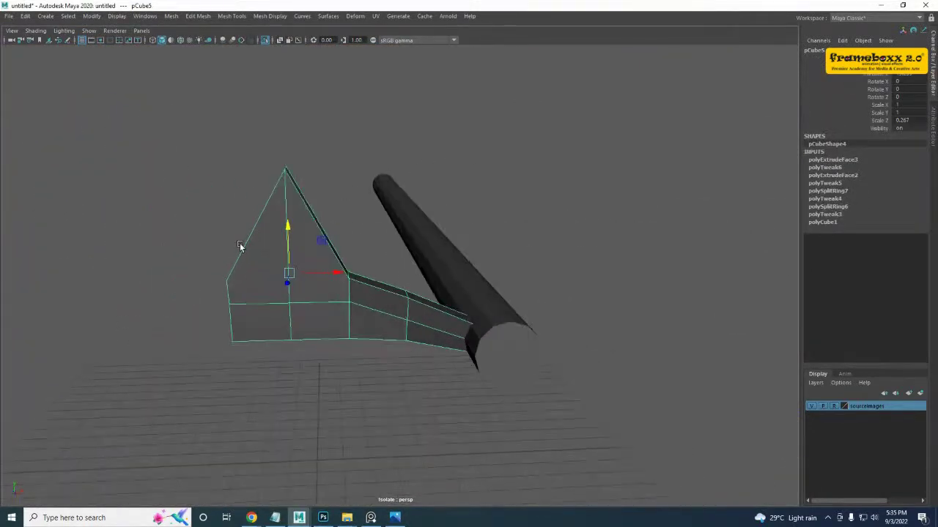
right_drag(240, 246, 240, 267)
alt+drag(251, 260, 351, 240)
click(368, 245)
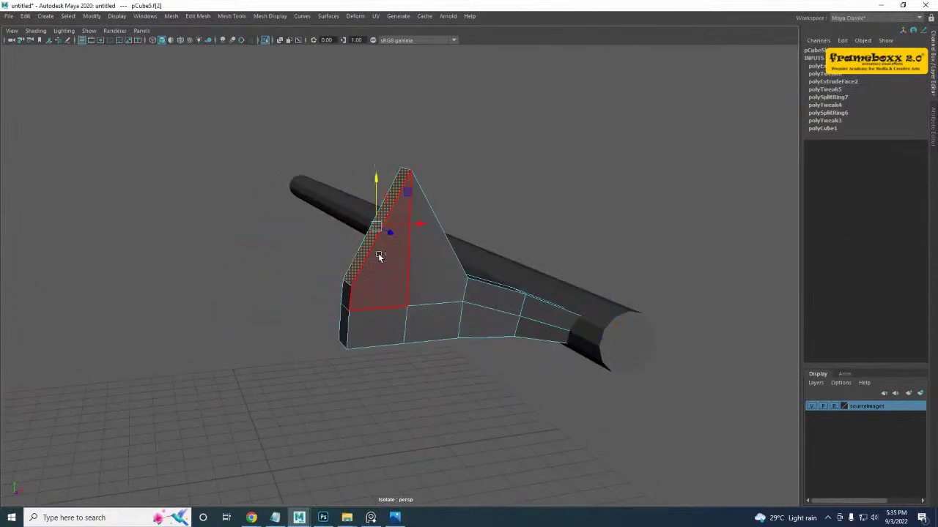
shift+double_click(383, 268)
key(Delete)
double_click(345, 307)
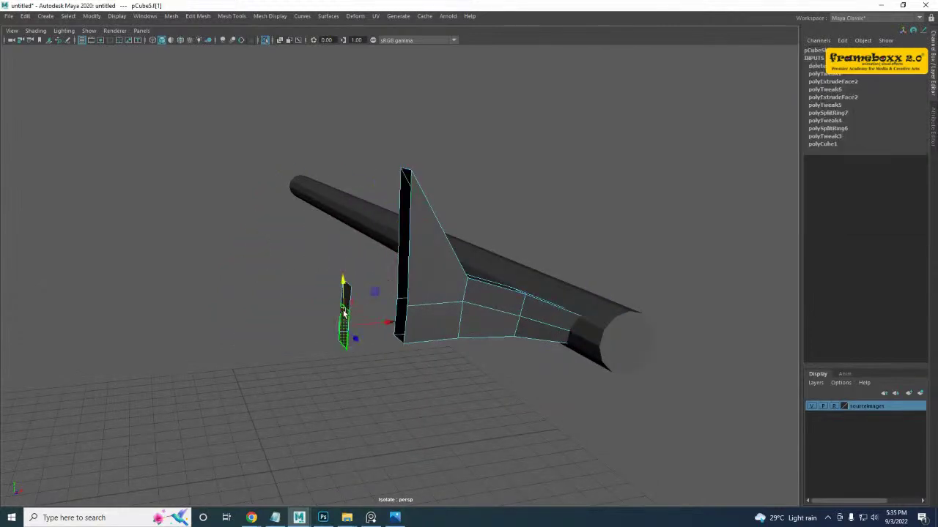
key(Delete)
- Duplicate the remaining bracket half as a mirrored copy with Scale X -1 and show the whole gun again
right_drag(430, 277, 461, 249)
key(ctrl+shift+d)
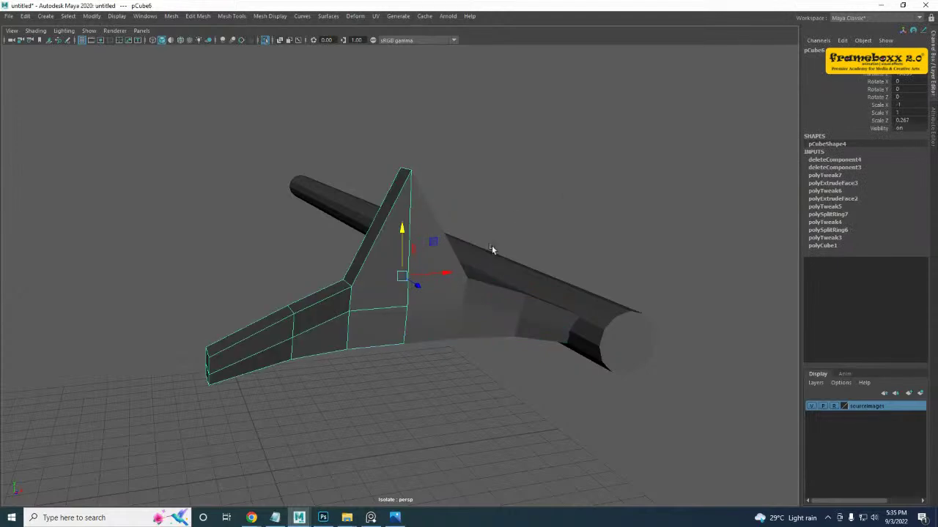
alt+drag(534, 234, 369, 256)
key(ctrl+1)
scroll(475, 234, down, 3)
scroll(474, 238, down, 5)
key(space)
key(space)
scroll(334, 264, up, 2)
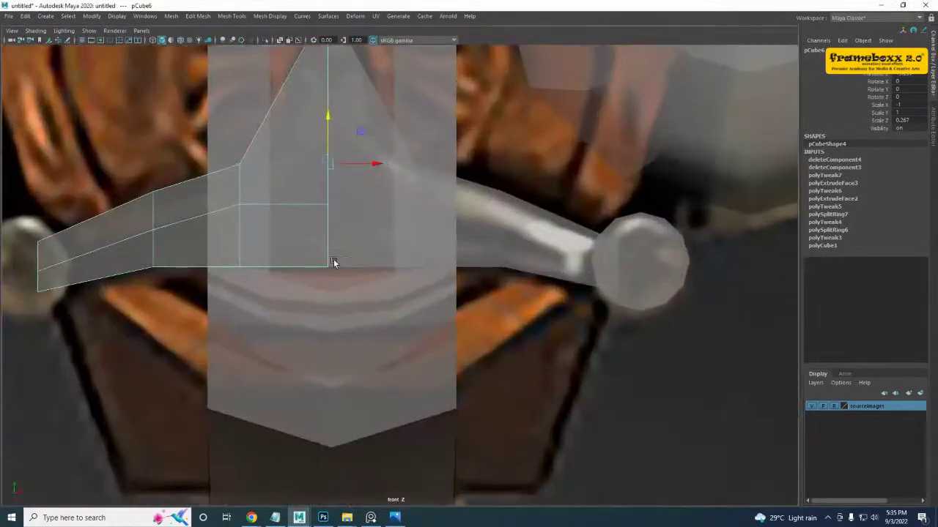
alt+middle_drag(335, 264, 347, 314)
- Examine the gun from several angles and compare its underside with the side reference image
key(space)
scroll(624, 164, down, 5)
key(space)
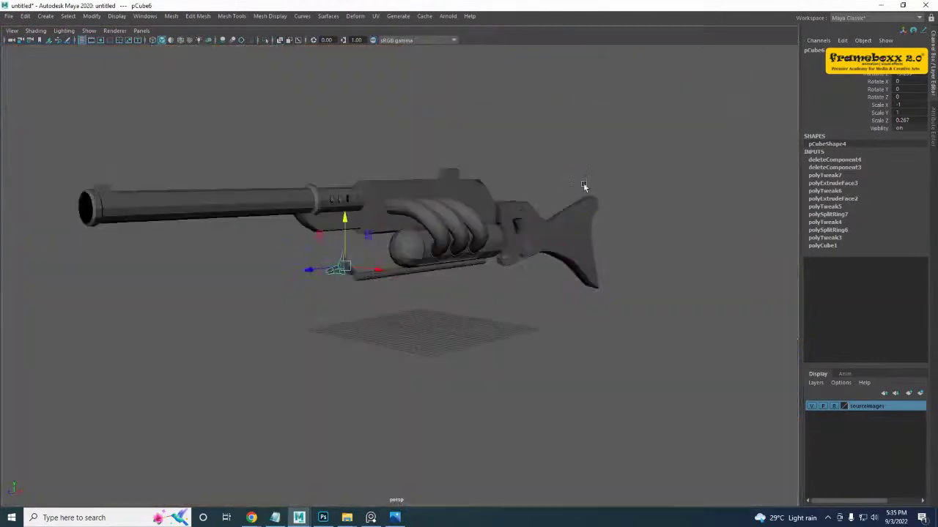
alt+drag(584, 186, 663, 262)
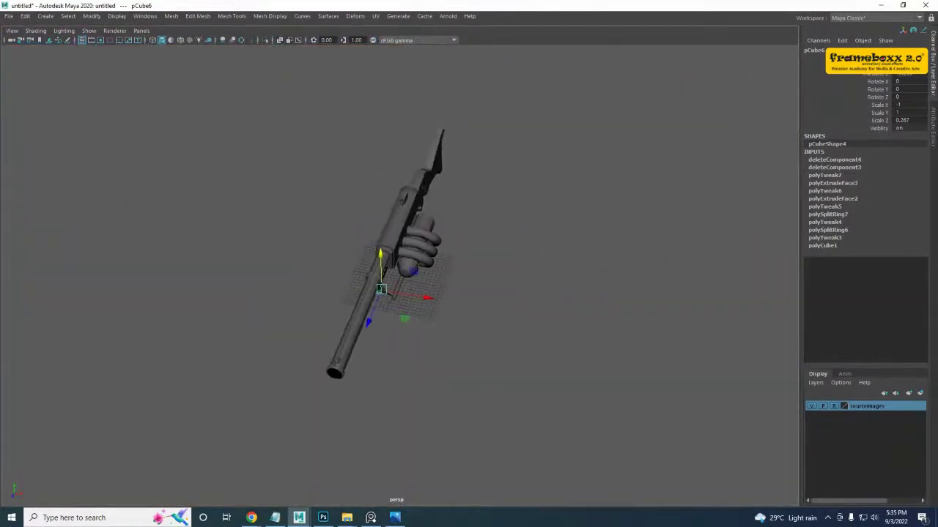
alt+drag(534, 258, 440, 220)
key(space)
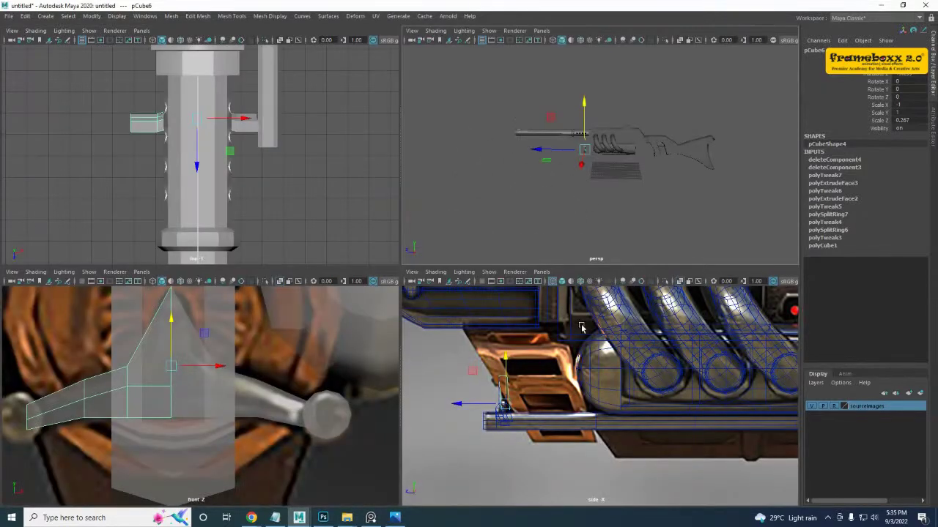
key(space)
mouse_move(588, 330)
alt+middle_down()
mouse_move(261, 312)
mouse_move(159, 322)
alt+middle_up()
alt+middle_drag(648, 240, 352, 327)
scroll(402, 319, down, 2)
alt+middle_drag(111, 411, 445, 281)
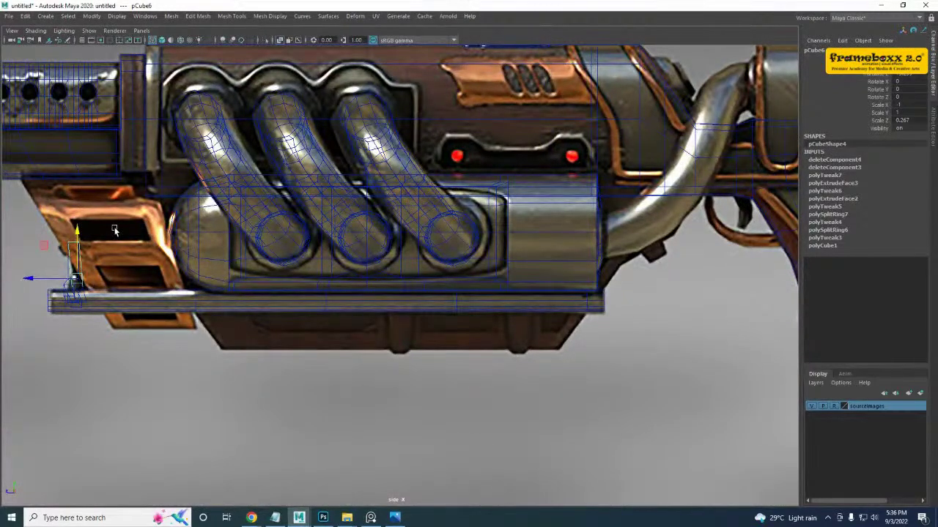
alt+middle_drag(299, 359, 376, 355)
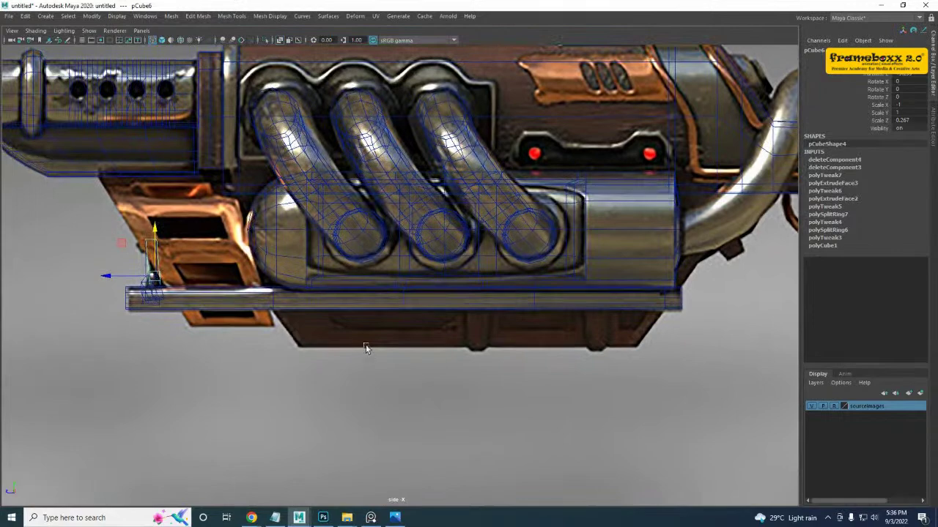
alt+middle_drag(365, 321, 378, 343)
key(space)
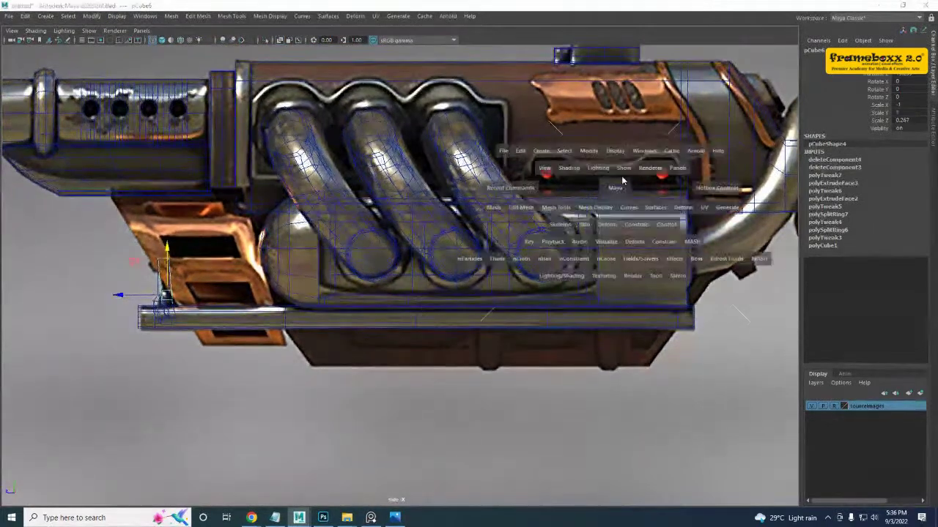
key(space)
click(371, 517)
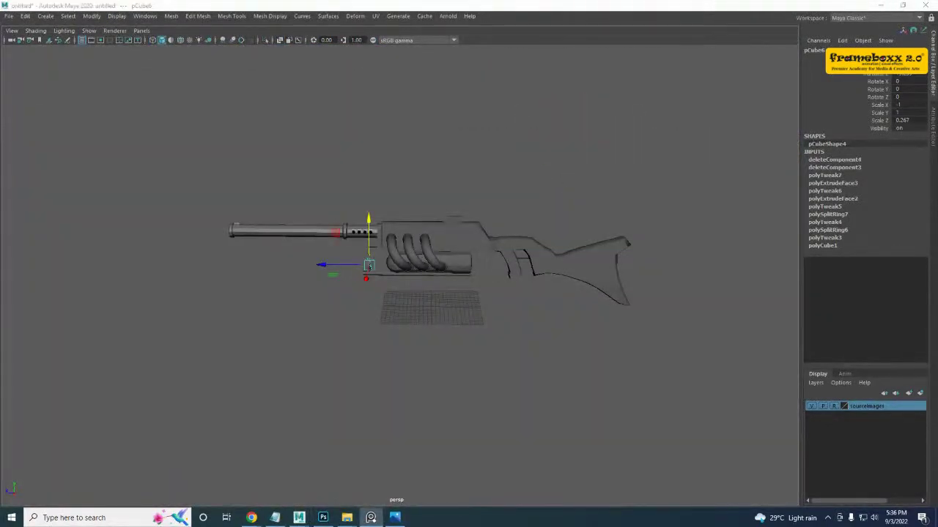
alt+drag(655, 262, 760, 273)
scroll(330, 332, up, 4)
alt+drag(330, 332, 440, 323)
drag(718, 132, 749, 160)
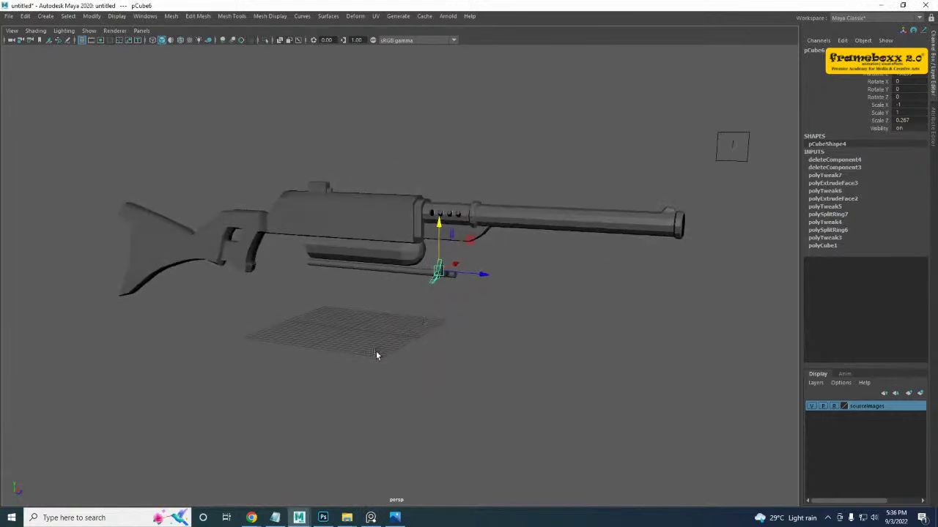
- Create a polygon cube about 5.73 units in size on the grid and set its translation to 0
alt+drag(376, 353, 357, 333)
shift+right_drag(351, 318, 351, 343)
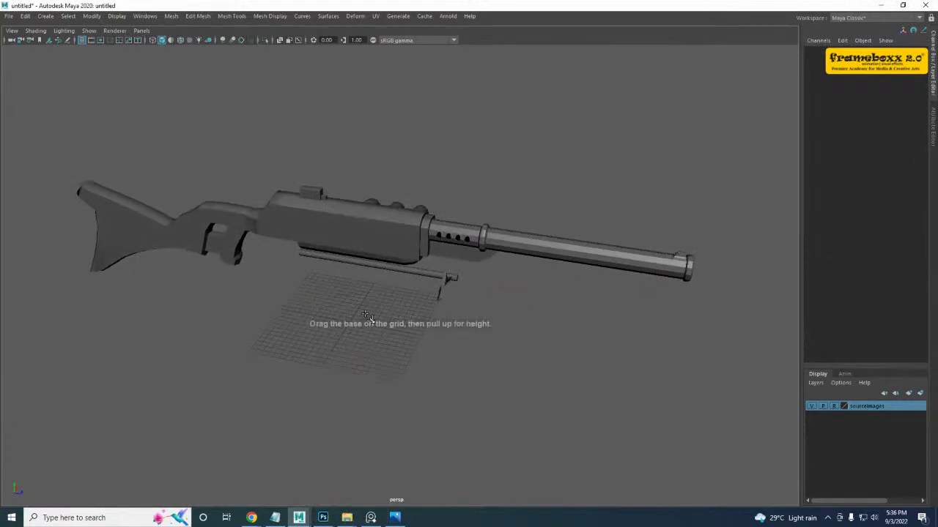
shift+drag(343, 313, 378, 328)
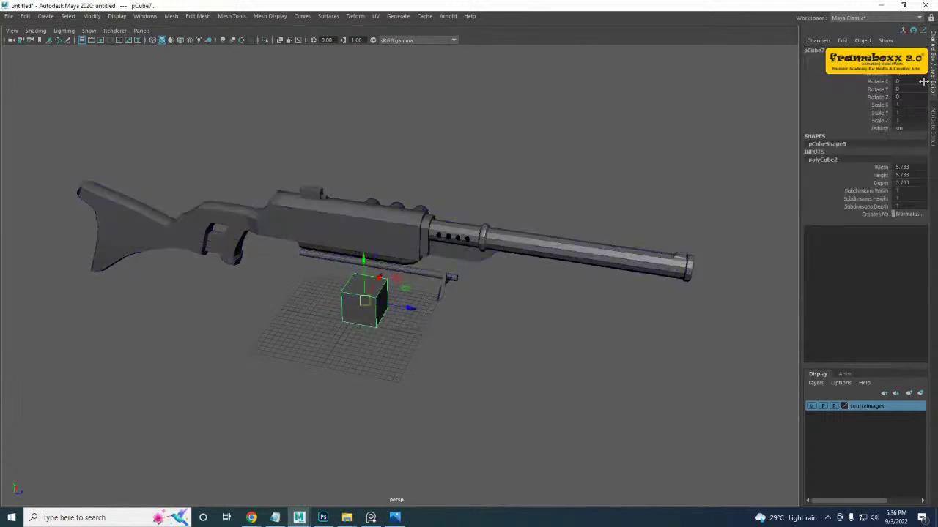
text(0)
key(Return)
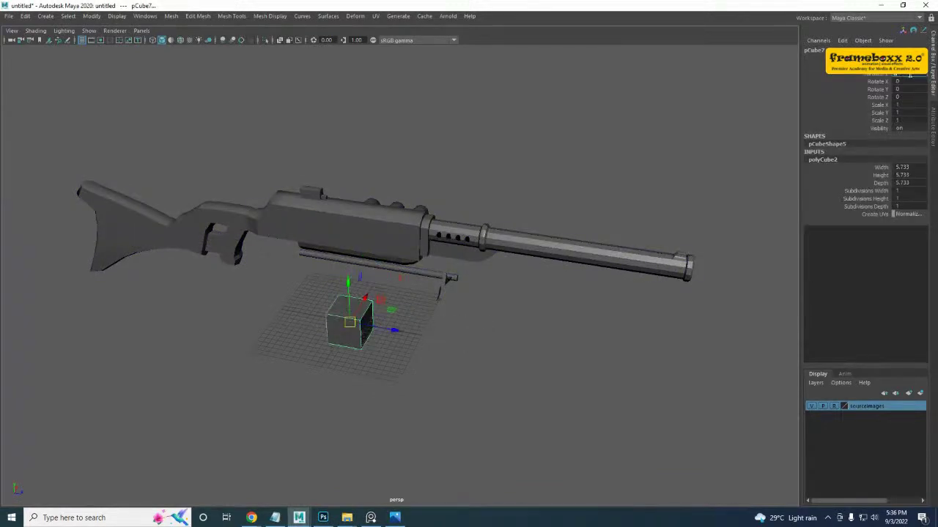
- Raise the cube in the front view until it overlaps the lower box of the reference gun
alt+drag(504, 395, 374, 381)
key(space)
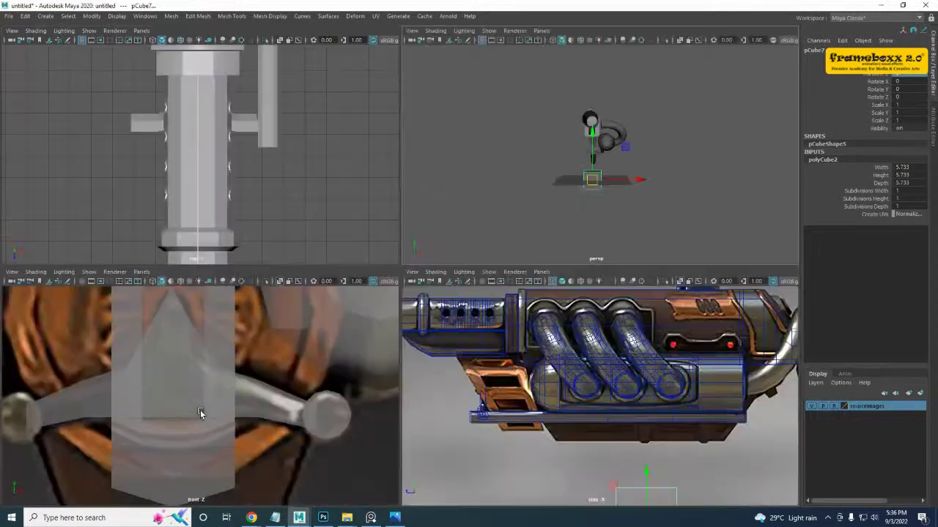
key(space)
scroll(265, 364, down, 5)
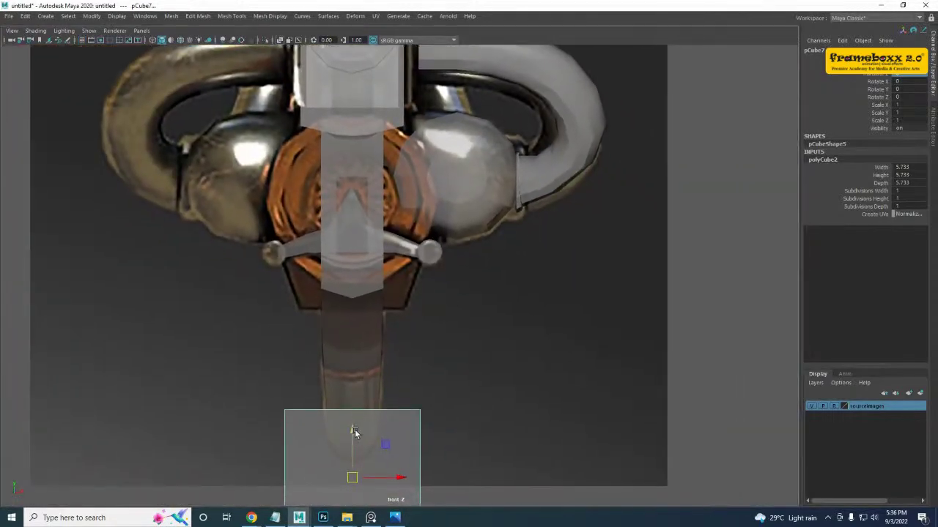
drag(354, 433, 320, 203)
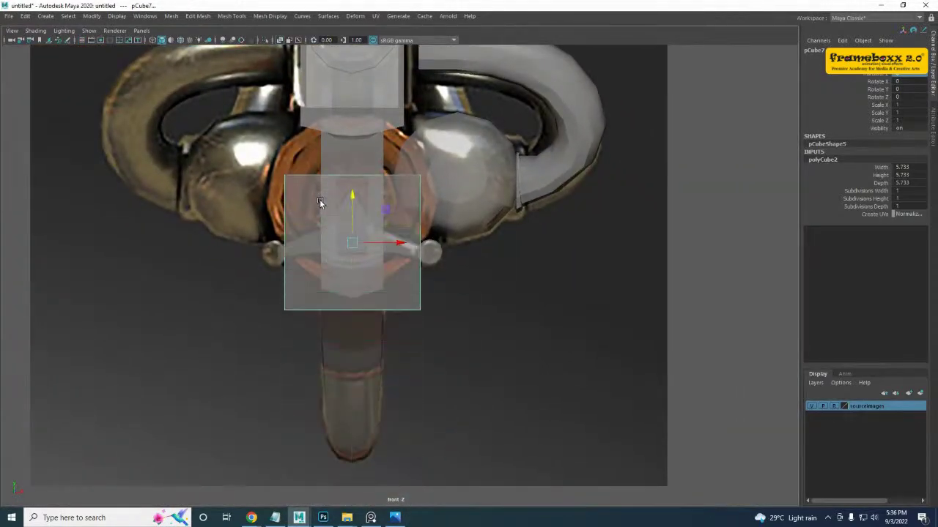
- Move the cube's front vertices forward and its bottom vertices up to match the reference box's lower edge in the side view
key(space)
key(space)
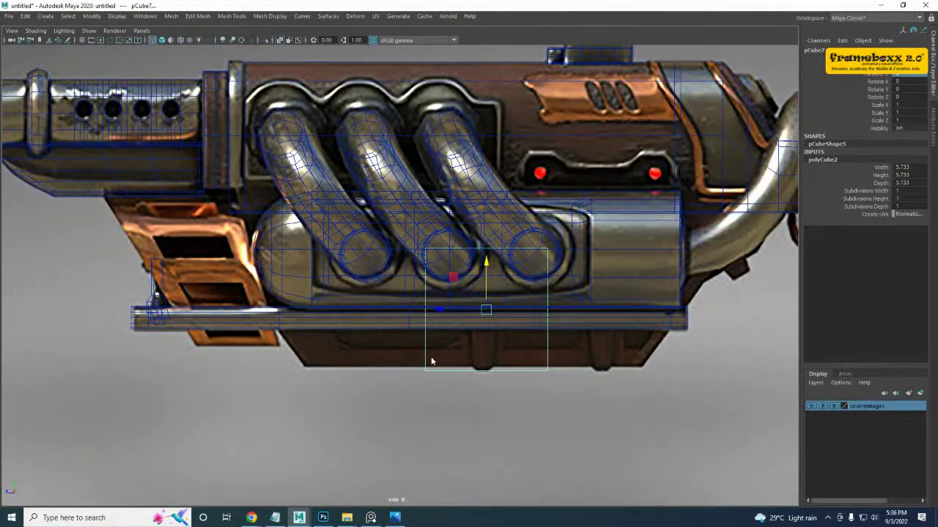
right_drag(431, 248, 382, 247)
drag(407, 213, 458, 273)
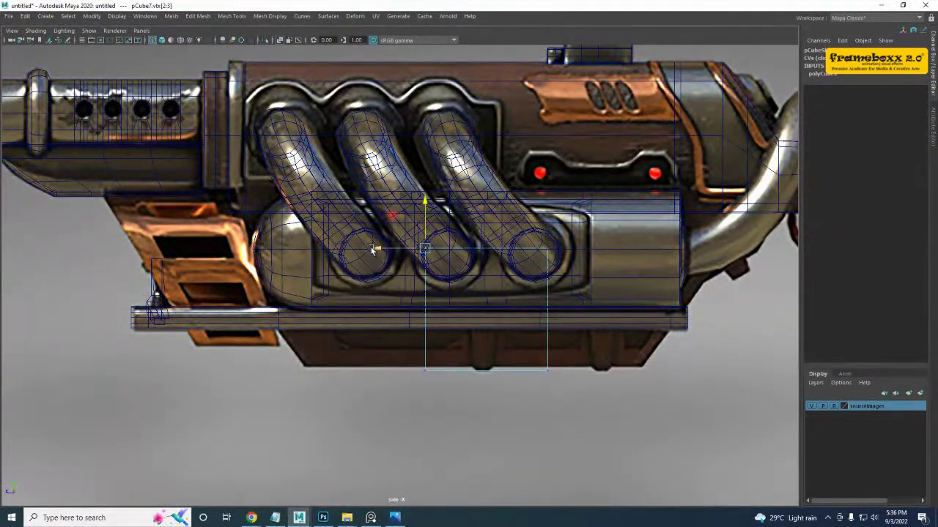
drag(372, 250, 198, 248)
key(ctrl+z)
drag(300, 176, 494, 419)
drag(380, 311, 258, 305)
drag(254, 338, 654, 416)
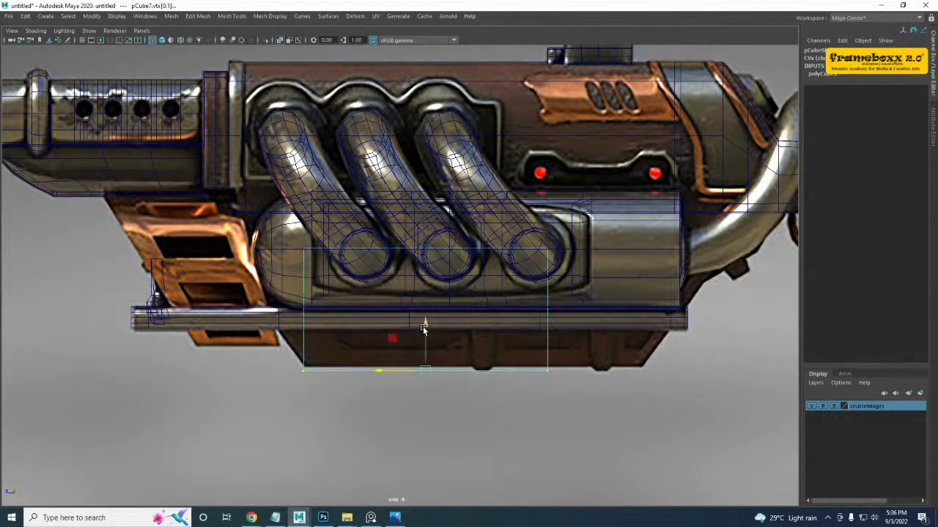
drag(423, 329, 425, 326)
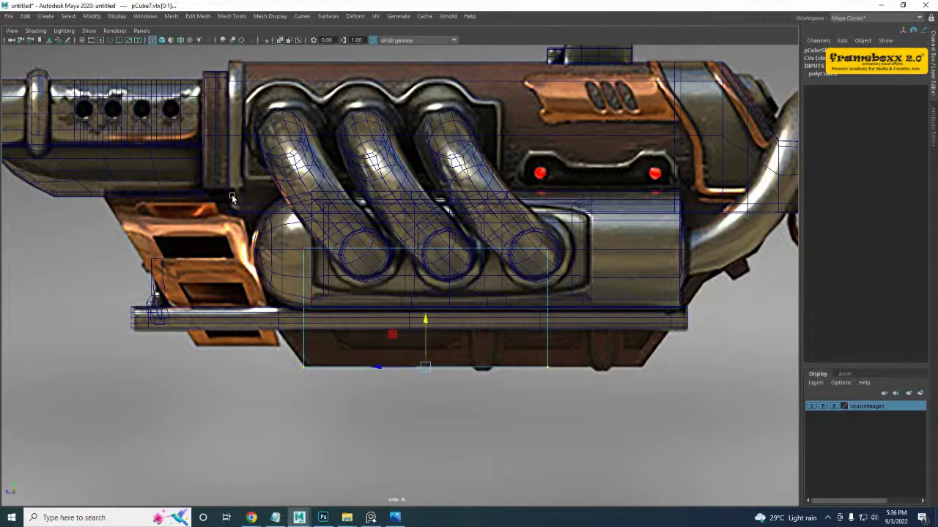
- Raise the cube's top vertices to the gun body and shift the upper front corner forward to slant the front edge
drag(232, 197, 742, 287)
drag(425, 209, 424, 157)
drag(230, 166, 376, 221)
drag(263, 196, 201, 195)
alt+middle_drag(501, 232, 466, 243)
- Move the rear vertices back to the reference box's end and push the upper rear corner further back to slant it
drag(459, 180, 651, 390)
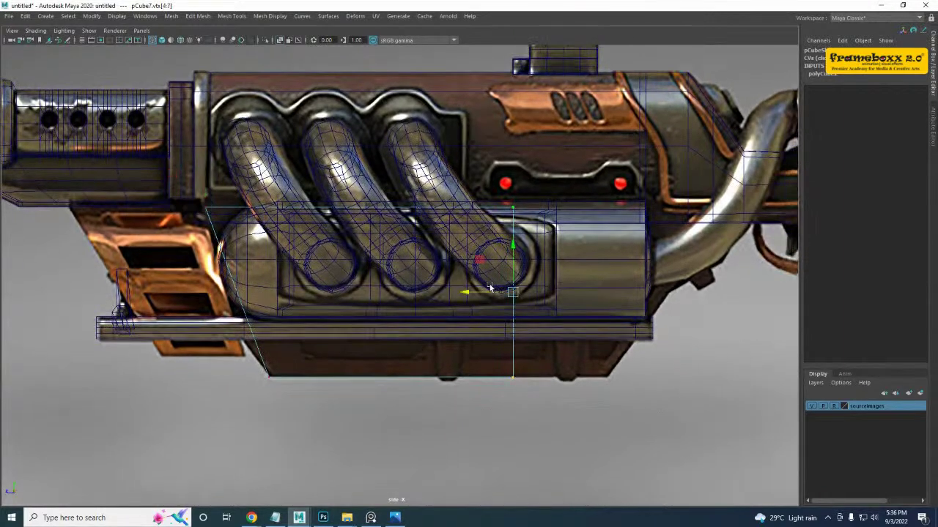
drag(491, 288, 578, 293)
drag(567, 185, 619, 228)
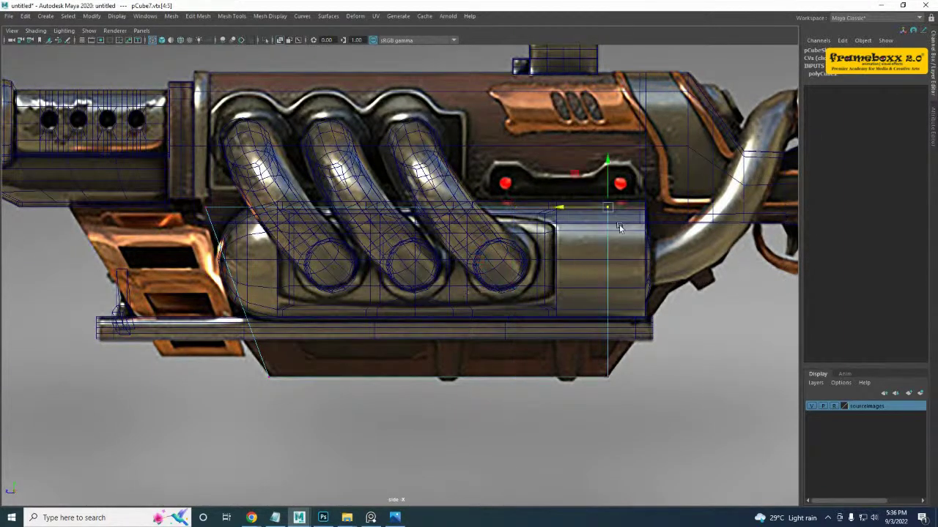
drag(568, 211, 688, 212)
- Scale the box's bottom vertices inward in the front view and lower them slightly to match the reference's tapered base
key(space)
key(space)
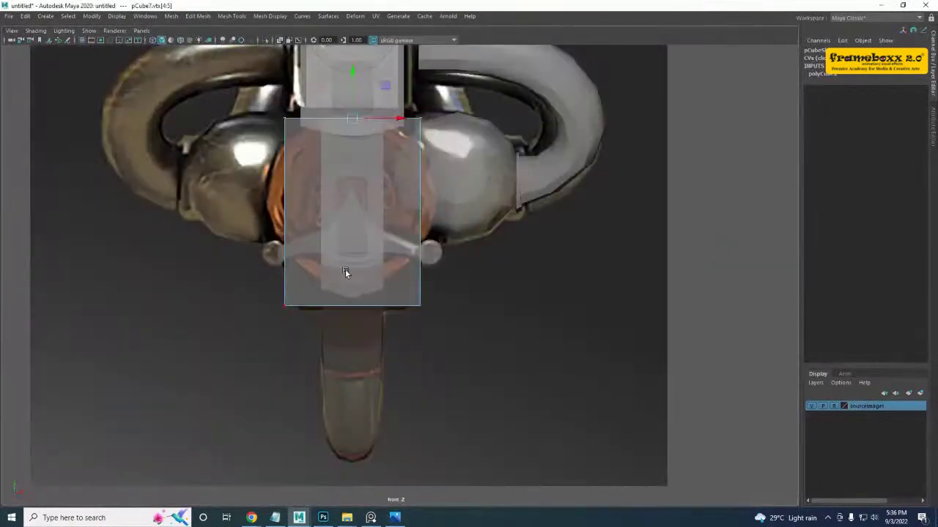
right_drag(357, 249, 539, 109)
right_drag(305, 306, 271, 250)
drag(223, 270, 561, 390)
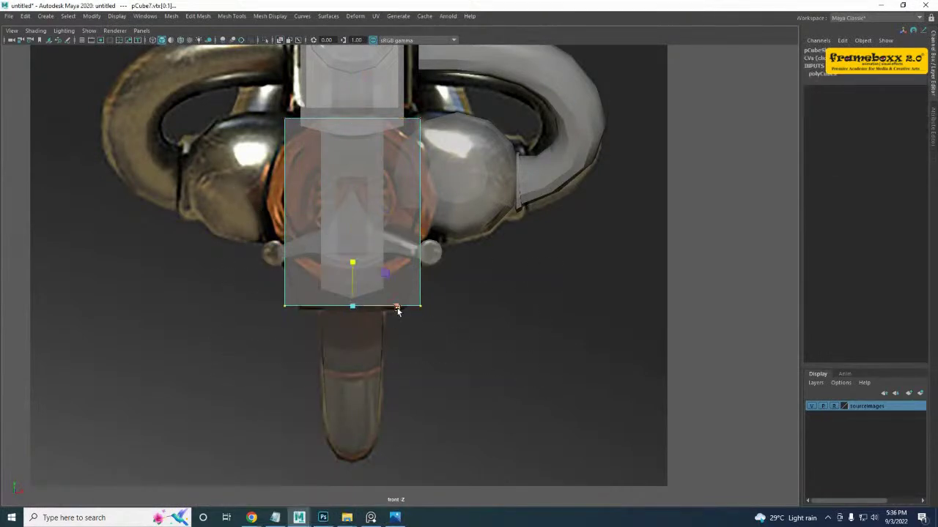
drag(397, 312, 374, 290)
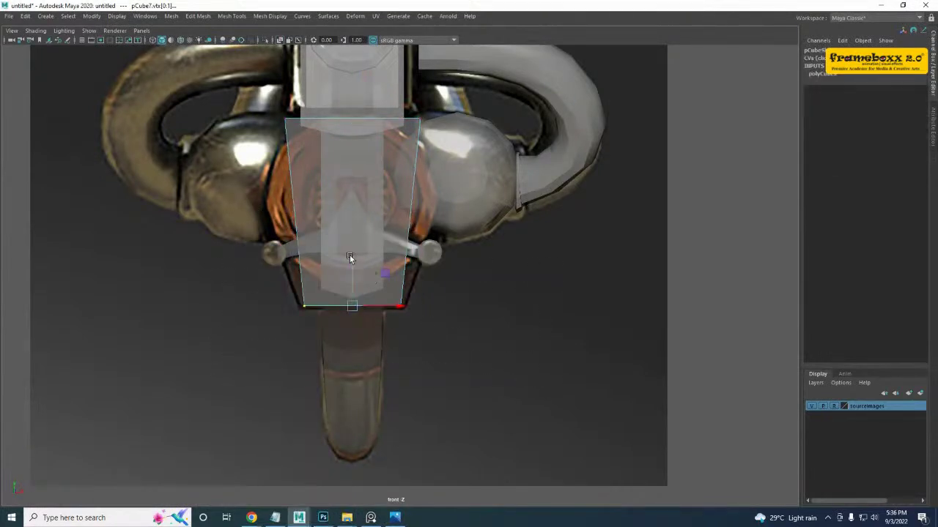
drag(349, 258, 350, 263)
- Split the box's vertical edges with a horizontal edge loop at mid-height
right_drag(307, 261, 306, 226)
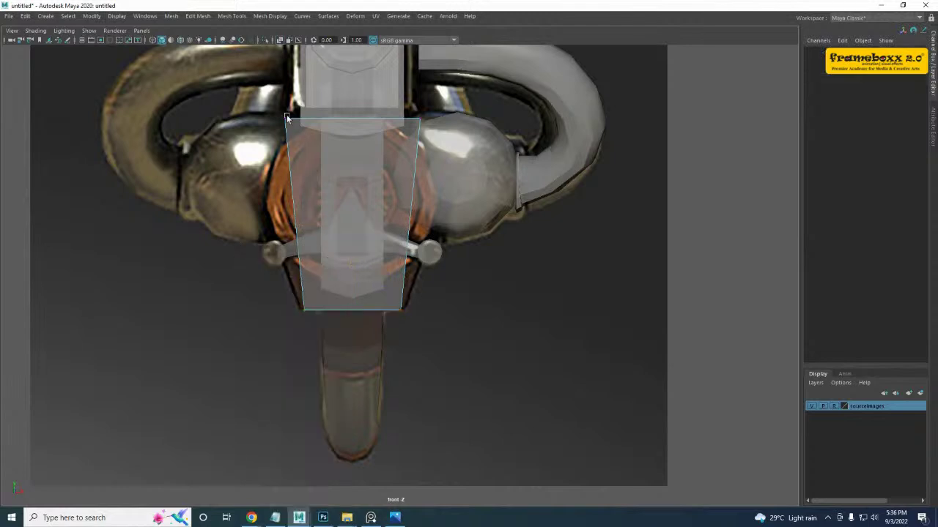
click(293, 196)
ctrl+right_drag(356, 168, 407, 188)
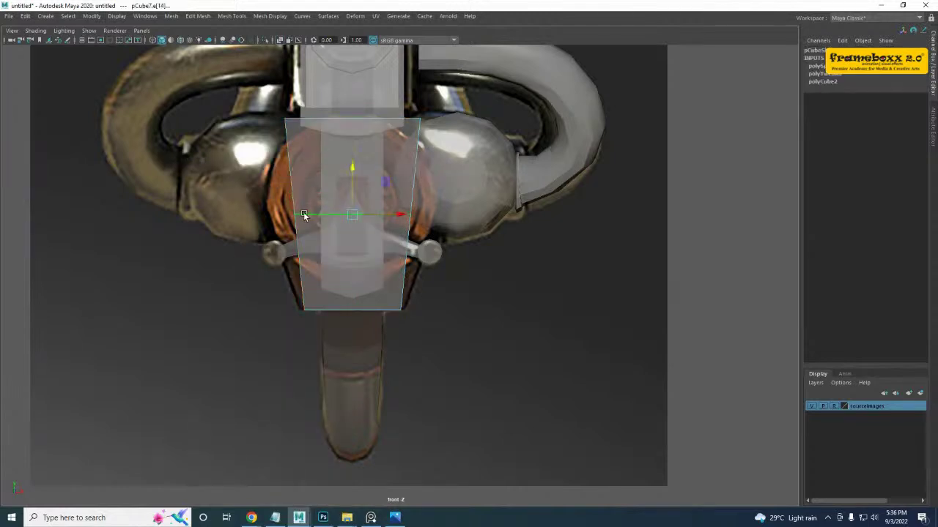
right_drag(304, 213, 224, 203)
drag(252, 195, 578, 250)
right_drag(329, 225, 330, 188)
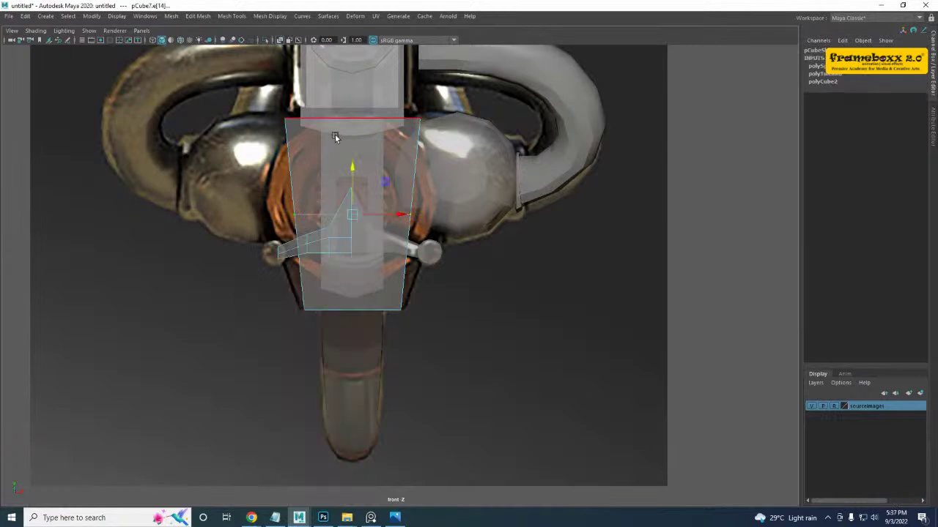
- Split the box's horizontal edges with a vertical edge loop down the centre of its front face
click(299, 123)
click(292, 167)
right_drag(296, 250, 375, 212)
click(293, 184)
right_drag(313, 166, 311, 130)
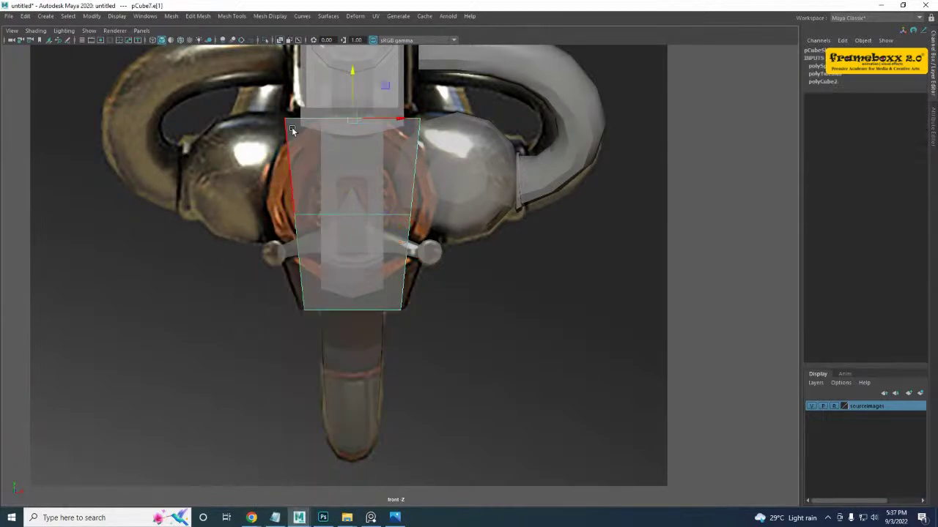
ctrl+right_drag(393, 117, 359, 171)
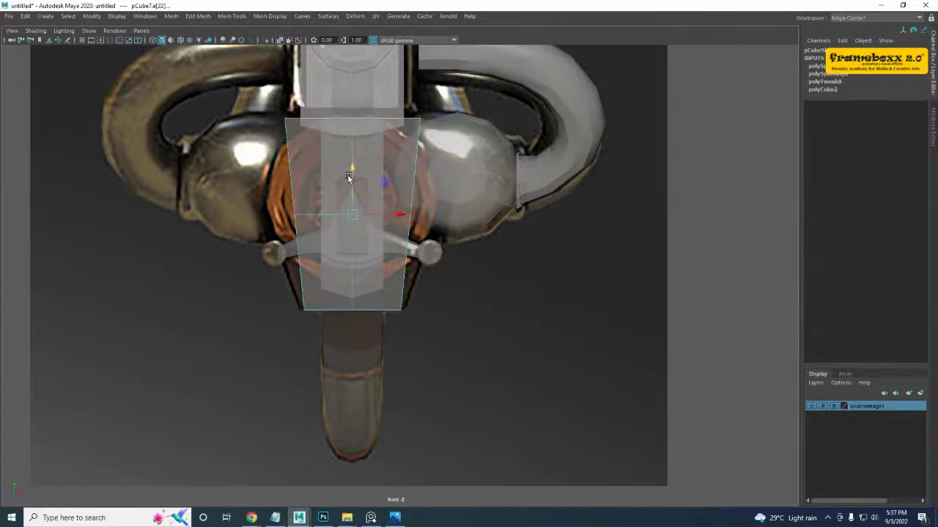
- Widen the box's bottom, middle and top vertex rows in the front view to match the reference's outline
alt+middle_drag(315, 171, 314, 187)
right_drag(314, 187, 265, 186)
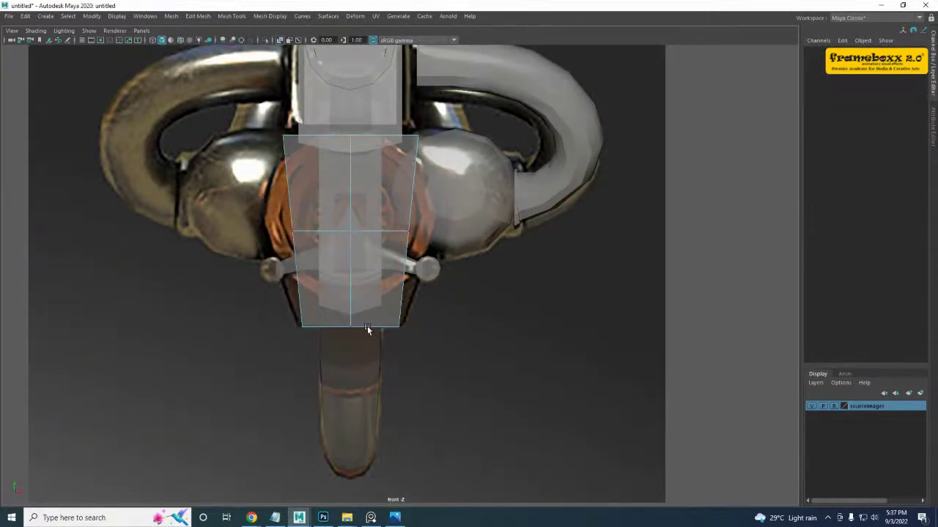
drag(372, 317, 419, 344)
shift+drag(292, 342, 293, 341)
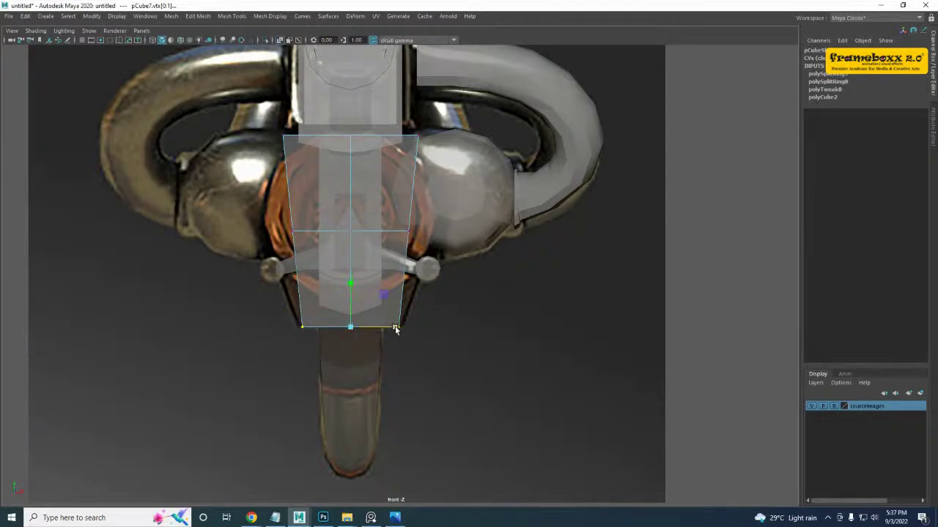
drag(395, 329, 402, 329)
drag(275, 226, 307, 246)
shift+drag(397, 212, 410, 233)
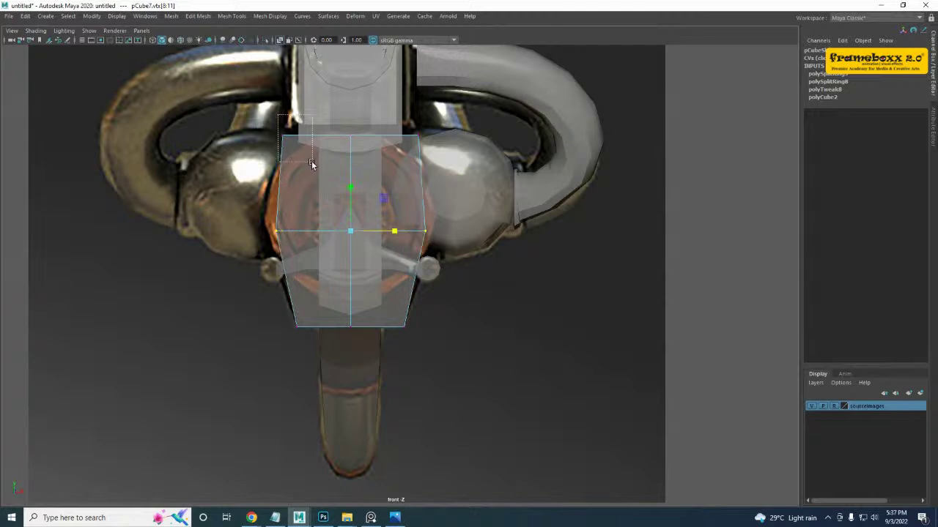
drag(312, 162, 313, 162)
mouse_move(399, 118)
shift+mouse_down()
mouse_move(439, 146)
mouse_move(400, 136)
shift+mouse_up()
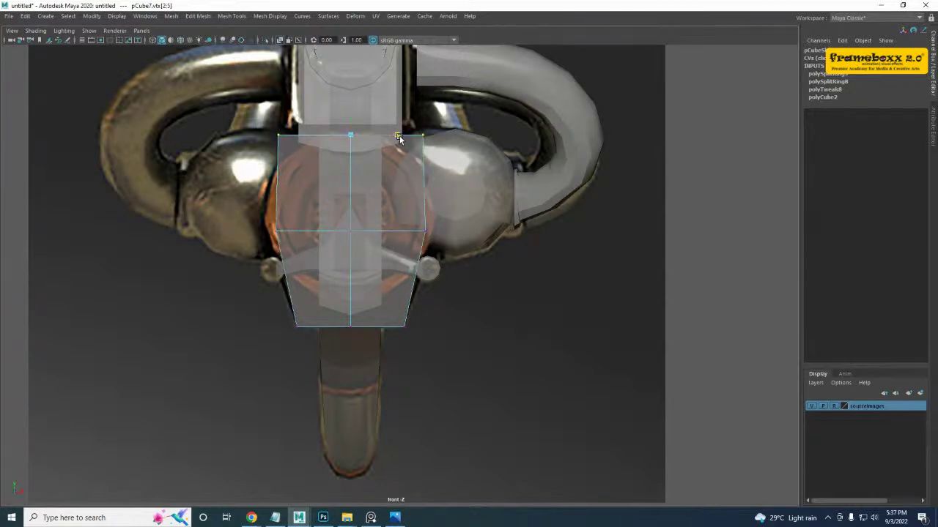
- Split the box's lengthwise edges with a crosswise edge loop at mid-length and flatten the loop to vertical in the side view
alt+middle_drag(410, 250, 368, 293)
key(space)
key(space)
alt+drag(549, 212, 344, 239)
scroll(350, 283, up, 3)
key(space)
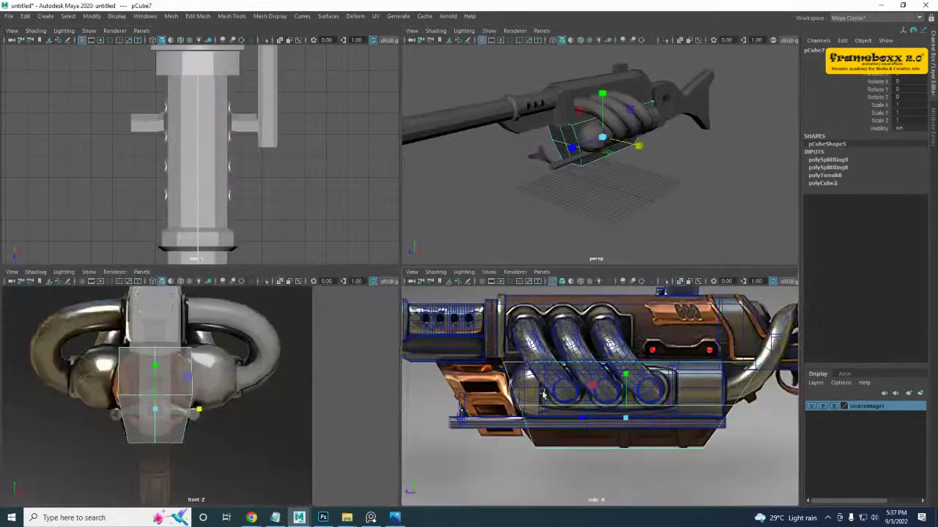
key(space)
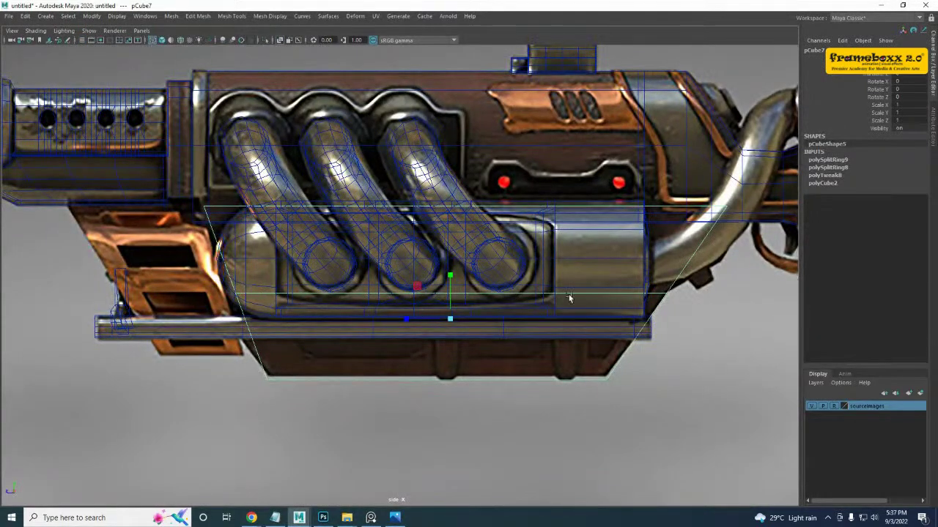
alt+middle_drag(726, 299, 688, 305)
alt+middle_drag(184, 285, 287, 274)
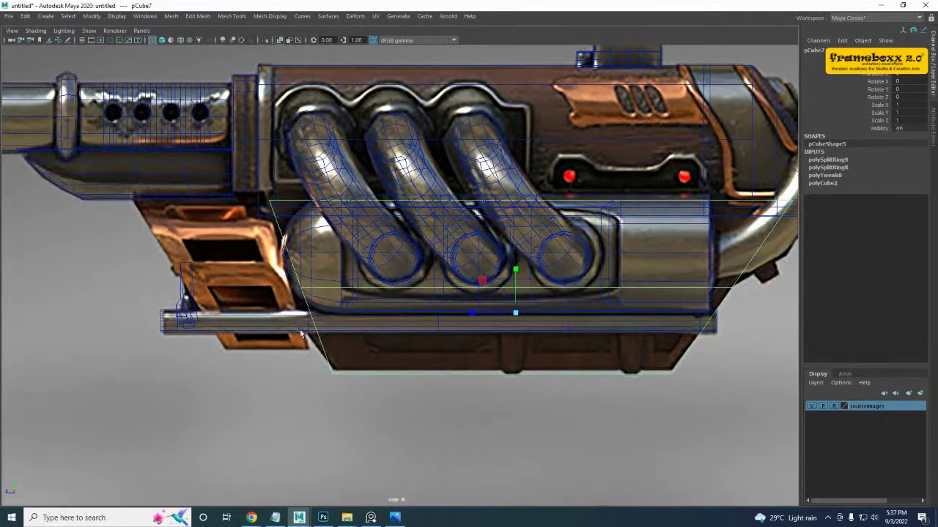
right_drag(517, 375, 515, 349)
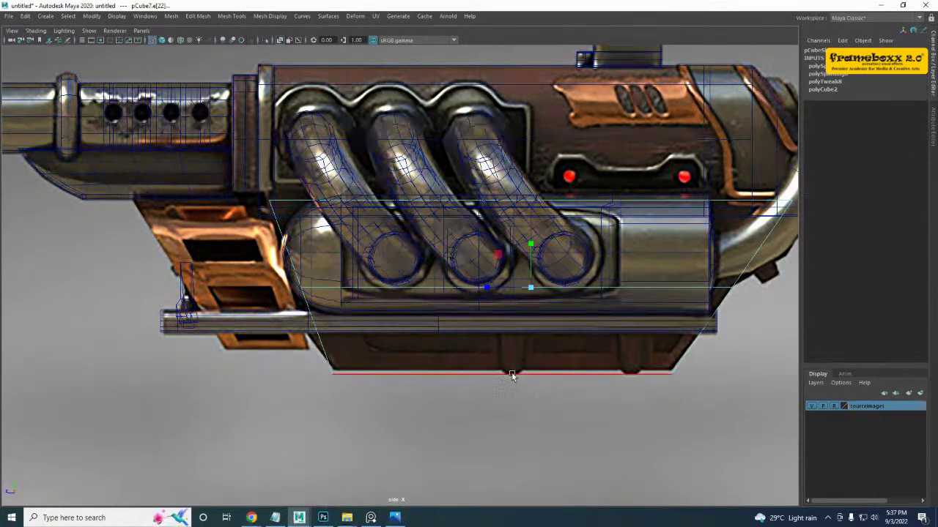
click(514, 375)
ctrl+right_drag(555, 297, 507, 322)
right_click(542, 363)
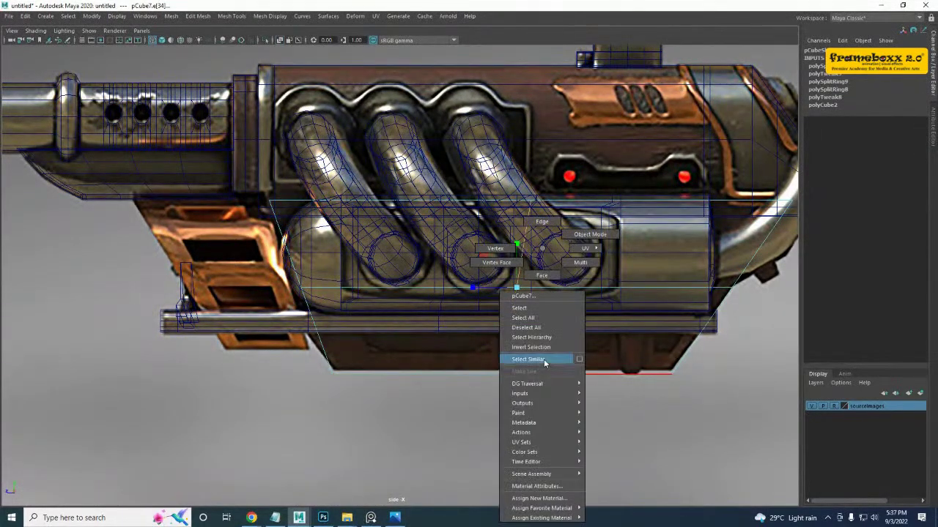
drag(473, 288, 677, 294)
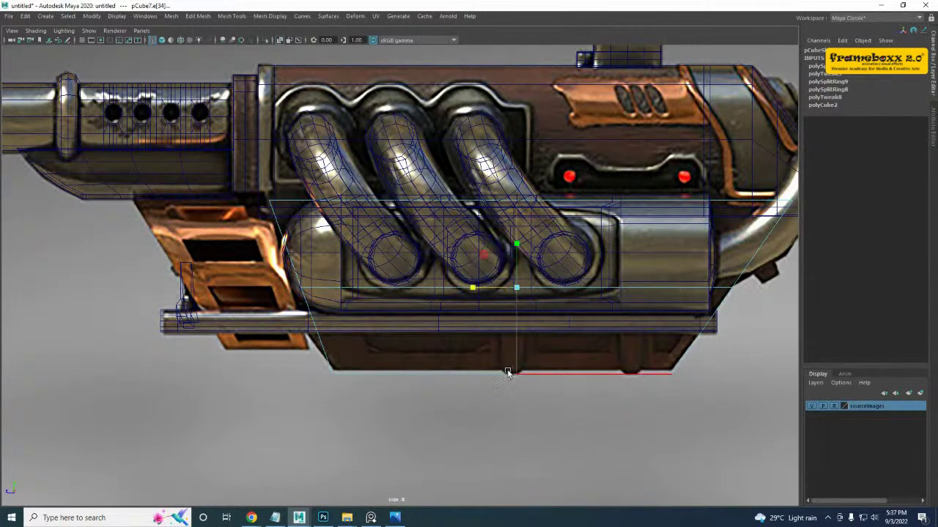
- Raise the bottom vertices slightly to the reference's lower edge and shift the middle loop to the centre of the first rib
right_click(456, 362)
right_drag(401, 247, 400, 247)
drag(295, 359, 740, 421)
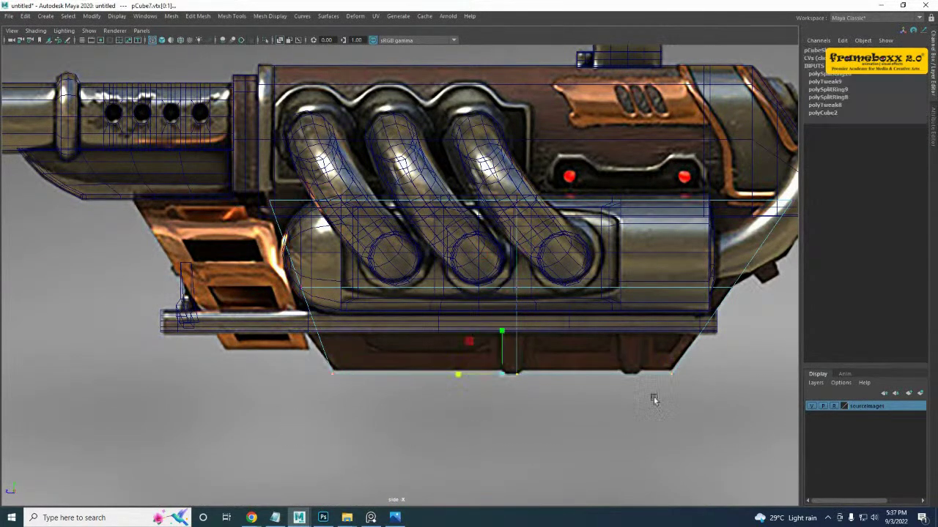
drag(504, 330, 504, 325)
alt+middle_drag(508, 364, 470, 372)
scroll(474, 368, up, 3)
drag(480, 148, 578, 489)
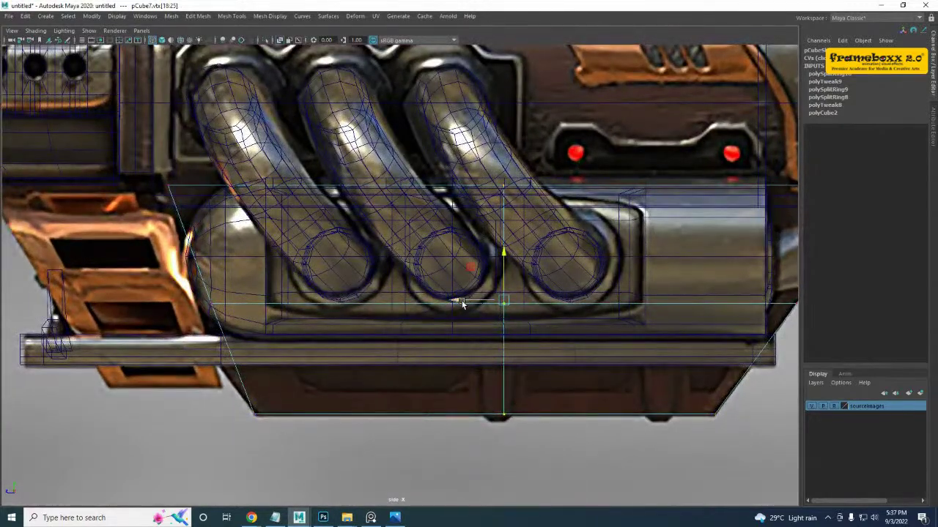
drag(461, 302, 455, 302)
- Insert an edge loop along each side of the reference's first rib
scroll(609, 406, up, 2)
alt+middle_drag(611, 407, 490, 389)
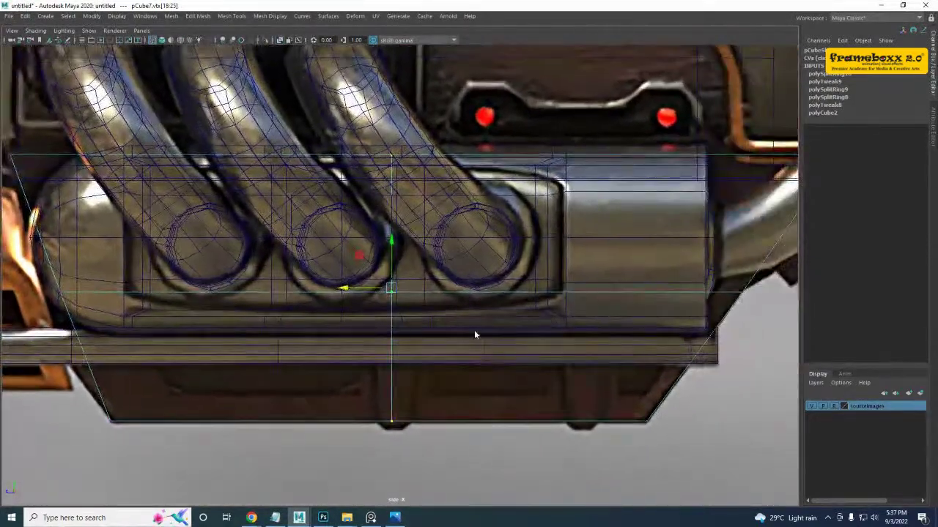
right_drag(475, 335, 669, 202)
shift+right_drag(501, 326, 449, 276)
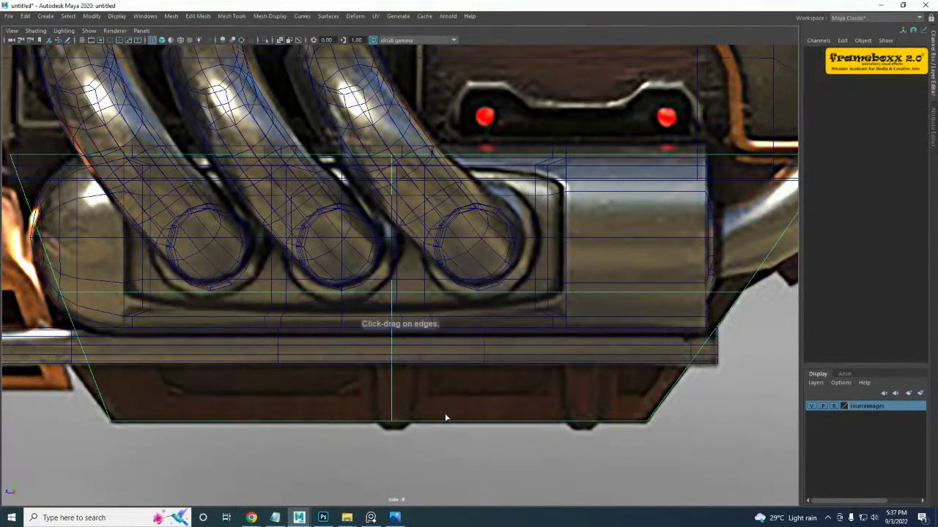
drag(441, 423, 376, 423)
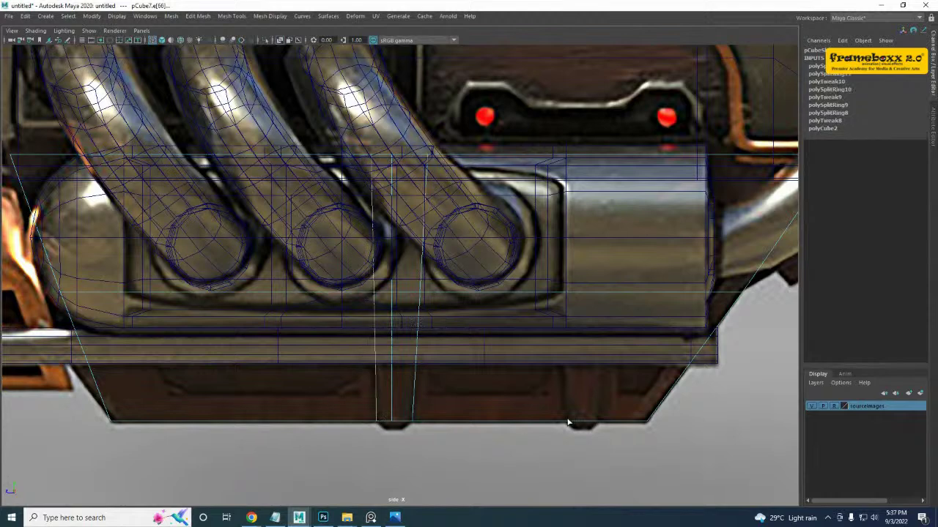
- Insert an edge loop at the rear rib, flatten it to vertical and align it with the rib's centre
click(582, 425)
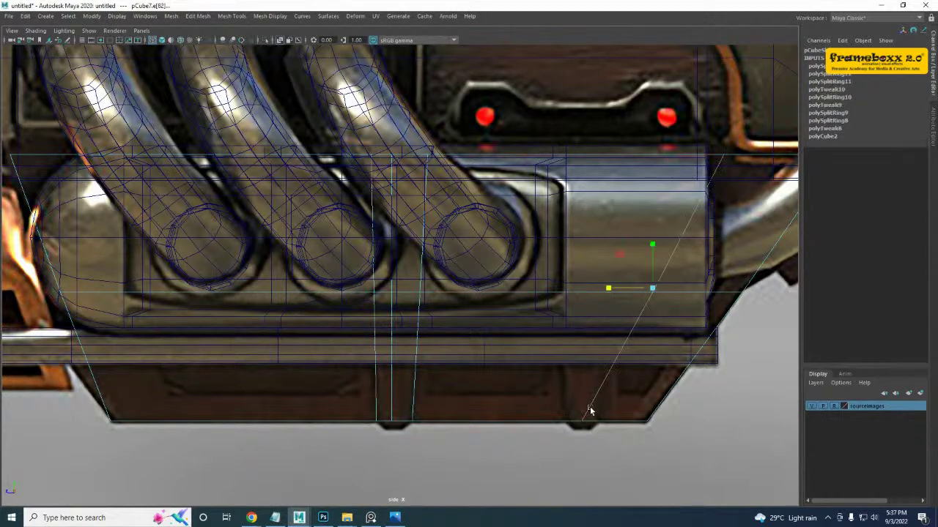
drag(607, 288, 864, 319)
key(w)
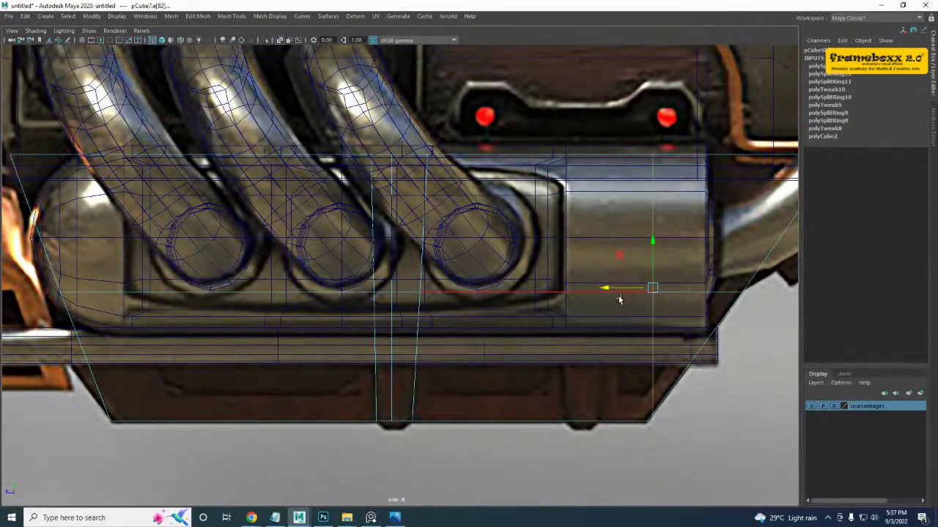
drag(604, 294, 536, 295)
- Insert an edge loop along each side of the reference's rear rib
right_drag(617, 248, 612, 319)
shift+right_click(648, 271)
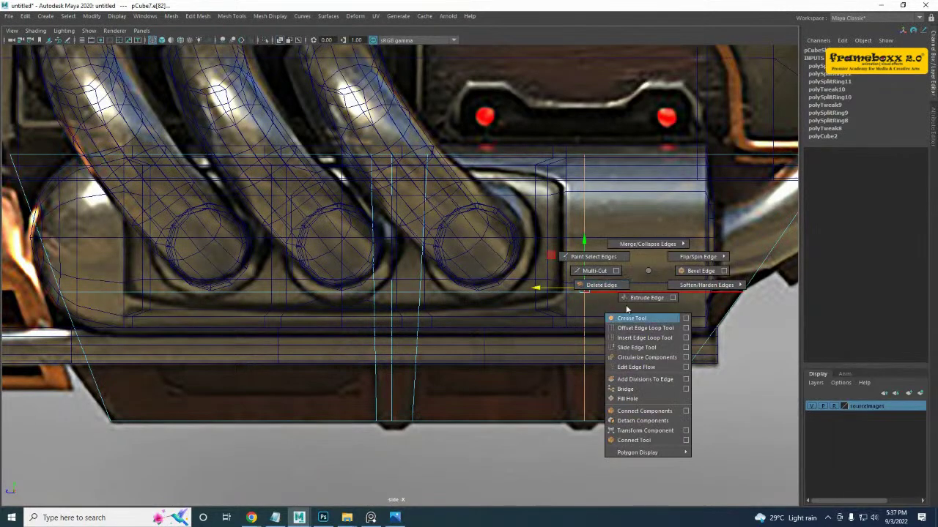
shift+right_drag(646, 273, 602, 262)
ctrl+right_click(645, 264)
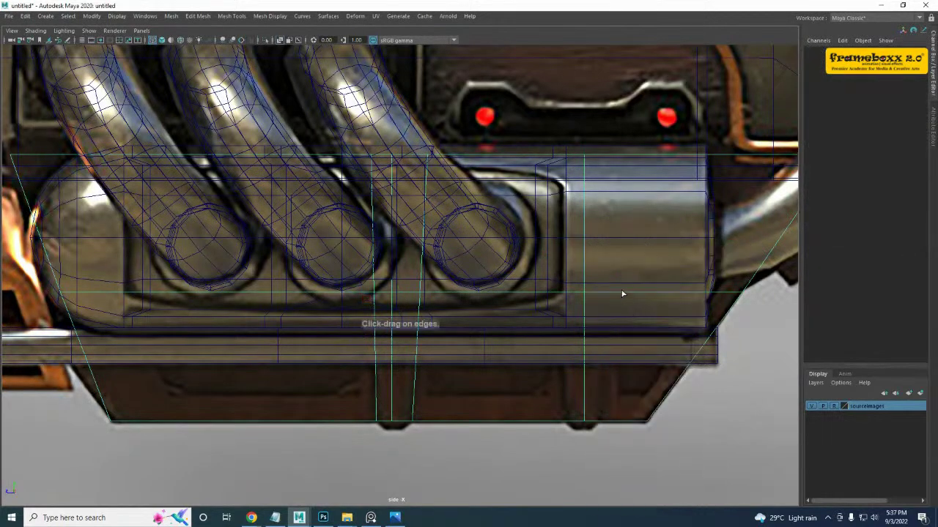
drag(621, 292, 566, 294)
click(615, 296)
key(w)
- Lower the bottom centre vertices of both ribs so they protrude below the box's base as in the reference
scroll(383, 403, up, 4)
alt+middle_drag(383, 402, 419, 294)
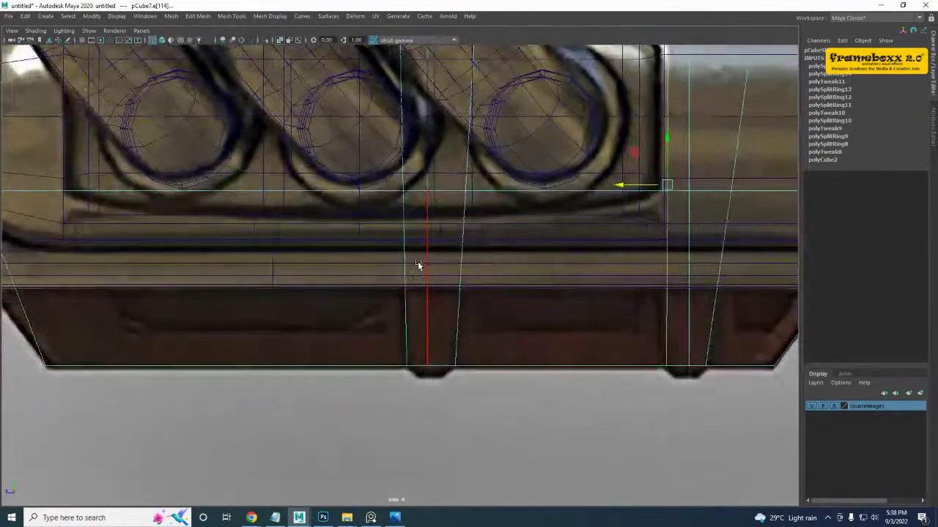
right_drag(433, 248, 369, 232)
mouse_move(421, 347)
mouse_down()
mouse_move(442, 392)
mouse_move(426, 343)
mouse_up()
alt+middle_drag(709, 370, 595, 379)
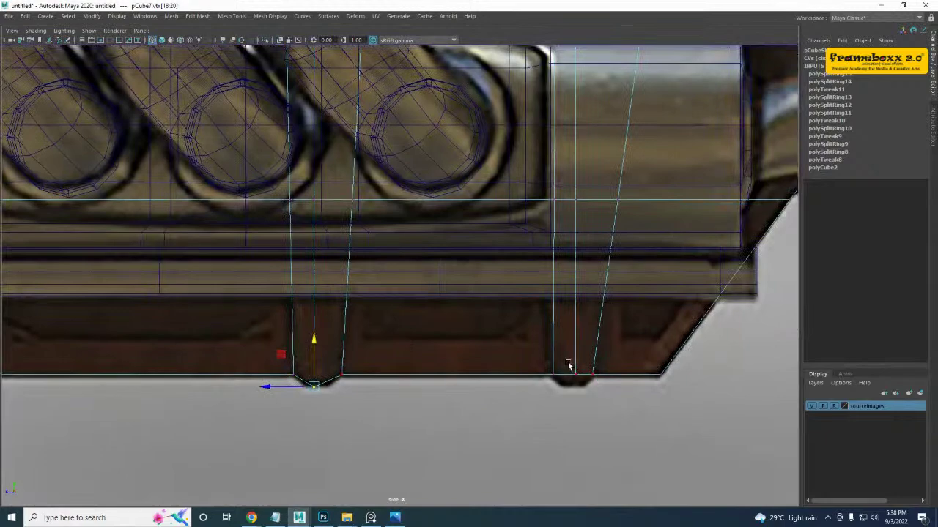
drag(566, 361, 583, 397)
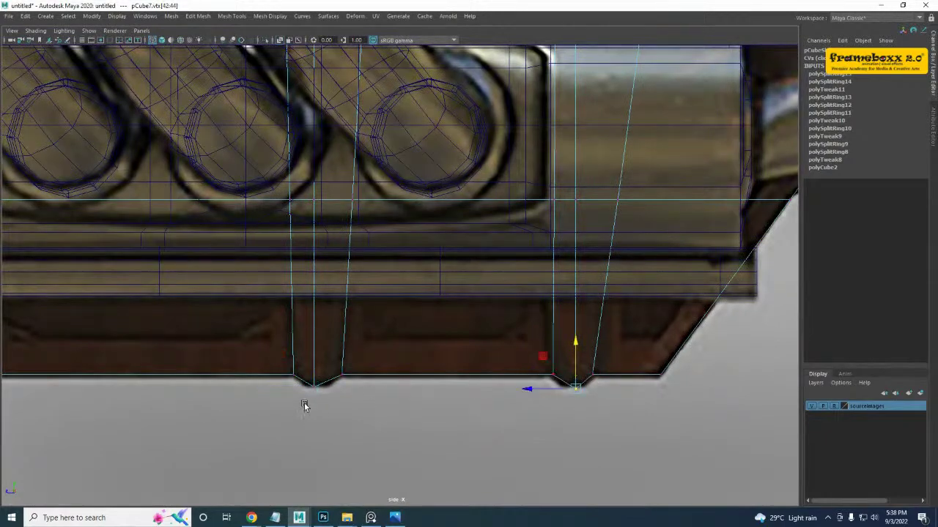
- Return to the perspective view, check the box's underside and isolate the box from the rest of the gun
key(space)
key(space)
alt+drag(579, 247, 567, 307)
right_drag(364, 248, 365, 288)
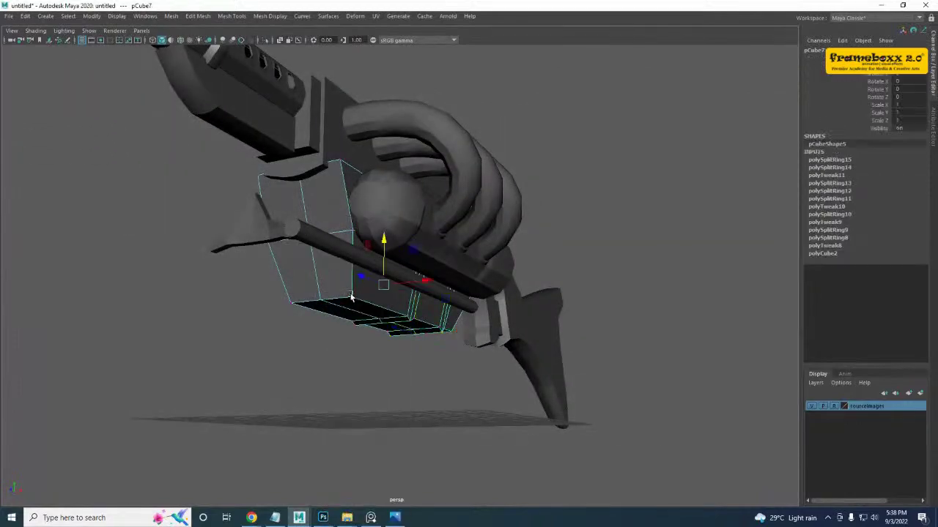
alt+drag(352, 296, 478, 326)
click(467, 335)
alt+drag(286, 332, 570, 350)
click(344, 300)
alt+drag(344, 300, 301, 310)
key(ctrl+1)
- Split the box's front section halfway between the front end and the first rib with a crosswise edge loop
scroll(354, 264, up, 3)
key(F10)
click(339, 201)
ctrl+right_drag(388, 159, 272, 180)
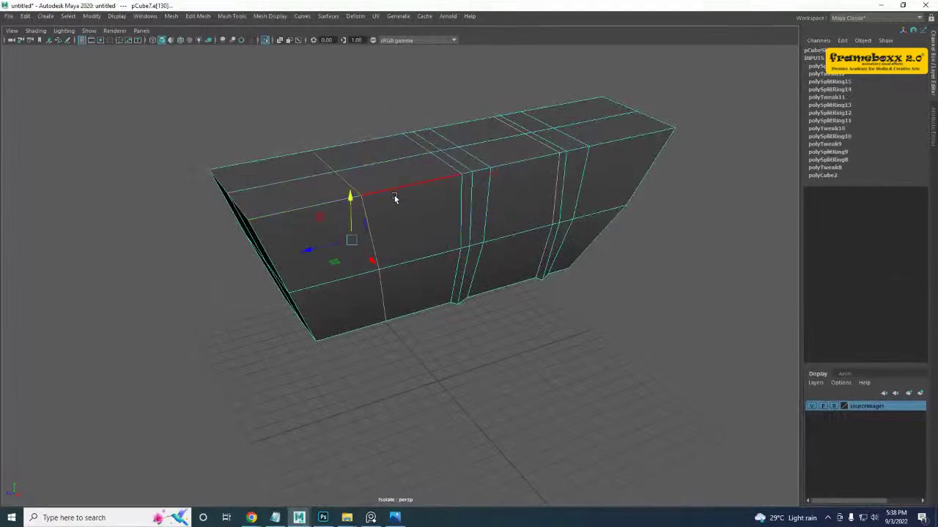
- Offset edge loops from the box's lengthwise centre loop out to just inside both side edges
alt+drag(394, 198, 358, 277)
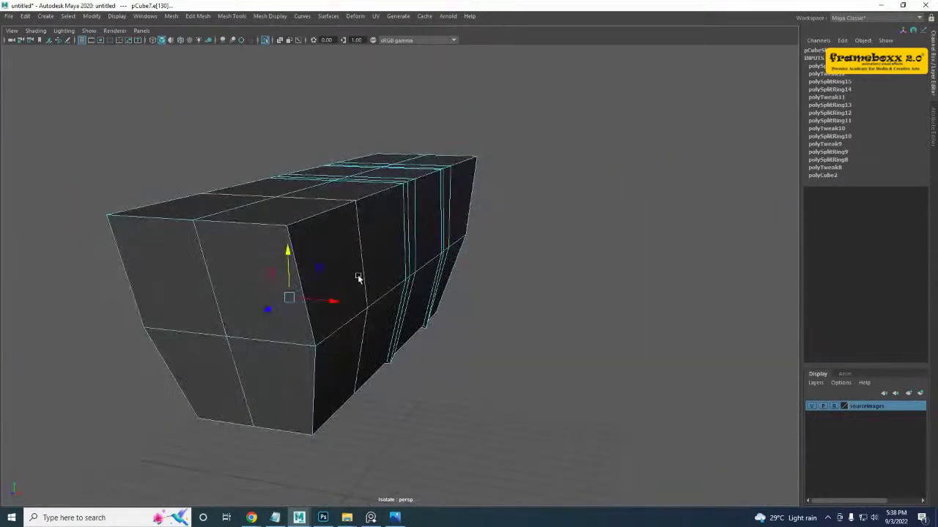
right_drag(237, 224, 397, 150)
alt+drag(235, 219, 332, 243)
shift+right_drag(389, 230, 376, 278)
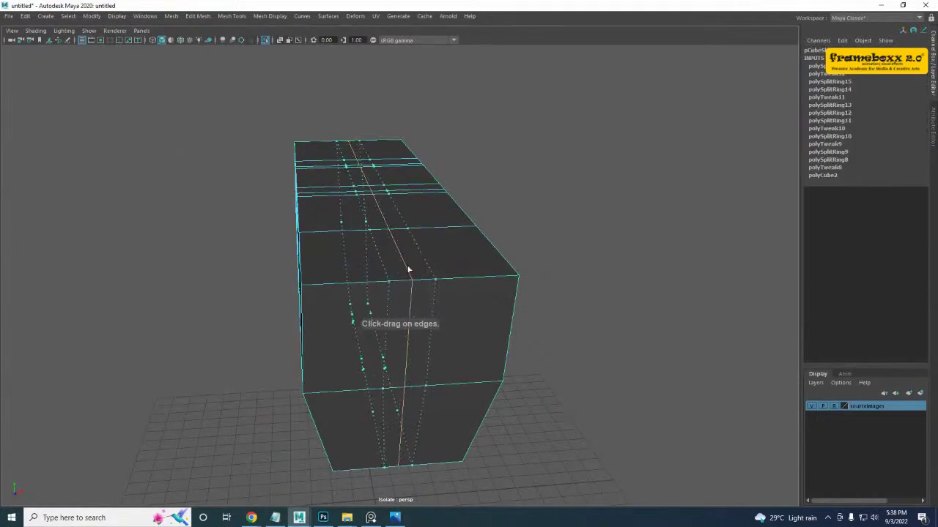
drag(398, 227, 373, 289)
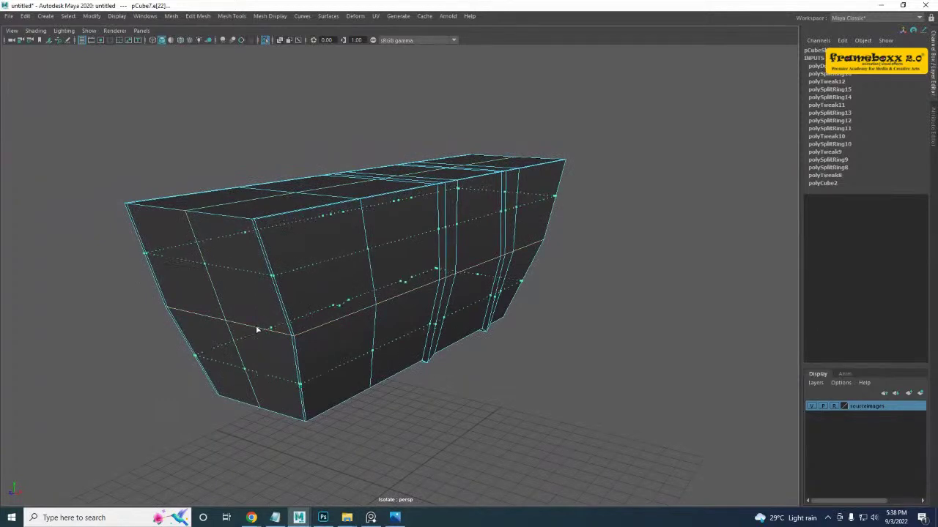
- Offset edge loops from the mid-height loop out to just inside the box's top and bottom edges
drag(230, 120, 215, 64)
key(ctrl+z)
alt+drag(306, 325, 260, 317)
alt+middle_drag(261, 316, 309, 293)
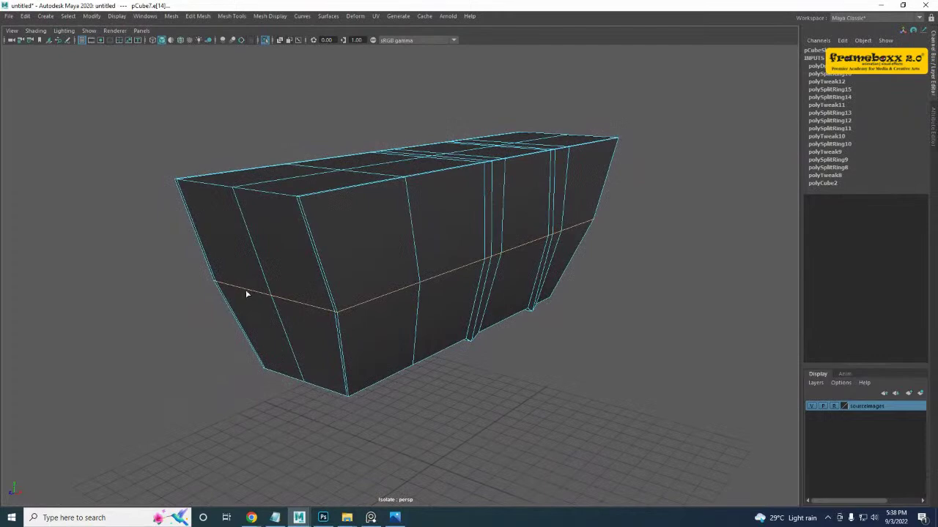
drag(246, 289, 227, 218)
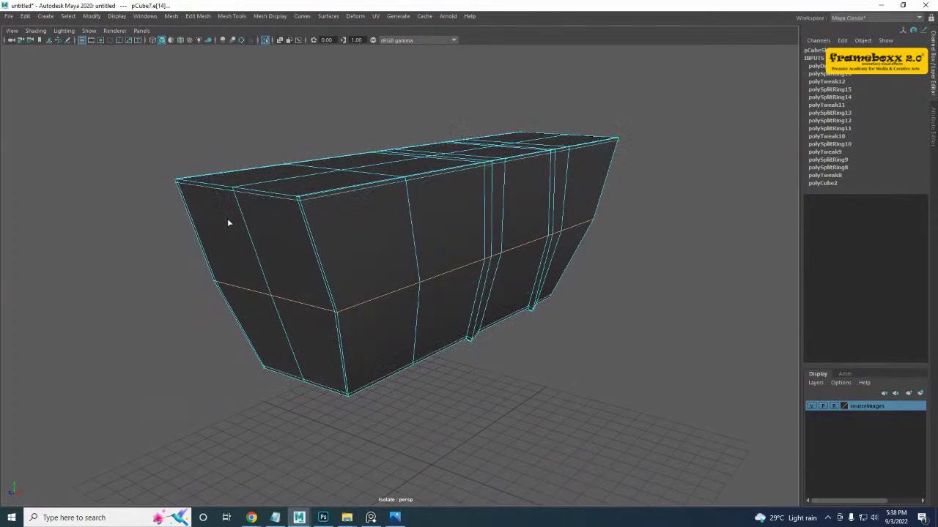
- Split both halves of the box's front face with vertical edge loops running around its length
key(w)
alt+drag(288, 286, 309, 285)
ctrl+right_drag(373, 239, 326, 264)
click(304, 305)
key(g)
alt+drag(468, 246, 385, 282)
- Split the box's upper and lower halves with horizontal edge loops
click(273, 347)
alt+drag(275, 347, 291, 331)
key(g)
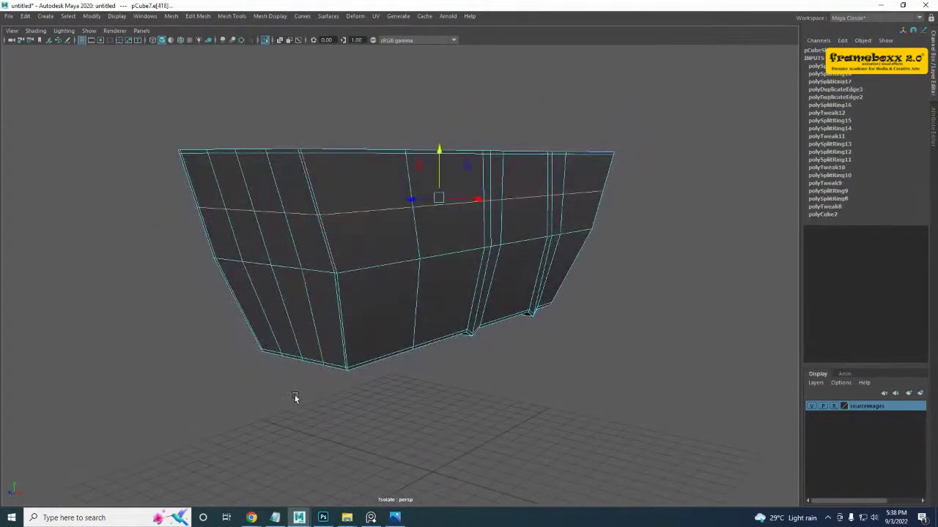
click(345, 321)
key(g)
alt+drag(398, 298, 351, 312)
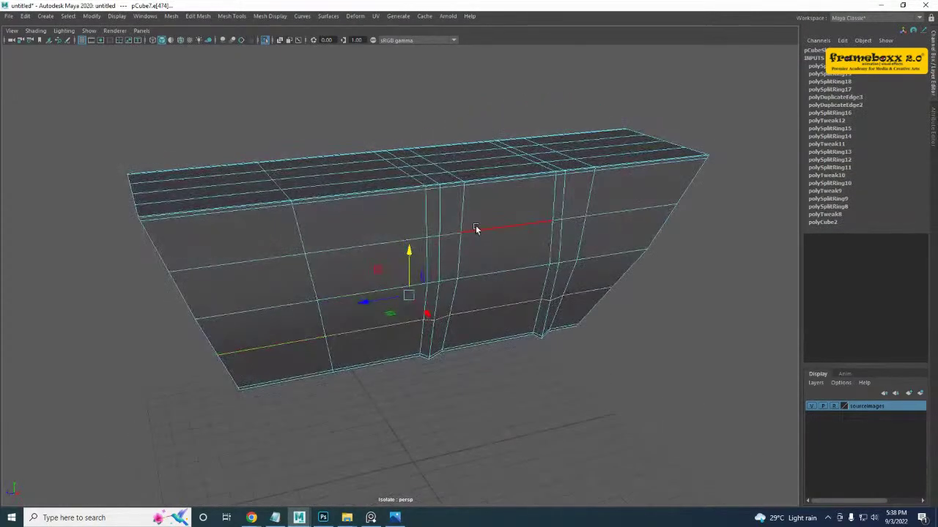
- Insert a supporting edge loop close to the box's front end
right_drag(475, 228, 529, 220)
alt+drag(531, 229, 551, 233)
shift+right_drag(261, 226, 222, 242)
alt+drag(224, 243, 253, 273)
alt+right_drag(241, 361, 297, 382)
alt+middle_drag(297, 383, 448, 335)
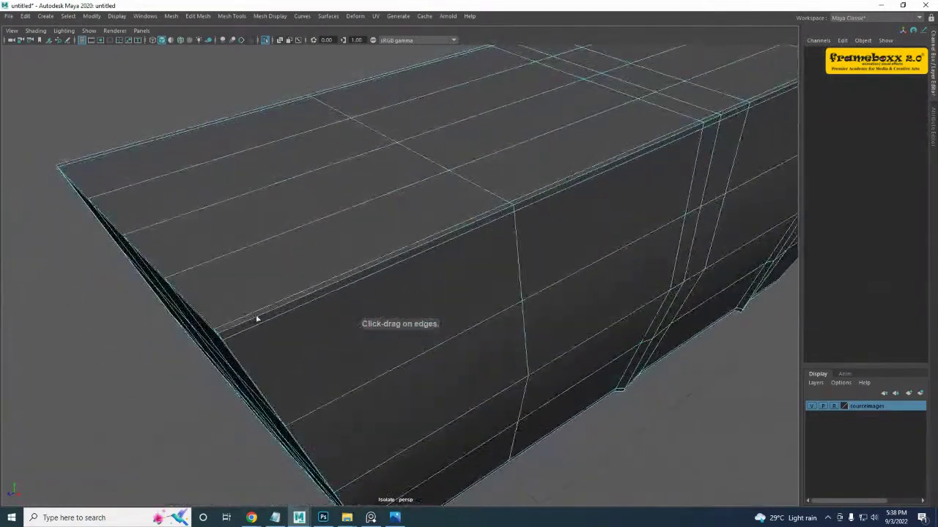
drag(257, 320, 224, 337)
- Insert a supporting edge loop close to the box's rear end, return to object mode and deselect the box
alt+middle_drag(401, 259, 212, 412)
drag(430, 227, 436, 224)
alt+drag(294, 251, 150, 299)
alt+middle_drag(132, 306, 310, 345)
alt+drag(310, 345, 325, 310)
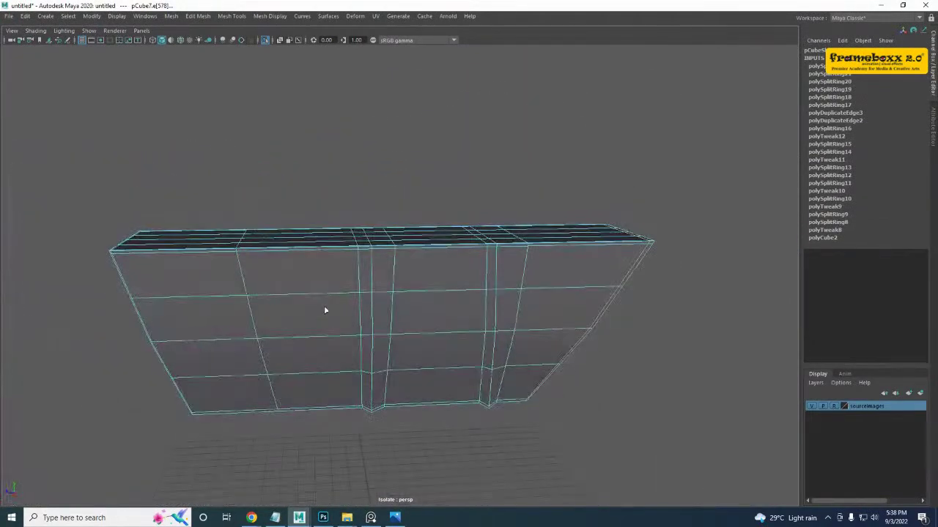
alt+drag(311, 267, 350, 330)
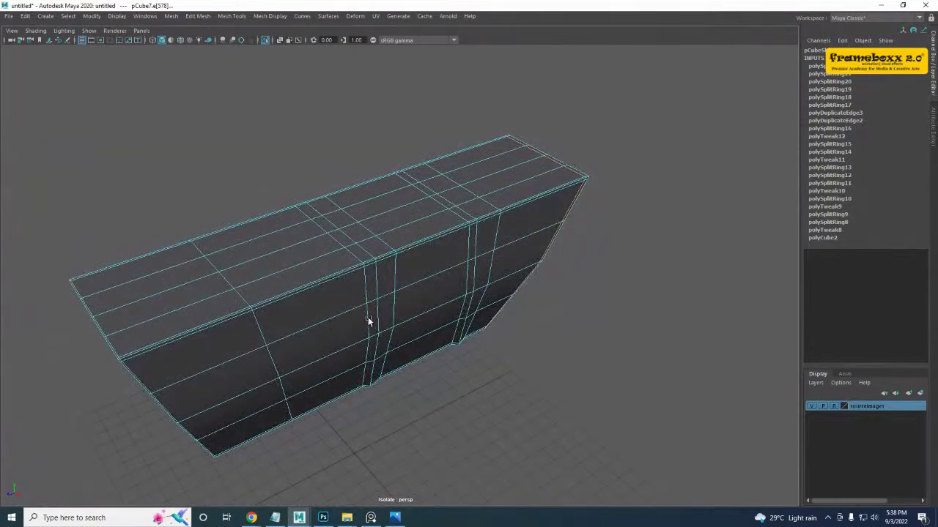
right_drag(475, 192, 480, 188)
alt+drag(570, 341, 623, 282)
click(566, 329)
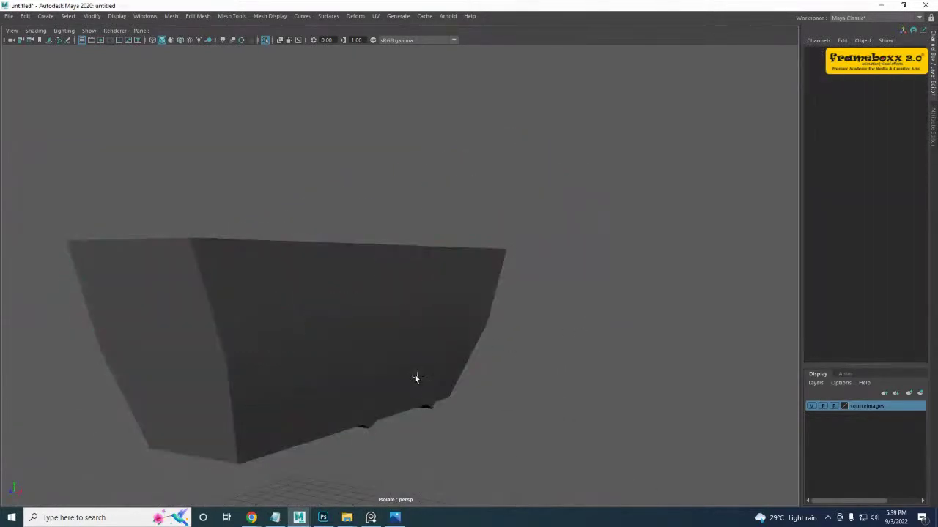
- End the box's isolation and review the whole gun from the front
key(ctrl+1)
scroll(412, 380, down, 4)
alt+drag(410, 381, 385, 357)
scroll(385, 355, down, 4)
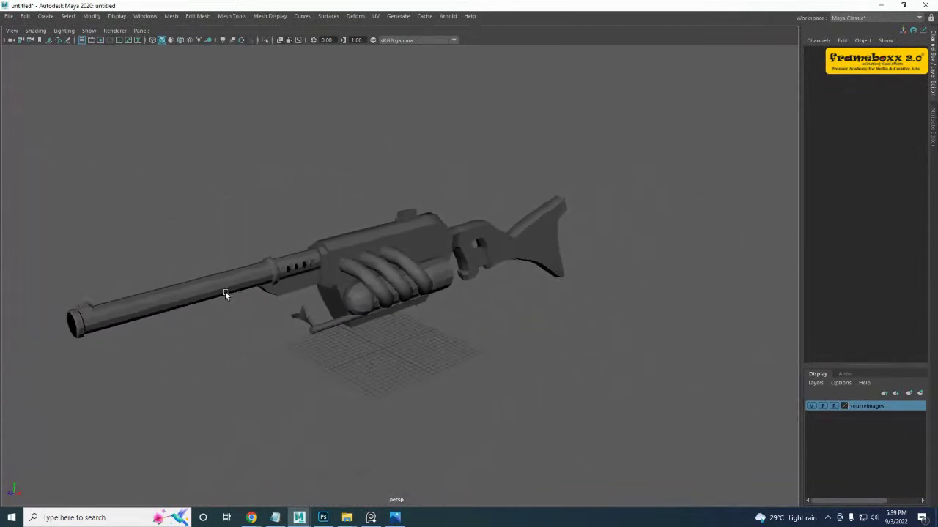
alt+drag(225, 291, 424, 292)
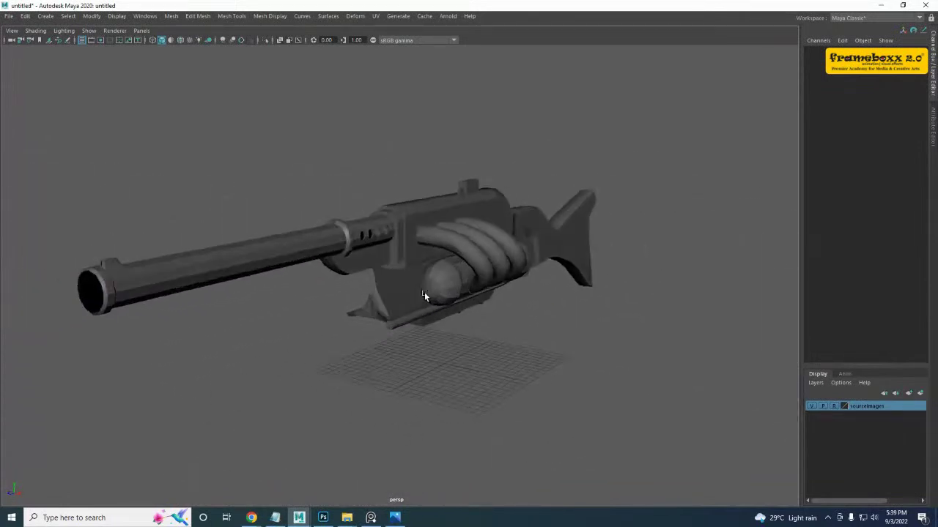
- Select both halves of the small bracket at the rods' front end and scale them to 0.181 along Z in the side view
key(space)
key(space)
alt+middle_drag(446, 377, 831, 414)
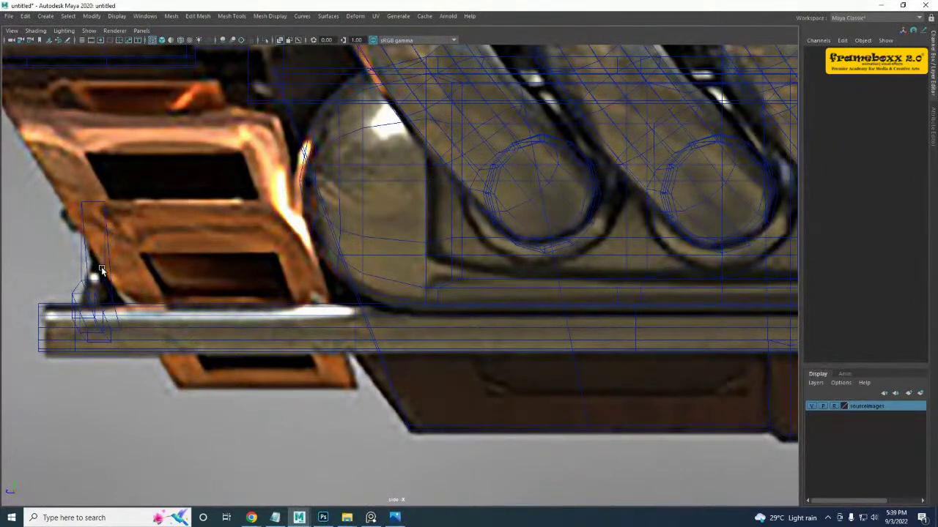
click(84, 280)
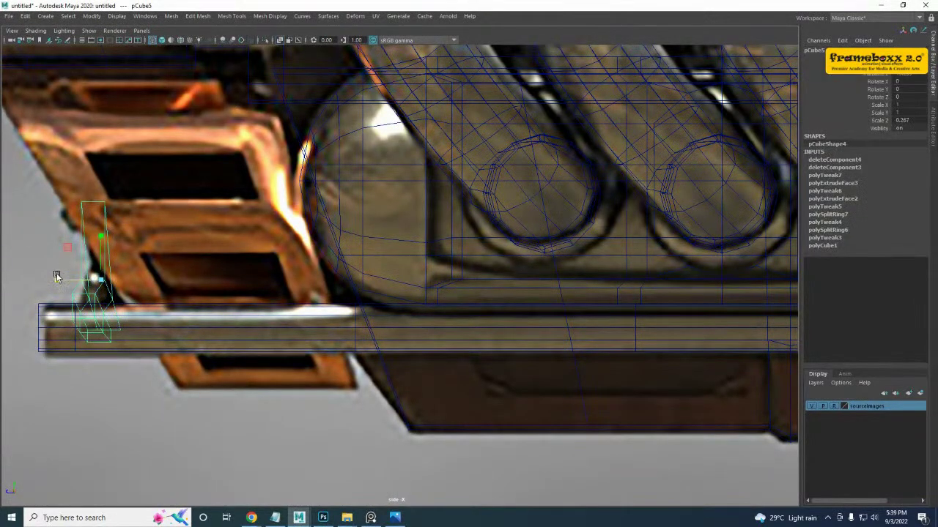
drag(56, 277, 62, 279)
key(ctrl+z)
drag(120, 208, 68, 246)
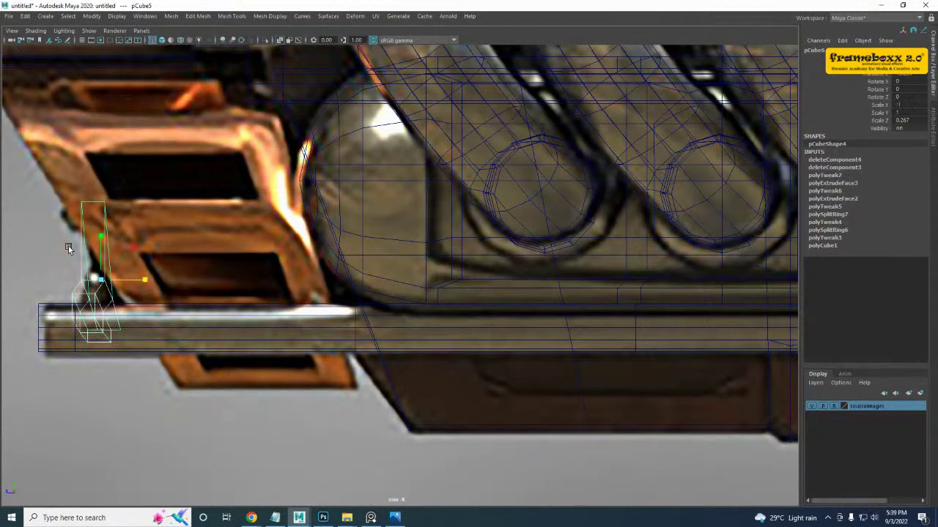
drag(142, 282, 128, 284)
click(168, 260)
alt+middle_drag(168, 260, 303, 340)
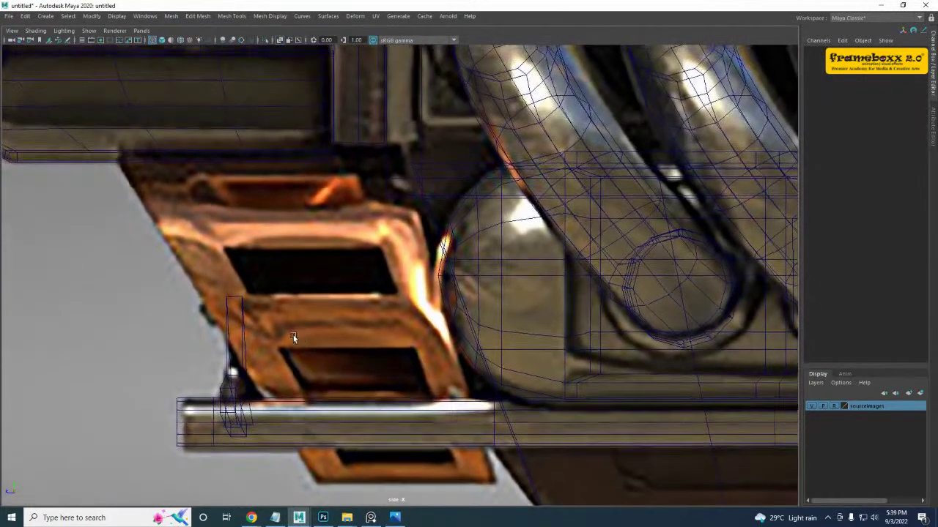
- Save the scene as 1_Stun in the project's scenes folder
key(ctrl+s)
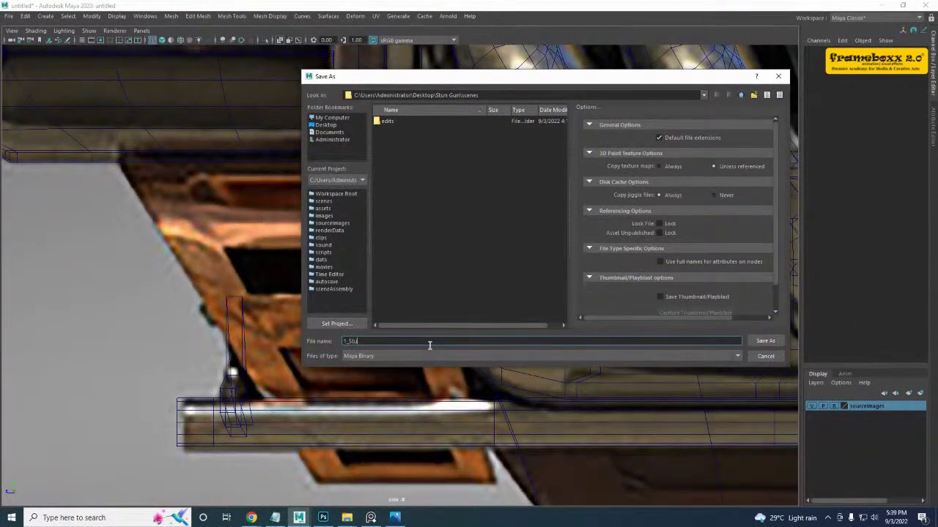
text(1_Stun)
key(Return)
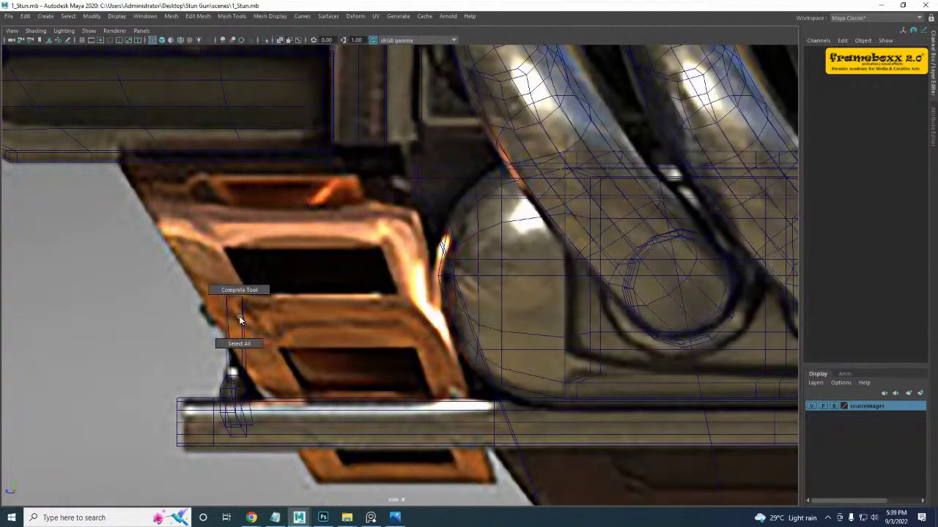
- Tilt the bracket toward the muzzle by moving its top vertices forward in the side view, and return to object mode
click(228, 309)
right_click(226, 308)
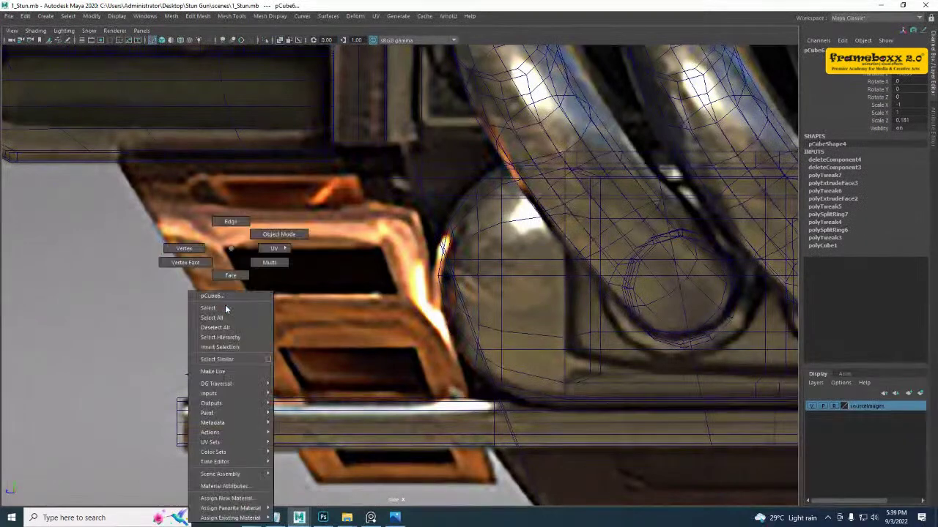
drag(174, 227, 323, 344)
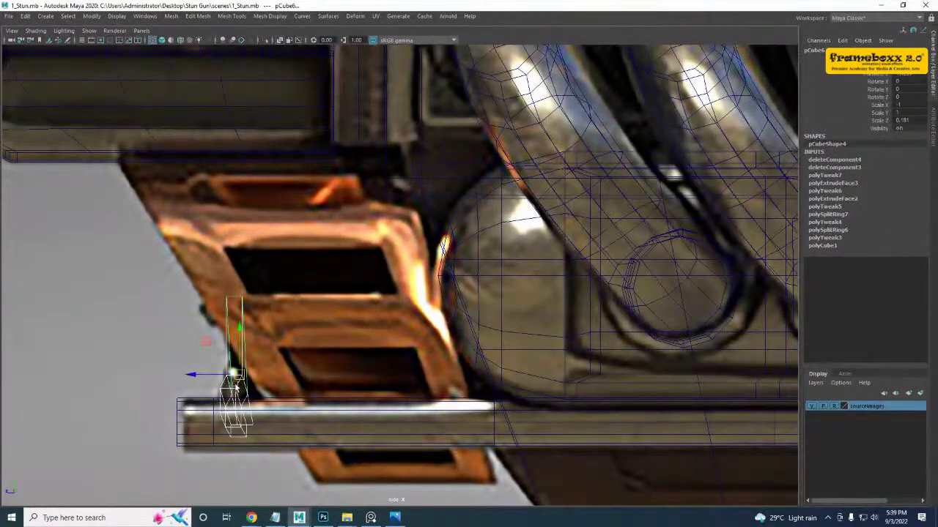
click(225, 388)
click(221, 389)
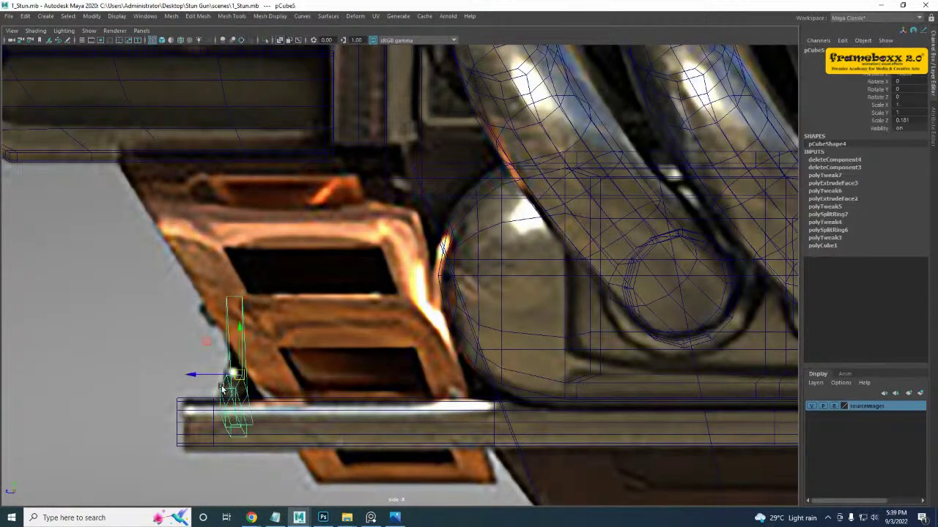
right_drag(222, 388, 150, 244)
drag(147, 243, 293, 319)
drag(220, 305, 196, 300)
scroll(222, 344, up, 2)
alt+middle_drag(252, 367, 283, 385)
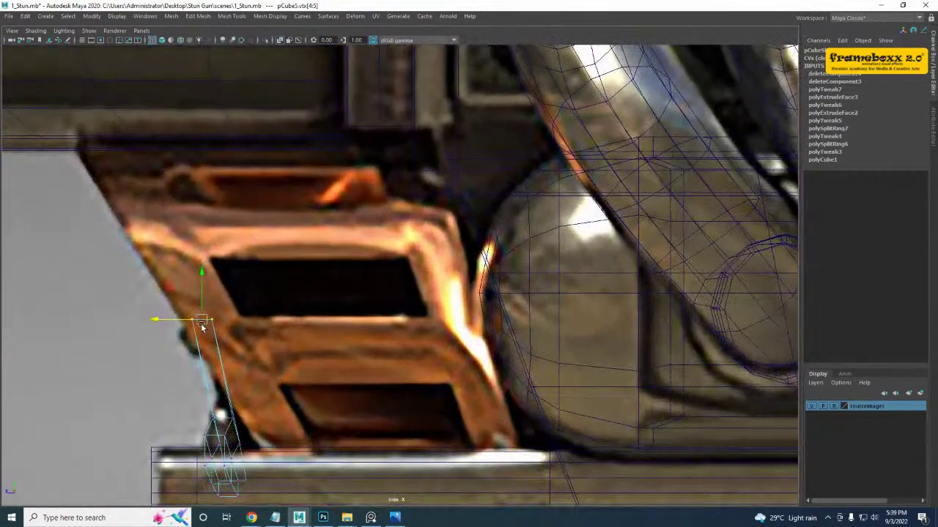
right_click(224, 315)
right_drag(199, 249, 326, 175)
click(137, 320)
alt+middle_drag(285, 275, 335, 313)
scroll(337, 315, down, 4)
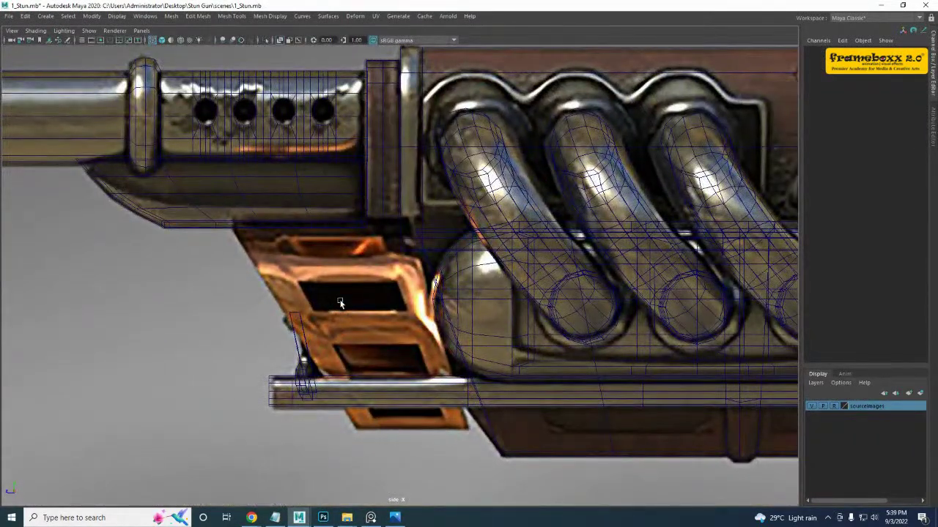
- Create a polygon cylinder with a radius of about 3.7 over the round copper part in the front view
key(space)
key(space)
alt+middle_drag(289, 340, 266, 302)
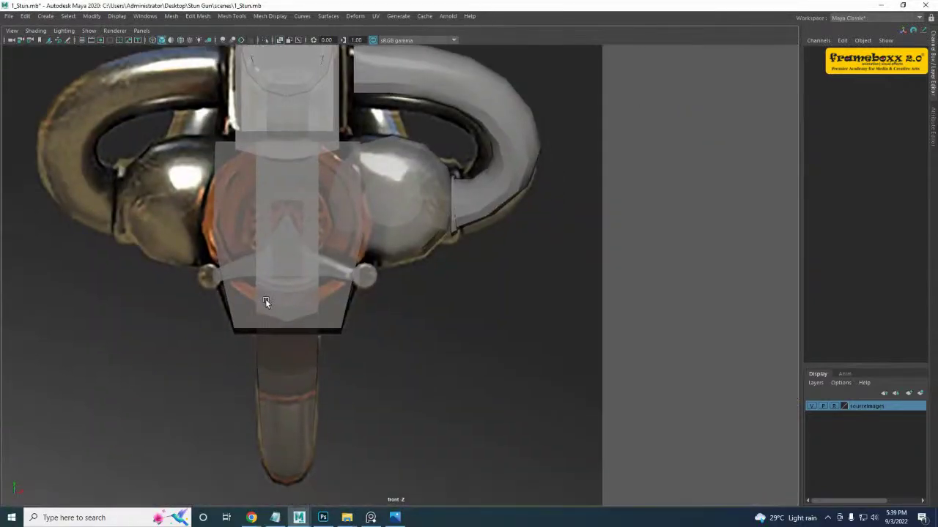
shift+right_click(328, 230)
shift+right_drag(328, 228, 285, 241)
alt+click(285, 224)
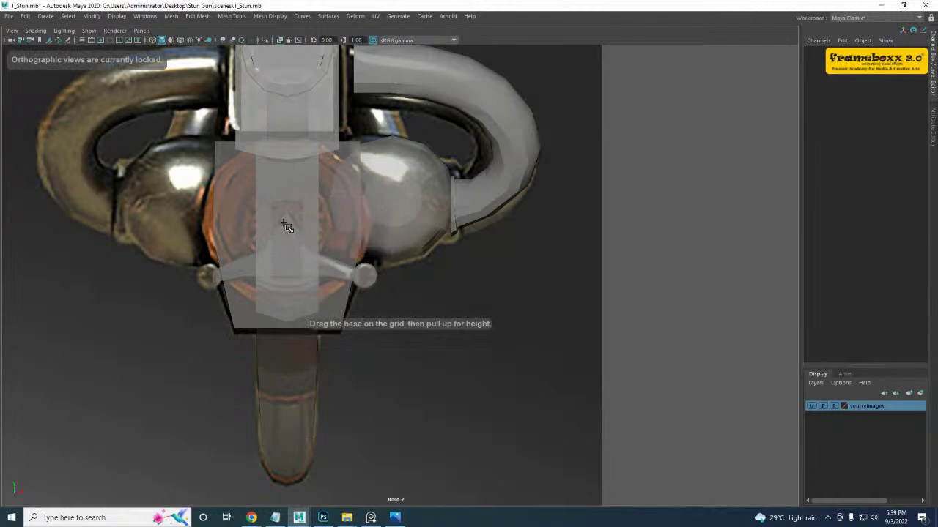
drag(286, 223, 332, 286)
- Move the cylinder forward along the gun in the side view to cover the slotted copper part
key(space)
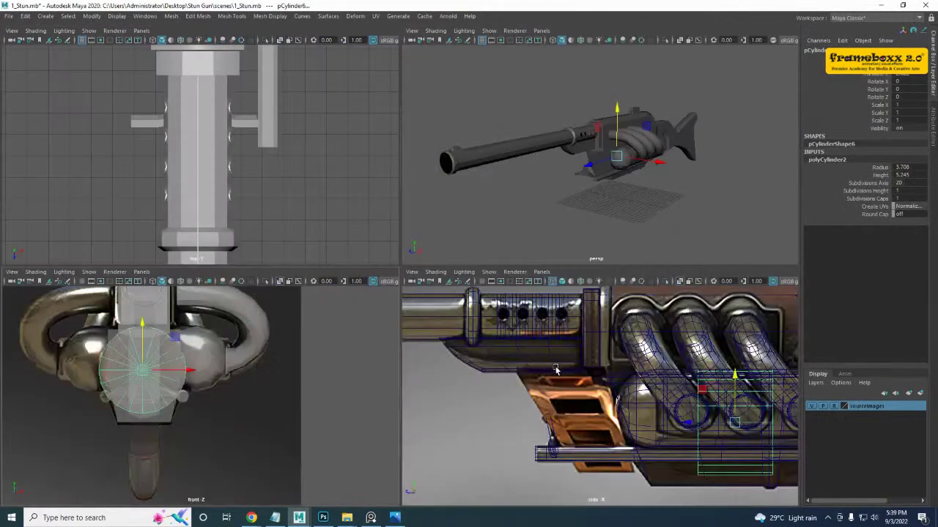
key(space)
drag(543, 321, 262, 332)
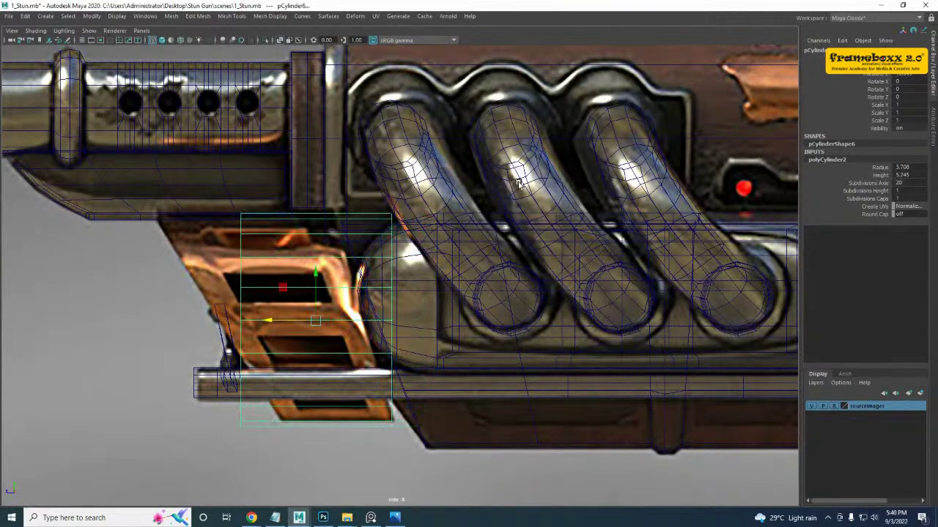
- Set the cylinder's axis subdivisions to 12 and its cap subdivisions to 0
key(space)
key(space)
alt+drag(423, 234, 392, 291)
alt+middle_drag(392, 291, 390, 268)
scroll(361, 279, up, 6)
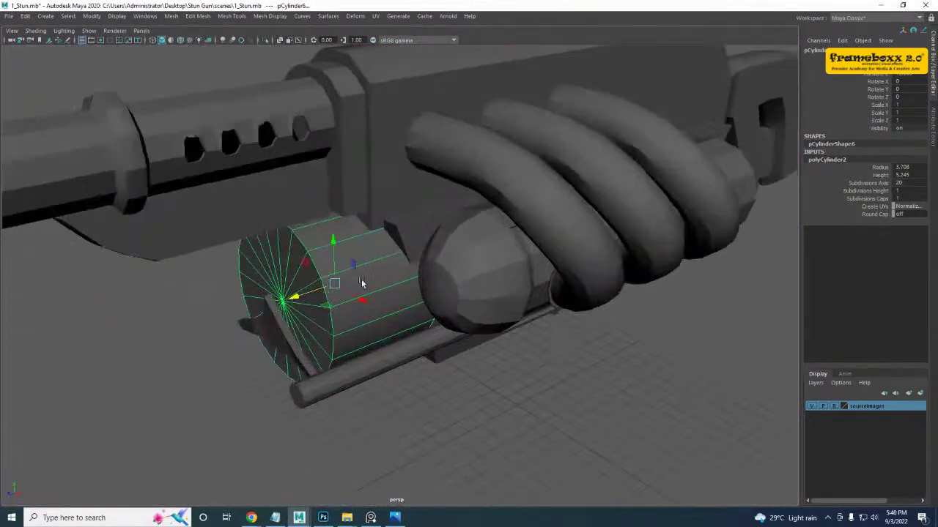
click(904, 181)
text(12)
key(Return)
click(870, 200)
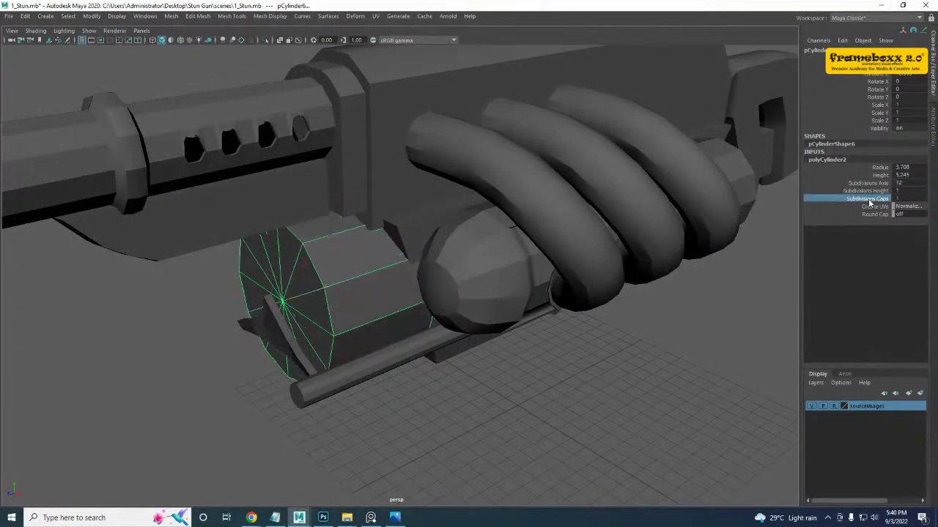
middle_drag(502, 219, 394, 224)
mouse_move(396, 222)
alt+mouse_down()
mouse_move(410, 218)
mouse_move(407, 229)
alt+mouse_up()
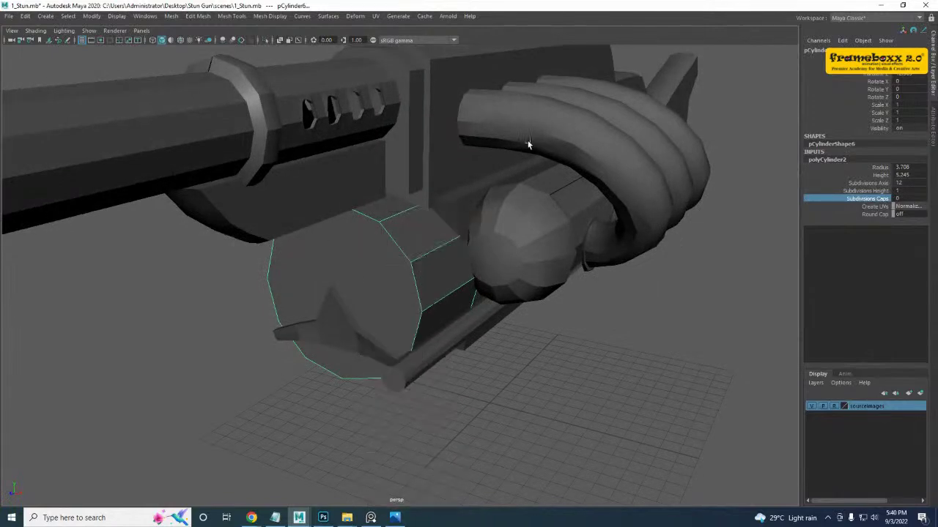
- Move the cylinder's upper and middle front vertices along Z to follow the slanted front outline of the copper part
key(space)
key(space)
right_drag(262, 255, 211, 239)
drag(146, 173, 262, 284)
drag(170, 232, 98, 231)
drag(166, 224, 168, 225)
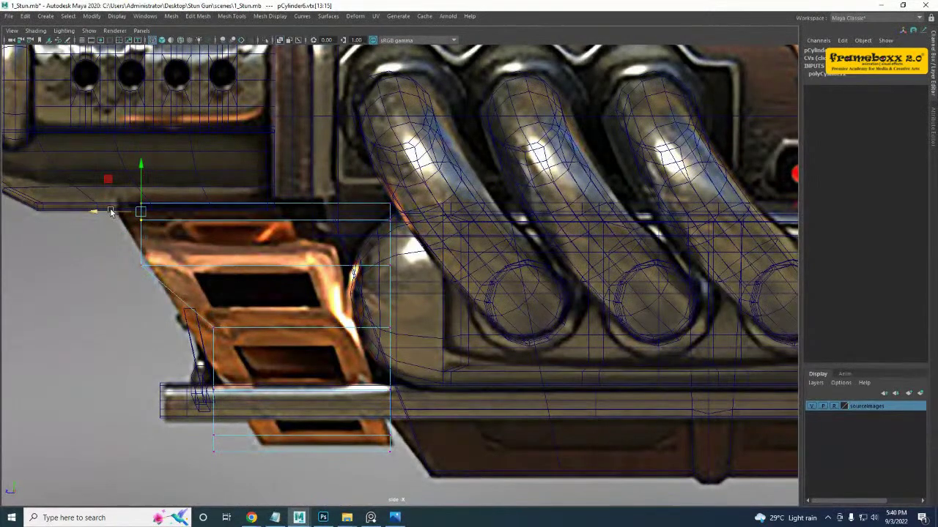
drag(111, 212, 91, 212)
drag(109, 247, 185, 283)
drag(116, 266, 168, 328)
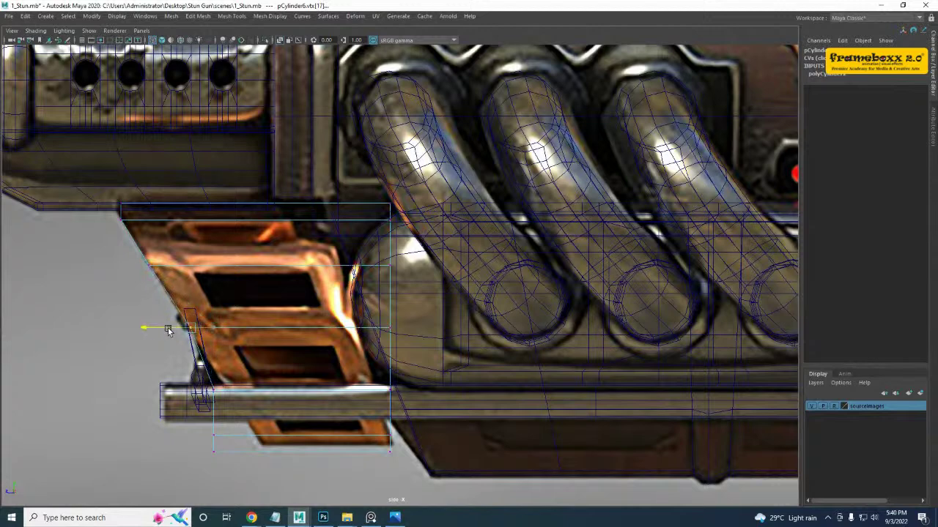
- Move the cylinder's lower front vertices back to follow the copper part's slanted outline down to its lowest corner
drag(184, 379, 292, 484)
drag(175, 420, 220, 446)
drag(273, 465, 224, 447)
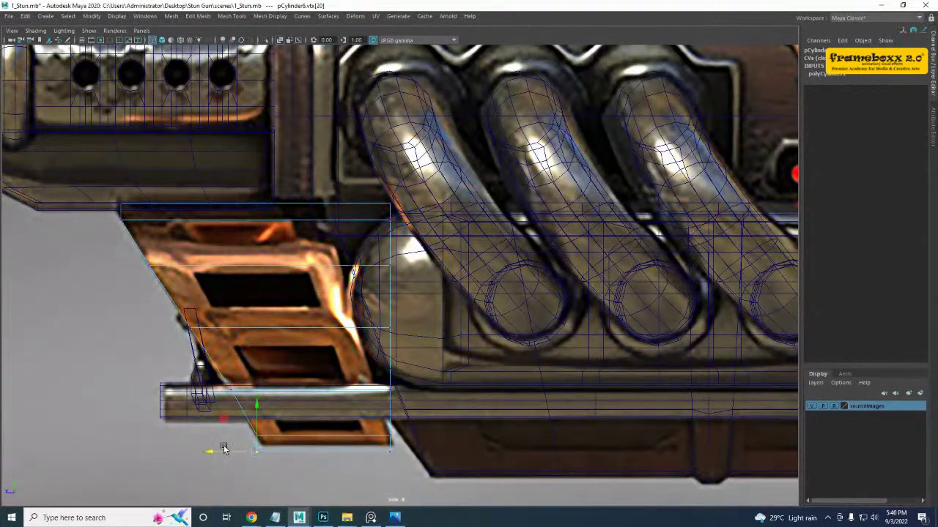
- Shift the cylinder's rear vertices row by row so the back end slants along the copper part's rear outline
drag(330, 166, 495, 476)
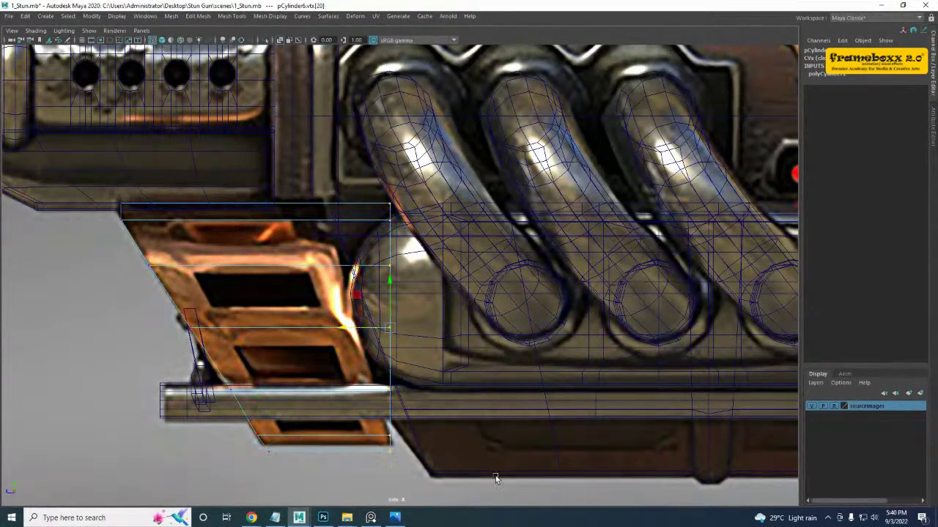
drag(345, 329, 349, 330)
drag(334, 174, 434, 394)
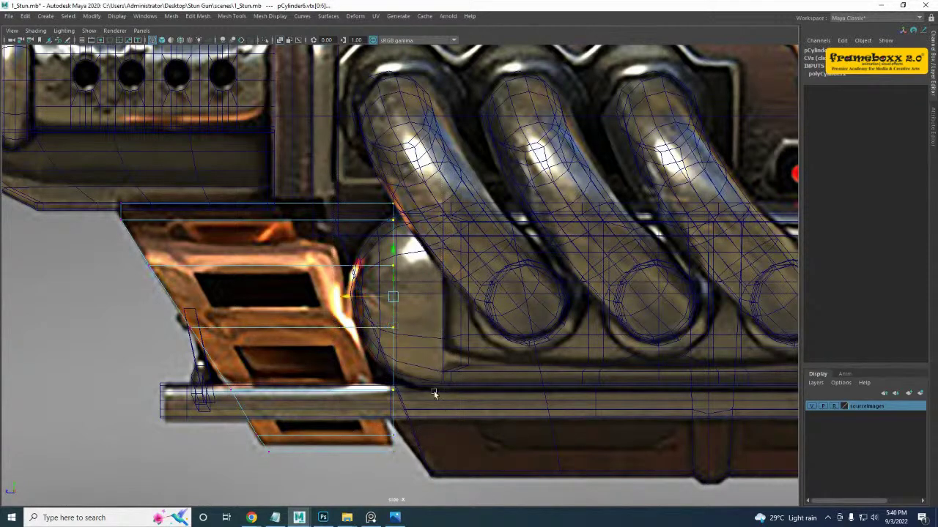
click(354, 326)
key(ctrl+z)
drag(356, 300, 334, 297)
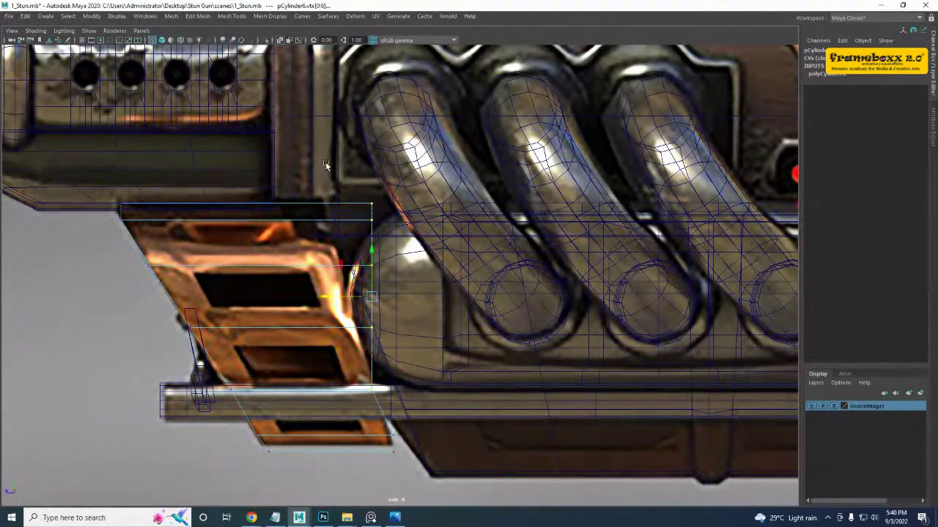
drag(325, 164, 445, 356)
drag(349, 269, 329, 271)
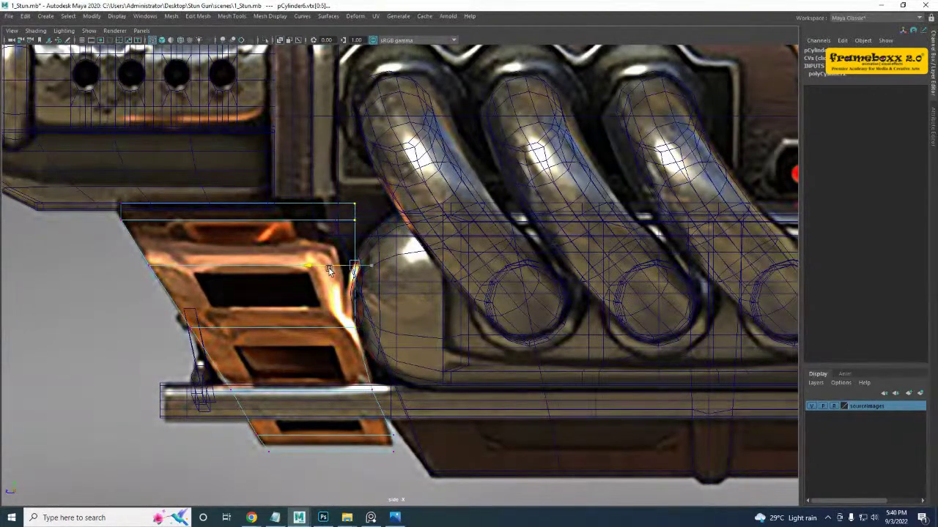
drag(325, 175, 411, 278)
drag(328, 236, 338, 213)
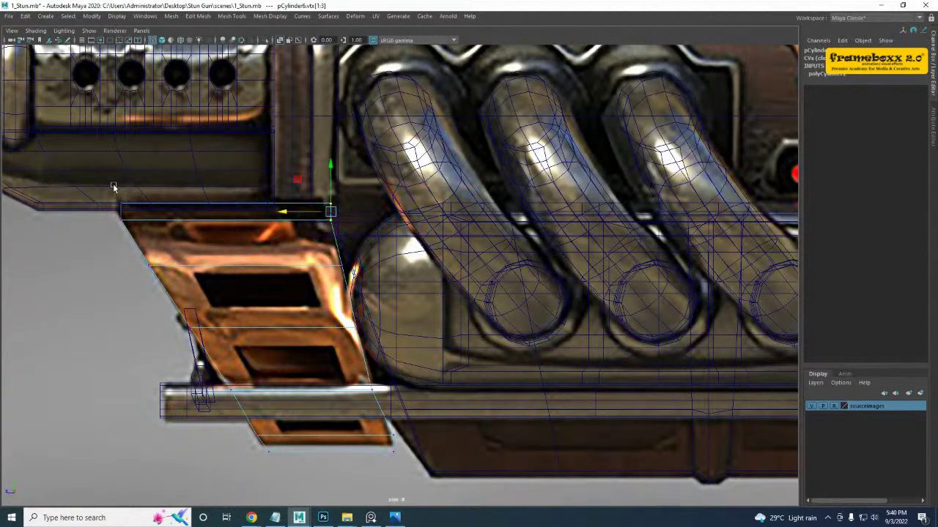
- Return the slanted cylinder to object mode and isolate it in the perspective view
key(space)
key(space)
mouse_move(493, 268)
alt+mouse_down()
mouse_move(327, 287)
mouse_move(454, 297)
alt+mouse_up()
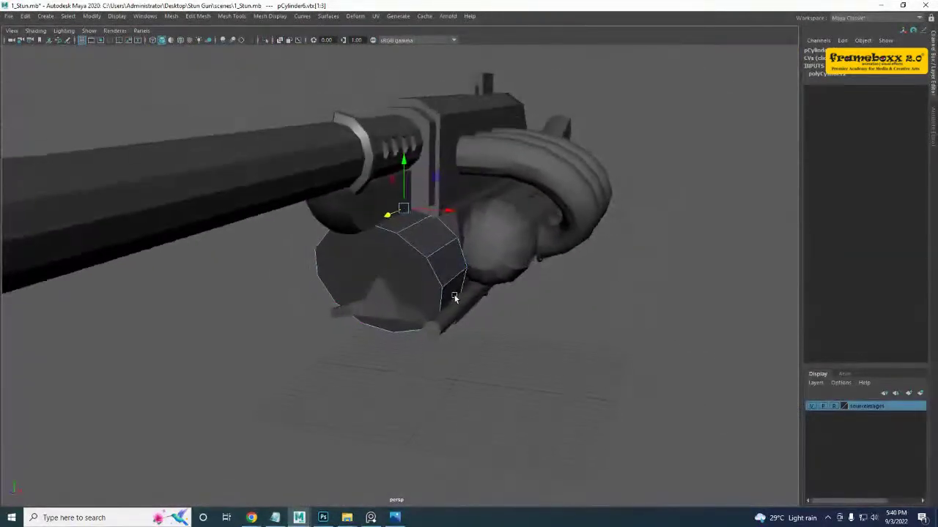
right_drag(418, 249, 461, 235)
alt+drag(469, 234, 425, 258)
key(ctrl+1)
- Cut the cylinder's end caps between opposite vertices with Multi-Cut, adding three vertical edges to each and a horizontal centre edge to the front cap
shift+right_drag(454, 227, 398, 240)
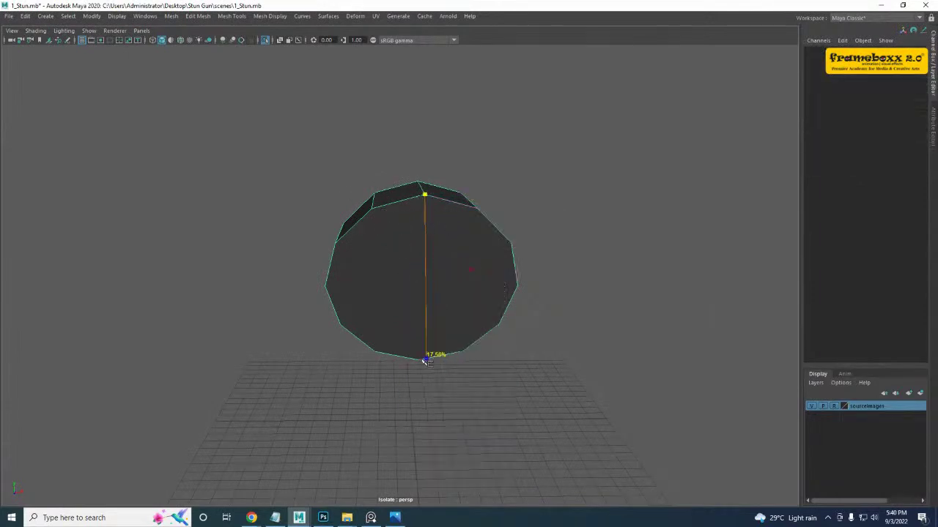
alt+drag(419, 336, 288, 333)
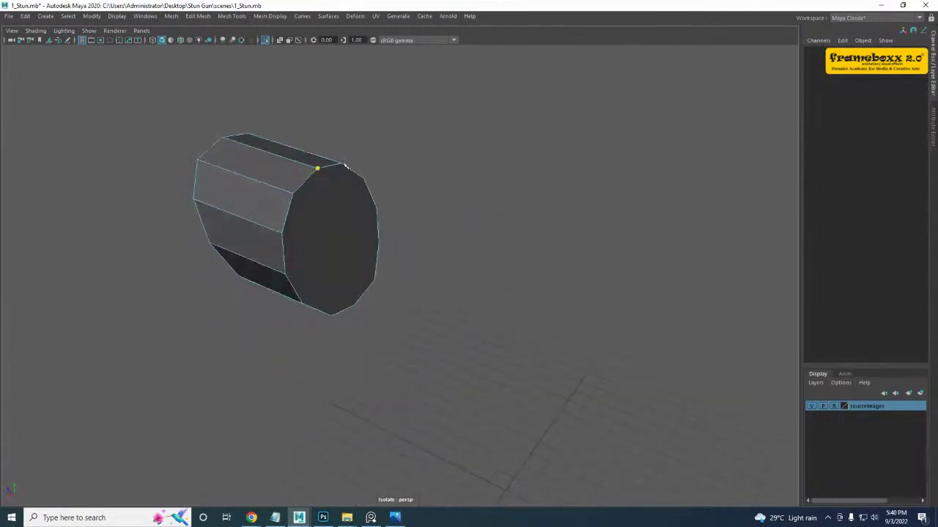
alt+drag(270, 302, 417, 295)
alt+drag(398, 339, 437, 264)
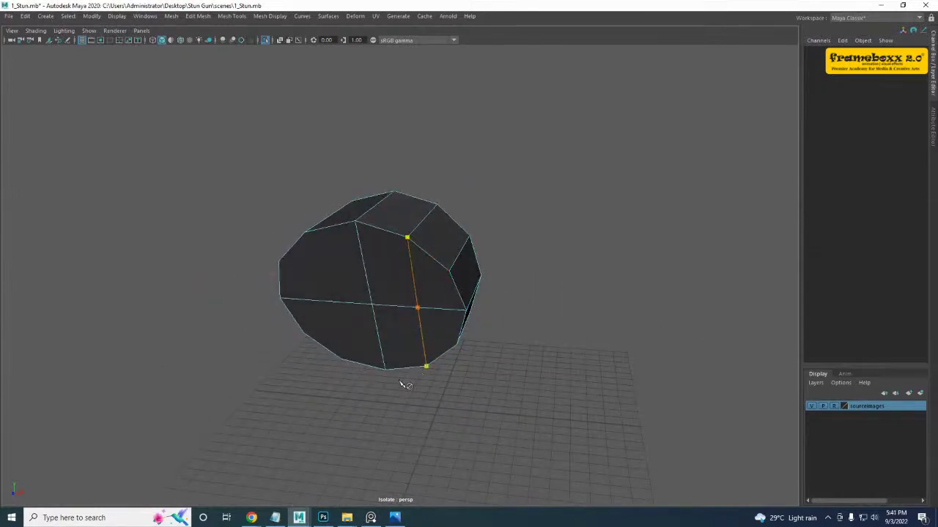
alt+drag(308, 290, 409, 350)
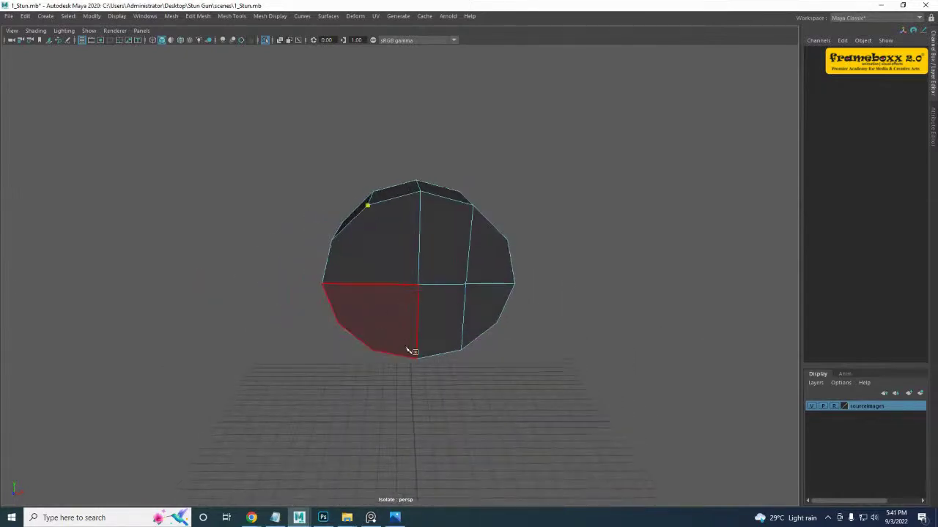
alt+drag(452, 288, 314, 286)
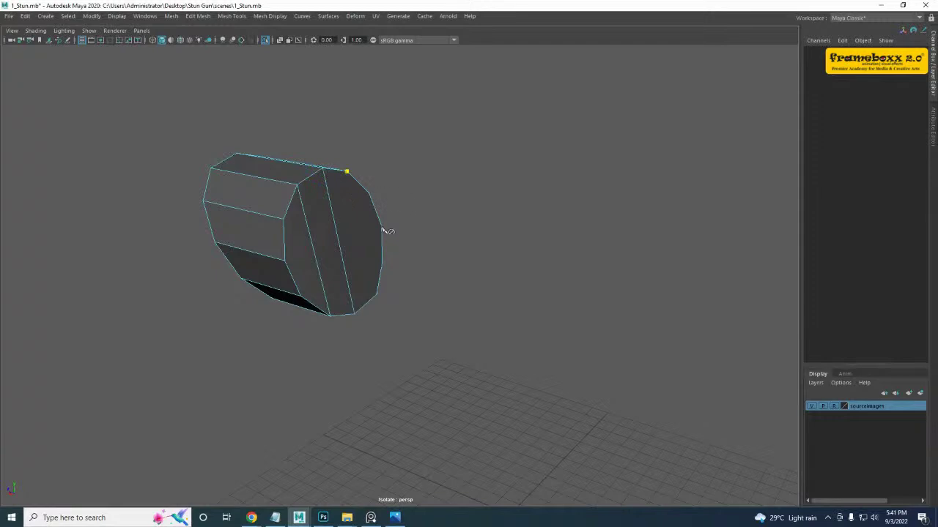
key(q)
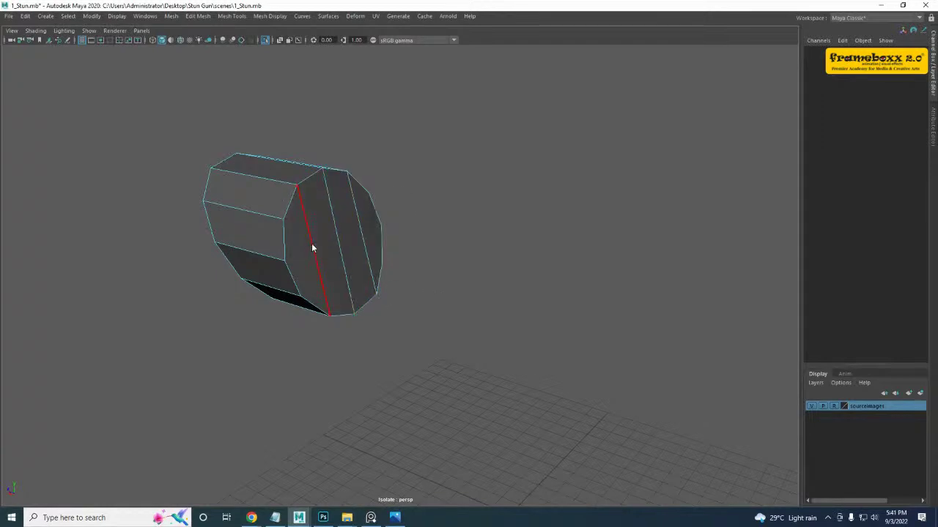
- Cut a horizontal centre edge across the cylinder's rear cap with Multi-Cut and return the cylinder to object mode
key(F8)
shift+right_drag(315, 219, 258, 232)
alt+drag(361, 267, 382, 209)
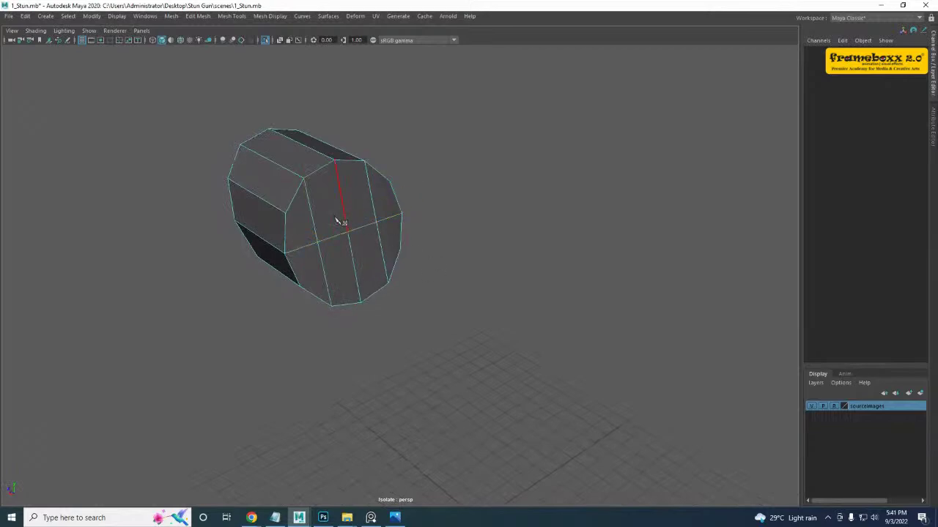
key(w)
right_drag(318, 215, 365, 198)
alt+drag(330, 253, 392, 240)
- In the side view, insert two slanted edge loops along the front and rear ends of the copper part's slots
key(space)
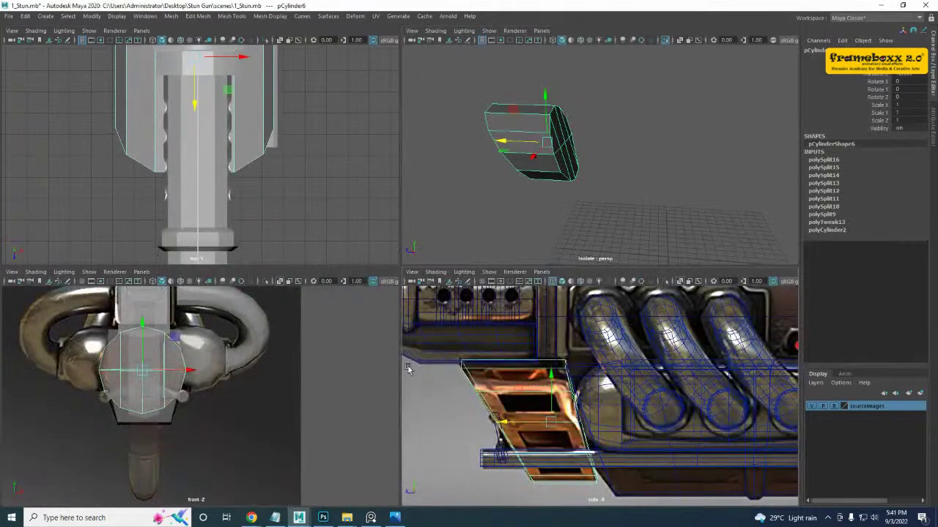
key(space)
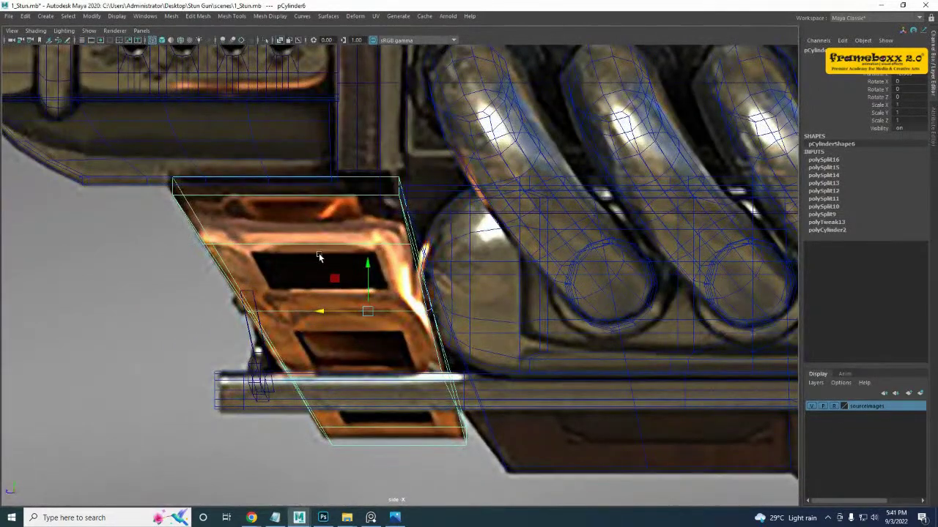
shift+right_drag(327, 248, 295, 260)
drag(300, 247, 248, 250)
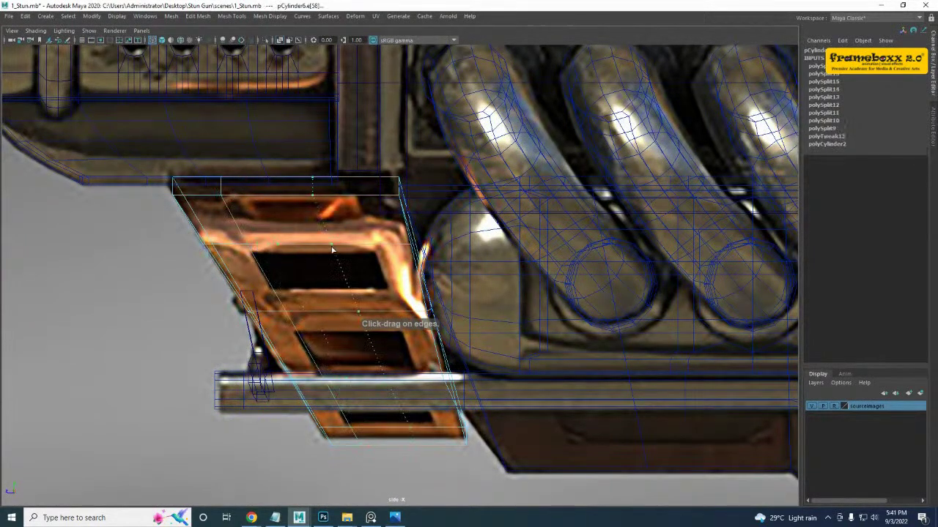
ctrl+click(372, 251)
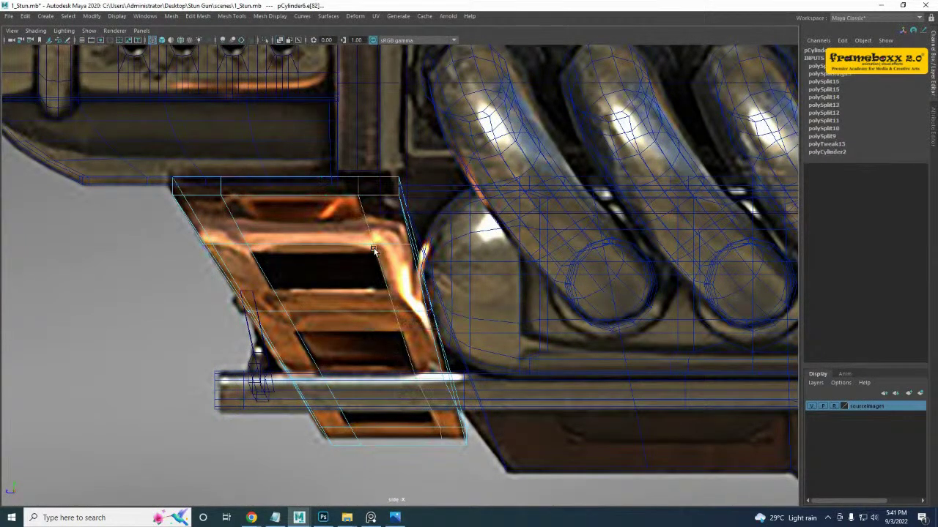
- Select the alternating centre faces on the cylinder's side: the top, middle and bottom panels between the two new loops
right_drag(308, 264, 338, 276)
click(309, 273)
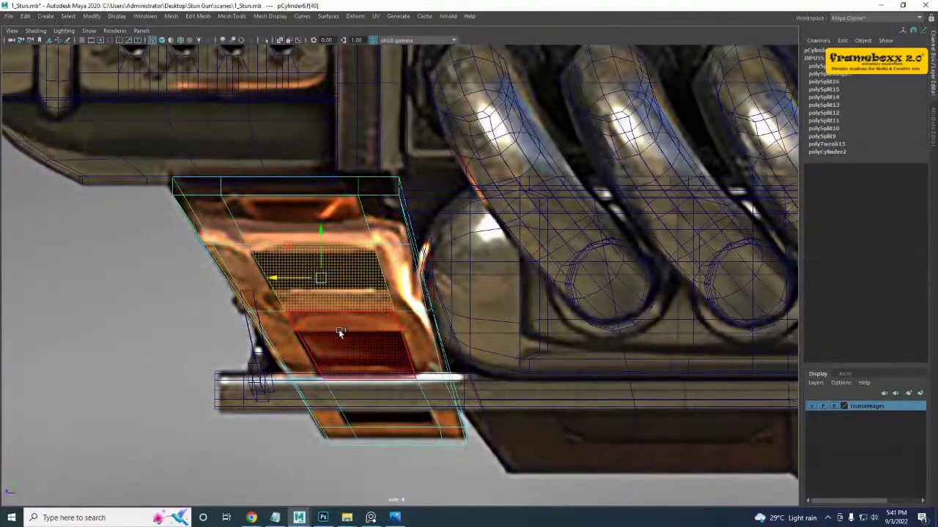
shift+click(339, 332)
shift+click(381, 395)
key(space)
key(space)
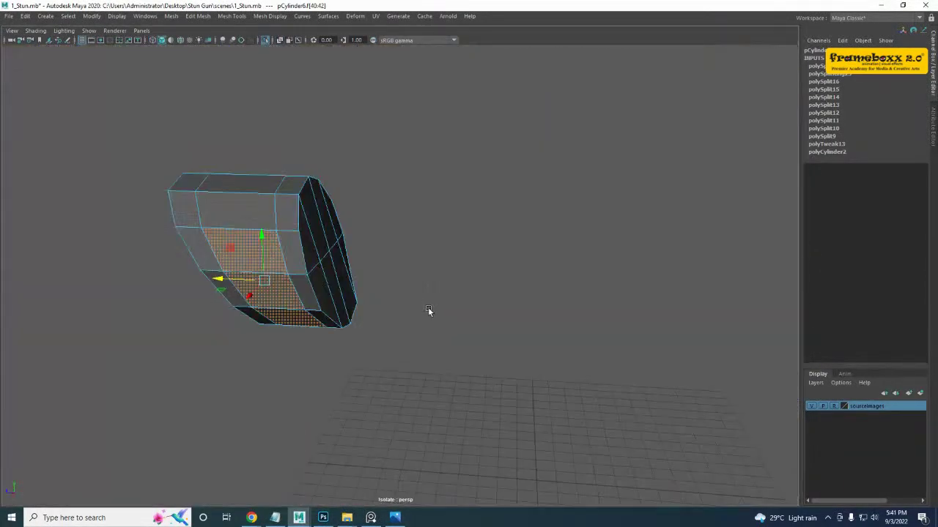
mouse_move(429, 309)
alt+mouse_down()
mouse_move(536, 288)
mouse_move(482, 292)
mouse_move(471, 304)
alt+mouse_up()
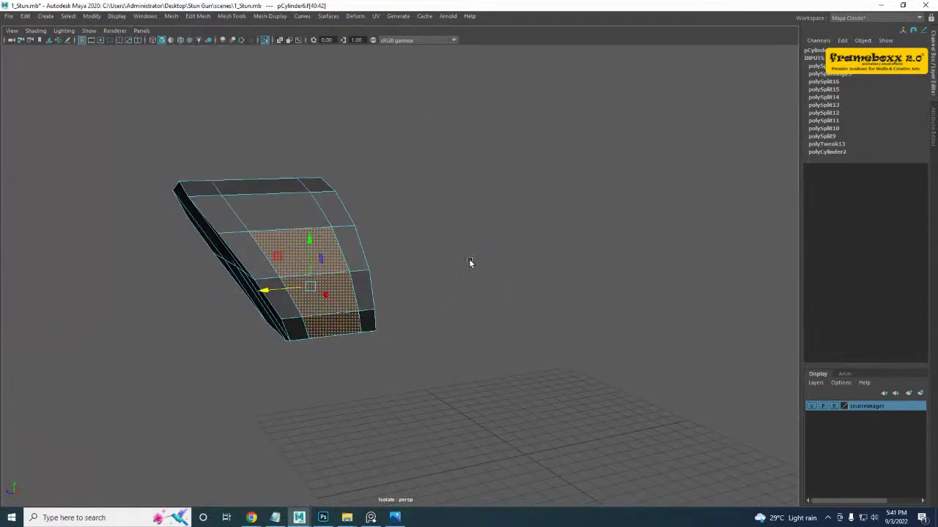
shift+right_click(330, 235)
shift+click(263, 241)
alt+drag(264, 241, 339, 294)
shift+click(310, 269)
scroll(339, 294, up, 4)
alt+middle_drag(340, 294, 364, 290)
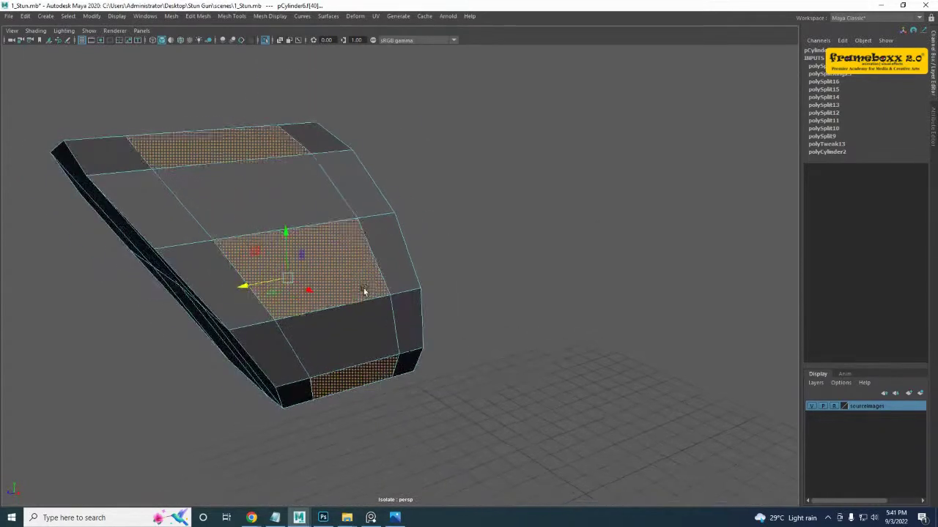
- Extrude the three selected panels and inset them slightly to leave a narrow border around each
shift+right_click(330, 254)
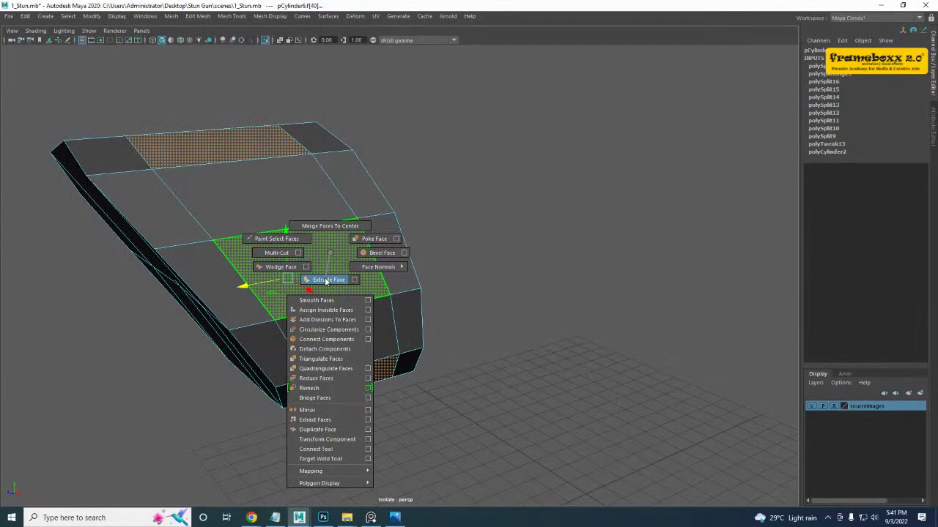
click(326, 280)
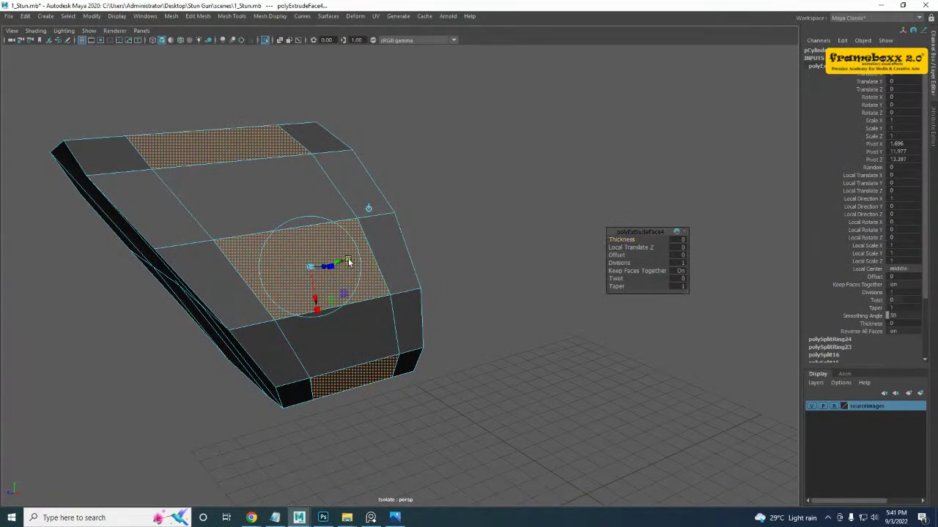
scroll(344, 257, up, 4)
drag(289, 288, 275, 284)
- Extrude the inset panels repeatedly into the body, with the last extrusion at a local Z translation of -0.125
shift+right_drag(292, 275, 293, 296)
alt+drag(287, 302, 305, 313)
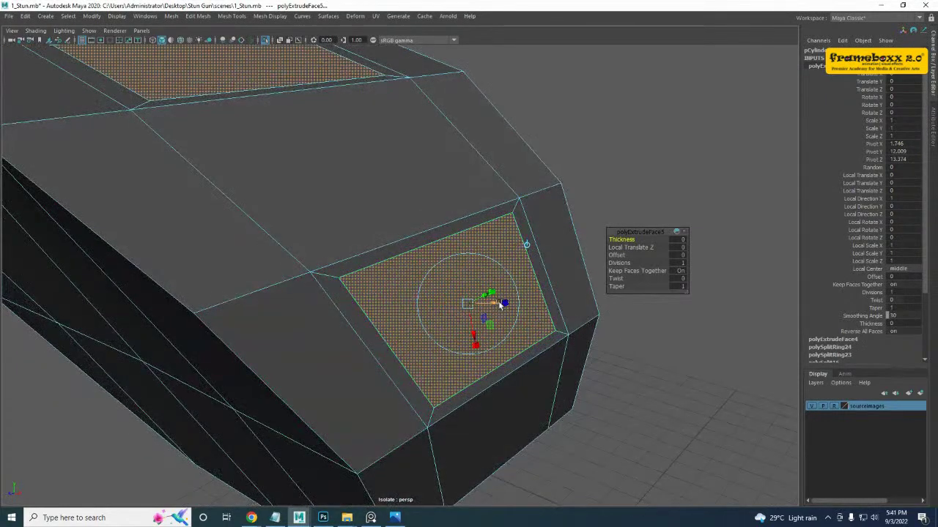
drag(500, 305, 513, 339)
key(g)
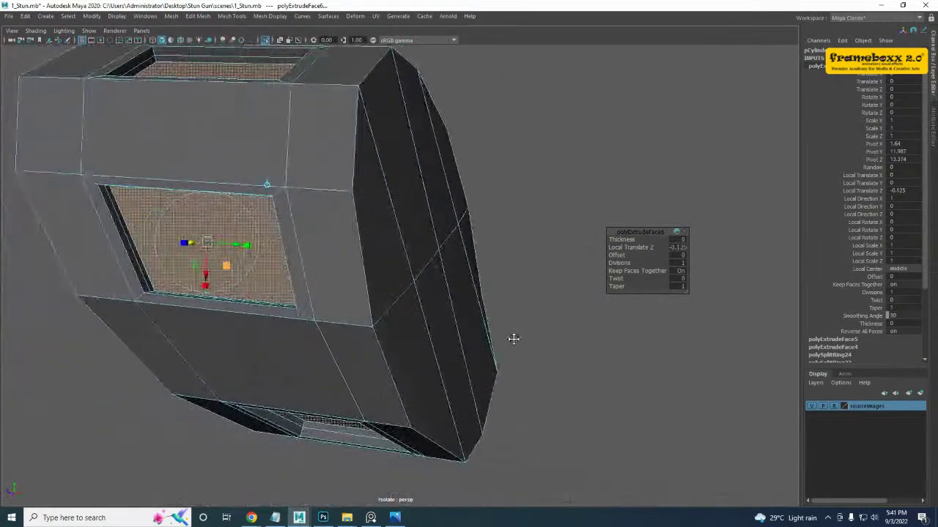
- Delete the recessed faces to open the three slots, save the scene and return the part to object mode
key(Delete)
key(ctrl+s)
right_drag(355, 233, 498, 157)
scroll(543, 263, down, 5)
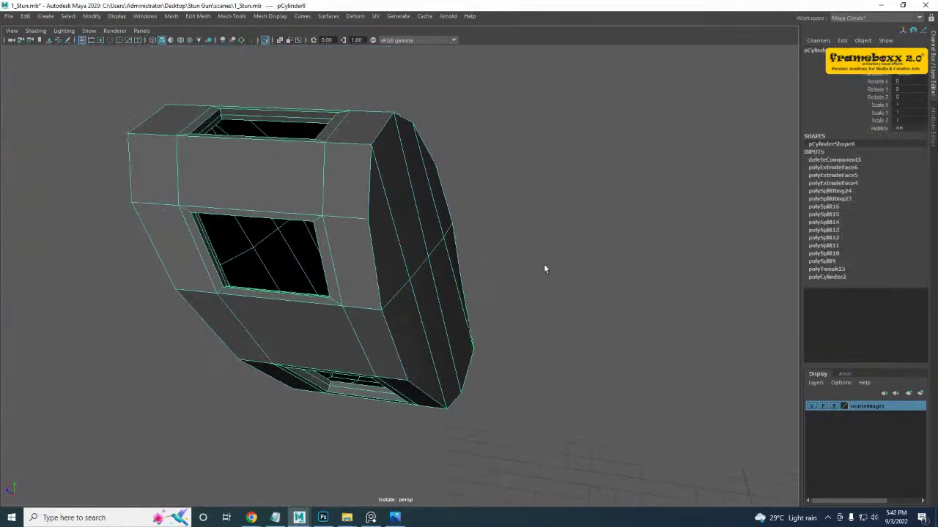
- Delete the unslotted half of the copper part, including its share of the end caps, leaving only the slotted half
alt+drag(378, 278, 489, 281)
right_drag(343, 203, 344, 229)
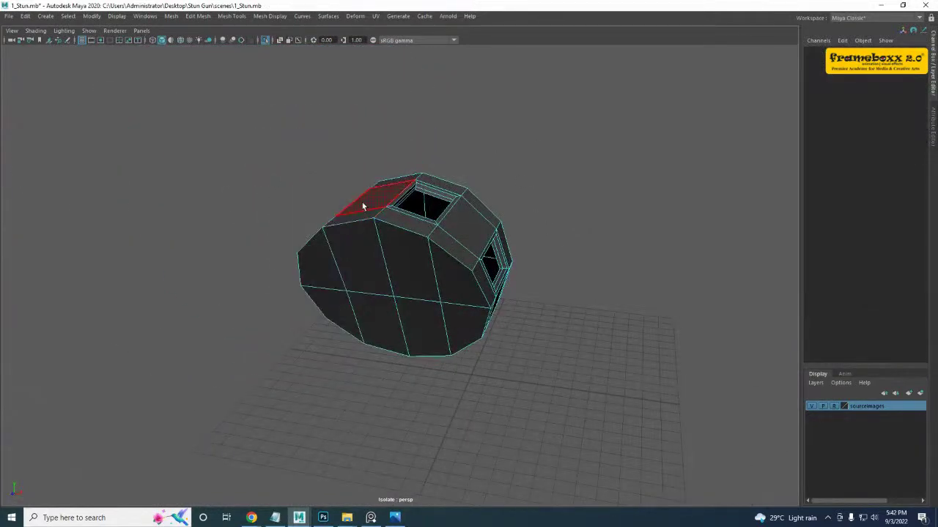
click(363, 203)
shift+double_click(361, 212)
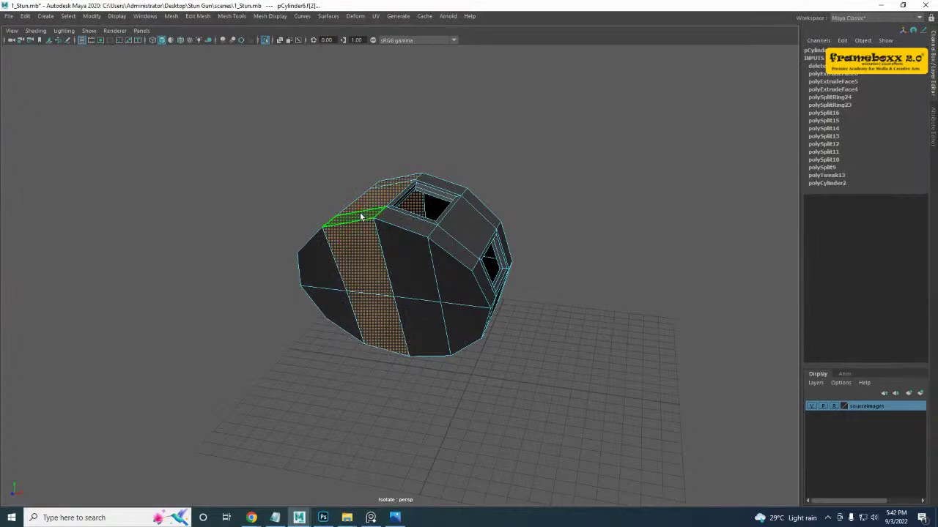
key(Delete)
double_click(347, 234)
key(Delete)
right_drag(543, 162, 545, 160)
- Turn off isolation in the perspective view to show the copper part together with the whole gun
alt+drag(541, 165, 439, 205)
alt+right_drag(439, 205, 510, 257)
key(space)
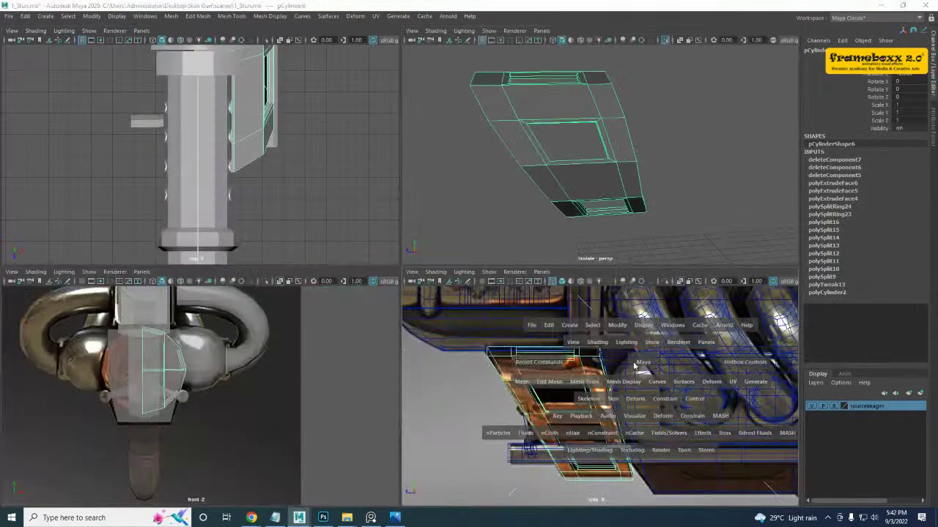
key(space)
key(space)
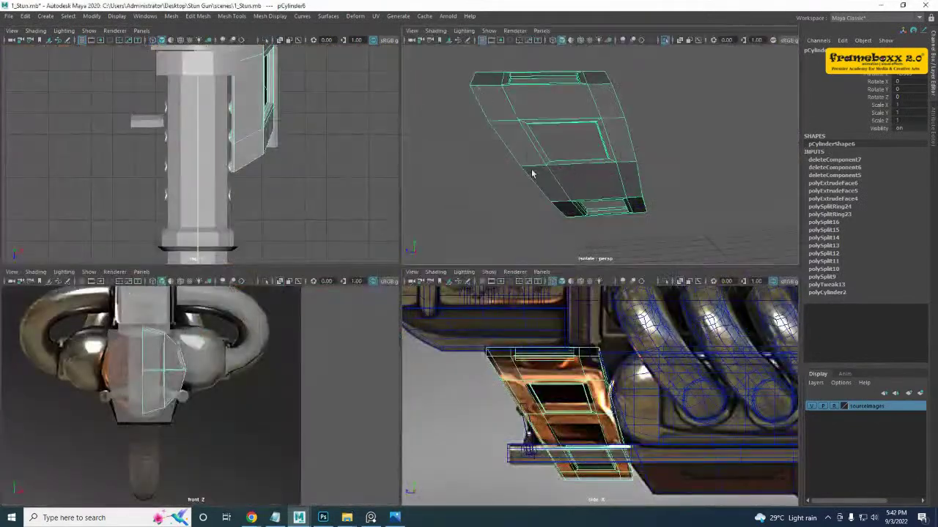
key(space)
alt+drag(439, 219, 437, 258)
key(ctrl+1)
scroll(499, 299, down, 5)
alt+middle_drag(437, 257, 431, 258)
alt+drag(370, 267, 366, 287)
alt+middle_drag(469, 245, 312, 268)
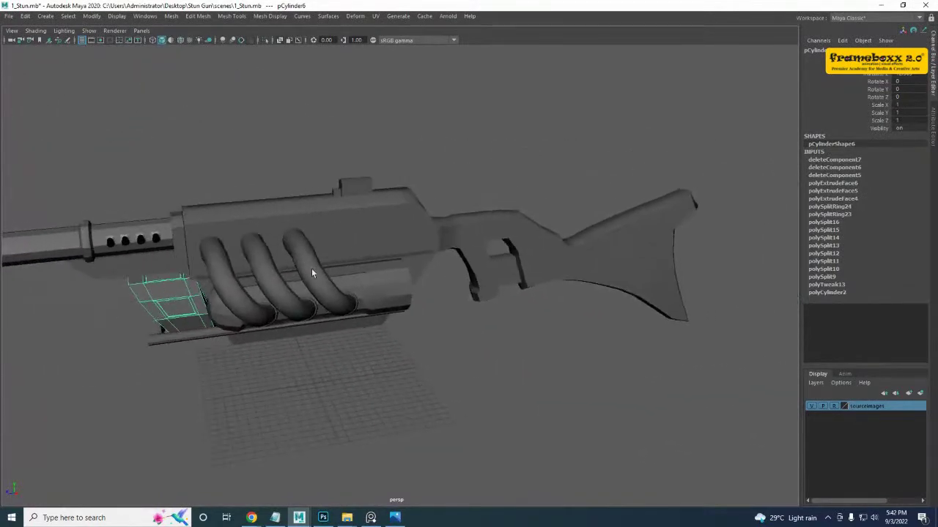
- Examine the side reference around the metal housing and curved tubes above the grip
key(space)
key(space)
alt+middle_drag(538, 328, 220, 342)
scroll(468, 267, down, 1)
alt+middle_drag(469, 267, 211, 337)
scroll(406, 270, down, 3)
alt+middle_drag(516, 303, 287, 313)
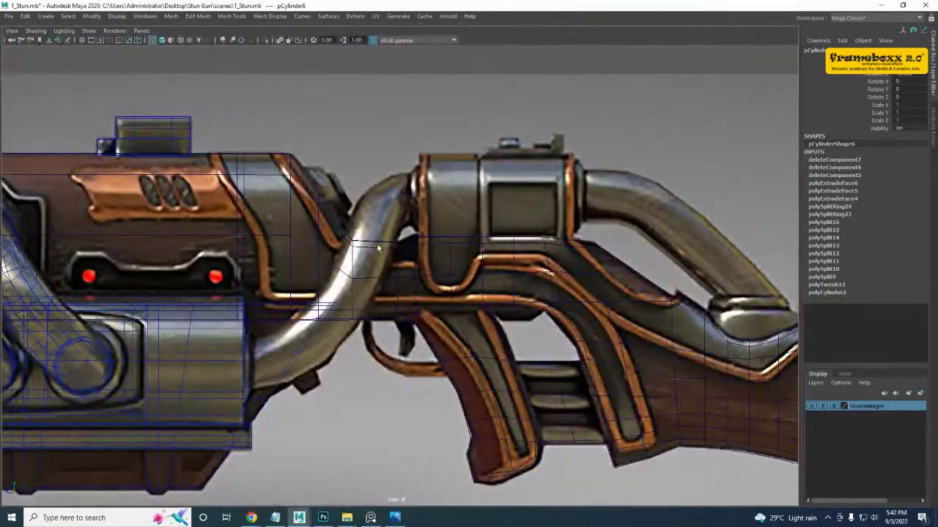
alt+middle_drag(512, 226, 394, 244)
scroll(322, 234, down, 2)
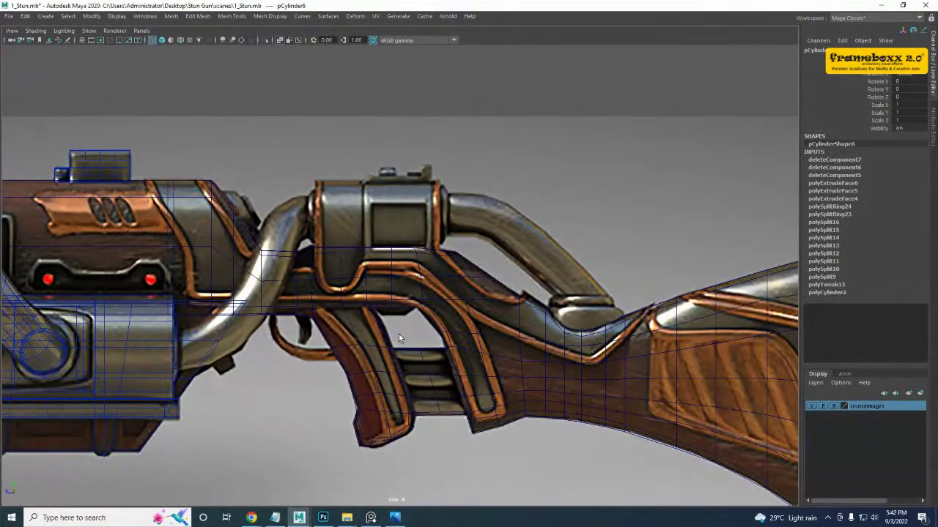
shift+right_click(411, 196)
click(430, 195)
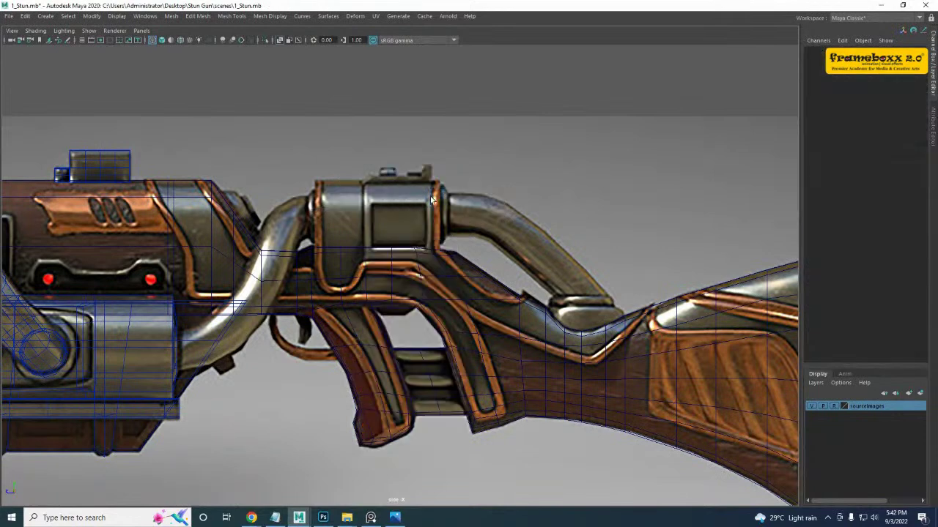
shift+right_click(439, 191)
click(387, 196)
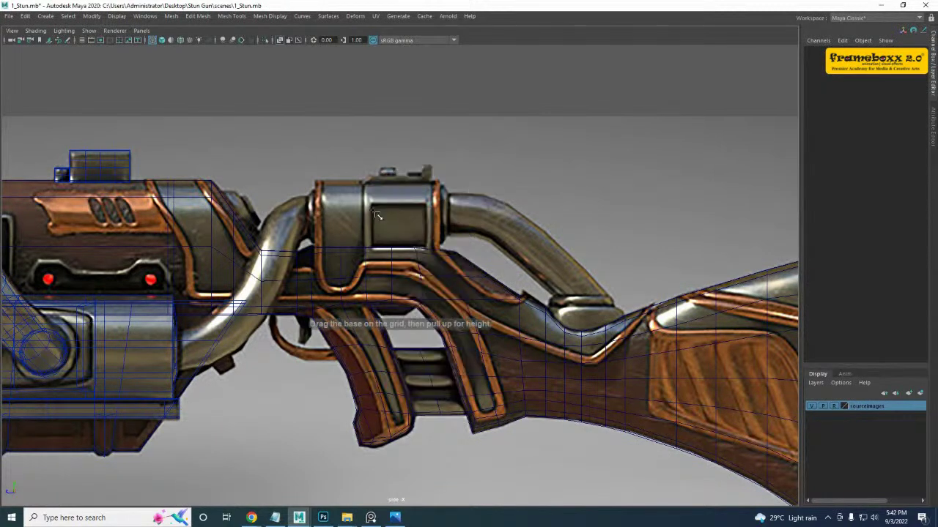
drag(372, 211, 431, 150)
click(431, 149)
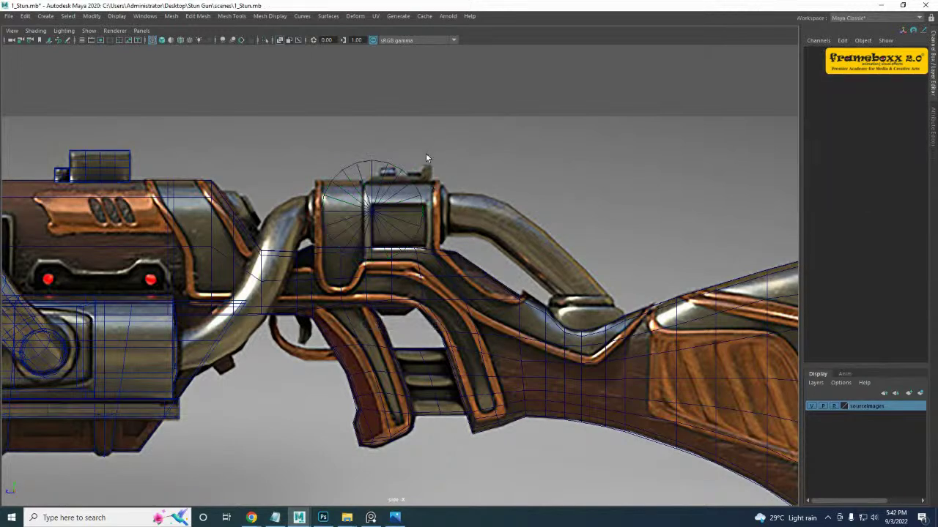
click(386, 211)
key(Delete)
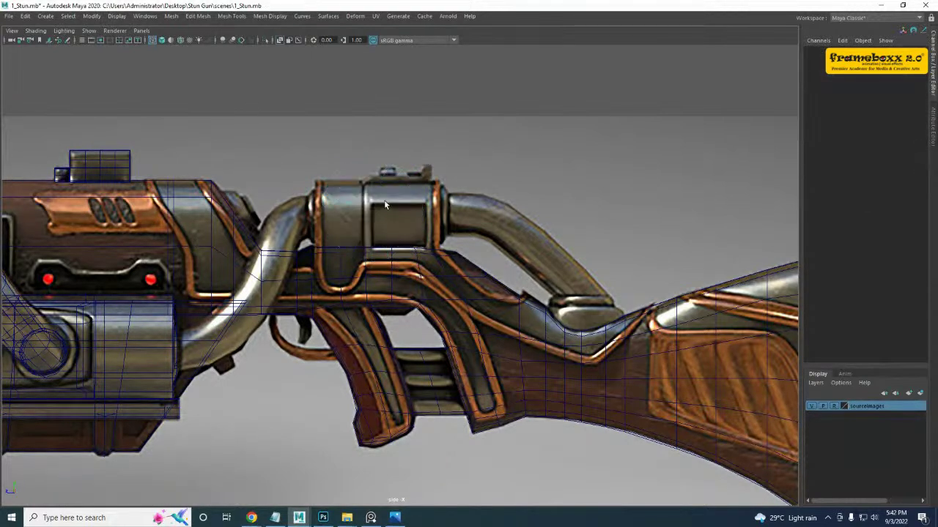
- Create a polygon cube about 5.06 units wide over the metal housing above the grip in the side view
shift+right_click(393, 193)
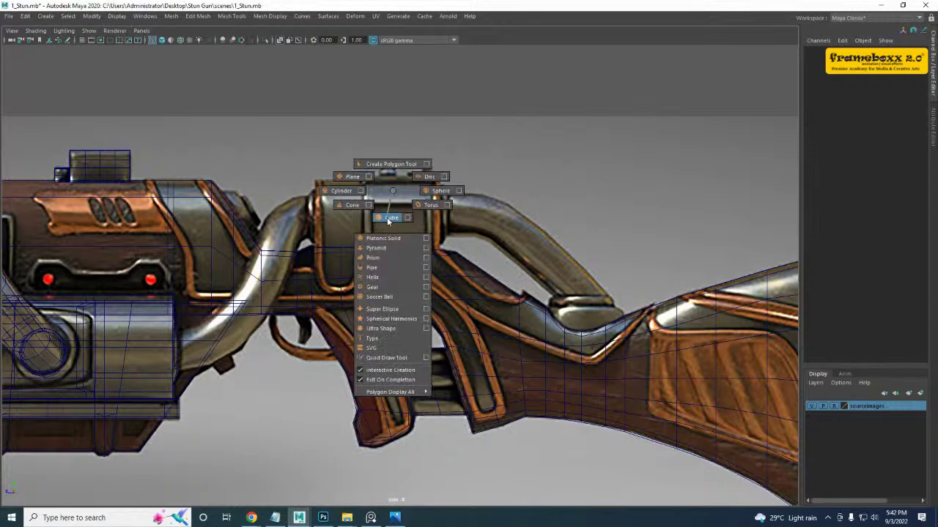
click(389, 218)
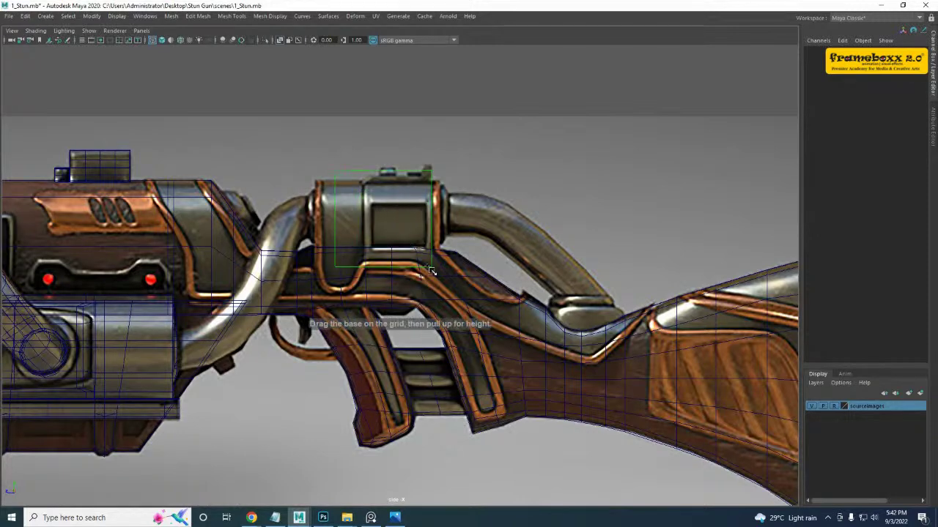
shift+drag(430, 269, 430, 269)
key(w)
- Reset the cube's translation so it is centred at the world origin
key(space)
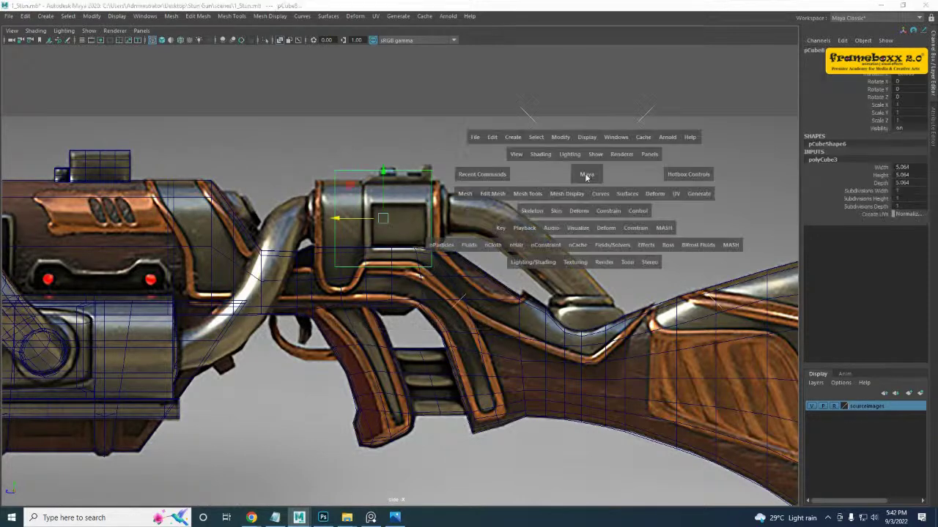
key(space)
scroll(287, 330, down, 2)
alt+middle_drag(353, 220, 325, 375)
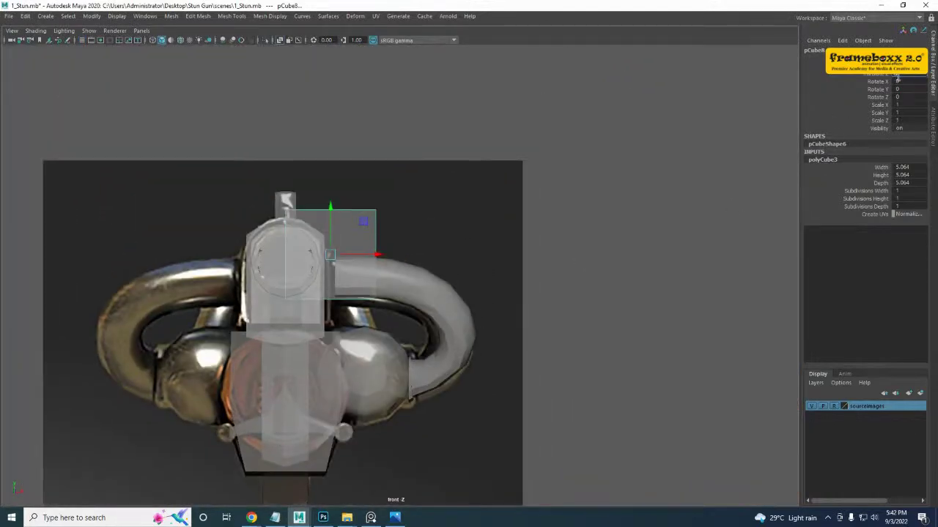
key(Return)
alt+middle_drag(541, 265, 525, 230)
- Move the cube in the side view from the origin up onto the metal housing above the grip
key(space)
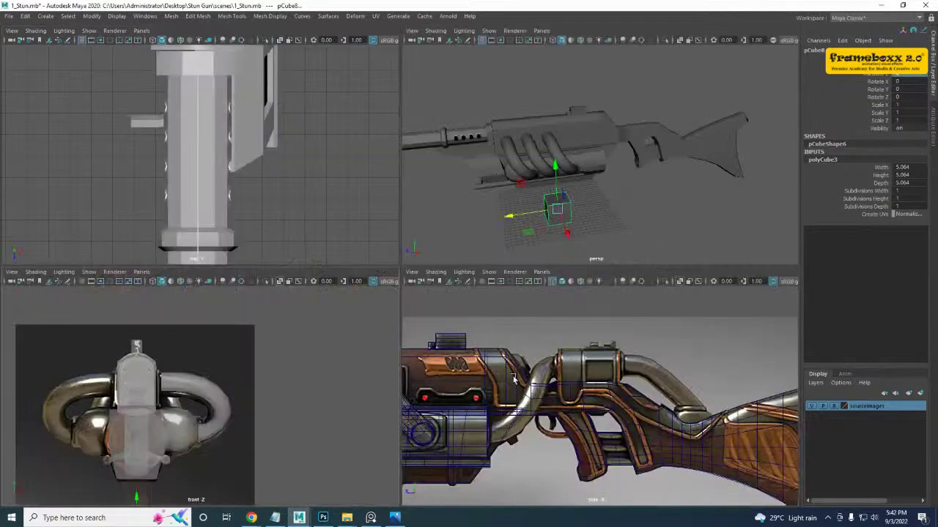
key(space)
scroll(525, 320, up, 3)
click(391, 175)
scroll(188, 341, down, 8)
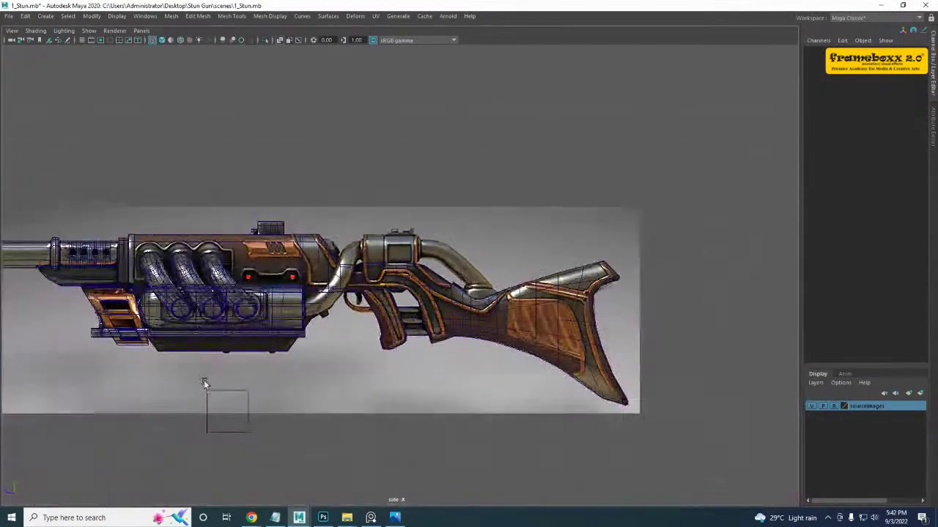
drag(203, 380, 389, 227)
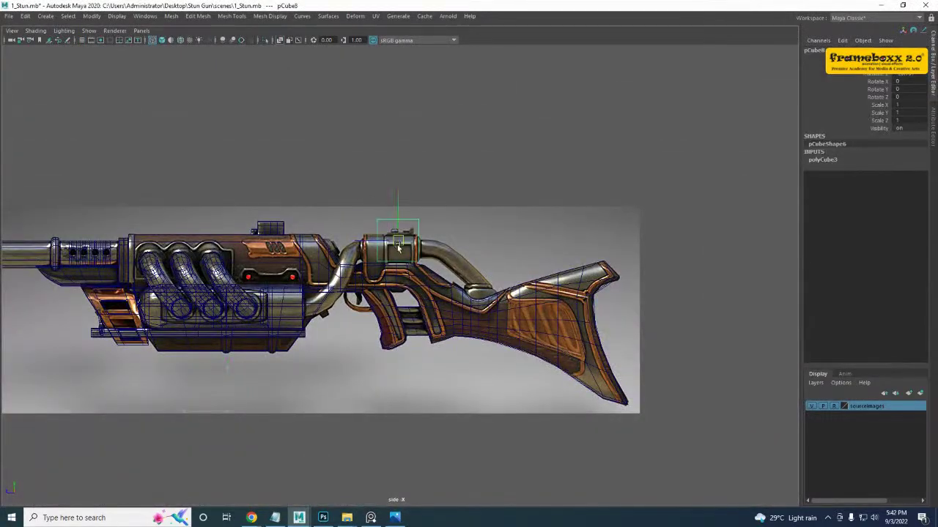
scroll(392, 266, up, 3)
alt+middle_drag(383, 194, 392, 274)
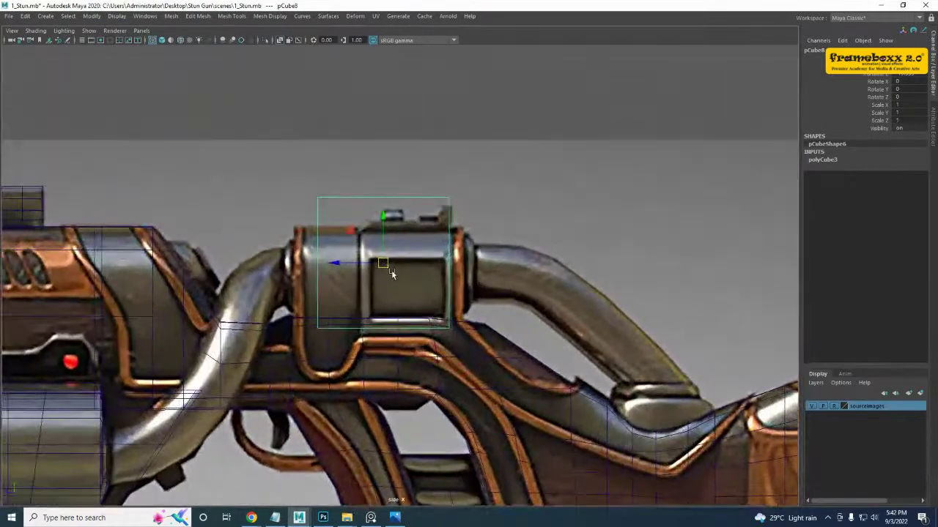
- Move the cube's rear vertices back to line up with the copper trim at the housing's rear end
right_drag(420, 236, 357, 222)
drag(378, 167, 501, 372)
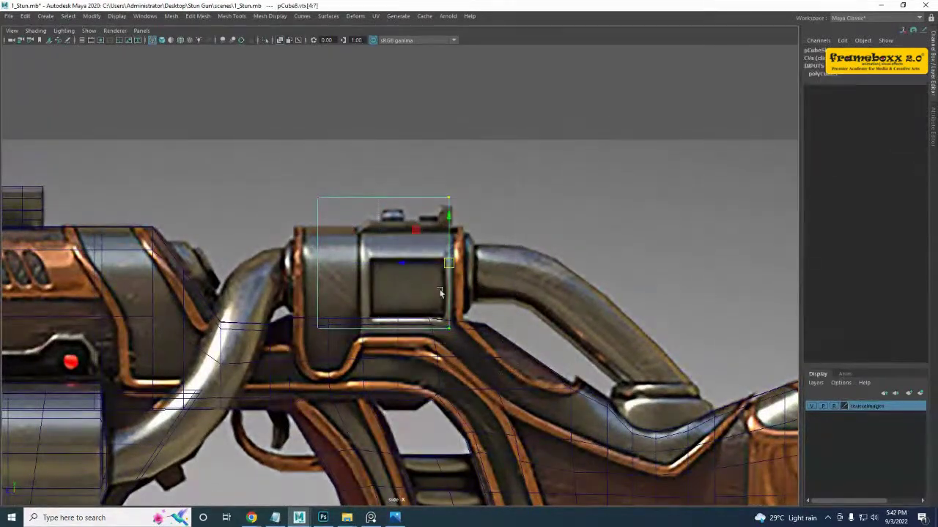
drag(404, 266, 412, 267)
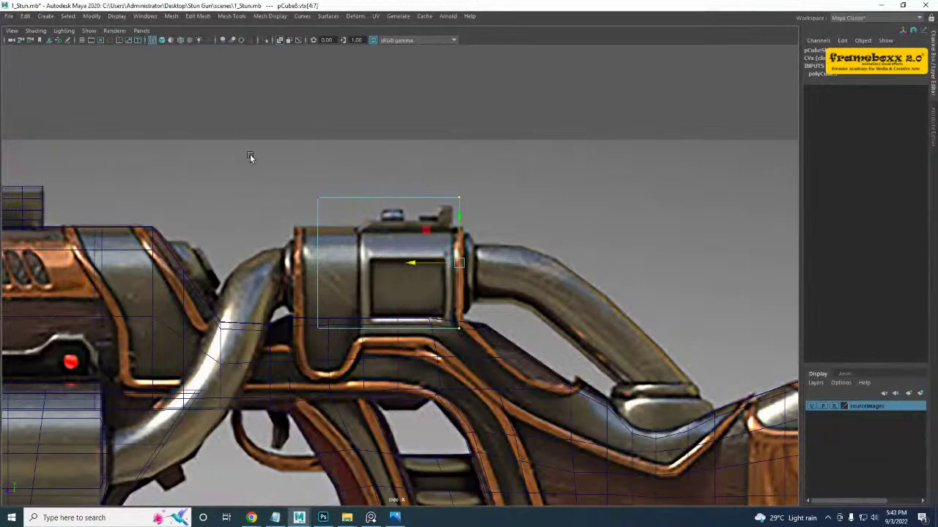
- Lower the cube's top vertices in the side view to match the top edge of the metal housing
drag(248, 155, 560, 257)
drag(390, 154, 390, 172)
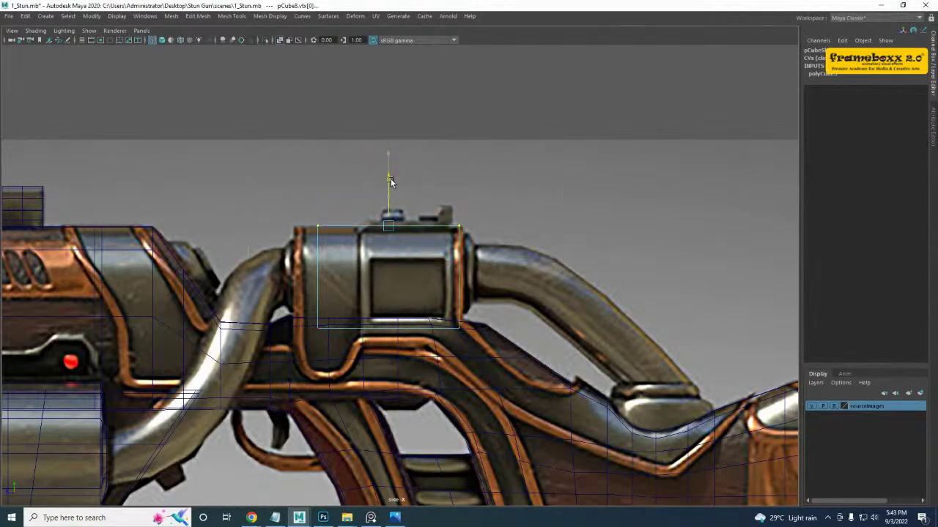
drag(263, 299, 547, 397)
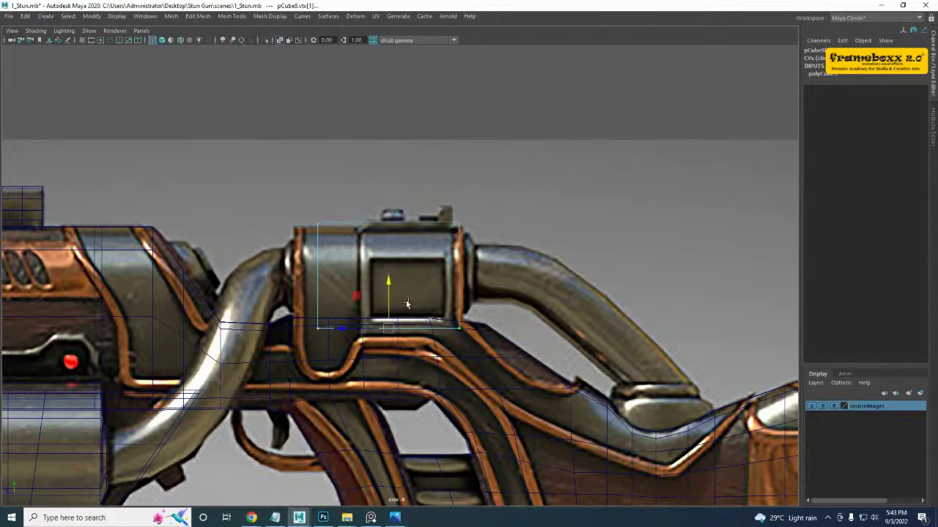
- Narrow the cube in the front view to a Scale X of 0.922
key(space)
key(space)
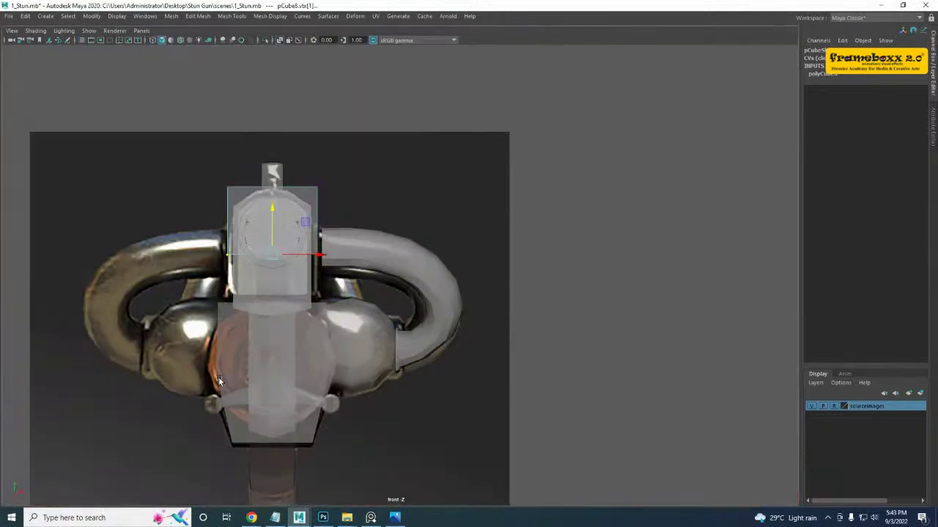
scroll(272, 261, up, 2)
alt+middle_drag(288, 252, 304, 263)
right_drag(301, 183, 343, 166)
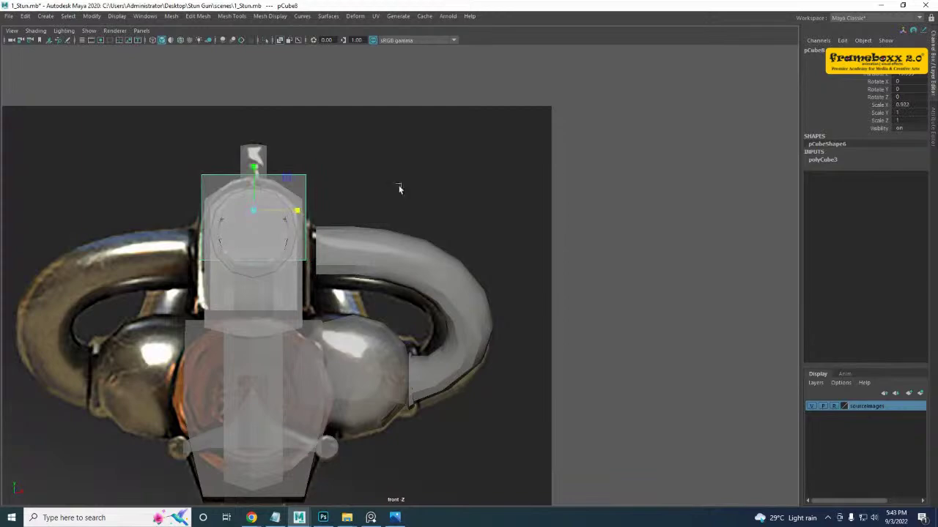
key(space)
key(space)
- Narrow the cube further to a Scale X of 0.579 so it suits the width of the gun body
alt+drag(506, 201, 395, 267)
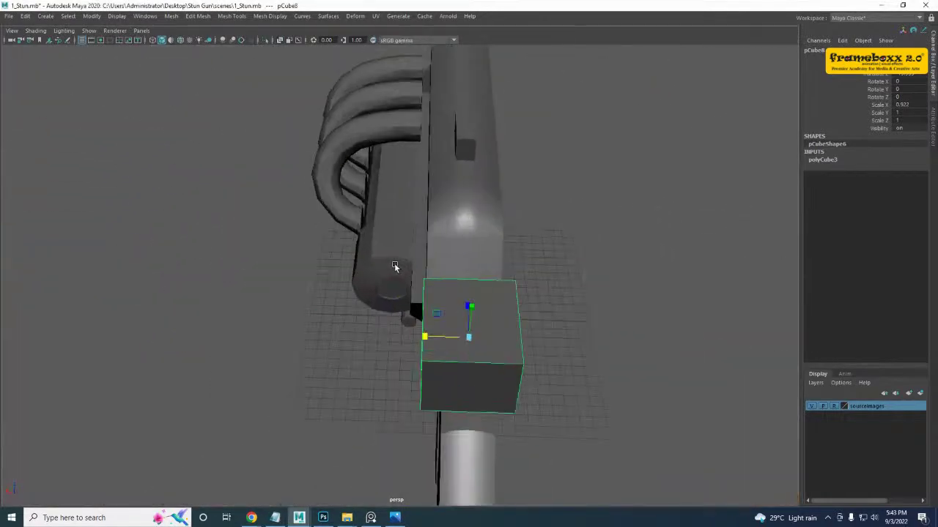
scroll(395, 267, up, 2)
alt+middle_drag(394, 322, 392, 266)
alt+drag(392, 267, 511, 209)
alt+drag(469, 285, 540, 266)
alt+drag(618, 305, 279, 330)
key(space)
key(space)
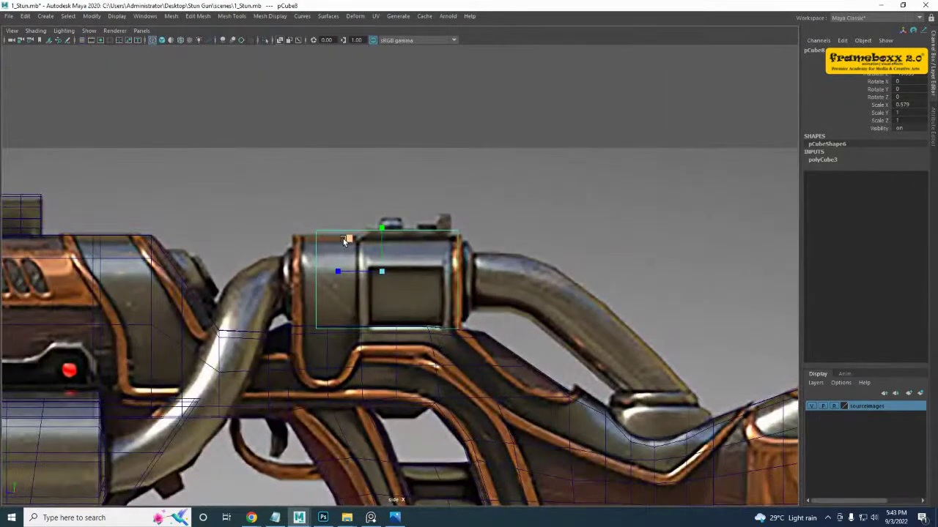
- Insert a vertical edge loop on the cube at the seam between the housing's front and rear sections
click(364, 222)
key(F8)
scroll(340, 296, up, 2)
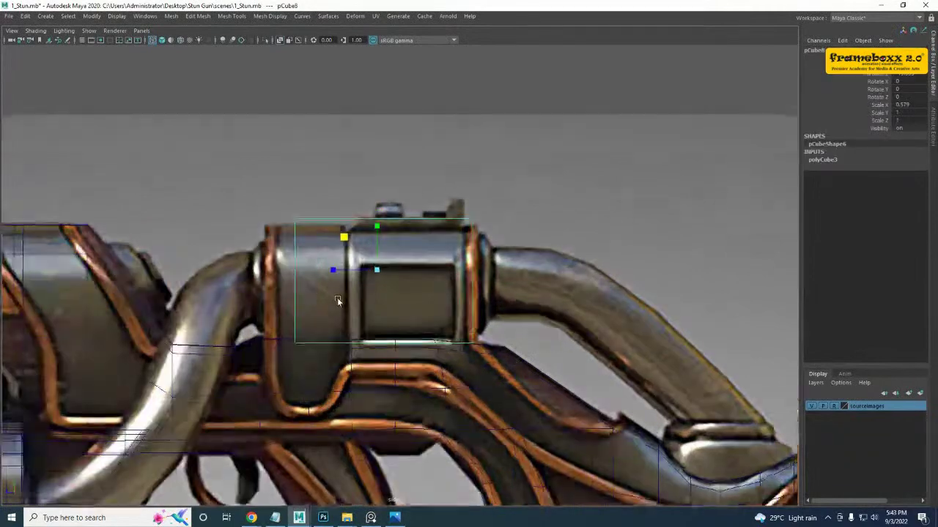
alt+middle_drag(339, 301, 368, 288)
shift+right_drag(384, 222, 332, 236)
drag(387, 214, 377, 209)
key(w)
right_drag(365, 211, 326, 211)
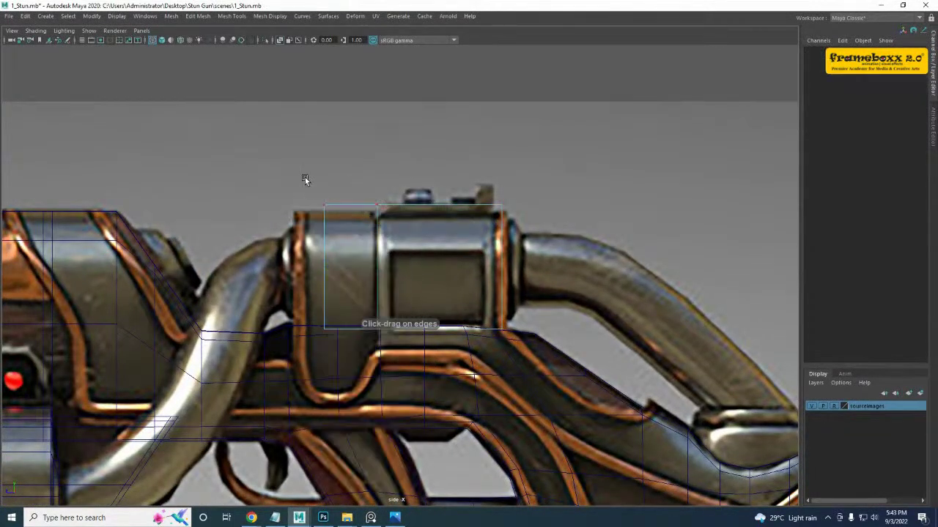
- Lower the top of the front section to the reference and place a second edge loop just ahead of the seam
drag(303, 176, 323, 179)
right_drag(366, 215, 316, 192)
click(365, 209)
key(w)
mouse_move(350, 186)
mouse_down()
mouse_move(370, 214)
mouse_move(364, 182)
mouse_up()
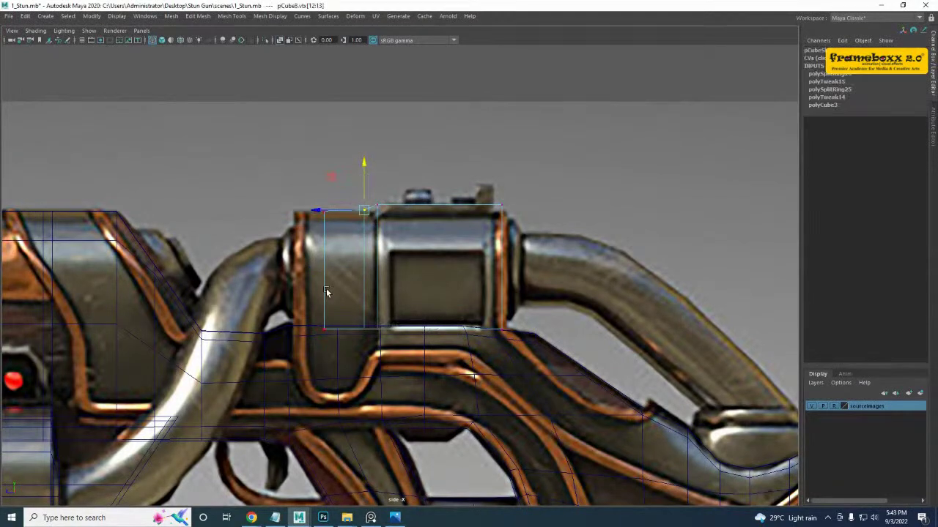
- Extrude the block's front face forward to the copper trim at the housing's front end
scroll(369, 230, up, 3)
alt+middle_drag(346, 264, 370, 217)
alt+middle_drag(394, 259, 411, 233)
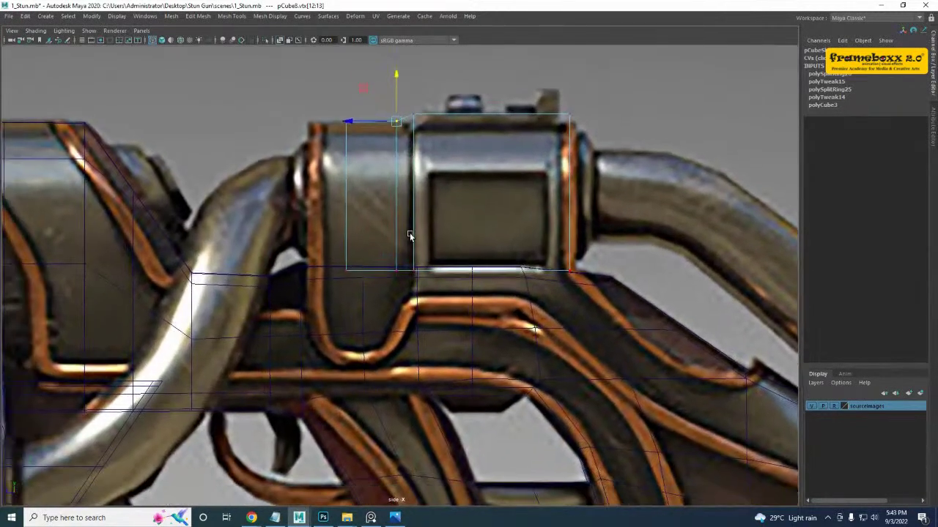
right_drag(396, 194, 425, 183)
key(space)
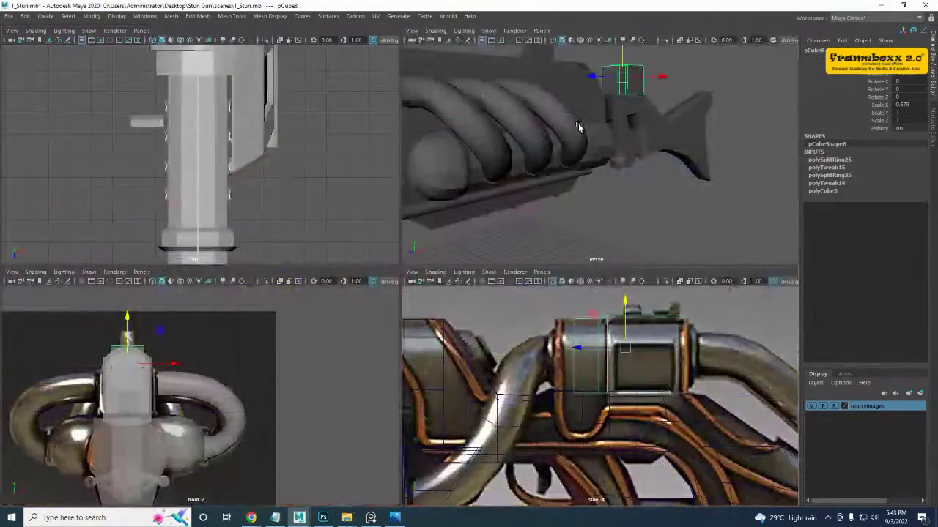
key(space)
alt+drag(493, 234, 433, 188)
right_drag(420, 143, 422, 161)
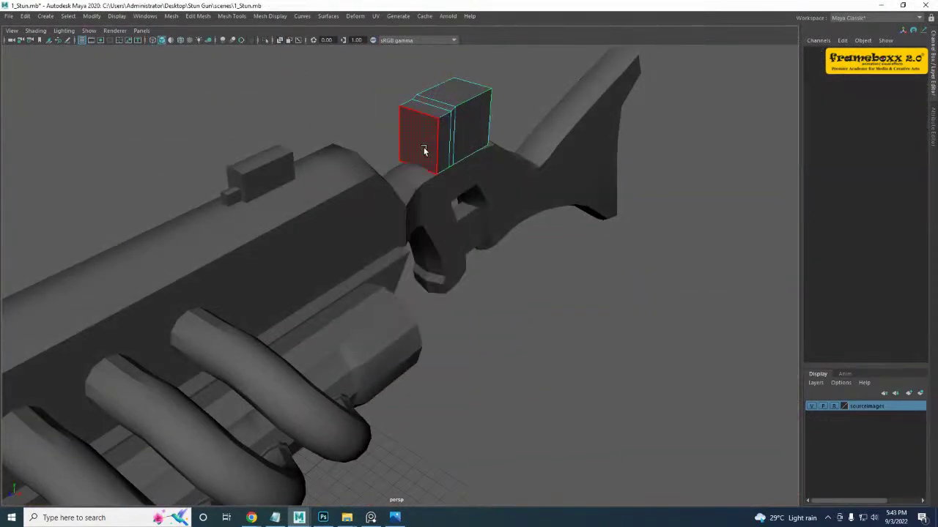
click(425, 151)
alt+drag(432, 161, 408, 186)
key(space)
key(space)
alt+middle_drag(480, 293, 447, 299)
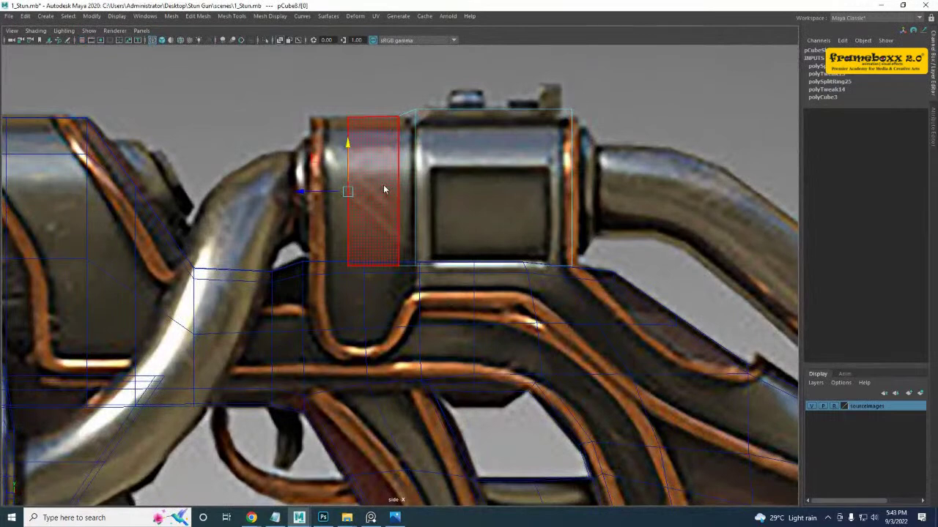
shift+right_drag(385, 190, 380, 209)
key(w)
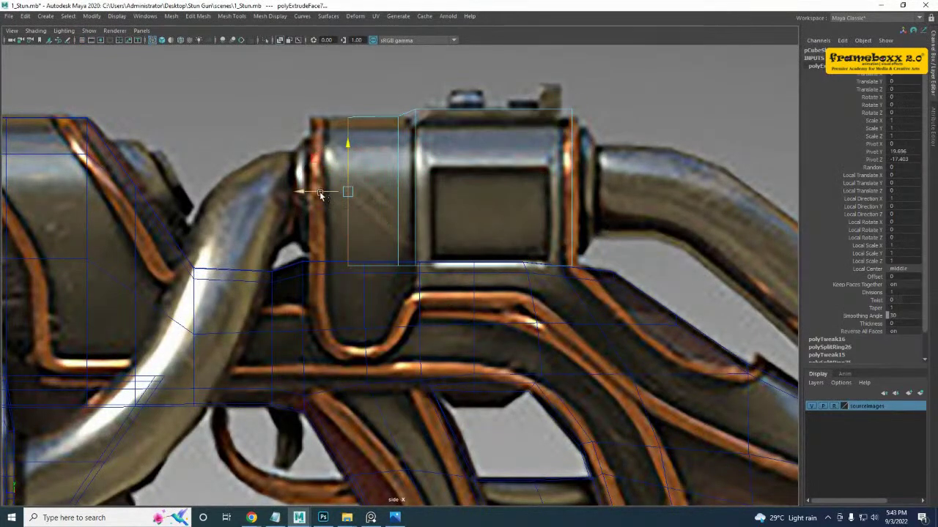
drag(315, 195, 275, 195)
- Shift the former front ring of vertices slightly backward, towards the middle of the front section
right_drag(321, 162, 277, 159)
drag(342, 91, 369, 296)
drag(307, 192, 316, 192)
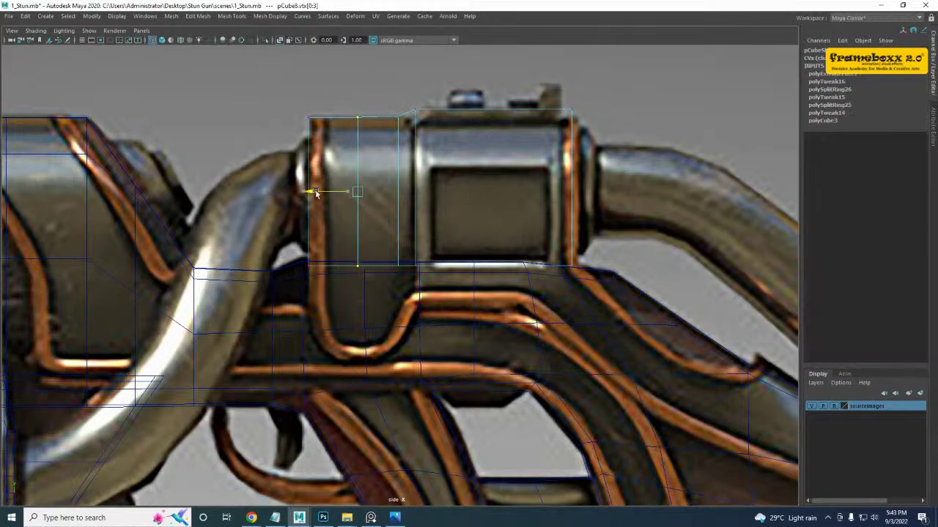
alt+middle_drag(404, 163, 366, 233)
scroll(396, 216, up, 2)
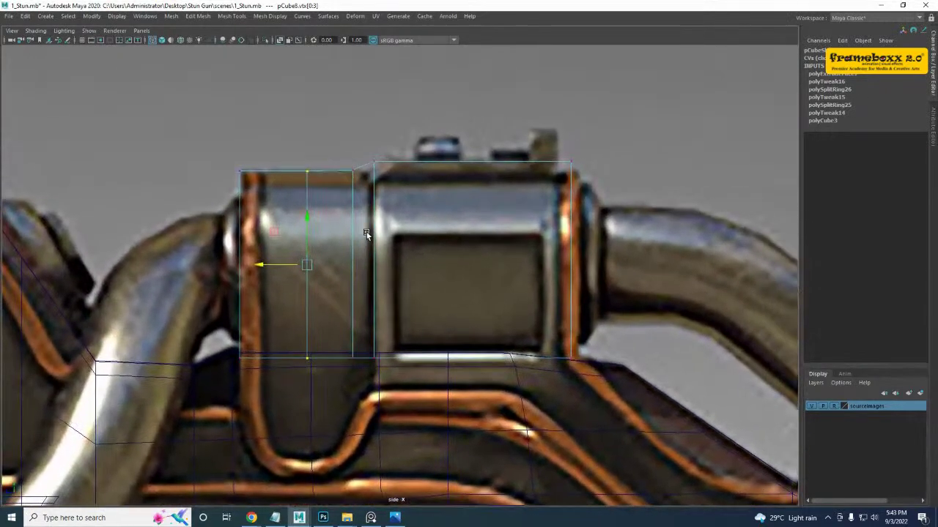
- Split the housing block's edge rings with a lengthwise centre loop and a horizontal loop at mid-height
key(space)
key(space)
alt+drag(612, 140, 592, 165)
scroll(463, 140, up, 3)
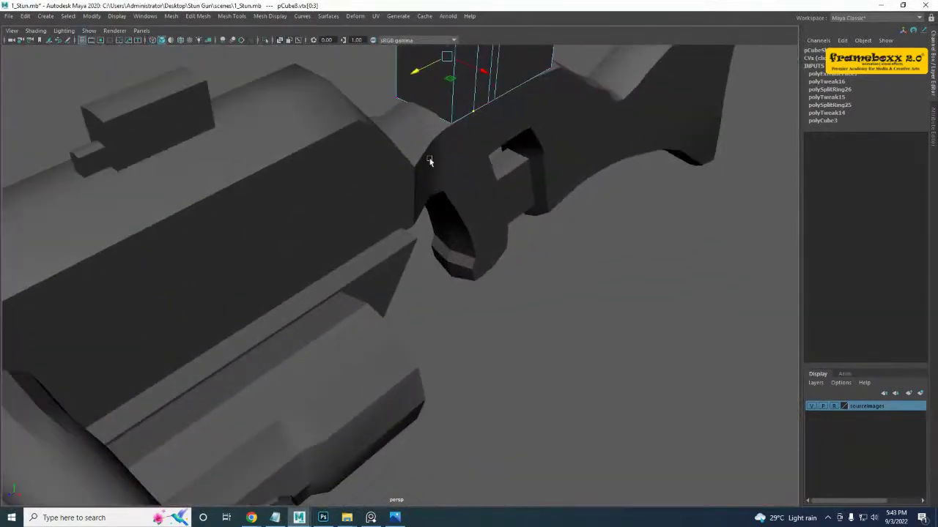
alt+middle_drag(432, 161, 419, 224)
right_drag(430, 167, 461, 157)
click(416, 148)
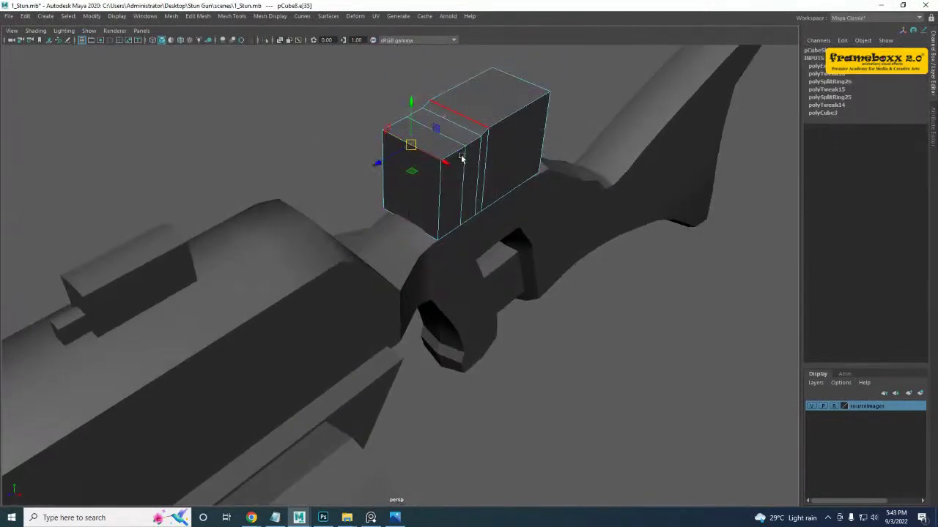
scroll(458, 172, up, 3)
alt+middle_drag(446, 198, 441, 232)
alt+drag(440, 231, 457, 229)
ctrl+right_drag(449, 193, 507, 196)
scroll(461, 221, up, 3)
alt+drag(443, 180, 479, 156)
alt+middle_drag(480, 156, 436, 264)
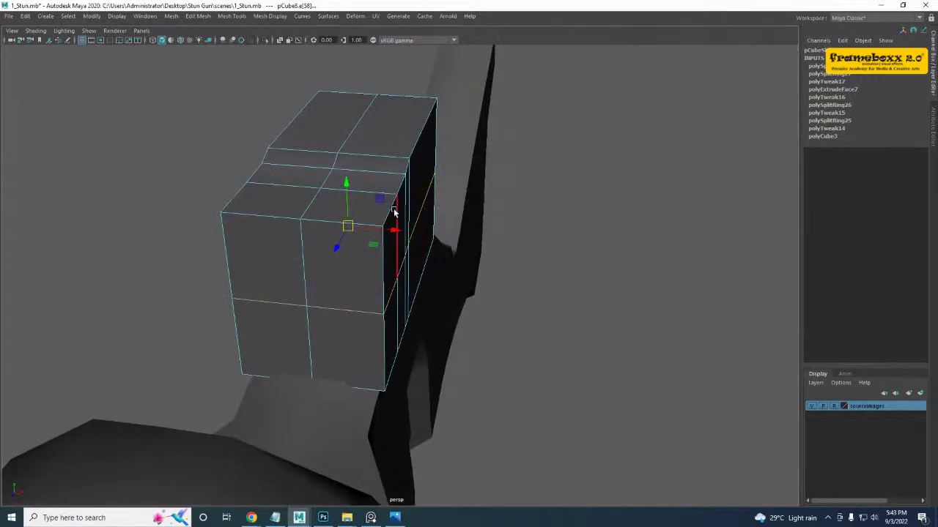
- Lower the outer lengthwise top edges below the centre line so the housing's top slopes to both sides
alt+drag(404, 274, 385, 272)
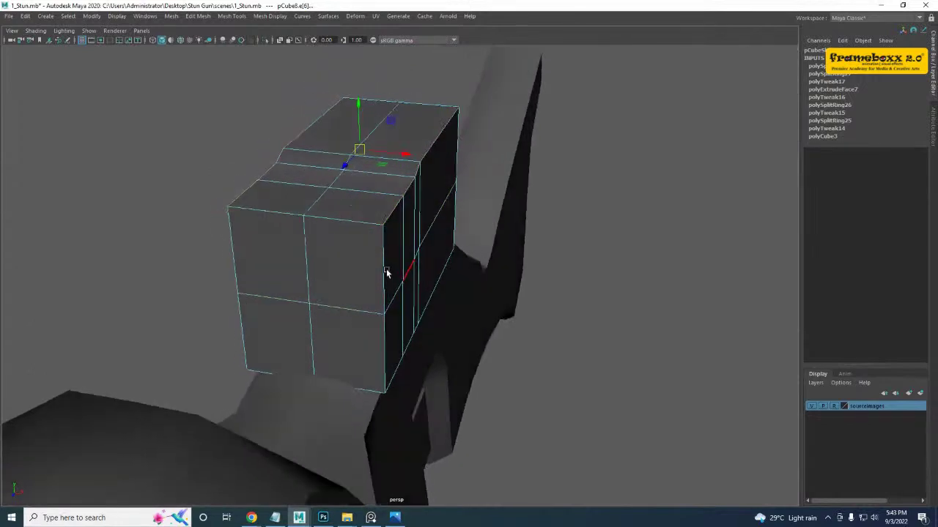
scroll(386, 272, up, 3)
alt+middle_drag(366, 190, 375, 311)
drag(342, 184, 341, 208)
key(space)
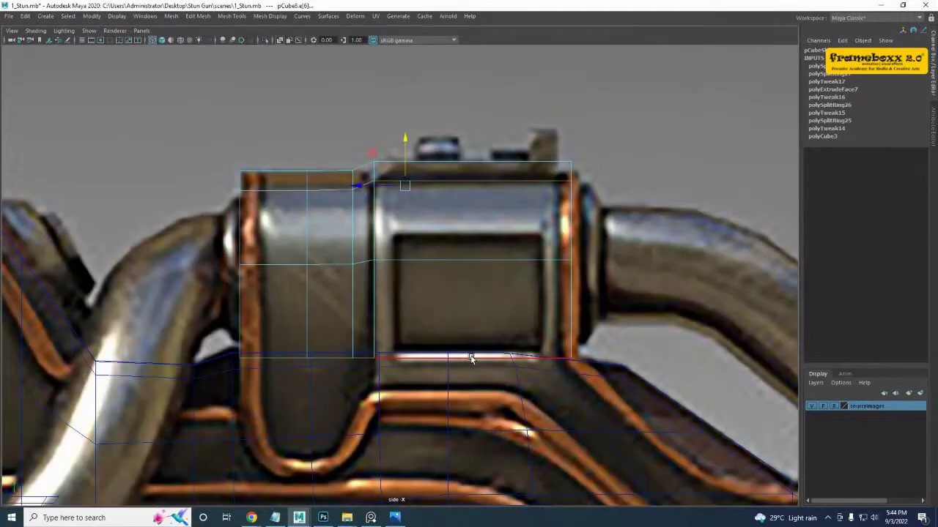
key(space)
key(space)
alt+middle_drag(334, 253, 334, 303)
scroll(268, 243, up, 2)
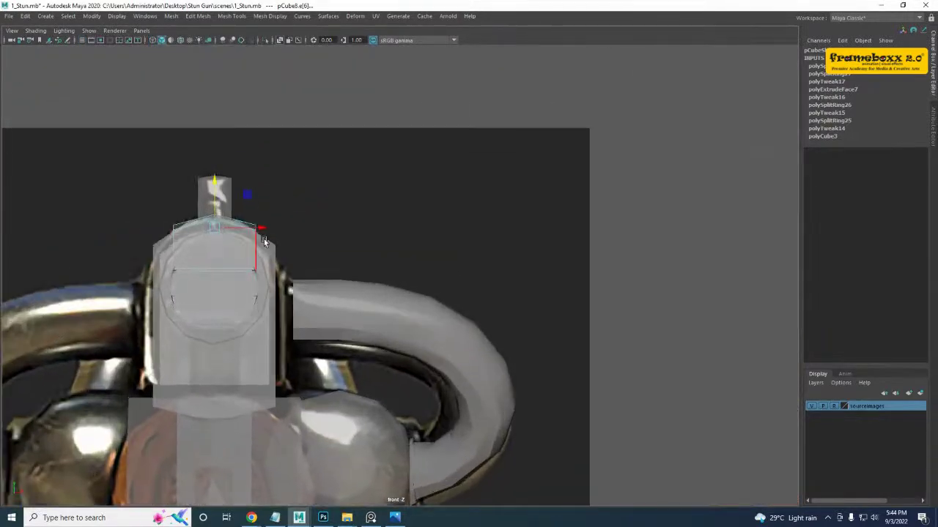
- Split the top slopes with a lengthwise edge loop on each side of the centre line
key(space)
key(space)
alt+drag(320, 253, 349, 238)
click(302, 343)
ctrl+right_drag(341, 259, 227, 347)
key(g)
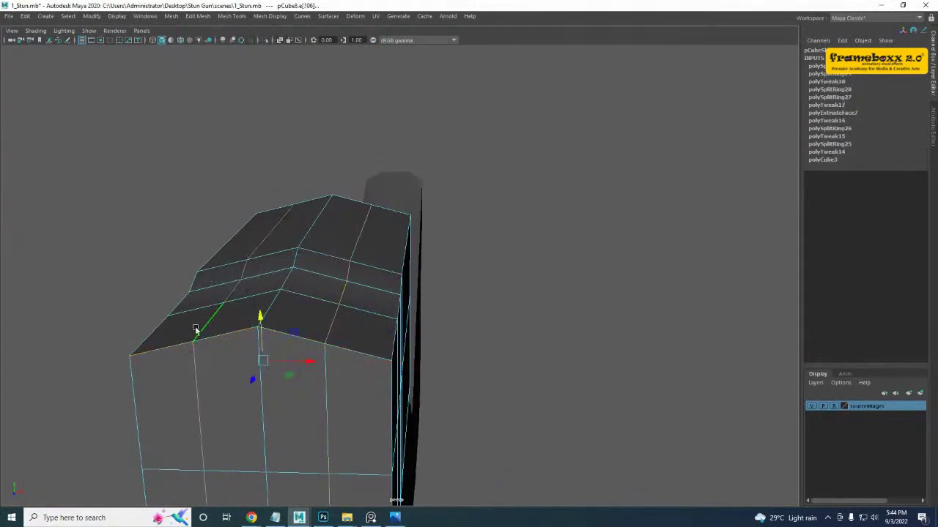
- Raise the two new lengthwise top edge rows to round off the housing's top profile
click(198, 334)
shift+click(269, 229)
shift+click(349, 253)
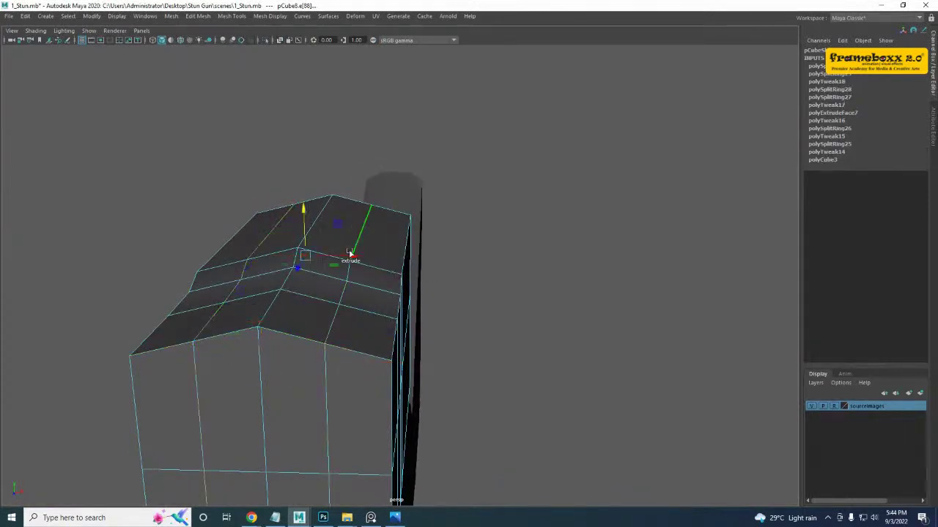
drag(306, 250, 304, 228)
alt+drag(341, 282, 199, 290)
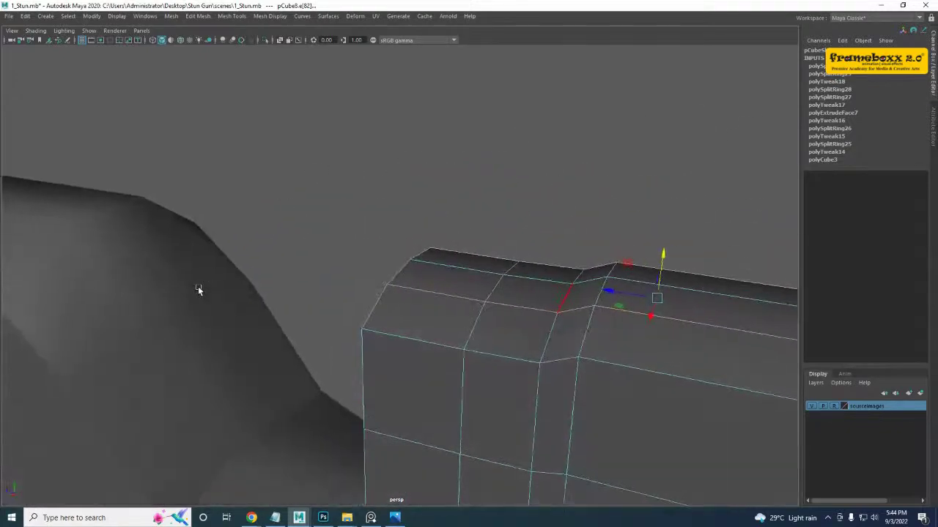
scroll(439, 352, down, 4)
alt+drag(444, 354, 333, 326)
right_drag(347, 294, 501, 185)
- Delete the faces on one side of the centre line so only half of the housing block is left
alt+drag(438, 268, 313, 224)
right_drag(312, 223, 310, 242)
click(269, 278)
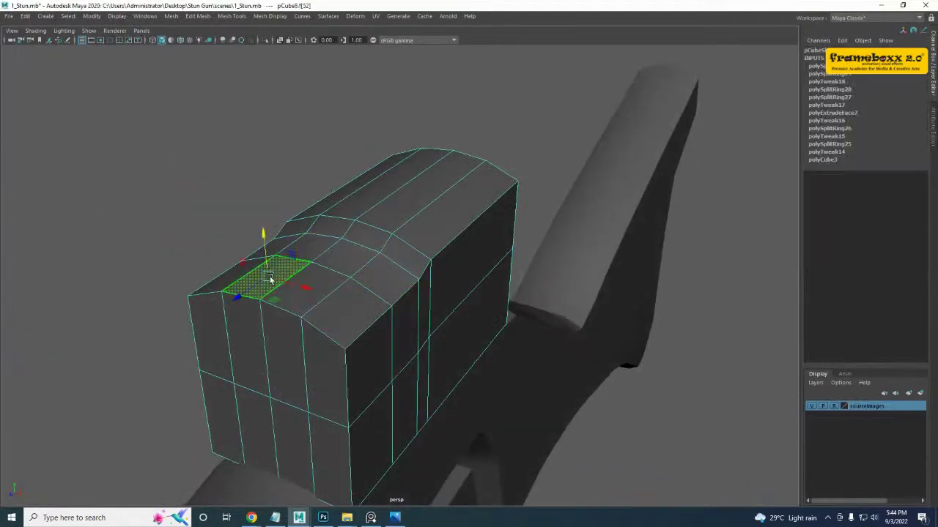
shift+double_click(250, 312)
key(Delete)
double_click(238, 295)
key(Delete)
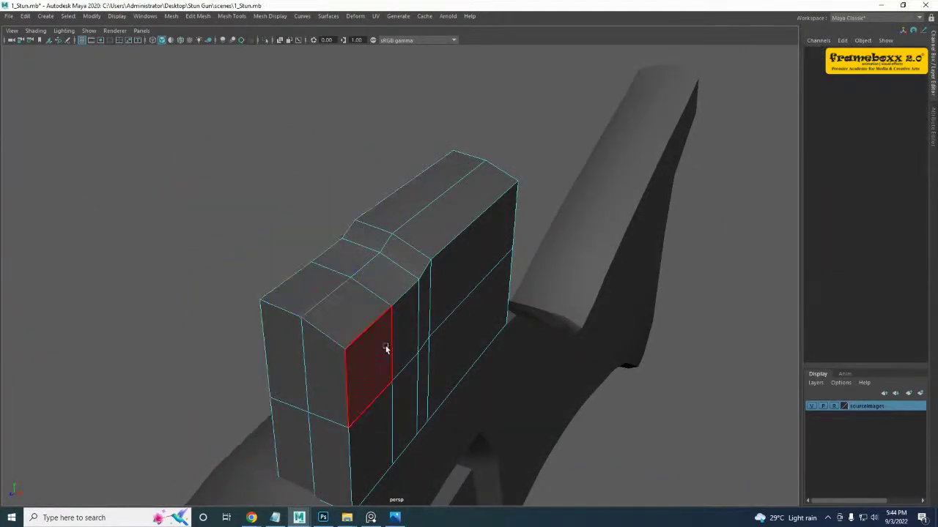
alt+drag(389, 357, 359, 297)
right_drag(342, 232, 419, 176)
alt+drag(432, 189, 434, 350)
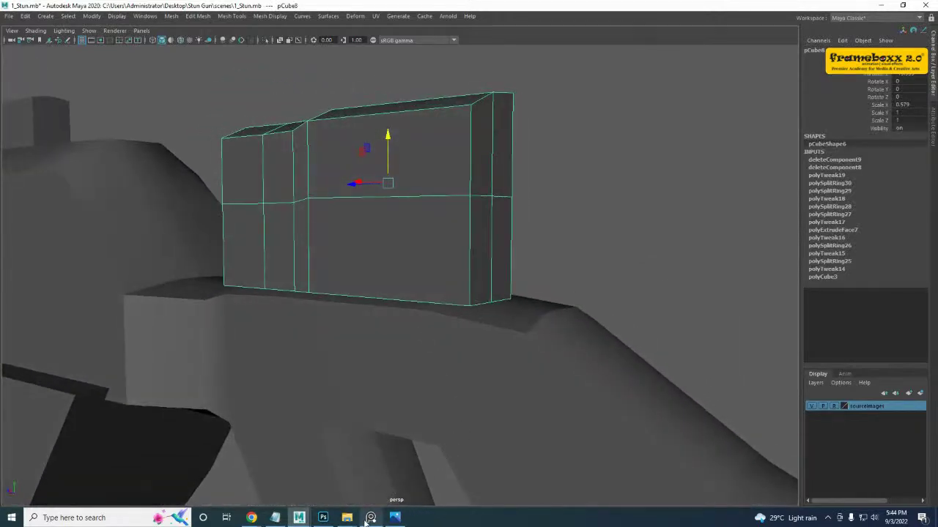
- Insert a lengthwise edge loop on the half block close to its outer side
alt+drag(387, 445, 502, 334)
key(space)
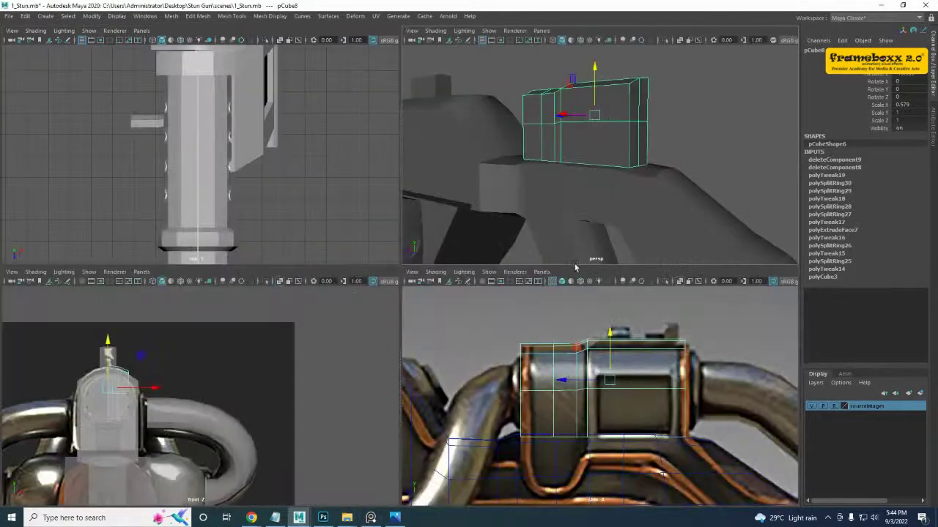
key(space)
scroll(478, 411, up, 1)
alt+middle_drag(478, 412, 506, 328)
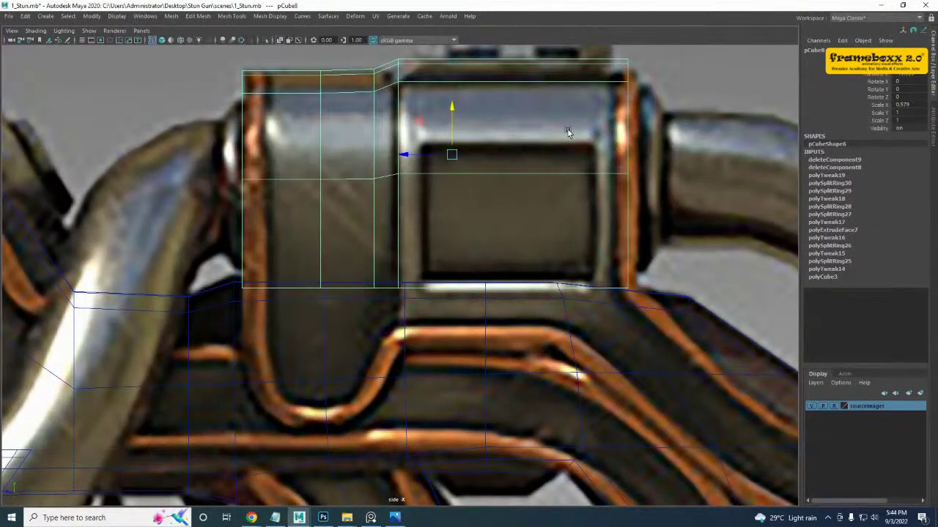
key(space)
key(space)
alt+drag(604, 120, 529, 198)
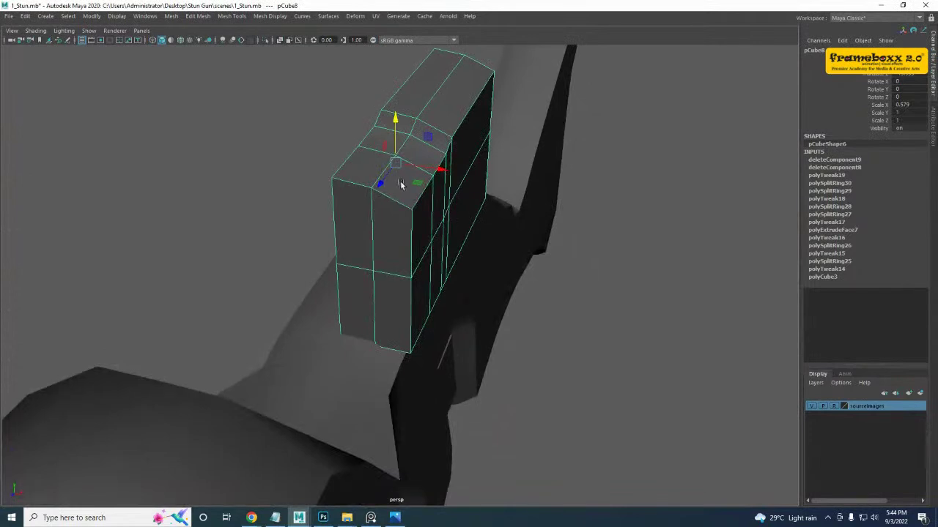
shift+right_drag(399, 184, 348, 202)
drag(376, 194, 407, 208)
key(w)
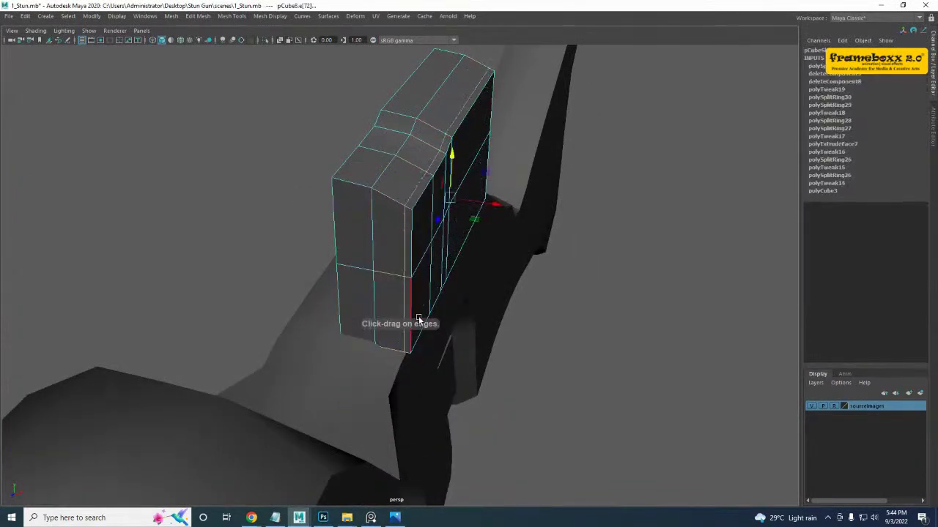
- Try to extrude the narrow bottom face under the front section downward along the outer side
scroll(418, 320, up, 5)
alt+drag(463, 388, 341, 183)
right_drag(331, 155, 330, 169)
click(329, 152)
shift+right_drag(360, 120, 352, 152)
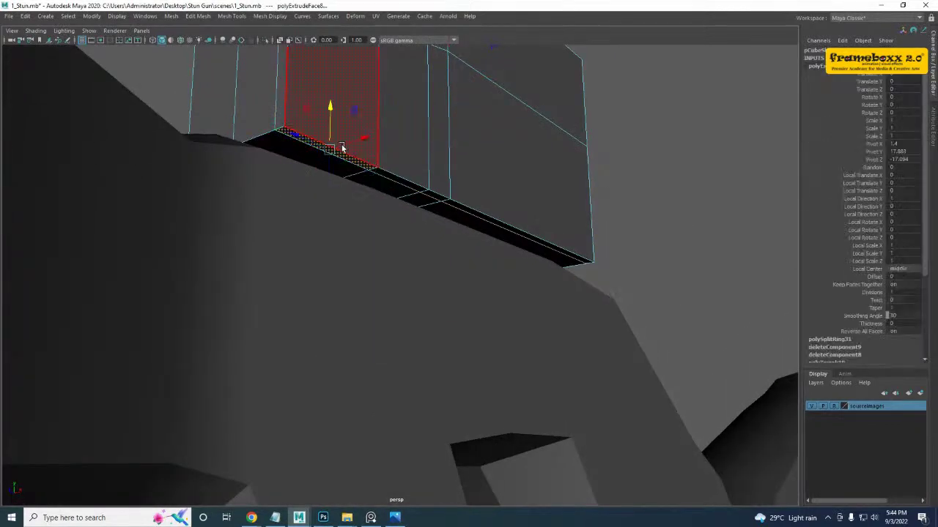
drag(331, 106, 311, 242)
key(space)
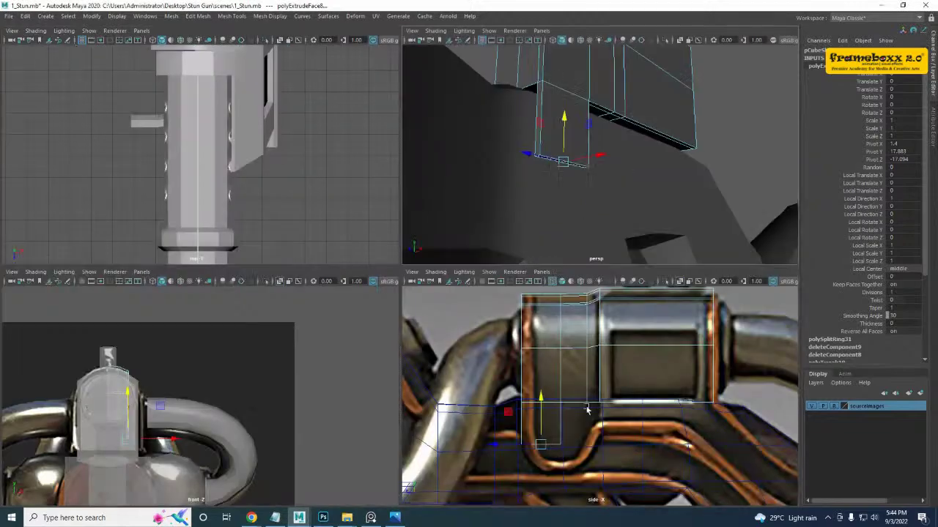
key(space)
alt+middle_drag(446, 414, 464, 375)
key(ctrl+z)
key(ctrl+z)
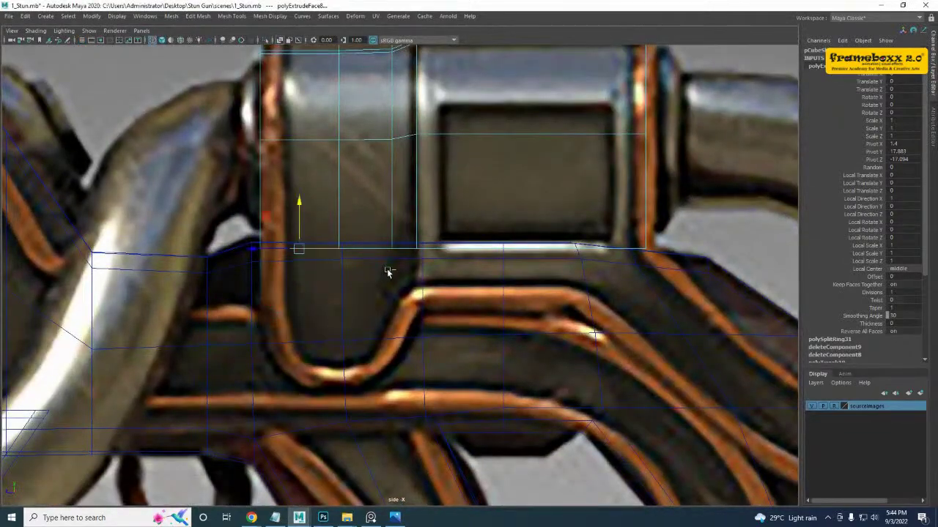
- Extrude the two adjacent narrow bottom faces of the front section together downward to the reference's lower tab height
key(space)
key(space)
alt+drag(491, 177, 456, 166)
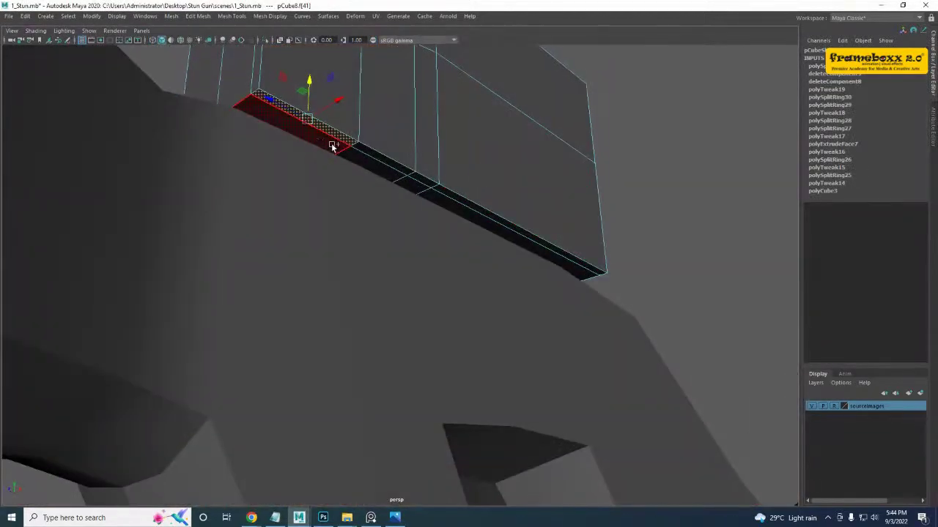
shift+click(372, 151)
mouse_move(338, 102)
mouse_down()
mouse_move(339, 153)
mouse_move(341, 118)
mouse_up()
key(ctrl+z)
shift+right_drag(394, 124, 388, 147)
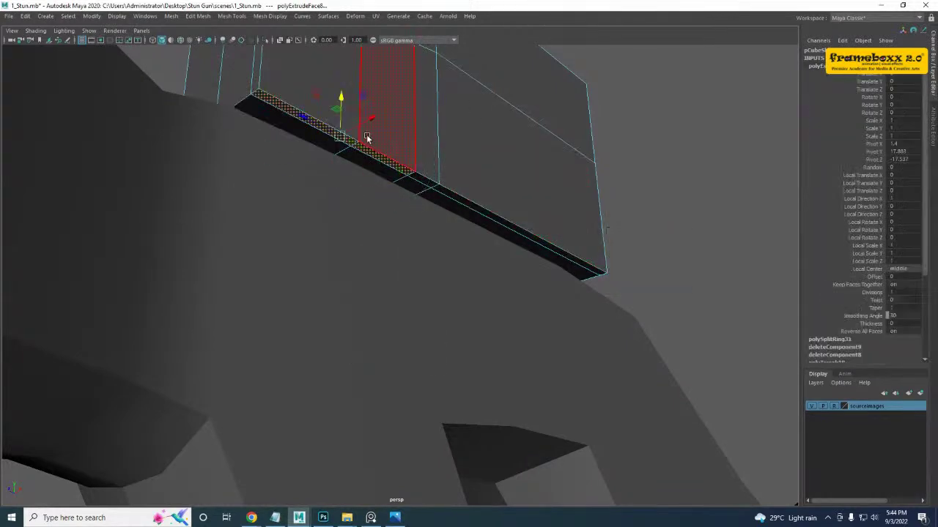
drag(341, 99, 336, 200)
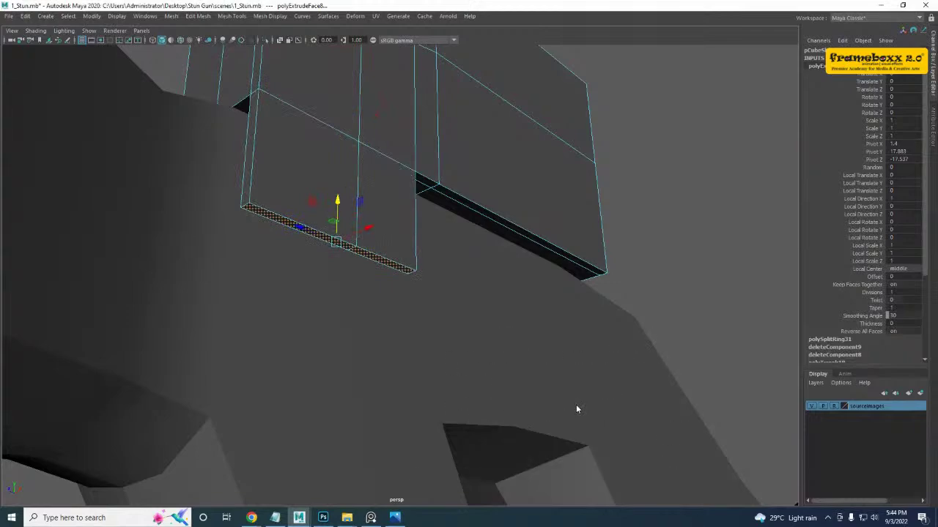
key(space)
key(space)
alt+middle_drag(514, 375, 511, 320)
drag(318, 224, 318, 289)
- Pull the two lower corner vertices of the front extension inward and up to match the rounded tip in the reference
right_drag(294, 300, 225, 217)
drag(225, 319, 280, 372)
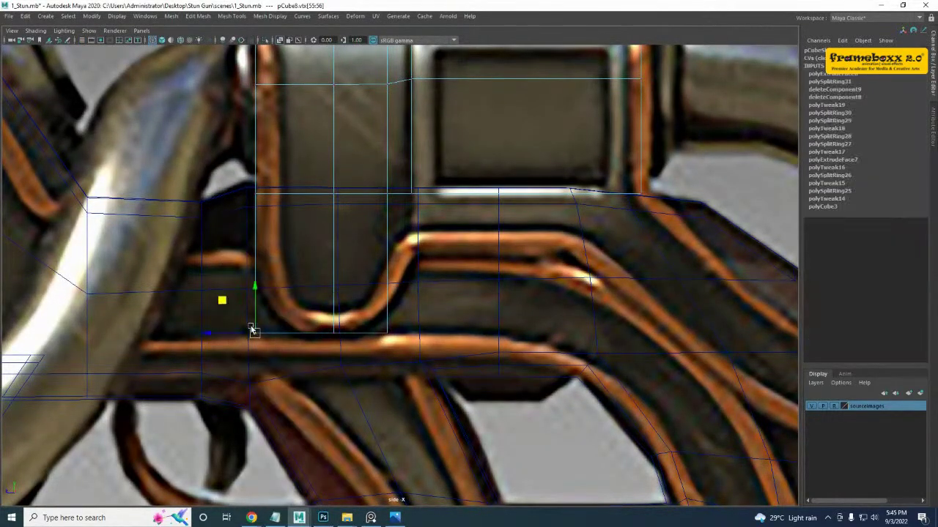
drag(253, 331, 269, 311)
drag(393, 336, 394, 338)
drag(387, 333, 385, 309)
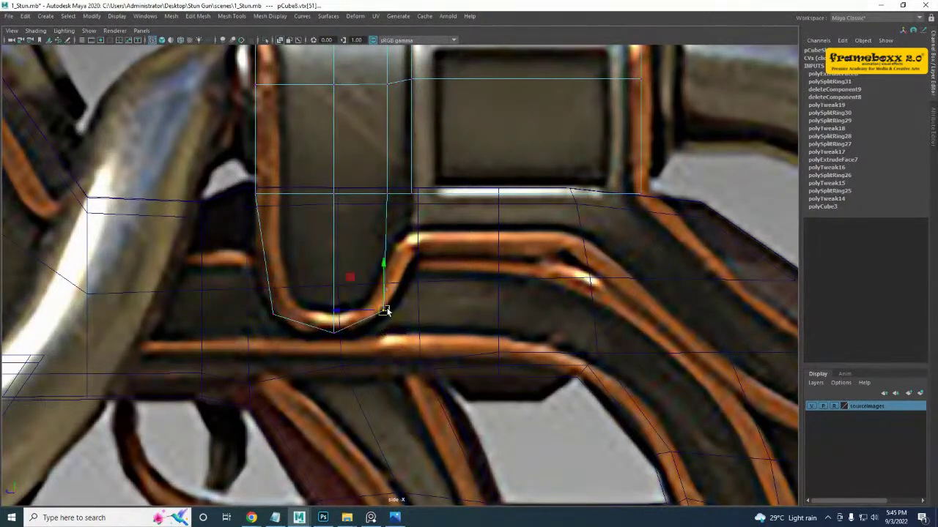
alt+middle_drag(391, 290, 408, 329)
alt+middle_drag(450, 291, 458, 298)
- Insert a horizontal edge loop across the middle of the front extension
right_drag(268, 250, 272, 222)
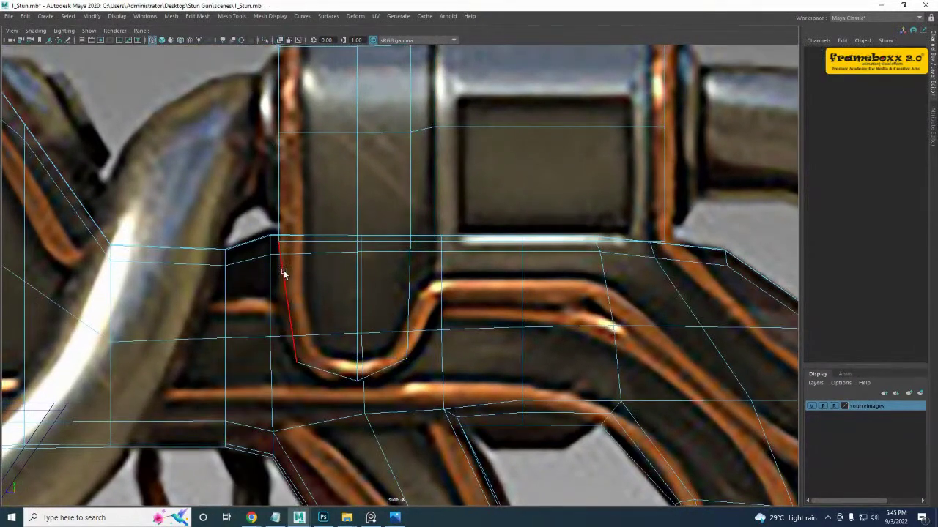
right_drag(285, 119, 357, 90)
click(286, 183)
click(279, 177)
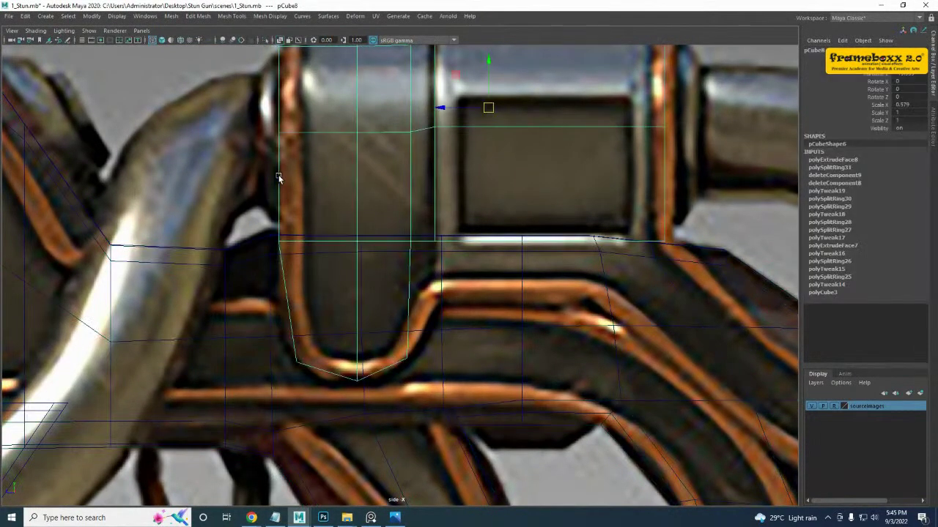
shift+right_drag(320, 155, 273, 169)
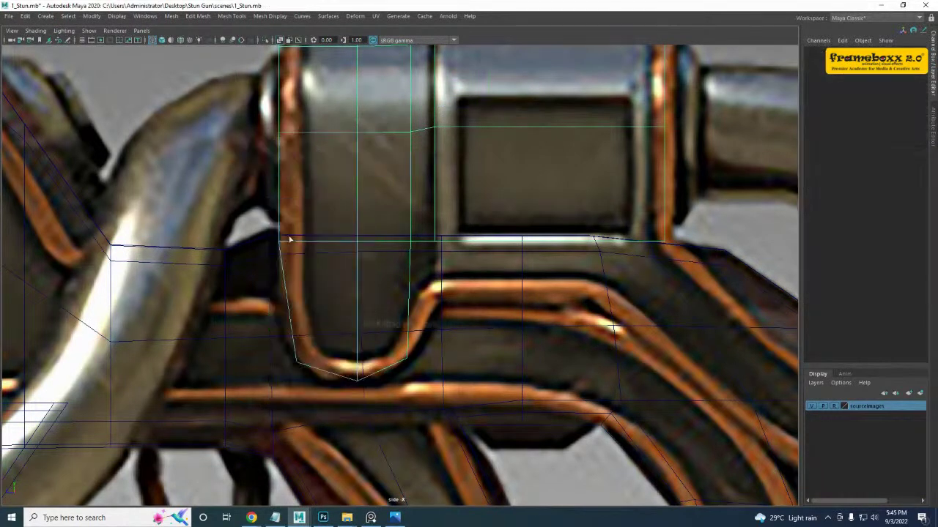
click(290, 307)
- Move the front and rear vertices of the extension's new loop outward to follow the reference outline
right_drag(213, 203, 169, 206)
drag(269, 285, 308, 330)
drag(289, 305, 278, 307)
drag(378, 286, 430, 327)
drag(409, 298, 427, 317)
- Shift the vertical vertex row at the front edge of the taller rear section slightly rearward to match the reference
drag(450, 267, 705, 268)
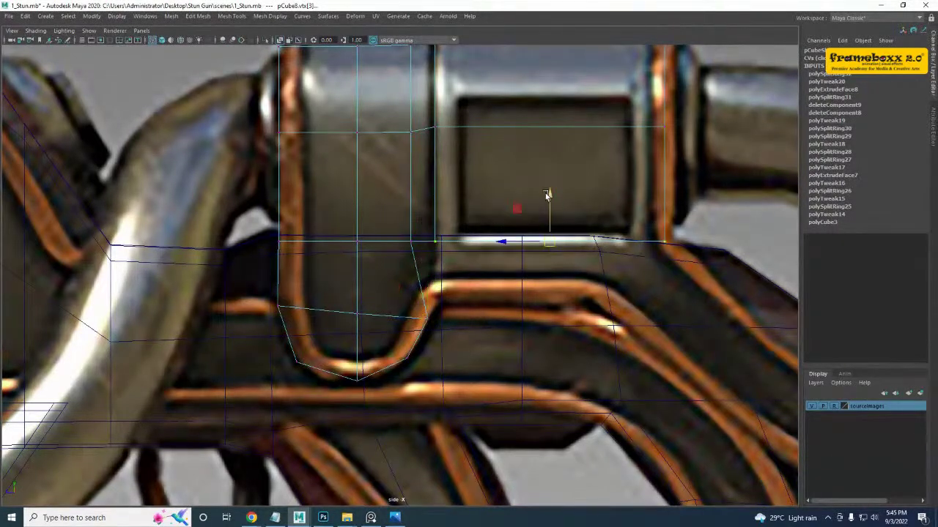
mouse_move(550, 196)
mouse_down()
mouse_move(551, 234)
mouse_move(558, 196)
mouse_up()
drag(461, 250, 462, 250)
alt+middle_drag(458, 206, 434, 342)
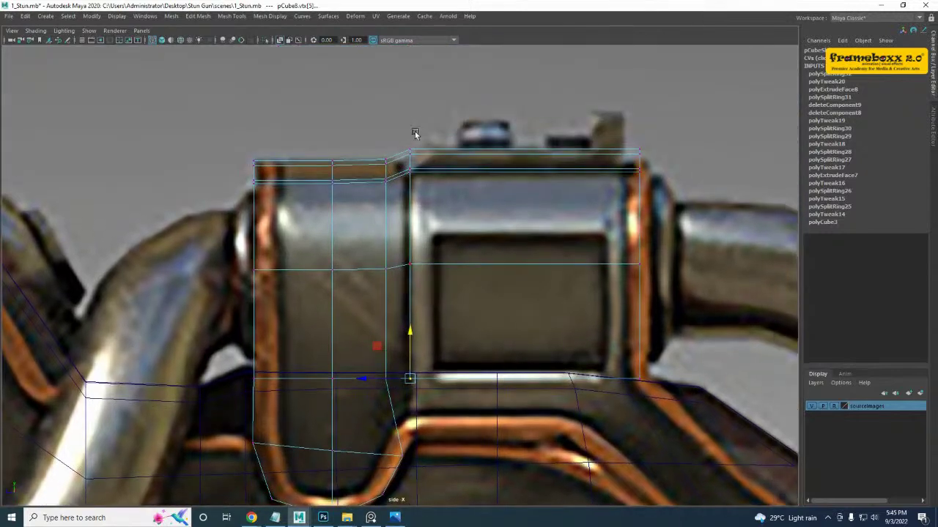
drag(397, 128, 442, 399)
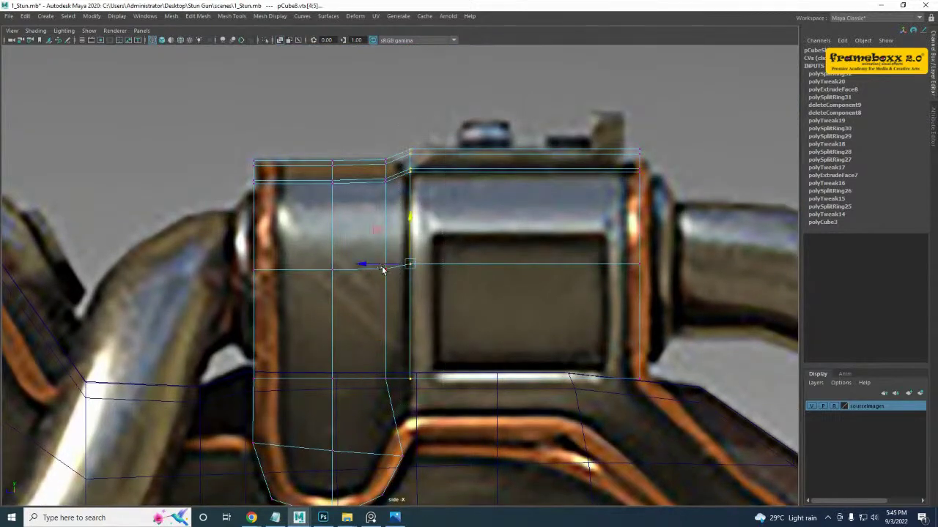
drag(362, 264, 367, 264)
key(space)
key(space)
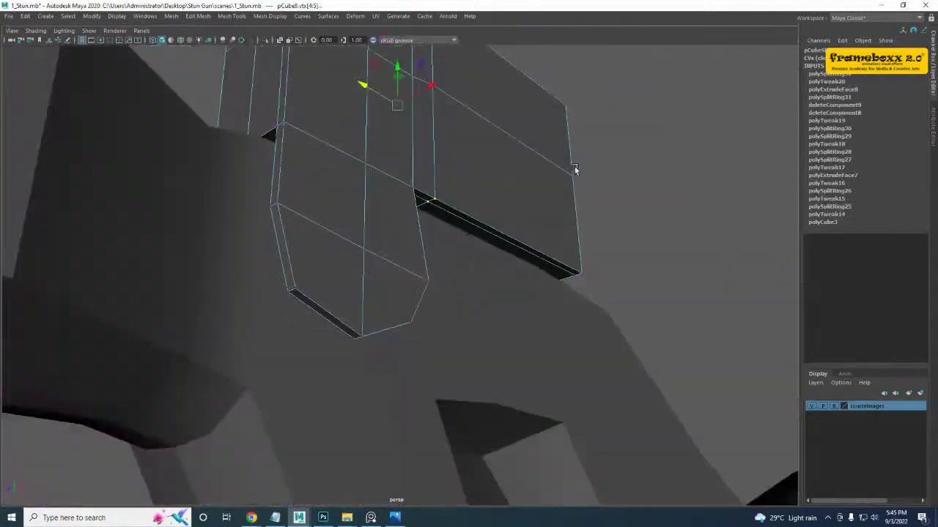
alt+drag(574, 169, 498, 251)
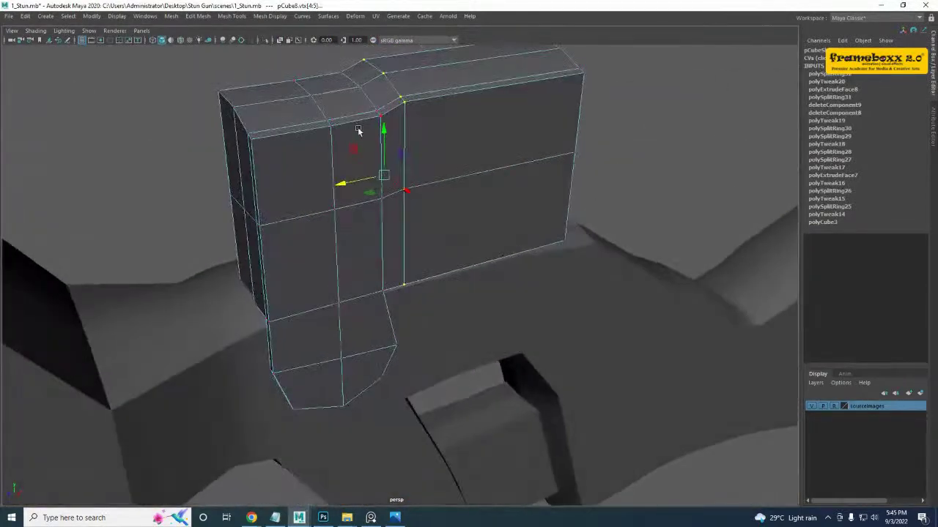
right_drag(358, 130, 410, 121)
scroll(425, 142, down, 5)
alt+drag(425, 142, 316, 178)
alt+middle_drag(315, 178, 381, 203)
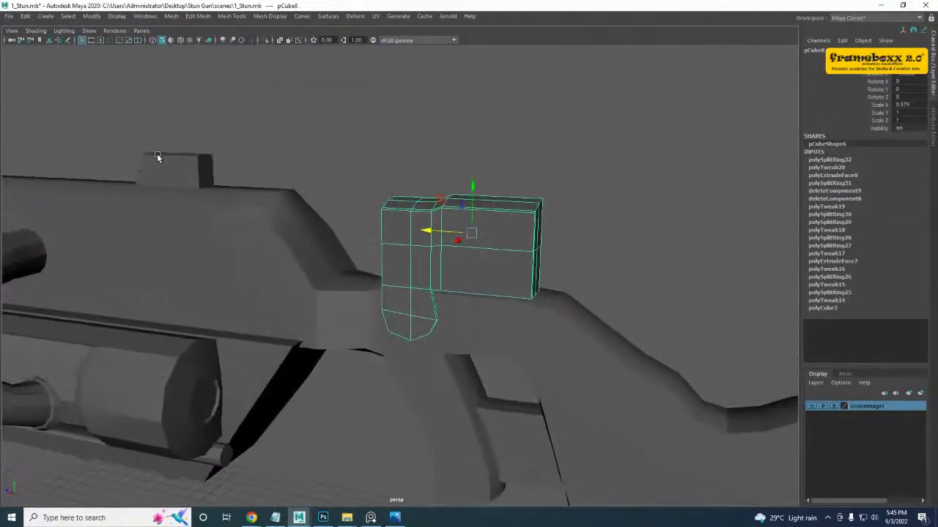
- Duplicate the sight block on the gun's front body, scale the copy to 0.54 and seat it on the rear housing's top
click(158, 156)
key(space)
key(space)
scroll(323, 245, down, 4)
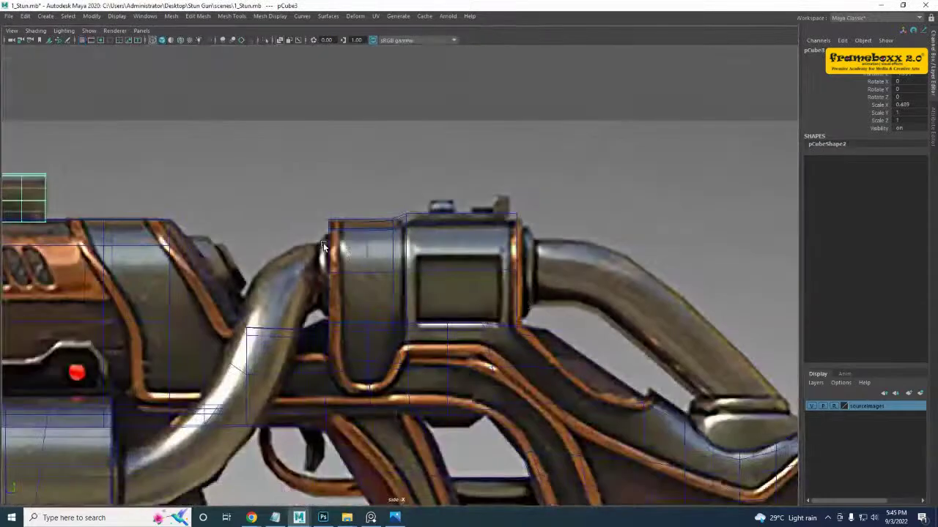
alt+middle_drag(323, 243, 452, 255)
key(ctrl+d)
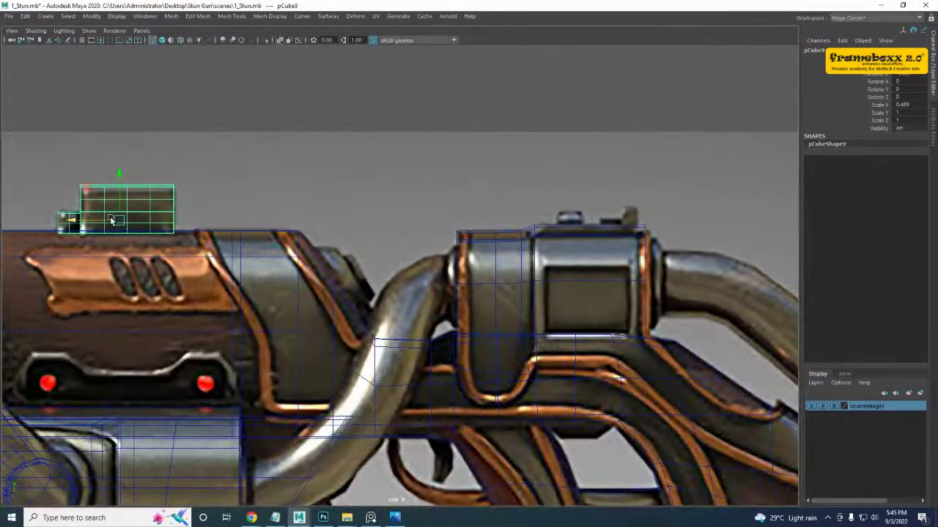
drag(111, 219, 582, 212)
key(w)
drag(605, 170, 605, 180)
- Draw an EP curve along the centre of the bent pipe from the housing's rear face down to the stock
scroll(648, 256, down, 3)
alt+middle_drag(644, 273, 549, 217)
alt+middle_drag(322, 282, 387, 265)
scroll(564, 246, down, 2)
alt+middle_drag(561, 265, 435, 259)
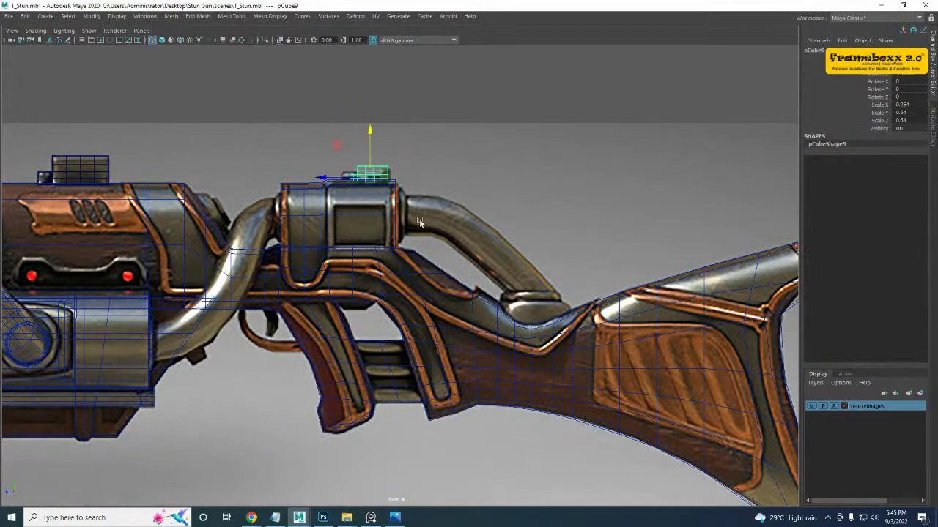
alt+middle_drag(436, 313, 443, 304)
click(525, 102)
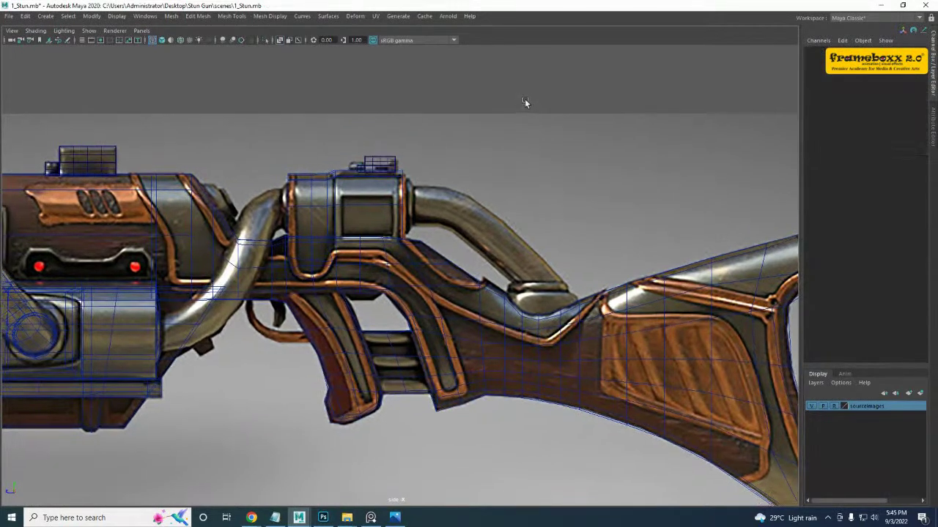
right_click(478, 84)
key(ctrl+space)
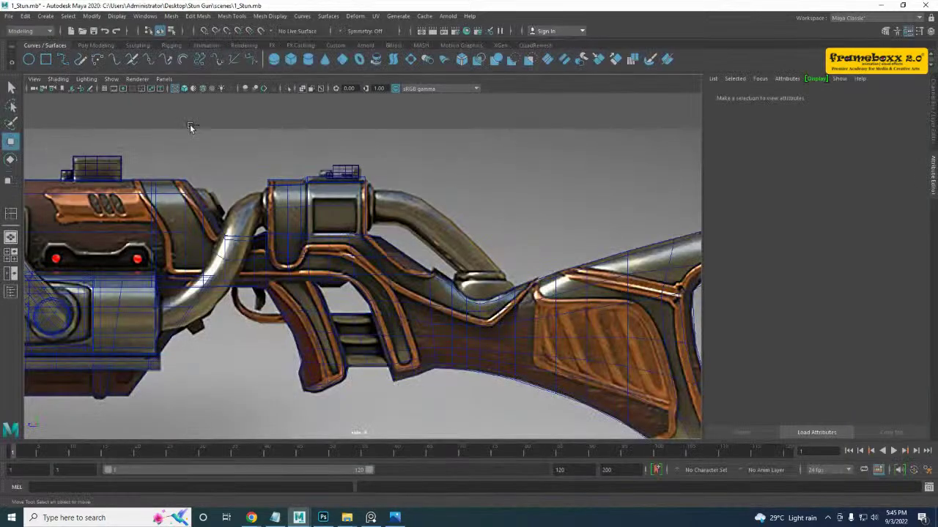
key(ctrl+space)
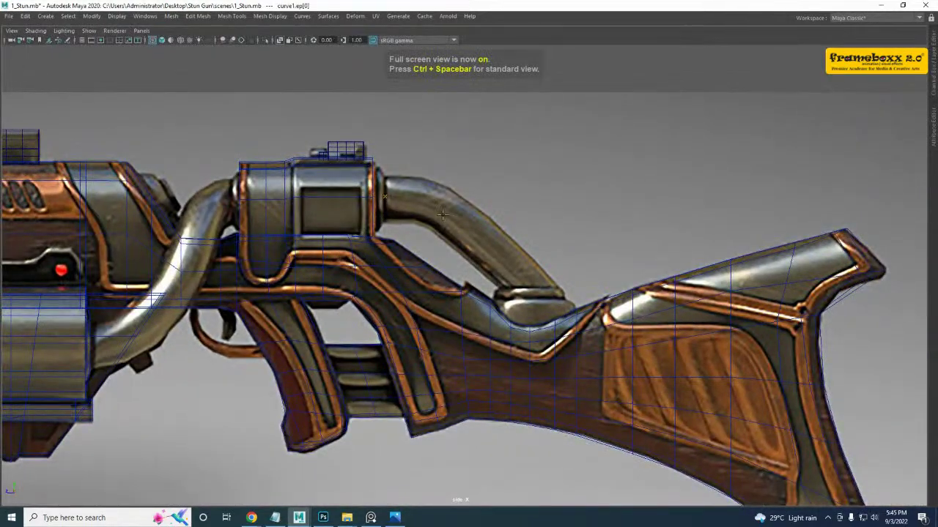
click(499, 240)
click(532, 288)
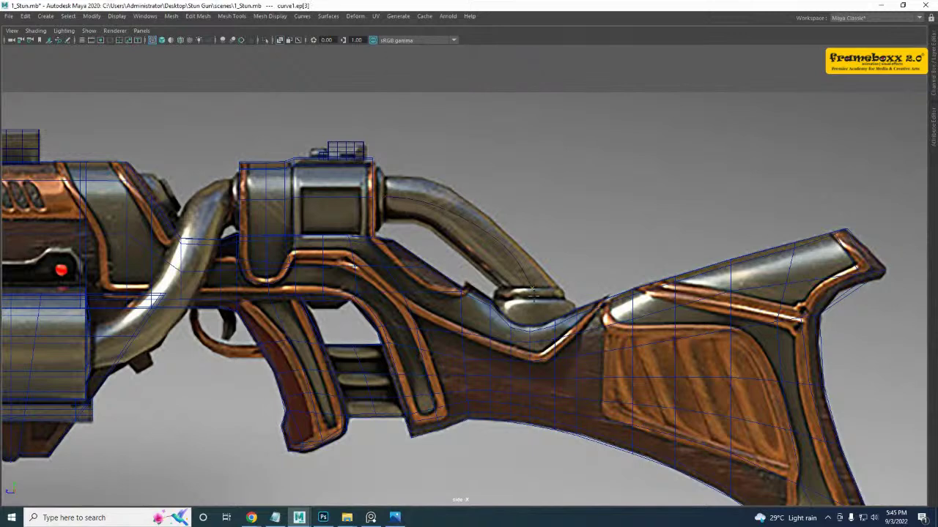
click(529, 322)
key(Return)
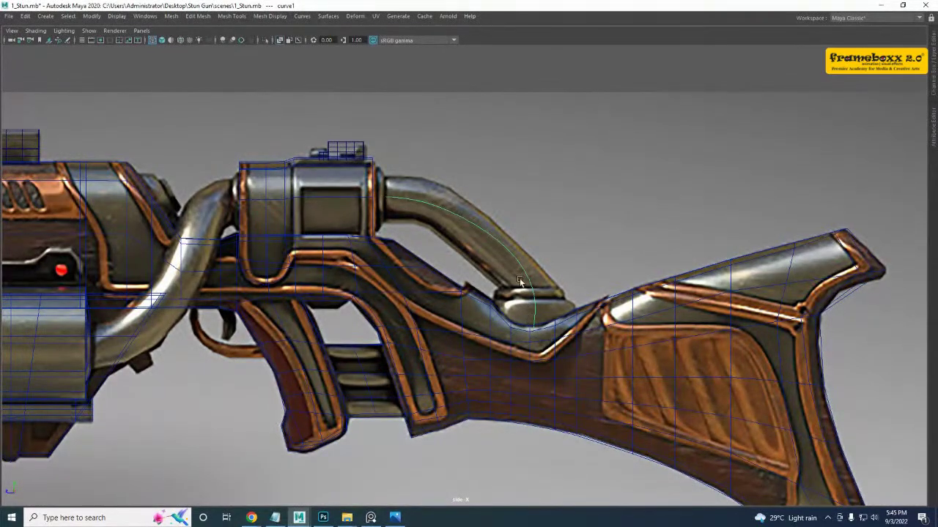
- Adjust the curve's control vertices so it follows the middle of the bent pipe down into the stock
right_drag(473, 219, 420, 219)
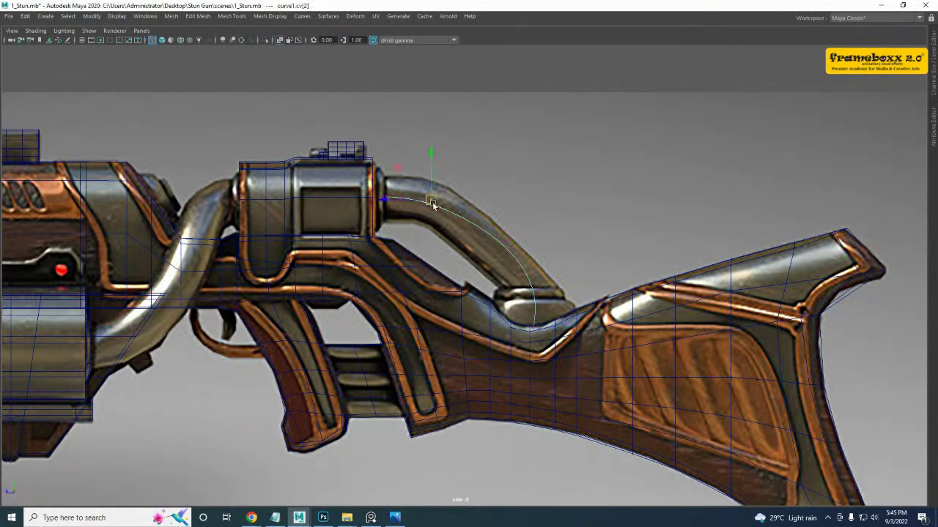
drag(432, 202, 449, 205)
drag(495, 222, 500, 241)
click(523, 283)
click(534, 313)
drag(549, 350, 550, 351)
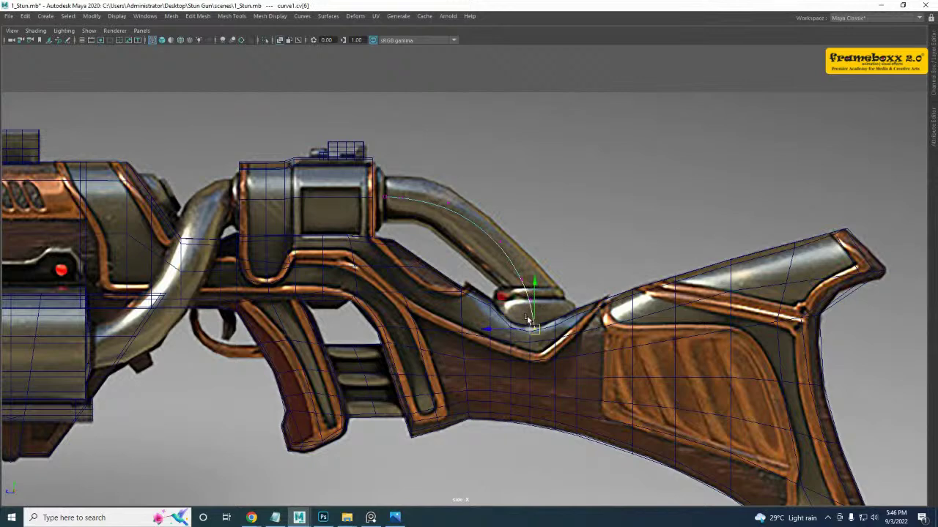
scroll(395, 195, up, 2)
drag(380, 173, 382, 195)
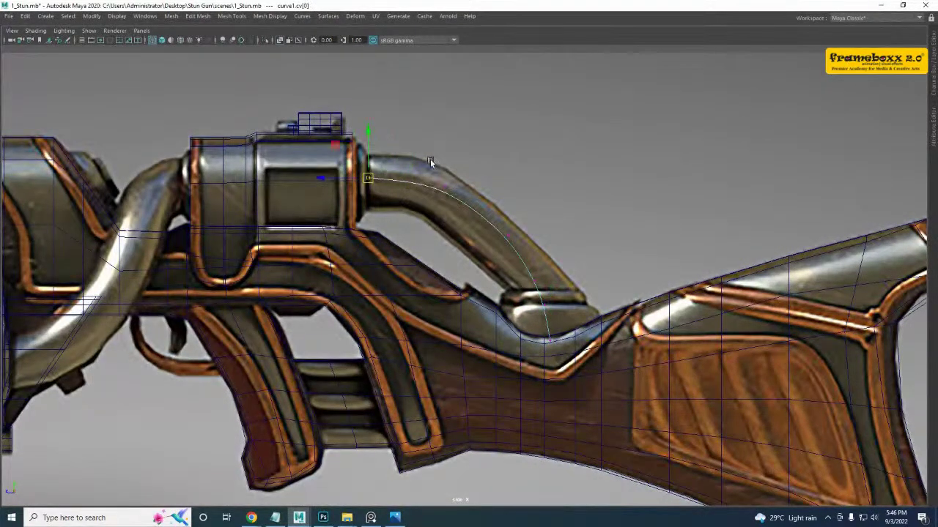
drag(430, 162, 463, 198)
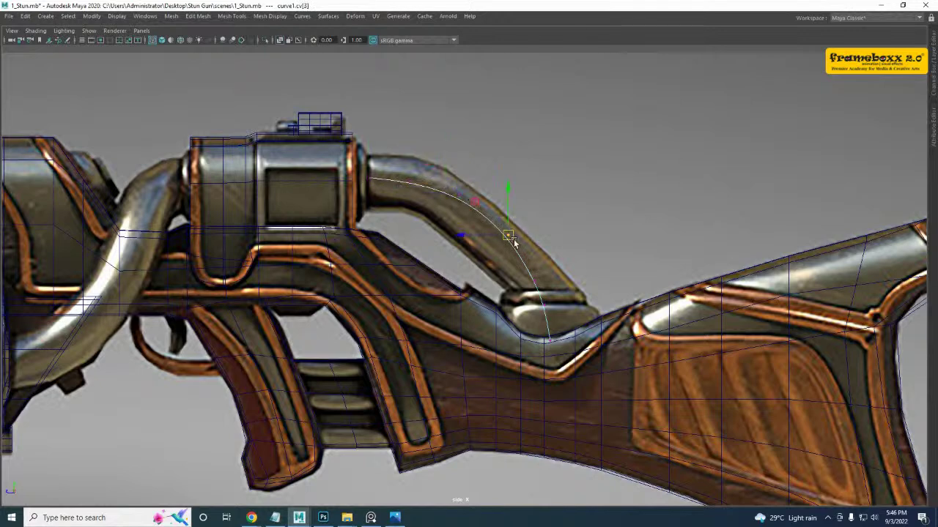
drag(511, 238, 524, 273)
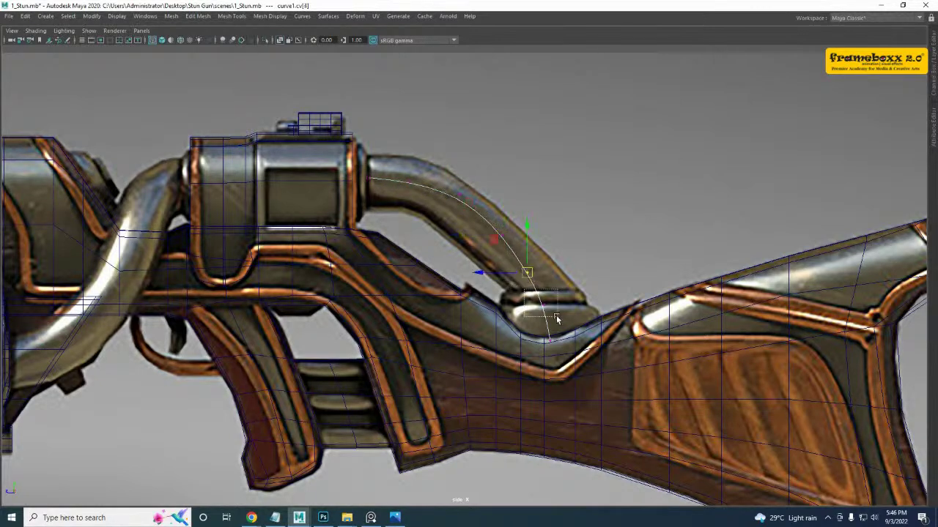
drag(556, 317, 548, 301)
drag(537, 320, 552, 335)
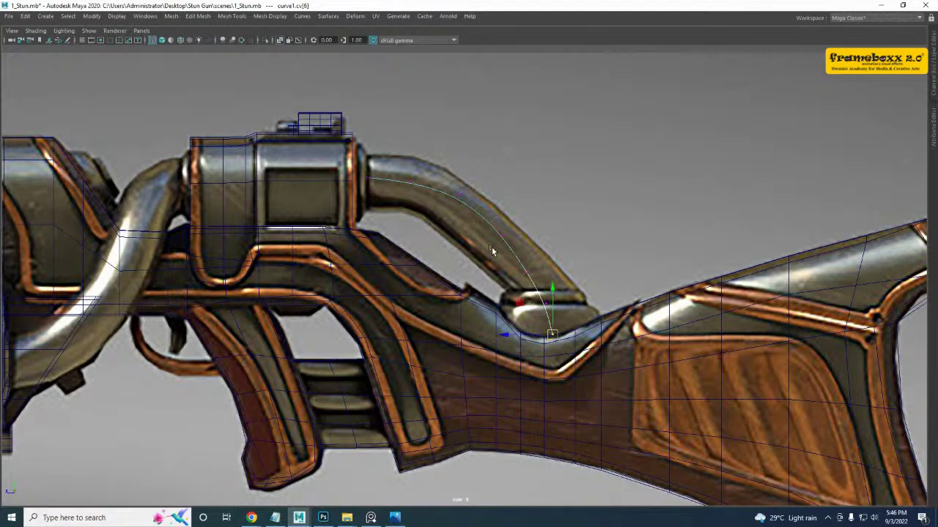
right_drag(491, 246, 583, 161)
- Create a polygon cylinder over the bent pipe in the side view and set its axis subdivisions to 12
scroll(454, 161, up, 2)
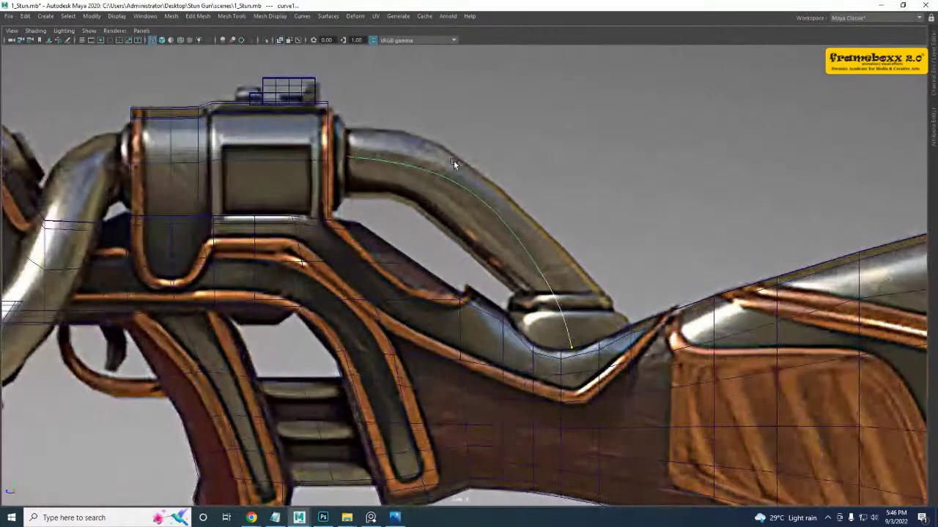
click(510, 147)
shift+right_drag(520, 136, 468, 139)
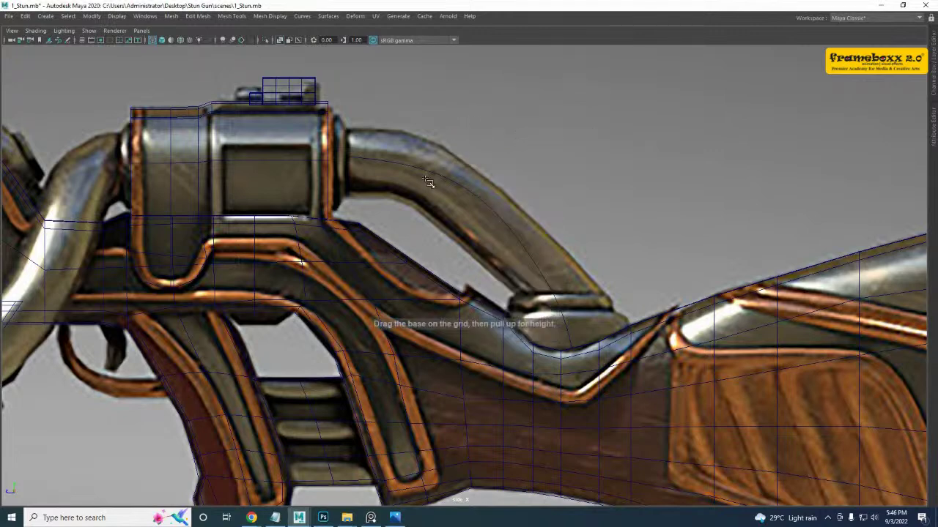
drag(424, 177, 451, 189)
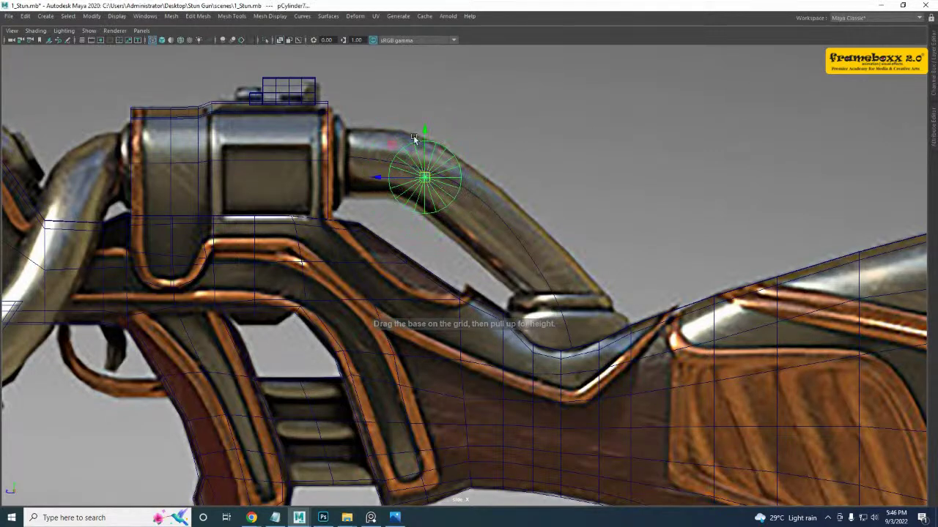
click(413, 133)
drag(463, 144, 437, 156)
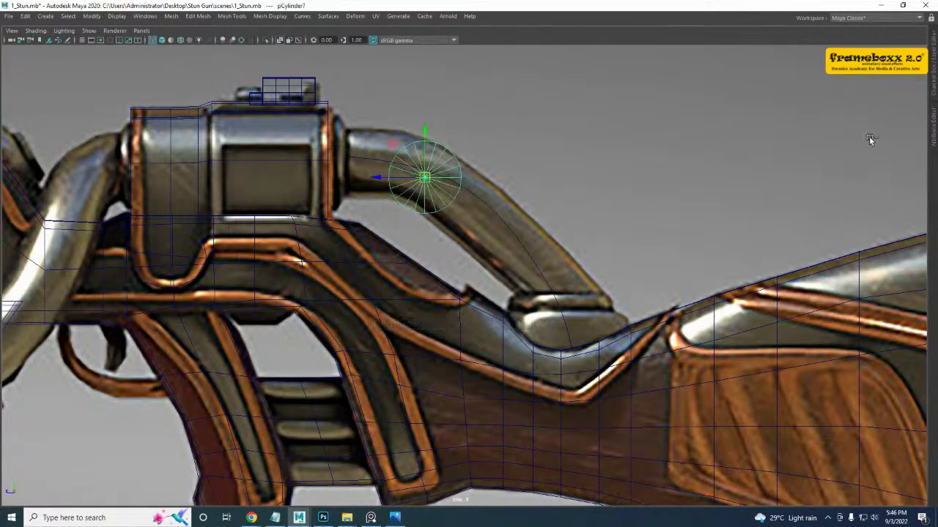
click(933, 73)
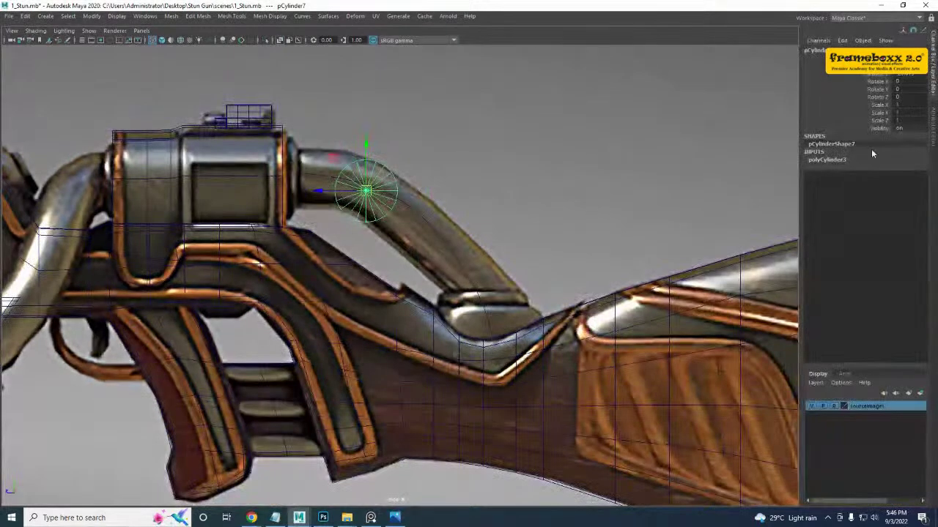
click(830, 160)
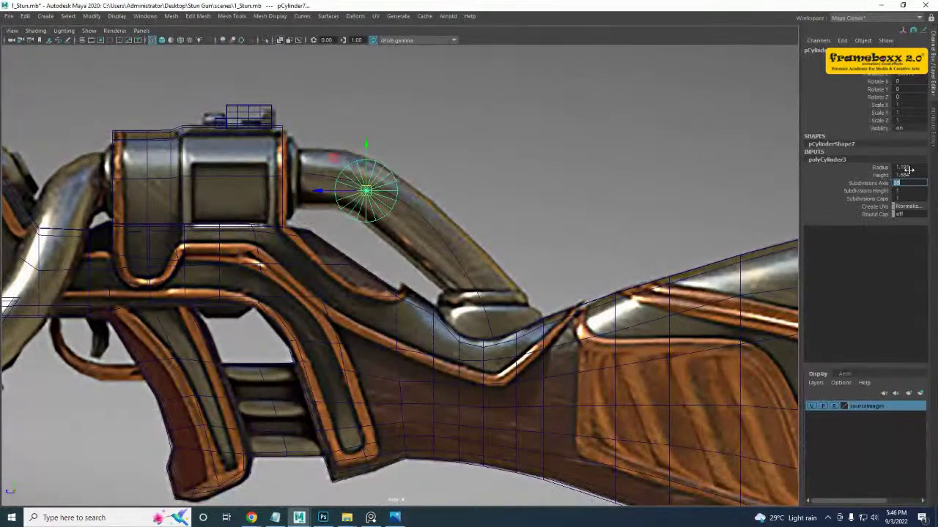
key(Return)
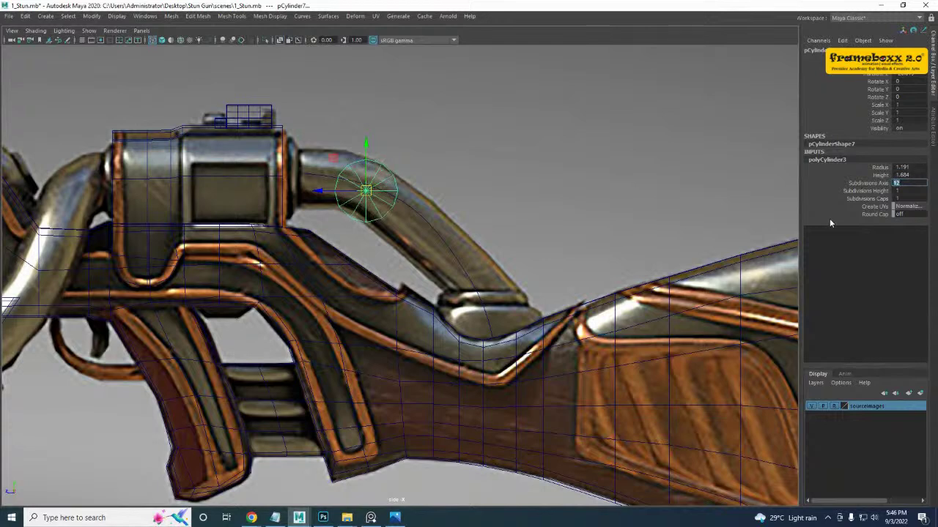
- Set the new cylinder's Y rotation to 90 so its axis runs along the gun
click(855, 200)
middle_drag(747, 149, 671, 145)
click(490, 106)
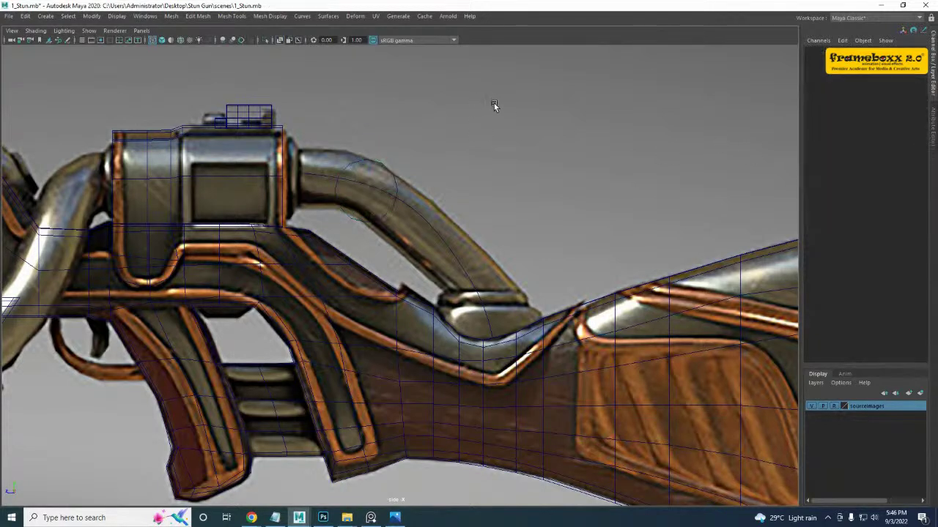
click(379, 168)
key(e)
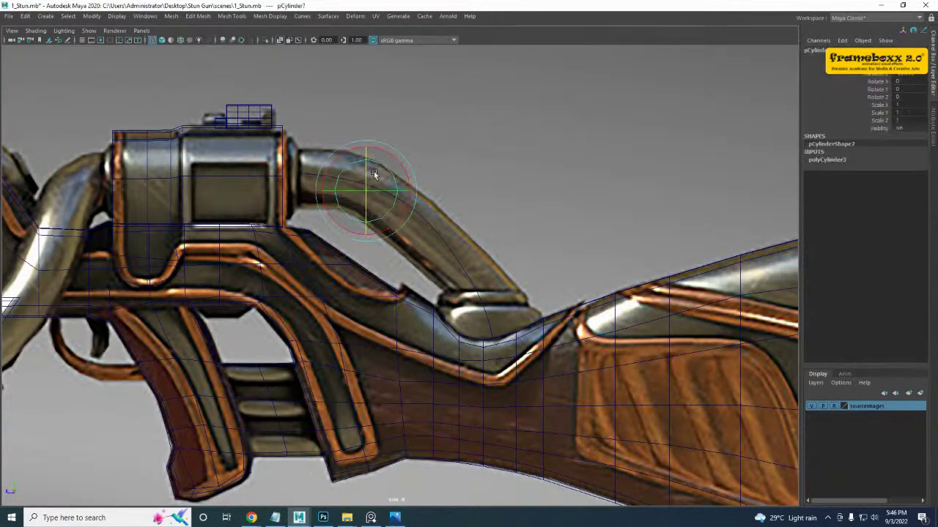
drag(389, 192, 352, 193)
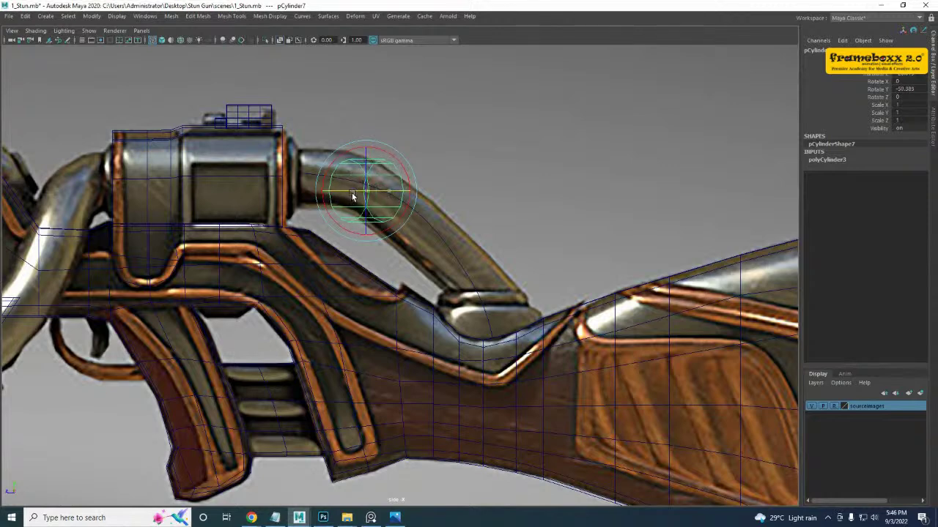
click(915, 90)
text(90)
key(Return)
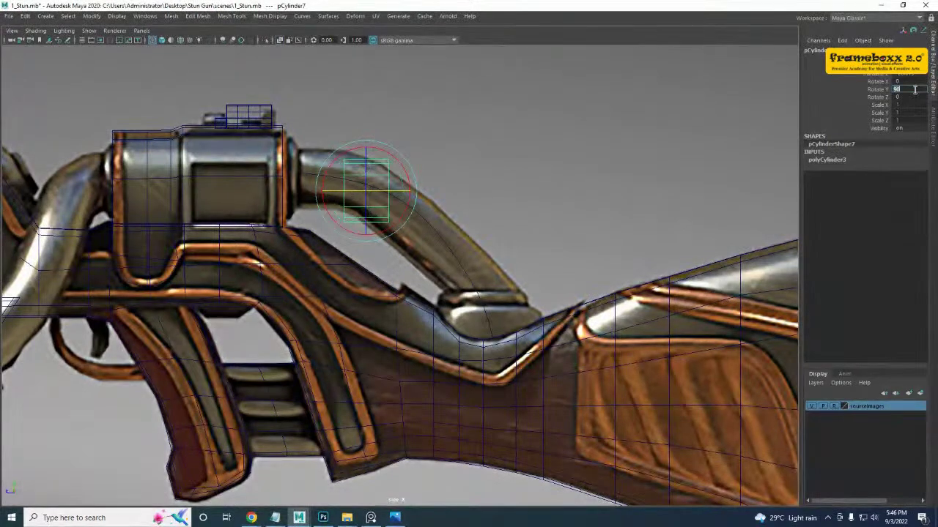
- Move the cylinder to the bent pipe's front end and delete all its faces except the rear cap
alt+middle_drag(424, 152, 447, 138)
key(w)
drag(378, 175, 343, 162)
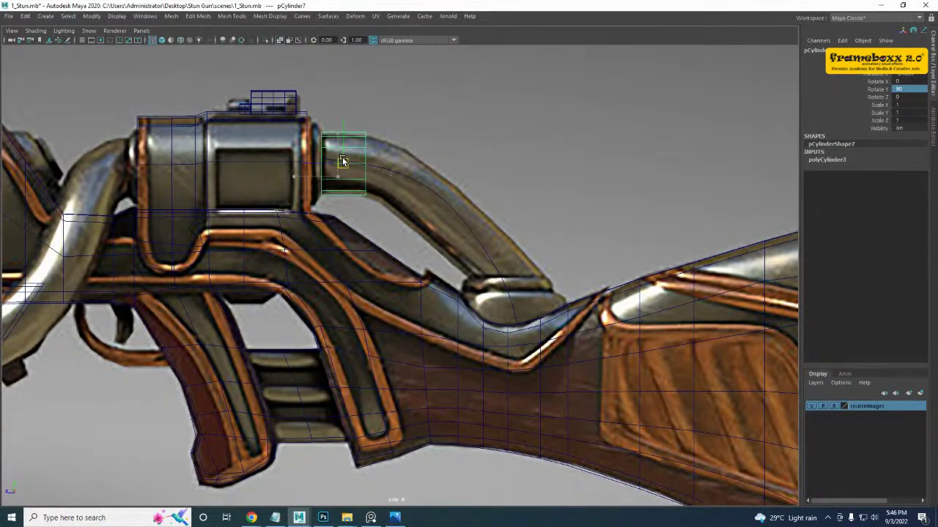
right_click(353, 162)
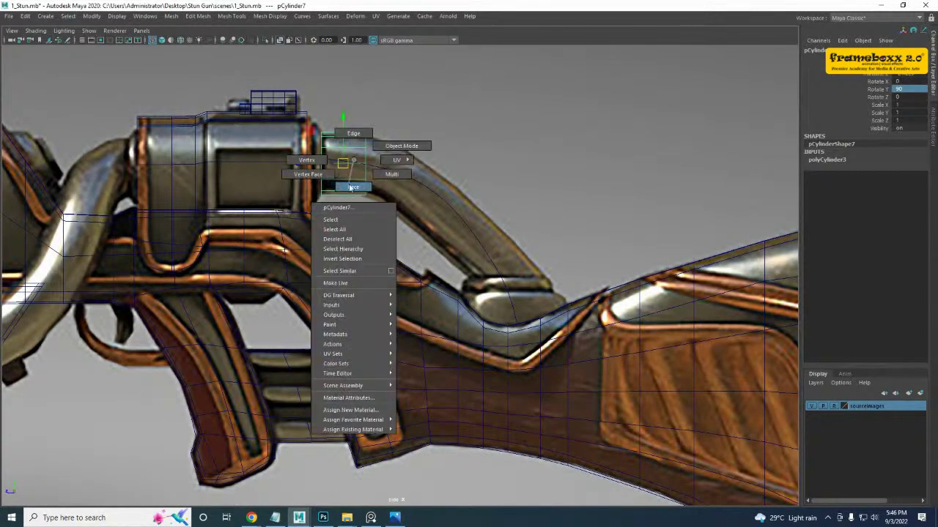
click(352, 188)
drag(339, 193, 355, 195)
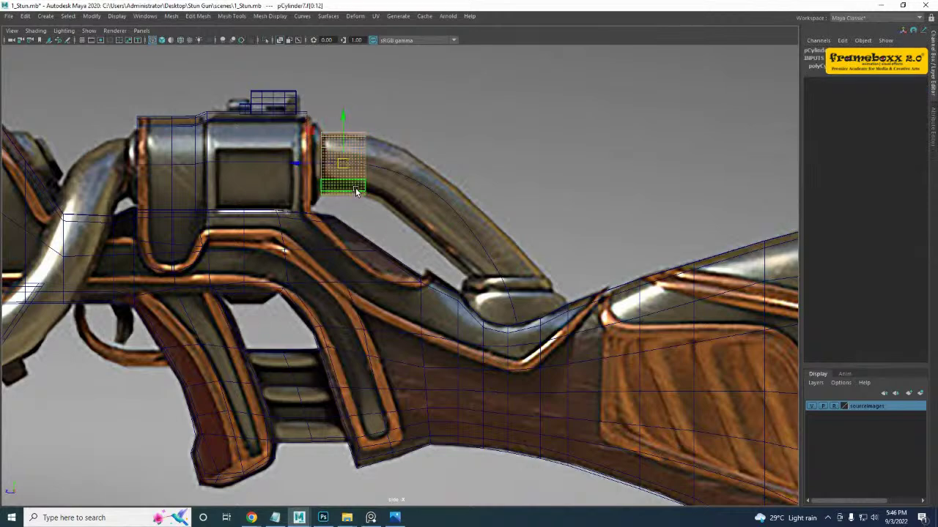
key(Delete)
- Slide the remaining cap forward to the start of the guide curve behind the housing
right_drag(355, 146, 401, 138)
drag(310, 163, 265, 162)
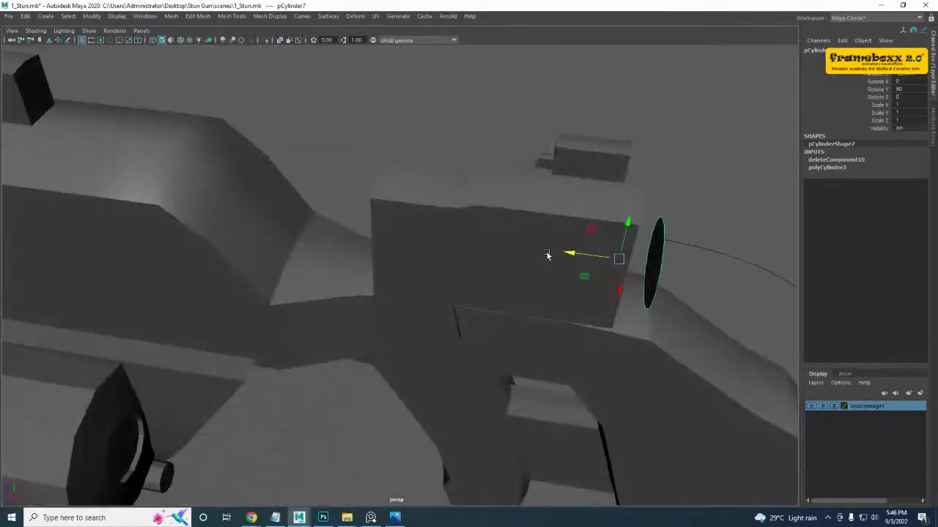
alt+drag(547, 255, 364, 247)
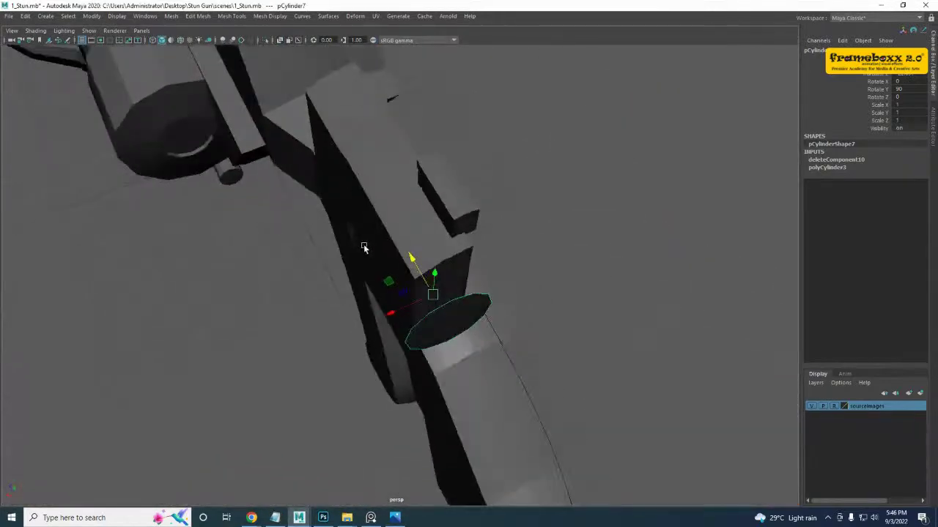
mouse_move(643, 98)
middle_down()
mouse_move(653, 118)
mouse_move(649, 108)
middle_up()
key(ctrl+z)
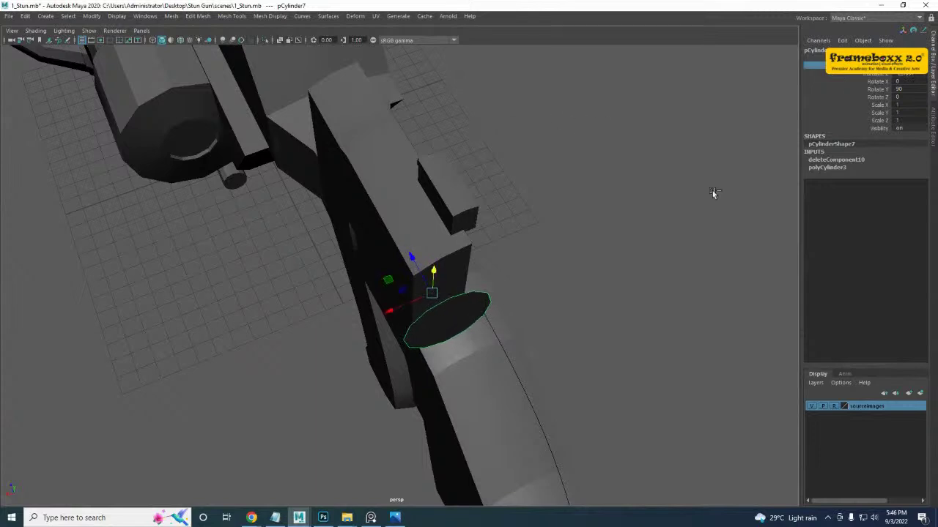
click(879, 76)
middle_drag(557, 136, 532, 141)
key(ctrl+z)
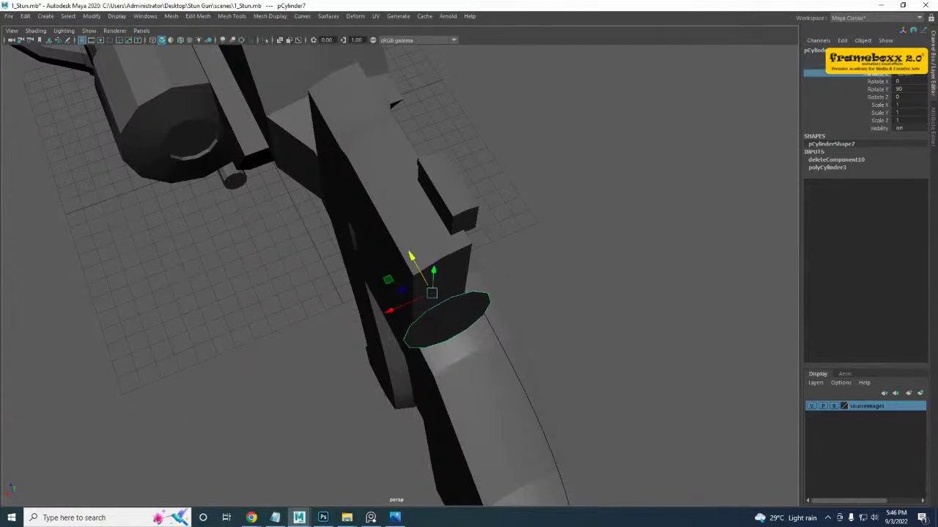
- Shift the cap sideways along X so it sits closer to the rear housing's centre
click(879, 58)
alt+drag(539, 178, 379, 190)
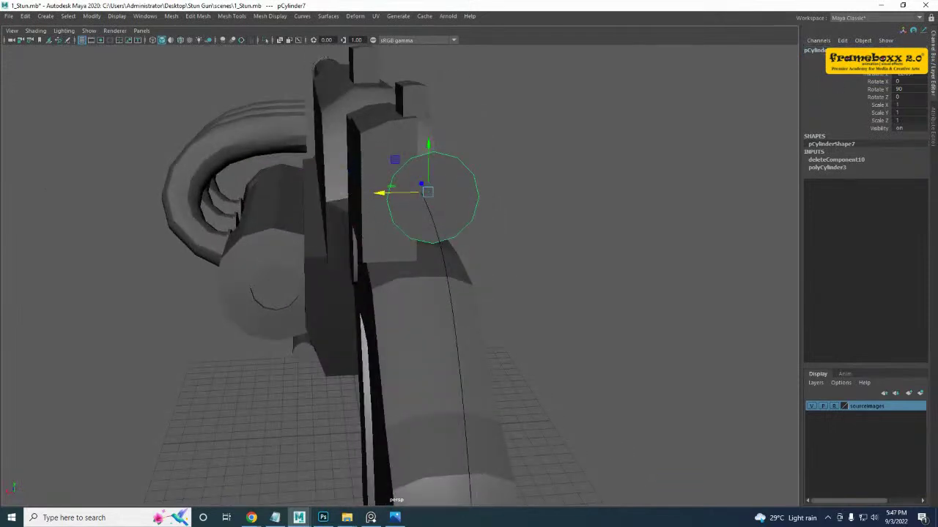
drag(378, 193, 367, 192)
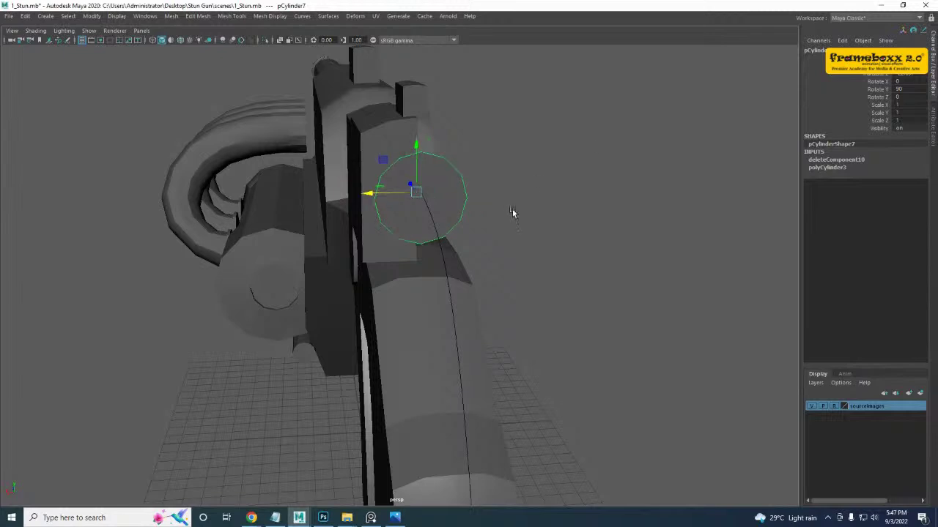
- Extrude the cap face along the guide curve and raise the extrusion's divisions so the tube follows the bend
alt+drag(513, 212, 614, 194)
click(613, 194)
click(439, 188)
scroll(449, 170, up, 3)
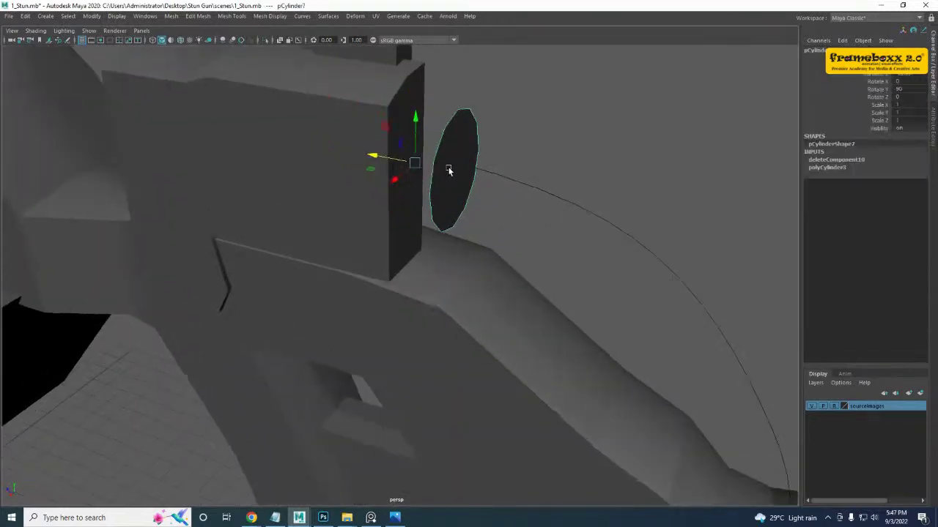
right_drag(449, 170, 449, 189)
click(452, 159)
shift+click(575, 206)
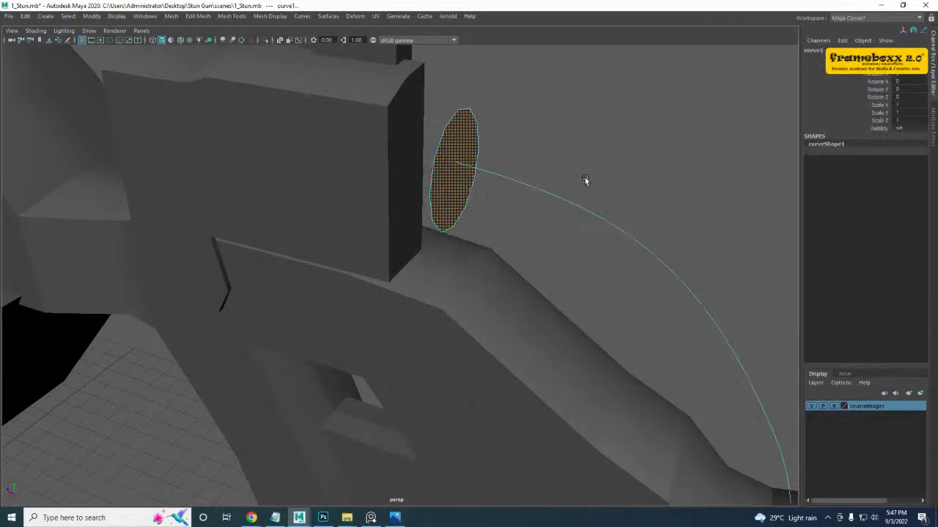
shift+right_drag(590, 162, 589, 193)
alt+middle_drag(523, 231, 431, 195)
drag(619, 262, 646, 266)
- In the side view, move the tube's front ring of vertices forward to meet the housing's rear edge
alt+drag(498, 244, 339, 227)
key(F8)
key(space)
key(space)
alt+middle_drag(491, 299, 504, 304)
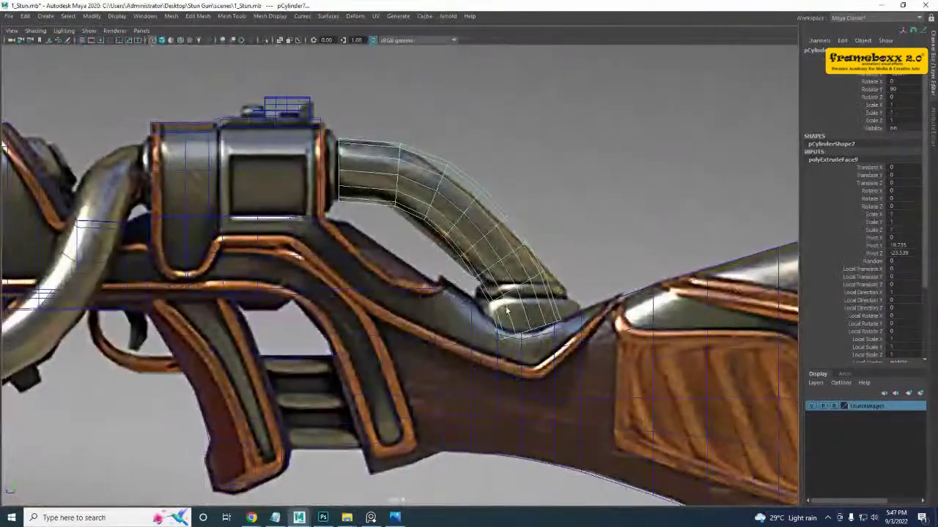
right_drag(367, 182, 321, 183)
drag(334, 111, 352, 206)
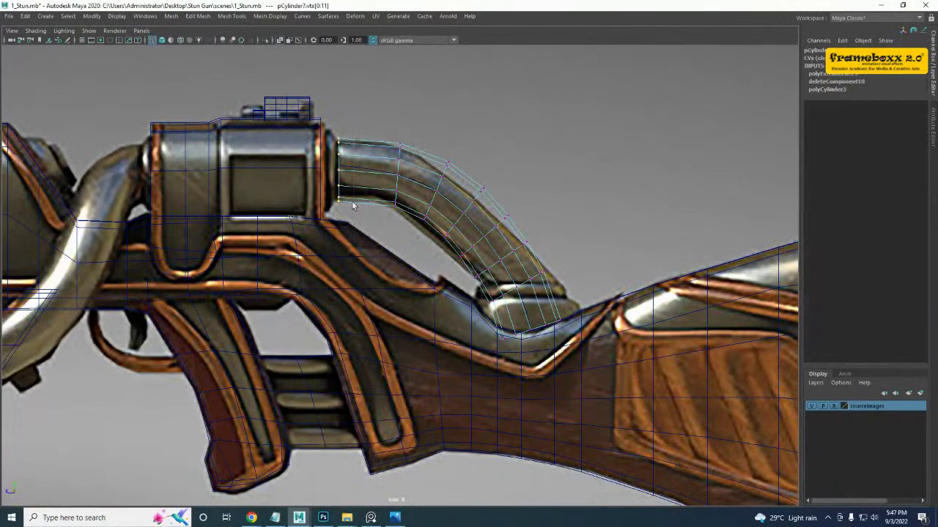
drag(335, 167, 305, 170)
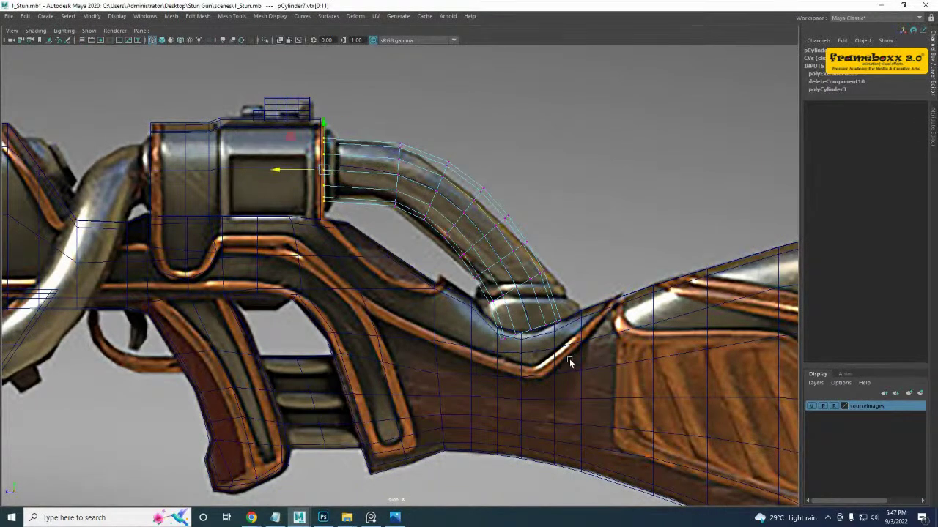
- Rotate the tube's lower end vertices until the end ring lies roughly horizontal in the stock's notch
alt+middle_drag(524, 309, 495, 275)
scroll(495, 274, up, 2)
scroll(487, 269, up, 3)
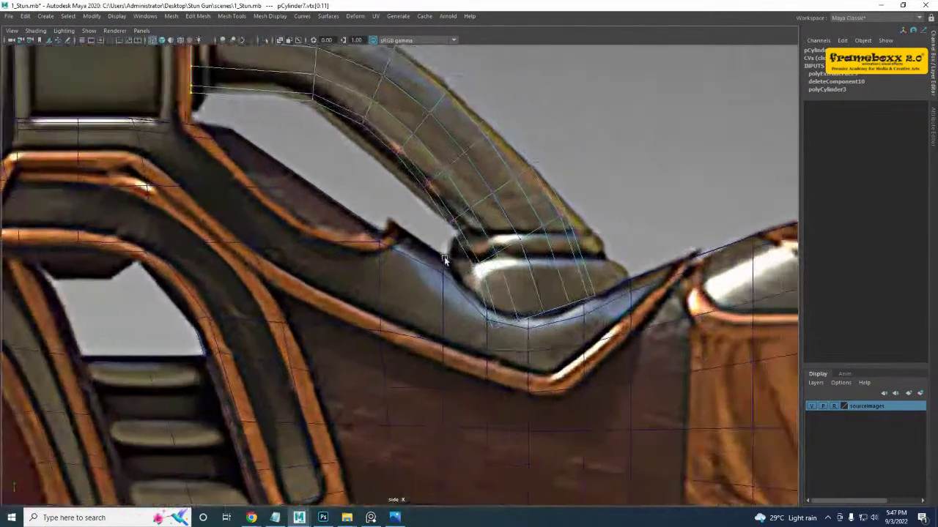
scroll(517, 290, up, 1)
drag(453, 281, 758, 436)
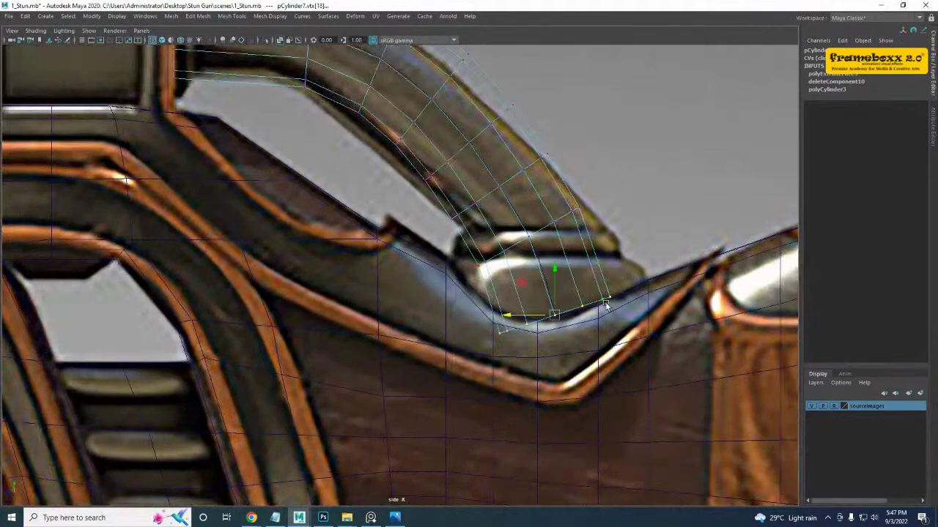
key(e)
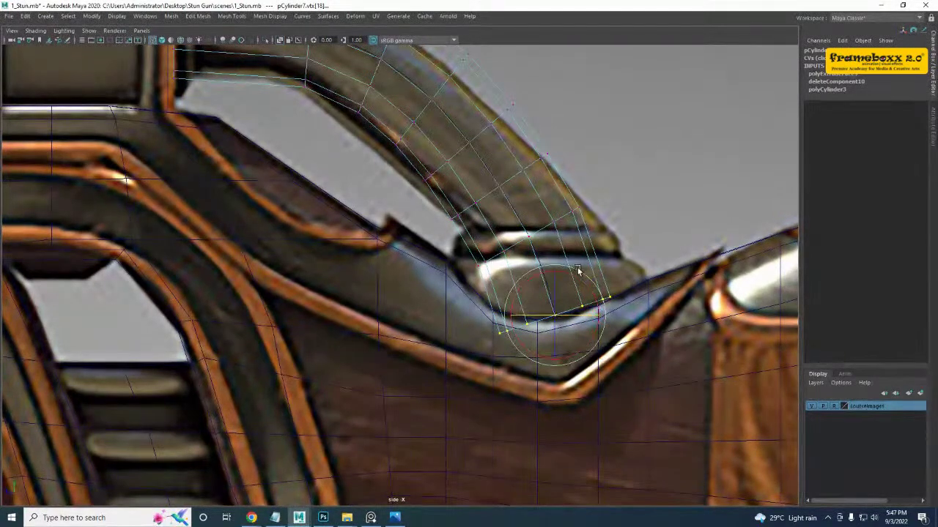
drag(577, 270, 588, 283)
scroll(490, 262, up, 2)
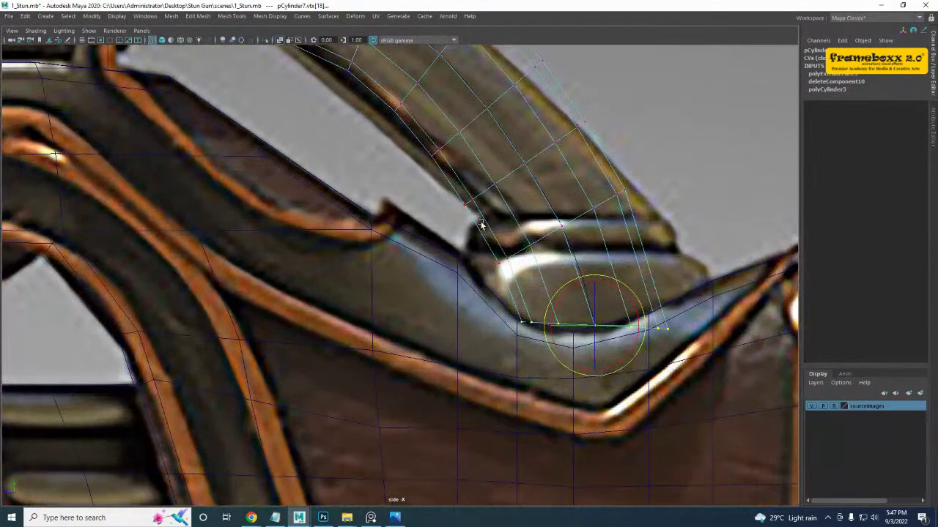
- Reposition the tube's first two inner edge loops on the reference pipe and tilt the foremost one to follow the bend
alt+middle_drag(446, 108, 427, 284)
right_drag(421, 233, 419, 192)
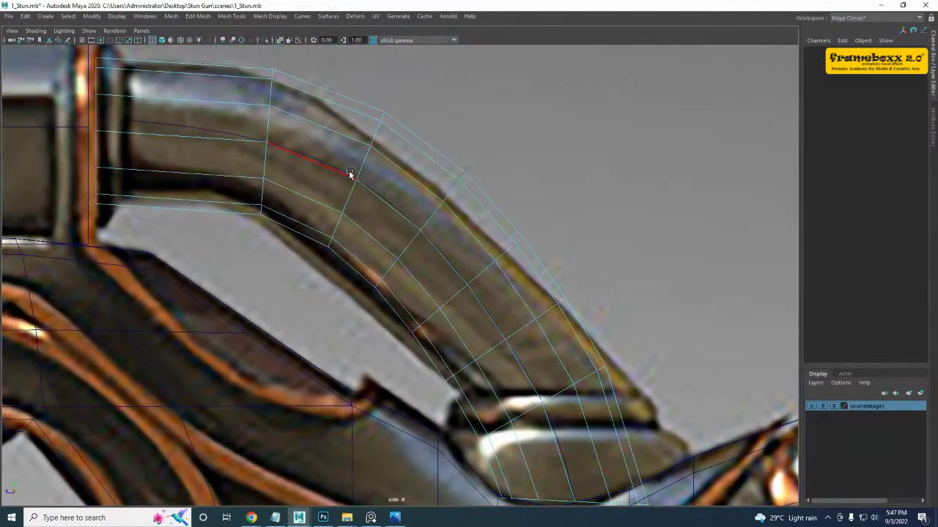
double_click(362, 158)
key(w)
drag(358, 179, 344, 199)
drag(266, 145, 226, 137)
key(e)
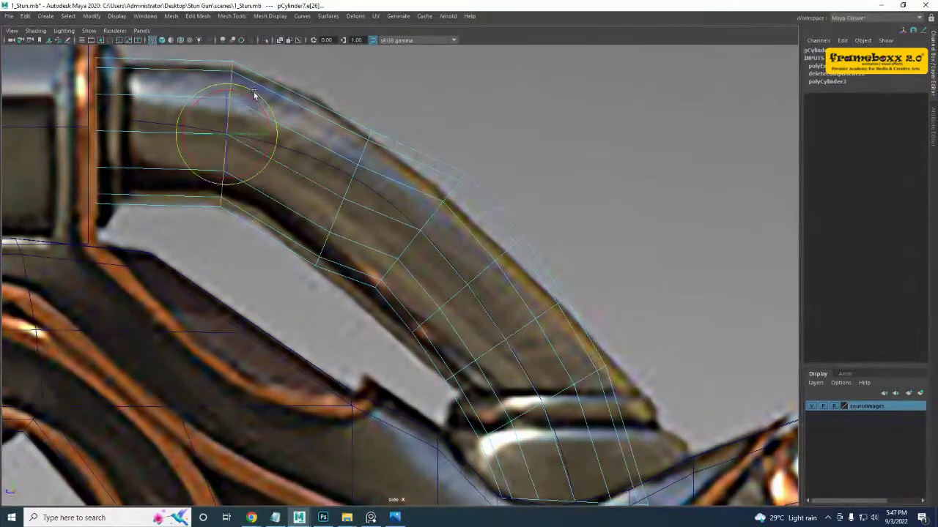
drag(258, 101, 268, 108)
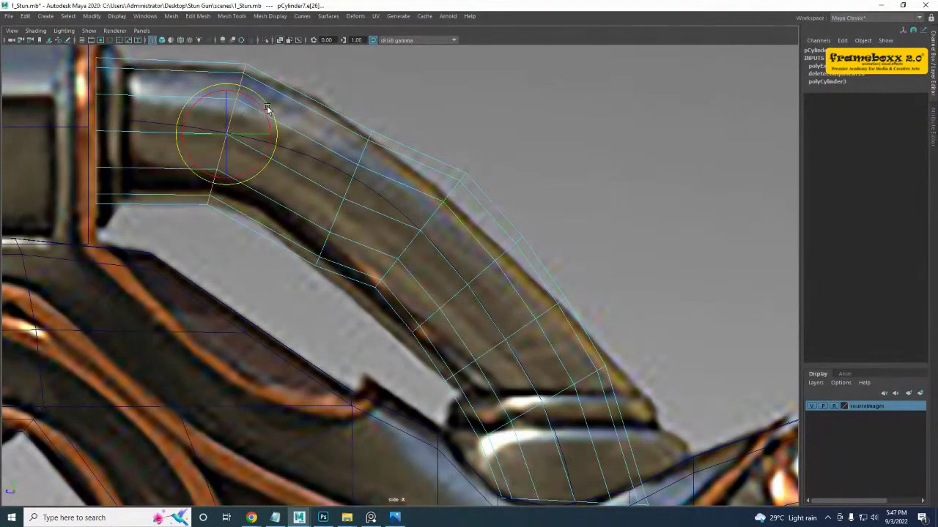
- Move the tube's middle edge loops inward so its outline matches the sloping part of the reference pipe
double_click(400, 250)
key(w)
drag(420, 231, 398, 244)
alt+middle_drag(405, 249, 406, 198)
double_click(448, 251)
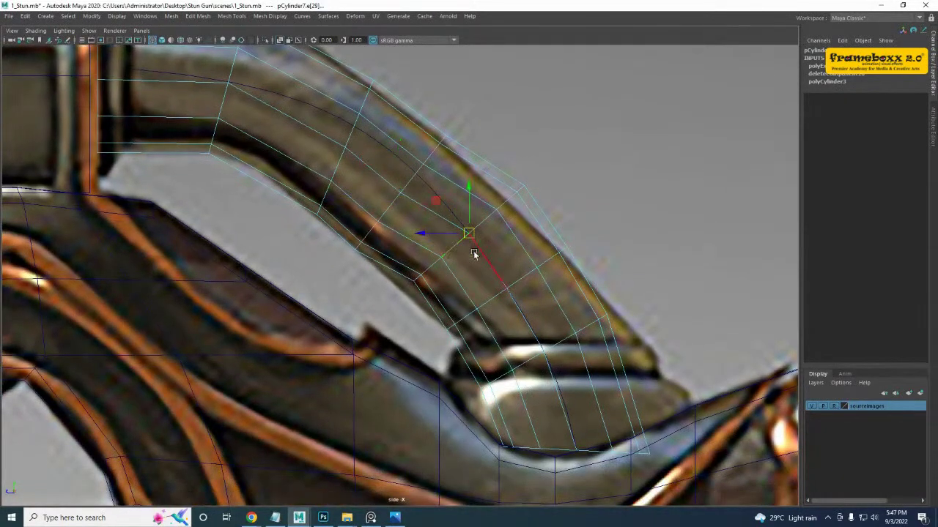
drag(469, 234, 454, 242)
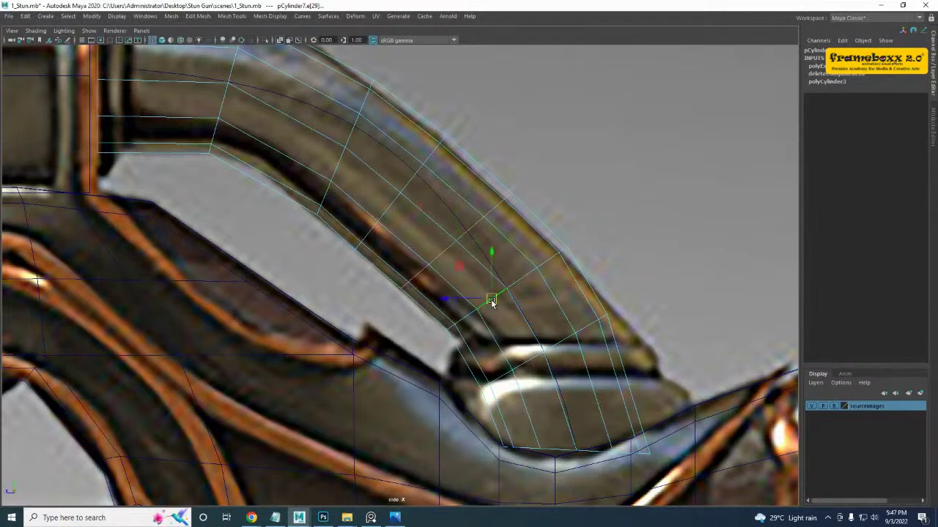
key(w)
alt+middle_drag(511, 309, 459, 263)
scroll(460, 263, up, 1)
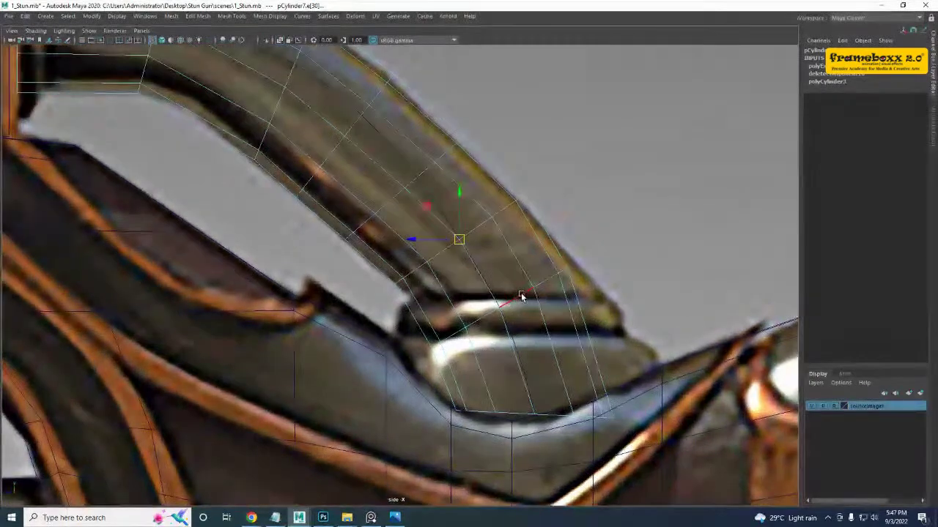
- Rotate the edge loop near the stock closer to horizontal and lower it to the collar's bottom edge
double_click(520, 295)
key(e)
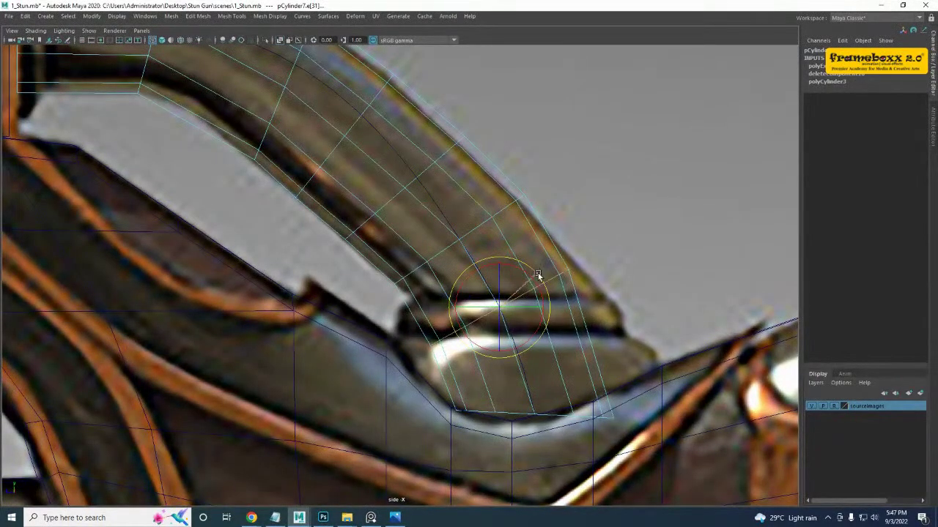
key(w)
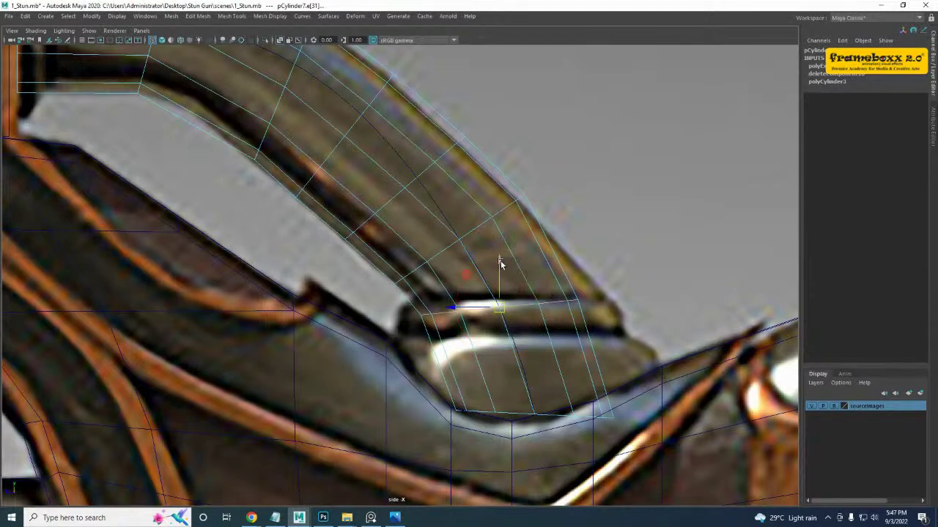
drag(501, 263, 506, 286)
- Move the tube's end vertices forward so its last segment drops straight down into the stock
alt+middle_drag(509, 328, 506, 287)
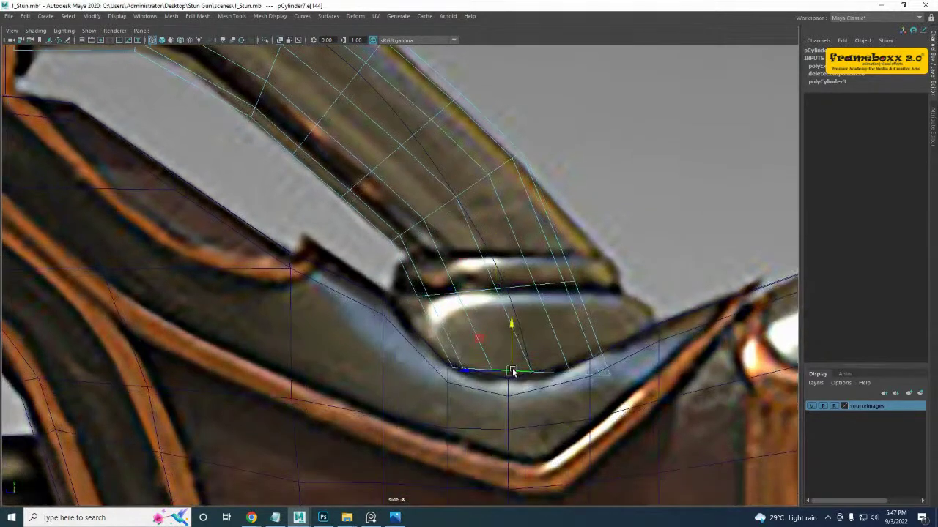
right_drag(531, 249, 445, 236)
drag(422, 330, 707, 449)
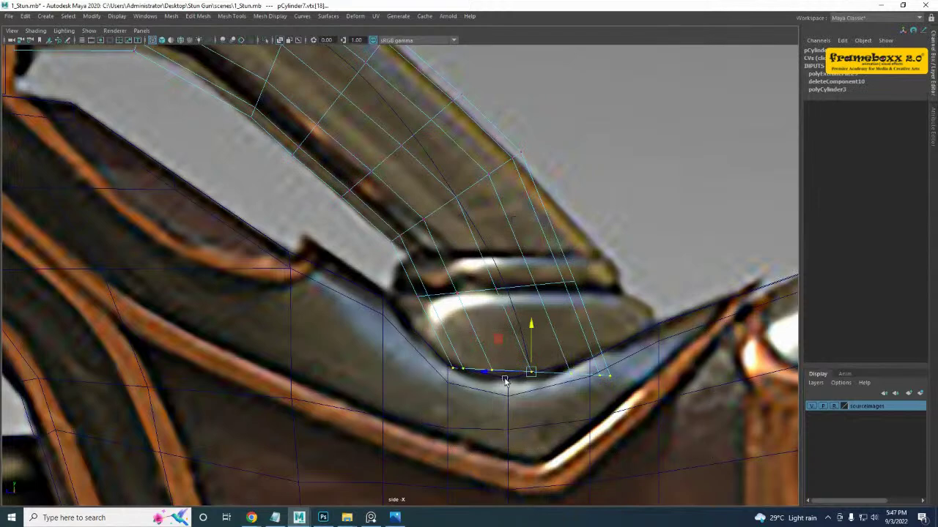
drag(492, 372, 456, 373)
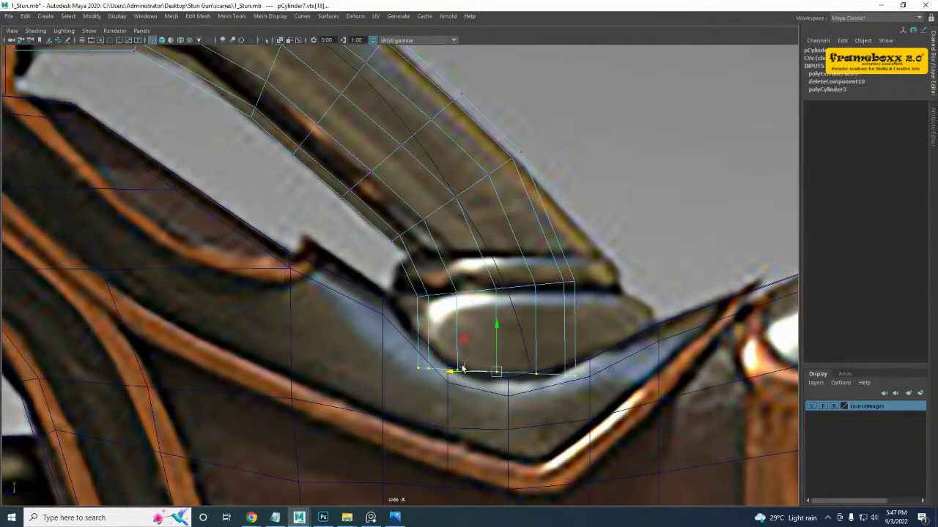
- Rotate the vertex ring at the collar's bottom edge to run parallel to the tube's end ring
scroll(469, 296, up, 1)
scroll(468, 295, up, 1)
drag(368, 260, 703, 326)
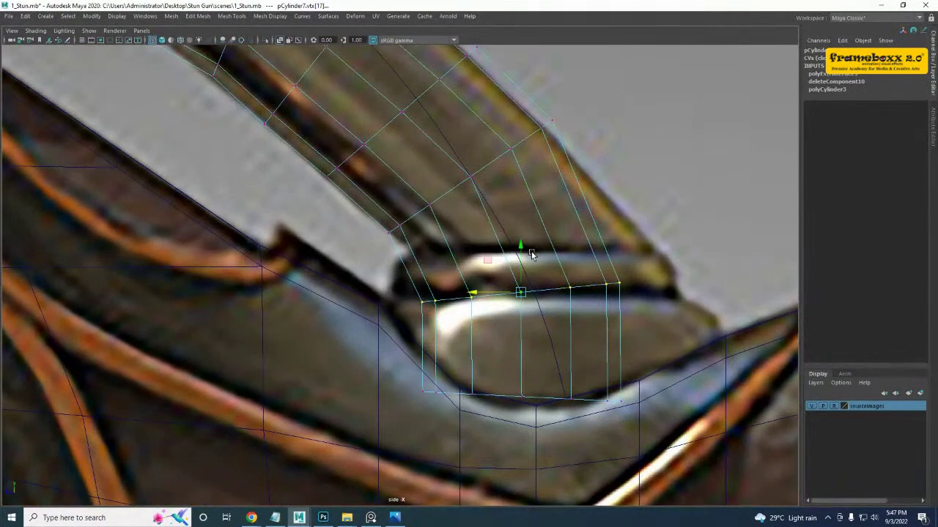
key(e)
drag(544, 250, 552, 254)
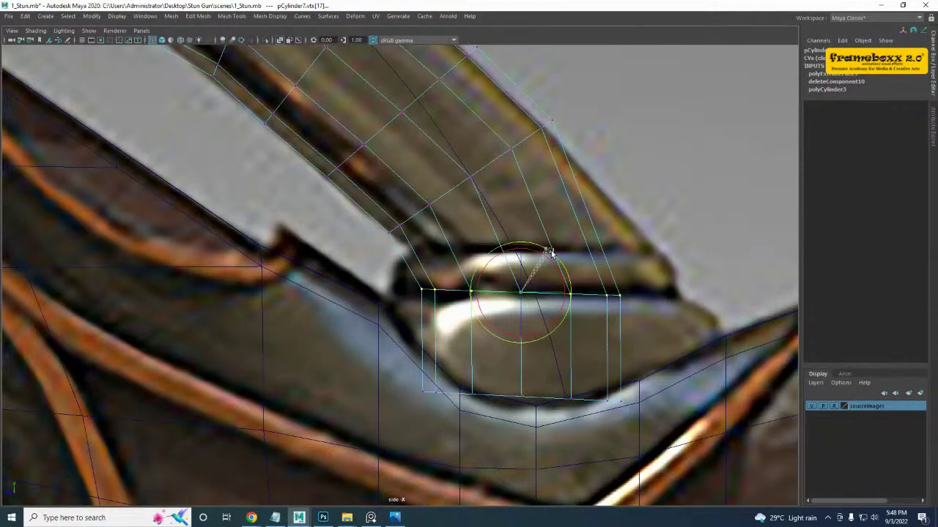
- Insert an edge loop around the tube near its front end, where the reference shows the collar's rear edge
alt+middle_drag(485, 261, 464, 323)
scroll(424, 283, down, 4)
alt+middle_drag(275, 223, 374, 287)
scroll(272, 184, up, 2)
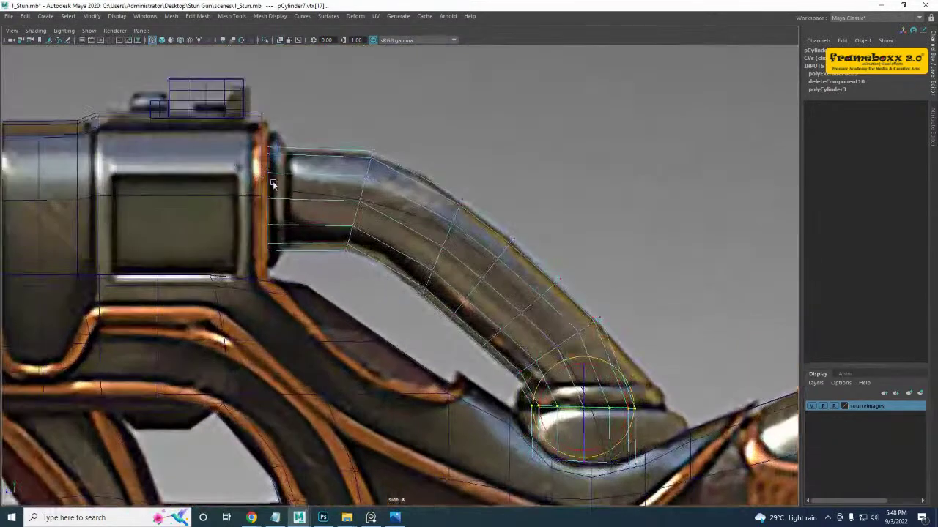
right_drag(286, 160, 257, 155)
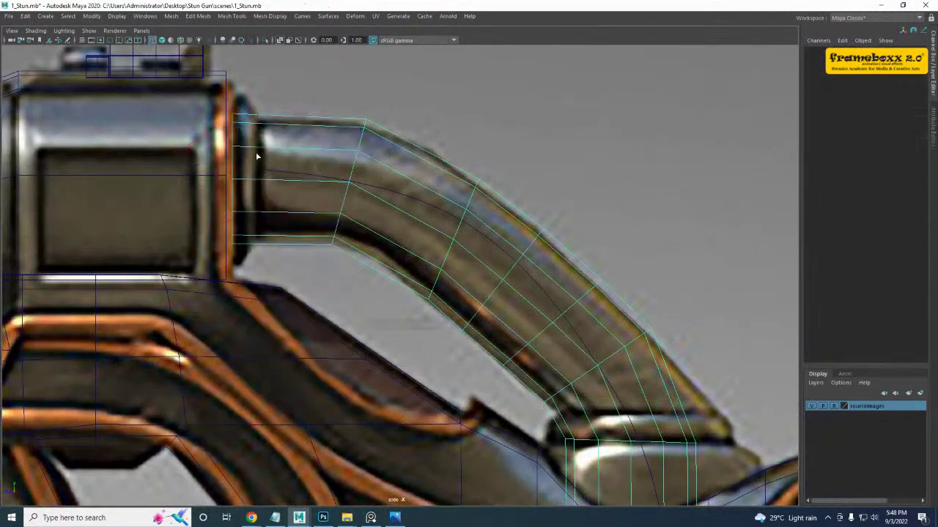
drag(272, 149, 258, 147)
click(256, 148)
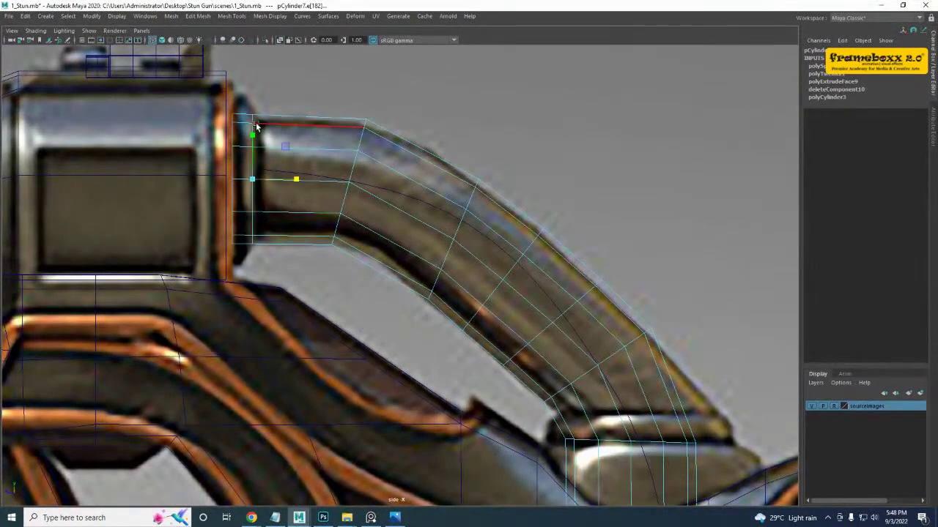
- Extrude the face ring at the tube's front end outward with Local Translate Z 0.271 and narrow it to Local Scale Y 0.743
right_drag(255, 126, 254, 157)
click(242, 135)
shift+double_click(239, 171)
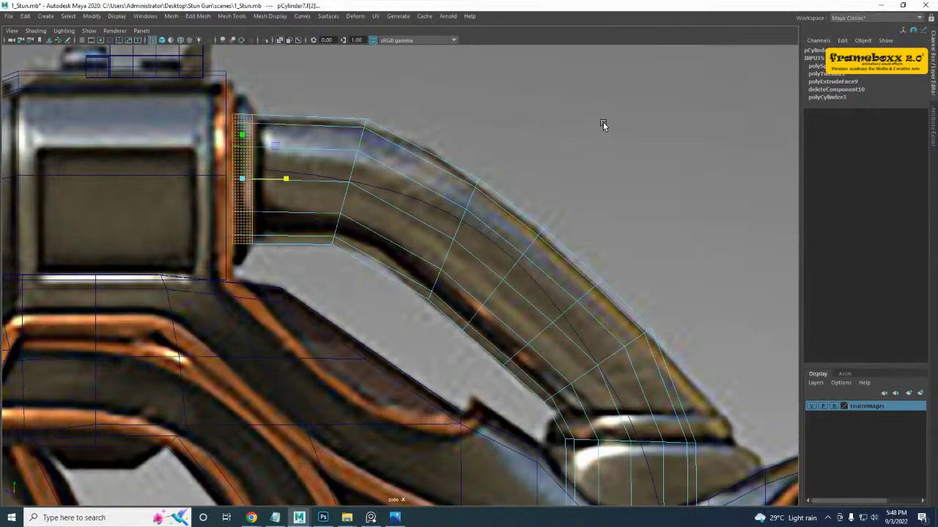
key(space)
key(space)
alt+drag(503, 204, 469, 192)
shift+right_drag(453, 187, 452, 212)
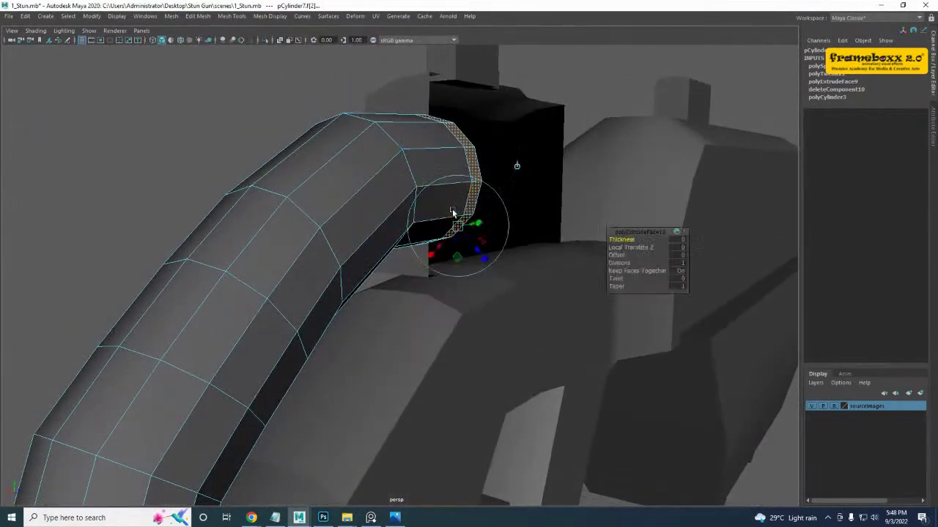
alt+drag(452, 212, 414, 217)
alt+drag(471, 274, 439, 267)
alt+right_drag(440, 267, 507, 252)
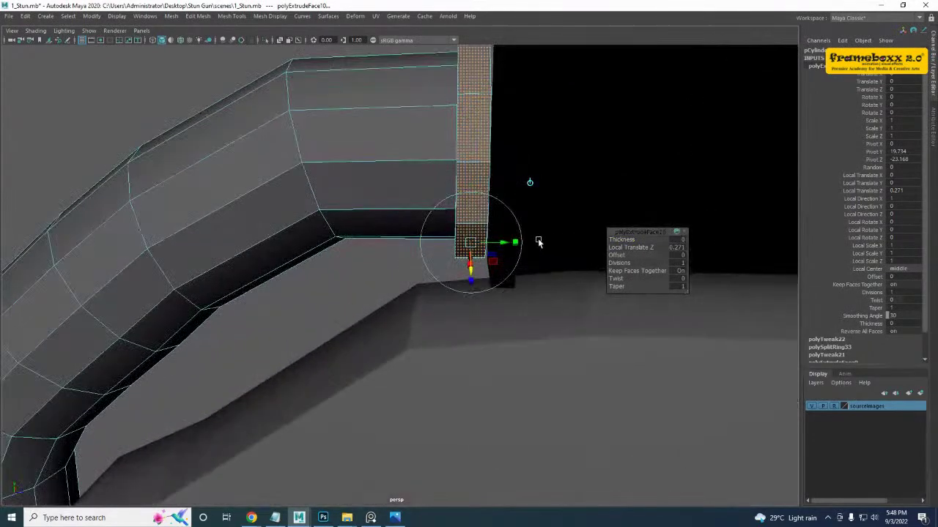
drag(515, 243, 427, 261)
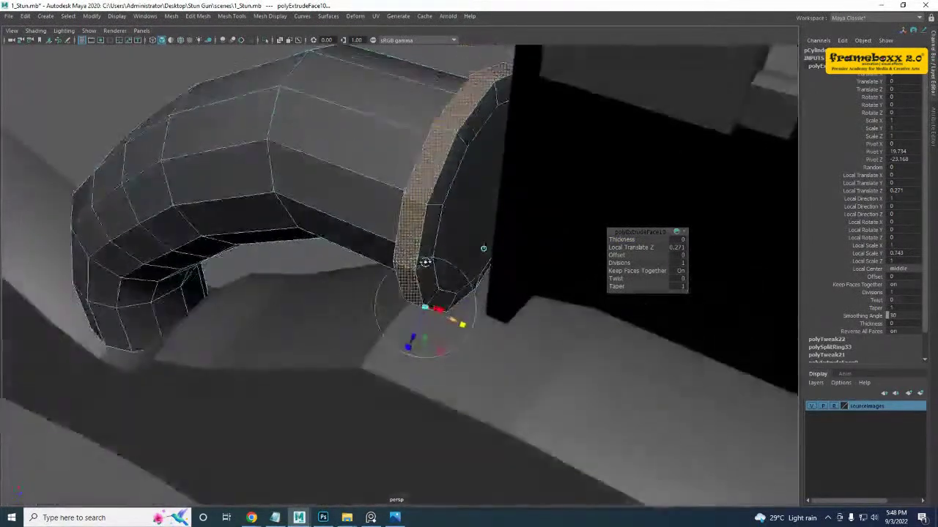
- Delete the ring of faces and the inner faces closing the front end of the extruded collar
click(443, 183)
shift+double_click(471, 134)
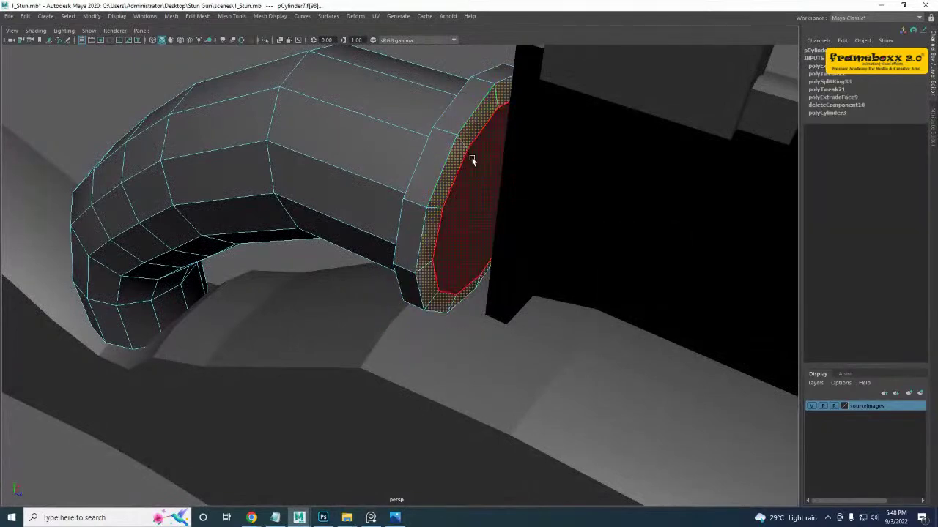
key(Delete)
click(471, 183)
key(Delete)
right_drag(431, 234, 435, 202)
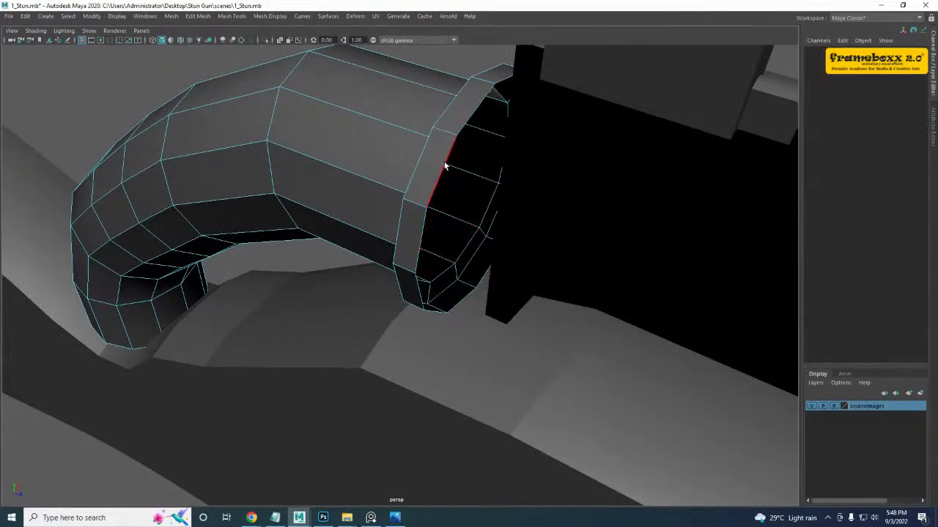
- Move the collar's open border edge loop forward so it runs into the gun body
click(445, 165)
key(space)
key(space)
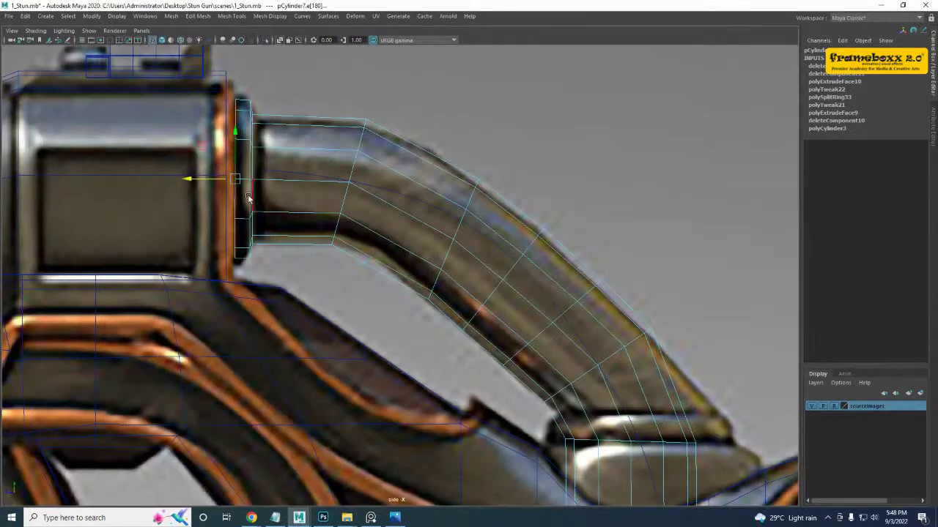
drag(211, 180, 201, 179)
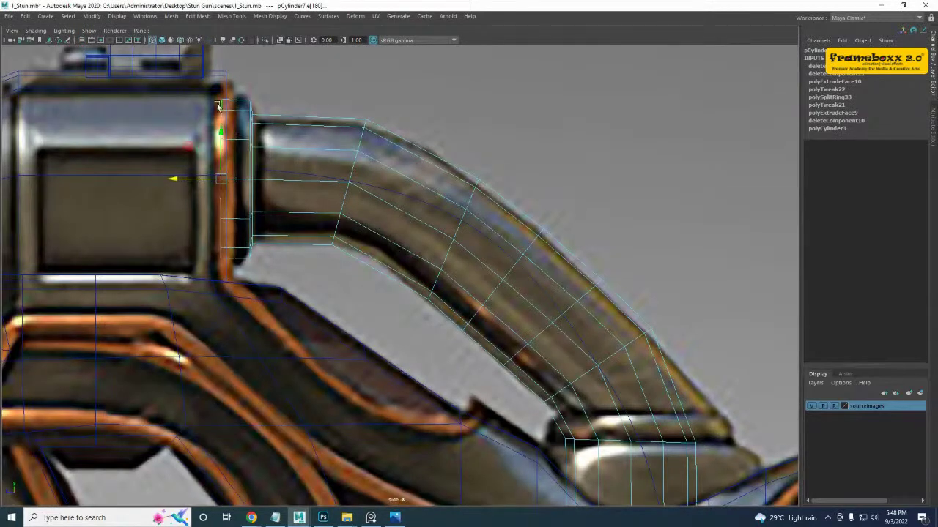
right_drag(216, 106, 340, 72)
right_drag(257, 168, 271, 138)
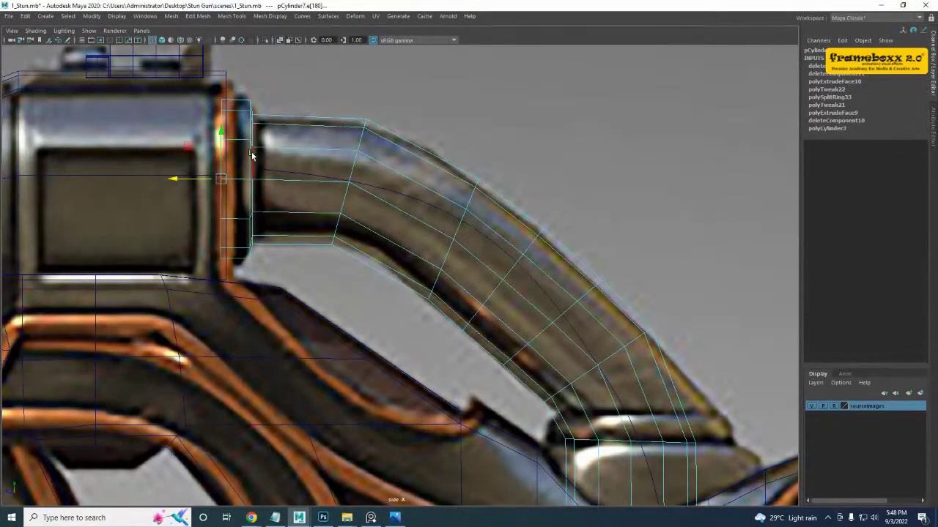
drag(209, 183, 203, 181)
- Select the face ring at the tube's stock end and delete all construction history in the scene
scroll(521, 265, up, 2)
alt+middle_drag(673, 454, 458, 267)
right_drag(445, 287, 469, 282)
scroll(467, 286, up, 2)
click(410, 342)
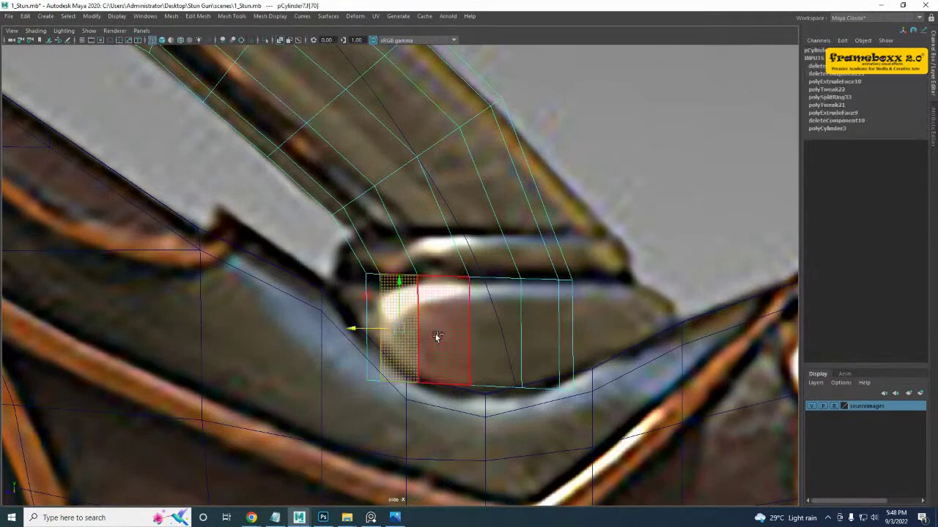
shift+double_click(439, 335)
right_drag(406, 195, 569, 117)
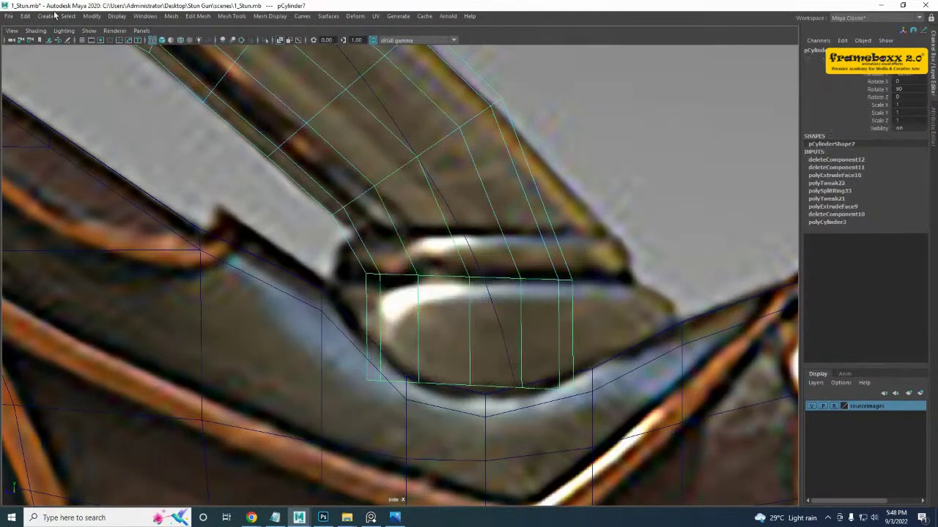
click(25, 15)
mouse_move(74, 141)
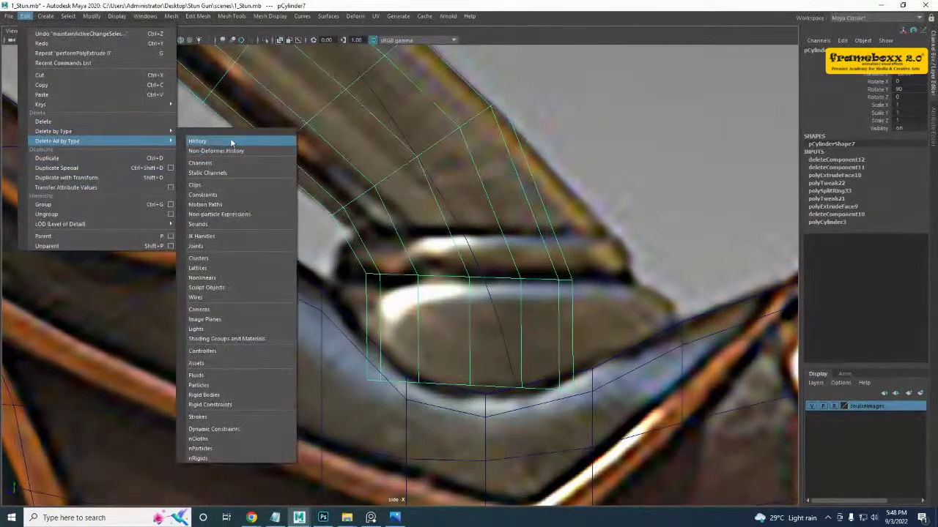
click(231, 142)
- Extrude the face ring at the tube's stock end and scale it outward uniformly to a Local Scale of 2.183
alt+middle_drag(436, 307, 418, 252)
right_drag(418, 253, 418, 278)
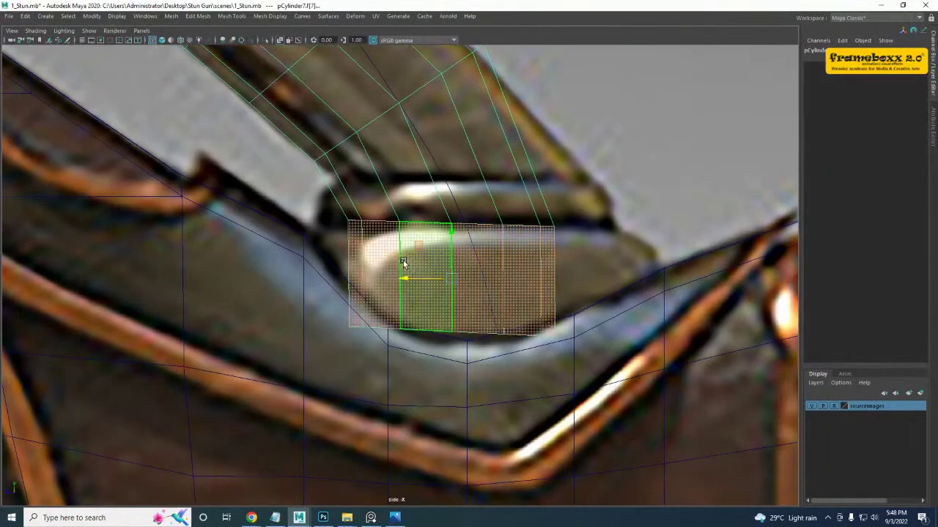
key(space)
key(space)
alt+drag(613, 151, 324, 337)
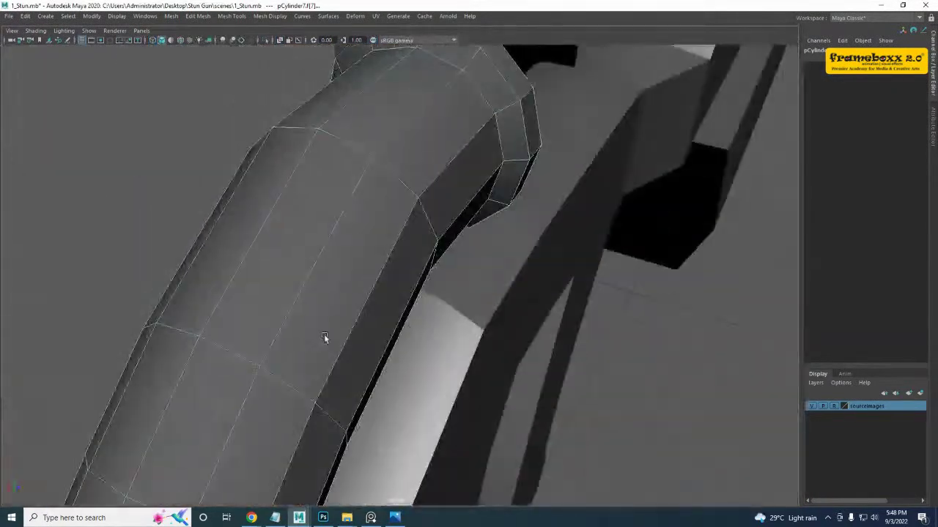
scroll(324, 337, down, 4)
alt+middle_drag(324, 337, 360, 218)
scroll(337, 237, down, 4)
alt+middle_drag(271, 367, 283, 254)
alt+drag(284, 254, 402, 247)
alt+middle_drag(402, 246, 373, 253)
scroll(373, 254, up, 4)
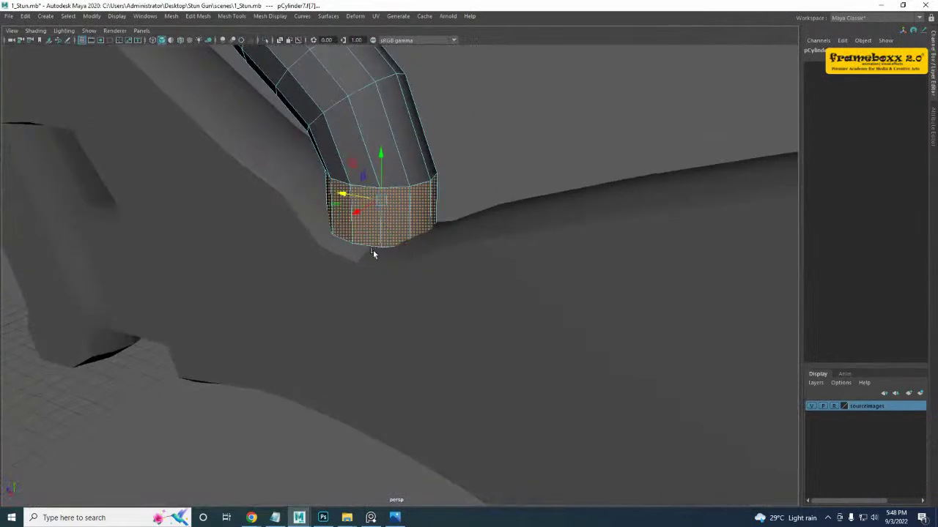
shift+right_drag(394, 206, 392, 236)
alt+drag(370, 239, 345, 244)
click(370, 139)
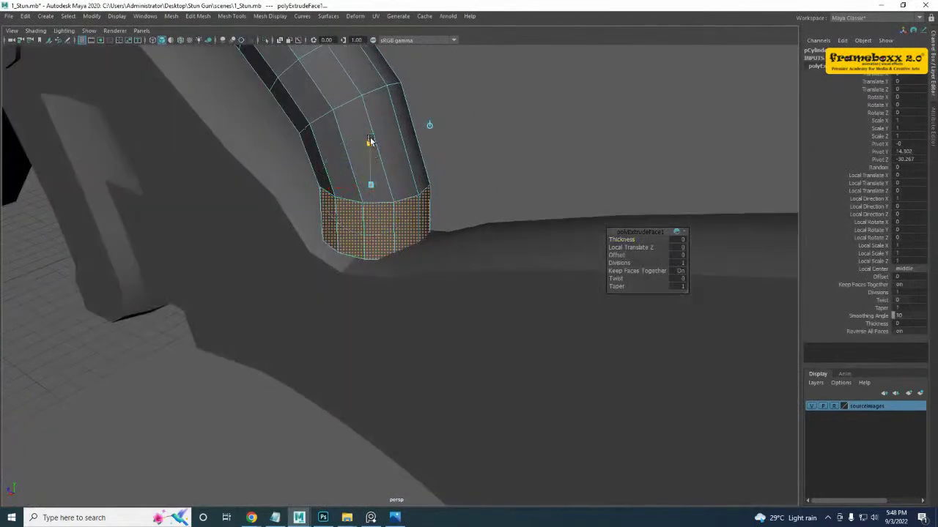
drag(371, 185, 373, 150)
key(ctrl+z)
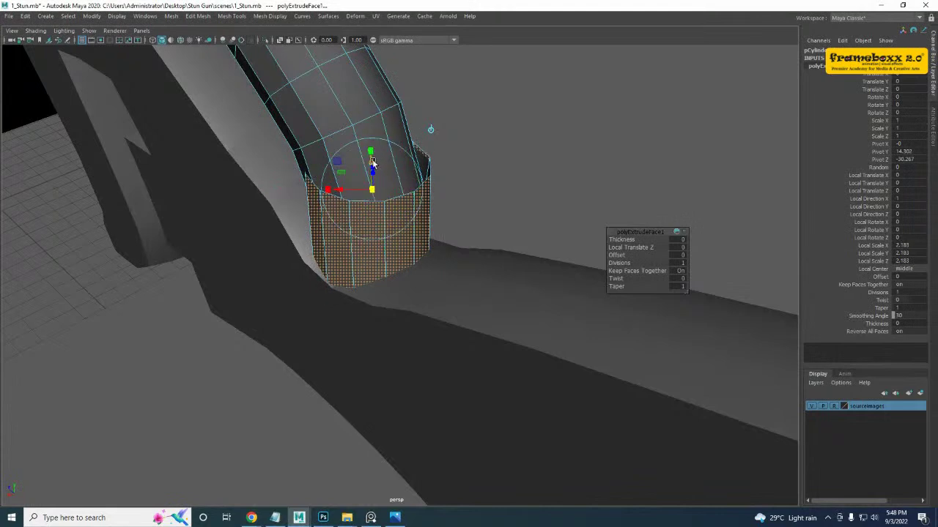
- Flatten the extruded ring at the stock end to Local Scale Y 0.543
alt+drag(364, 192, 396, 192)
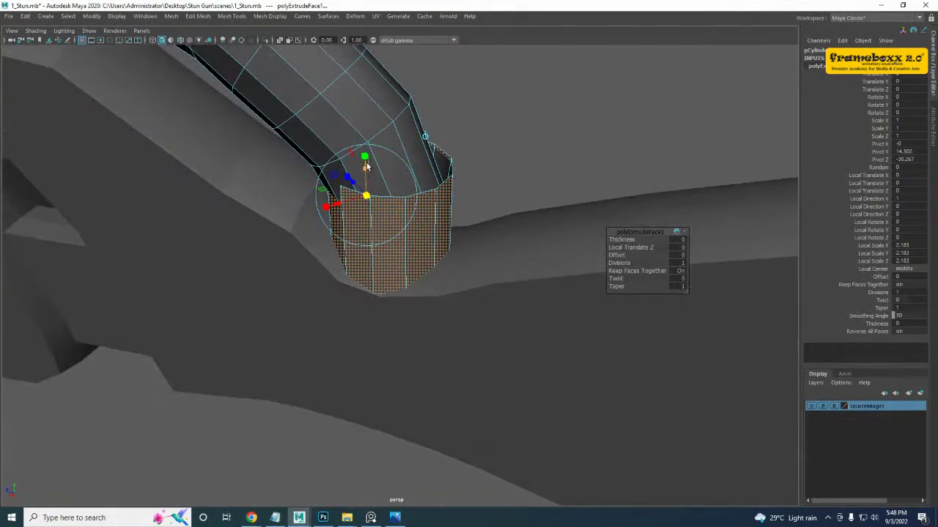
drag(366, 163, 365, 187)
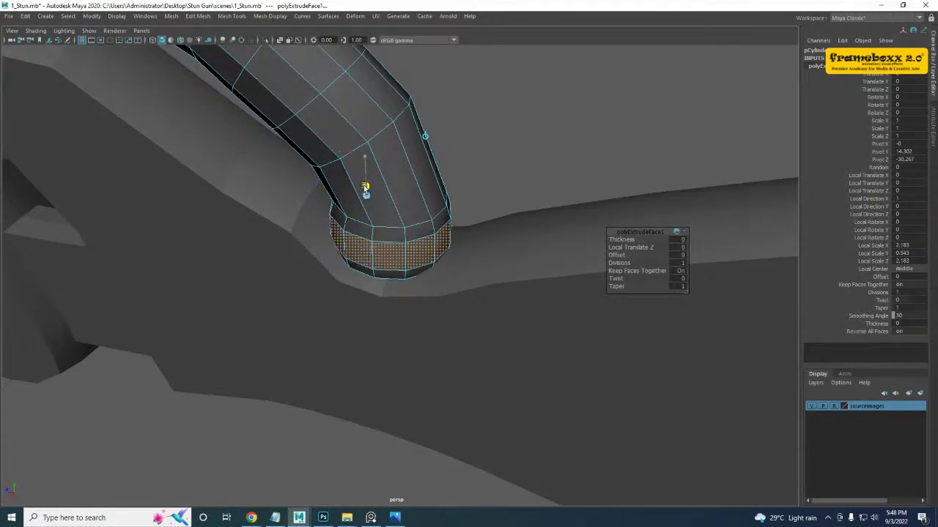
alt+drag(368, 230, 366, 235)
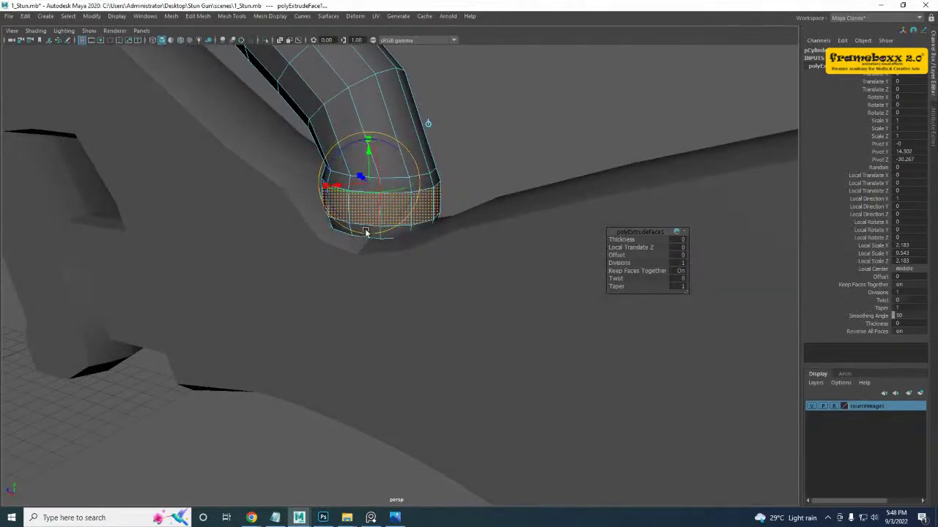
- Delete the leftover faces beneath the extruded ring at the stock end
key(w)
click(343, 228)
shift+double_click(367, 228)
key(Delete)
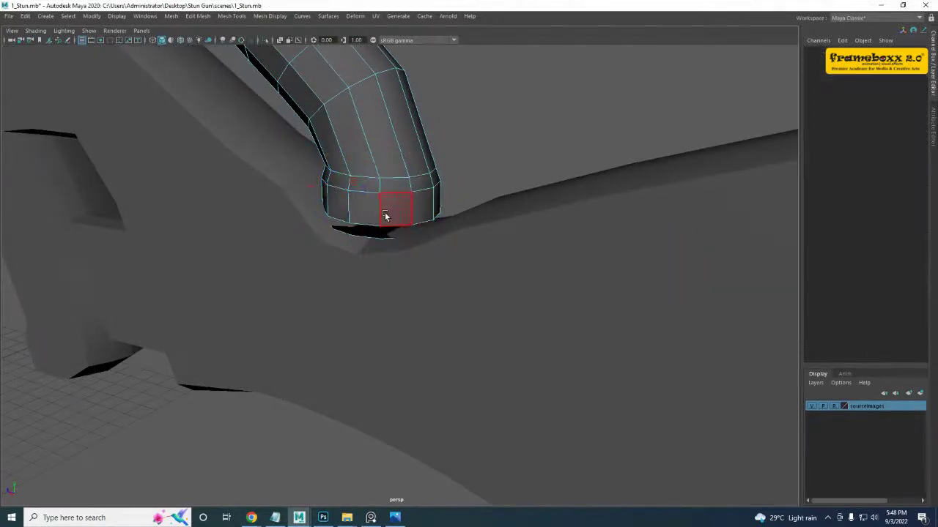
click(356, 231)
key(Delete)
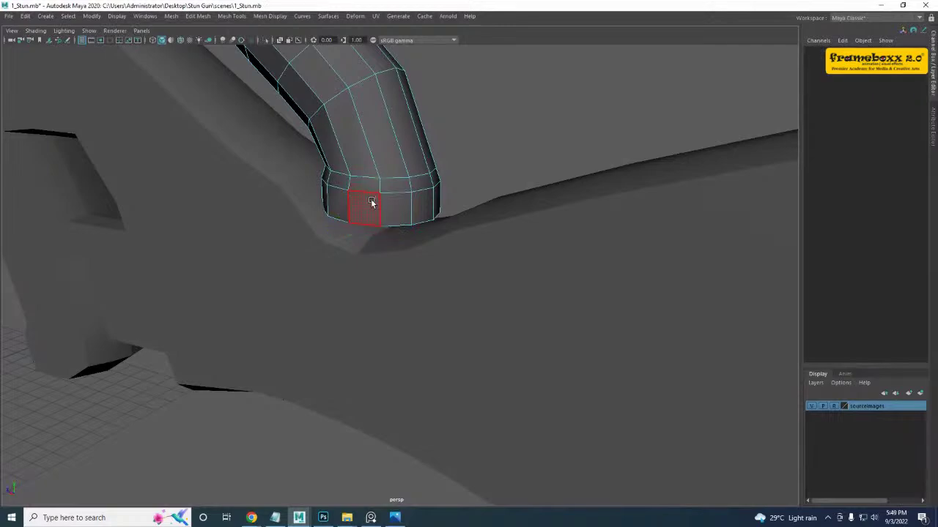
- In the side view, move the extruded ring's front vertices outward and its lower front vertex down to the reference base outline
click(365, 206)
shift+double_click(337, 202)
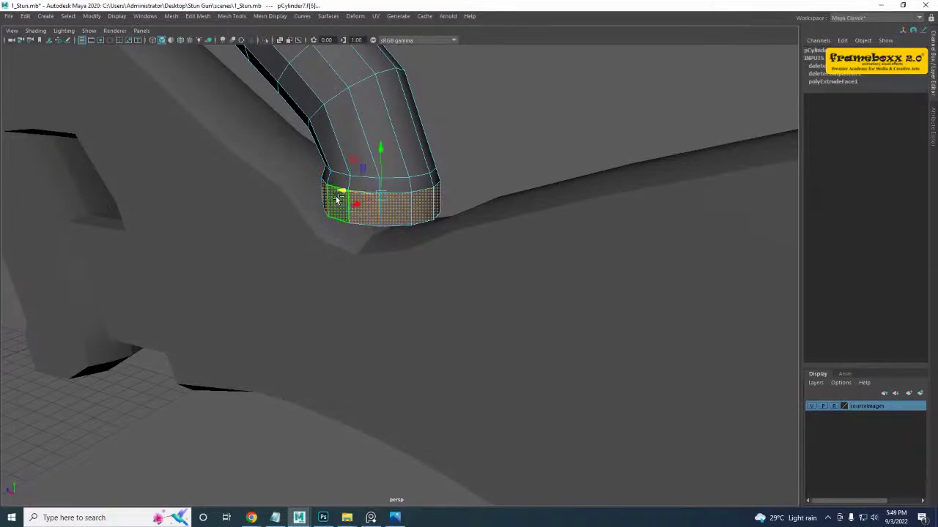
key(space)
key(space)
alt+middle_drag(474, 315, 462, 312)
right_drag(470, 251, 351, 204)
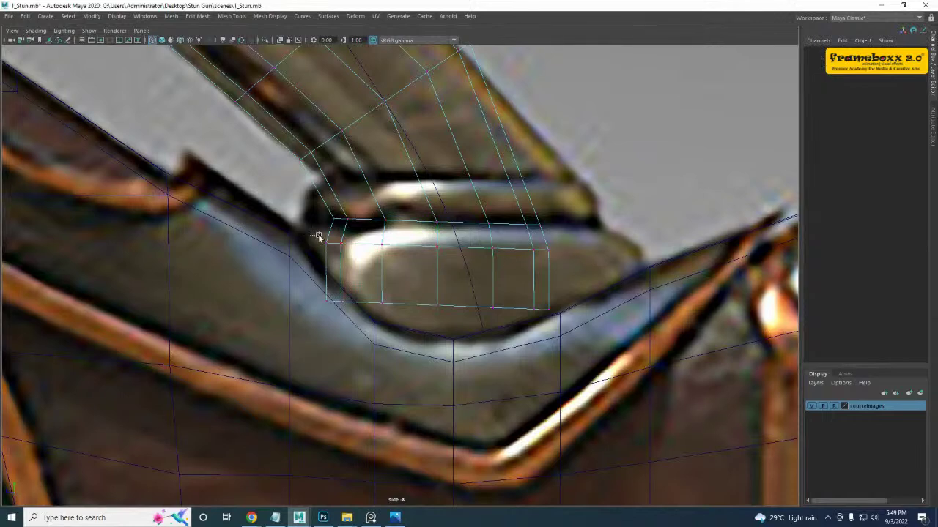
mouse_move(318, 236)
mouse_down()
mouse_move(351, 263)
mouse_move(307, 236)
mouse_up()
mouse_move(312, 280)
mouse_down()
mouse_move(347, 320)
mouse_move(301, 295)
mouse_up()
drag(374, 288, 375, 325)
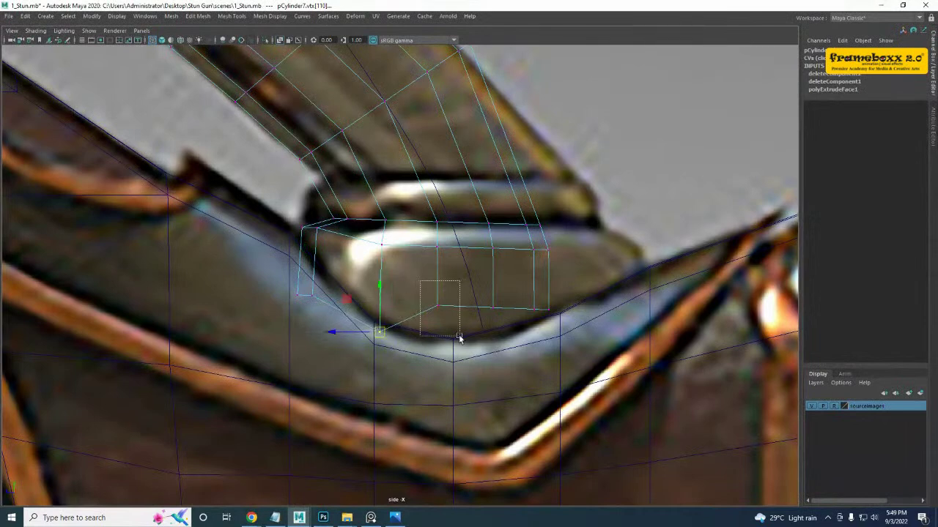
- Move the ring's remaining bottom vertices down and rearward along the curved underside of the reference base
drag(459, 337, 460, 338)
drag(438, 306, 444, 343)
click(490, 307)
drag(491, 308, 494, 341)
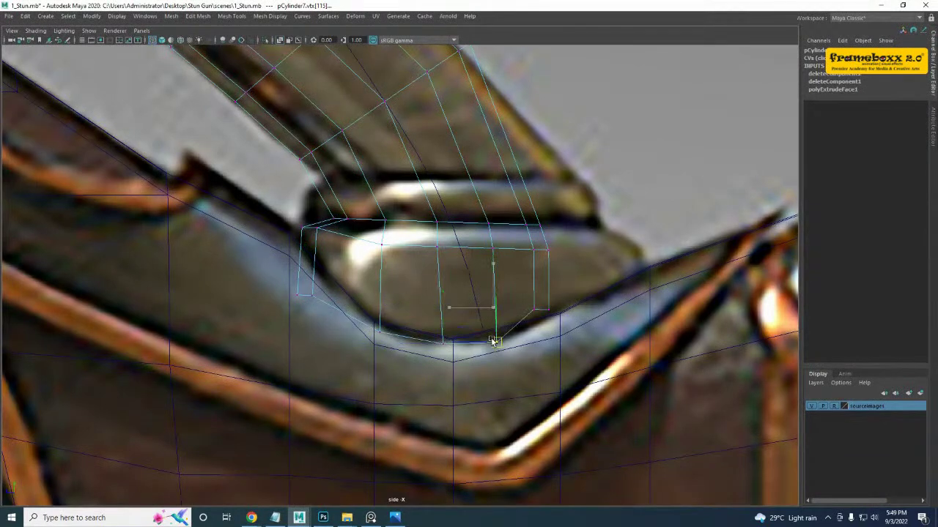
drag(557, 334, 610, 285)
drag(620, 286, 557, 312)
- Reposition the ring's upper rear vertices to follow the reference base beneath the collar
drag(558, 267, 507, 244)
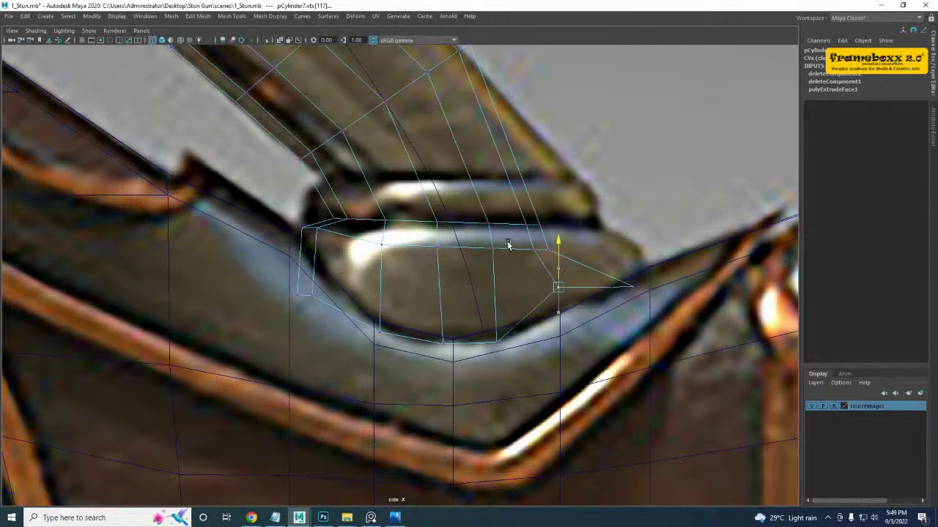
key(ctrl+z)
drag(581, 238, 557, 249)
alt+middle_drag(511, 219, 467, 264)
drag(497, 287, 498, 287)
mouse_move(490, 271)
mouse_down()
mouse_move(538, 263)
mouse_move(506, 265)
mouse_up()
click(517, 292)
drag(474, 330, 475, 330)
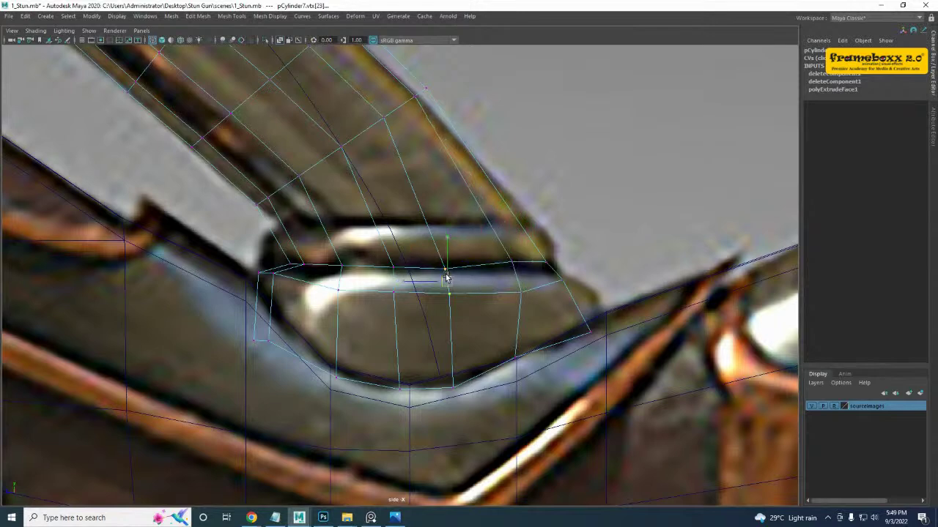
- Shift the middle vertices of the ring's upper edge rearward to space them more evenly
drag(446, 276, 466, 272)
drag(414, 320, 369, 241)
drag(392, 279, 400, 273)
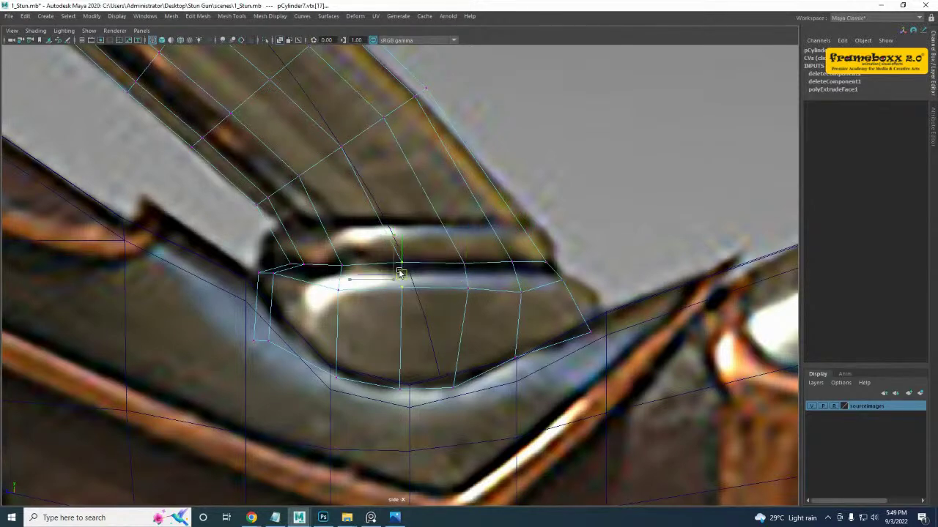
- Raise the front vertices of the tube's lower loop and move the ring's upper front vertex forward and up
drag(334, 273, 287, 239)
key(ctrl+z)
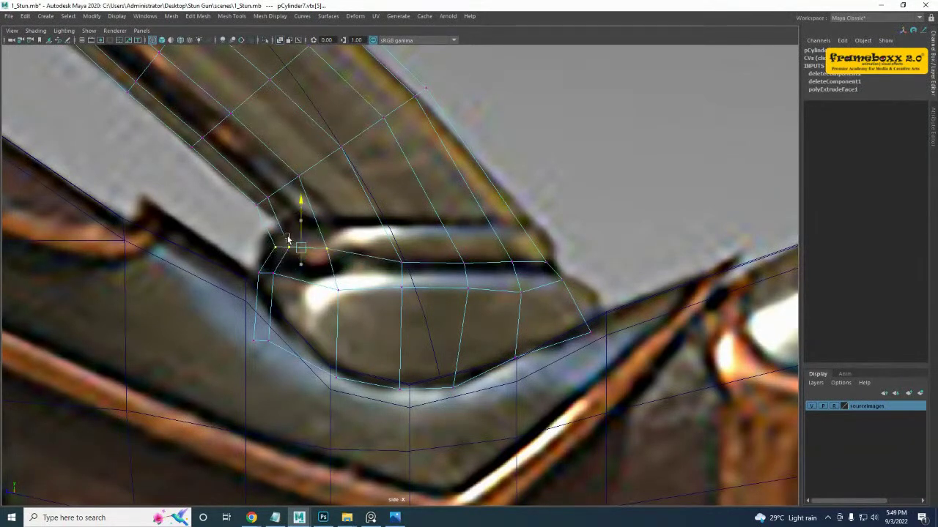
mouse_move(324, 278)
mouse_down()
mouse_move(359, 306)
mouse_move(324, 276)
mouse_up()
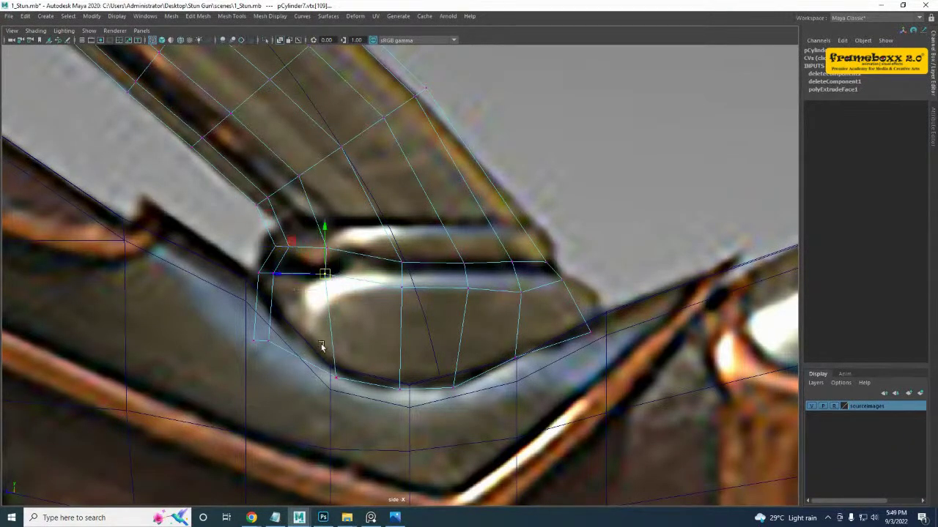
- Spread the collar's bottom-edge vertices outward from the middle so they follow the curved dark outline of the reference base
drag(321, 347, 371, 418)
drag(339, 381, 392, 387)
drag(439, 352, 495, 438)
drag(454, 390, 468, 381)
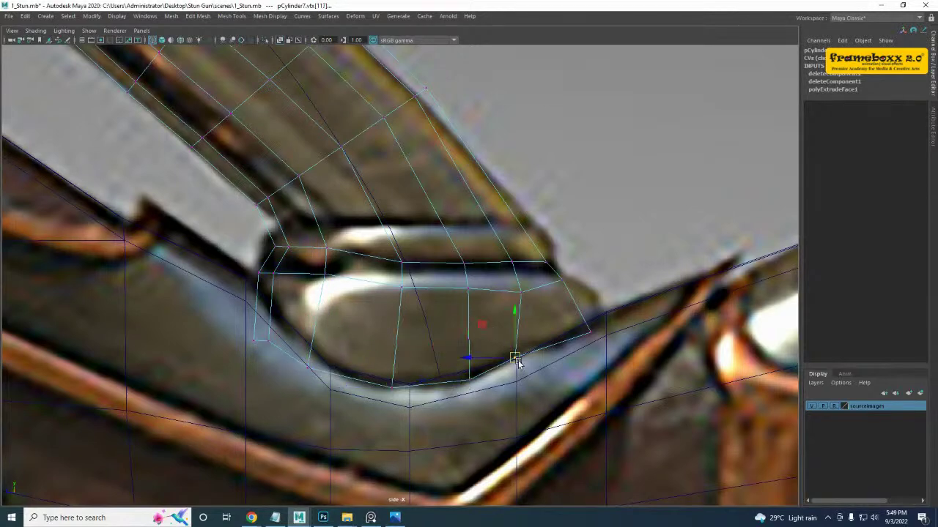
drag(516, 359, 532, 360)
- Nudge the vertices of the collar's upper loop into an even line and raise its front bottom vertex along the base
alt+middle_drag(538, 343, 584, 366)
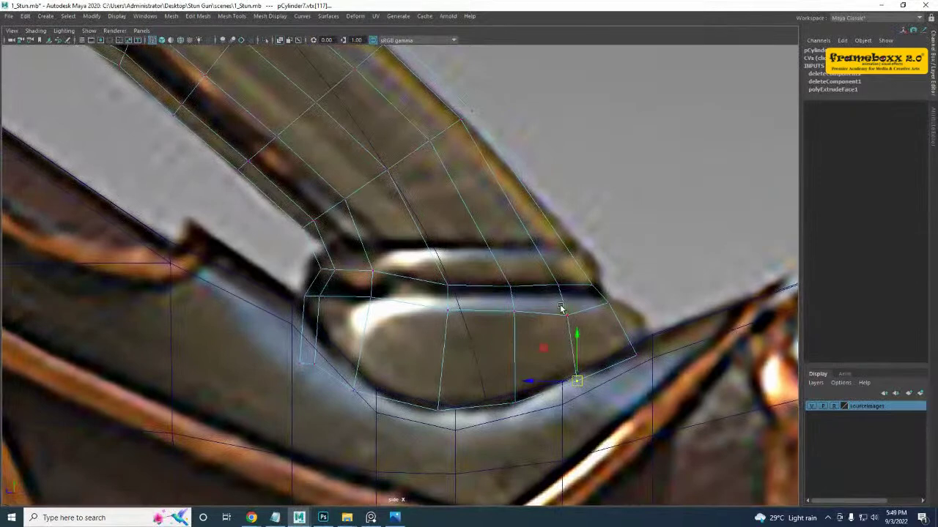
click(561, 309)
drag(422, 302, 480, 342)
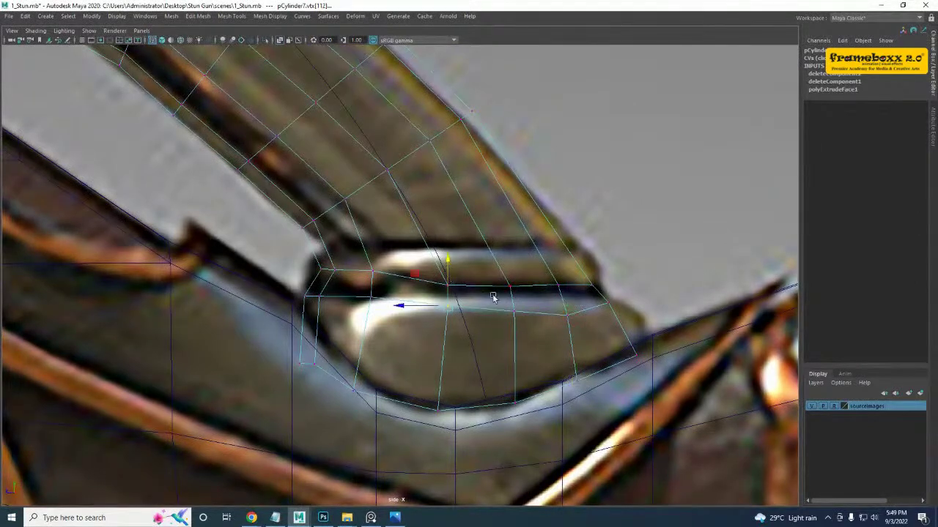
drag(579, 327, 568, 312)
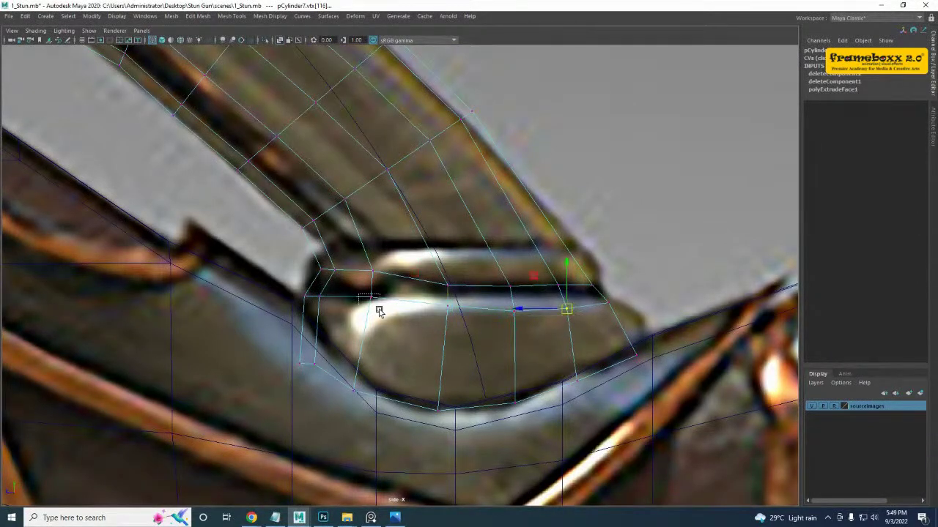
drag(379, 310, 380, 311)
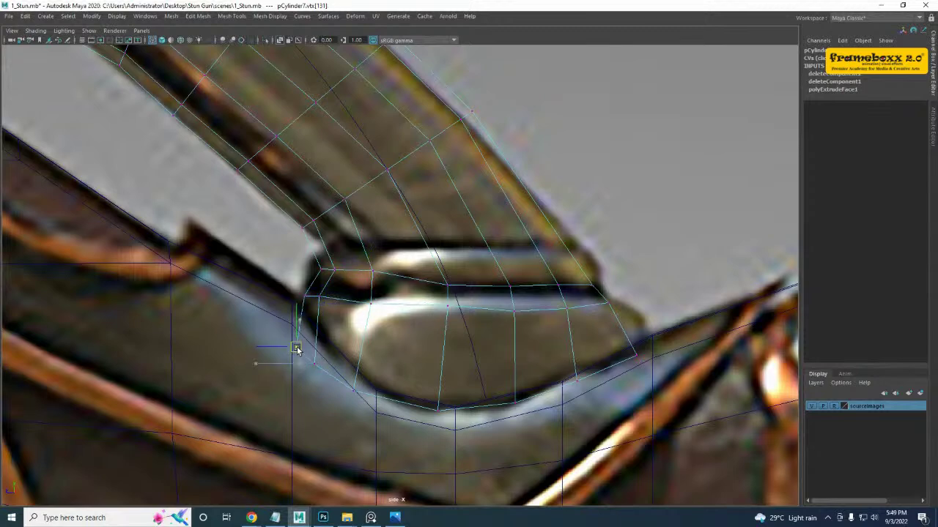
click(352, 389)
click(436, 412)
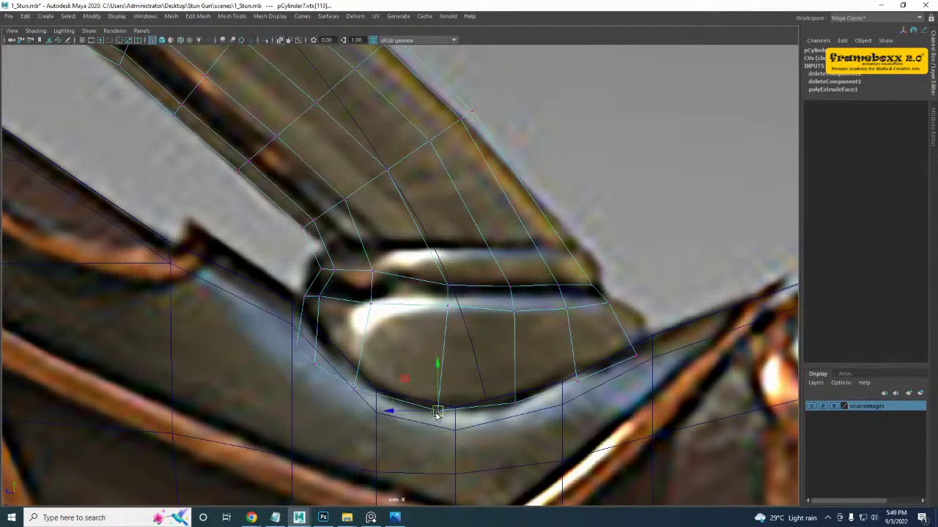
- Split the edge ring of the pipe's lowest band to insert an edge loop around the collar
key(space)
key(space)
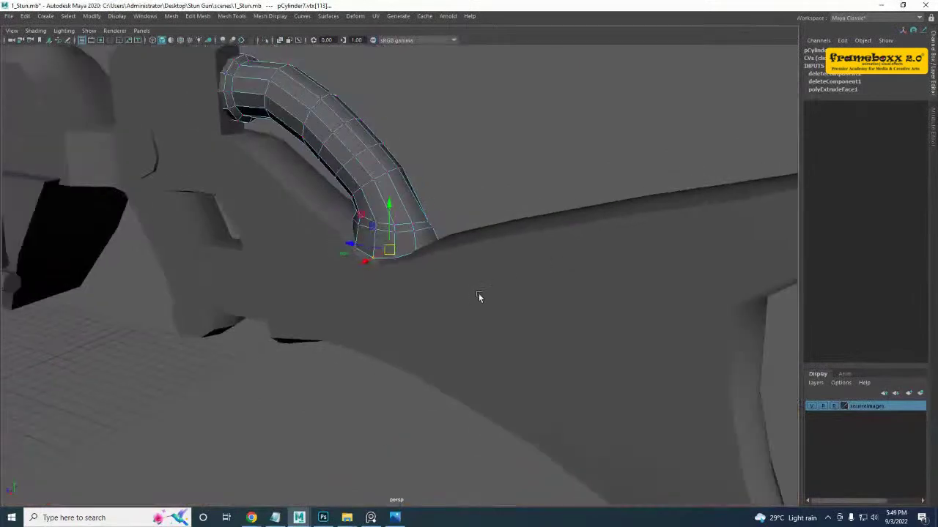
alt+drag(521, 299, 444, 290)
right_drag(429, 278, 430, 250)
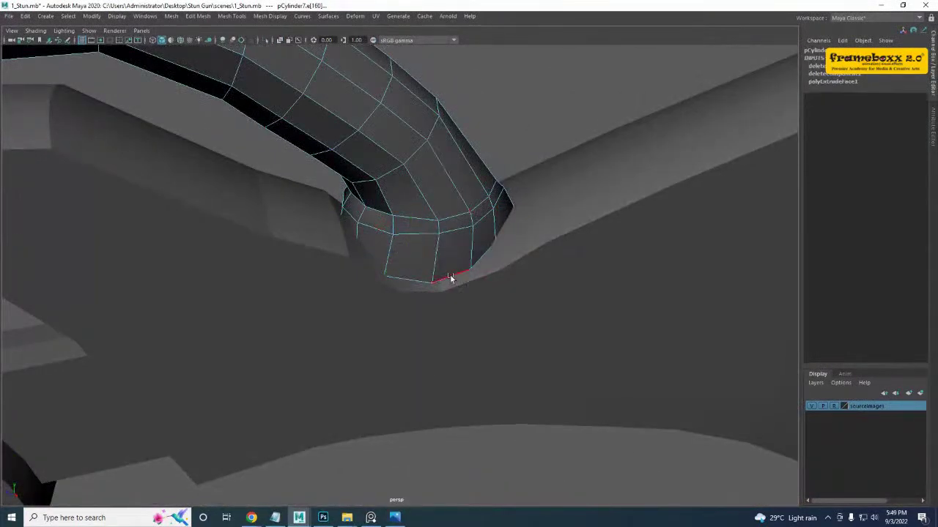
double_click(421, 281)
alt+drag(421, 281, 435, 302)
key(r)
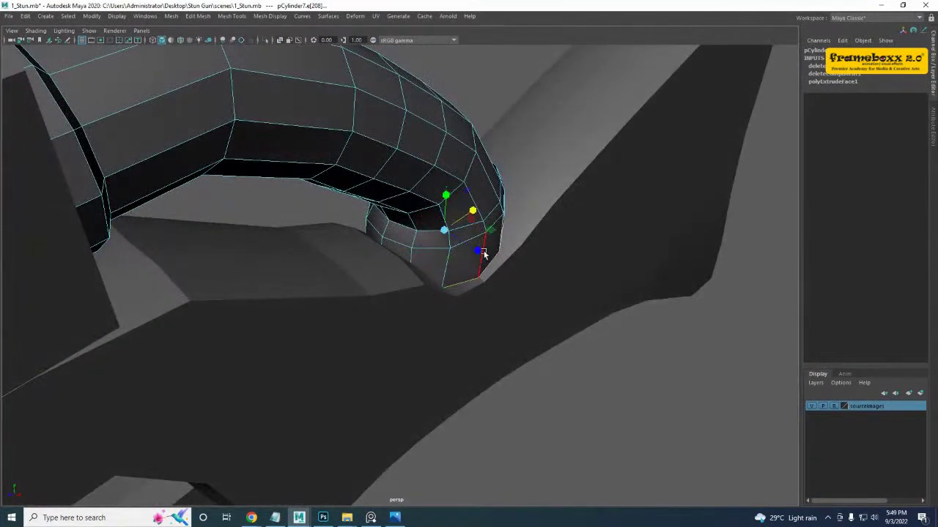
drag(479, 251, 383, 243)
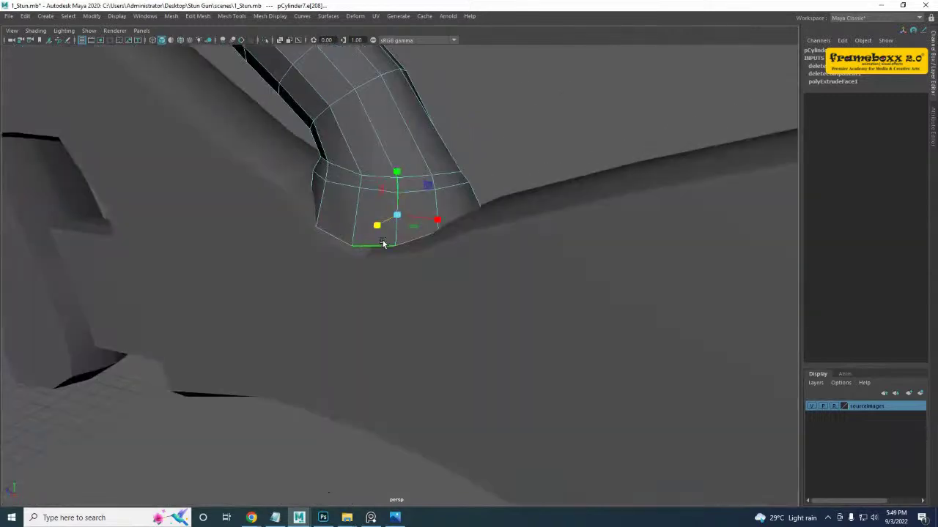
ctrl+right_drag(377, 186, 381, 211)
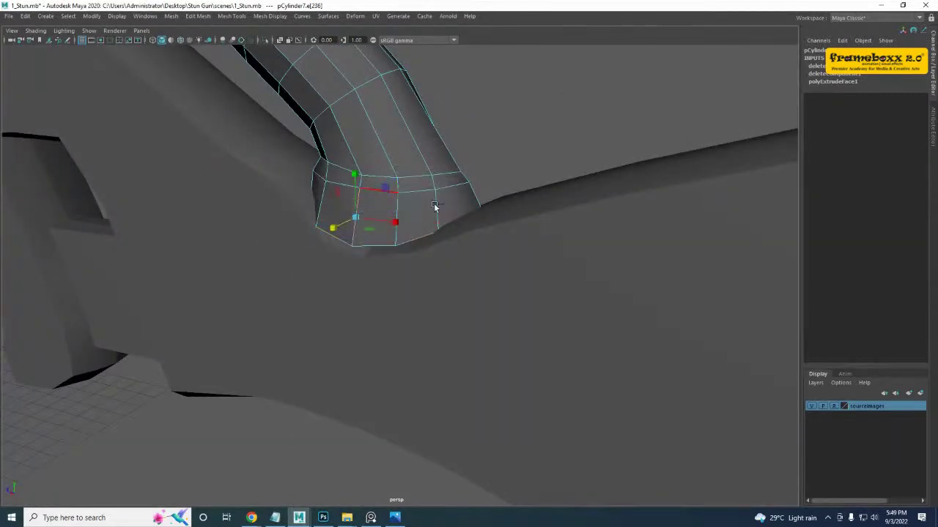
alt+drag(437, 208, 444, 239)
- Select the new edge loop around the lower collar and apply Edit Edge Flow to round it
click(413, 235)
double_click(415, 235)
alt+drag(523, 231, 364, 253)
scroll(360, 293, up, 3)
click(303, 296)
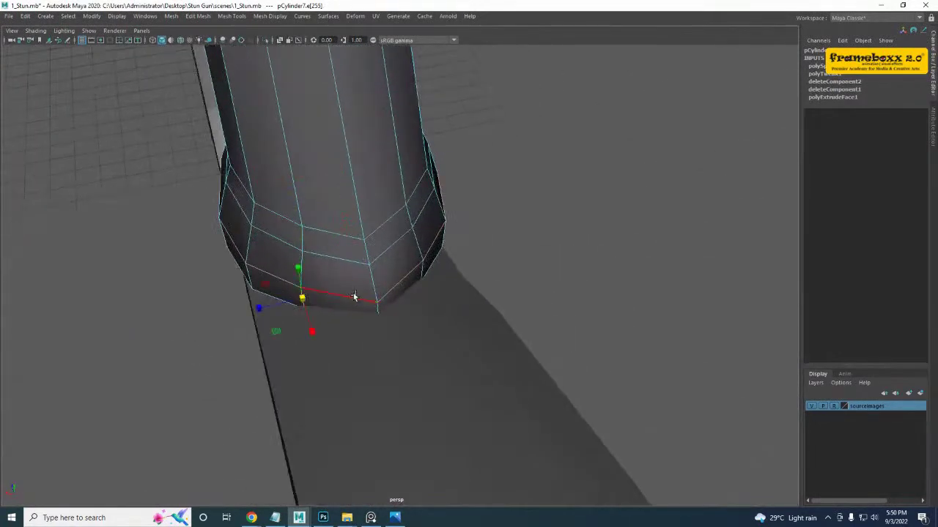
shift+click(422, 278)
shift+click(429, 270)
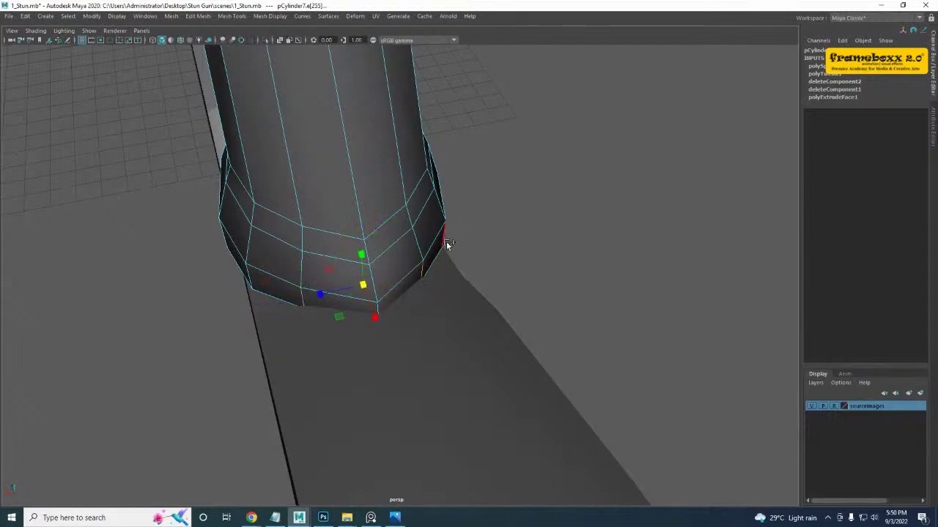
shift+right_drag(446, 243, 443, 340)
- Move the collar's bottom-edge vertices down and rearward in the side view so they sit on the base's outline
alt+drag(377, 305, 422, 244)
key(space)
key(space)
alt+middle_drag(503, 268, 500, 258)
right_drag(428, 249, 382, 250)
drag(442, 366, 443, 367)
drag(417, 343, 417, 357)
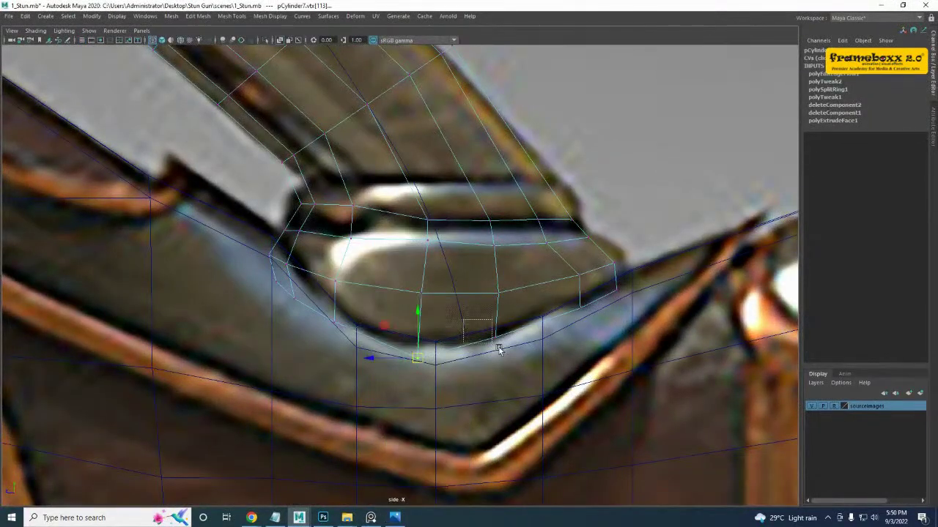
drag(498, 345, 505, 351)
drag(496, 337, 505, 355)
drag(566, 293, 588, 318)
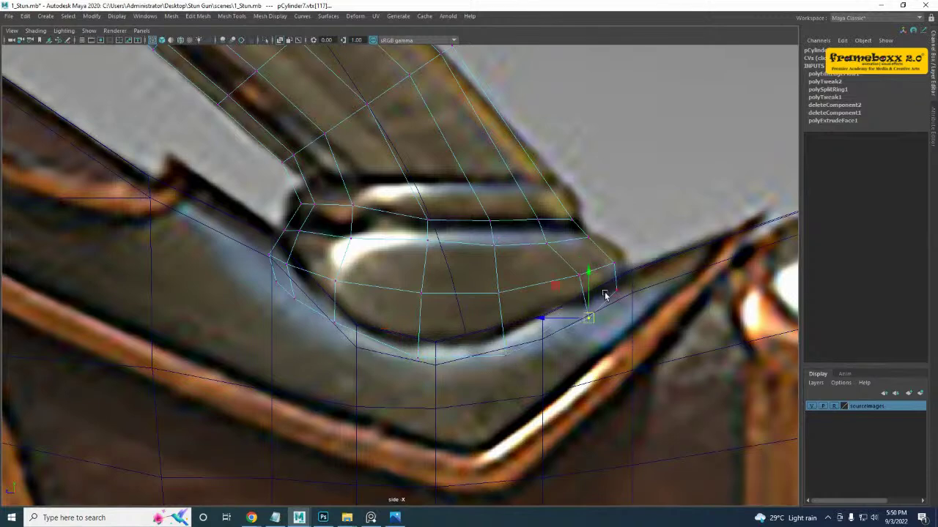
drag(598, 277, 598, 278)
- Reposition the rear and middle vertices of the collar's new loop to match the rounded reference outline
drag(610, 263, 580, 273)
mouse_move(539, 239)
mouse_down()
mouse_move(563, 261)
mouse_move(549, 253)
mouse_up()
key(ctrl+z)
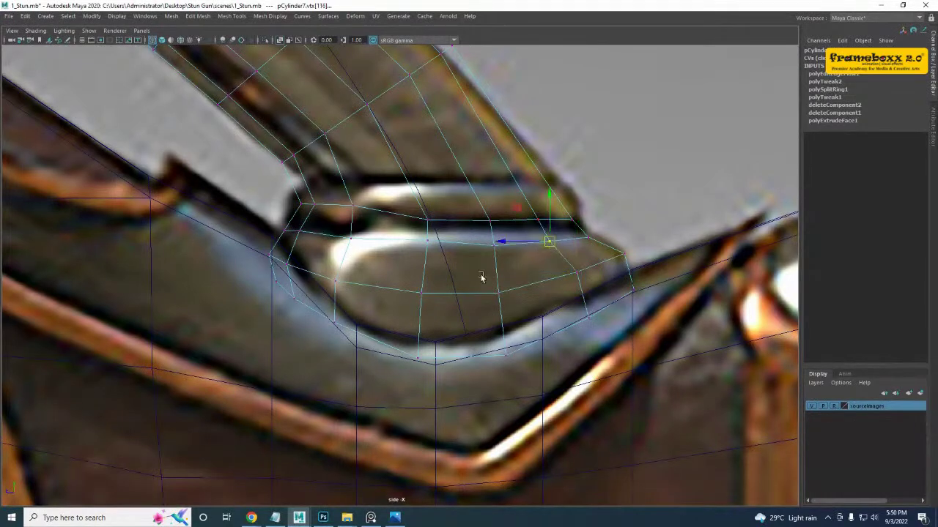
drag(481, 278, 507, 290)
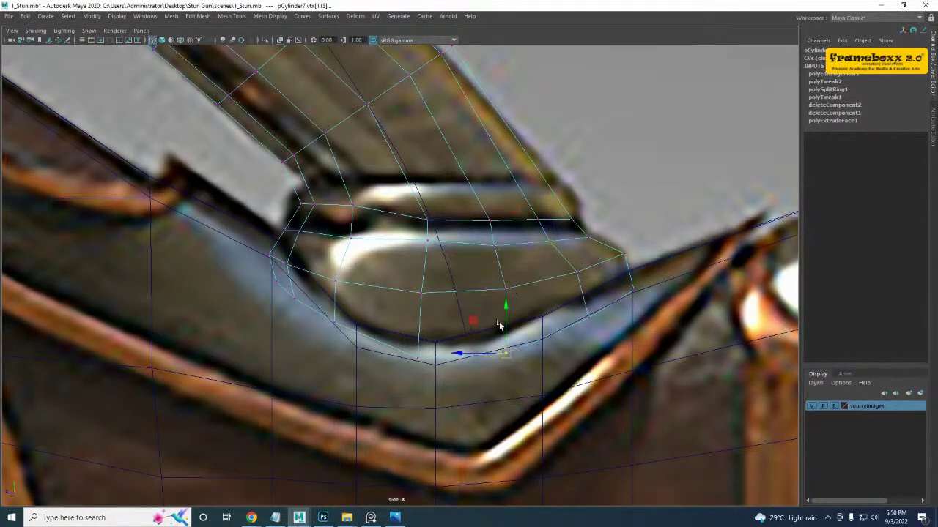
- Lower the front vertices of the collar's upper loop to level it with the dark groove in the reference
alt+middle_drag(490, 334, 536, 337)
alt+middle_drag(373, 259, 365, 315)
drag(328, 245, 336, 266)
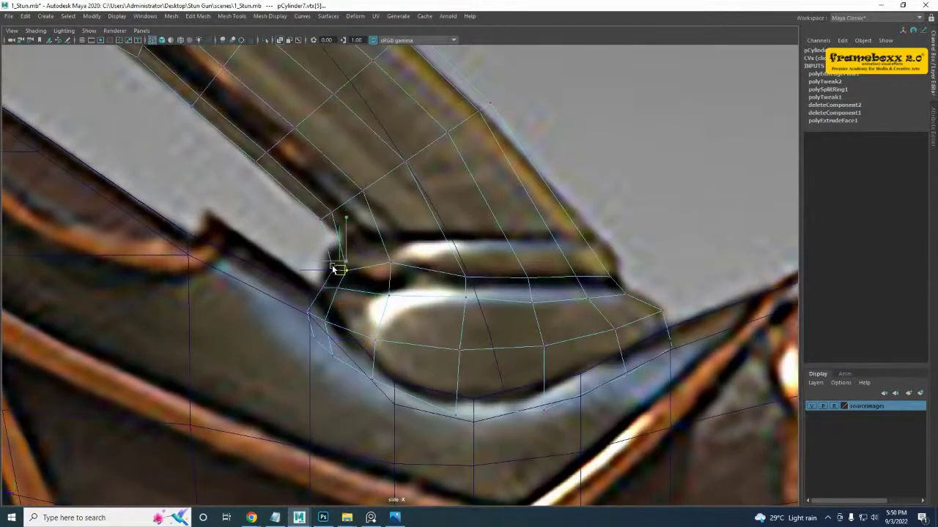
drag(401, 278, 402, 278)
drag(391, 263, 392, 273)
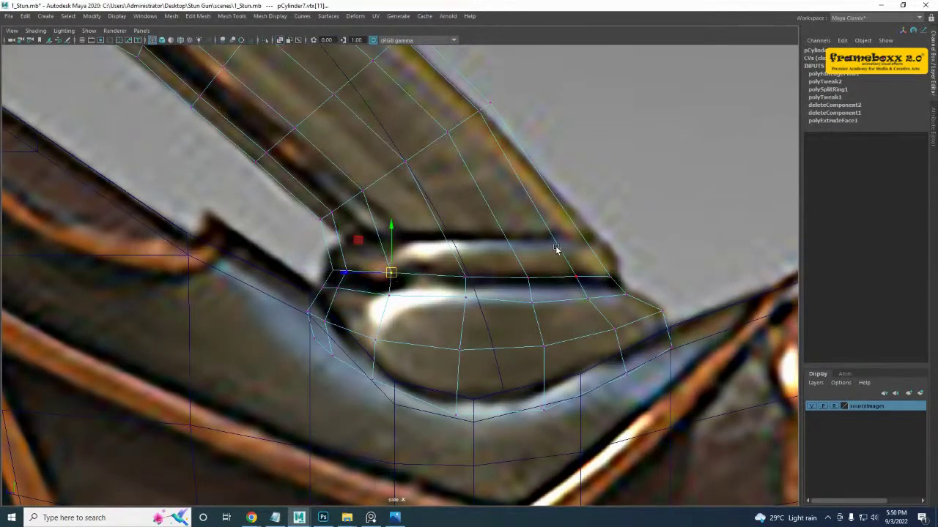
- Insert an edge loop across the lower pipe above the groove, near the collar's top edge
alt+middle_drag(378, 286, 394, 293)
key(F8)
shift+right_drag(405, 226, 393, 247)
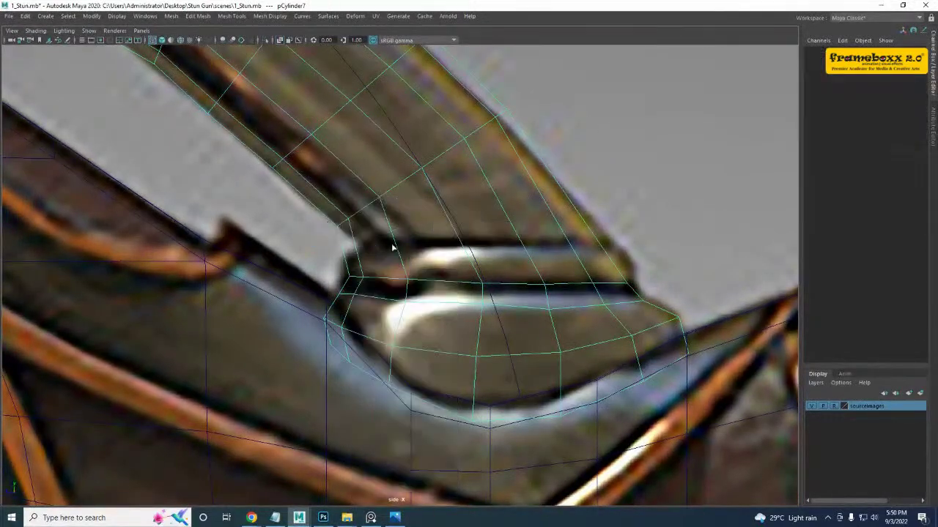
drag(398, 247, 399, 249)
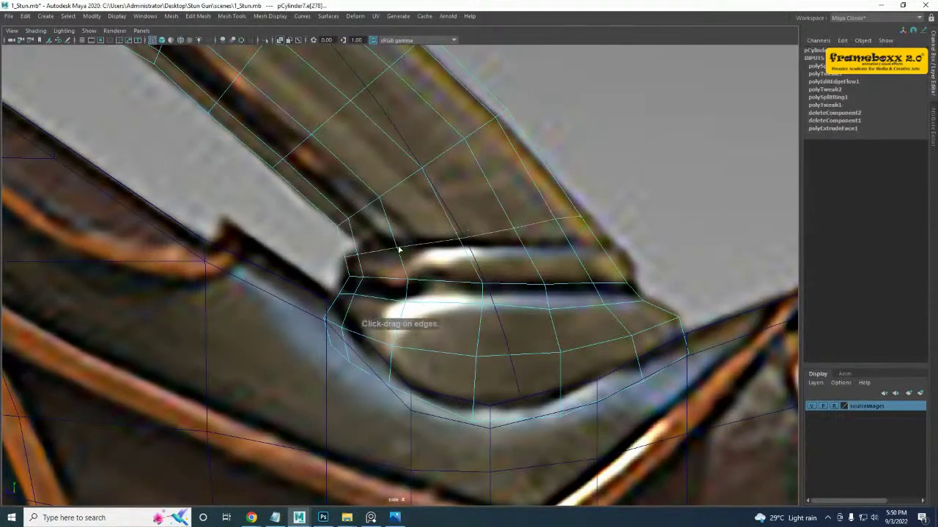
- Move the new loop's vertices into a nearly horizontal line along the top edge of the reference collar
key(e)
right_drag(476, 226, 396, 212)
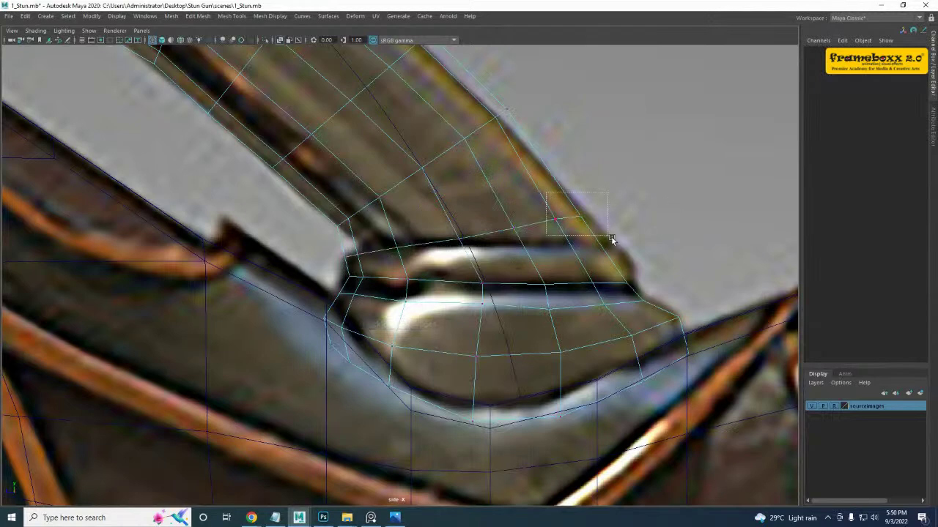
drag(612, 240, 613, 241)
key(w)
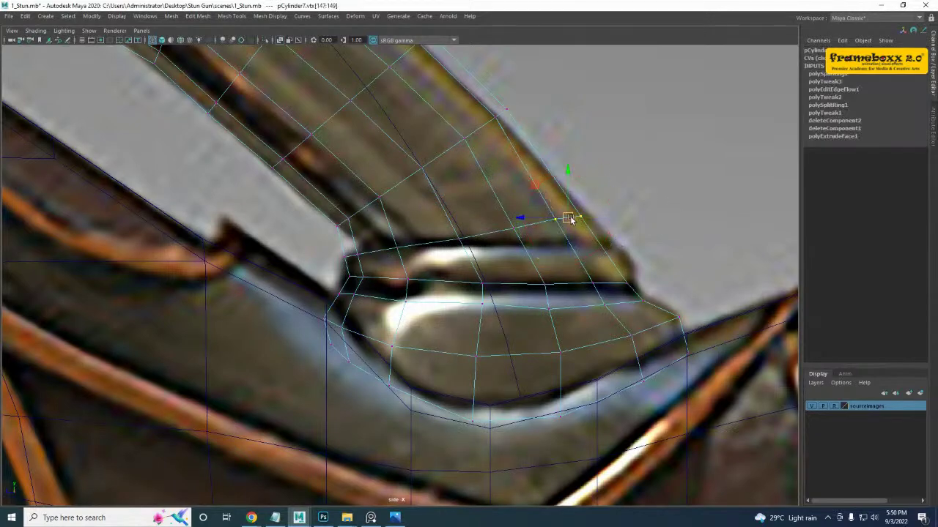
drag(570, 220, 600, 241)
drag(517, 229, 523, 244)
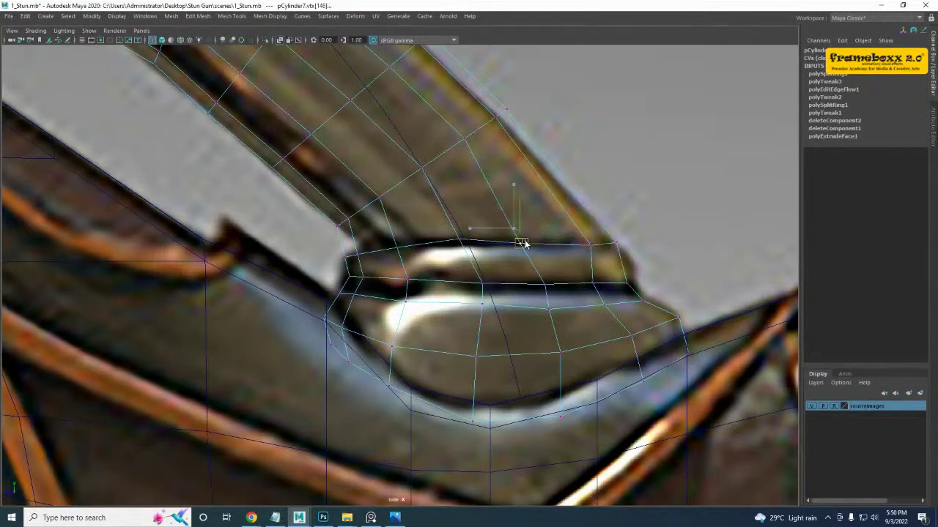
drag(428, 219, 470, 252)
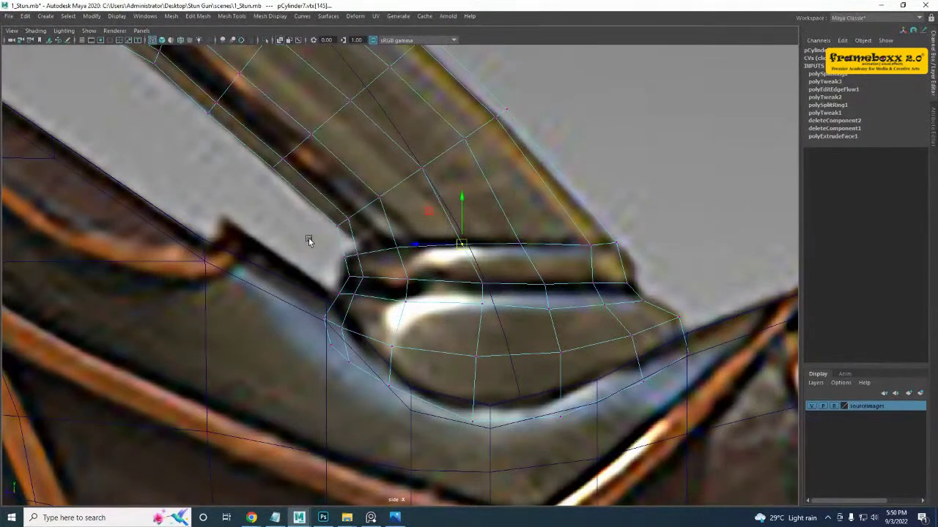
drag(308, 238, 360, 251)
click(397, 250)
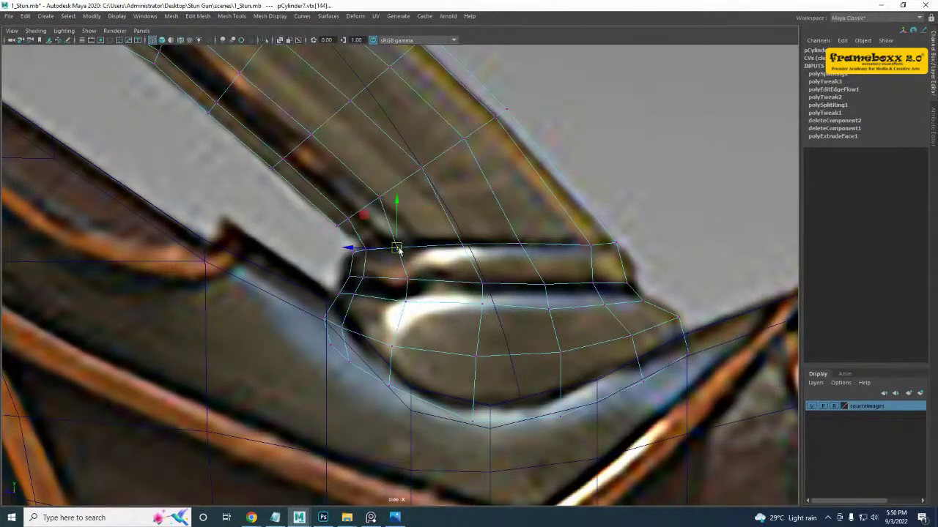
- Insert another edge loop across the pipe just above the collar's top edge
scroll(340, 238, up, 3)
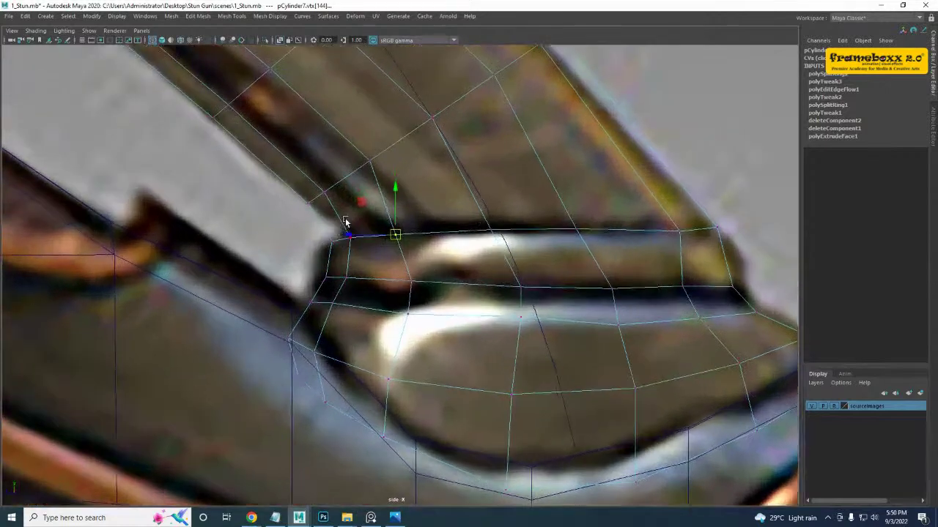
right_drag(345, 222, 295, 226)
click(339, 215)
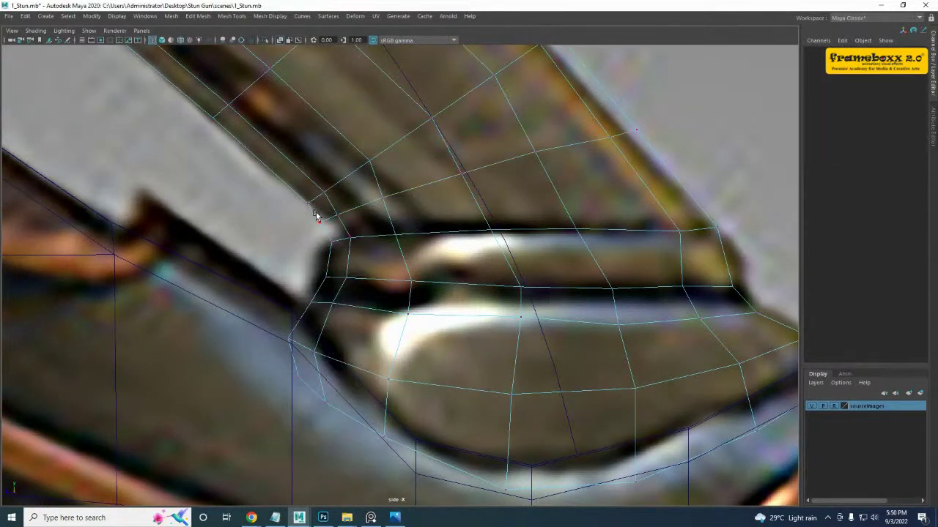
key(F9)
- Move the new loop's front and rear vertices to follow the reference pipe and nudge up the collar's front top-edge vertex
click(342, 219)
drag(366, 186, 388, 206)
drag(382, 197, 402, 240)
drag(392, 231, 404, 234)
drag(585, 119, 616, 138)
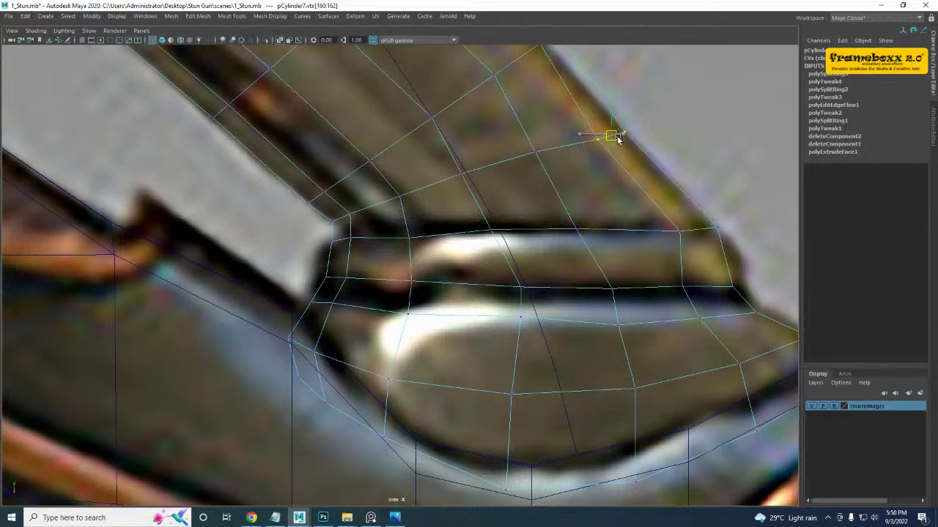
mouse_move(548, 169)
mouse_down()
mouse_move(523, 140)
mouse_move(535, 156)
mouse_up()
alt+middle_drag(527, 188, 525, 158)
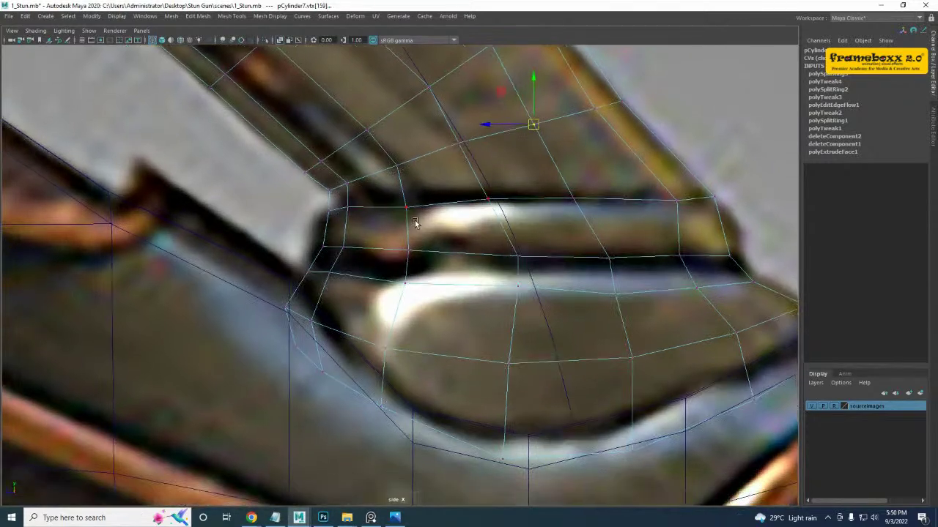
drag(416, 223, 405, 204)
scroll(411, 206, up, 1)
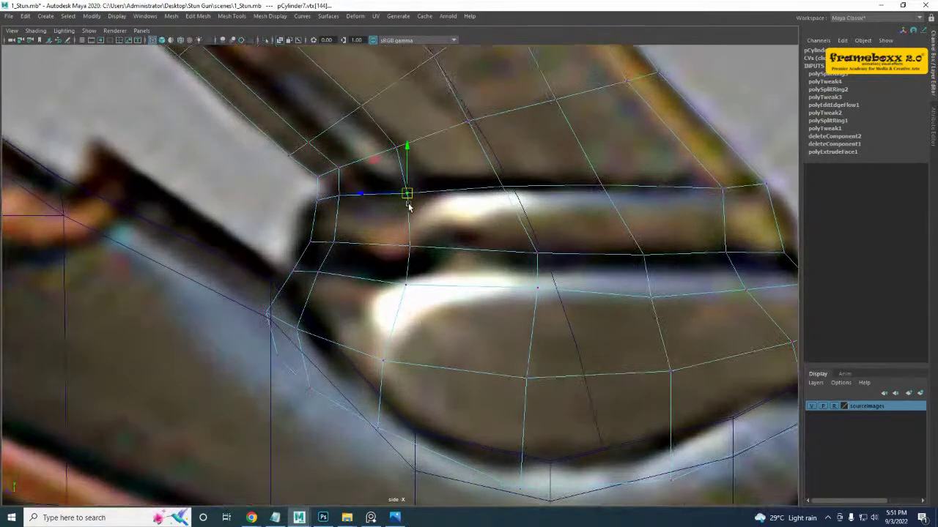
alt+middle_drag(408, 205, 337, 199)
right_drag(387, 167, 409, 147)
shift+right_click(267, 203)
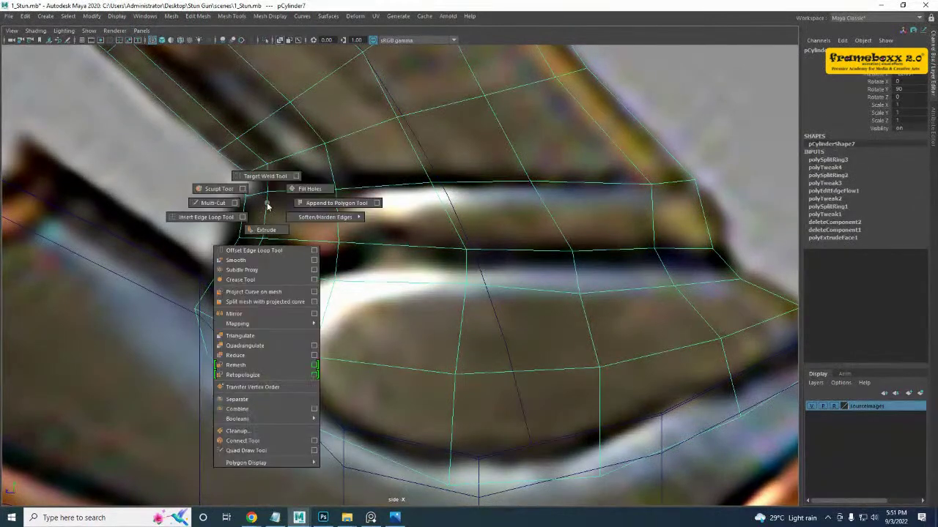
key(ctrl+z)
key(w)
click(264, 219)
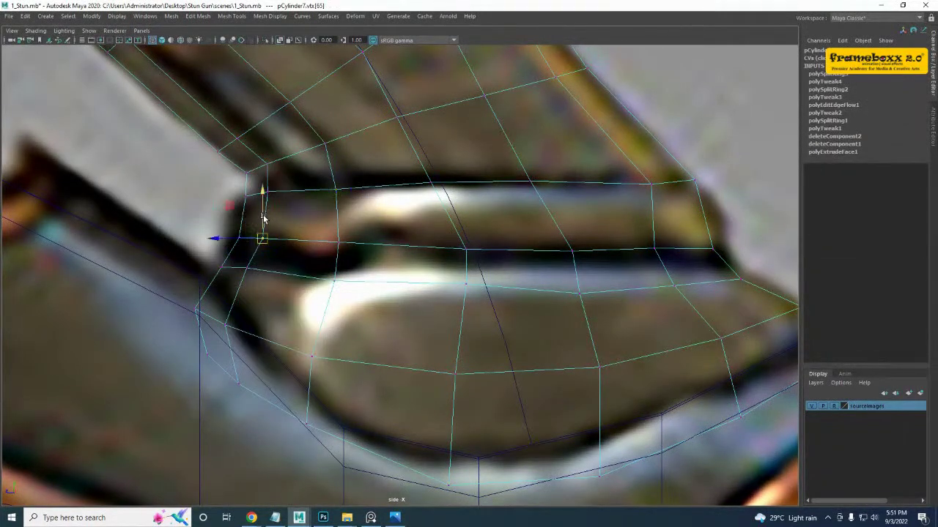
- Split the collar's upper band with an edge loop midway around it and scale that loop up slightly
right_drag(265, 219, 259, 197)
click(264, 214)
ctrl+right_drag(317, 184, 212, 192)
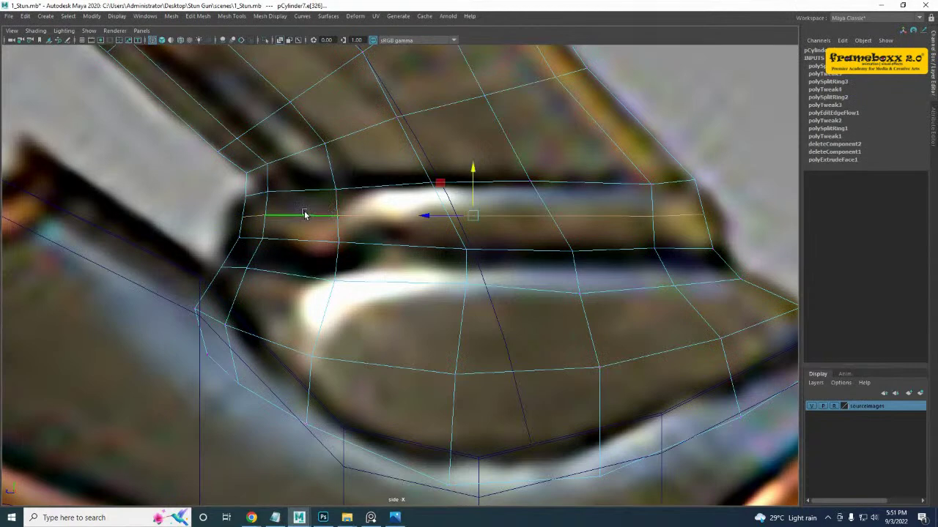
key(r)
drag(476, 217, 491, 228)
key(space)
key(space)
alt+drag(585, 166, 475, 233)
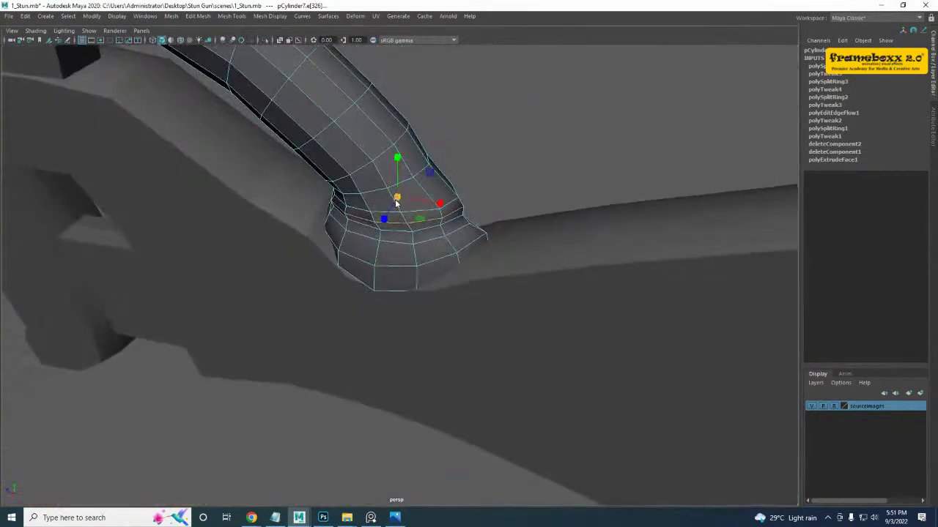
- Return the pipe to object mode, deselect it and save the scene
right_drag(395, 200, 453, 160)
scroll(477, 147, down, 6)
alt+drag(478, 148, 465, 178)
click(475, 159)
key(ctrl+s)
- Look over the complete gun model from the stock around to the muzzle
scroll(475, 159, down, 5)
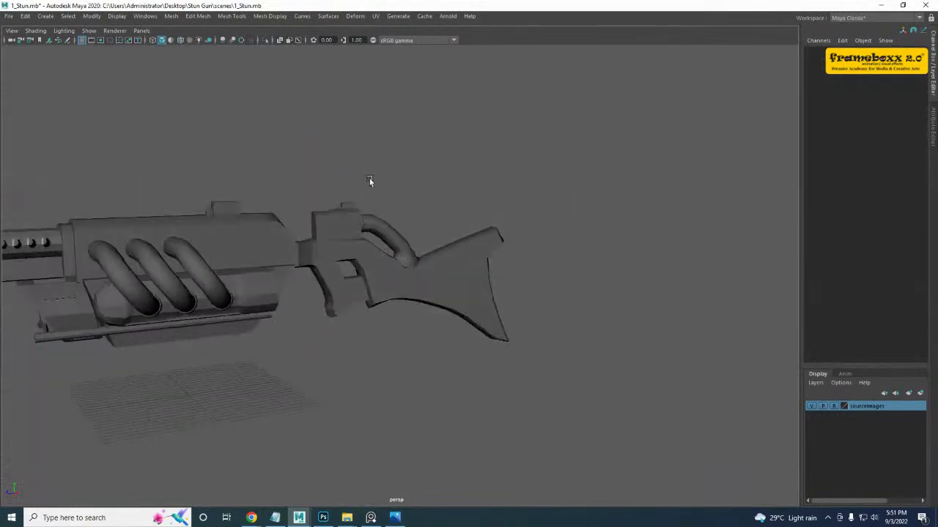
alt+drag(370, 178, 424, 178)
scroll(453, 222, down, 6)
alt+drag(454, 221, 369, 243)
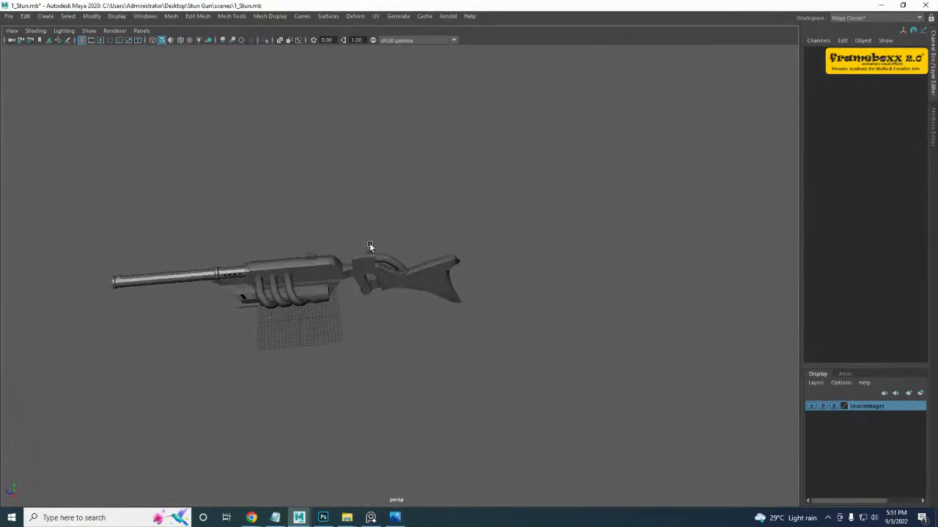
scroll(369, 242, up, 5)
alt+drag(305, 262, 530, 219)
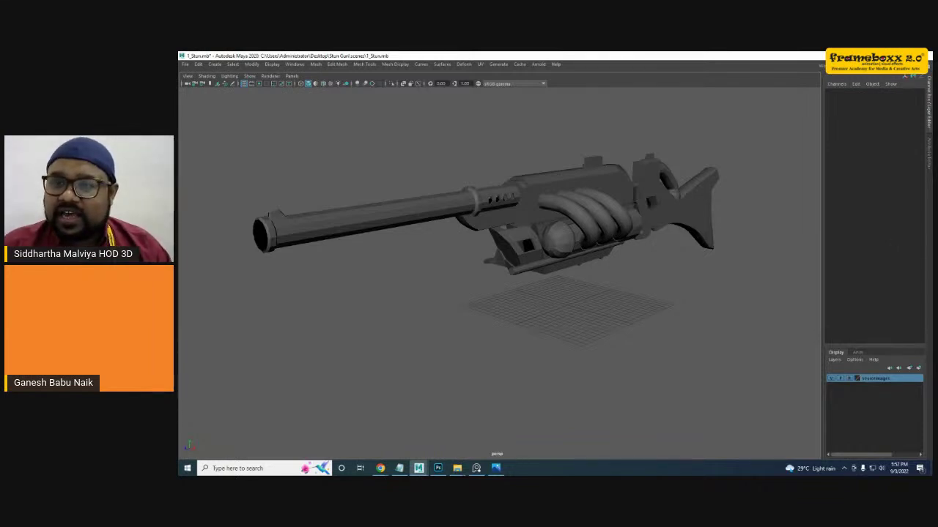
- Switch to the StreamYard studio page in Chrome to view the live broadcast and comments
key(alt+Tab)
key(alt+Tab)
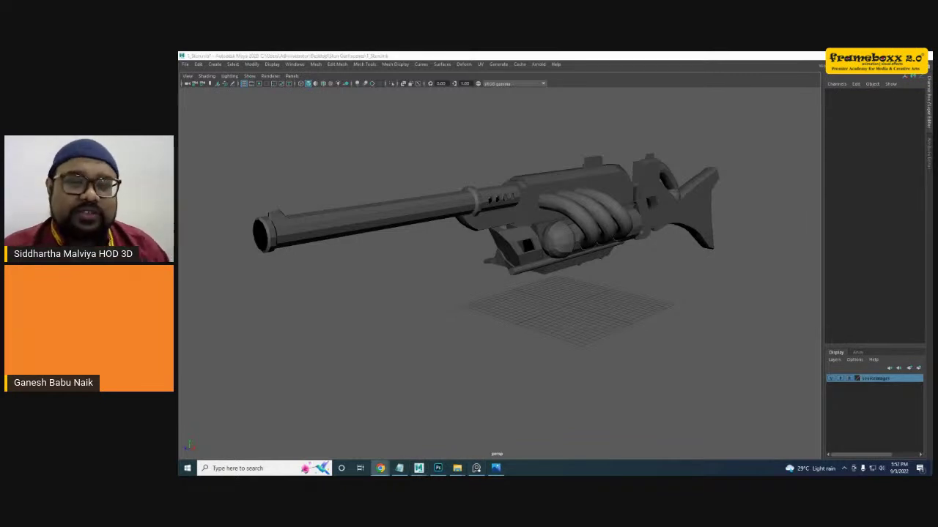
drag(931, 67, 370, 52)
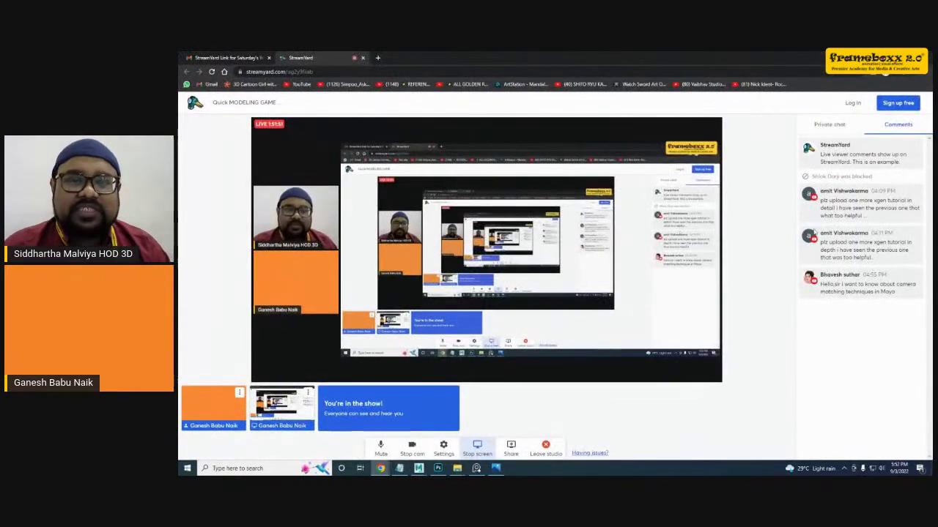